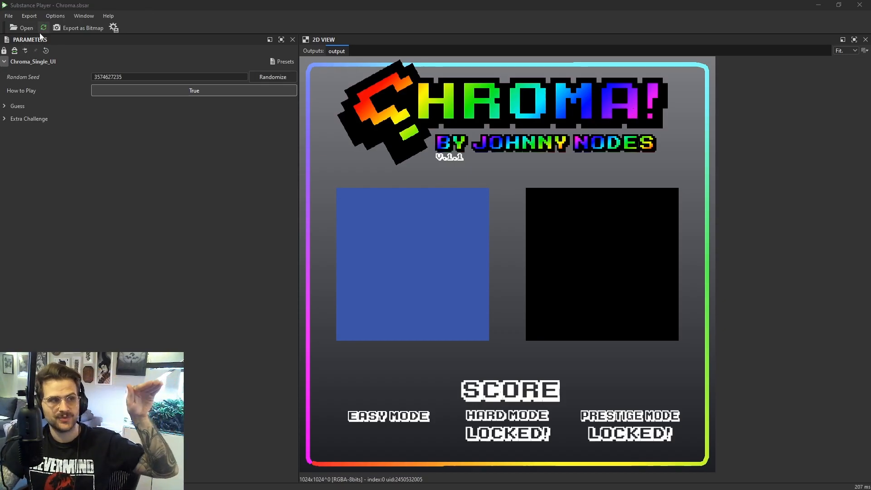
{"action": "left_click", "coordinate": [9, 15]}
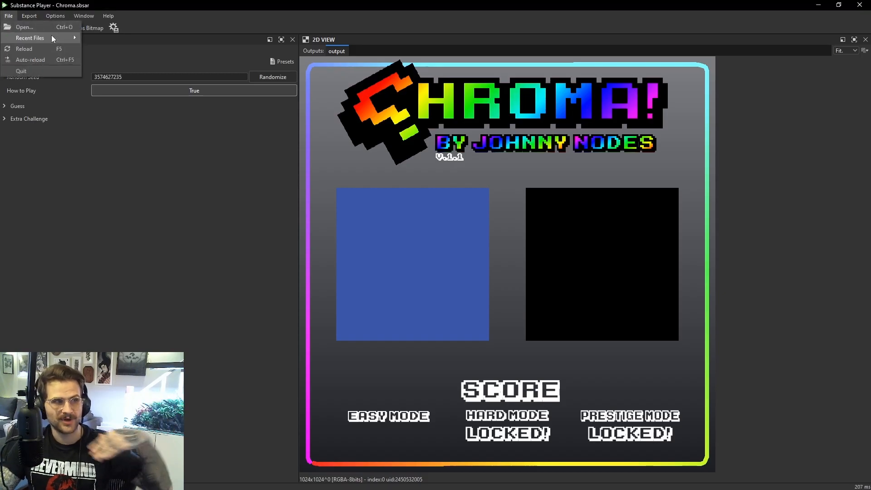
{"action": "mouse_move", "coordinate": [51, 36]}
{"action": "left_click", "coordinate": [171, 49]}
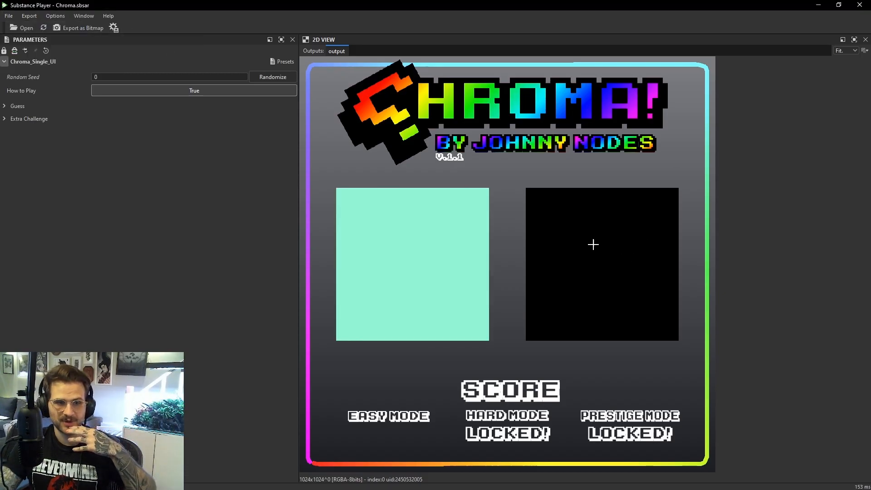
Open Chroma_YT.sbsar from the recently used files.
{"action": "left_click", "coordinate": [8, 16]}
{"action": "mouse_move", "coordinate": [40, 42]}
{"action": "left_click", "coordinate": [173, 49]}
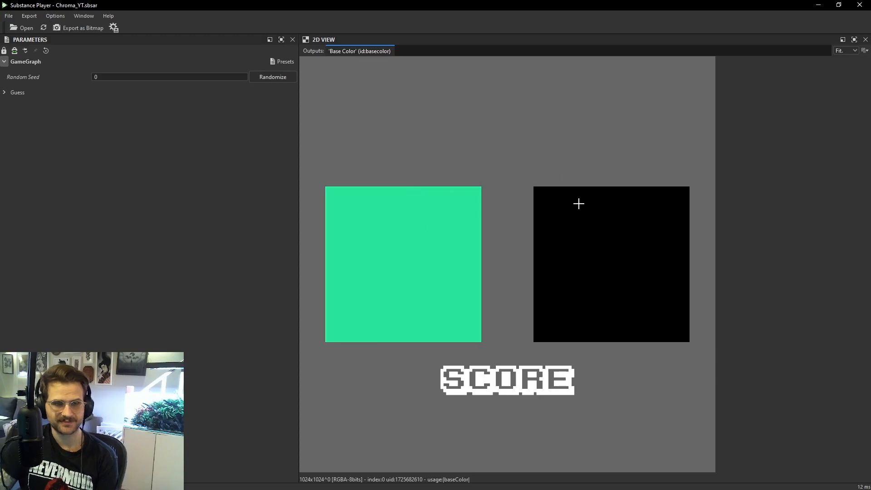
Set the Color Guess to a light green of about #4bee8d to match the target swatch, and submit the guess.
{"action": "left_click", "coordinate": [4, 92]}
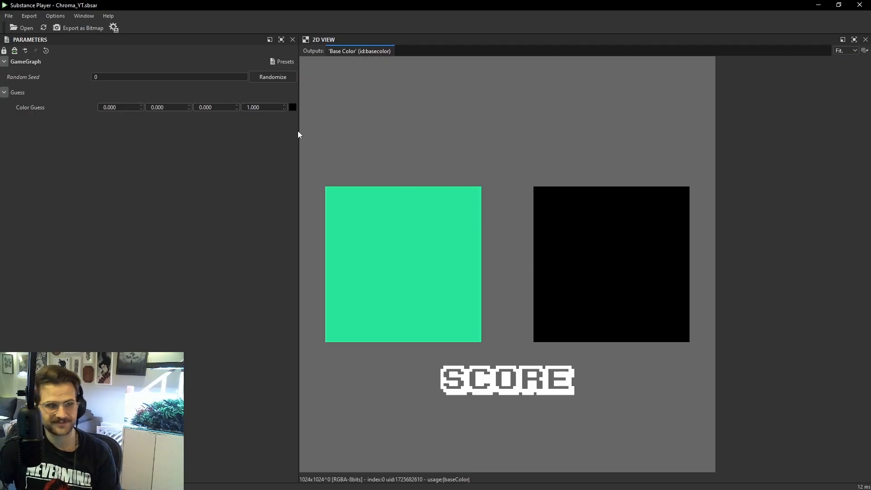
{"action": "left_click", "coordinate": [291, 108]}
{"action": "left_click", "coordinate": [496, 317]}
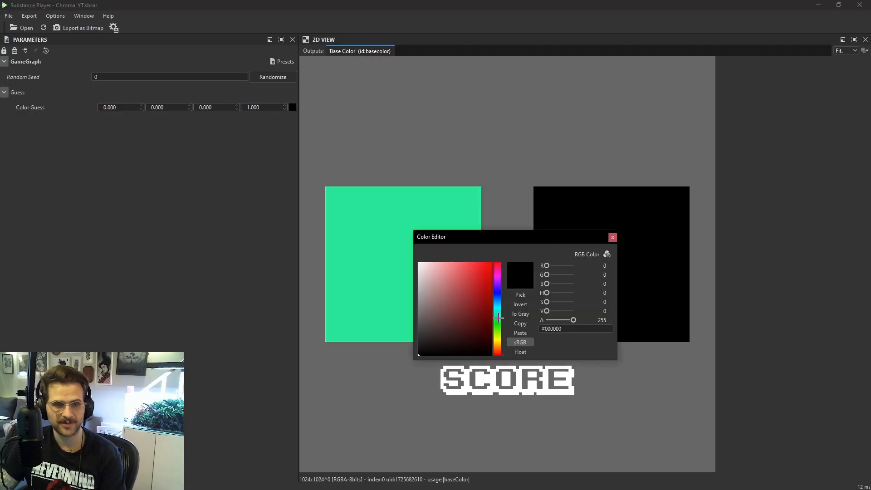
{"action": "left_click_drag", "start_coordinate": [480, 286], "coordinate": [469, 267]}
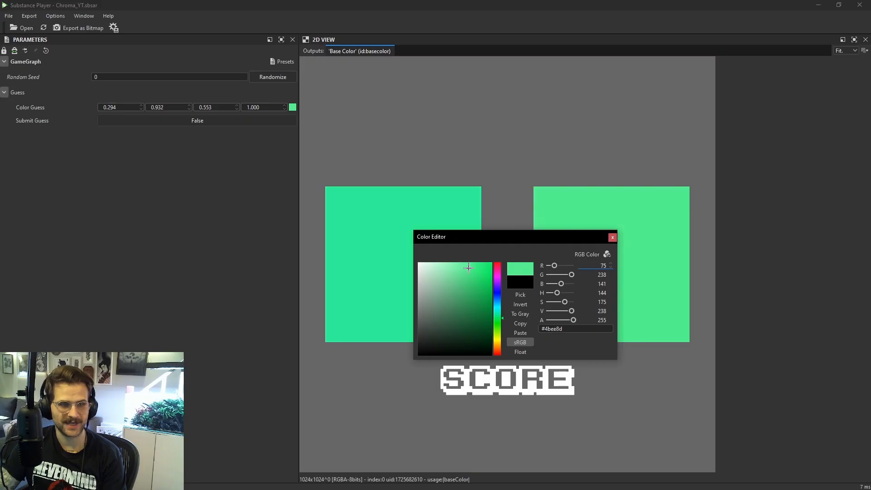
{"action": "left_click", "coordinate": [613, 237]}
{"action": "left_click", "coordinate": [194, 120]}
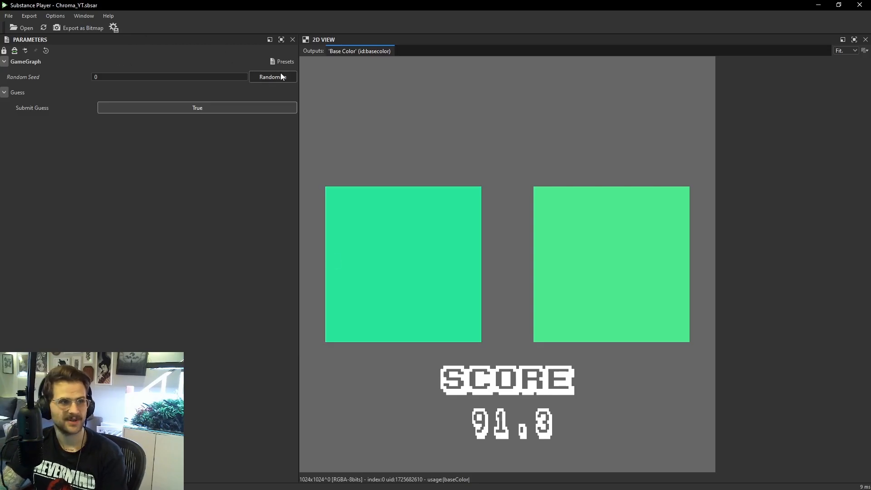
Reset the game with a new random seed and submit a deliberately dark Color Guess of about 0.174, 0.128, 0.146.
{"action": "left_click", "coordinate": [45, 51]}
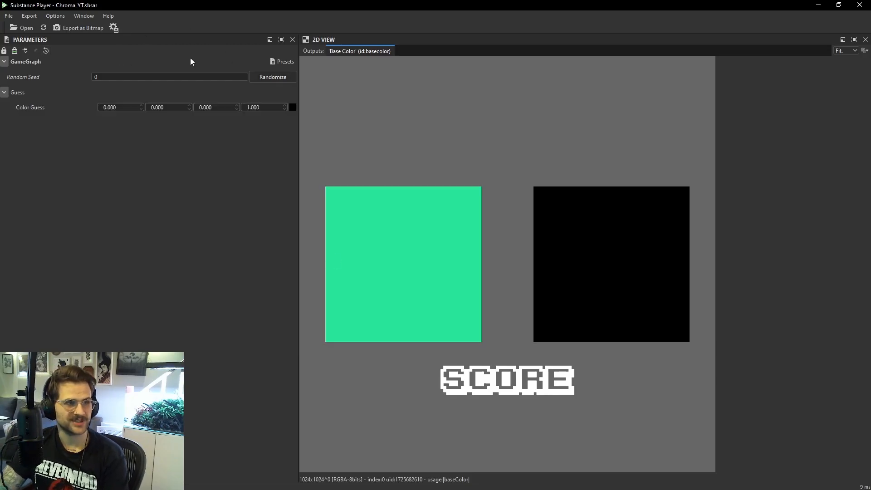
{"action": "left_click", "coordinate": [272, 77]}
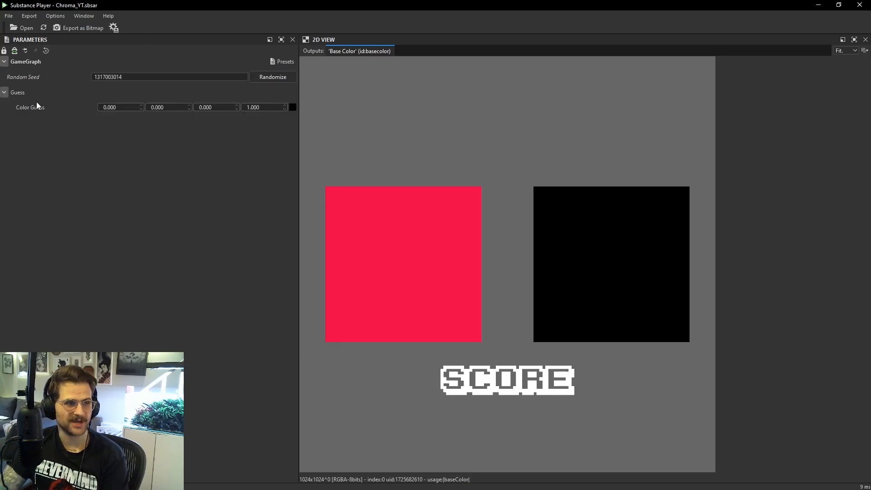
{"action": "left_click", "coordinate": [292, 107]}
{"action": "left_click_drag", "start_coordinate": [384, 187], "coordinate": [739, 301]}
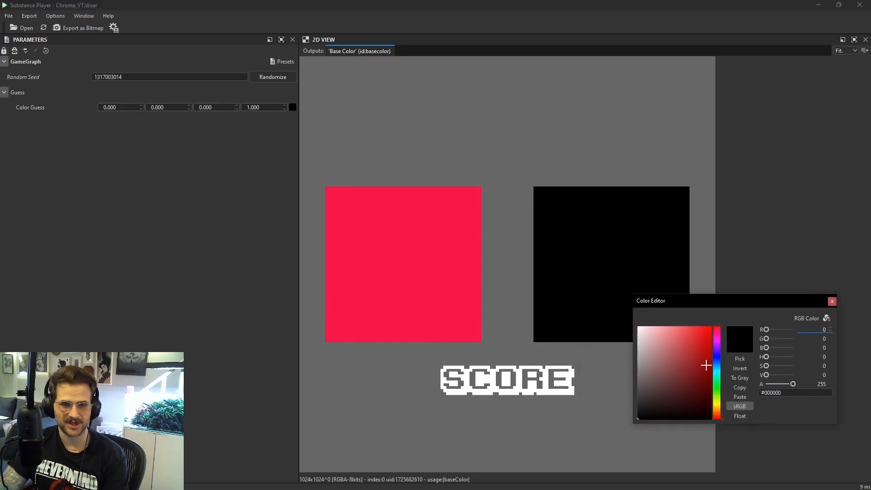
{"action": "left_click", "coordinate": [716, 332]}
{"action": "left_click_drag", "start_coordinate": [702, 333], "coordinate": [656, 403]}
{"action": "left_click", "coordinate": [832, 301]}
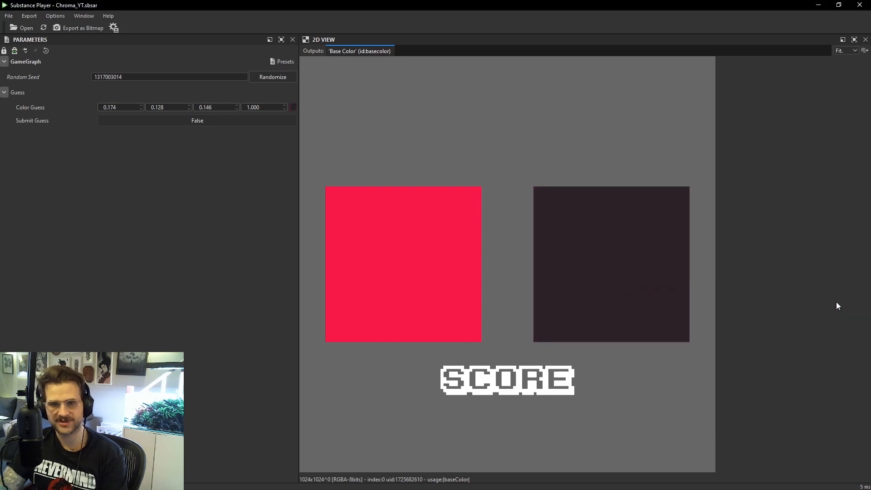
{"action": "left_click", "coordinate": [213, 121]}
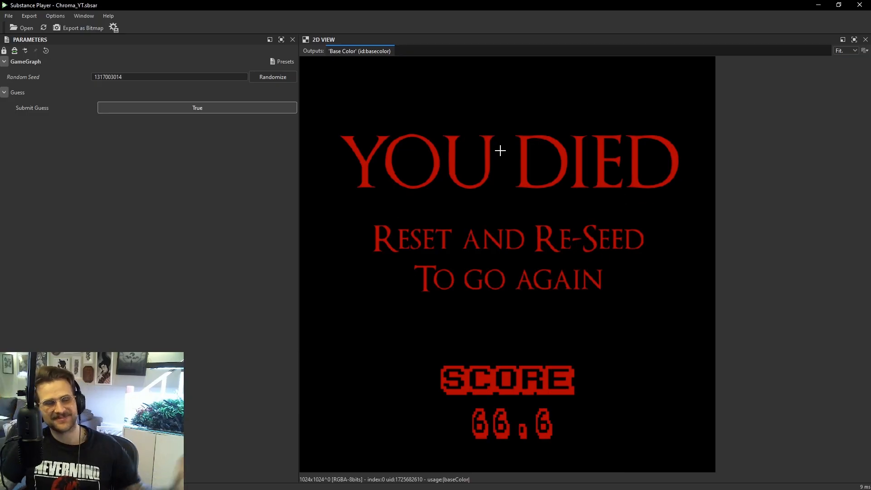
Reset all parameters to their defaults and randomize the seed for another round.
{"action": "left_click", "coordinate": [46, 51]}
{"action": "left_click", "coordinate": [289, 78]}
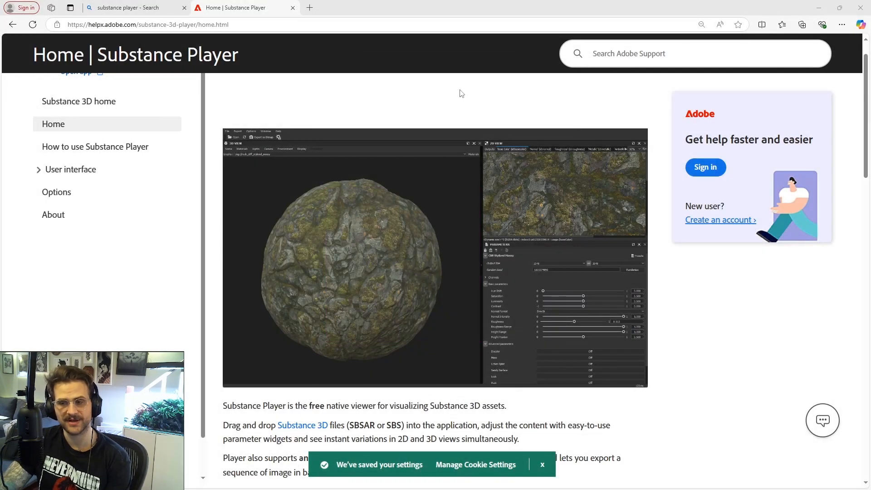
Switch to the browser and download the Windows version of Substance Player from its Adobe help page.
{"action": "scroll", "coordinate": [535, 96], "scroll_direction": "down", "scroll_amount": 6}
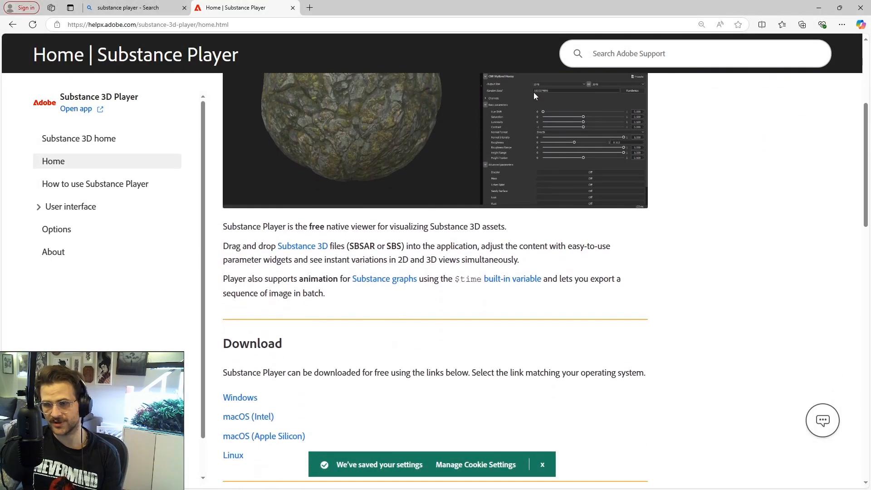
{"action": "left_click", "coordinate": [245, 304]}
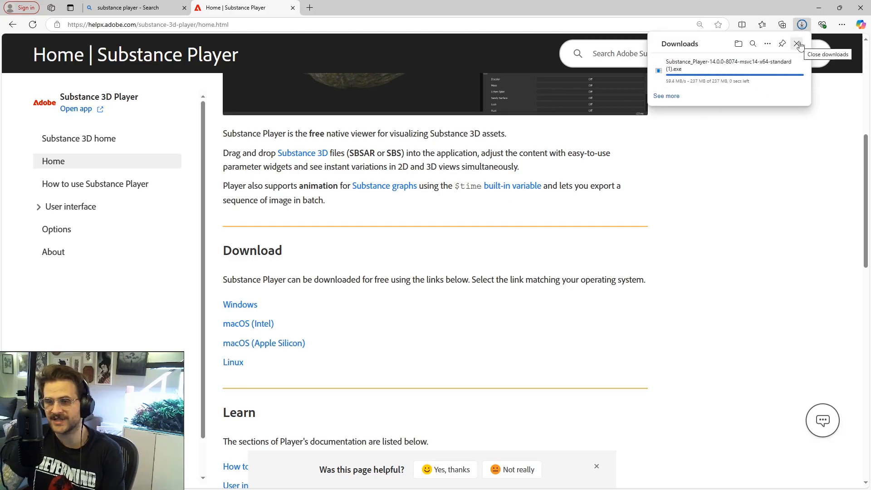
{"action": "left_click", "coordinate": [797, 44]}
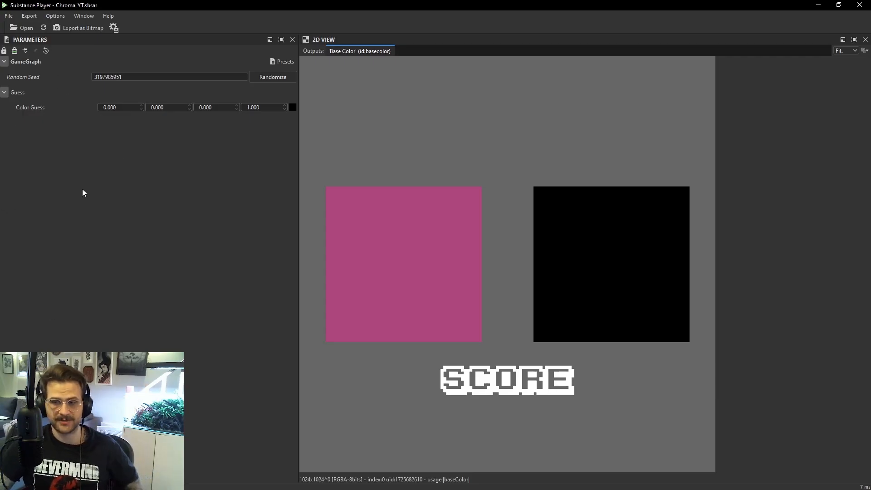
{"action": "left_click", "coordinate": [8, 16]}
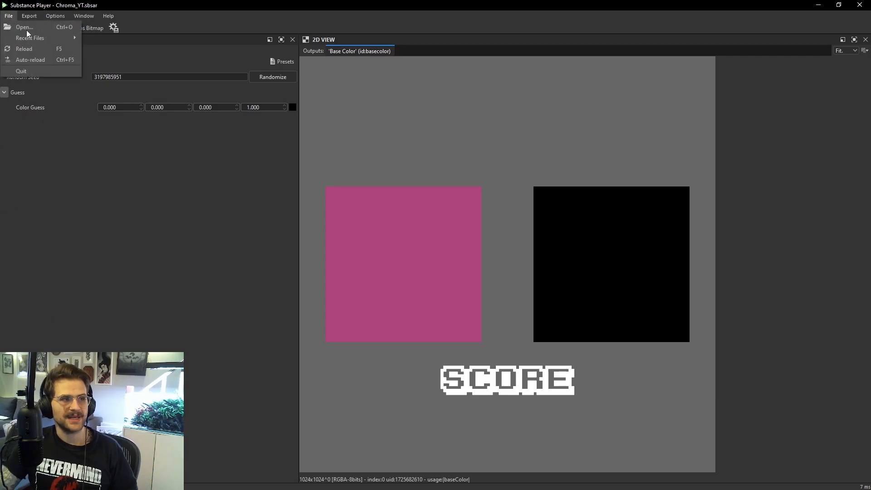
{"action": "mouse_move", "coordinate": [48, 39]}
{"action": "left_click", "coordinate": [190, 39]}
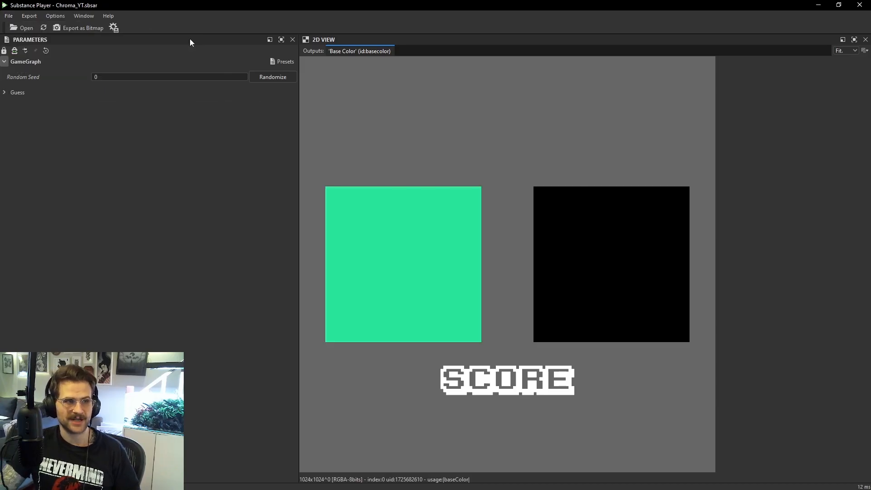
Open the full game file Chroma.sbsar from the recently used files.
{"action": "left_click", "coordinate": [8, 16]}
{"action": "mouse_move", "coordinate": [29, 37]}
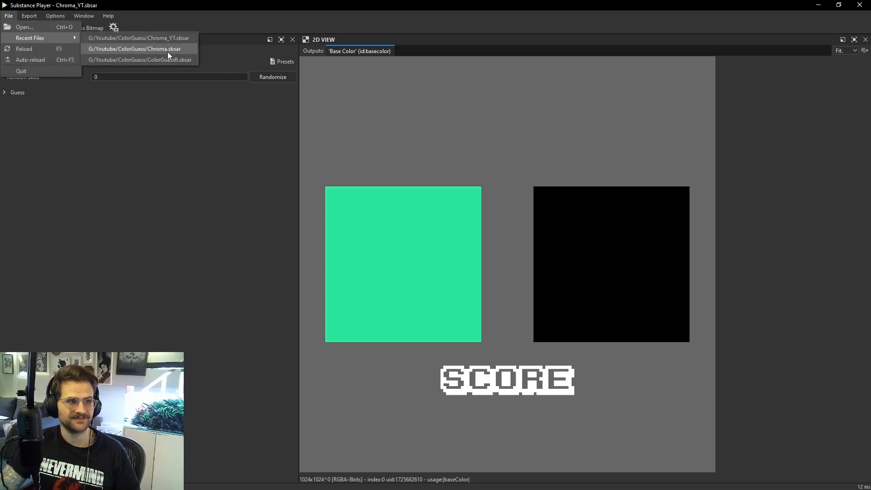
{"action": "left_click", "coordinate": [168, 49]}
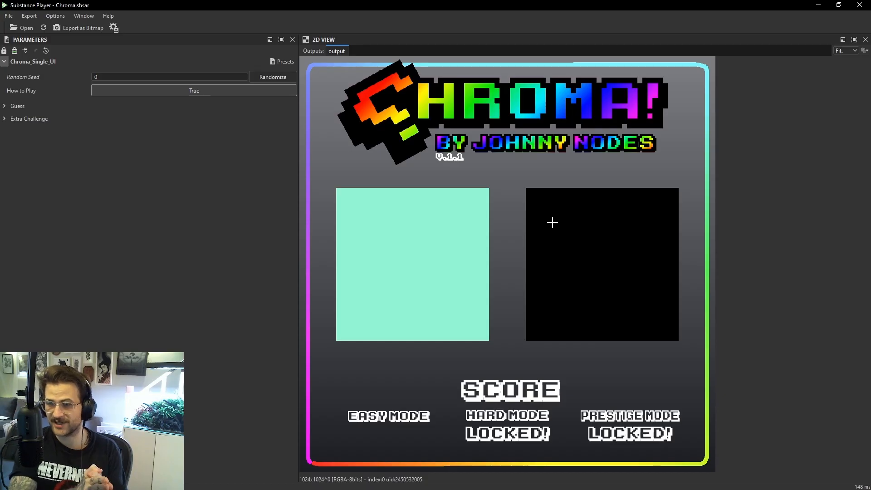
Randomize the seed and set a first blue Color Guess of about #318bbe, with the Color Editor moved off the swatches.
{"action": "left_click", "coordinate": [276, 79]}
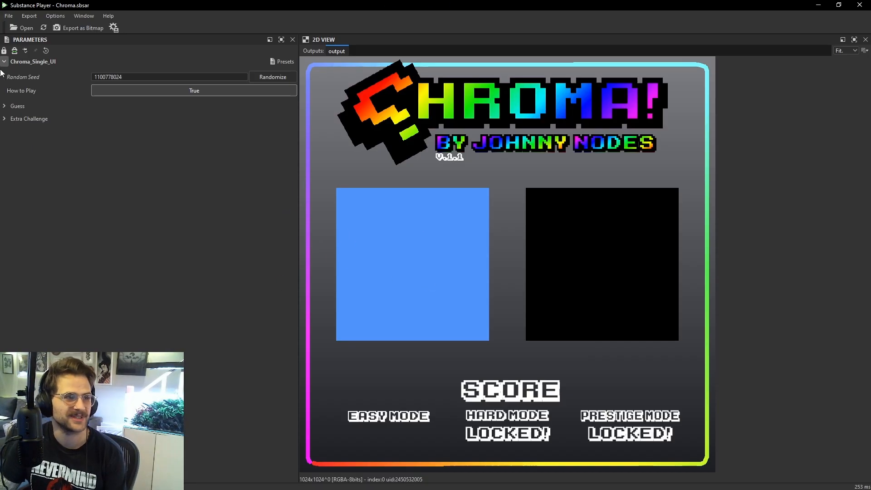
{"action": "left_click", "coordinate": [6, 106]}
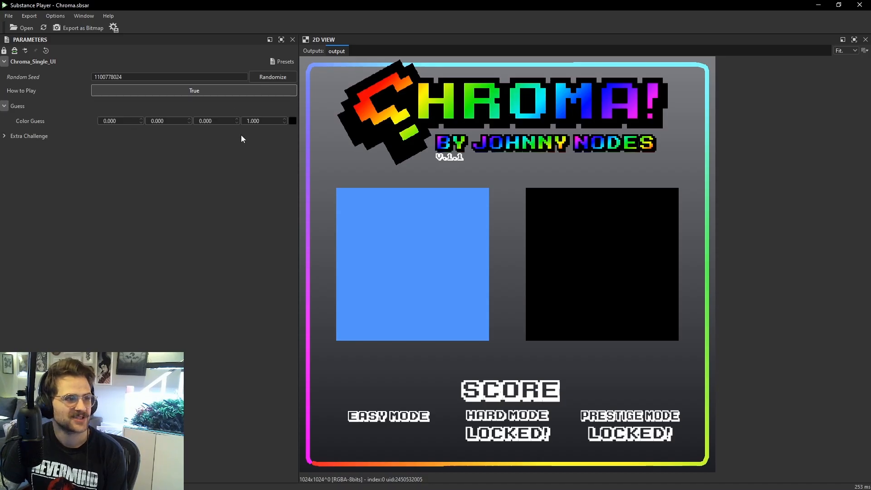
{"action": "left_click", "coordinate": [292, 121]}
{"action": "left_click_drag", "start_coordinate": [518, 244], "coordinate": [193, 192]}
{"action": "left_click", "coordinate": [176, 262]}
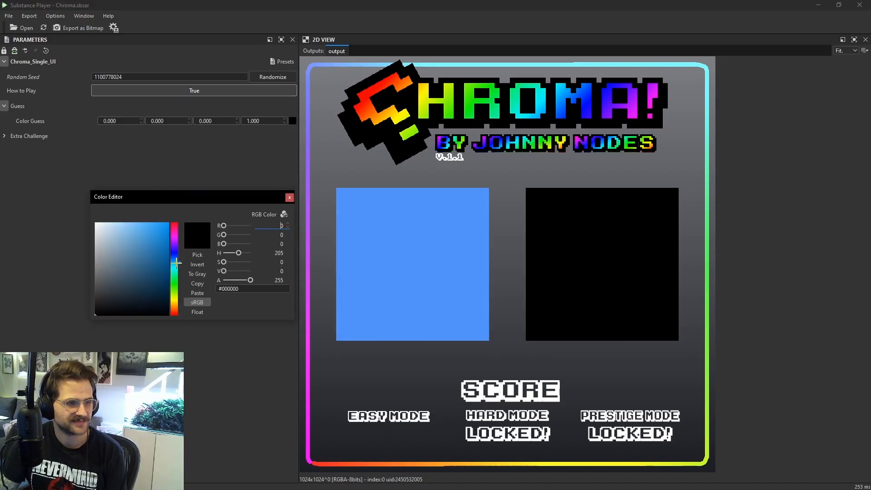
{"action": "left_click", "coordinate": [151, 241]}
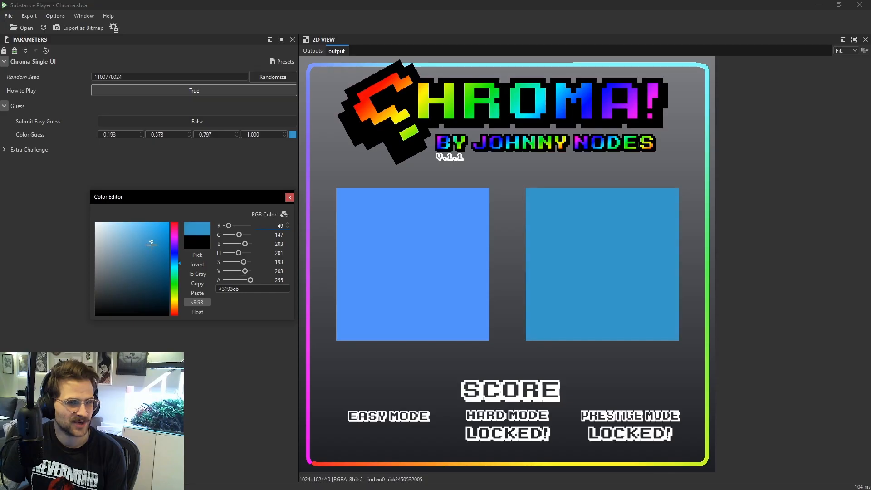
{"action": "mouse_move", "coordinate": [151, 245]}
{"action": "left_mouse_down"}
{"action": "mouse_move", "coordinate": [153, 251]}
{"action": "mouse_move", "coordinate": [148, 237]}
{"action": "mouse_move", "coordinate": [150, 246]}
{"action": "left_mouse_up"}
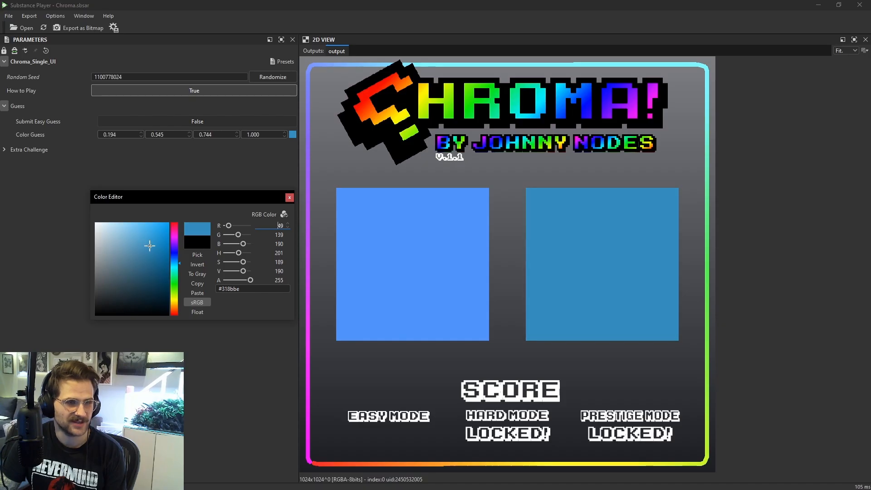
Refine the Color Guess to a brighter blue of about #3e8dda, submit the easy guess and close the Color Editor.
{"action": "left_click", "coordinate": [179, 263]}
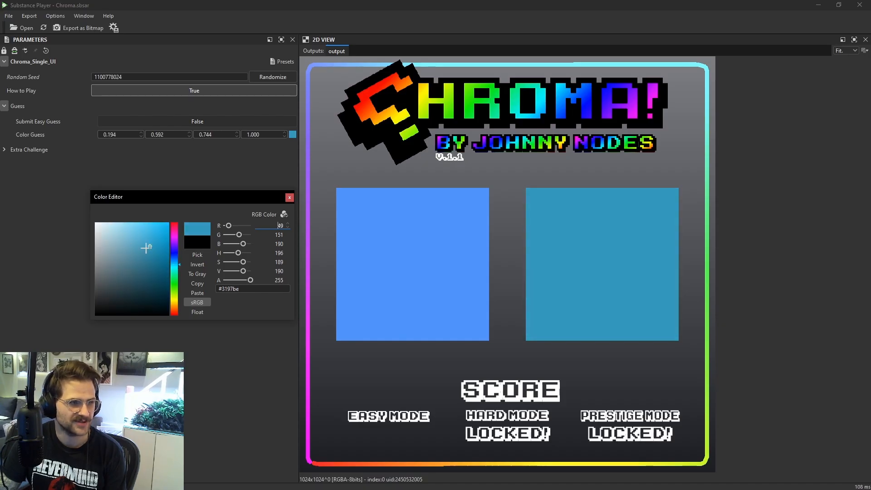
{"action": "mouse_move", "coordinate": [146, 248]}
{"action": "left_mouse_down"}
{"action": "mouse_move", "coordinate": [141, 257]}
{"action": "mouse_move", "coordinate": [158, 257]}
{"action": "mouse_move", "coordinate": [156, 236]}
{"action": "left_mouse_up"}
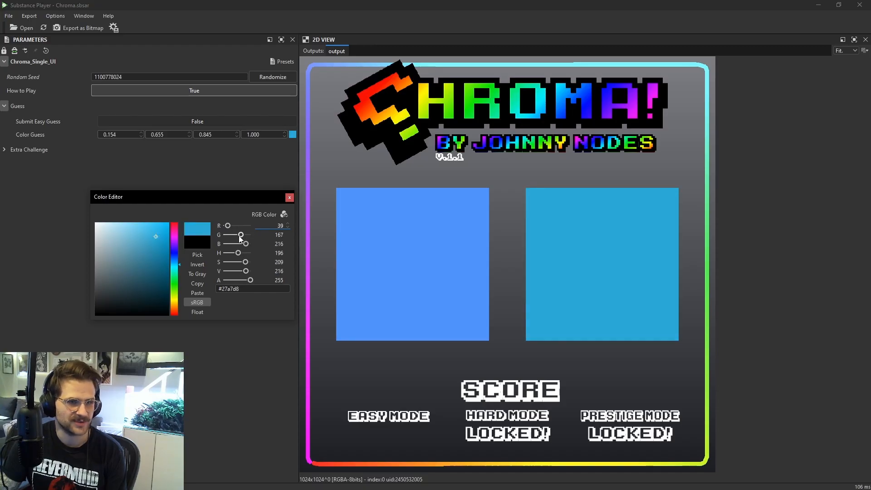
{"action": "left_click_drag", "start_coordinate": [240, 235], "coordinate": [238, 236]}
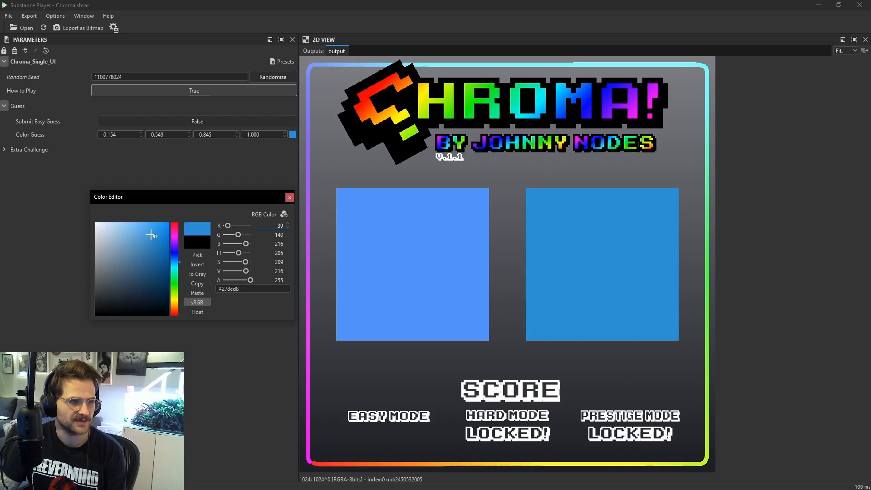
{"action": "mouse_move", "coordinate": [150, 235]}
{"action": "left_mouse_down"}
{"action": "mouse_move", "coordinate": [164, 236]}
{"action": "mouse_move", "coordinate": [160, 216]}
{"action": "left_mouse_up"}
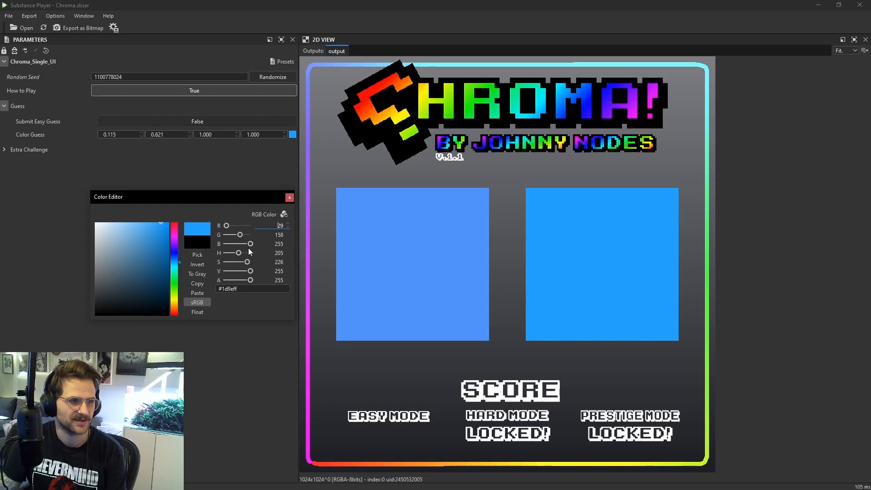
{"action": "left_click_drag", "start_coordinate": [248, 263], "coordinate": [248, 273]}
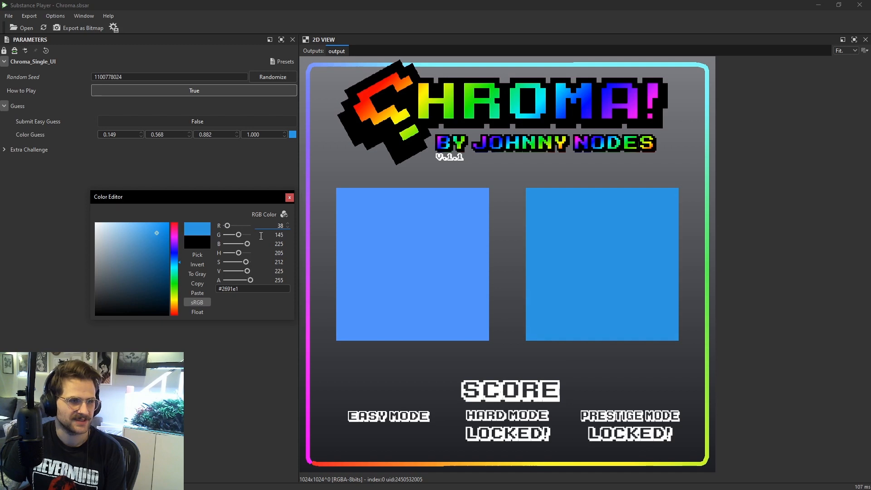
{"action": "left_click_drag", "start_coordinate": [237, 236], "coordinate": [239, 236]}
{"action": "left_click_drag", "start_coordinate": [157, 232], "coordinate": [148, 234]}
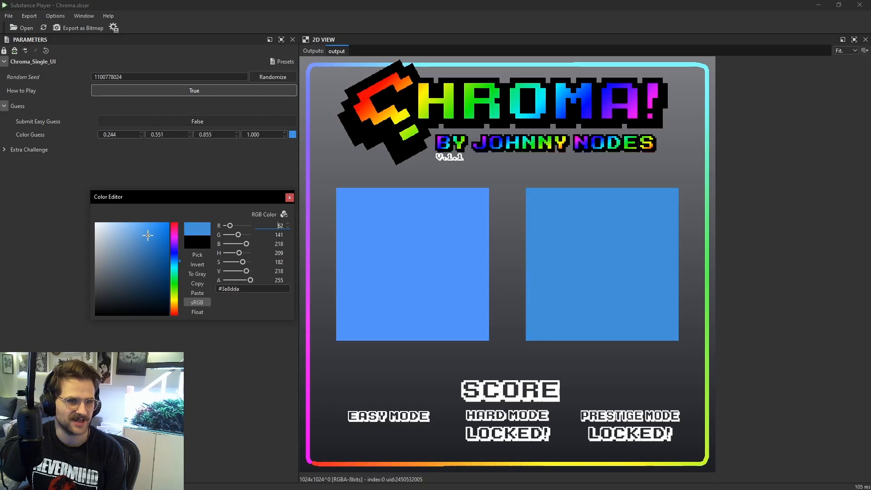
{"action": "left_click", "coordinate": [195, 123]}
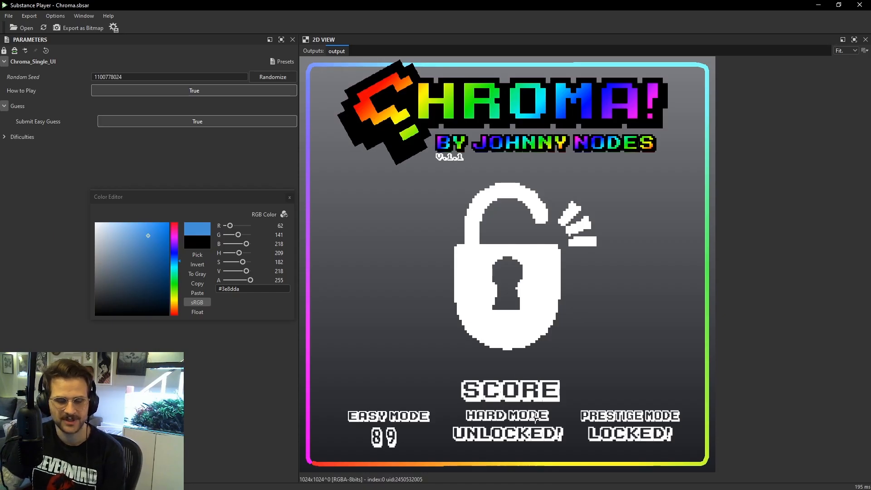
{"action": "left_click", "coordinate": [289, 198]}
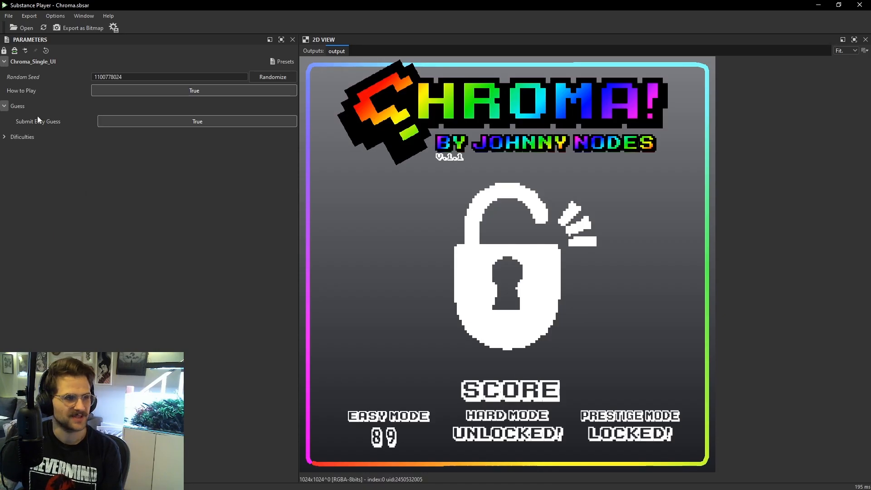
Turn on Hard Mode under the difficulties and expand the Hard Guess parameters.
{"action": "left_click", "coordinate": [4, 137]}
{"action": "left_click", "coordinate": [150, 152]}
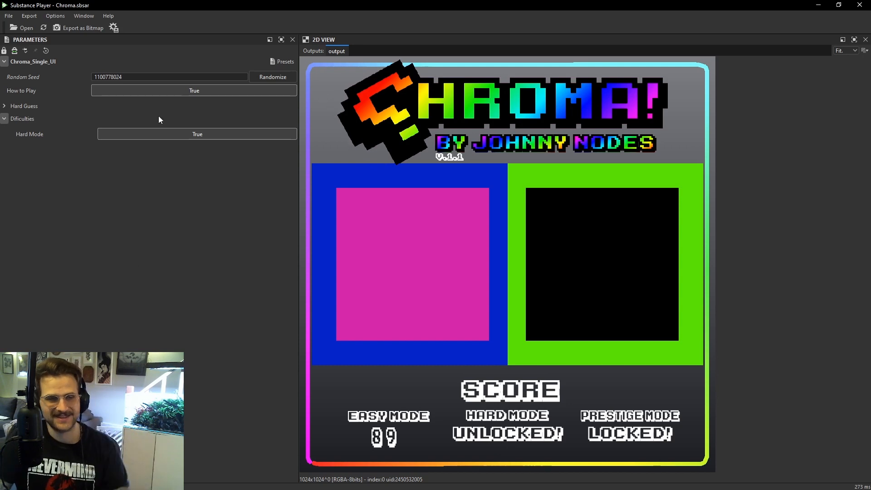
{"action": "left_click", "coordinate": [5, 106]}
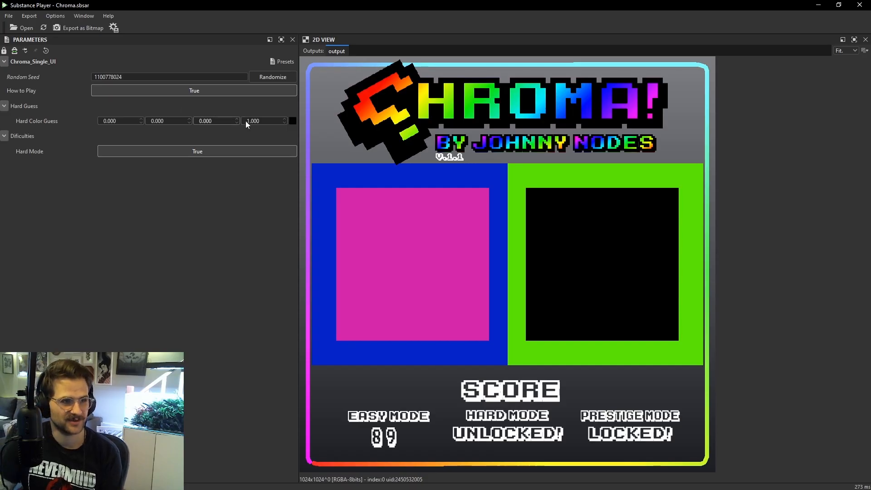
Set the Hard Color Guess to a pink of about #ea4ea1, with the Color Editor clear of the swatches, and submit the hard guess.
{"action": "left_click", "coordinate": [292, 120]}
{"action": "left_click_drag", "start_coordinate": [431, 186], "coordinate": [146, 210]}
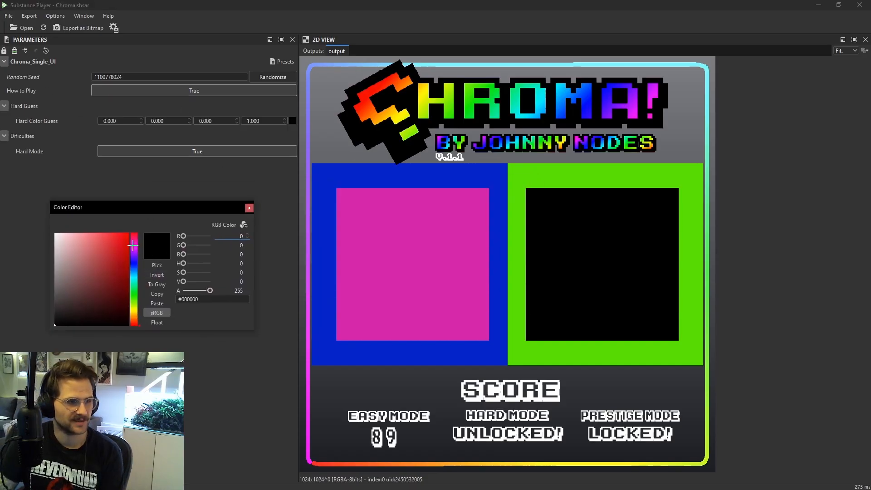
{"action": "left_click_drag", "start_coordinate": [133, 245], "coordinate": [101, 239]}
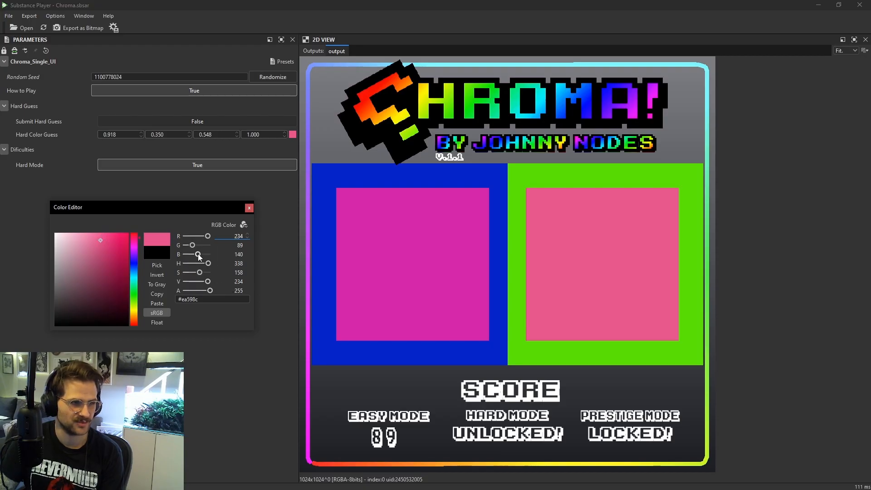
{"action": "left_click_drag", "start_coordinate": [199, 255], "coordinate": [203, 274]}
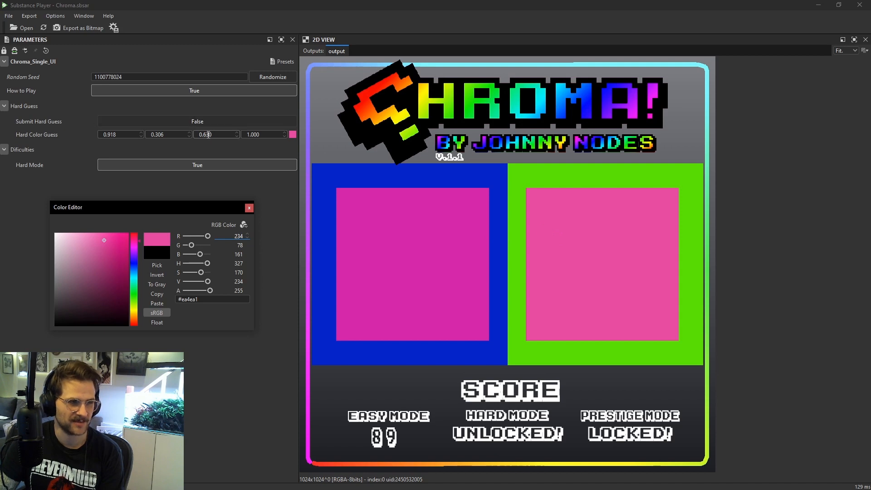
{"action": "left_click", "coordinate": [167, 182]}
{"action": "left_click", "coordinate": [216, 120]}
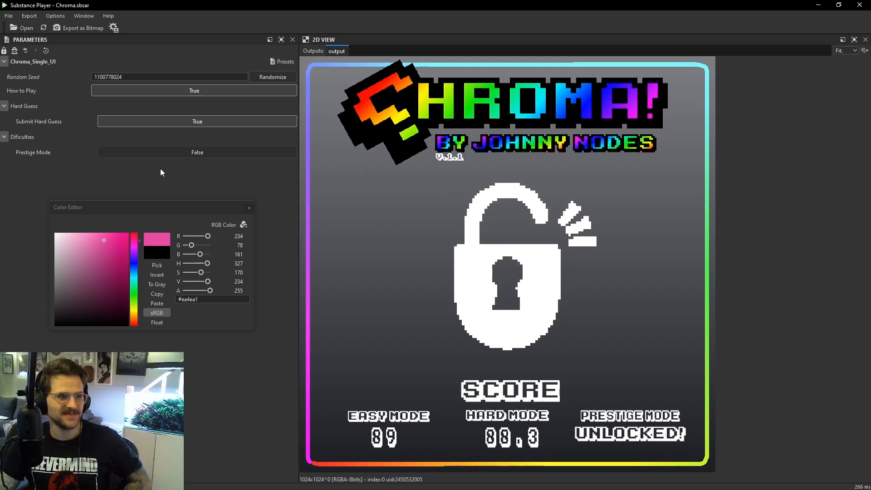
Close the Color Editor and turn on Prestige Mode, with the Prestige Guess parameters expanded.
{"action": "left_click", "coordinate": [249, 208]}
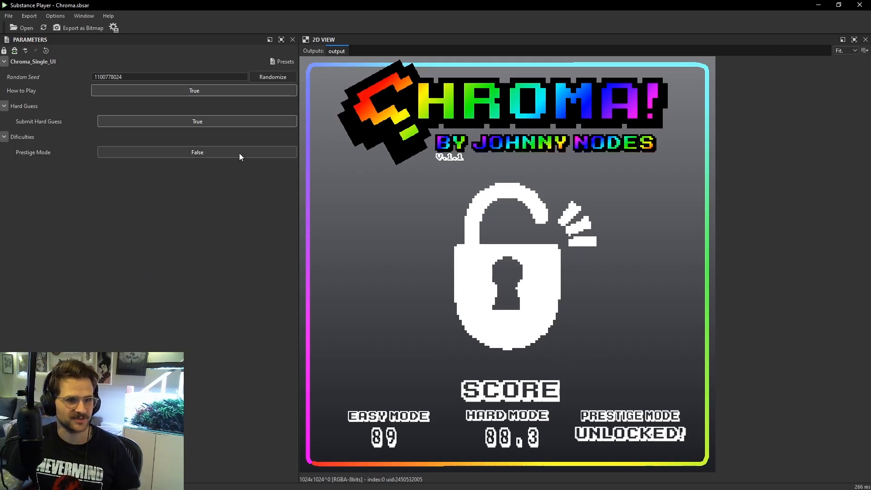
{"action": "left_click", "coordinate": [239, 153]}
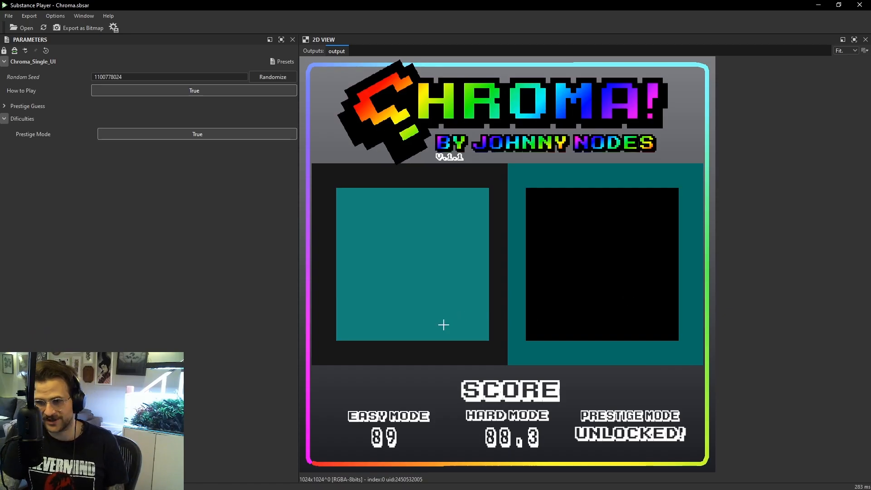
{"action": "left_click", "coordinate": [5, 106]}
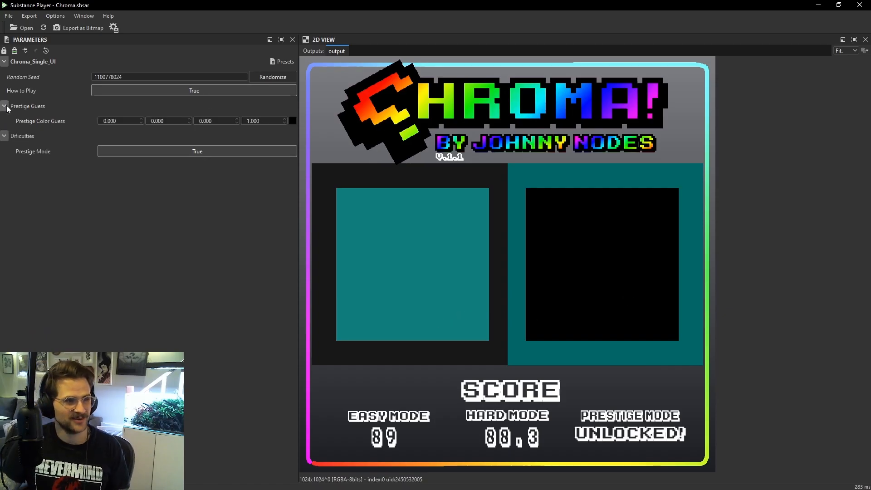
Set a first Prestige Color Guess of dark blue, about #286073, with the Color Editor moved off the swatches.
{"action": "left_click", "coordinate": [293, 121]}
{"action": "left_click_drag", "start_coordinate": [405, 184], "coordinate": [138, 204]}
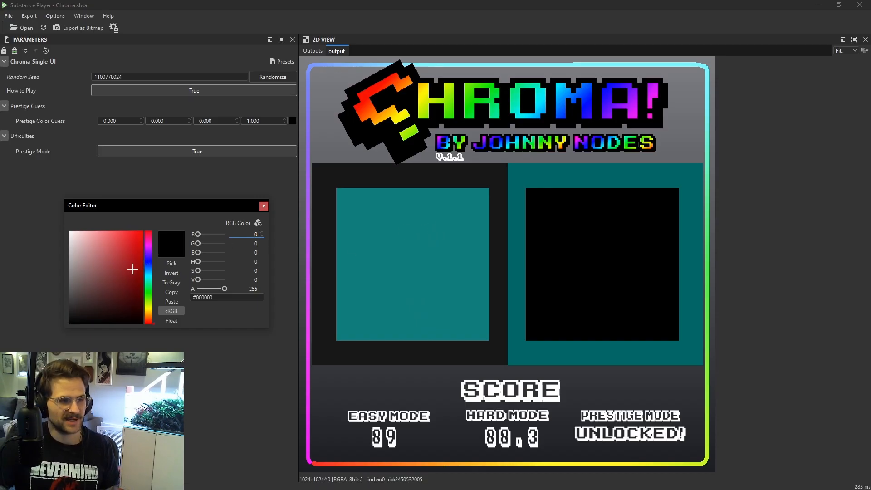
{"action": "left_click", "coordinate": [153, 269]}
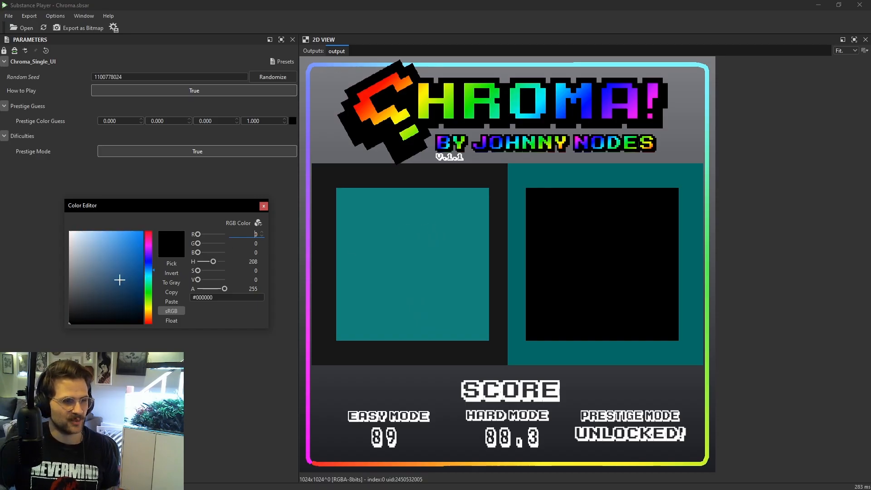
{"action": "left_click", "coordinate": [154, 273]}
{"action": "left_click", "coordinate": [117, 282]}
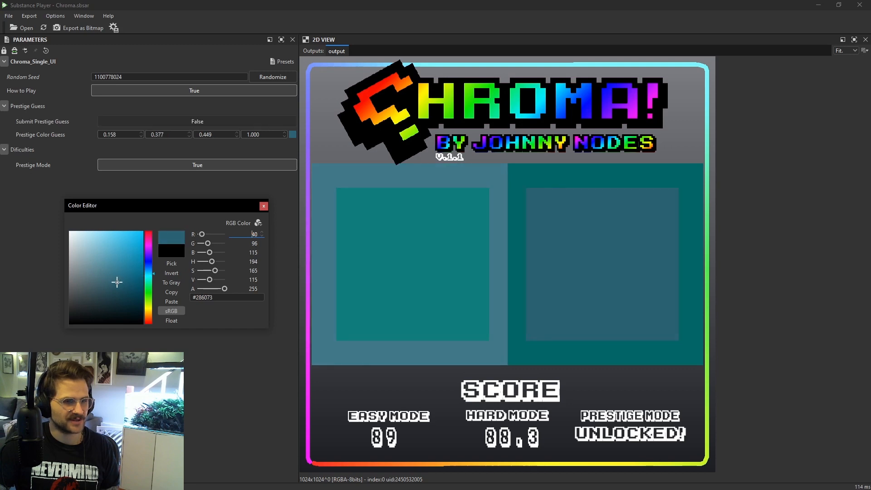
Refine the Prestige Color Guess to a teal of about #17656e, close the Color Editor and submit the prestige guess.
{"action": "mouse_move", "coordinate": [117, 281]}
{"action": "left_mouse_down"}
{"action": "mouse_move", "coordinate": [126, 265]}
{"action": "mouse_move", "coordinate": [155, 276]}
{"action": "mouse_move", "coordinate": [125, 281]}
{"action": "left_mouse_up"}
{"action": "left_click", "coordinate": [125, 278]}
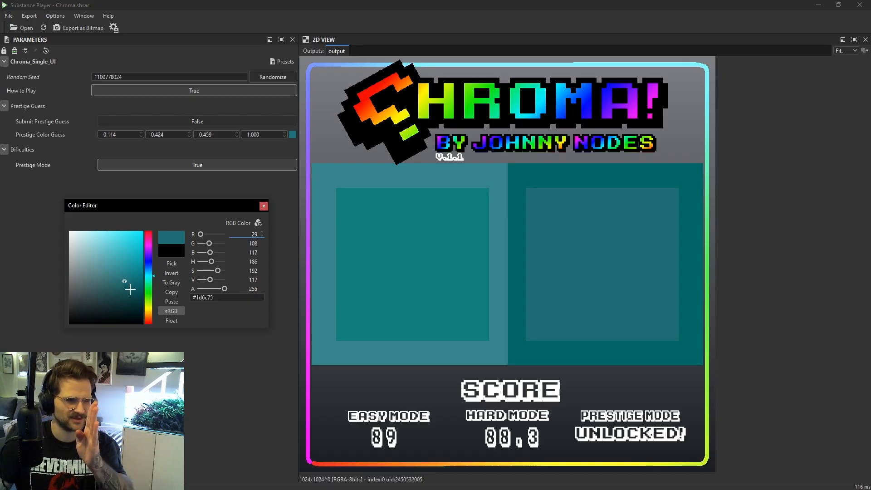
{"action": "left_click", "coordinate": [123, 286]}
{"action": "left_click", "coordinate": [123, 282]}
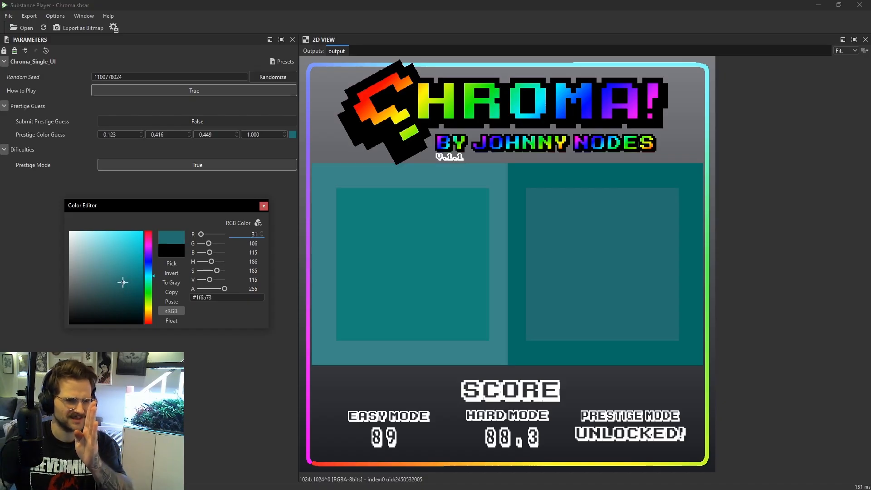
{"action": "left_click", "coordinate": [125, 284]}
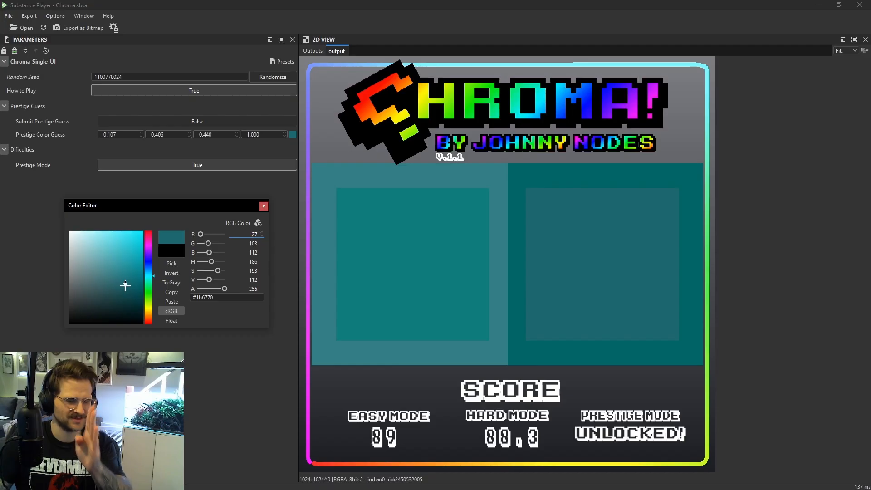
{"action": "left_click", "coordinate": [131, 284]}
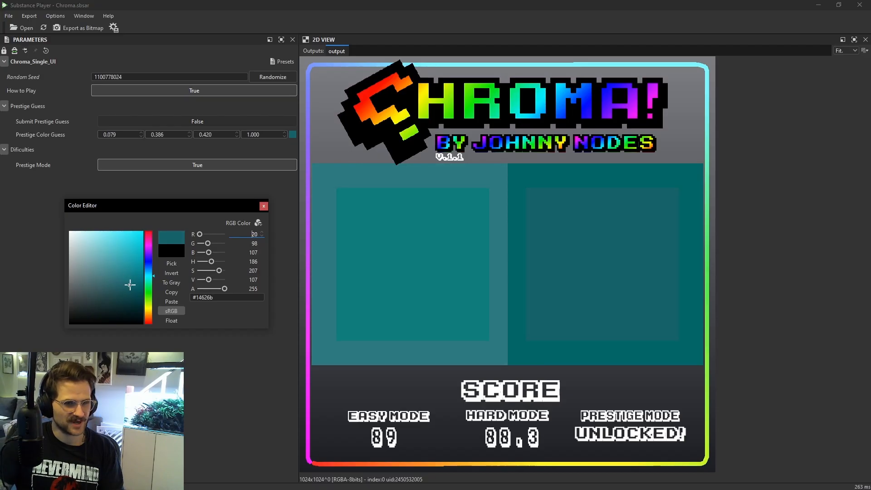
{"action": "left_click", "coordinate": [127, 284]}
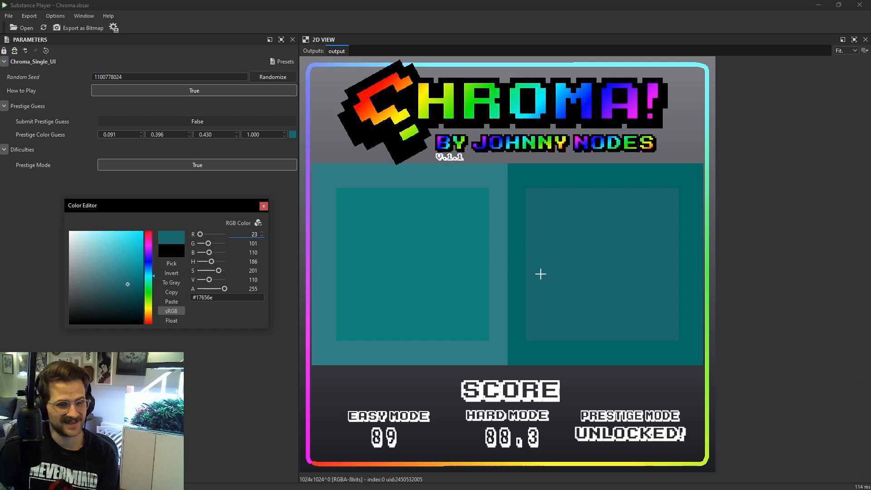
{"action": "left_click", "coordinate": [264, 207]}
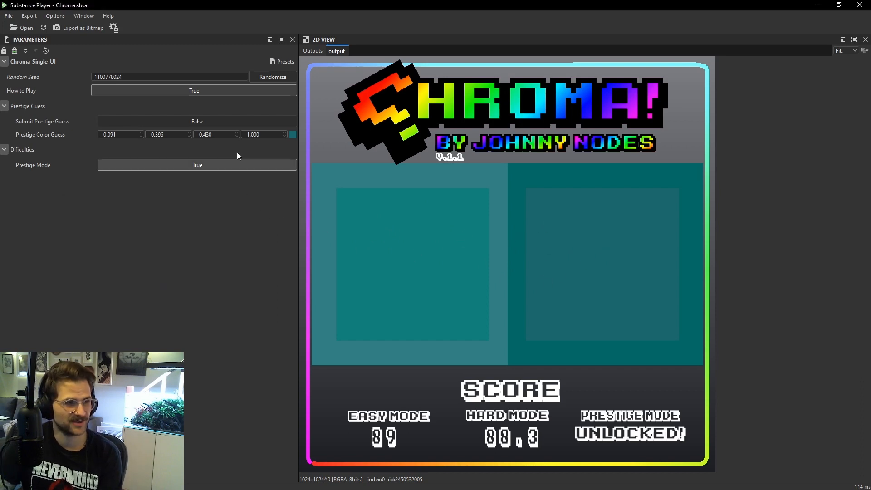
{"action": "left_click", "coordinate": [230, 121]}
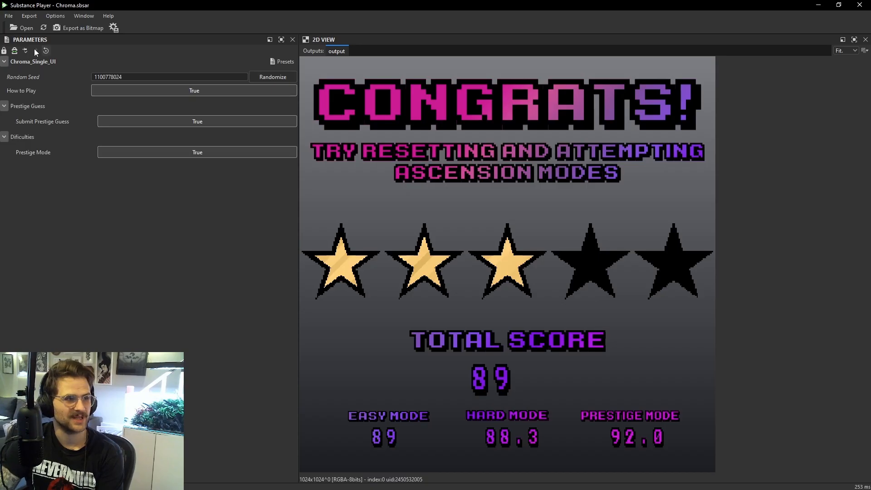
Reset the game's parameters and turn on Ascension Mode under Extra Challenge with Ascension Level 2.
{"action": "left_click", "coordinate": [46, 51]}
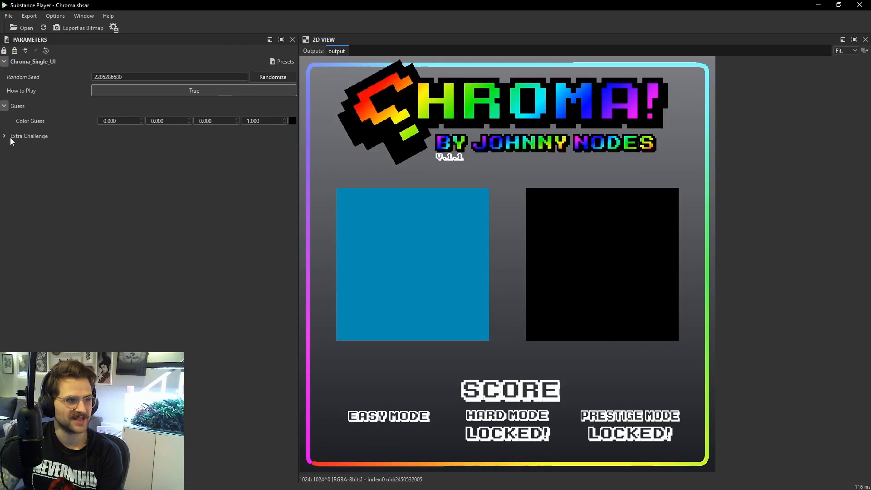
{"action": "left_click", "coordinate": [172, 152]}
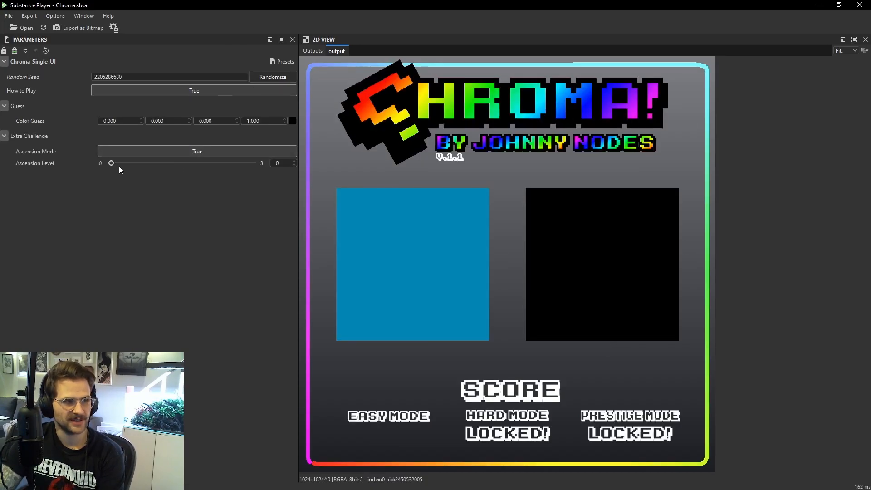
{"action": "left_click", "coordinate": [160, 163]}
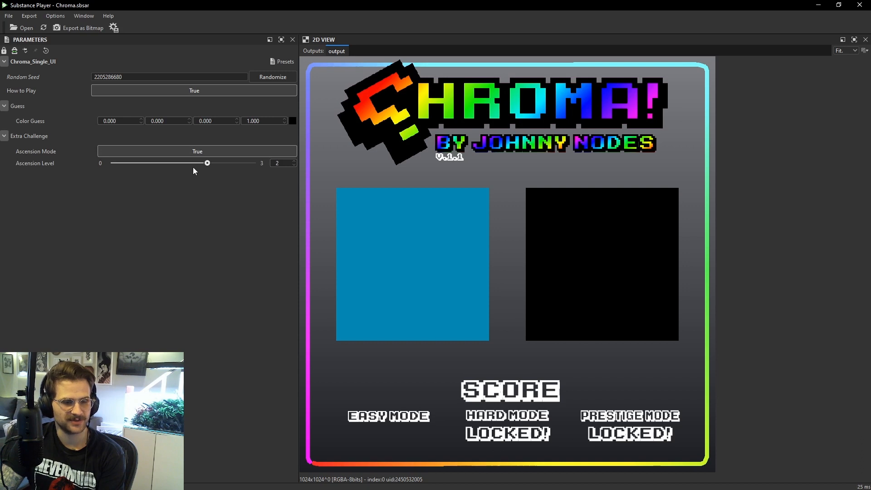
Randomize the seed twice and set a first Color Guess of dark blue, about #151c83, with the Color Editor moved off the swatches.
{"action": "left_click", "coordinate": [278, 79]}
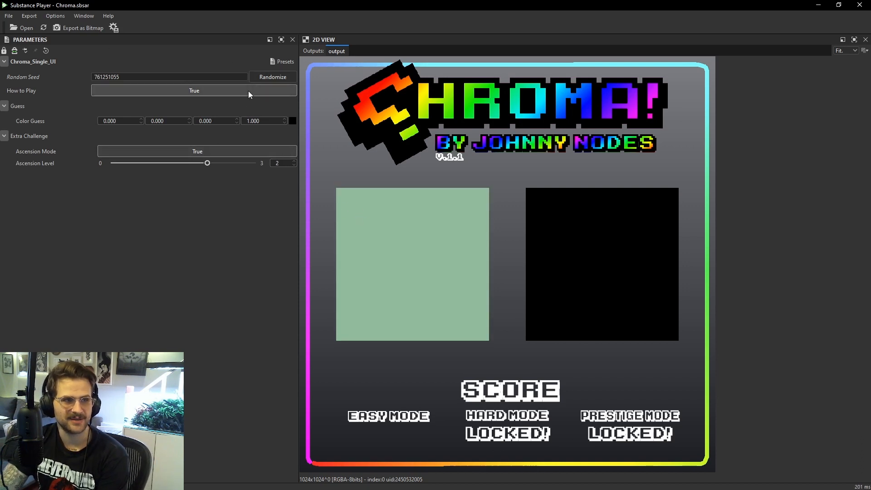
{"action": "left_click", "coordinate": [270, 78]}
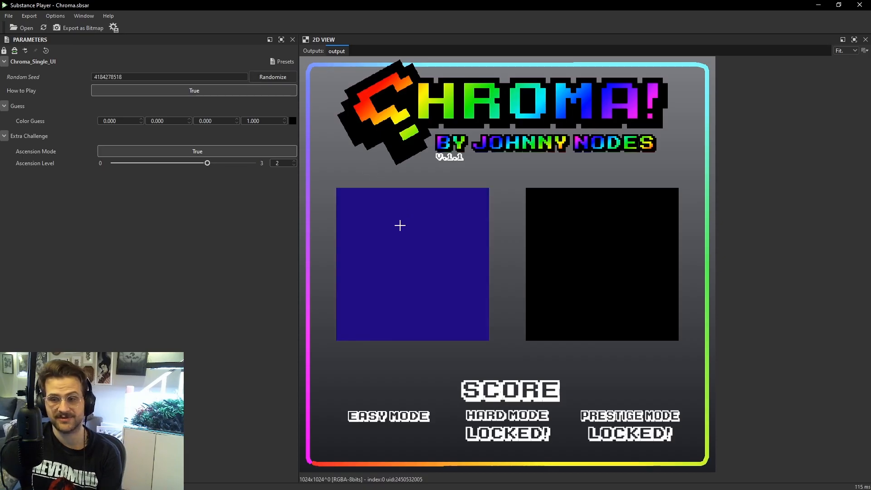
{"action": "left_click", "coordinate": [292, 120]}
{"action": "left_click_drag", "start_coordinate": [378, 183], "coordinate": [120, 190]}
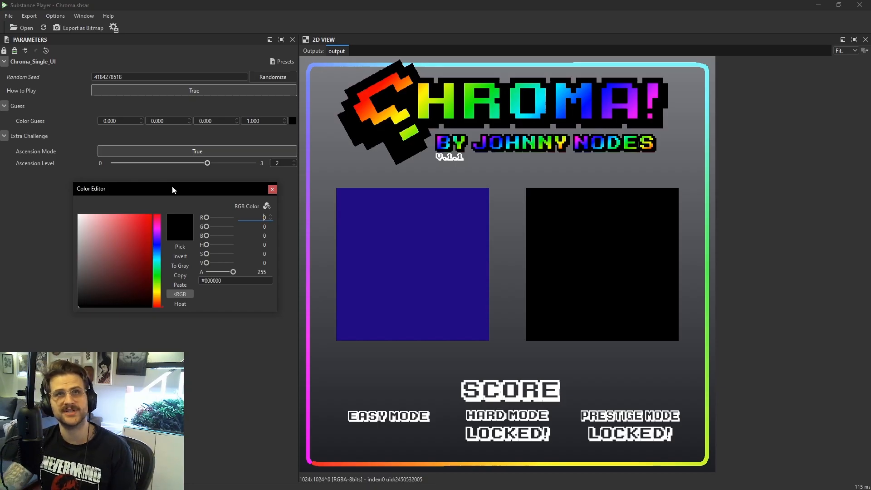
{"action": "left_click", "coordinate": [159, 246]}
{"action": "mouse_move", "coordinate": [131, 242]}
{"action": "left_mouse_down"}
{"action": "mouse_move", "coordinate": [125, 255]}
{"action": "mouse_move", "coordinate": [126, 223]}
{"action": "mouse_move", "coordinate": [147, 225]}
{"action": "mouse_move", "coordinate": [162, 241]}
{"action": "mouse_move", "coordinate": [144, 235]}
{"action": "mouse_move", "coordinate": [145, 225]}
{"action": "mouse_move", "coordinate": [160, 249]}
{"action": "mouse_move", "coordinate": [158, 235]}
{"action": "mouse_move", "coordinate": [160, 246]}
{"action": "mouse_move", "coordinate": [119, 245]}
{"action": "mouse_move", "coordinate": [131, 271]}
{"action": "mouse_move", "coordinate": [140, 259]}
{"action": "left_mouse_up"}
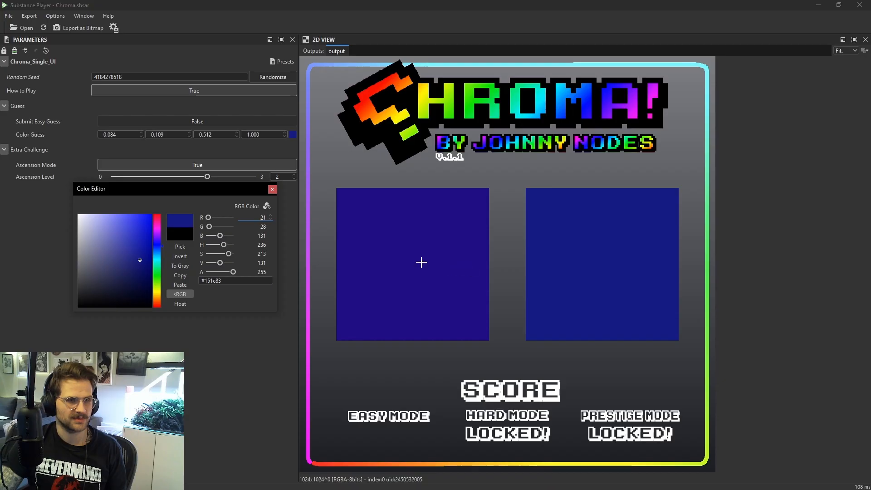
Set the red value of the Color Guess to 30.
{"action": "left_click_drag", "start_coordinate": [260, 218], "coordinate": [309, 222]}
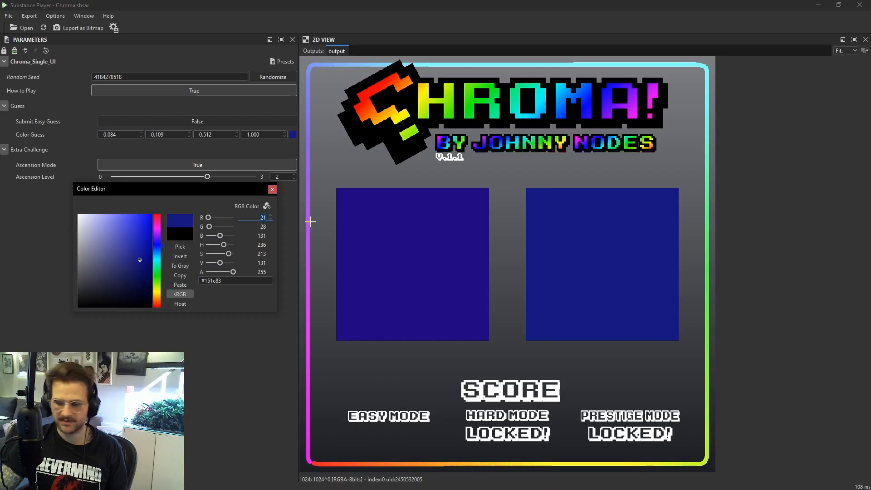
{"action": "type", "text": "24"}
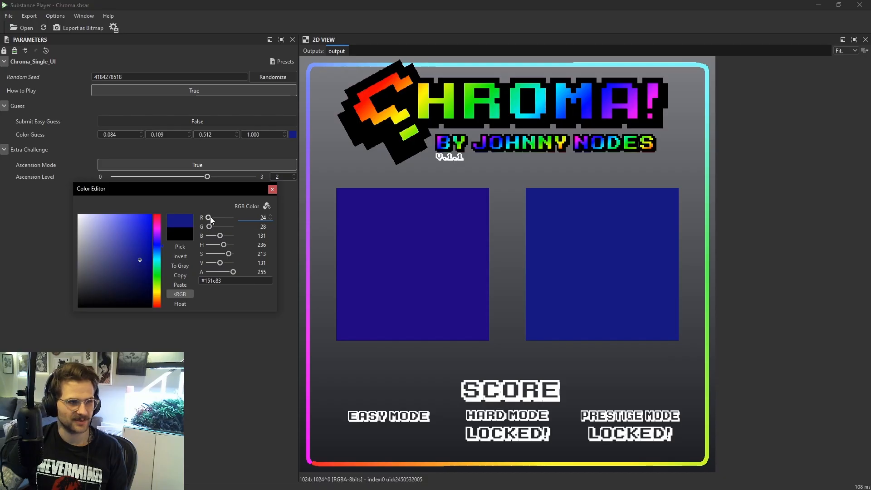
{"action": "left_click_drag", "start_coordinate": [260, 217], "coordinate": [271, 210]}
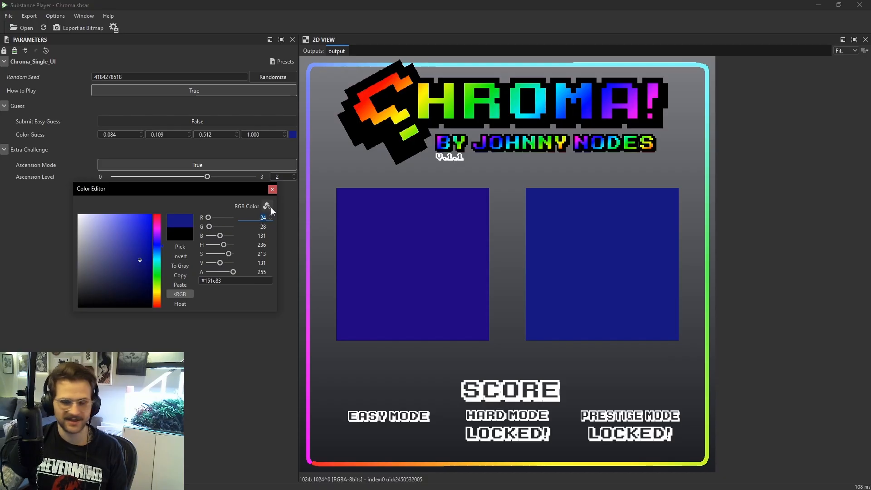
{"action": "type", "text": "30"}
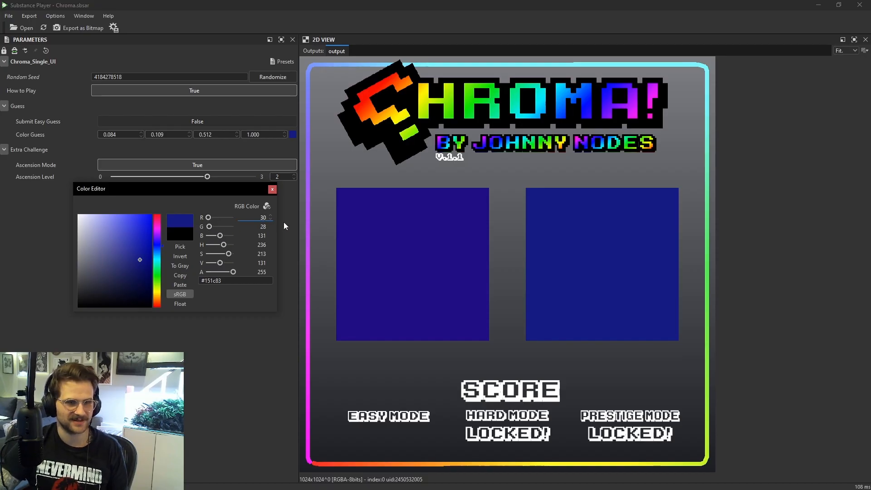
{"action": "key", "text": "Return"}
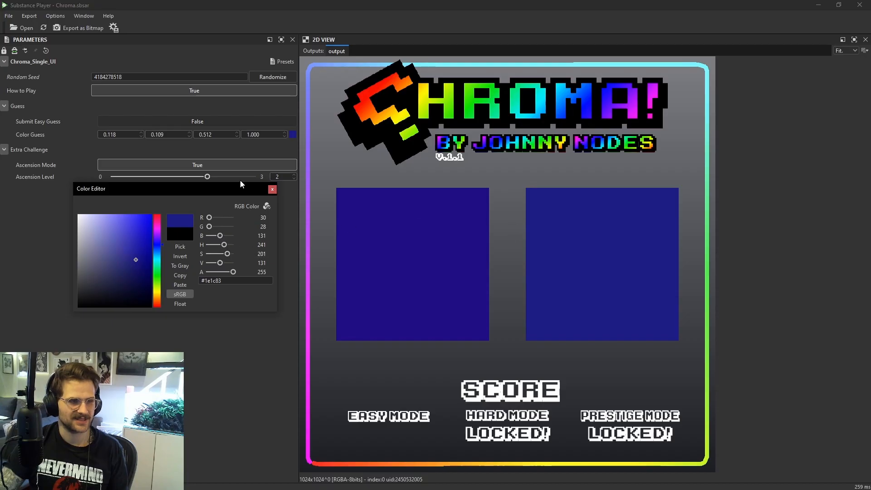
Deepen the Color Guess to a more saturated blue of about #0c0984 and set its red value to 17.
{"action": "left_click", "coordinate": [240, 181]}
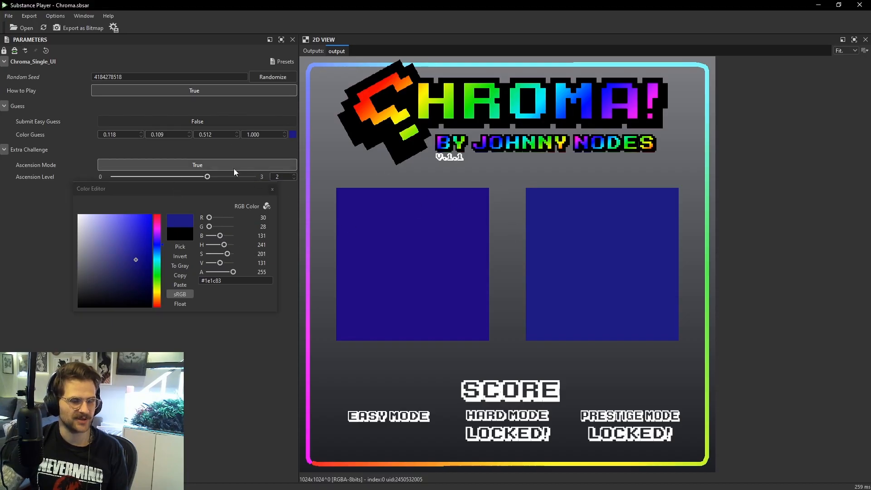
{"action": "mouse_move", "coordinate": [221, 262]}
{"action": "left_mouse_down"}
{"action": "mouse_move", "coordinate": [234, 256]}
{"action": "mouse_move", "coordinate": [220, 263]}
{"action": "left_mouse_up"}
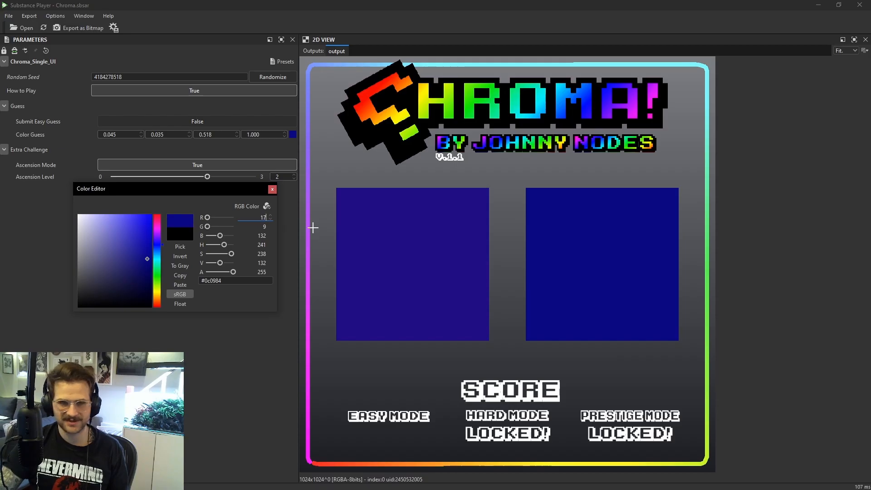
{"action": "key", "text": "Return"}
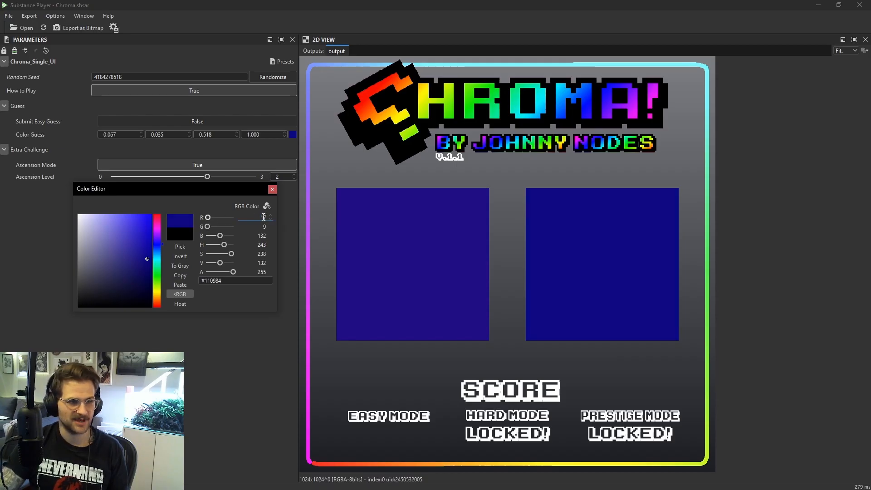
Try a red value of 207 for the Color Guess.
{"action": "key", "text": "BackSpace"}
{"action": "key", "text": "BackSpace"}
{"action": "type", "text": "207"}
{"action": "key", "text": "Return"}
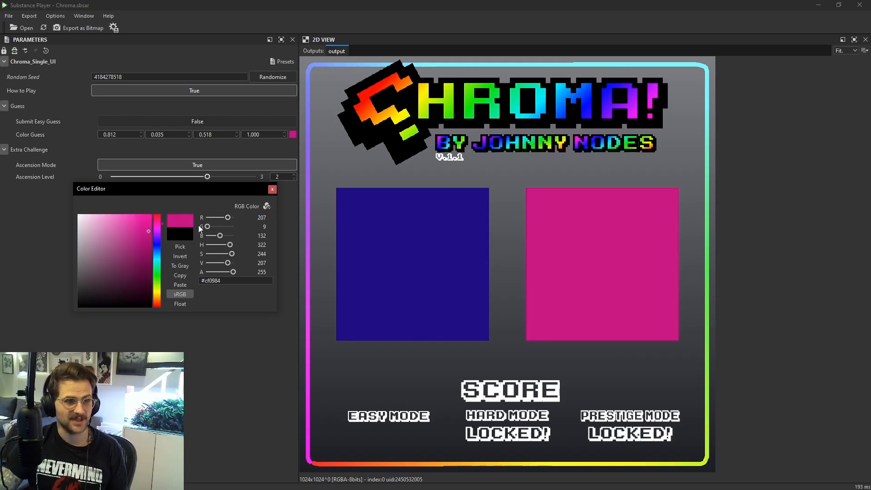
Set the red value of the Color Guess to 20.
{"action": "left_click_drag", "start_coordinate": [254, 217], "coordinate": [268, 218]}
{"action": "type", "text": "20"}
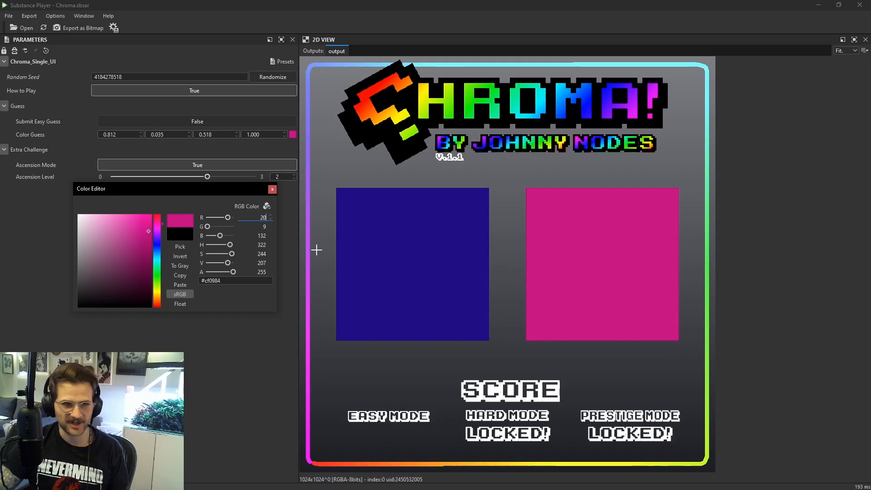
{"action": "key", "text": "Return"}
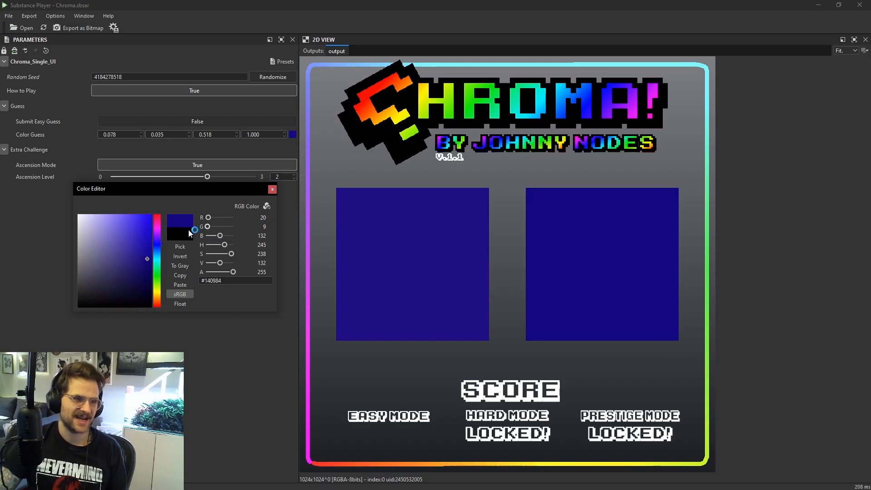
Lower the saturation of the Color Guess to 217 and submit the easy guess.
{"action": "left_click_drag", "start_coordinate": [231, 253], "coordinate": [230, 257]}
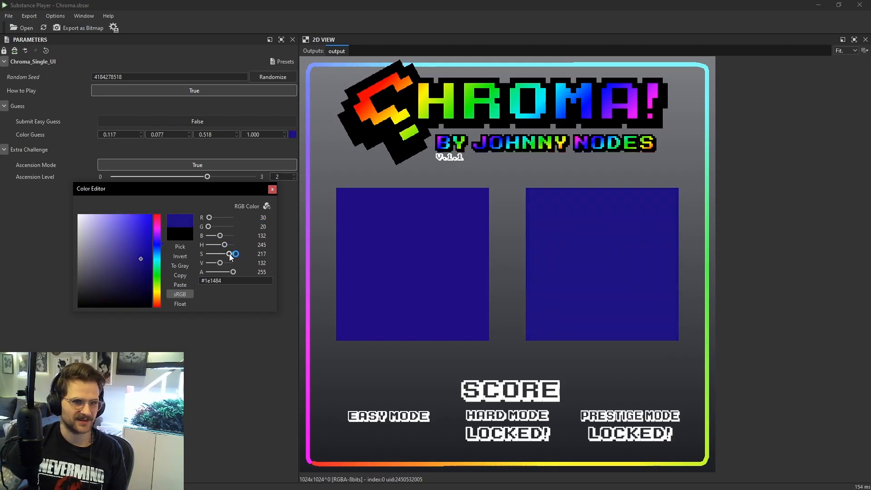
{"action": "left_click_drag", "start_coordinate": [235, 192], "coordinate": [228, 288]}
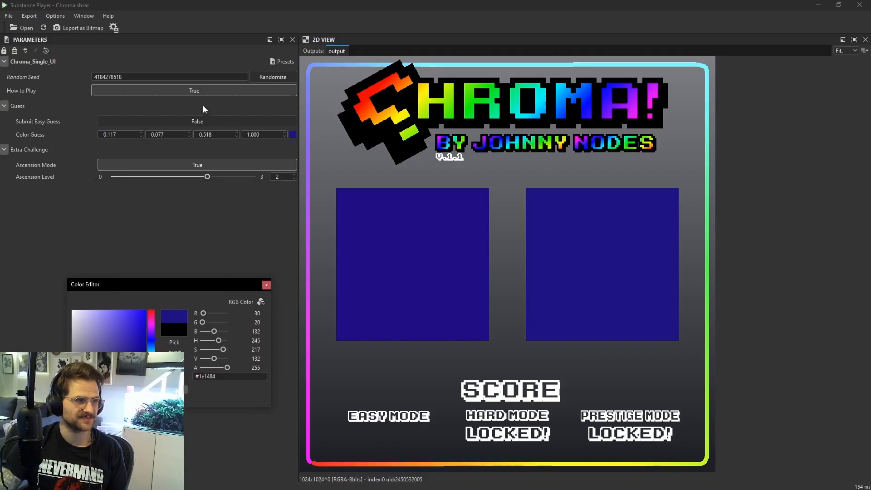
{"action": "left_click", "coordinate": [201, 122]}
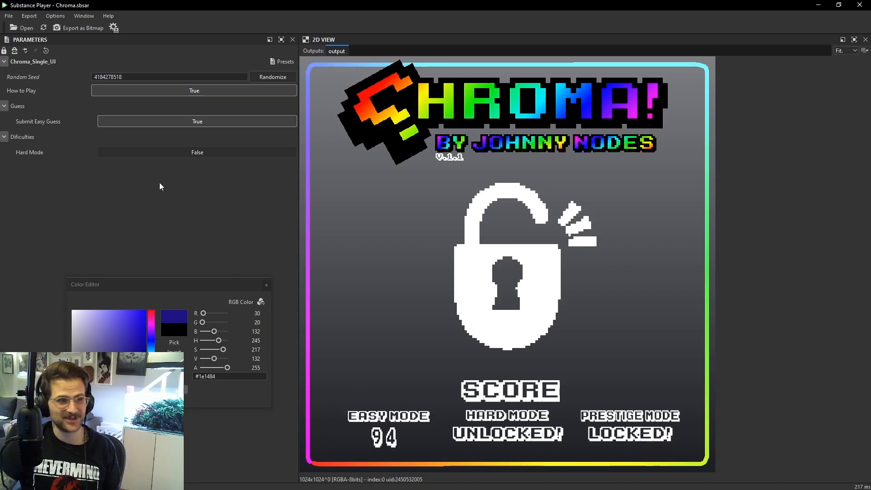
Turn on Hard Mode and set the Hard Color Guess to a dark blue-grey of about #1a1a21.
{"action": "left_click", "coordinate": [236, 152]}
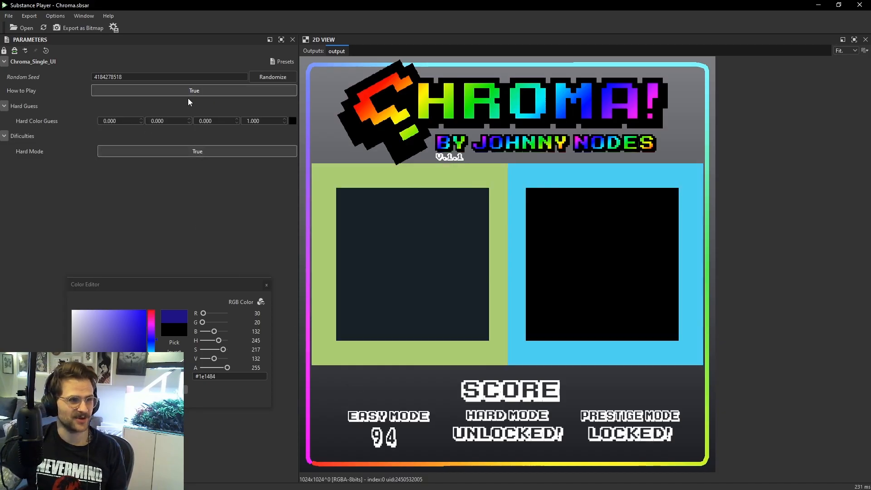
{"action": "left_click", "coordinate": [293, 121]}
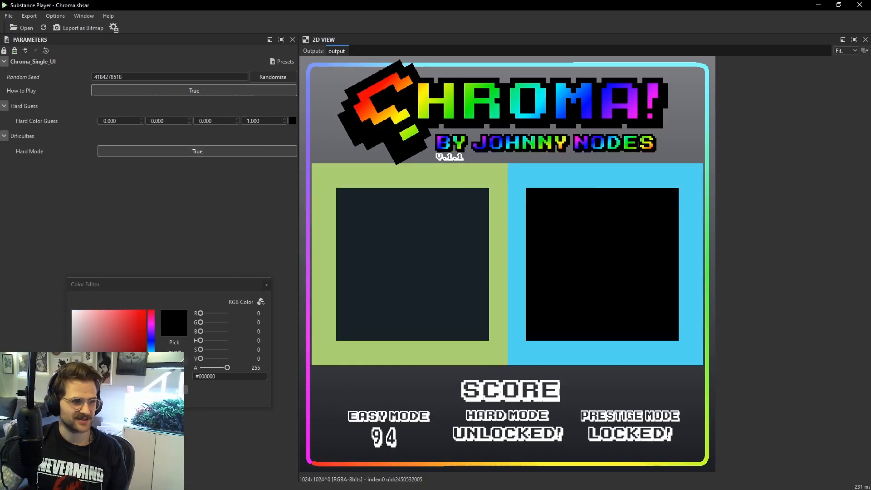
{"action": "left_click", "coordinate": [151, 341]}
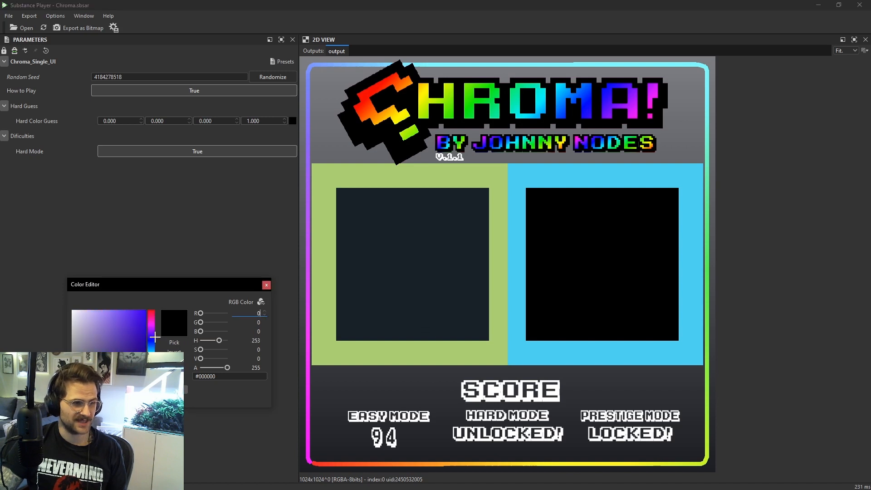
{"action": "left_click_drag", "start_coordinate": [155, 342], "coordinate": [154, 341]}
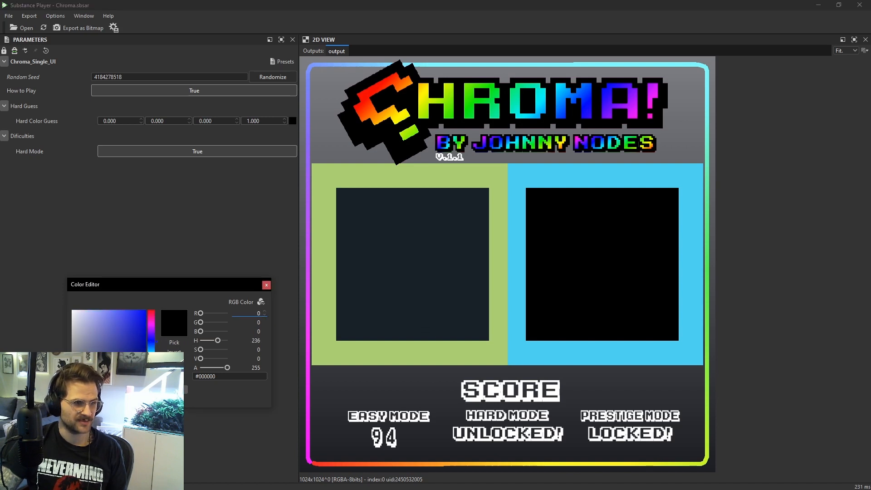
{"action": "left_click_drag", "start_coordinate": [117, 369], "coordinate": [88, 375]}
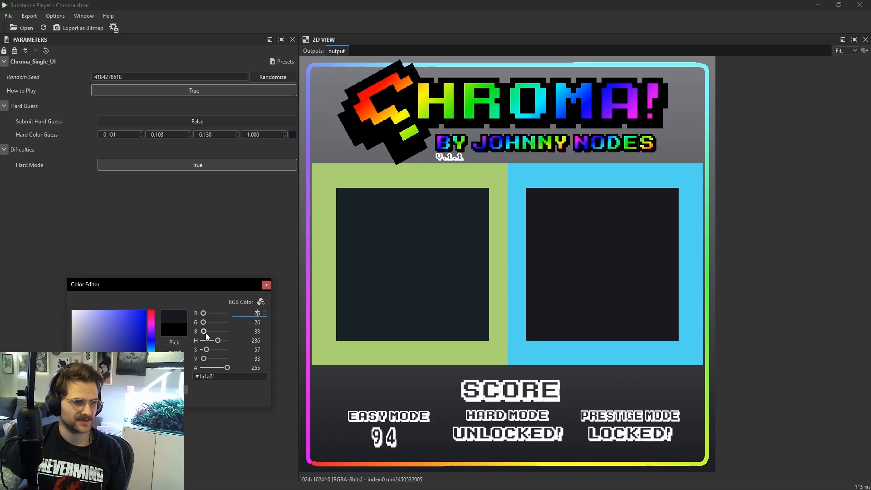
Fine-tune the Hard Color Guess to green 30 and blue 42, then submit the hard guess.
{"action": "scroll", "coordinate": [205, 334], "scroll_direction": "up", "scroll_amount": 3}
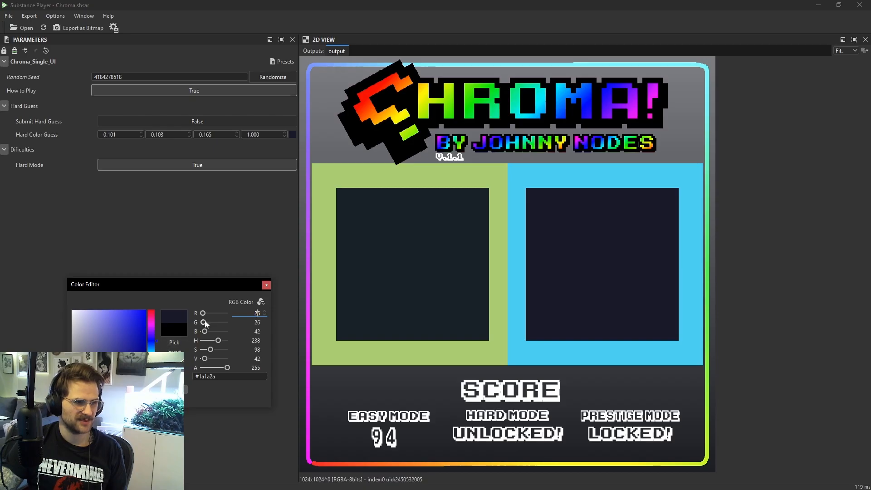
{"action": "scroll", "coordinate": [205, 323], "scroll_direction": "up", "scroll_amount": 5}
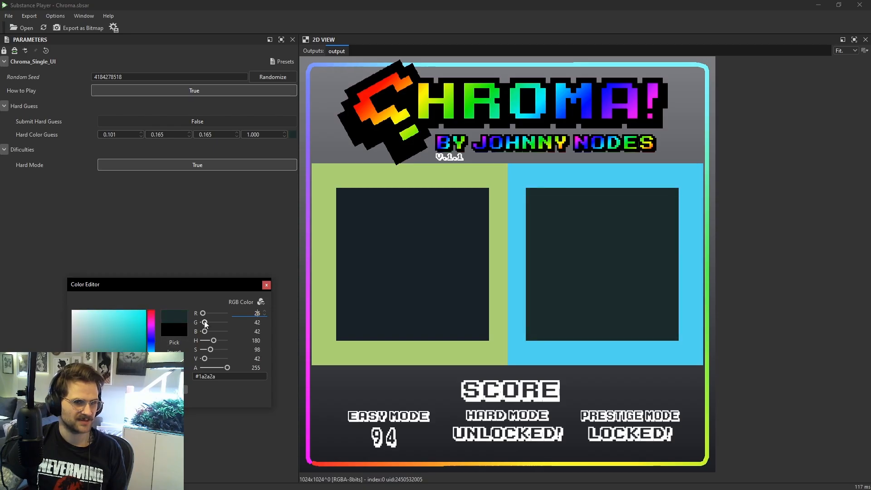
{"action": "scroll", "coordinate": [205, 323], "scroll_direction": "down", "scroll_amount": 4}
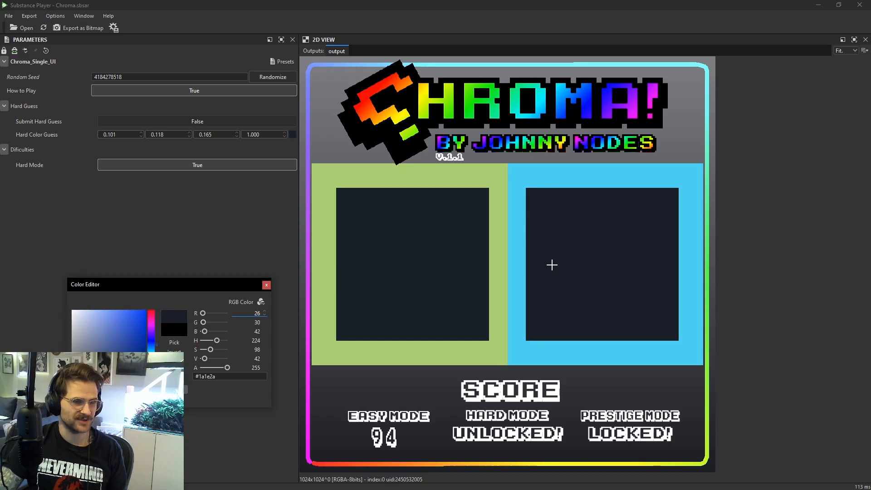
{"action": "left_click", "coordinate": [267, 285]}
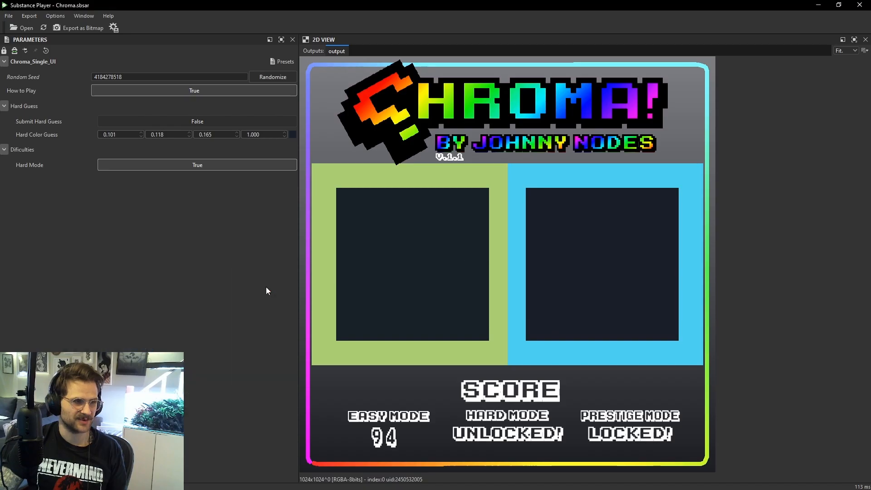
{"action": "left_click", "coordinate": [195, 123]}
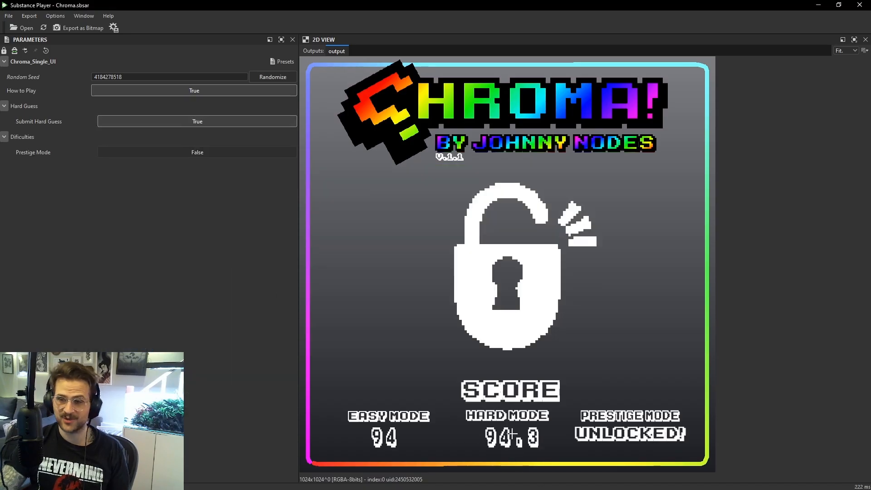
Turn on Prestige Mode and set the Prestige Color Guess to a bright magenta of about #d12ee4.
{"action": "left_click", "coordinate": [153, 153]}
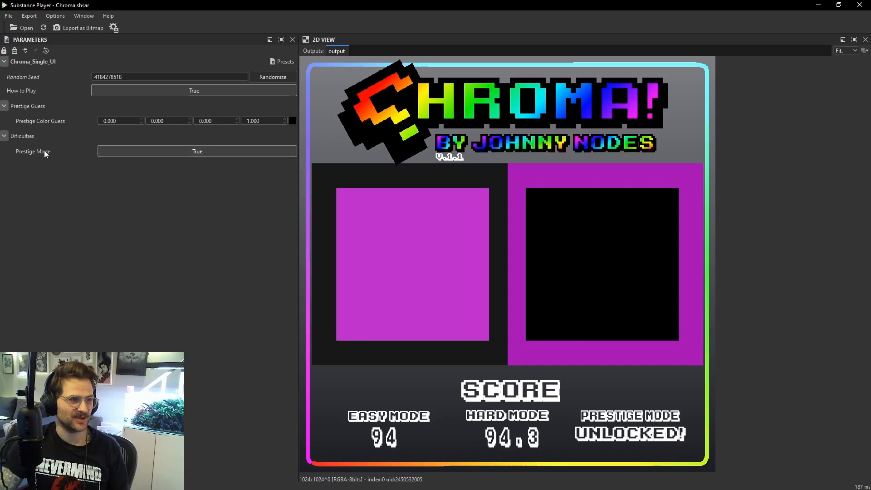
{"action": "left_click", "coordinate": [293, 123]}
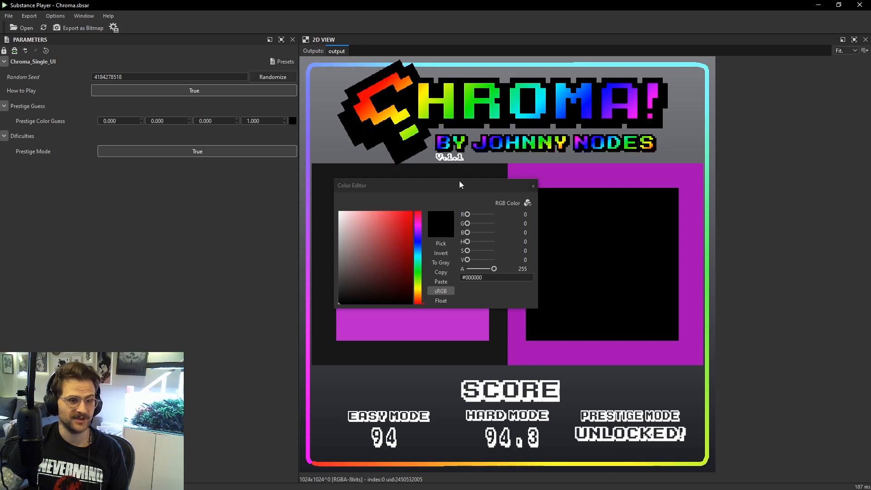
{"action": "left_click_drag", "start_coordinate": [459, 181], "coordinate": [180, 211]}
{"action": "left_click", "coordinate": [139, 257]}
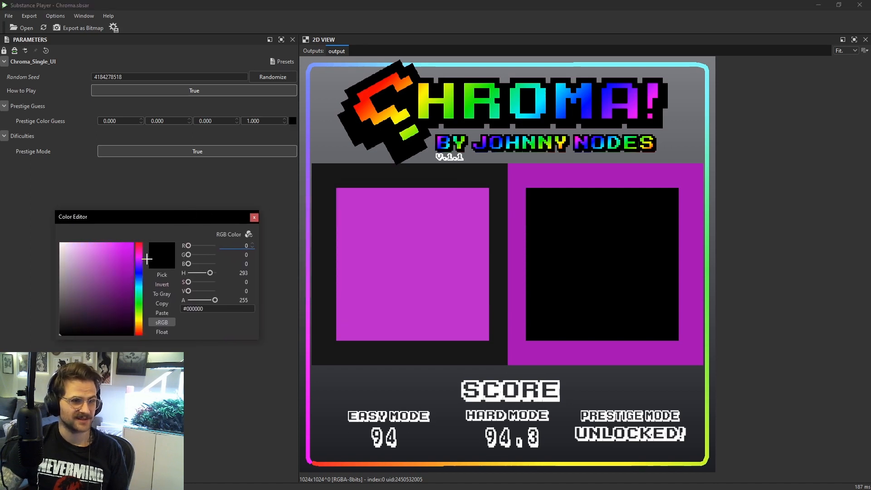
{"action": "left_click", "coordinate": [123, 248]}
{"action": "left_click_drag", "start_coordinate": [124, 248], "coordinate": [119, 252]}
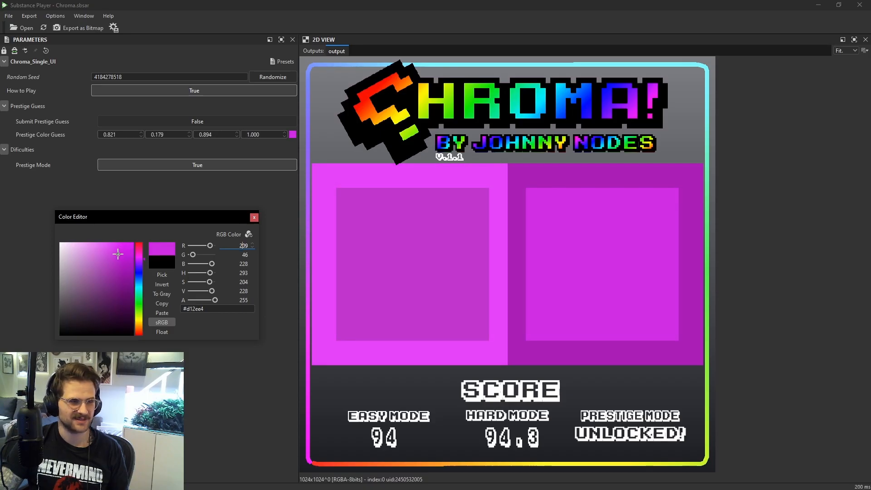
Darken the Prestige Color Guess to about #bb2bcb, submit it and close the Color Editor.
{"action": "left_click_drag", "start_coordinate": [118, 253], "coordinate": [118, 260]}
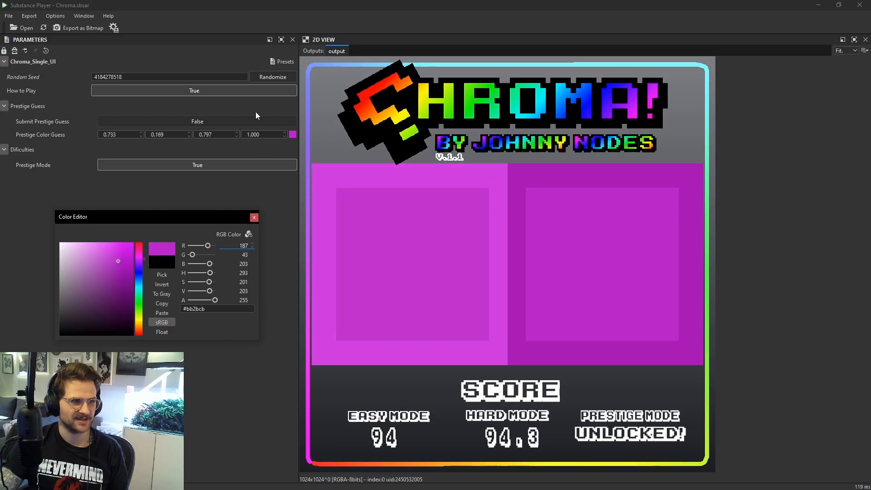
{"action": "left_click", "coordinate": [203, 125]}
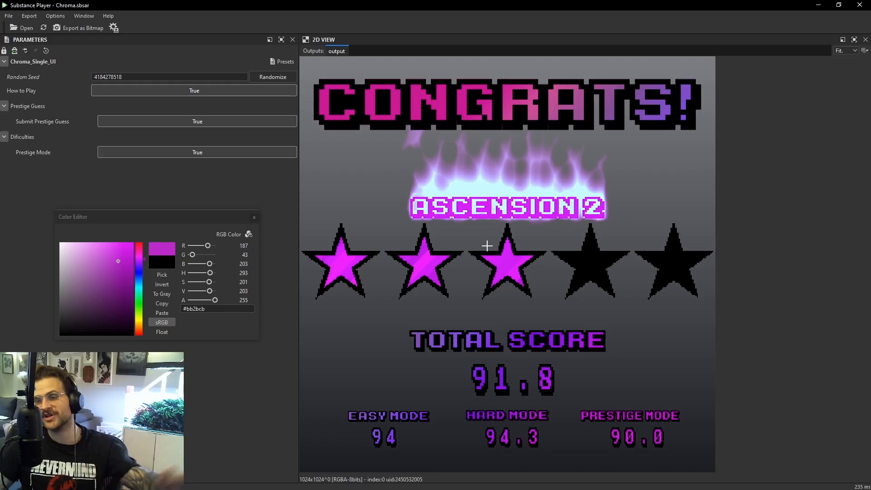
{"action": "left_click", "coordinate": [253, 219]}
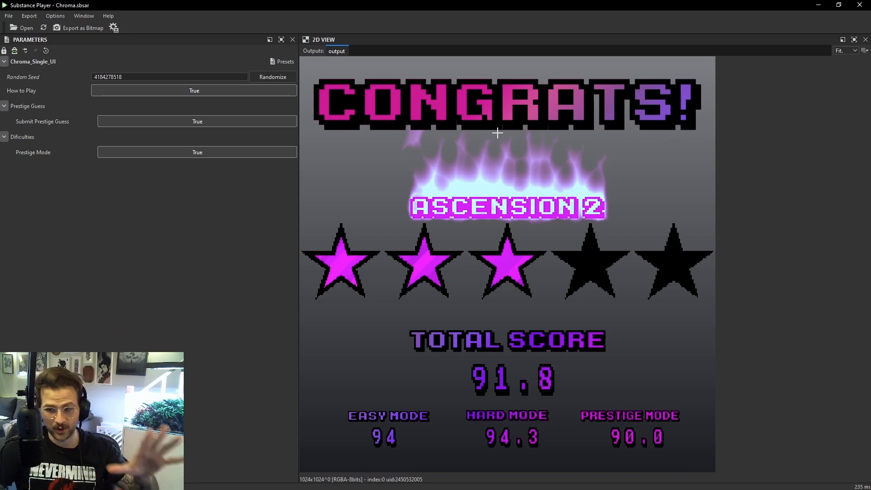
Reset all the game's parameters to their defaults and open the recent file Chroma_YT.sbsar.
{"action": "left_click", "coordinate": [43, 50]}
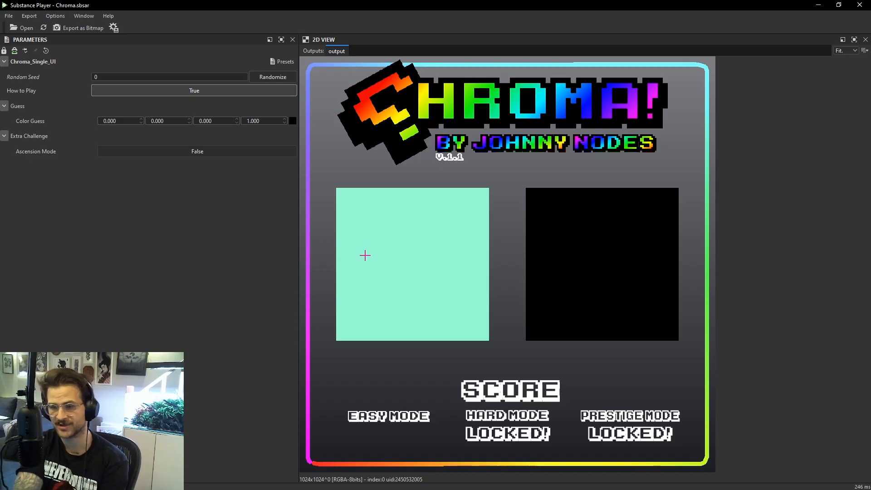
{"action": "left_click", "coordinate": [23, 27]}
{"action": "key", "text": "Escape"}
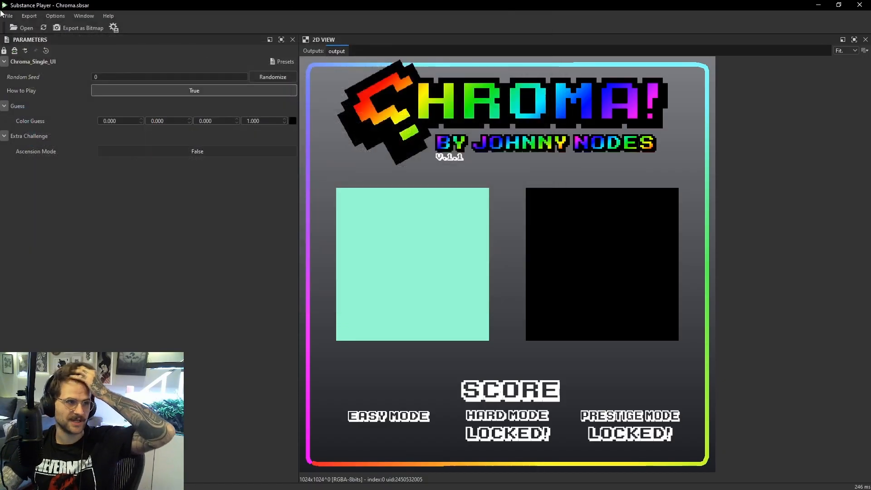
{"action": "left_click", "coordinate": [8, 16]}
{"action": "mouse_move", "coordinate": [28, 38]}
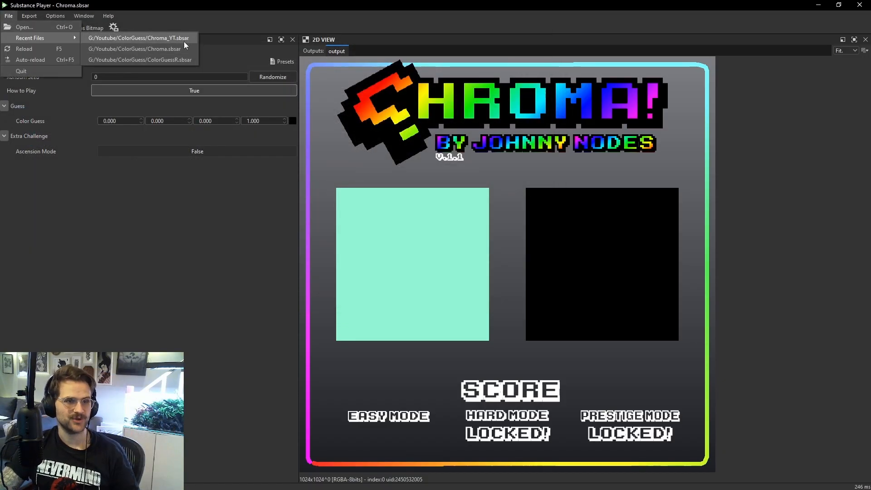
{"action": "left_click", "coordinate": [183, 40]}
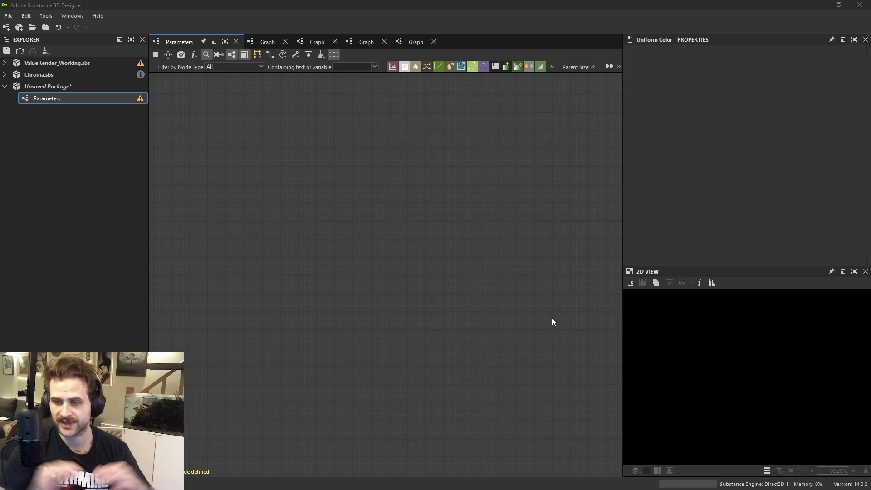
Switch to Substance 3D Designer and add a Uniform Color node to the empty Parameters graph.
{"action": "left_click", "coordinate": [518, 224]}
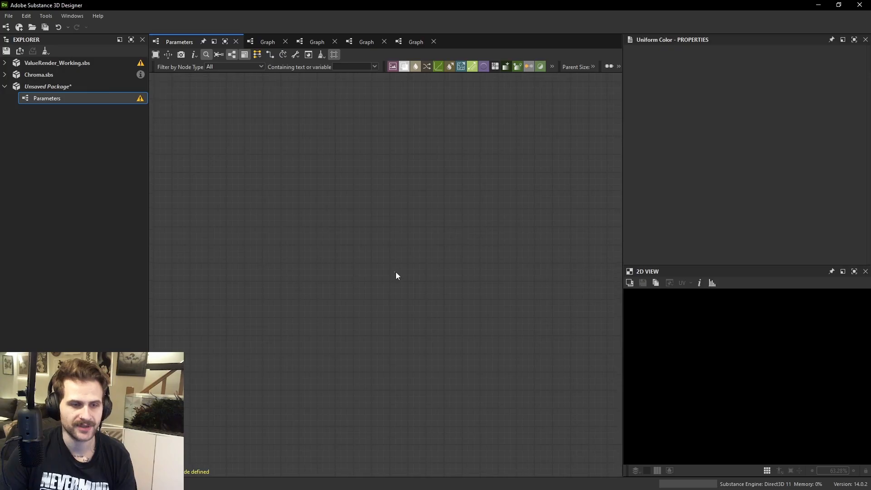
{"action": "key", "text": "space"}
{"action": "type", "text": "uniform"}
{"action": "key", "text": "Return"}
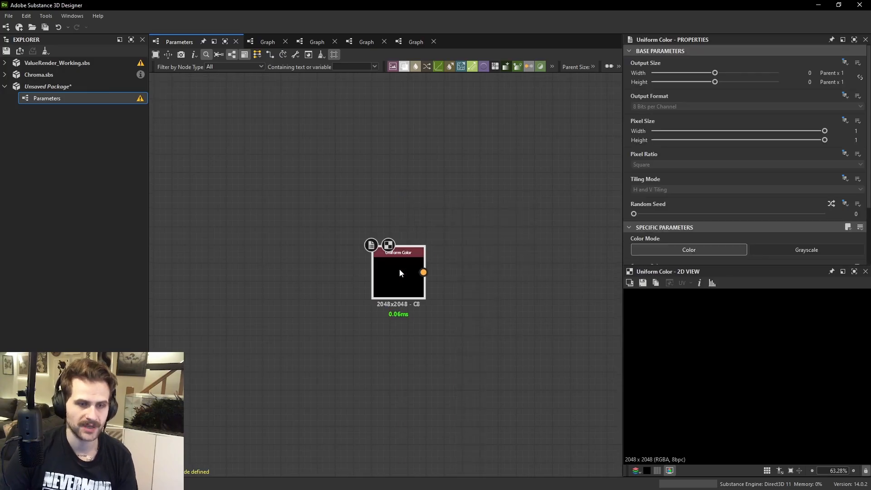
Add an Output node beside the Uniform Color node and connect the Uniform Color to it.
{"action": "left_click", "coordinate": [539, 232]}
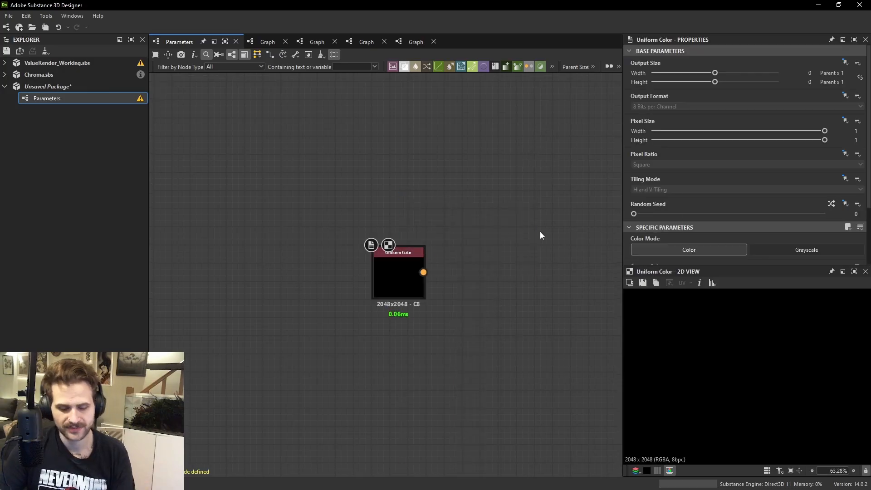
{"action": "key", "text": "space"}
{"action": "type", "text": "ou"}
{"action": "key", "text": "Return"}
{"action": "left_click_drag", "start_coordinate": [423, 272], "coordinate": [502, 262]}
Rename the Parameters graph in the unsaved package as ColoTest.
{"action": "left_click", "coordinate": [72, 100]}
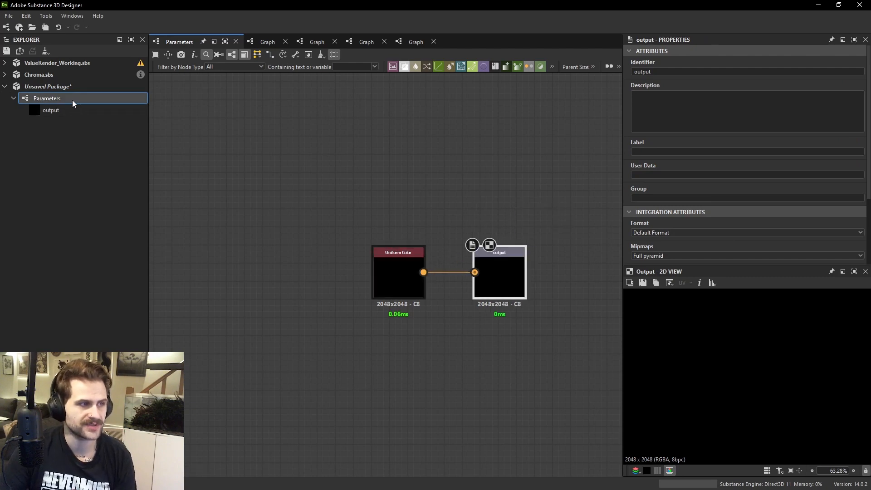
{"action": "type", "text": "Col"}
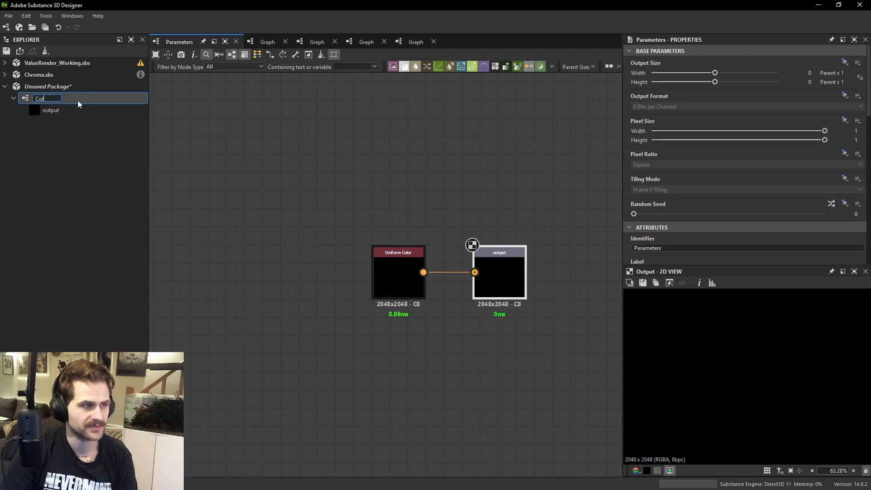
{"action": "type", "text": "orest"}
{"action": "key", "text": "Return"}
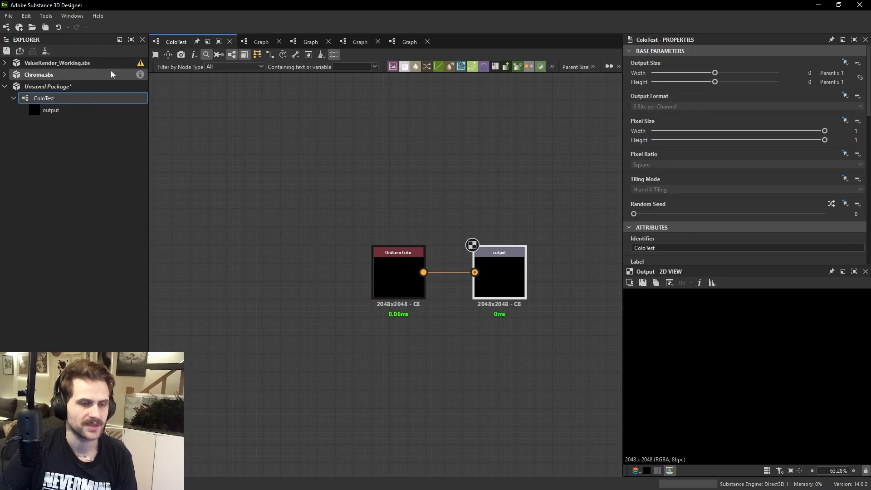
Move the Uniform Color node farther from the output and set its Output Color to a dark yellow.
{"action": "scroll", "coordinate": [417, 191], "scroll_direction": "down", "scroll_amount": 3}
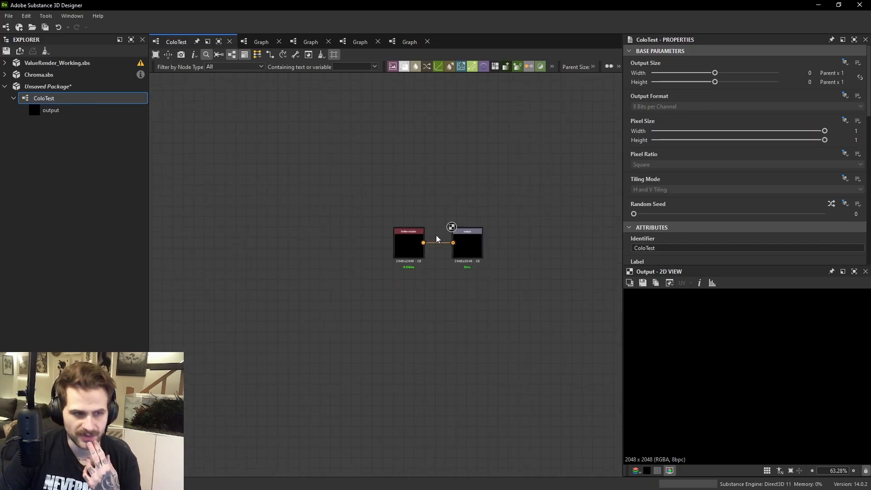
{"action": "left_click_drag", "start_coordinate": [412, 243], "coordinate": [390, 242]}
{"action": "scroll", "coordinate": [747, 217], "scroll_direction": "down", "scroll_amount": 2}
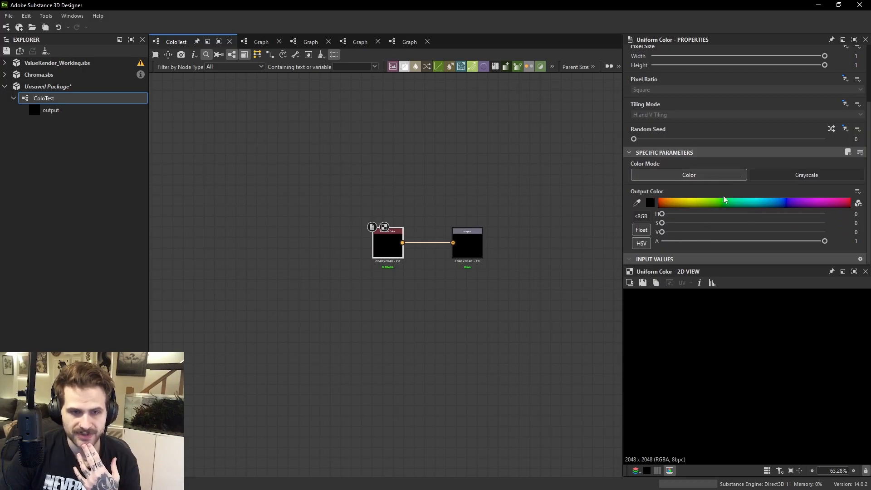
{"action": "left_click", "coordinate": [705, 196]}
{"action": "left_click_drag", "start_coordinate": [705, 196], "coordinate": [686, 202]}
Add a Blend node between and below the two nodes and connect the Uniform Color to its background input.
{"action": "scroll", "coordinate": [423, 272], "scroll_direction": "up", "scroll_amount": 1}
{"action": "left_click", "coordinate": [426, 278]}
{"action": "key", "text": "space"}
{"action": "left_click_drag", "start_coordinate": [376, 231], "coordinate": [413, 274]}
{"action": "left_click", "coordinate": [454, 205]}
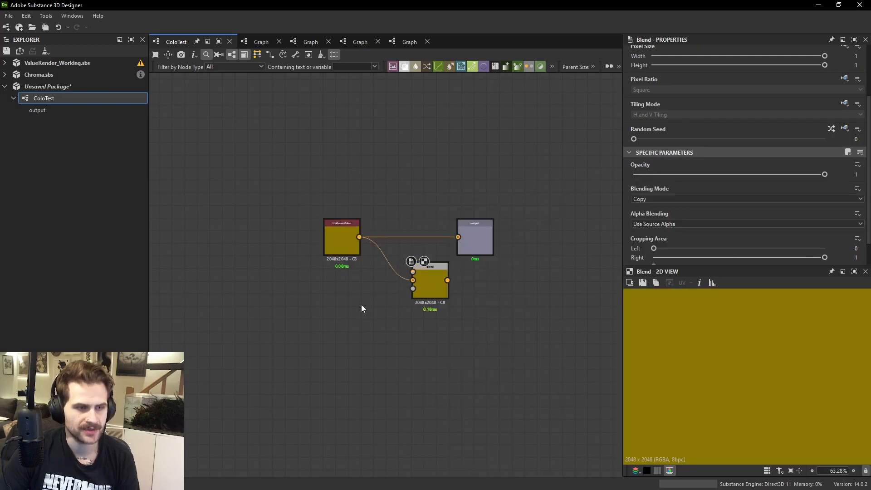
Add a Clouds 2 node below and before the Uniform Color node.
{"action": "key", "text": "space"}
{"action": "type", "text": "gr"}
{"action": "key", "text": "Escape"}
{"action": "key", "text": "space"}
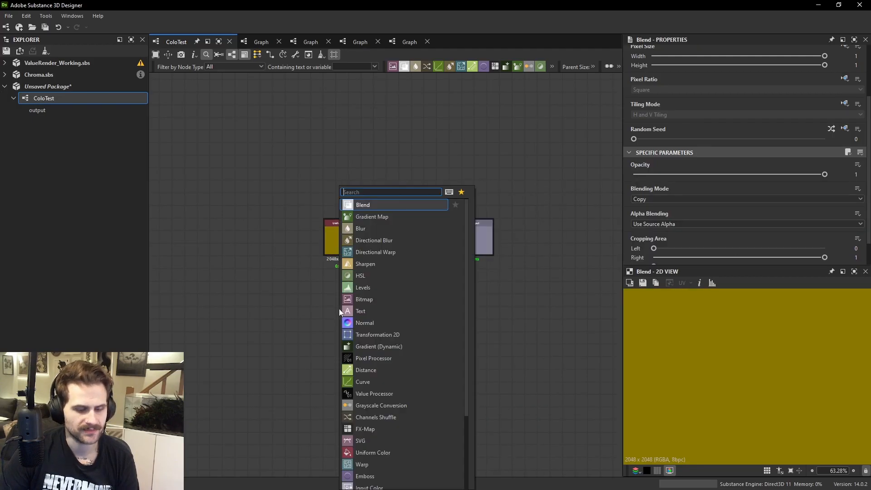
{"action": "type", "text": "clou"}
{"action": "key", "text": "Down"}
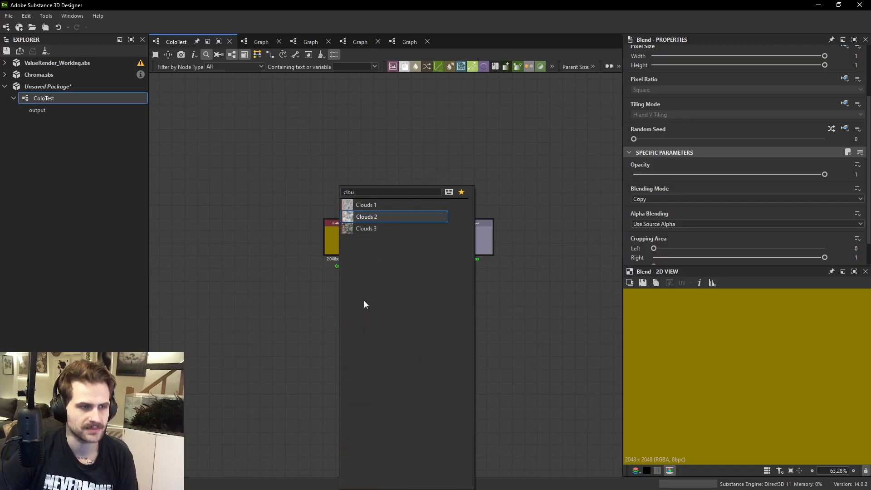
{"action": "key", "text": "Return"}
{"action": "left_click_drag", "start_coordinate": [340, 313], "coordinate": [238, 342]}
{"action": "scroll", "coordinate": [344, 295], "scroll_direction": "up", "scroll_amount": 3}
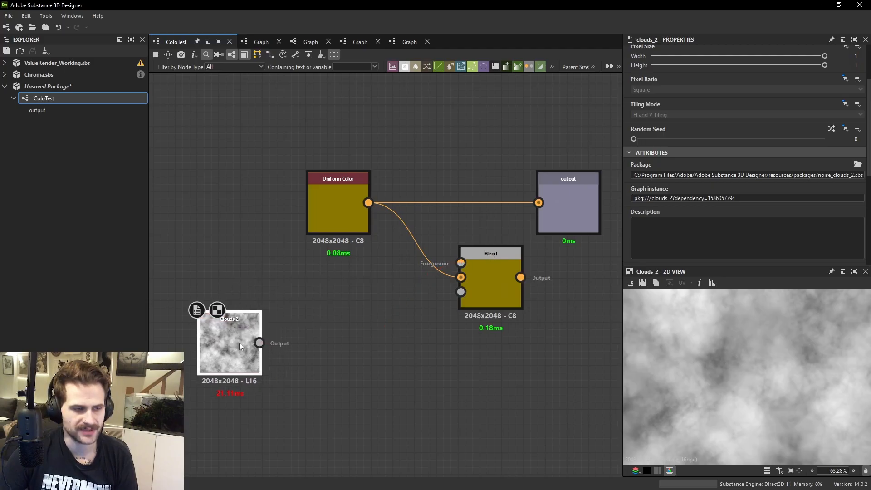
Add a Gradient Map fed by Clouds 2 and connect it to the Blend node's foreground input.
{"action": "key", "text": "space"}
{"action": "type", "text": "gr"}
{"action": "left_click", "coordinate": [290, 207]}
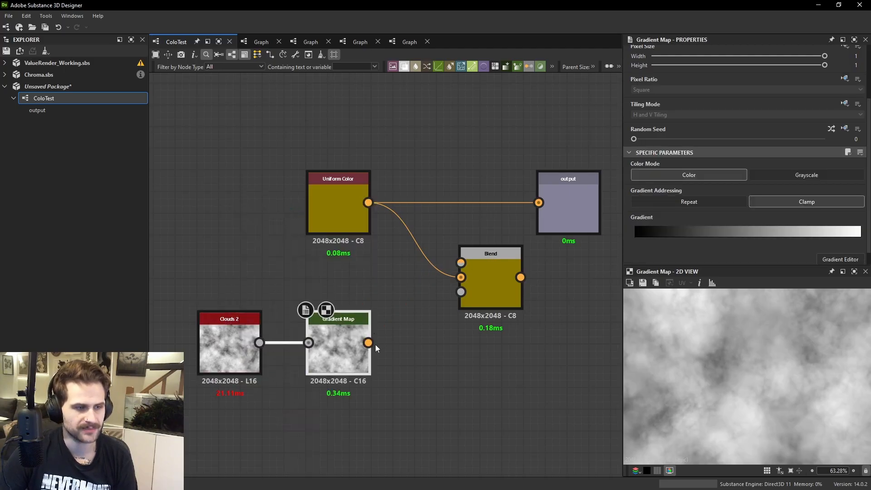
{"action": "left_click_drag", "start_coordinate": [318, 354], "coordinate": [458, 263]}
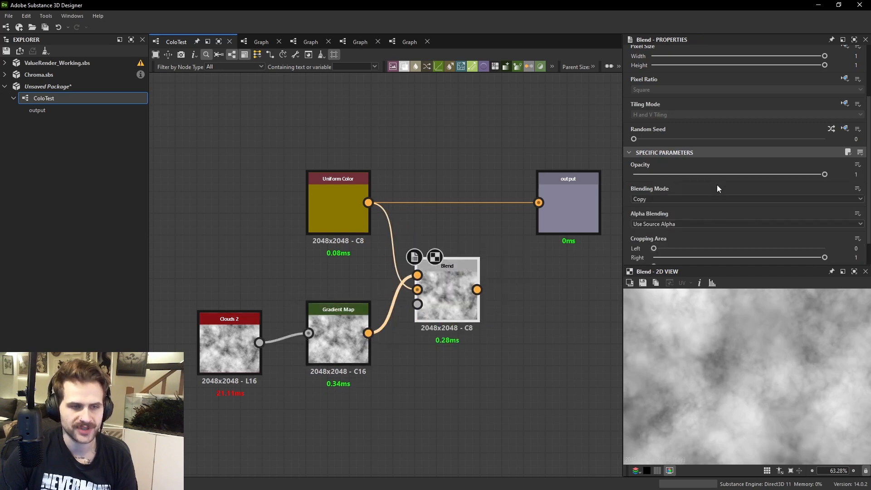
Set the Blend node's Blending Mode to Add Sub and try its Opacity range, ending at 1.
{"action": "left_click", "coordinate": [666, 199]}
{"action": "left_click", "coordinate": [665, 236]}
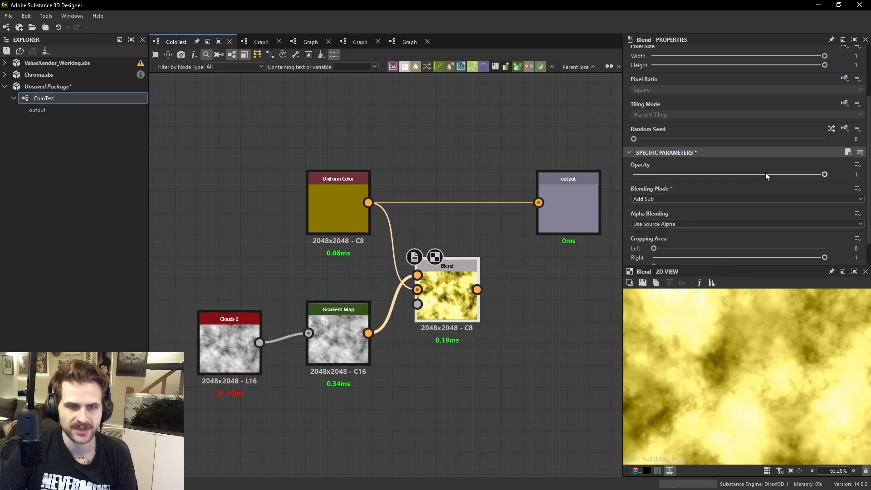
{"action": "left_click_drag", "start_coordinate": [765, 174], "coordinate": [837, 181]}
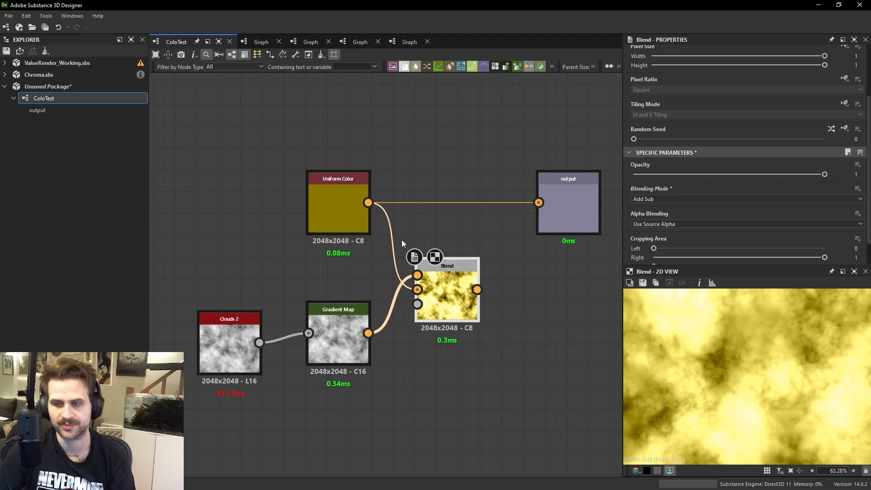
Connect the Blend node to the output in place of the Uniform Color and tidy the node layout.
{"action": "left_click_drag", "start_coordinate": [477, 290], "coordinate": [574, 283]}
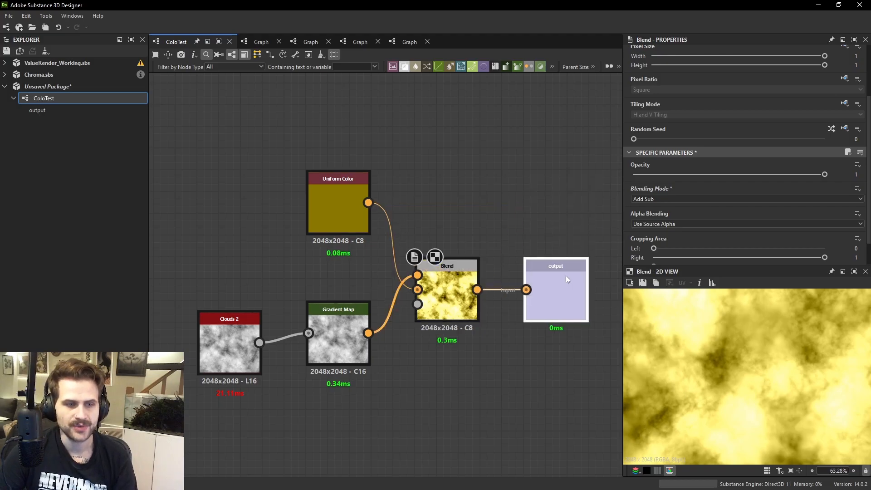
{"action": "left_click_drag", "start_coordinate": [329, 219], "coordinate": [326, 240]}
{"action": "left_click_drag", "start_coordinate": [253, 323], "coordinate": [276, 313]}
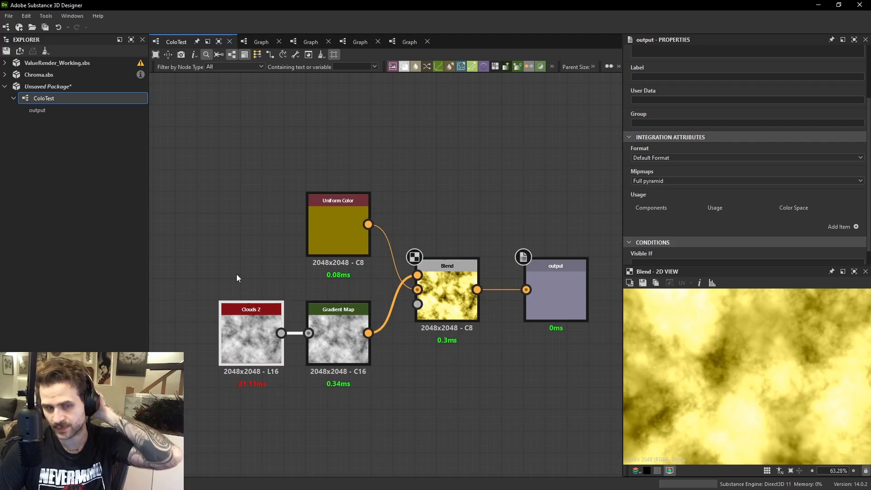
Expose the Uniform Color's Output Color as a new graph input with identifier Color_1 and label Color 1.
{"action": "left_click", "coordinate": [325, 213]}
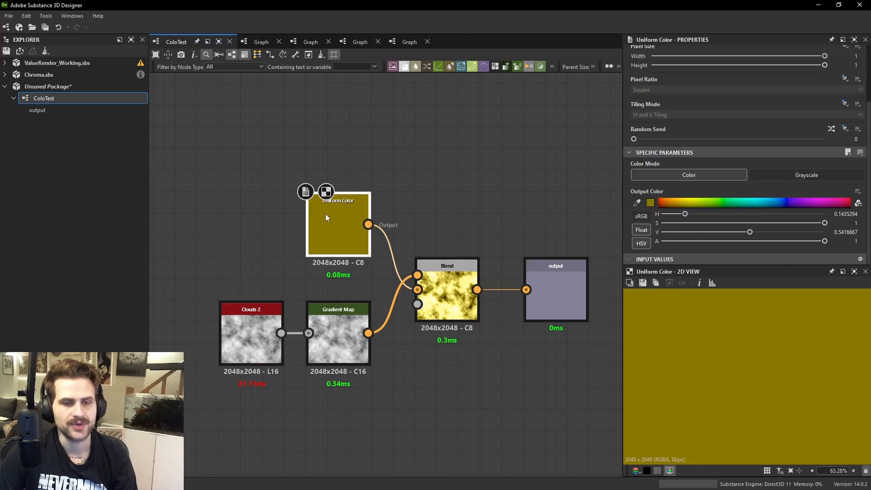
{"action": "left_click", "coordinate": [858, 192]}
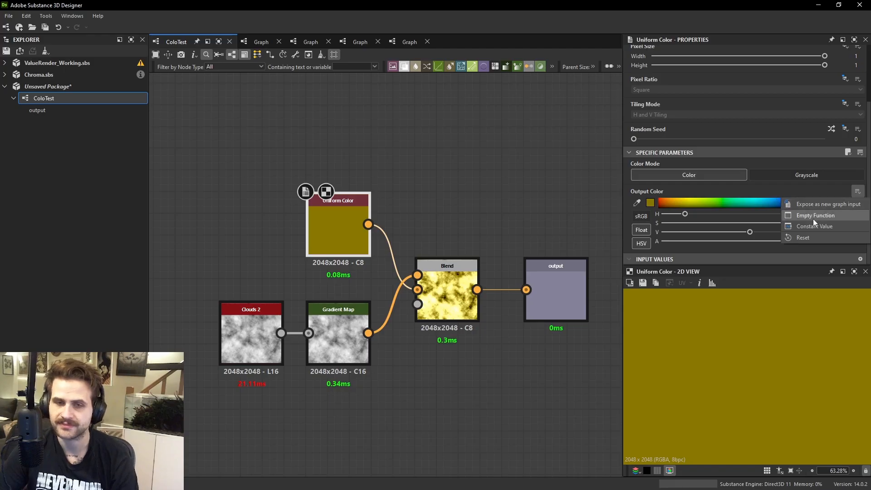
{"action": "left_click", "coordinate": [832, 205]}
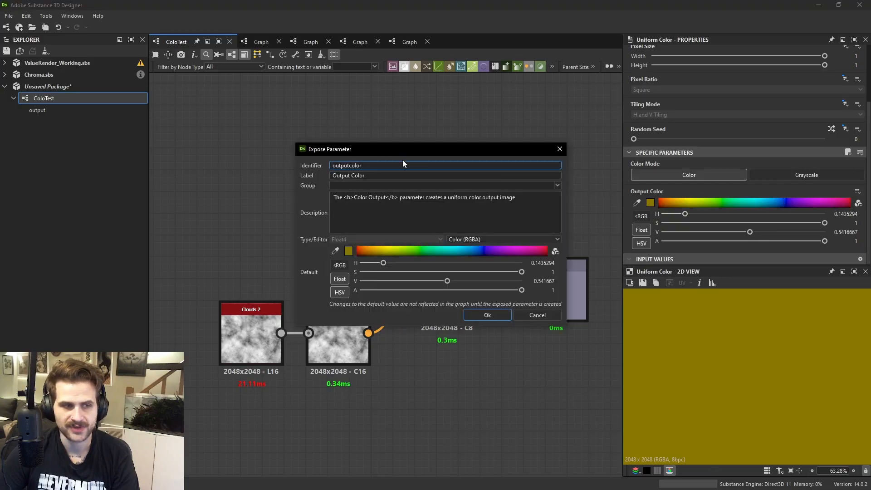
{"action": "left_click_drag", "start_coordinate": [379, 170], "coordinate": [289, 170]}
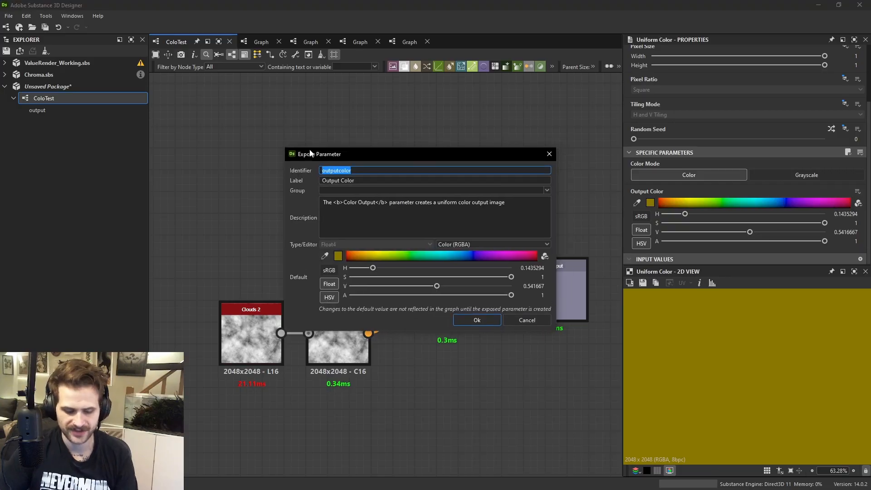
{"action": "type", "text": "Color_1"}
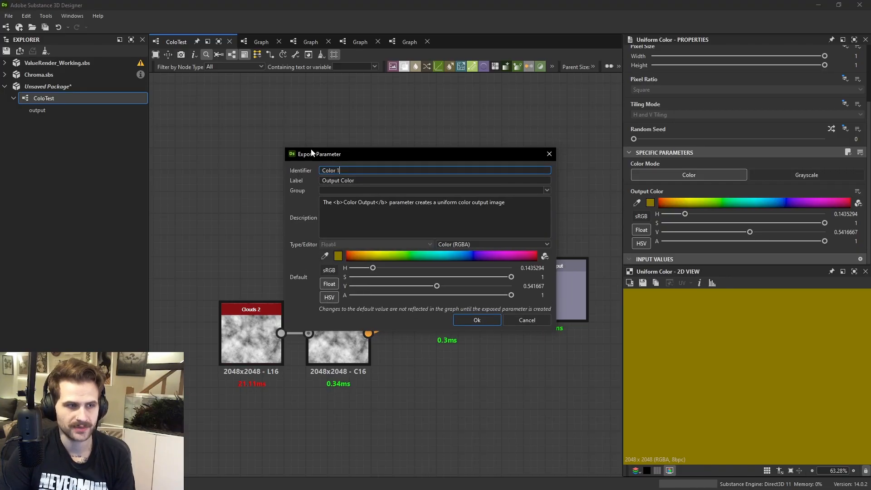
{"action": "key", "text": "Tab"}
{"action": "type", "text": "Color 1"}
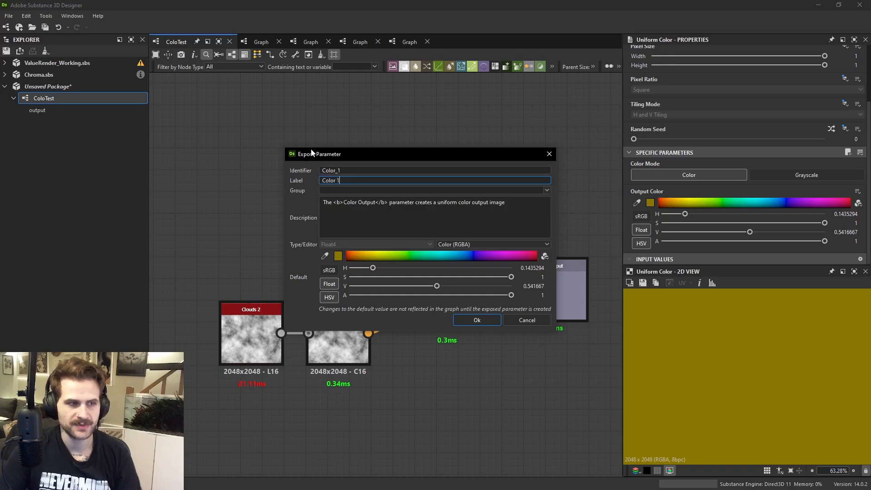
{"action": "left_click", "coordinate": [369, 166]}
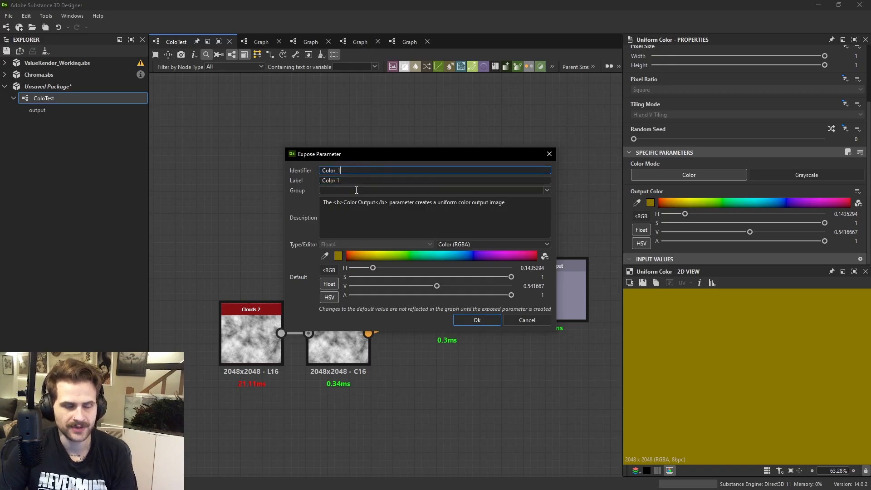
{"action": "left_click", "coordinate": [351, 180]}
{"action": "left_click_drag", "start_coordinate": [347, 171], "coordinate": [315, 167]}
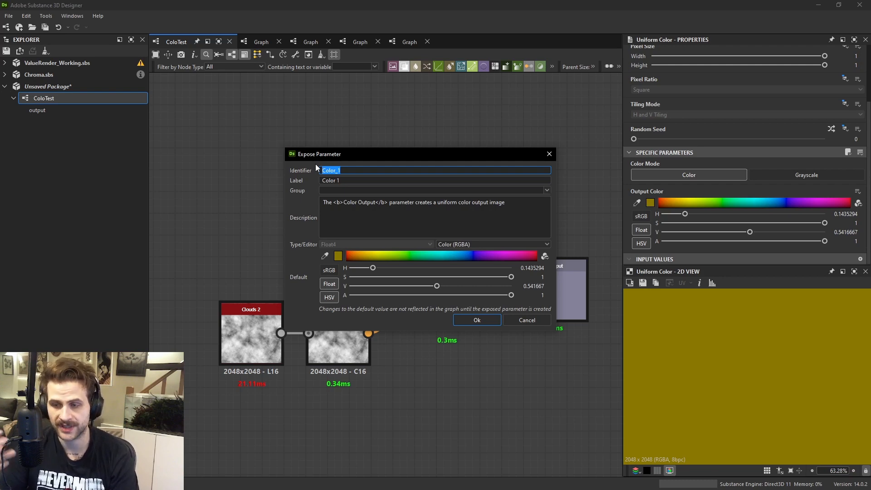
{"action": "key", "text": "Tab"}
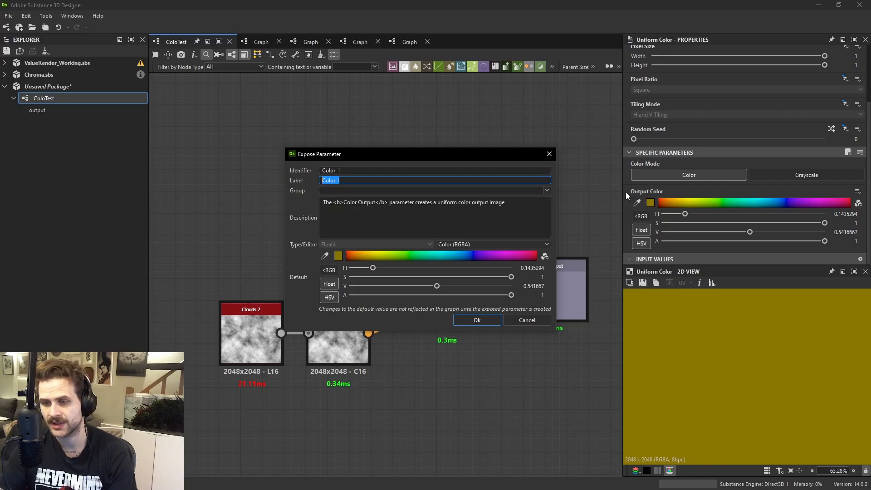
{"action": "left_click", "coordinate": [356, 180]}
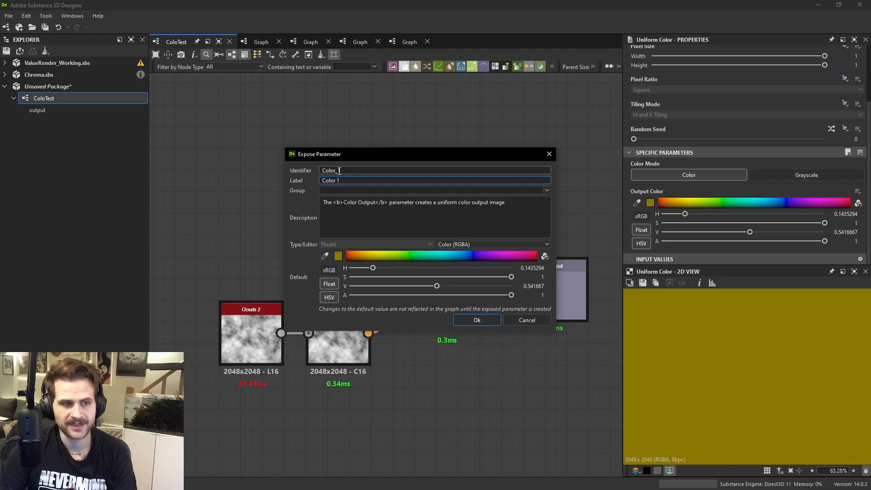
{"action": "left_click_drag", "start_coordinate": [334, 171], "coordinate": [338, 171]}
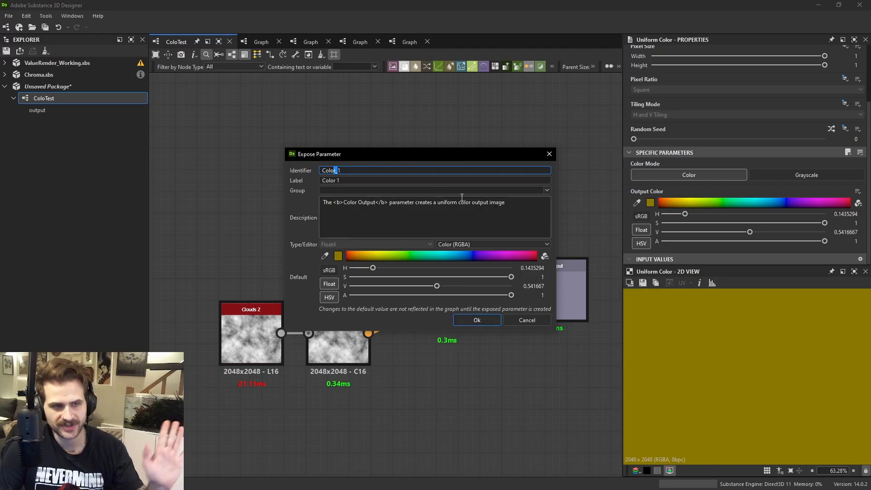
{"action": "left_click", "coordinate": [485, 315]}
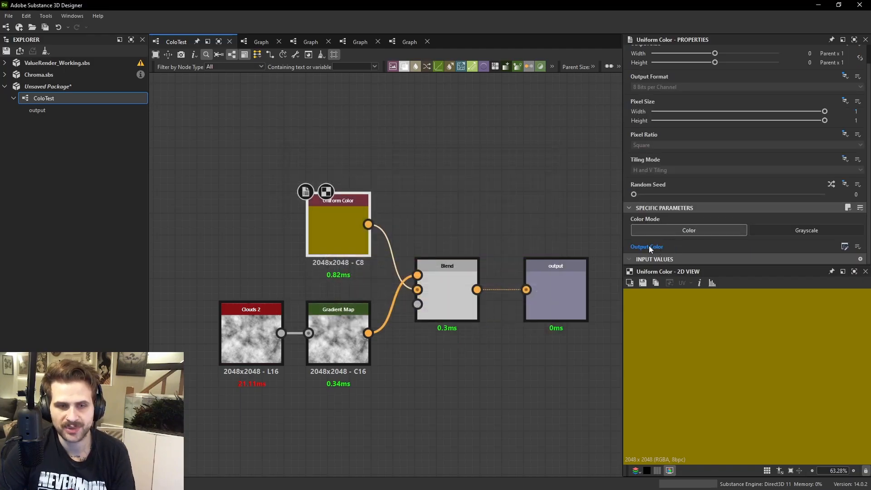
Show the ColoTest graph's input parameters and examine the settings of the exposed Color 1.
{"action": "middle_click_drag", "start_coordinate": [463, 188], "coordinate": [455, 191]}
{"action": "left_click", "coordinate": [454, 192]}
{"action": "mouse_move", "coordinate": [341, 229]}
{"action": "left_mouse_down"}
{"action": "mouse_move", "coordinate": [336, 195]}
{"action": "mouse_move", "coordinate": [333, 229]}
{"action": "left_mouse_up"}
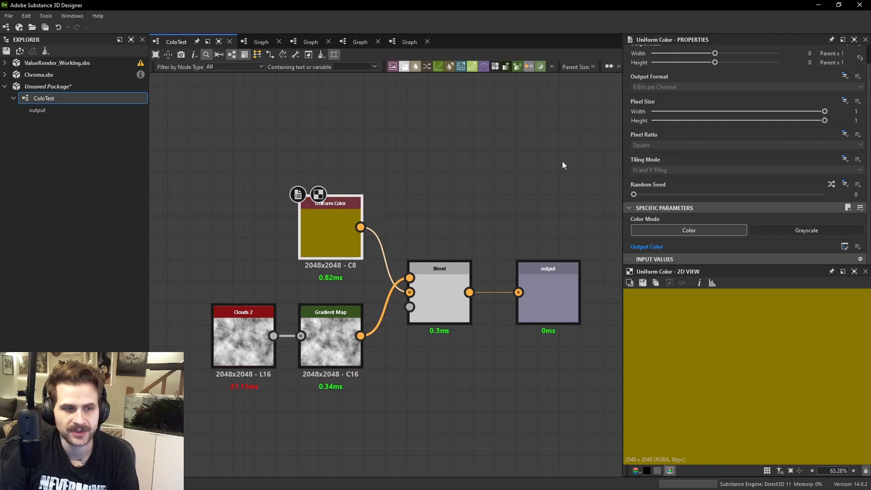
{"action": "left_click", "coordinate": [483, 172]}
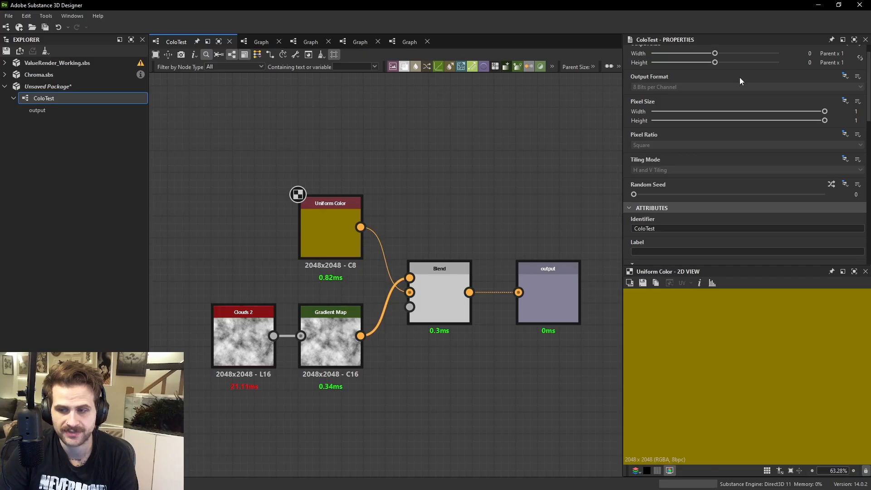
{"action": "left_click", "coordinate": [315, 230]}
{"action": "left_click", "coordinate": [72, 98]}
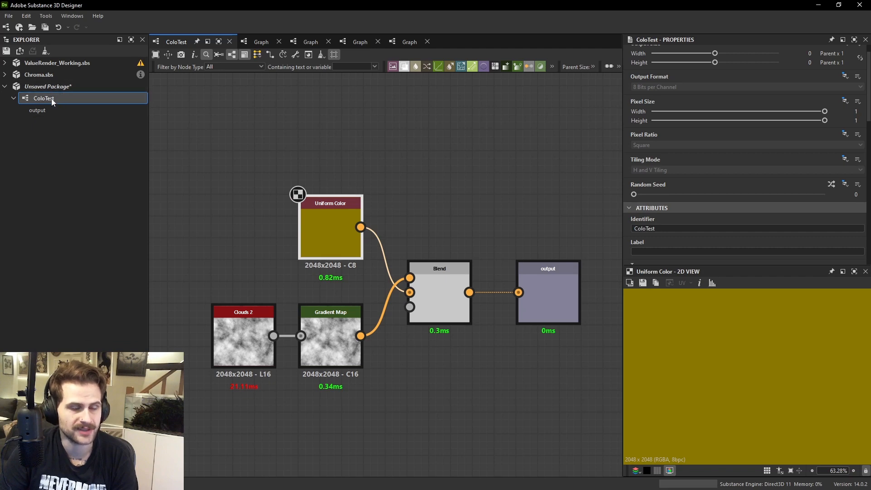
{"action": "scroll", "coordinate": [736, 136], "scroll_direction": "down", "scroll_amount": 3}
{"action": "scroll", "coordinate": [740, 149], "scroll_direction": "up", "scroll_amount": 3}
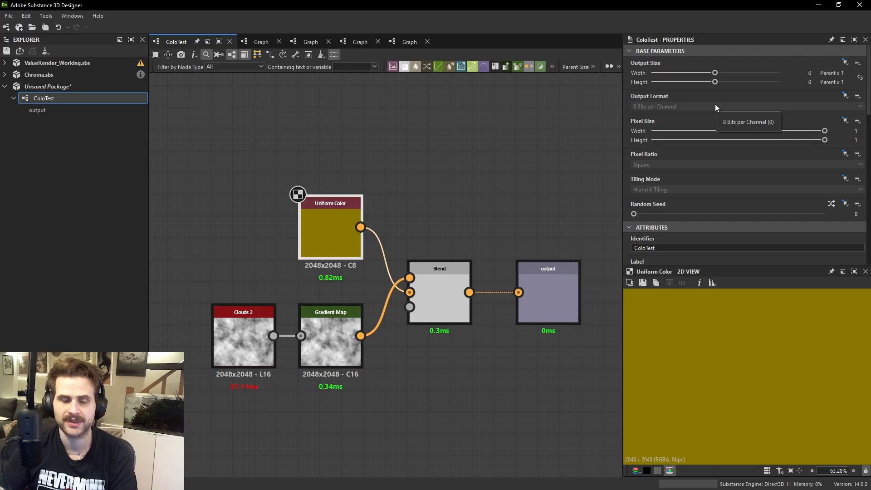
{"action": "scroll", "coordinate": [652, 106], "scroll_direction": "down", "scroll_amount": 10}
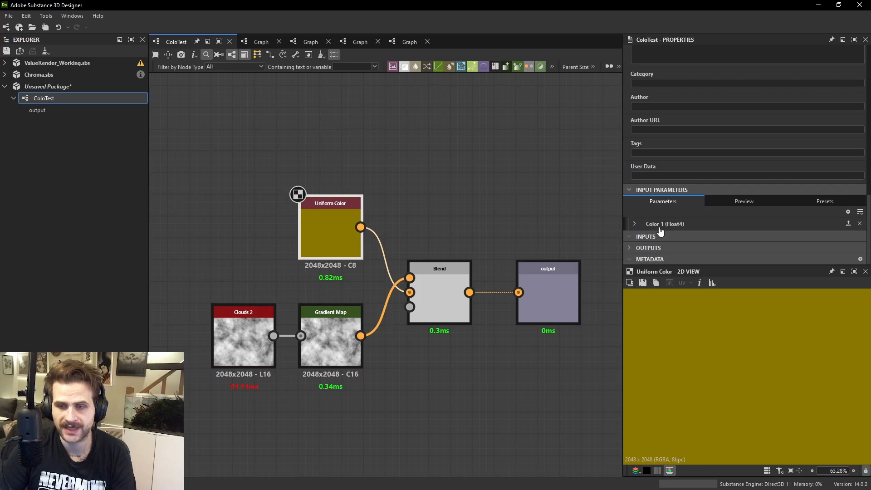
{"action": "left_click", "coordinate": [635, 224]}
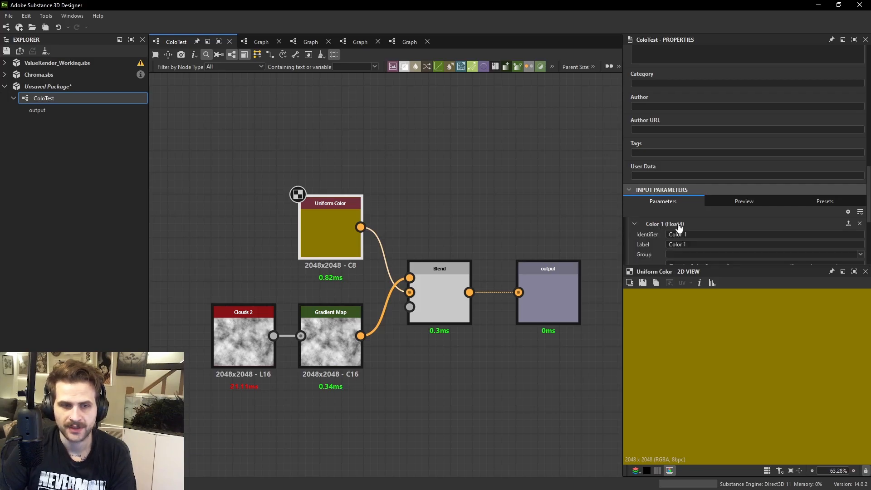
{"action": "scroll", "coordinate": [715, 183], "scroll_direction": "down", "scroll_amount": 3}
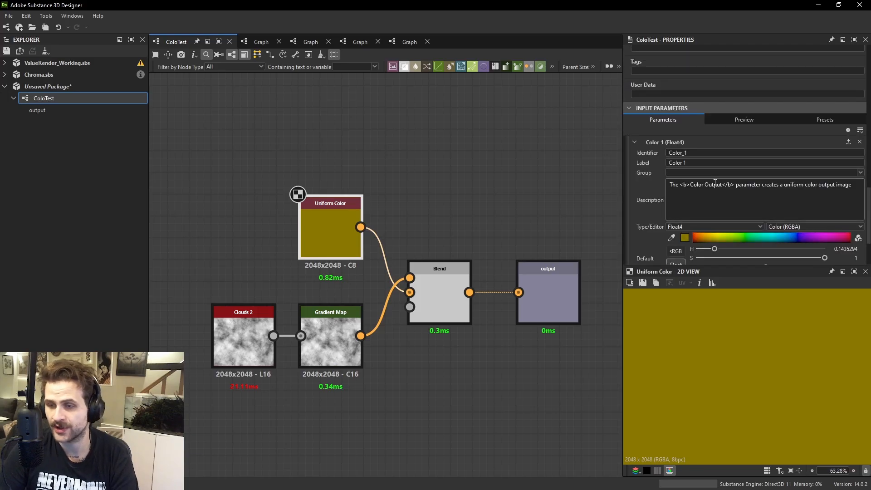
{"action": "scroll", "coordinate": [771, 172], "scroll_direction": "down", "scroll_amount": 2}
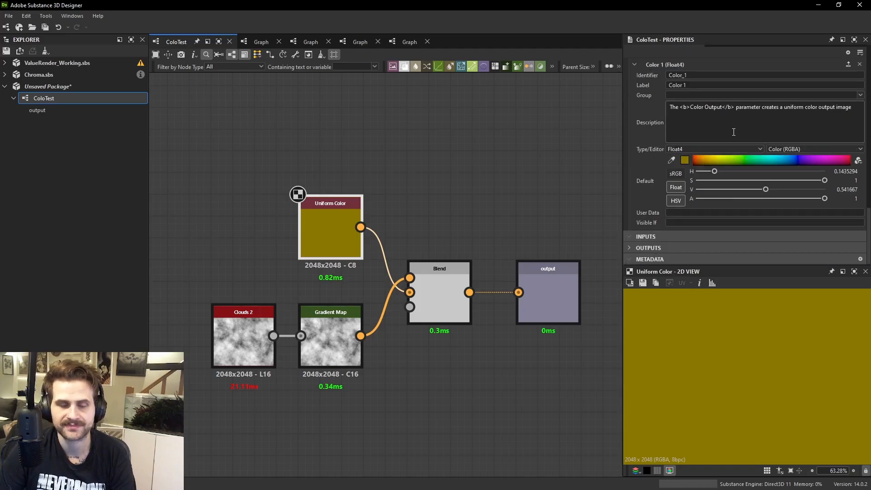
Set Color 1's default to green by shifting its hue and lowering its saturation to 0.94.
{"action": "scroll", "coordinate": [804, 159], "scroll_direction": "up", "scroll_amount": 2}
{"action": "mouse_move", "coordinate": [824, 235]}
{"action": "left_mouse_down"}
{"action": "mouse_move", "coordinate": [773, 236]}
{"action": "mouse_move", "coordinate": [815, 234]}
{"action": "left_mouse_up"}
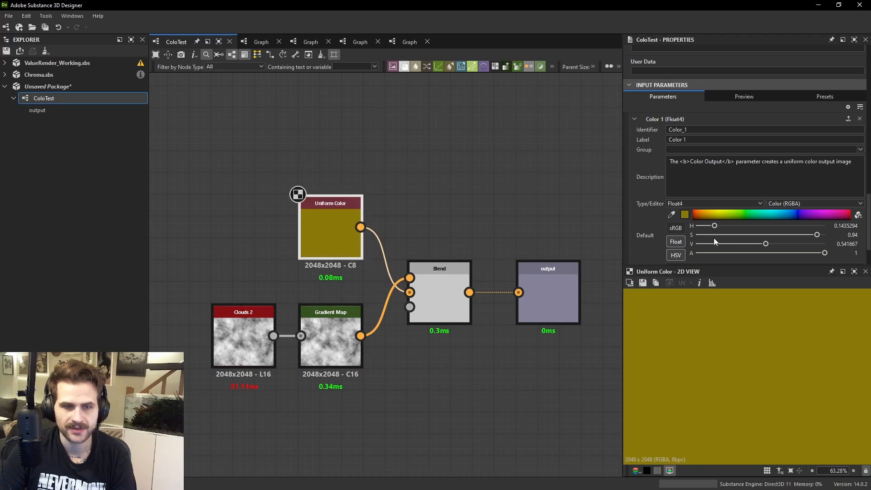
{"action": "left_click_drag", "start_coordinate": [714, 226], "coordinate": [743, 224]}
Duplicate the Uniform Color node and place the copy directly above the original.
{"action": "middle_click_drag", "start_coordinate": [474, 195], "coordinate": [478, 218]}
{"action": "left_click", "coordinate": [337, 257]}
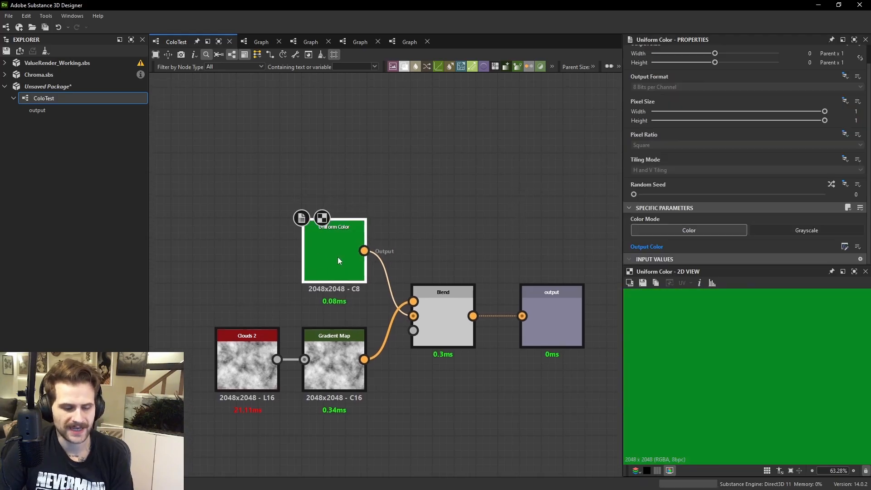
{"action": "key", "text": "ctrl+d"}
{"action": "left_click", "coordinate": [418, 145]}
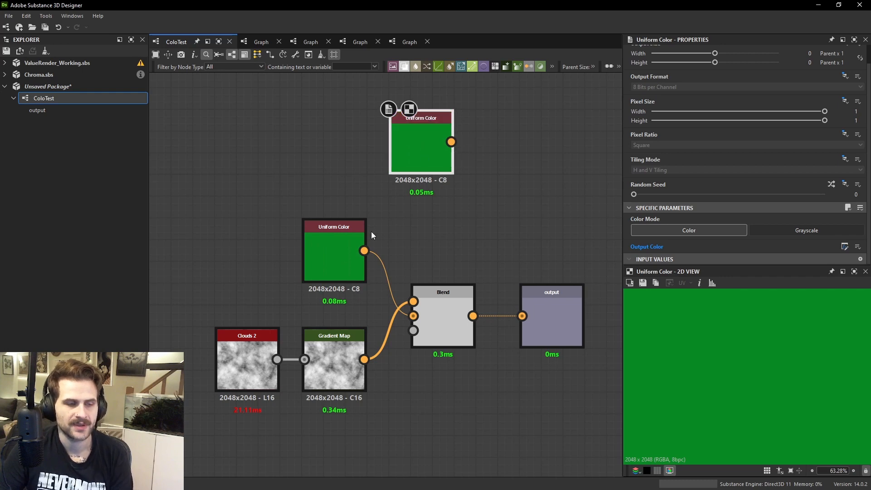
{"action": "left_click", "coordinate": [354, 243]}
{"action": "left_click_drag", "start_coordinate": [431, 153], "coordinate": [346, 162]}
{"action": "double_click", "coordinate": [346, 239]}
{"action": "left_click", "coordinate": [347, 156]}
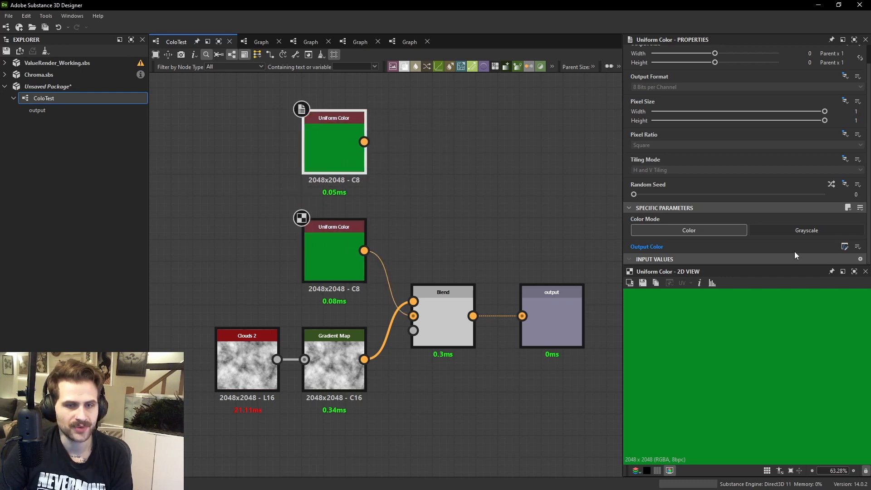
Inspect the function driving the duplicated Uniform Color's Output Color and return to the ColoTest graph.
{"action": "left_click", "coordinate": [844, 247]}
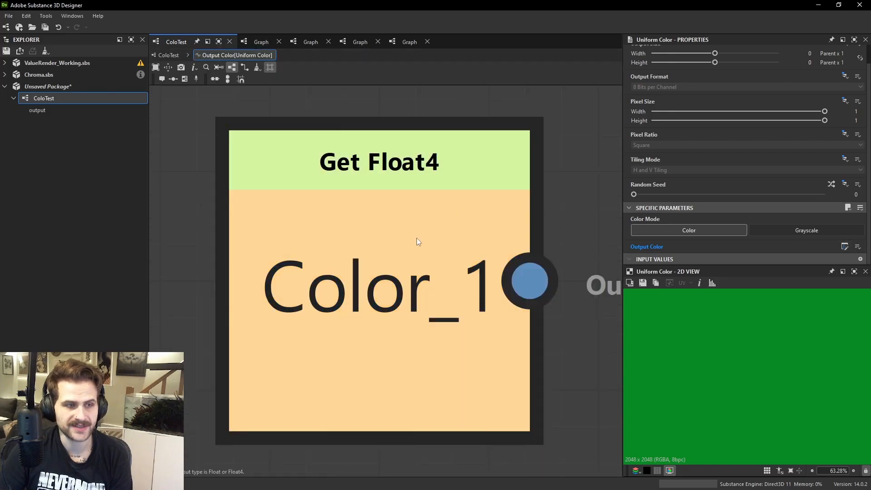
{"action": "scroll", "coordinate": [416, 238], "scroll_direction": "down", "scroll_amount": 4}
{"action": "left_click", "coordinate": [175, 56]}
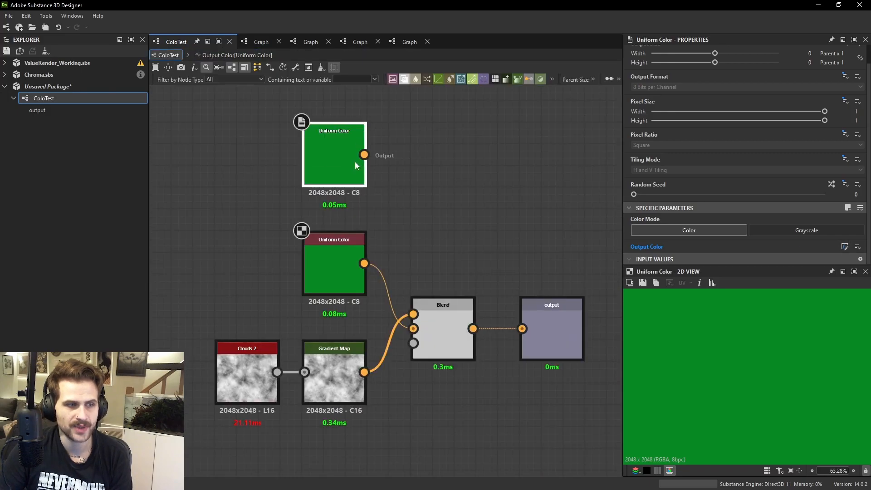
Check the Output Color function of the upper Uniform Color once more, returning to the ColoTest graph's properties.
{"action": "left_click", "coordinate": [844, 246]}
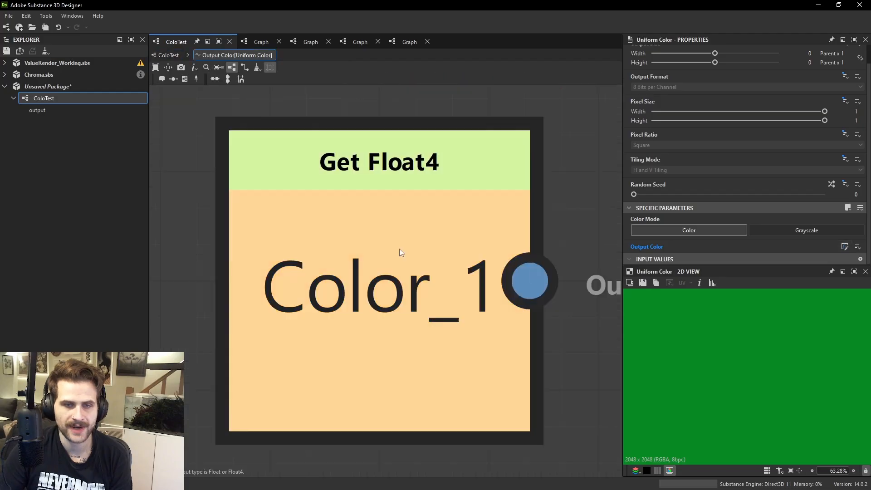
{"action": "left_click", "coordinate": [172, 56]}
{"action": "left_click", "coordinate": [491, 175]}
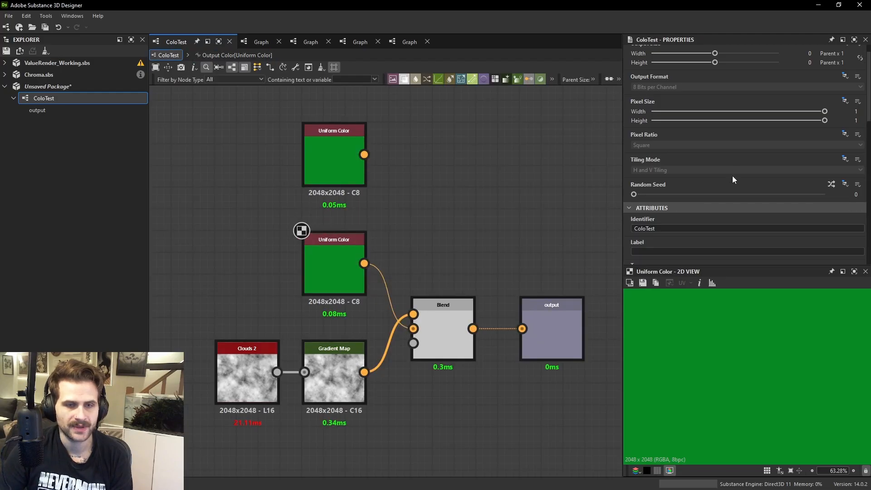
Set the default hue of the Color 1 input parameter to 0.32 and preview the upper Uniform Color node.
{"action": "scroll", "coordinate": [734, 177], "scroll_direction": "down", "scroll_amount": 5}
{"action": "left_click", "coordinate": [634, 224]}
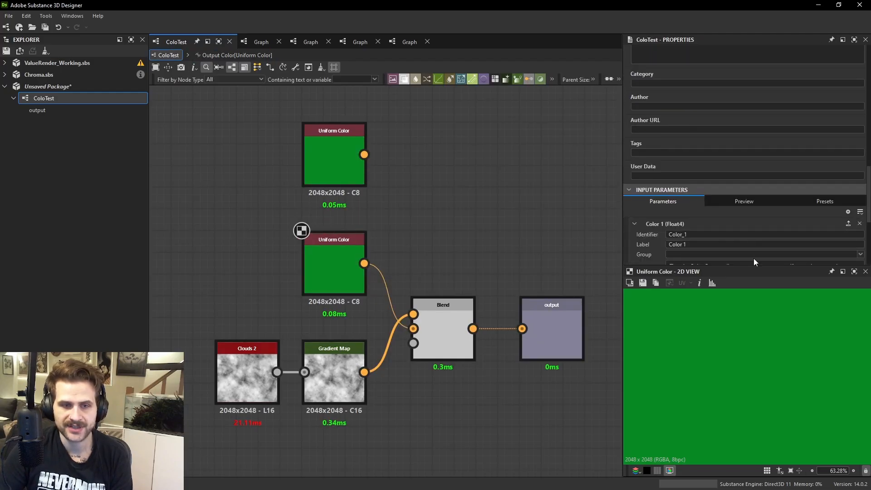
{"action": "scroll", "coordinate": [744, 204], "scroll_direction": "down", "scroll_amount": 3}
{"action": "mouse_move", "coordinate": [748, 249]}
{"action": "left_mouse_down"}
{"action": "mouse_move", "coordinate": [776, 250]}
{"action": "mouse_move", "coordinate": [738, 251]}
{"action": "left_mouse_up"}
{"action": "left_click", "coordinate": [354, 170]}
{"action": "left_click", "coordinate": [427, 176]}
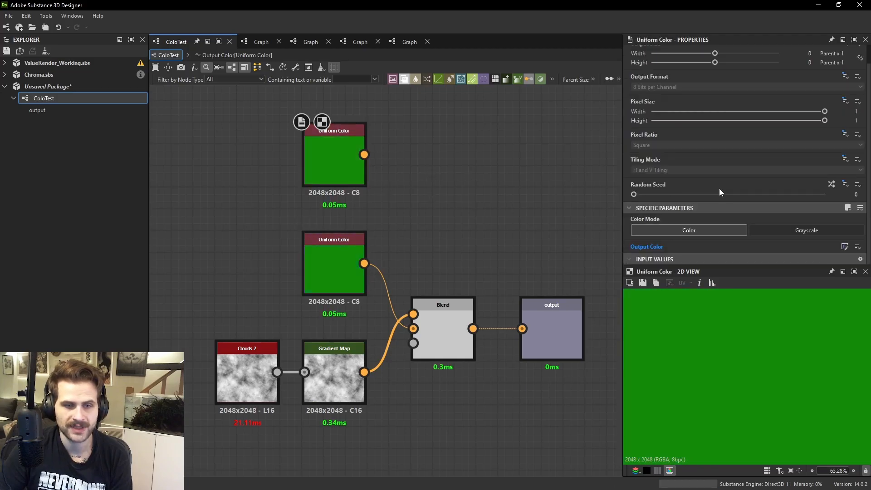
Set the V component of Color 1's default to 0.65 and preview both Uniform Color nodes in turn.
{"action": "scroll", "coordinate": [753, 204], "scroll_direction": "down", "scroll_amount": 4}
{"action": "scroll", "coordinate": [753, 216], "scroll_direction": "down", "scroll_amount": 8}
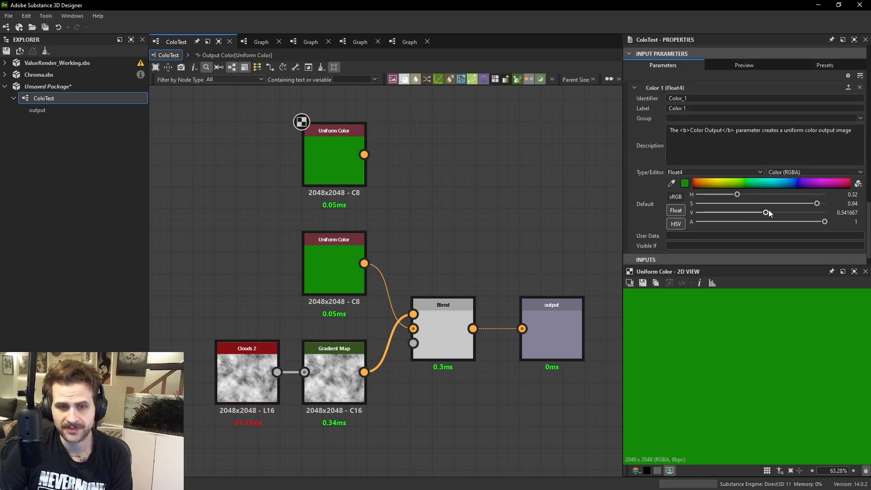
{"action": "mouse_move", "coordinate": [767, 210]}
{"action": "left_mouse_down"}
{"action": "mouse_move", "coordinate": [754, 214]}
{"action": "mouse_move", "coordinate": [777, 216]}
{"action": "left_mouse_up"}
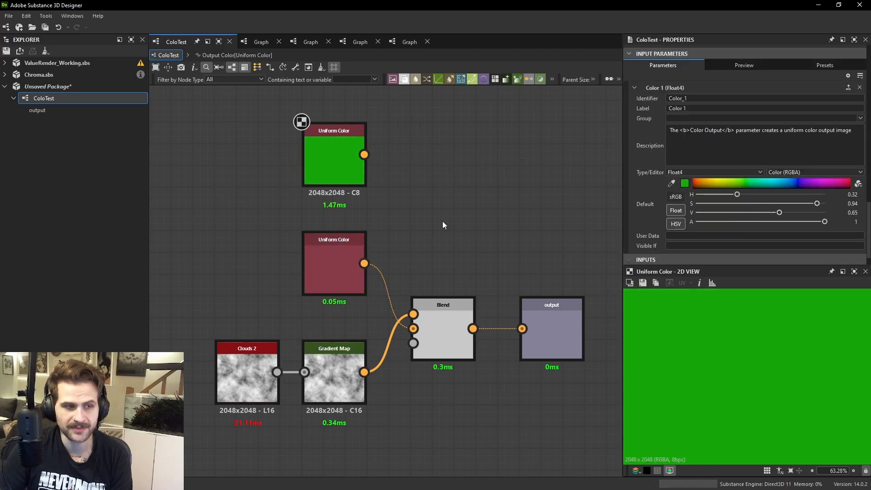
{"action": "double_click", "coordinate": [347, 260]}
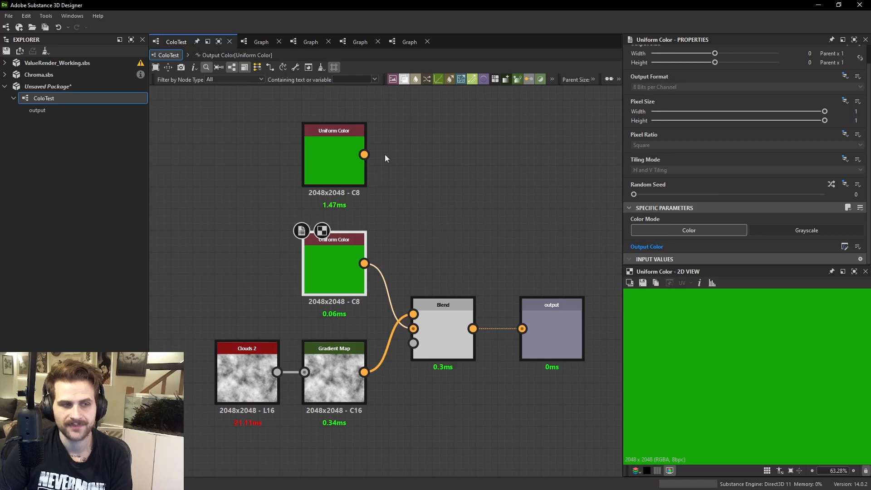
{"action": "double_click", "coordinate": [347, 168]}
{"action": "double_click", "coordinate": [356, 259]}
{"action": "left_click", "coordinate": [374, 210]}
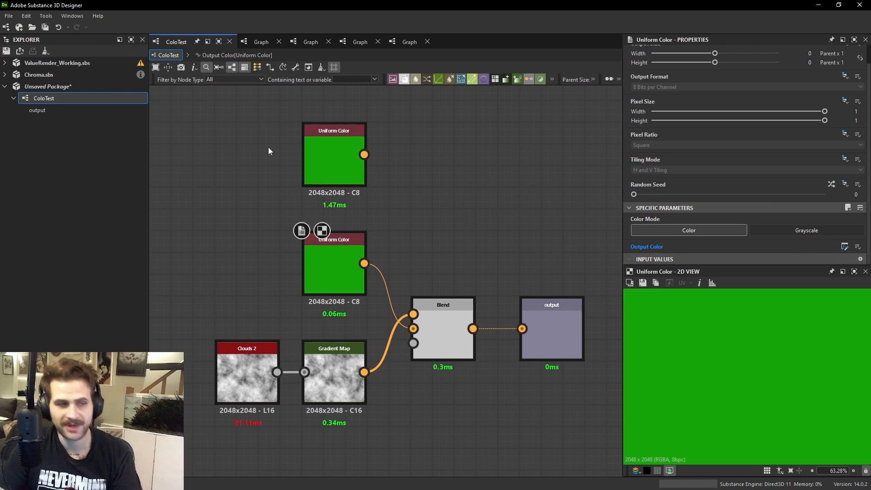
Create a new graph named Test_Graph in the unsaved package.
{"action": "right_click", "coordinate": [110, 88]}
{"action": "mouse_move", "coordinate": [181, 97]}
{"action": "left_click", "coordinate": [276, 95]}
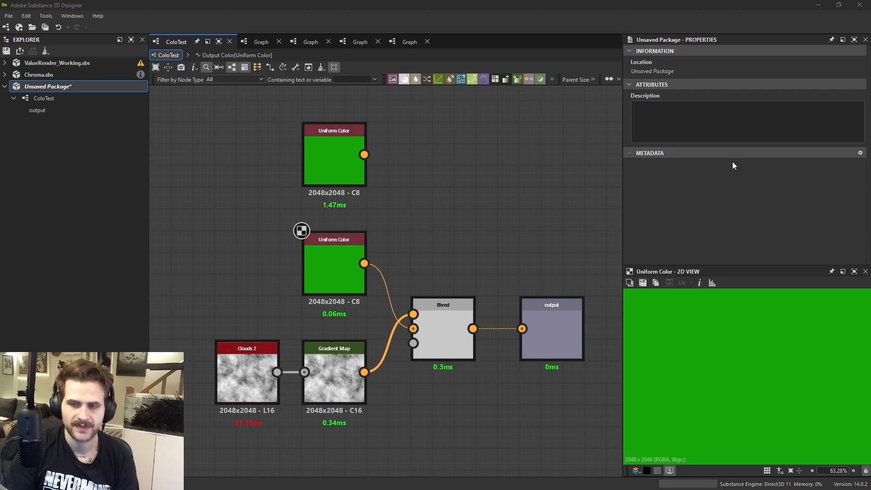
{"action": "key", "text": "Return"}
Place the ColoTest graph as an instance node in Test_Graph and show its Color 1 instance parameter.
{"action": "middle_click_drag", "start_coordinate": [294, 127], "coordinate": [414, 146]}
{"action": "left_click_drag", "start_coordinate": [44, 98], "coordinate": [367, 154]}
{"action": "scroll", "coordinate": [370, 122], "scroll_direction": "up", "scroll_amount": 4}
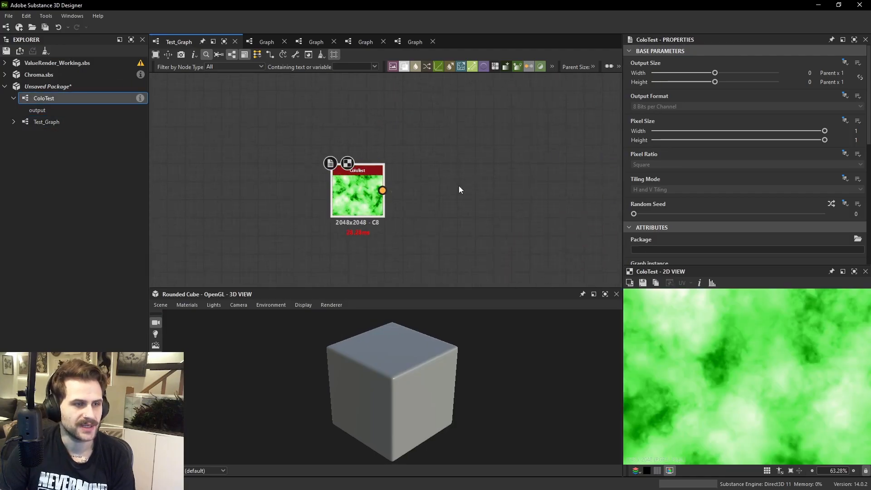
{"action": "scroll", "coordinate": [705, 159], "scroll_direction": "down", "scroll_amount": 5}
{"action": "scroll", "coordinate": [705, 159], "scroll_direction": "down", "scroll_amount": 3}
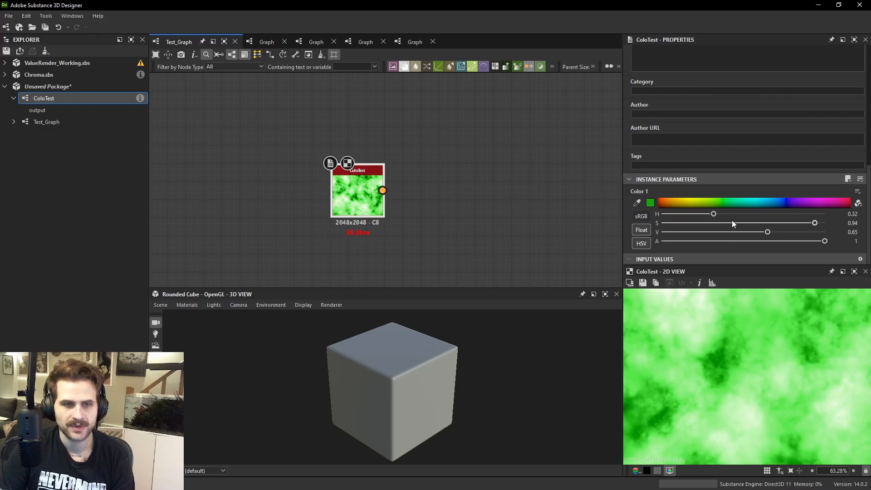
Add a Clouds 1 noise node beside the ColoTest instance for comparison.
{"action": "key", "text": "space"}
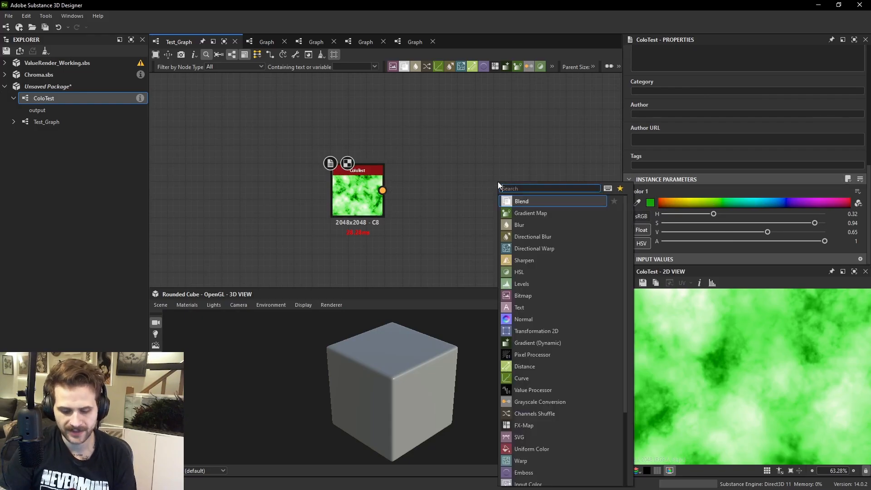
{"action": "type", "text": "cloud"}
{"action": "key", "text": "Return"}
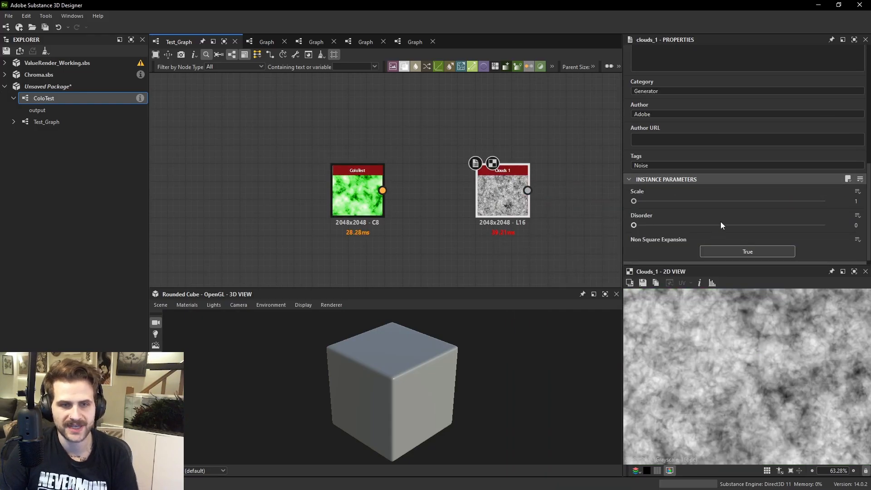
Recolour the ColoTest instance blue by setting Color 1 to hue 0.64, saturation 0.75 and value 0.85.
{"action": "left_click", "coordinate": [370, 195]}
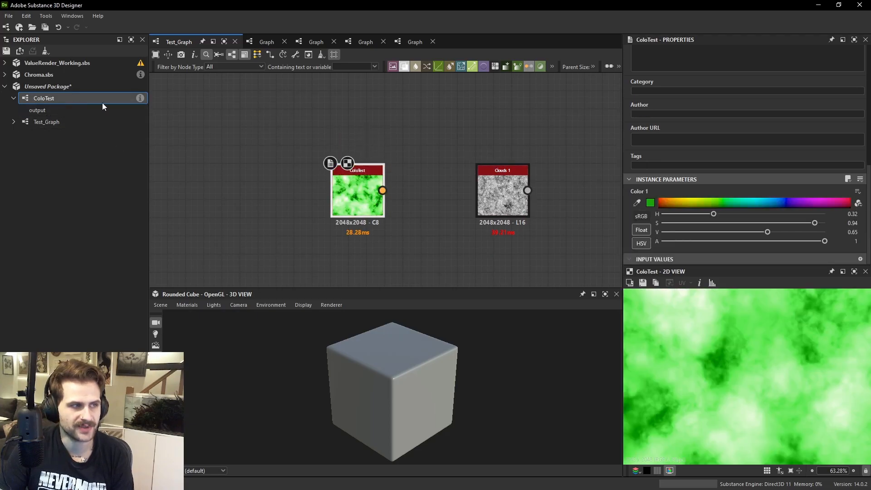
{"action": "scroll", "coordinate": [359, 194], "scroll_direction": "up", "scroll_amount": 3}
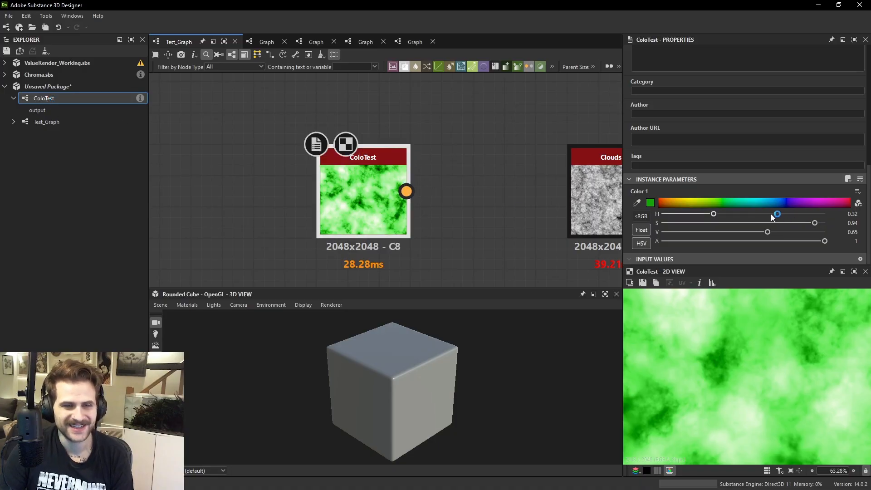
{"action": "left_click_drag", "start_coordinate": [800, 225], "coordinate": [780, 224]}
{"action": "left_click_drag", "start_coordinate": [725, 213], "coordinate": [799, 230]}
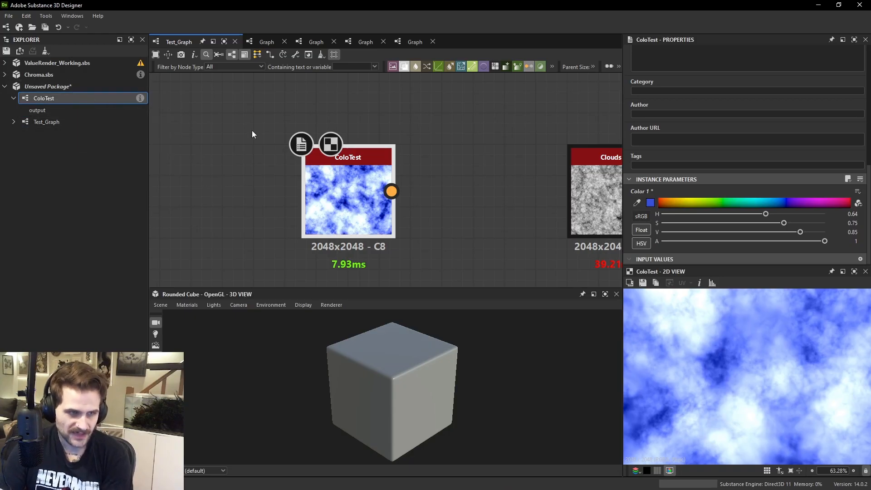
Open the instance's source graph ColoTest and switch Color 1's default colour from HSV to RGB components.
{"action": "double_click", "coordinate": [347, 194]}
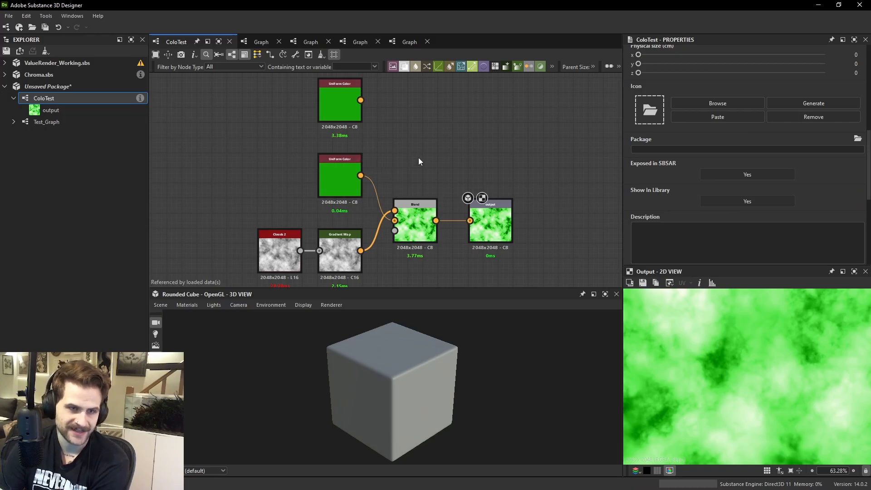
{"action": "scroll", "coordinate": [695, 159], "scroll_direction": "down", "scroll_amount": 6}
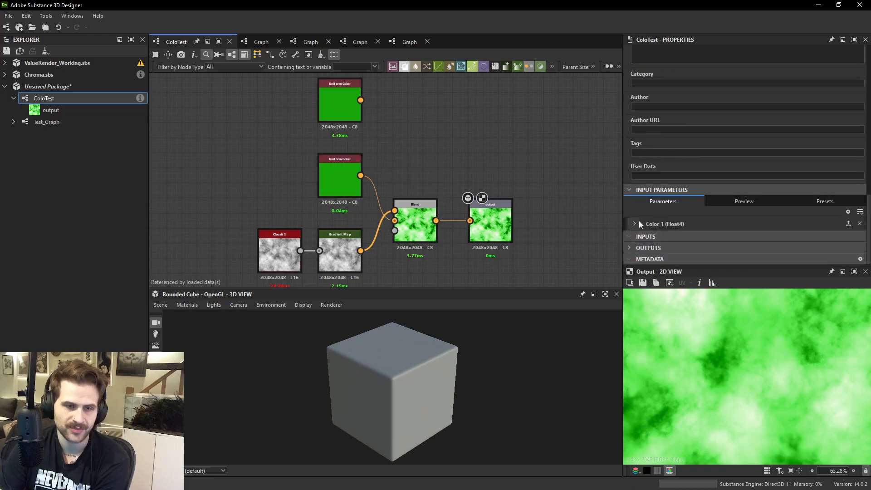
{"action": "left_click", "coordinate": [639, 223]}
{"action": "scroll", "coordinate": [701, 184], "scroll_direction": "down", "scroll_amount": 3}
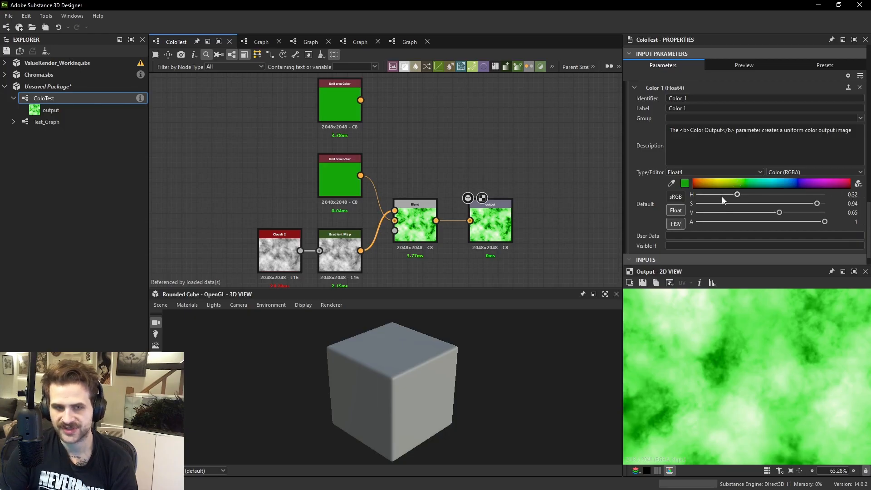
{"action": "left_click", "coordinate": [676, 224]}
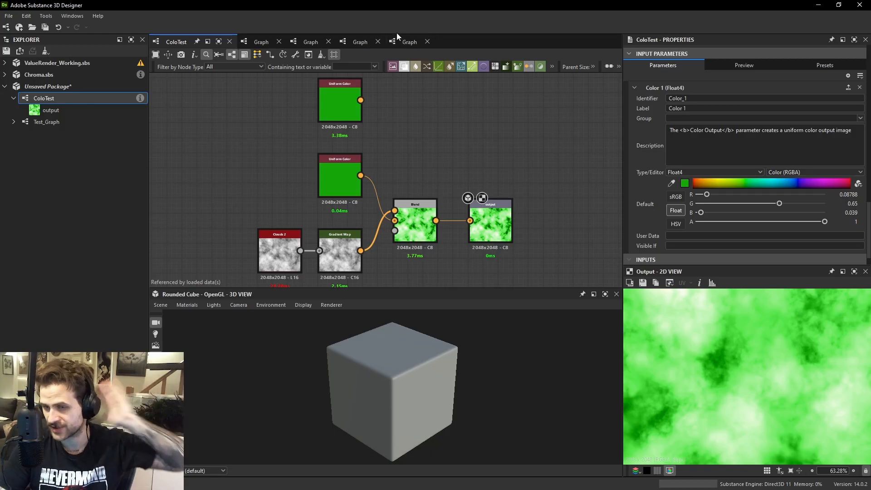
Preview the Clouds 2 node in ColoTest and create an empty function for its Scale parameter.
{"action": "left_click", "coordinate": [414, 205]}
{"action": "double_click", "coordinate": [339, 179]}
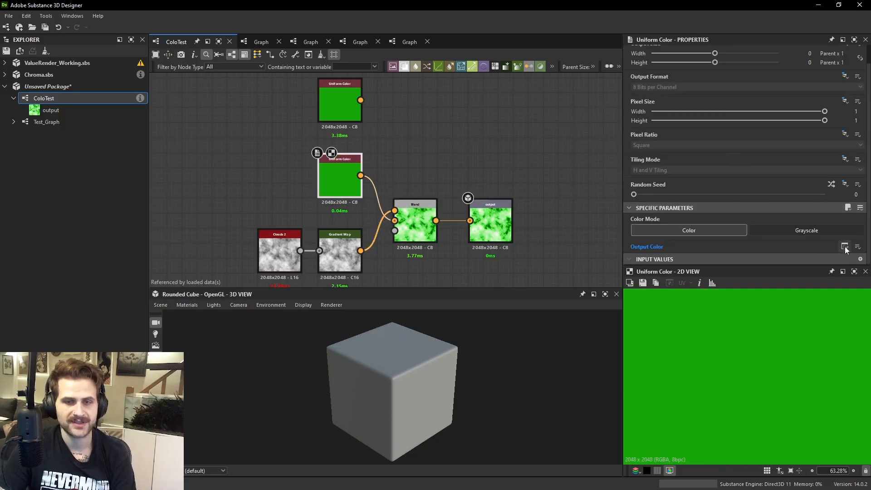
{"action": "double_click", "coordinate": [287, 254]}
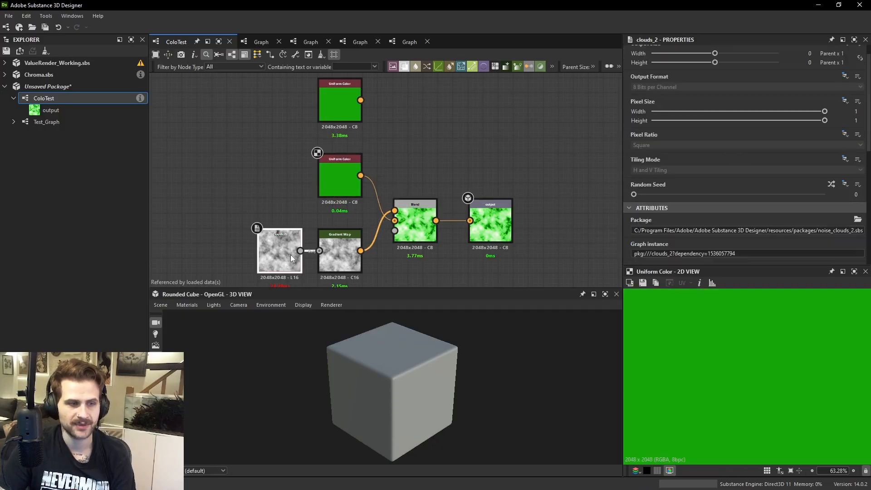
{"action": "scroll", "coordinate": [685, 219], "scroll_direction": "down", "scroll_amount": 5}
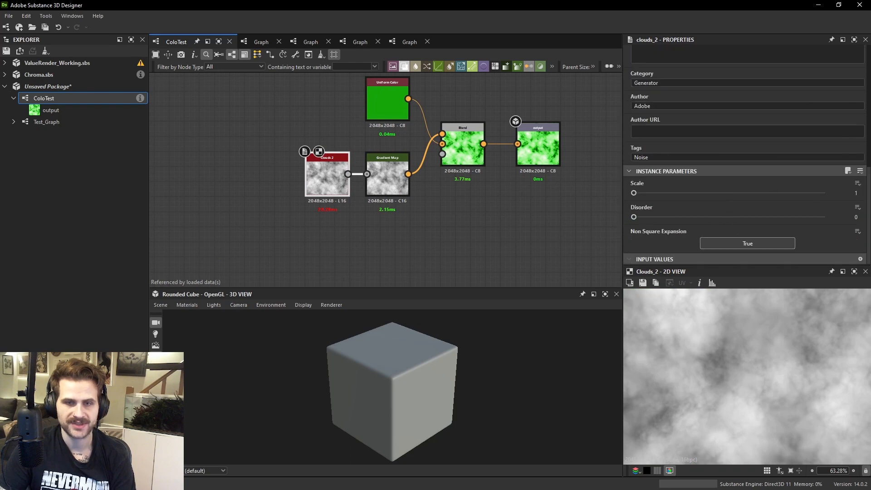
{"action": "left_click", "coordinate": [856, 184]}
{"action": "left_click", "coordinate": [834, 208]}
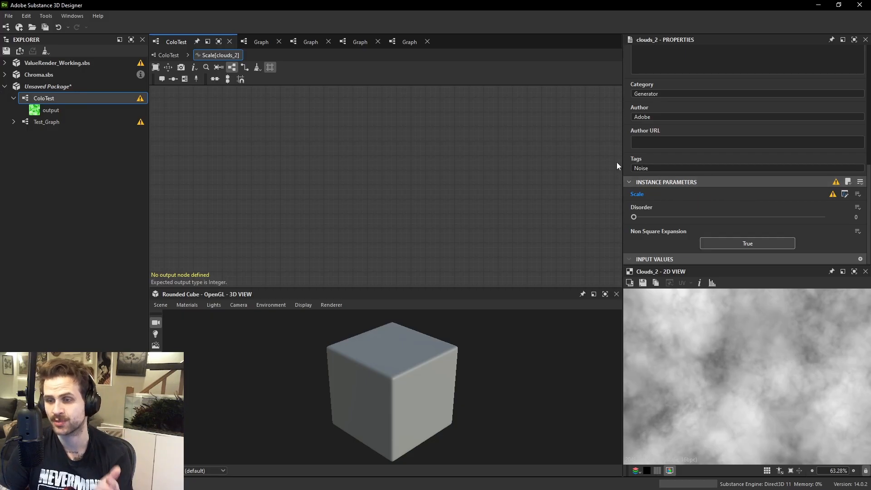
Enlarge the graph area and examine the available function nodes, including the Get Float and Get Integer variants.
{"action": "key", "text": "space"}
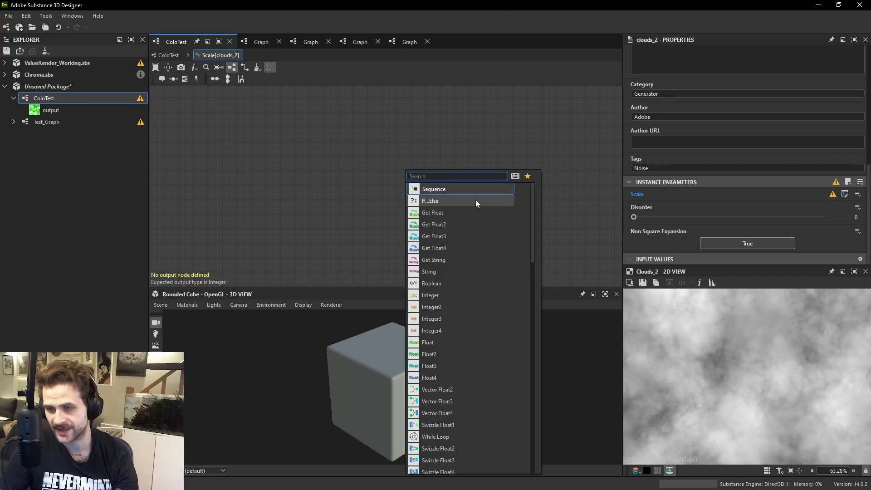
{"action": "left_click", "coordinate": [327, 175]}
{"action": "key", "text": "space"}
{"action": "left_click", "coordinate": [174, 79]}
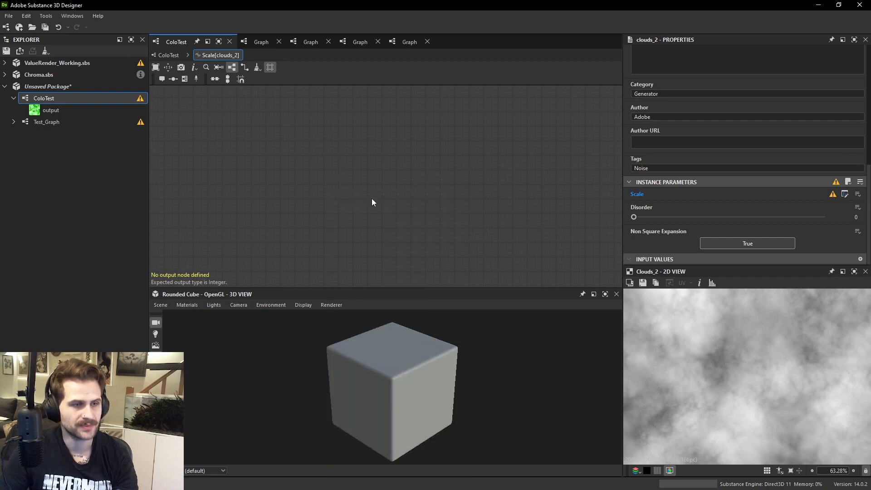
{"action": "key", "text": "space"}
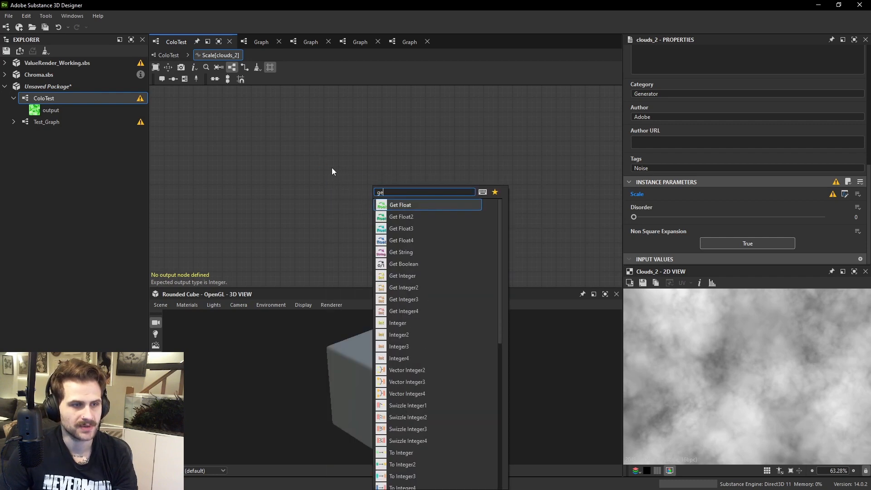
{"action": "key", "text": "space"}
{"action": "left_click", "coordinate": [488, 175]}
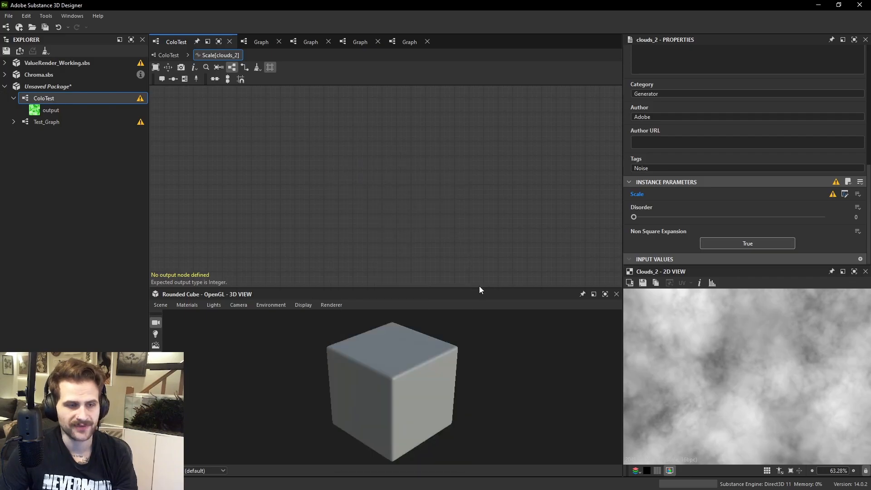
{"action": "left_click_drag", "start_coordinate": [481, 291], "coordinate": [481, 331]}
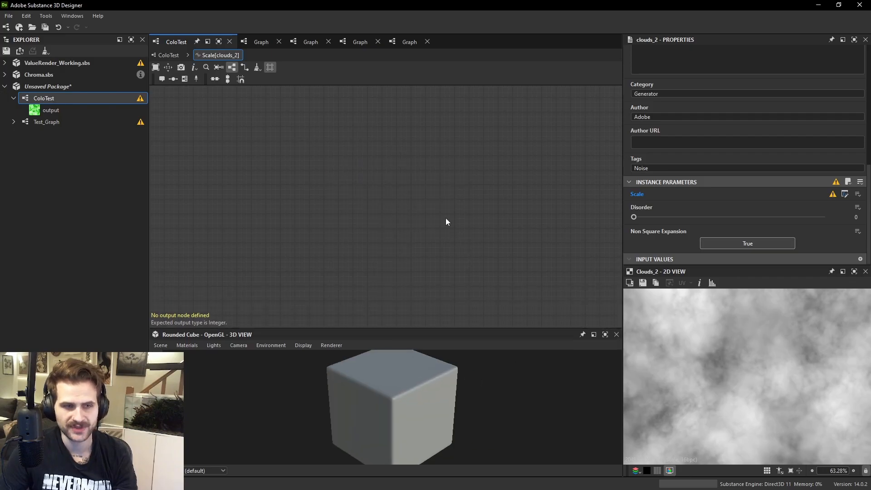
{"action": "key", "text": "space"}
{"action": "scroll", "coordinate": [494, 214], "scroll_direction": "down", "scroll_amount": 15}
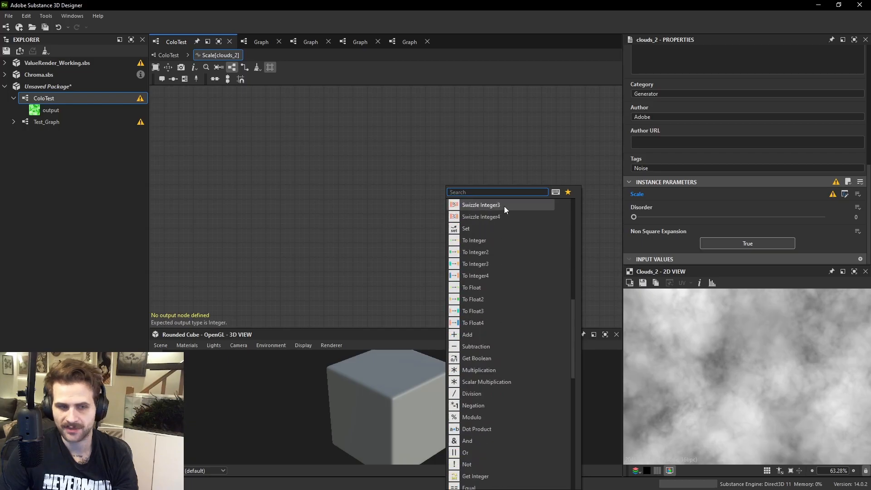
{"action": "scroll", "coordinate": [523, 216], "scroll_direction": "down", "scroll_amount": 6}
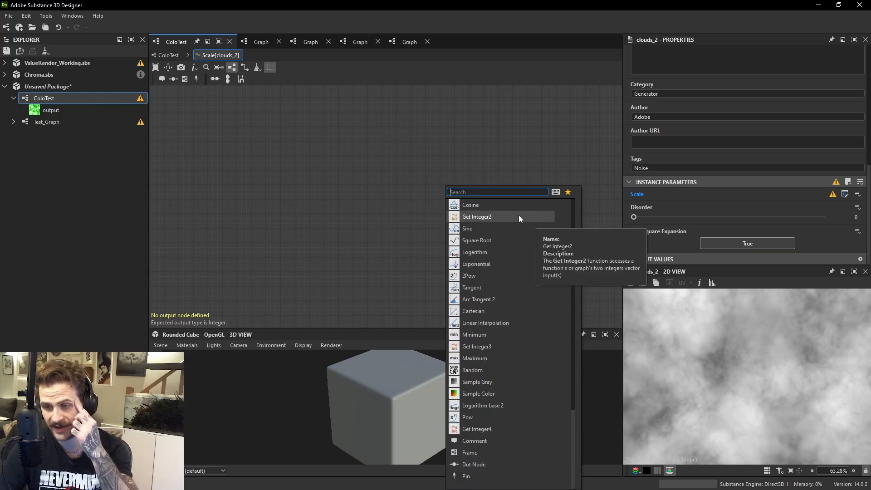
Add a Float constant of 0.12 to the Clouds 2 Scale function and return to the ColoTest graph.
{"action": "key", "text": "space"}
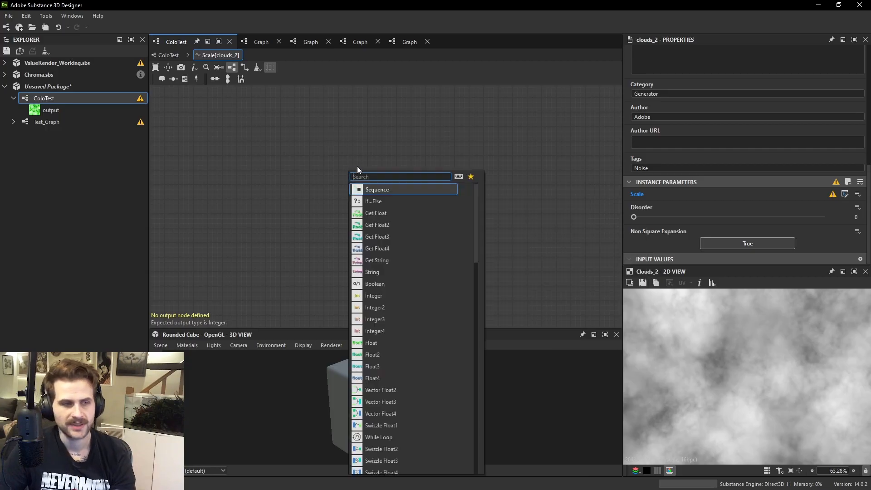
{"action": "type", "text": "flo"}
{"action": "key", "text": "Return"}
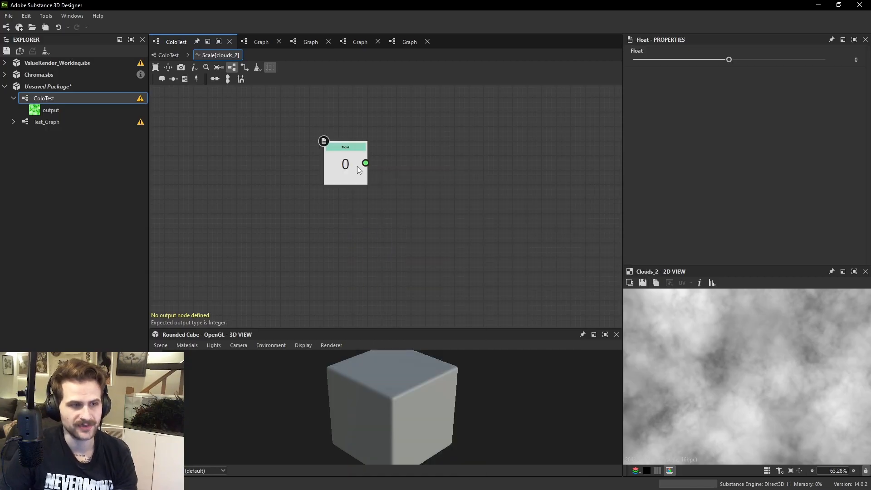
{"action": "left_click_drag", "start_coordinate": [729, 59], "coordinate": [740, 60]}
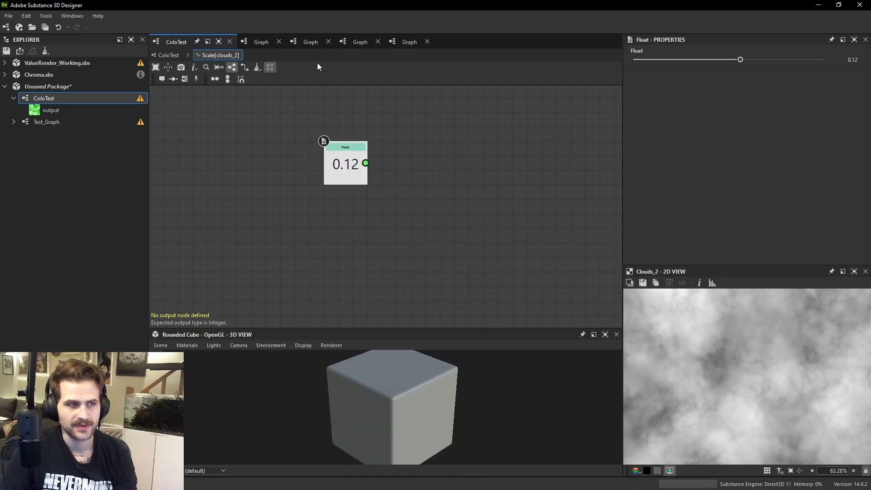
{"action": "left_click", "coordinate": [168, 55]}
{"action": "right_click", "coordinate": [390, 209]}
{"action": "key", "text": "Escape"}
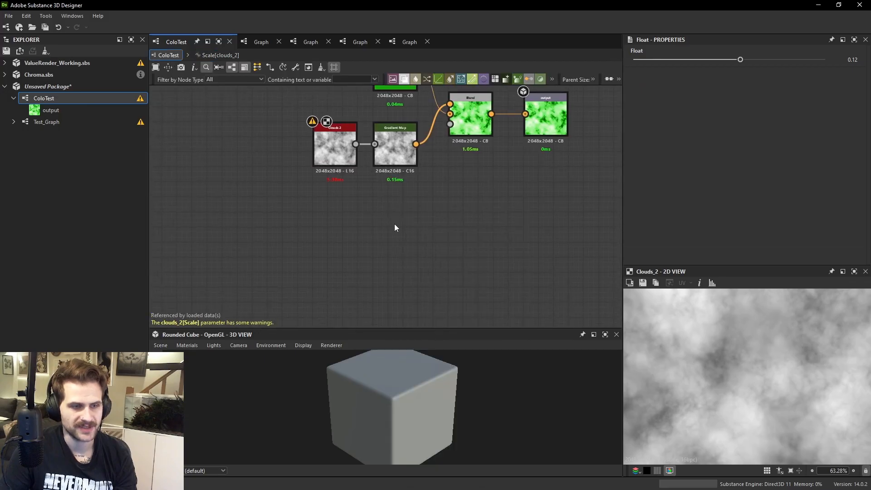
Add a Value Processor node below the Gradient Map in ColoTest and open its function for editing.
{"action": "key", "text": "space"}
{"action": "type", "text": "Value"}
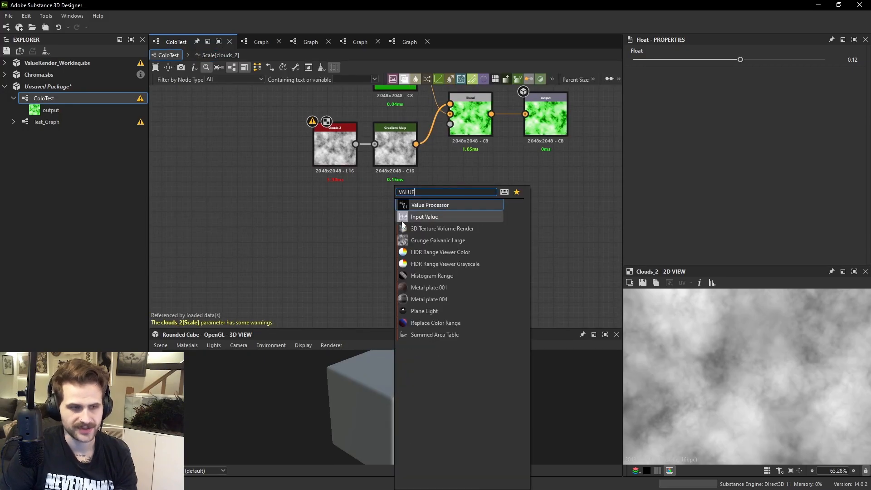
{"action": "left_click", "coordinate": [450, 200]}
{"action": "left_click_drag", "start_coordinate": [412, 220], "coordinate": [458, 232]}
{"action": "scroll", "coordinate": [458, 232], "scroll_direction": "up", "scroll_amount": 3}
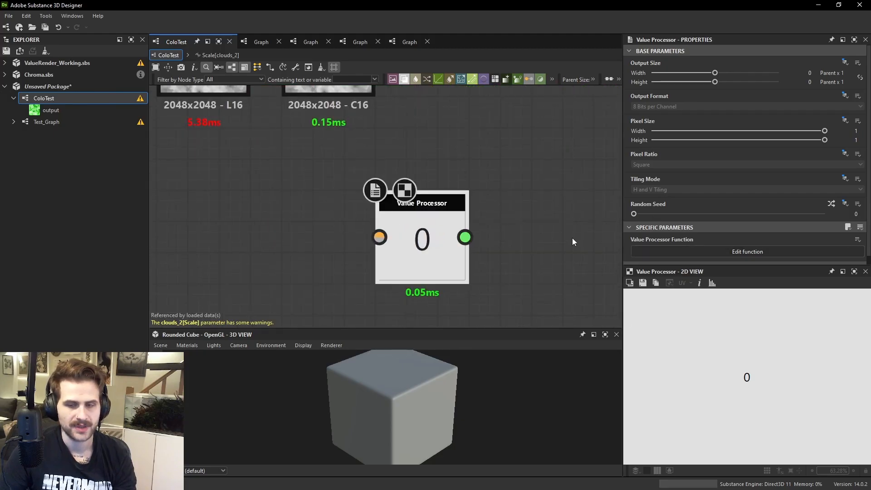
{"action": "left_click", "coordinate": [751, 254]}
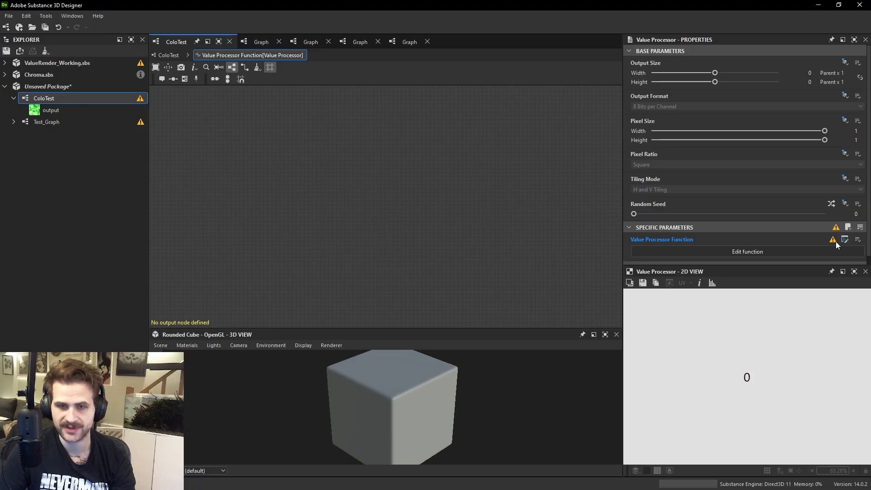
{"action": "mouse_move", "coordinate": [832, 245]}
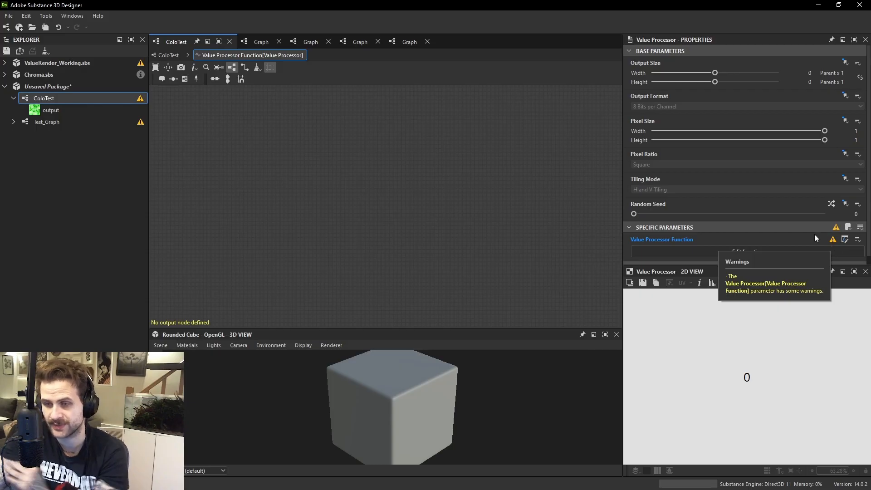
Add a Float constant and a Float2 constant to the Value Processor function.
{"action": "key", "text": "space"}
{"action": "type", "text": "float"}
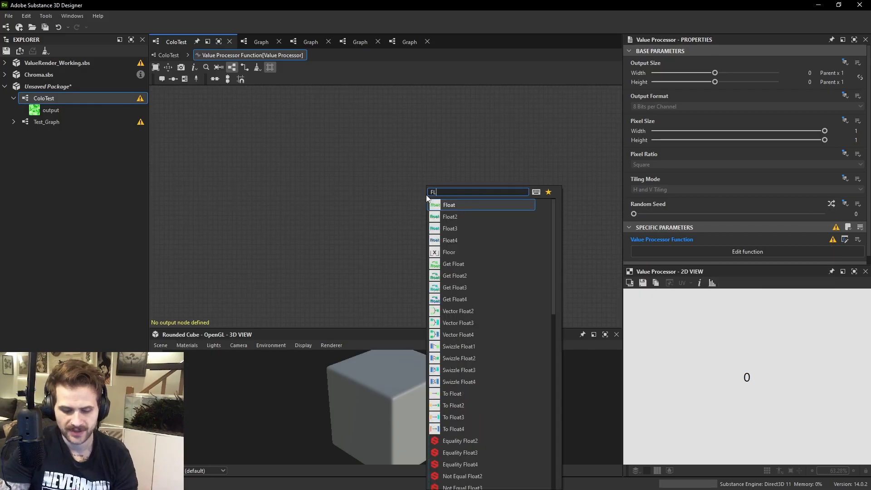
{"action": "key", "text": "Return"}
{"action": "scroll", "coordinate": [426, 218], "scroll_direction": "up", "scroll_amount": 3}
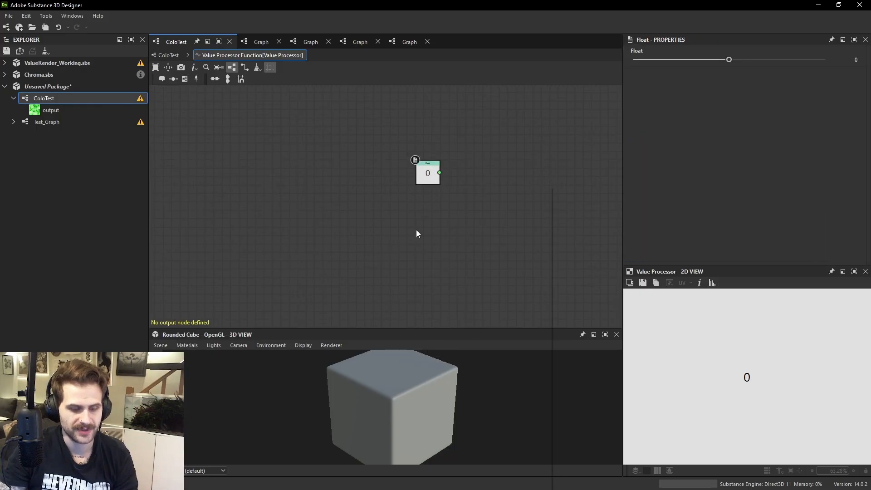
{"action": "key", "text": "space"}
{"action": "type", "text": "FLO"}
{"action": "key", "text": "Down"}
{"action": "key", "text": "Return"}
Add a Float3 constant and stack the Float2 and Float3 nodes beneath the Float node.
{"action": "key", "text": "space"}
{"action": "type", "text": "FLO"}
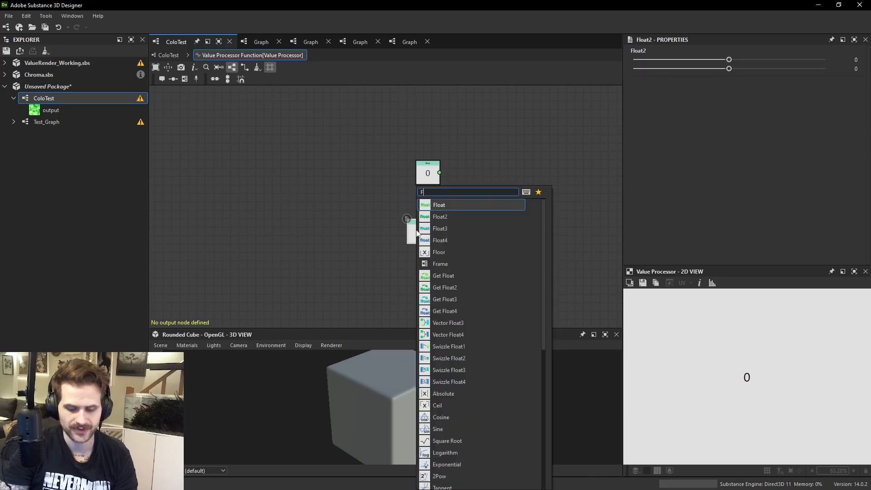
{"action": "key", "text": "Down"}
{"action": "key", "text": "Down"}
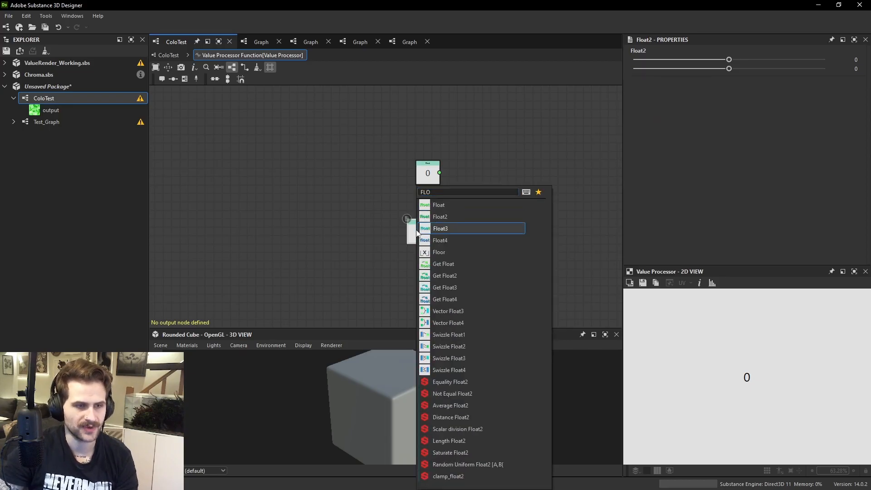
{"action": "key", "text": "Return"}
{"action": "left_click_drag", "start_coordinate": [421, 235], "coordinate": [424, 212]}
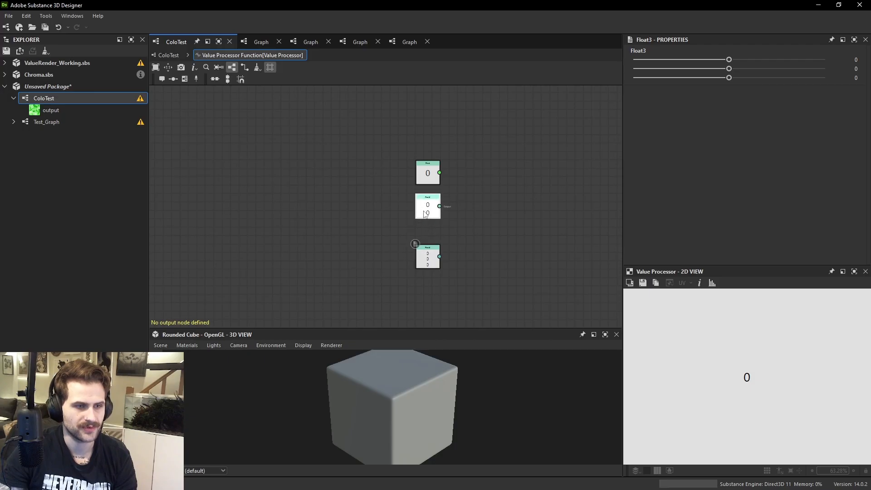
{"action": "left_click_drag", "start_coordinate": [433, 257], "coordinate": [434, 240]}
Add a Float4 constant and place it beneath the Float3 node.
{"action": "key", "text": "space"}
{"action": "type", "text": "FLO"}
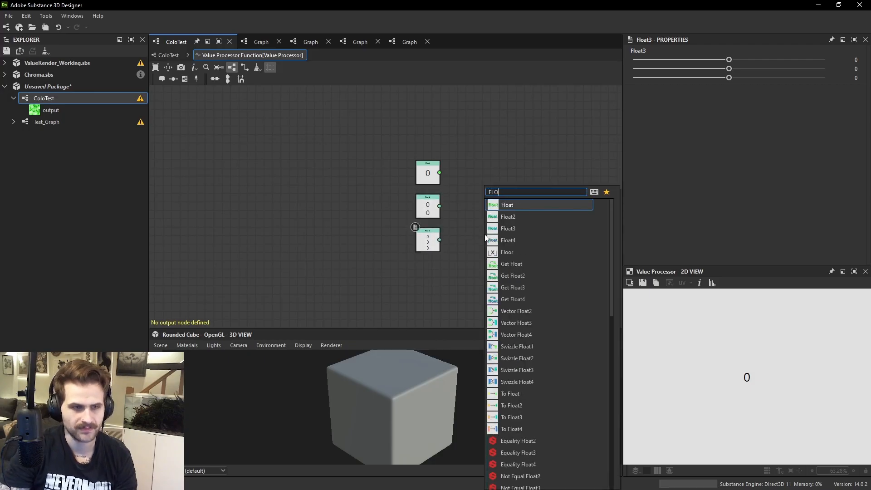
{"action": "left_click", "coordinate": [507, 240]}
{"action": "left_click_drag", "start_coordinate": [489, 238], "coordinate": [441, 272]}
{"action": "key", "text": "f"}
Start a second column beside the Float nodes with an Integer constant and an Integer2 constant.
{"action": "key", "text": "space"}
{"action": "type", "text": "INT"}
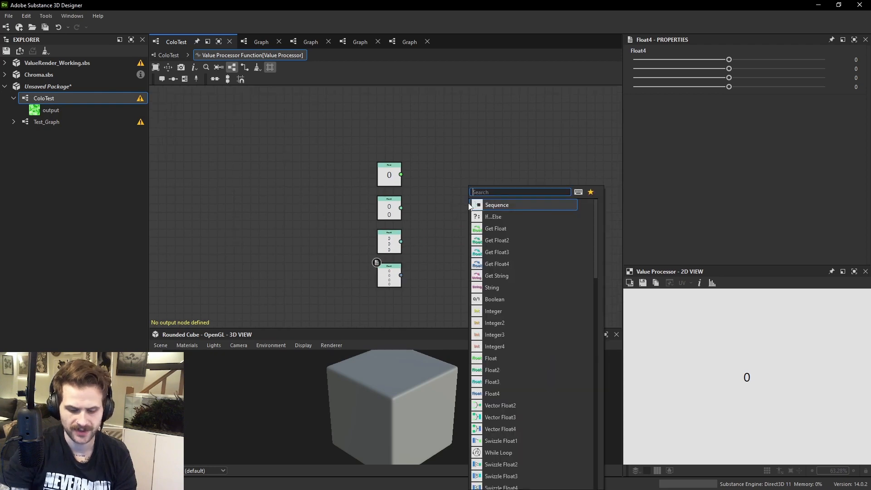
{"action": "key", "text": "Return"}
{"action": "left_click_drag", "start_coordinate": [475, 194], "coordinate": [479, 171]}
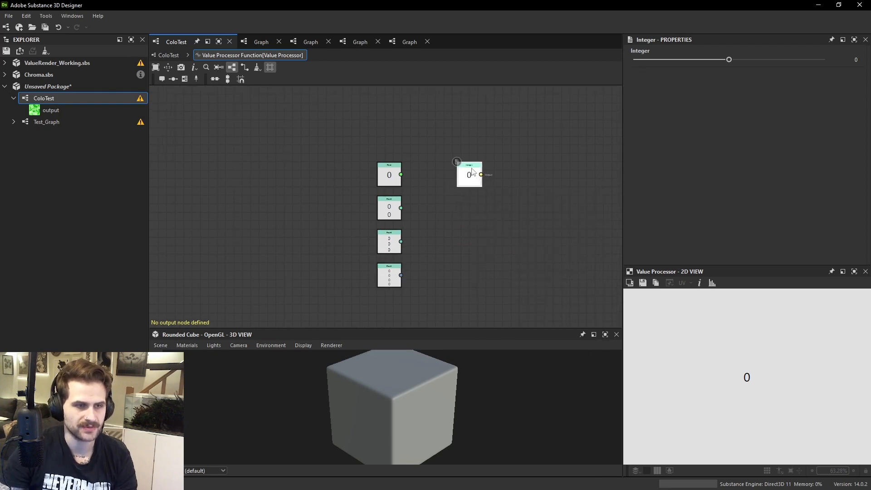
{"action": "key", "text": "space"}
{"action": "type", "text": "INTE"}
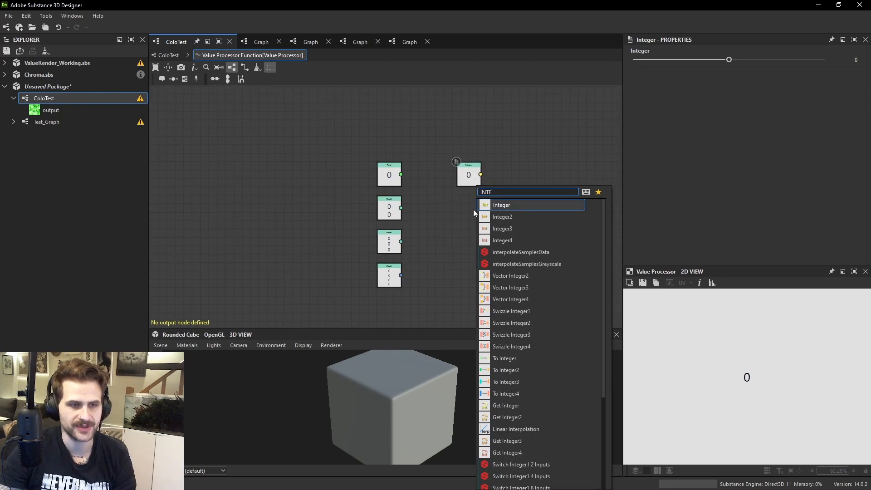
{"action": "left_click", "coordinate": [489, 217]}
{"action": "left_click_drag", "start_coordinate": [473, 194], "coordinate": [465, 207]}
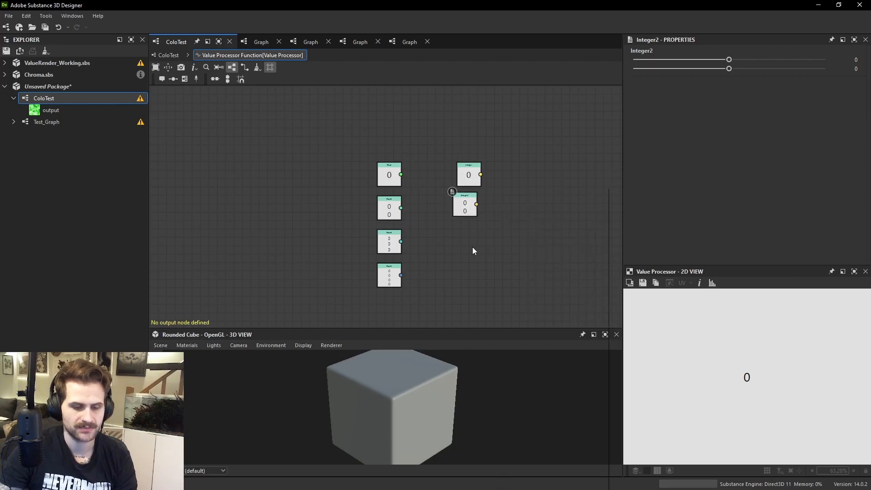
Add Integer3 and Integer4 constants beneath the Integer2 node.
{"action": "key", "text": "space"}
{"action": "left_click", "coordinate": [502, 236]}
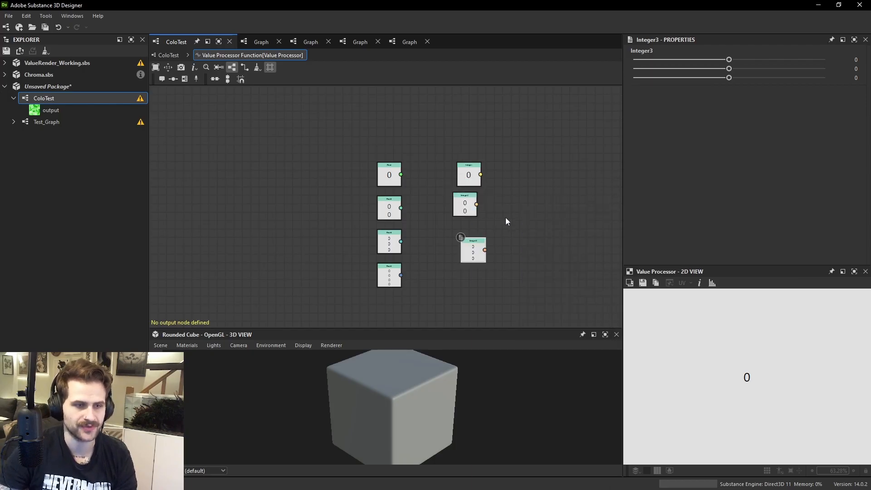
{"action": "left_click_drag", "start_coordinate": [473, 247], "coordinate": [465, 231]}
{"action": "key", "text": "space"}
{"action": "type", "text": "INT"}
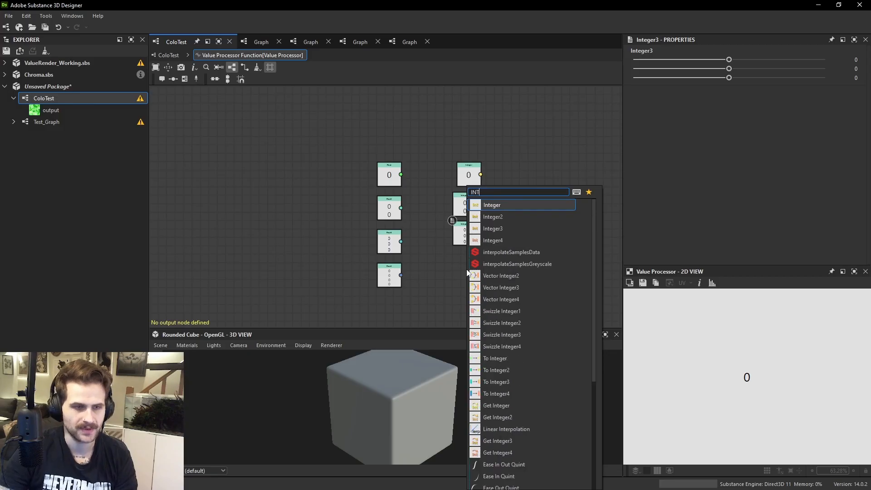
{"action": "left_click", "coordinate": [494, 240]}
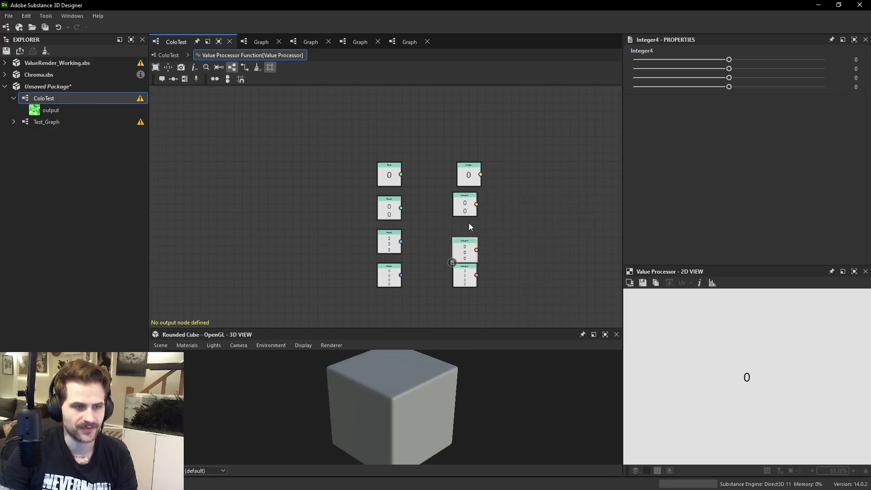
Space the Integer nodes out more evenly into a column parallel to the Float nodes.
{"action": "left_click_drag", "start_coordinate": [468, 209], "coordinate": [468, 221]}
{"action": "left_click_drag", "start_coordinate": [467, 251], "coordinate": [467, 246]}
{"action": "mouse_move", "coordinate": [475, 166]}
{"action": "left_mouse_down"}
{"action": "mouse_move", "coordinate": [467, 180]}
{"action": "mouse_move", "coordinate": [480, 174]}
{"action": "left_mouse_up"}
{"action": "left_click", "coordinate": [389, 170]}
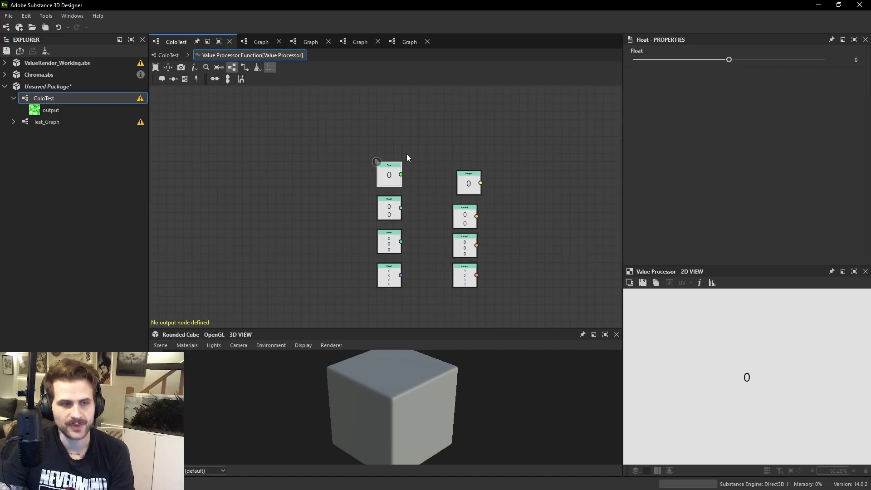
{"action": "scroll", "coordinate": [407, 155], "scroll_direction": "up", "scroll_amount": 1}
{"action": "left_click_drag", "start_coordinate": [354, 145], "coordinate": [442, 319]}
{"action": "left_click_drag", "start_coordinate": [440, 150], "coordinate": [516, 250]}
{"action": "left_click", "coordinate": [540, 235]}
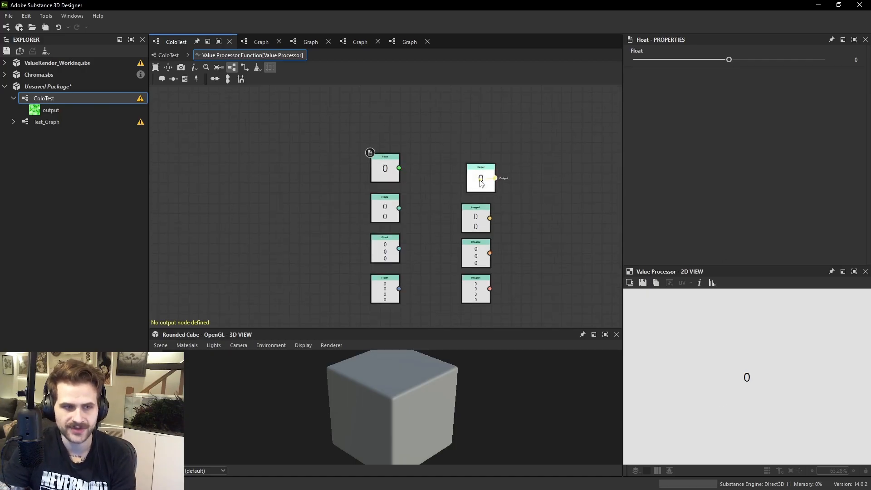
Set the Float constant to 0.16, line up the Integer node with its column and vary its value, returning it to 0.
{"action": "left_click", "coordinate": [373, 156]}
{"action": "mouse_move", "coordinate": [729, 59]}
{"action": "left_mouse_down"}
{"action": "mouse_move", "coordinate": [784, 62]}
{"action": "mouse_move", "coordinate": [704, 73]}
{"action": "mouse_move", "coordinate": [784, 76]}
{"action": "mouse_move", "coordinate": [709, 78]}
{"action": "mouse_move", "coordinate": [743, 68]}
{"action": "left_mouse_up"}
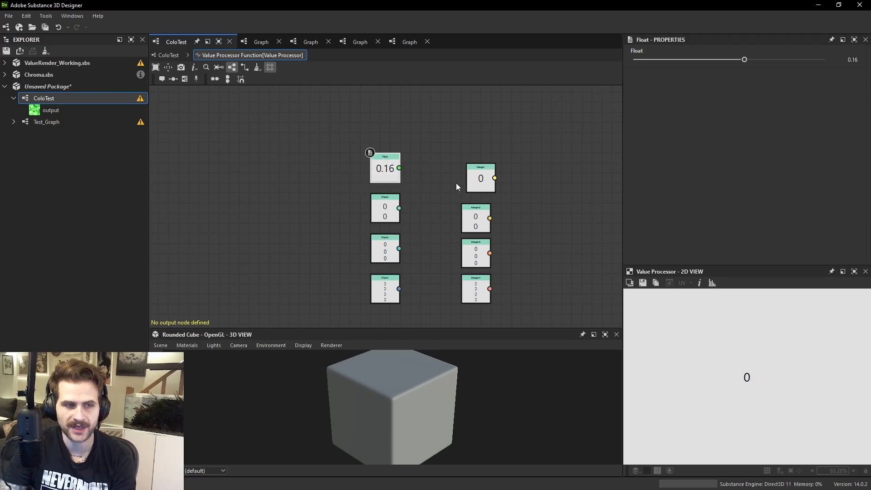
{"action": "left_click_drag", "start_coordinate": [481, 179], "coordinate": [476, 179]}
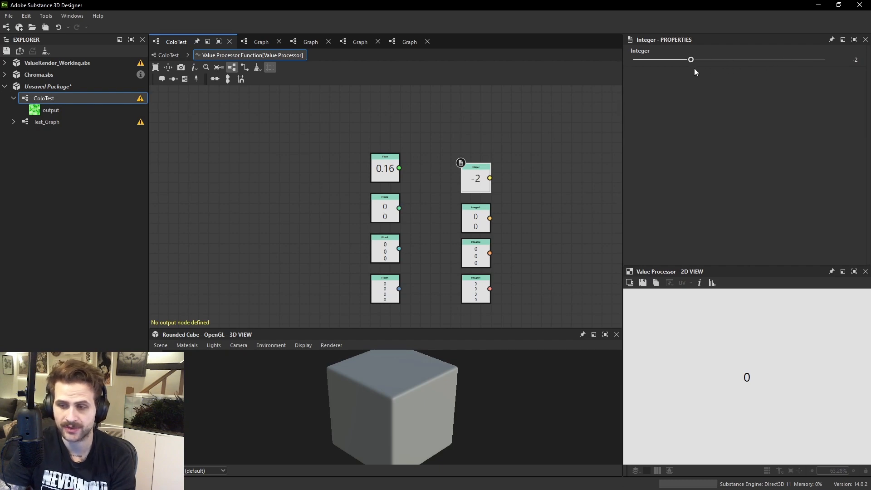
{"action": "left_click_drag", "start_coordinate": [695, 69], "coordinate": [757, 68]}
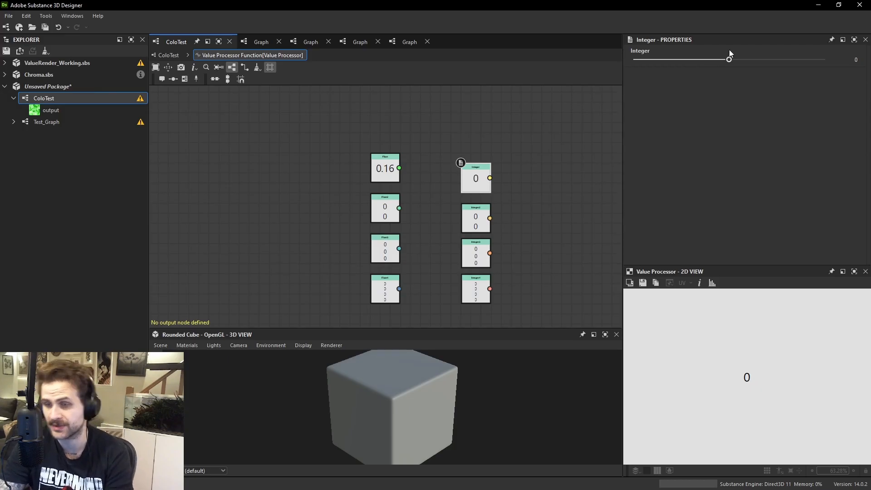
{"action": "scroll", "coordinate": [394, 185], "scroll_direction": "up", "scroll_amount": 2}
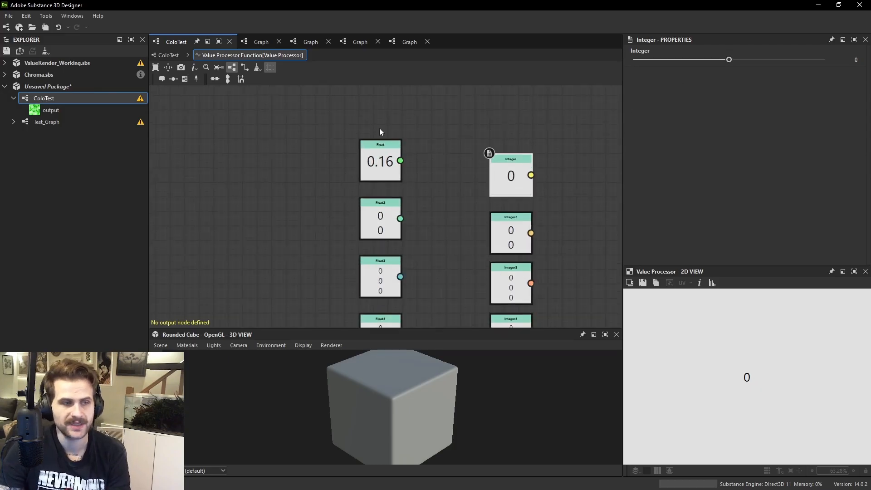
Move the four Float nodes together, widening the gap between them and the Integer column.
{"action": "scroll", "coordinate": [337, 126], "scroll_direction": "down", "scroll_amount": 3}
{"action": "left_click_drag", "start_coordinate": [336, 125], "coordinate": [378, 260]}
{"action": "left_click_drag", "start_coordinate": [368, 256], "coordinate": [342, 255]}
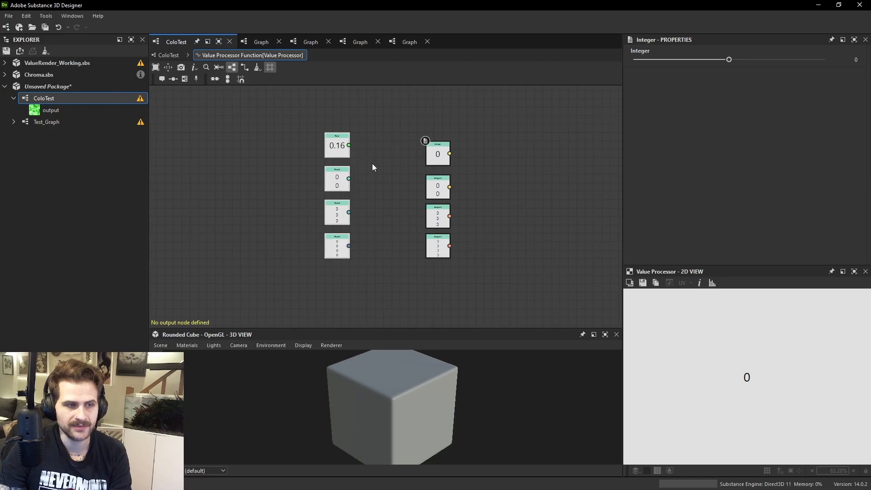
Add a To Integer cast node and connect the Float constant to its input.
{"action": "scroll", "coordinate": [372, 163], "scroll_direction": "up", "scroll_amount": 2}
{"action": "middle_click_drag", "start_coordinate": [411, 133], "coordinate": [410, 175]}
{"action": "key", "text": "space"}
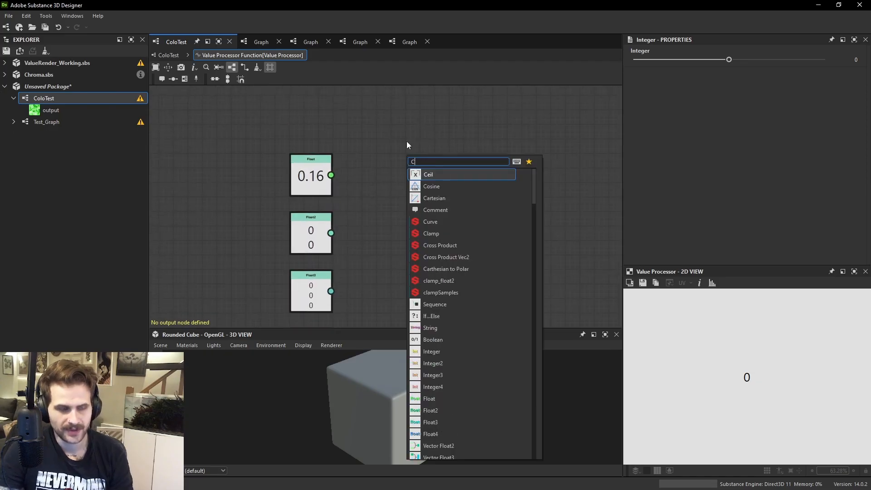
{"action": "type", "text": "CAS"}
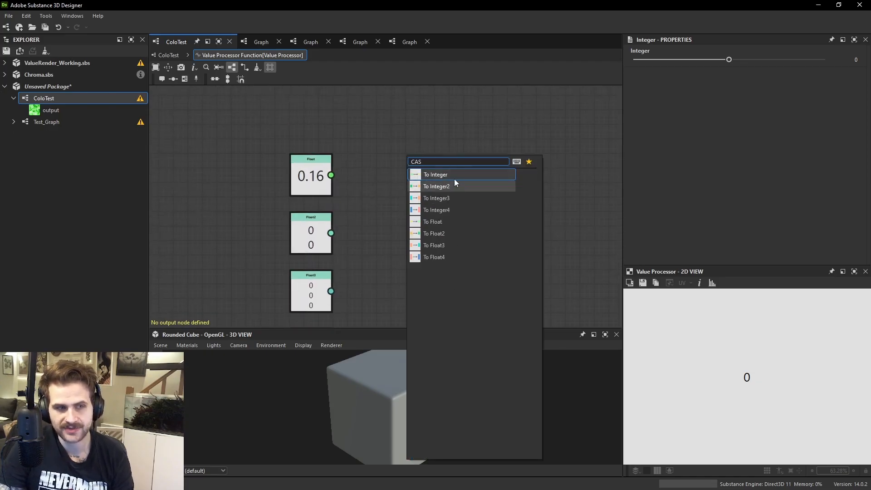
{"action": "left_click", "coordinate": [443, 174]}
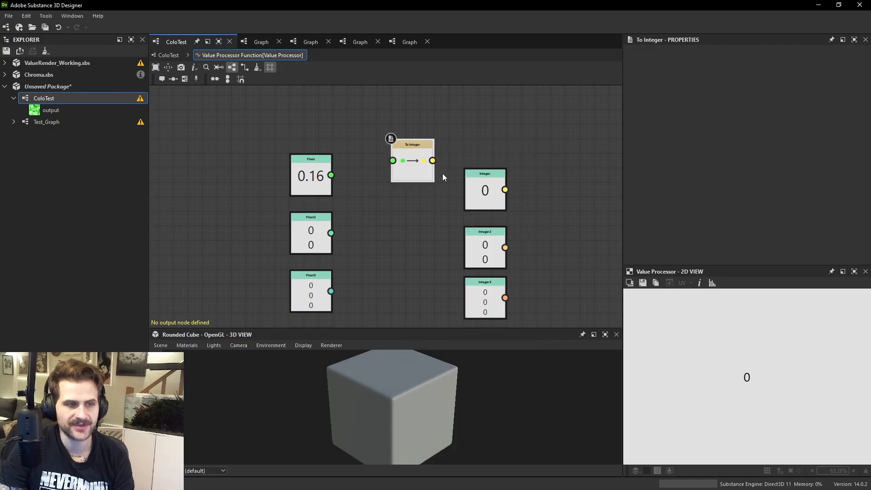
{"action": "left_click_drag", "start_coordinate": [409, 162], "coordinate": [383, 169]}
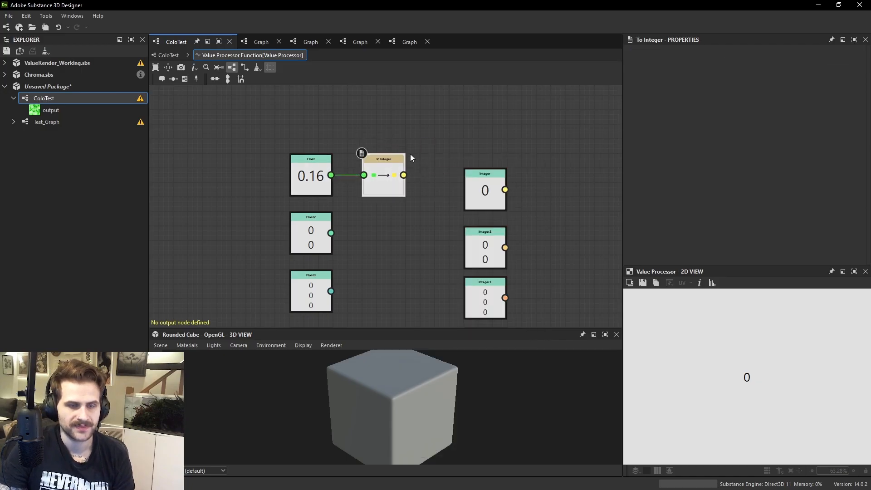
Set the To Integer node as the output node of the Value Processor function.
{"action": "left_click", "coordinate": [315, 181]}
{"action": "left_click", "coordinate": [391, 177]}
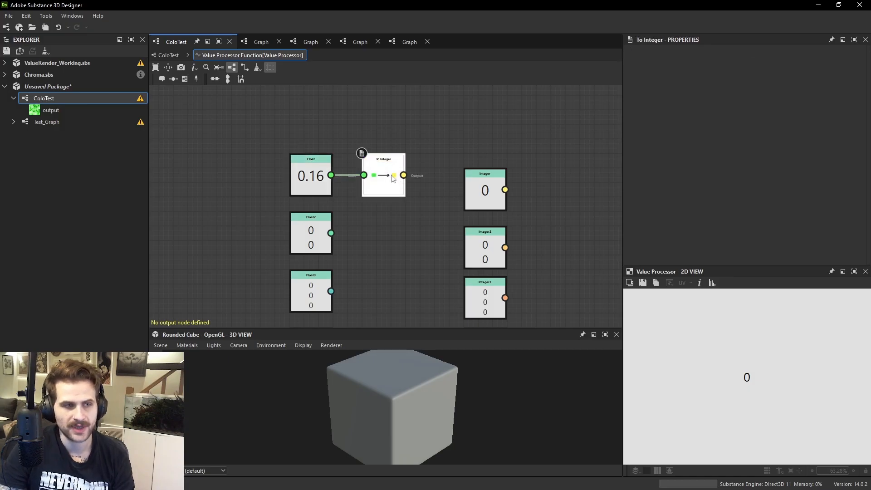
{"action": "right_click", "coordinate": [382, 170]}
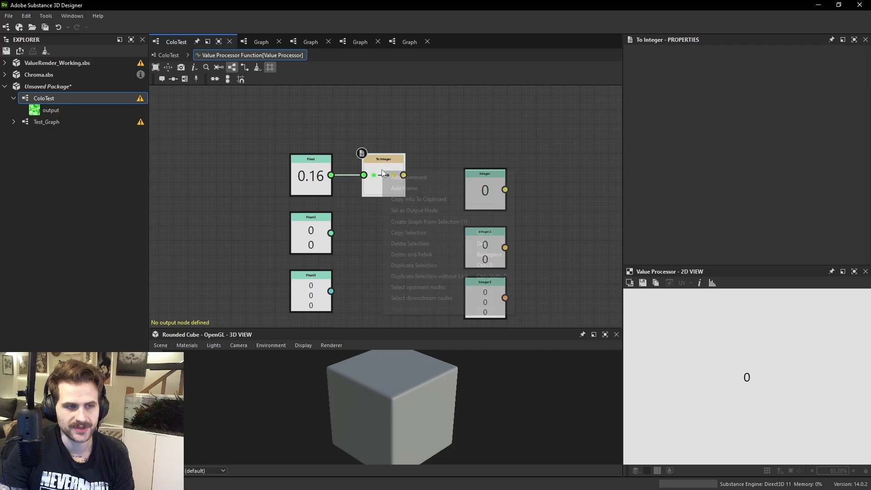
{"action": "left_click", "coordinate": [425, 208]}
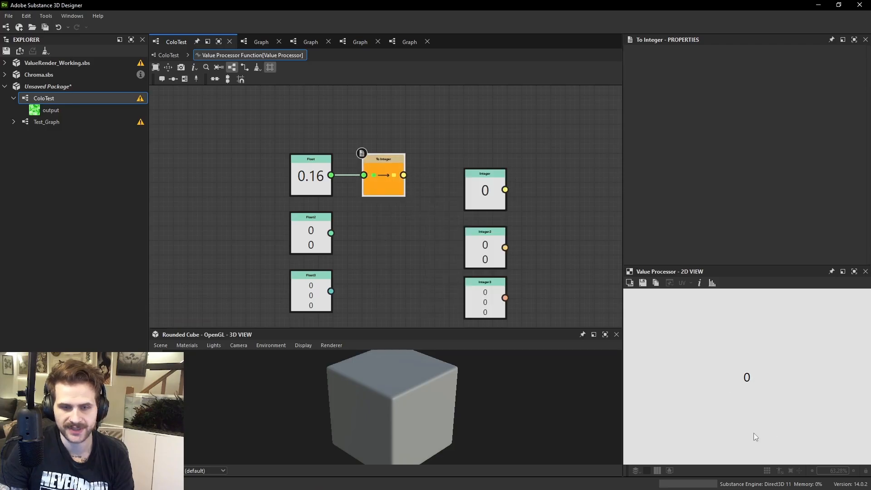
Set the Float constant feeding the To Integer node to 1 and reselect the cast node.
{"action": "left_click", "coordinate": [299, 184]}
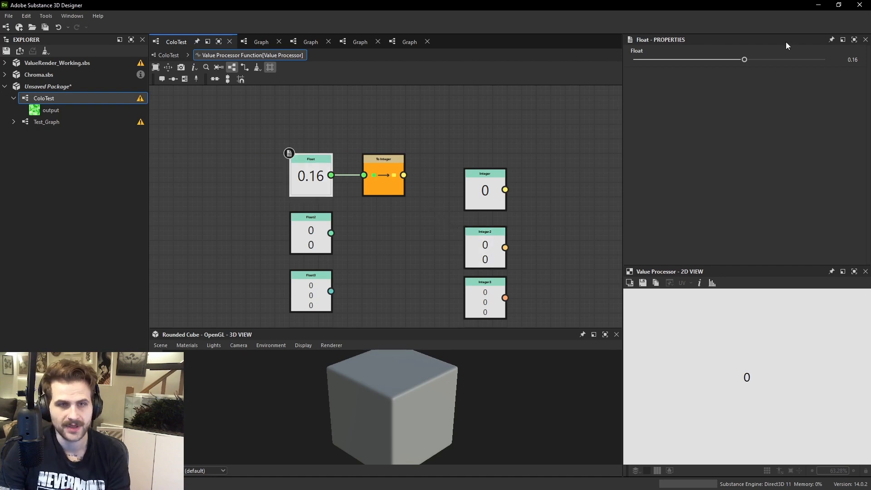
{"action": "left_click_drag", "start_coordinate": [745, 61], "coordinate": [826, 59]}
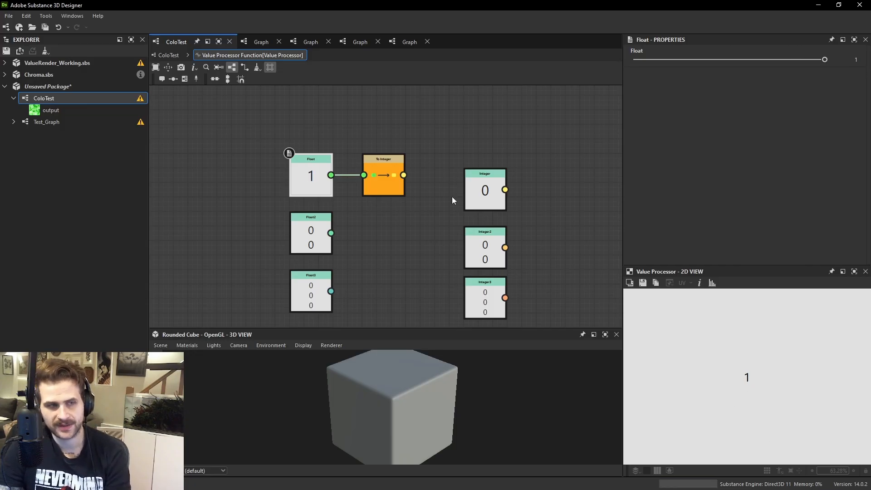
{"action": "left_click", "coordinate": [388, 161]}
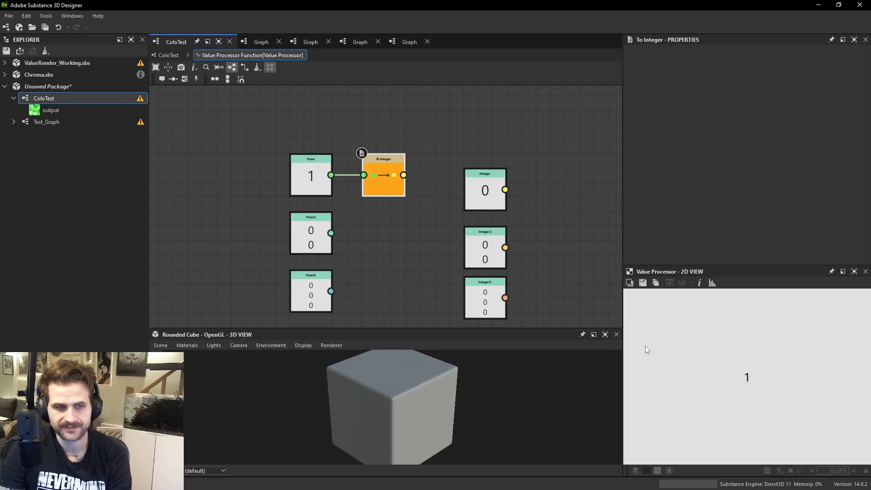
Add a To Float cast node fed by the Integer constant and set it as the function's output node.
{"action": "middle_click_drag", "start_coordinate": [527, 211], "coordinate": [466, 211]}
{"action": "left_click", "coordinate": [421, 181]}
{"action": "key", "text": "space"}
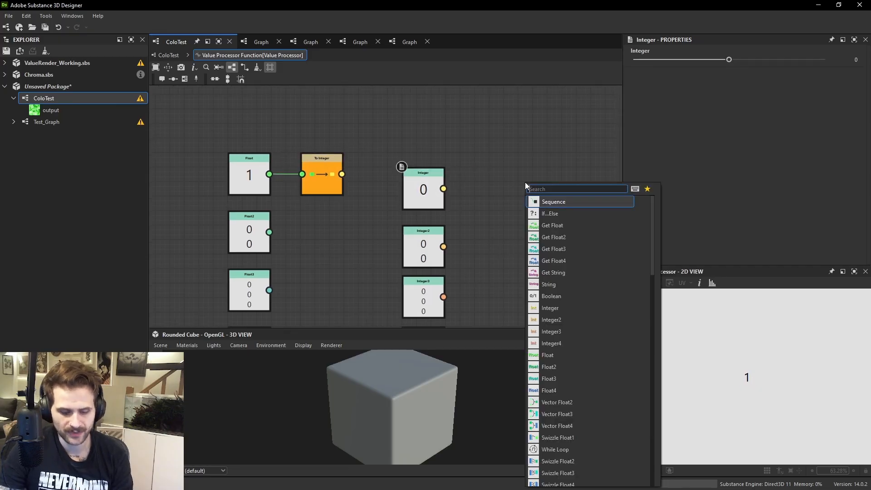
{"action": "type", "text": "CAS"}
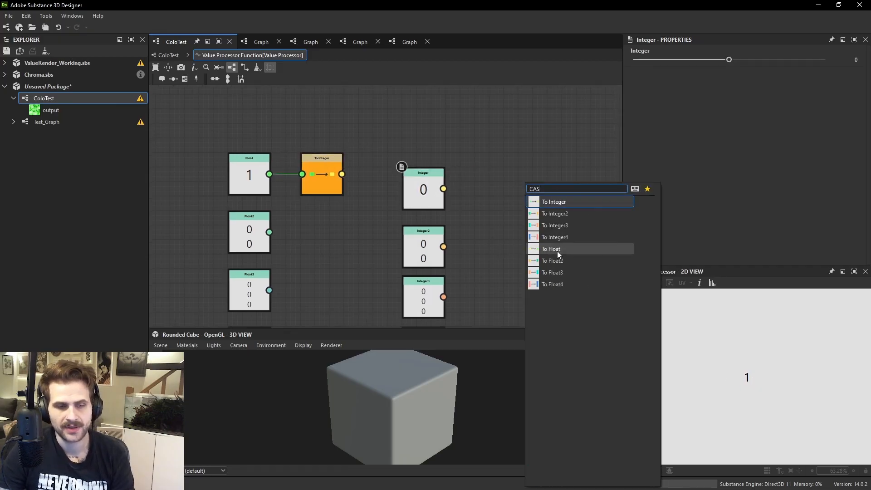
{"action": "left_click", "coordinate": [562, 249]}
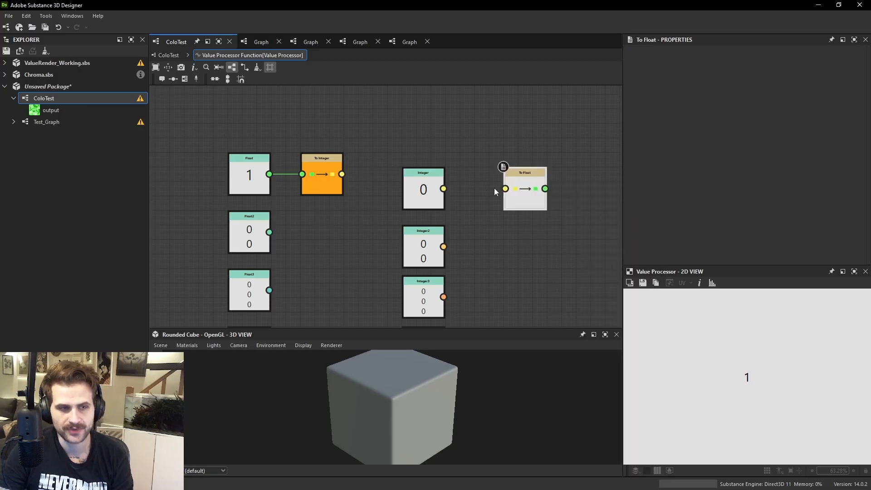
{"action": "scroll", "coordinate": [494, 188], "scroll_direction": "up", "scroll_amount": 4}
{"action": "scroll", "coordinate": [458, 197], "scroll_direction": "down", "scroll_amount": 2}
{"action": "scroll", "coordinate": [453, 196], "scroll_direction": "up", "scroll_amount": 2}
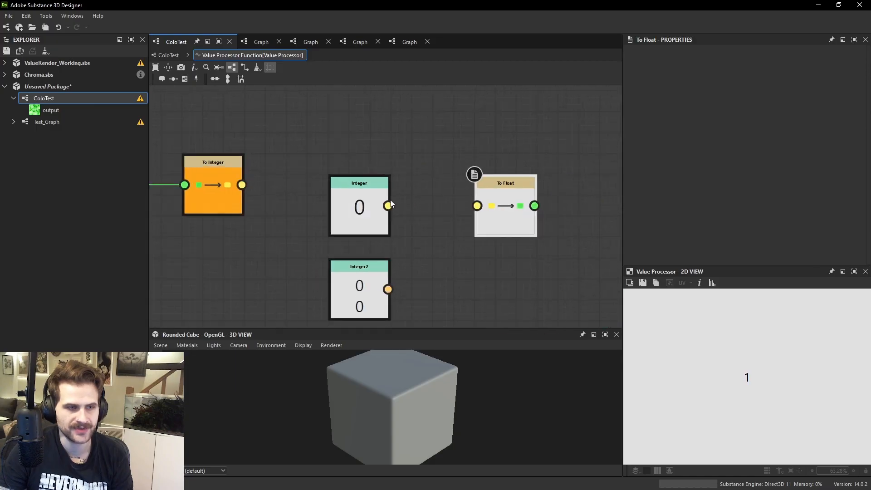
{"action": "left_click_drag", "start_coordinate": [388, 205], "coordinate": [510, 210]}
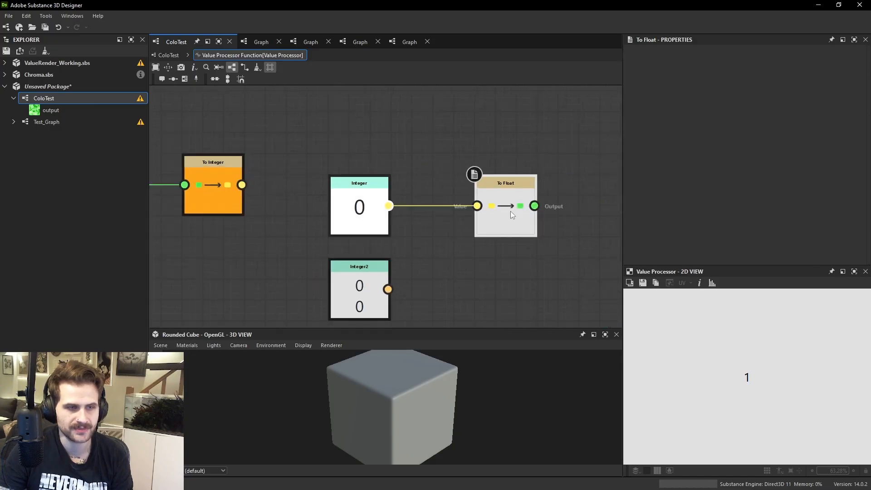
{"action": "right_click", "coordinate": [511, 211]}
{"action": "left_click", "coordinate": [546, 233]}
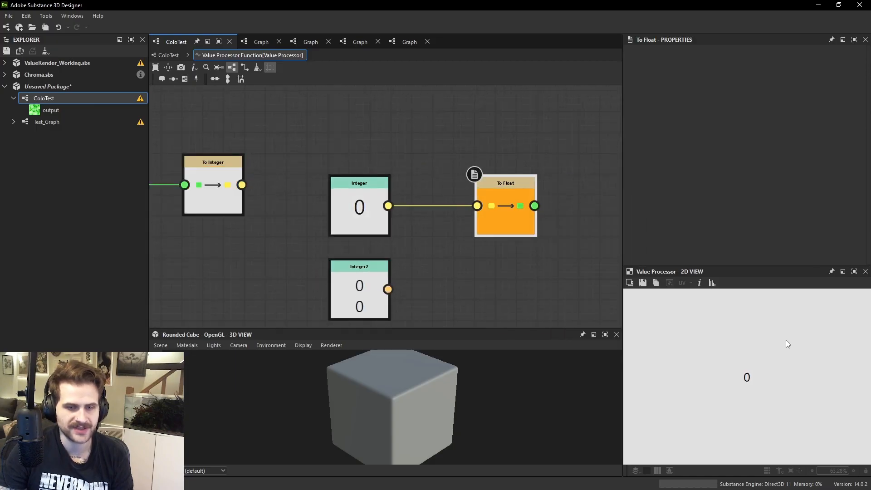
Set the Integer constant to 2, select the To Float node to check the cast, and raise the constant to 4.
{"action": "left_click", "coordinate": [381, 218]}
{"action": "left_click_drag", "start_coordinate": [729, 61], "coordinate": [767, 64]}
{"action": "left_click", "coordinate": [512, 194]}
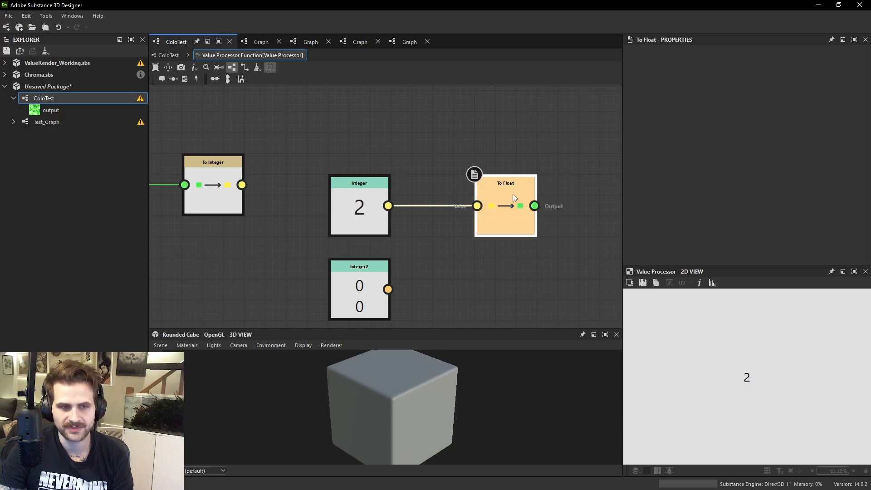
{"action": "left_click", "coordinate": [388, 220]}
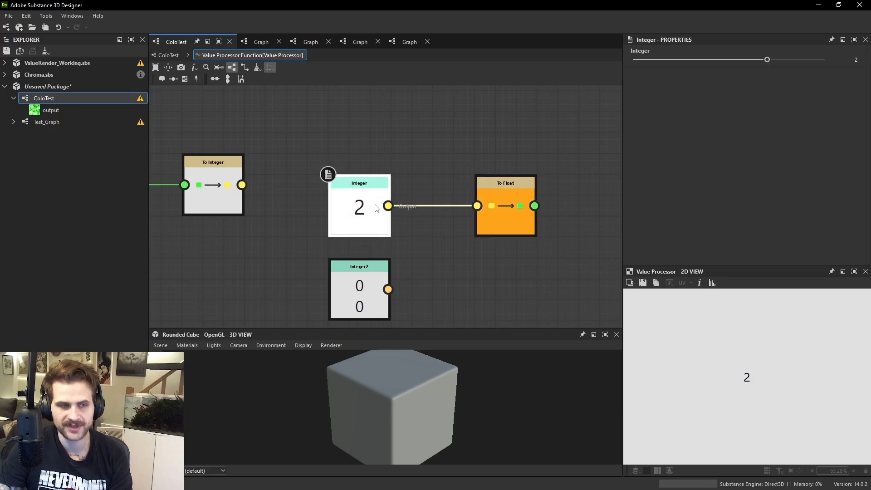
{"action": "left_click_drag", "start_coordinate": [779, 59], "coordinate": [805, 60]}
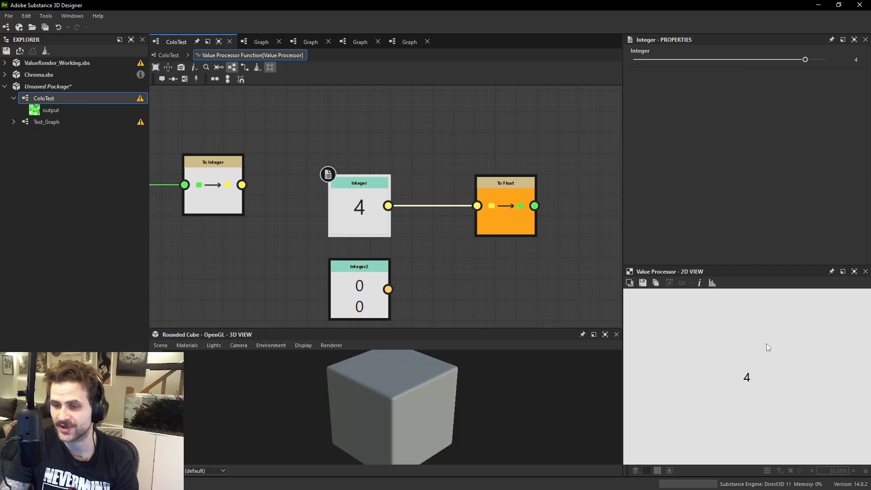
Delete the To Integer and To Float cast nodes from the Value Processor function.
{"action": "middle_click_drag", "start_coordinate": [467, 202], "coordinate": [509, 225]}
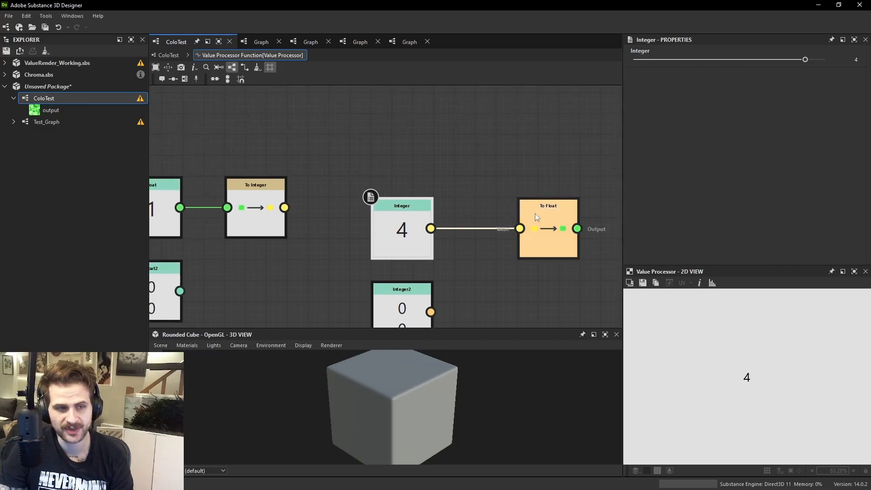
{"action": "left_click_drag", "start_coordinate": [534, 213], "coordinate": [524, 192]}
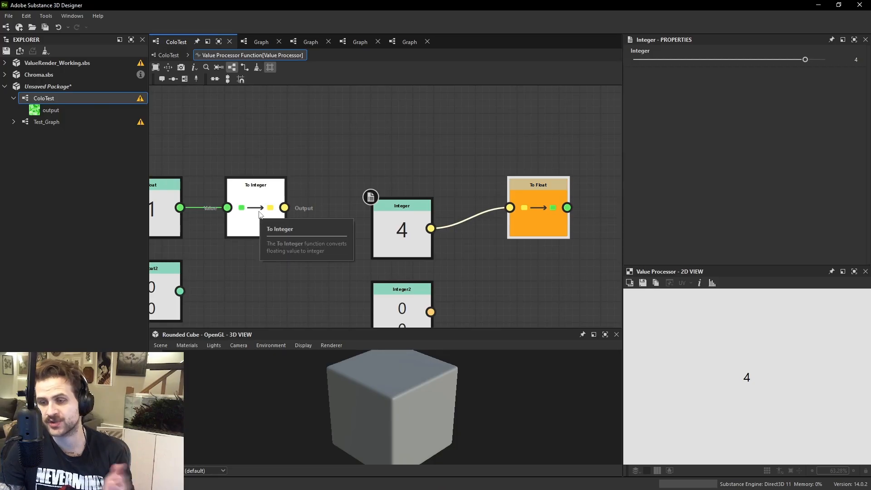
{"action": "scroll", "coordinate": [246, 213], "scroll_direction": "down", "scroll_amount": 2}
{"action": "middle_click_drag", "start_coordinate": [211, 196], "coordinate": [256, 170]}
{"action": "left_click", "coordinate": [294, 177]}
{"action": "key", "text": "Delete"}
{"action": "left_click", "coordinate": [499, 192]}
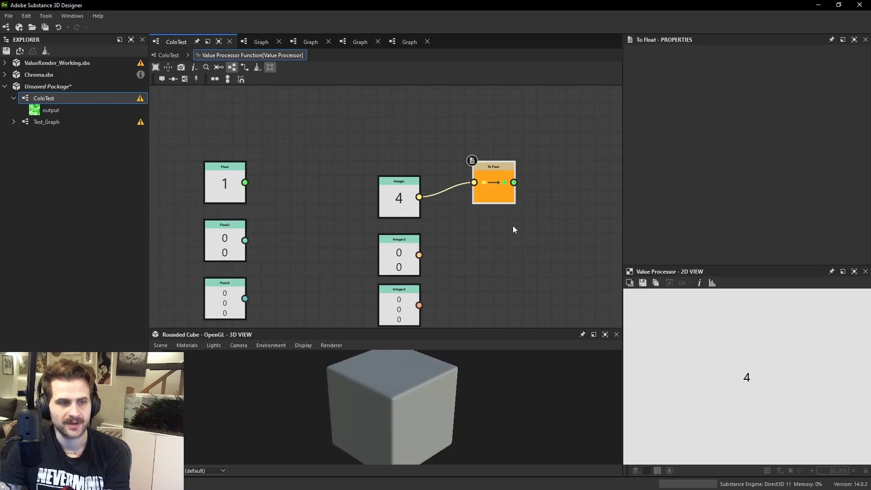
{"action": "middle_click_drag", "start_coordinate": [231, 251], "coordinate": [319, 226]}
{"action": "key", "text": "Delete"}
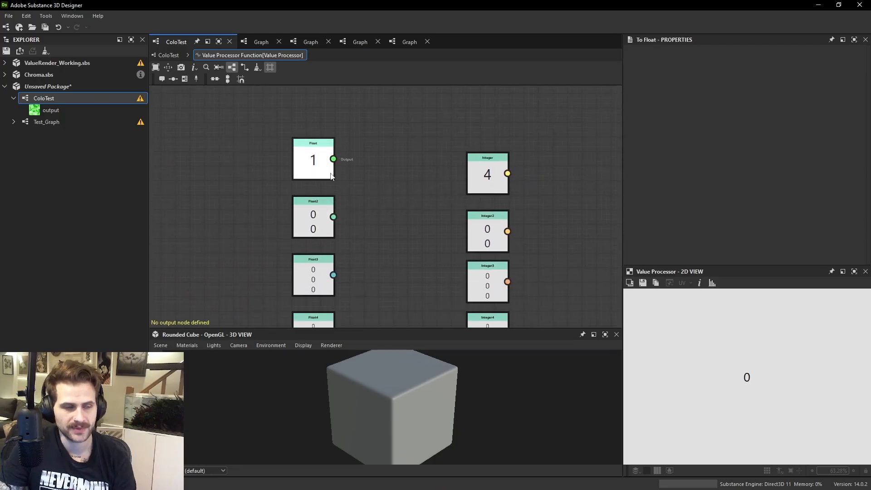
Set the two components of the Float2 constant to 0.21 and 0.41.
{"action": "left_click", "coordinate": [315, 163]}
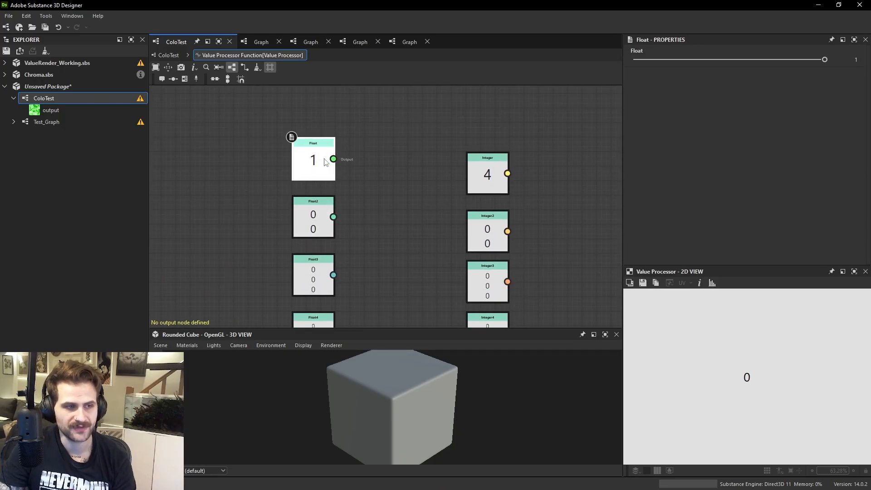
{"action": "left_click", "coordinate": [319, 212]}
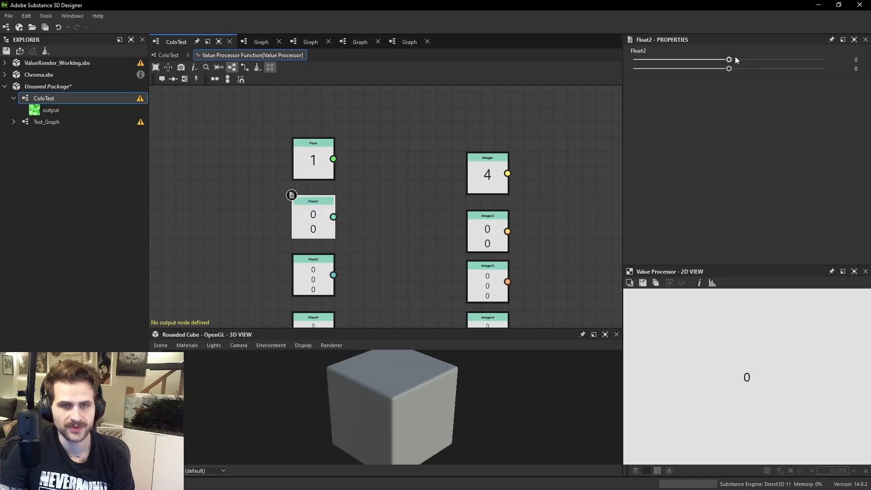
{"action": "left_click_drag", "start_coordinate": [729, 59], "coordinate": [768, 68]}
{"action": "scroll", "coordinate": [362, 215], "scroll_direction": "up", "scroll_amount": 3}
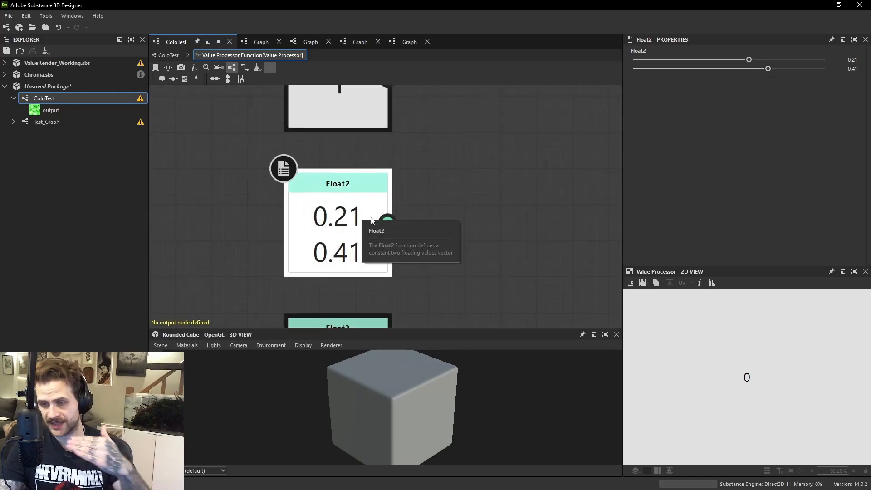
Shift the Float node leftwards out of the float column and reselect the Float2 node.
{"action": "middle_click_drag", "start_coordinate": [480, 193], "coordinate": [481, 199]}
{"action": "left_click_drag", "start_coordinate": [393, 201], "coordinate": [323, 206]}
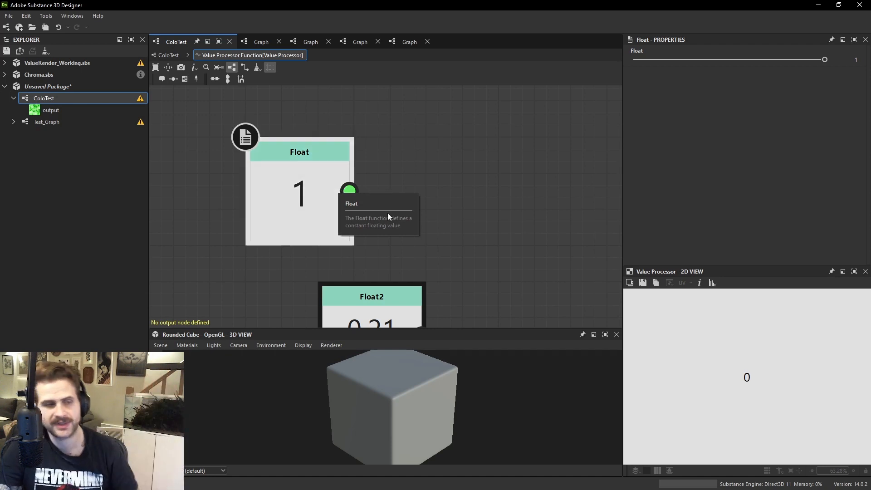
{"action": "middle_click_drag", "start_coordinate": [411, 295], "coordinate": [399, 202]}
{"action": "left_click", "coordinate": [400, 208]}
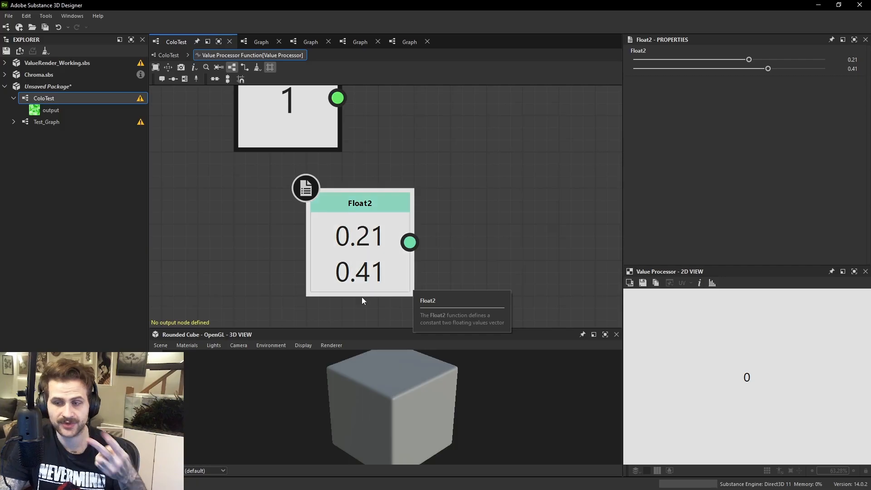
Return to the ColoTest graph and add a Tile Generator Grayscale node beside the Value Processor.
{"action": "left_click", "coordinate": [165, 54]}
{"action": "middle_click_drag", "start_coordinate": [366, 200], "coordinate": [451, 174]}
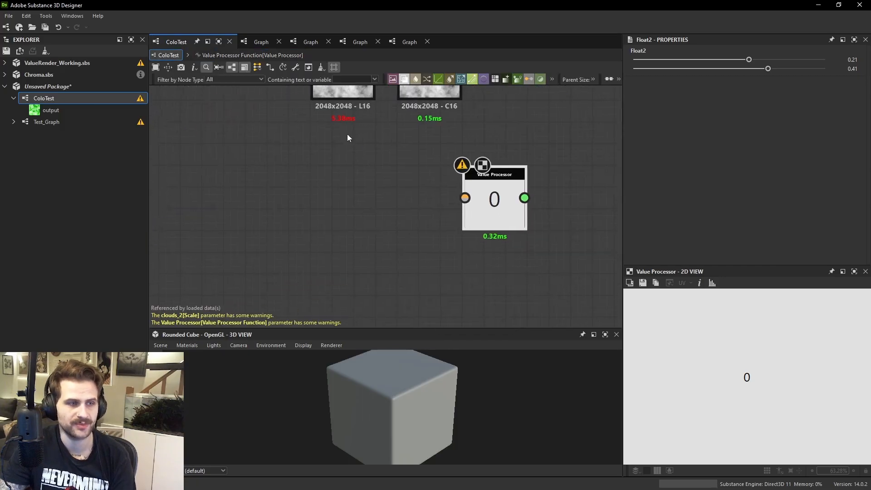
{"action": "scroll", "coordinate": [358, 154], "scroll_direction": "down", "scroll_amount": 3}
{"action": "middle_click_drag", "start_coordinate": [377, 172], "coordinate": [385, 230]}
{"action": "key", "text": "space"}
{"action": "type", "text": "tile gen"}
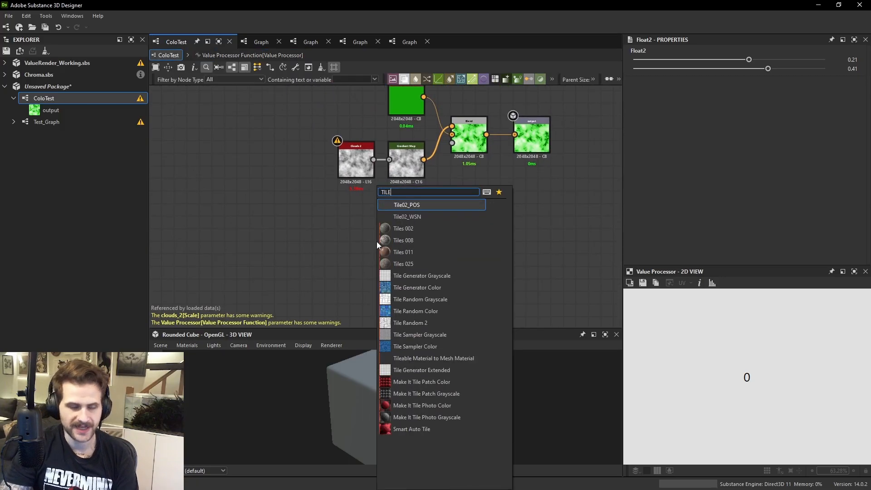
{"action": "key", "text": "Return"}
Set the tile generator's Size Mode to Normal - Size.
{"action": "scroll", "coordinate": [778, 148], "scroll_direction": "down", "scroll_amount": 10}
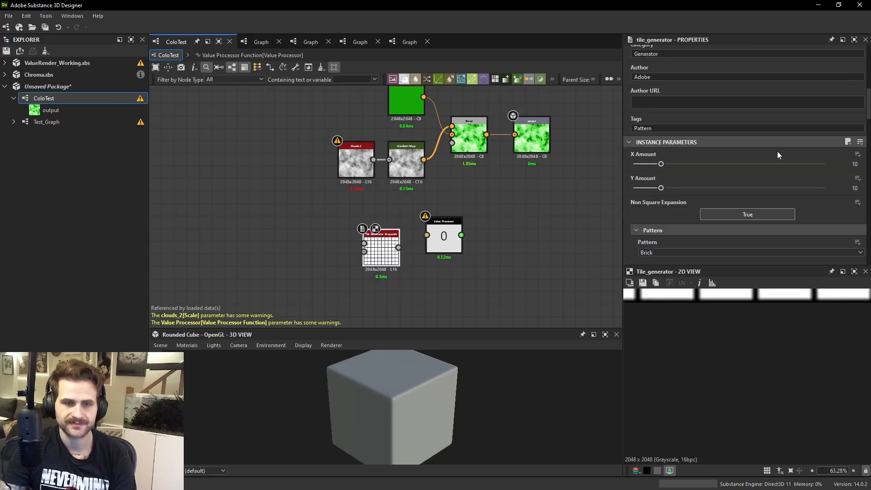
{"action": "scroll", "coordinate": [676, 126], "scroll_direction": "down", "scroll_amount": 6}
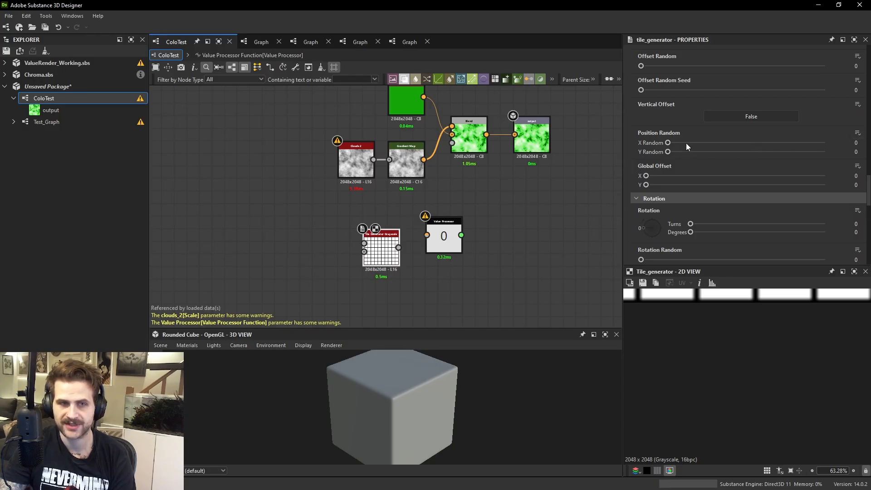
{"action": "scroll", "coordinate": [684, 151], "scroll_direction": "up", "scroll_amount": 6}
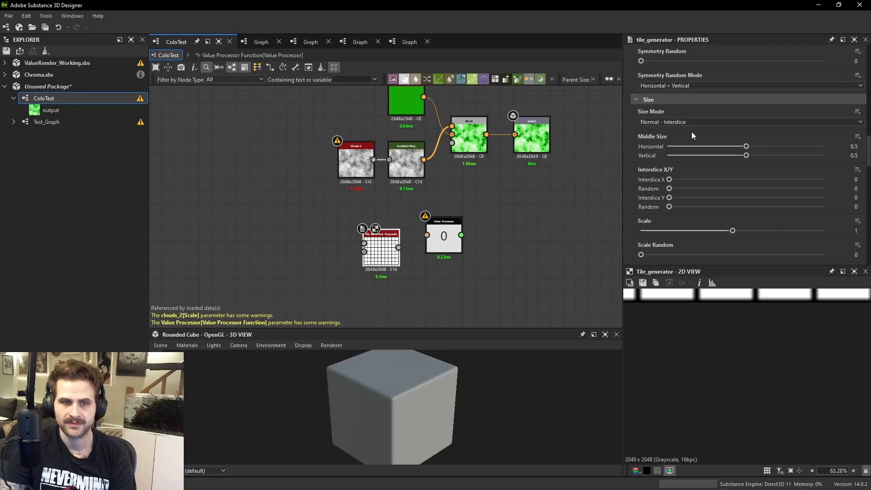
{"action": "left_click", "coordinate": [689, 122]}
{"action": "left_click", "coordinate": [670, 135]}
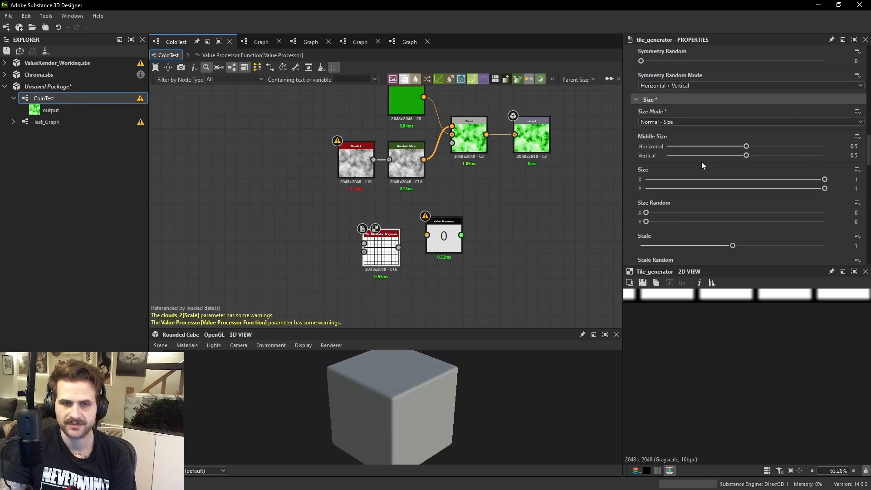
Inspect the type in the Expose Parameter settings for the tile generator's Size, and close them without exposing it.
{"action": "left_click", "coordinate": [855, 169]}
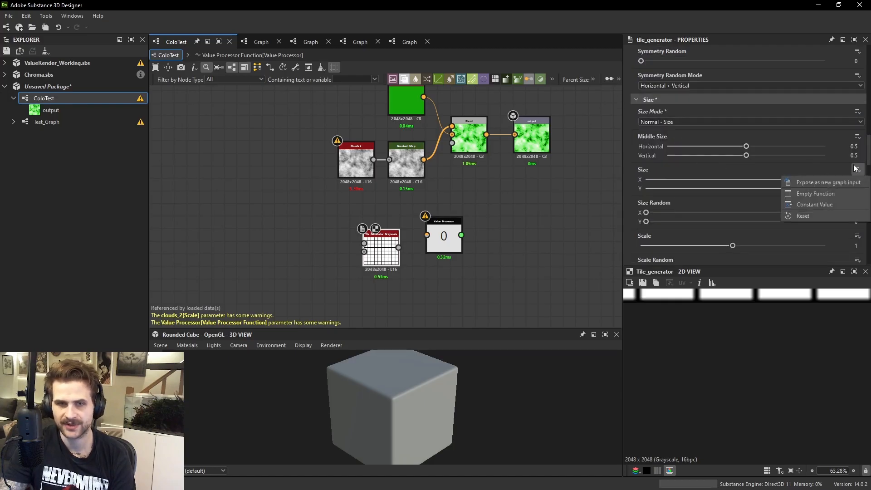
{"action": "left_click", "coordinate": [830, 183]}
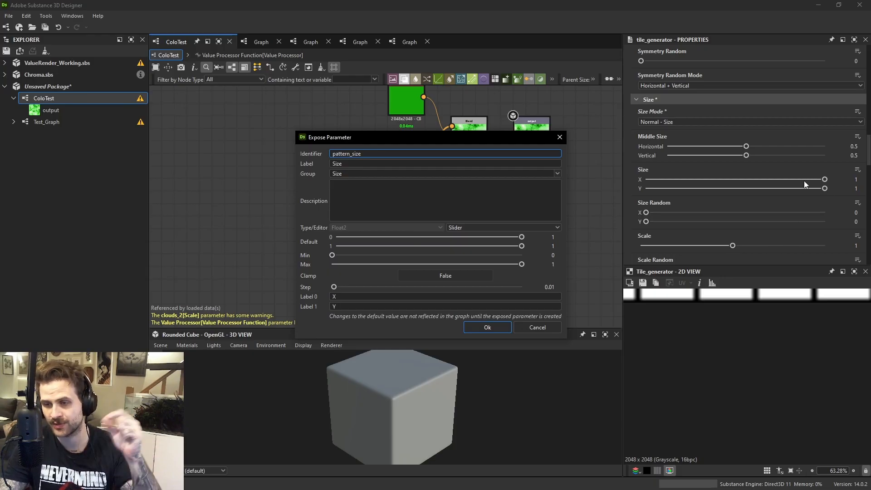
{"action": "left_click", "coordinate": [559, 138]}
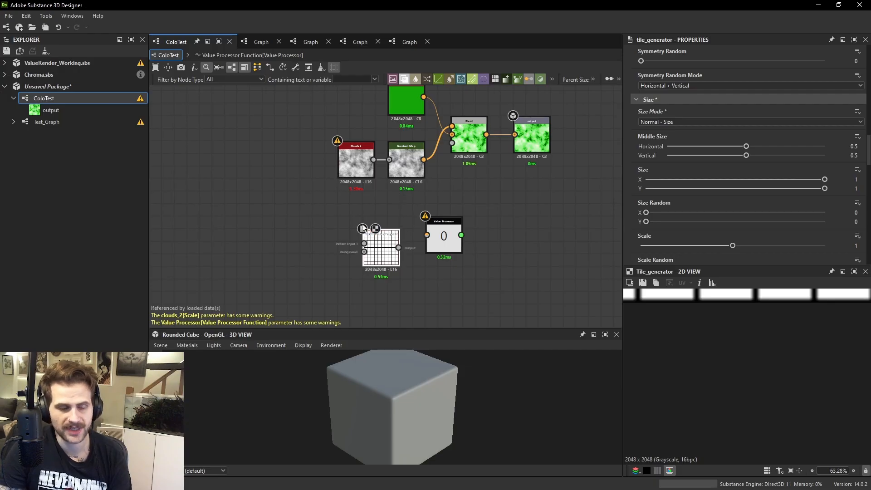
{"action": "left_click", "coordinate": [357, 165]}
{"action": "left_click", "coordinate": [844, 193]}
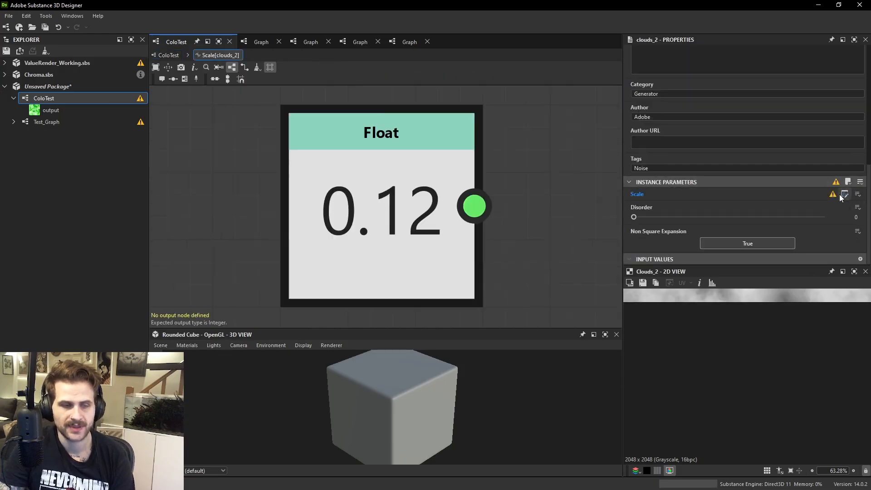
{"action": "left_click", "coordinate": [380, 248]}
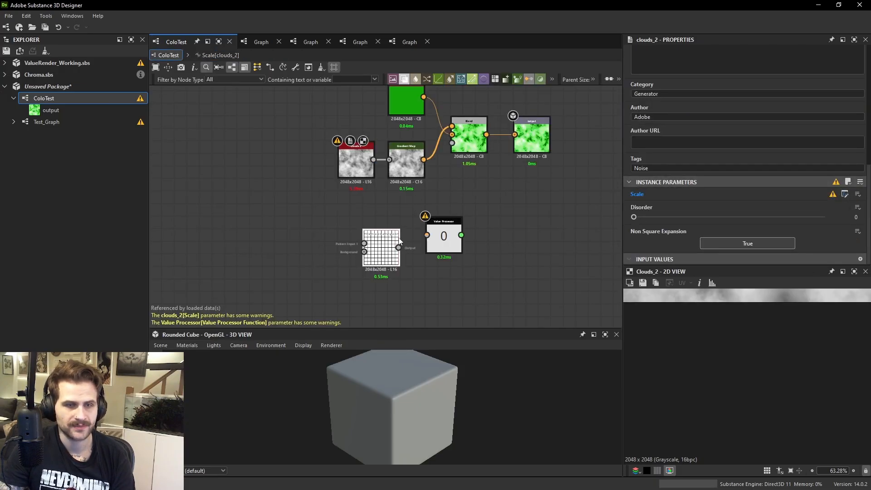
Reopen the Value Processor's function and inspect the components of the Float3 and Float4 constants.
{"action": "left_click", "coordinate": [442, 245]}
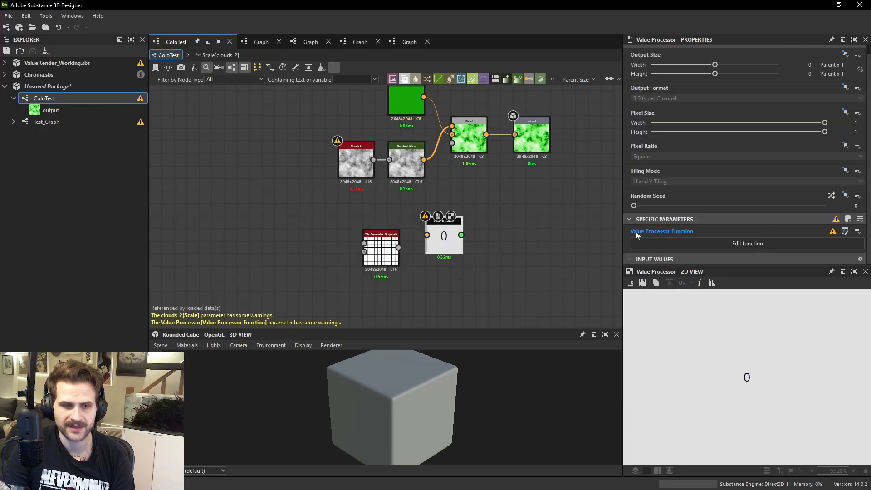
{"action": "left_click", "coordinate": [845, 230]}
{"action": "left_click", "coordinate": [317, 245]}
{"action": "scroll", "coordinate": [343, 254], "scroll_direction": "up", "scroll_amount": 2}
{"action": "scroll", "coordinate": [322, 241], "scroll_direction": "up", "scroll_amount": 2}
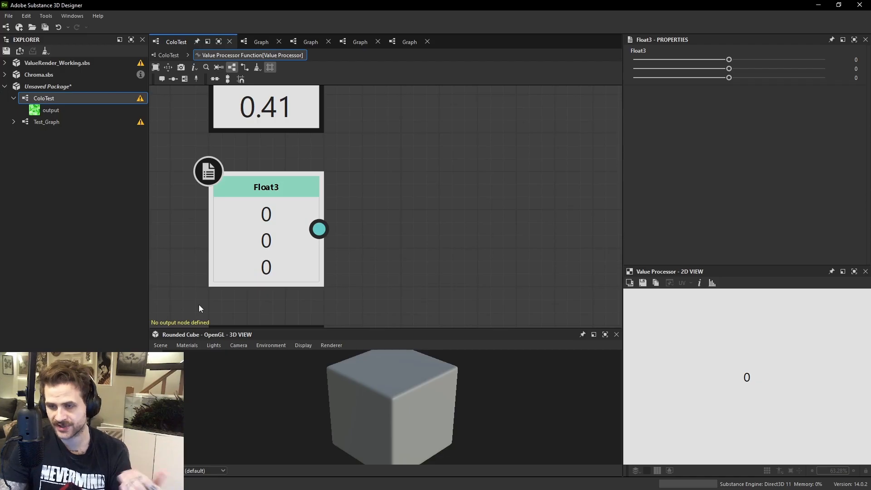
{"action": "scroll", "coordinate": [311, 290], "scroll_direction": "down", "scroll_amount": 4}
{"action": "left_click", "coordinate": [352, 226]}
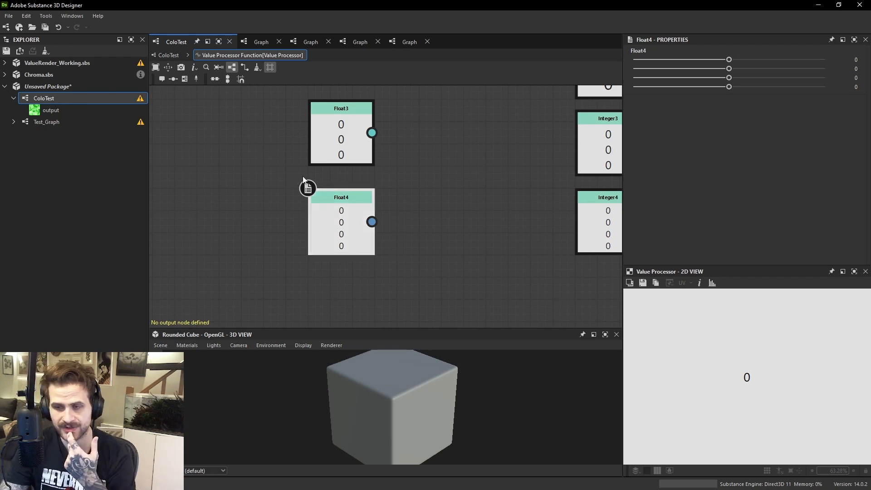
Move the Float node back into line above the Float2 node.
{"action": "middle_click_drag", "start_coordinate": [320, 125], "coordinate": [352, 176]}
{"action": "middle_click_drag", "start_coordinate": [407, 134], "coordinate": [386, 189]}
{"action": "scroll", "coordinate": [386, 188], "scroll_direction": "down", "scroll_amount": 1}
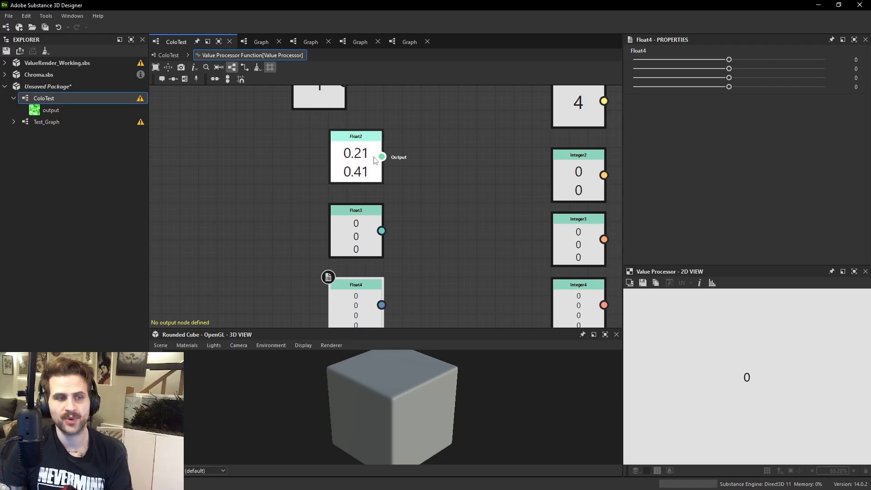
{"action": "middle_click_drag", "start_coordinate": [352, 99], "coordinate": [363, 170]}
{"action": "left_click_drag", "start_coordinate": [344, 166], "coordinate": [382, 166]}
Add an Add node beside the Float constant in the Value Processor function.
{"action": "middle_click_drag", "start_coordinate": [443, 182], "coordinate": [420, 209]}
{"action": "left_click", "coordinate": [420, 209]}
{"action": "key", "text": "space"}
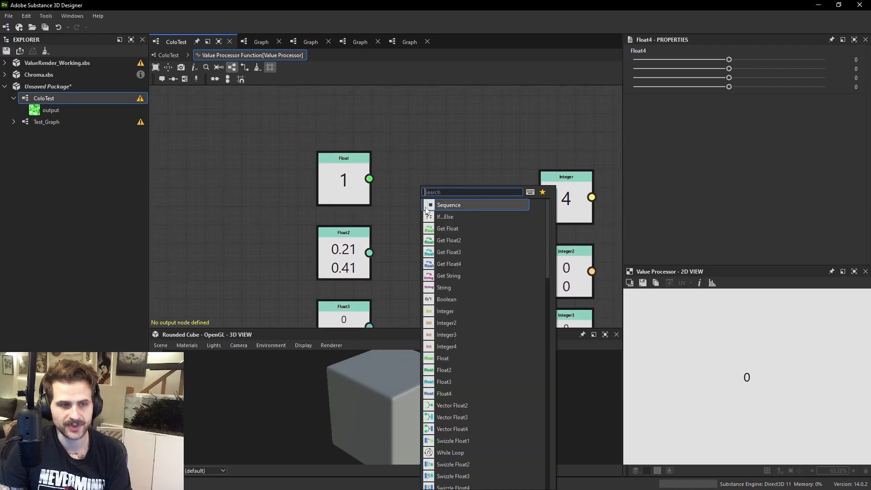
{"action": "key", "text": "Escape"}
{"action": "key", "text": "space"}
{"action": "type", "text": "ADD"}
{"action": "left_click", "coordinate": [466, 194]}
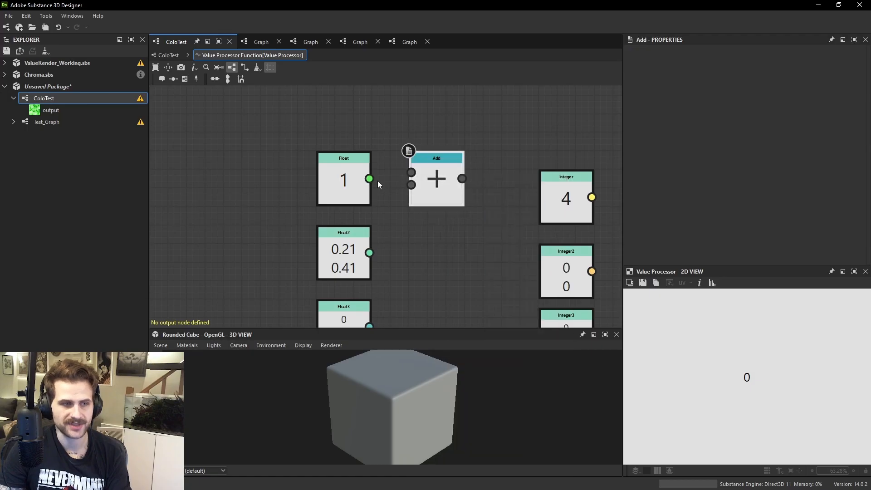
Connect the Float constant to the Add node's first input and try to connect the Float4 constant to its second input.
{"action": "left_click_drag", "start_coordinate": [369, 178], "coordinate": [415, 190]}
{"action": "middle_click_drag", "start_coordinate": [437, 286], "coordinate": [408, 190]}
{"action": "scroll", "coordinate": [408, 190], "scroll_direction": "down", "scroll_amount": 1}
{"action": "middle_click_drag", "start_coordinate": [420, 138], "coordinate": [369, 181]}
{"action": "left_click_drag", "start_coordinate": [371, 183], "coordinate": [526, 121]}
{"action": "left_click_drag", "start_coordinate": [485, 159], "coordinate": [407, 170]}
{"action": "key", "text": "ctrl+z"}
{"action": "middle_click_drag", "start_coordinate": [393, 186], "coordinate": [394, 151]}
{"action": "left_click_drag", "start_coordinate": [300, 293], "coordinate": [406, 133]}
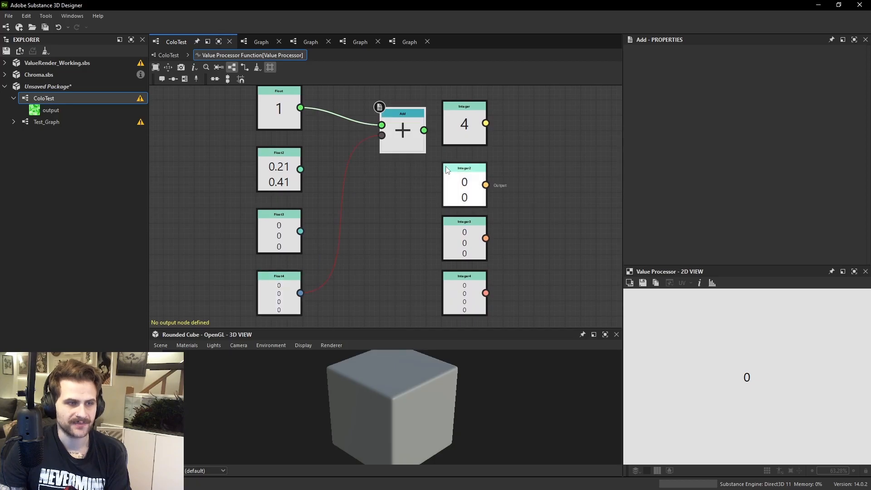
{"action": "left_click", "coordinate": [279, 290]}
{"action": "left_click_drag", "start_coordinate": [280, 106], "coordinate": [281, 116]}
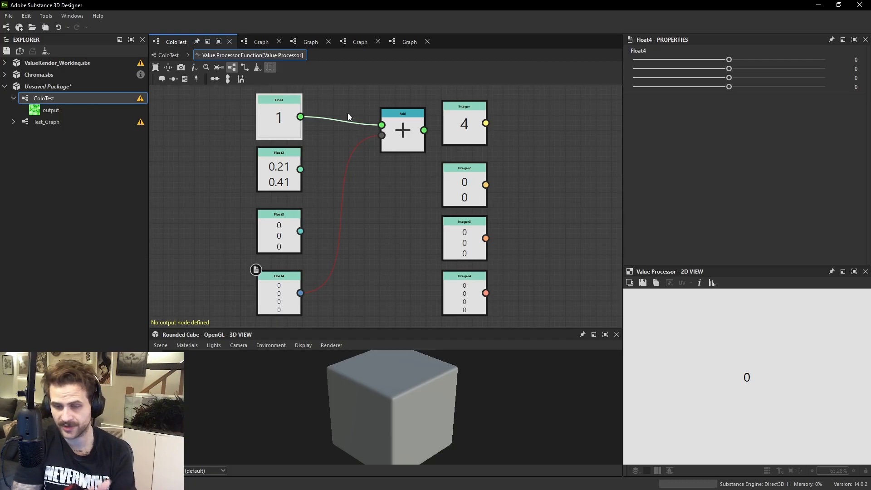
Add a Float3 constant in the empty area beside the other constants and set its components to 0.32, 0.45 and 0.41.
{"action": "middle_click_drag", "start_coordinate": [327, 174], "coordinate": [575, 220]}
{"action": "key", "text": "space"}
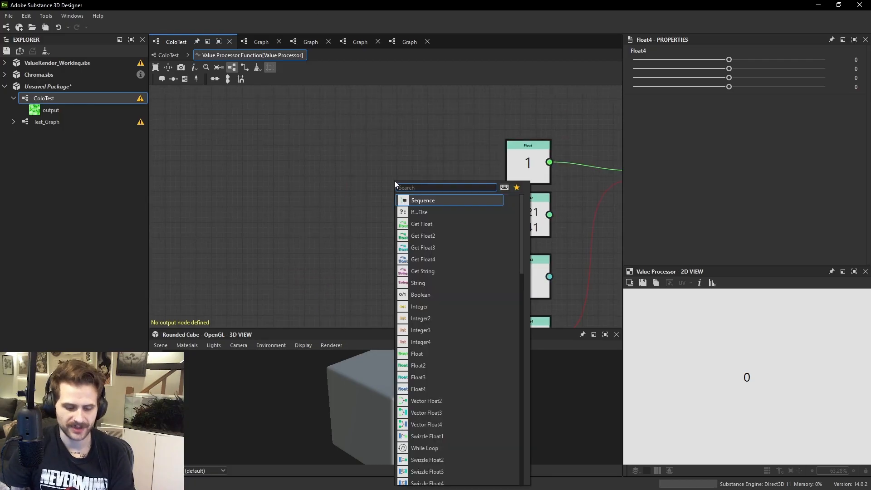
{"action": "type", "text": "FL"}
{"action": "key", "text": "Down"}
{"action": "key", "text": "Down"}
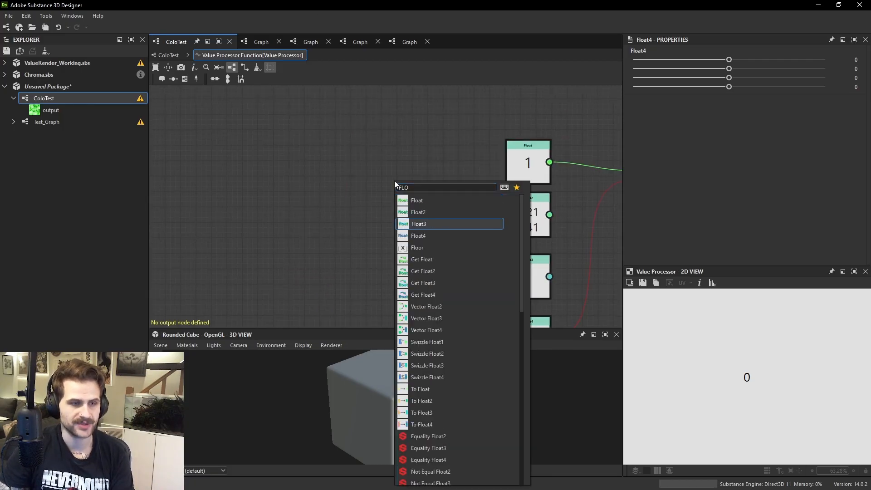
{"action": "key", "text": "Return"}
{"action": "left_click_drag", "start_coordinate": [394, 181], "coordinate": [353, 215]}
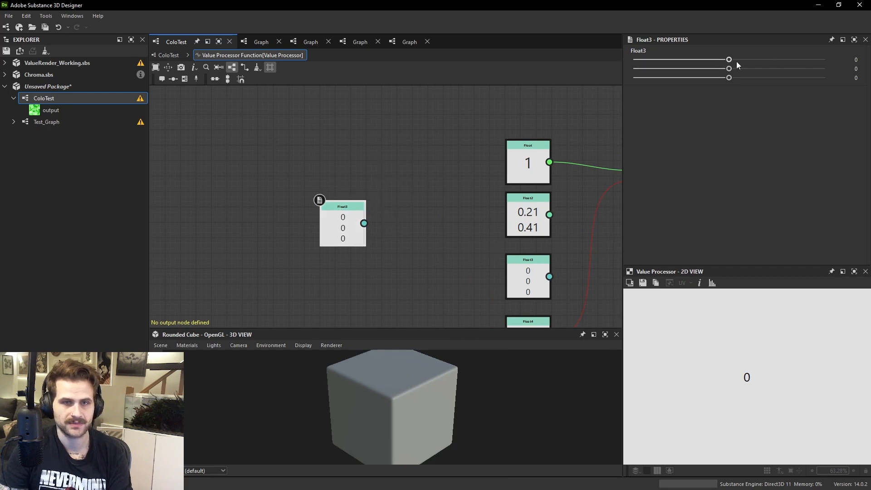
{"action": "left_click_drag", "start_coordinate": [736, 59], "coordinate": [768, 78]}
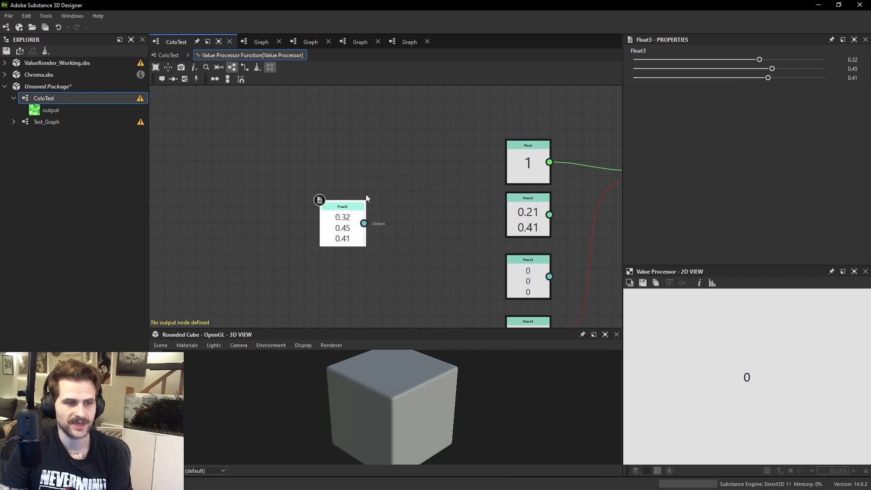
Add a Uniform Color node to the ColoTest graph and delete the Value Processor node.
{"action": "middle_click_drag", "start_coordinate": [366, 194], "coordinate": [371, 208]}
{"action": "left_click", "coordinate": [192, 68]}
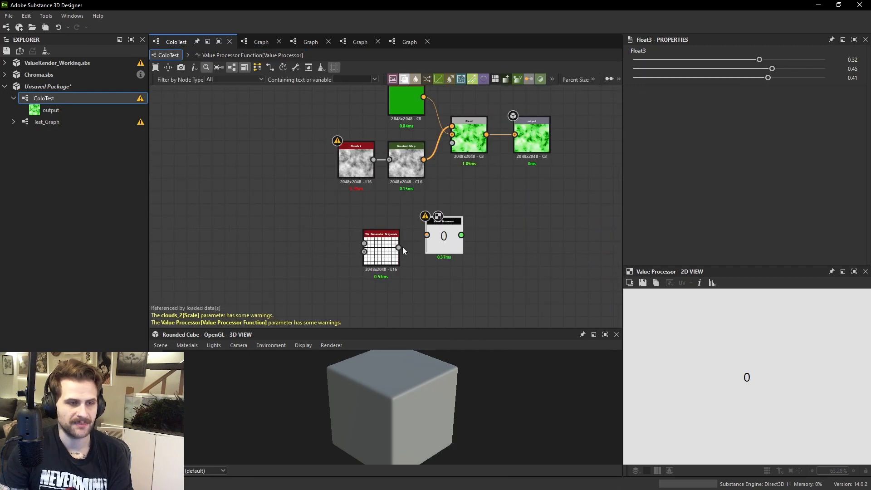
{"action": "middle_click_drag", "start_coordinate": [401, 247], "coordinate": [292, 235]}
{"action": "key", "text": "space"}
{"action": "type", "text": "UNI"}
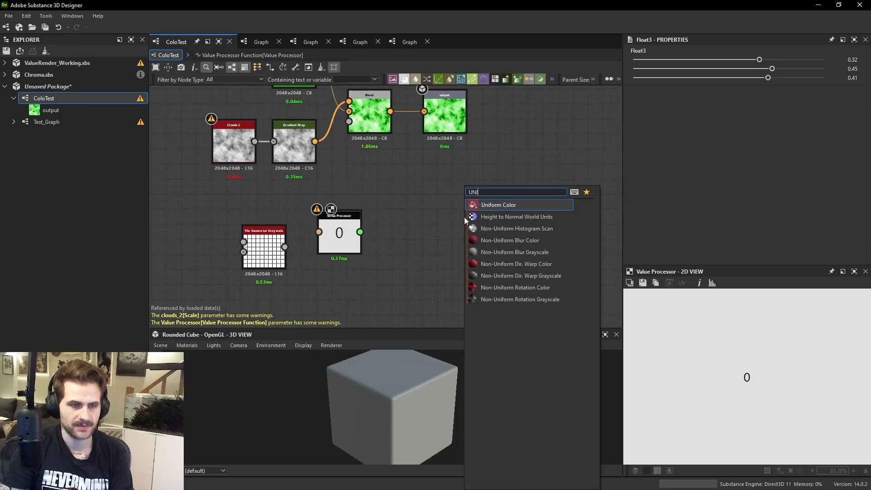
{"action": "key", "text": "Return"}
{"action": "left_click_drag", "start_coordinate": [342, 231], "coordinate": [337, 202]}
{"action": "key", "text": "Delete"}
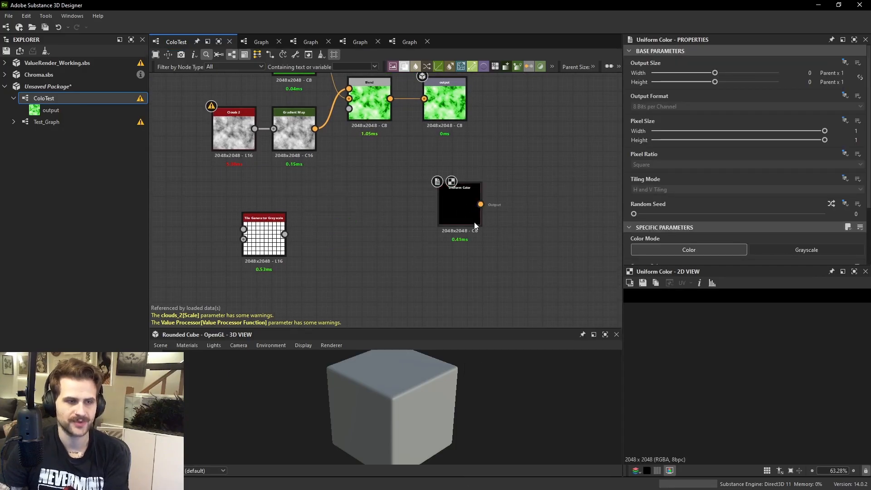
{"action": "left_click_drag", "start_coordinate": [475, 225], "coordinate": [469, 236]}
Create an empty function for the Uniform Color node's Output Color parameter.
{"action": "scroll", "coordinate": [759, 215], "scroll_direction": "down", "scroll_amount": 3}
{"action": "left_click", "coordinate": [857, 192]}
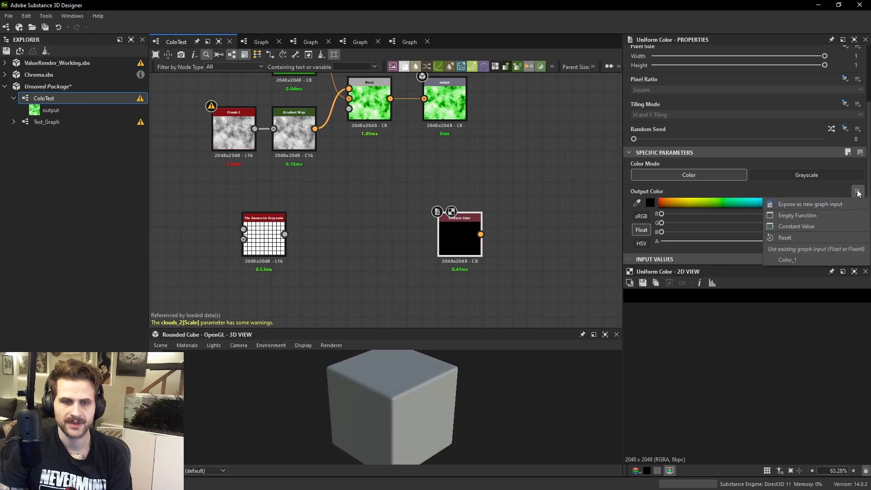
{"action": "left_click", "coordinate": [803, 218]}
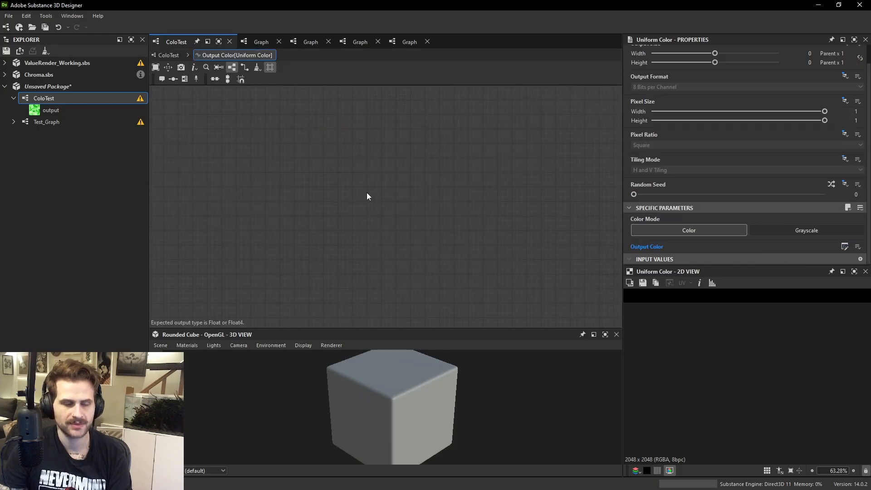
{"action": "key", "text": "space"}
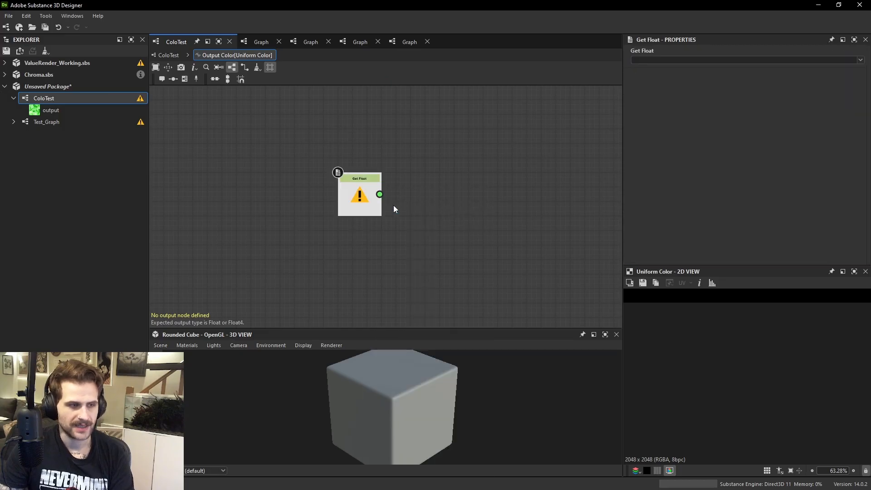
{"action": "left_click", "coordinate": [380, 228]}
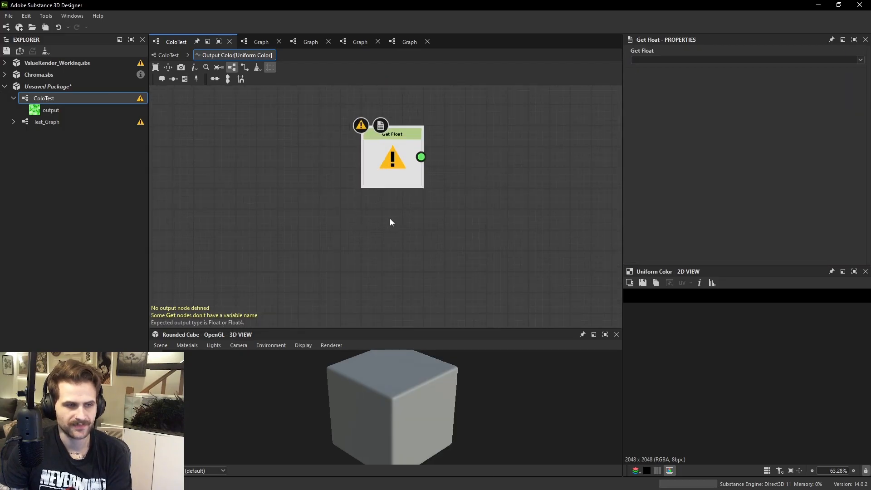
{"action": "left_click", "coordinate": [410, 159]}
{"action": "key", "text": "Delete"}
Add a Float constant to the Output Color function and set it as the output node.
{"action": "key", "text": "space"}
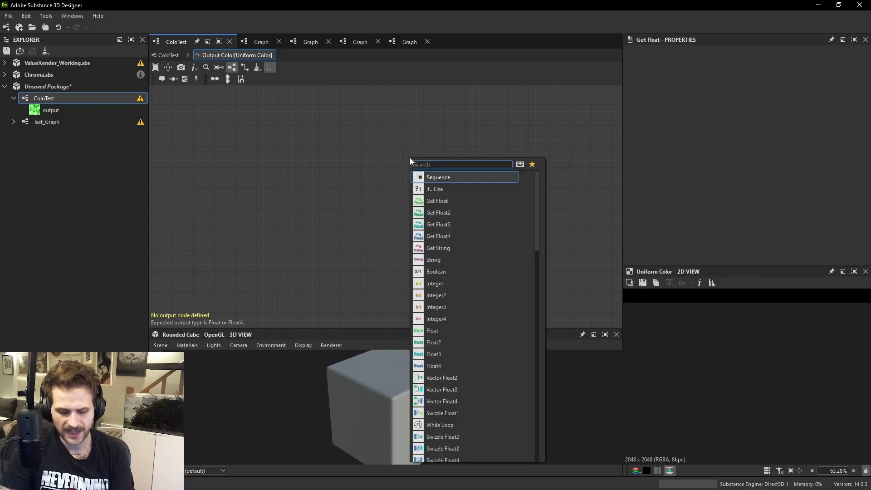
{"action": "type", "text": "float"}
{"action": "key", "text": "Return"}
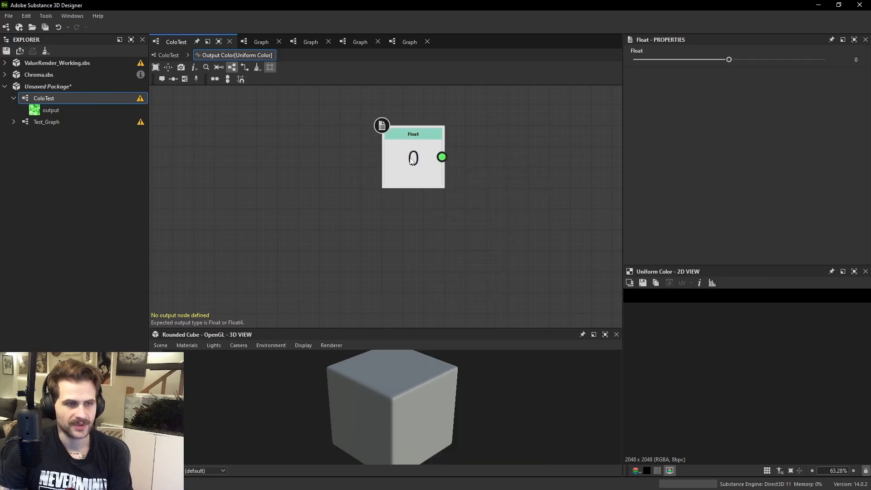
{"action": "right_click", "coordinate": [412, 156]}
{"action": "left_click", "coordinate": [462, 198]}
{"action": "scroll", "coordinate": [738, 348], "scroll_direction": "down", "scroll_amount": 10}
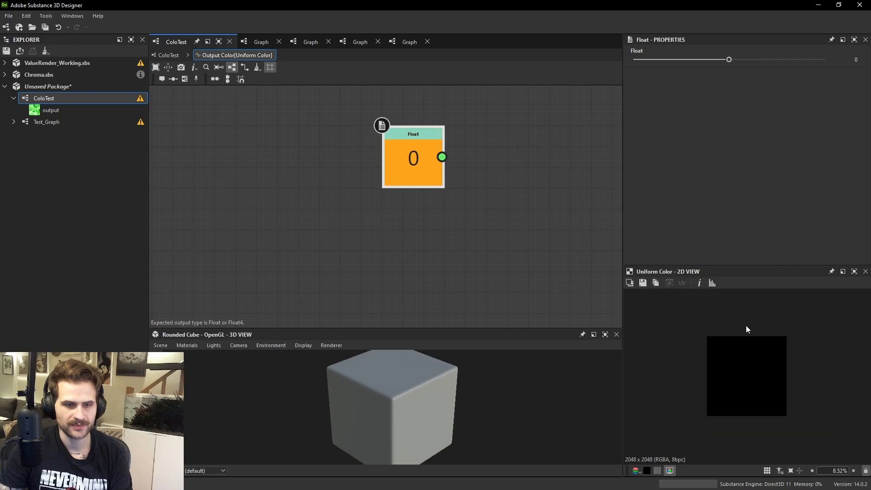
Reopen the Uniform Color's Output Color function from the ColoTest graph and set the output Float to 0.43.
{"action": "left_click", "coordinate": [168, 55]}
{"action": "left_click", "coordinate": [446, 242]}
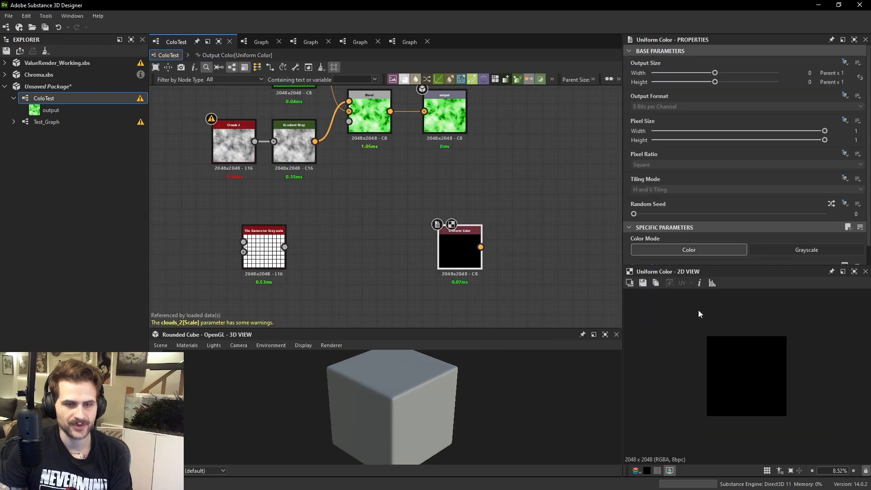
{"action": "scroll", "coordinate": [744, 204], "scroll_direction": "down", "scroll_amount": 1}
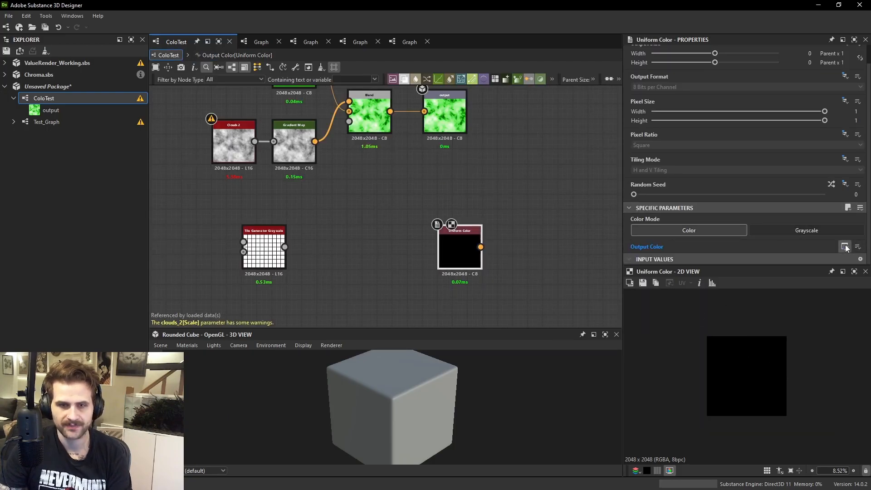
{"action": "left_click", "coordinate": [845, 246]}
{"action": "left_click_drag", "start_coordinate": [728, 60], "coordinate": [772, 69]}
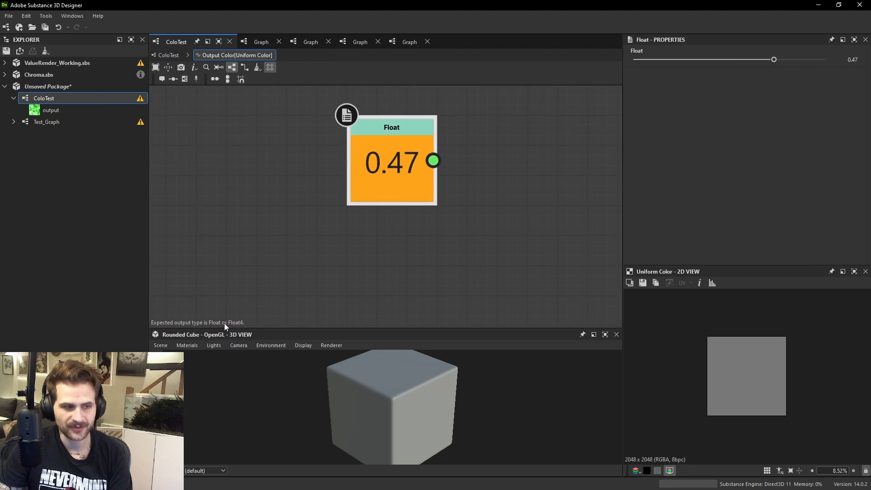
{"action": "left_click_drag", "start_coordinate": [410, 130], "coordinate": [409, 112]}
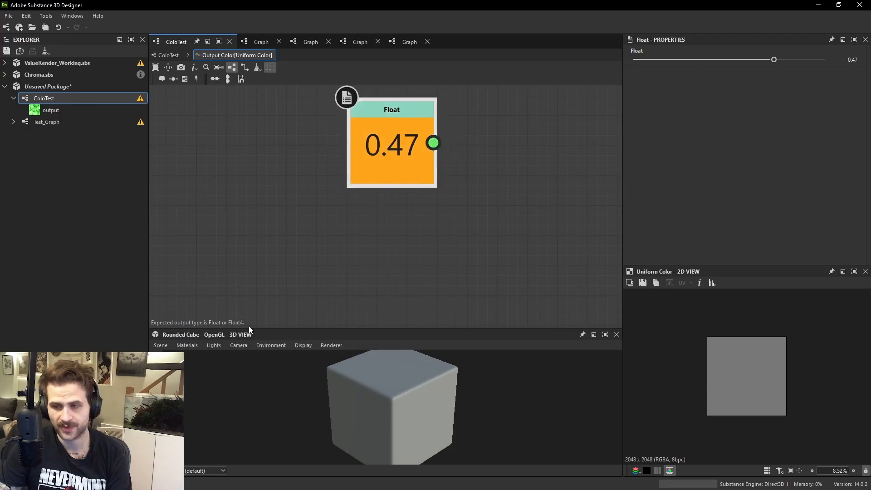
{"action": "left_click_drag", "start_coordinate": [401, 146], "coordinate": [392, 164]}
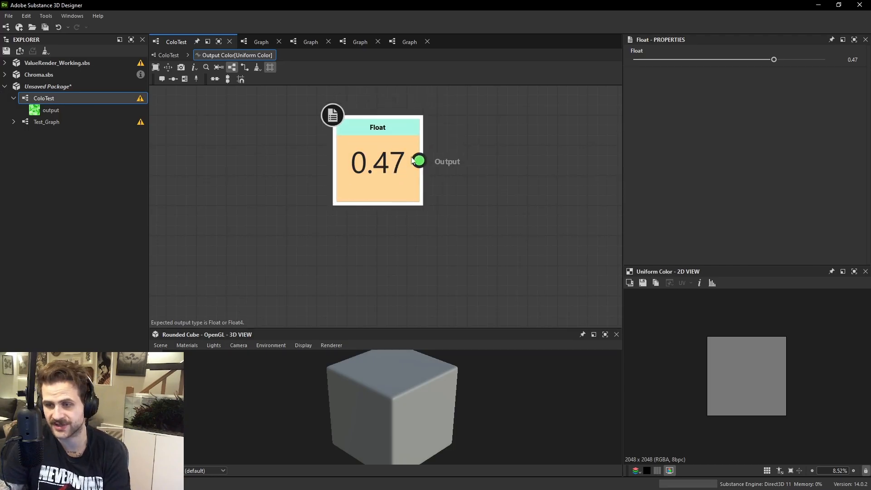
{"action": "left_click_drag", "start_coordinate": [772, 59], "coordinate": [769, 81]}
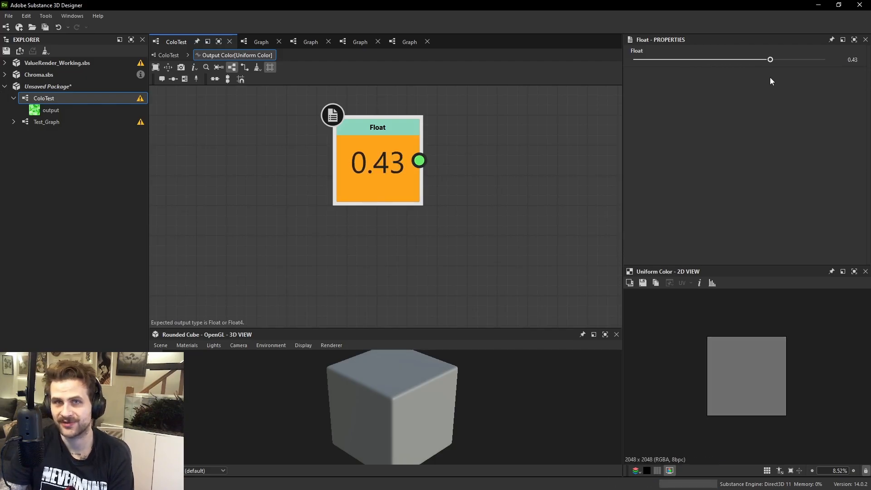
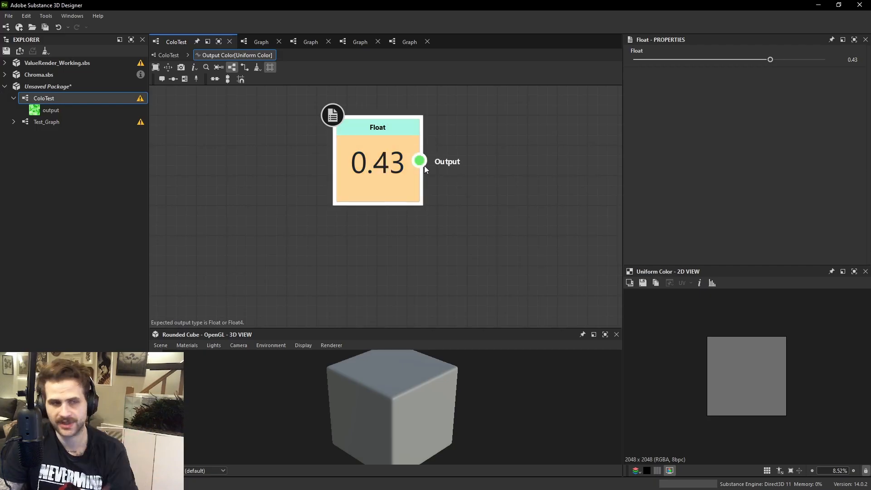
Add two more Float constants to the function and line them up in a column beneath the output Float.
{"action": "scroll", "coordinate": [423, 165], "scroll_direction": "down", "scroll_amount": 1}
{"action": "key", "text": "space"}
{"action": "type", "text": "float"}
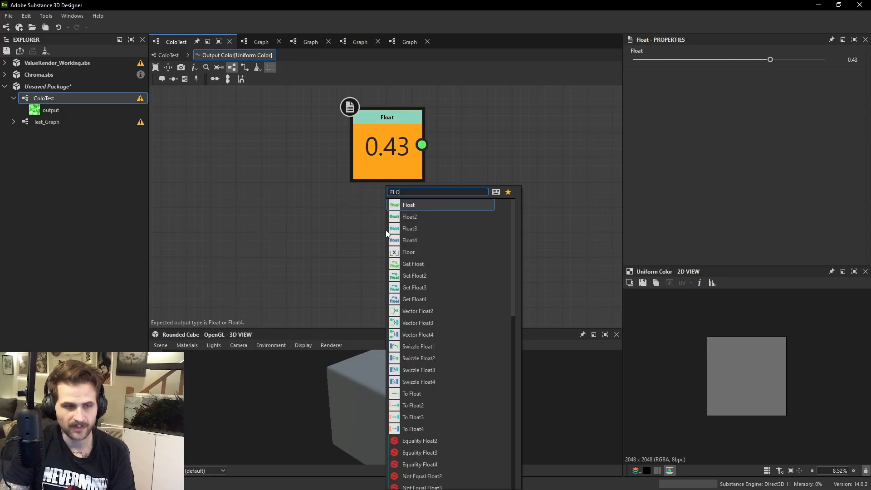
{"action": "key", "text": "Return"}
{"action": "scroll", "coordinate": [393, 248], "scroll_direction": "down", "scroll_amount": 1}
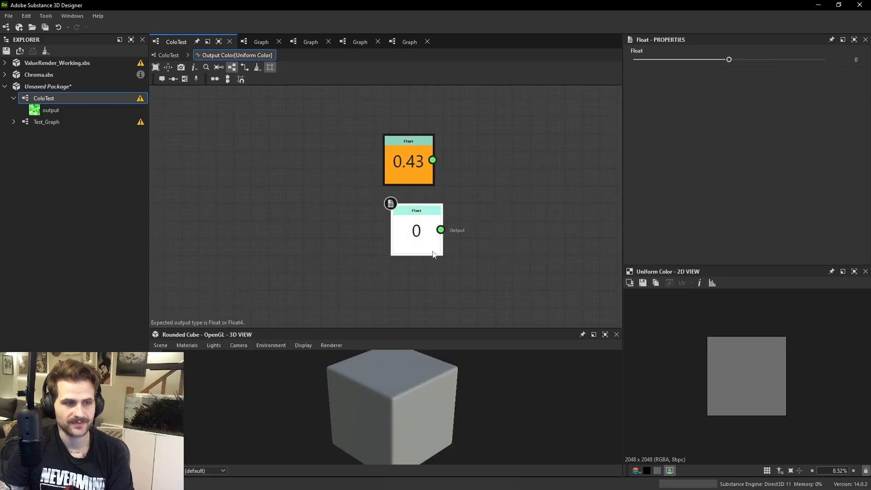
{"action": "key", "text": "space"}
{"action": "type", "text": "FLO"}
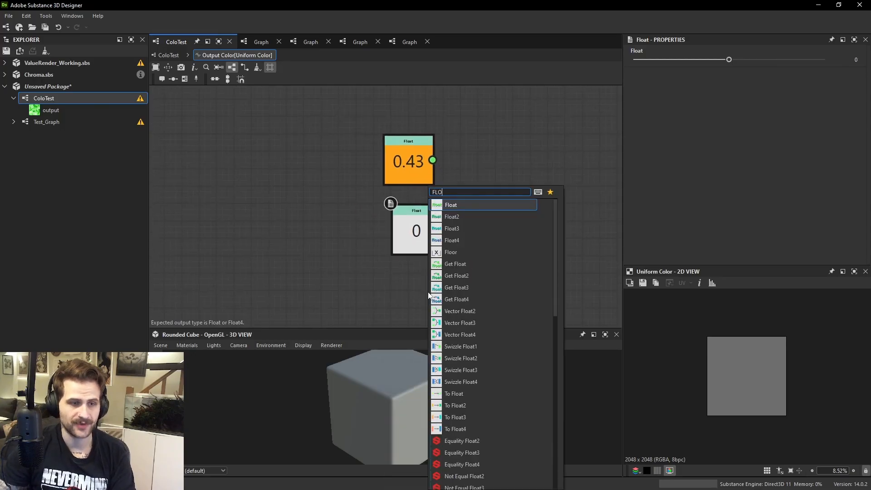
{"action": "key", "text": "Down"}
{"action": "key", "text": "Down"}
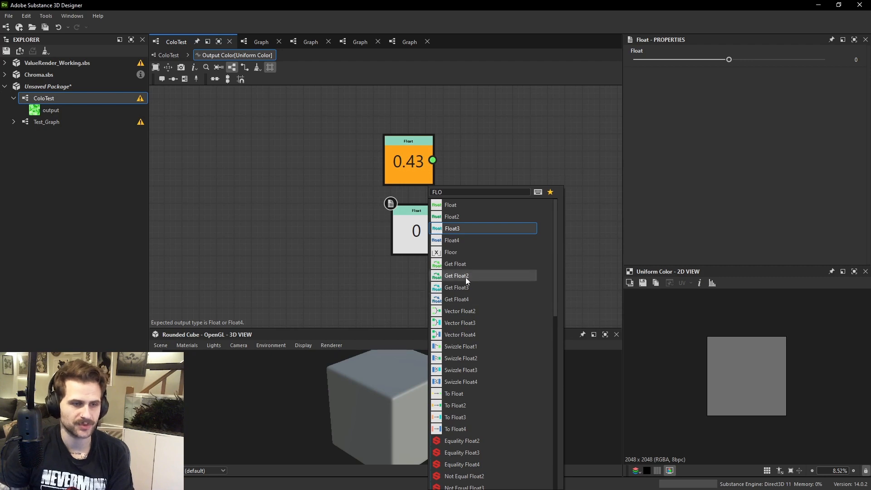
{"action": "left_click", "coordinate": [474, 205]}
{"action": "scroll", "coordinate": [433, 223], "scroll_direction": "down", "scroll_amount": 3}
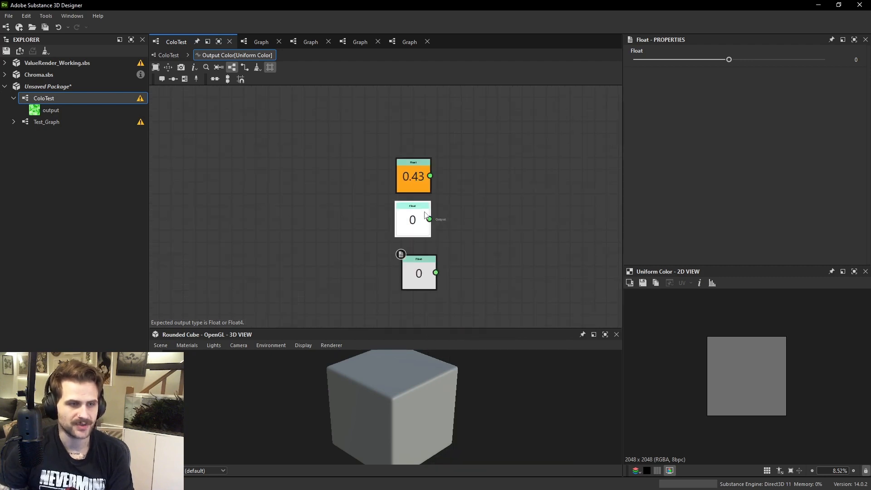
{"action": "scroll", "coordinate": [422, 221], "scroll_direction": "up", "scroll_amount": 3}
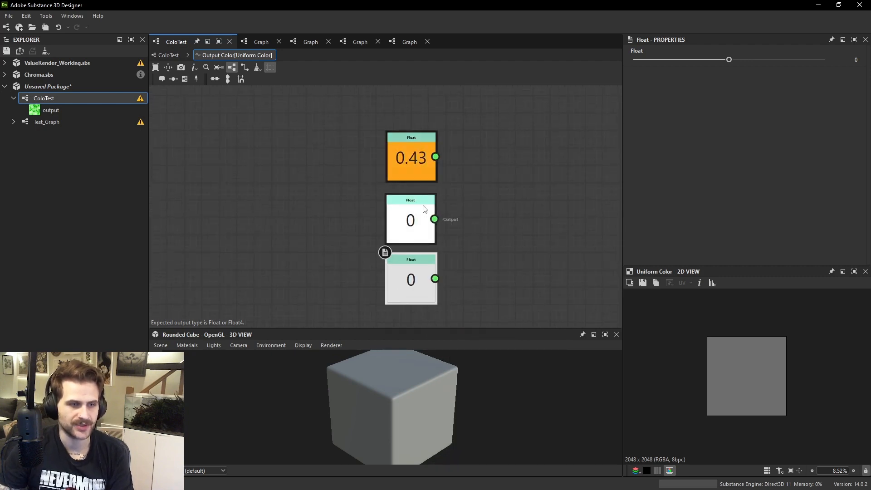
Set the middle Float constant to 0.27 and the lowest one to 0.45.
{"action": "left_click_drag", "start_coordinate": [728, 60], "coordinate": [724, 59]}
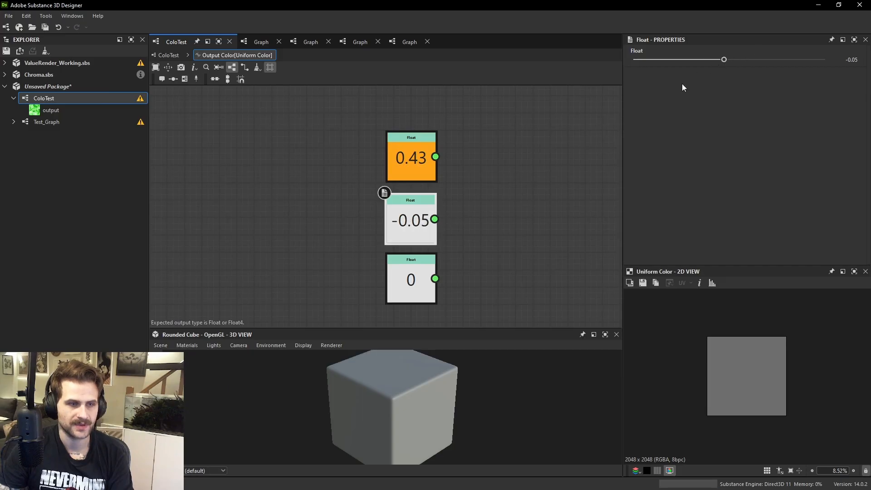
{"action": "left_click", "coordinate": [754, 59]}
{"action": "left_click", "coordinate": [399, 286]}
{"action": "left_click", "coordinate": [748, 59]}
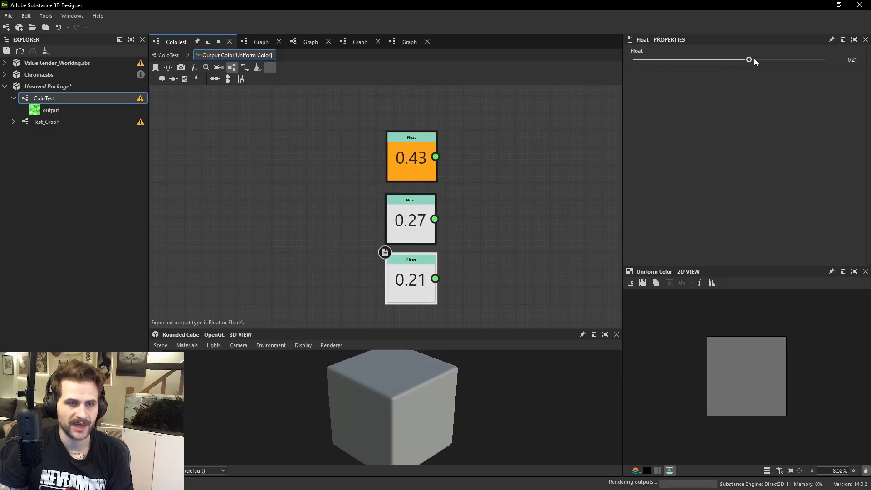
{"action": "left_click", "coordinate": [771, 59]}
Set the output Float constant at the head of the column to 1.
{"action": "left_click", "coordinate": [411, 159]}
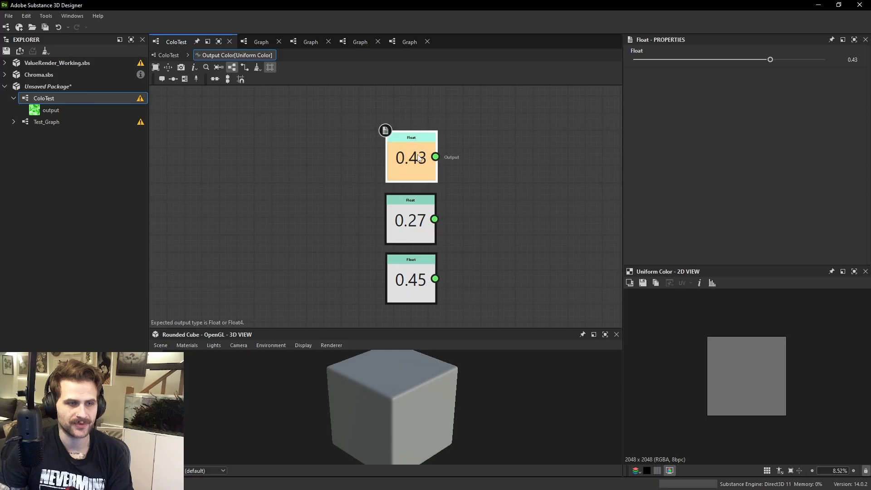
{"action": "right_click", "coordinate": [747, 59]}
{"action": "type", "text": "1"}
{"action": "left_click", "coordinate": [511, 159]}
Set the middle Float constant in the column to 0.
{"action": "left_click", "coordinate": [426, 220]}
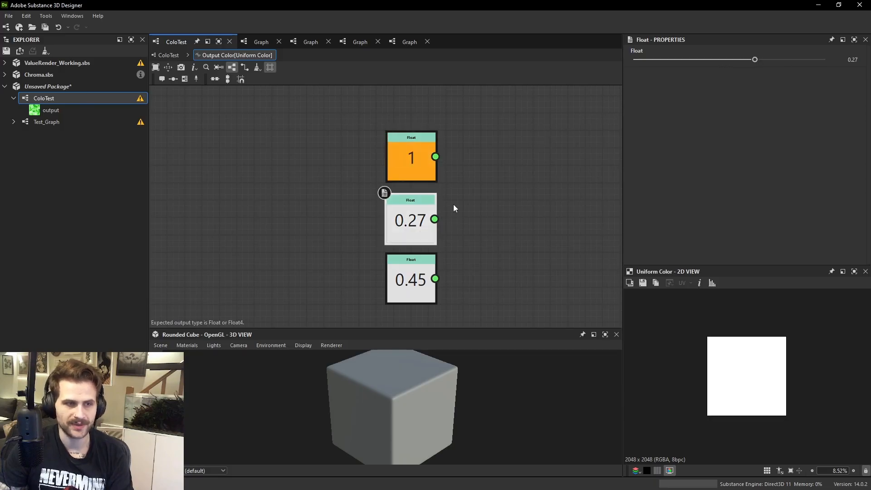
{"action": "right_click", "coordinate": [760, 59]}
{"action": "left_click", "coordinate": [587, 149]}
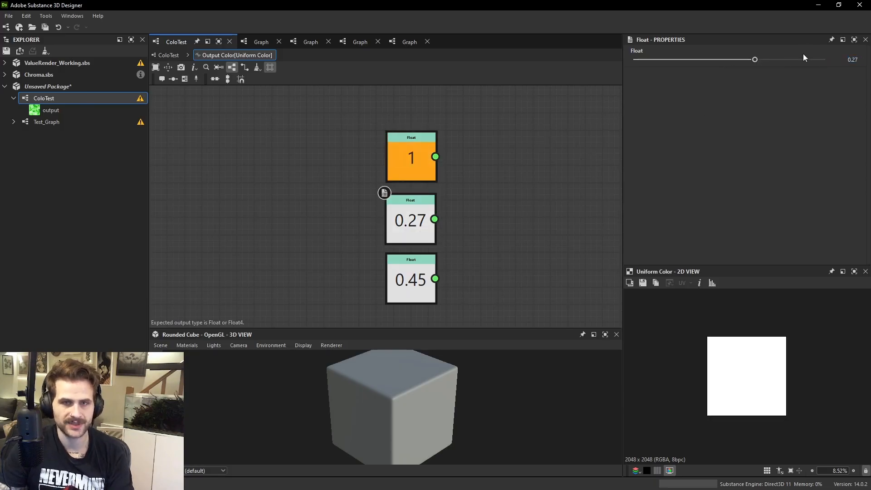
{"action": "left_click", "coordinate": [849, 60]}
{"action": "type", "text": "0"}
{"action": "key", "text": "Return"}
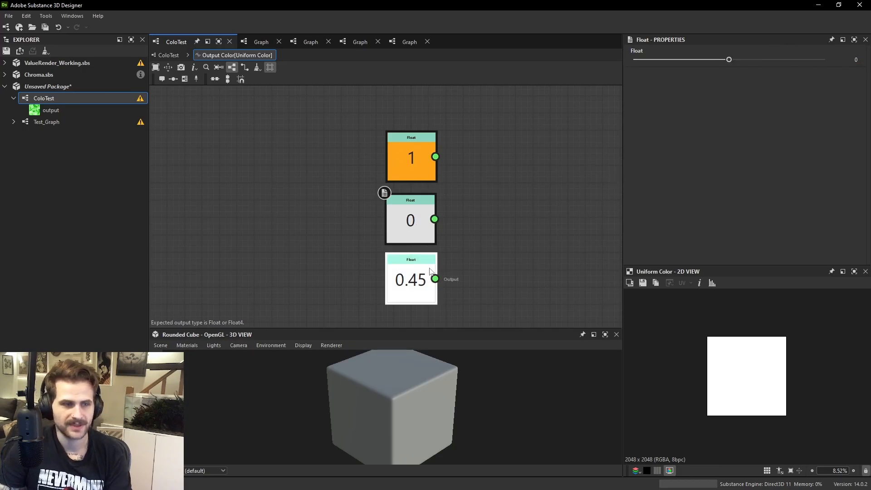
Set the lowest Float constant in the column to 0.
{"action": "left_click", "coordinate": [410, 282]}
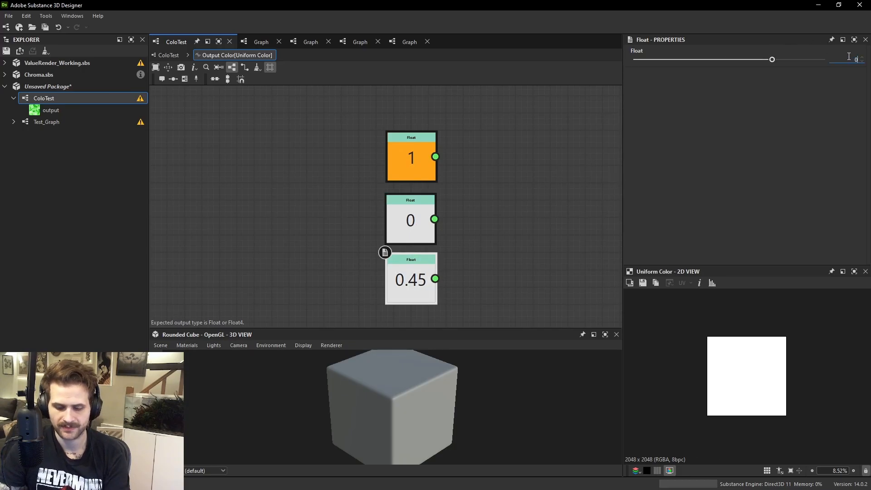
{"action": "key", "text": "Return"}
{"action": "left_click", "coordinate": [497, 191]}
{"action": "middle_click_drag", "start_coordinate": [471, 200], "coordinate": [443, 210]}
{"action": "mouse_move", "coordinate": [381, 220]}
{"action": "left_mouse_down"}
{"action": "mouse_move", "coordinate": [390, 210]}
{"action": "mouse_move", "coordinate": [383, 221]}
{"action": "left_mouse_up"}
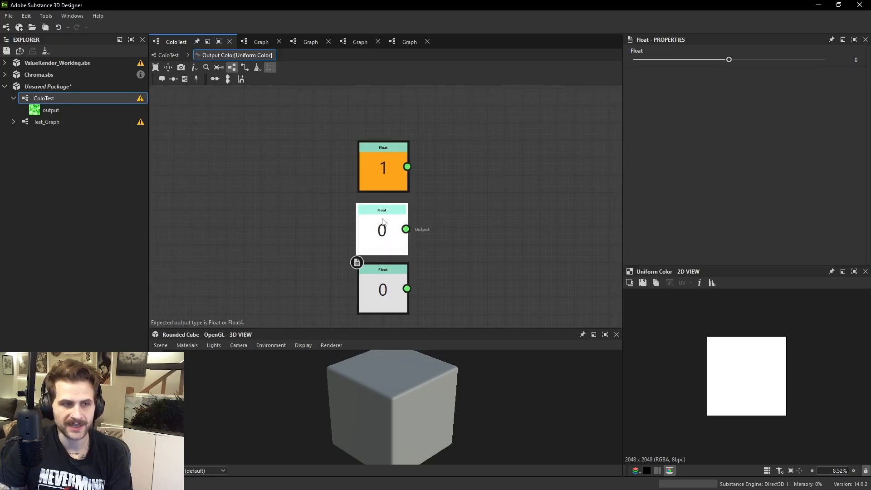
Add a Vector Float2 node beside the column of Float constants.
{"action": "key", "text": "space"}
{"action": "type", "text": "VEC"}
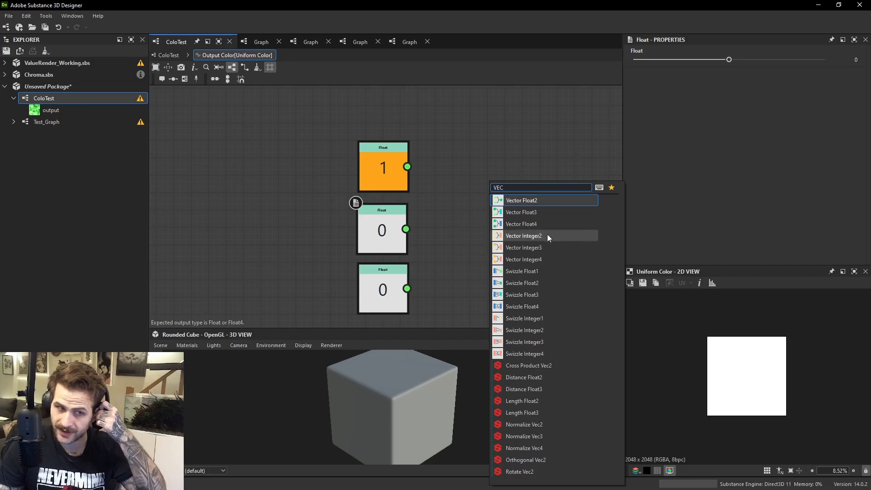
{"action": "left_click", "coordinate": [523, 201]}
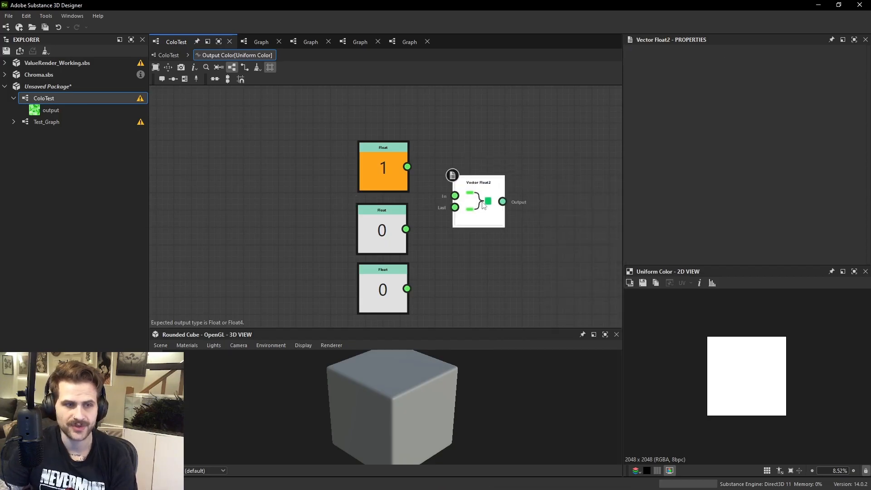
Connect the output Float constant to the Vector Float2's first input and the middle constant to its Last input.
{"action": "scroll", "coordinate": [467, 196], "scroll_direction": "up", "scroll_amount": 3}
{"action": "scroll", "coordinate": [467, 196], "scroll_direction": "up", "scroll_amount": 2}
{"action": "scroll", "coordinate": [385, 164], "scroll_direction": "down", "scroll_amount": 3}
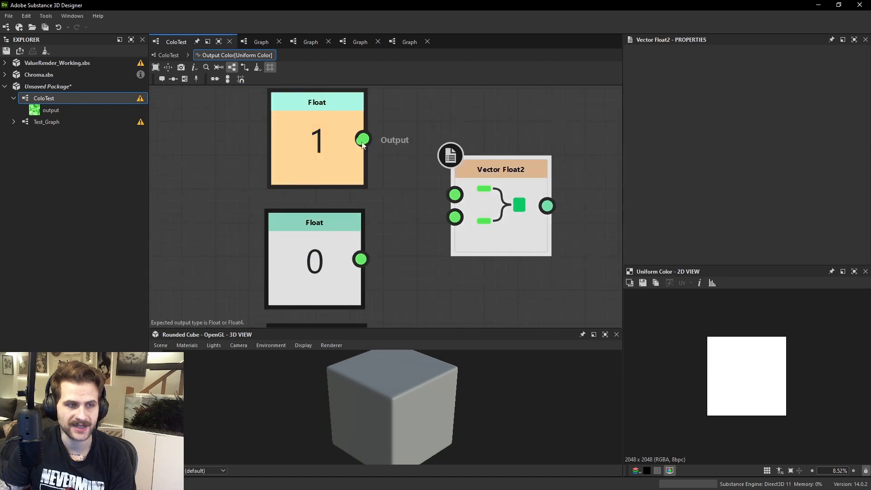
{"action": "left_click_drag", "start_coordinate": [361, 141], "coordinate": [456, 190]}
{"action": "scroll", "coordinate": [467, 191], "scroll_direction": "up", "scroll_amount": 2}
{"action": "scroll", "coordinate": [514, 213], "scroll_direction": "down", "scroll_amount": 1}
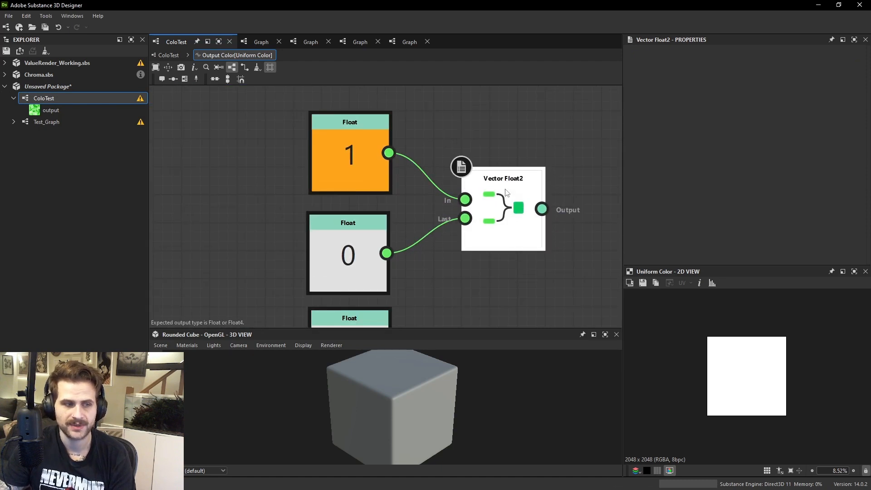
{"action": "scroll", "coordinate": [506, 192], "scroll_direction": "down", "scroll_amount": 2}
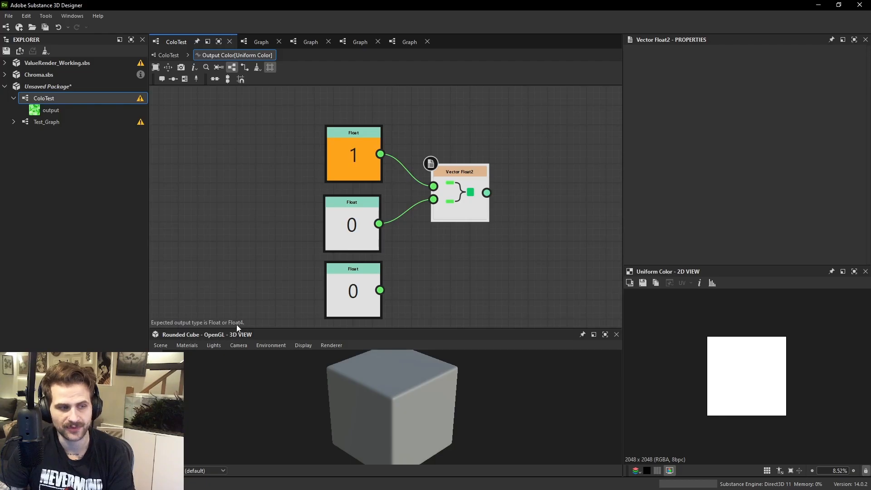
Add a Vector Float4 node and connect the Vector Float2's output to its first input.
{"action": "middle_click_drag", "start_coordinate": [535, 225], "coordinate": [452, 219]}
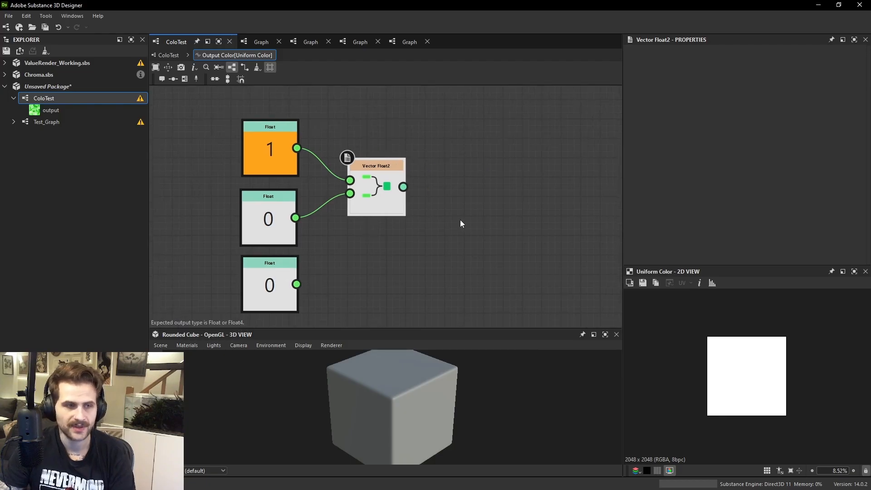
{"action": "left_click", "coordinate": [468, 222]}
{"action": "key", "text": "space"}
{"action": "type", "text": "VEC"}
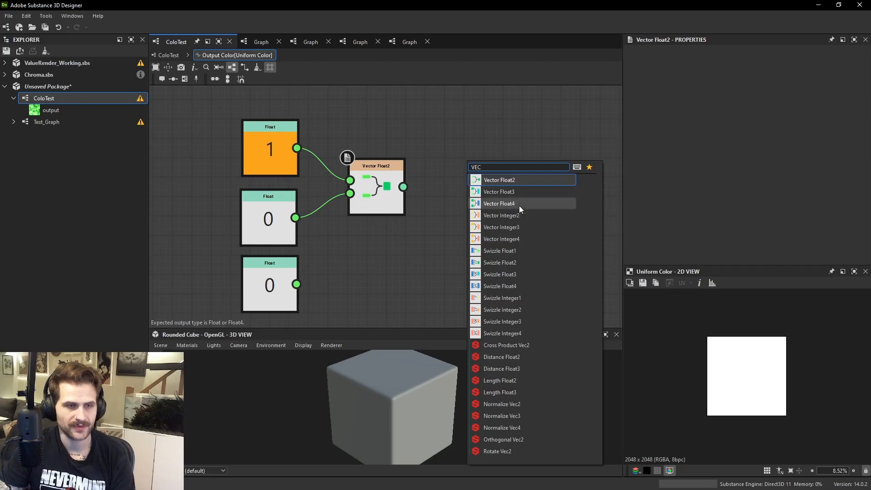
{"action": "left_click", "coordinate": [518, 204]}
{"action": "left_click_drag", "start_coordinate": [390, 200], "coordinate": [455, 222]}
{"action": "left_click_drag", "start_coordinate": [364, 195], "coordinate": [366, 177]}
{"action": "middle_click_drag", "start_coordinate": [369, 209], "coordinate": [384, 181]}
Duplicate the Vector Float2 beneath the original and connect the lowest Float constant to the copy's first input.
{"action": "left_click", "coordinate": [396, 219]}
{"action": "left_click", "coordinate": [383, 174]}
{"action": "key", "text": "ctrl+d"}
{"action": "left_click_drag", "start_coordinate": [376, 184], "coordinate": [377, 271]}
{"action": "left_click_drag", "start_coordinate": [311, 255], "coordinate": [346, 257]}
Duplicate the lowest Float constant below the column and set the copy to 1.
{"action": "middle_click_drag", "start_coordinate": [303, 267], "coordinate": [316, 241]}
{"action": "key", "text": "ctrl+d"}
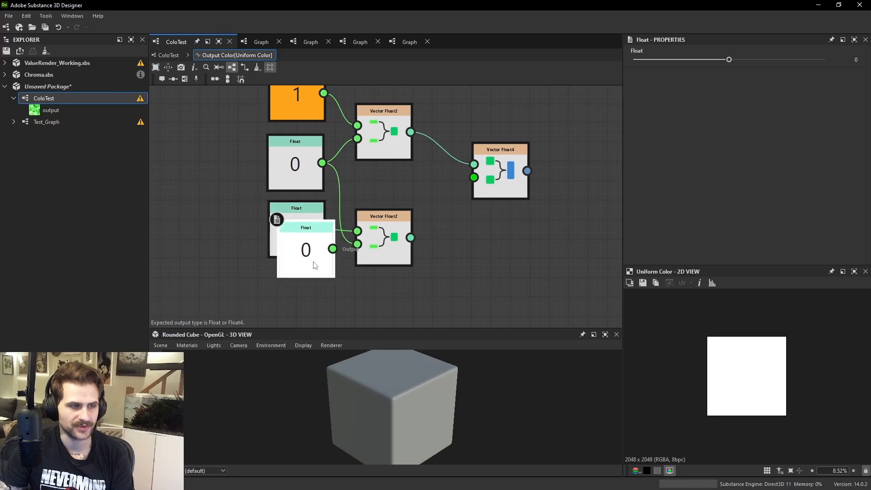
{"action": "left_click_drag", "start_coordinate": [317, 245], "coordinate": [310, 313]}
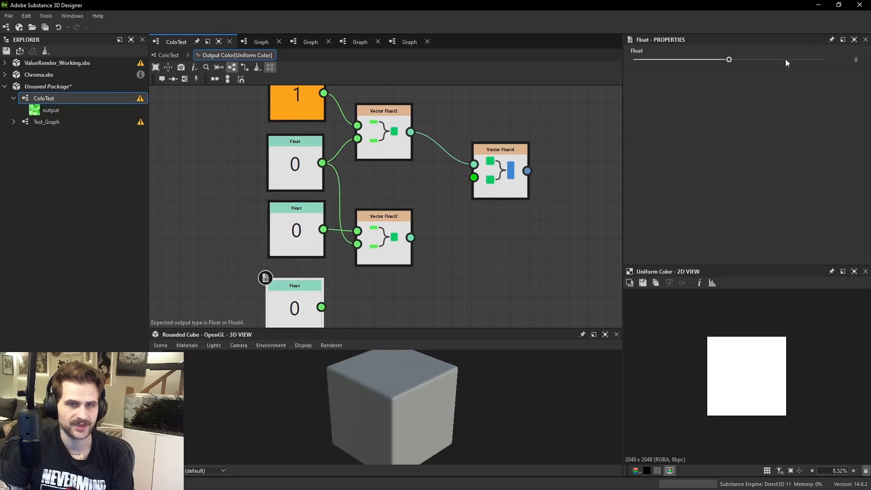
{"action": "left_click_drag", "start_coordinate": [785, 59], "coordinate": [845, 61]}
Connect the new constant to the lower Vector Float2's Last input, and that node to the Vector Float4's second input.
{"action": "left_click_drag", "start_coordinate": [321, 307], "coordinate": [367, 270]}
{"action": "left_click_drag", "start_coordinate": [410, 249], "coordinate": [503, 154]}
{"action": "left_click_drag", "start_coordinate": [387, 233], "coordinate": [406, 232]}
Tidy the graph by spacing the Float constants in pairs and centring the Vector Float2 and Vector Float4 nodes beside their inputs.
{"action": "middle_click_drag", "start_coordinate": [291, 104], "coordinate": [294, 155]}
{"action": "left_click_drag", "start_coordinate": [226, 102], "coordinate": [404, 209]}
{"action": "left_click_drag", "start_coordinate": [397, 200], "coordinate": [397, 161]}
{"action": "left_click_drag", "start_coordinate": [200, 132], "coordinate": [301, 185]}
{"action": "mouse_move", "coordinate": [403, 166]}
{"action": "left_mouse_down"}
{"action": "mouse_move", "coordinate": [403, 148]}
{"action": "mouse_move", "coordinate": [403, 167]}
{"action": "left_mouse_up"}
{"action": "middle_click_drag", "start_coordinate": [360, 243], "coordinate": [386, 120]}
{"action": "left_click_drag", "start_coordinate": [217, 136], "coordinate": [332, 238]}
{"action": "left_click_drag", "start_coordinate": [329, 238], "coordinate": [320, 217]}
{"action": "middle_click_drag", "start_coordinate": [434, 154], "coordinate": [391, 248]}
{"action": "scroll", "coordinate": [377, 133], "scroll_direction": "down", "scroll_amount": 1}
{"action": "left_click_drag", "start_coordinate": [377, 131], "coordinate": [394, 147]}
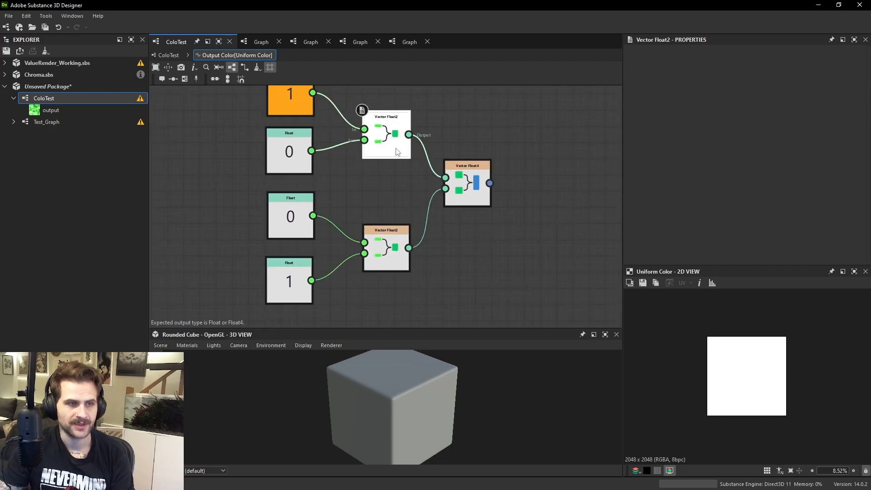
{"action": "left_click_drag", "start_coordinate": [377, 96], "coordinate": [389, 239]}
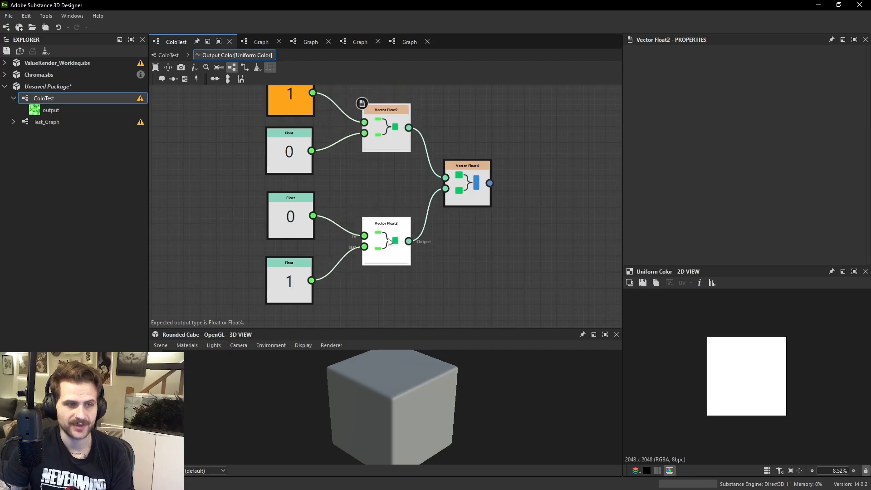
{"action": "left_click_drag", "start_coordinate": [471, 185], "coordinate": [472, 179]}
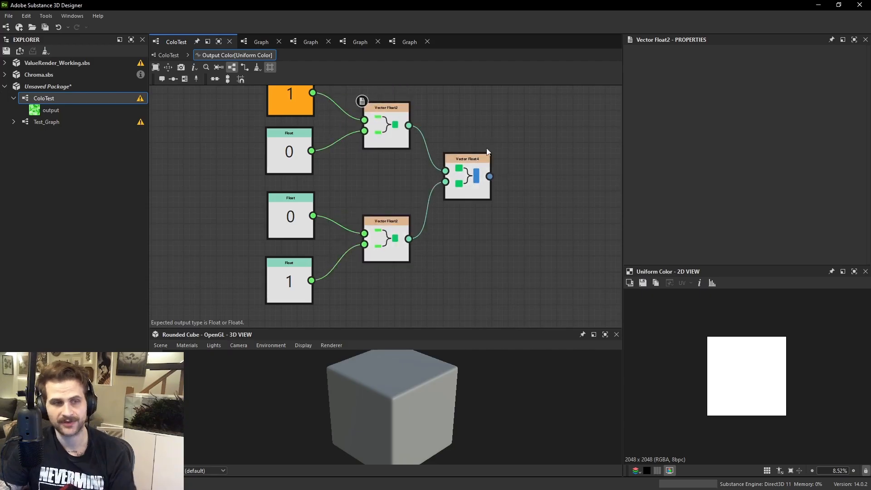
Make the Vector Float4 the function's output node.
{"action": "left_click", "coordinate": [471, 179]}
{"action": "right_click", "coordinate": [475, 180]}
{"action": "left_click", "coordinate": [522, 221]}
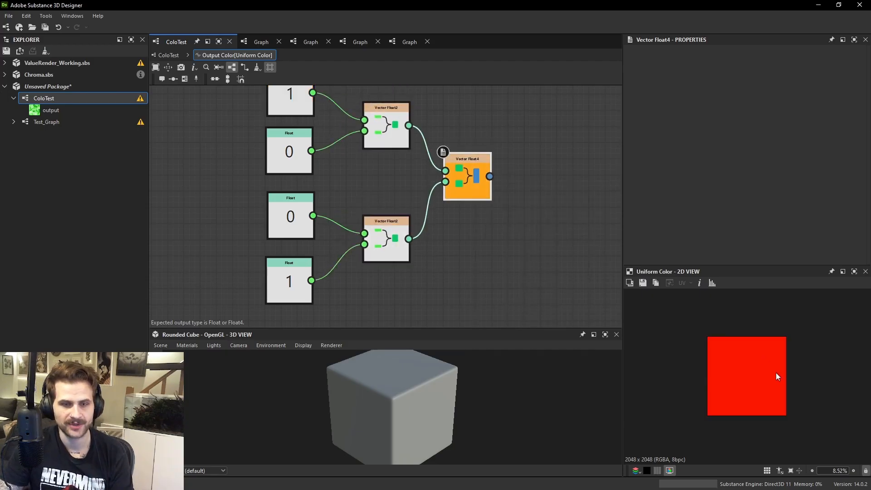
Set the second Float constant to 0.42 and the third one to 0.1.
{"action": "left_click", "coordinate": [326, 141]}
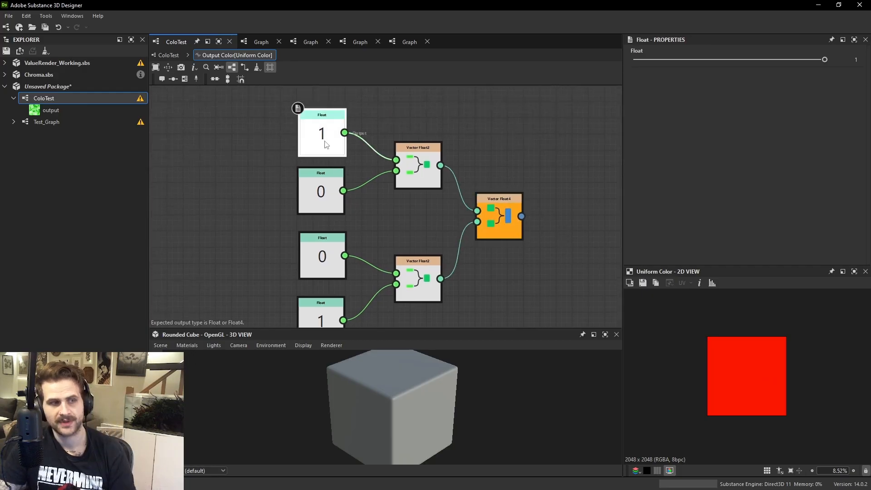
{"action": "left_click", "coordinate": [332, 199]}
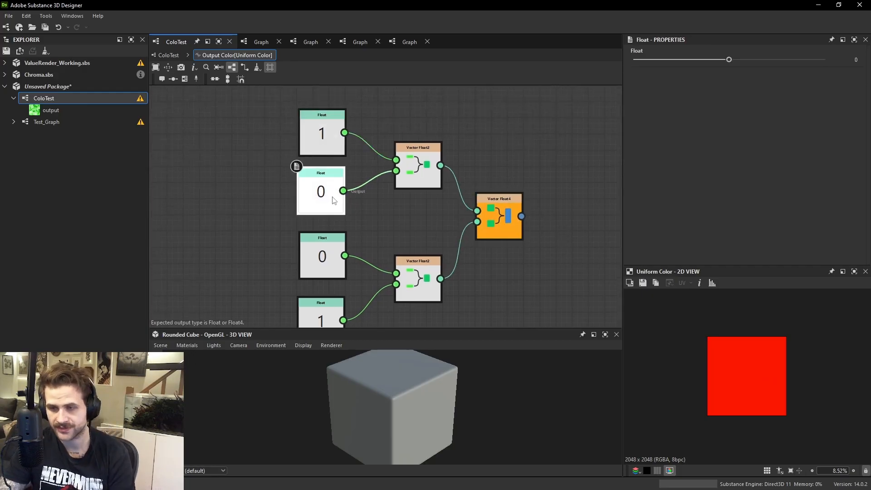
{"action": "left_click", "coordinate": [326, 263]}
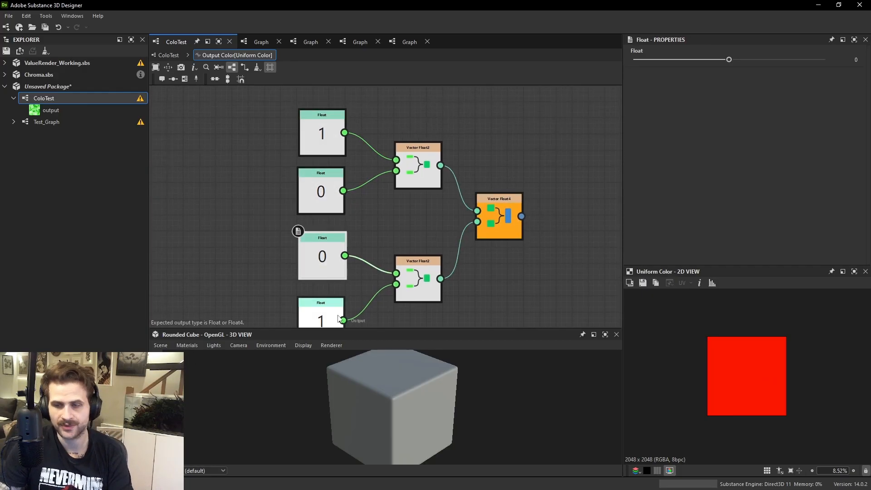
{"action": "left_click", "coordinate": [321, 195]}
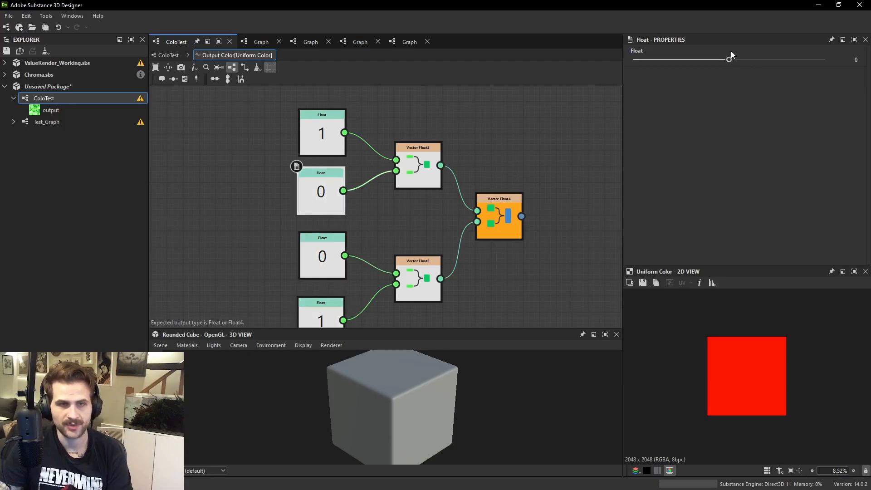
{"action": "left_click_drag", "start_coordinate": [729, 60], "coordinate": [768, 69]}
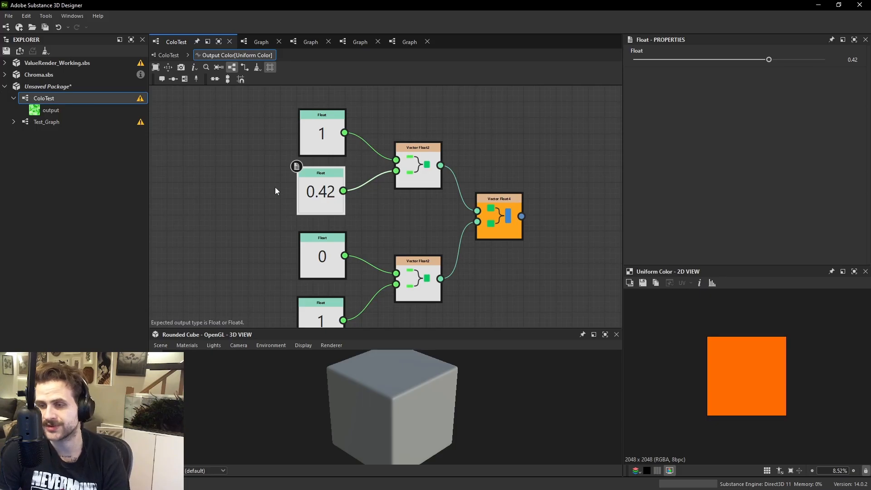
{"action": "left_click", "coordinate": [313, 273]}
{"action": "mouse_move", "coordinate": [729, 59]}
{"action": "left_mouse_down"}
{"action": "mouse_move", "coordinate": [754, 59]}
{"action": "mouse_move", "coordinate": [686, 64]}
{"action": "mouse_move", "coordinate": [781, 70]}
{"action": "mouse_move", "coordinate": [703, 67]}
{"action": "mouse_move", "coordinate": [738, 63]}
{"action": "left_mouse_up"}
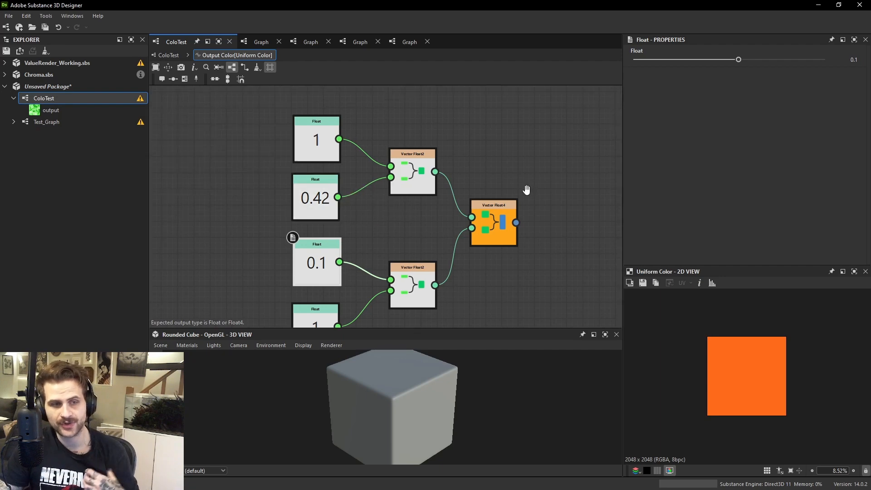
{"action": "key", "text": "space"}
{"action": "type", "text": "VE"}
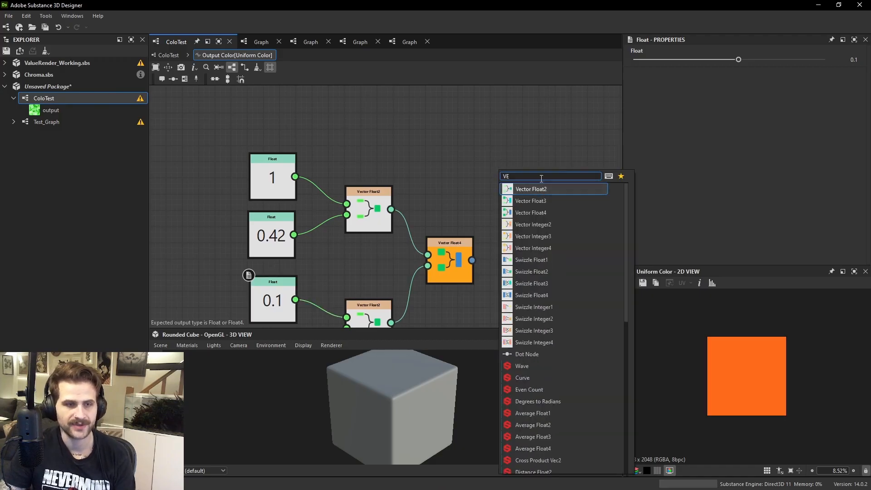
{"action": "left_click", "coordinate": [497, 143]}
Add a Float3 constant to the empty area above the Vector Float4.
{"action": "key", "text": "space"}
{"action": "type", "text": "FLO"}
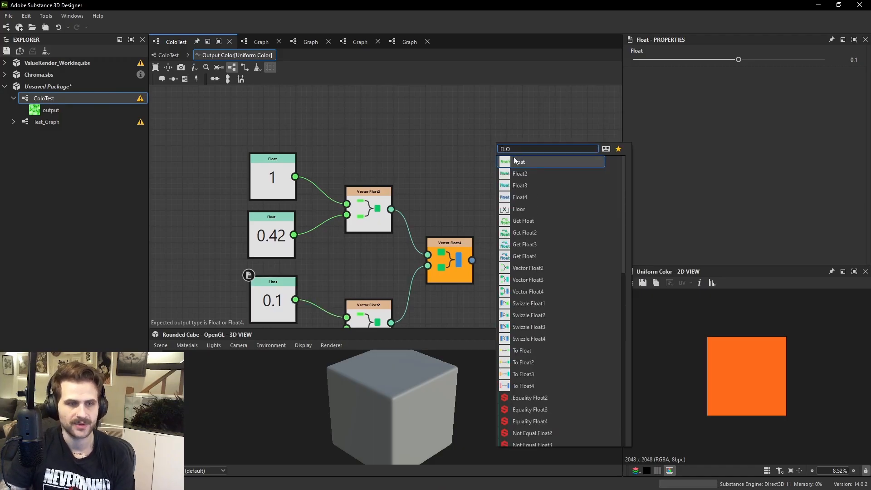
{"action": "left_click", "coordinate": [535, 186]}
{"action": "middle_click_drag", "start_coordinate": [520, 170], "coordinate": [459, 220]}
{"action": "left_click_drag", "start_coordinate": [438, 191], "coordinate": [438, 208]}
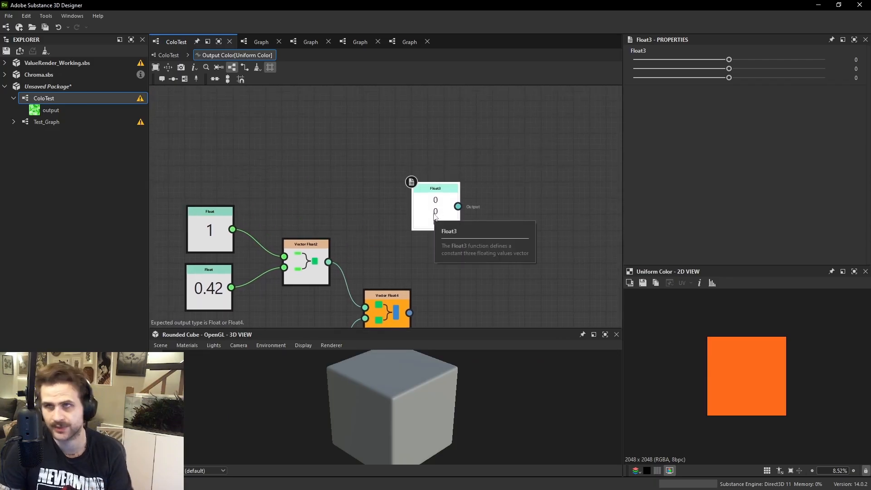
Add a Swizzle Float1 node and connect the Float3 constant to its Vector input.
{"action": "scroll", "coordinate": [455, 212], "scroll_direction": "up", "scroll_amount": 1}
{"action": "middle_click_drag", "start_coordinate": [511, 213], "coordinate": [442, 229]}
{"action": "key", "text": "space"}
{"action": "type", "text": "VECT"}
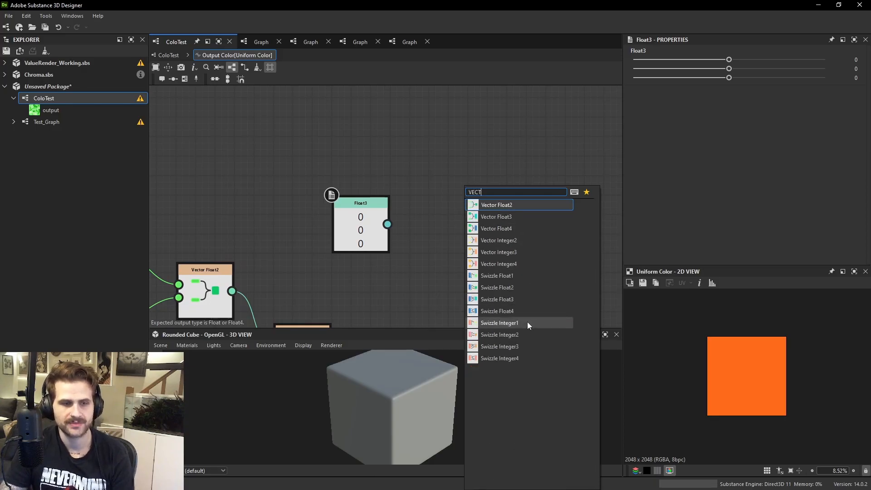
{"action": "left_click", "coordinate": [521, 274]}
{"action": "left_click_drag", "start_coordinate": [388, 226], "coordinate": [431, 224]}
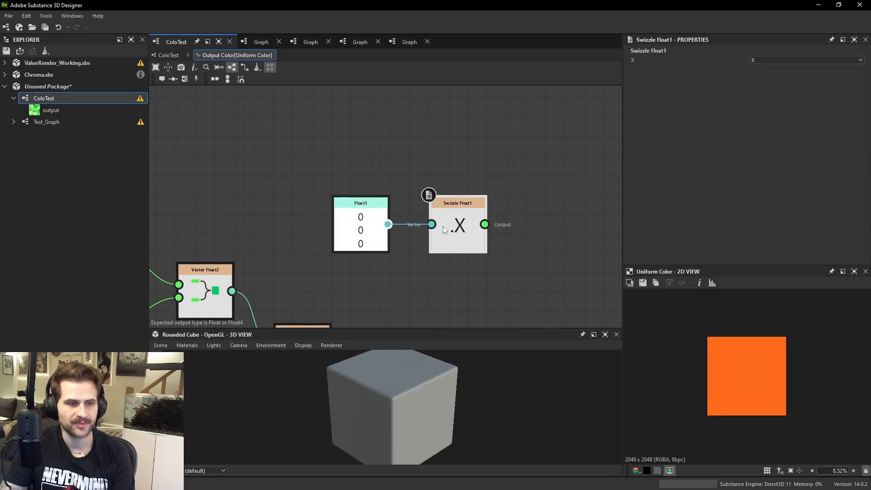
{"action": "mouse_move", "coordinate": [372, 222]}
{"action": "left_mouse_down"}
{"action": "mouse_move", "coordinate": [370, 181]}
{"action": "mouse_move", "coordinate": [365, 214]}
{"action": "left_mouse_up"}
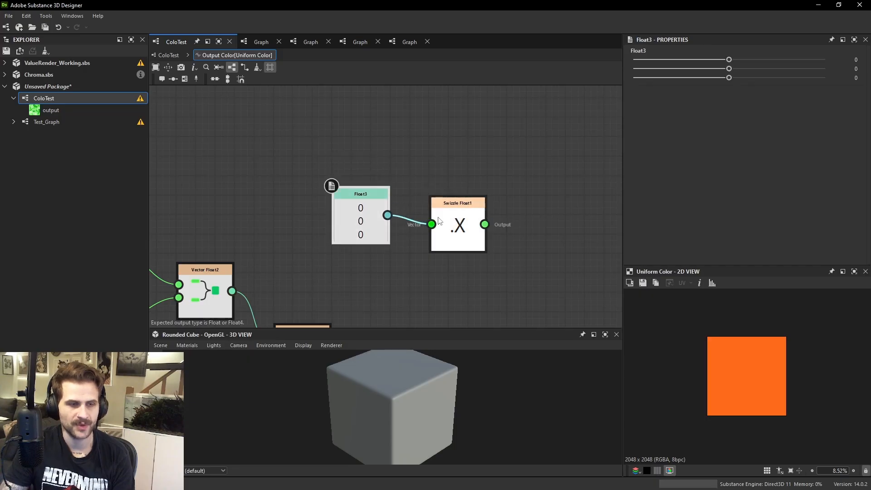
Switch the Swizzle Float1's component to Y and then to Z.
{"action": "left_click", "coordinate": [458, 234]}
{"action": "left_click", "coordinate": [771, 60]}
{"action": "left_click", "coordinate": [766, 72]}
{"action": "left_click", "coordinate": [771, 61]}
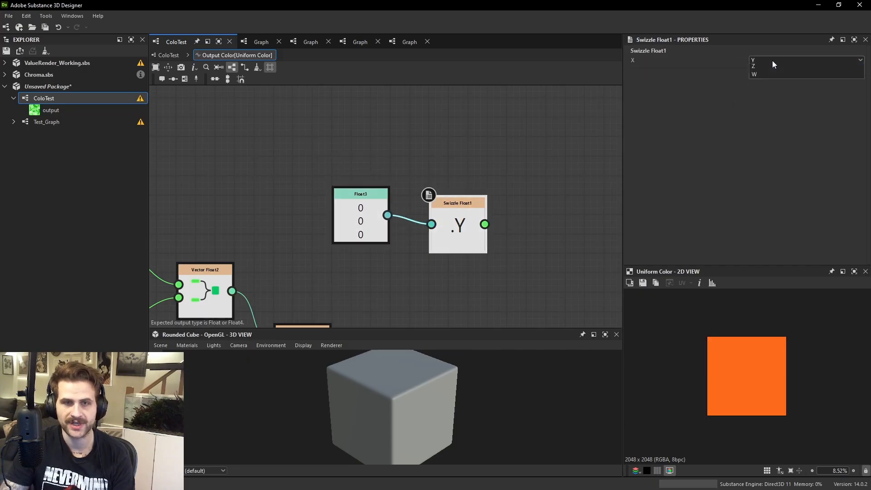
{"action": "left_click", "coordinate": [768, 81]}
{"action": "scroll", "coordinate": [474, 150], "scroll_direction": "down", "scroll_amount": 1}
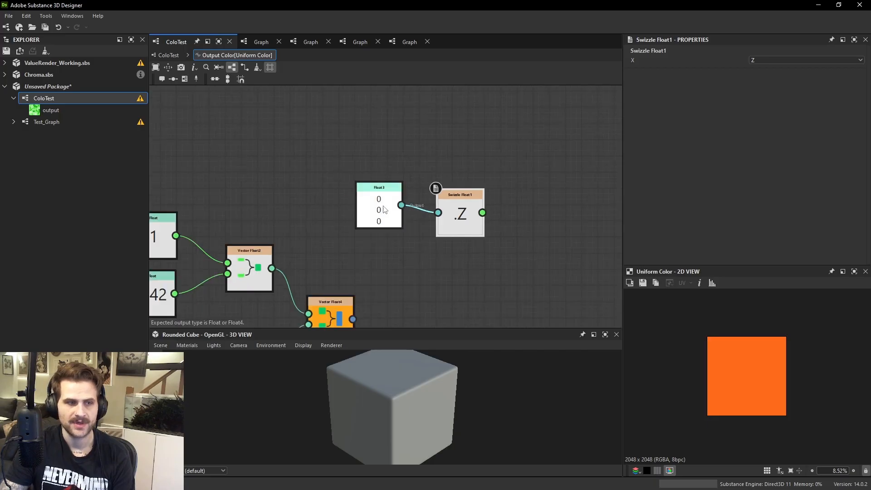
Move the Swizzle Float1 aside and delete the Float3 constant.
{"action": "left_click_drag", "start_coordinate": [385, 208], "coordinate": [400, 214]}
{"action": "middle_click_drag", "start_coordinate": [419, 265], "coordinate": [443, 197]}
{"action": "mouse_move", "coordinate": [358, 252]}
{"action": "left_mouse_down"}
{"action": "mouse_move", "coordinate": [357, 244]}
{"action": "mouse_move", "coordinate": [357, 260]}
{"action": "left_mouse_up"}
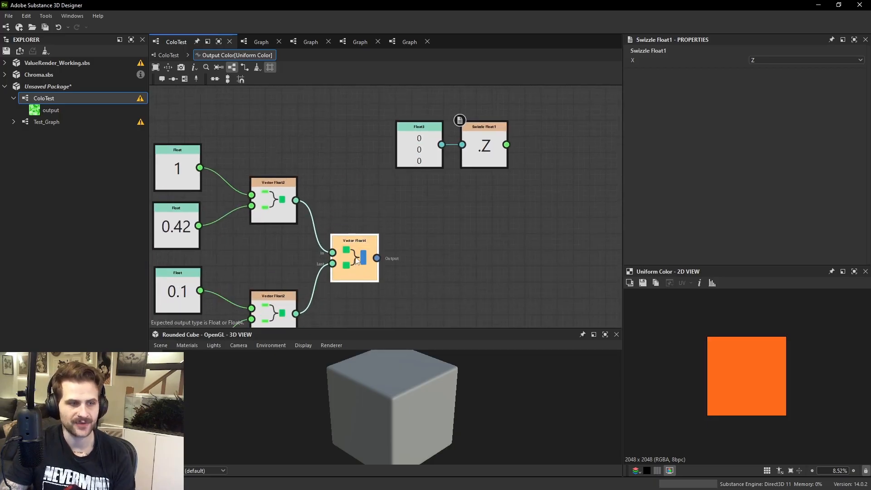
{"action": "left_click_drag", "start_coordinate": [476, 148], "coordinate": [492, 181]}
{"action": "left_click_drag", "start_coordinate": [429, 103], "coordinate": [426, 154]}
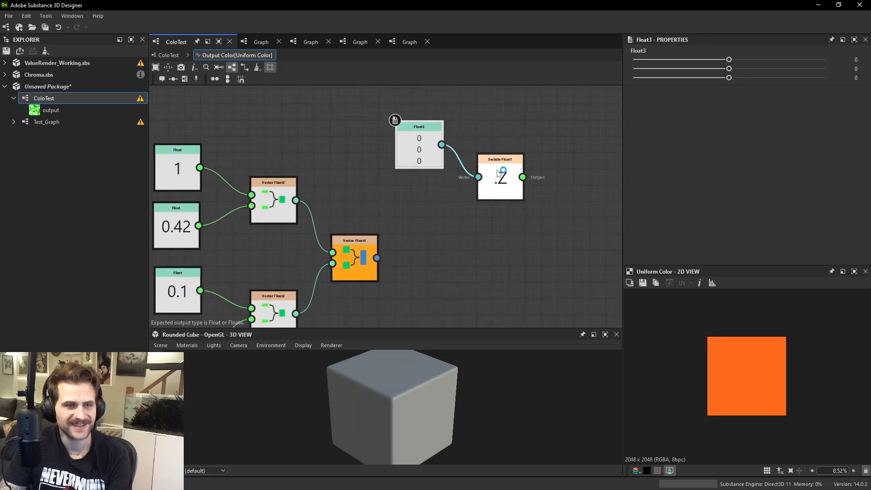
{"action": "key", "text": "Delete"}
Place the Swizzle Float1 beside the Vector Float4, connect the two nodes and set the swizzle component to X.
{"action": "left_click_drag", "start_coordinate": [500, 181], "coordinate": [484, 279]}
{"action": "left_click_drag", "start_coordinate": [376, 258], "coordinate": [462, 273]}
{"action": "left_click_drag", "start_coordinate": [474, 278], "coordinate": [458, 262]}
{"action": "left_click", "coordinate": [834, 61]}
{"action": "left_click", "coordinate": [761, 69]}
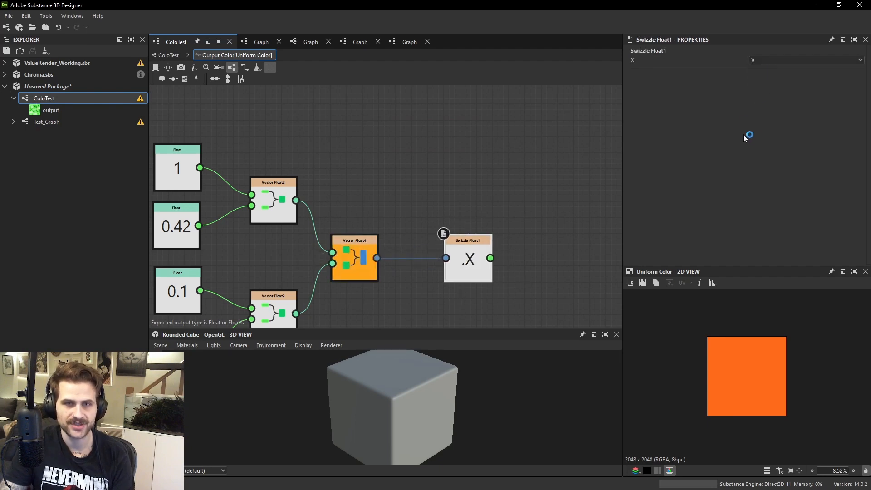
Align the first Float above the others and set the Swizzle Float1 as the function's output node.
{"action": "scroll", "coordinate": [442, 204], "scroll_direction": "down", "scroll_amount": 1}
{"action": "middle_click_drag", "start_coordinate": [442, 203], "coordinate": [461, 178]}
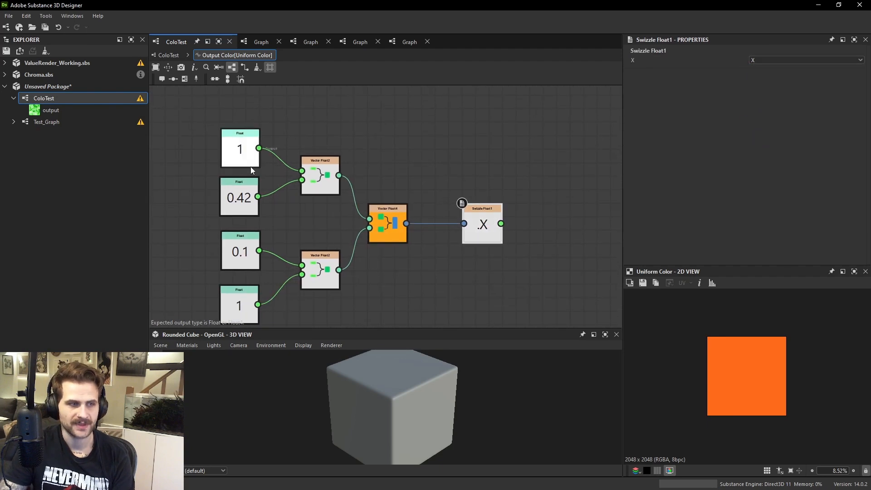
{"action": "mouse_move", "coordinate": [243, 158]}
{"action": "left_mouse_down"}
{"action": "mouse_move", "coordinate": [247, 138]}
{"action": "mouse_move", "coordinate": [241, 155]}
{"action": "left_mouse_up"}
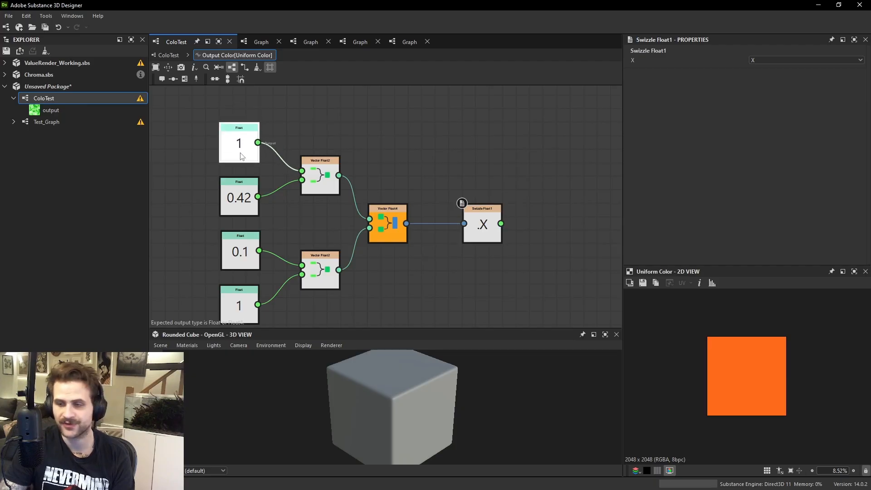
{"action": "right_click", "coordinate": [476, 213]}
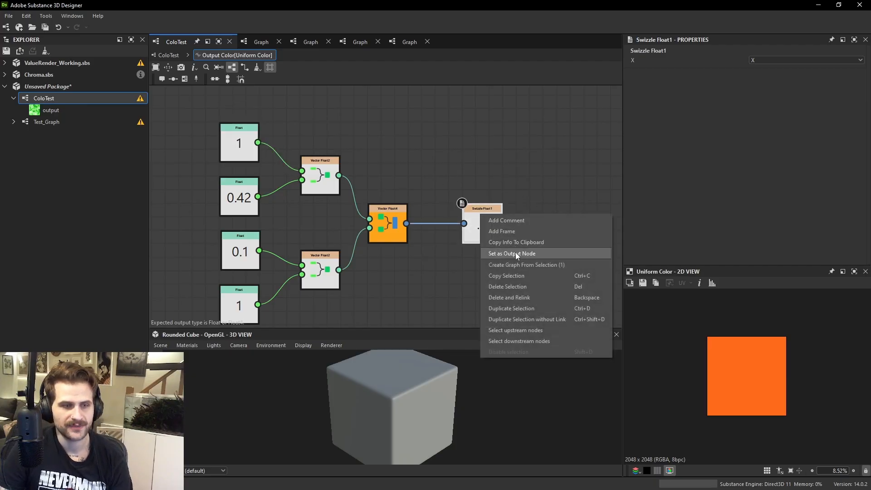
{"action": "left_click", "coordinate": [516, 252]}
Show the first Float's properties and return to the parent ColoTest graph to view the Uniform Color node.
{"action": "left_click", "coordinate": [241, 147]}
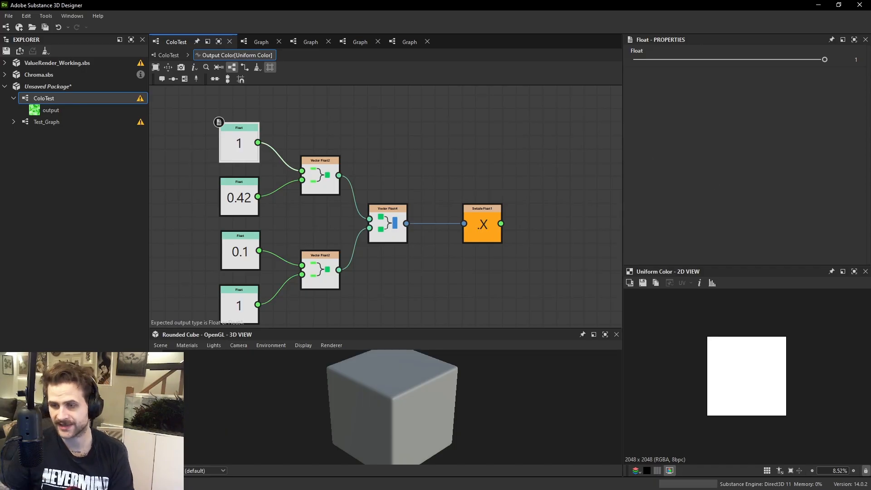
{"action": "left_click", "coordinate": [172, 55]}
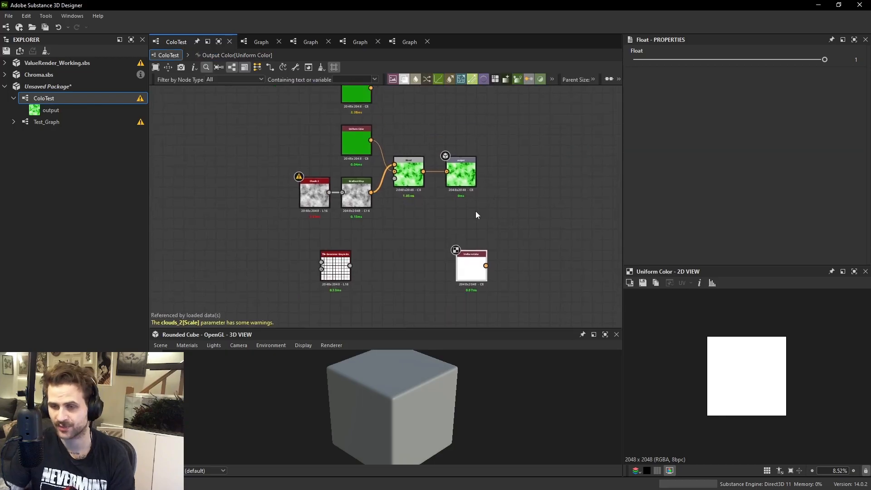
{"action": "middle_click_drag", "start_coordinate": [476, 215], "coordinate": [496, 240]}
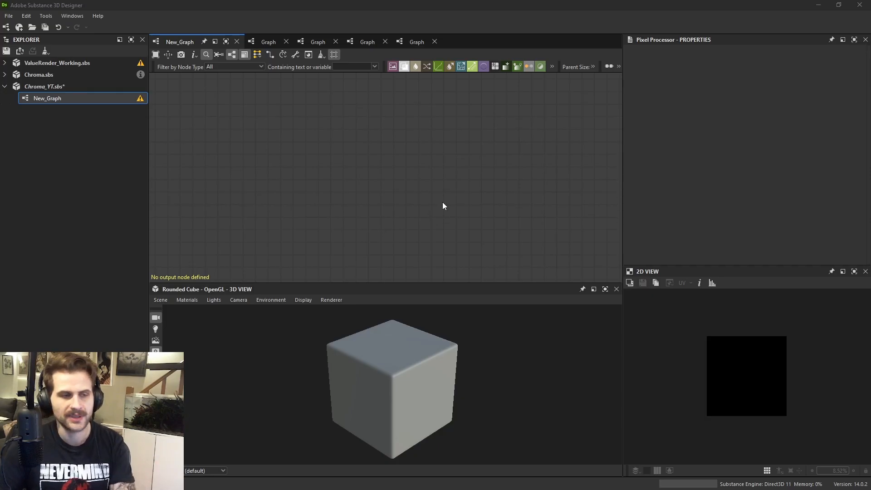
Add a Pixel Processor node to New_Graph and open its Per Pixel Function for editing.
{"action": "key", "text": "space"}
{"action": "type", "text": "pixl"}
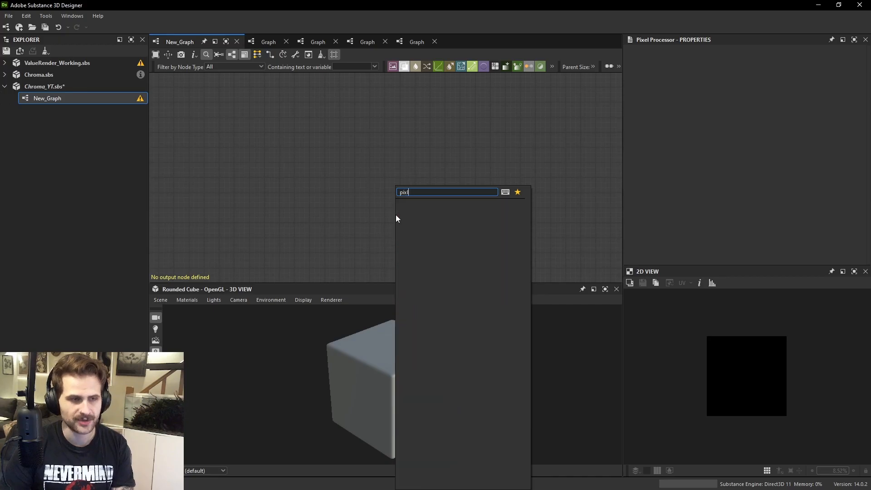
{"action": "key", "text": "Return"}
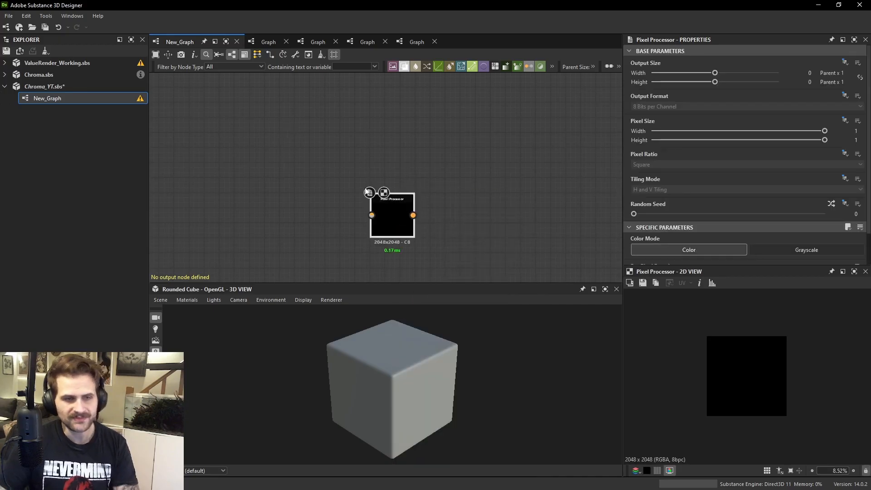
{"action": "scroll", "coordinate": [724, 192], "scroll_direction": "down", "scroll_amount": 2}
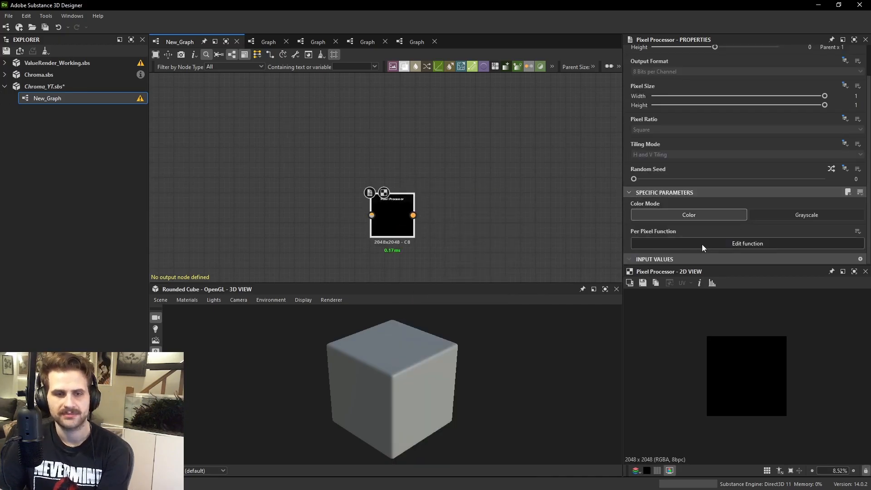
{"action": "left_click_drag", "start_coordinate": [393, 222], "coordinate": [409, 221]}
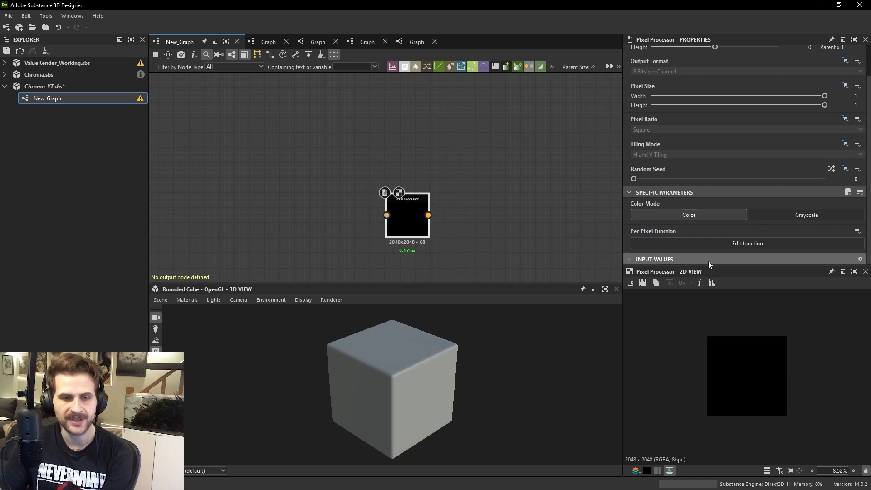
{"action": "left_click", "coordinate": [707, 247]}
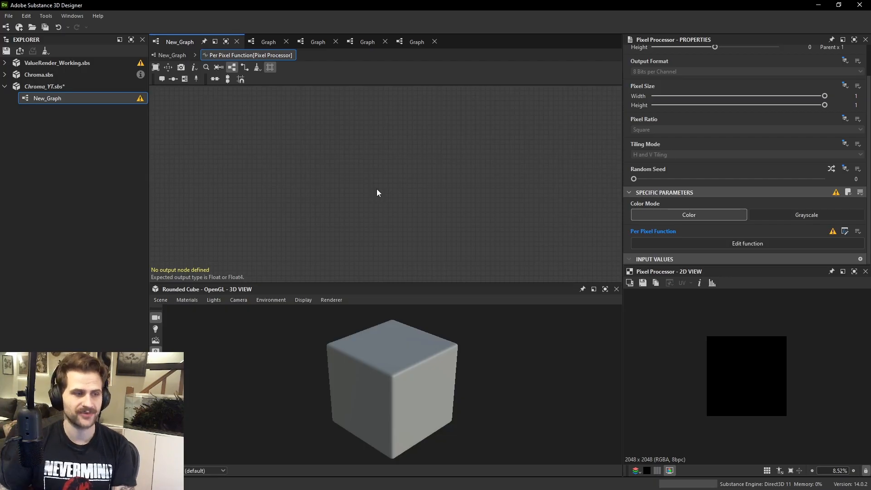
{"action": "key", "text": "space"}
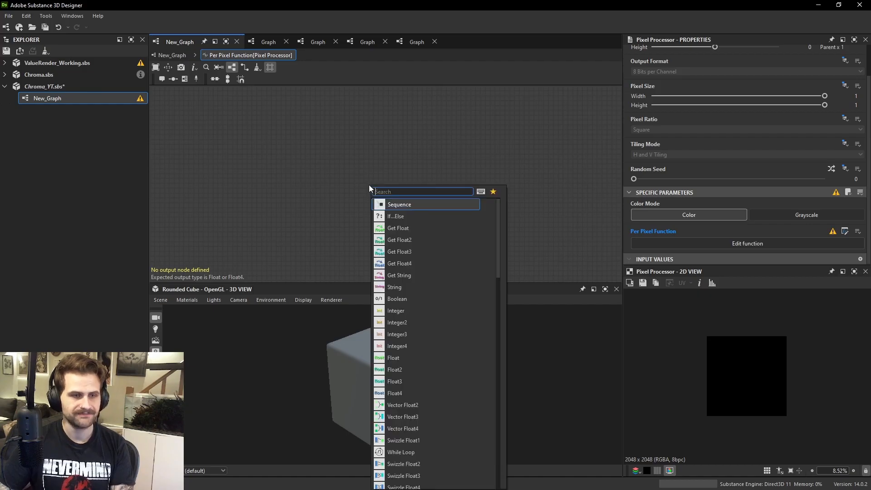
{"action": "type", "text": "vec"}
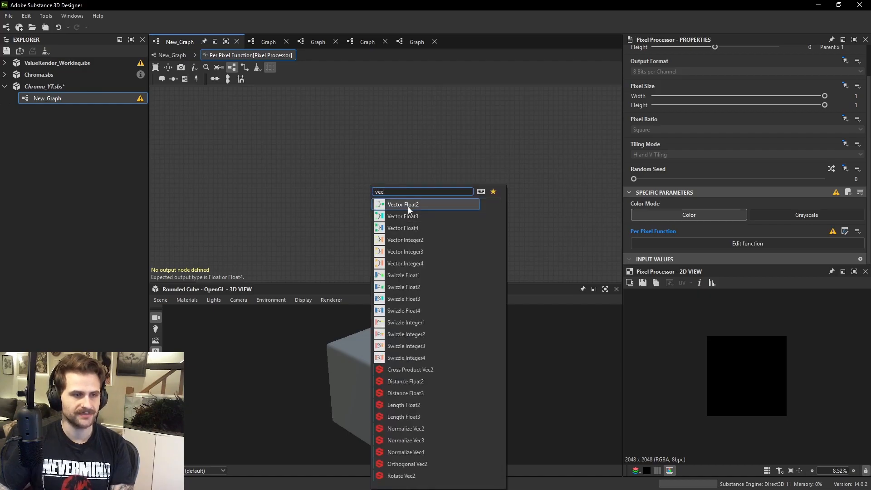
{"action": "key", "text": "Escape"}
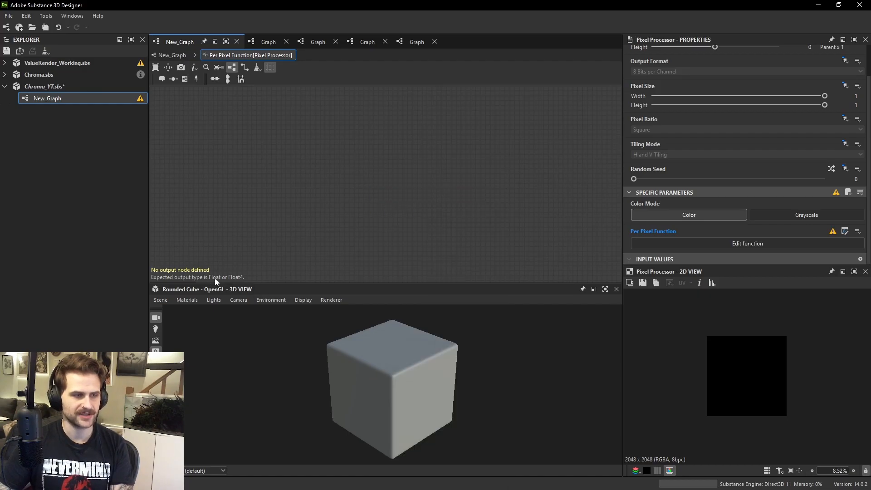
Add a Float constant node to the Per Pixel Function graph and position it.
{"action": "key", "text": "space"}
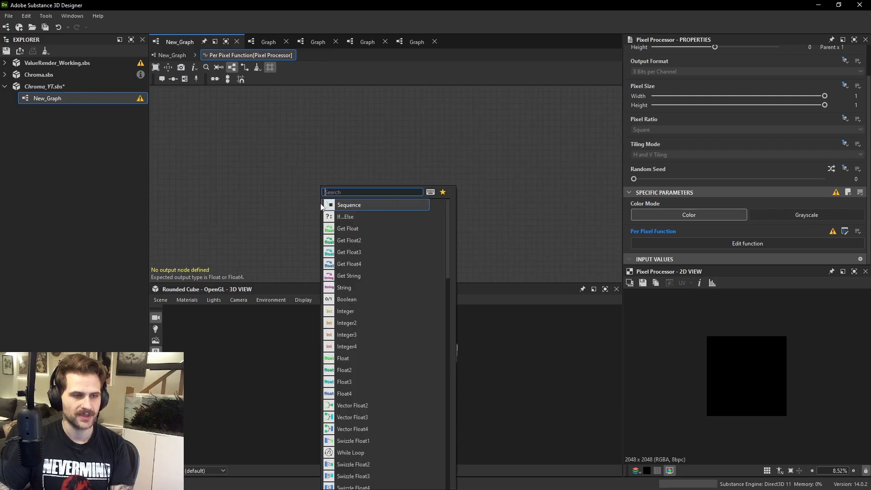
{"action": "type", "text": "flo"}
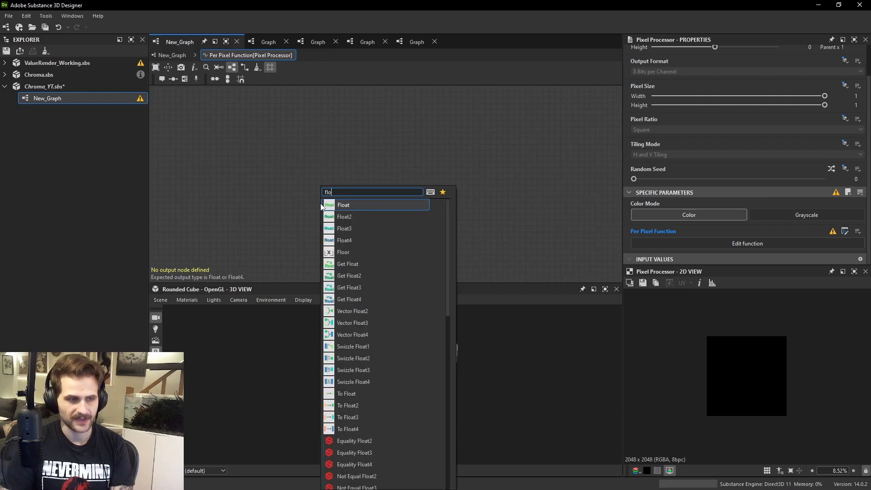
{"action": "key", "text": "Return"}
{"action": "scroll", "coordinate": [339, 211], "scroll_direction": "up", "scroll_amount": 3}
{"action": "left_click_drag", "start_coordinate": [300, 204], "coordinate": [326, 190]}
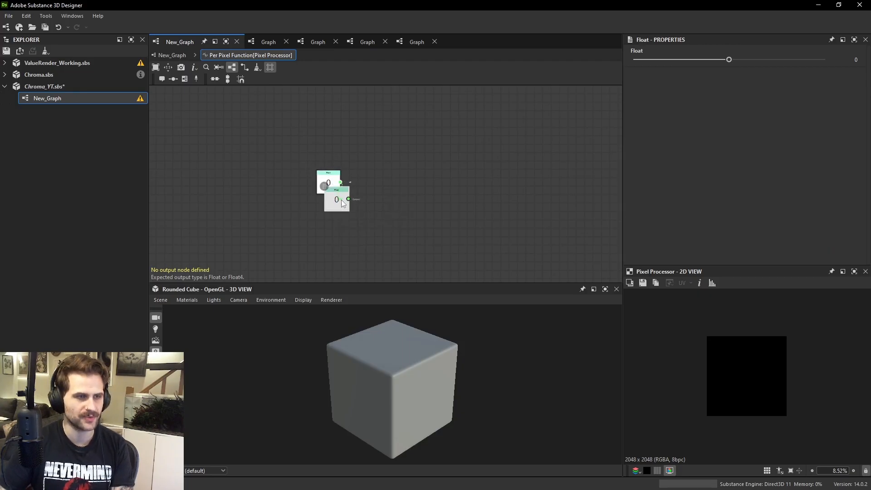
Duplicate the Float node to make four in total and stack them in an evenly spaced column.
{"action": "left_click_drag", "start_coordinate": [342, 207], "coordinate": [333, 256]}
{"action": "key", "text": "ctrl+d"}
{"action": "middle_click_drag", "start_coordinate": [363, 228], "coordinate": [362, 200]}
{"action": "scroll", "coordinate": [329, 236], "scroll_direction": "up", "scroll_amount": 1}
{"action": "middle_click_drag", "start_coordinate": [329, 236], "coordinate": [328, 219]}
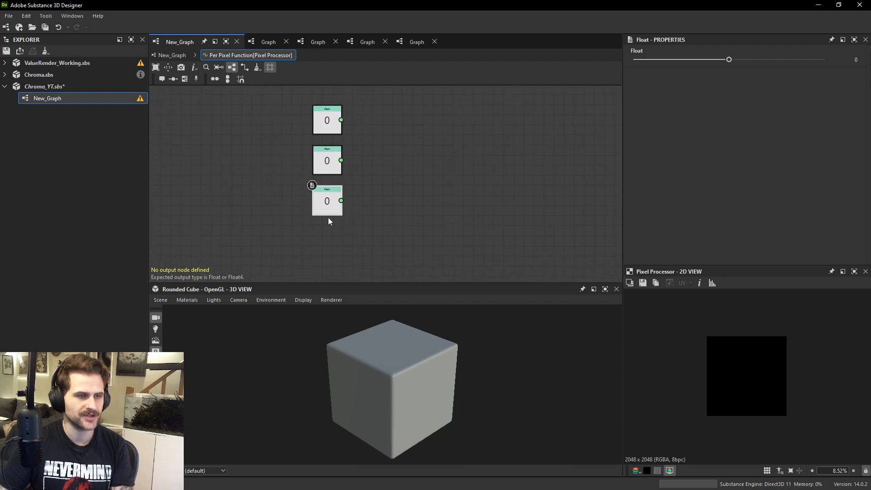
{"action": "key", "text": "ctrl+d"}
{"action": "left_click_drag", "start_coordinate": [338, 223], "coordinate": [329, 244]}
Add a Vector Float2 node beside the upper two Floats.
{"action": "left_click", "coordinate": [402, 157]}
{"action": "key", "text": "space"}
{"action": "type", "text": "vec"}
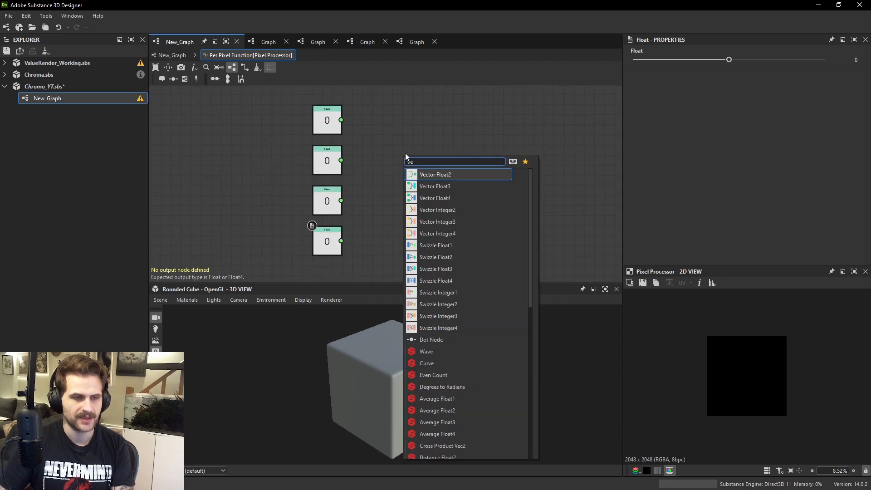
{"action": "left_click", "coordinate": [451, 174]}
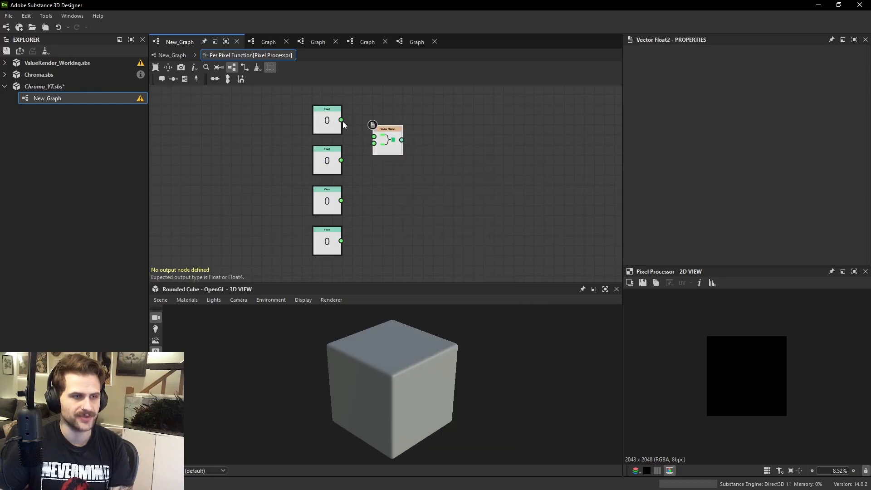
Wire the first two Floats into the Vector Float2 and the third Float into a duplicate Vector Float2 placed below.
{"action": "left_click_drag", "start_coordinate": [342, 120], "coordinate": [374, 136]}
{"action": "left_click_drag", "start_coordinate": [340, 160], "coordinate": [393, 219]}
{"action": "left_click_drag", "start_coordinate": [341, 200], "coordinate": [384, 216]}
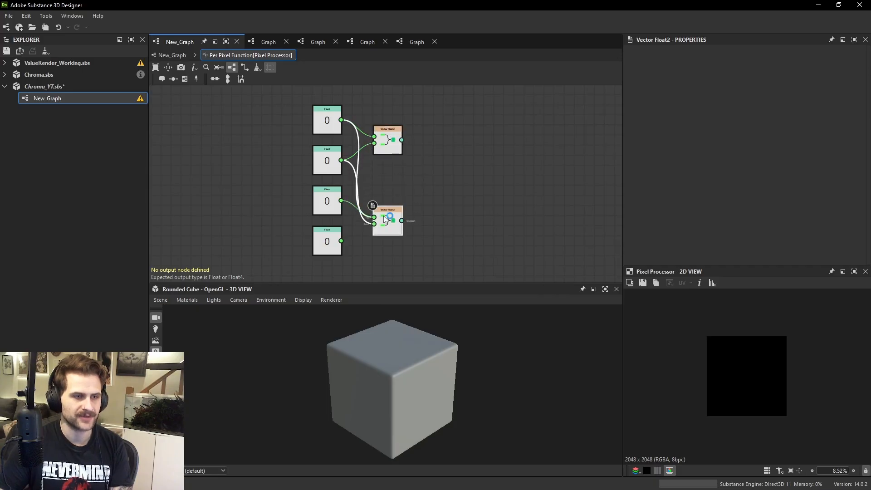
Connect the fourth Float node to the lower Vector Float2's second input and move the lower group down, away from the upper one.
{"action": "left_click_drag", "start_coordinate": [341, 241], "coordinate": [372, 231]}
{"action": "left_click_drag", "start_coordinate": [414, 250], "coordinate": [329, 208]}
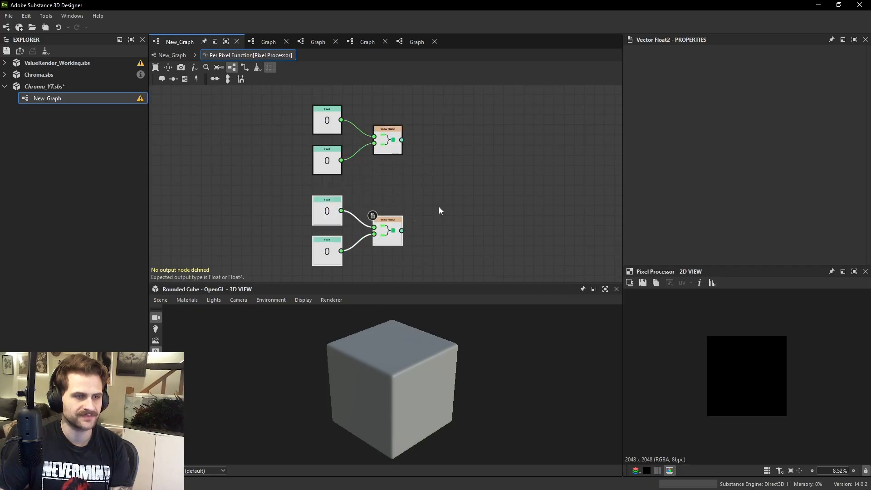
{"action": "left_click", "coordinate": [439, 206]}
{"action": "left_click", "coordinate": [393, 239]}
{"action": "key", "text": "ctrl+d"}
{"action": "left_click_drag", "start_coordinate": [393, 240], "coordinate": [396, 200]}
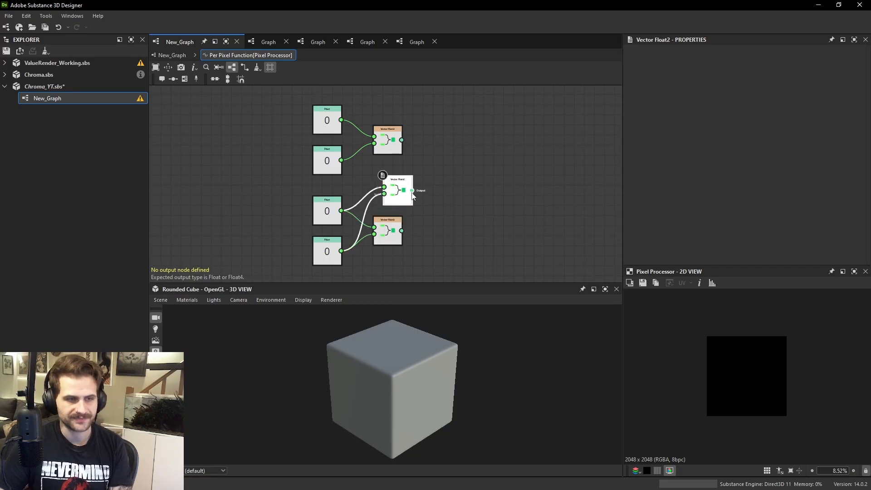
{"action": "key", "text": "Delete"}
Add a Vector Float4 node and connect the upper and lower Vector Float2 outputs to its first and second inputs.
{"action": "key", "text": "space"}
{"action": "type", "text": "vec"}
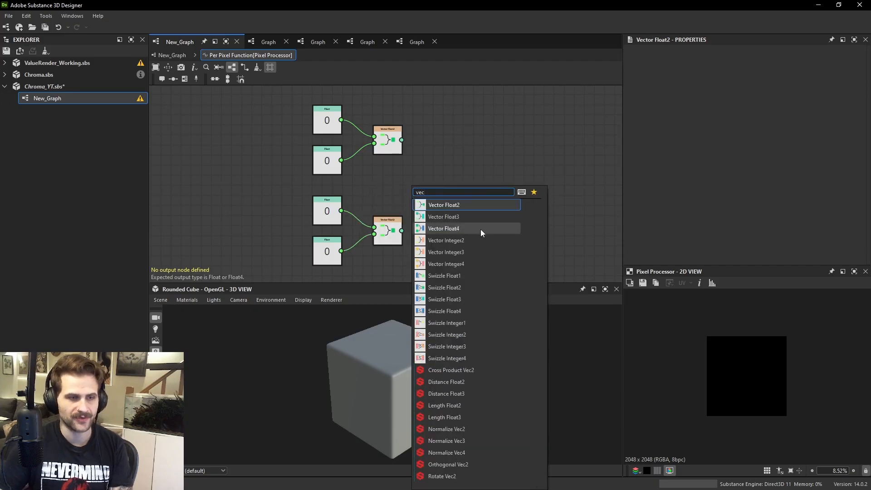
{"action": "left_click", "coordinate": [480, 229]}
{"action": "left_click_drag", "start_coordinate": [410, 192], "coordinate": [450, 192]}
{"action": "left_click_drag", "start_coordinate": [401, 139], "coordinate": [434, 188]}
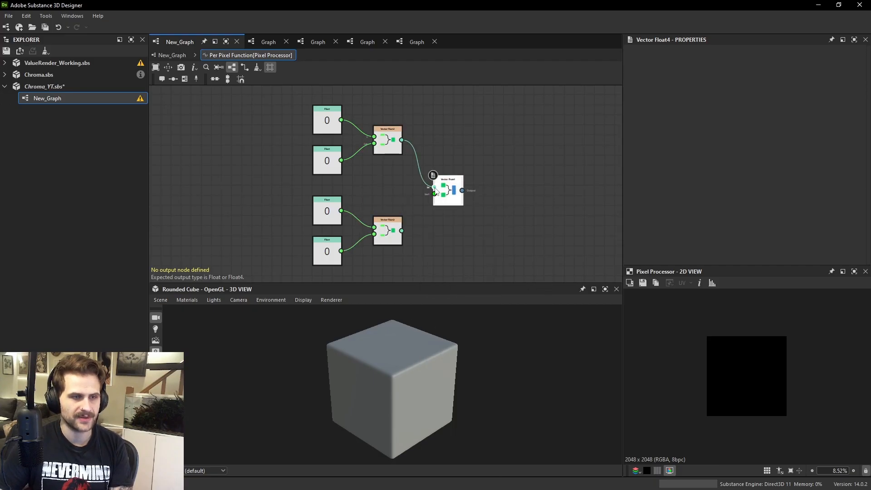
{"action": "left_click_drag", "start_coordinate": [401, 230], "coordinate": [434, 194]}
Set the first Float node's value to 1.
{"action": "left_click", "coordinate": [327, 119]}
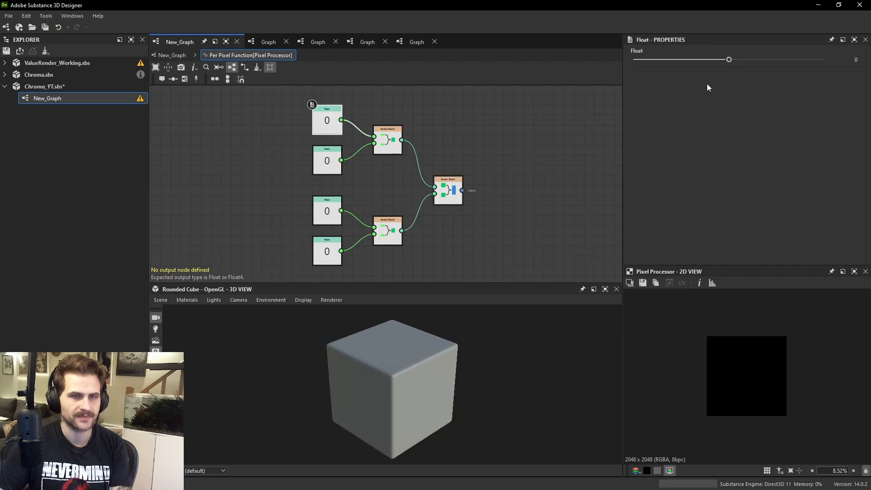
{"action": "left_click", "coordinate": [734, 62]}
{"action": "type", "text": "1"}
{"action": "left_click", "coordinate": [535, 91]}
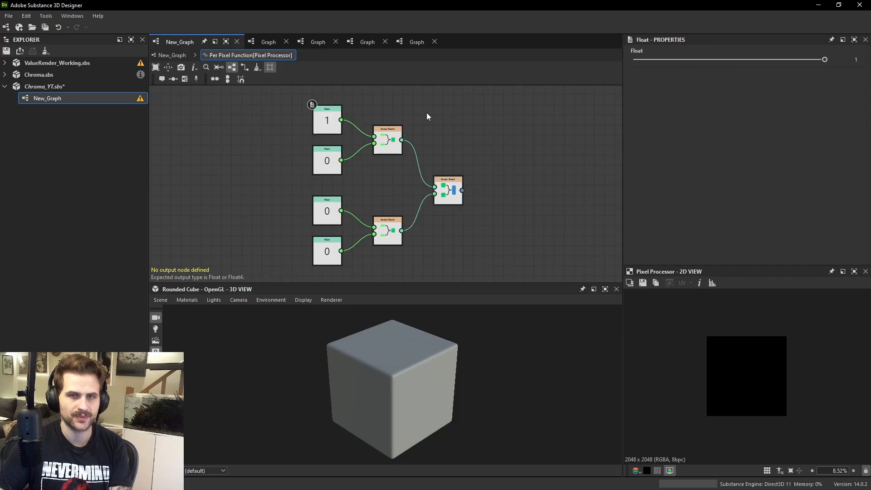
Set the Vector Float4 node as the function's output node.
{"action": "left_click", "coordinate": [453, 192]}
{"action": "right_click", "coordinate": [435, 193]}
{"action": "left_click", "coordinate": [488, 226]}
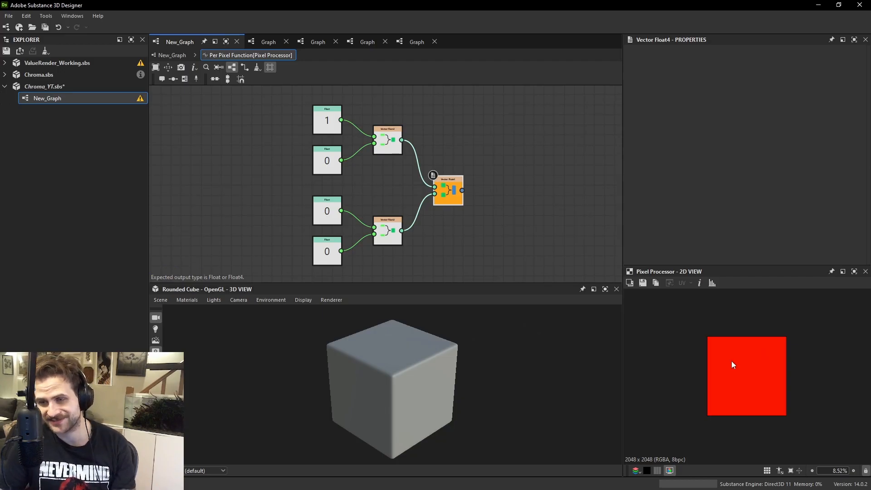
Return to the parent graph and examine the Pixel Processor's result in the 2D view.
{"action": "left_click", "coordinate": [180, 55]}
{"action": "left_click", "coordinate": [395, 218]}
{"action": "scroll", "coordinate": [740, 219], "scroll_direction": "down", "scroll_amount": 1}
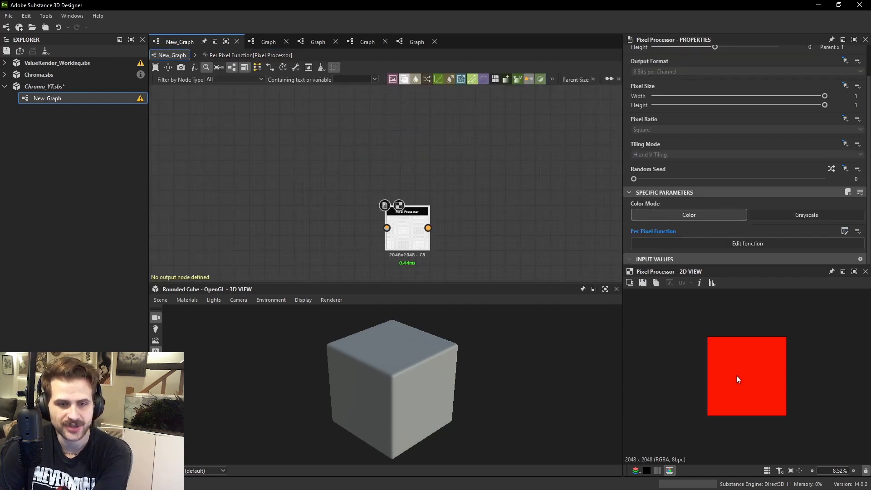
{"action": "scroll", "coordinate": [736, 376], "scroll_direction": "up", "scroll_amount": 7}
{"action": "middle_click_drag", "start_coordinate": [685, 323], "coordinate": [788, 432]}
{"action": "scroll", "coordinate": [719, 363], "scroll_direction": "up", "scroll_amount": 12}
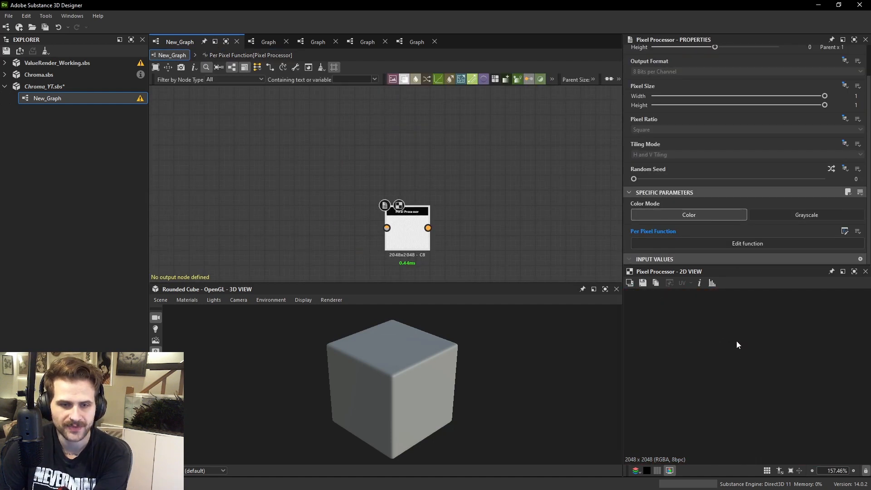
{"action": "scroll", "coordinate": [747, 376], "scroll_direction": "down", "scroll_amount": 5}
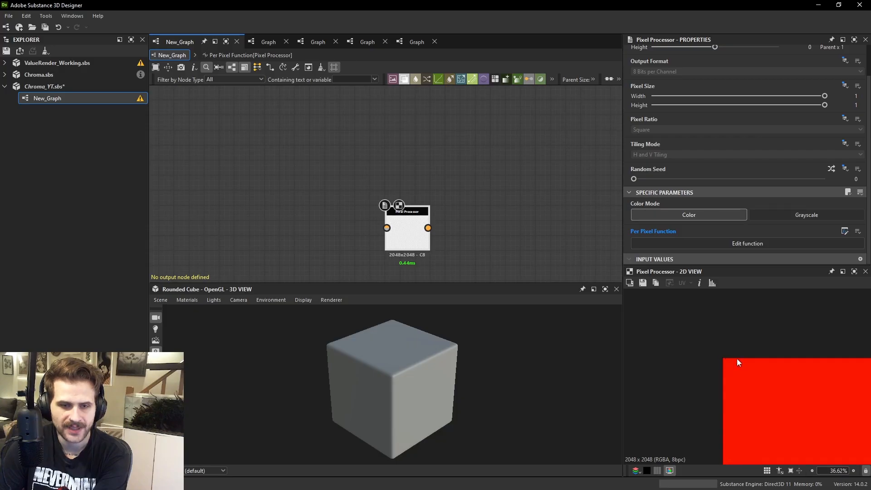
{"action": "left_click_drag", "start_coordinate": [418, 239], "coordinate": [418, 223]}
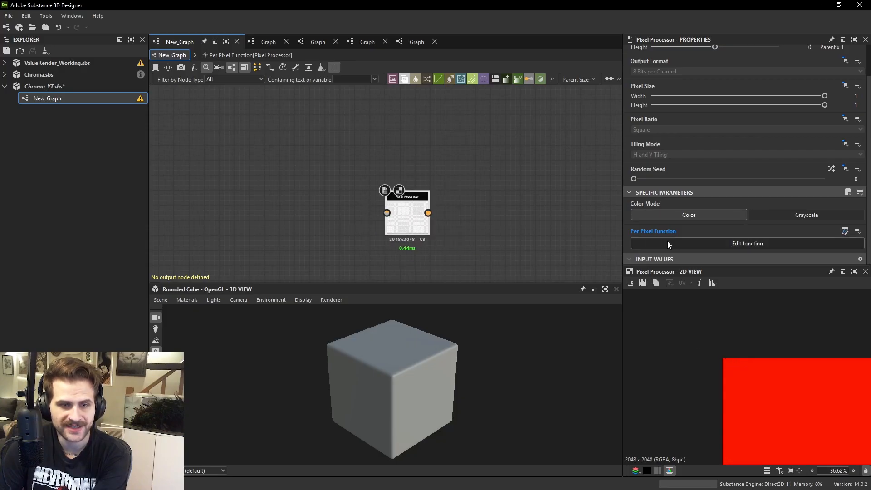
Reopen the Pixel Processor's per-pixel function and move the third Float node up, closer to the first two.
{"action": "left_click", "coordinate": [730, 244]}
{"action": "scroll", "coordinate": [329, 126], "scroll_direction": "up", "scroll_amount": 4}
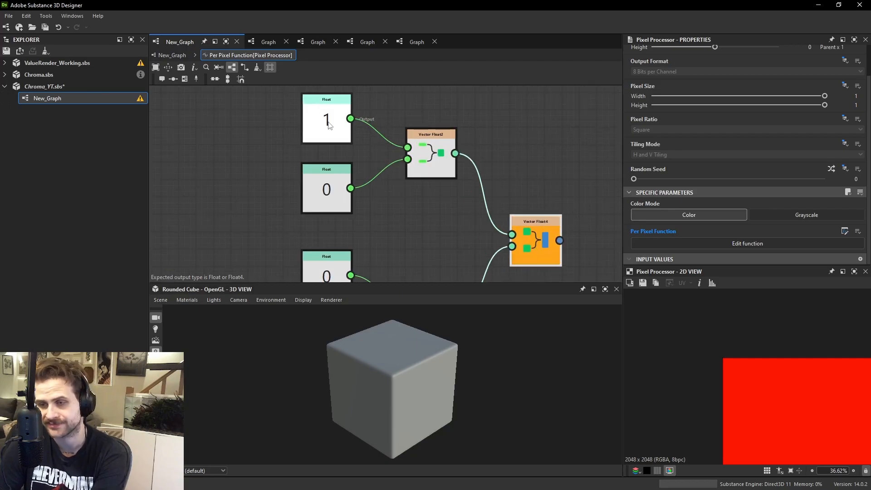
{"action": "scroll", "coordinate": [329, 125], "scroll_direction": "down", "scroll_amount": 4}
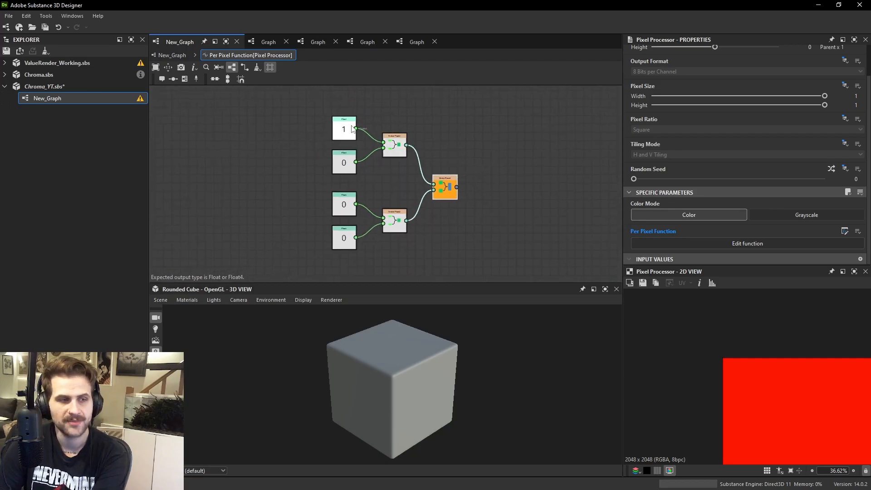
{"action": "scroll", "coordinate": [313, 136], "scroll_direction": "down", "scroll_amount": 2}
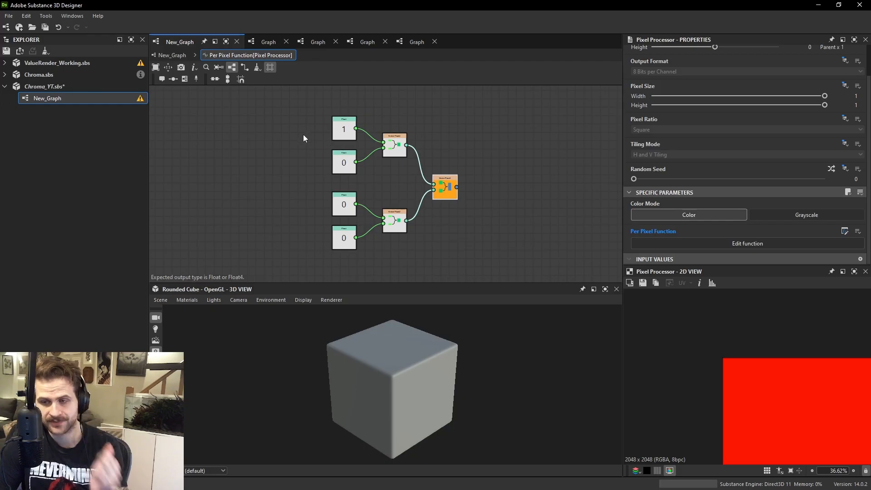
{"action": "scroll", "coordinate": [268, 139], "scroll_direction": "up", "scroll_amount": 2}
{"action": "scroll", "coordinate": [295, 139], "scroll_direction": "down", "scroll_amount": 1}
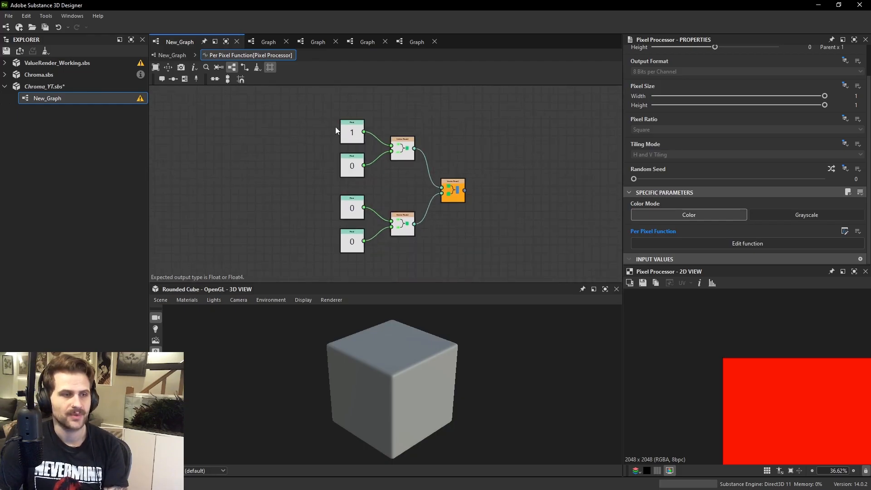
{"action": "left_click", "coordinate": [352, 132]}
{"action": "scroll", "coordinate": [353, 132], "scroll_direction": "up", "scroll_amount": 2}
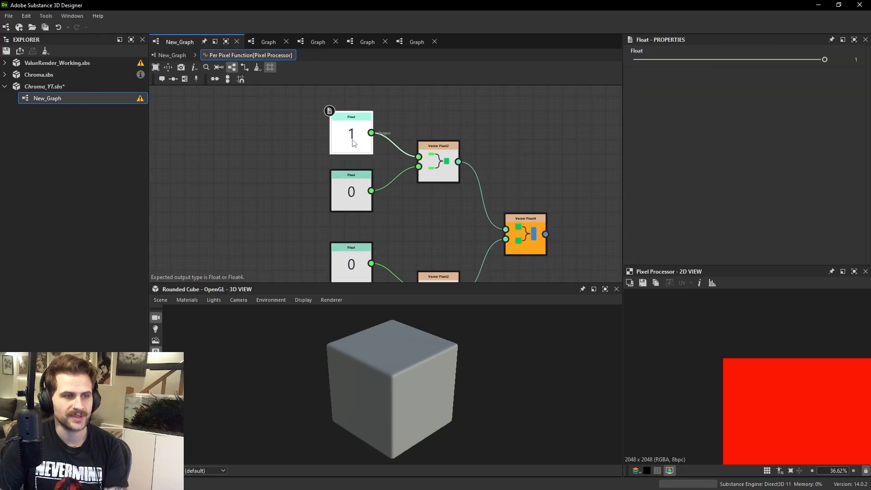
{"action": "left_click", "coordinate": [357, 196]}
{"action": "left_click_drag", "start_coordinate": [360, 264], "coordinate": [363, 249]}
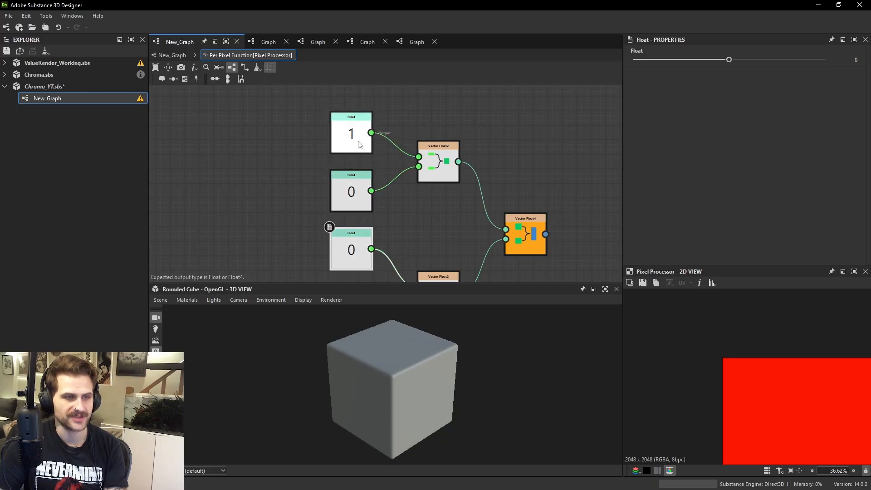
Set the fourth Float node's value to 1 and move it down, away from the other three.
{"action": "middle_click_drag", "start_coordinate": [412, 246], "coordinate": [425, 142]}
{"action": "scroll", "coordinate": [425, 142], "scroll_direction": "down", "scroll_amount": 1}
{"action": "left_click", "coordinate": [385, 208]}
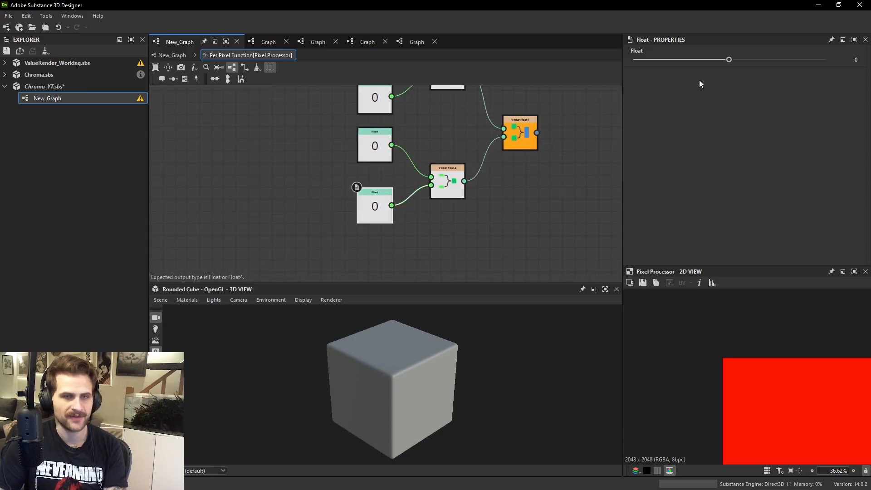
{"action": "left_click_drag", "start_coordinate": [729, 59], "coordinate": [829, 60]}
{"action": "left_click_drag", "start_coordinate": [371, 208], "coordinate": [371, 262]}
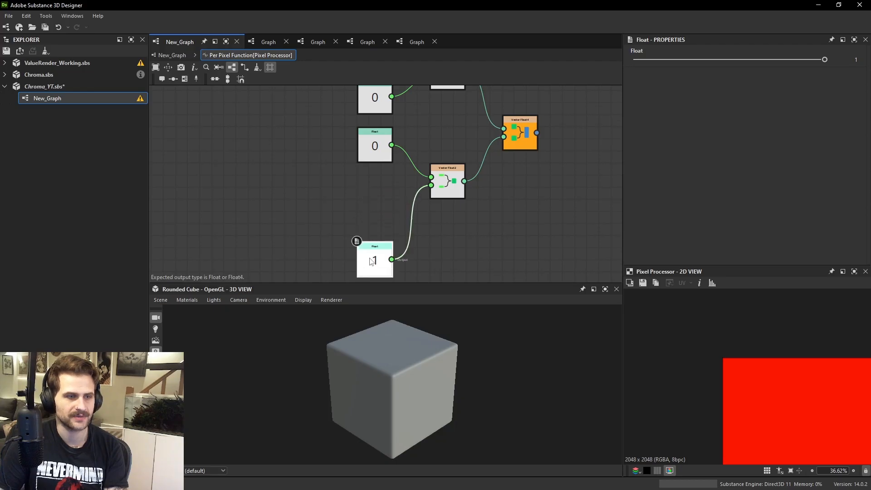
{"action": "middle_click_drag", "start_coordinate": [394, 158], "coordinate": [394, 242]}
{"action": "left_click", "coordinate": [378, 133]}
{"action": "left_click", "coordinate": [381, 180]}
{"action": "left_click", "coordinate": [388, 221]}
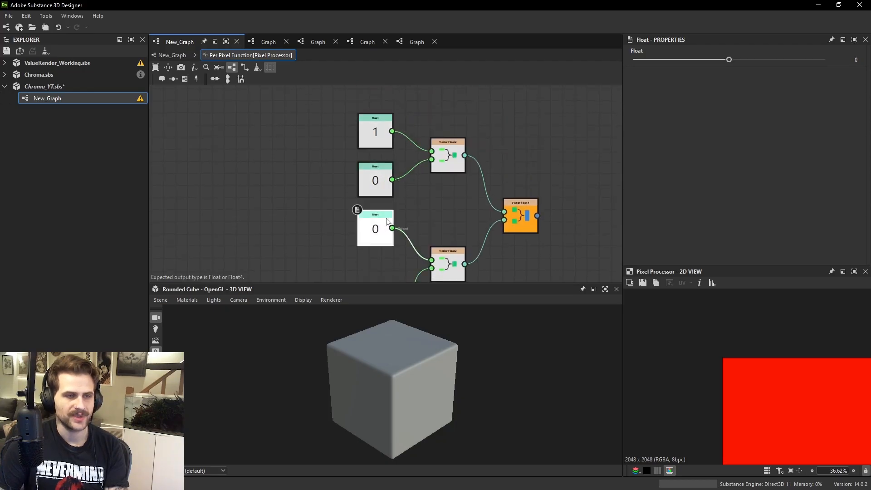
{"action": "left_click", "coordinate": [386, 178]}
{"action": "left_click", "coordinate": [385, 131]}
{"action": "left_click", "coordinate": [387, 176]}
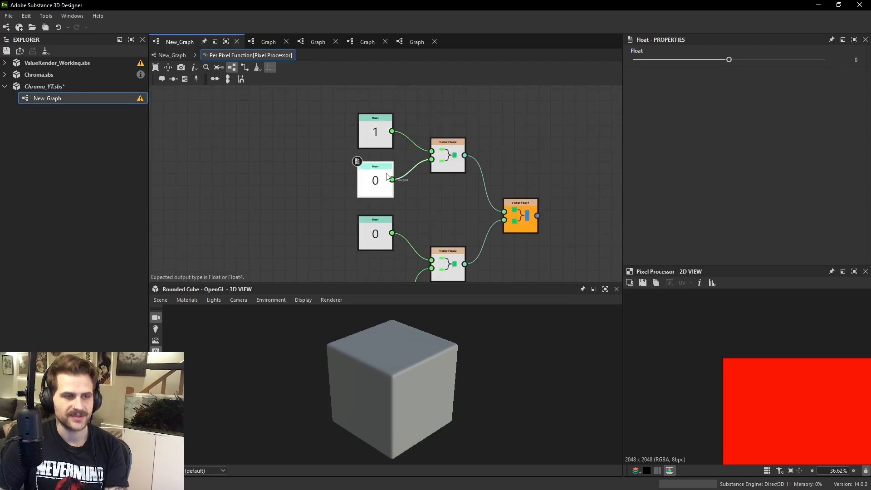
Add a frame around the first three Float nodes and title it "Color Channel".
{"action": "left_click_drag", "start_coordinate": [326, 100], "coordinate": [413, 261]}
{"action": "key", "text": "space"}
{"action": "type", "text": "fr"}
{"action": "left_click", "coordinate": [447, 208]}
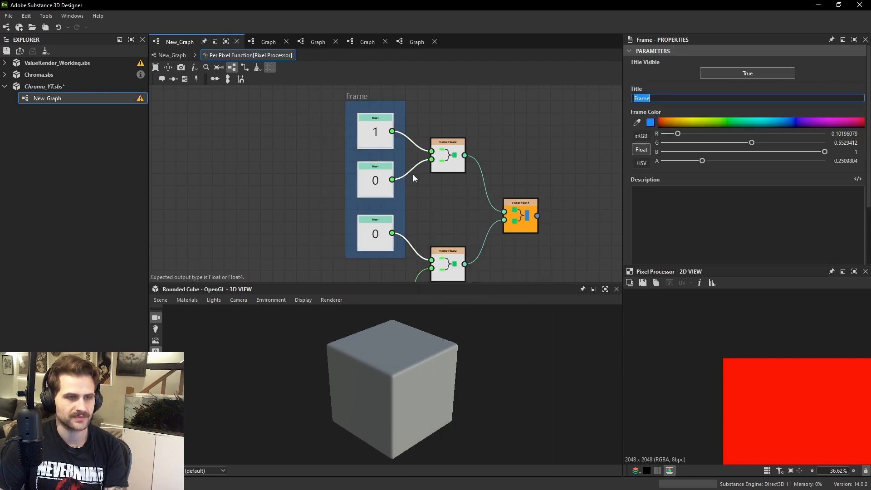
{"action": "type", "text": "C0ol"}
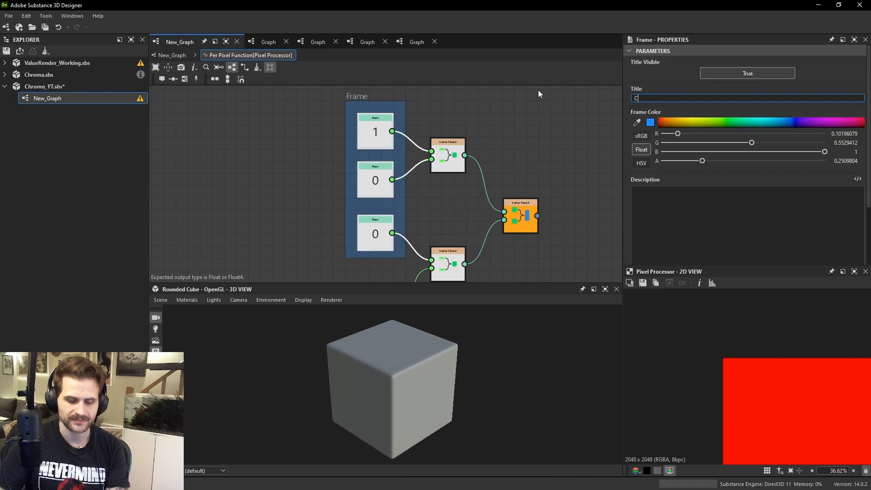
{"action": "key", "text": "BackSpace"}
{"action": "key", "text": "BackSpace"}
{"action": "key", "text": "BackSpace"}
{"action": "type", "text": "olo"}
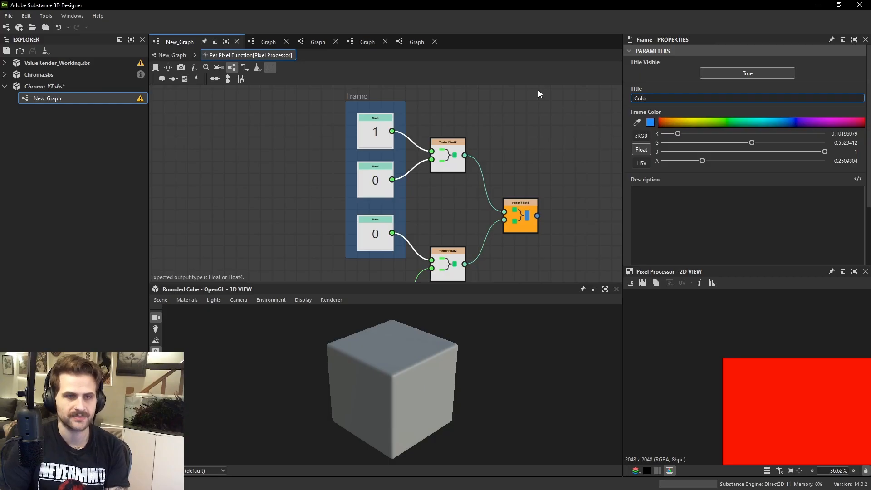
{"action": "type", "text": "r Channel"}
{"action": "key", "text": "Return"}
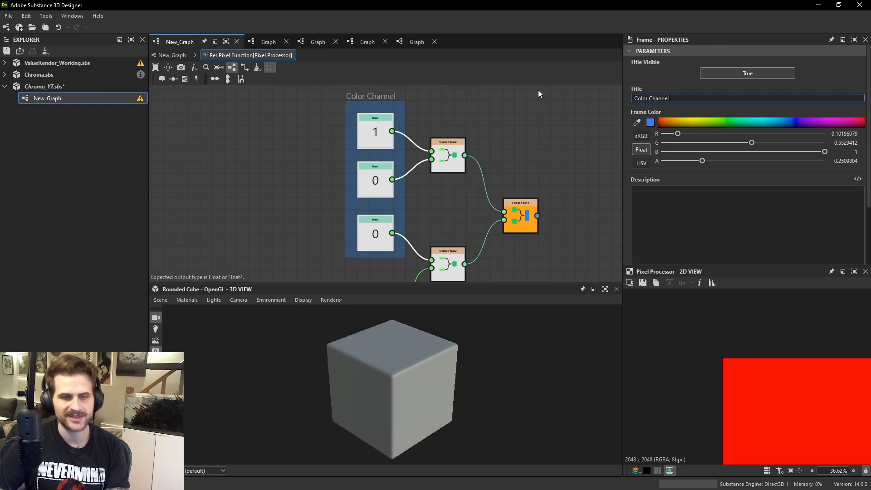
Turn the Color Channel frame white by setting its HSV saturation to 0.
{"action": "left_click", "coordinate": [641, 163]}
{"action": "left_click_drag", "start_coordinate": [679, 143], "coordinate": [660, 143]}
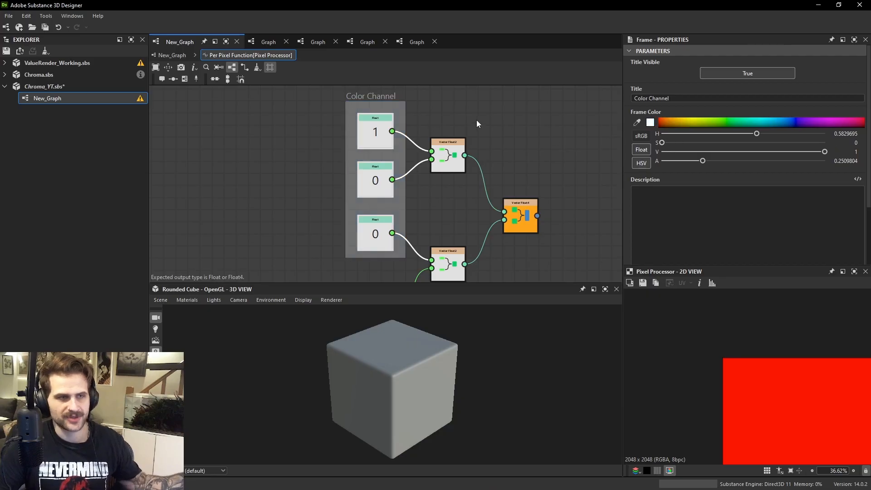
{"action": "scroll", "coordinate": [476, 136], "scroll_direction": "down", "scroll_amount": 3}
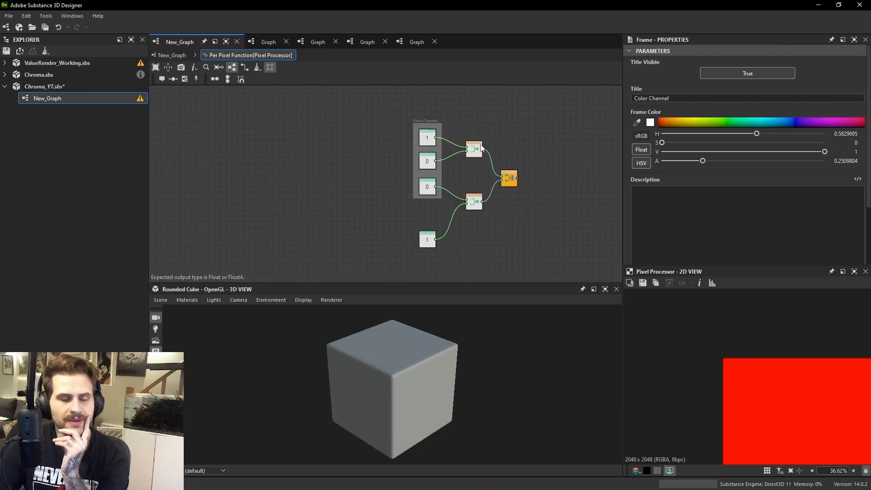
{"action": "scroll", "coordinate": [435, 145], "scroll_direction": "up", "scroll_amount": 2}
Add a Random node in the empty space beside the Color Channel frame.
{"action": "left_click", "coordinate": [409, 132]}
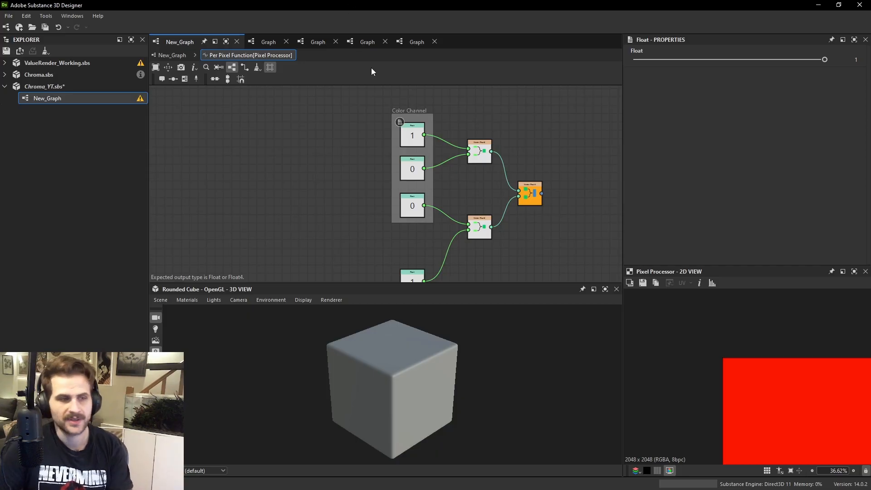
{"action": "scroll", "coordinate": [431, 152], "scroll_direction": "up", "scroll_amount": 2}
{"action": "key", "text": "space"}
{"action": "type", "text": "ma"}
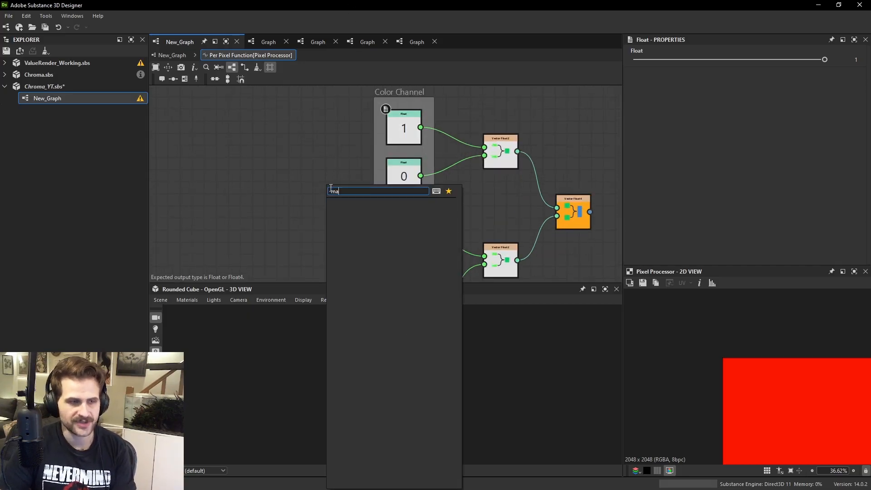
{"action": "type", "text": "d"}
{"action": "key", "text": "Return"}
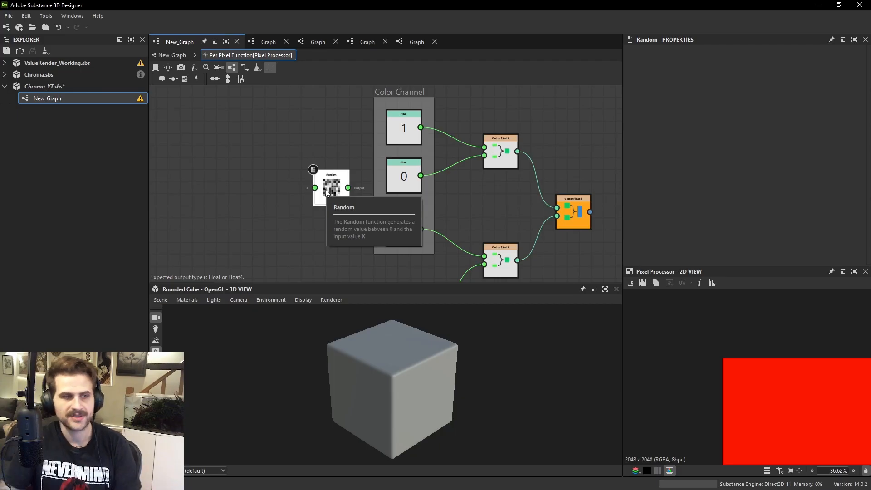
Duplicate the Float node with value 1 and connect the copy to the Random node's input.
{"action": "left_click", "coordinate": [402, 133]}
{"action": "key", "text": "ctrl+d"}
{"action": "left_click_drag", "start_coordinate": [425, 148], "coordinate": [315, 187]}
{"action": "left_click", "coordinate": [342, 224]}
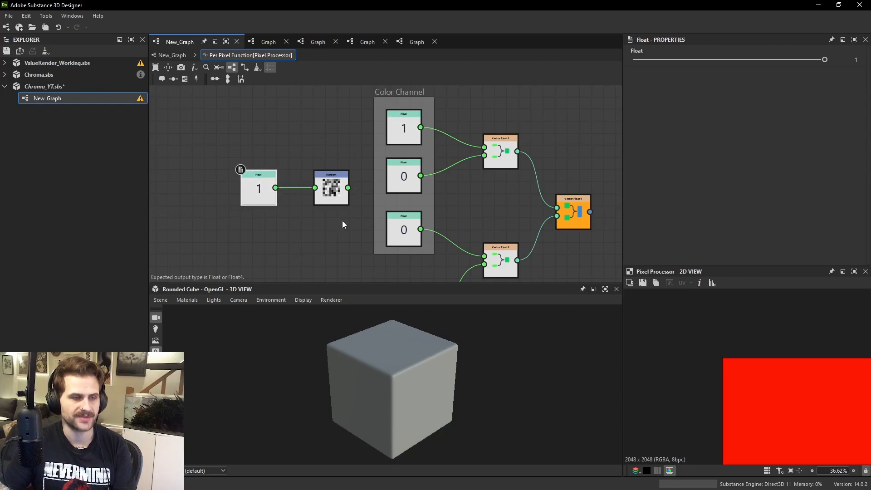
{"action": "left_click_drag", "start_coordinate": [342, 224], "coordinate": [262, 160]}
{"action": "middle_click_drag", "start_coordinate": [262, 161], "coordinate": [245, 204]}
{"action": "left_click_drag", "start_coordinate": [316, 233], "coordinate": [316, 184]}
{"action": "left_click", "coordinate": [315, 215]}
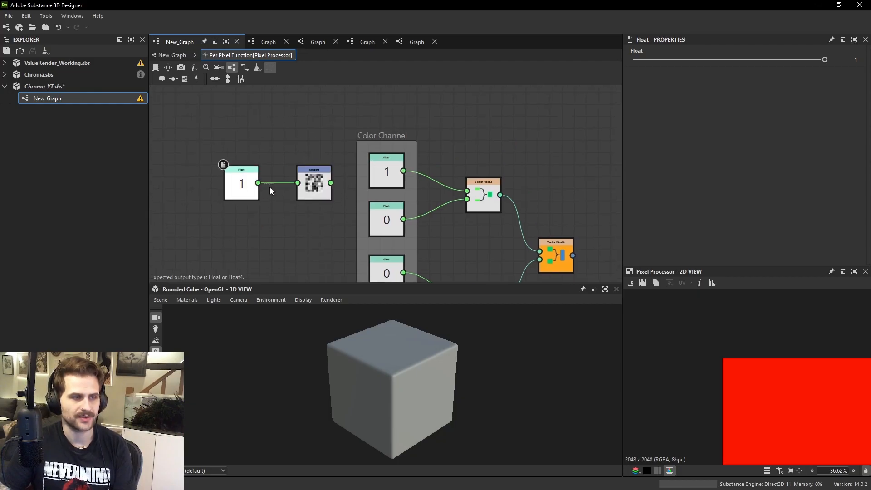
Connect the Random node's output to the upper Vector Float2's first input in place of the first Float.
{"action": "left_click", "coordinate": [311, 189]}
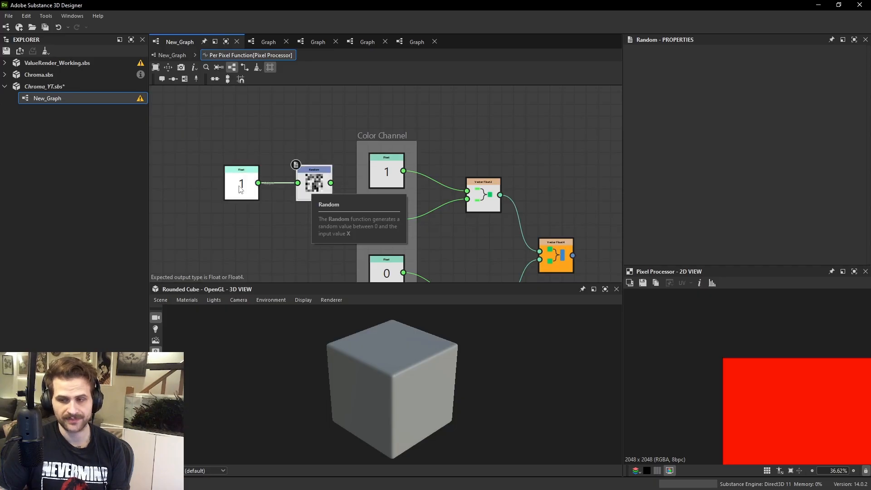
{"action": "left_click_drag", "start_coordinate": [331, 182], "coordinate": [467, 191]}
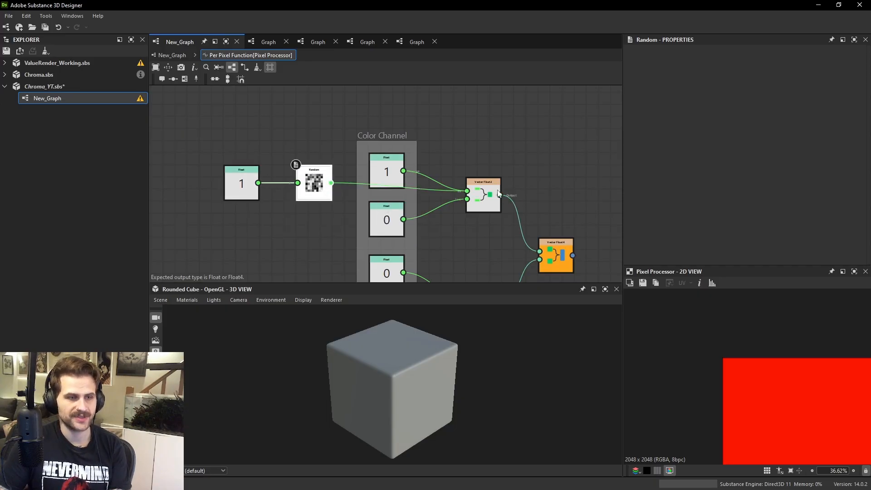
{"action": "left_click", "coordinate": [298, 169]}
{"action": "middle_click_drag", "start_coordinate": [459, 164], "coordinate": [392, 134]}
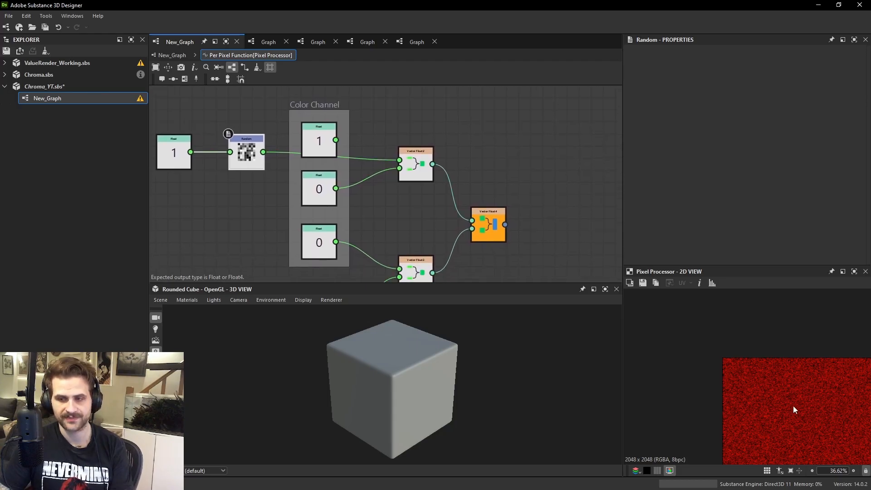
Duplicate the Random node below and connect the copy to the upper Vector Float2's second input in place of the Float 0.
{"action": "middle_click_drag", "start_coordinate": [328, 159], "coordinate": [412, 203]}
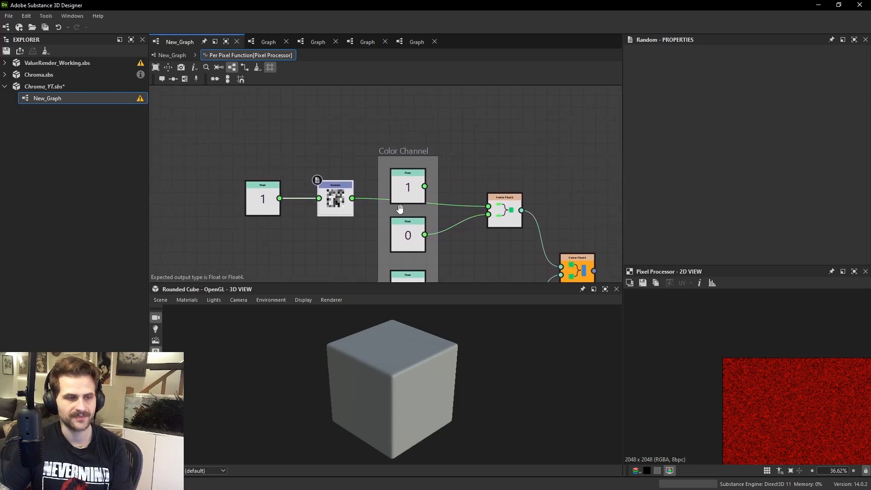
{"action": "left_click_drag", "start_coordinate": [340, 205], "coordinate": [330, 233]}
{"action": "left_click", "coordinate": [336, 179]}
{"action": "key", "text": "ctrl+d"}
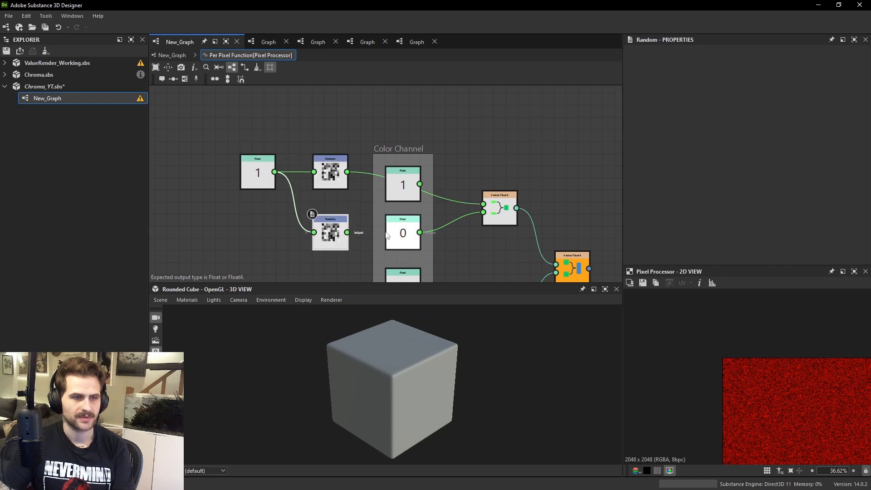
{"action": "left_click_drag", "start_coordinate": [346, 232], "coordinate": [385, 233]}
{"action": "scroll", "coordinate": [772, 383], "scroll_direction": "up", "scroll_amount": 3}
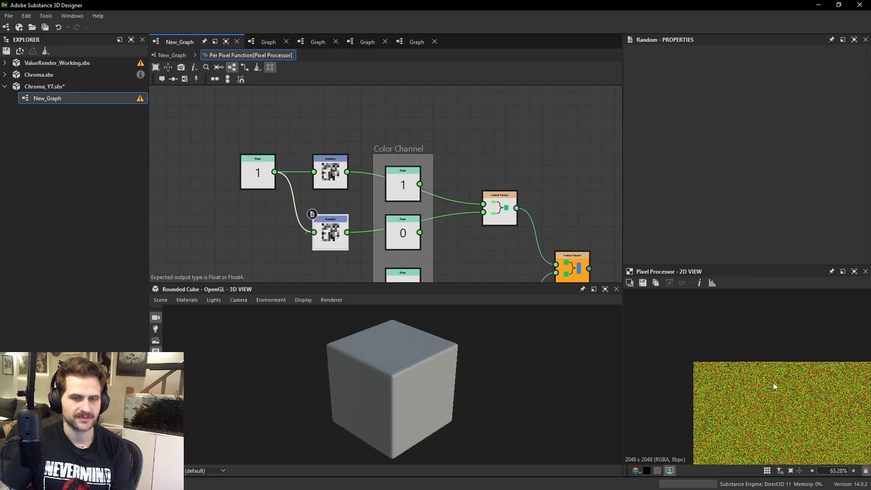
{"action": "scroll", "coordinate": [773, 385], "scroll_direction": "up", "scroll_amount": 12}
Duplicate the Random node again and connect the copy to the lower Vector Float2's first input.
{"action": "middle_click_drag", "start_coordinate": [326, 241], "coordinate": [324, 194]}
{"action": "key", "text": "ctrl+d"}
{"action": "left_click_drag", "start_coordinate": [335, 202], "coordinate": [386, 234]}
{"action": "scroll", "coordinate": [753, 337], "scroll_direction": "down", "scroll_amount": 5}
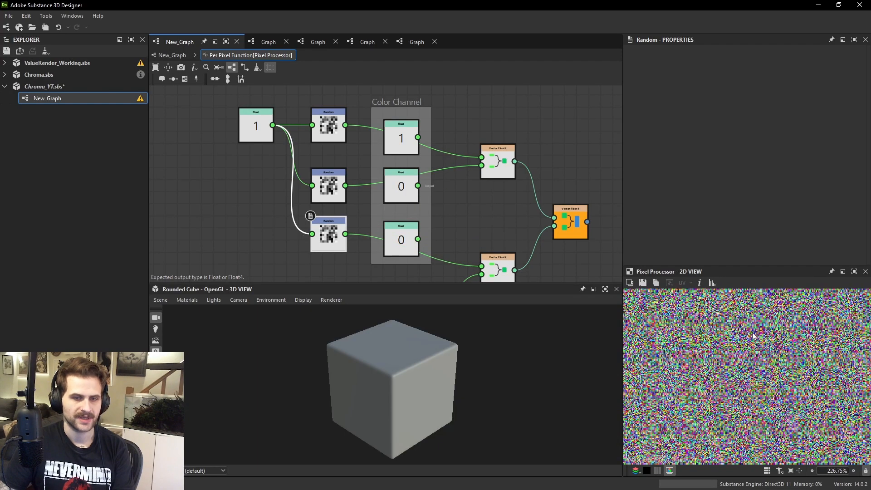
Delete the three unused Float nodes inside the Color Channel frame.
{"action": "left_click", "coordinate": [414, 191]}
{"action": "key", "text": "Delete"}
{"action": "left_click_drag", "start_coordinate": [408, 243], "coordinate": [404, 174]}
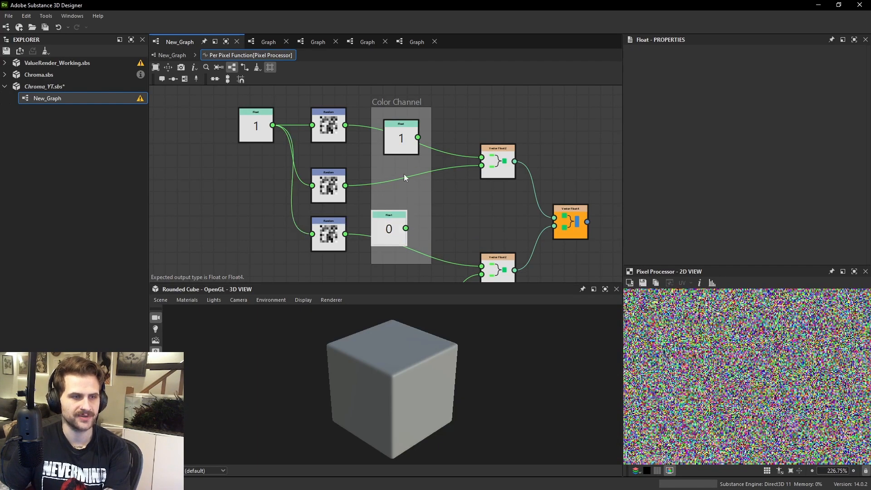
{"action": "key", "text": "Delete"}
{"action": "left_click_drag", "start_coordinate": [402, 140], "coordinate": [382, 140]}
{"action": "key", "text": "Delete"}
Move the three Random nodes into the Color Channel frame, stacked one above another.
{"action": "left_click_drag", "start_coordinate": [333, 128], "coordinate": [405, 133]}
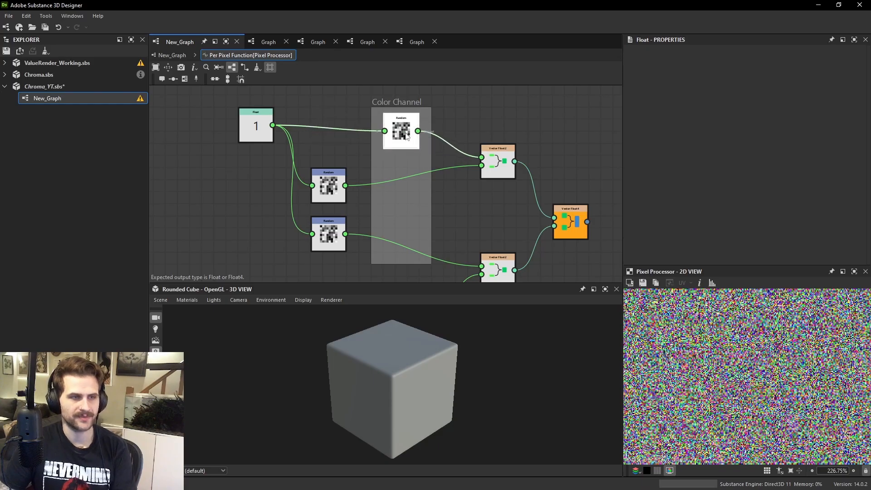
{"action": "left_click_drag", "start_coordinate": [327, 186], "coordinate": [399, 186]}
{"action": "left_click_drag", "start_coordinate": [323, 234], "coordinate": [395, 234]}
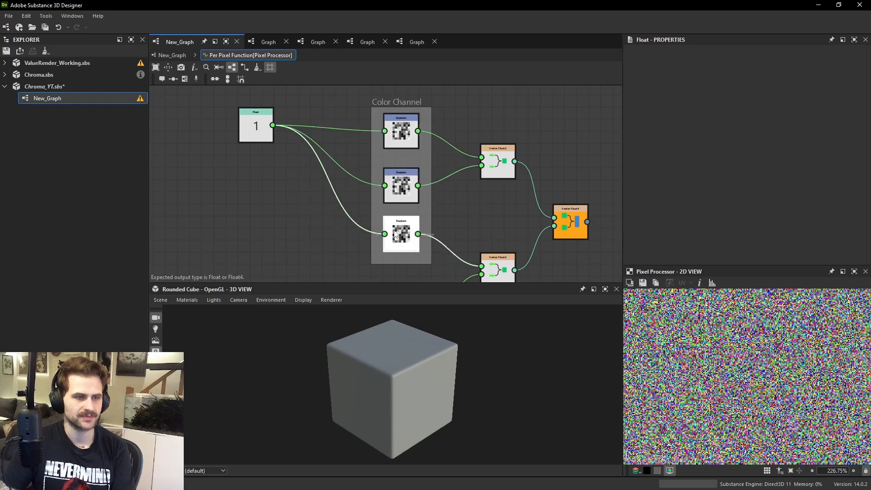
Examine the individual pixels' random colors at the corner of the Pixel Processor's 2D preview.
{"action": "left_click", "coordinate": [489, 183]}
{"action": "key", "text": "f"}
{"action": "scroll", "coordinate": [665, 351], "scroll_direction": "up", "scroll_amount": 8}
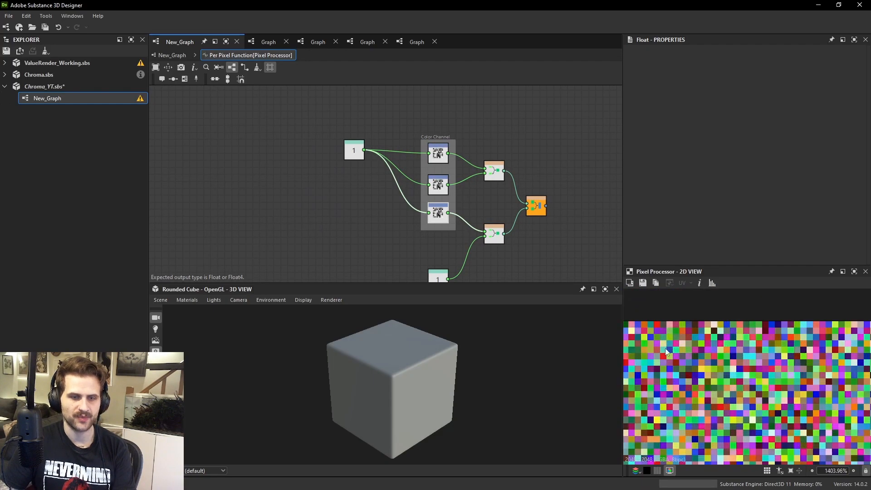
{"action": "scroll", "coordinate": [666, 352], "scroll_direction": "up", "scroll_amount": 4}
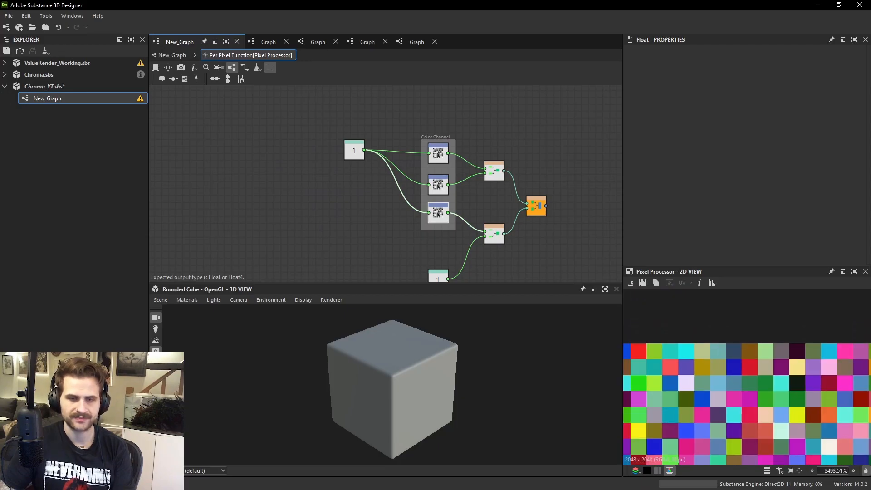
{"action": "scroll", "coordinate": [665, 363], "scroll_direction": "down", "scroll_amount": 1}
{"action": "middle_click_drag", "start_coordinate": [666, 362], "coordinate": [798, 389]}
{"action": "middle_click_drag", "start_coordinate": [653, 386], "coordinate": [798, 365]}
{"action": "middle_click_drag", "start_coordinate": [644, 363], "coordinate": [676, 362]}
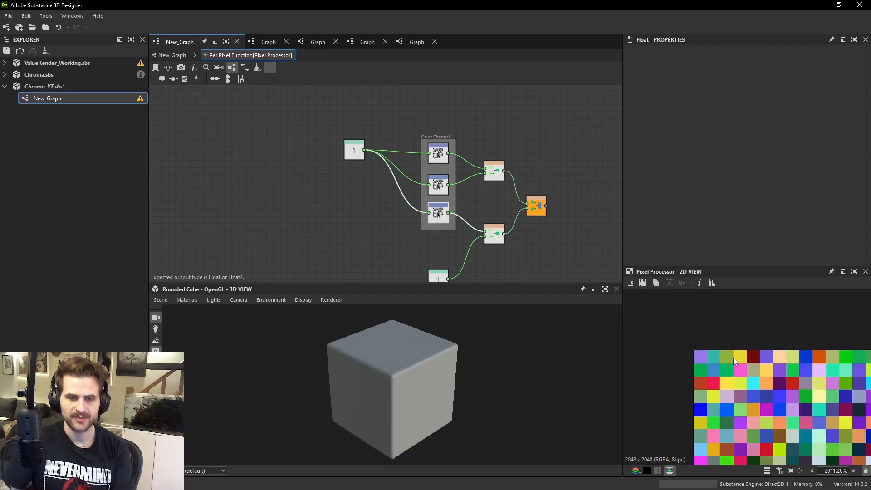
{"action": "scroll", "coordinate": [734, 361], "scroll_direction": "up", "scroll_amount": 2}
{"action": "scroll", "coordinate": [441, 162], "scroll_direction": "up", "scroll_amount": 1}
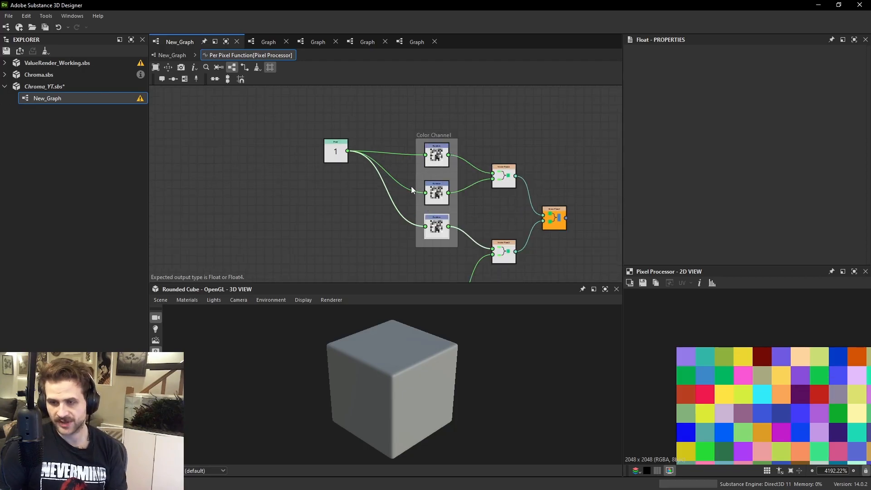
Move the shared Float 1 node closer to the Color Channel frame and the alpha Float 1 node just beneath the frame.
{"action": "left_click_drag", "start_coordinate": [334, 150], "coordinate": [367, 183]}
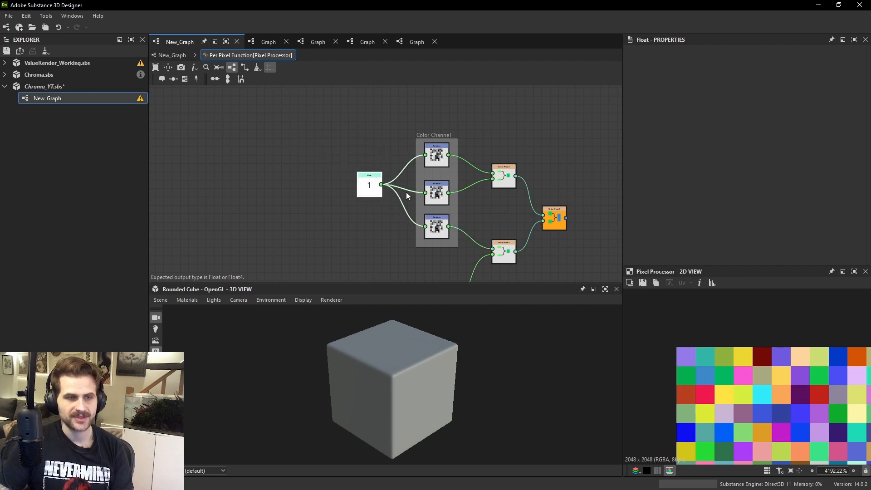
{"action": "scroll", "coordinate": [489, 223], "scroll_direction": "up", "scroll_amount": 1}
{"action": "middle_click_drag", "start_coordinate": [488, 224], "coordinate": [389, 175]}
{"action": "left_click_drag", "start_coordinate": [328, 275], "coordinate": [329, 243]}
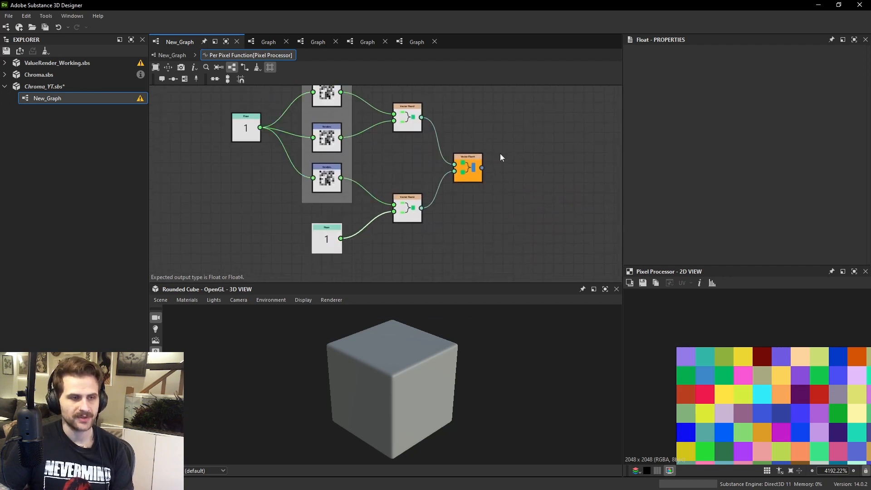
{"action": "middle_click_drag", "start_coordinate": [499, 154], "coordinate": [506, 176]}
Compare the random pixel pattern in the 2D preview up close and from farther away.
{"action": "scroll", "coordinate": [780, 381], "scroll_direction": "down", "scroll_amount": 3}
{"action": "scroll", "coordinate": [780, 382], "scroll_direction": "down", "scroll_amount": 4}
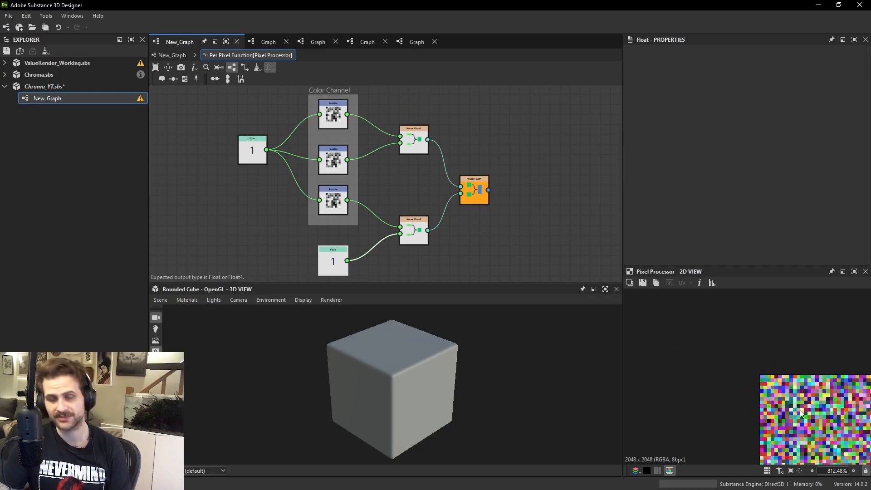
{"action": "scroll", "coordinate": [778, 377], "scroll_direction": "up", "scroll_amount": 7}
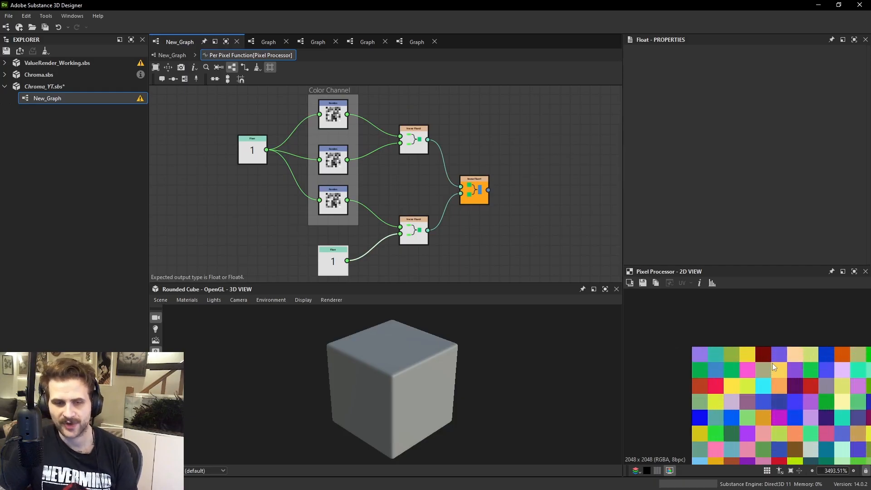
{"action": "scroll", "coordinate": [788, 363], "scroll_direction": "down", "scroll_amount": 5}
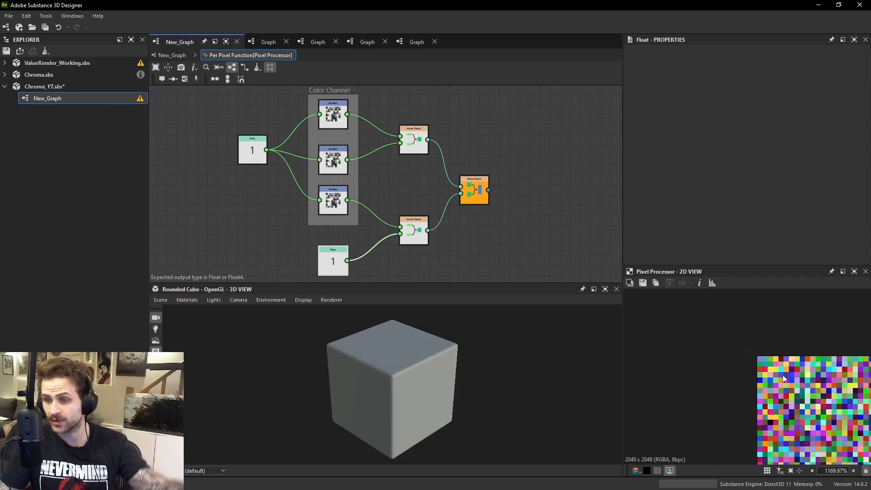
{"action": "scroll", "coordinate": [783, 387], "scroll_direction": "down", "scroll_amount": 5}
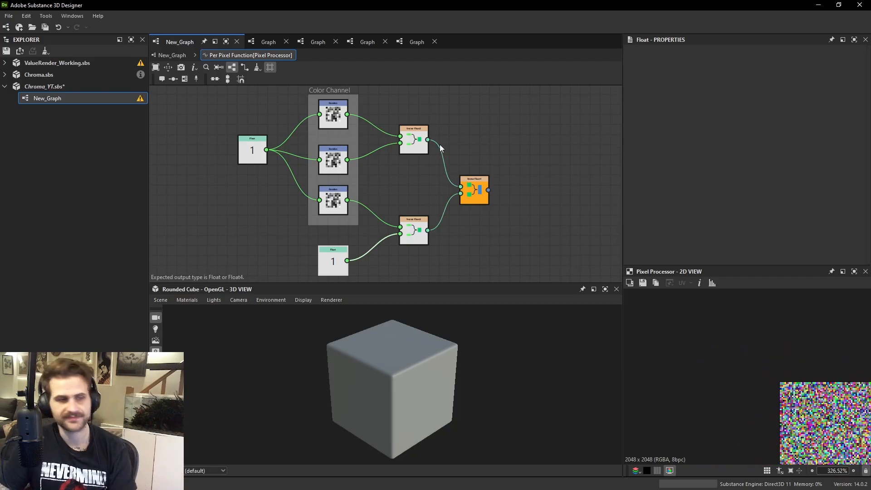
Return to the main graph, select the Pixel Processor node and inspect its colored noise output in the 2D preview.
{"action": "left_click", "coordinate": [172, 58]}
{"action": "scroll", "coordinate": [429, 165], "scroll_direction": "up", "scroll_amount": 5}
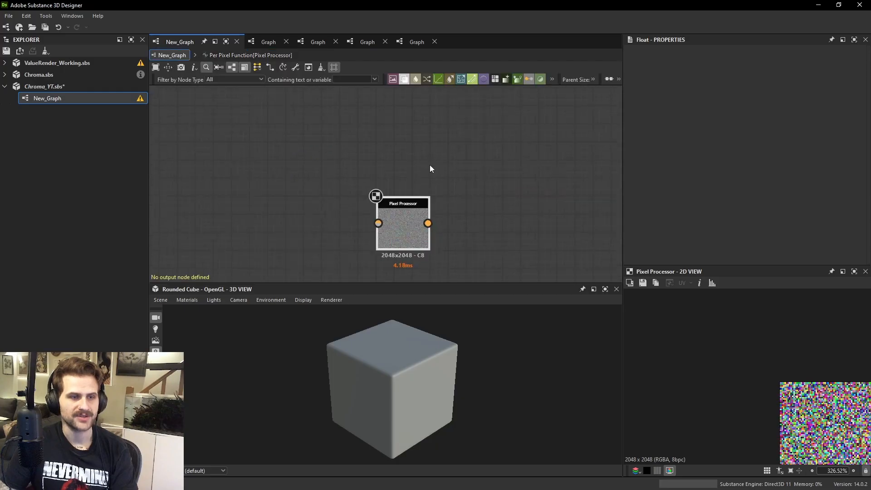
{"action": "left_click", "coordinate": [413, 235]}
{"action": "scroll", "coordinate": [792, 408], "scroll_direction": "up", "scroll_amount": 2}
{"action": "middle_click_drag", "start_coordinate": [792, 408], "coordinate": [551, 279]}
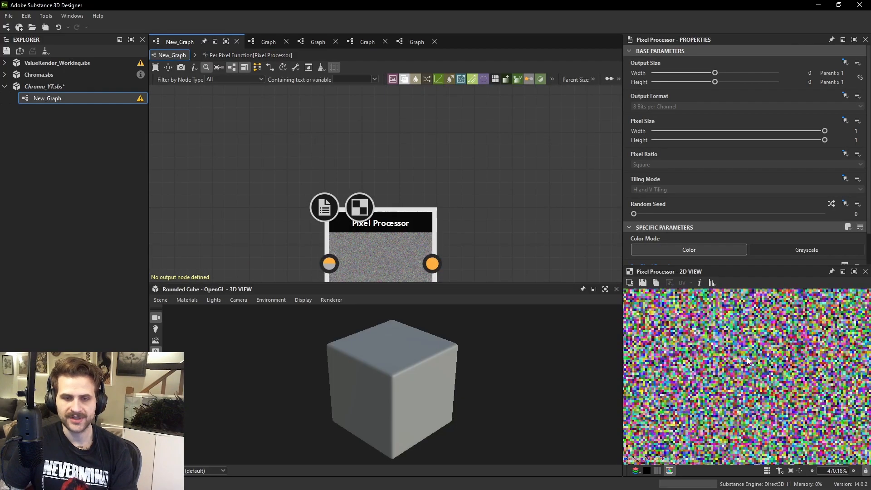
{"action": "scroll", "coordinate": [766, 354], "scroll_direction": "down", "scroll_amount": 5}
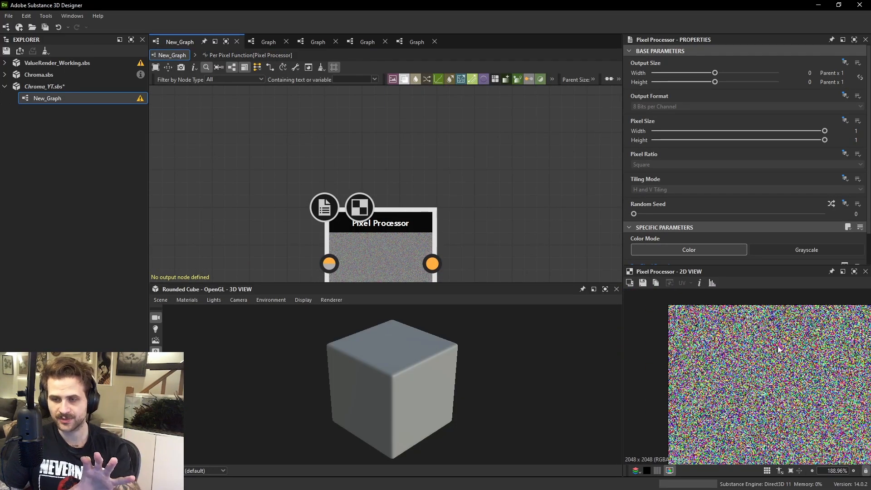
{"action": "middle_click_drag", "start_coordinate": [754, 336], "coordinate": [763, 372]}
{"action": "scroll", "coordinate": [763, 374], "scroll_direction": "up", "scroll_amount": 15}
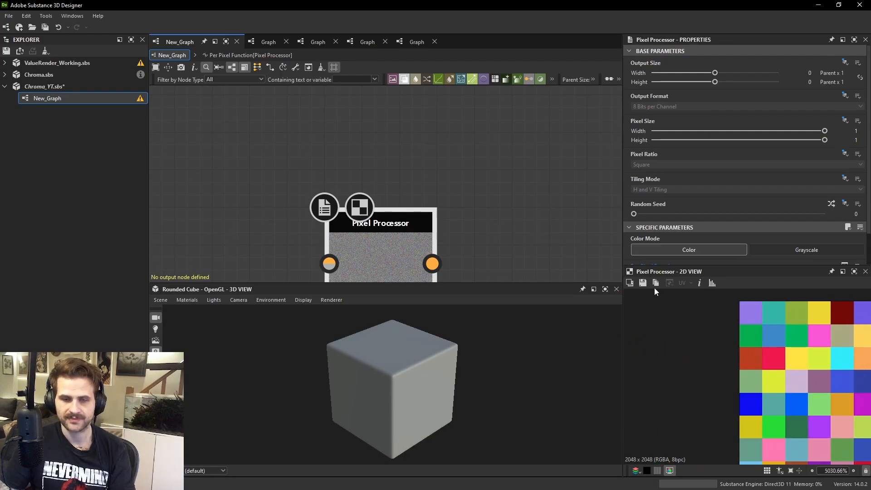
Add a second Pixel Processor node beside the first and connect the first node's output to its Input Image 0.
{"action": "scroll", "coordinate": [404, 176], "scroll_direction": "down", "scroll_amount": 2}
{"action": "key", "text": "space"}
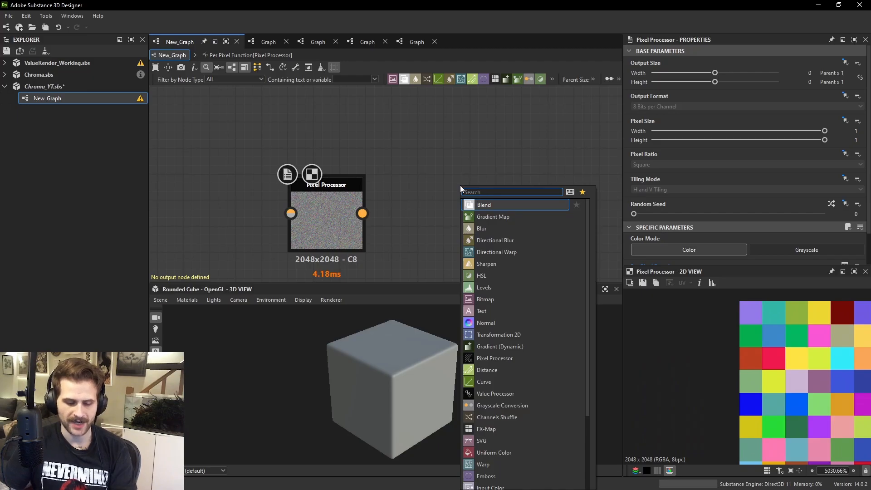
{"action": "type", "text": "pixel"}
{"action": "key", "text": "Return"}
{"action": "left_click_drag", "start_coordinate": [459, 184], "coordinate": [461, 213]}
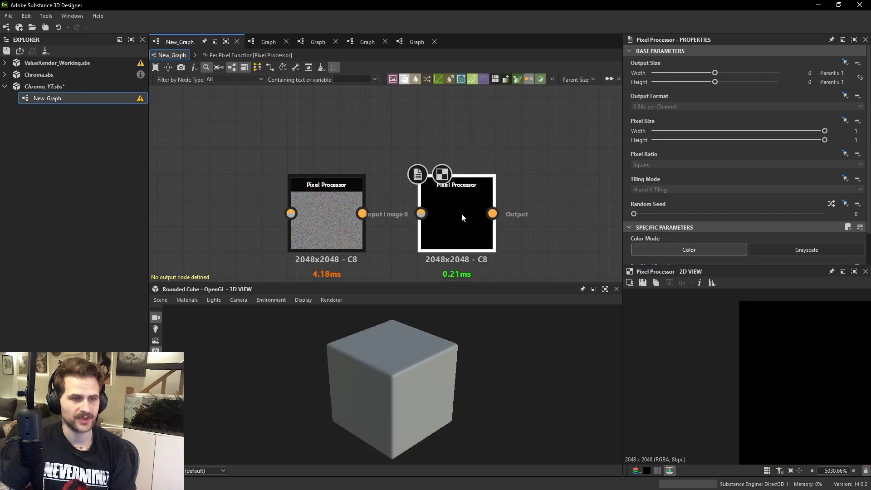
{"action": "left_click_drag", "start_coordinate": [362, 213], "coordinate": [422, 213]}
{"action": "middle_click_drag", "start_coordinate": [478, 203], "coordinate": [458, 197]}
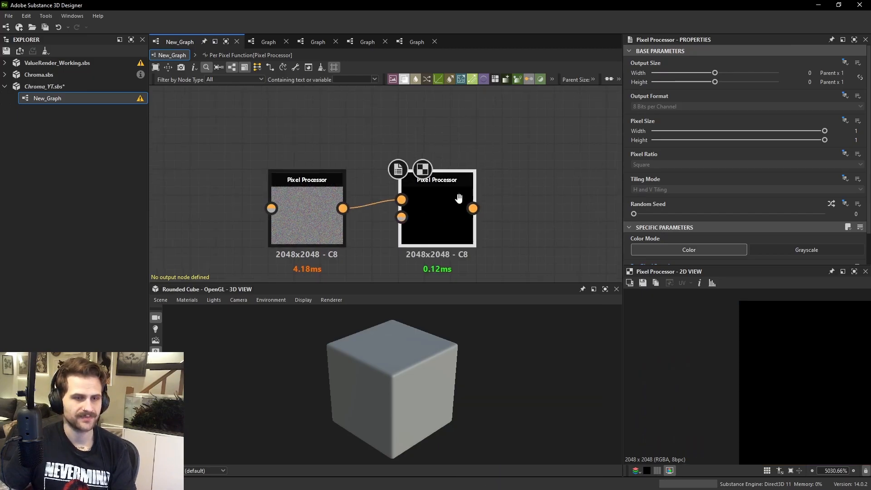
{"action": "scroll", "coordinate": [768, 190], "scroll_direction": "down", "scroll_amount": 1}
Open the second Pixel Processor's Per Pixel function for editing and show its whole output in the 2D preview.
{"action": "left_click", "coordinate": [752, 244]}
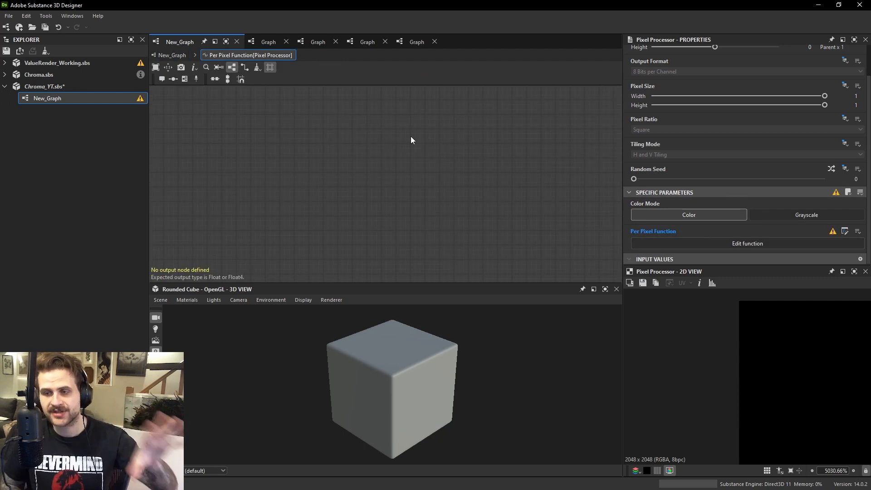
{"action": "left_click", "coordinate": [172, 55]}
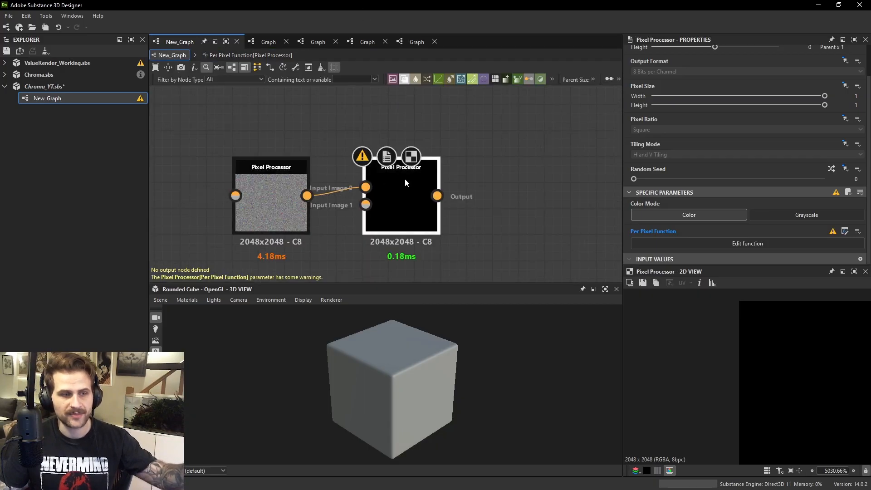
{"action": "left_click", "coordinate": [709, 245]}
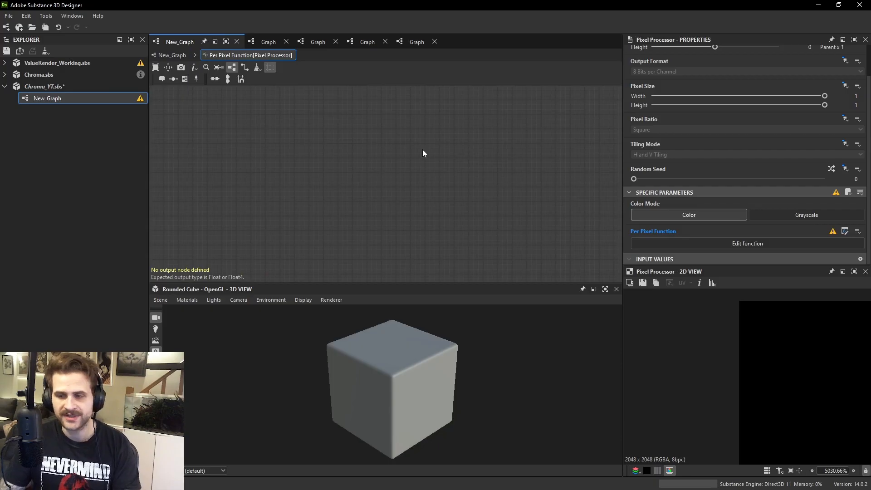
{"action": "scroll", "coordinate": [784, 350], "scroll_direction": "down", "scroll_amount": 10}
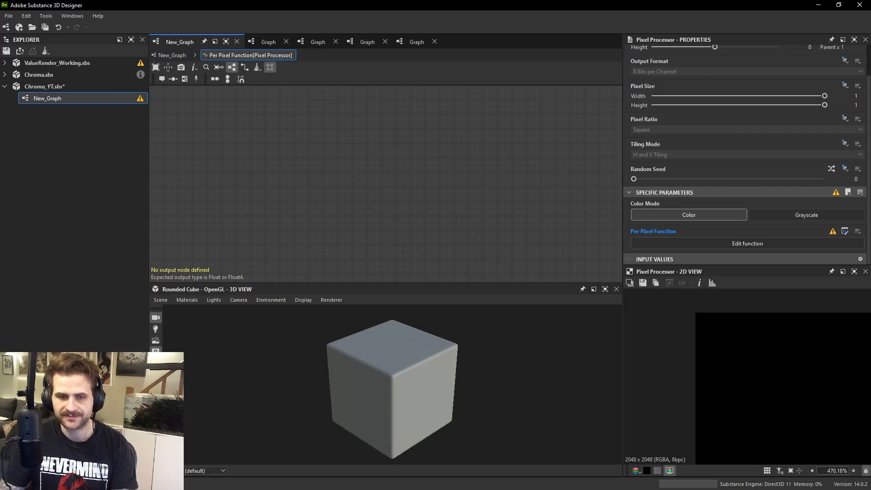
{"action": "scroll", "coordinate": [740, 340], "scroll_direction": "down", "scroll_amount": 14}
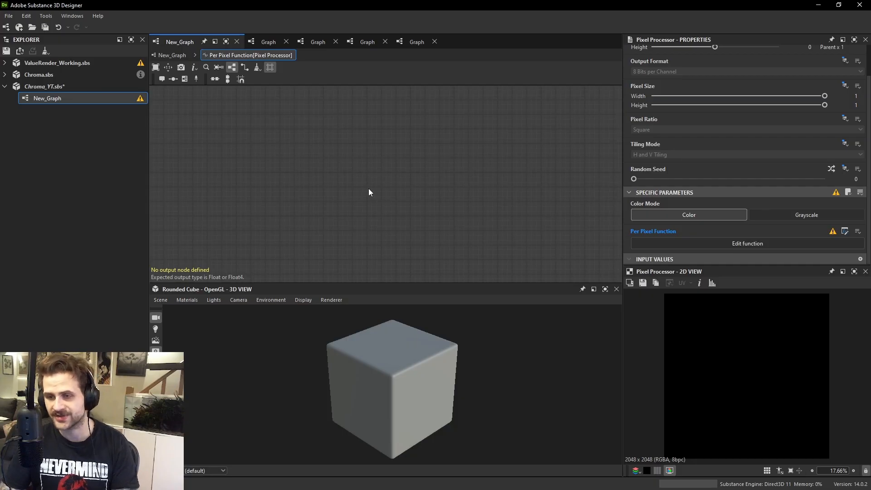
{"action": "key", "text": "space"}
{"action": "scroll", "coordinate": [296, 167], "scroll_direction": "down", "scroll_amount": 3}
{"action": "key", "text": "Escape"}
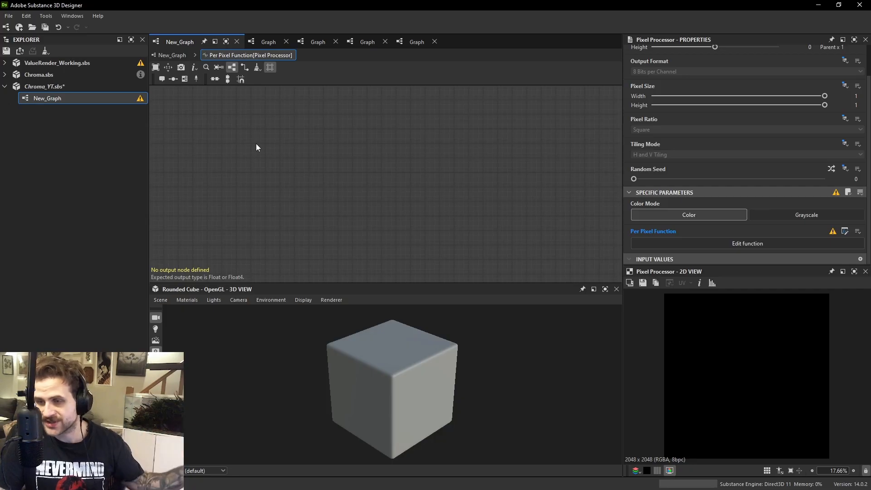
{"action": "left_click", "coordinate": [331, 44]}
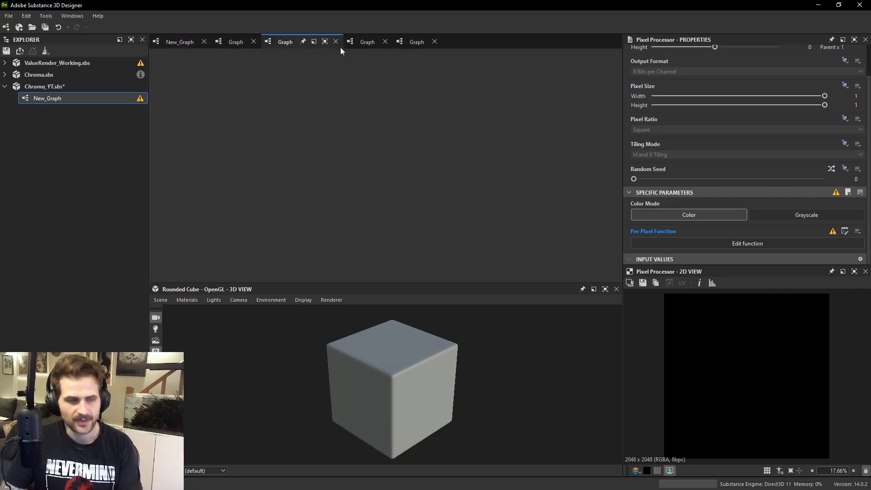
{"action": "left_click", "coordinate": [179, 42]}
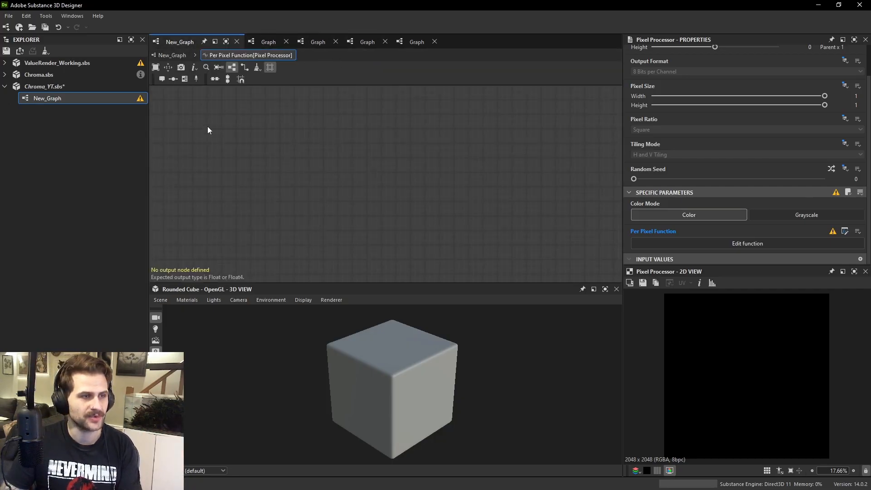
{"action": "double_click", "coordinate": [91, 99]}
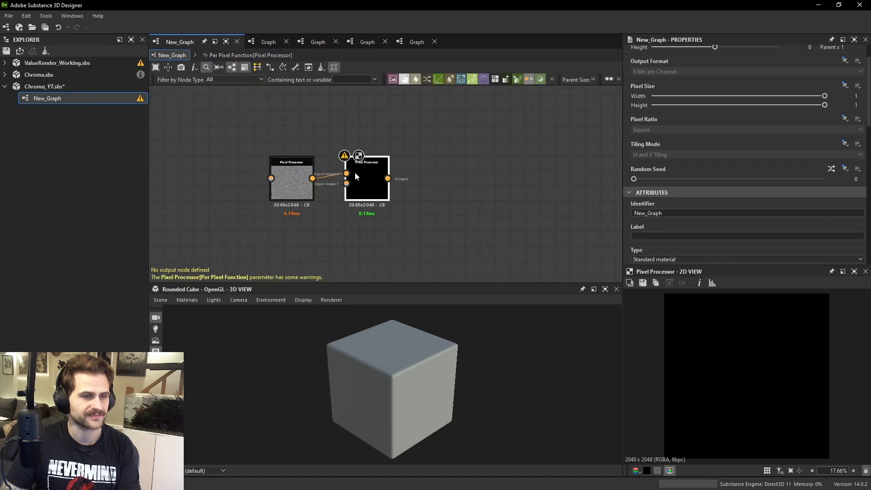
{"action": "left_click", "coordinate": [736, 243]}
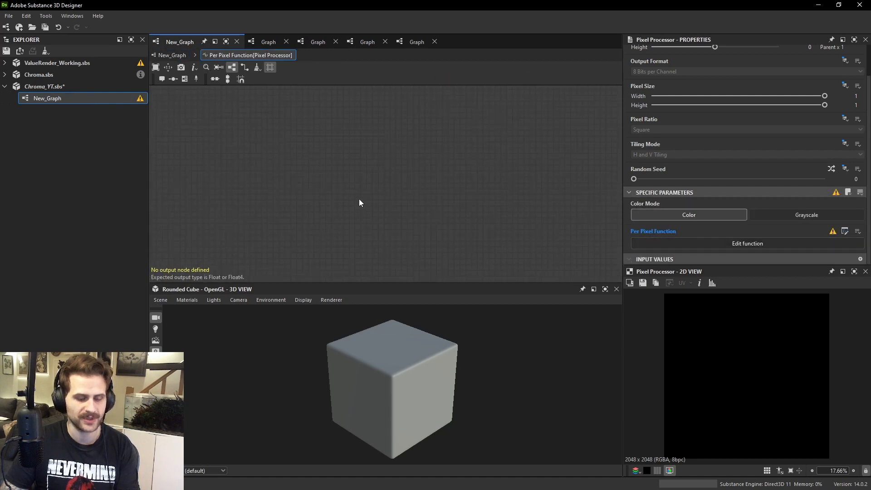
{"action": "key", "text": "space"}
{"action": "type", "text": "get"}
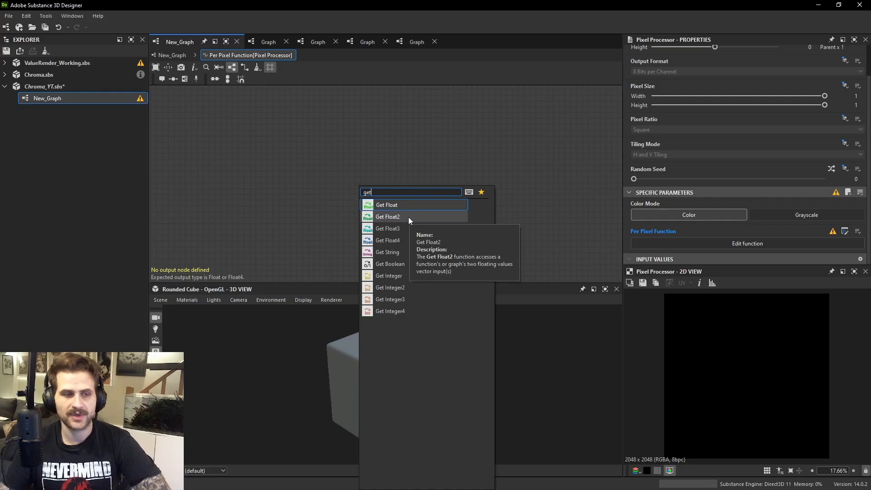
{"action": "left_click", "coordinate": [409, 216]}
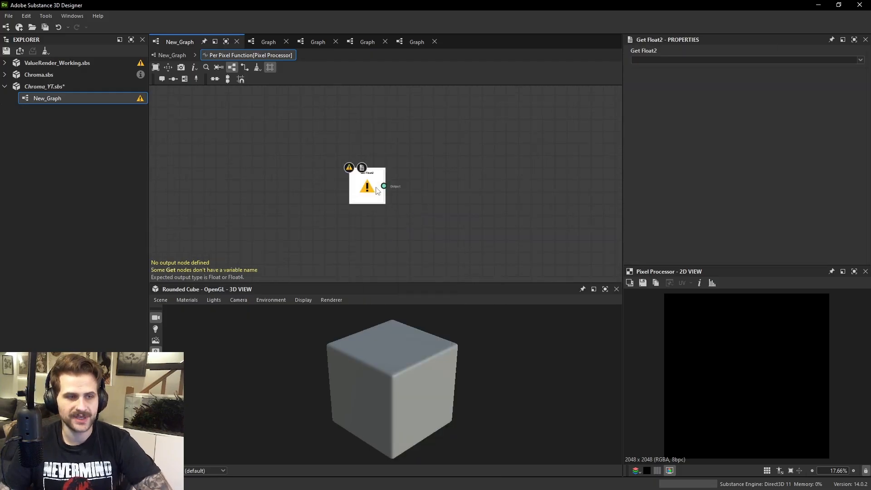
{"action": "scroll", "coordinate": [375, 189], "scroll_direction": "up", "scroll_amount": 3}
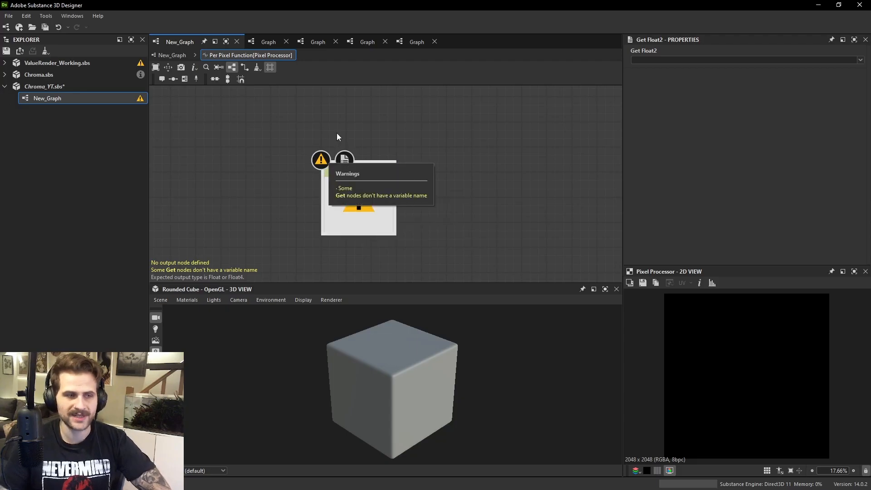
{"action": "key", "text": "Delete"}
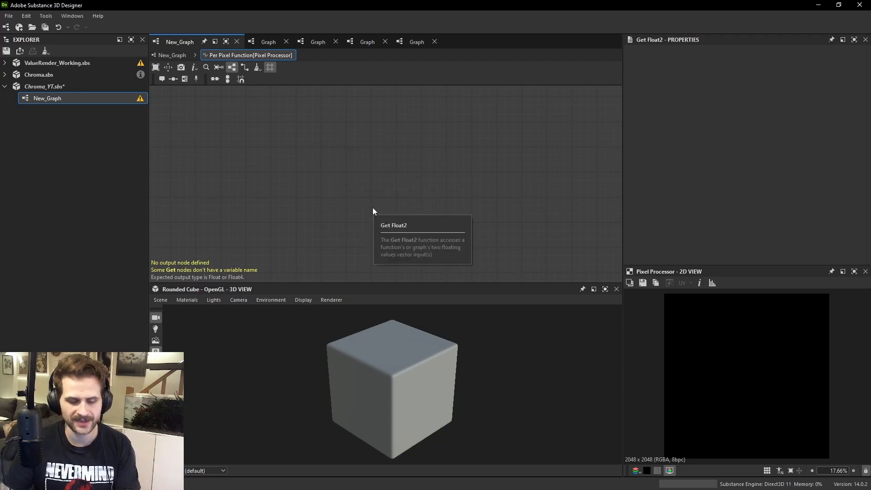
{"action": "key", "text": "space"}
{"action": "type", "text": "vec"}
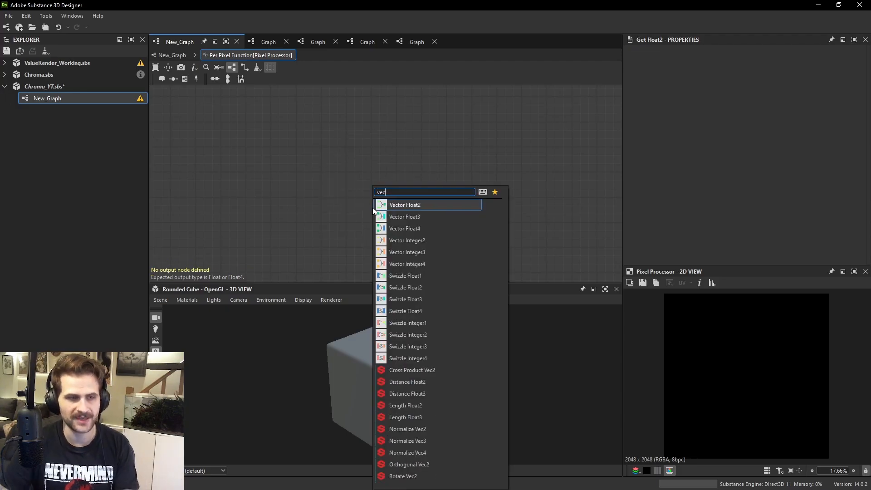
{"action": "key", "text": "Escape"}
Add a Float2 constant node to the second Pixel Processor's function and set both its values to 0.06.
{"action": "key", "text": "space"}
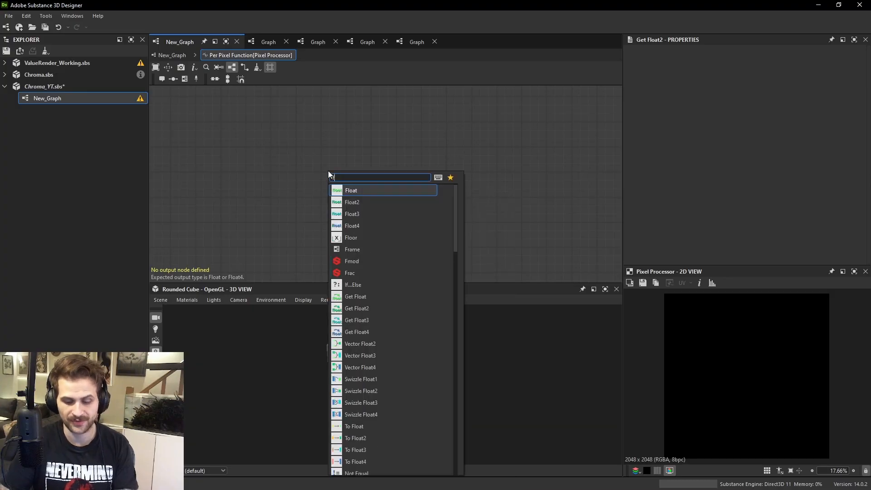
{"action": "type", "text": "flo"}
{"action": "key", "text": "Down"}
{"action": "key", "text": "Return"}
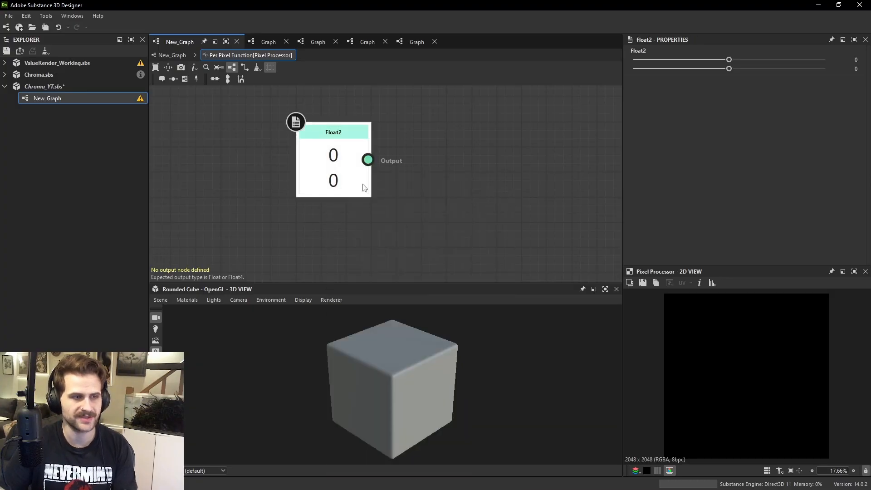
{"action": "left_click_drag", "start_coordinate": [363, 187], "coordinate": [374, 237]}
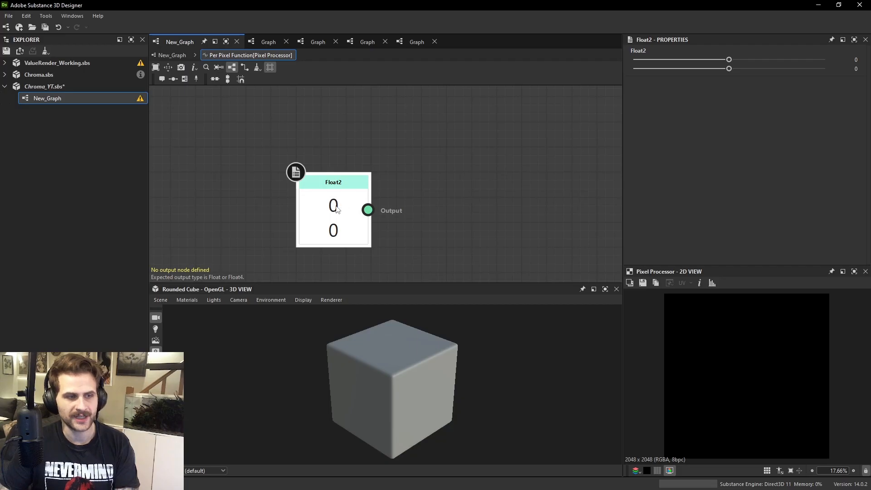
{"action": "mouse_move", "coordinate": [723, 58]}
{"action": "left_mouse_down"}
{"action": "mouse_move", "coordinate": [747, 66]}
{"action": "mouse_move", "coordinate": [727, 68]}
{"action": "mouse_move", "coordinate": [742, 69]}
{"action": "mouse_move", "coordinate": [734, 60]}
{"action": "left_mouse_up"}
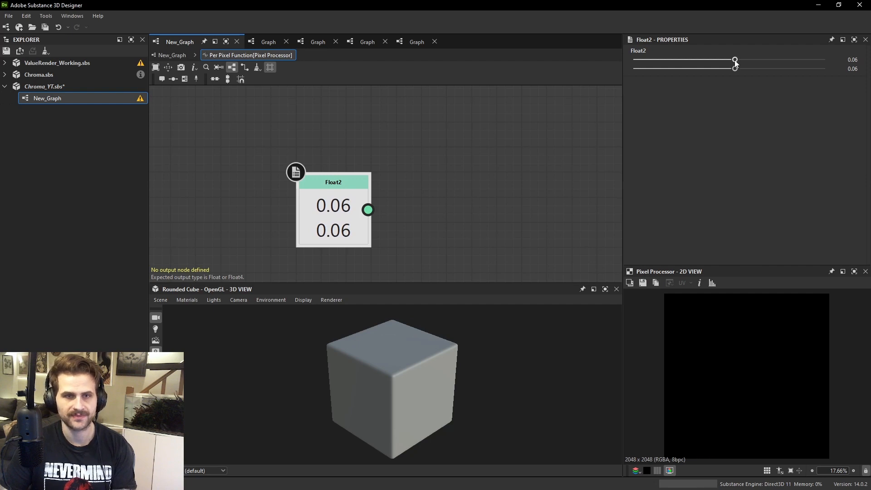
Return to the main graph, preview the first Pixel Processor's output and examine the pixels at its upper-left corner up close.
{"action": "left_click", "coordinate": [173, 53]}
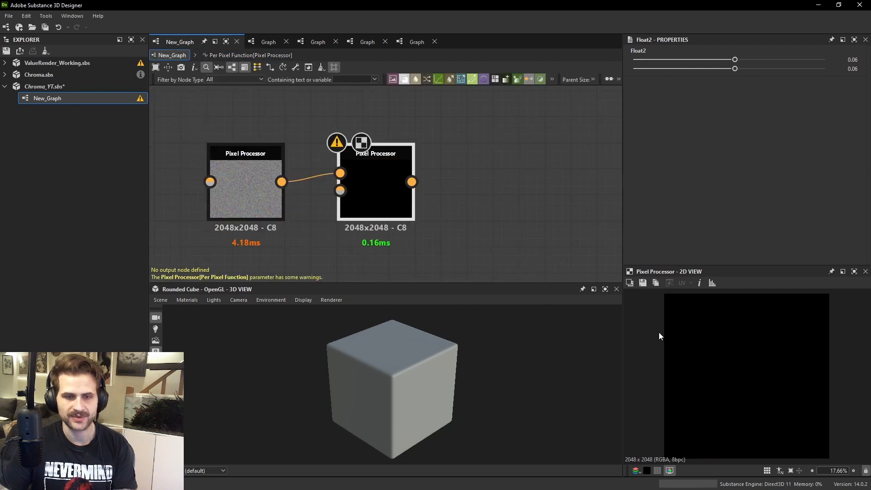
{"action": "scroll", "coordinate": [710, 355], "scroll_direction": "down", "scroll_amount": 1}
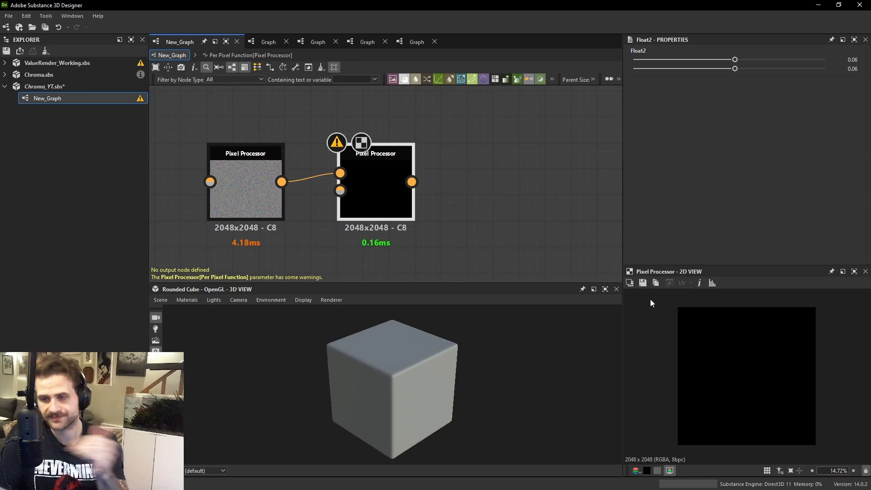
{"action": "left_click", "coordinate": [385, 197]}
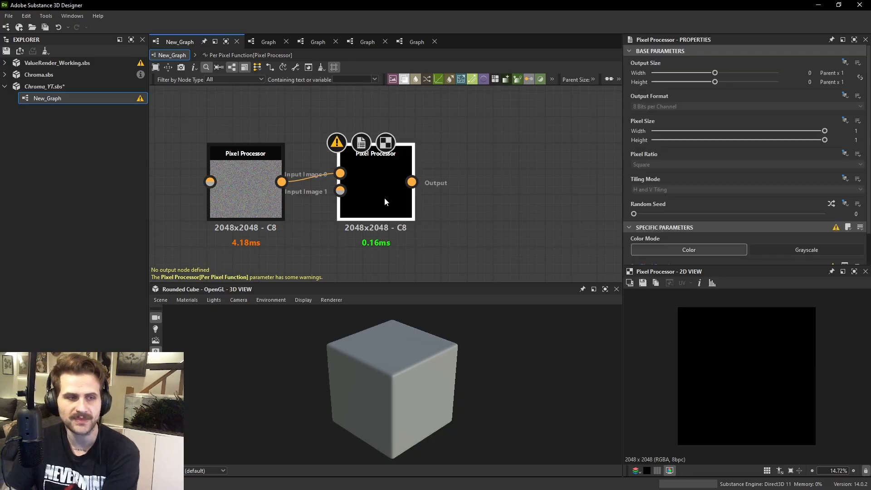
{"action": "double_click", "coordinate": [259, 200]}
{"action": "scroll", "coordinate": [680, 338], "scroll_direction": "up", "scroll_amount": 15}
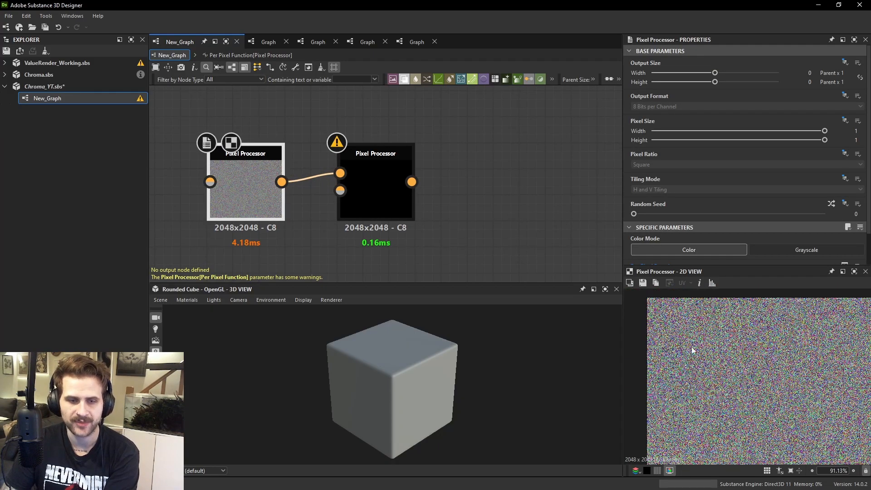
{"action": "scroll", "coordinate": [761, 354], "scroll_direction": "up", "scroll_amount": 7}
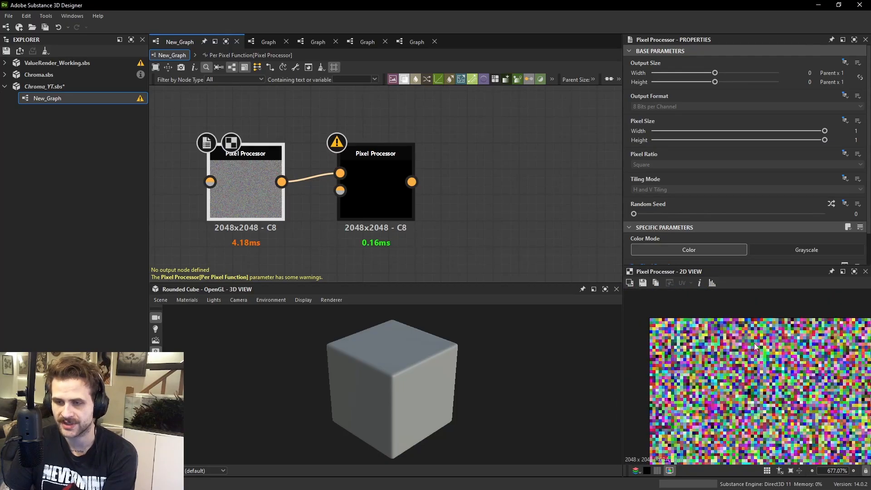
{"action": "scroll", "coordinate": [657, 381], "scroll_direction": "up", "scroll_amount": 5}
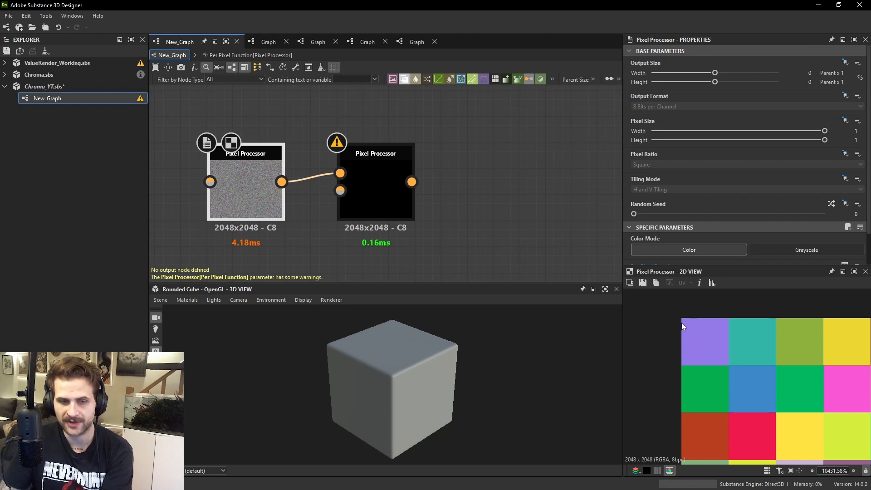
Reopen the second Pixel Processor's Per Pixel function and set both Float2 values to 0.
{"action": "left_click", "coordinate": [395, 197]}
{"action": "scroll", "coordinate": [800, 235], "scroll_direction": "down", "scroll_amount": 1}
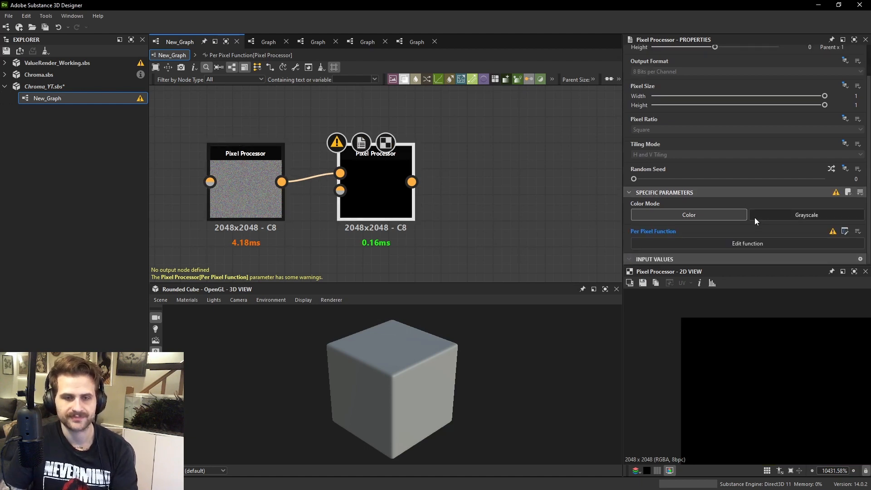
{"action": "left_click", "coordinate": [758, 244]}
{"action": "left_click", "coordinate": [349, 218]}
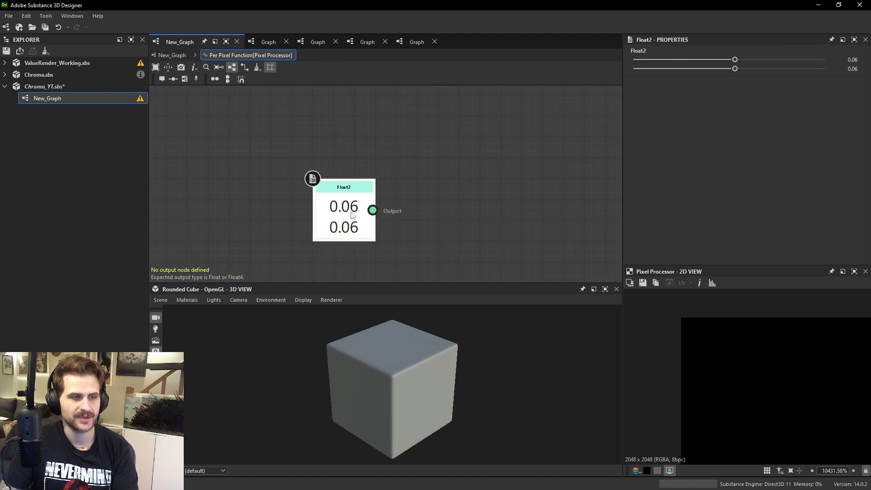
{"action": "type", "text": "0"}
{"action": "key", "text": "Return"}
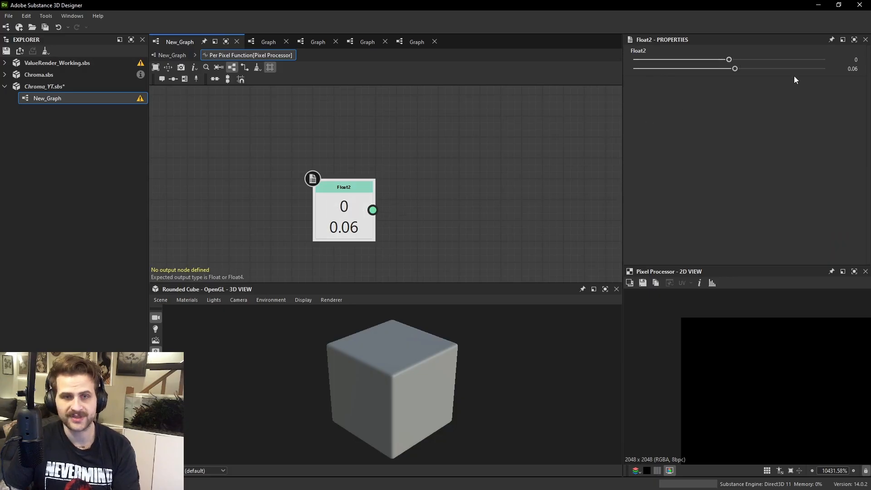
{"action": "left_click_drag", "start_coordinate": [858, 69], "coordinate": [755, 66]}
{"action": "type", "text": "0"}
{"action": "key", "text": "Return"}
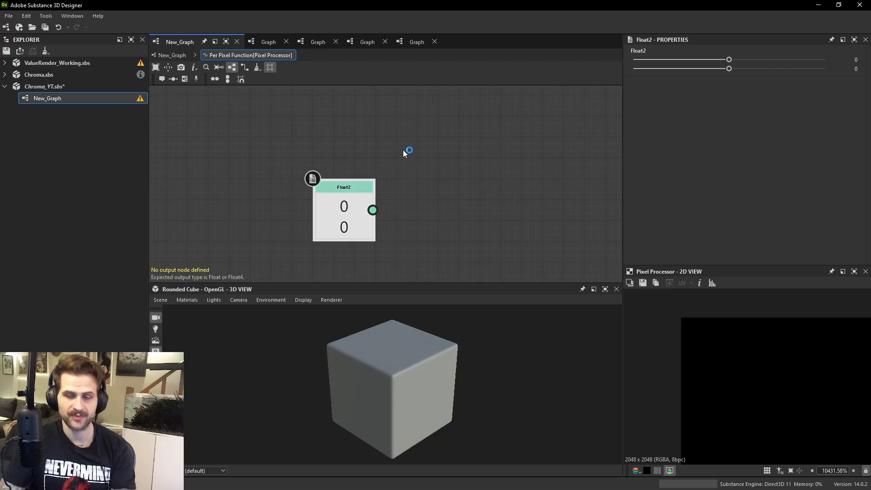
Return to the main graph and reposition the first Pixel Processor node beside the second one.
{"action": "left_click", "coordinate": [178, 56]}
{"action": "left_click_drag", "start_coordinate": [271, 209], "coordinate": [271, 184]}
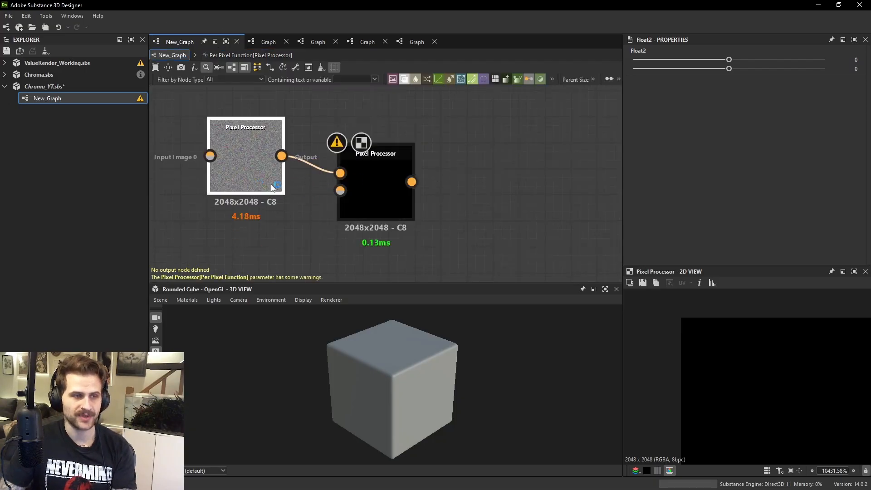
{"action": "scroll", "coordinate": [333, 172], "scroll_direction": "up", "scroll_amount": 3}
{"action": "left_click_drag", "start_coordinate": [348, 173], "coordinate": [417, 163]}
{"action": "left_click_drag", "start_coordinate": [239, 170], "coordinate": [238, 197]}
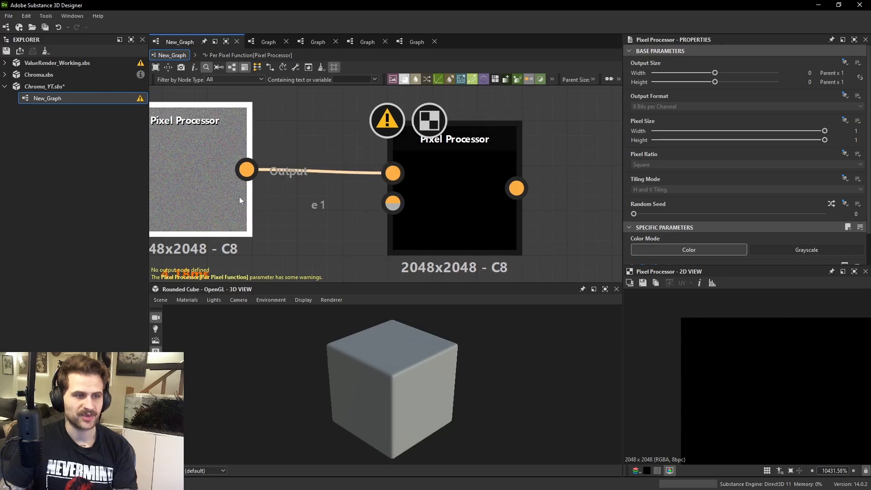
Select the second Pixel Processor node and open its Per Pixel function for editing.
{"action": "left_click", "coordinate": [458, 167]}
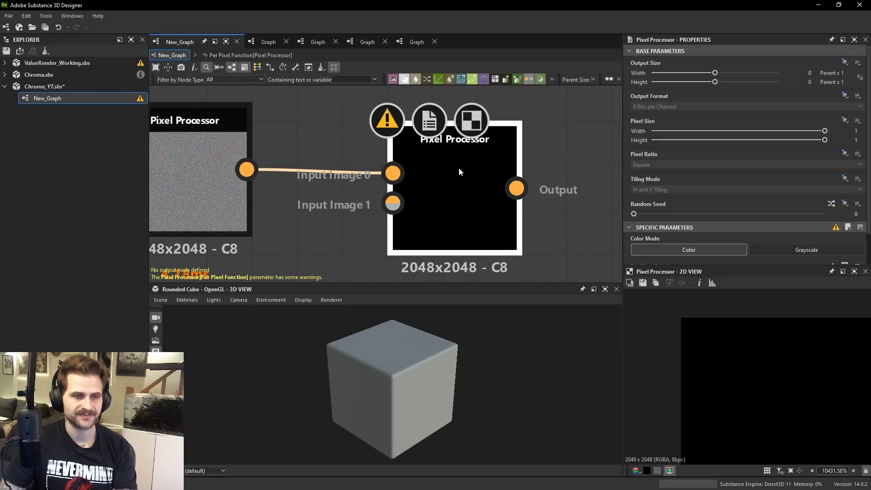
{"action": "scroll", "coordinate": [777, 216], "scroll_direction": "down", "scroll_amount": 1}
{"action": "left_click", "coordinate": [757, 243]}
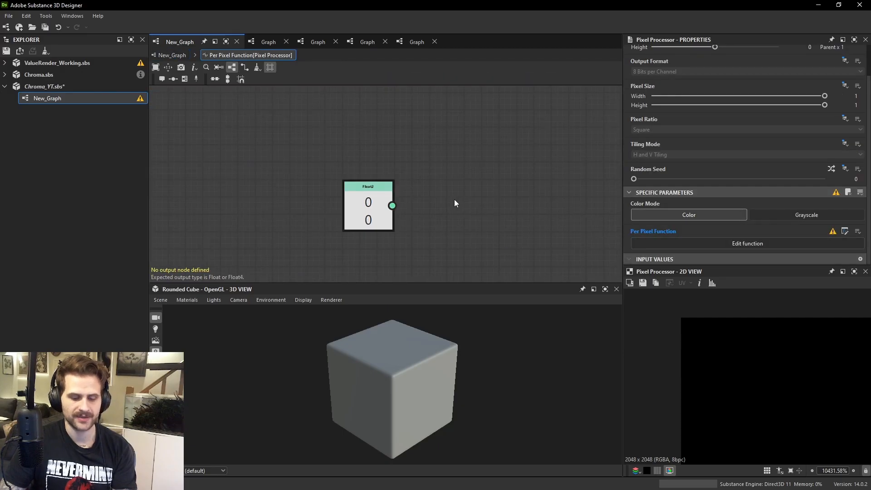
{"action": "key", "text": "space"}
{"action": "type", "text": "get"}
{"action": "key", "text": "Escape"}
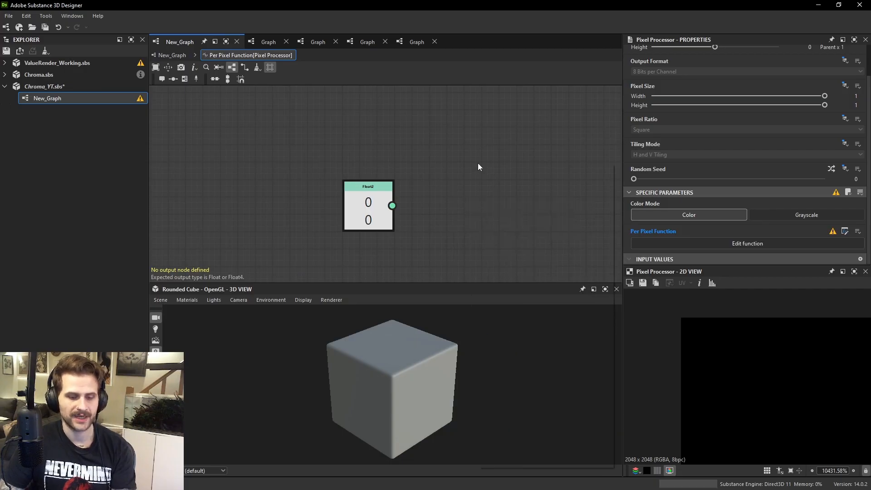
Add a Sample Color node beside the Float2 node and connect the Float2 output to its Position input.
{"action": "key", "text": "space"}
{"action": "type", "text": "sampl"}
{"action": "key", "text": "Down"}
{"action": "key", "text": "Return"}
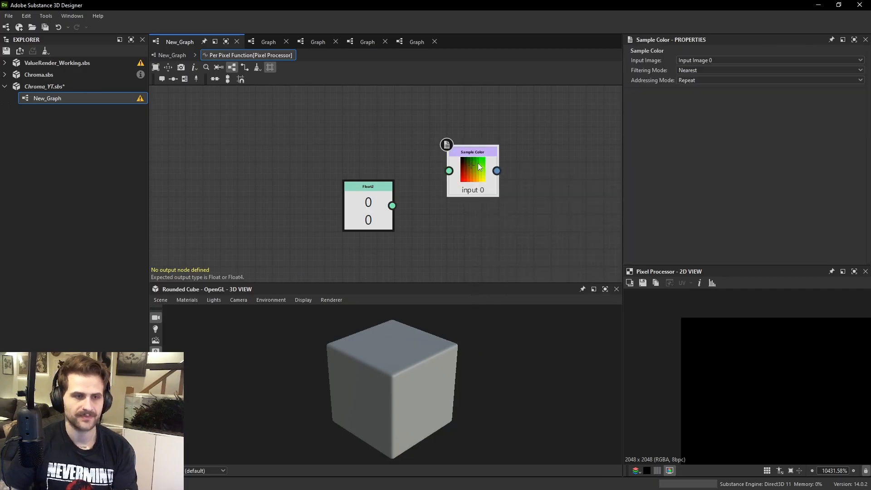
{"action": "left_click_drag", "start_coordinate": [468, 159], "coordinate": [458, 196]}
{"action": "left_click_drag", "start_coordinate": [393, 206], "coordinate": [440, 206]}
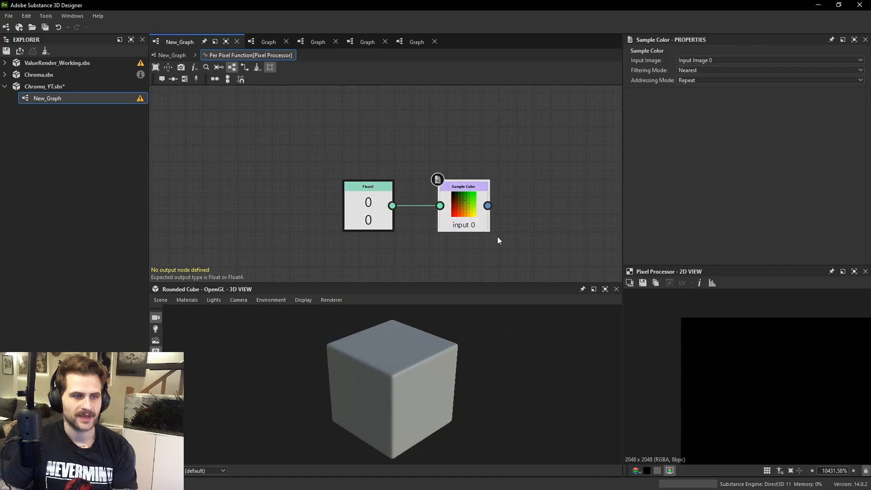
{"action": "scroll", "coordinate": [467, 227], "scroll_direction": "up", "scroll_amount": 2}
{"action": "scroll", "coordinate": [469, 228], "scroll_direction": "up", "scroll_amount": 2}
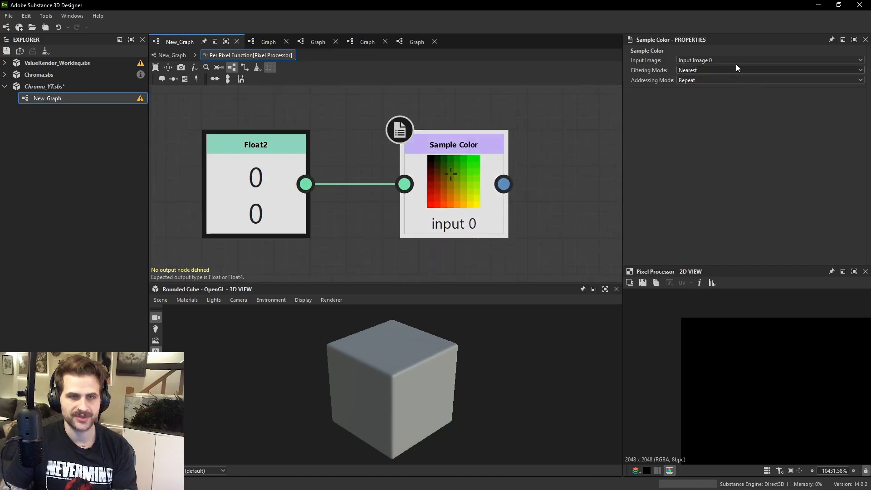
Check the link into the second Pixel Processor's Input Image 0 in the main graph, and reopen its Per Pixel function.
{"action": "left_click", "coordinate": [172, 55]}
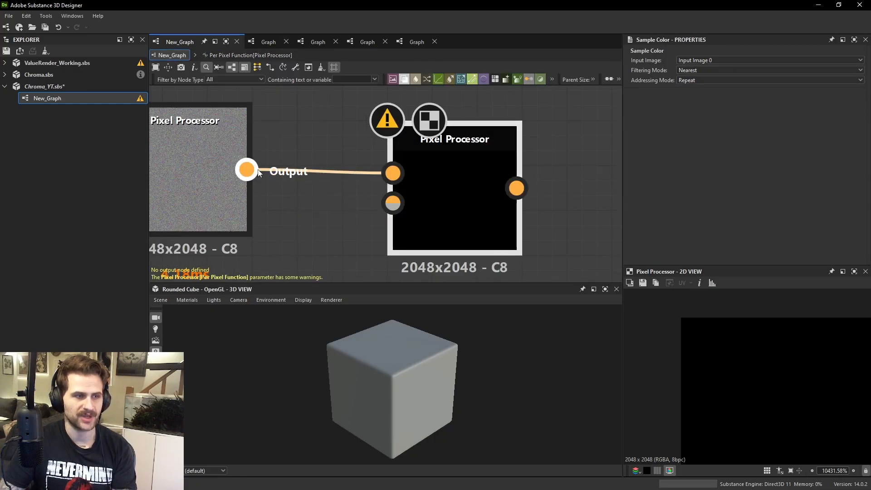
{"action": "left_click_drag", "start_coordinate": [247, 169], "coordinate": [350, 175]}
{"action": "left_click", "coordinate": [428, 165]}
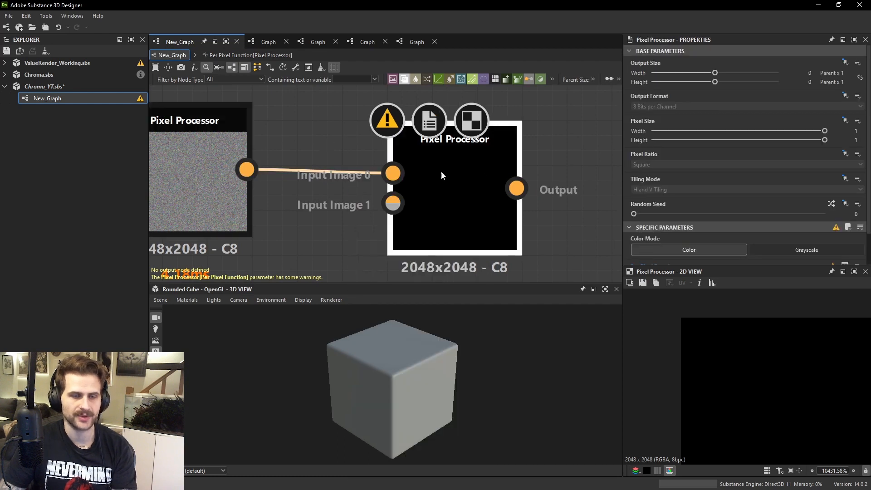
{"action": "scroll", "coordinate": [809, 238], "scroll_direction": "down", "scroll_amount": 2}
{"action": "left_click", "coordinate": [844, 238]}
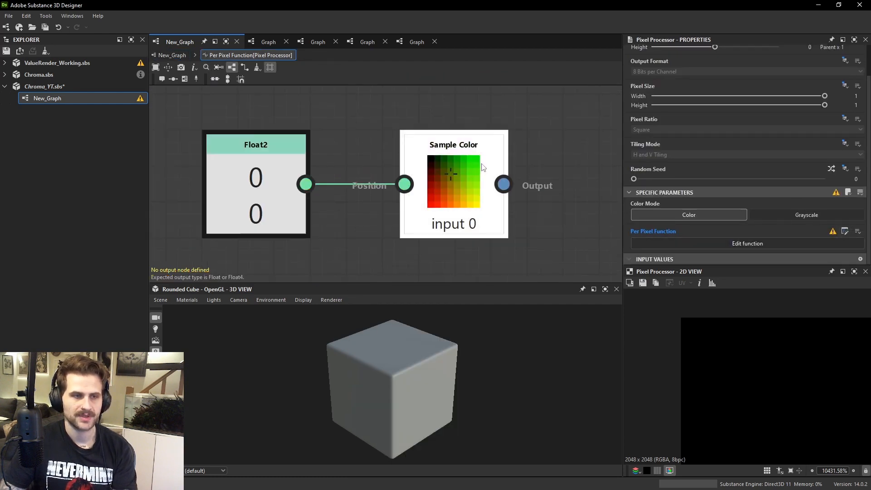
Set the Sample Color node as the function's output node and show the whole result in the 2D preview.
{"action": "left_click", "coordinate": [457, 162]}
{"action": "right_click", "coordinate": [461, 160]}
{"action": "left_click", "coordinate": [499, 209]}
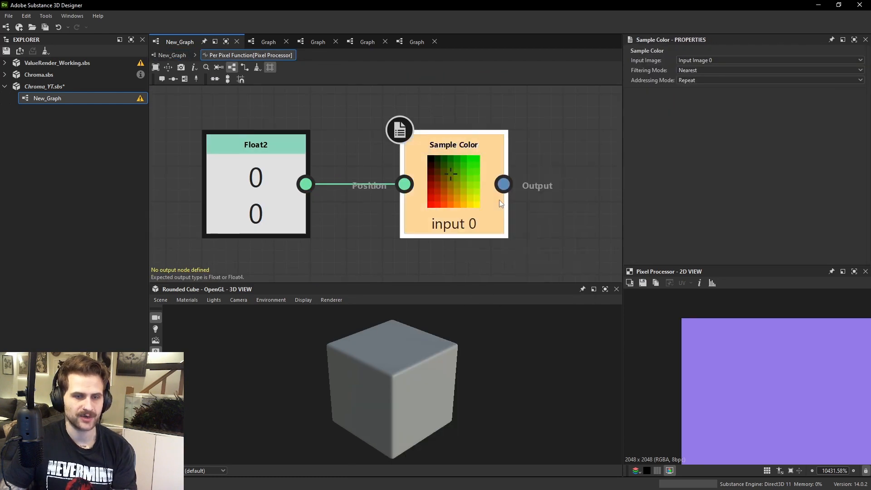
{"action": "scroll", "coordinate": [722, 364], "scroll_direction": "down", "scroll_amount": 20}
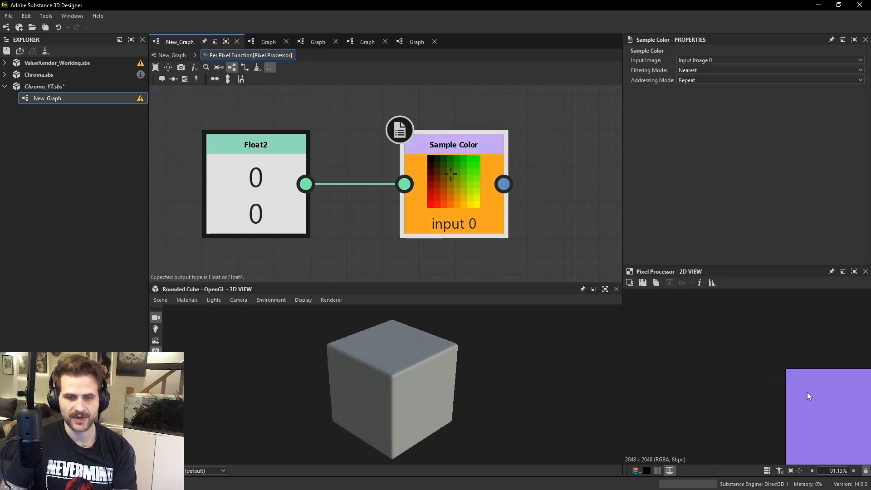
{"action": "middle_click_drag", "start_coordinate": [818, 395], "coordinate": [694, 311]}
{"action": "scroll", "coordinate": [730, 355], "scroll_direction": "down", "scroll_amount": 11}
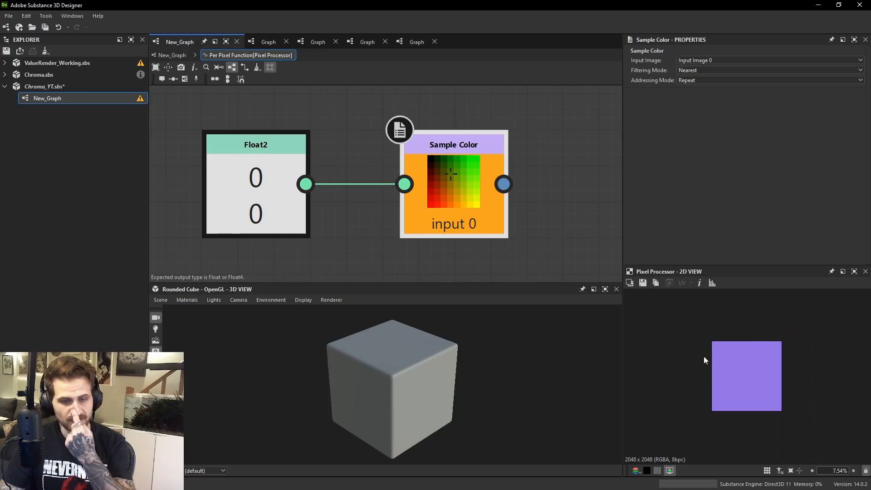
Return to the main graph and show the first Pixel Processor's output in the 2D preview.
{"action": "left_click", "coordinate": [168, 55]}
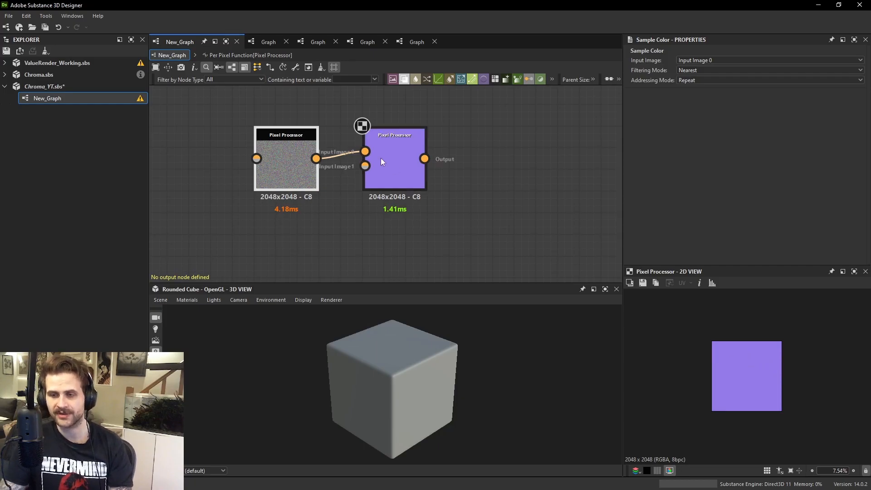
{"action": "double_click", "coordinate": [275, 142]}
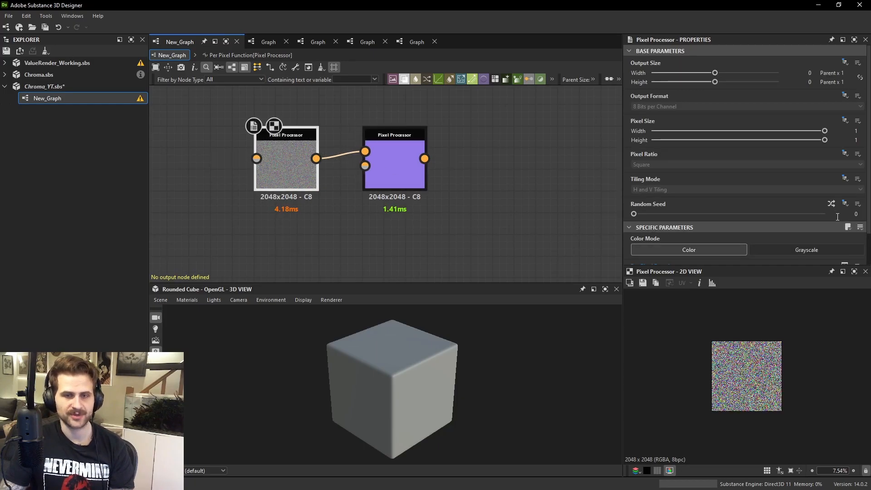
Randomize the first Pixel Processor's Random Seed several times while inspecting the corner pixels of its output in the 2D view.
{"action": "left_click", "coordinate": [831, 203]}
{"action": "scroll", "coordinate": [739, 332], "scroll_direction": "up", "scroll_amount": 10}
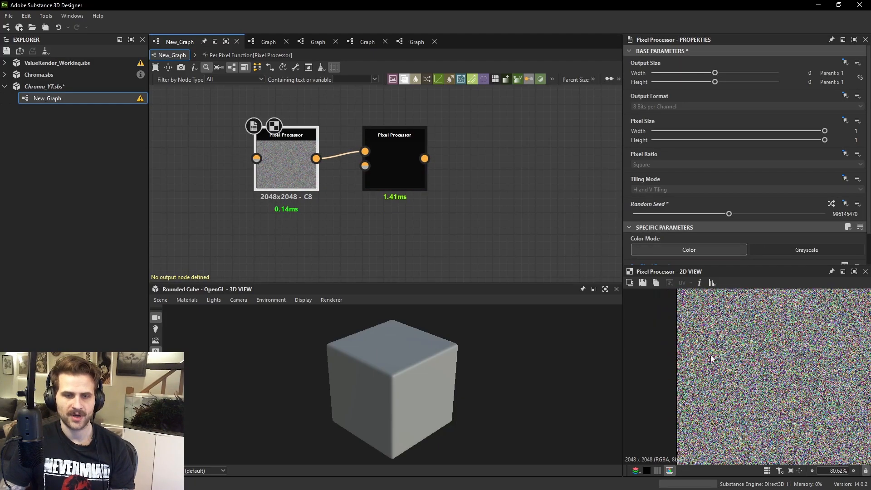
{"action": "scroll", "coordinate": [712, 363], "scroll_direction": "up", "scroll_amount": 10}
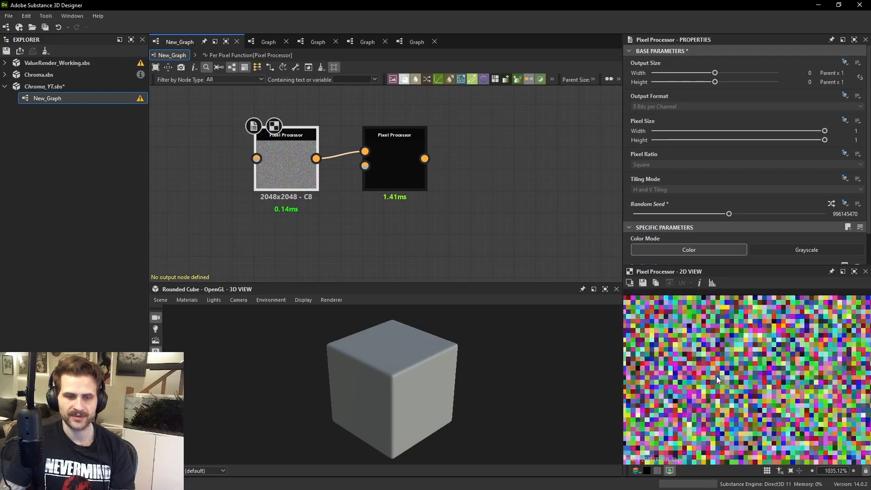
{"action": "scroll", "coordinate": [750, 402], "scroll_direction": "up", "scroll_amount": 1}
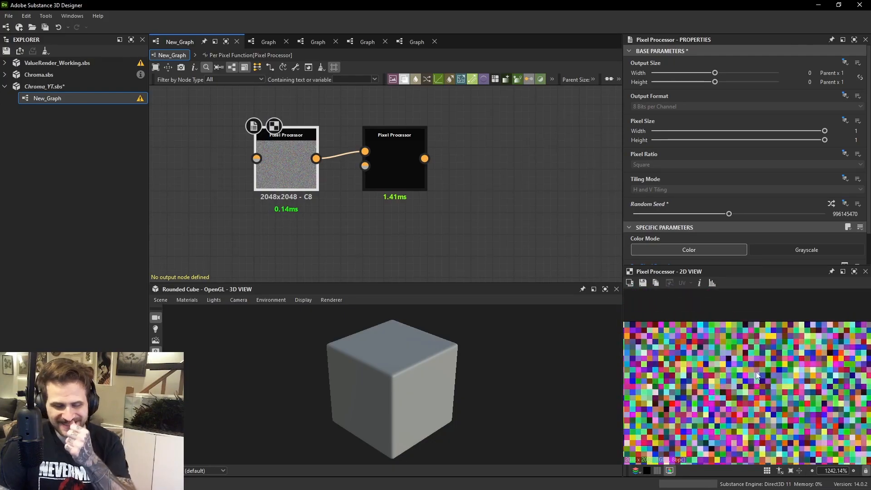
{"action": "middle_click_drag", "start_coordinate": [625, 341], "coordinate": [735, 389]}
{"action": "left_click", "coordinate": [830, 203]}
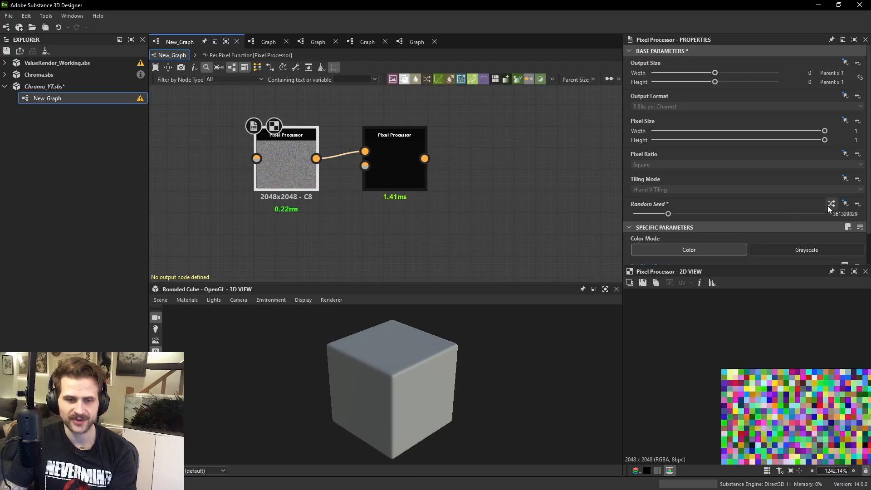
{"action": "left_click", "coordinate": [830, 204]}
{"action": "scroll", "coordinate": [725, 376], "scroll_direction": "up", "scroll_amount": 1}
{"action": "scroll", "coordinate": [726, 376], "scroll_direction": "up", "scroll_amount": 12}
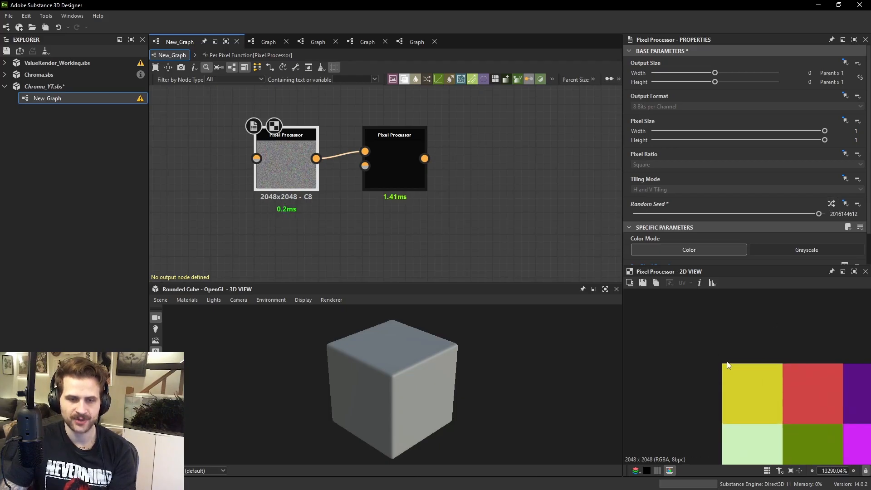
{"action": "left_click", "coordinate": [830, 203]}
{"action": "left_click", "coordinate": [830, 203]}
Show the second Pixel Processor in the 2D view and randomize the parent graph's Random Seed repeatedly to test the sampled color.
{"action": "left_click", "coordinate": [390, 164]}
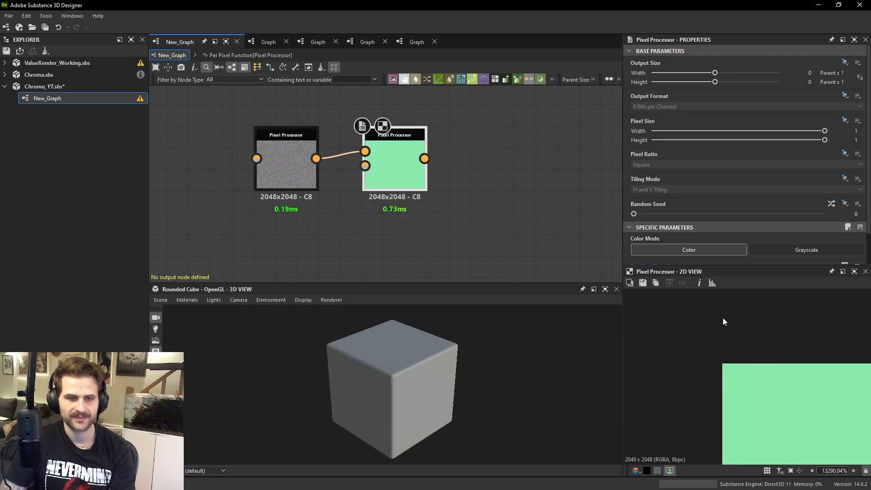
{"action": "scroll", "coordinate": [510, 159], "scroll_direction": "down", "scroll_amount": 2}
{"action": "left_click", "coordinate": [510, 158]}
{"action": "middle_click_drag", "start_coordinate": [526, 138], "coordinate": [523, 164]}
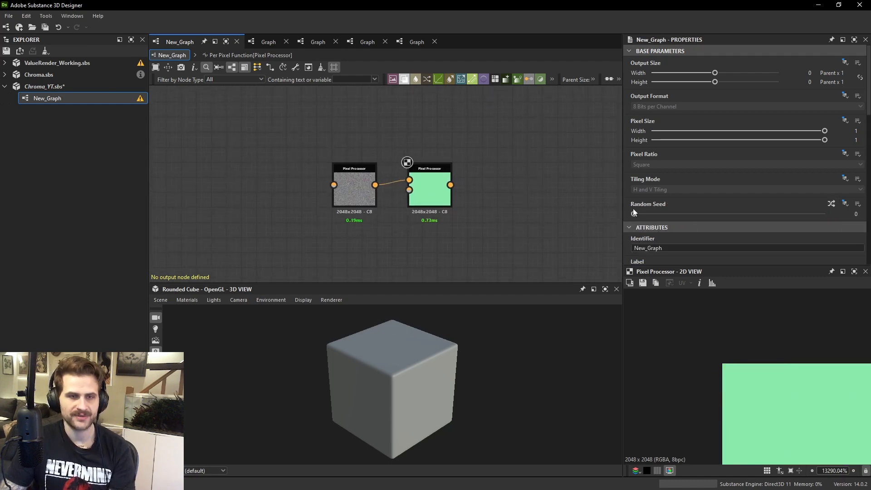
{"action": "left_click", "coordinate": [829, 204]}
{"action": "left_click", "coordinate": [830, 203]}
{"action": "left_click", "coordinate": [830, 204]}
{"action": "left_click", "coordinate": [829, 203]}
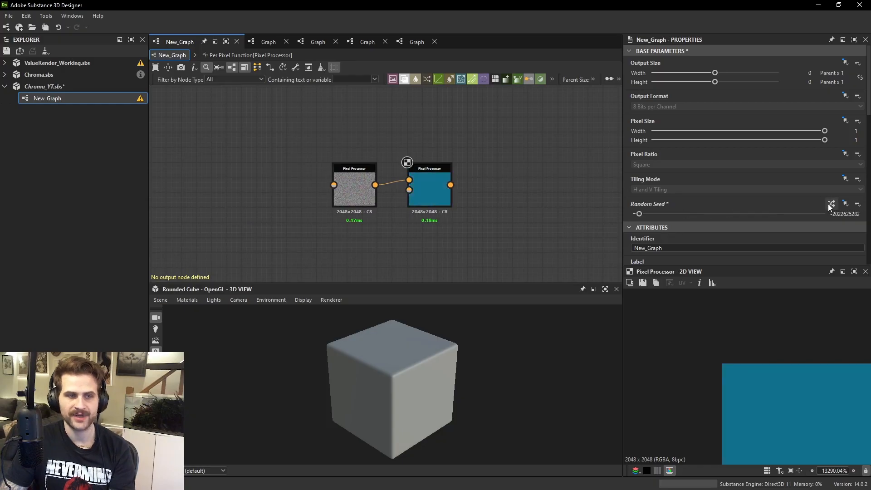
{"action": "left_click", "coordinate": [829, 204]}
{"action": "left_click", "coordinate": [829, 204]}
{"action": "left_click", "coordinate": [829, 204]}
{"action": "left_click", "coordinate": [829, 204]}
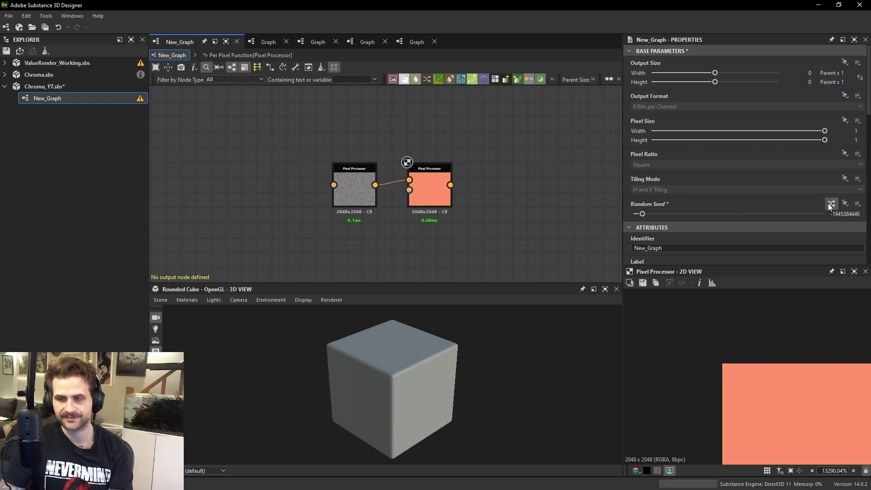
{"action": "left_click", "coordinate": [829, 203]}
{"action": "left_click", "coordinate": [829, 204]}
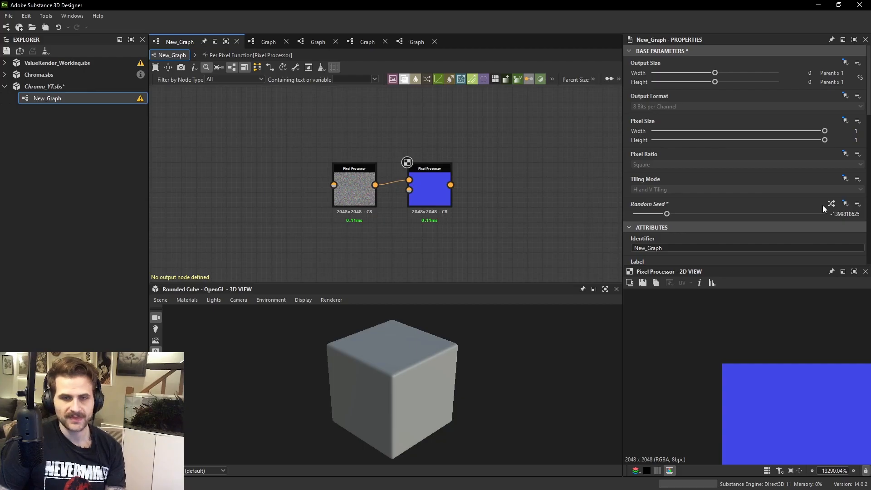
{"action": "left_click", "coordinate": [831, 203]}
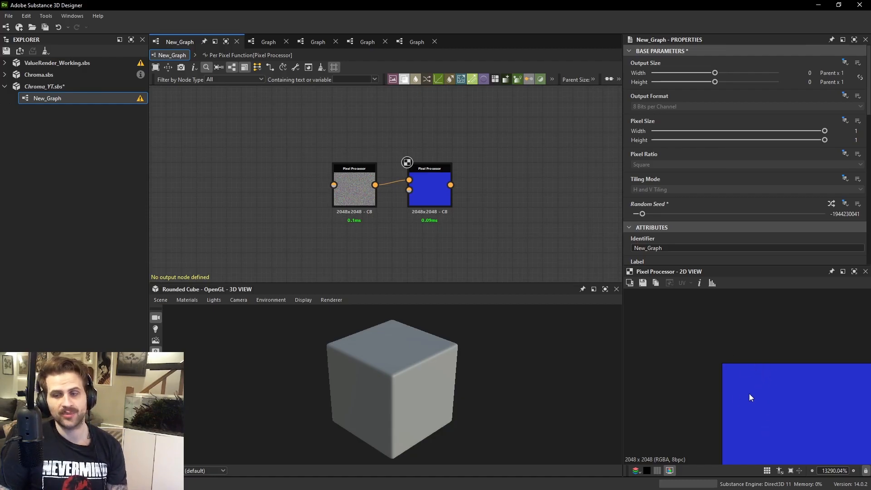
{"action": "left_click", "coordinate": [831, 204]}
{"action": "left_click", "coordinate": [831, 204]}
{"action": "left_click", "coordinate": [830, 203]}
{"action": "left_click", "coordinate": [831, 203]}
{"action": "left_click", "coordinate": [827, 205]}
{"action": "left_click", "coordinate": [827, 206]}
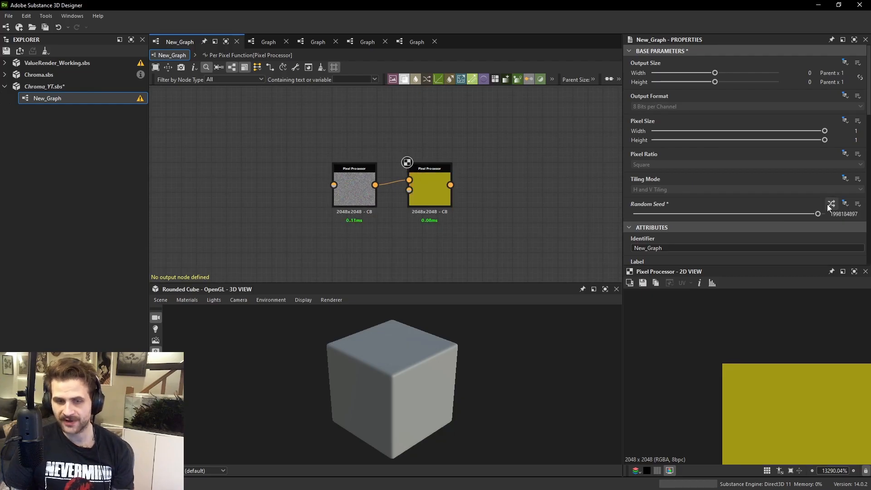
{"action": "left_click", "coordinate": [827, 205]}
{"action": "left_click", "coordinate": [827, 206]}
{"action": "scroll", "coordinate": [797, 358], "scroll_direction": "down", "scroll_amount": 4}
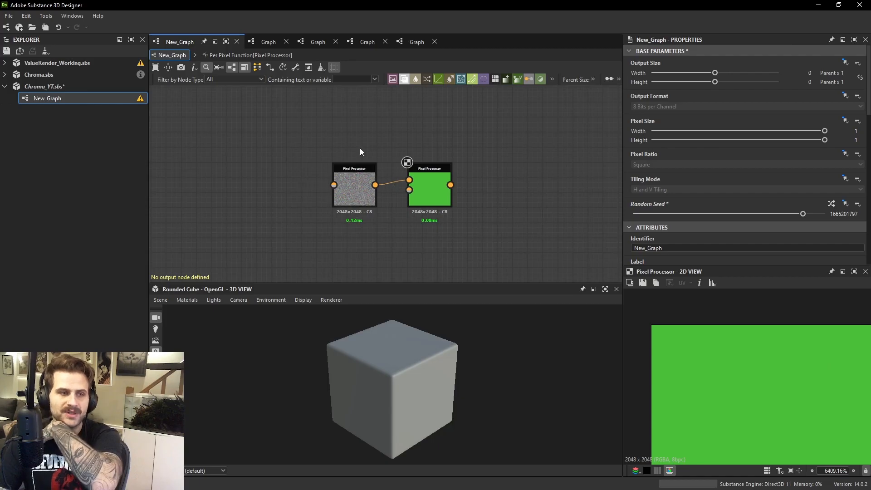
Show the first Pixel Processor in the 2D view and open its Per Pixel function.
{"action": "scroll", "coordinate": [354, 179], "scroll_direction": "up", "scroll_amount": 2}
{"action": "left_click", "coordinate": [352, 181]}
{"action": "scroll", "coordinate": [766, 215], "scroll_direction": "down", "scroll_amount": 1}
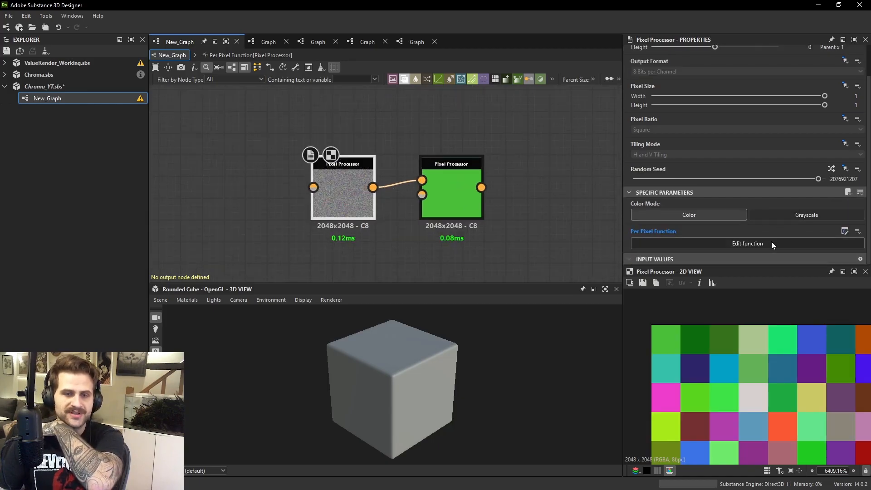
{"action": "left_click", "coordinate": [746, 243]}
{"action": "scroll", "coordinate": [488, 141], "scroll_direction": "up", "scroll_amount": 1}
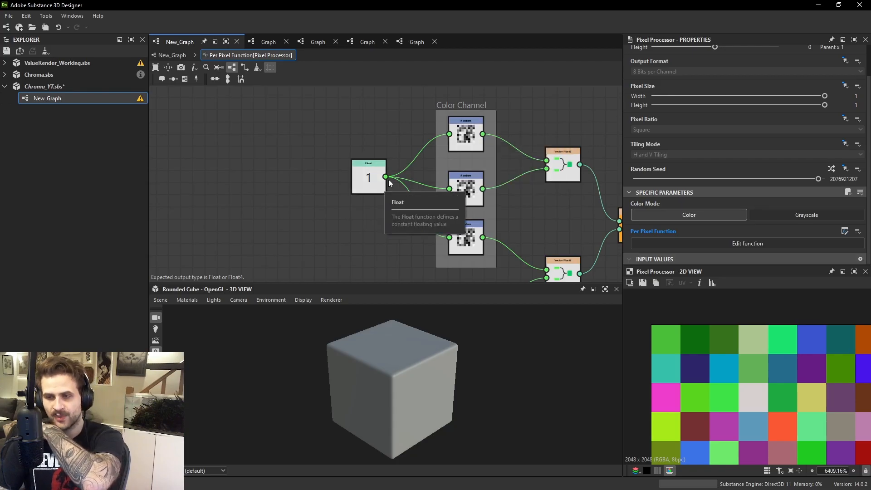
Move the Float node and the Color Channel frame with its Random nodes away from the Vector Float2 nodes.
{"action": "left_click_drag", "start_coordinate": [315, 106], "coordinate": [499, 268]}
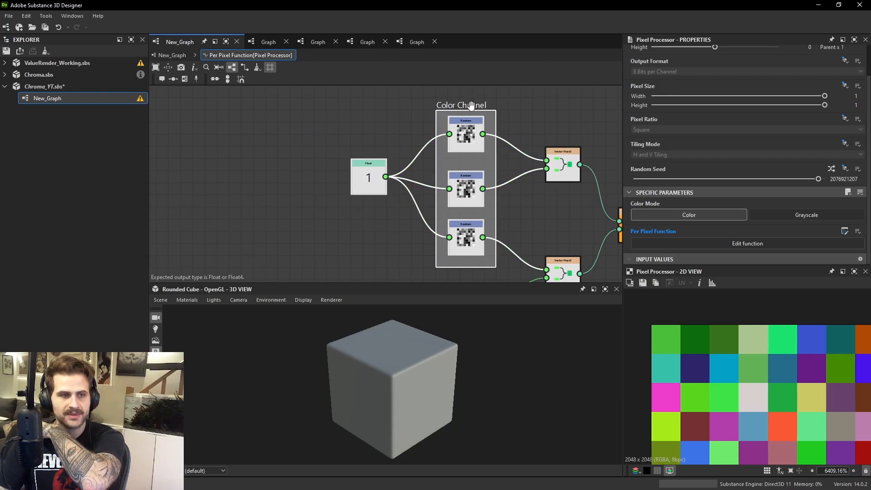
{"action": "left_click_drag", "start_coordinate": [469, 107], "coordinate": [384, 107]}
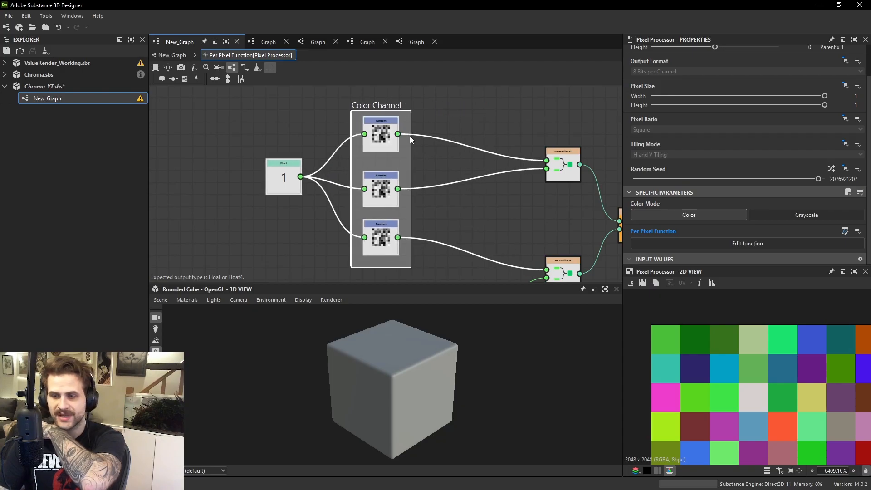
{"action": "left_click", "coordinate": [467, 111]}
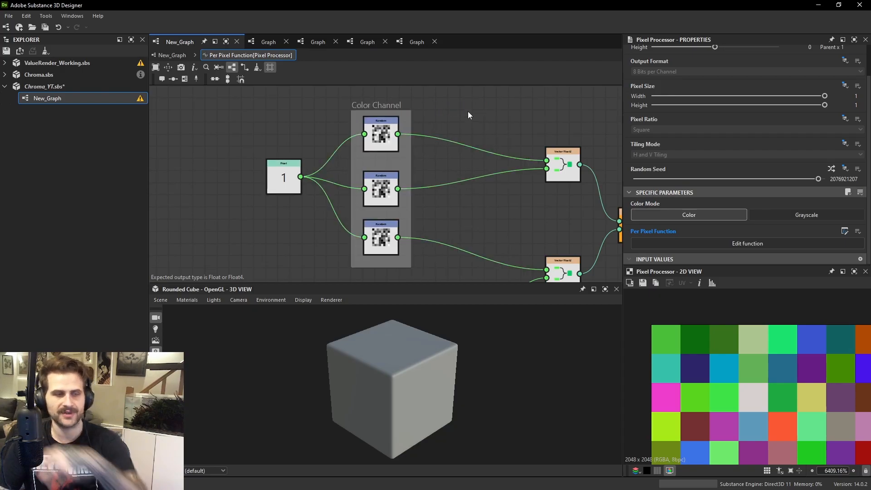
Create an Add node and place it above the Vector Float4 output node.
{"action": "key", "text": "space"}
{"action": "type", "text": "ad"}
{"action": "left_click", "coordinate": [488, 121]}
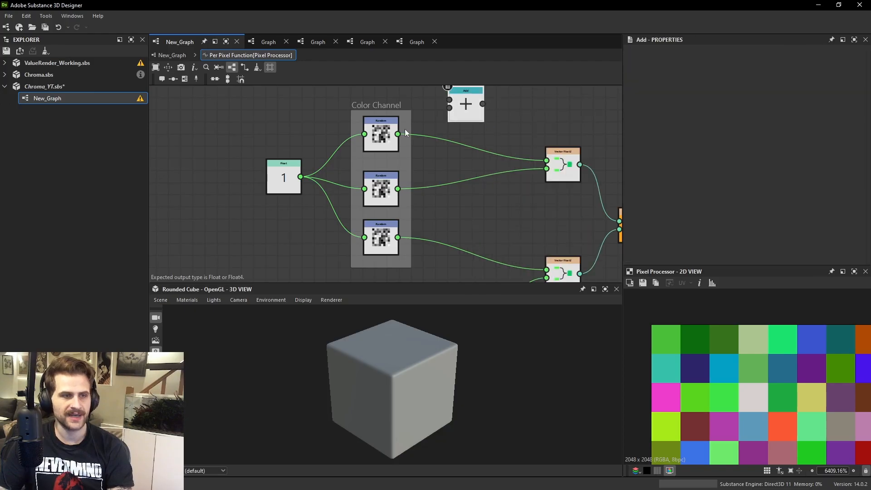
{"action": "middle_click_drag", "start_coordinate": [461, 125], "coordinate": [416, 142]}
{"action": "left_click_drag", "start_coordinate": [427, 125], "coordinate": [590, 163]}
{"action": "scroll", "coordinate": [472, 150], "scroll_direction": "down", "scroll_amount": 2}
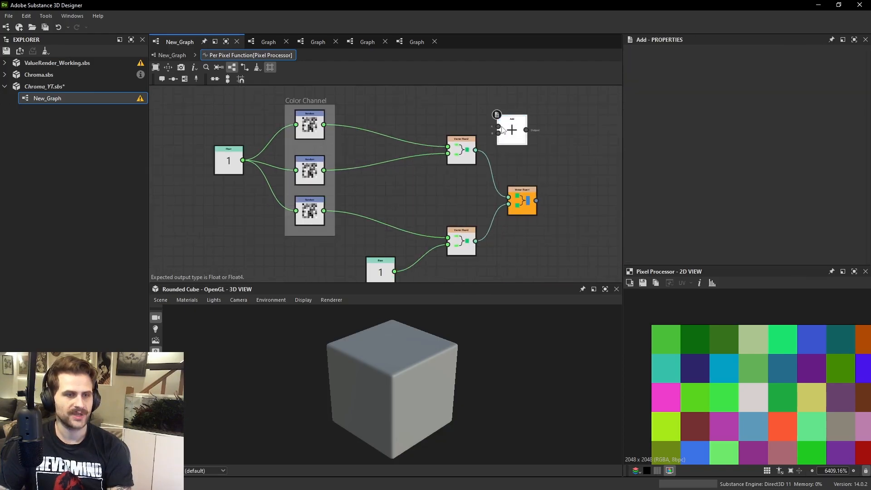
Shift both Vector Float2 nodes and the Vector Float4 output node away from the Random nodes to free up space.
{"action": "left_click", "coordinate": [469, 150]}
{"action": "left_click_drag", "start_coordinate": [469, 150], "coordinate": [479, 150]}
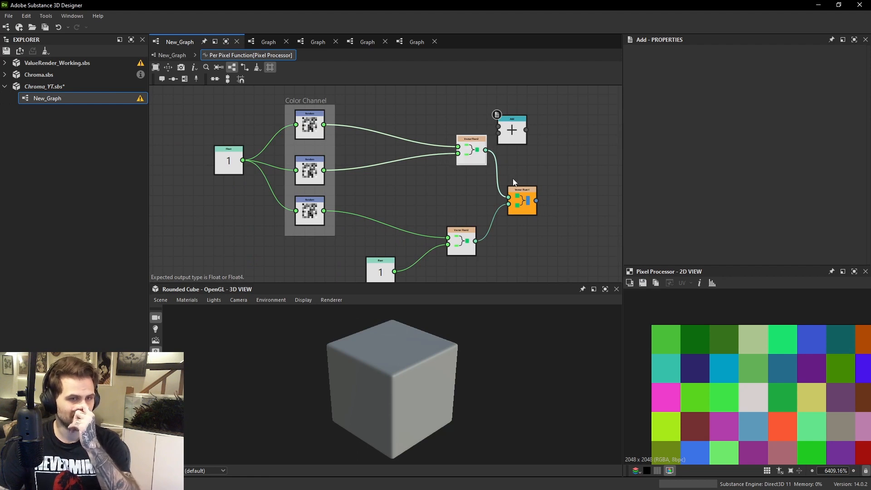
{"action": "left_click_drag", "start_coordinate": [521, 201], "coordinate": [593, 201]}
{"action": "middle_click_drag", "start_coordinate": [593, 199], "coordinate": [572, 196]}
{"action": "left_click_drag", "start_coordinate": [443, 240], "coordinate": [462, 239]}
{"action": "left_click_drag", "start_coordinate": [461, 159], "coordinate": [465, 168]}
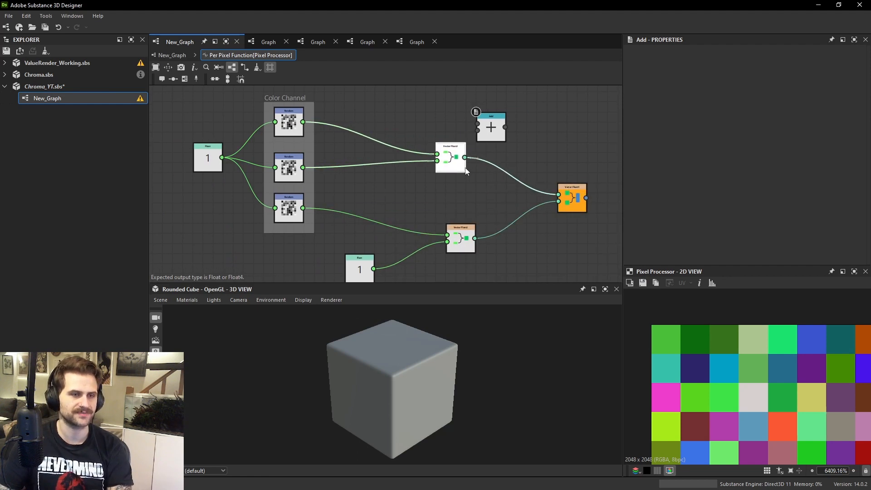
{"action": "left_click_drag", "start_coordinate": [502, 254], "coordinate": [518, 165]}
{"action": "left_click", "coordinate": [552, 250]}
{"action": "left_click_drag", "start_coordinate": [532, 248], "coordinate": [522, 243]}
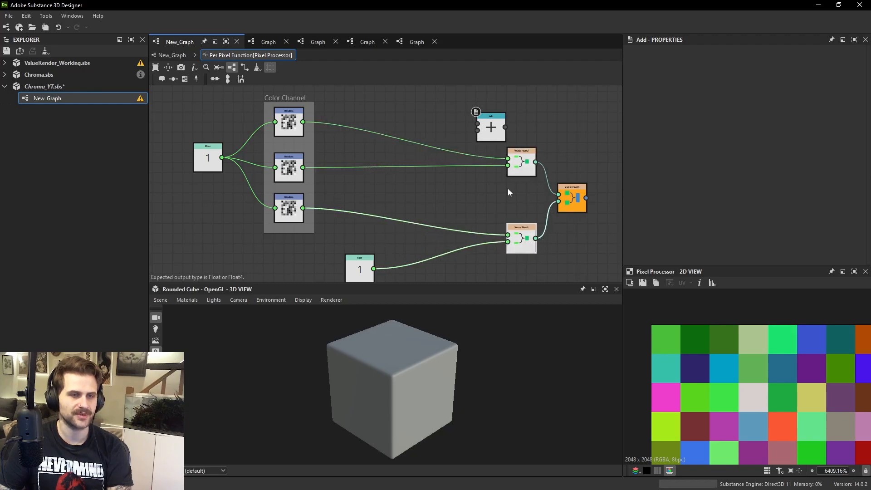
Place the Add node beside the uppermost Random node and connect that Random output to its first input.
{"action": "left_click_drag", "start_coordinate": [493, 128], "coordinate": [392, 123]}
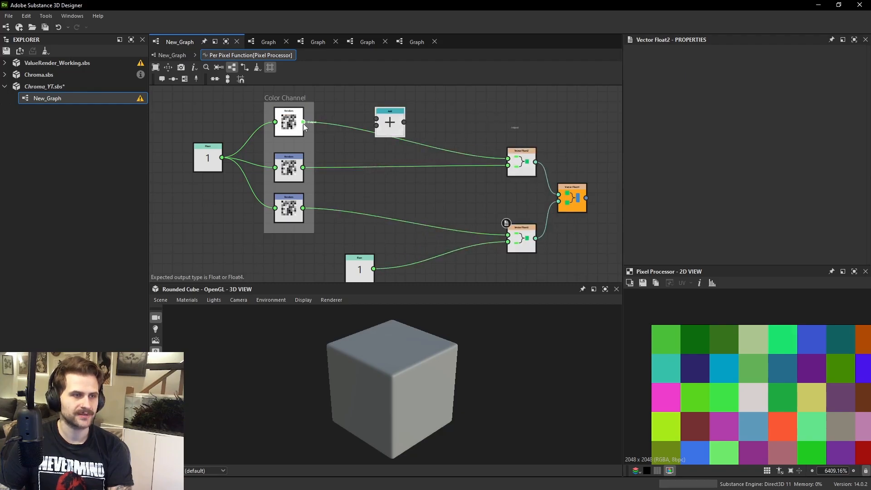
{"action": "left_click_drag", "start_coordinate": [303, 122], "coordinate": [377, 118]}
{"action": "left_click_drag", "start_coordinate": [395, 120], "coordinate": [395, 125]}
{"action": "middle_click_drag", "start_coordinate": [395, 125], "coordinate": [412, 154]}
Add a Float node set to 0.21 as the Add node's second input and connect the Add output to the upper Vector Float2.
{"action": "key", "text": "space"}
{"action": "type", "text": "float"}
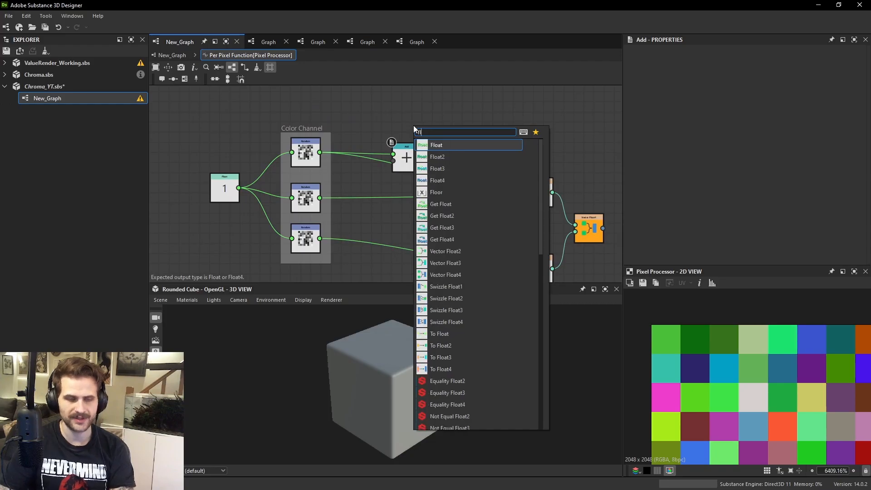
{"action": "key", "text": "Return"}
{"action": "left_click_drag", "start_coordinate": [415, 129], "coordinate": [395, 114]}
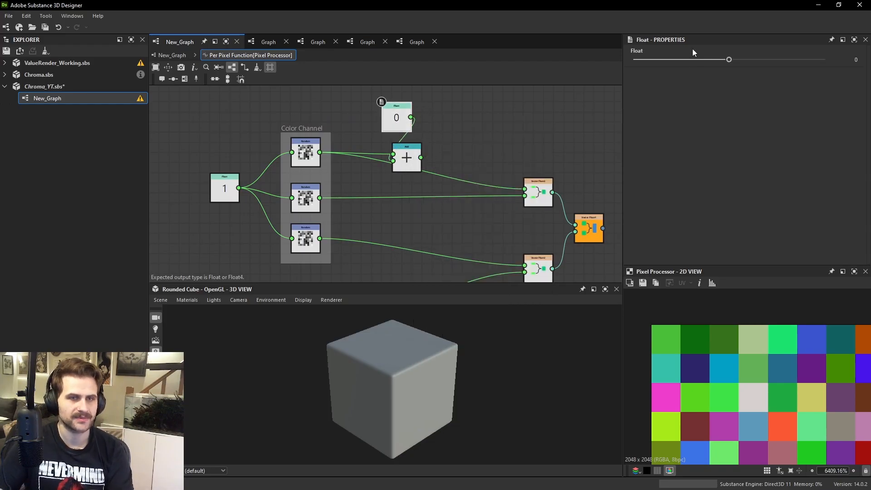
{"action": "mouse_move", "coordinate": [740, 64]}
{"action": "left_mouse_down"}
{"action": "mouse_move", "coordinate": [757, 59]}
{"action": "mouse_move", "coordinate": [749, 60]}
{"action": "left_mouse_up"}
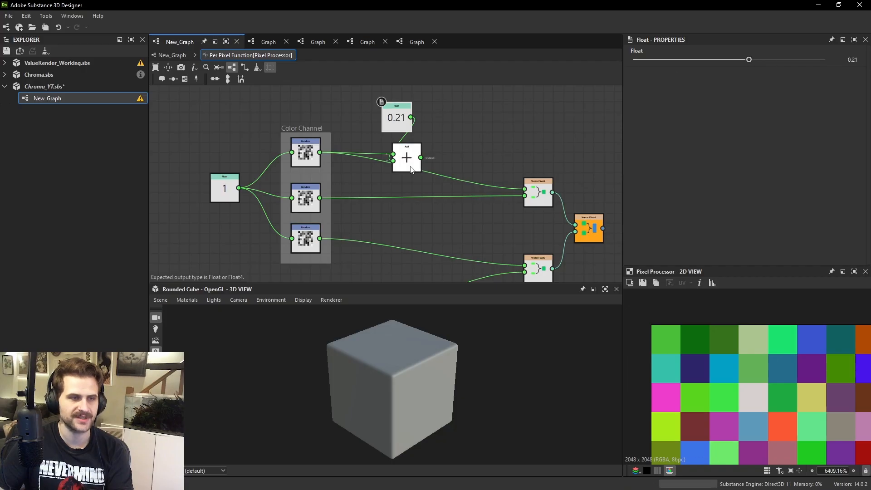
{"action": "left_click_drag", "start_coordinate": [421, 157], "coordinate": [546, 191]}
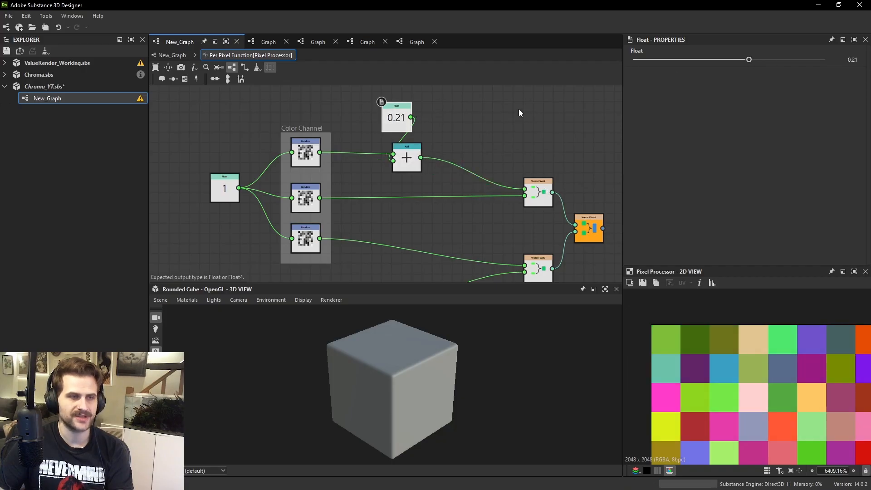
Try values of 0.64 and -0.93 in the Float node feeding the Add, comparing the colors in the 2D view.
{"action": "left_click_drag", "start_coordinate": [748, 60], "coordinate": [791, 73]}
{"action": "scroll", "coordinate": [733, 331], "scroll_direction": "down", "scroll_amount": 10}
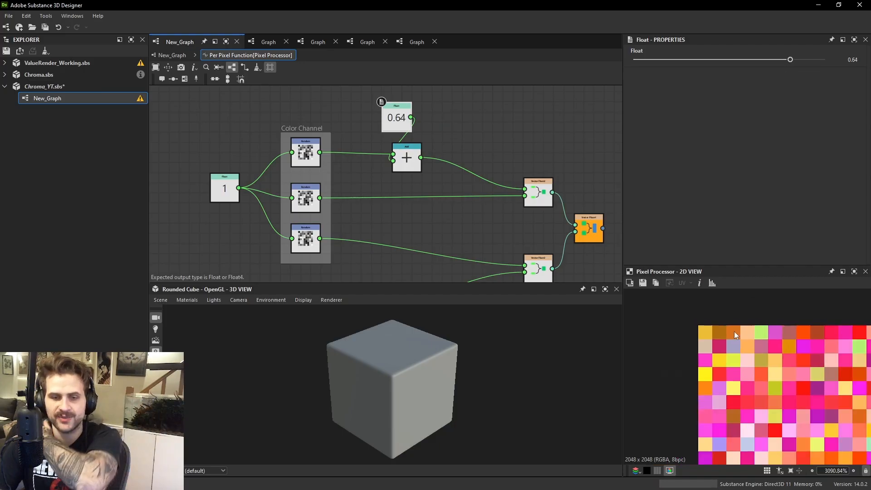
{"action": "middle_click_drag", "start_coordinate": [814, 391], "coordinate": [733, 330]}
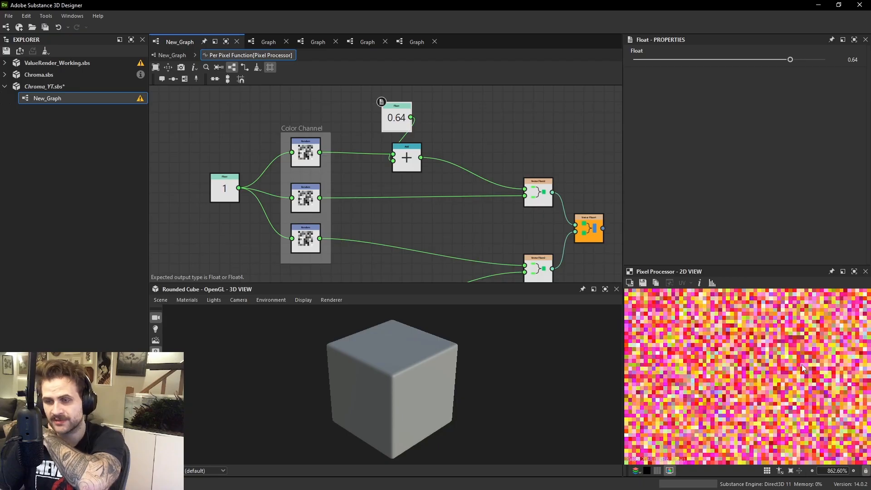
{"action": "left_click_drag", "start_coordinate": [745, 59], "coordinate": [640, 64]}
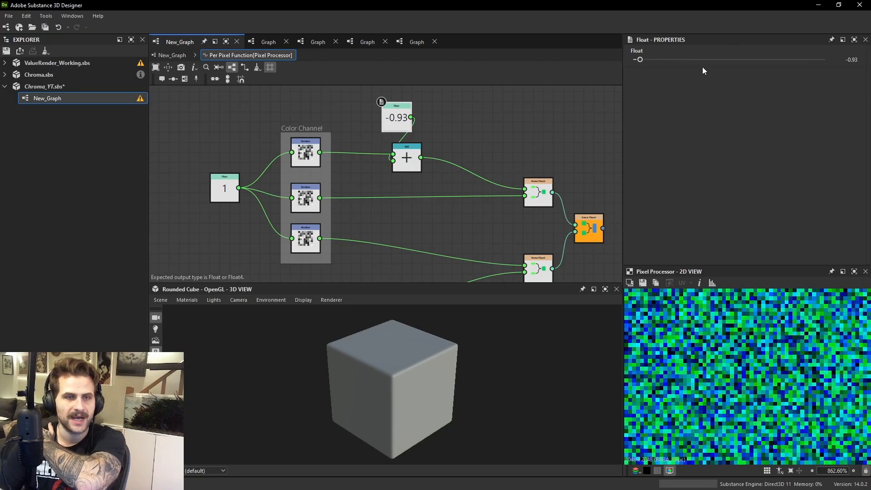
Set the Float node feeding the Add node to 0.02.
{"action": "type", "text": "0"}
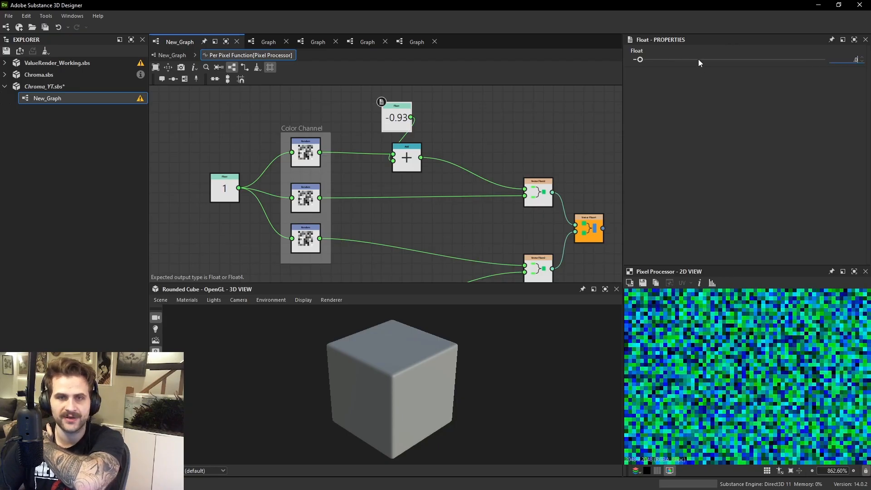
{"action": "type", "text": "2"}
{"action": "key", "text": "Return"}
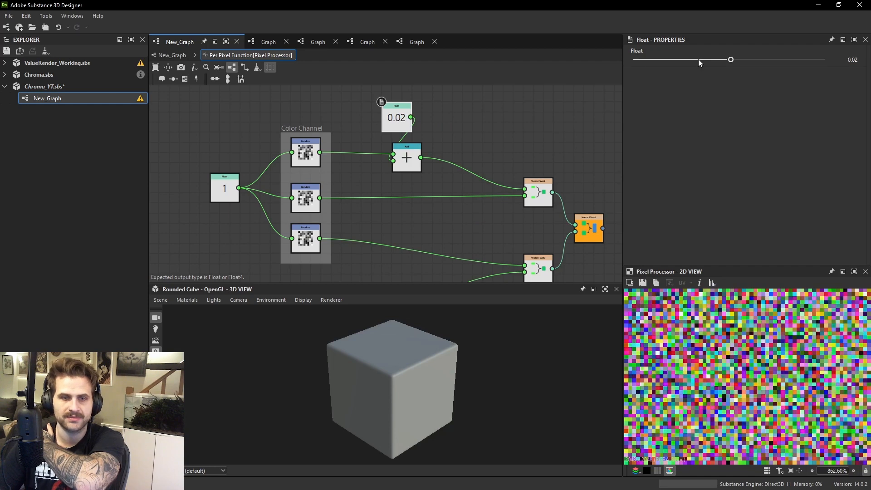
{"action": "scroll", "coordinate": [750, 334], "scroll_direction": "up", "scroll_amount": 4}
{"action": "scroll", "coordinate": [404, 102], "scroll_direction": "up", "scroll_amount": 2}
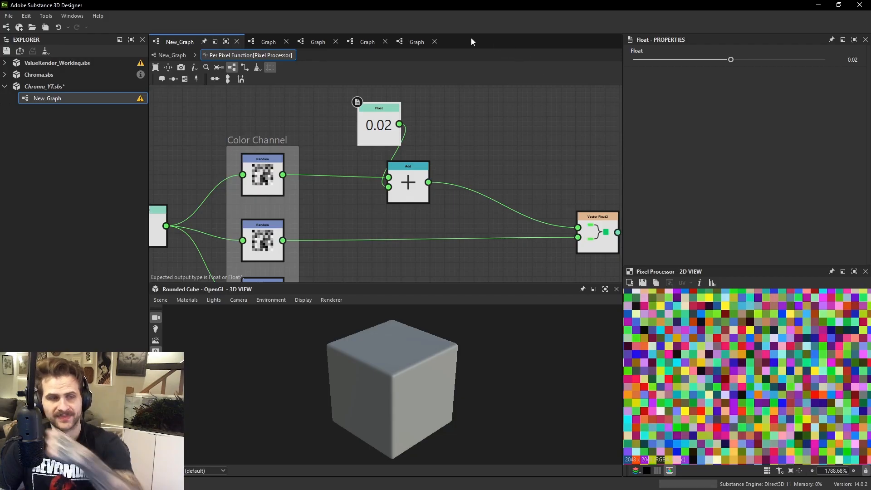
{"action": "left_click", "coordinate": [407, 179]}
{"action": "middle_click_drag", "start_coordinate": [321, 147], "coordinate": [399, 159]}
{"action": "left_click", "coordinate": [200, 220]}
{"action": "left_click", "coordinate": [338, 188]}
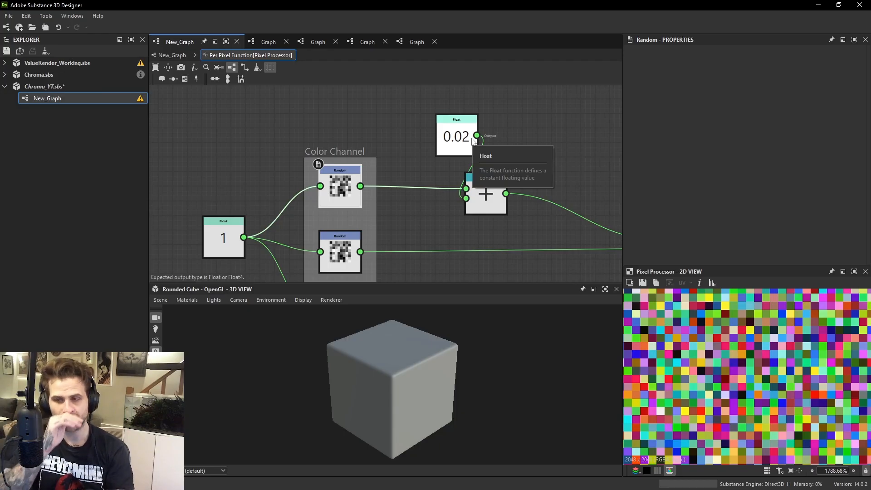
Add a Saturate function node and place it beside the Add node's output.
{"action": "key", "text": "space"}
{"action": "type", "text": "sa"}
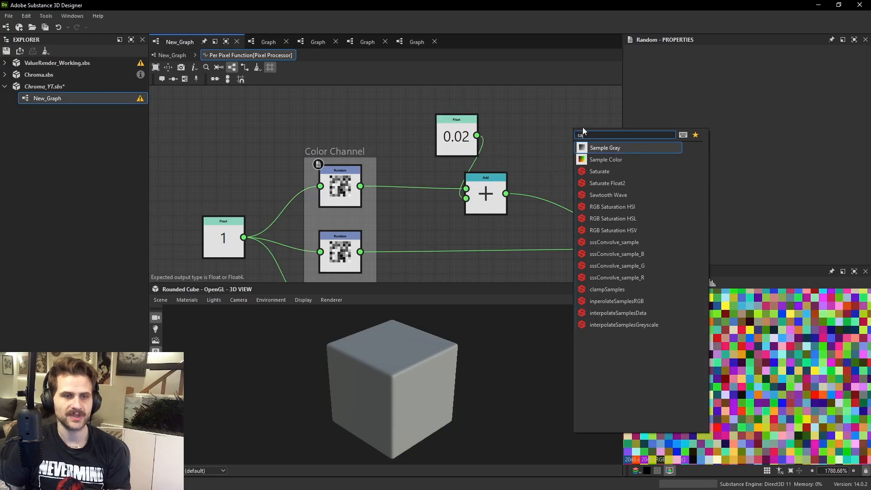
{"action": "left_click", "coordinate": [598, 173]}
{"action": "middle_click_drag", "start_coordinate": [585, 142], "coordinate": [547, 156]}
{"action": "left_click_drag", "start_coordinate": [542, 125], "coordinate": [545, 174]}
{"action": "scroll", "coordinate": [546, 174], "scroll_direction": "up", "scroll_amount": 1}
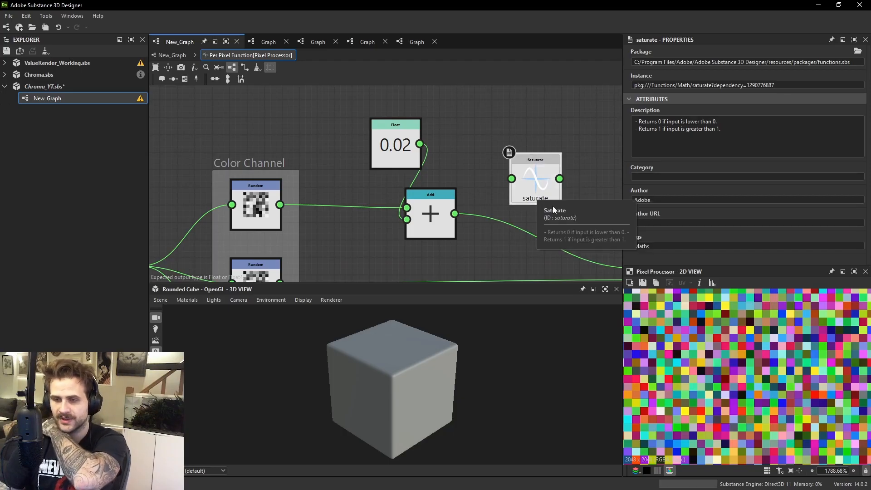
{"action": "left_click_drag", "start_coordinate": [536, 195], "coordinate": [537, 213]}
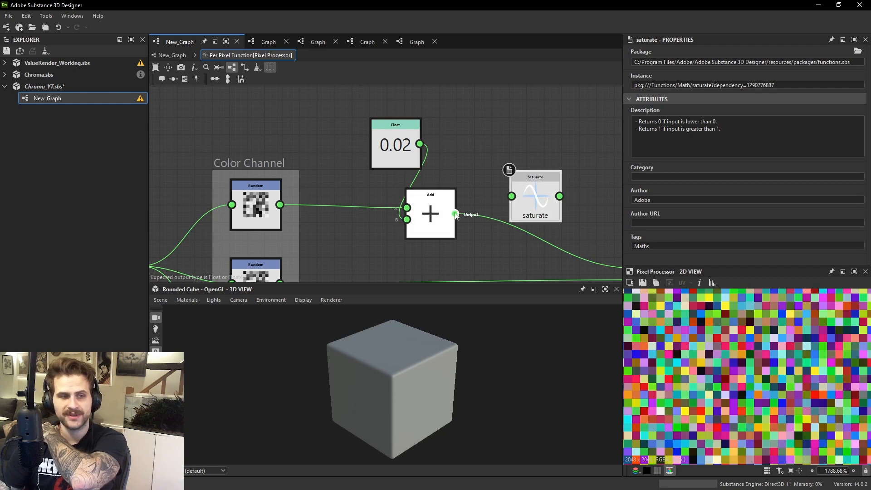
Connect the Add output to the Saturate node, align the two, and reroute the Add's Vector Float2 link to the Saturate output.
{"action": "left_click_drag", "start_coordinate": [454, 213], "coordinate": [510, 196]}
{"action": "left_click", "coordinate": [440, 220]}
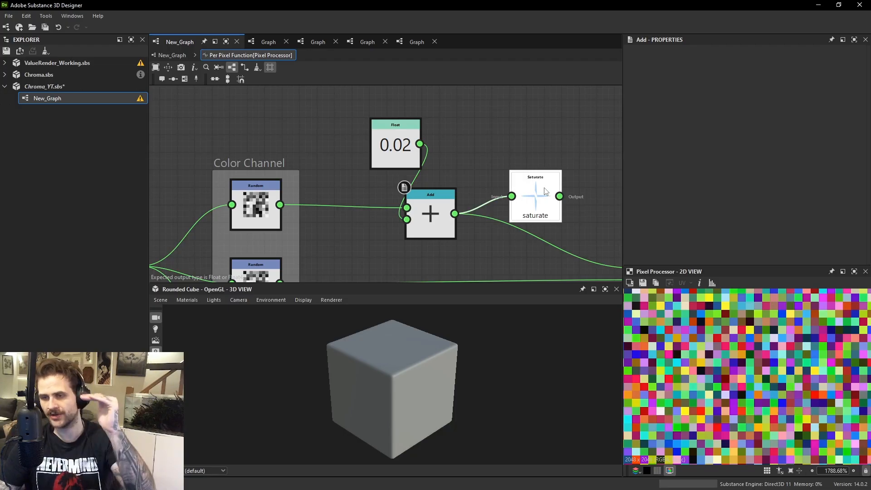
{"action": "left_click_drag", "start_coordinate": [544, 191], "coordinate": [527, 209]}
{"action": "left_click_drag", "start_coordinate": [454, 213], "coordinate": [541, 213], "text": "shift"}
{"action": "left_click", "coordinate": [529, 221]}
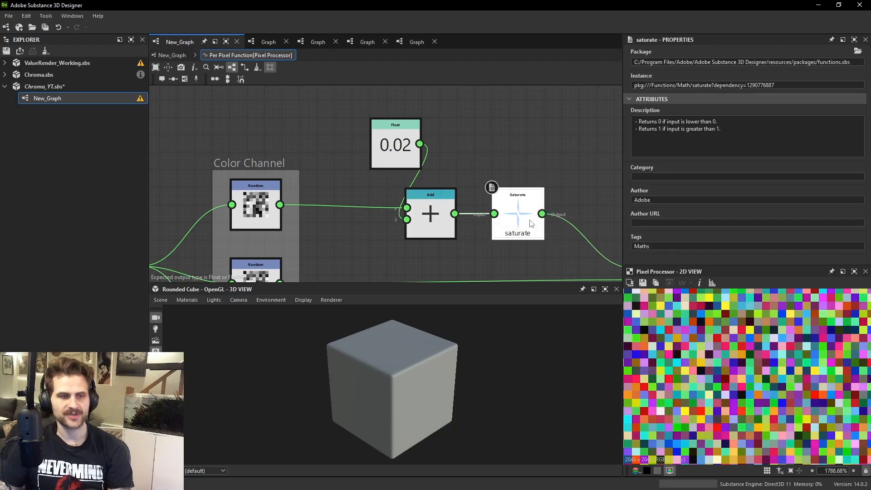
Duplicate the Add and Saturate pair for the middle Random channel and connect it between that Random and the upper Vector Float2.
{"action": "scroll", "coordinate": [527, 221], "scroll_direction": "down", "scroll_amount": 3}
{"action": "middle_click_drag", "start_coordinate": [523, 222], "coordinate": [503, 166]}
{"action": "left_click_drag", "start_coordinate": [500, 186], "coordinate": [457, 210]}
{"action": "key", "text": "ctrl+d"}
{"action": "left_click_drag", "start_coordinate": [361, 203], "coordinate": [449, 208]}
{"action": "left_click_drag", "start_coordinate": [512, 212], "coordinate": [576, 202]}
Duplicate the Add and Saturate pair for the lowest Random channel, connect it to the lower Vector Float2, and reposition the 0.02 Float node.
{"action": "middle_click_drag", "start_coordinate": [489, 228], "coordinate": [485, 197]}
{"action": "key", "text": "ctrl+d"}
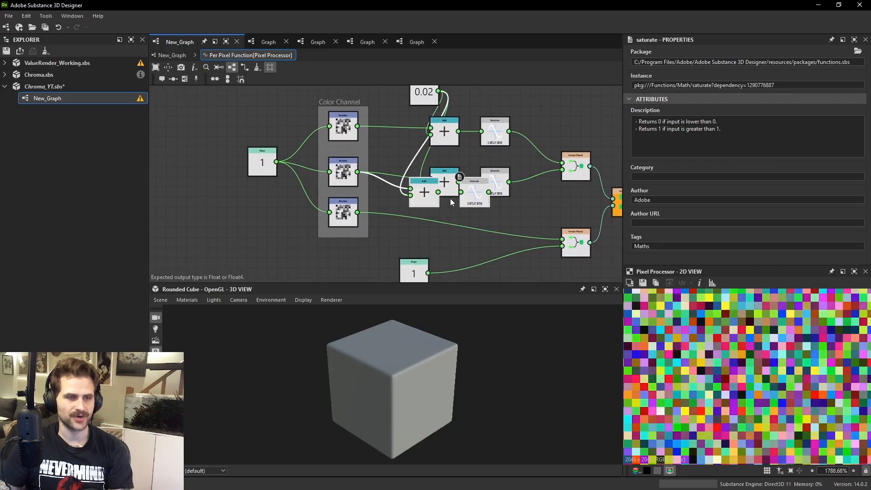
{"action": "left_click_drag", "start_coordinate": [450, 202], "coordinate": [470, 232]}
{"action": "left_click_drag", "start_coordinate": [358, 213], "coordinate": [443, 219]}
{"action": "left_click_drag", "start_coordinate": [509, 223], "coordinate": [580, 247]}
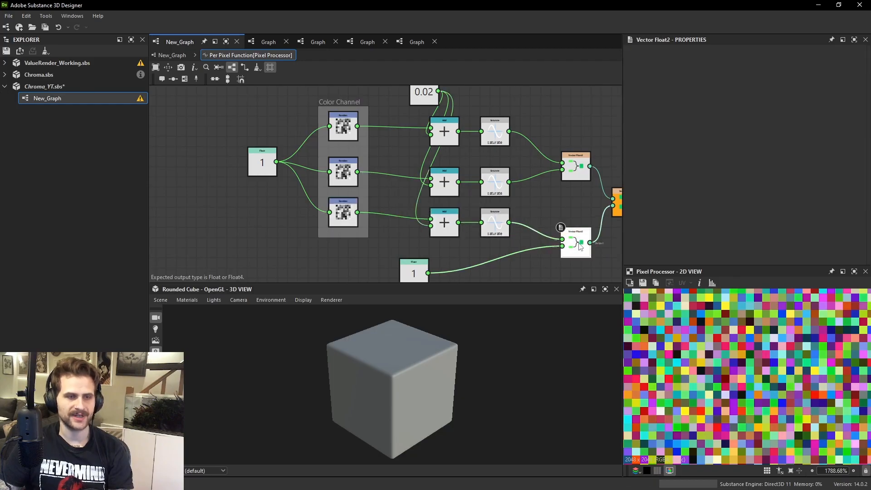
{"action": "scroll", "coordinate": [529, 227], "scroll_direction": "down", "scroll_amount": 2}
{"action": "left_click_drag", "start_coordinate": [460, 142], "coordinate": [433, 130]}
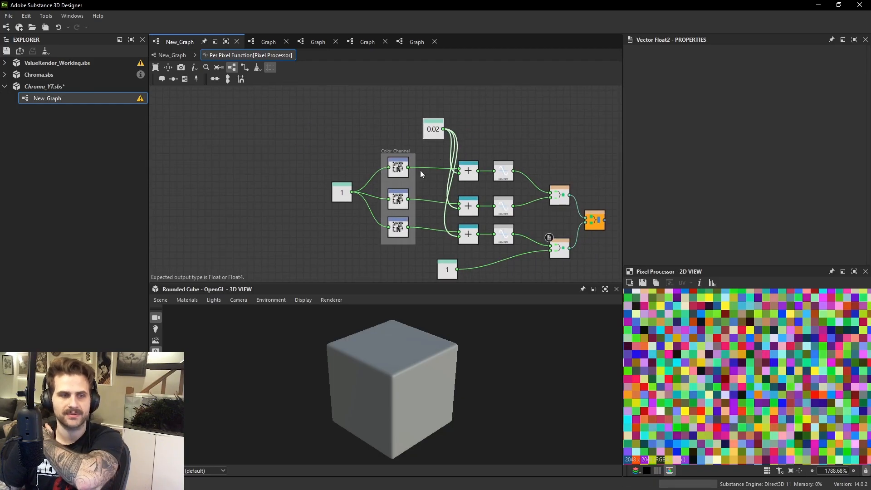
Return to the main New_Graph and save the Chroma_YT package.
{"action": "left_click", "coordinate": [172, 55]}
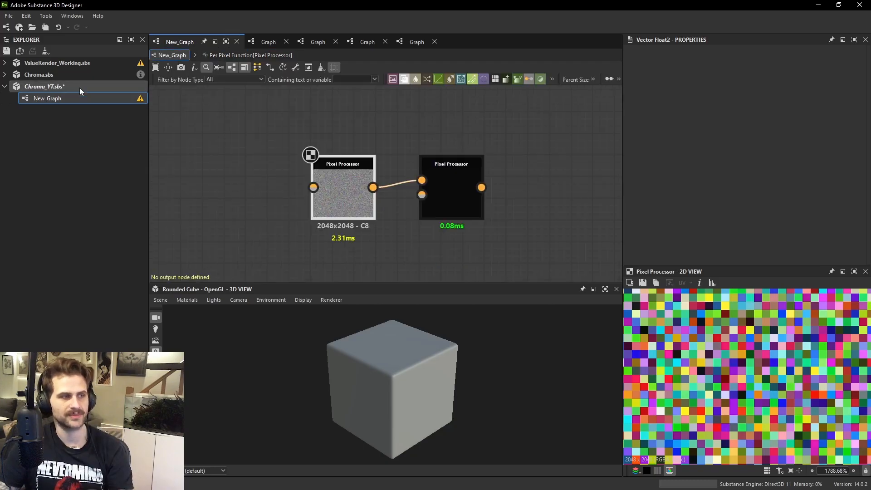
{"action": "left_click", "coordinate": [80, 88]}
{"action": "key", "text": "ctrl+s"}
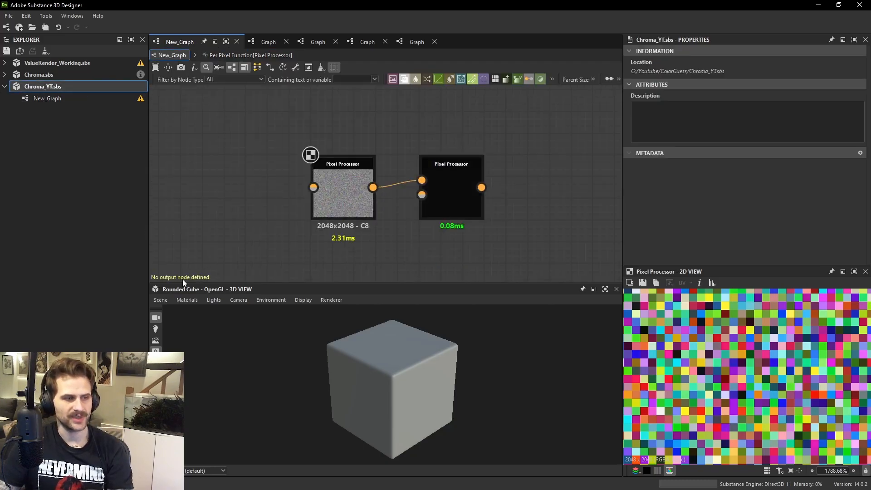
Add an Output node and connect the second Pixel Processor to it.
{"action": "key", "text": "space"}
{"action": "type", "text": "o"}
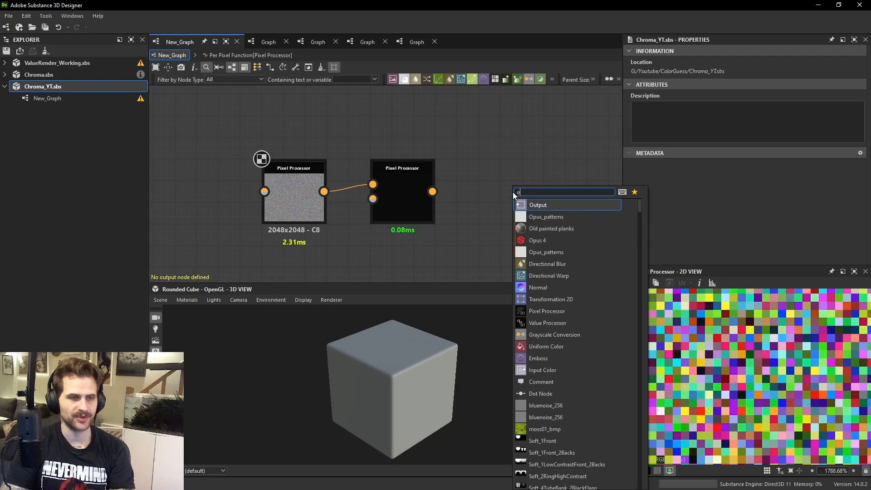
{"action": "key", "text": "Return"}
{"action": "left_click_drag", "start_coordinate": [432, 191], "coordinate": [481, 192]}
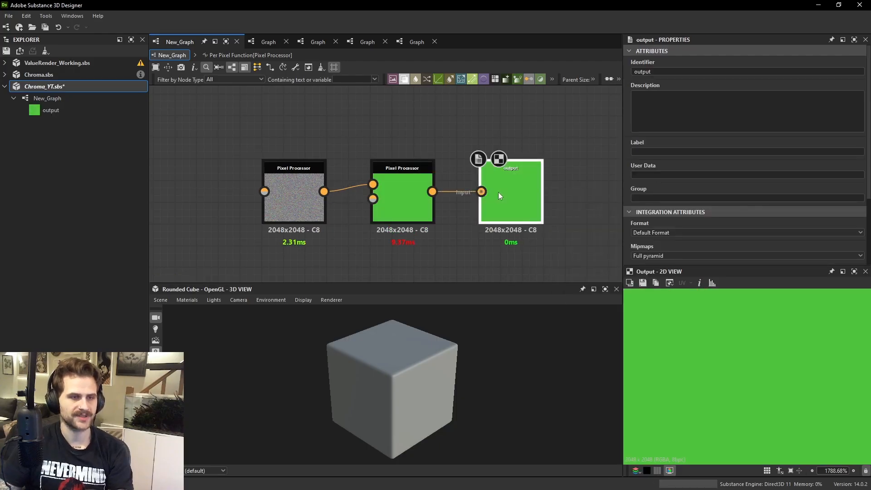
Rename New_Graph as RandomColor_Generator.
{"action": "left_click", "coordinate": [49, 100]}
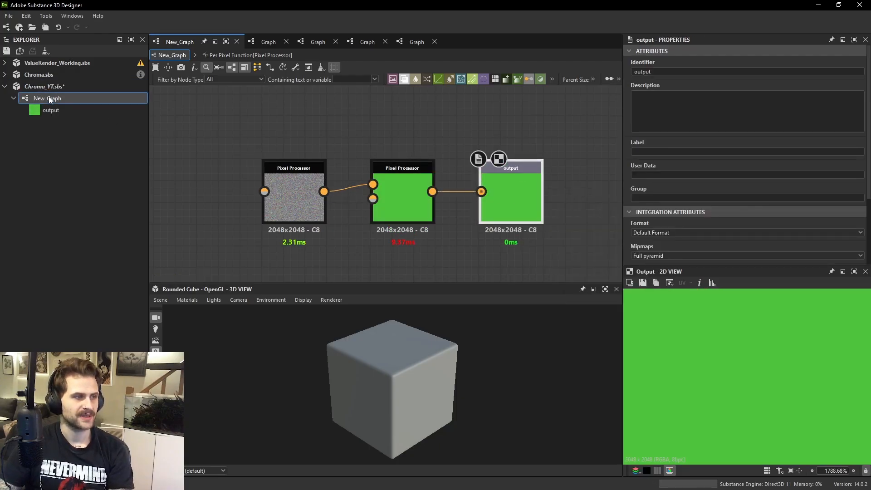
{"action": "left_click", "coordinate": [51, 100]}
{"action": "type", "text": "RandomColor Gen"}
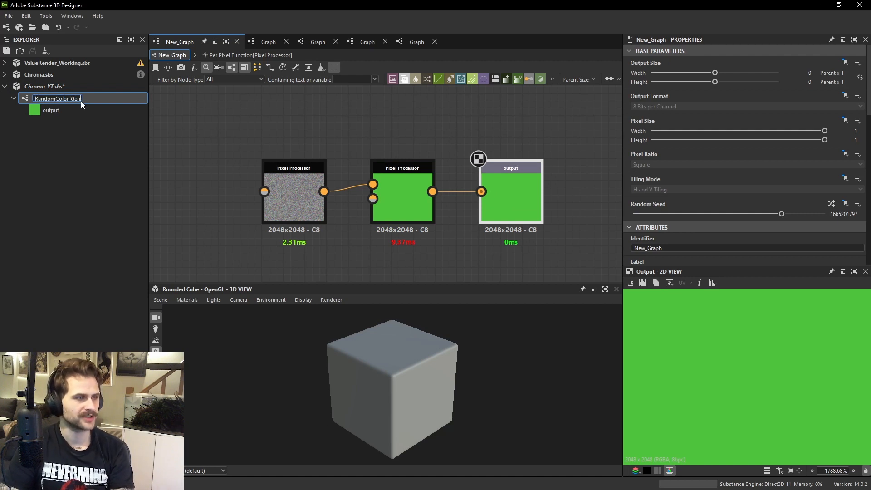
{"action": "type", "text": "_Generator"}
{"action": "key", "text": "Return"}
Create a new Substance graph in the Chroma_YT package and place an instance of RandomColor_Generator in it.
{"action": "right_click", "coordinate": [83, 89]}
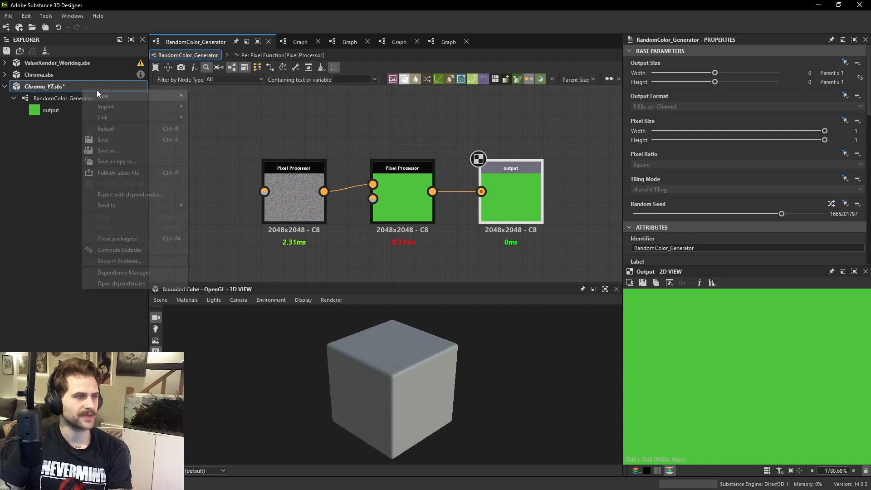
{"action": "mouse_move", "coordinate": [172, 95]}
{"action": "left_click", "coordinate": [200, 95]}
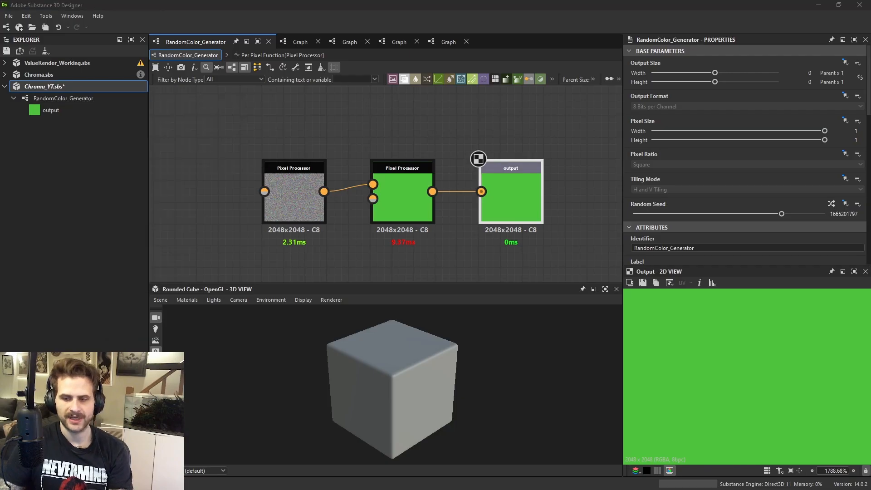
{"action": "key", "text": "Return"}
{"action": "left_click_drag", "start_coordinate": [80, 100], "coordinate": [290, 131]}
{"action": "scroll", "coordinate": [314, 132], "scroll_direction": "up", "scroll_amount": 5}
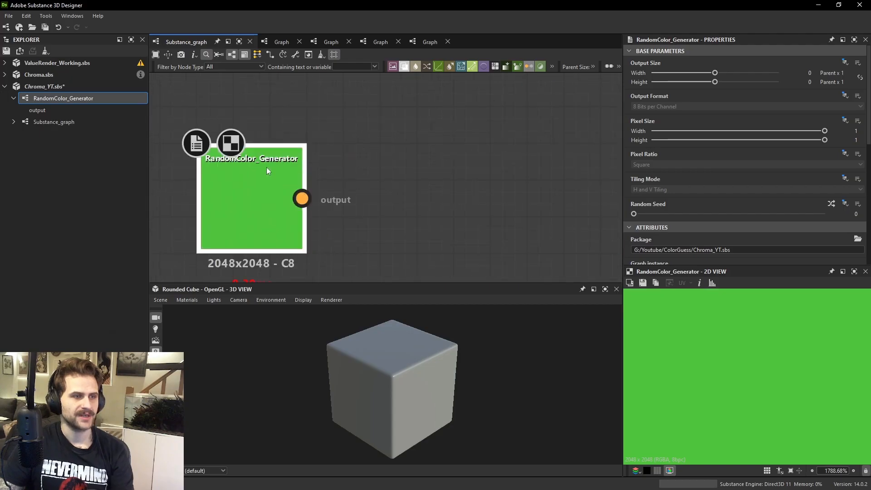
Randomize the RandomColor_Generator instance's random seed repeatedly to try out different generated colors.
{"action": "left_click", "coordinate": [830, 204]}
{"action": "left_click", "coordinate": [831, 204]}
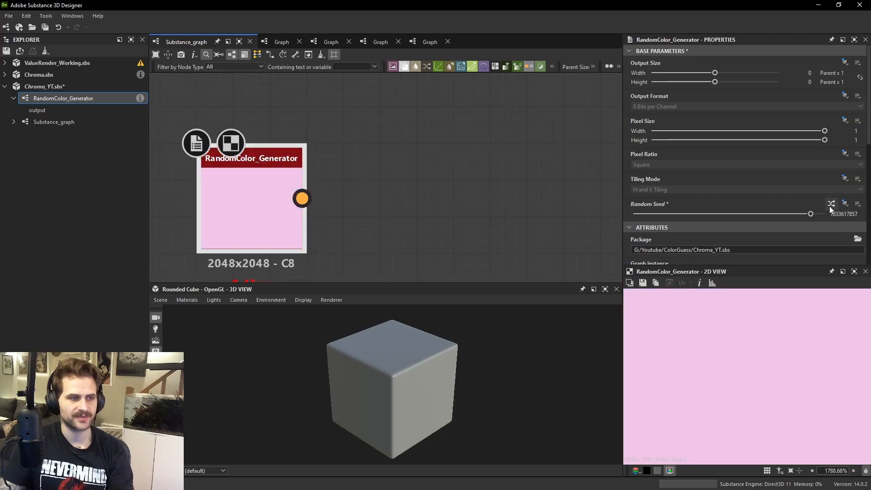
{"action": "left_click", "coordinate": [830, 204]}
{"action": "left_click", "coordinate": [831, 204]}
{"action": "left_click", "coordinate": [830, 204]}
{"action": "left_click", "coordinate": [830, 204]}
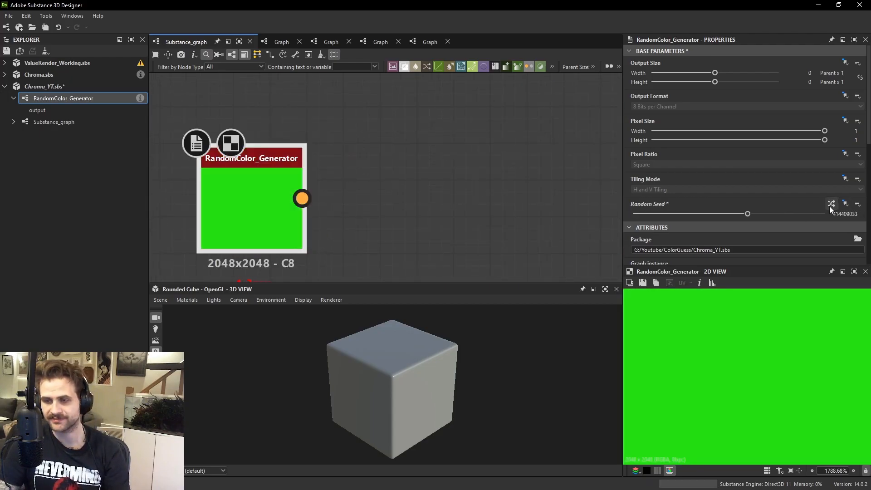
{"action": "left_click", "coordinate": [831, 204]}
{"action": "left_click", "coordinate": [830, 204]}
{"action": "left_click", "coordinate": [830, 204]}
{"action": "left_click", "coordinate": [830, 204]}
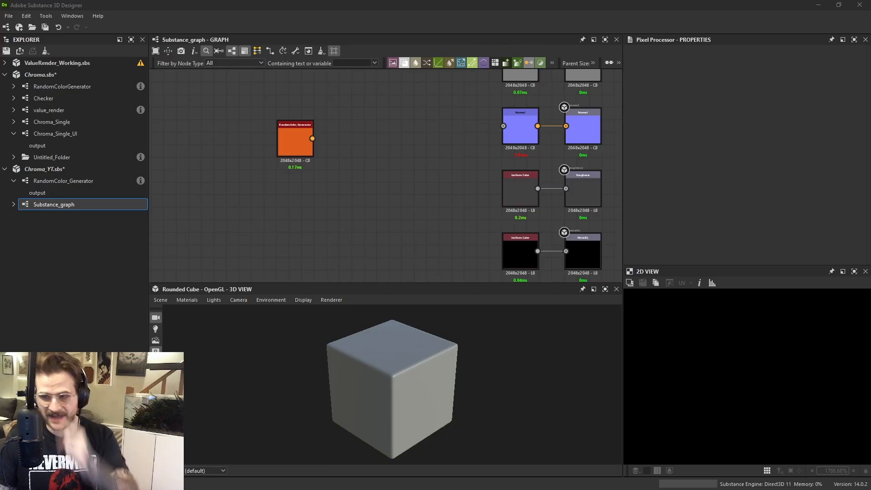
Move the RandomColor_Generator node slightly higher in Substance_graph to make room beneath it.
{"action": "scroll", "coordinate": [359, 188], "scroll_direction": "up", "scroll_amount": 1}
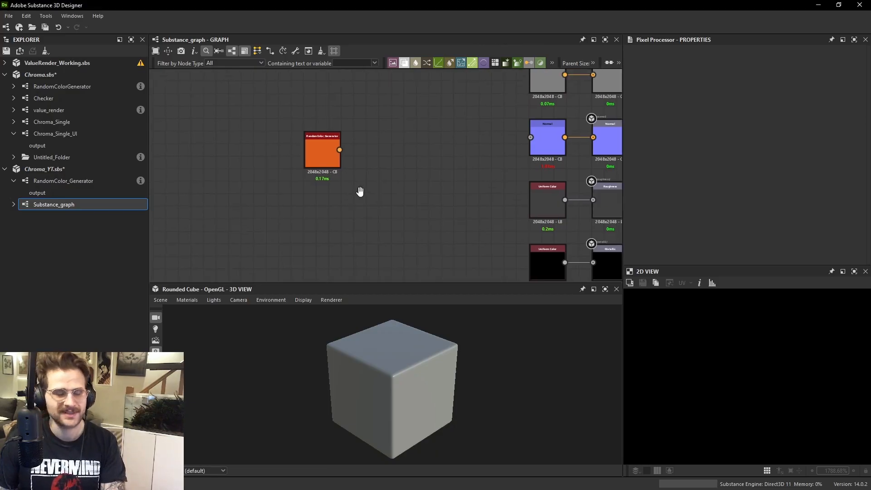
{"action": "left_click_drag", "start_coordinate": [359, 180], "coordinate": [374, 135]}
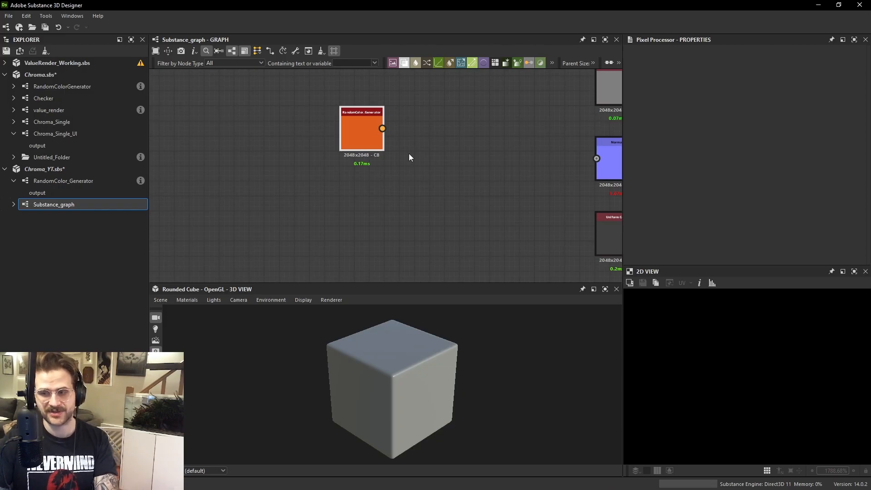
{"action": "left_click", "coordinate": [356, 222]}
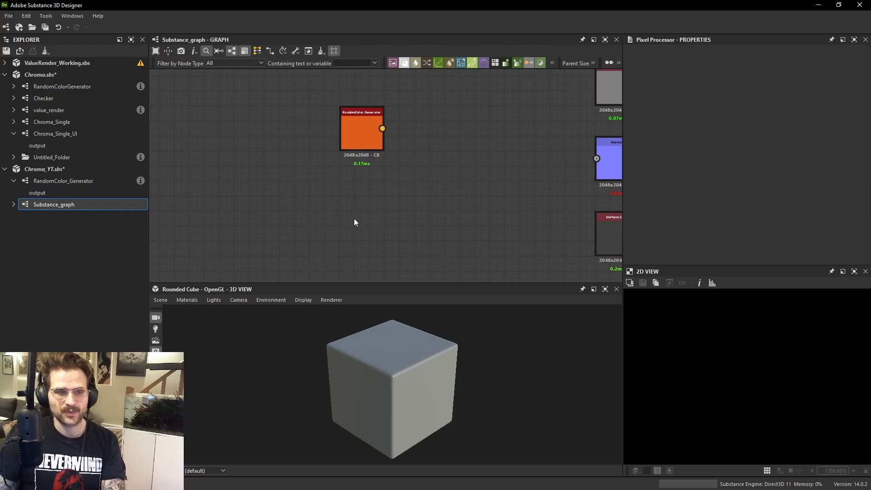
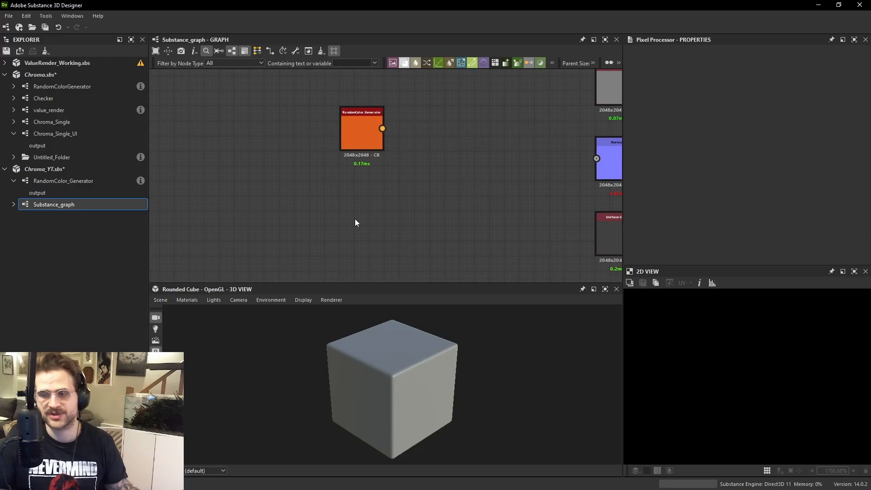
Add a Uniform Color node below the RandomColor_Generator node.
{"action": "key", "text": "space"}
{"action": "type", "text": "uniform"}
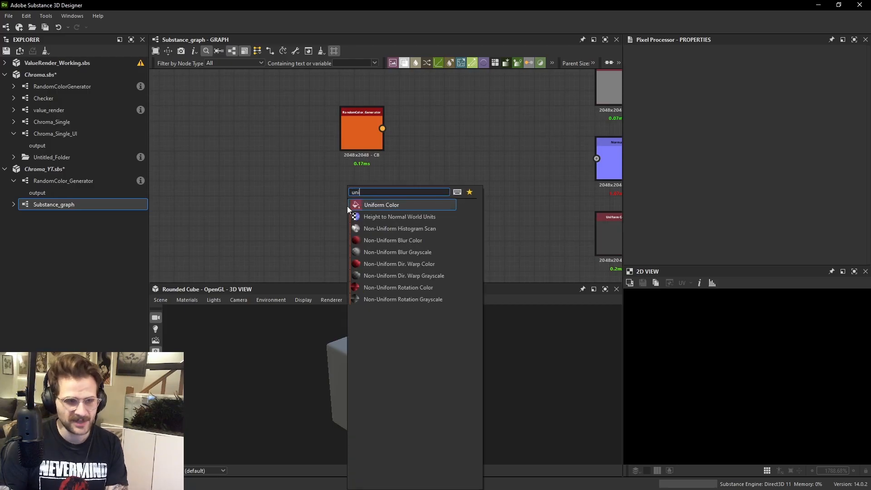
{"action": "key", "text": "Return"}
{"action": "middle_click_drag", "start_coordinate": [344, 190], "coordinate": [365, 97]}
{"action": "left_click_drag", "start_coordinate": [364, 114], "coordinate": [363, 143]}
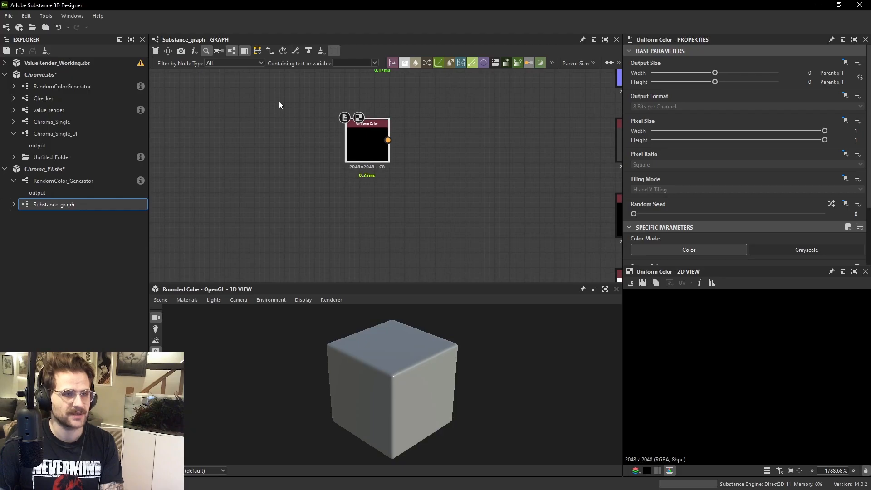
Put a frame titled Target around the Uniform Color node and shift it slightly sideways.
{"action": "left_click_drag", "start_coordinate": [278, 97], "coordinate": [446, 198]}
{"action": "key", "text": "space"}
{"action": "type", "text": "fr"}
{"action": "left_click", "coordinate": [468, 205]}
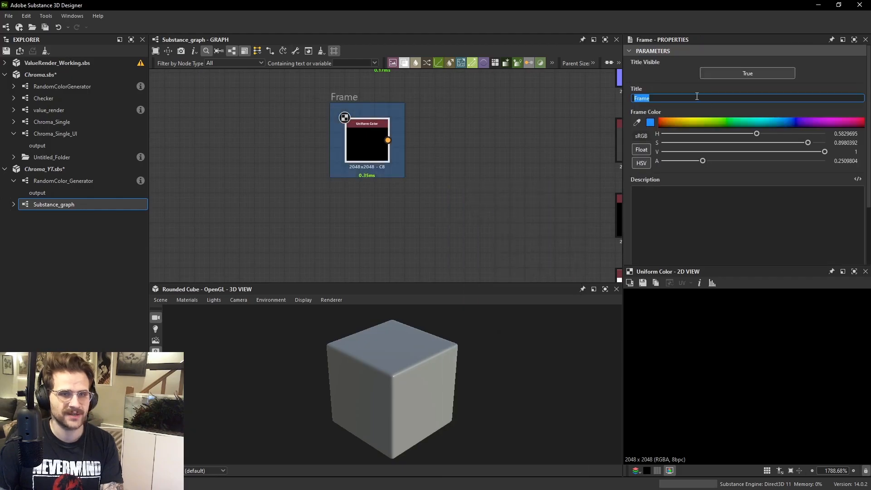
{"action": "type", "text": "Target"}
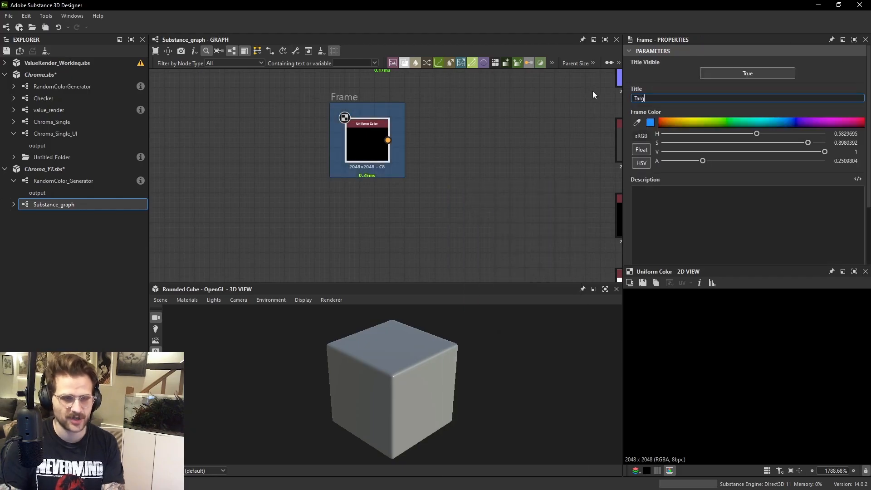
{"action": "key", "text": "Return"}
{"action": "left_click_drag", "start_coordinate": [366, 97], "coordinate": [350, 97]}
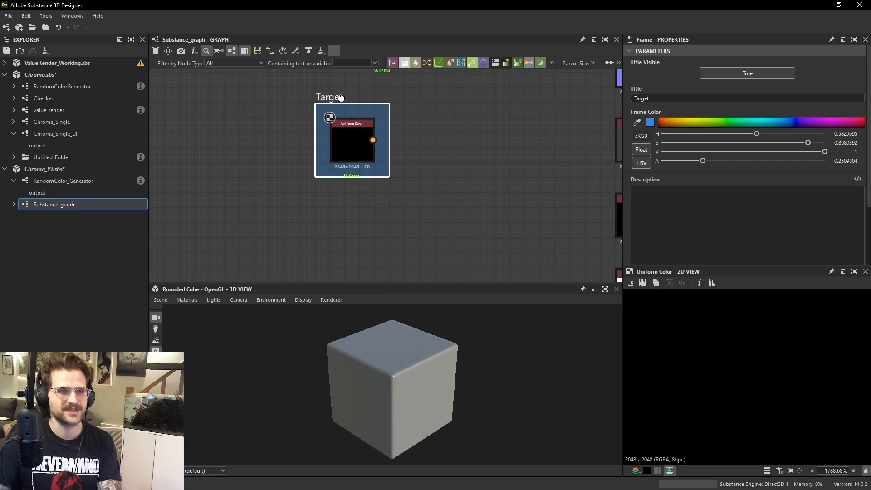
Set the output color of the Uniform Color node in the Target frame to white, with a V value of 1.
{"action": "left_click", "coordinate": [348, 137]}
{"action": "scroll", "coordinate": [694, 198], "scroll_direction": "down", "scroll_amount": 3}
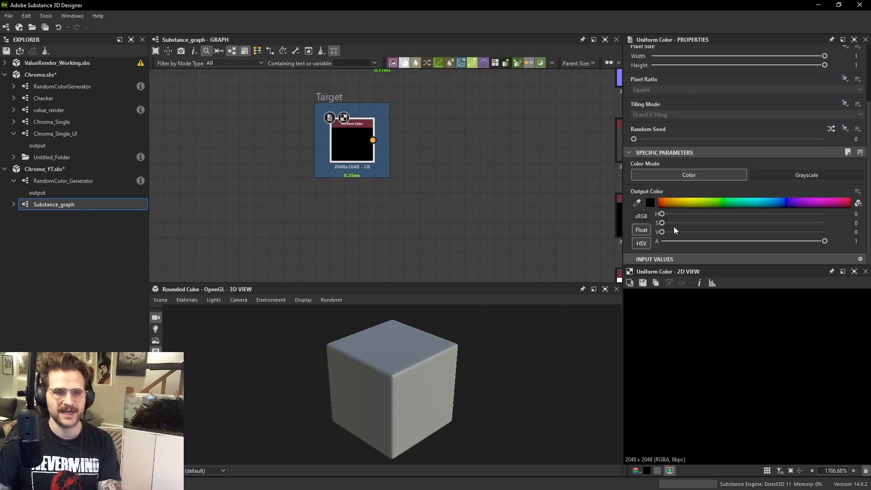
{"action": "left_click", "coordinate": [825, 232]}
{"action": "middle_click_drag", "start_coordinate": [336, 164], "coordinate": [341, 154]}
Add a second Uniform Color node below the Target frame.
{"action": "left_click", "coordinate": [345, 233]}
{"action": "key", "text": "space"}
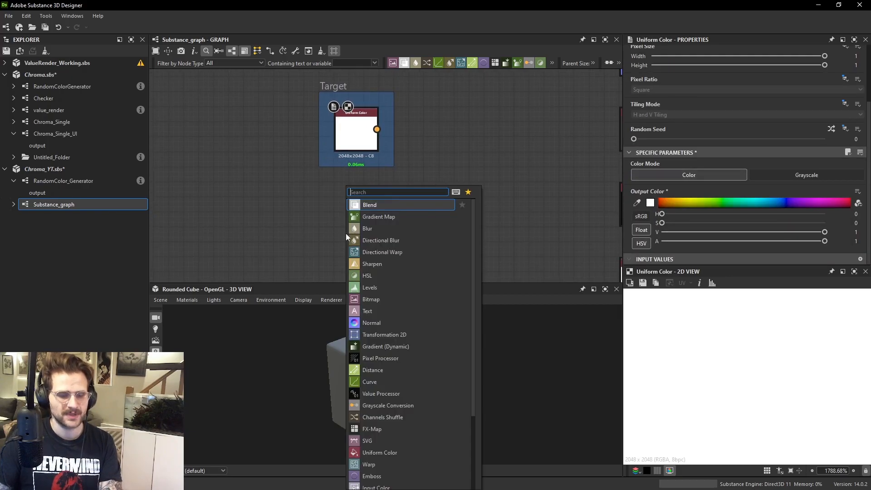
{"action": "type", "text": "un"}
{"action": "key", "text": "Return"}
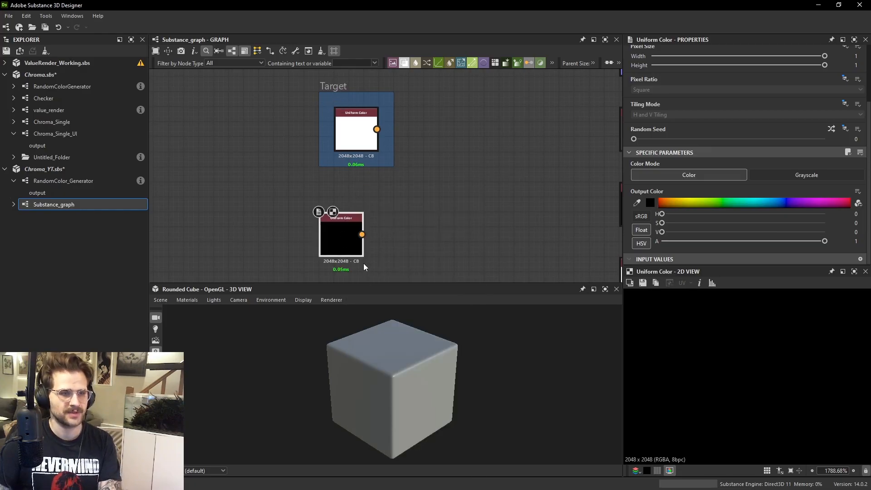
{"action": "middle_click_drag", "start_coordinate": [313, 206], "coordinate": [320, 178]}
Put a frame around the black Uniform Color node and title it Guess.
{"action": "left_click_drag", "start_coordinate": [319, 173], "coordinate": [426, 259]}
{"action": "key", "text": "space"}
{"action": "type", "text": "fra"}
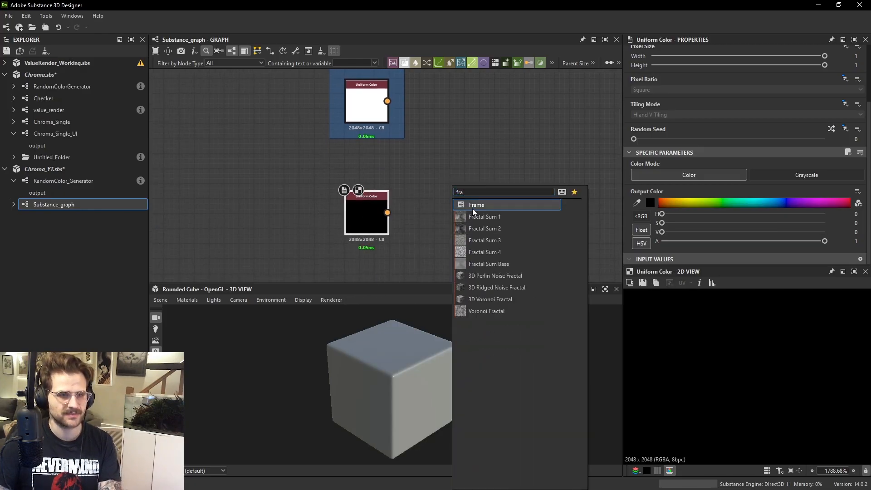
{"action": "left_click", "coordinate": [472, 207]}
{"action": "left_click_drag", "start_coordinate": [687, 76], "coordinate": [608, 77]}
{"action": "key", "text": "ctrl+z"}
{"action": "scroll", "coordinate": [674, 93], "scroll_direction": "up", "scroll_amount": 2}
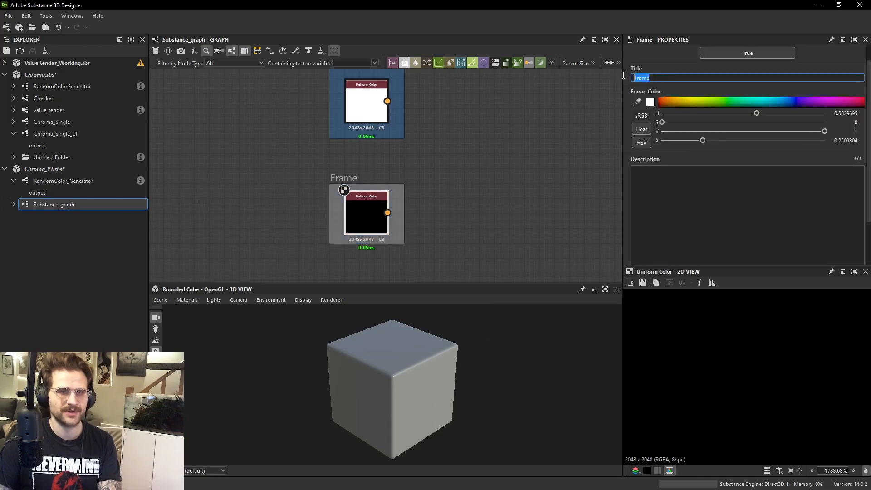
{"action": "type", "text": "Guess"}
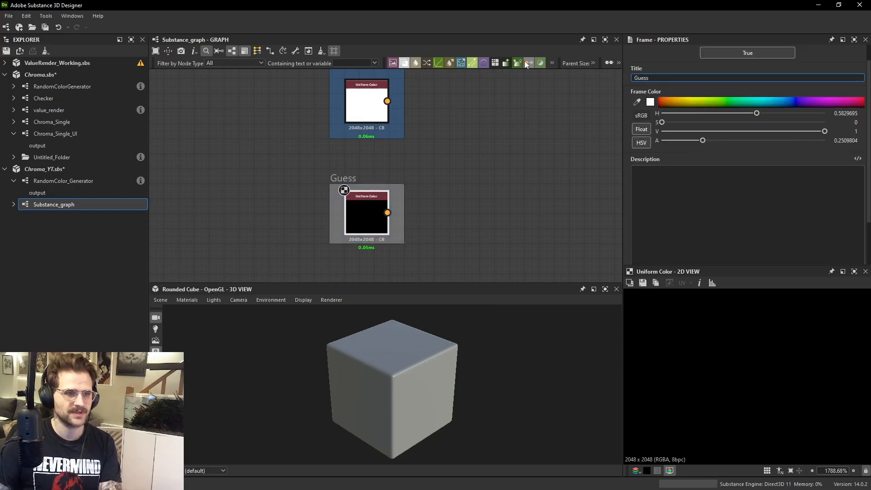
Extend the Guess frame downward and recenter its Uniform Color node inside it.
{"action": "key", "text": "Return"}
{"action": "left_click_drag", "start_coordinate": [401, 241], "coordinate": [408, 260]}
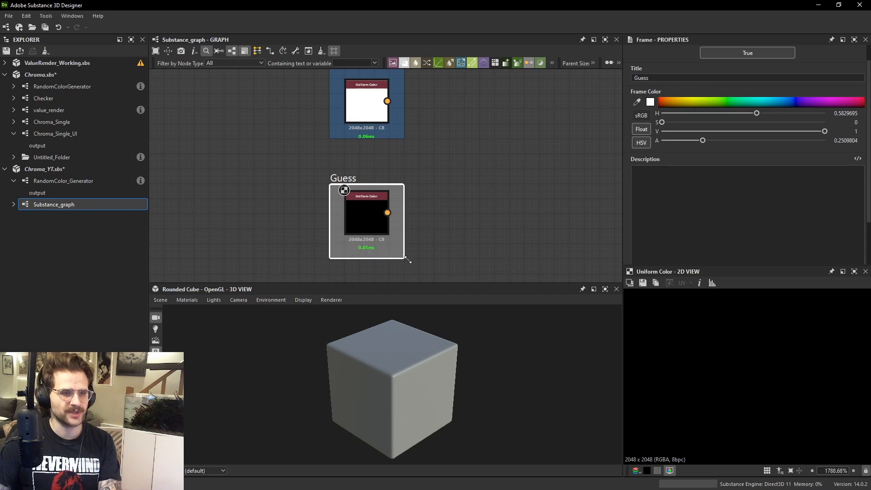
{"action": "left_click_drag", "start_coordinate": [376, 217], "coordinate": [374, 227]}
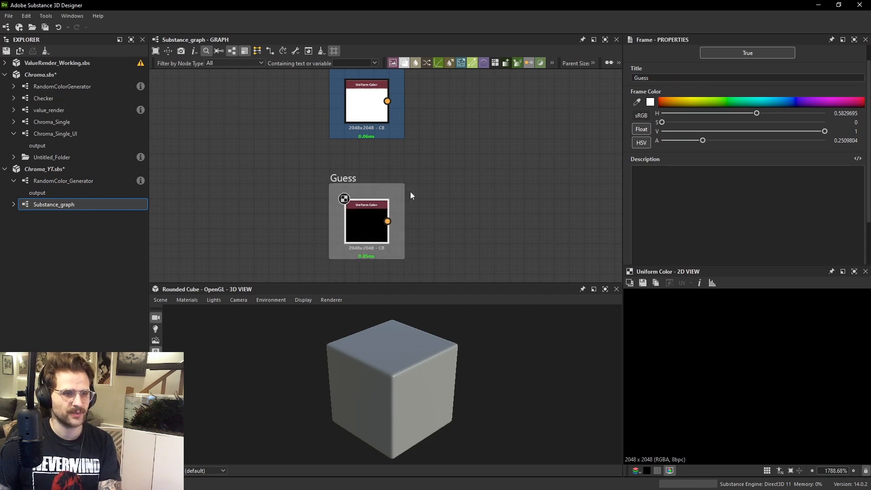
Set the Target frame's color saturation to 0, making it white like the Guess frame.
{"action": "middle_click_drag", "start_coordinate": [399, 156], "coordinate": [400, 196]}
{"action": "left_click", "coordinate": [345, 96]}
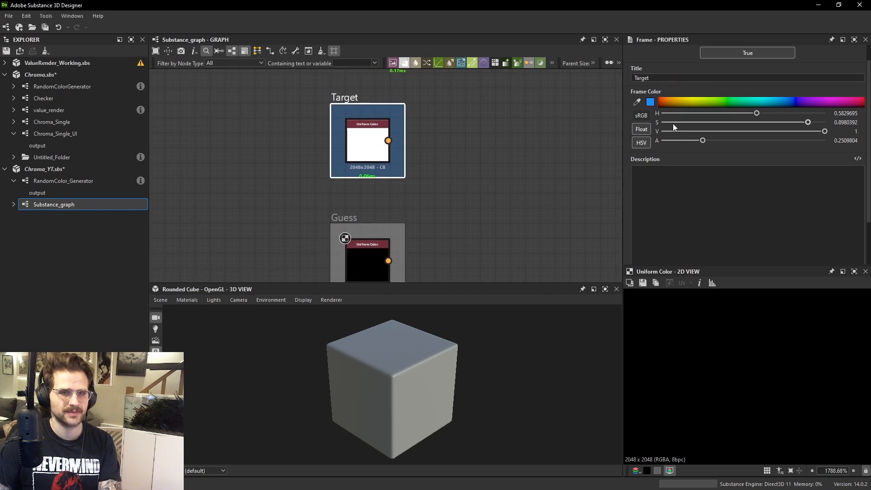
{"action": "scroll", "coordinate": [449, 161], "scroll_direction": "down", "scroll_amount": 2}
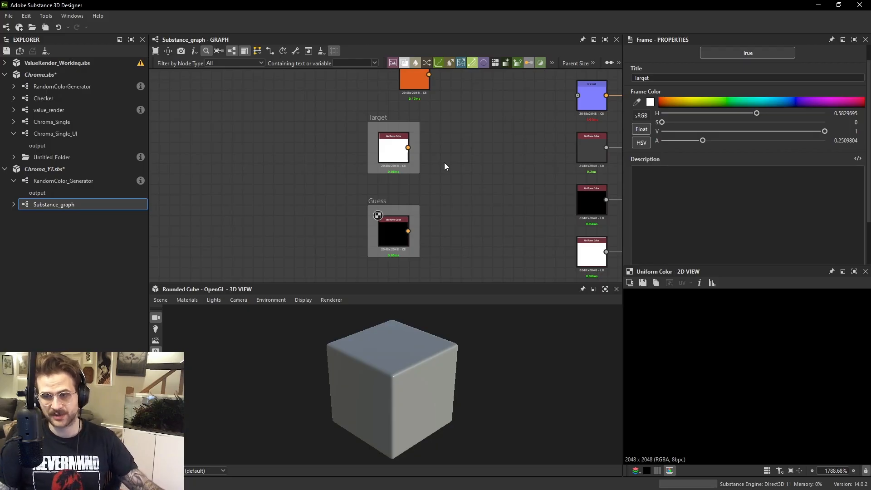
Show the Target node's output color as RGB values and compare them with those of the Guess node.
{"action": "left_click", "coordinate": [393, 149]}
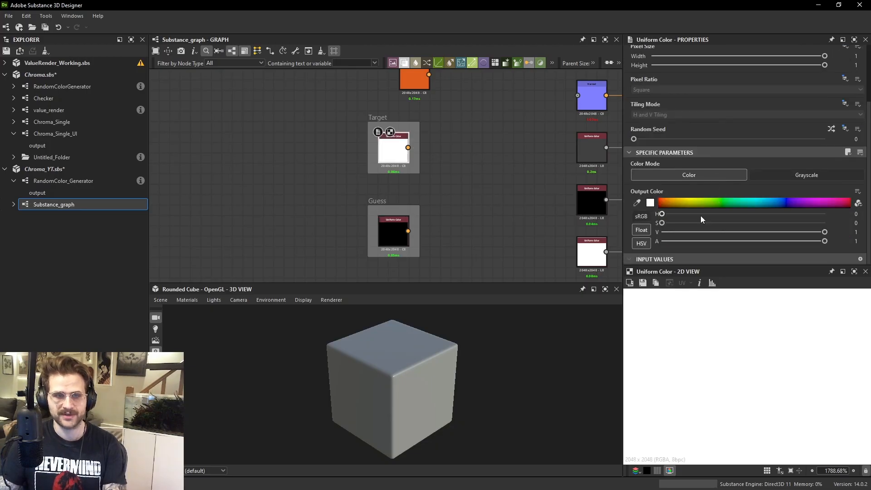
{"action": "left_click", "coordinate": [641, 243]}
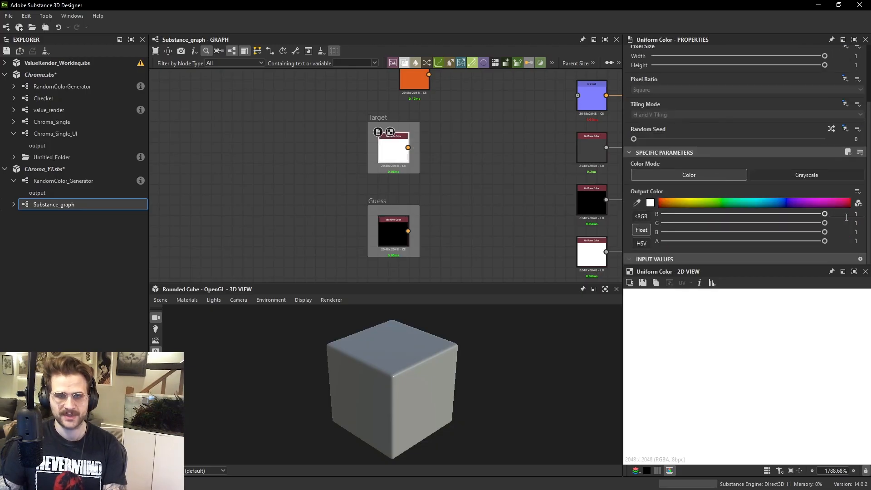
{"action": "left_click", "coordinate": [403, 234]}
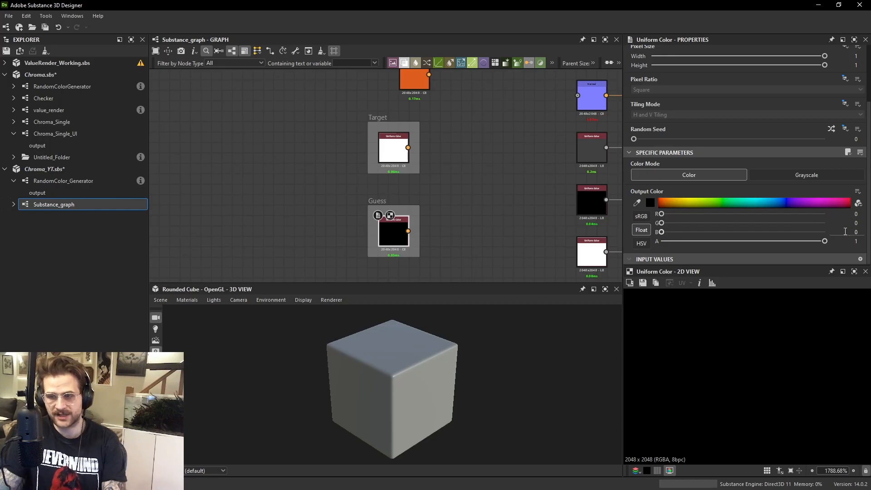
Shift the Target and Guess frames together with their nodes slightly away from the output nodes.
{"action": "scroll", "coordinate": [405, 170], "scroll_direction": "up", "scroll_amount": 1}
{"action": "left_click_drag", "start_coordinate": [304, 103], "coordinate": [446, 280]}
{"action": "left_click_drag", "start_coordinate": [383, 195], "coordinate": [357, 195]}
Add a Pixel Processor beside the frames and connect the Target color to its first input and the Guess color to its second.
{"action": "left_click", "coordinate": [444, 181]}
{"action": "key", "text": "space"}
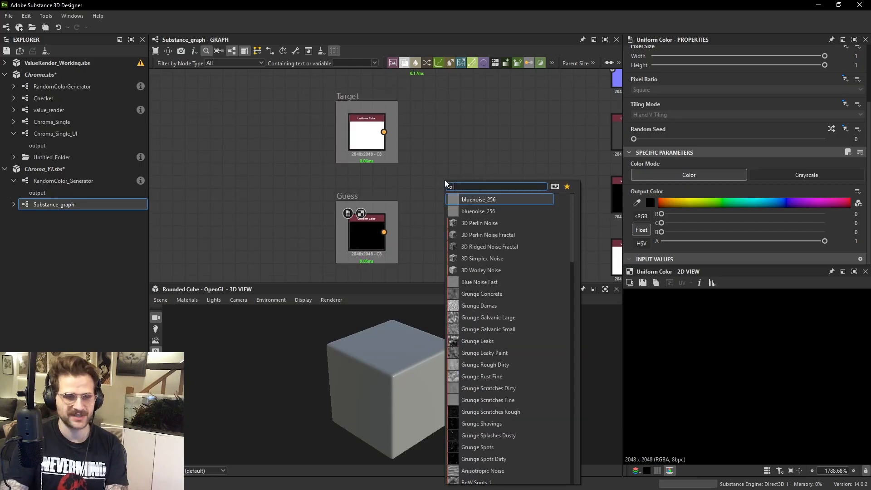
{"action": "type", "text": "pix"}
{"action": "key", "text": "Return"}
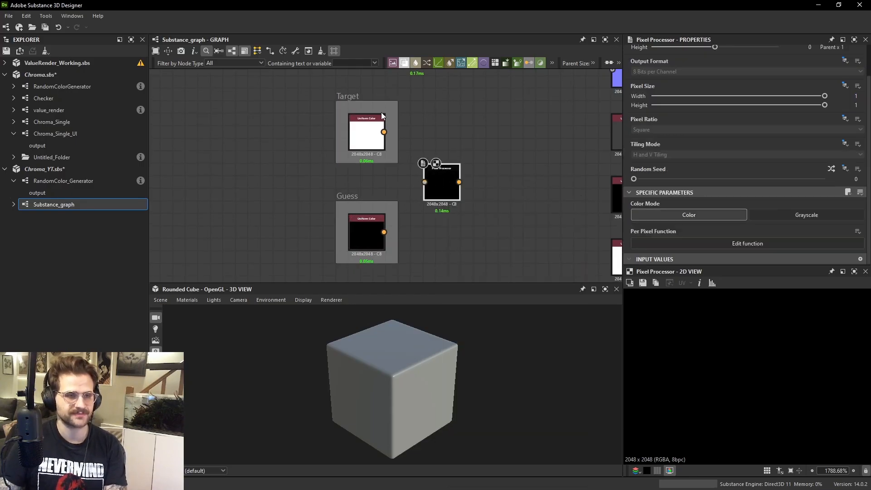
{"action": "left_click_drag", "start_coordinate": [386, 132], "coordinate": [434, 178]}
{"action": "left_click_drag", "start_coordinate": [385, 231], "coordinate": [452, 184]}
Display the Target color in the 2D view and open the Pixel Processor's per pixel function for editing.
{"action": "double_click", "coordinate": [366, 133]}
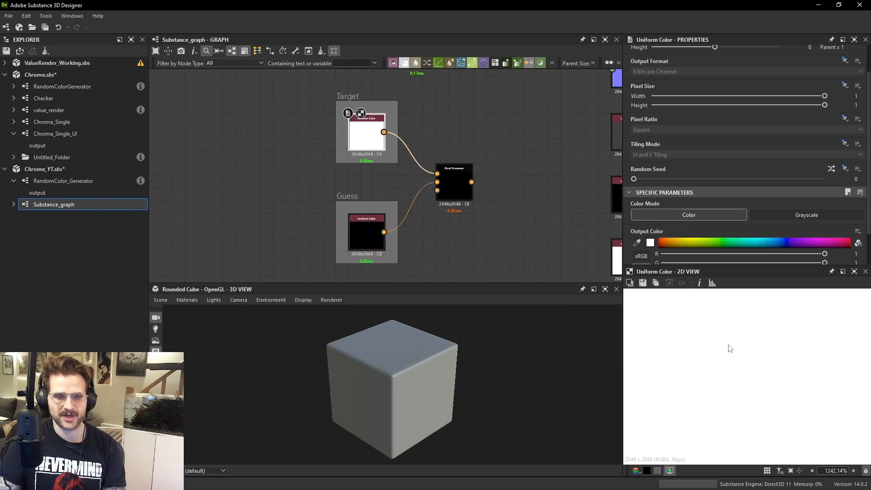
{"action": "scroll", "coordinate": [753, 376], "scroll_direction": "down", "scroll_amount": 5}
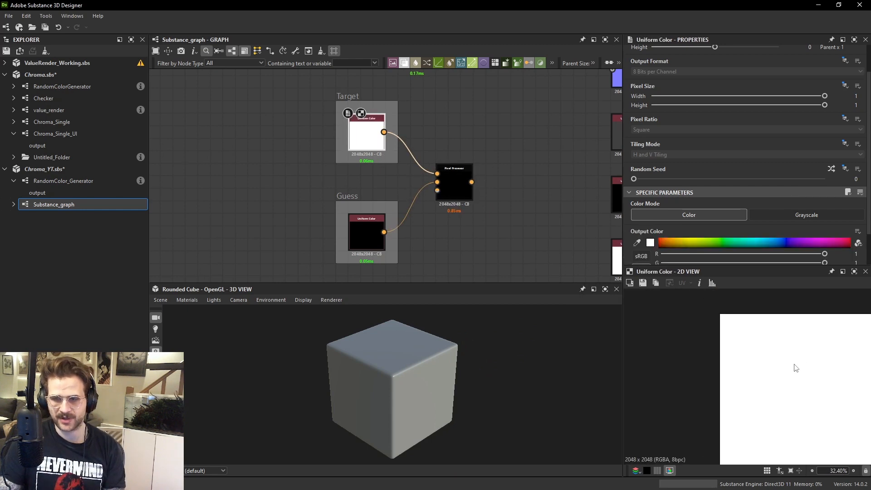
{"action": "left_click", "coordinate": [443, 192]}
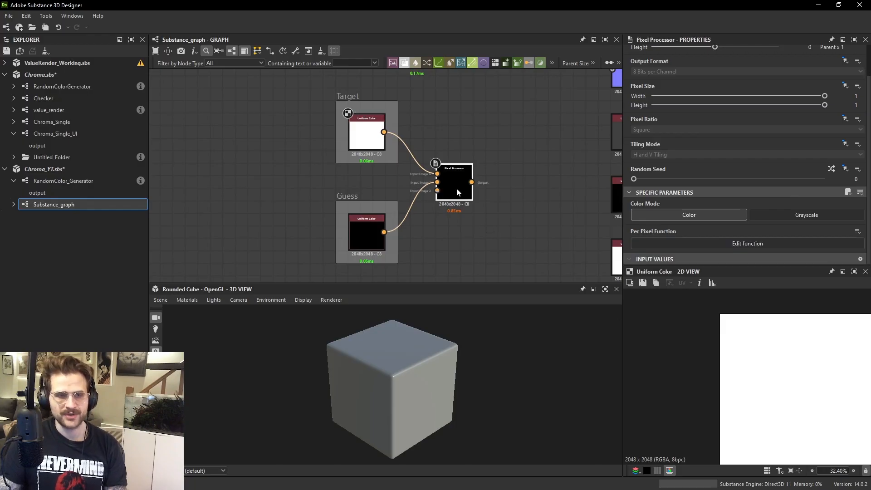
{"action": "left_click", "coordinate": [735, 244]}
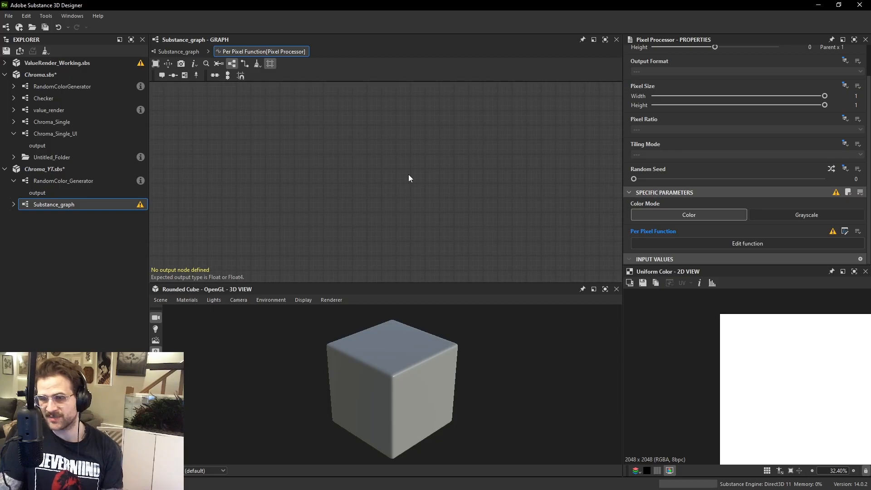
Add a Float2 node to the per pixel function, leaving room beside it for further nodes.
{"action": "key", "text": "space"}
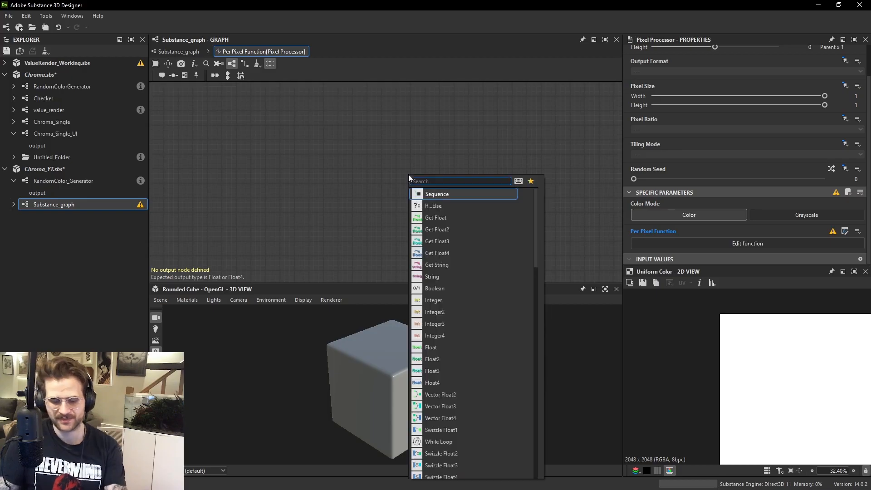
{"action": "type", "text": "flo"}
{"action": "key", "text": "Down"}
{"action": "key", "text": "Return"}
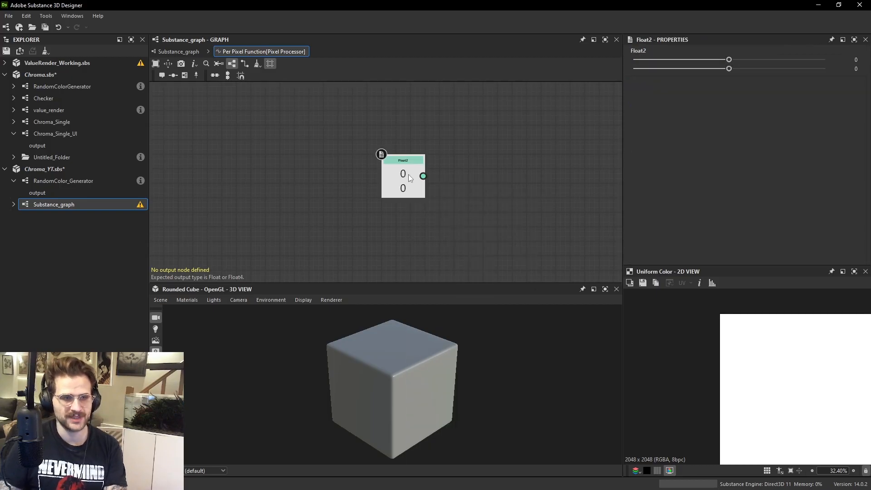
{"action": "left_click_drag", "start_coordinate": [387, 175], "coordinate": [322, 189]}
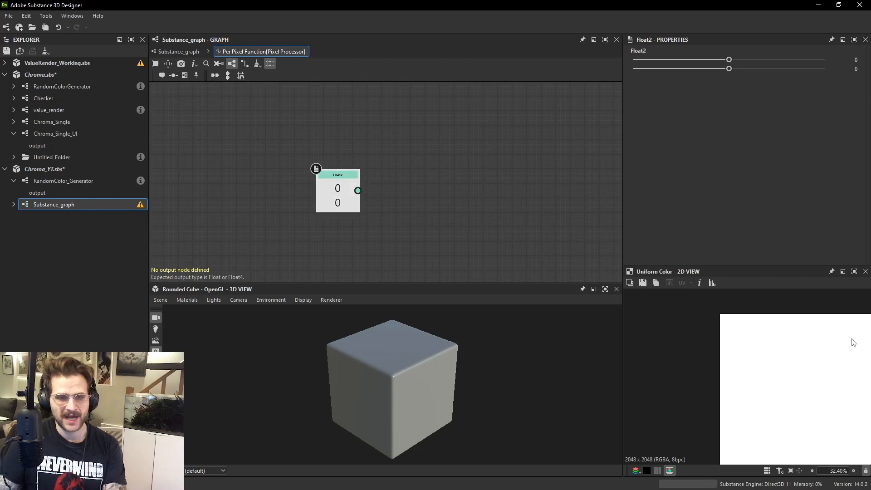
Set both Float2 components to 0.5 and frame the white color in the 2D view.
{"action": "key", "text": "f"}
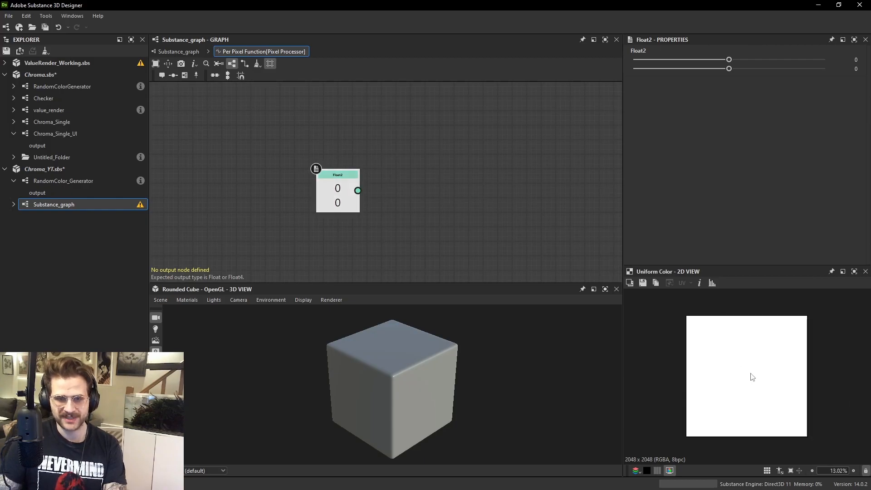
{"action": "left_click", "coordinate": [735, 62]}
{"action": "type", "text": "0.5"}
{"action": "key", "text": "Return"}
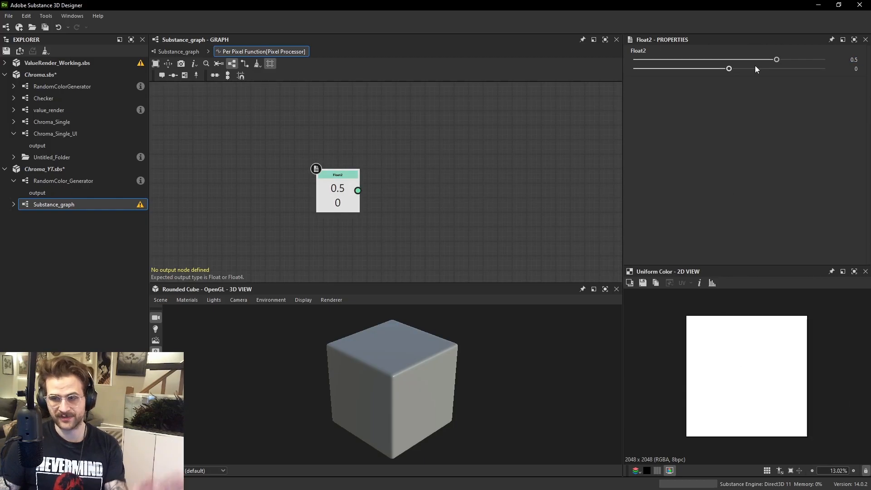
{"action": "left_click", "coordinate": [751, 68]}
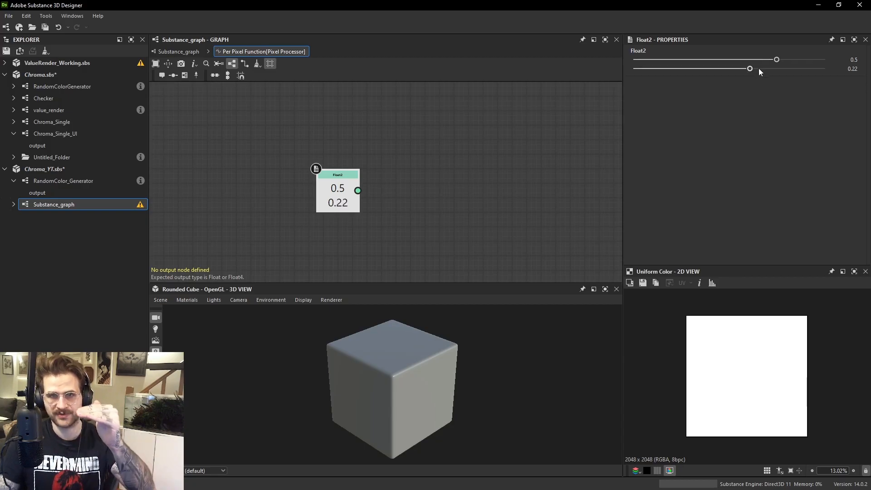
{"action": "key", "text": "Tab"}
{"action": "type", "text": "0.5"}
{"action": "key", "text": "Return"}
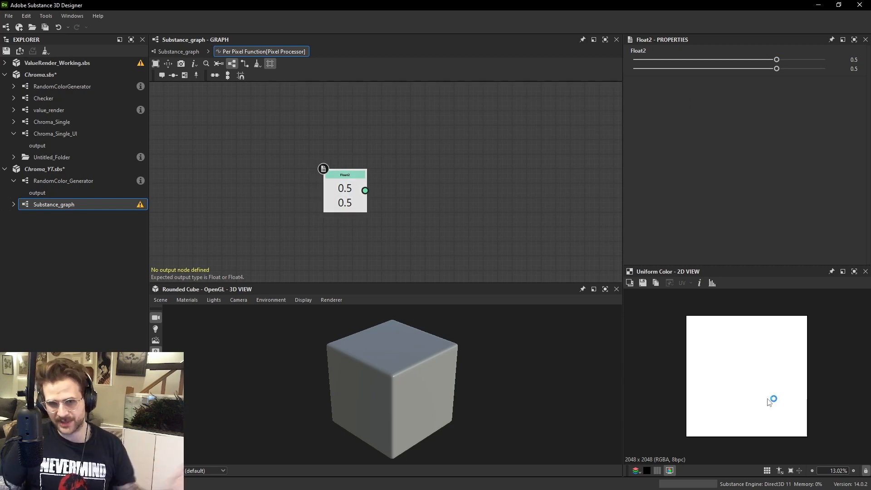
{"action": "scroll", "coordinate": [750, 374], "scroll_direction": "up", "scroll_amount": 2}
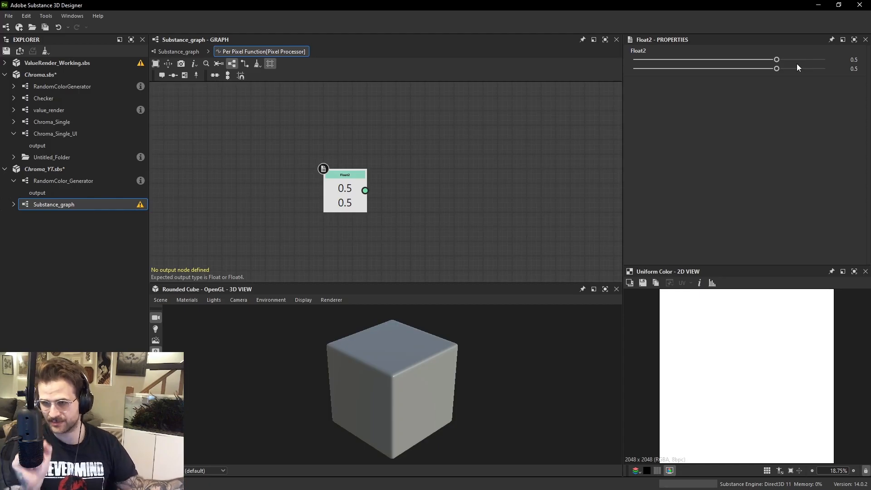
Add a Sample Color node and connect the Float2 node to its Position input.
{"action": "key", "text": "space"}
{"action": "type", "text": "sam"}
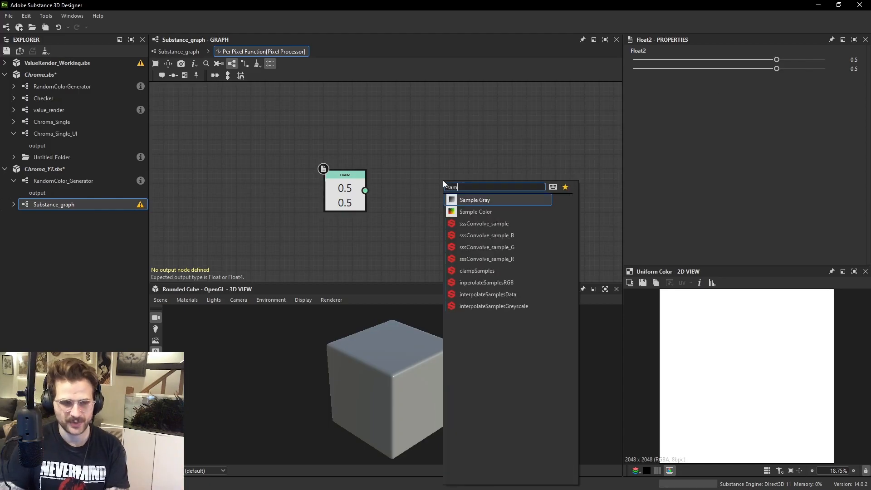
{"action": "type", "text": "p"}
{"action": "key", "text": "Down"}
{"action": "key", "text": "Return"}
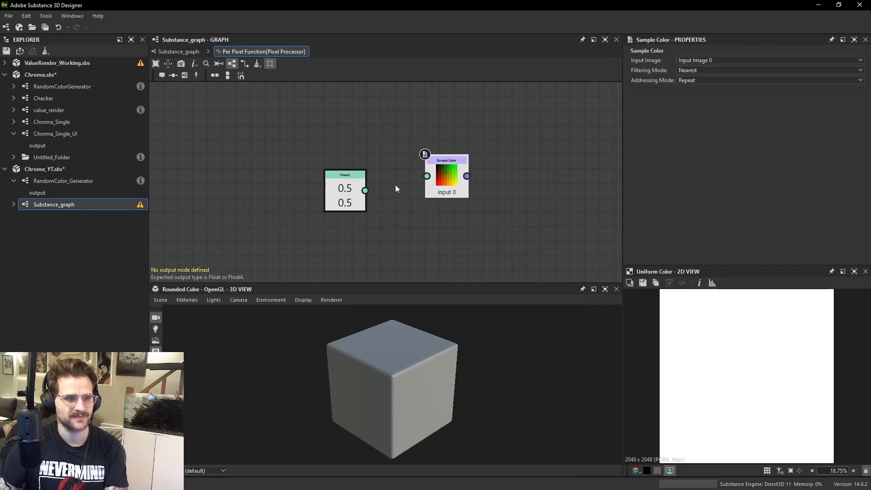
{"action": "left_click_drag", "start_coordinate": [366, 191], "coordinate": [427, 176]}
{"action": "scroll", "coordinate": [434, 172], "scroll_direction": "up", "scroll_amount": 6}
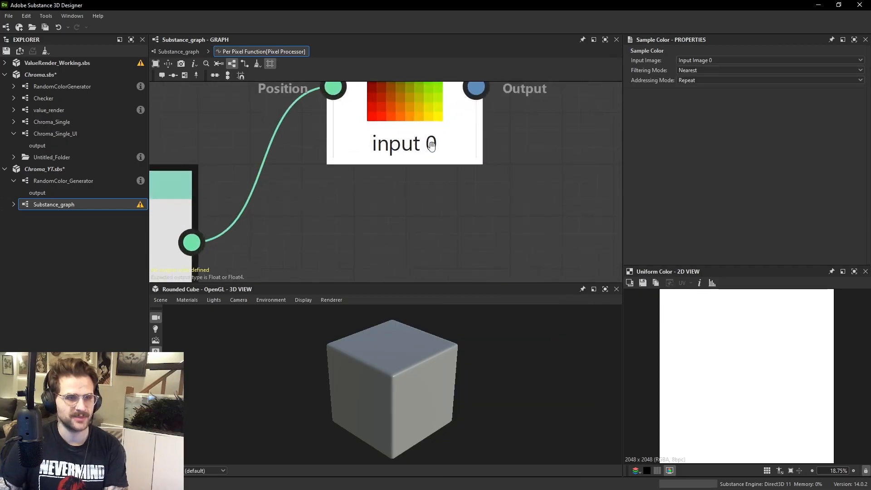
{"action": "scroll", "coordinate": [430, 177], "scroll_direction": "down", "scroll_amount": 6}
Duplicate the Sample Color node below the first and set the copy's input image to Input Image 1.
{"action": "key", "text": "ctrl+d"}
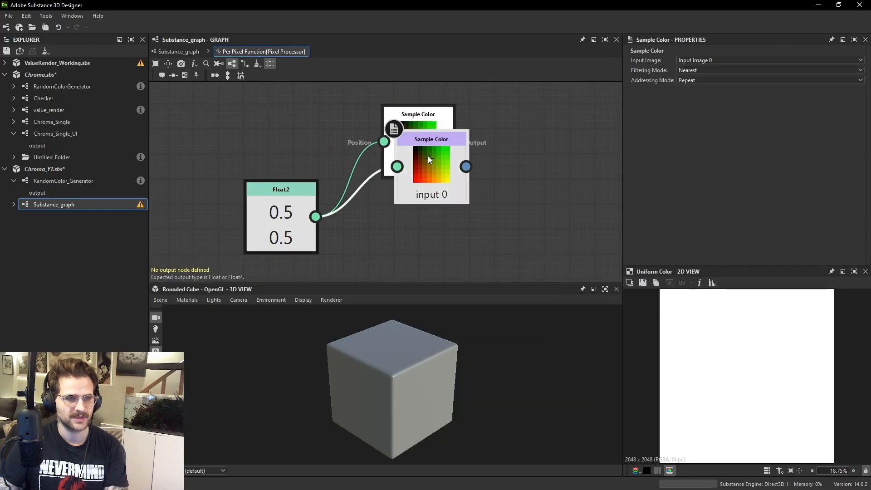
{"action": "left_click", "coordinate": [418, 241]}
{"action": "left_click", "coordinate": [719, 60]}
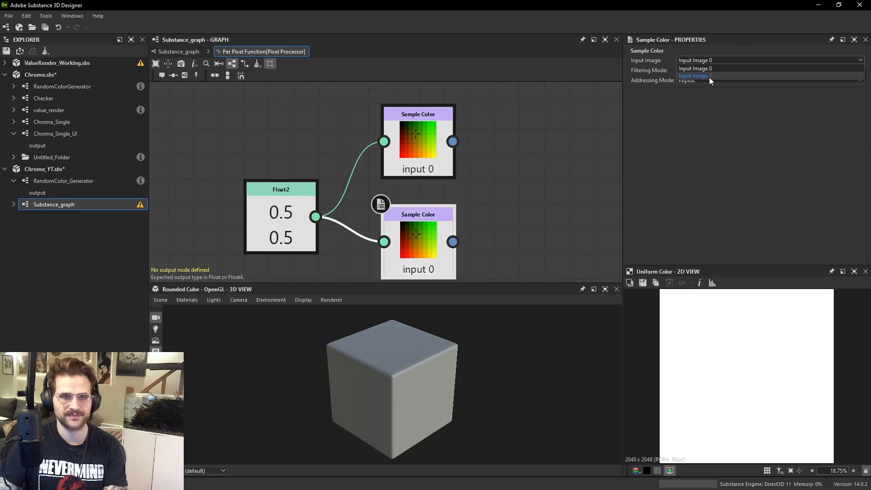
{"action": "left_click", "coordinate": [709, 75]}
{"action": "scroll", "coordinate": [457, 194], "scroll_direction": "down", "scroll_amount": 5}
{"action": "left_click_drag", "start_coordinate": [440, 187], "coordinate": [440, 210]}
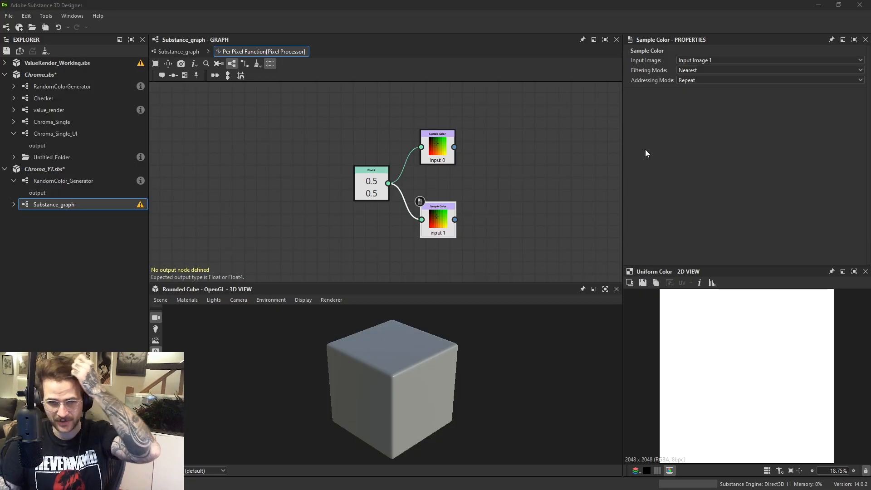
Set the Sample Color node for input 0 as the function's output node.
{"action": "left_click", "coordinate": [436, 148]}
{"action": "right_click", "coordinate": [438, 149]}
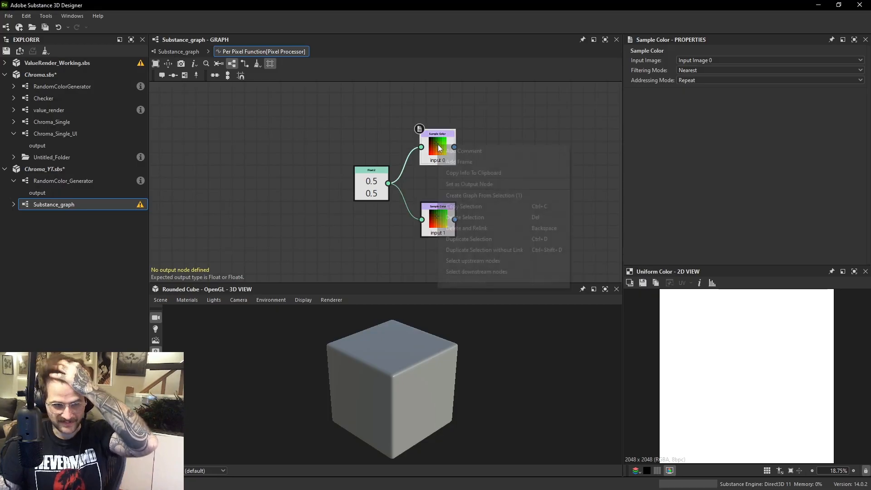
{"action": "left_click", "coordinate": [482, 185]}
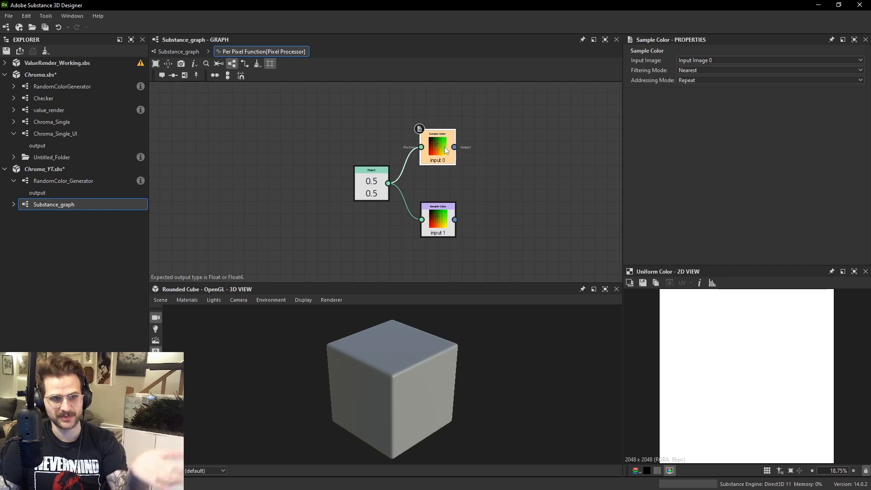
Make the Sample Color node for input 1 the function's output node instead.
{"action": "left_click", "coordinate": [438, 209]}
{"action": "right_click", "coordinate": [438, 209]}
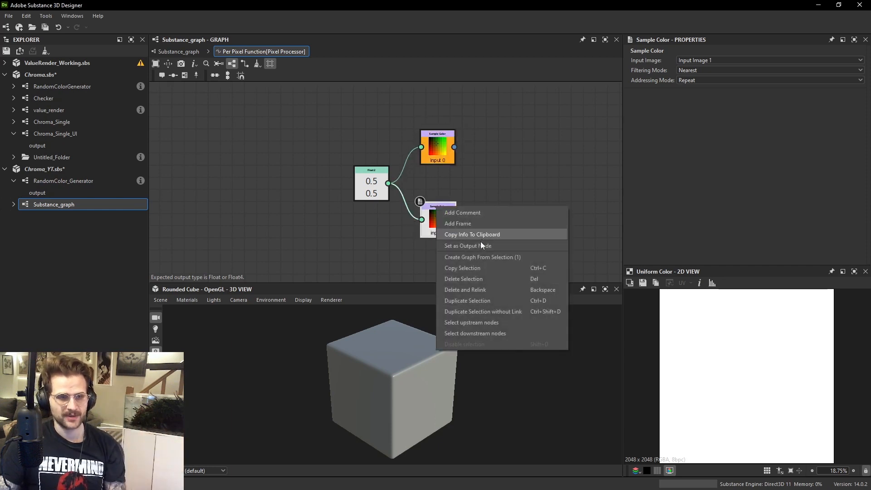
{"action": "left_click", "coordinate": [480, 244]}
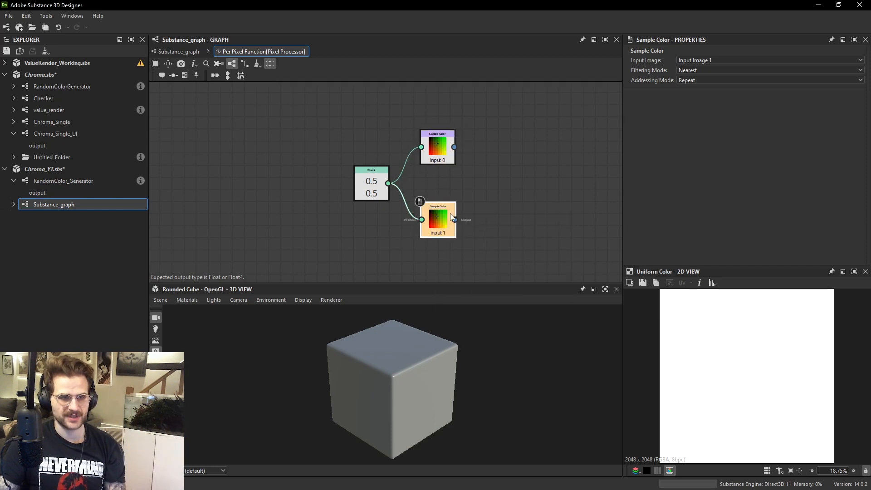
Preview the Pixel Processor's result from the parent Substance_graph and return to its per pixel function.
{"action": "left_click", "coordinate": [190, 52]}
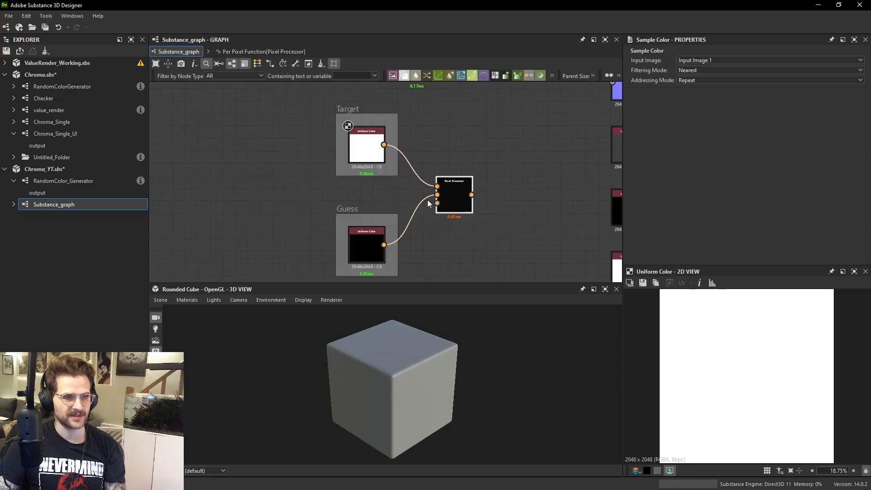
{"action": "left_click", "coordinate": [448, 190]}
{"action": "scroll", "coordinate": [753, 239], "scroll_direction": "down", "scroll_amount": 1}
{"action": "left_click", "coordinate": [750, 242]}
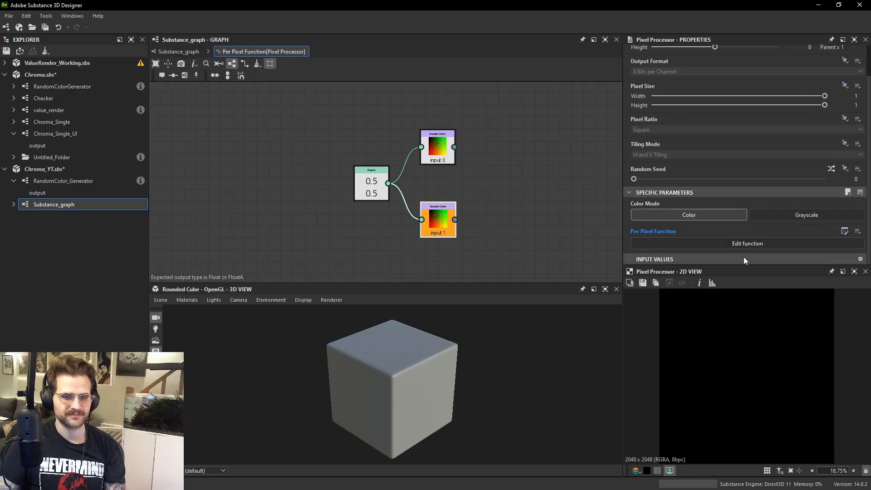
Shift both Sample Color nodes slightly right and make the one for input 0 the function's output node.
{"action": "left_click_drag", "start_coordinate": [440, 223], "coordinate": [446, 224]}
{"action": "left_click_drag", "start_coordinate": [440, 153], "coordinate": [447, 153]}
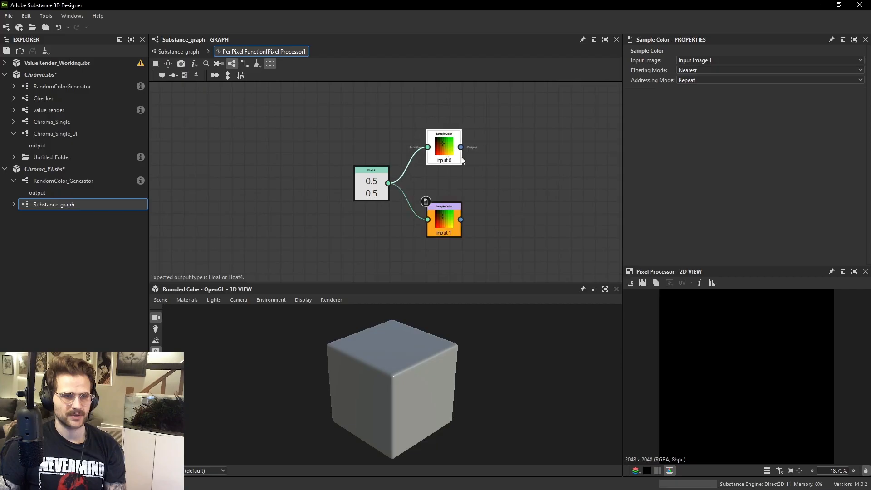
{"action": "left_click", "coordinate": [451, 149]}
{"action": "right_click", "coordinate": [451, 149]}
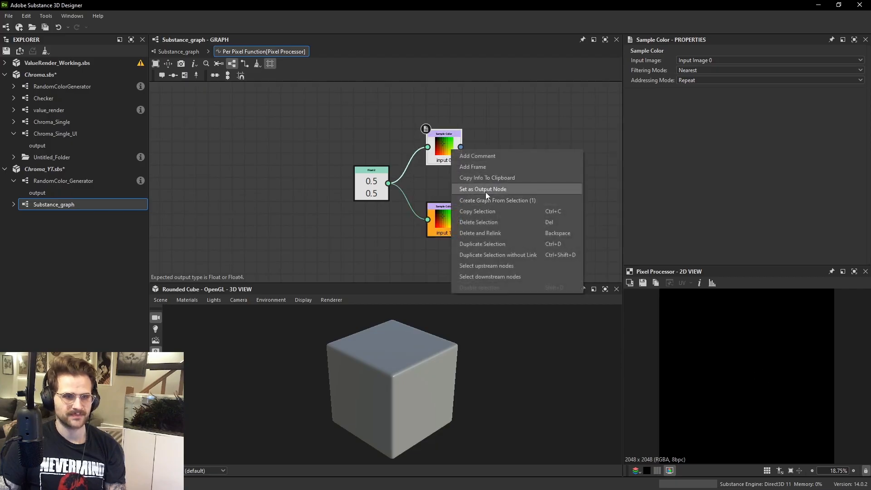
{"action": "left_click", "coordinate": [486, 190]}
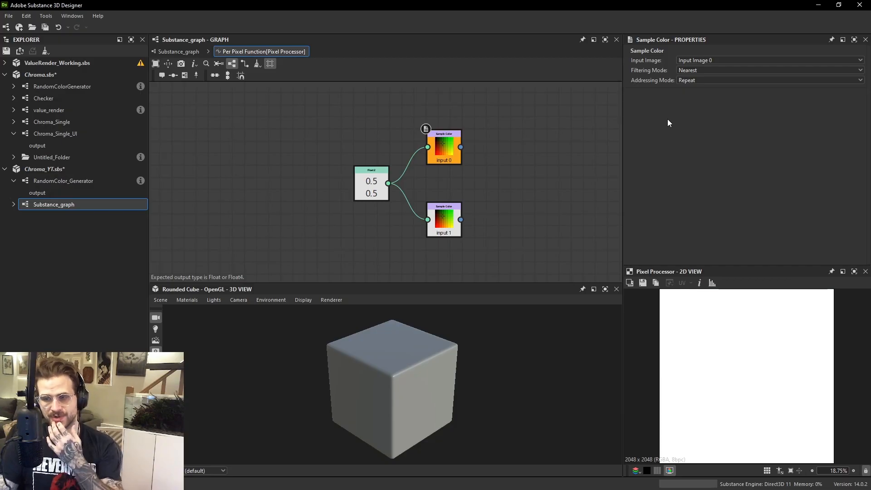
Move the Float2 node and both Sample Color nodes left together to free space on their output side.
{"action": "left_click_drag", "start_coordinate": [332, 117], "coordinate": [408, 231]}
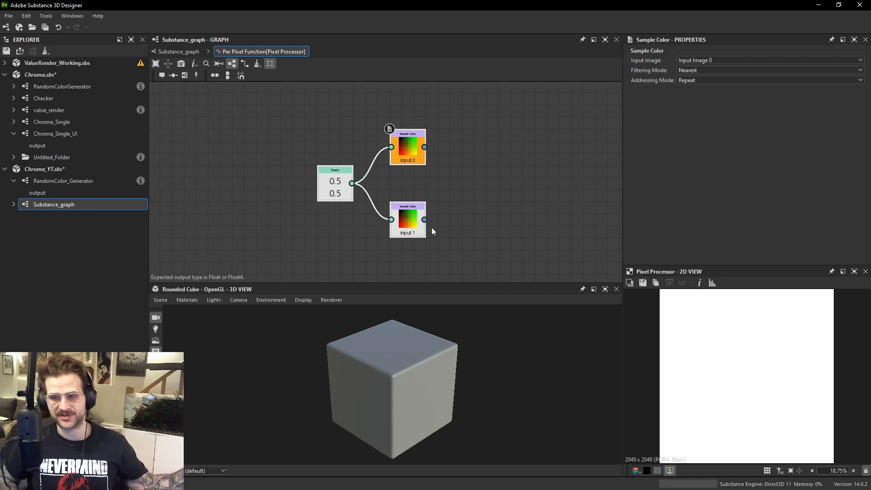
{"action": "middle_click_drag", "start_coordinate": [514, 173], "coordinate": [506, 203]}
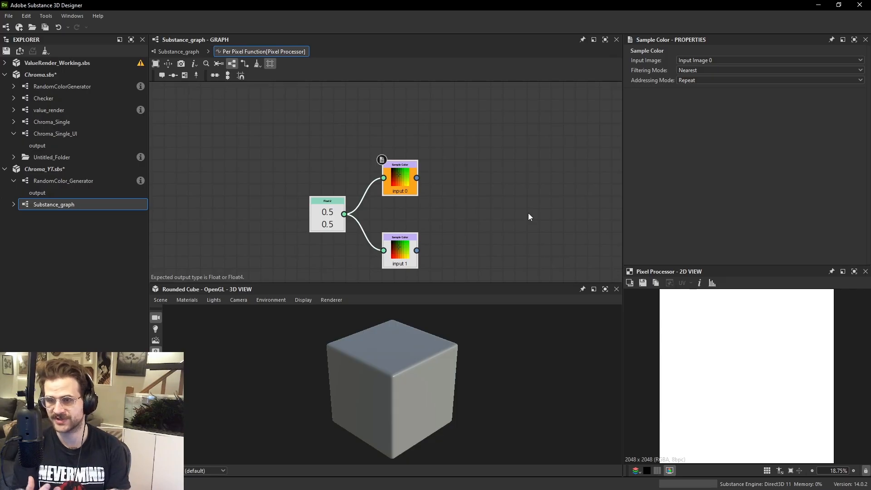
{"action": "middle_click_drag", "start_coordinate": [484, 197], "coordinate": [451, 202]}
{"action": "left_click", "coordinate": [467, 177]}
{"action": "key", "text": "space"}
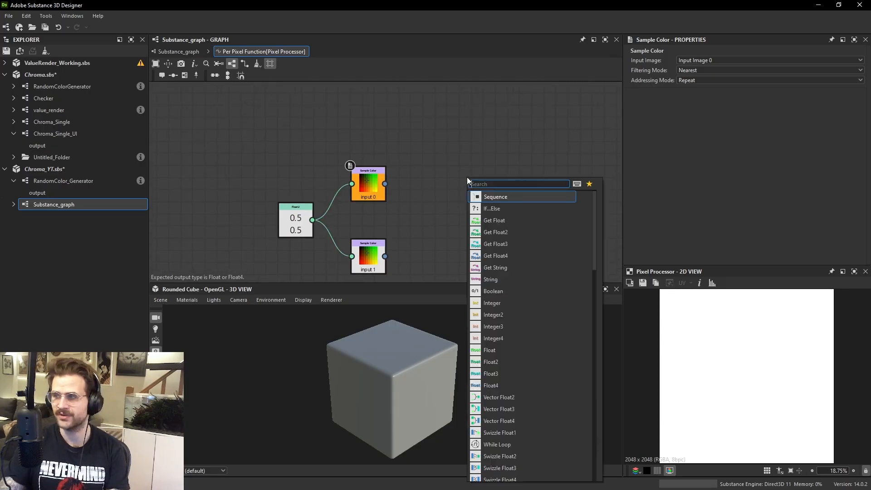
{"action": "type", "text": "vec"}
{"action": "left_click", "coordinate": [482, 170]}
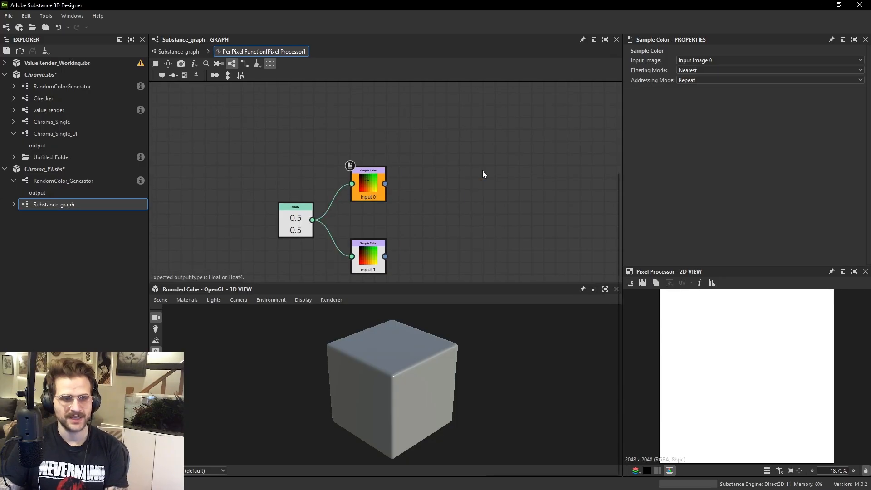
Add a Swizzle Float1 node fed by the Sample Color node for input 0 and make it the function's output node.
{"action": "key", "text": "space"}
{"action": "type", "text": "swi"}
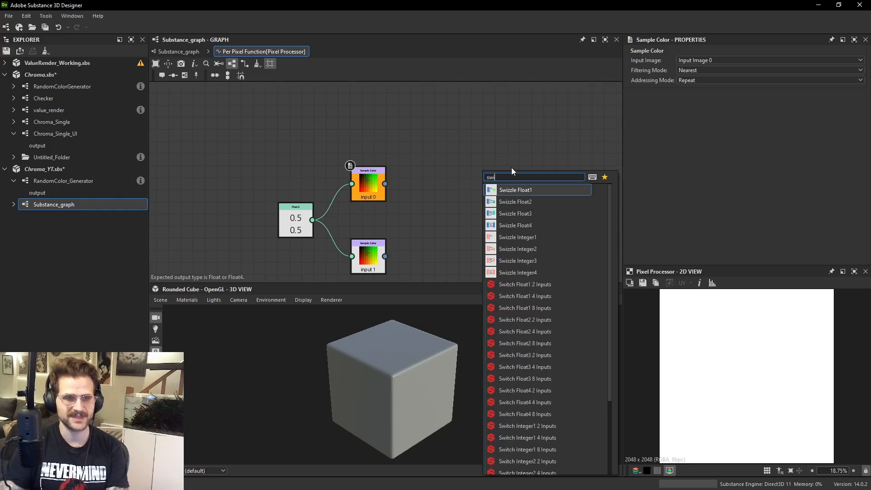
{"action": "left_click", "coordinate": [500, 190]}
{"action": "left_click_drag", "start_coordinate": [385, 183], "coordinate": [492, 118]}
{"action": "middle_click_drag", "start_coordinate": [492, 119], "coordinate": [472, 167]}
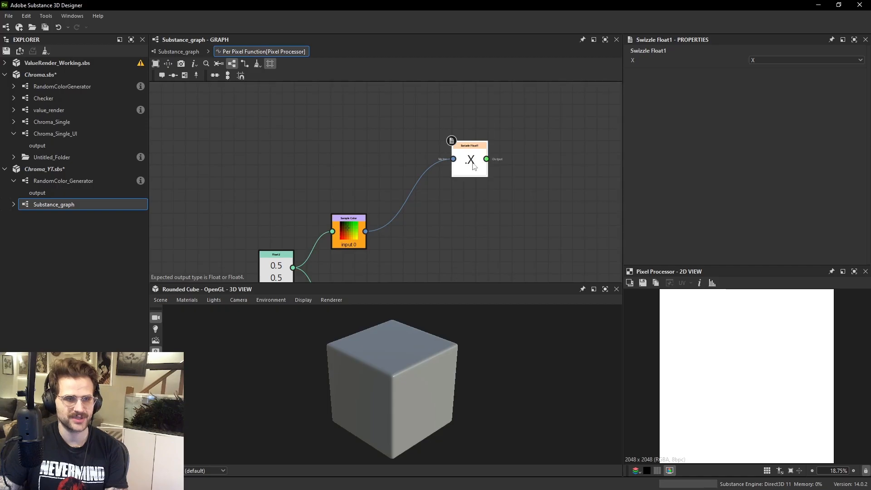
{"action": "right_click", "coordinate": [472, 167]}
{"action": "left_click", "coordinate": [502, 198]}
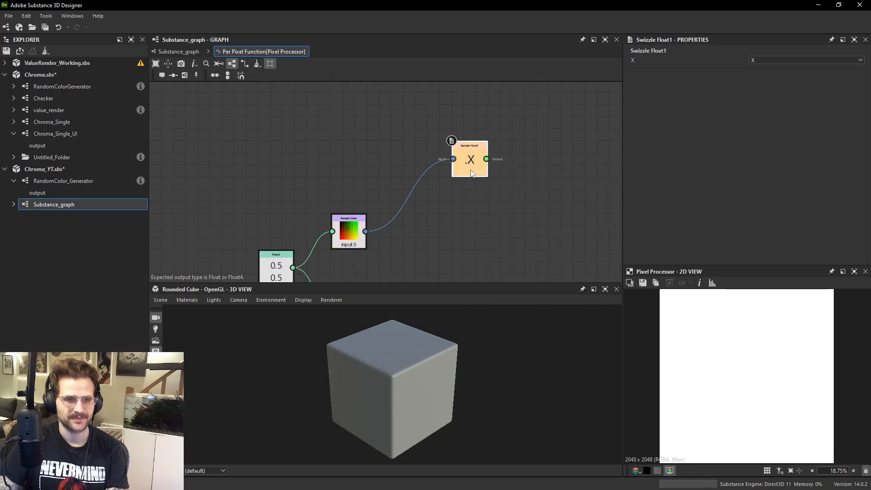
Duplicate the linked Swizzle Float1 node below the original and set the copy's component to Y.
{"action": "key", "text": "ctrl+d"}
{"action": "left_click_drag", "start_coordinate": [482, 198], "coordinate": [472, 206]}
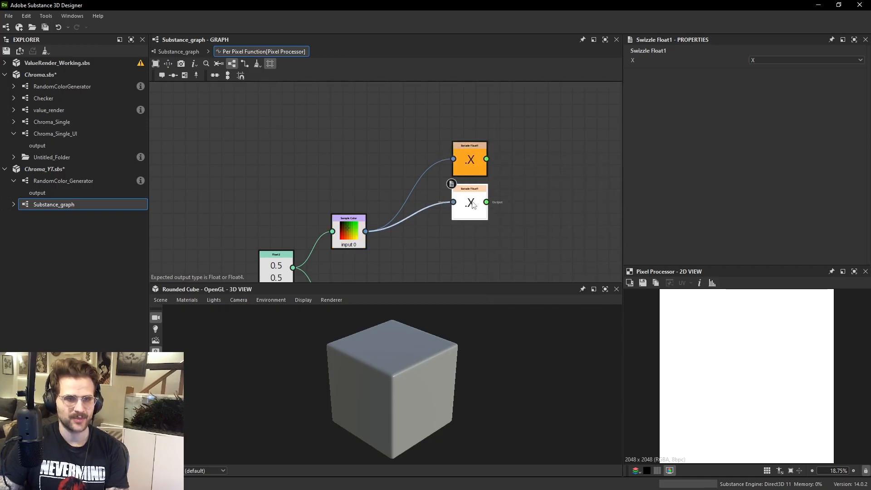
{"action": "left_click", "coordinate": [858, 61]}
{"action": "left_click", "coordinate": [776, 70]}
{"action": "scroll", "coordinate": [455, 127], "scroll_direction": "down", "scroll_amount": 1}
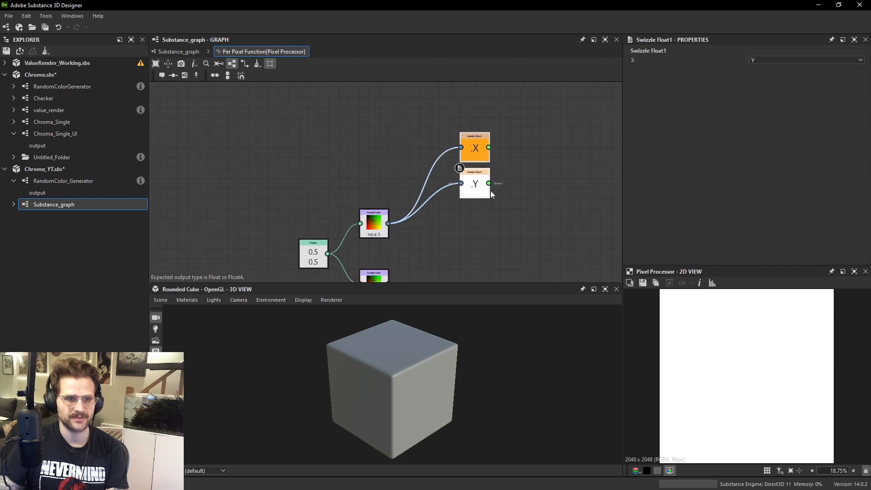
Duplicate the Y Swizzle Float1 node below itself and set the new copy's component to Z.
{"action": "key", "text": "ctrl+d"}
{"action": "left_click_drag", "start_coordinate": [499, 186], "coordinate": [477, 227]}
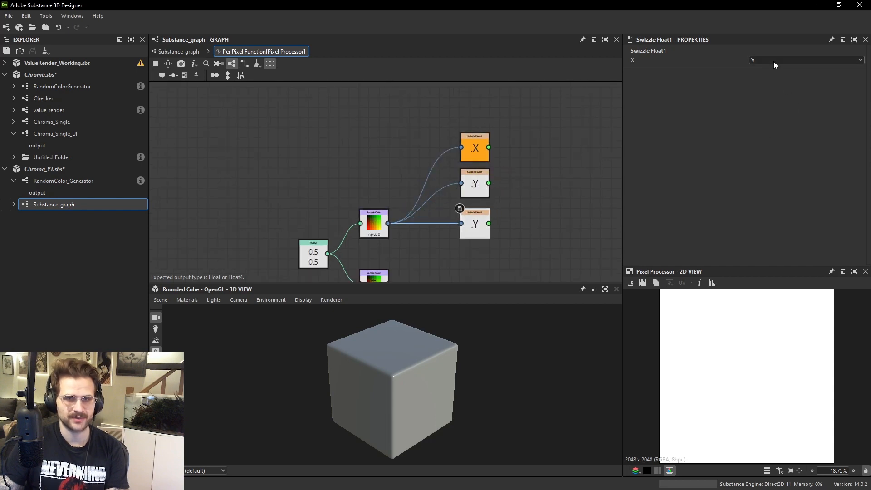
{"action": "left_click", "coordinate": [773, 60]}
{"action": "left_click", "coordinate": [759, 83]}
Duplicate the X, Y and Z Swizzle Float1 nodes as a group below and connect the copies to the Sample Color node for input 1.
{"action": "middle_click_drag", "start_coordinate": [535, 140], "coordinate": [473, 102]}
{"action": "scroll", "coordinate": [490, 193], "scroll_direction": "down", "scroll_amount": 1}
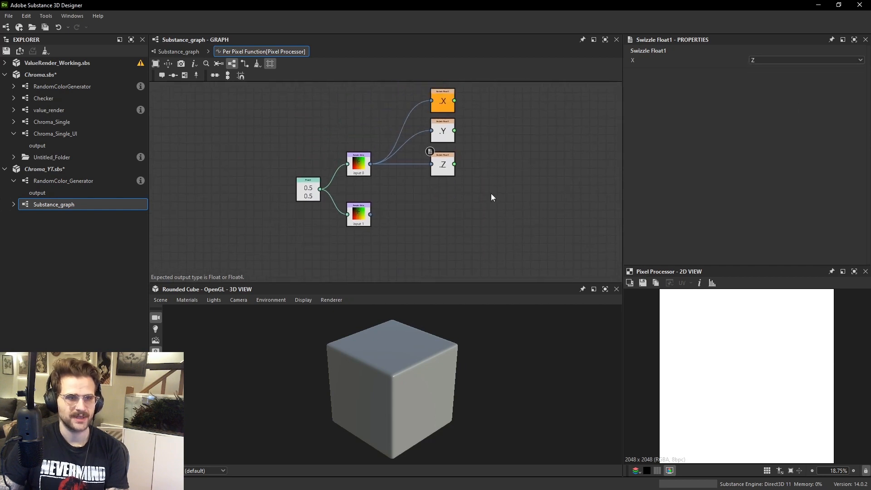
{"action": "left_click_drag", "start_coordinate": [490, 193], "coordinate": [455, 184]}
{"action": "key", "text": "ctrl+d"}
{"action": "middle_click_drag", "start_coordinate": [455, 183], "coordinate": [457, 134]}
{"action": "left_click_drag", "start_coordinate": [458, 133], "coordinate": [450, 192]}
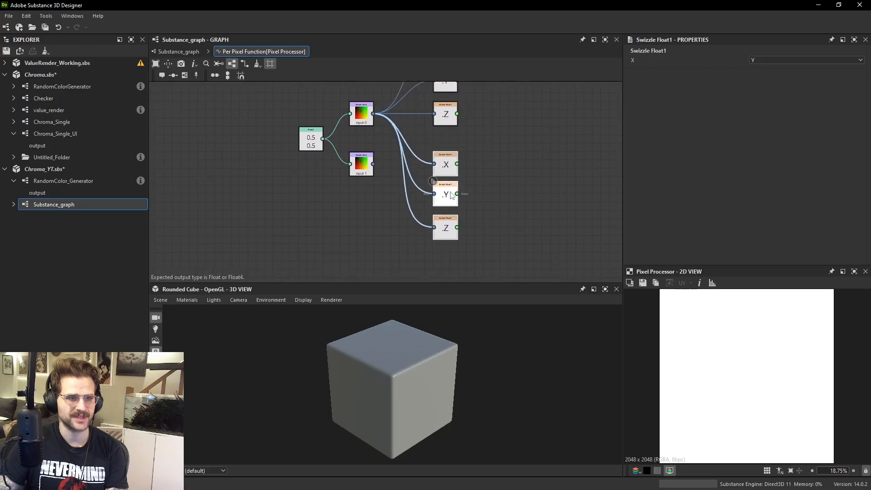
{"action": "left_click_drag", "start_coordinate": [372, 163], "coordinate": [434, 163]}
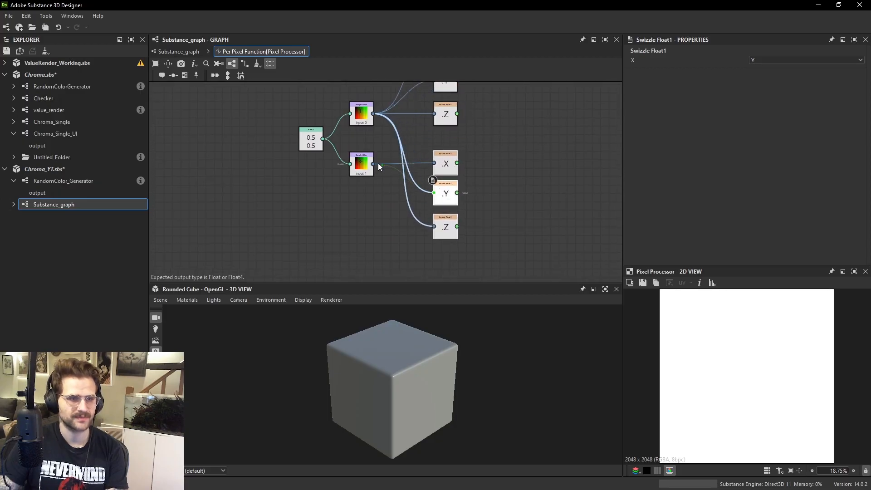
{"action": "left_click_drag", "start_coordinate": [378, 167], "coordinate": [366, 166]}
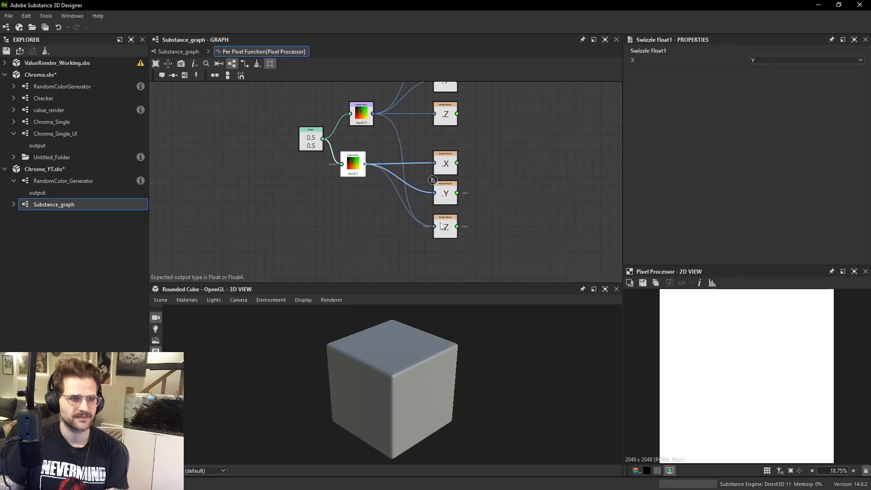
{"action": "left_click_drag", "start_coordinate": [441, 222], "coordinate": [440, 224]}
Spread the two Sample Color nodes apart vertically so each sits beside its own trio of Swizzle nodes.
{"action": "left_click_drag", "start_coordinate": [352, 163], "coordinate": [370, 194]}
{"action": "middle_click_drag", "start_coordinate": [370, 193], "coordinate": [375, 216]}
{"action": "left_click_drag", "start_coordinate": [366, 132], "coordinate": [366, 107]}
Review the X Swizzle nodes and the Sample Color node that feeds each of them.
{"action": "middle_click_drag", "start_coordinate": [534, 103], "coordinate": [475, 141]}
{"action": "left_click", "coordinate": [477, 130]}
{"action": "left_click", "coordinate": [381, 117]}
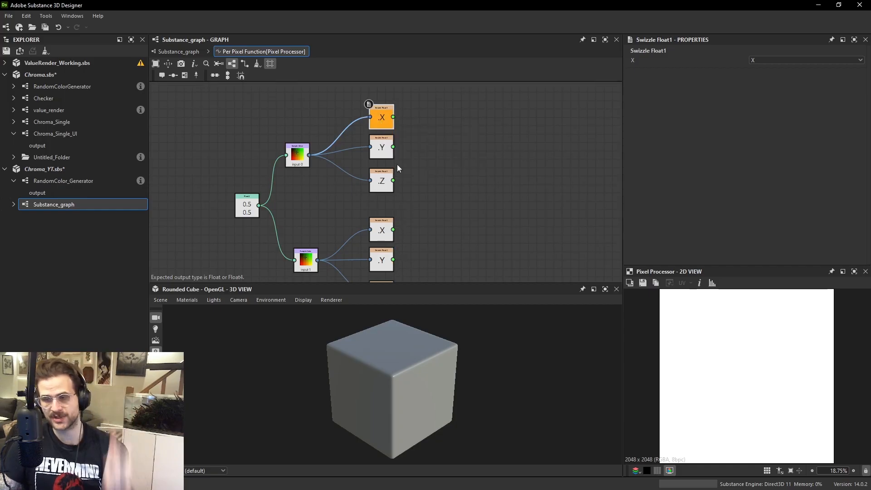
{"action": "left_click_drag", "start_coordinate": [392, 115], "coordinate": [387, 112]}
{"action": "left_click", "coordinate": [297, 156]}
{"action": "middle_click_drag", "start_coordinate": [359, 212], "coordinate": [367, 187]}
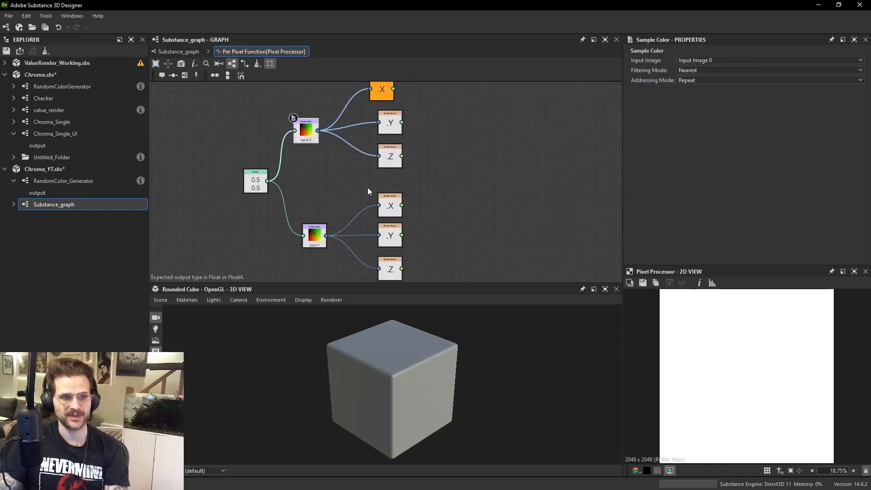
{"action": "left_click", "coordinate": [389, 205]}
{"action": "left_click", "coordinate": [314, 236]}
Add a Subtraction node beyond the Swizzle nodes and connect input 0's X Swizzle to its first input.
{"action": "middle_click_drag", "start_coordinate": [497, 200], "coordinate": [463, 222]}
{"action": "left_click", "coordinate": [464, 217]}
{"action": "key", "text": "space"}
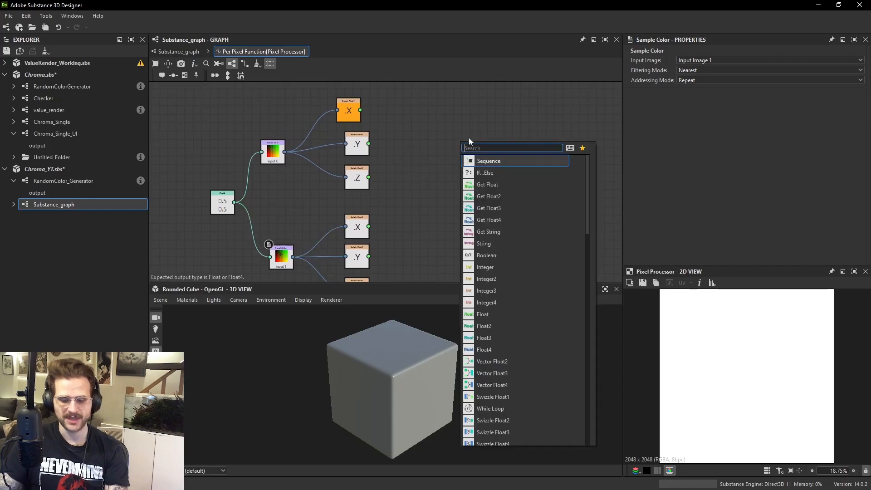
{"action": "type", "text": "sub"}
{"action": "key", "text": "Return"}
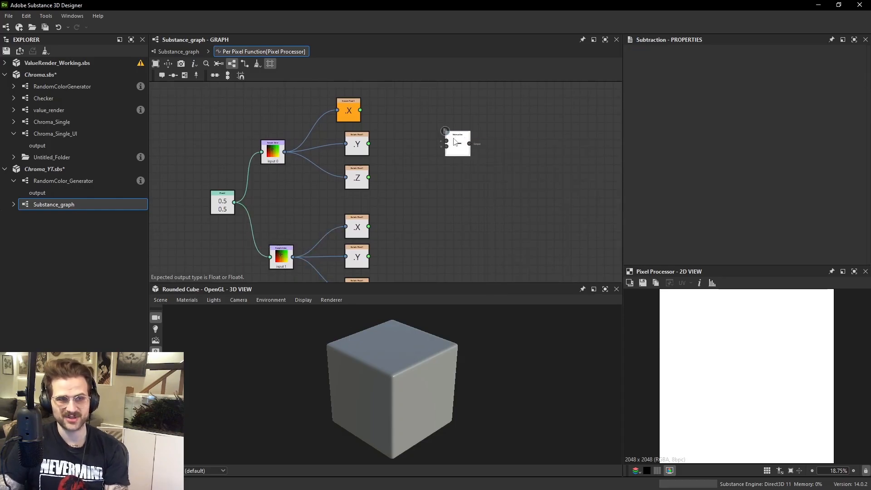
{"action": "mouse_move", "coordinate": [456, 149]}
{"action": "left_mouse_down"}
{"action": "mouse_move", "coordinate": [471, 148]}
{"action": "mouse_move", "coordinate": [457, 135]}
{"action": "left_mouse_up"}
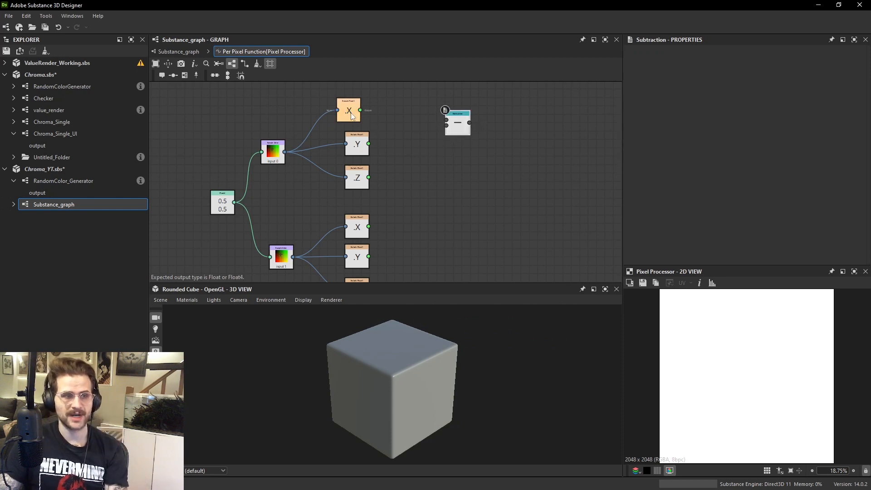
{"action": "left_click_drag", "start_coordinate": [389, 113], "coordinate": [381, 113]}
{"action": "left_click_drag", "start_coordinate": [362, 113], "coordinate": [446, 120]}
Stack the two X Swizzle nodes beside the Subtraction node and connect input 1's X Swizzle to its second input.
{"action": "left_click", "coordinate": [384, 119]}
{"action": "left_click_drag", "start_coordinate": [384, 118], "coordinate": [392, 110]}
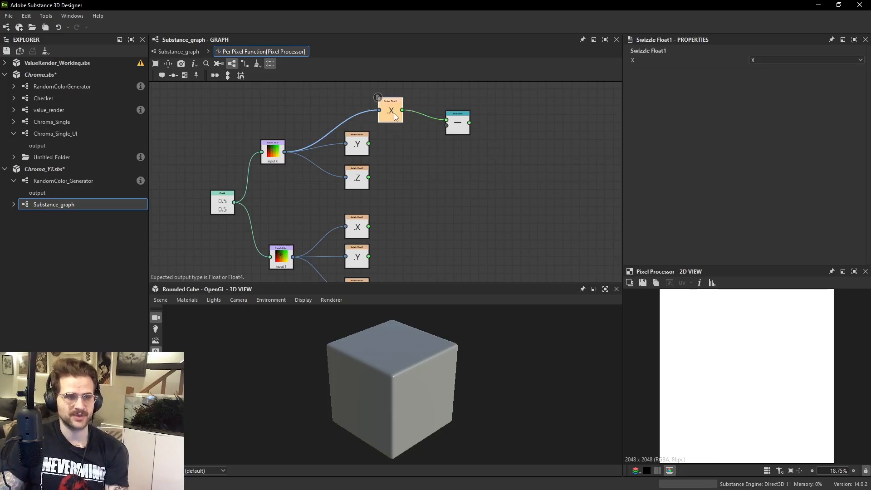
{"action": "mouse_move", "coordinate": [458, 130]}
{"action": "left_mouse_down"}
{"action": "mouse_move", "coordinate": [466, 118]}
{"action": "mouse_move", "coordinate": [459, 120]}
{"action": "left_mouse_up"}
{"action": "left_click_drag", "start_coordinate": [395, 112], "coordinate": [404, 112]}
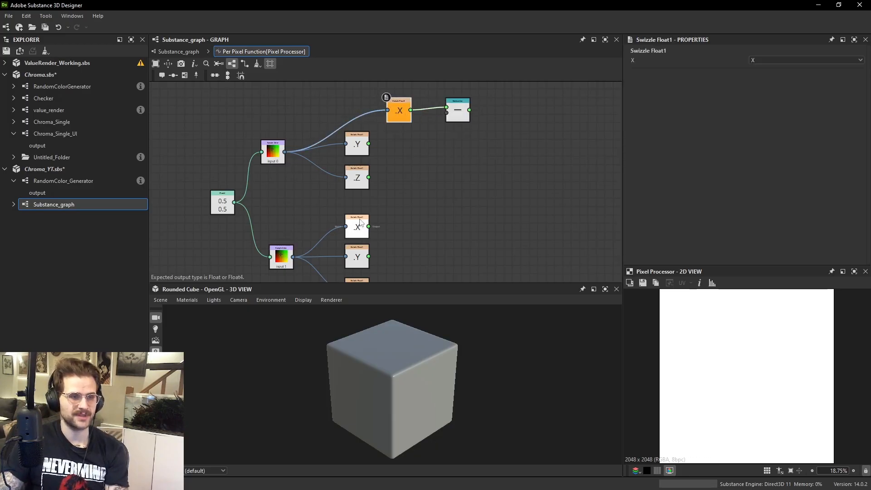
{"action": "left_click_drag", "start_coordinate": [358, 224], "coordinate": [439, 127]}
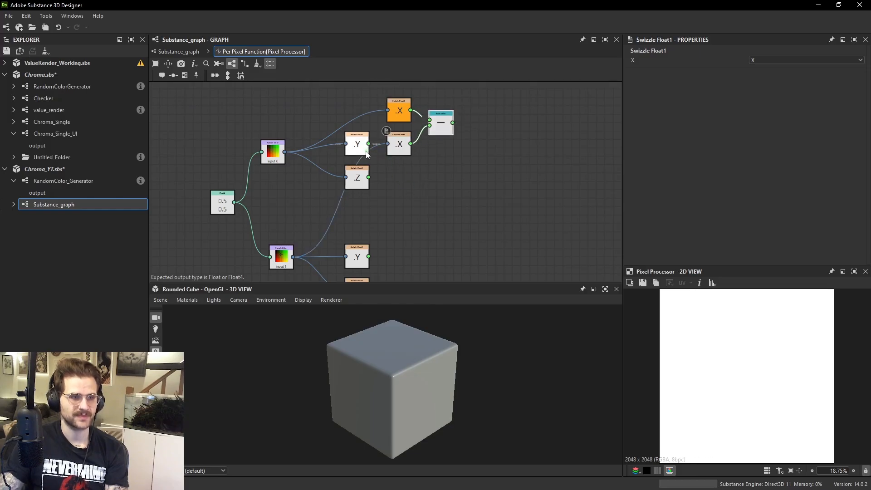
Stack the Y Swizzle nodes of both inputs below the X pair, moving input 0's Z Swizzle aside.
{"action": "left_click_drag", "start_coordinate": [364, 150], "coordinate": [325, 191]}
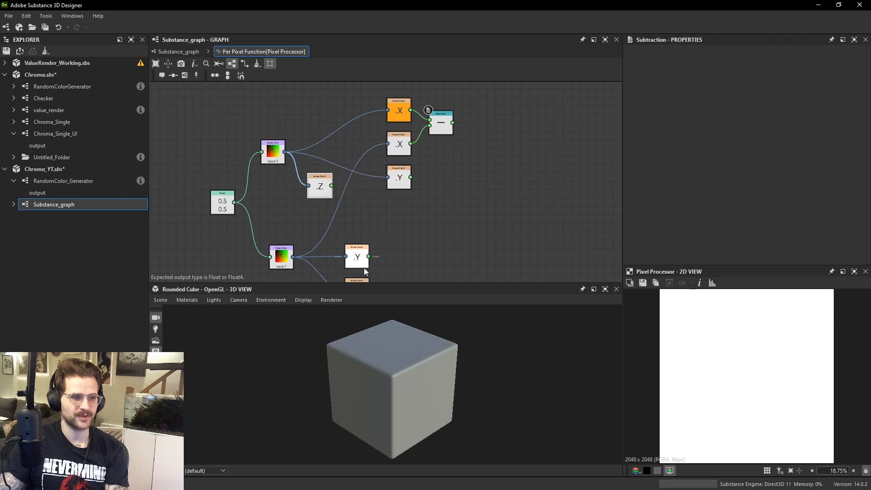
{"action": "left_click_drag", "start_coordinate": [361, 260], "coordinate": [402, 210]}
{"action": "left_click_drag", "start_coordinate": [416, 161], "coordinate": [402, 190]}
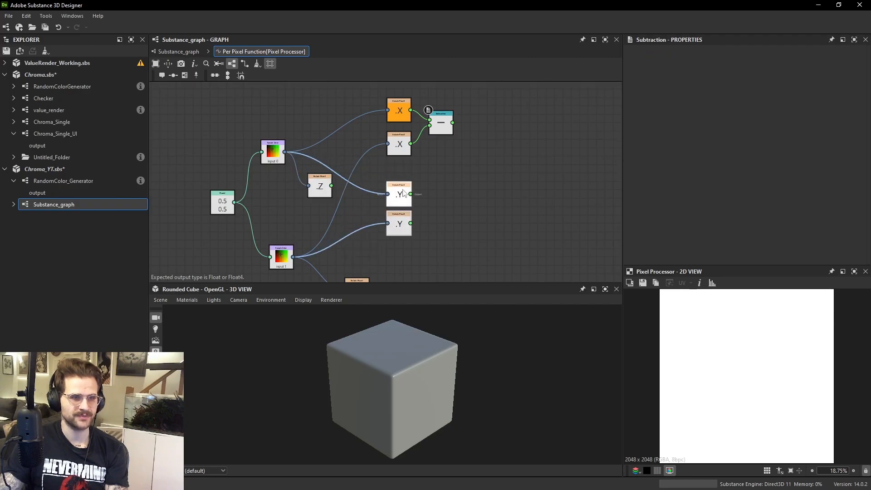
Add a second Subtraction node and connect the two Y Swizzle outputs to its inputs.
{"action": "key", "text": "space"}
{"action": "type", "text": "sub"}
{"action": "key", "text": "Return"}
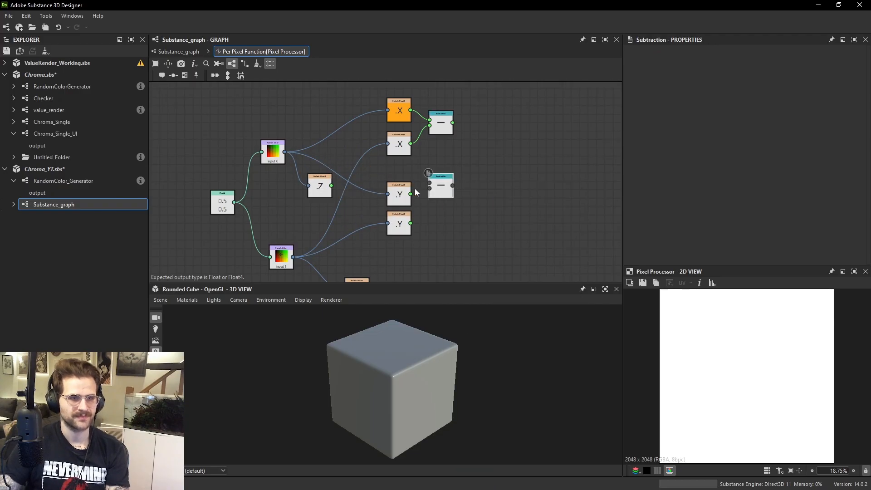
{"action": "left_click_drag", "start_coordinate": [411, 194], "coordinate": [454, 209]}
Stack the Z Swizzle nodes of both inputs below the Y pair, with input 0's node above input 1's.
{"action": "middle_click_drag", "start_coordinate": [468, 222], "coordinate": [462, 189]}
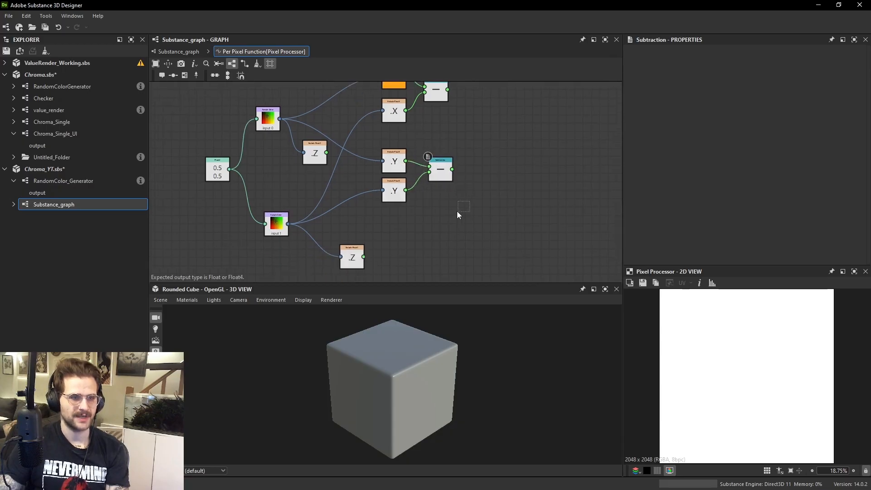
{"action": "left_click_drag", "start_coordinate": [325, 148], "coordinate": [401, 223]}
{"action": "left_click_drag", "start_coordinate": [355, 257], "coordinate": [409, 233]}
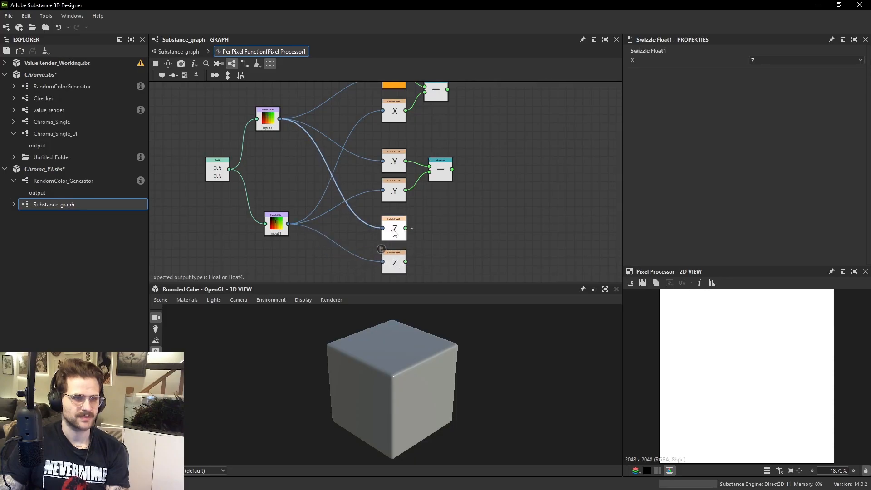
{"action": "middle_click_drag", "start_coordinate": [410, 131], "coordinate": [407, 119]}
{"action": "left_click_drag", "start_coordinate": [393, 218], "coordinate": [394, 226]}
{"action": "left_click_drag", "start_coordinate": [411, 257], "coordinate": [393, 228]}
{"action": "left_click_drag", "start_coordinate": [392, 229], "coordinate": [393, 228]}
{"action": "left_click", "coordinate": [411, 235]}
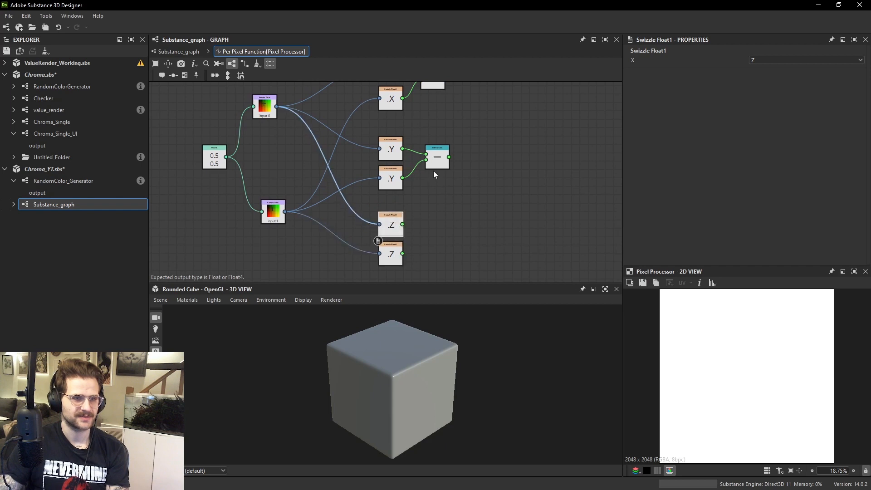
Duplicate the Subtraction node for the Z pair, connect both Z Swizzle outputs, and align the X pair's Subtraction node with the others.
{"action": "left_click", "coordinate": [438, 166]}
{"action": "key", "text": "ctrl+d"}
{"action": "left_click_drag", "start_coordinate": [452, 169], "coordinate": [429, 236]}
{"action": "middle_click_drag", "start_coordinate": [445, 196], "coordinate": [437, 223]}
{"action": "left_click", "coordinate": [432, 108]}
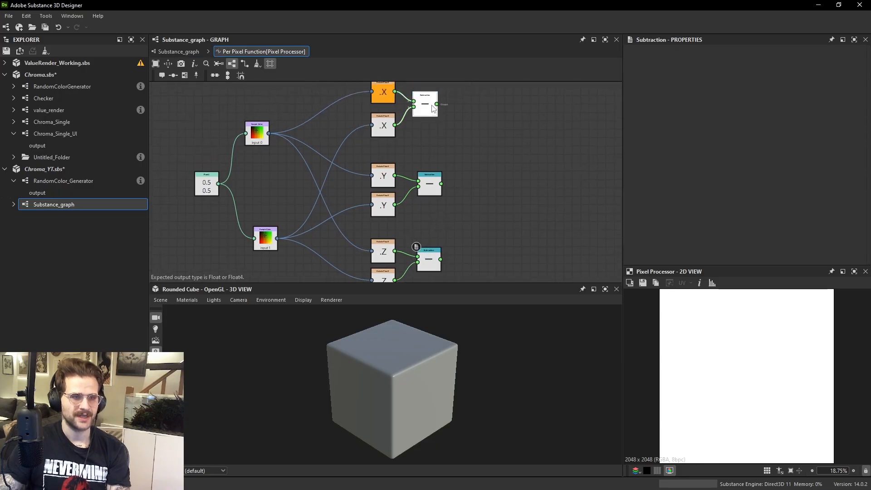
{"action": "left_click_drag", "start_coordinate": [434, 107], "coordinate": [436, 109]}
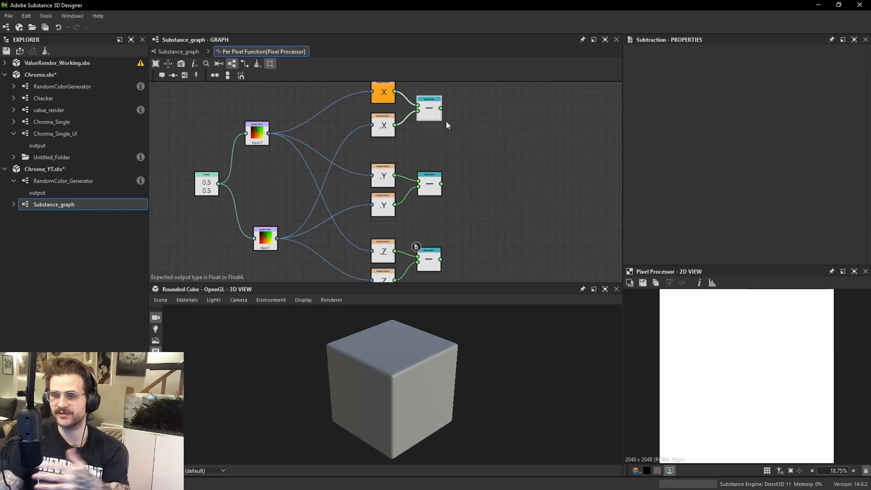
Place an Add node beyond the Subtraction nodes and connect the X and Y Subtraction outputs to it.
{"action": "key", "text": "space"}
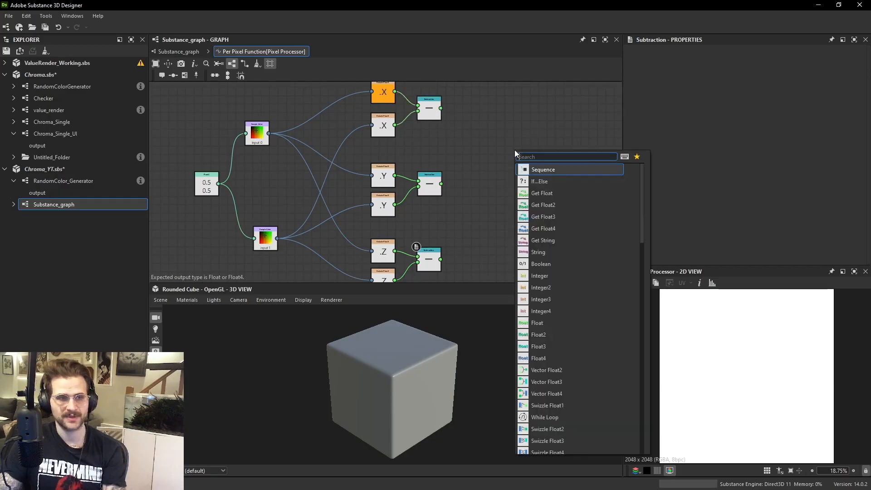
{"action": "type", "text": "add"}
{"action": "left_click", "coordinate": [542, 170]}
{"action": "left_click_drag", "start_coordinate": [440, 108], "coordinate": [441, 184]}
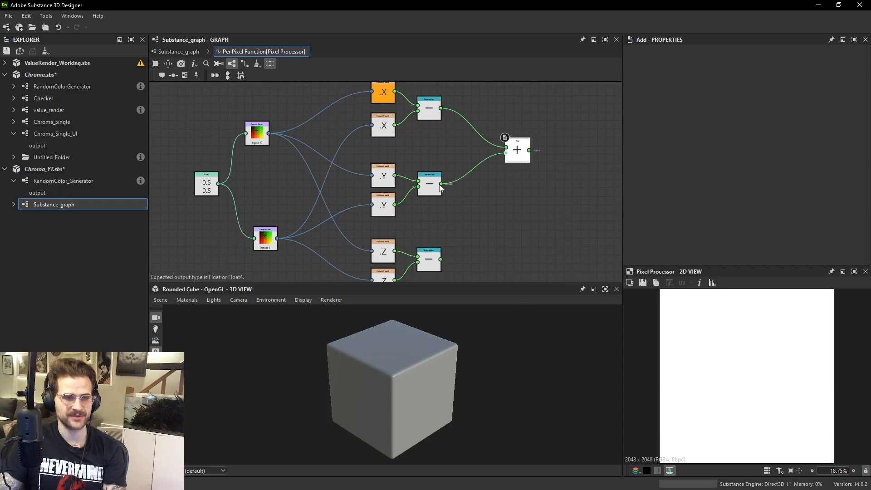
Duplicate the Add node and connect the first Add's output and the Z Subtraction output to the copy's inputs.
{"action": "left_click_drag", "start_coordinate": [516, 158], "coordinate": [535, 221]}
{"action": "key", "text": "ctrl+d"}
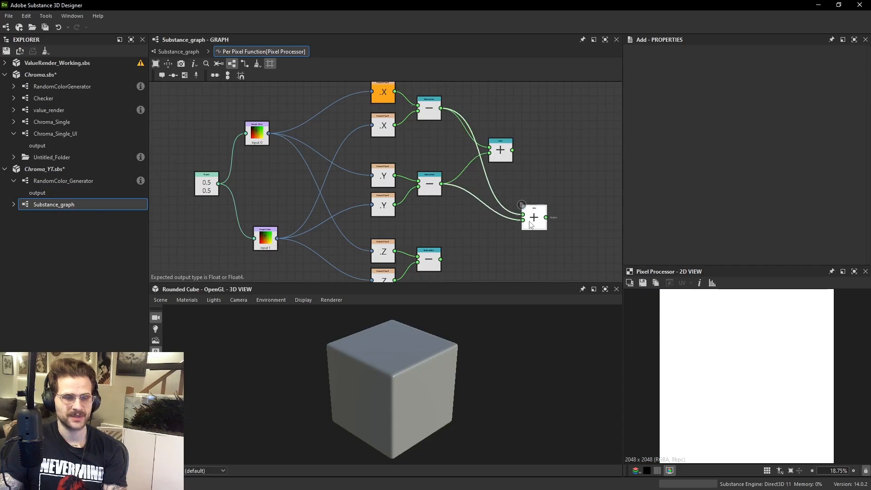
{"action": "scroll", "coordinate": [518, 181], "scroll_direction": "up", "scroll_amount": 2}
{"action": "left_click_drag", "start_coordinate": [510, 136], "coordinate": [525, 230]}
{"action": "middle_click_drag", "start_coordinate": [534, 210], "coordinate": [509, 188]}
{"action": "left_click_drag", "start_coordinate": [513, 194], "coordinate": [377, 253]}
Set the second Add node as the function's output node and move it level with the Z Subtraction node.
{"action": "right_click", "coordinate": [529, 186]}
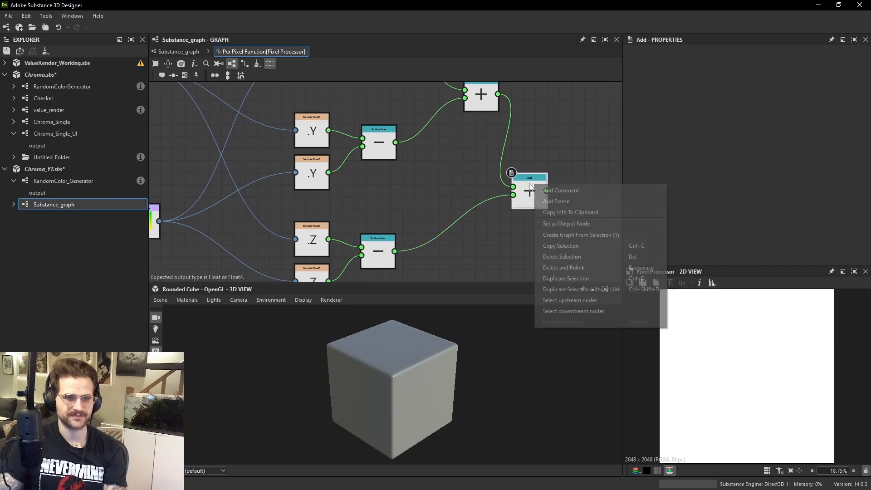
{"action": "left_click", "coordinate": [566, 223]}
{"action": "left_click_drag", "start_coordinate": [530, 190], "coordinate": [522, 221]}
{"action": "scroll", "coordinate": [531, 202], "scroll_direction": "down", "scroll_amount": 3}
{"action": "scroll", "coordinate": [522, 221], "scroll_direction": "up", "scroll_amount": 2}
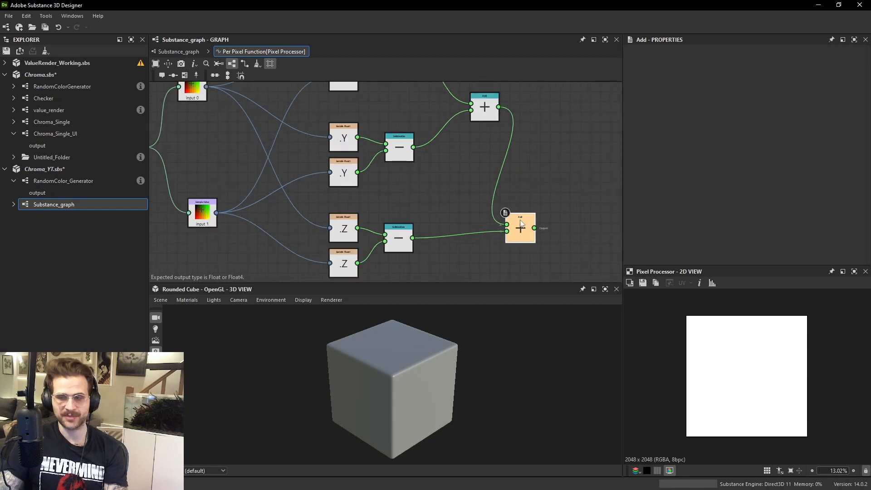
{"action": "scroll", "coordinate": [521, 240], "scroll_direction": "down", "scroll_amount": 1}
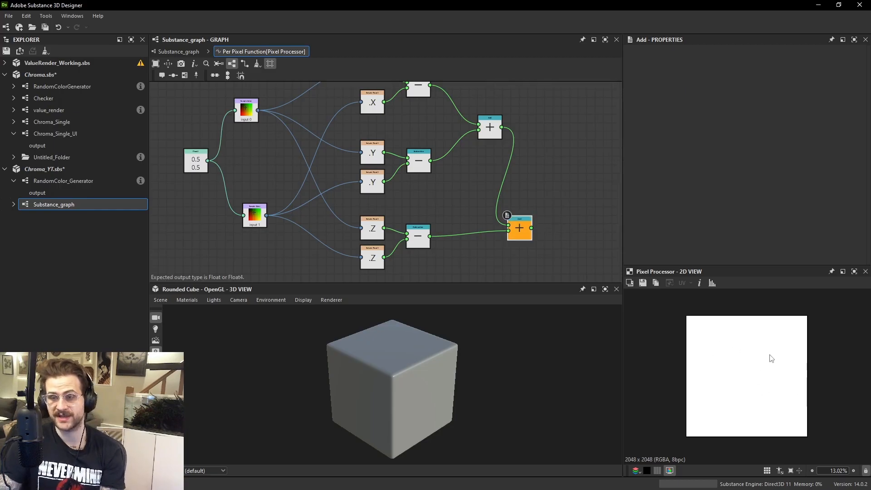
{"action": "key", "text": "f"}
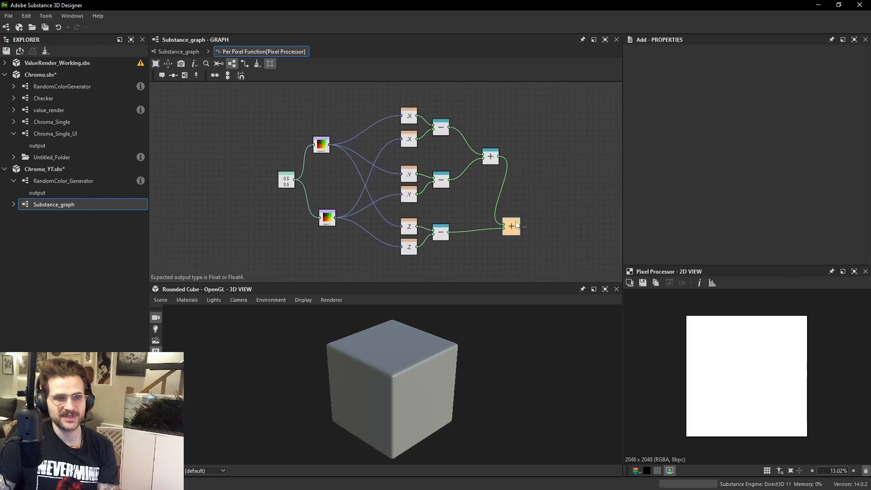
Return to the main graph and add a Value Processor node fed by the Pixel Processor's output.
{"action": "left_click", "coordinate": [185, 55]}
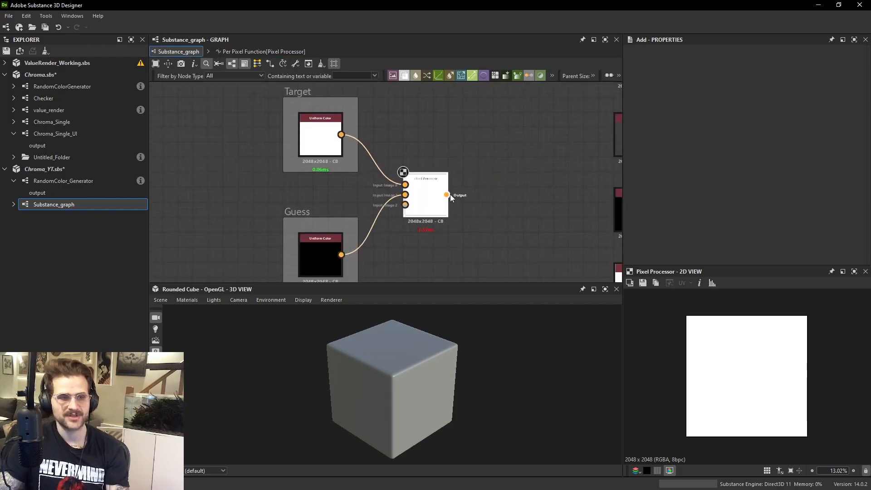
{"action": "left_click_drag", "start_coordinate": [497, 192], "coordinate": [494, 195]}
{"action": "type", "text": "value"}
{"action": "key", "text": "Return"}
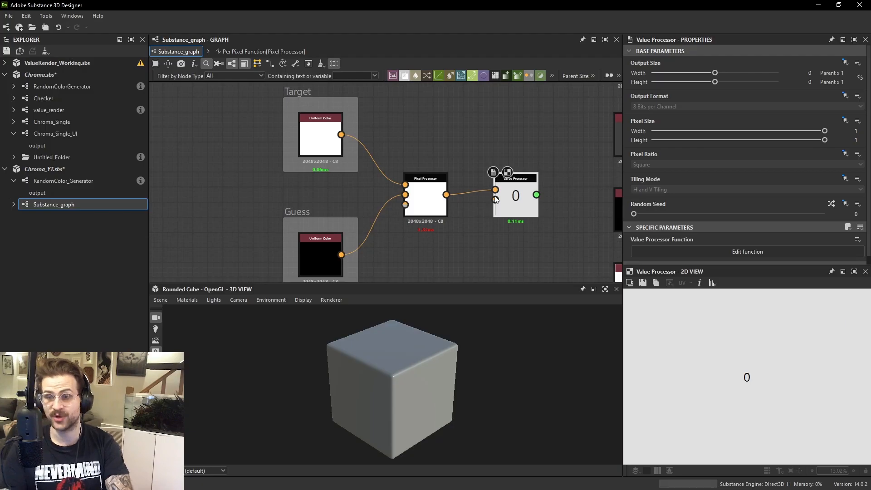
{"action": "scroll", "coordinate": [533, 196], "scroll_direction": "up", "scroll_amount": 1}
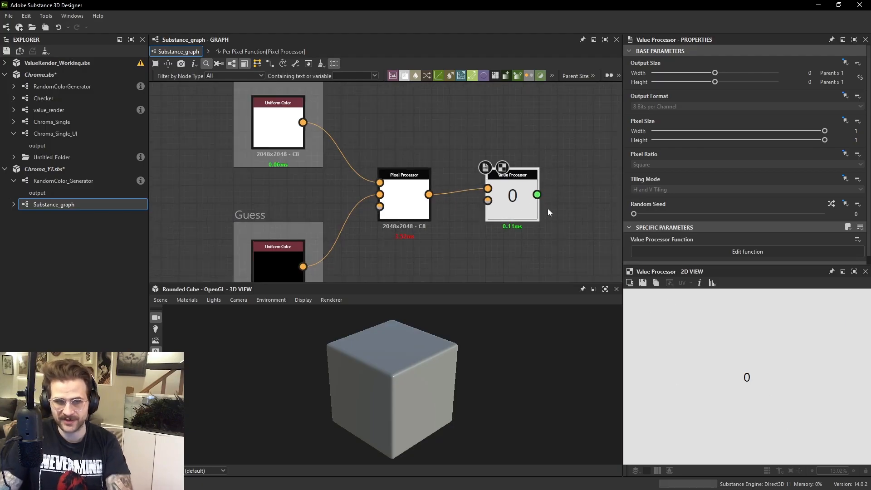
Preview the Pixel Processor's output and open the Value Processor's function for editing.
{"action": "left_click", "coordinate": [406, 205]}
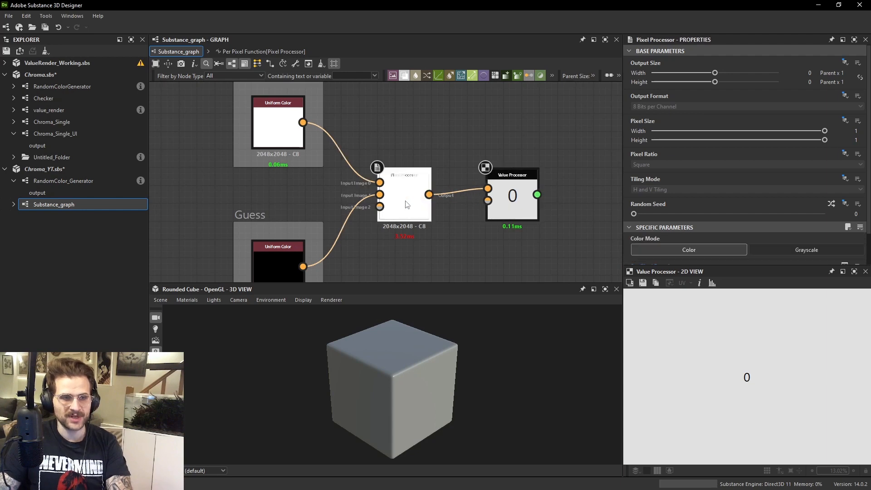
{"action": "double_click", "coordinate": [407, 204]}
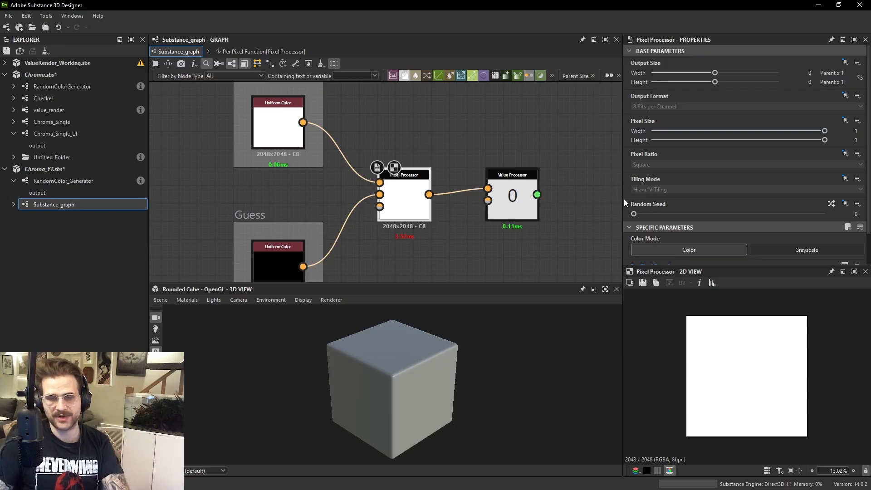
{"action": "double_click", "coordinate": [511, 202]}
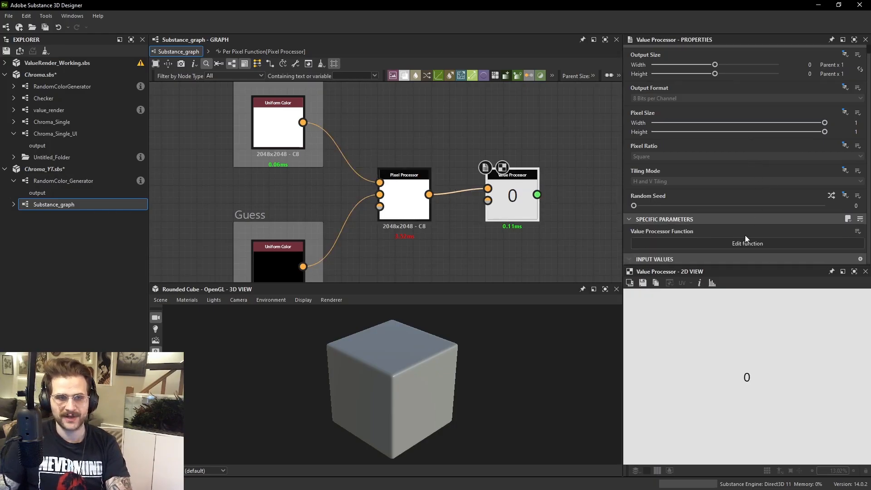
{"action": "left_click", "coordinate": [747, 243]}
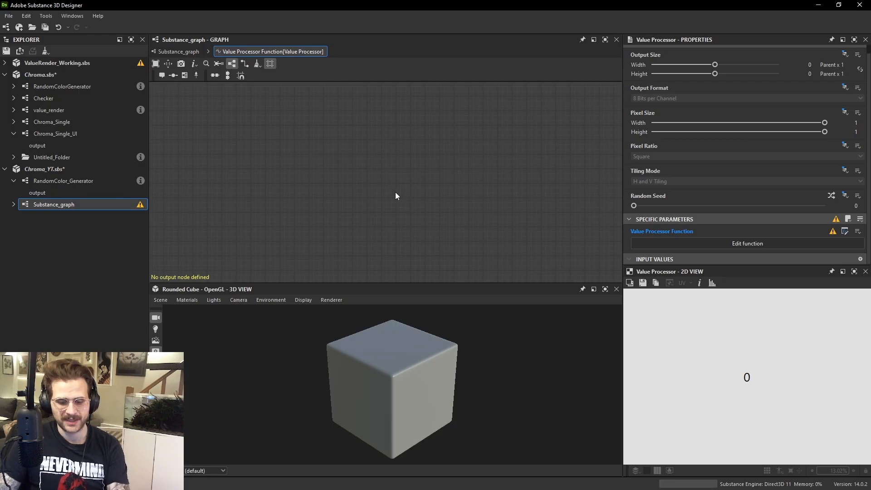
Add a Float2 node to the empty Value Processor function graph.
{"action": "key", "text": "space"}
{"action": "type", "text": "vec"}
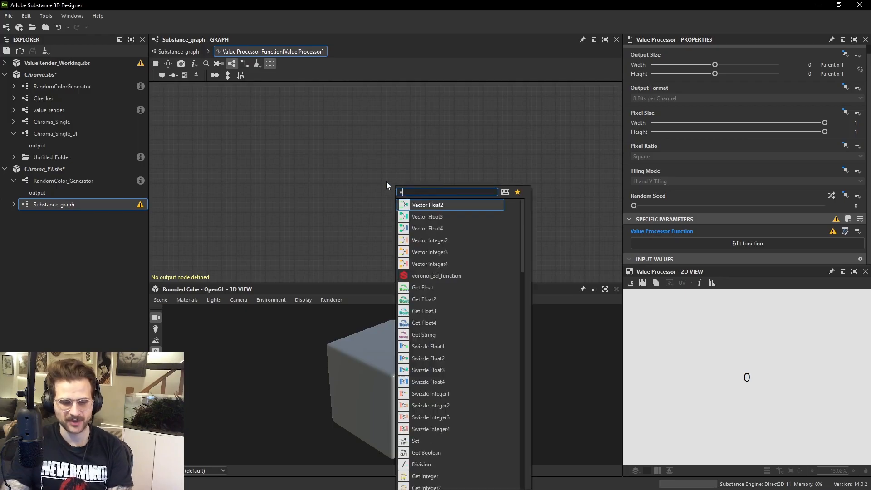
{"action": "key", "text": "BackSpace"}
{"action": "key", "text": "BackSpace"}
{"action": "key", "text": "BackSpace"}
{"action": "type", "text": "fl"}
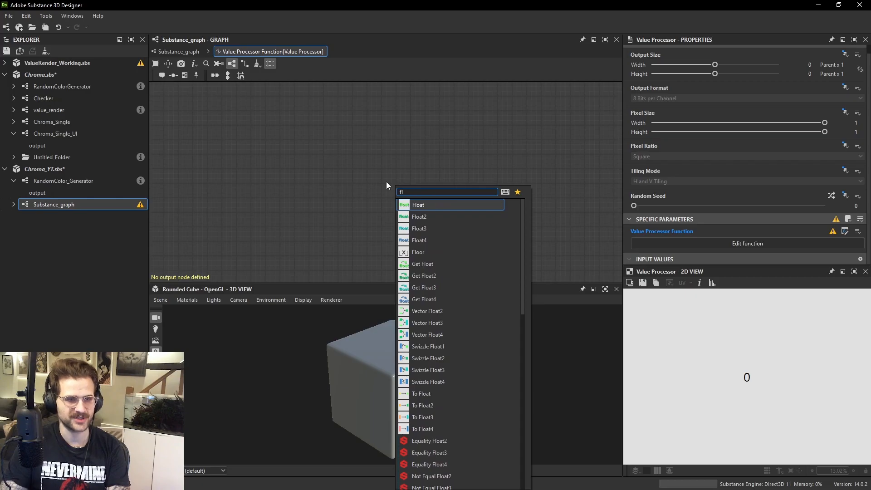
{"action": "key", "text": "Down"}
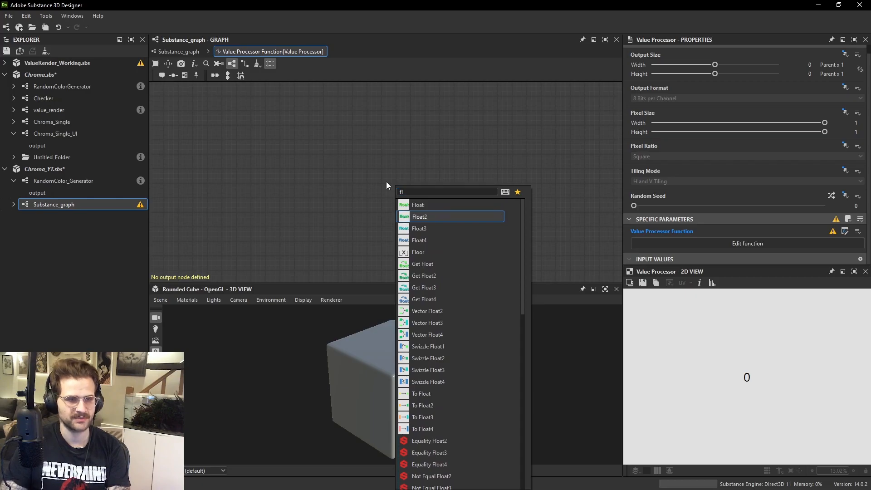
{"action": "key", "text": "Return"}
{"action": "left_click_drag", "start_coordinate": [394, 203], "coordinate": [376, 203]}
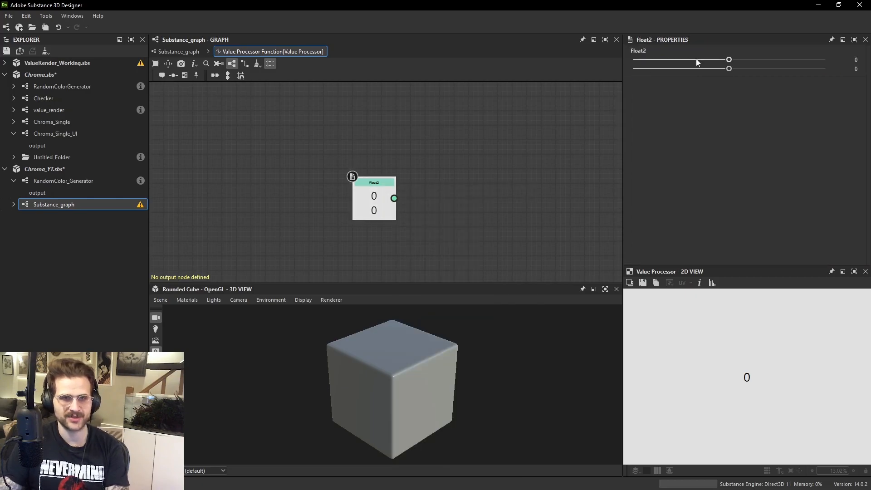
Set both components of the Float2 node to 0.5.
{"action": "left_click_drag", "start_coordinate": [695, 58], "coordinate": [718, 60]}
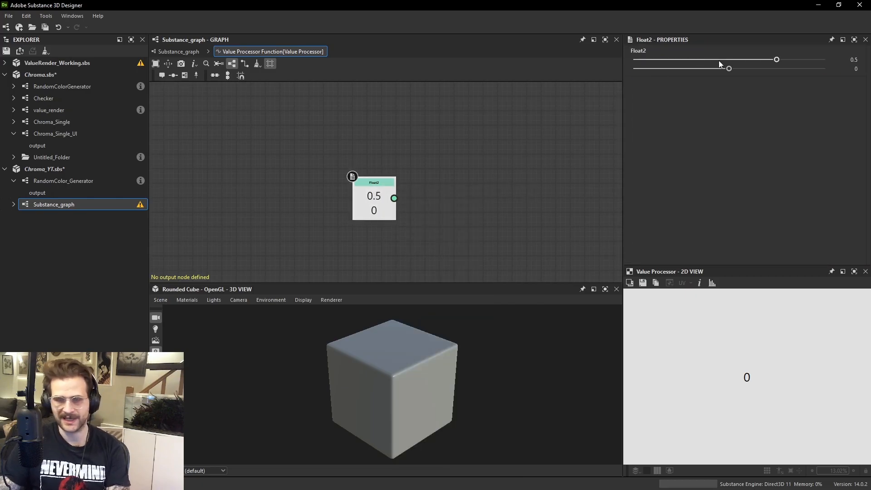
{"action": "left_click", "coordinate": [780, 69]}
{"action": "type", "text": "0.5"}
{"action": "key", "text": "Return"}
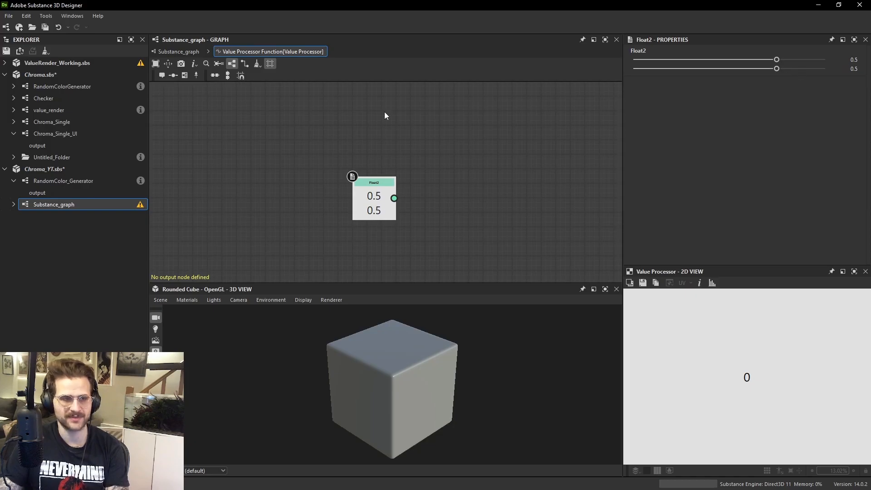
Add a Sample Gray node beside the Float2 node.
{"action": "left_click", "coordinate": [440, 182]}
{"action": "key", "text": "space"}
{"action": "type", "text": "sampl"}
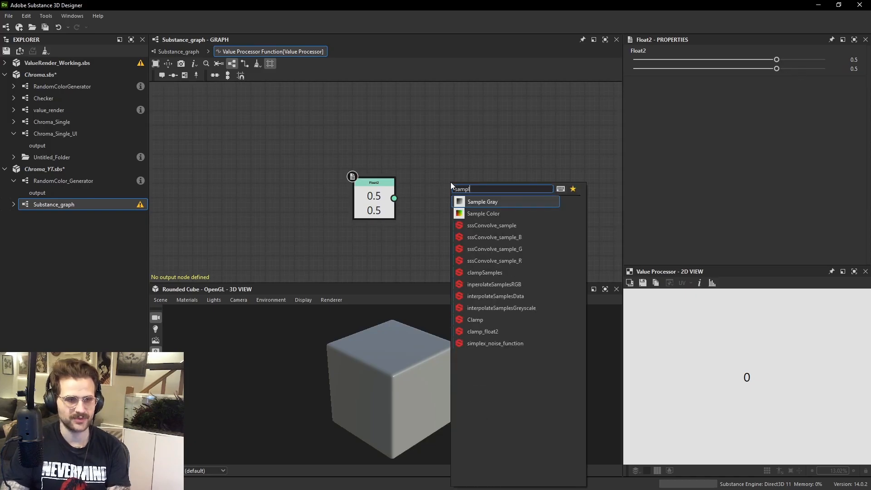
{"action": "right_click", "coordinate": [541, 187]}
{"action": "left_click", "coordinate": [449, 196]}
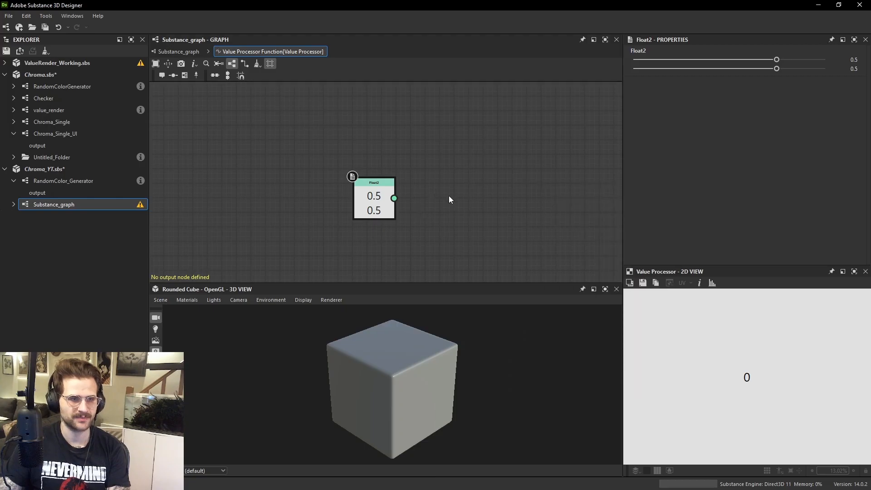
{"action": "key", "text": "space"}
{"action": "type", "text": "sampl"}
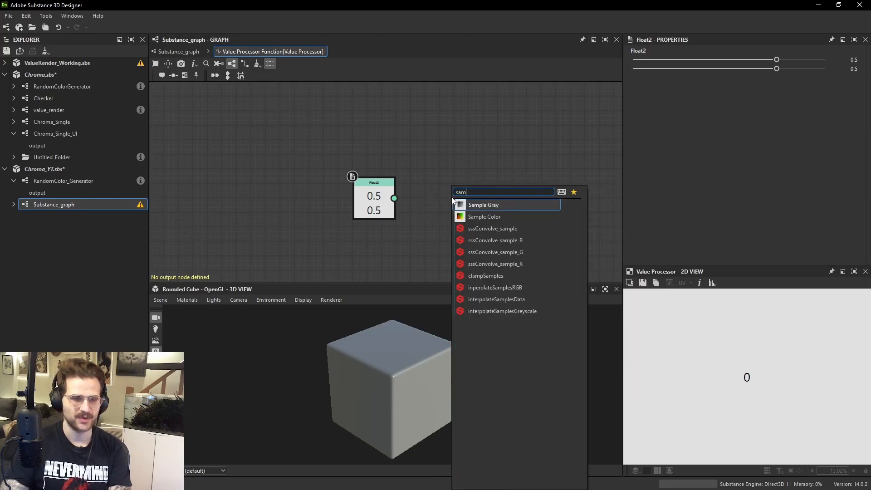
{"action": "key", "text": "Return"}
Return to the main graph and set the Pixel Processor's color mode to Grayscale.
{"action": "left_click", "coordinate": [178, 51]}
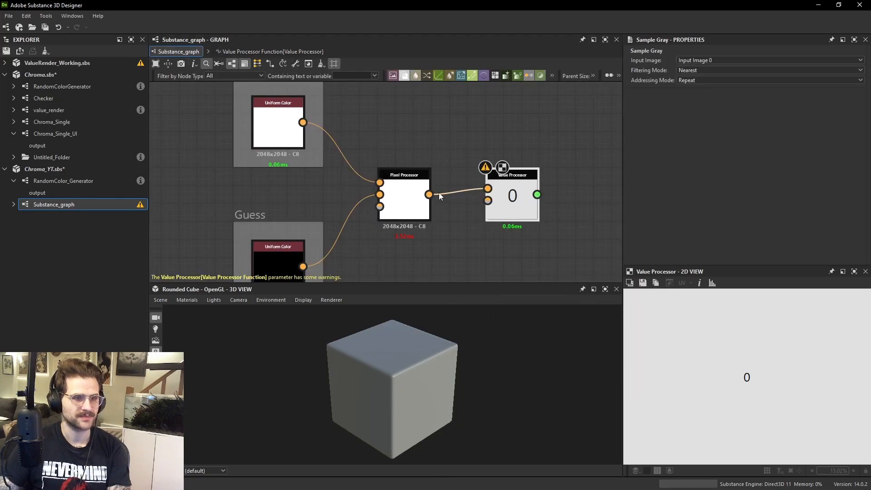
{"action": "left_click", "coordinate": [802, 251]}
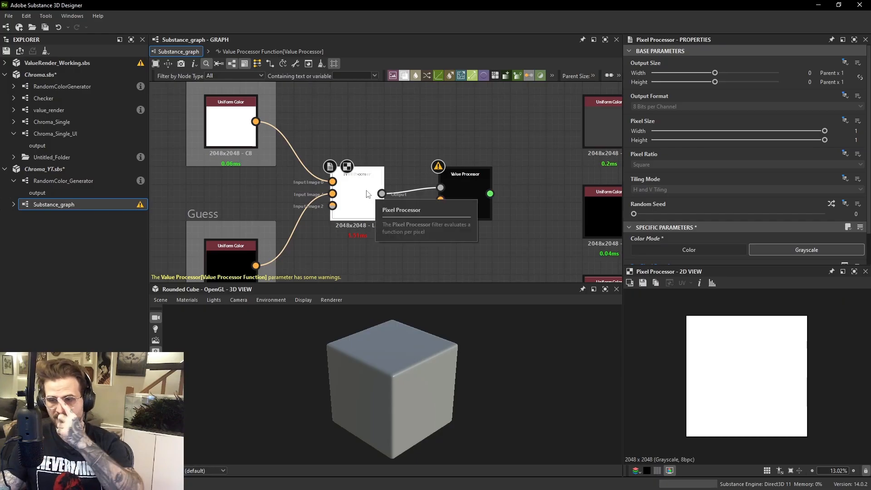
Reopen the Value Processor's function and connect the Float2 output to the Sample Gray node's position input.
{"action": "left_click", "coordinate": [473, 194]}
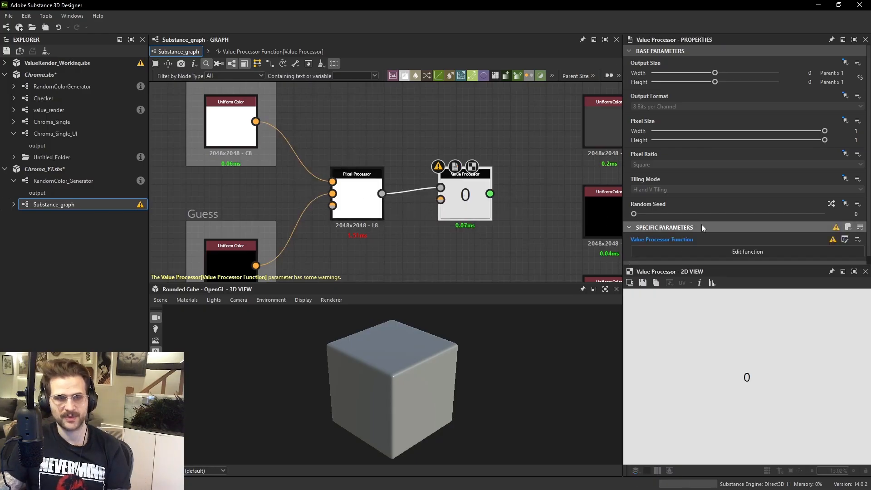
{"action": "left_click", "coordinate": [743, 249]}
{"action": "left_click", "coordinate": [446, 193]}
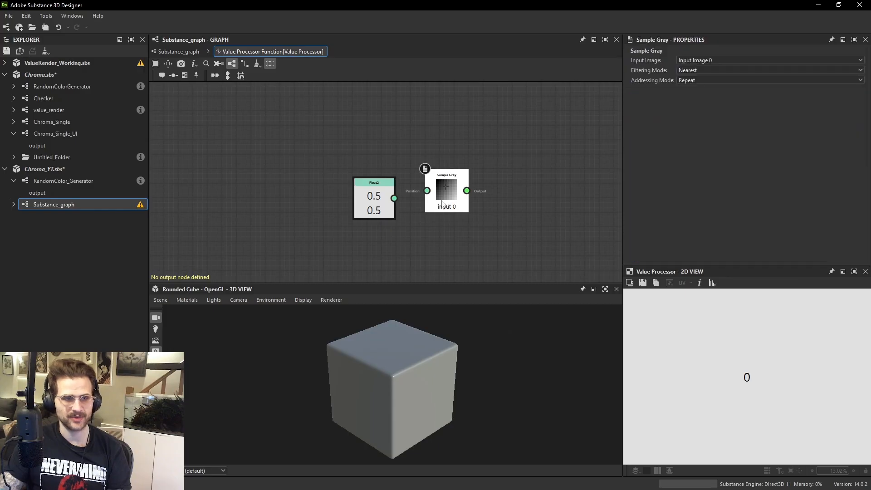
{"action": "left_click_drag", "start_coordinate": [394, 198], "coordinate": [446, 189]}
{"action": "scroll", "coordinate": [458, 195], "scroll_direction": "up", "scroll_amount": 5}
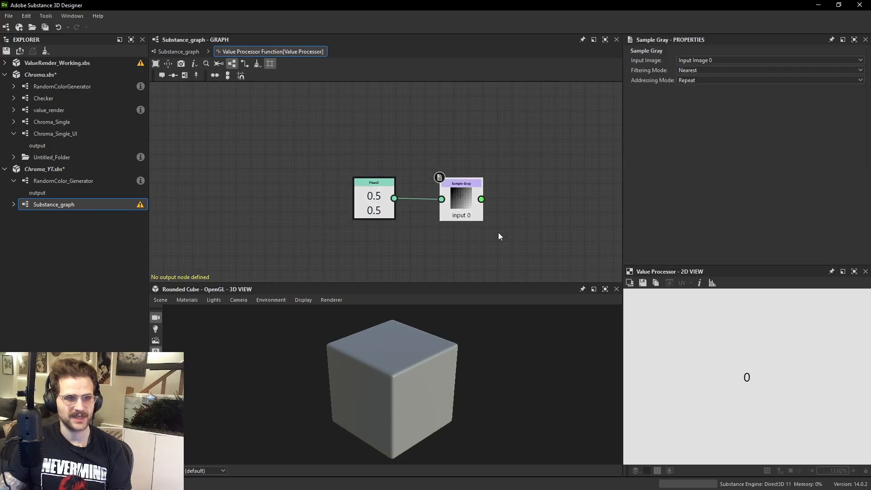
Compare the Sample Gray node's input image option with the Value Processor input that receives the Pixel Processor's output in the main graph.
{"action": "left_click", "coordinate": [729, 61]}
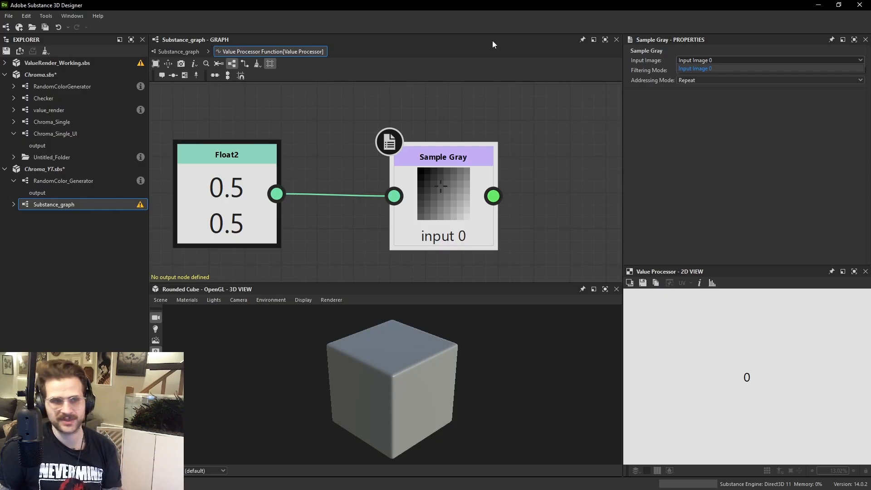
{"action": "left_click", "coordinate": [189, 51]}
{"action": "scroll", "coordinate": [414, 164], "scroll_direction": "up", "scroll_amount": 5}
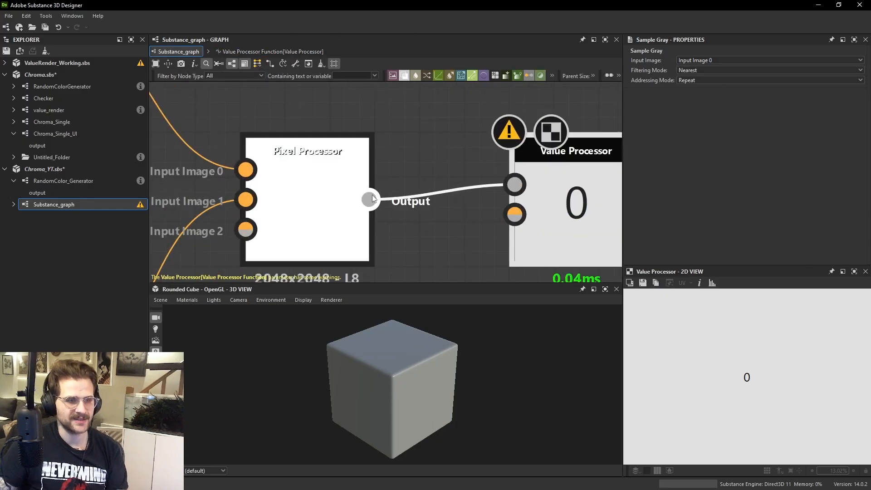
{"action": "left_click_drag", "start_coordinate": [369, 198], "coordinate": [514, 185]}
{"action": "middle_click_drag", "start_coordinate": [514, 186], "coordinate": [457, 187]}
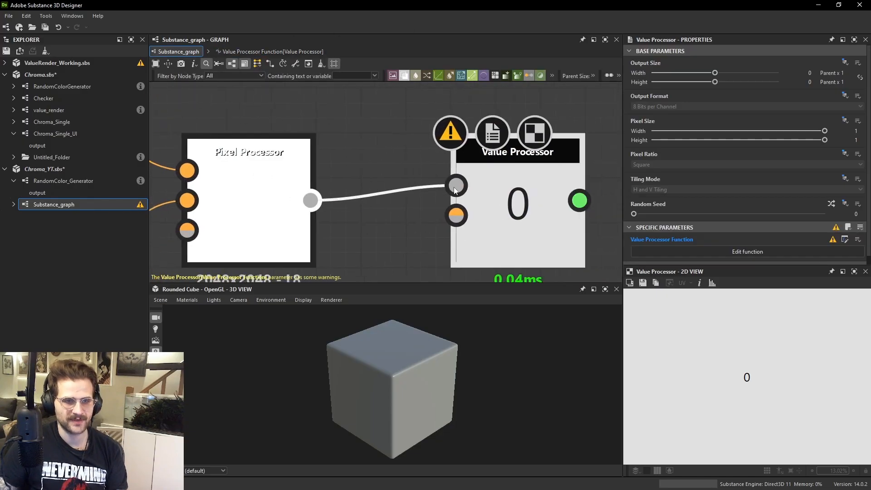
{"action": "scroll", "coordinate": [457, 186], "scroll_direction": "up", "scroll_amount": 1}
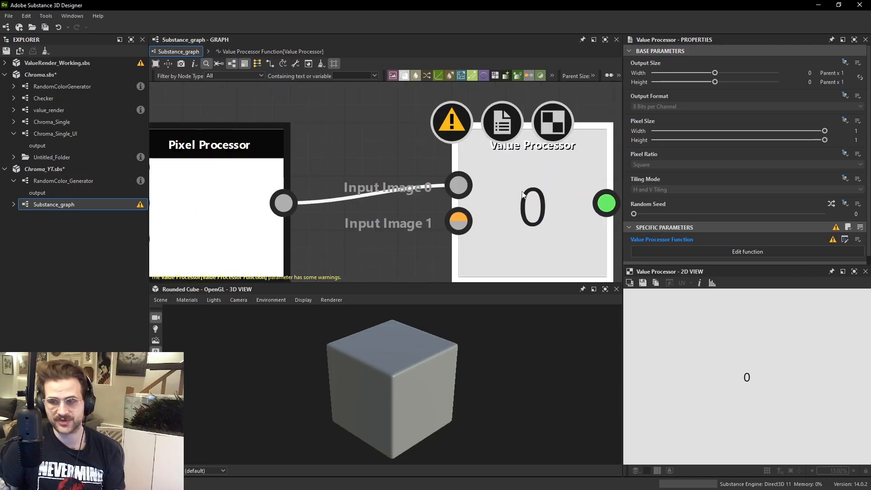
Set the Sample Gray node as the output node of the Value Processor's function.
{"action": "left_click", "coordinate": [762, 252]}
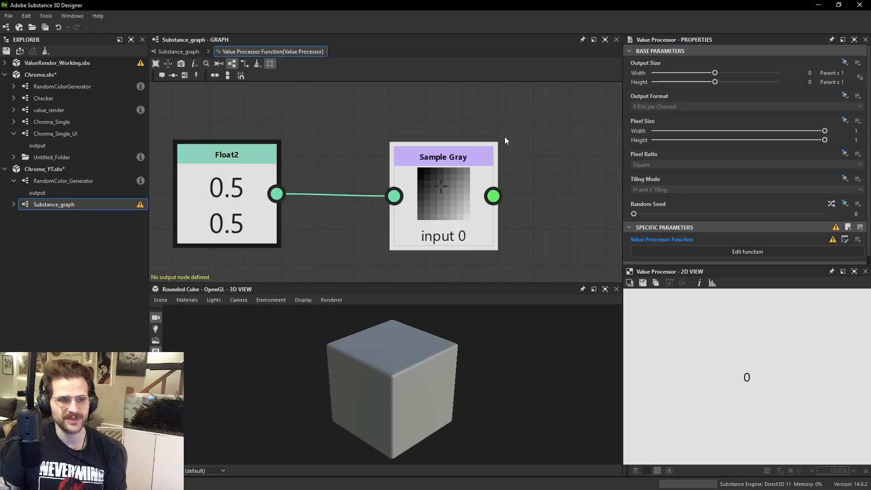
{"action": "right_click", "coordinate": [480, 161]}
{"action": "left_click", "coordinate": [526, 190]}
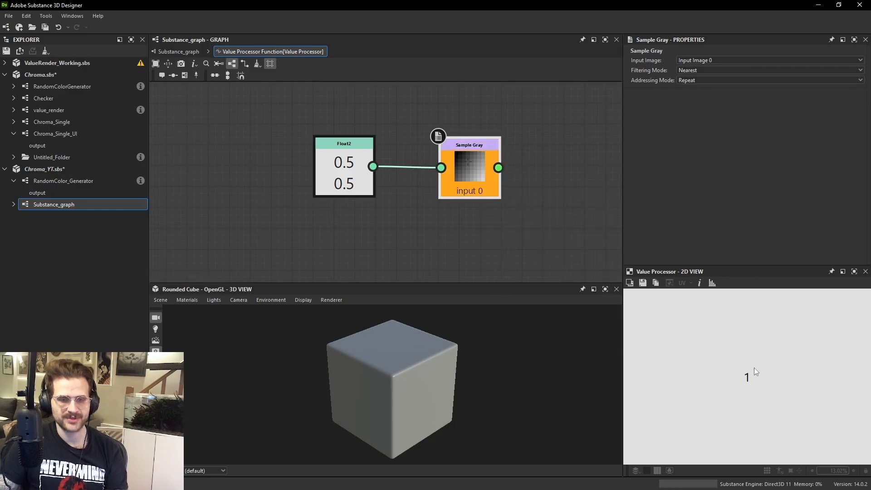
Return to the main graph, check the Value Processor's result, and display the Pixel Processor's properties and preview.
{"action": "left_click", "coordinate": [193, 52]}
{"action": "scroll", "coordinate": [378, 140], "scroll_direction": "down", "scroll_amount": 6}
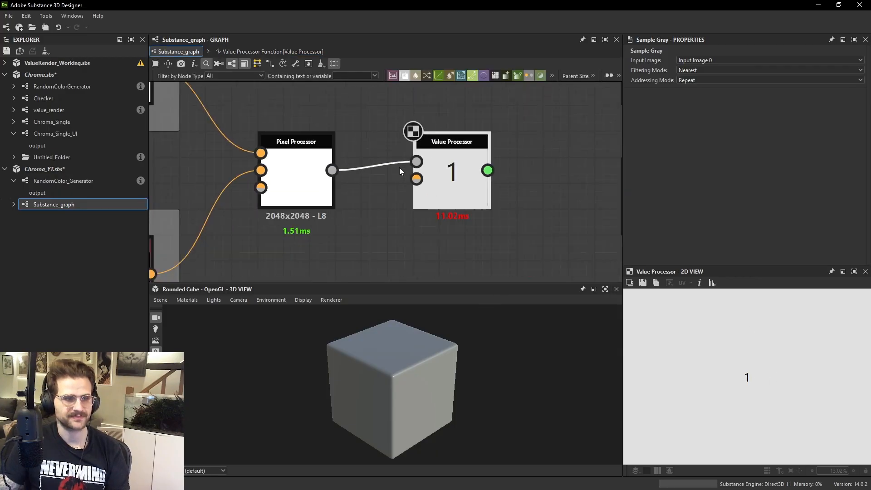
{"action": "middle_click_drag", "start_coordinate": [340, 166], "coordinate": [364, 181]}
{"action": "scroll", "coordinate": [359, 177], "scroll_direction": "down", "scroll_amount": 1}
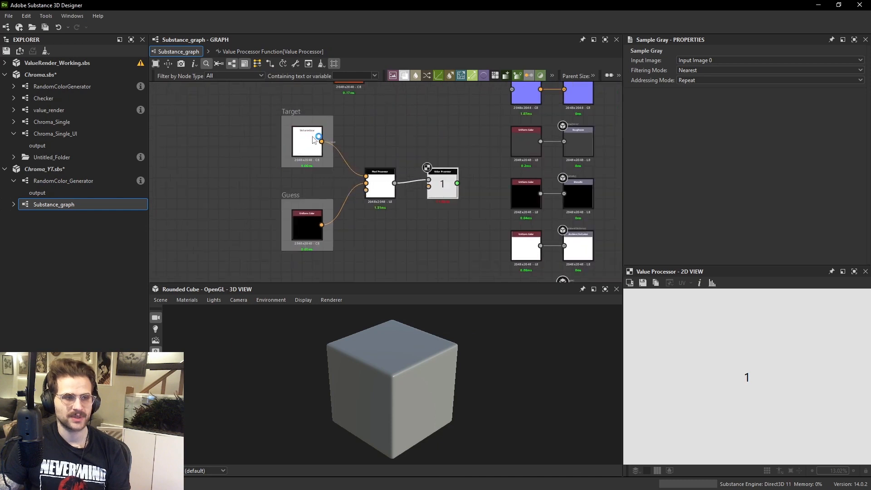
{"action": "left_click", "coordinate": [385, 191]}
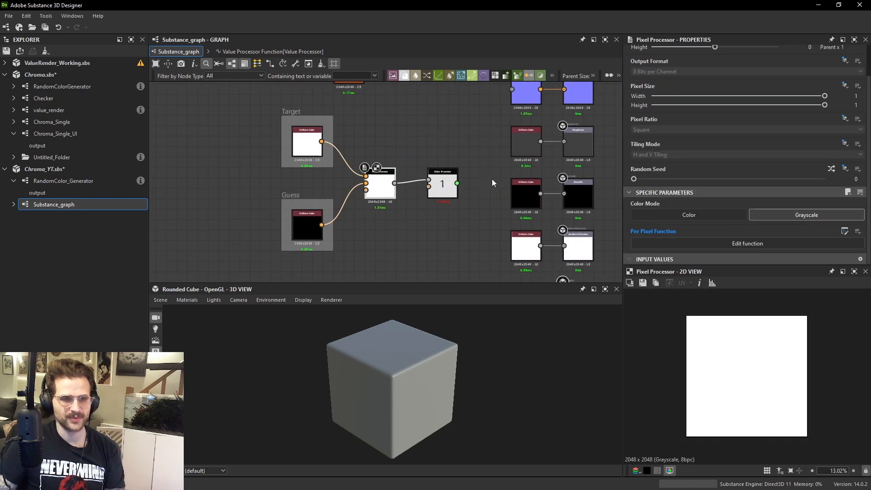
Open the Pixel Processor's per-pixel function and set the X-channel Subtraction node as its output node.
{"action": "scroll", "coordinate": [385, 164], "scroll_direction": "up", "scroll_amount": 2}
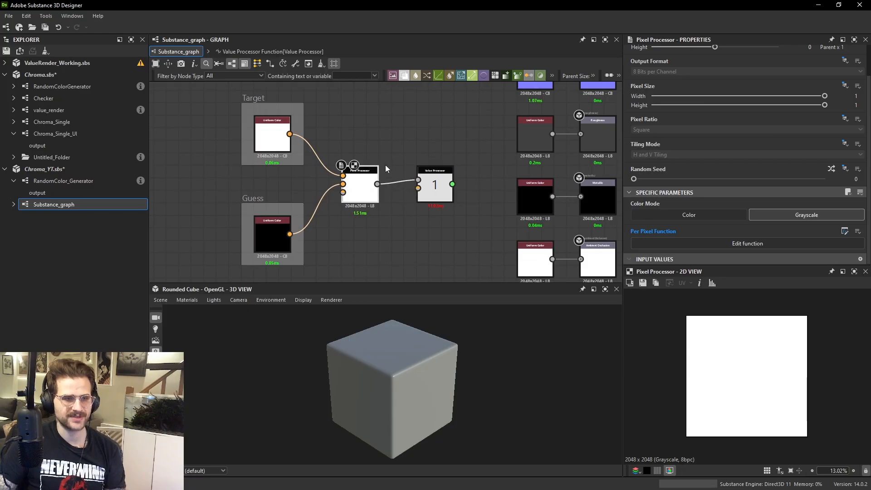
{"action": "left_click", "coordinate": [754, 244]}
{"action": "scroll", "coordinate": [509, 226], "scroll_direction": "down", "scroll_amount": 2}
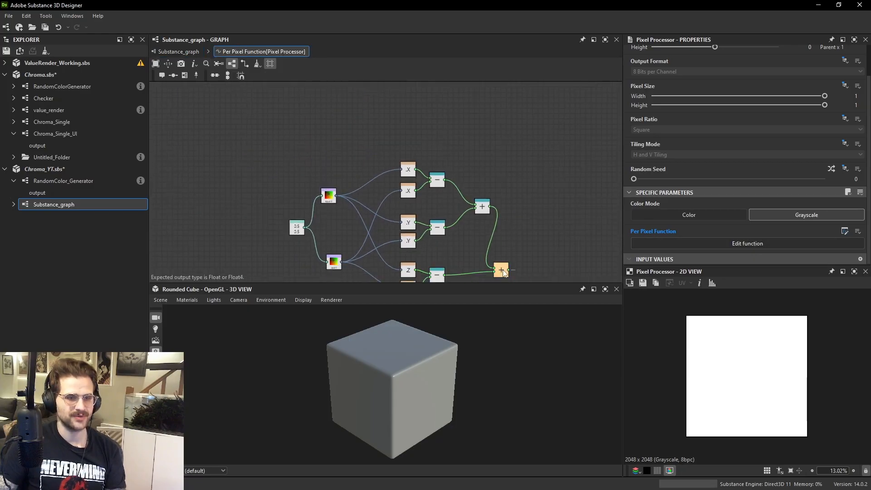
{"action": "left_click_drag", "start_coordinate": [502, 269], "coordinate": [525, 188]}
{"action": "scroll", "coordinate": [457, 172], "scroll_direction": "up", "scroll_amount": 3}
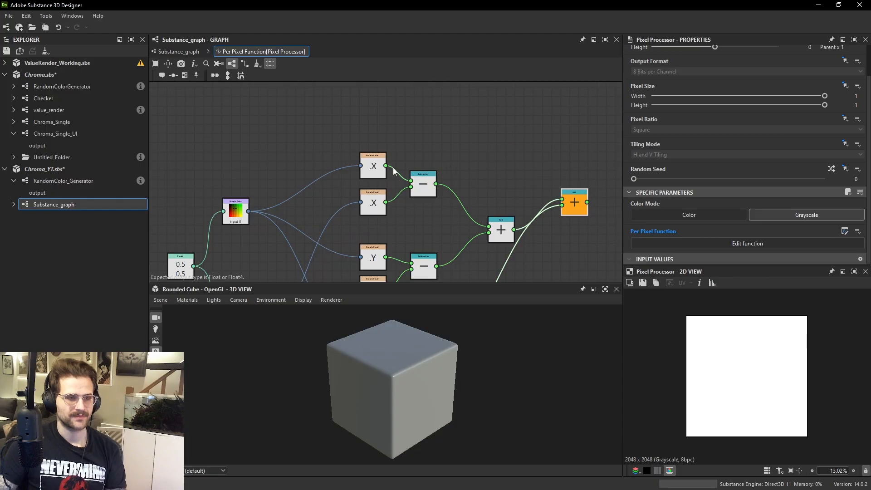
{"action": "left_click", "coordinate": [379, 167]}
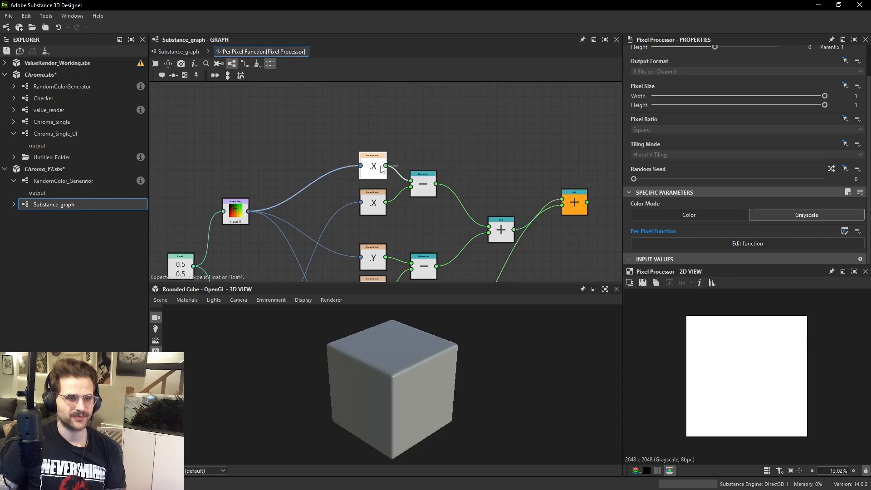
{"action": "left_click_drag", "start_coordinate": [424, 180], "coordinate": [425, 175]}
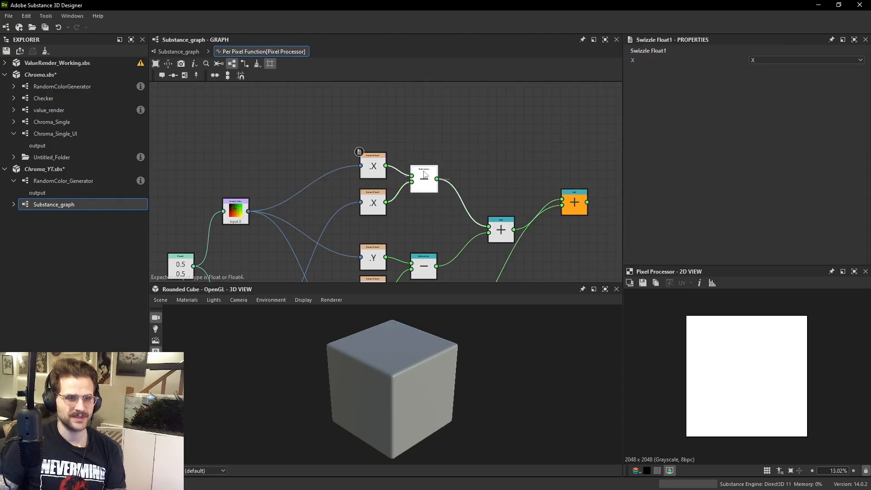
{"action": "left_click", "coordinate": [423, 177]}
{"action": "right_click", "coordinate": [419, 177]}
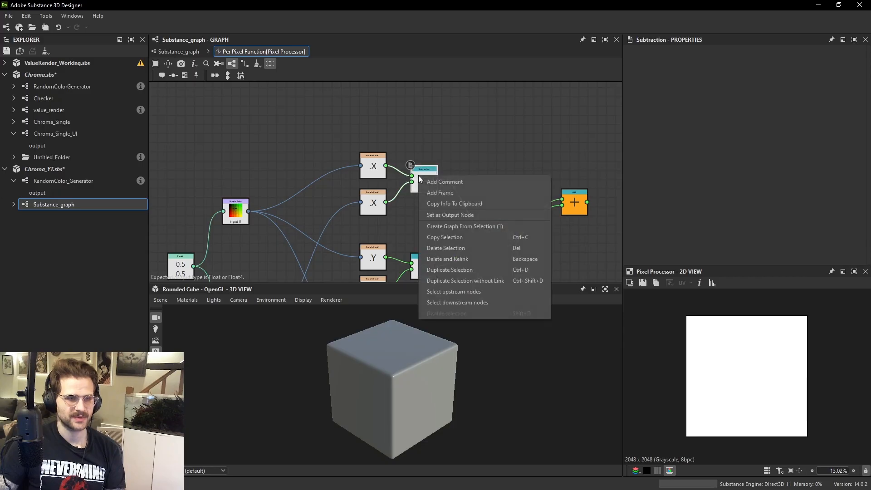
{"action": "left_click", "coordinate": [456, 216]}
Move the final Add node down so it sits lower than the first Add node, beside the subtraction chain.
{"action": "middle_click_drag", "start_coordinate": [501, 185], "coordinate": [483, 137]}
{"action": "mouse_move", "coordinate": [557, 158]}
{"action": "left_mouse_down"}
{"action": "mouse_move", "coordinate": [558, 175]}
{"action": "mouse_move", "coordinate": [559, 168]}
{"action": "left_mouse_up"}
{"action": "left_click", "coordinate": [562, 172]}
{"action": "left_click_drag", "start_coordinate": [563, 174], "coordinate": [565, 245]}
{"action": "scroll", "coordinate": [418, 135], "scroll_direction": "up", "scroll_amount": 2}
{"action": "middle_click_drag", "start_coordinate": [386, 124], "coordinate": [459, 143]}
{"action": "left_click_drag", "start_coordinate": [377, 105], "coordinate": [432, 201]}
{"action": "left_click", "coordinate": [435, 199]}
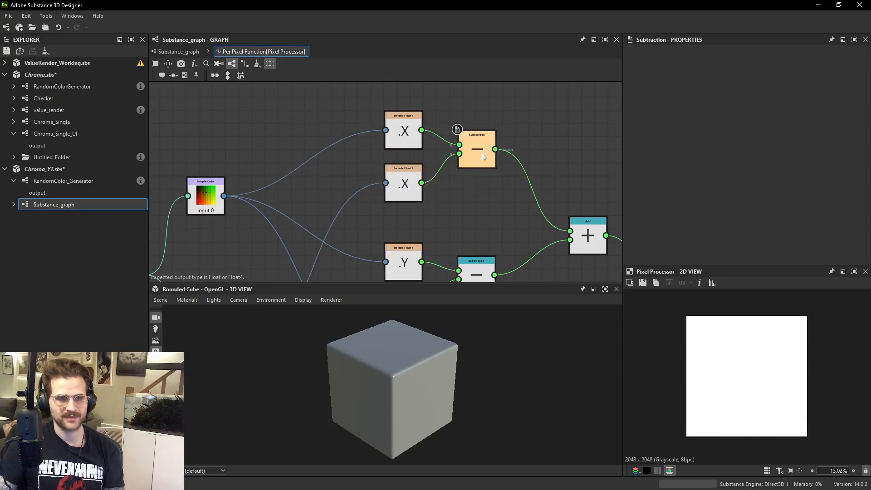
{"action": "left_click", "coordinate": [482, 152]}
{"action": "left_click", "coordinate": [502, 135]}
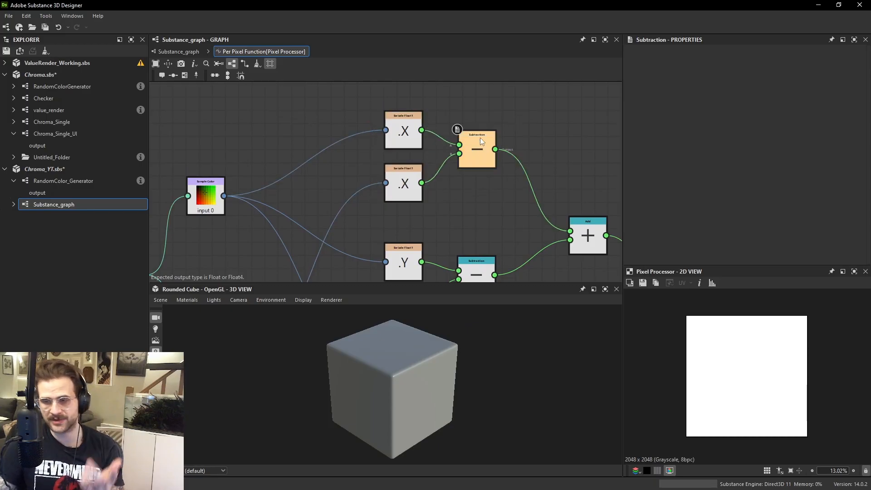
{"action": "left_click", "coordinate": [481, 141]}
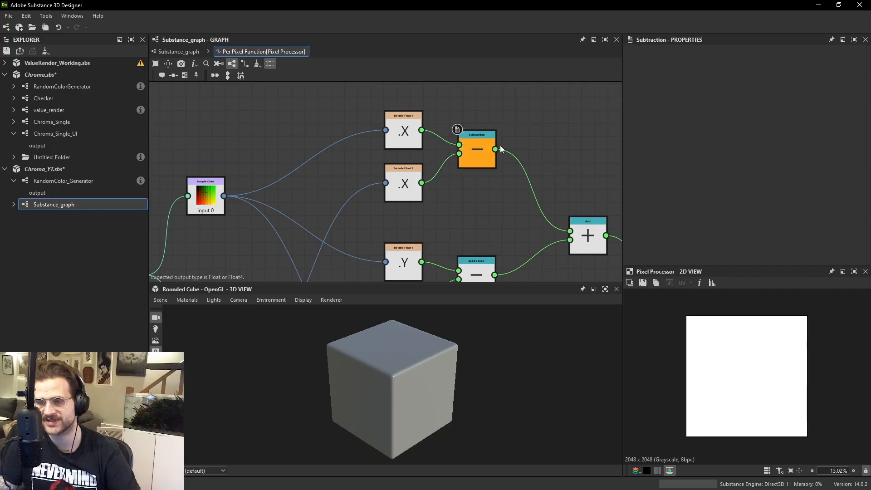
{"action": "left_click", "coordinate": [482, 145]}
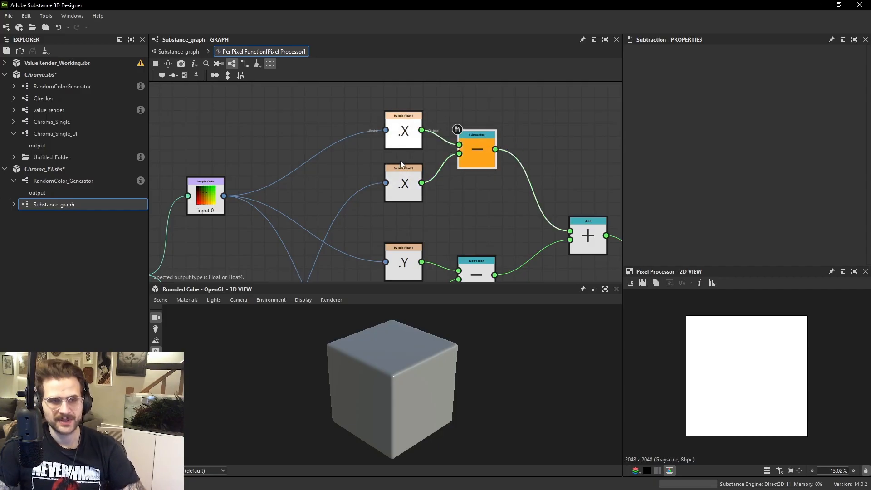
Return to the main graph and compare the Value Processor's result with the channel values of the Target and Guess colors.
{"action": "left_click", "coordinate": [182, 52]}
{"action": "left_click", "coordinate": [442, 195]}
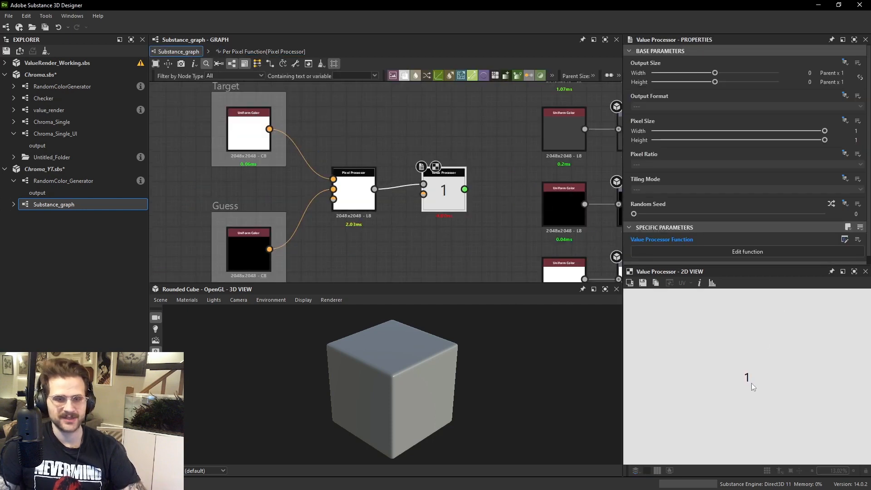
{"action": "middle_click_drag", "start_coordinate": [377, 197], "coordinate": [413, 204]}
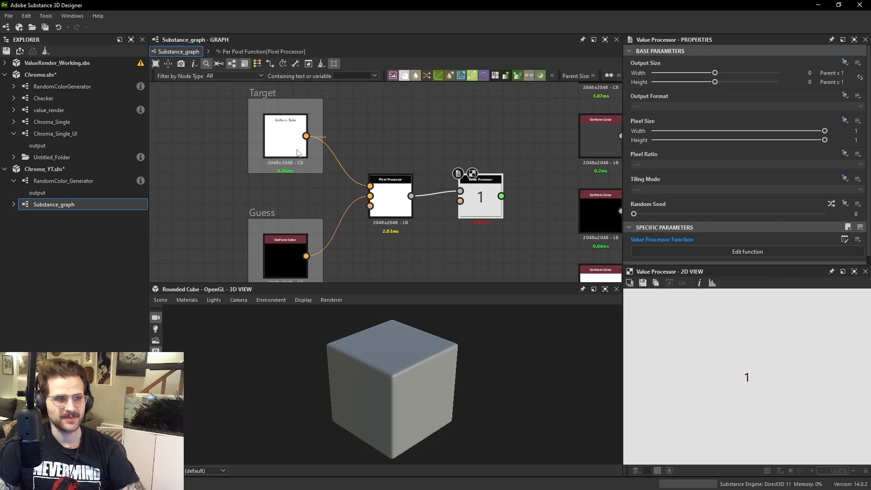
{"action": "left_click", "coordinate": [290, 143]}
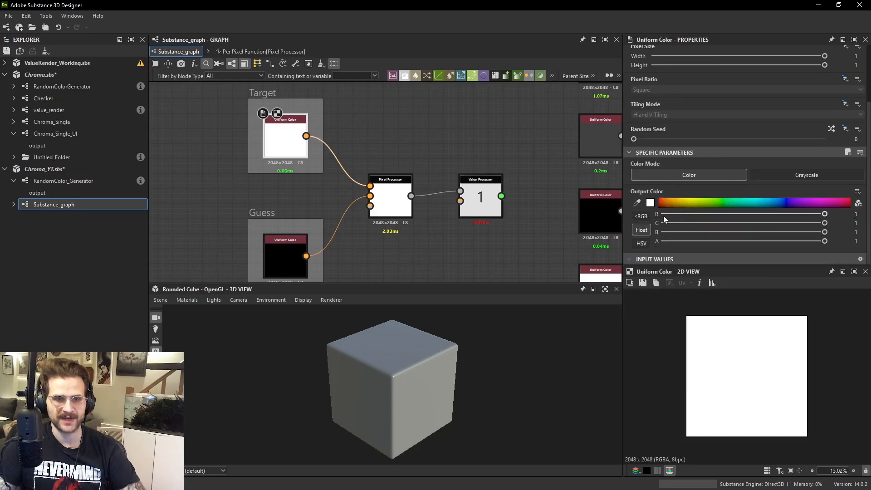
{"action": "middle_click_drag", "start_coordinate": [360, 208], "coordinate": [382, 178]}
{"action": "left_click", "coordinate": [318, 231]}
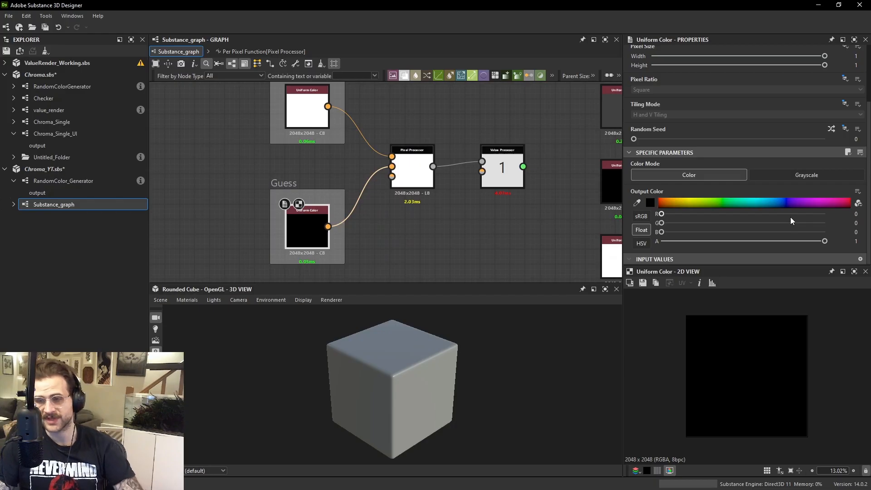
{"action": "left_click", "coordinate": [501, 170]}
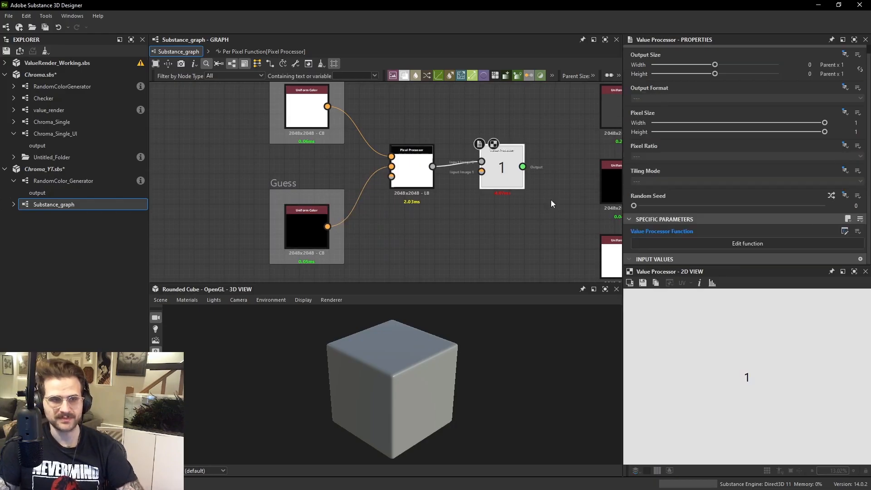
{"action": "left_click", "coordinate": [411, 167]}
{"action": "left_click", "coordinate": [505, 159]}
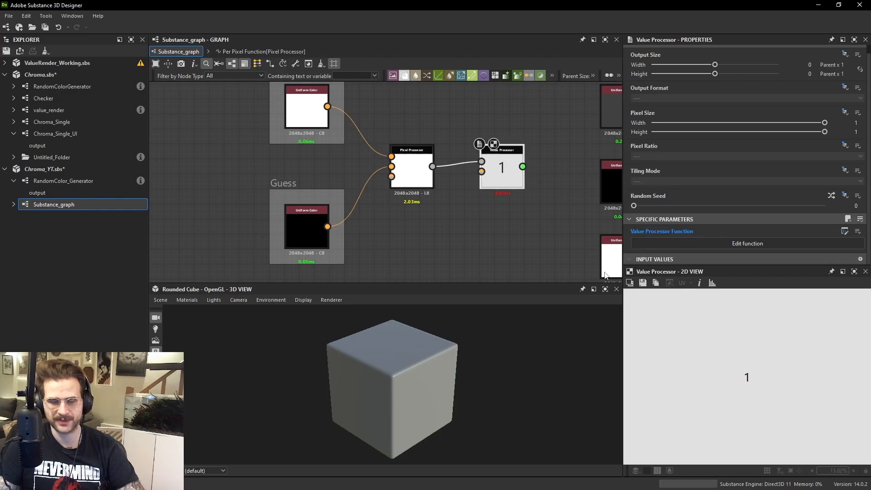
Set the Y-channel Subtraction as the output node of the Pixel Processor's function and check the Value Processor's result in the main graph.
{"action": "left_click", "coordinate": [410, 168]}
{"action": "scroll", "coordinate": [762, 235], "scroll_direction": "down", "scroll_amount": 1}
{"action": "left_click", "coordinate": [773, 242]}
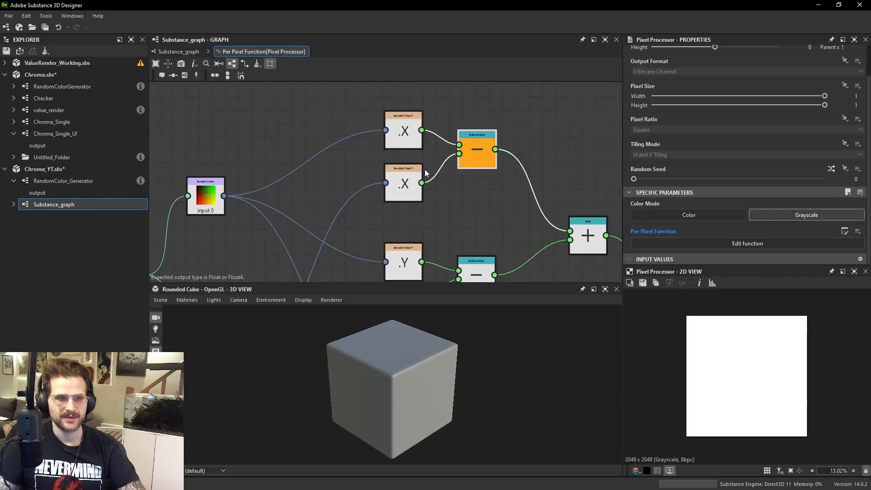
{"action": "scroll", "coordinate": [454, 175], "scroll_direction": "down", "scroll_amount": 1}
{"action": "middle_click_drag", "start_coordinate": [486, 184], "coordinate": [454, 135]}
{"action": "right_click", "coordinate": [439, 206]}
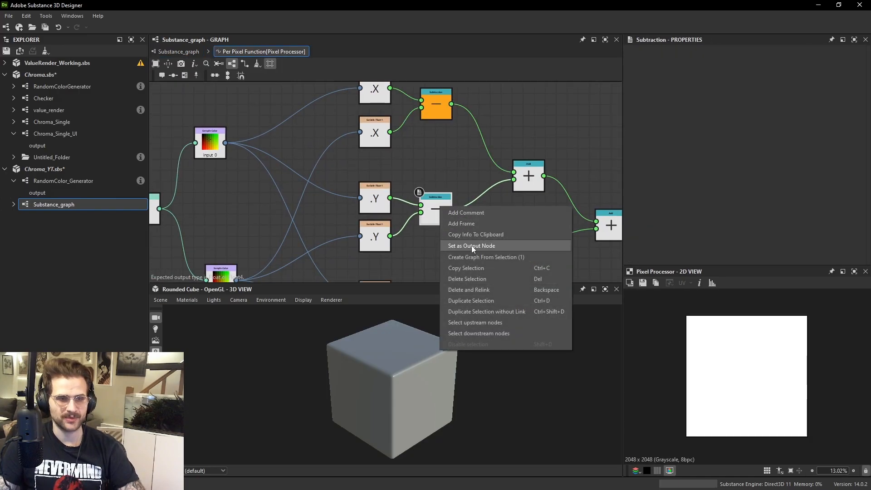
{"action": "left_click", "coordinate": [472, 246]}
{"action": "left_click", "coordinate": [190, 51]}
{"action": "double_click", "coordinate": [502, 179]}
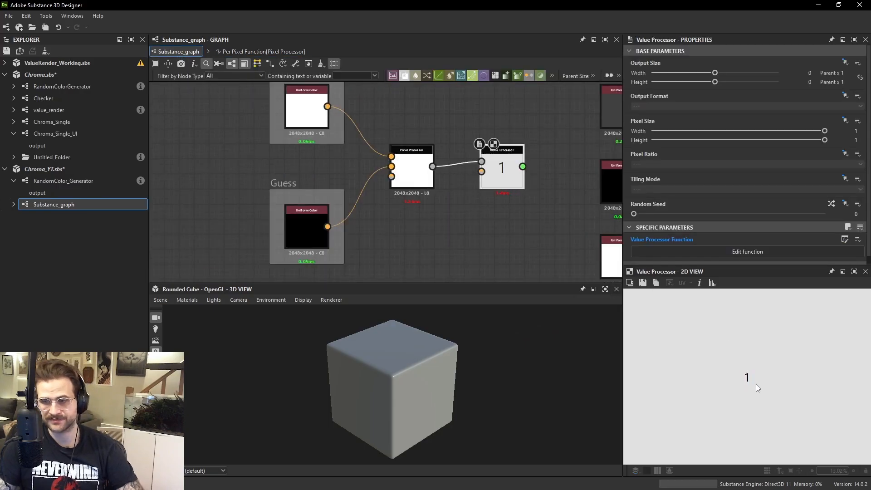
Set the Z-channel Subtraction as the output node of the Pixel Processor's function and check the Value Processor's result in the main graph.
{"action": "middle_click_drag", "start_coordinate": [485, 143], "coordinate": [564, 159]}
{"action": "left_click", "coordinate": [500, 190]}
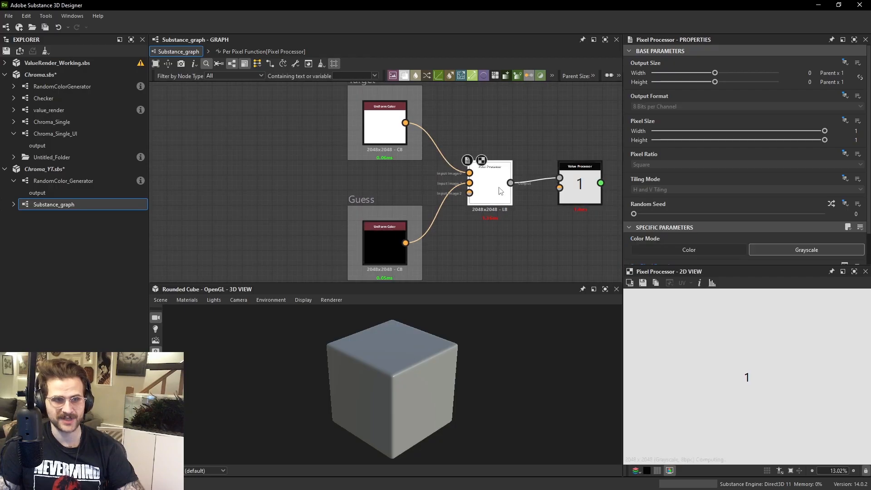
{"action": "scroll", "coordinate": [727, 230], "scroll_direction": "down", "scroll_amount": 1}
{"action": "left_click", "coordinate": [735, 243]}
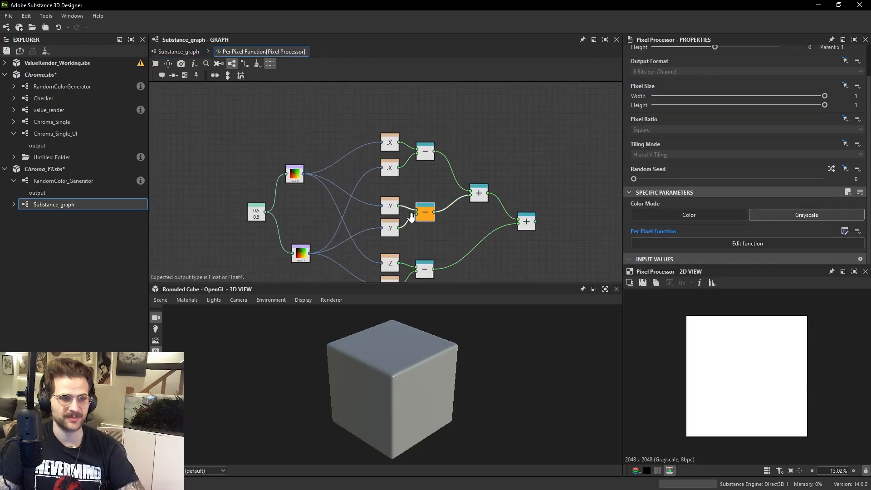
{"action": "key", "text": "f"}
{"action": "left_click", "coordinate": [427, 241]}
{"action": "right_click", "coordinate": [425, 241]}
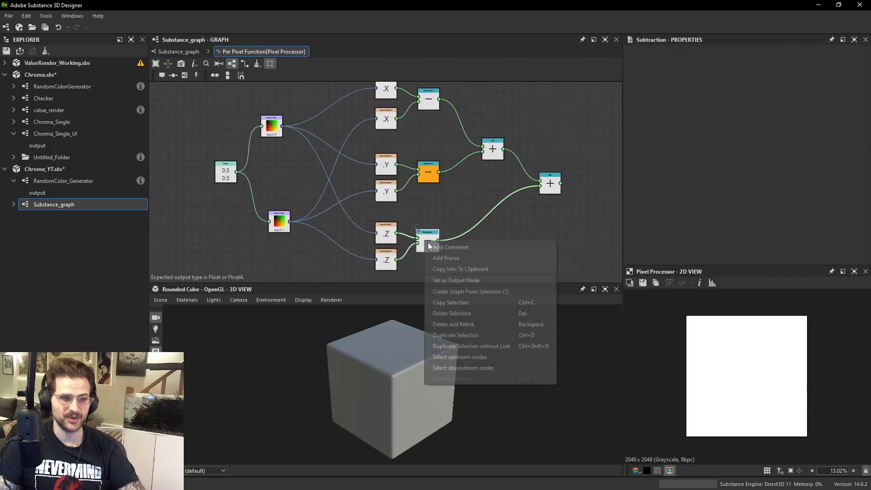
{"action": "left_click", "coordinate": [459, 279]}
{"action": "left_click", "coordinate": [178, 51]}
{"action": "left_click", "coordinate": [579, 190]}
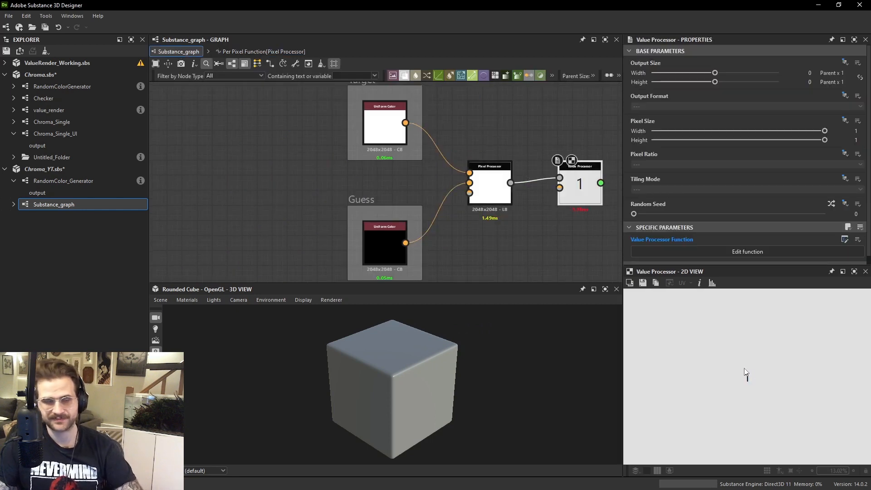
Reopen the Pixel Processor's function and review how the X, Y and Z Subtraction nodes feed the Add nodes.
{"action": "left_click", "coordinate": [489, 184]}
{"action": "scroll", "coordinate": [798, 252], "scroll_direction": "down", "scroll_amount": 2}
{"action": "left_click", "coordinate": [666, 243]}
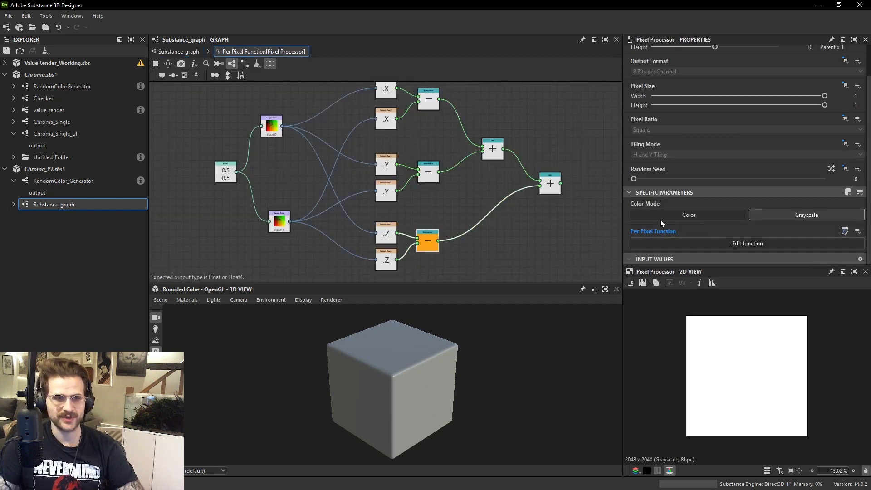
{"action": "left_click", "coordinate": [407, 119]}
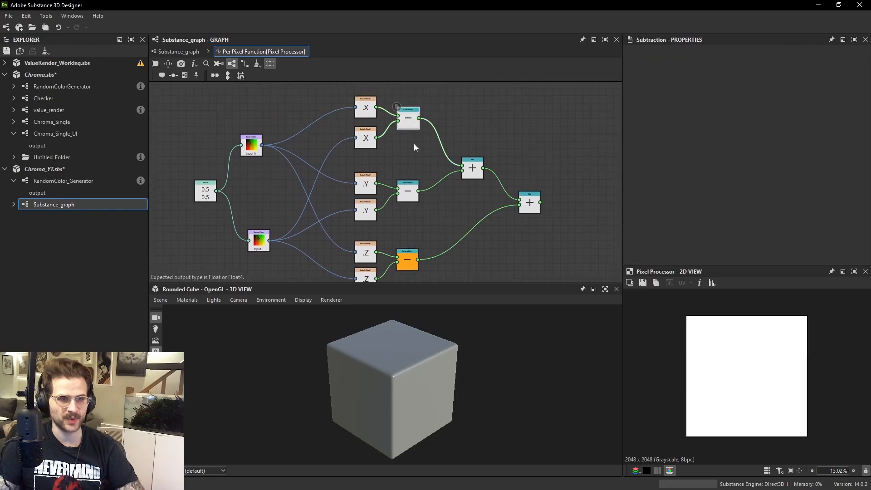
{"action": "left_click", "coordinate": [408, 191]}
{"action": "left_click", "coordinate": [406, 259]}
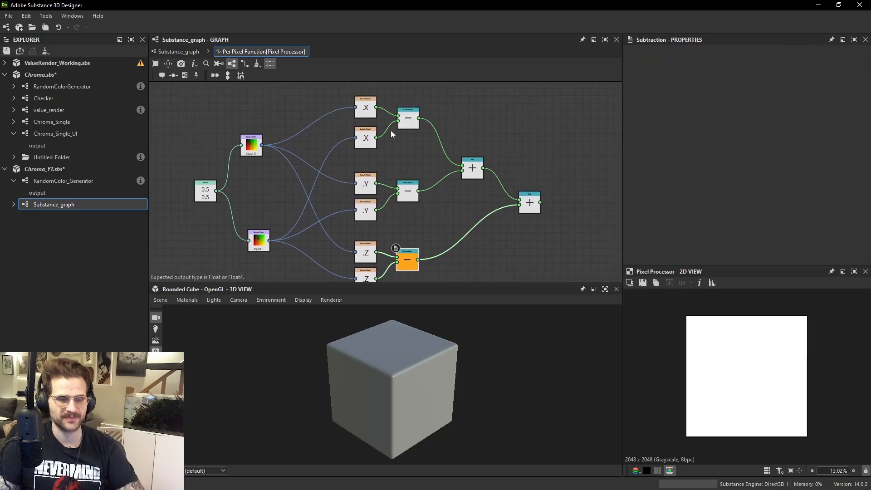
{"action": "left_click", "coordinate": [407, 118]}
{"action": "left_click", "coordinate": [407, 191]}
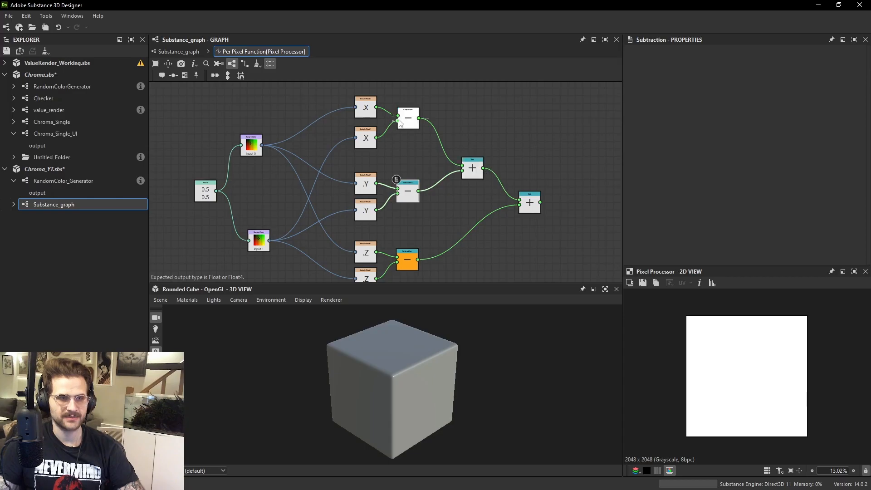
{"action": "left_click", "coordinate": [472, 168]}
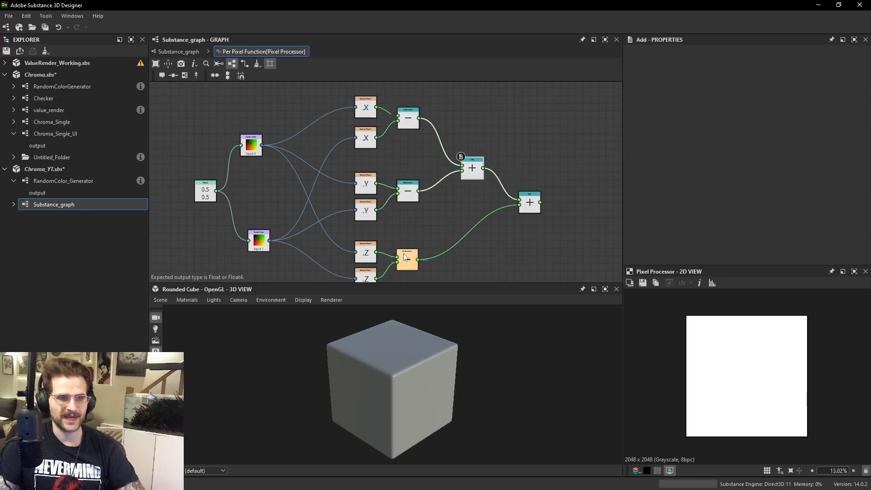
Nudge the Z Subtraction and final Add nodes into place, and set the final Add as the function's output node.
{"action": "left_click_drag", "start_coordinate": [413, 259], "coordinate": [416, 250]}
{"action": "mouse_move", "coordinate": [477, 167]}
{"action": "left_mouse_down"}
{"action": "mouse_move", "coordinate": [477, 158]}
{"action": "mouse_move", "coordinate": [477, 167]}
{"action": "left_mouse_up"}
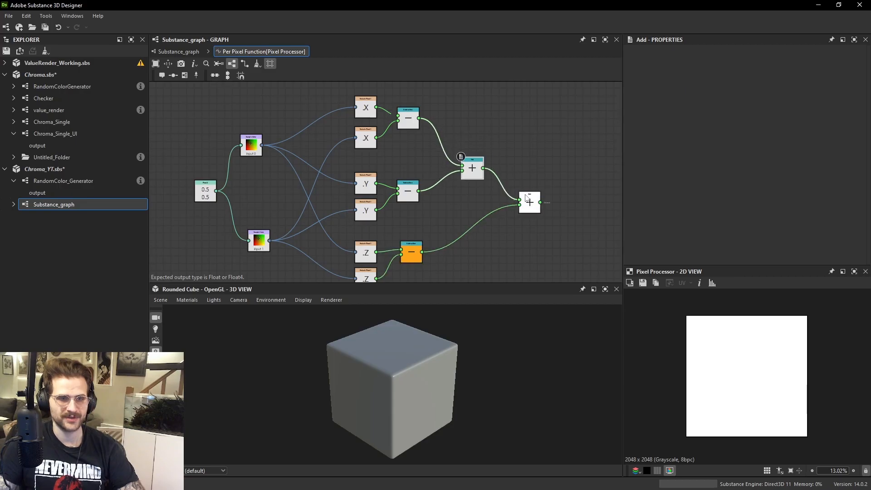
{"action": "left_click_drag", "start_coordinate": [528, 197], "coordinate": [523, 208]}
{"action": "right_click", "coordinate": [532, 212]}
{"action": "left_click", "coordinate": [559, 250]}
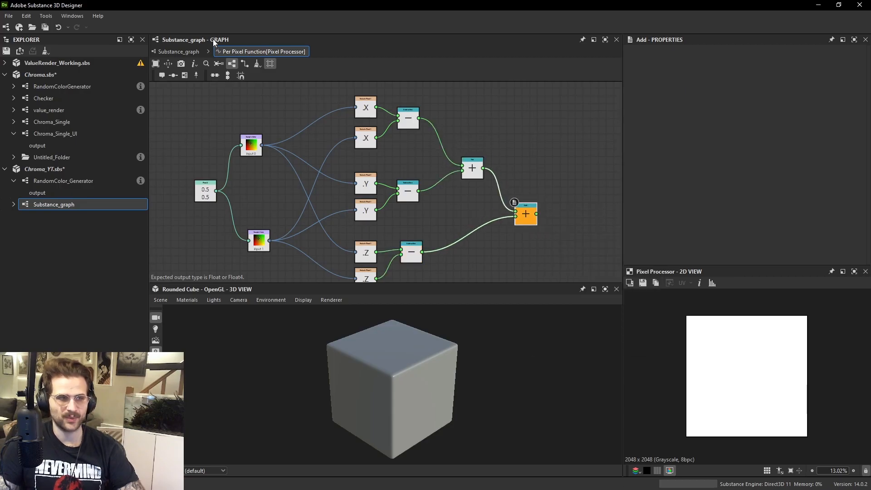
Return to the main graph, check the Value Processor's result, and examine the Pixel Processor's preview and output bit-depth label.
{"action": "left_click", "coordinate": [189, 50]}
{"action": "double_click", "coordinate": [580, 184]}
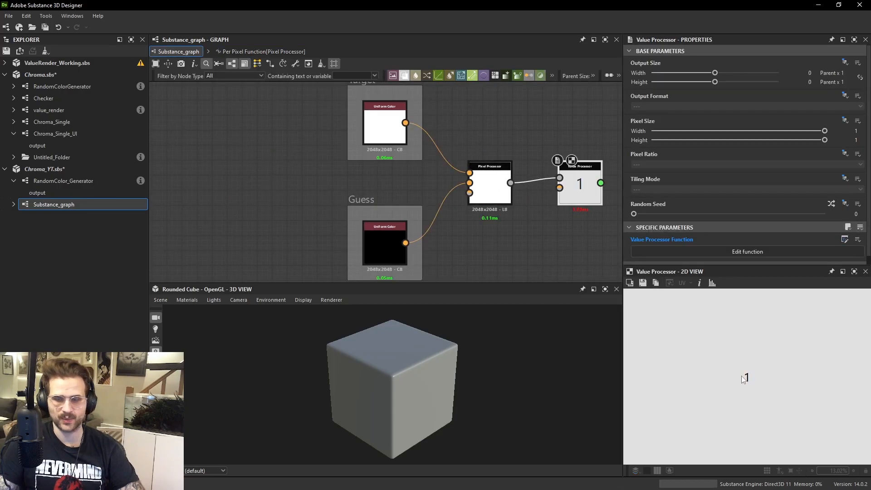
{"action": "double_click", "coordinate": [499, 200]}
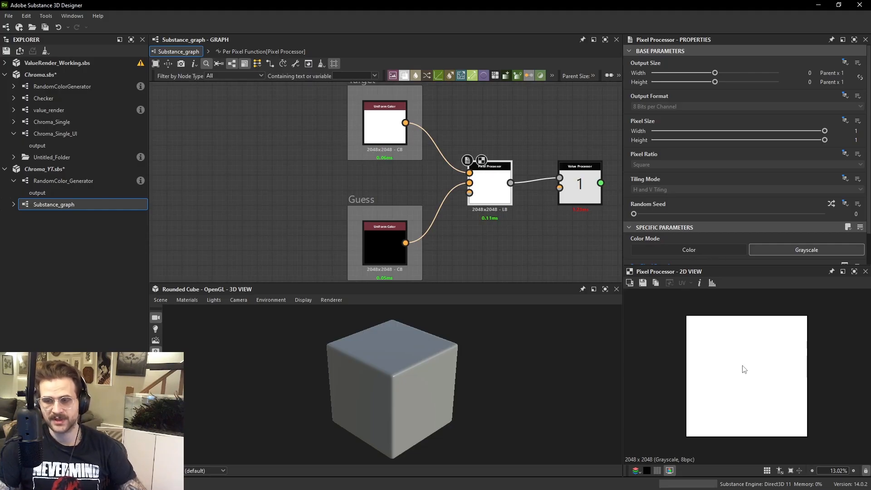
{"action": "left_click_drag", "start_coordinate": [490, 185], "coordinate": [496, 186]}
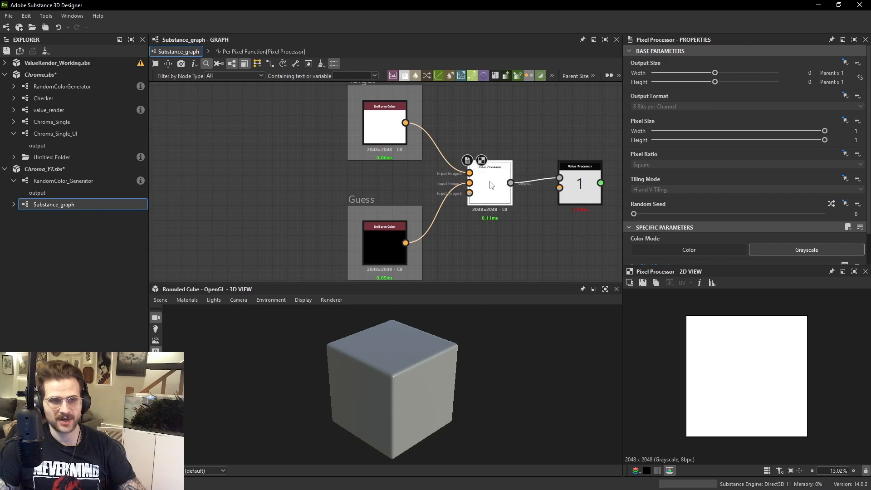
{"action": "scroll", "coordinate": [508, 218], "scroll_direction": "up", "scroll_amount": 6}
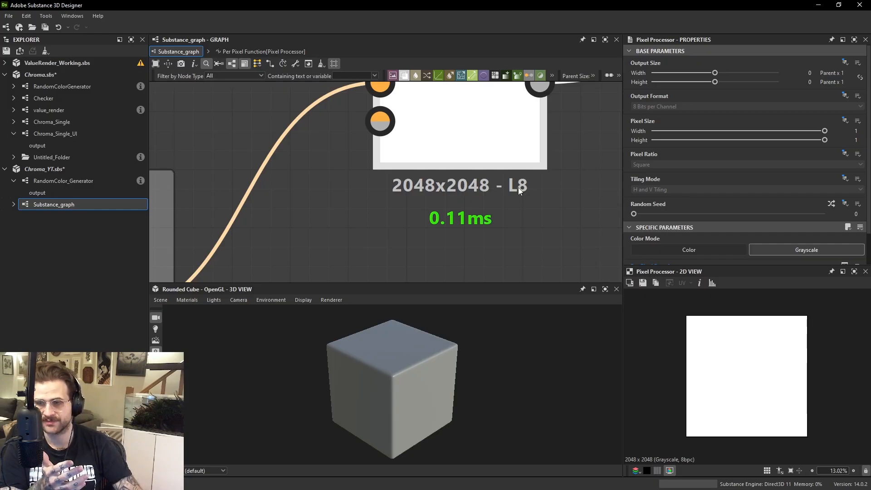
{"action": "scroll", "coordinate": [518, 187], "scroll_direction": "down", "scroll_amount": 4}
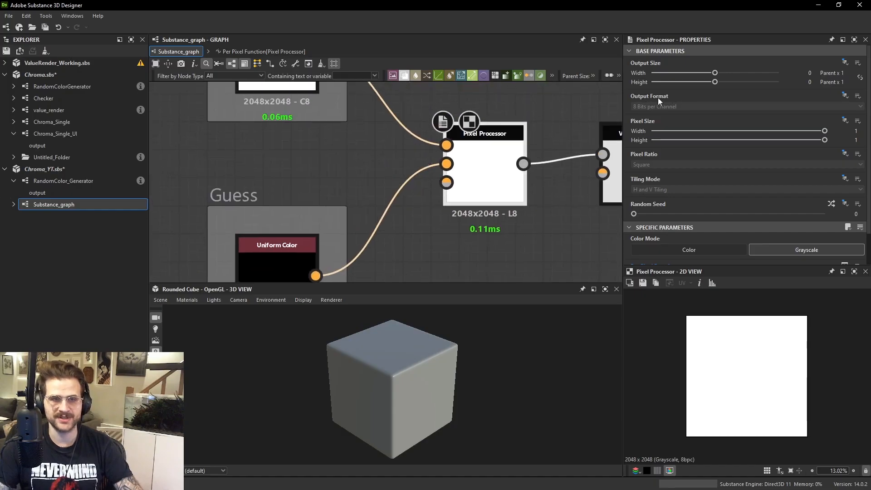
Make the Pixel Processor's output format absolute and set it to HDR High Precision (32F).
{"action": "left_click", "coordinate": [840, 94]}
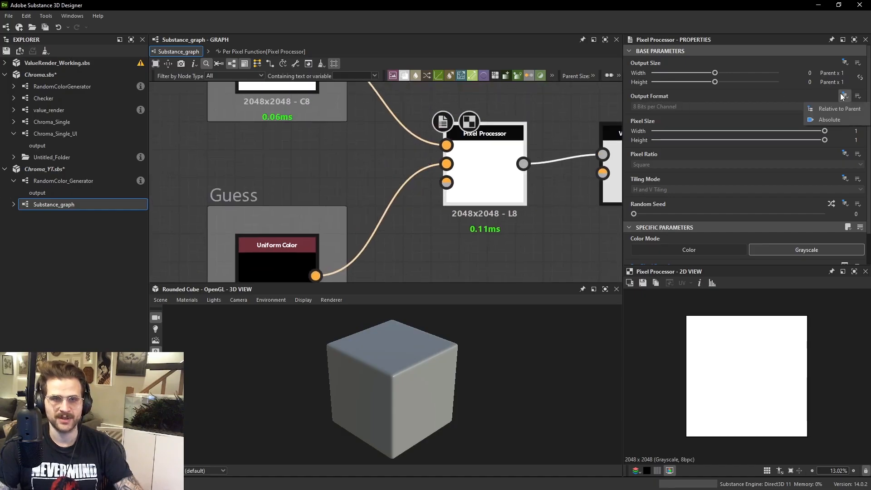
{"action": "left_click", "coordinate": [831, 121]}
{"action": "left_click", "coordinate": [720, 107]}
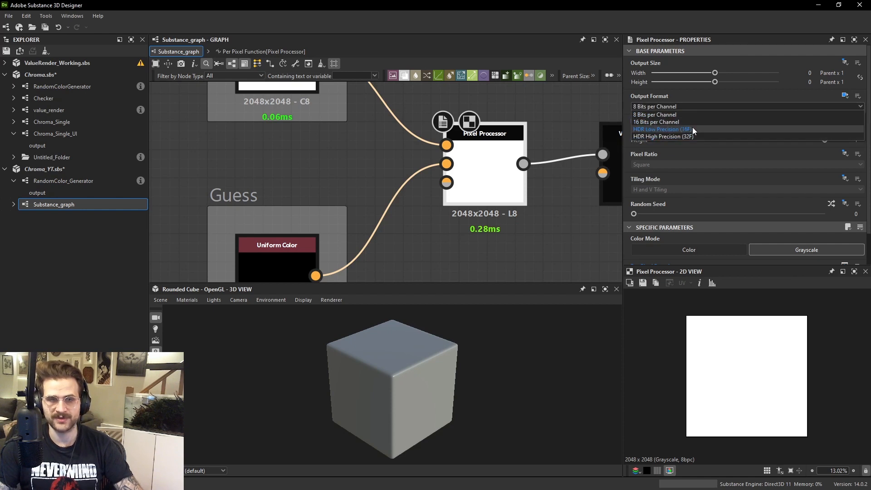
{"action": "left_click", "coordinate": [696, 140]}
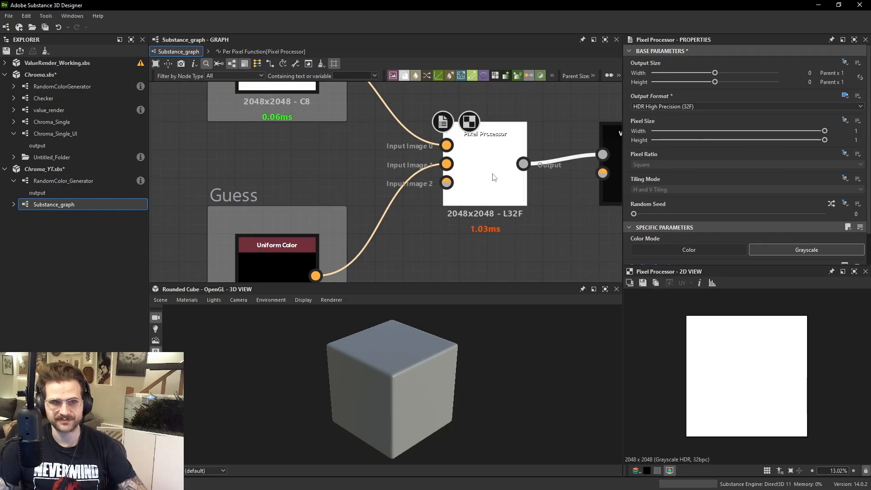
Check the Value Processor's result and compare it with the Pixel Processor's preview.
{"action": "scroll", "coordinate": [477, 231], "scroll_direction": "up", "scroll_amount": 1}
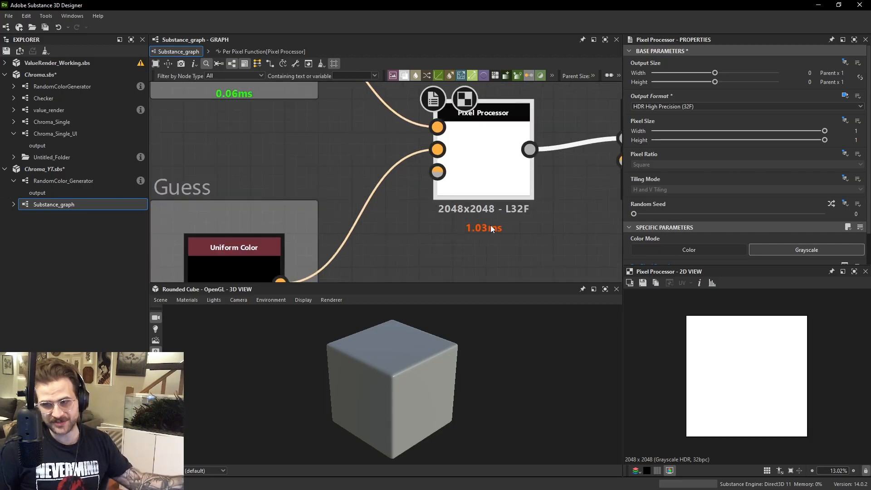
{"action": "middle_click_drag", "start_coordinate": [565, 152], "coordinate": [491, 162]}
{"action": "double_click", "coordinate": [585, 167]}
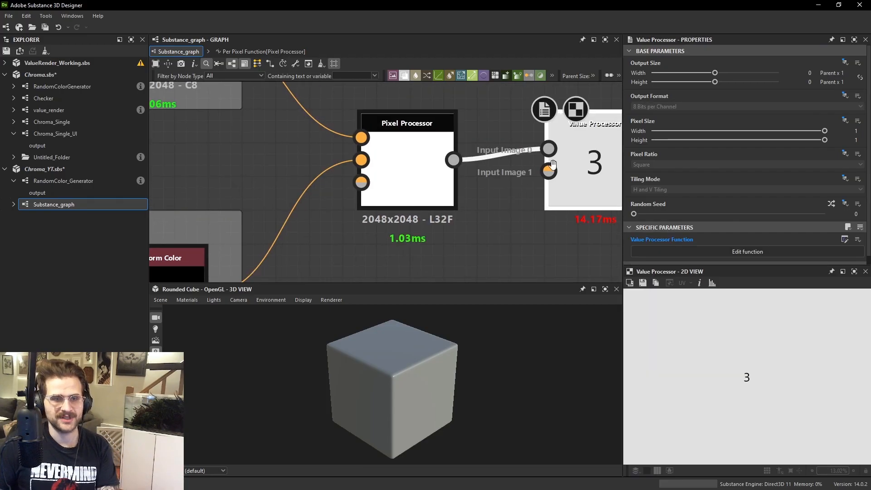
{"action": "middle_click_drag", "start_coordinate": [550, 163], "coordinate": [482, 162]}
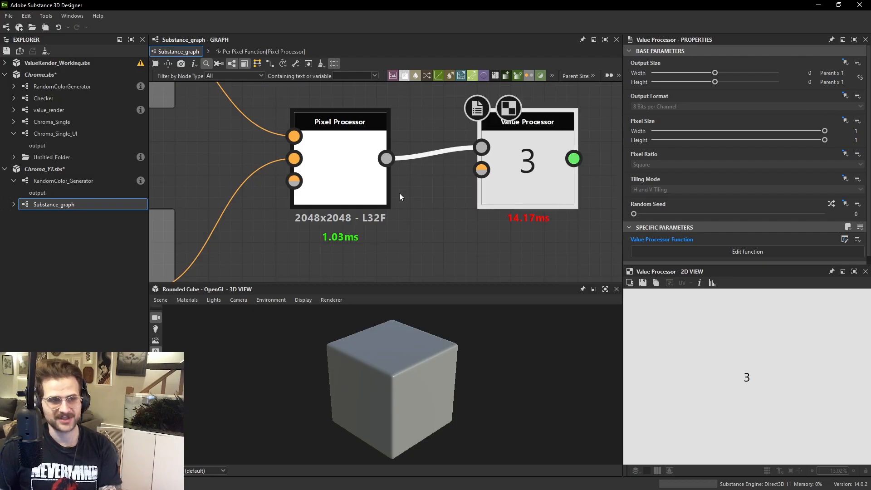
{"action": "double_click", "coordinate": [363, 181]}
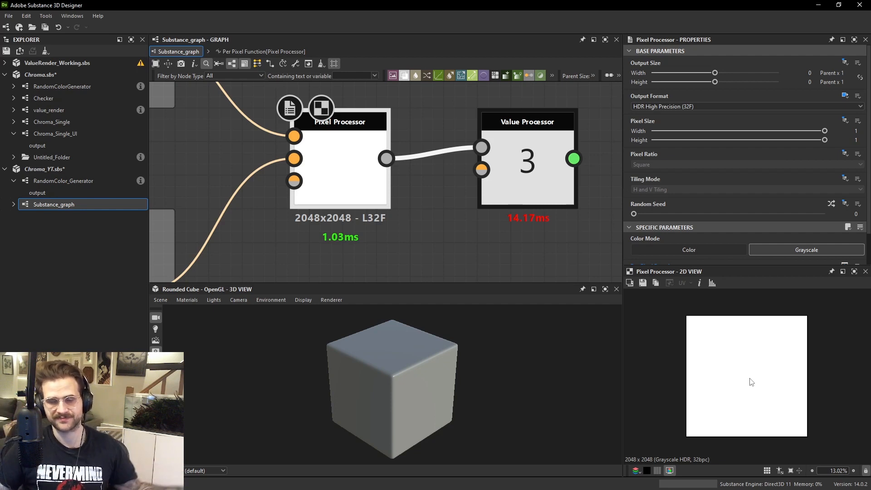
{"action": "left_click", "coordinate": [573, 202]}
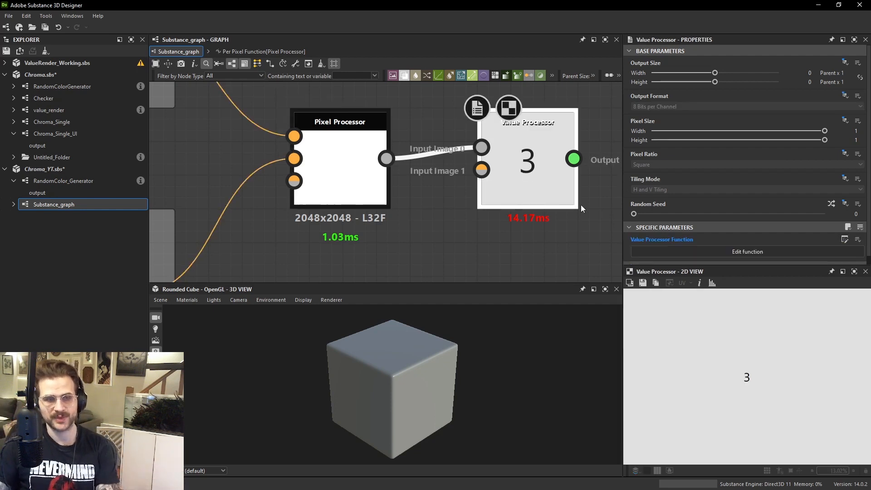
Reopen the Pixel Processor's function, review the Subtraction and Add chain up to the final Add, and return to the main graph.
{"action": "left_click", "coordinate": [376, 187]}
{"action": "scroll", "coordinate": [734, 227], "scroll_direction": "down", "scroll_amount": 1}
{"action": "left_click", "coordinate": [739, 219]}
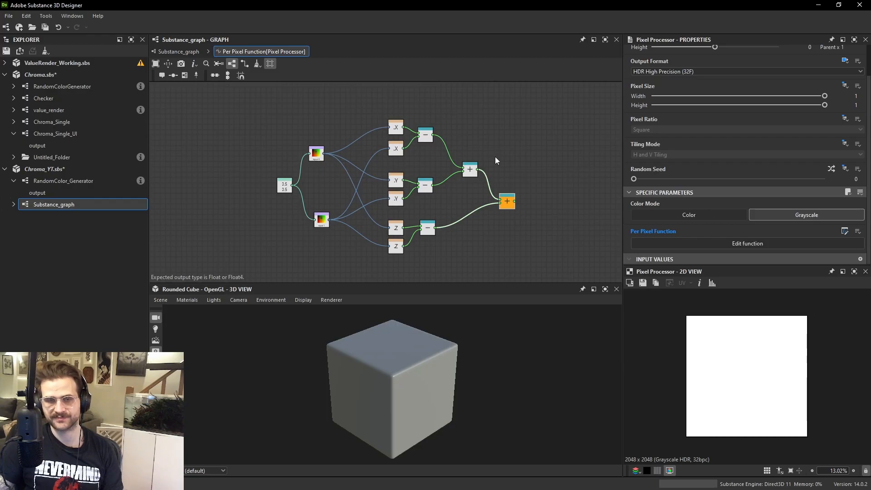
{"action": "scroll", "coordinate": [508, 205], "scroll_direction": "up", "scroll_amount": 3}
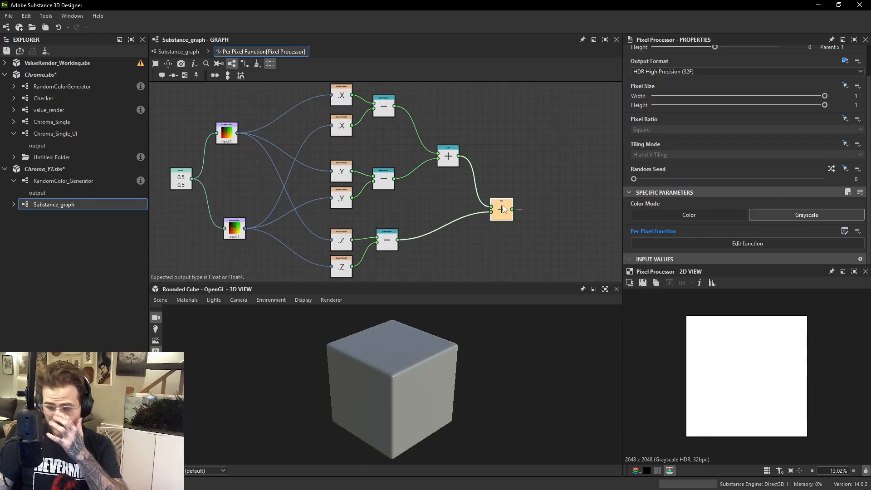
{"action": "left_click_drag", "start_coordinate": [503, 205], "coordinate": [502, 228]}
{"action": "left_click", "coordinate": [173, 51]}
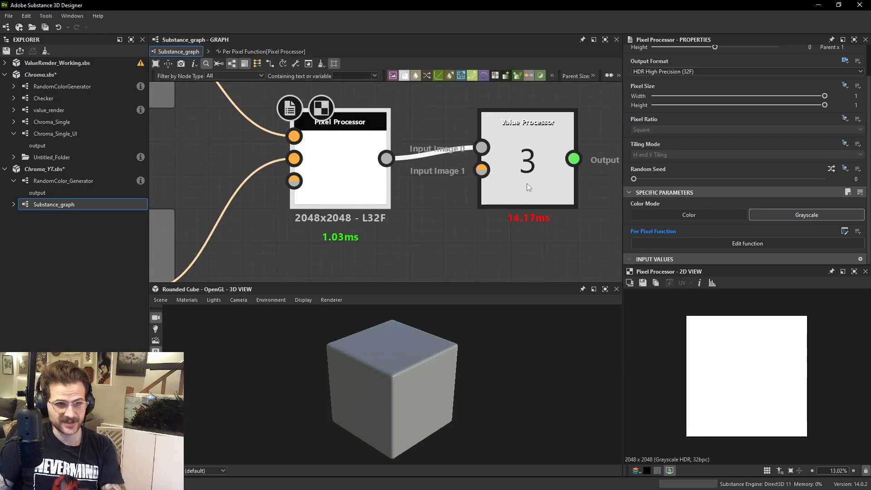
Switch the Guess Uniform Color's output color to HSV, set V to 1, and check the Value Processor's result.
{"action": "scroll", "coordinate": [526, 184], "scroll_direction": "down", "scroll_amount": 2}
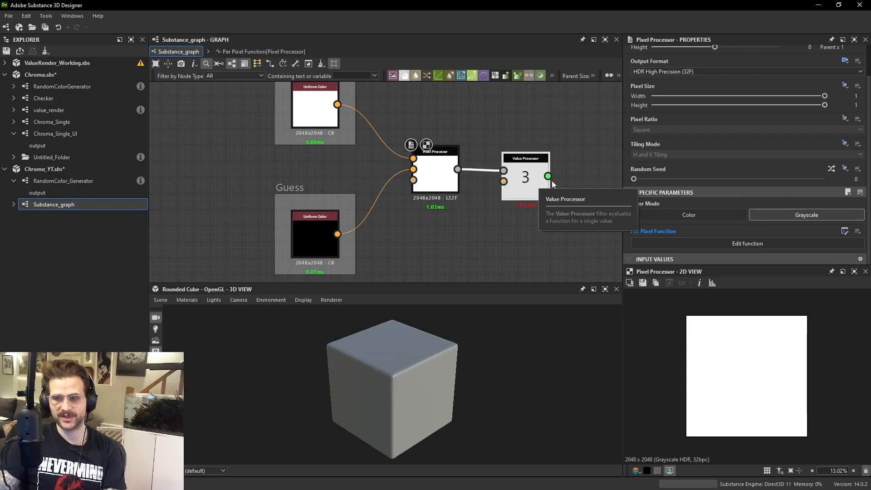
{"action": "middle_click_drag", "start_coordinate": [521, 159], "coordinate": [548, 165]}
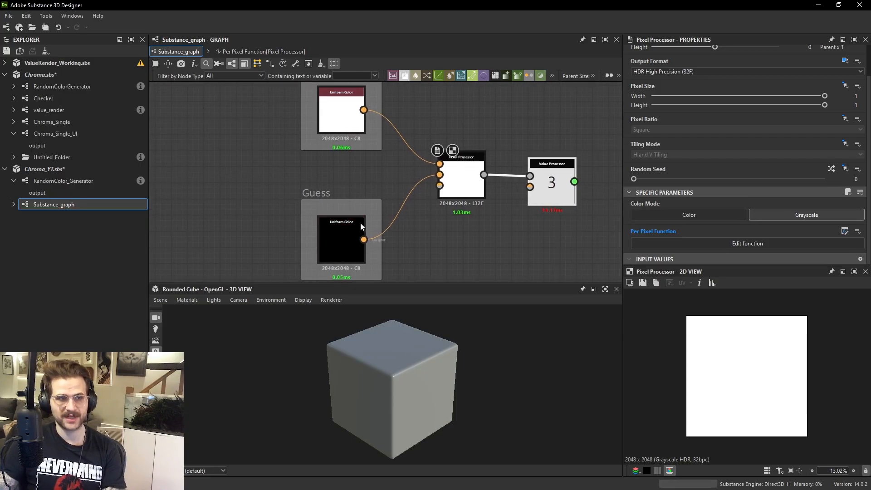
{"action": "left_click", "coordinate": [341, 240]}
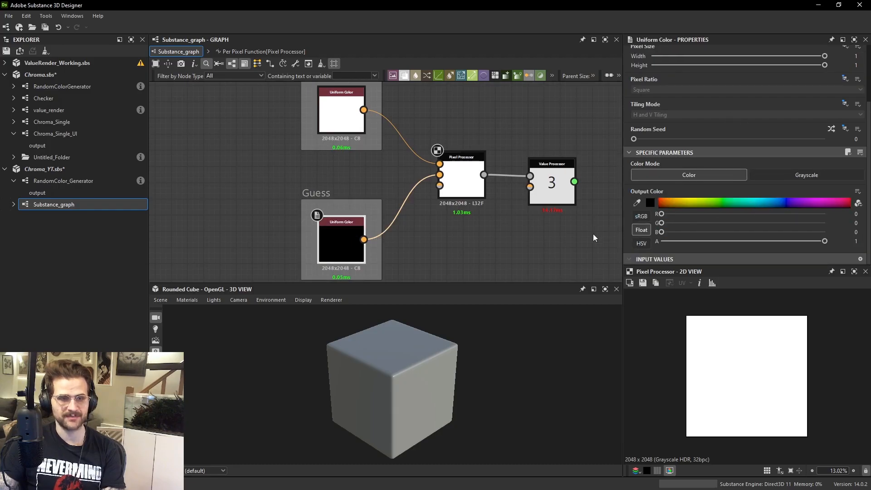
{"action": "left_click", "coordinate": [641, 243]}
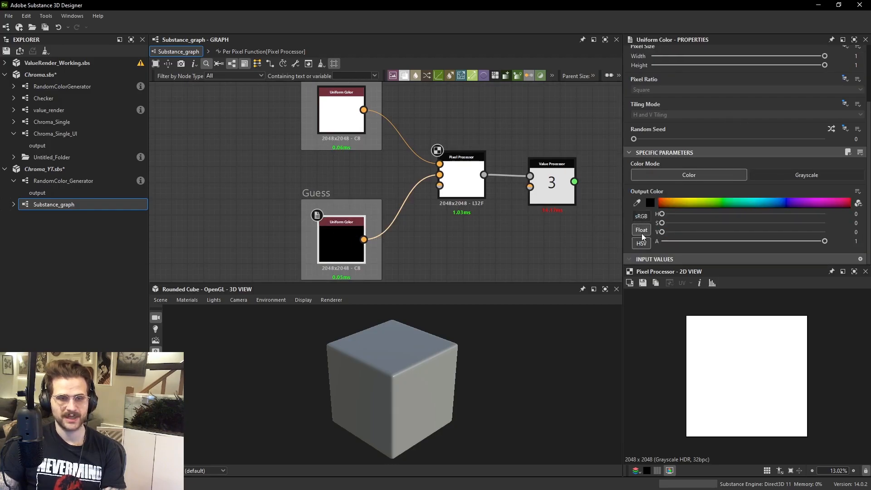
{"action": "left_click_drag", "start_coordinate": [669, 232], "coordinate": [850, 241]}
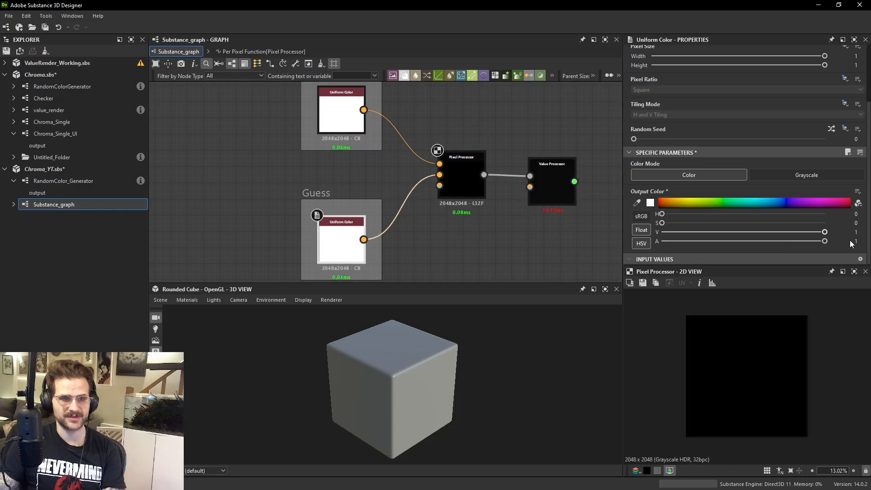
{"action": "left_click", "coordinate": [562, 195]}
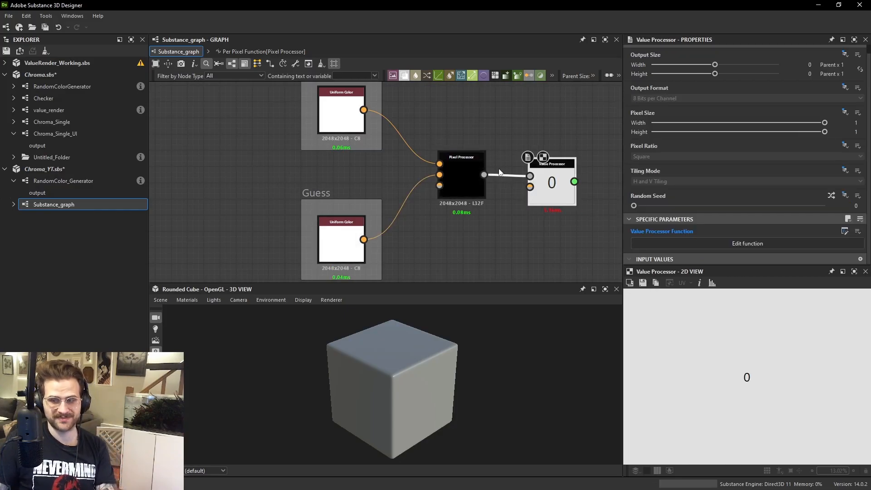
Vary the Guess Uniform Color's V value while watching the Value Processor's result, ending at 1.
{"action": "left_click", "coordinate": [365, 250]}
{"action": "scroll", "coordinate": [759, 201], "scroll_direction": "down", "scroll_amount": 1}
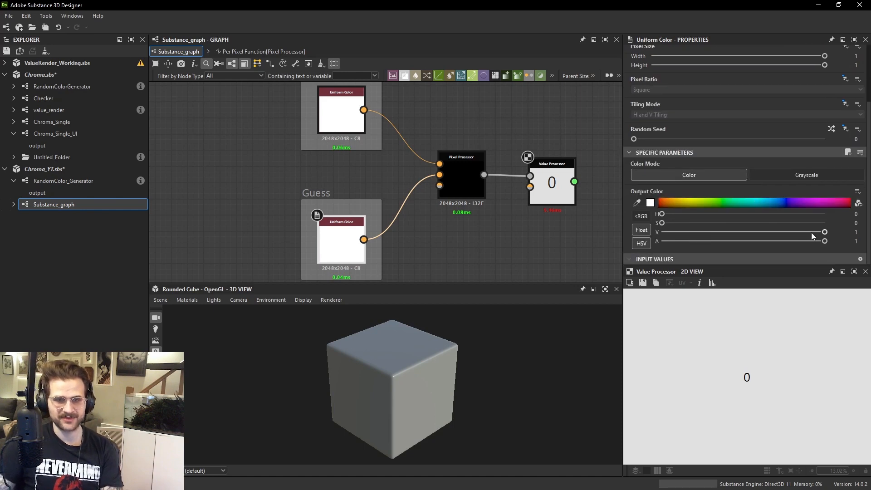
{"action": "left_click_drag", "start_coordinate": [823, 232], "coordinate": [856, 269]}
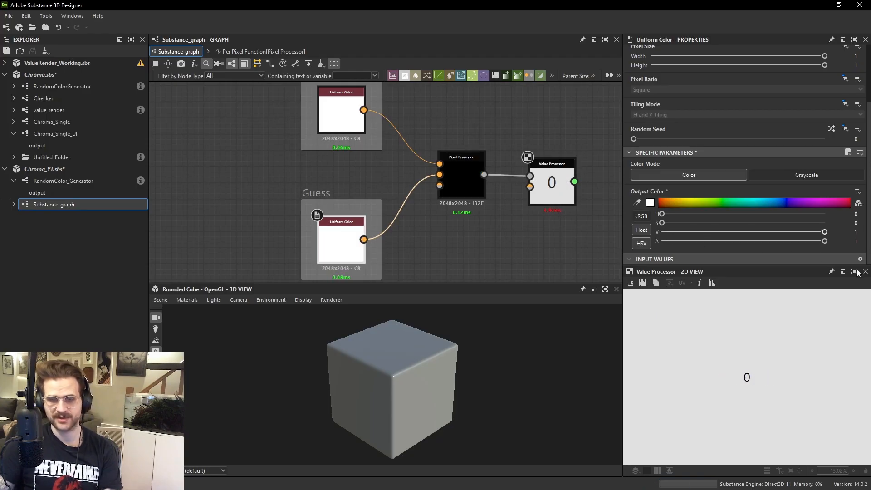
Set the Guess colour's V value to 0 and switch the upper Uniform Color's values from HSV to RGB.
{"action": "left_click_drag", "start_coordinate": [824, 232], "coordinate": [625, 249]}
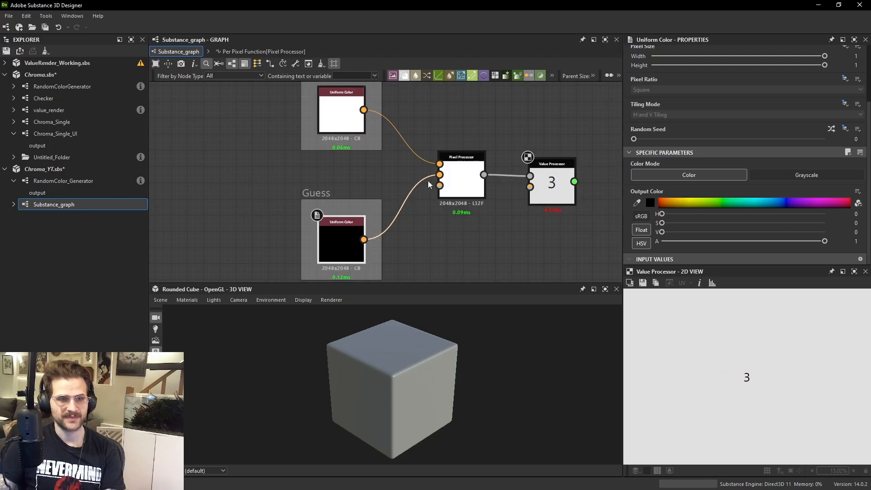
{"action": "left_click", "coordinate": [341, 111]}
{"action": "left_click", "coordinate": [641, 243]}
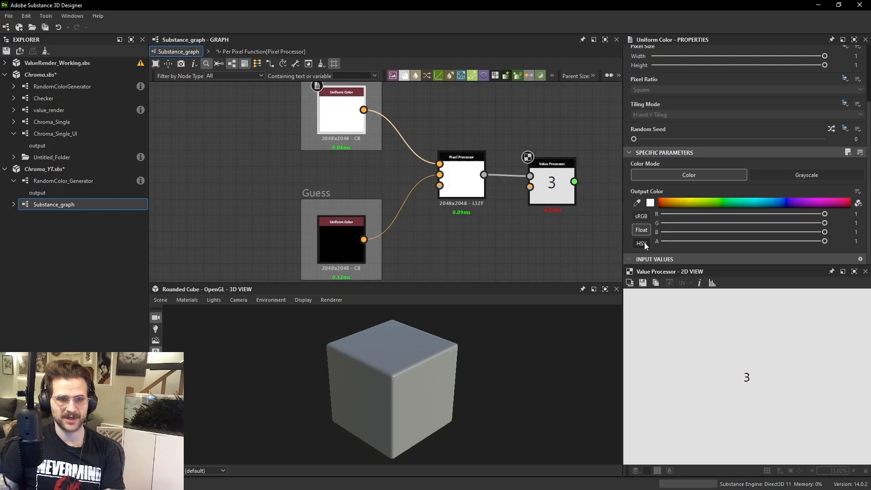
Test the upper Uniform Color with green and blue at 0 and restore both to 1.
{"action": "left_click_drag", "start_coordinate": [824, 222], "coordinate": [644, 230]}
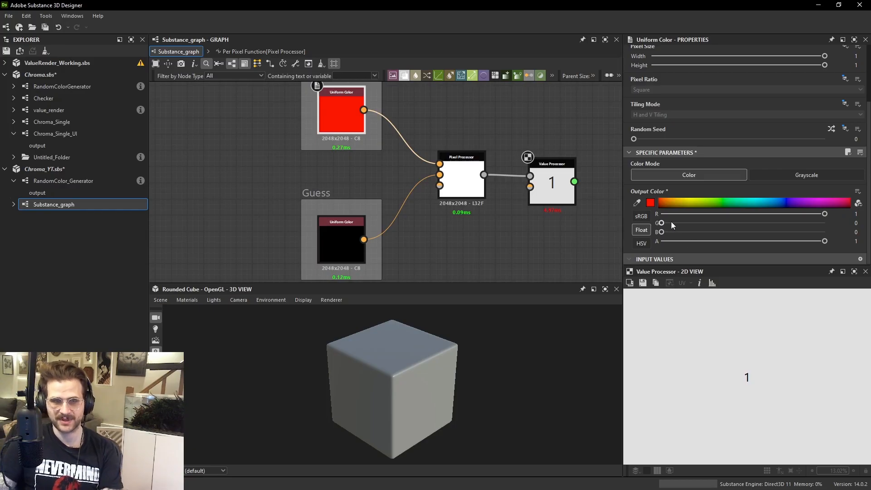
{"action": "left_click_drag", "start_coordinate": [671, 221], "coordinate": [825, 226]}
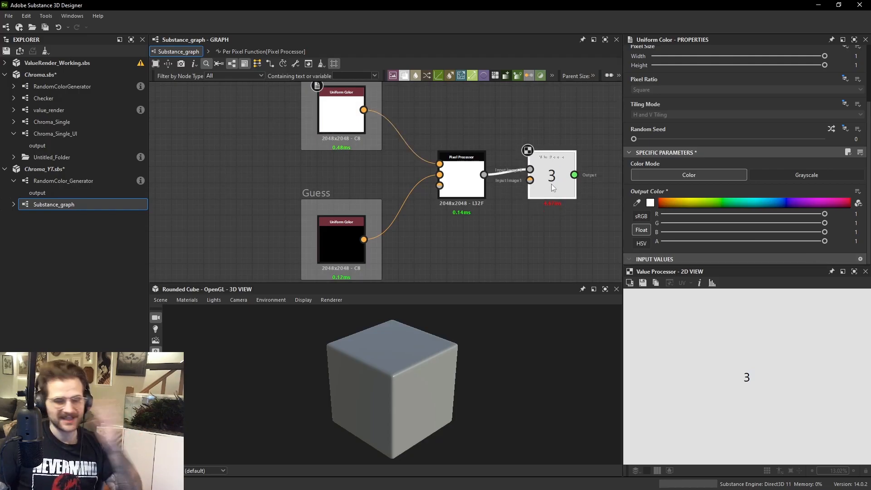
{"action": "left_click_drag", "start_coordinate": [551, 184], "coordinate": [544, 177]}
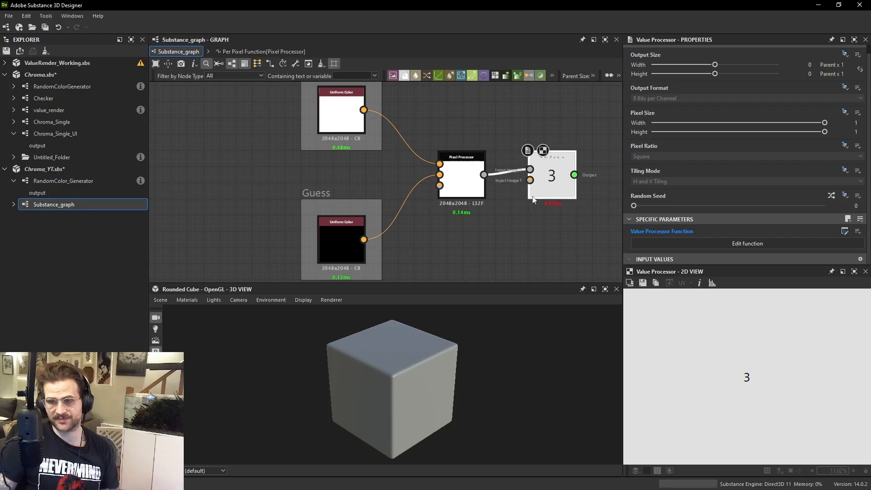
Open the Pixel Processor's per-pixel function and add a Division node fed by the final Add node.
{"action": "left_click", "coordinate": [468, 169]}
{"action": "scroll", "coordinate": [695, 130], "scroll_direction": "down", "scroll_amount": 1}
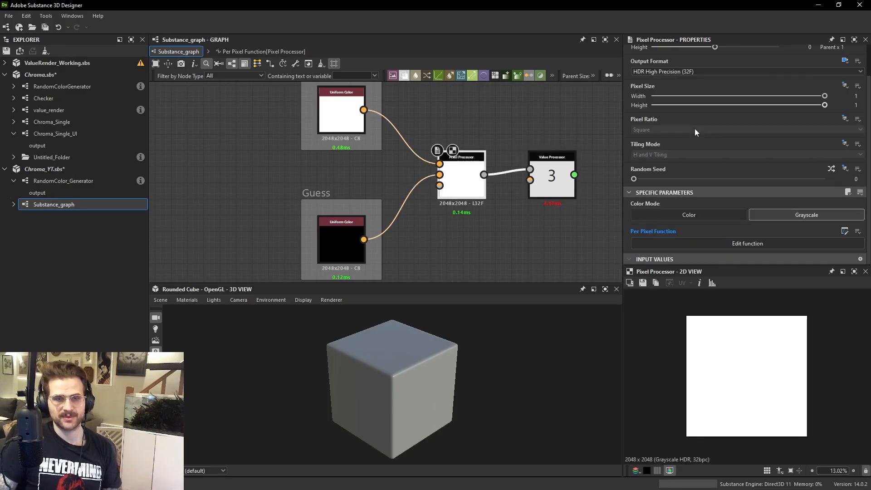
{"action": "left_click", "coordinate": [742, 241]}
{"action": "scroll", "coordinate": [504, 236], "scroll_direction": "up", "scroll_amount": 2}
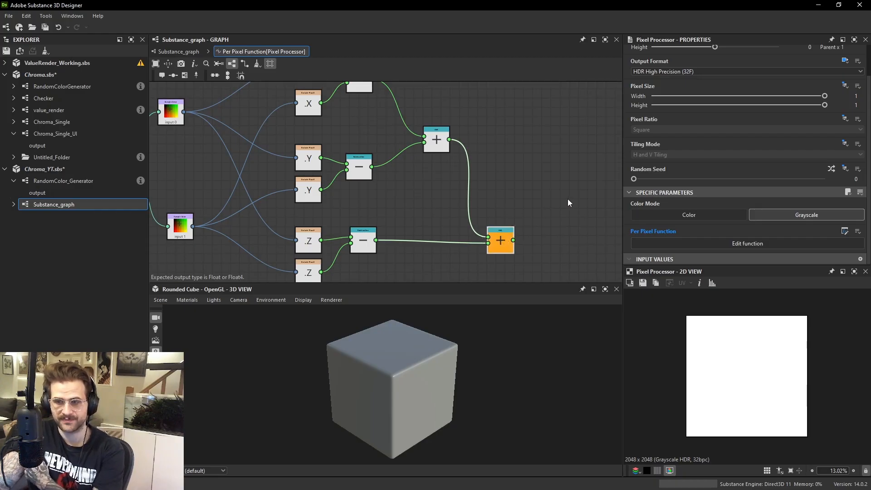
{"action": "scroll", "coordinate": [583, 234], "scroll_direction": "up", "scroll_amount": 1}
{"action": "middle_click_drag", "start_coordinate": [583, 234], "coordinate": [547, 218]}
{"action": "key", "text": "space"}
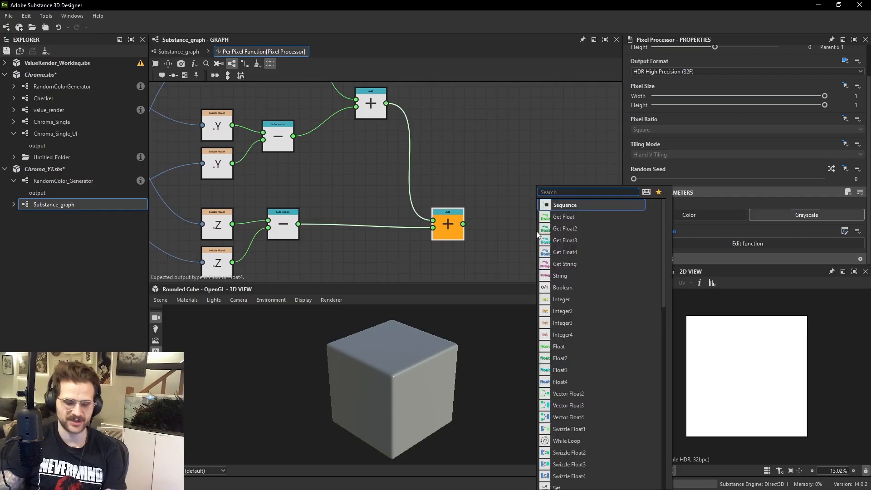
{"action": "type", "text": "div"}
{"action": "key", "text": "Return"}
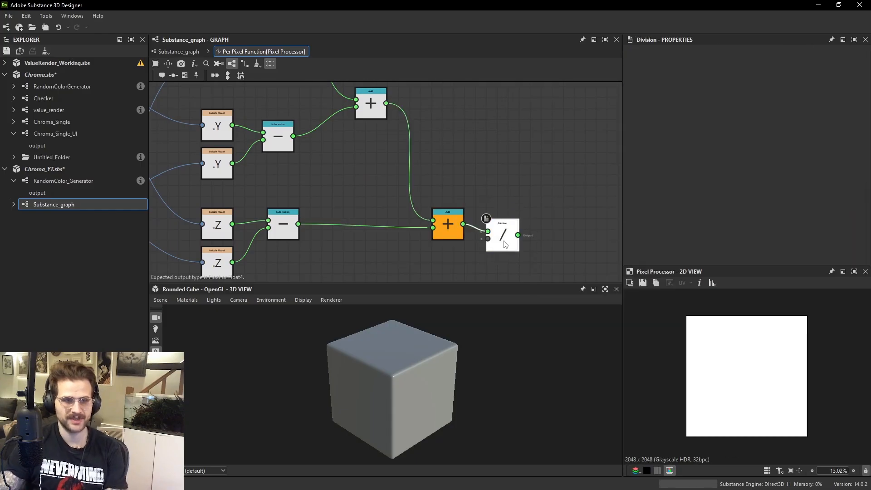
Connect a Float node with value 3 as the divisor and set the Division node as the function's output.
{"action": "key", "text": "space"}
{"action": "type", "text": "f"}
{"action": "key", "text": "Return"}
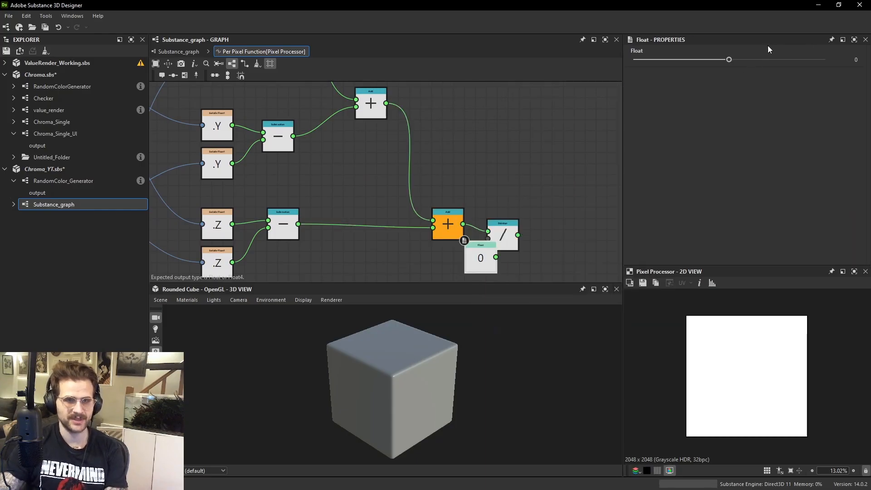
{"action": "middle_click_drag", "start_coordinate": [551, 127], "coordinate": [550, 91]}
{"action": "left_click_drag", "start_coordinate": [481, 232], "coordinate": [452, 244]}
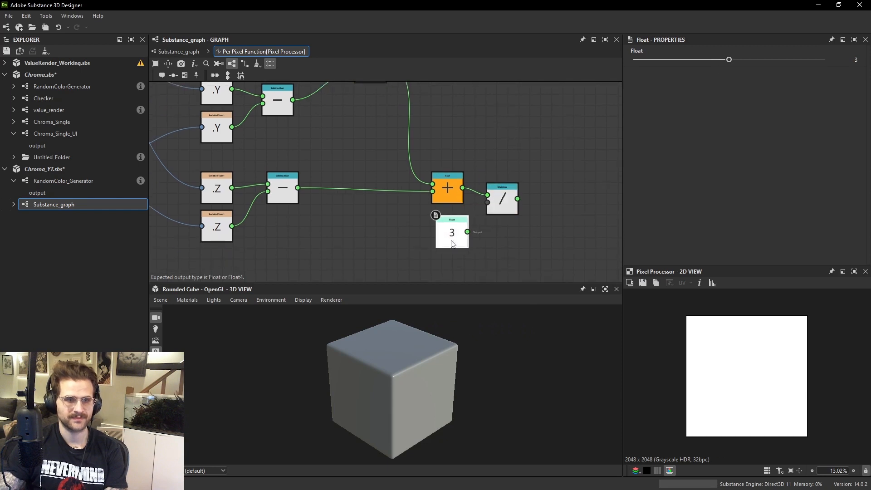
{"action": "left_click_drag", "start_coordinate": [482, 216], "coordinate": [487, 202]}
{"action": "right_click", "coordinate": [507, 200]}
{"action": "left_click", "coordinate": [537, 238]}
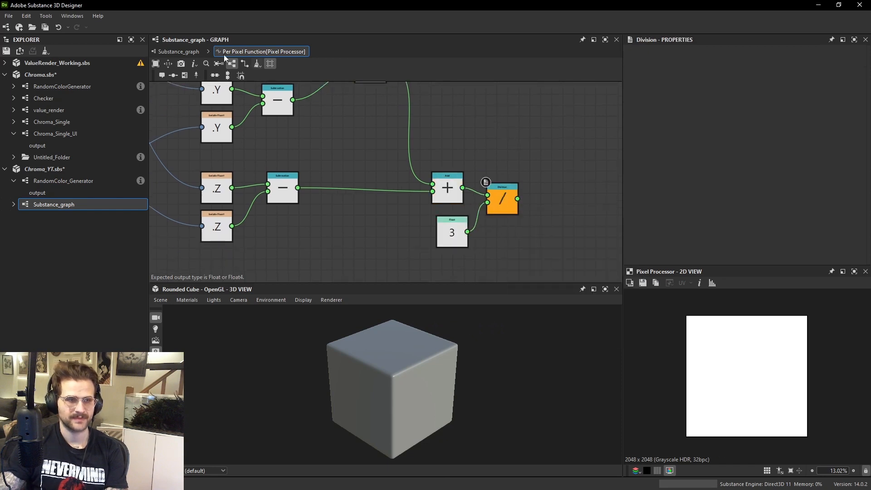
Return to Substance_graph and display the Value Processor's result in the 2D view.
{"action": "left_click", "coordinate": [171, 53]}
{"action": "double_click", "coordinate": [551, 189]}
{"action": "middle_click_drag", "start_coordinate": [457, 187], "coordinate": [407, 199]}
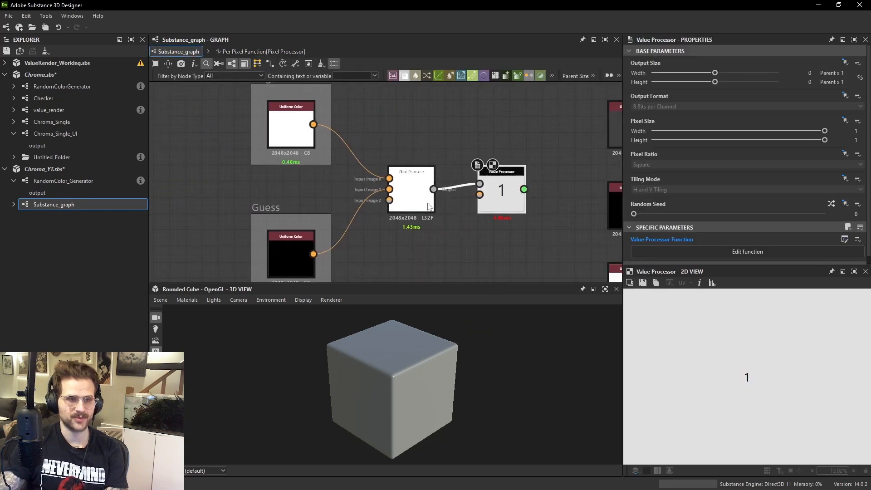
{"action": "scroll", "coordinate": [407, 198], "scroll_direction": "down", "scroll_amount": 2}
{"action": "scroll", "coordinate": [479, 197], "scroll_direction": "up", "scroll_amount": 2}
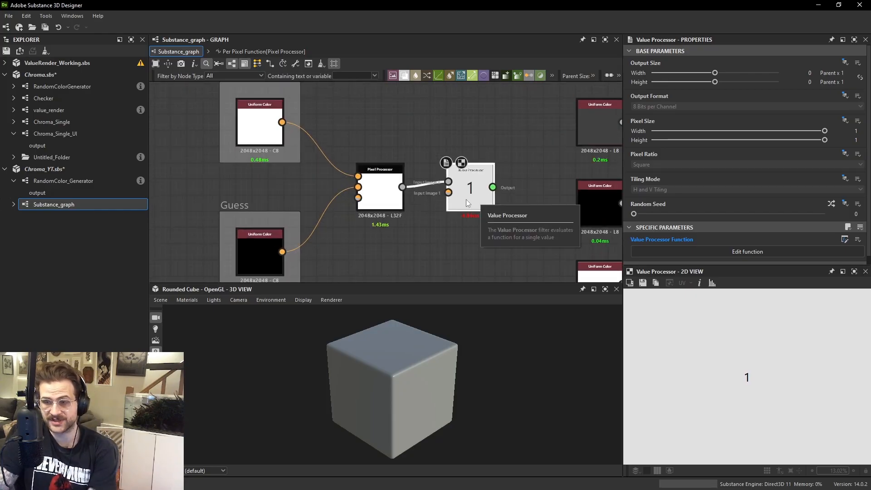
Test the Guess colour with red at 1 and undo the change.
{"action": "left_click", "coordinate": [258, 254]}
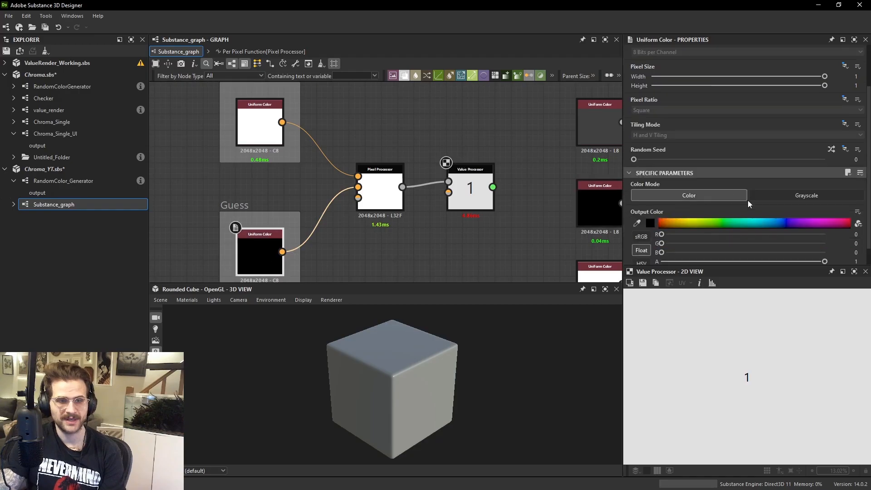
{"action": "scroll", "coordinate": [707, 213], "scroll_direction": "down", "scroll_amount": 1}
{"action": "left_click_drag", "start_coordinate": [663, 211], "coordinate": [864, 231]}
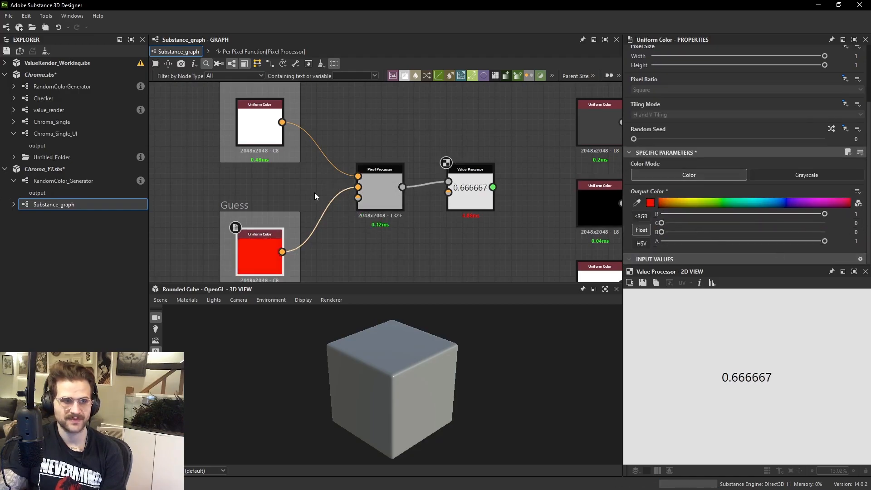
{"action": "middle_click_drag", "start_coordinate": [314, 193], "coordinate": [334, 188]}
{"action": "key", "text": "ctrl+z"}
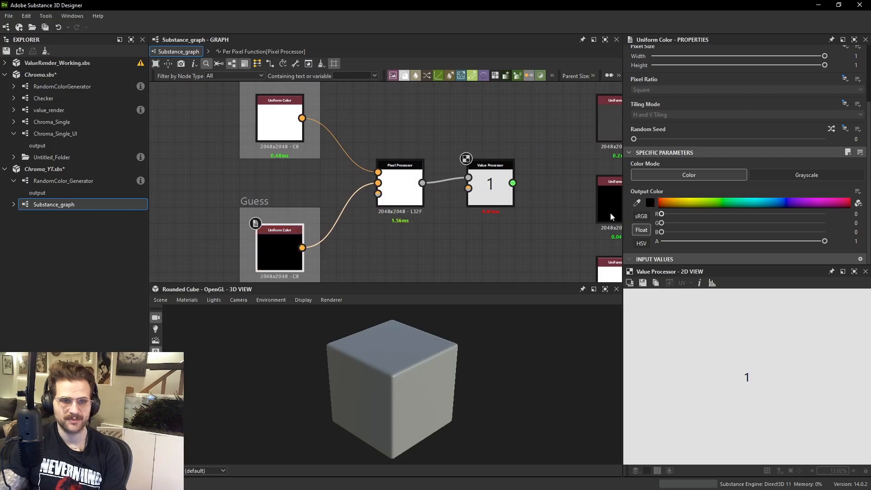
Set the upper Uniform Color's green and blue to 0 and display the Value Processor's result.
{"action": "double_click", "coordinate": [279, 122]}
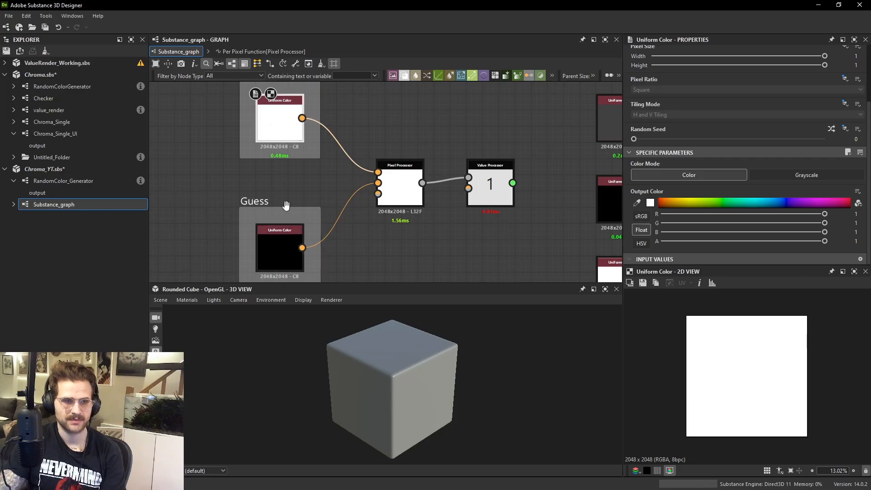
{"action": "left_click_drag", "start_coordinate": [824, 223], "coordinate": [647, 229]}
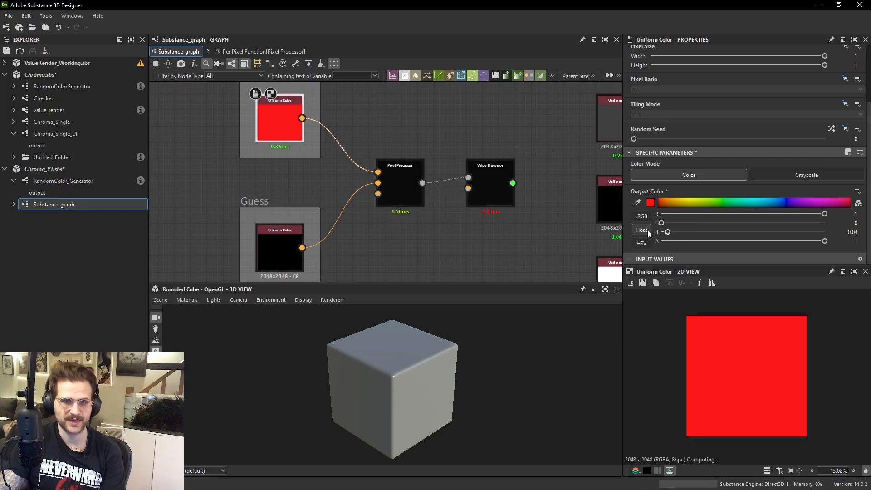
{"action": "left_click_drag", "start_coordinate": [467, 178], "coordinate": [423, 183]}
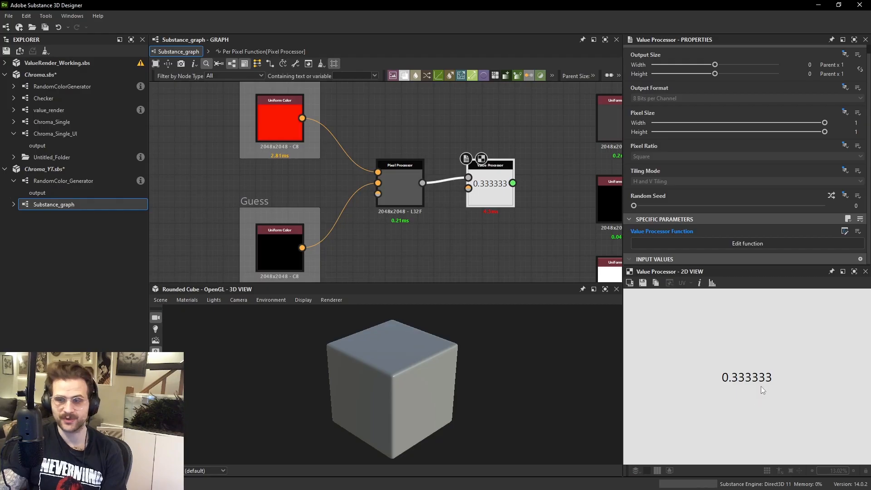
Compare the RGB values of the upper and Guess colours with the Value Processor's result.
{"action": "left_click", "coordinate": [279, 113]}
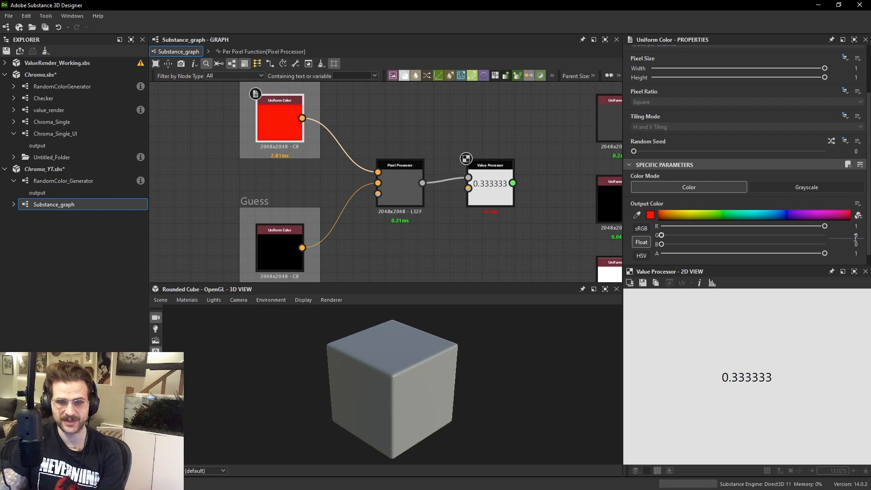
{"action": "left_click", "coordinate": [279, 248]}
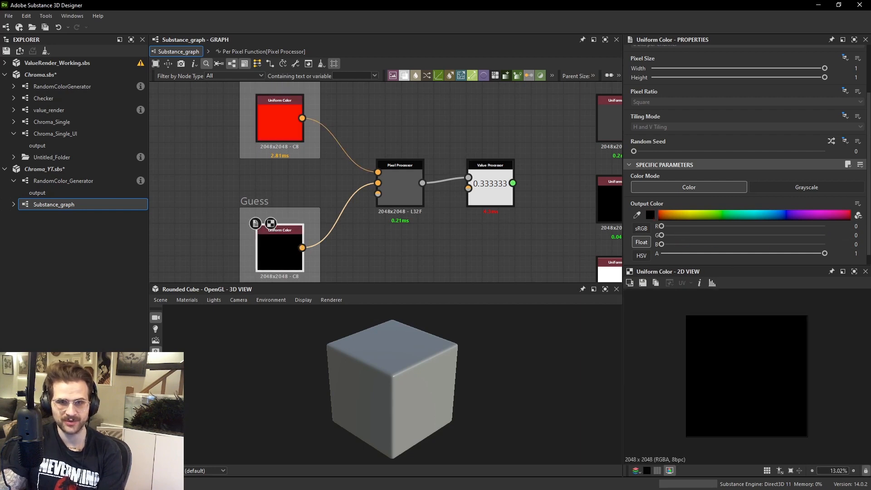
{"action": "left_click", "coordinate": [286, 118]}
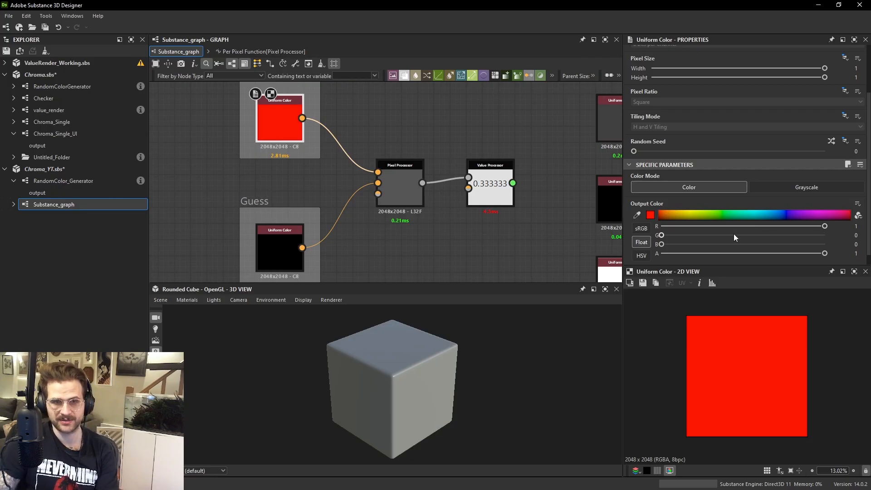
{"action": "left_click", "coordinate": [280, 247]}
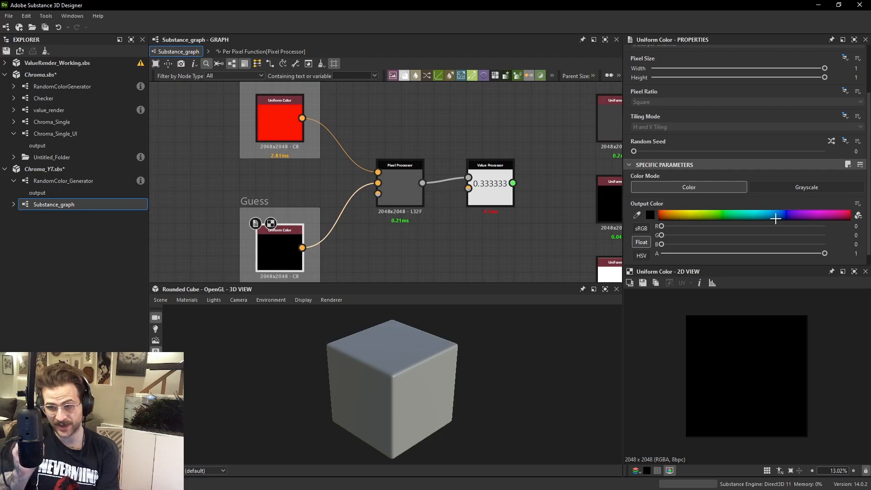
{"action": "left_click", "coordinate": [499, 194]}
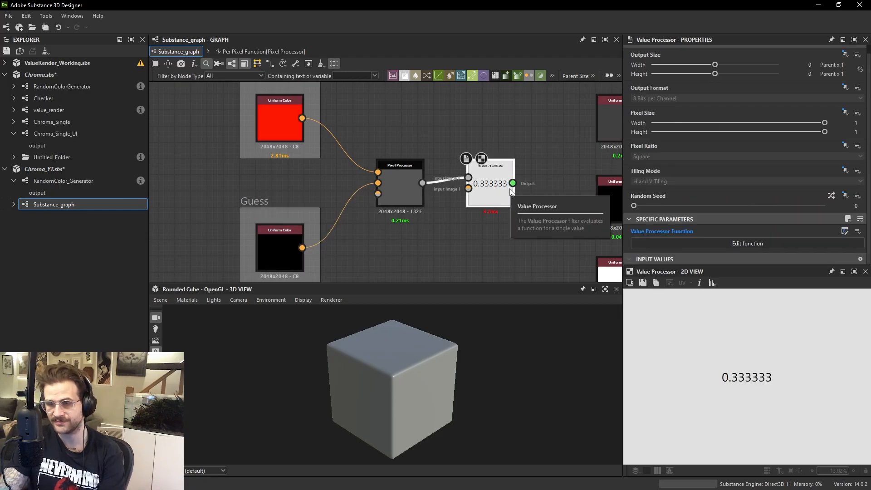
Review the Division by 3 in the Pixel Processor's per-pixel function and return to Substance_graph.
{"action": "left_click", "coordinate": [399, 189]}
{"action": "scroll", "coordinate": [726, 243], "scroll_direction": "down", "scroll_amount": 1}
{"action": "left_click", "coordinate": [747, 242]}
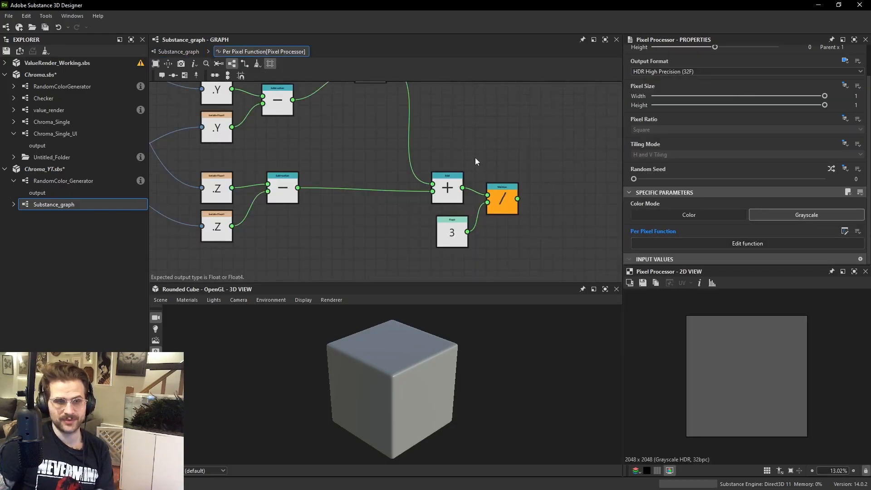
{"action": "left_click_drag", "start_coordinate": [417, 217], "coordinate": [412, 217]}
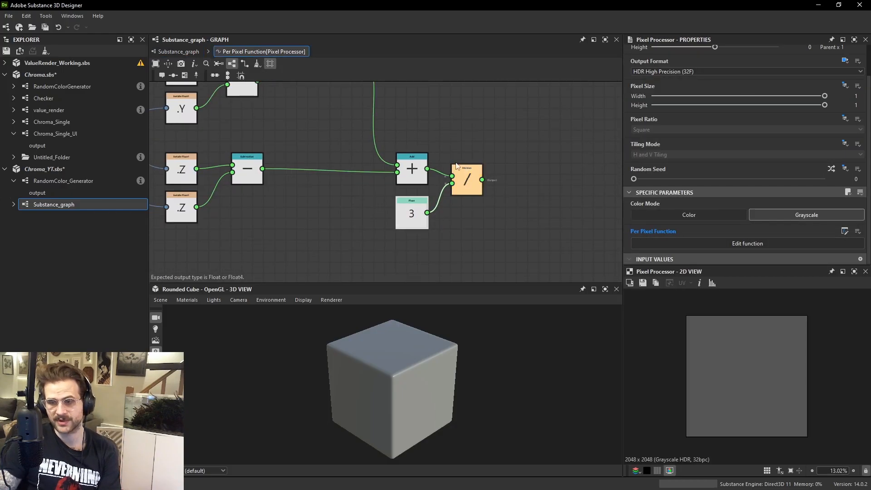
{"action": "left_click", "coordinate": [179, 52]}
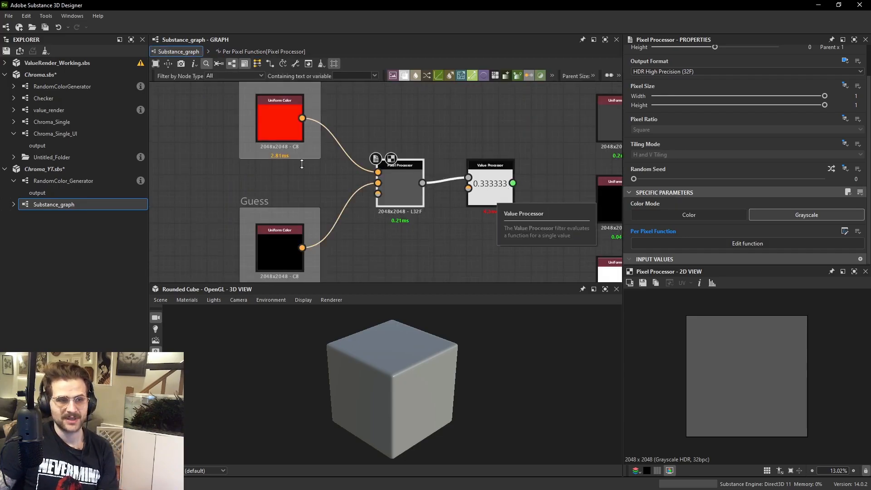
Set the upper Uniform Color's green and blue to 1 and display the Value Processor's result.
{"action": "left_click", "coordinate": [280, 245]}
{"action": "left_click", "coordinate": [688, 215]}
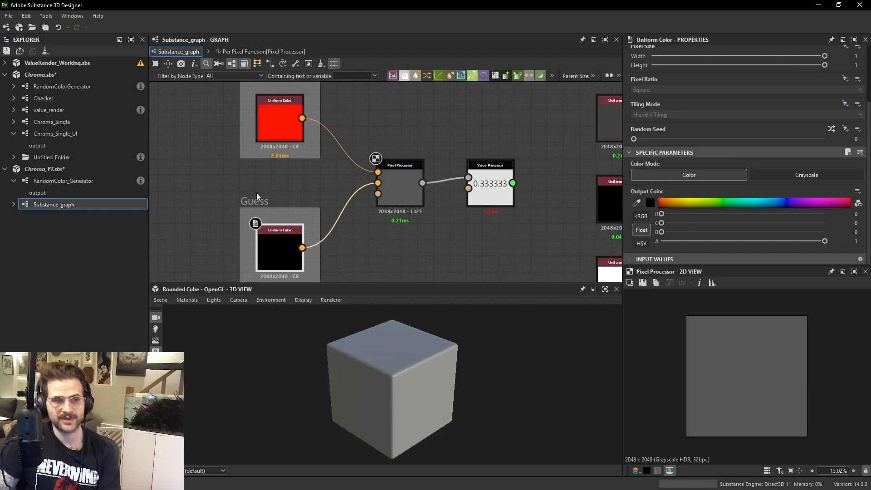
{"action": "left_click", "coordinate": [280, 119]}
{"action": "left_click_drag", "start_coordinate": [662, 223], "coordinate": [846, 233]}
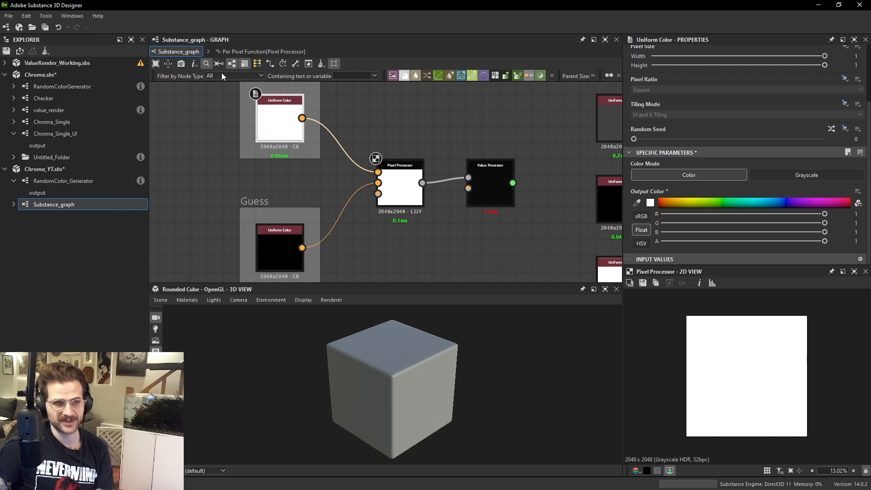
{"action": "double_click", "coordinate": [496, 189]}
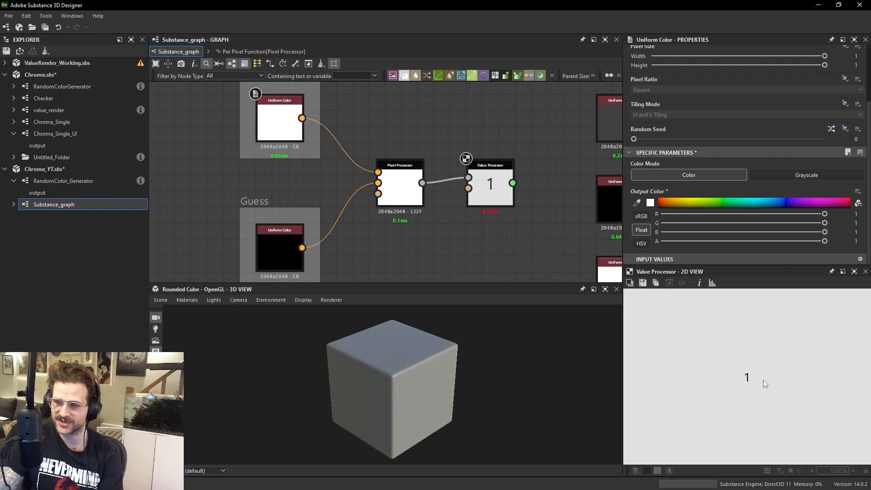
Lower the upper Uniform Color's blue to about 0.69 while displaying the Value Processor's result.
{"action": "scroll", "coordinate": [482, 180], "scroll_direction": "up", "scroll_amount": 4}
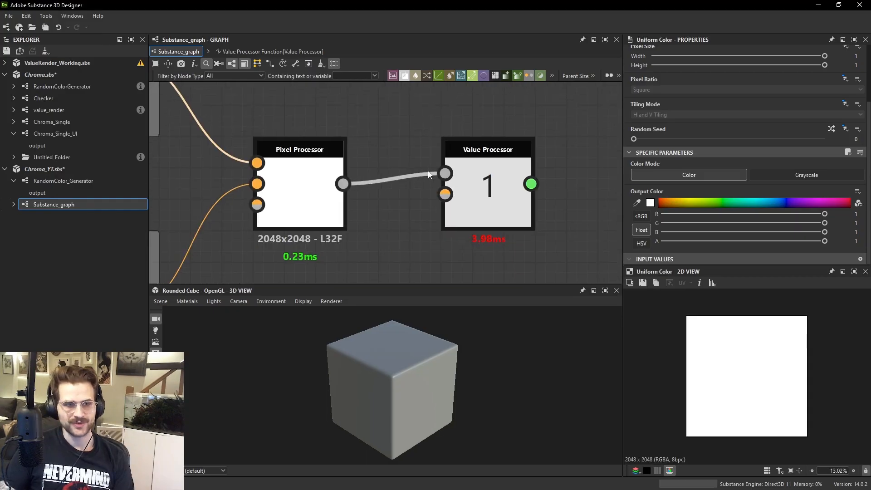
{"action": "left_click", "coordinate": [479, 166]}
{"action": "scroll", "coordinate": [480, 166], "scroll_direction": "down", "scroll_amount": 4}
{"action": "left_click", "coordinate": [204, 261]}
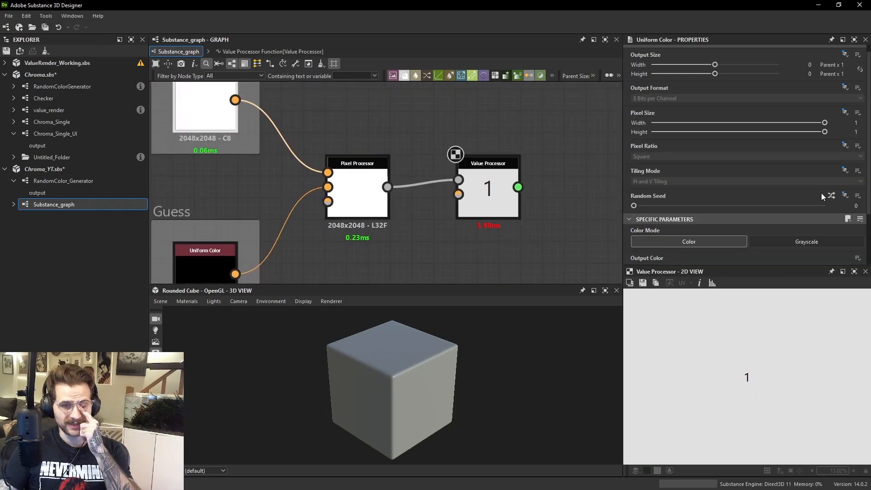
{"action": "mouse_move", "coordinate": [765, 232]}
{"action": "left_mouse_down"}
{"action": "mouse_move", "coordinate": [787, 232]}
{"action": "mouse_move", "coordinate": [773, 232]}
{"action": "left_mouse_up"}
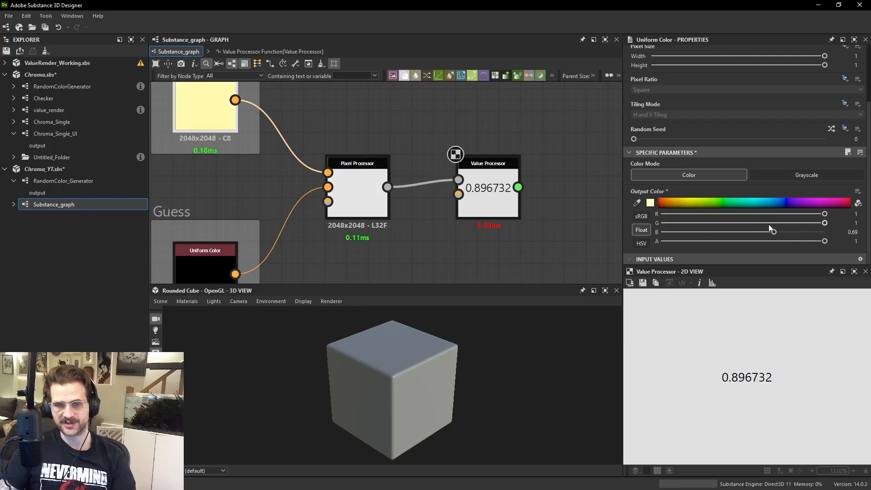
Add a Multiplication node after the Division node in the Pixel Processor's per-pixel function.
{"action": "left_click", "coordinate": [371, 194]}
{"action": "left_click", "coordinate": [728, 243]}
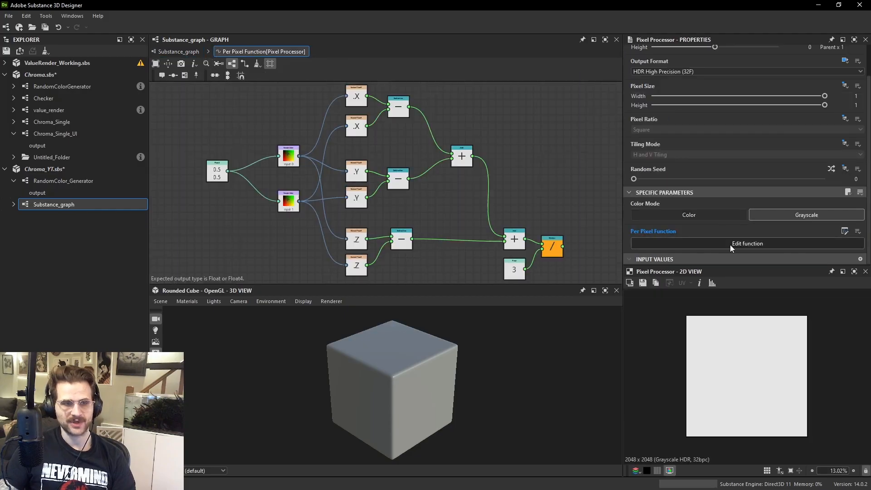
{"action": "scroll", "coordinate": [491, 204], "scroll_direction": "up", "scroll_amount": 5}
{"action": "right_click", "coordinate": [546, 206]}
{"action": "type", "text": "mul"}
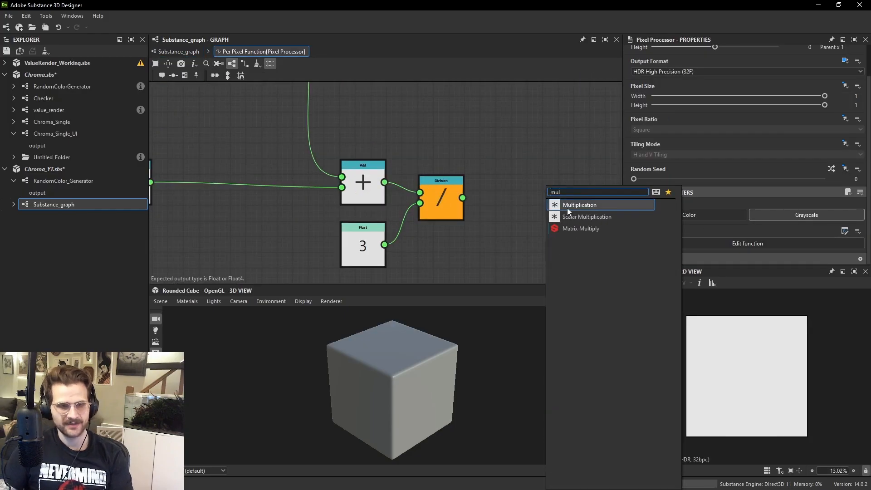
{"action": "left_click", "coordinate": [578, 206]}
Add a Float node with the value 100 and connect it to the Multiplication node's second input.
{"action": "key", "text": "space"}
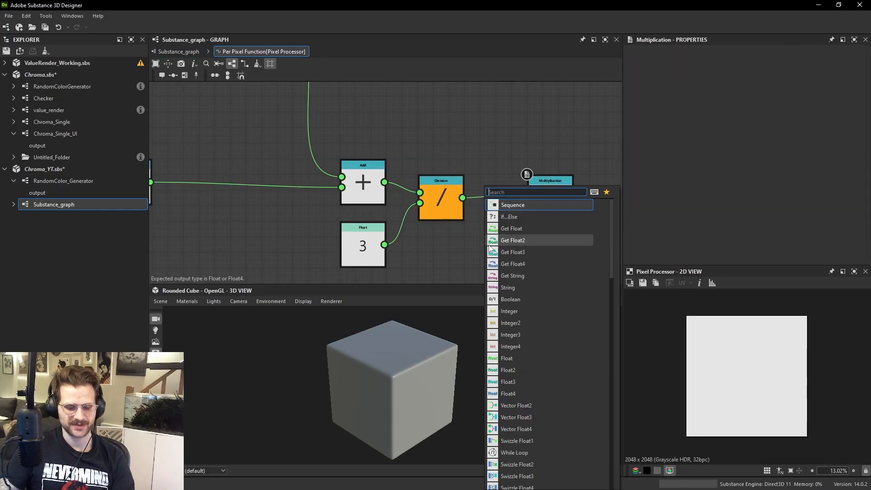
{"action": "type", "text": "fl"}
{"action": "key", "text": "Return"}
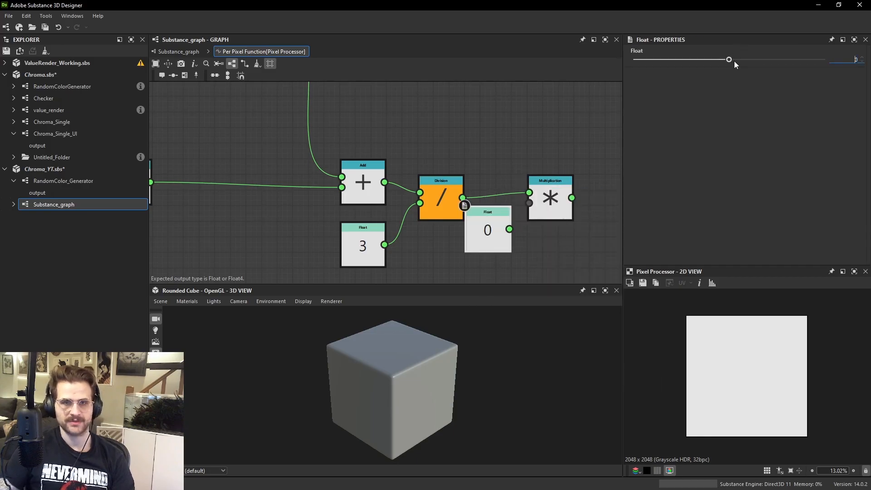
{"action": "type", "text": "100"}
{"action": "key", "text": "Return"}
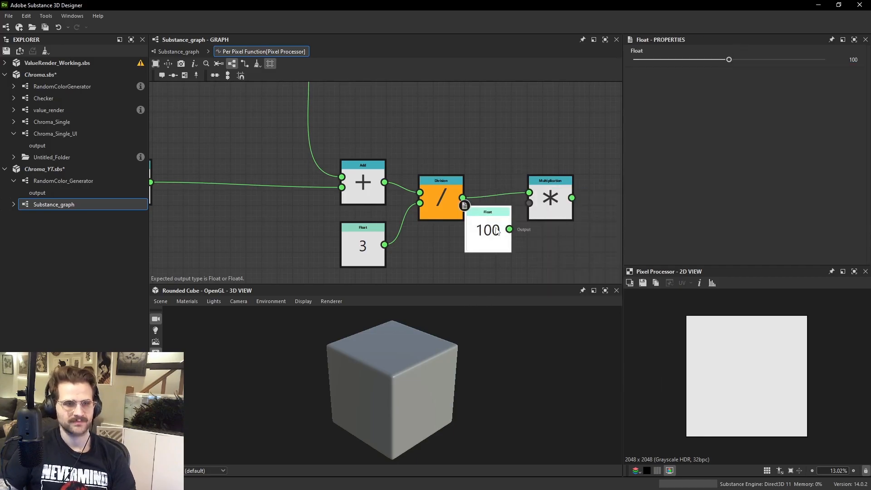
{"action": "left_click_drag", "start_coordinate": [485, 205], "coordinate": [530, 203]}
Set the Multiplication node as the function's output and display the Value Processor's result in Substance_graph.
{"action": "right_click", "coordinate": [549, 207]}
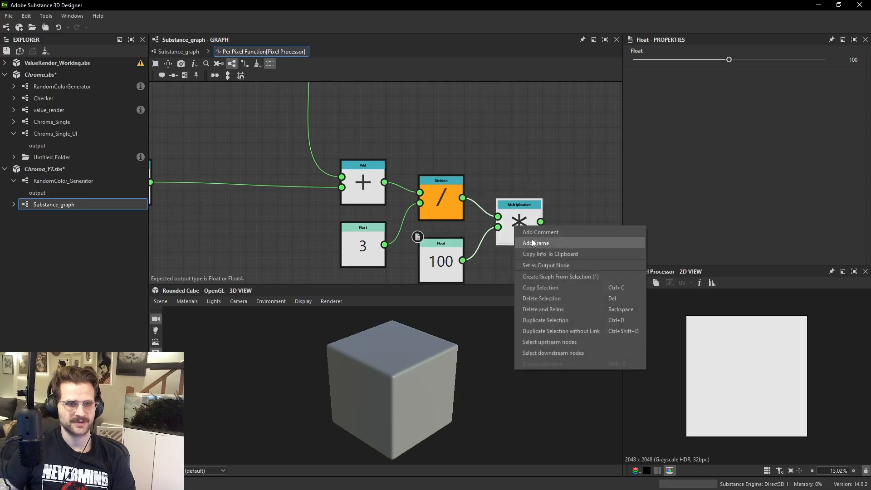
{"action": "left_click", "coordinate": [537, 262]}
{"action": "left_click", "coordinate": [178, 51]}
{"action": "double_click", "coordinate": [489, 200]}
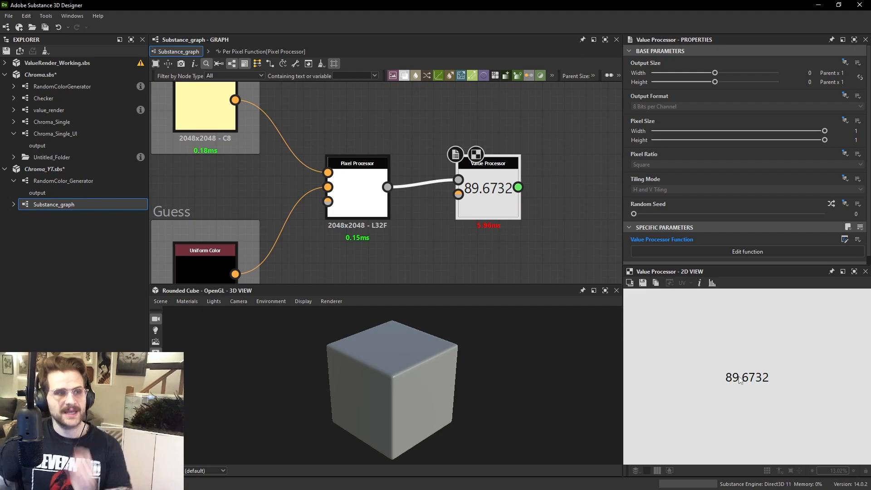
Set the upper Uniform Color's blue to 1 and select the Value Processor to check its result.
{"action": "left_click", "coordinate": [214, 116]}
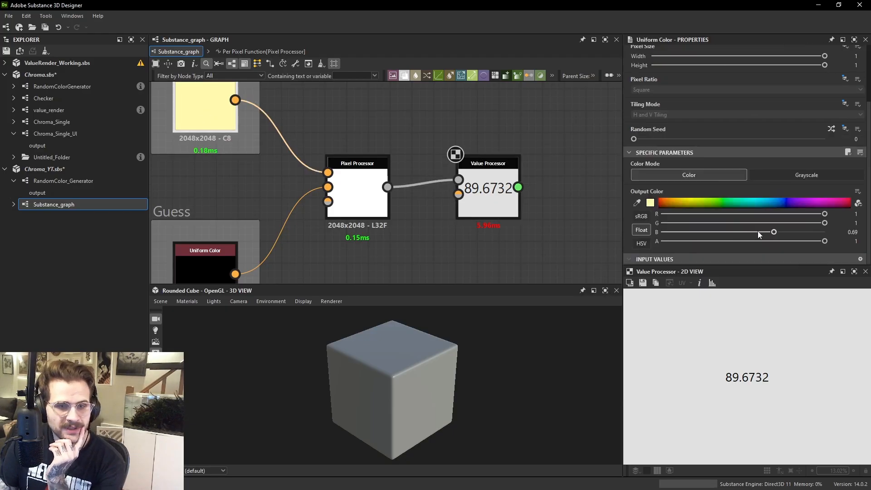
{"action": "left_click_drag", "start_coordinate": [773, 232], "coordinate": [824, 232]}
{"action": "scroll", "coordinate": [464, 202], "scroll_direction": "down", "scroll_amount": 1}
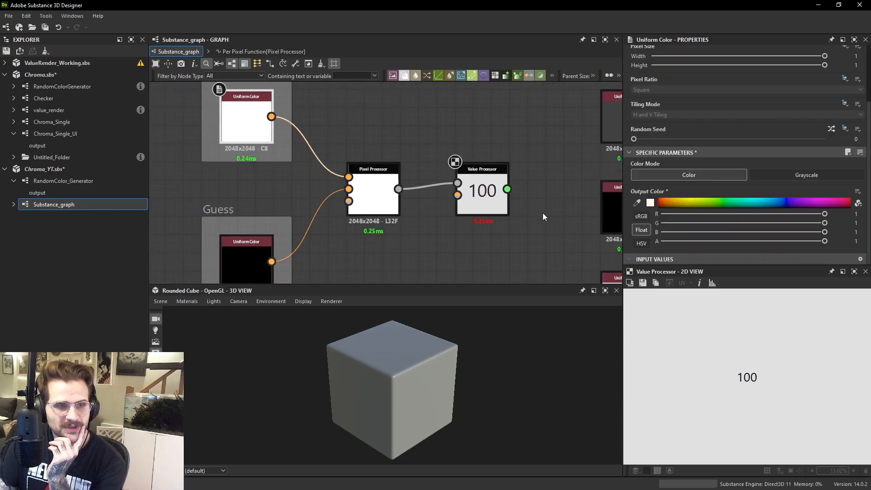
{"action": "left_click", "coordinate": [494, 185]}
Add a Subtraction node to the Pixel Processor's per-pixel function that subtracts the Multiplication result from the Float 100.
{"action": "left_click", "coordinate": [373, 191]}
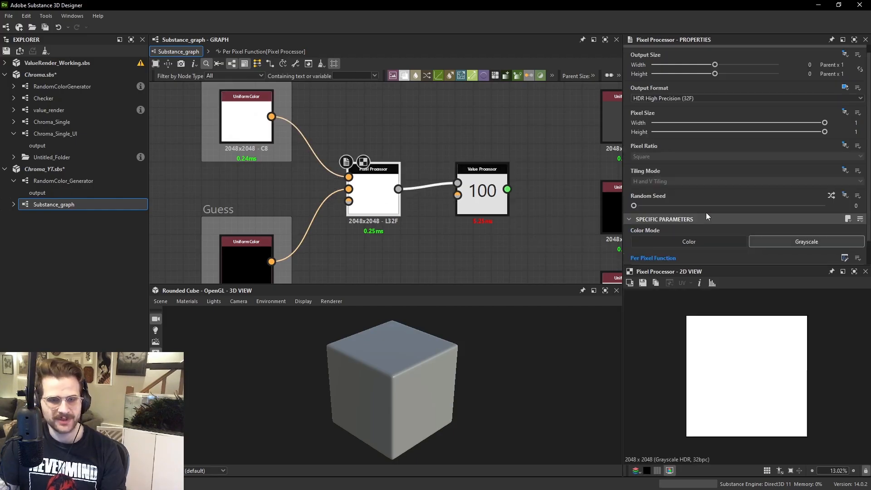
{"action": "scroll", "coordinate": [706, 216], "scroll_direction": "down", "scroll_amount": 1}
{"action": "left_click", "coordinate": [739, 243]}
{"action": "key", "text": "space"}
{"action": "type", "text": "su"}
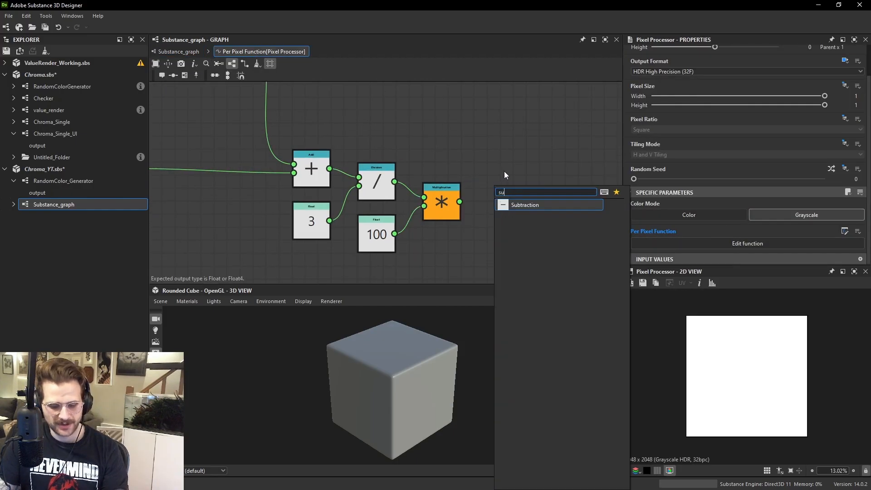
{"action": "left_click", "coordinate": [543, 204]}
{"action": "left_click_drag", "start_coordinate": [461, 202], "coordinate": [476, 186]}
{"action": "left_click_drag", "start_coordinate": [493, 194], "coordinate": [514, 202]}
{"action": "left_click_drag", "start_coordinate": [395, 233], "coordinate": [495, 190]}
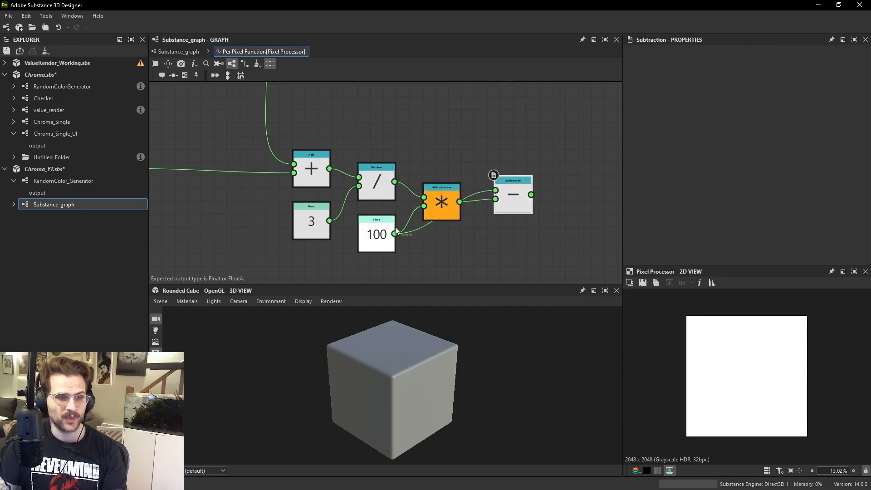
Rearrange the Float 100, Multiplication and Subtraction nodes so that their connections are easy to follow.
{"action": "left_click_drag", "start_coordinate": [393, 228], "coordinate": [435, 139]}
{"action": "left_click_drag", "start_coordinate": [512, 201], "coordinate": [519, 169]}
{"action": "left_click_drag", "start_coordinate": [450, 182], "coordinate": [488, 176]}
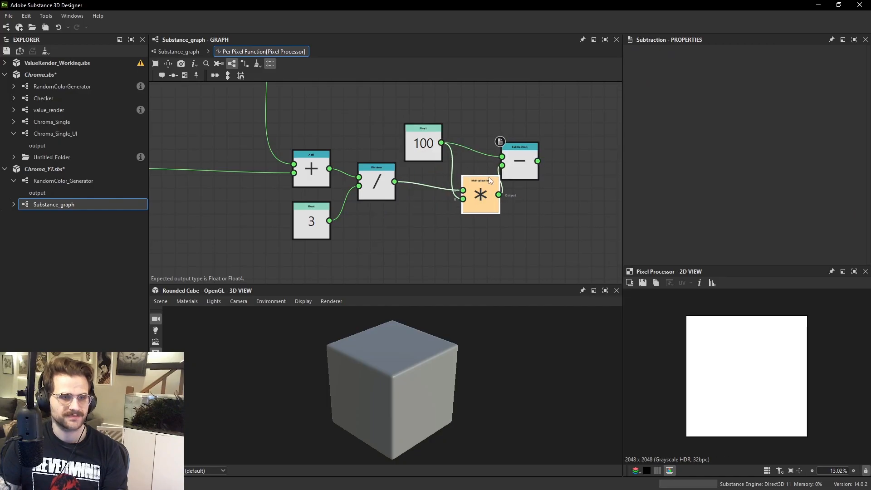
{"action": "left_click_drag", "start_coordinate": [527, 155], "coordinate": [571, 149]}
Set the Subtraction node as the function's output and check the Value Processor in Substance_graph.
{"action": "right_click", "coordinate": [571, 150]}
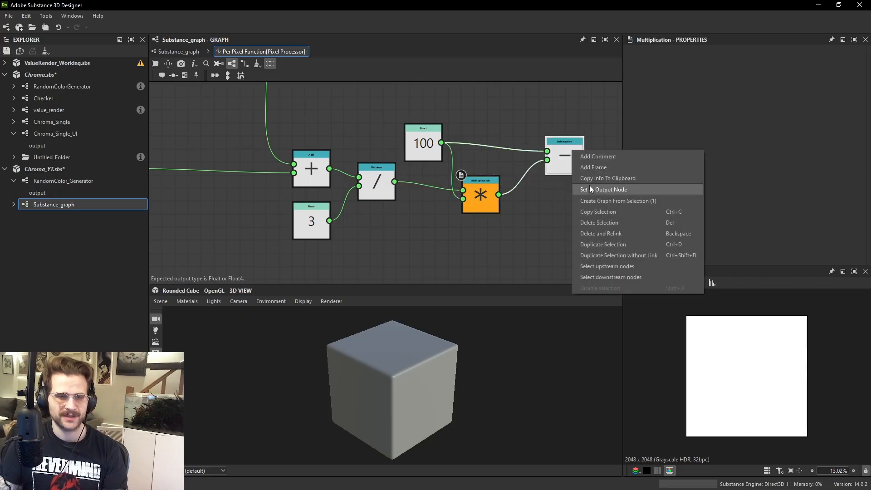
{"action": "left_click", "coordinate": [589, 189]}
{"action": "left_click", "coordinate": [178, 51]}
{"action": "left_click", "coordinate": [480, 200]}
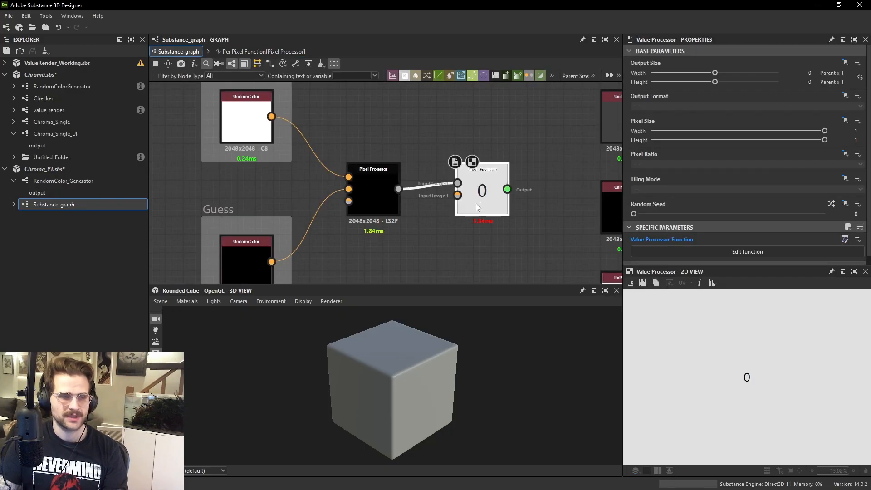
Switch the Guess colour's sliders to HSV and set the Target colour to pure red.
{"action": "scroll", "coordinate": [474, 205], "scroll_direction": "down", "scroll_amount": 2}
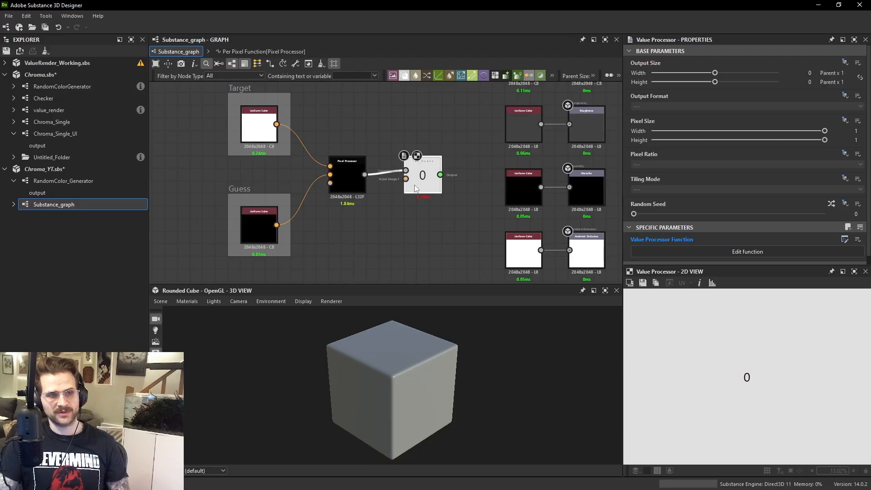
{"action": "left_click", "coordinate": [263, 229]}
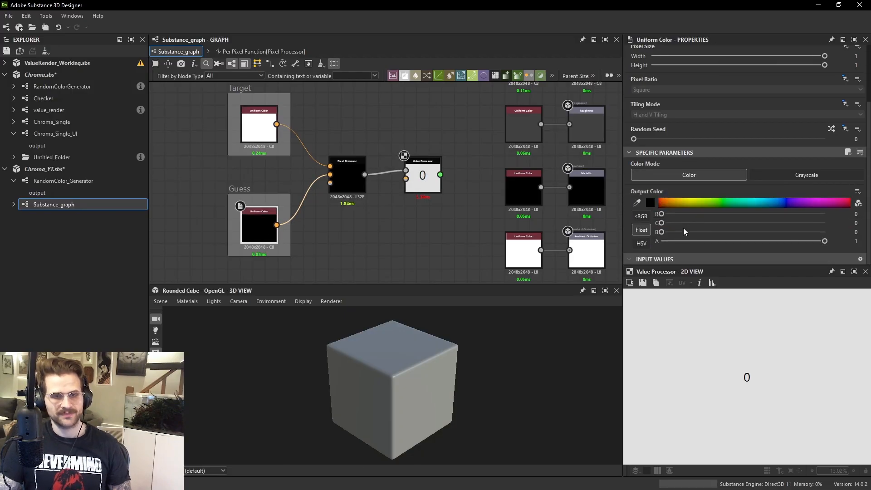
{"action": "left_click", "coordinate": [641, 244]}
{"action": "mouse_move", "coordinate": [675, 232]}
{"action": "left_mouse_down"}
{"action": "mouse_move", "coordinate": [843, 233]}
{"action": "mouse_move", "coordinate": [658, 232]}
{"action": "left_mouse_up"}
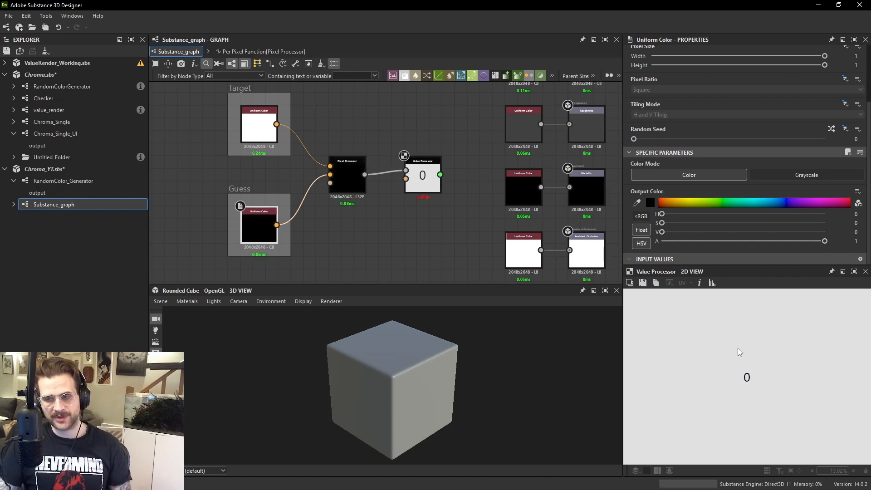
{"action": "left_click", "coordinate": [258, 125]}
{"action": "left_click_drag", "start_coordinate": [680, 204], "coordinate": [664, 200]}
{"action": "left_click", "coordinate": [841, 200]}
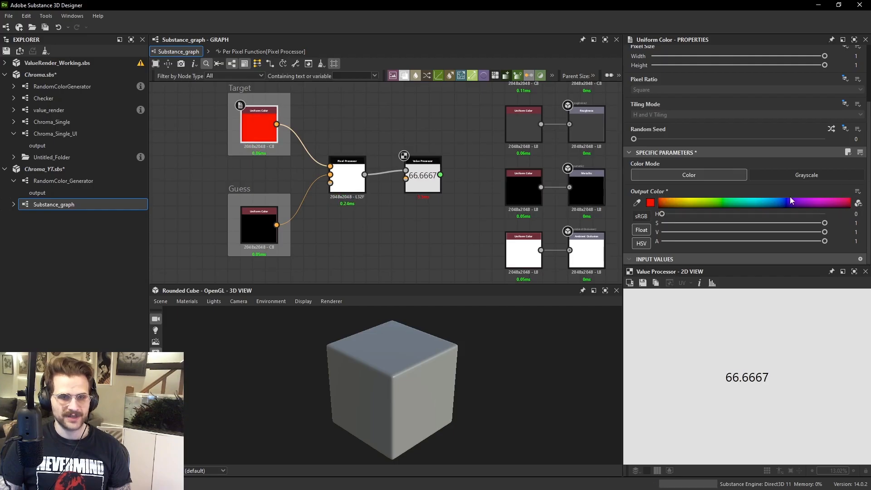
Set the Guess colour to a green with hue about 0.41 and value 0.875, and display the Value Processor's result.
{"action": "double_click", "coordinate": [253, 227]}
{"action": "left_click", "coordinate": [737, 201]}
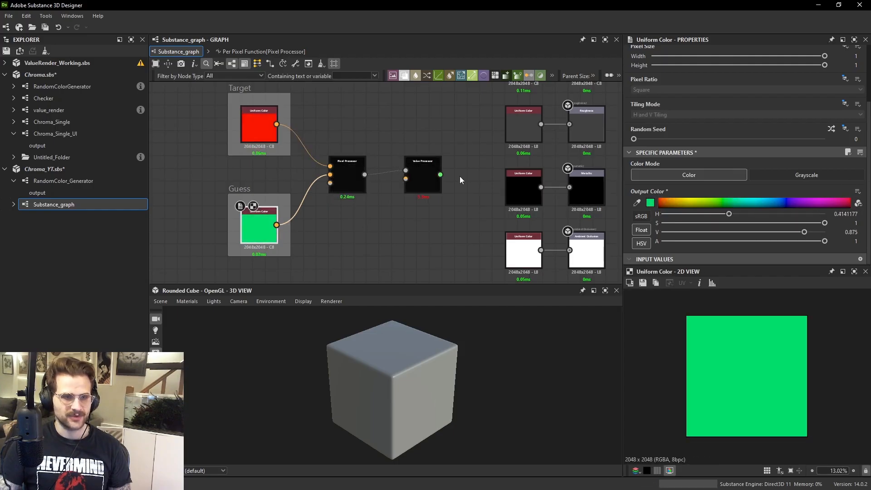
{"action": "double_click", "coordinate": [424, 178]}
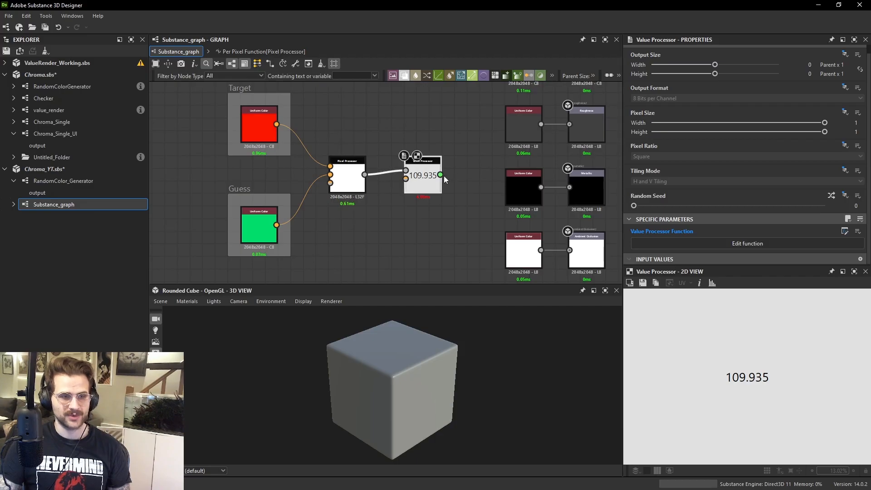
{"action": "scroll", "coordinate": [405, 158], "scroll_direction": "up", "scroll_amount": 1}
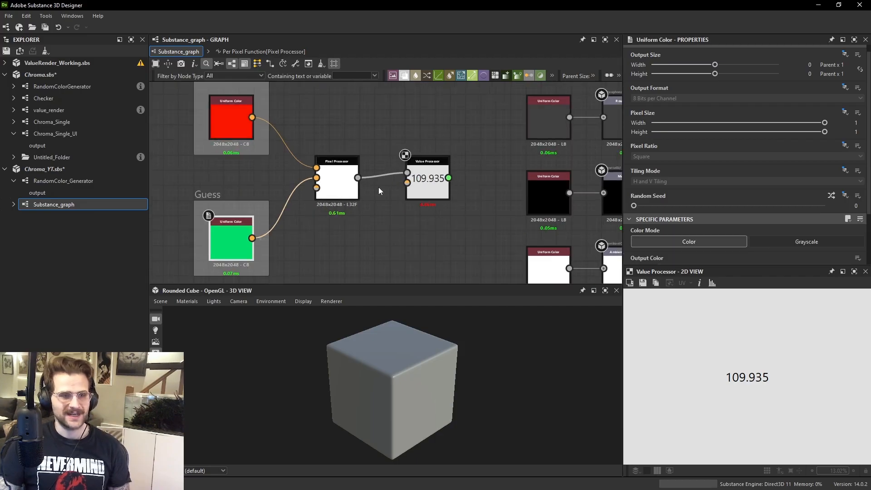
Check the Value Processor's function, and undo the Target and Guess colour changes in Substance_graph.
{"action": "left_click", "coordinate": [418, 155]}
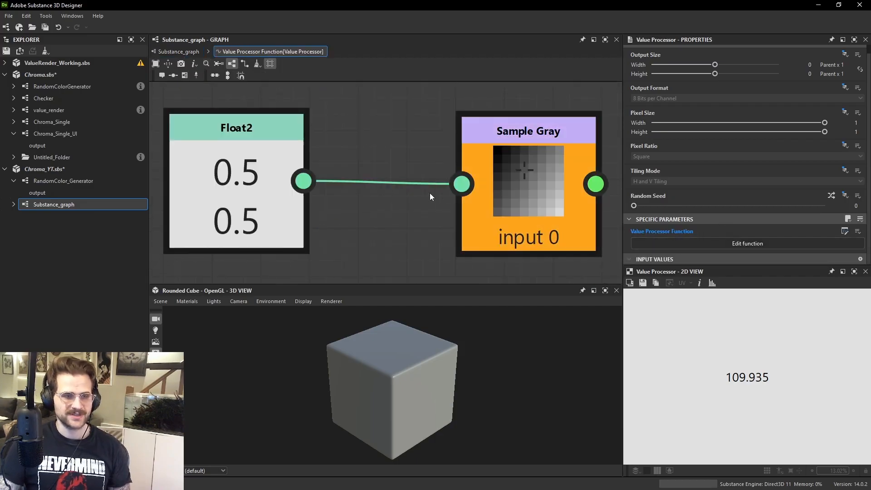
{"action": "left_click", "coordinate": [178, 51]}
{"action": "left_click", "coordinate": [350, 179]}
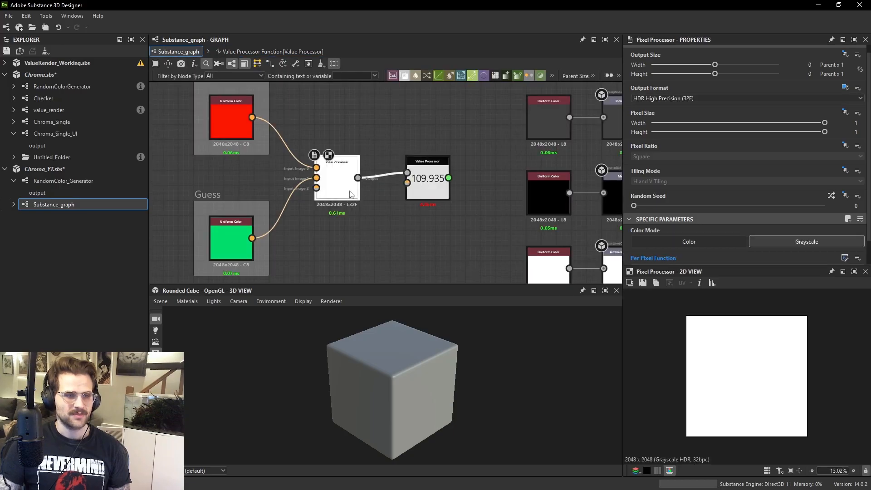
{"action": "scroll", "coordinate": [729, 243], "scroll_direction": "down", "scroll_amount": 1}
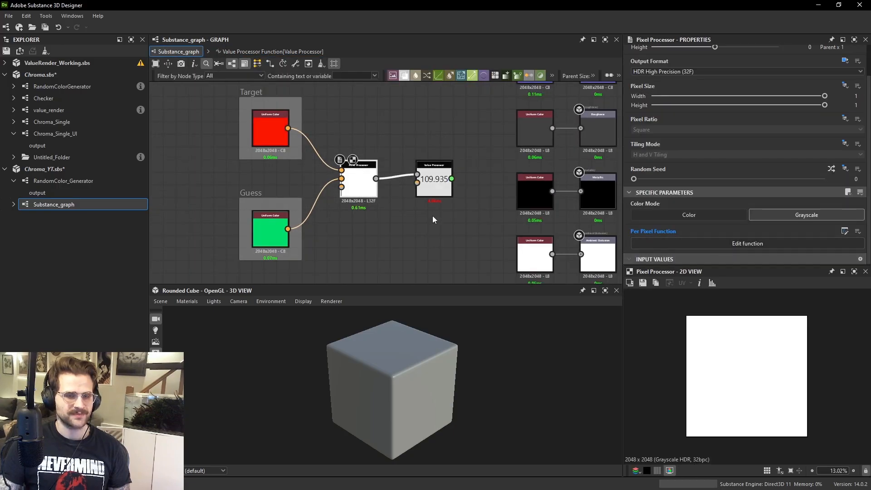
{"action": "key", "text": "ctrl+z"}
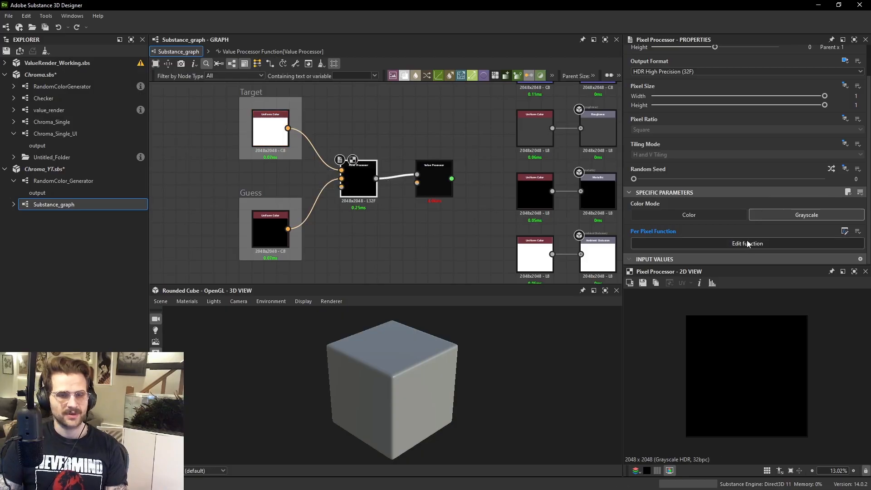
In the Pixel Processor's function, move the Float2 and both Sample Color nodes farther away from the Swizzle nodes.
{"action": "double_click", "coordinate": [356, 171]}
{"action": "left_click_drag", "start_coordinate": [180, 131], "coordinate": [350, 228]}
{"action": "left_click_drag", "start_coordinate": [361, 217], "coordinate": [323, 216]}
Examine the input 0 Sample Color, the two X Swizzle nodes and the Subtraction node they feed.
{"action": "left_click", "coordinate": [326, 169]}
{"action": "scroll", "coordinate": [326, 168], "scroll_direction": "up", "scroll_amount": 3}
{"action": "left_click", "coordinate": [331, 132]}
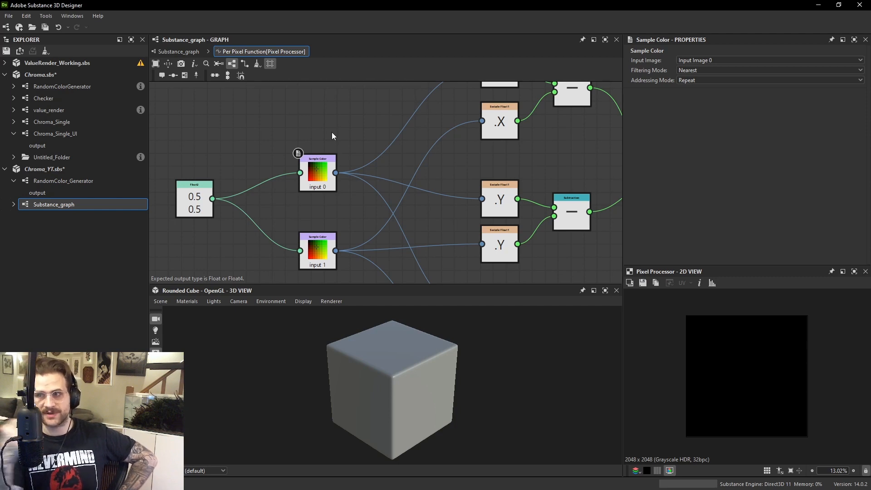
{"action": "middle_click_drag", "start_coordinate": [332, 135], "coordinate": [281, 199]}
{"action": "left_click", "coordinate": [447, 136]}
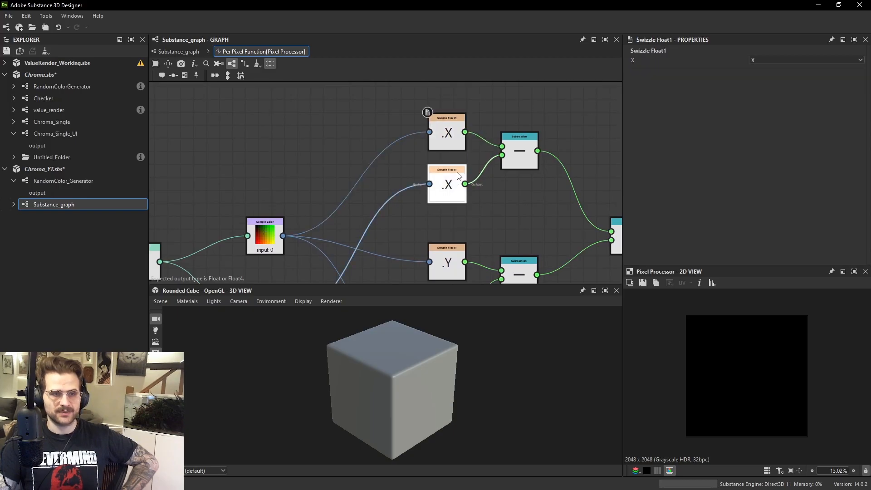
{"action": "left_click", "coordinate": [452, 188]}
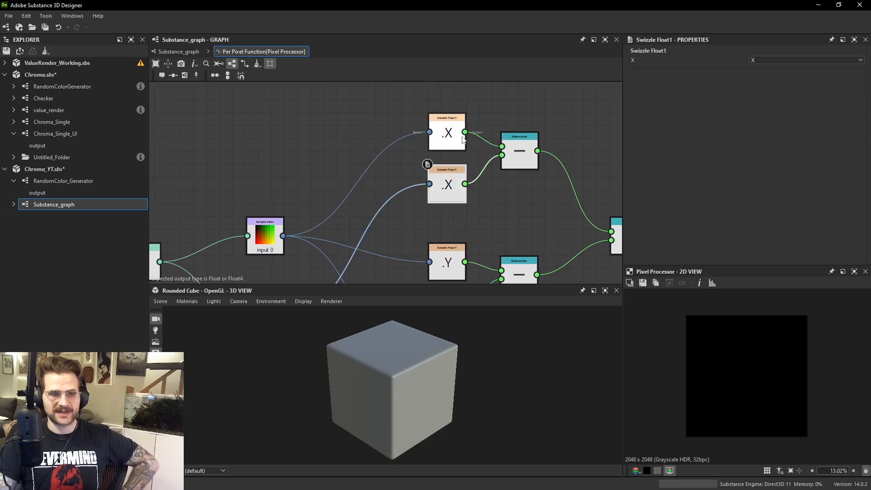
{"action": "left_click", "coordinate": [522, 155]}
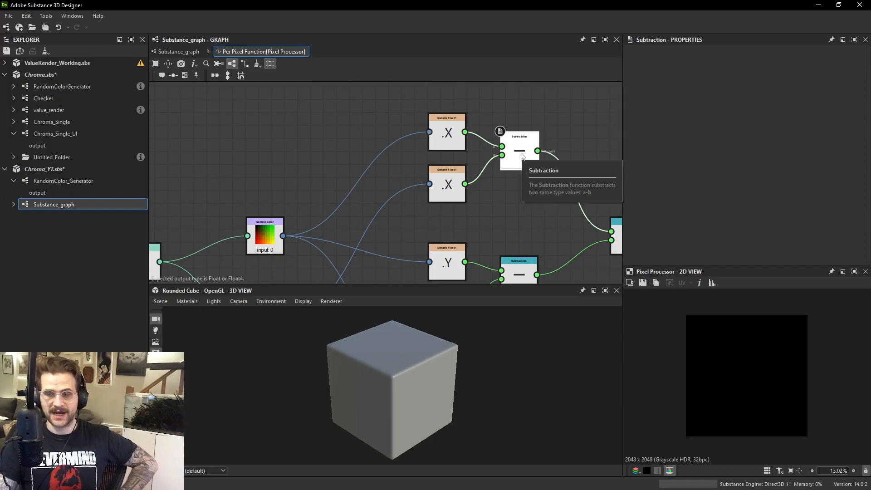
Add a comment above the X Swizzle nodes and set its description to 1.
{"action": "middle_click_drag", "start_coordinate": [526, 162], "coordinate": [500, 224]}
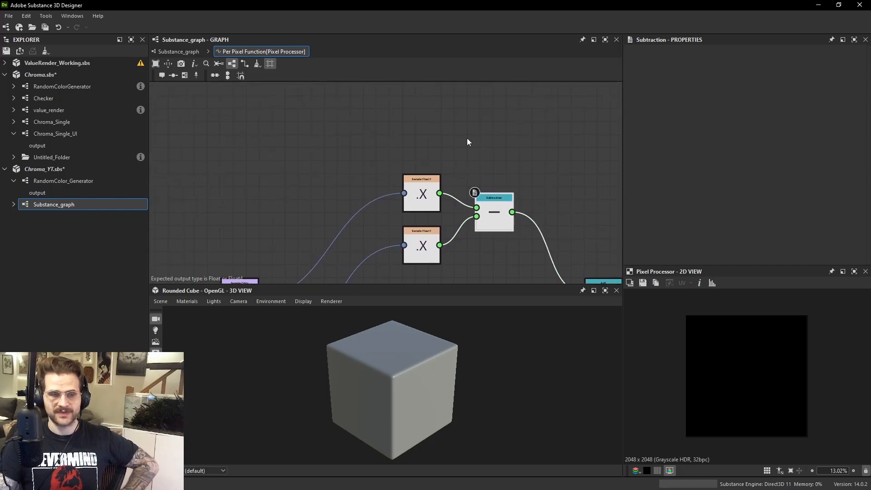
{"action": "key", "text": "space"}
{"action": "type", "text": "com"}
{"action": "key", "text": "Return"}
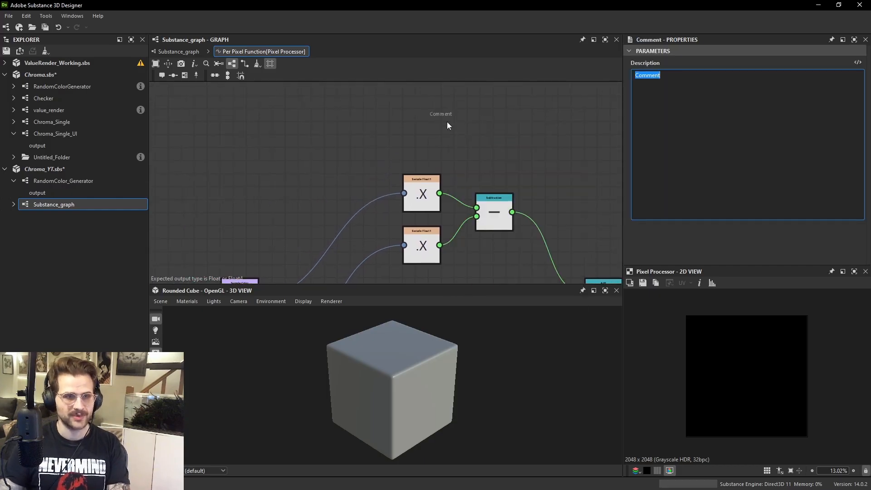
{"action": "middle_click_drag", "start_coordinate": [449, 118], "coordinate": [418, 137]}
{"action": "scroll", "coordinate": [418, 137], "scroll_direction": "up", "scroll_amount": 2}
{"action": "left_click_drag", "start_coordinate": [418, 137], "coordinate": [473, 149]}
{"action": "left_click", "coordinate": [699, 98]}
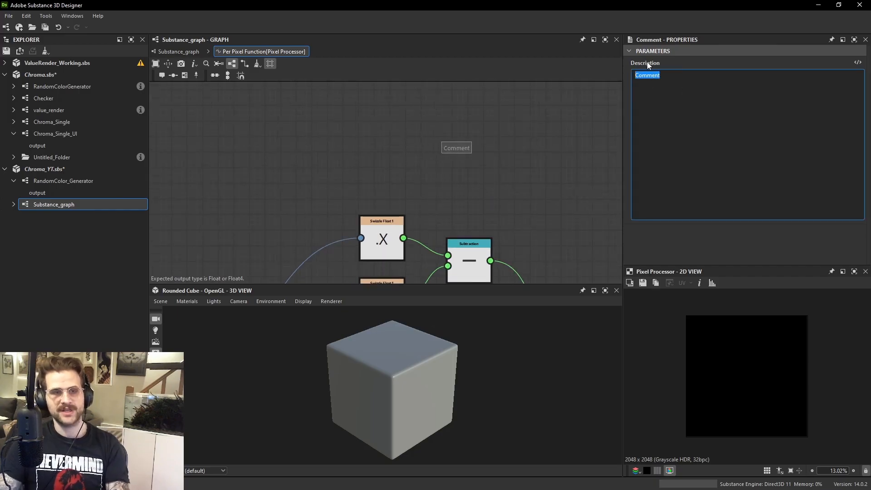
{"action": "type", "text": "1"}
Place the comment 1 directly above the first X Swizzle node.
{"action": "middle_click_drag", "start_coordinate": [460, 145], "coordinate": [440, 148]}
{"action": "left_click_drag", "start_coordinate": [426, 153], "coordinate": [359, 204]}
{"action": "middle_click_drag", "start_coordinate": [390, 199], "coordinate": [421, 110]}
{"action": "left_click_drag", "start_coordinate": [395, 195], "coordinate": [394, 205]}
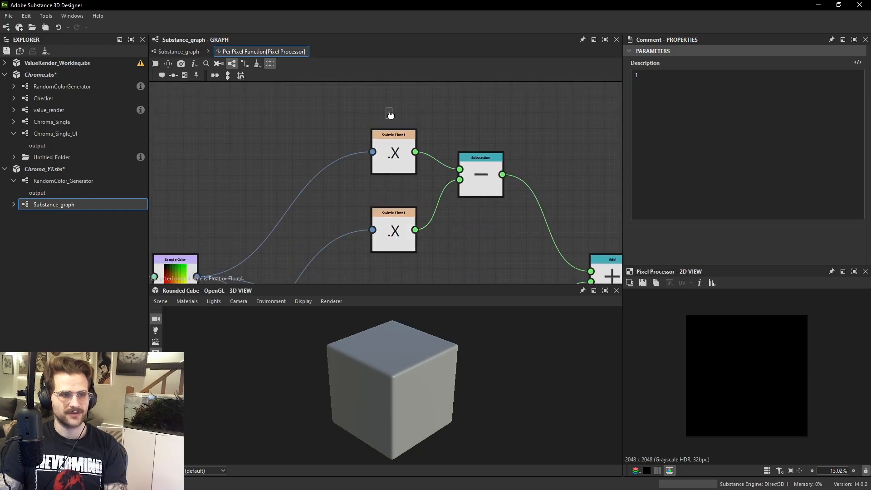
{"action": "left_click_drag", "start_coordinate": [390, 114], "coordinate": [394, 114]}
Add a comment directly above the second X Swizzle node and set its description to 0.
{"action": "key", "text": "space"}
{"action": "type", "text": "com"}
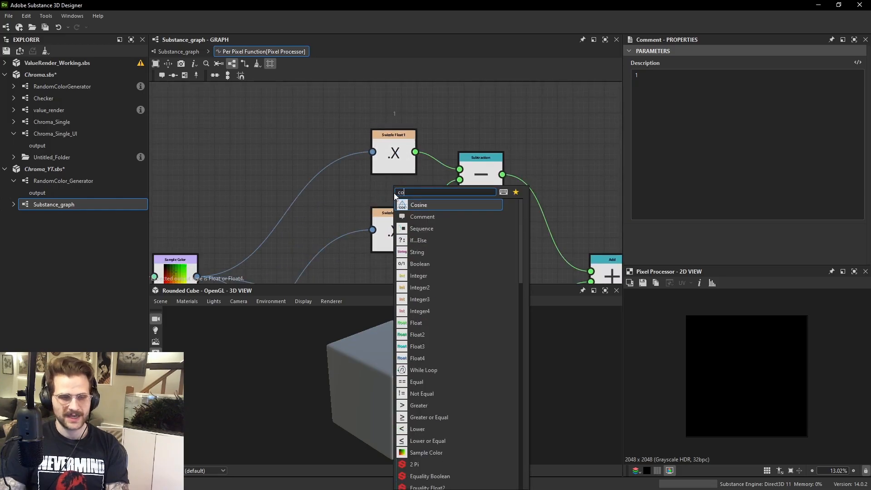
{"action": "key", "text": "Return"}
{"action": "left_click", "coordinate": [431, 189]}
{"action": "left_click_drag", "start_coordinate": [394, 182], "coordinate": [401, 192]}
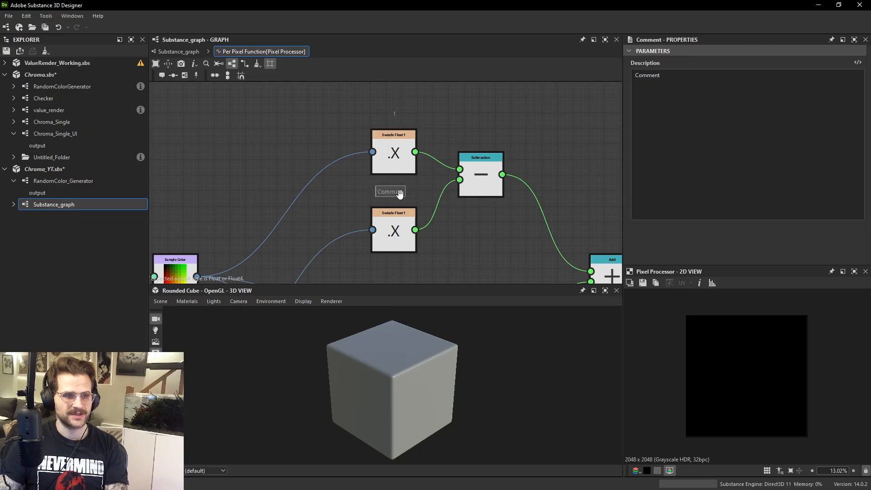
{"action": "left_click", "coordinate": [679, 90]}
{"action": "type", "text": "0"}
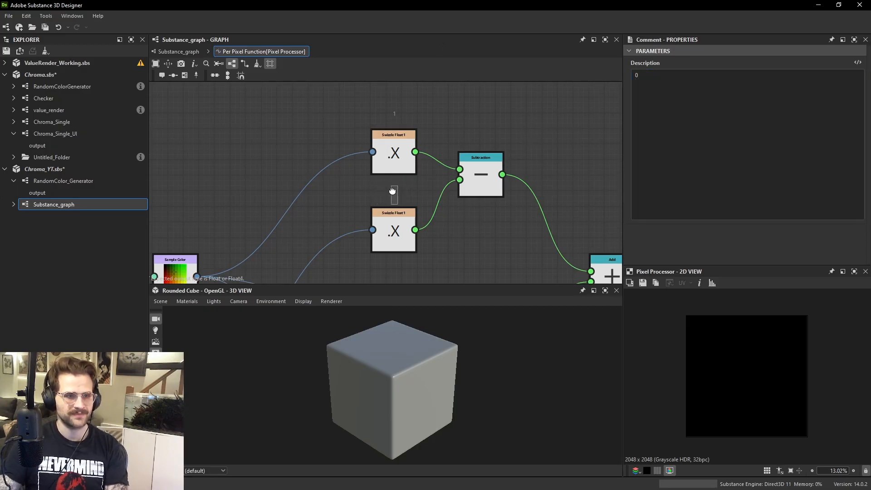
{"action": "middle_click_drag", "start_coordinate": [511, 101], "coordinate": [466, 116]}
{"action": "middle_click_drag", "start_coordinate": [387, 263], "coordinate": [391, 190]}
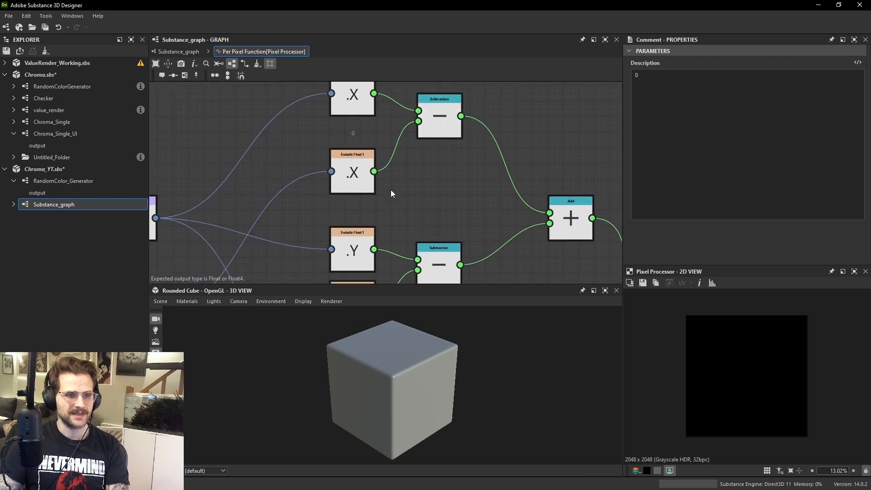
{"action": "scroll", "coordinate": [350, 211], "scroll_direction": "down", "scroll_amount": 2}
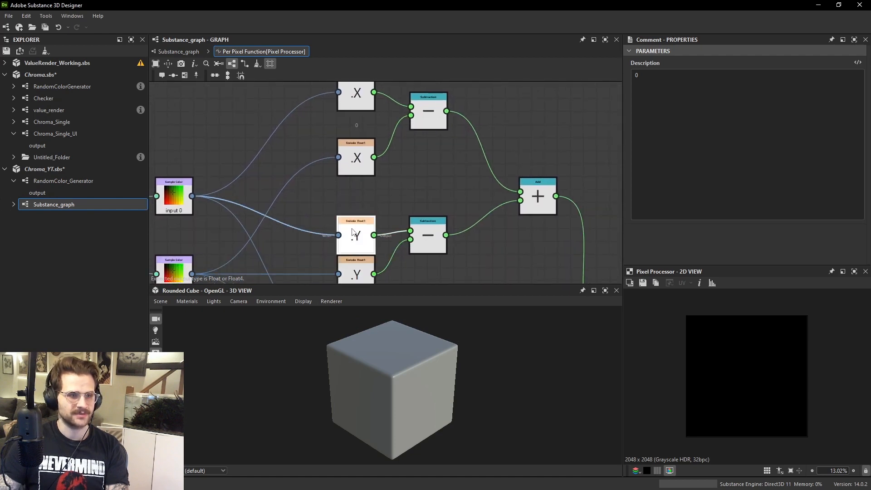
{"action": "middle_click_drag", "start_coordinate": [365, 124], "coordinate": [365, 176]}
{"action": "scroll", "coordinate": [365, 180], "scroll_direction": "up", "scroll_amount": 2}
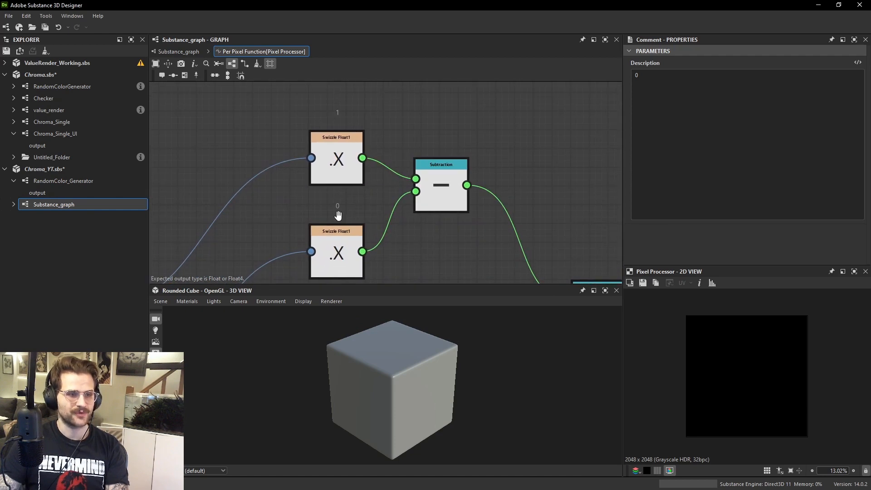
{"action": "middle_click_drag", "start_coordinate": [423, 126], "coordinate": [423, 127]}
{"action": "key", "text": "space"}
{"action": "type", "text": "cos"}
{"action": "key", "text": "Return"}
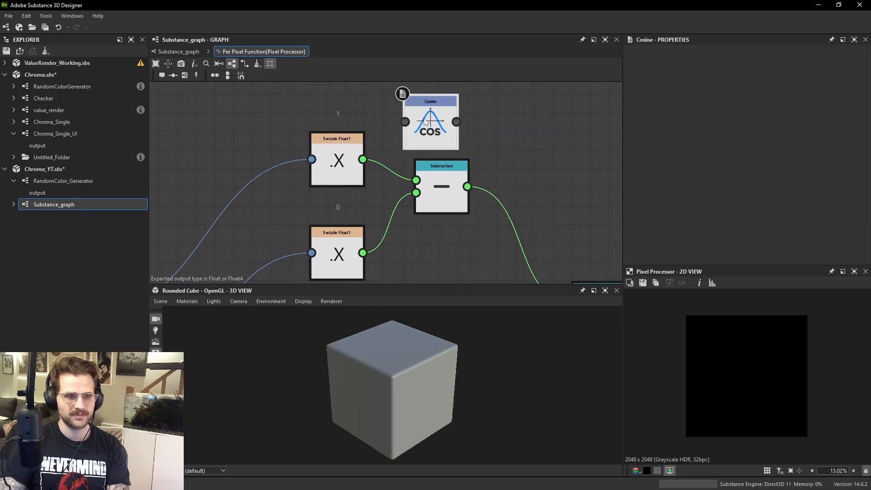
{"action": "key", "text": "Delete"}
Add a comment with the description 1 and place it directly above the Subtraction node fed by the X Swizzle nodes.
{"action": "key", "text": "space"}
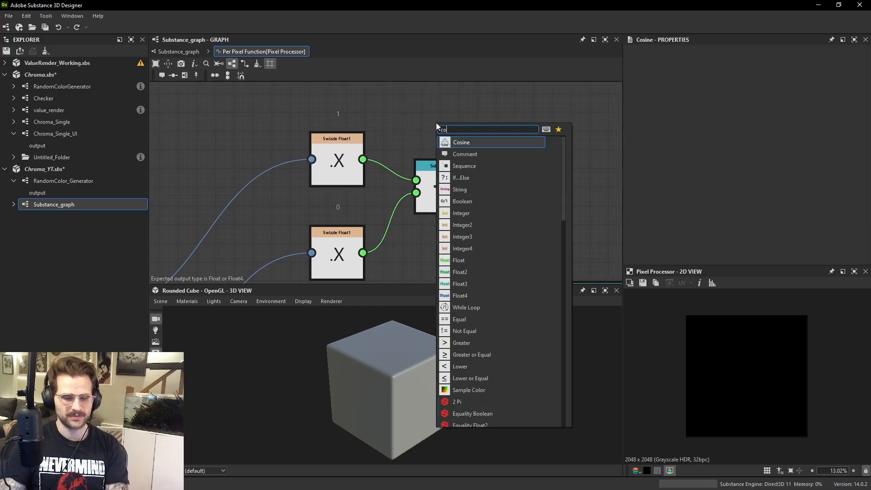
{"action": "type", "text": "come4"}
{"action": "key", "text": "Return"}
{"action": "double_click", "coordinate": [434, 114]}
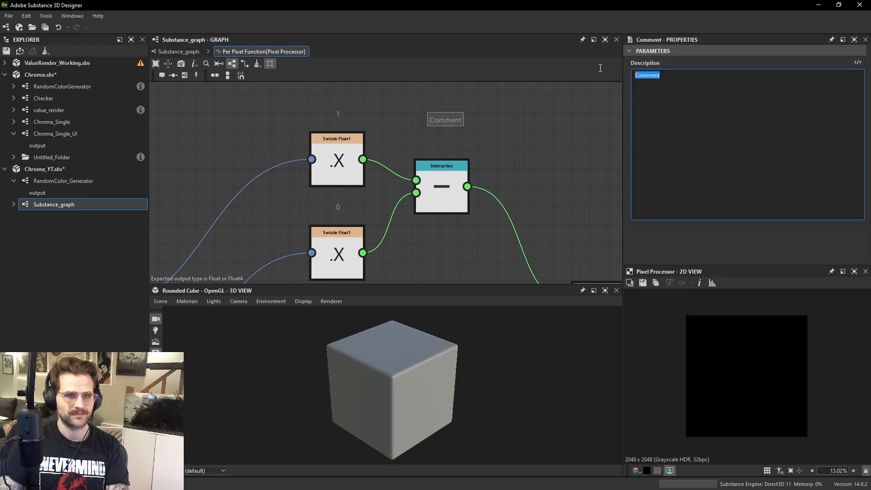
{"action": "left_click", "coordinate": [439, 189]}
{"action": "double_click", "coordinate": [438, 118]}
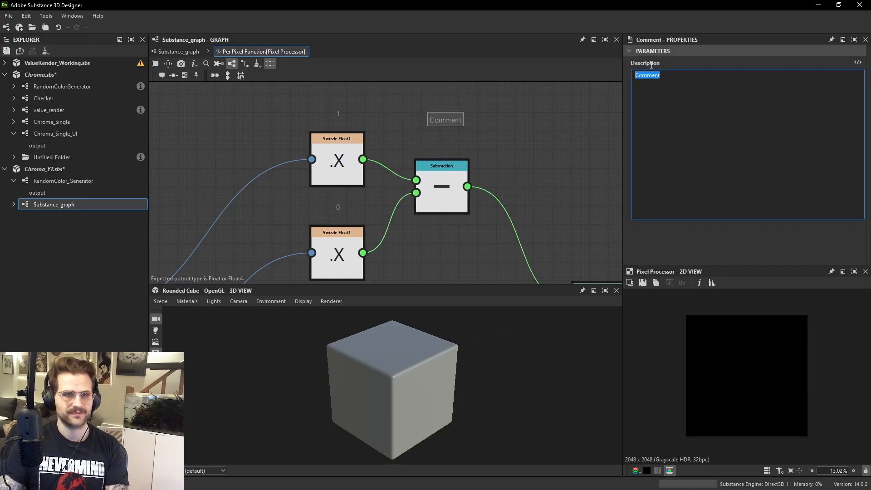
{"action": "type", "text": "1"}
{"action": "left_click_drag", "start_coordinate": [440, 119], "coordinate": [442, 138]}
Space out the Y and Z Swizzle nodes by moving the lower Y Swizzle and the Z Swizzle nodes farther down.
{"action": "scroll", "coordinate": [491, 138], "scroll_direction": "down", "scroll_amount": 3}
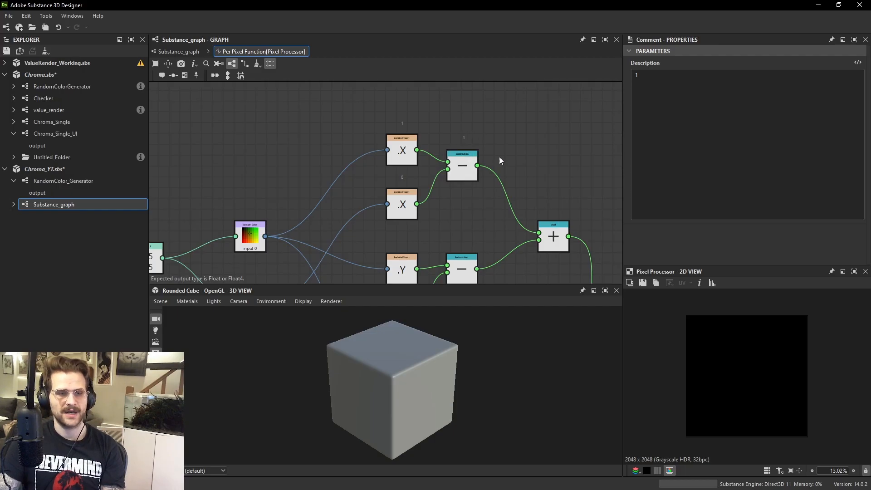
{"action": "middle_click_drag", "start_coordinate": [508, 160], "coordinate": [477, 122]}
{"action": "middle_click_drag", "start_coordinate": [401, 189], "coordinate": [425, 156]}
{"action": "left_click_drag", "start_coordinate": [397, 233], "coordinate": [397, 244]}
{"action": "middle_click_drag", "start_coordinate": [503, 266], "coordinate": [502, 193]}
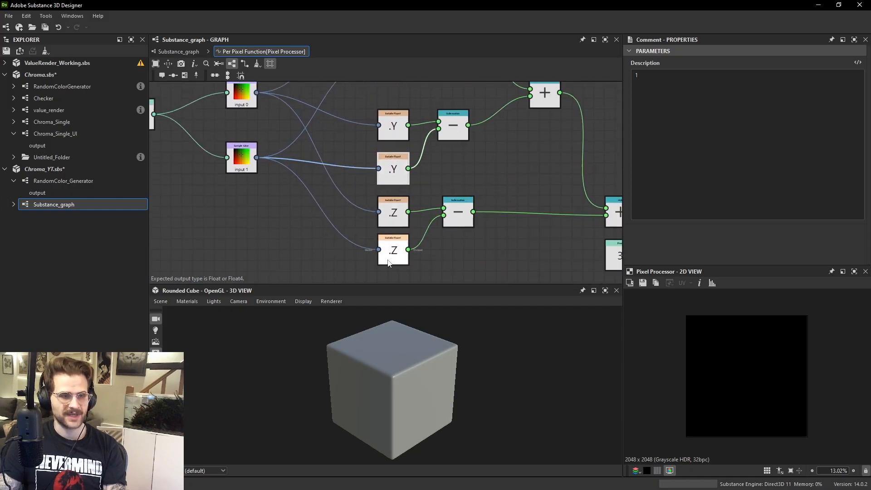
{"action": "mouse_move", "coordinate": [387, 260]}
{"action": "left_mouse_down"}
{"action": "mouse_move", "coordinate": [398, 262]}
{"action": "mouse_move", "coordinate": [390, 266]}
{"action": "left_mouse_up"}
{"action": "mouse_move", "coordinate": [480, 265]}
{"action": "left_mouse_down"}
{"action": "mouse_move", "coordinate": [396, 213]}
{"action": "mouse_move", "coordinate": [396, 249]}
{"action": "left_mouse_up"}
{"action": "mouse_move", "coordinate": [417, 182]}
{"action": "middle_mouse_down"}
{"action": "mouse_move", "coordinate": [417, 249]}
{"action": "mouse_move", "coordinate": [408, 225]}
{"action": "middle_mouse_up"}
{"action": "middle_click_drag", "start_coordinate": [406, 123], "coordinate": [411, 137]}
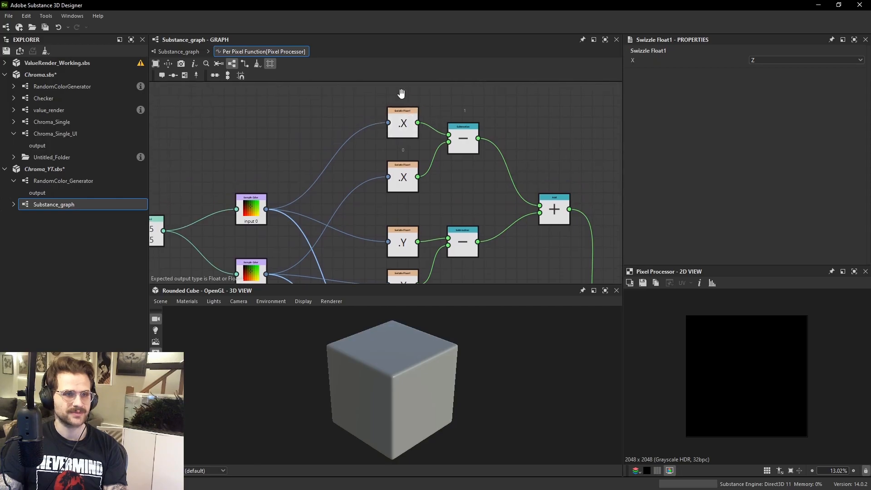
Duplicate the X Swizzle comments, placing the 0 copy beside the first Y Swizzle node and the 1 copy beside the second.
{"action": "left_click", "coordinate": [402, 94]}
{"action": "left_click", "coordinate": [403, 151]}
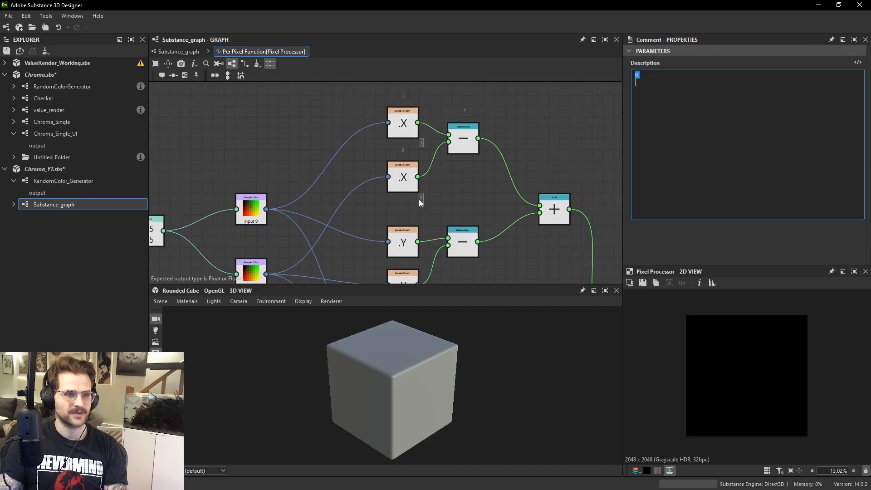
{"action": "middle_click_drag", "start_coordinate": [393, 268], "coordinate": [392, 218]}
{"action": "left_click_drag", "start_coordinate": [390, 215], "coordinate": [382, 221]}
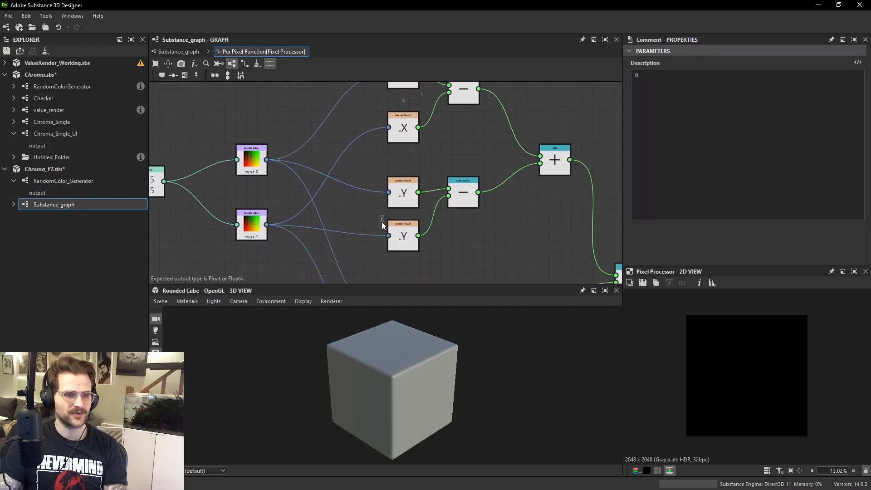
{"action": "left_click_drag", "start_coordinate": [422, 92], "coordinate": [381, 179]}
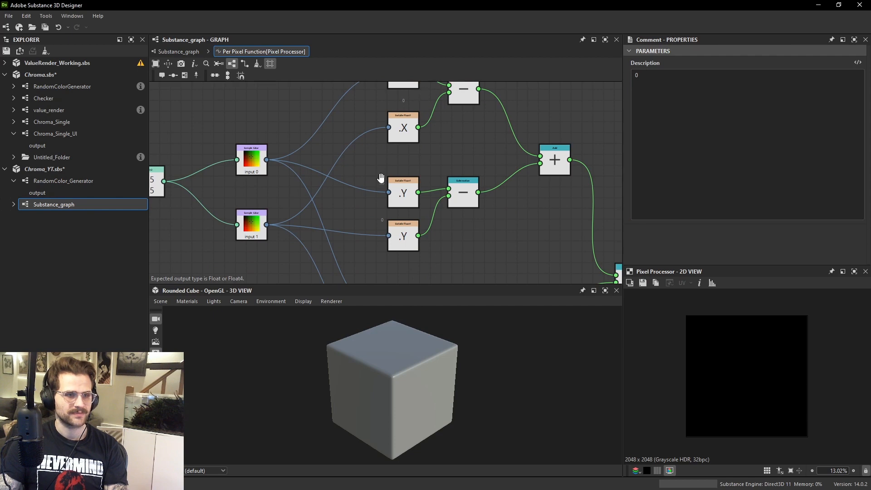
{"action": "mouse_move", "coordinate": [426, 152]}
{"action": "middle_mouse_down"}
{"action": "mouse_move", "coordinate": [431, 198]}
{"action": "mouse_move", "coordinate": [429, 148]}
{"action": "middle_mouse_up"}
{"action": "scroll", "coordinate": [383, 174], "scroll_direction": "up", "scroll_amount": 2}
{"action": "mouse_move", "coordinate": [381, 176]}
{"action": "left_mouse_down"}
{"action": "mouse_move", "coordinate": [364, 237]}
{"action": "mouse_move", "coordinate": [385, 160]}
{"action": "left_mouse_up"}
{"action": "left_click_drag", "start_coordinate": [365, 238], "coordinate": [380, 232]}
{"action": "middle_click_drag", "start_coordinate": [392, 214], "coordinate": [376, 275]}
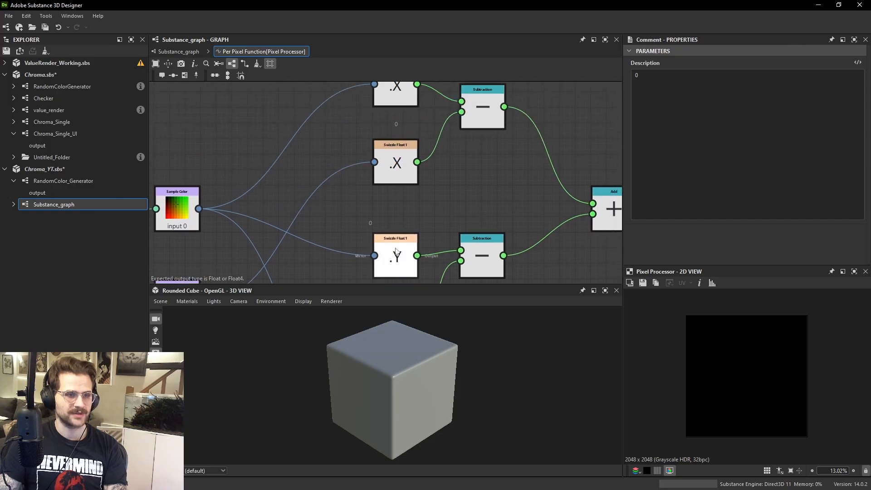
{"action": "left_click", "coordinate": [395, 248]}
{"action": "middle_click_drag", "start_coordinate": [409, 220], "coordinate": [396, 248]}
{"action": "scroll", "coordinate": [385, 172], "scroll_direction": "down", "scroll_amount": 2}
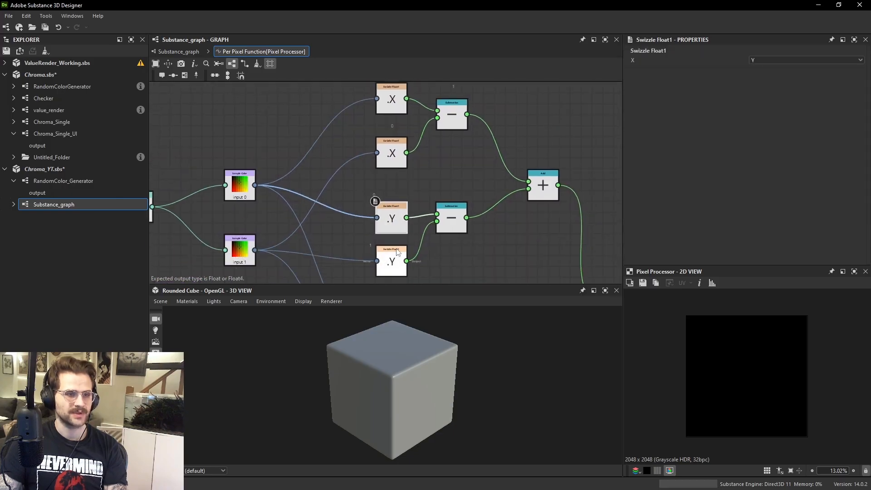
{"action": "middle_click_drag", "start_coordinate": [456, 217], "coordinate": [445, 200]}
{"action": "scroll", "coordinate": [444, 220], "scroll_direction": "up", "scroll_amount": 2}
{"action": "left_click", "coordinate": [438, 162]}
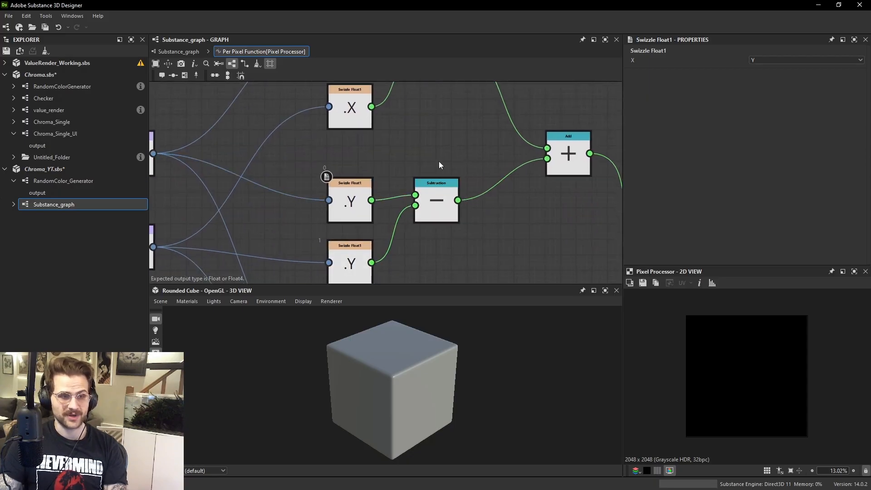
{"action": "key", "text": "space"}
{"action": "type", "text": "cos"}
{"action": "key", "text": "Return"}
{"action": "key", "text": "ctrl+z"}
Add a comment with the description -1 and place it directly above the Subtraction node fed by the Y Swizzle nodes.
{"action": "key", "text": "space"}
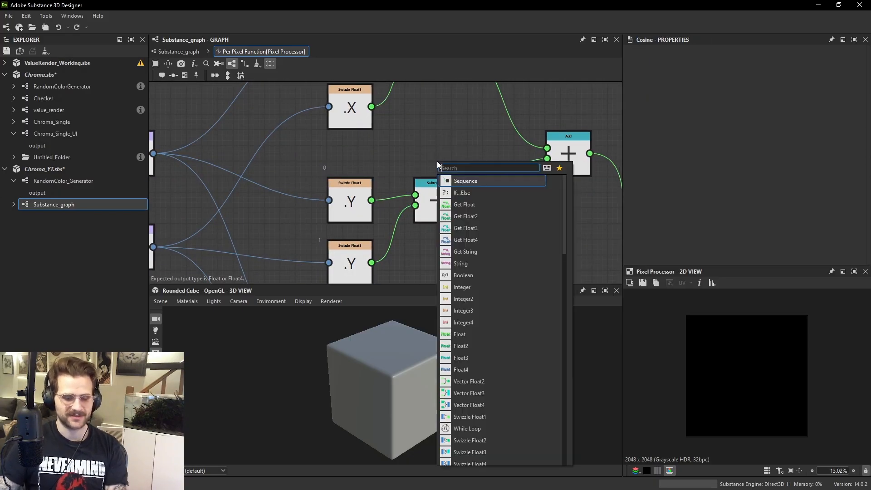
{"action": "type", "text": "com"}
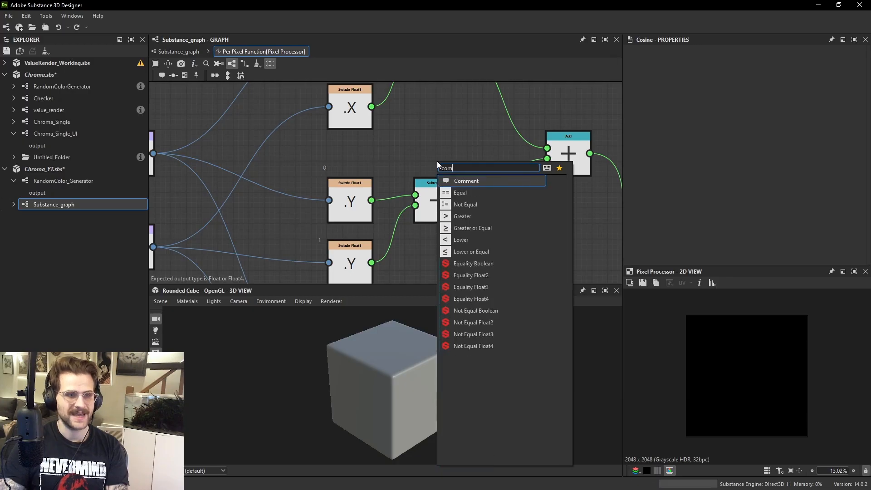
{"action": "key", "text": "Return"}
{"action": "type", "text": "-1"}
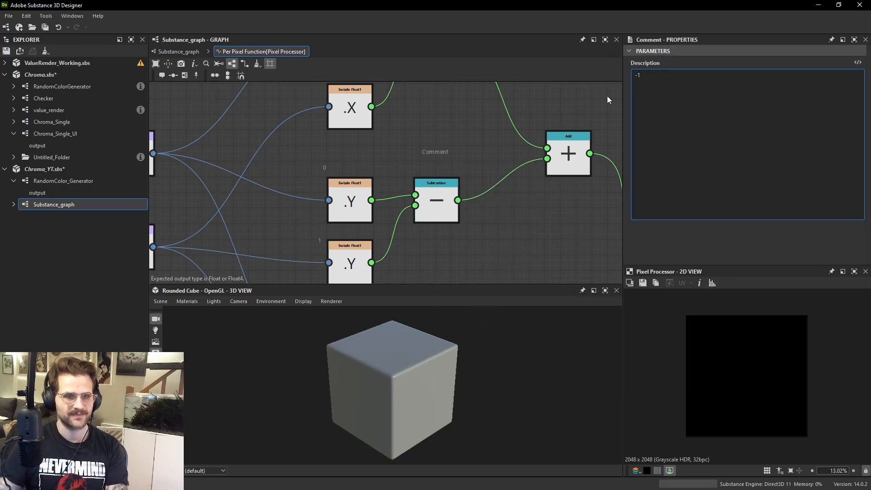
{"action": "left_click_drag", "start_coordinate": [428, 151], "coordinate": [438, 158]}
{"action": "scroll", "coordinate": [481, 138], "scroll_direction": "down", "scroll_amount": 1}
{"action": "middle_click_drag", "start_coordinate": [481, 138], "coordinate": [484, 187]}
{"action": "scroll", "coordinate": [482, 186], "scroll_direction": "down", "scroll_amount": 1}
{"action": "scroll", "coordinate": [449, 194], "scroll_direction": "up", "scroll_amount": 1}
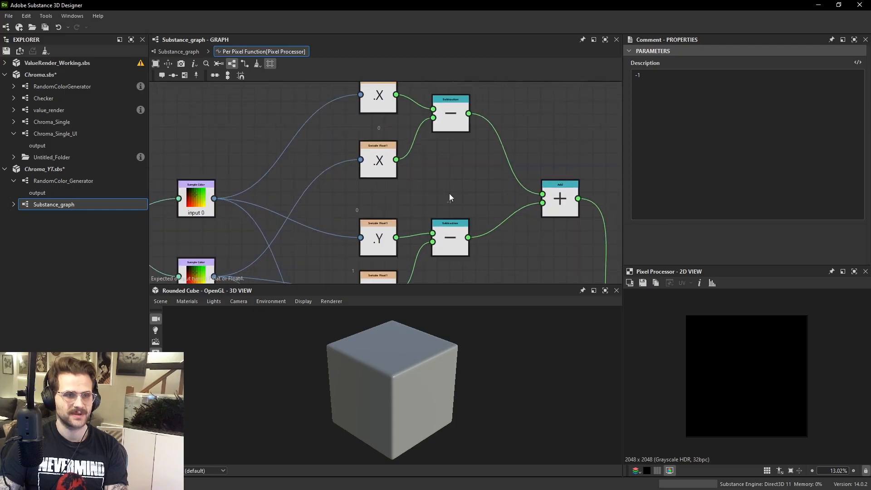
{"action": "middle_click_drag", "start_coordinate": [544, 191], "coordinate": [534, 197]}
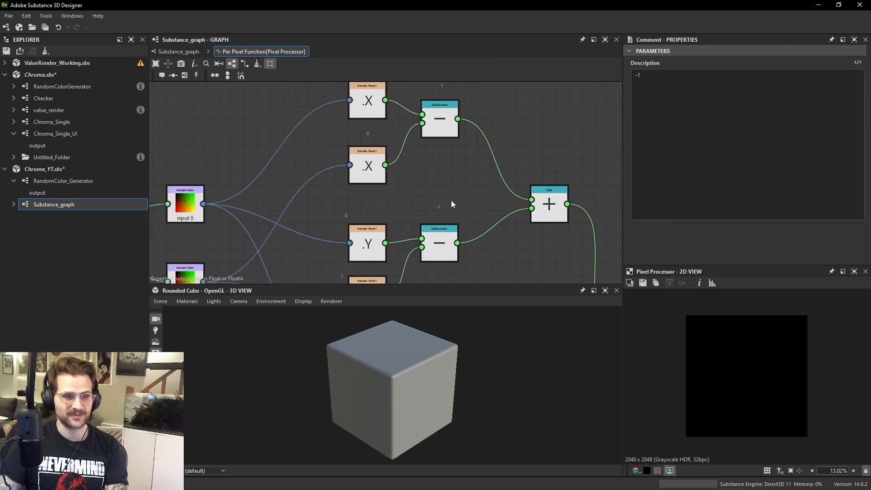
{"action": "key", "text": "space"}
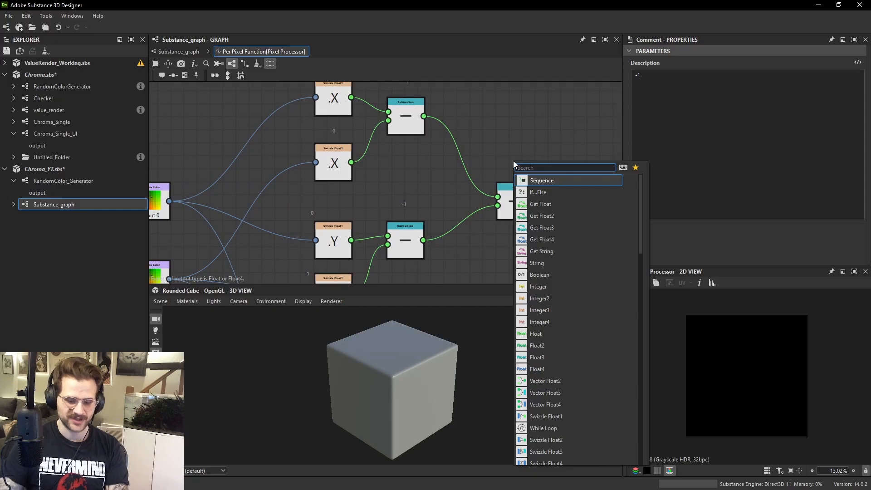
{"action": "type", "text": "co"}
{"action": "key", "text": "Return"}
{"action": "key", "text": "ctrl+z"}
Add a comment with the description 0 and place it directly above the Add node that sums the X and Y differences.
{"action": "key", "text": "space"}
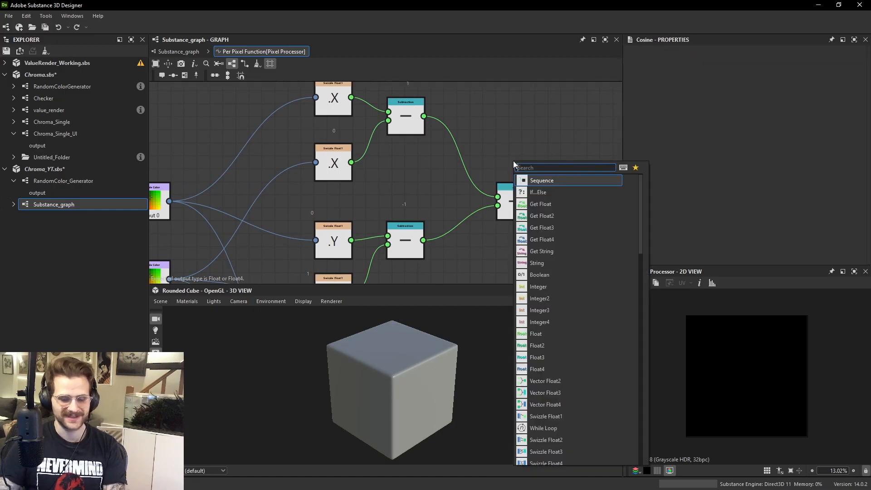
{"action": "type", "text": "com"}
{"action": "key", "text": "Return"}
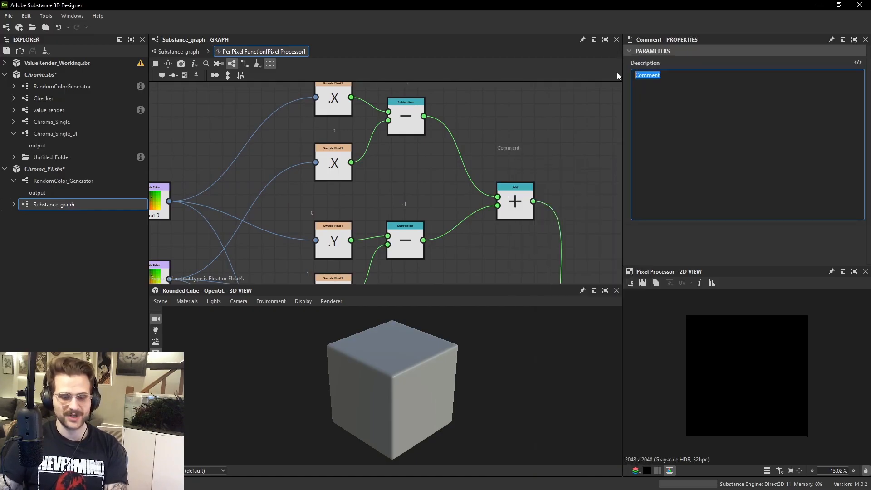
{"action": "type", "text": "0"}
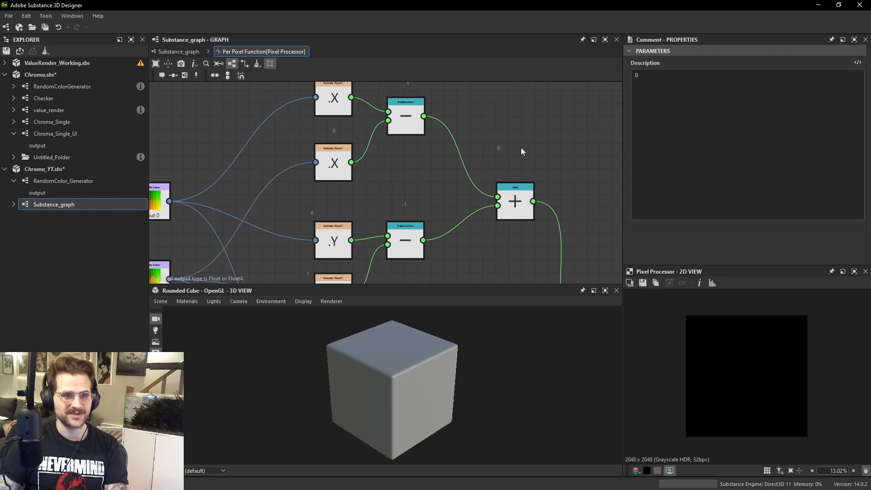
{"action": "left_click_drag", "start_coordinate": [503, 150], "coordinate": [521, 173]}
{"action": "middle_click_drag", "start_coordinate": [508, 146], "coordinate": [540, 169]}
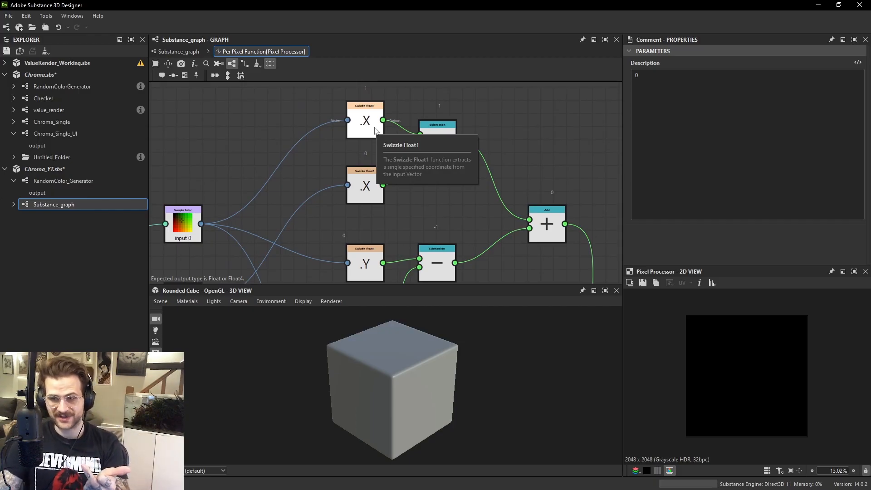
In the main graph, compare the Value Processor's result with the Pixel Processor's Target and Guess connections swapped and restored.
{"action": "left_click", "coordinate": [179, 52]}
{"action": "left_click", "coordinate": [274, 132]}
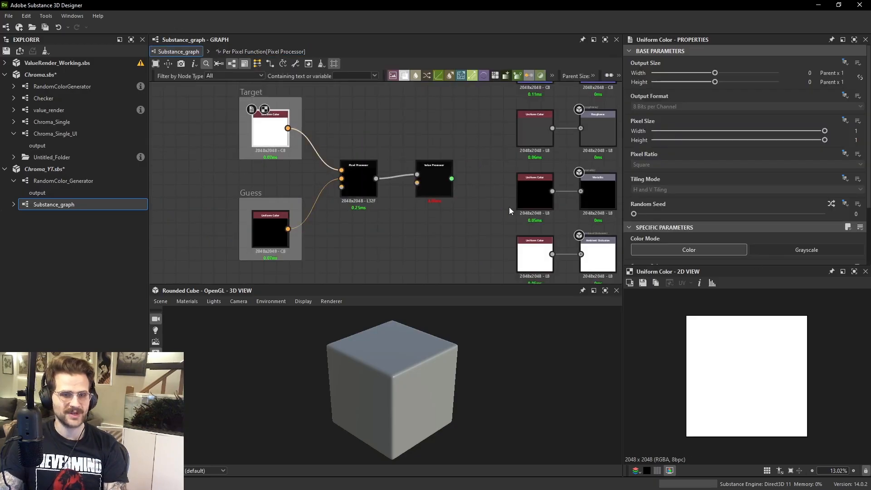
{"action": "left_click", "coordinate": [434, 186]}
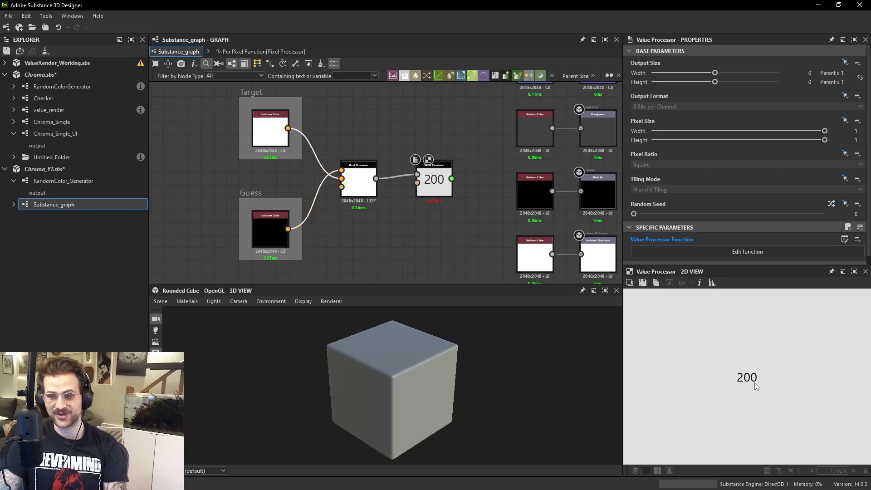
{"action": "key", "text": "x"}
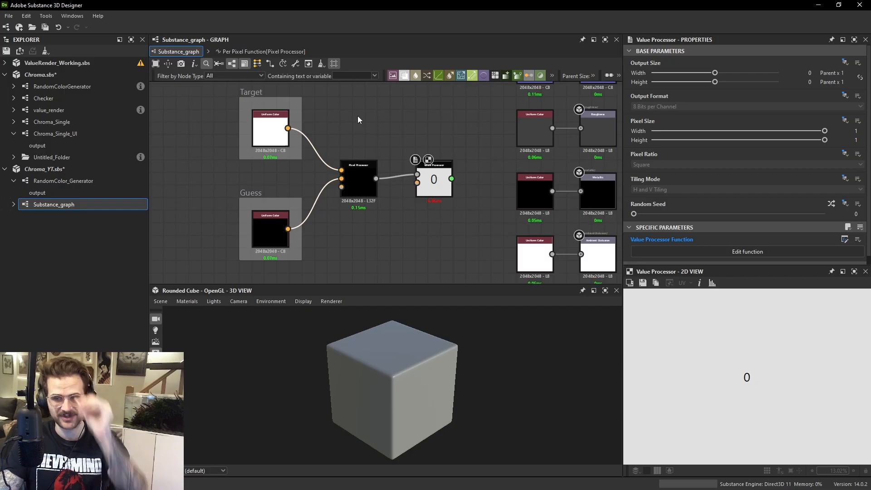
Open the Pixel Processor's per-pixel function for editing.
{"action": "left_click", "coordinate": [352, 182]}
{"action": "scroll", "coordinate": [697, 207], "scroll_direction": "down", "scroll_amount": 2}
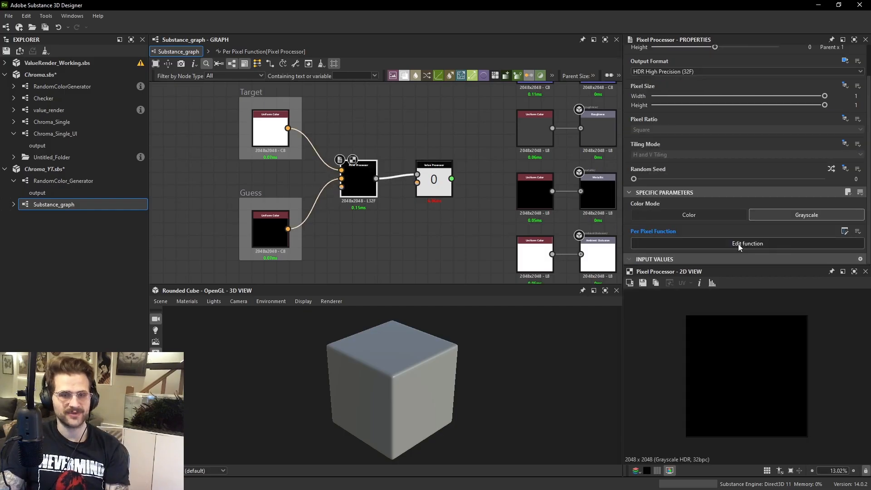
{"action": "left_click", "coordinate": [739, 244]}
{"action": "scroll", "coordinate": [412, 159], "scroll_direction": "down", "scroll_amount": 1}
Try to delete the number comments around the Swizzle, Subtraction and Add nodes of the X and Y branches.
{"action": "left_click", "coordinate": [373, 155]}
{"action": "key", "text": "Delete"}
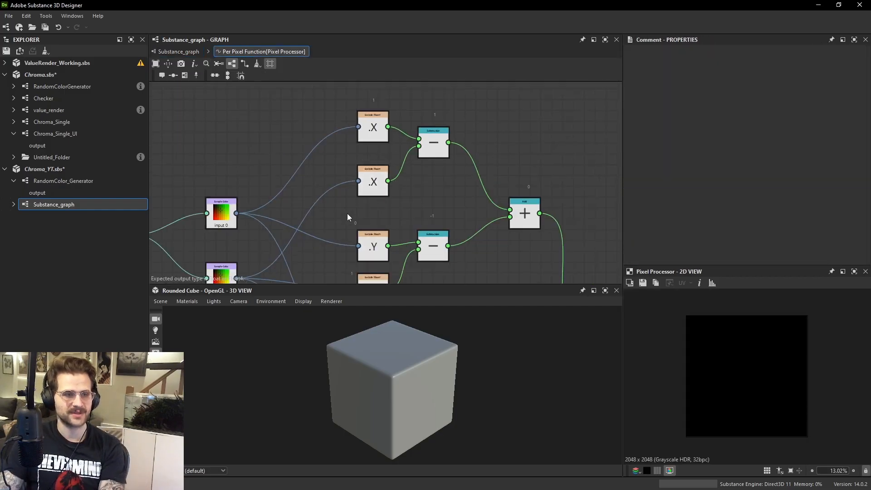
{"action": "left_click", "coordinate": [355, 223]}
{"action": "key", "text": "Delete"}
{"action": "left_click_drag", "start_coordinate": [350, 276], "coordinate": [340, 277]}
{"action": "key", "text": "Delete"}
{"action": "left_click", "coordinate": [431, 214]}
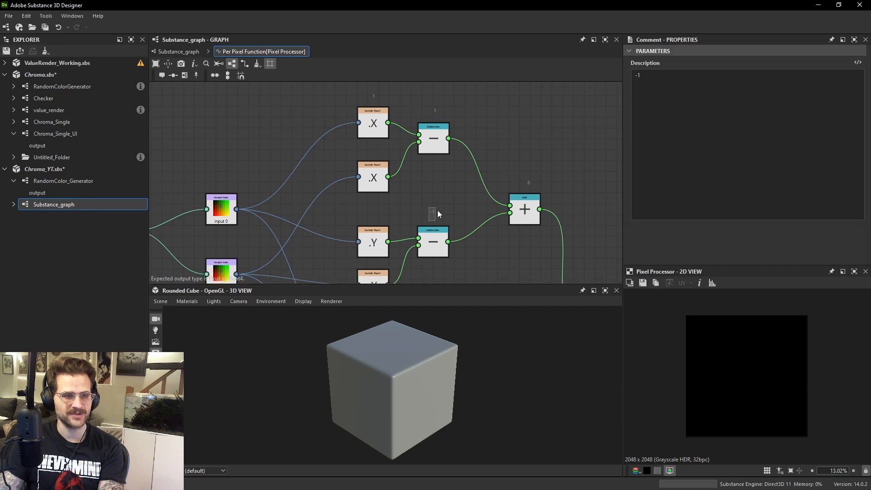
{"action": "key", "text": "Delete"}
{"action": "left_click", "coordinate": [373, 98]}
{"action": "key", "text": "Delete"}
{"action": "left_click", "coordinate": [434, 112]}
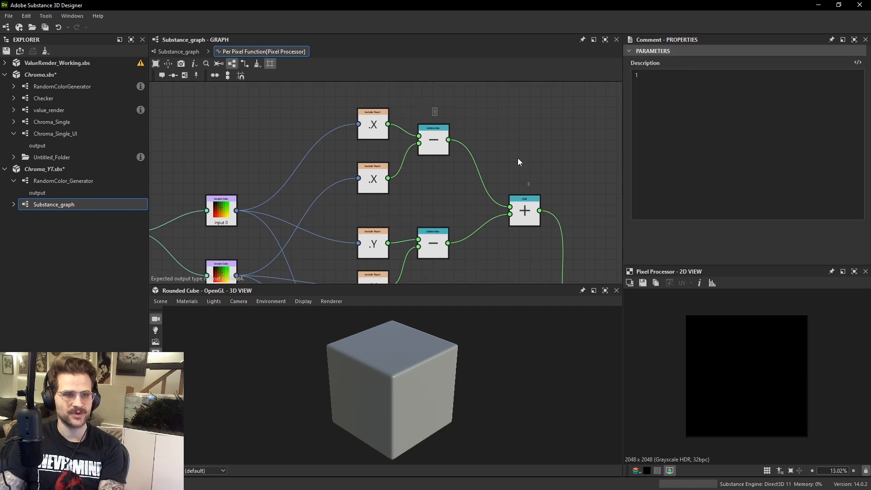
{"action": "key", "text": "Delete"}
{"action": "left_click", "coordinate": [528, 182]}
{"action": "left_click", "coordinate": [435, 110]}
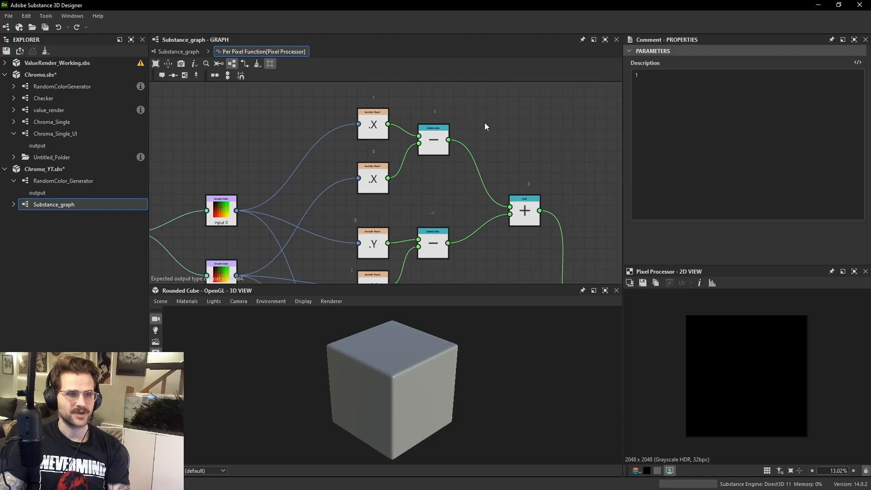
Add an Absolute node and connect it between the X branch's Subtraction node and the Add node.
{"action": "scroll", "coordinate": [484, 124], "scroll_direction": "up", "scroll_amount": 2}
{"action": "key", "text": "space"}
{"action": "type", "text": "abs"}
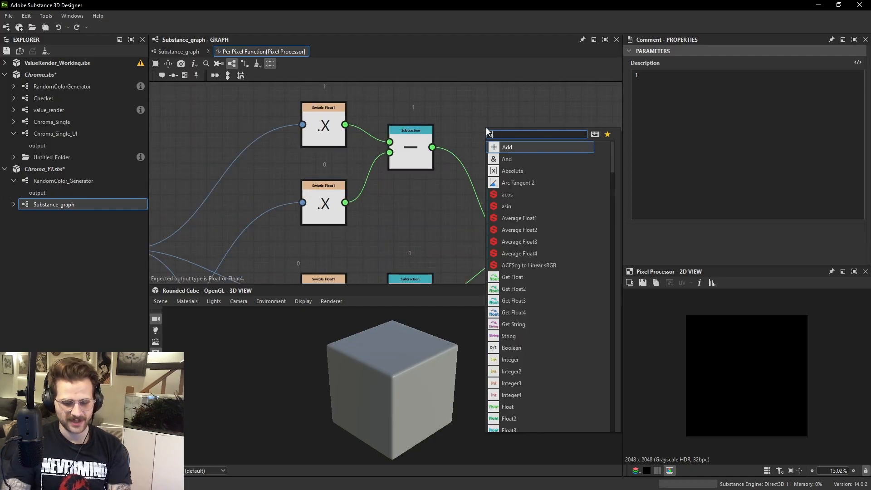
{"action": "key", "text": "Return"}
{"action": "left_click_drag", "start_coordinate": [485, 136], "coordinate": [494, 156]}
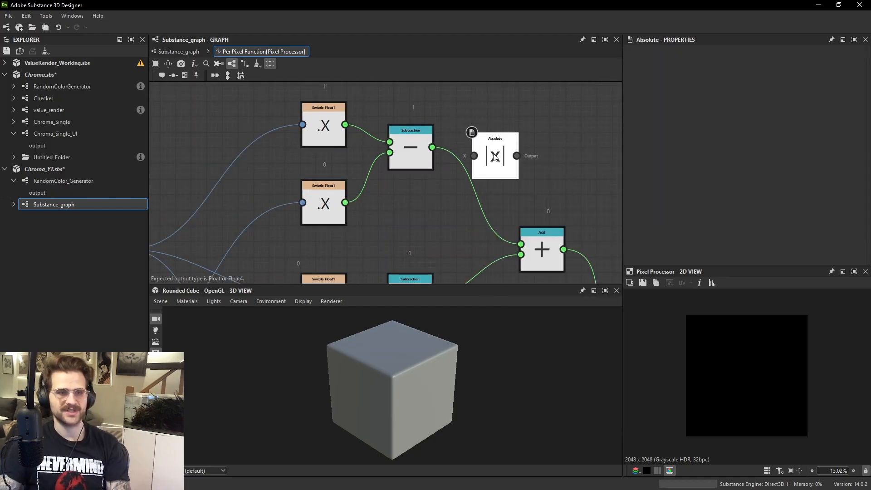
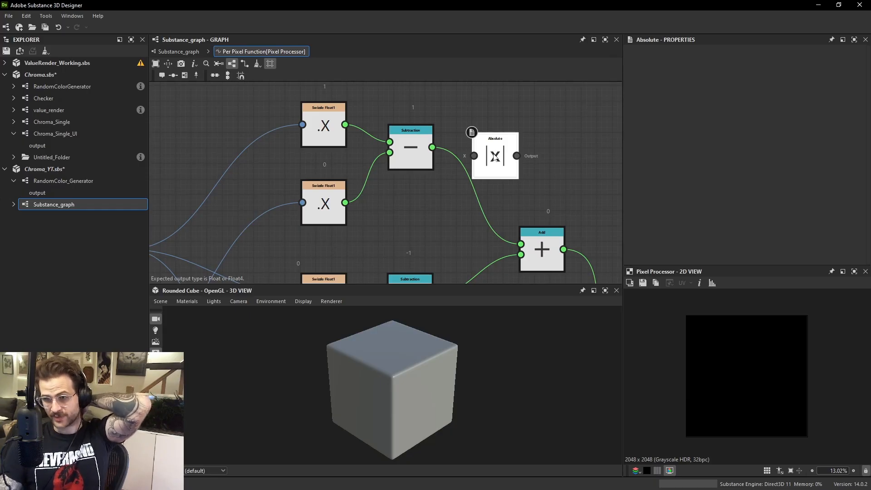
{"action": "mouse_move", "coordinate": [432, 147]}
{"action": "left_mouse_down"}
{"action": "mouse_move", "coordinate": [474, 156]}
{"action": "mouse_move", "coordinate": [459, 151]}
{"action": "mouse_move", "coordinate": [501, 149]}
{"action": "left_mouse_up"}
{"action": "left_click", "coordinate": [477, 149]}
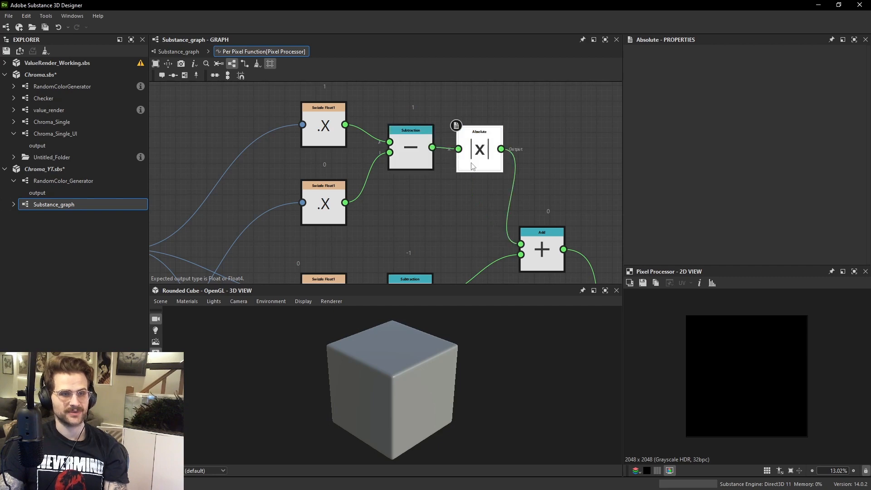
Duplicate the X Swizzle comments, placing a 0 beside the first node's 1 and a 1 beside the second node's 0.
{"action": "middle_click_drag", "start_coordinate": [358, 121], "coordinate": [365, 153]}
{"action": "left_click", "coordinate": [329, 118]}
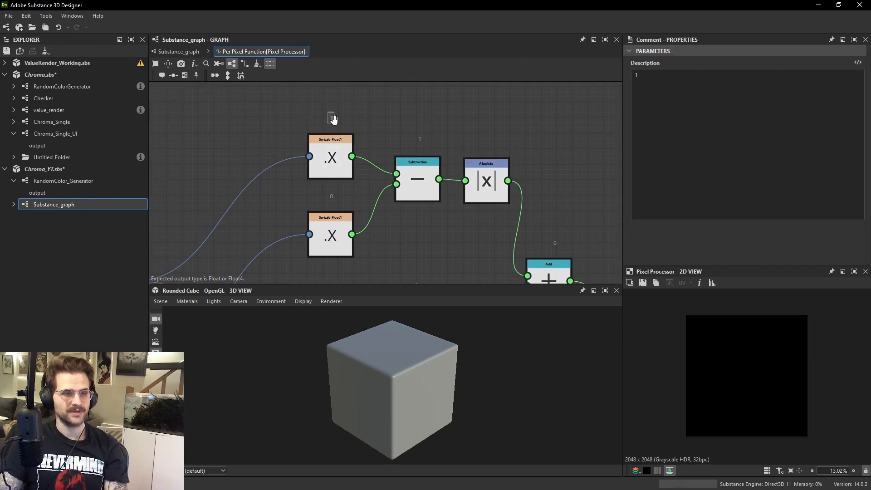
{"action": "left_click", "coordinate": [334, 196]}
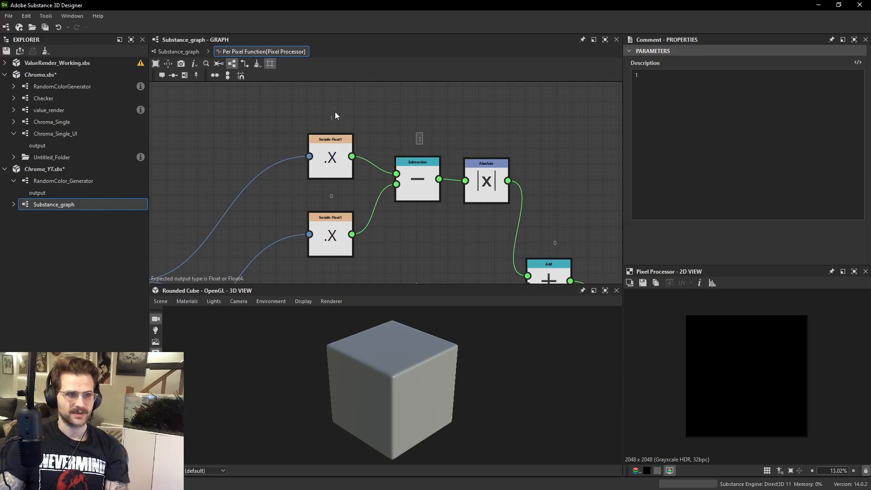
{"action": "double_click", "coordinate": [326, 194]}
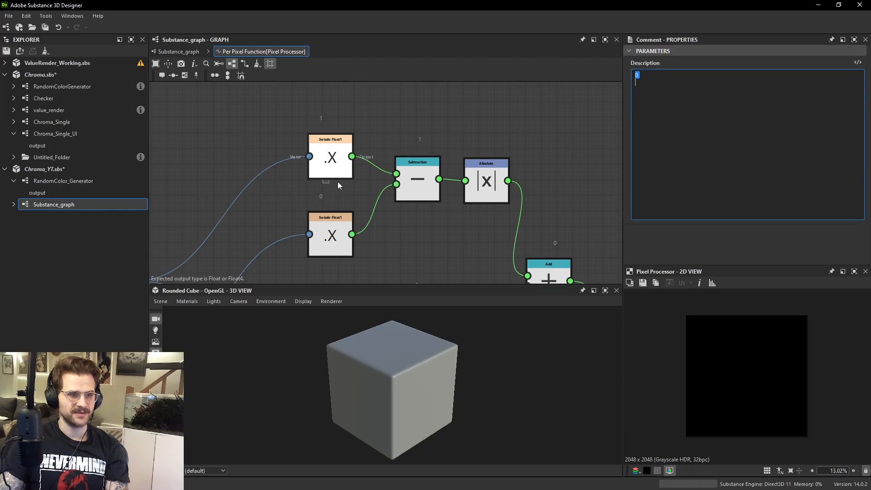
{"action": "left_click_drag", "start_coordinate": [325, 181], "coordinate": [338, 127]}
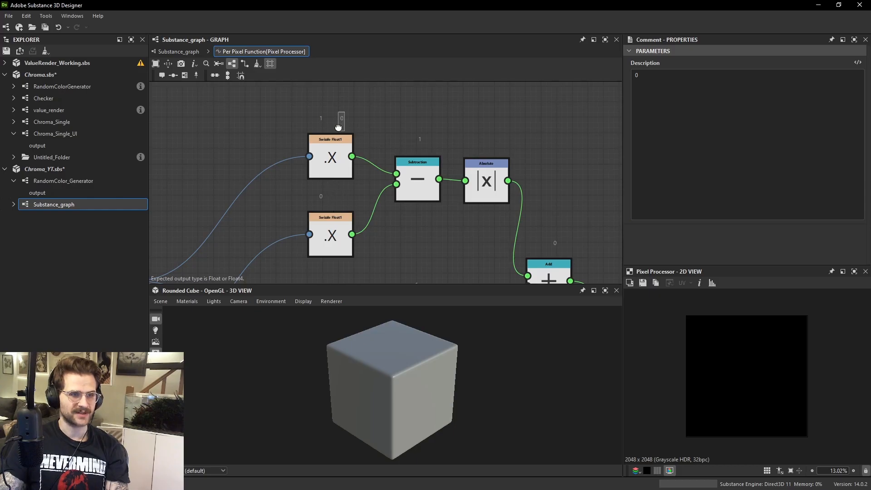
{"action": "double_click", "coordinate": [321, 122]}
{"action": "left_click_drag", "start_coordinate": [331, 158], "coordinate": [338, 176]}
{"action": "left_click", "coordinate": [325, 137]}
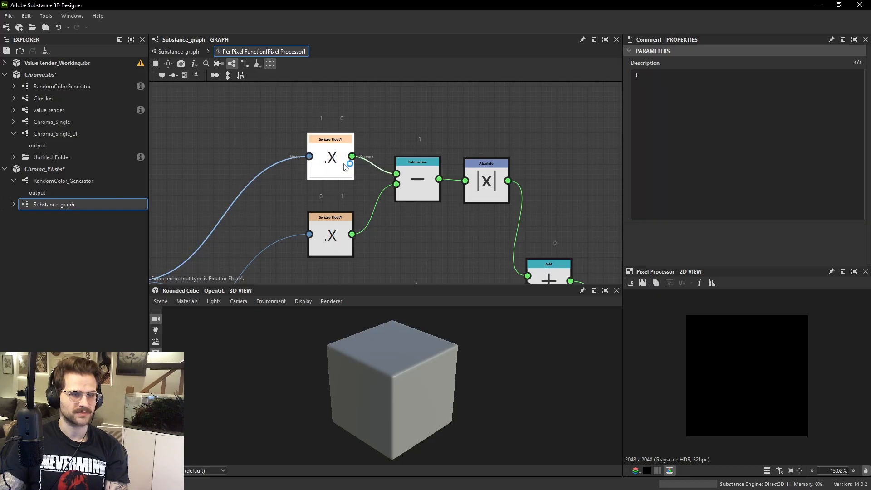
Duplicate the comment above the X Subtraction node, place it alongside the original and set its description to -1.
{"action": "scroll", "coordinate": [453, 139], "scroll_direction": "up", "scroll_amount": 2}
{"action": "left_click_drag", "start_coordinate": [406, 139], "coordinate": [383, 137]}
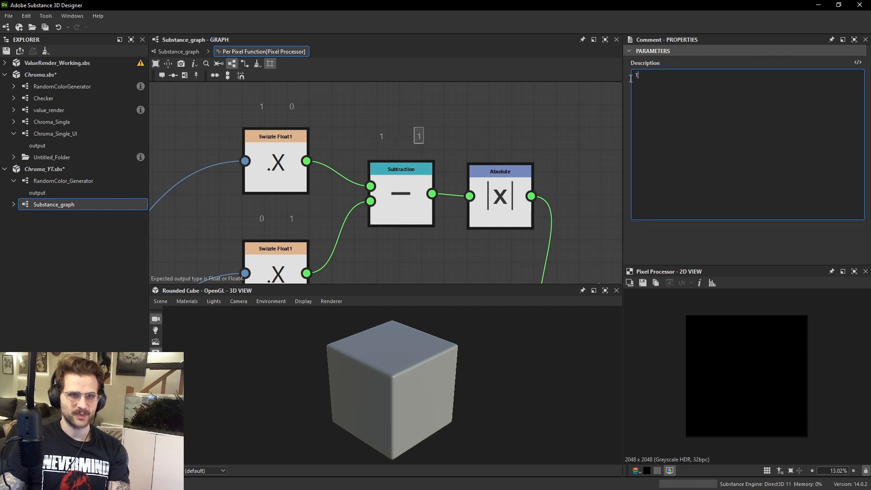
{"action": "left_click", "coordinate": [563, 118]}
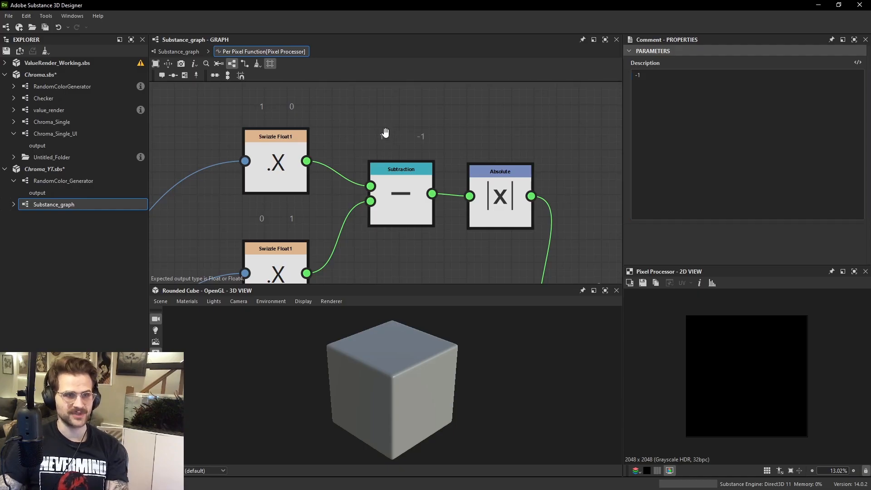
Align the Absolute node with the Subtraction node and copy the comment pair above it, changing the -1 description to 1.
{"action": "middle_click_drag", "start_coordinate": [445, 132], "coordinate": [401, 125]}
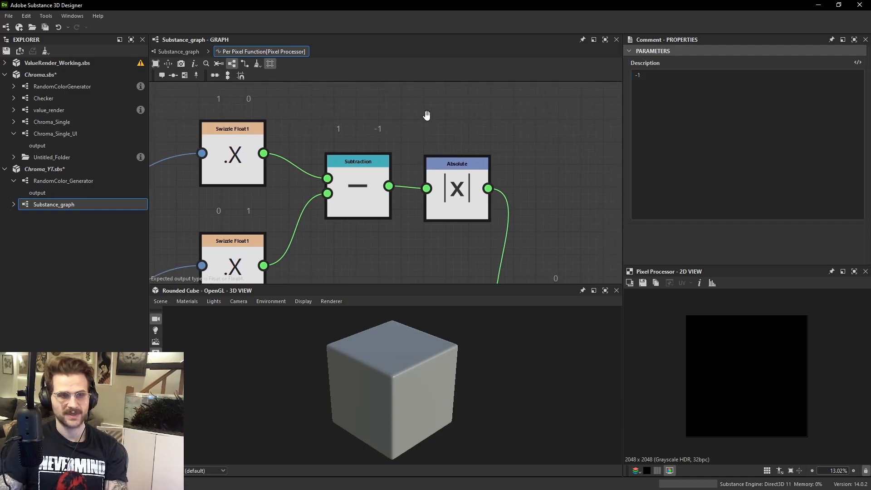
{"action": "left_click_drag", "start_coordinate": [446, 168], "coordinate": [446, 179]}
{"action": "left_click_drag", "start_coordinate": [317, 105], "coordinate": [482, 130]}
{"action": "key", "text": "ctrl+d"}
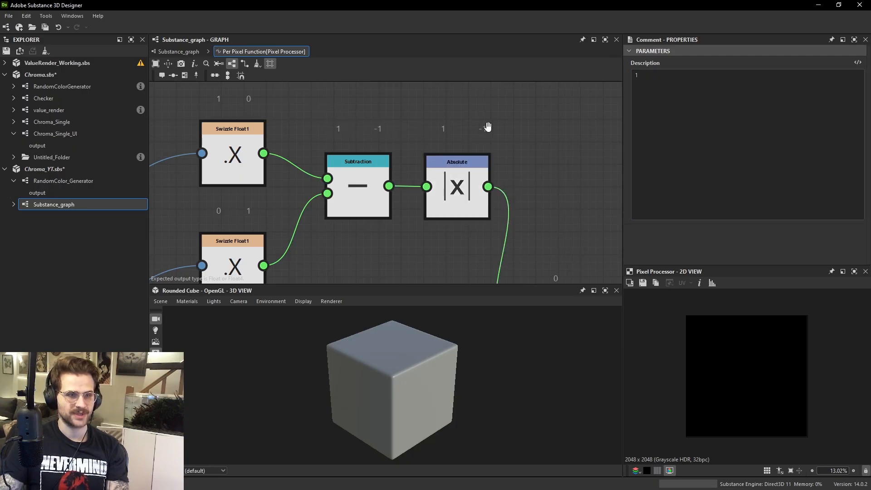
{"action": "double_click", "coordinate": [484, 128]}
{"action": "type", "text": "1"}
{"action": "left_click", "coordinate": [569, 110]}
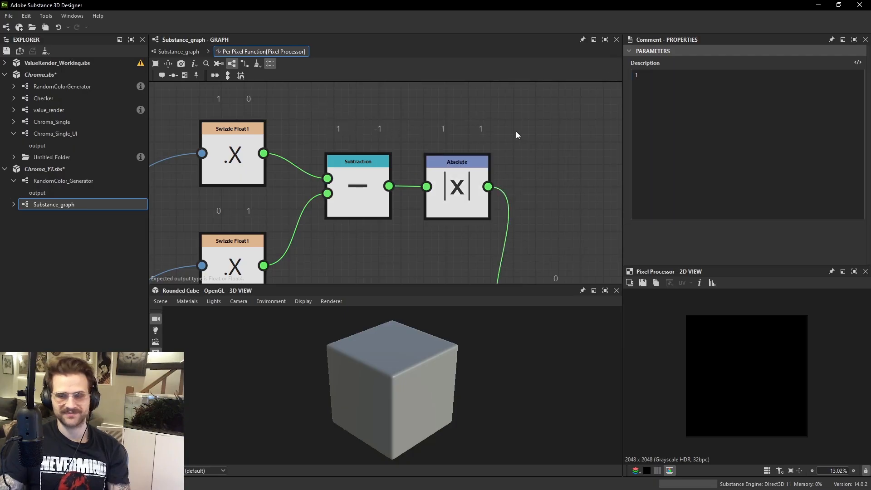
Delete the number comments from the X and Y branches and above the Add node.
{"action": "scroll", "coordinate": [456, 135], "scroll_direction": "down", "scroll_amount": 1}
{"action": "middle_click_drag", "start_coordinate": [272, 152], "coordinate": [326, 145]}
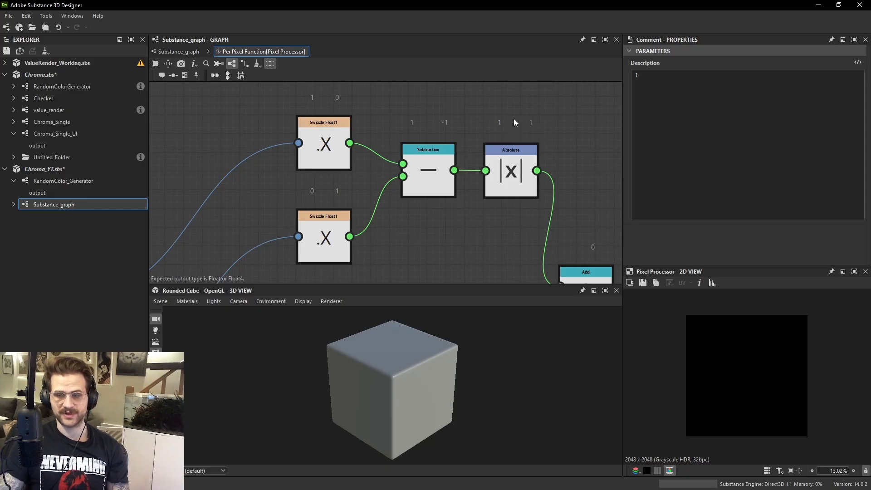
{"action": "scroll", "coordinate": [515, 121], "scroll_direction": "down", "scroll_amount": 2}
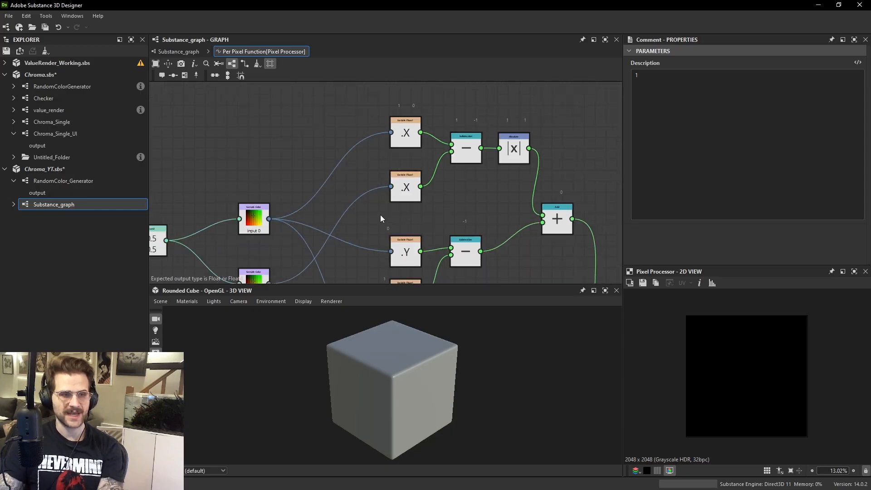
{"action": "middle_click_drag", "start_coordinate": [477, 229], "coordinate": [476, 171]}
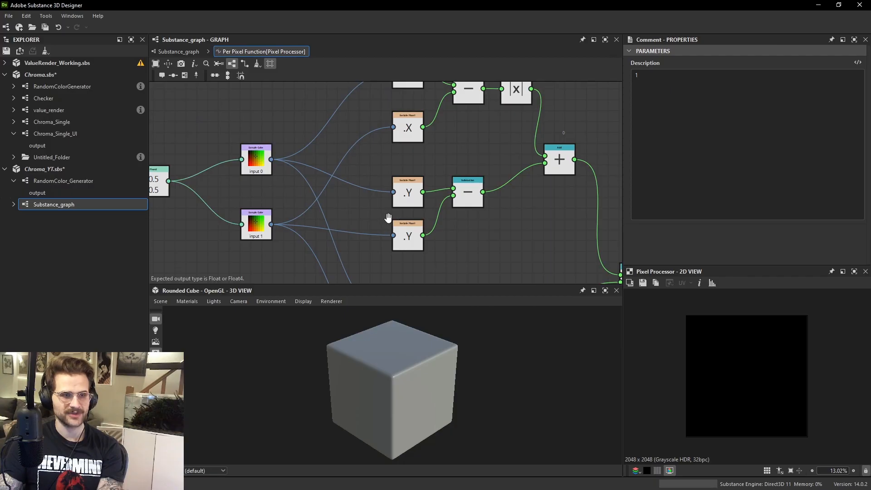
{"action": "key", "text": "Delete"}
{"action": "left_click_drag", "start_coordinate": [549, 119], "coordinate": [580, 170]}
{"action": "key", "text": "Delete"}
Duplicate the Absolute node and connect the copy between the Y branch's Subtraction node and the first Add node.
{"action": "middle_click_drag", "start_coordinate": [550, 148], "coordinate": [544, 160]}
{"action": "left_click", "coordinate": [505, 99]}
{"action": "key", "text": "ctrl+d"}
{"action": "left_click_drag", "start_coordinate": [506, 127], "coordinate": [506, 210]}
{"action": "left_click_drag", "start_coordinate": [571, 194], "coordinate": [570, 194]}
{"action": "left_click_drag", "start_coordinate": [532, 219], "coordinate": [543, 247]}
Duplicate the Absolute node again and connect it between the Z branch's Subtraction node and the second Add node.
{"action": "scroll", "coordinate": [532, 201], "scroll_direction": "down", "scroll_amount": 3}
{"action": "key", "text": "ctrl+d"}
{"action": "middle_click_drag", "start_coordinate": [545, 251], "coordinate": [531, 200]}
{"action": "scroll", "coordinate": [531, 200], "scroll_direction": "up", "scroll_amount": 2}
{"action": "left_click_drag", "start_coordinate": [529, 200], "coordinate": [491, 220]}
{"action": "left_click_drag", "start_coordinate": [500, 221], "coordinate": [515, 231]}
{"action": "scroll", "coordinate": [503, 231], "scroll_direction": "down", "scroll_amount": 3}
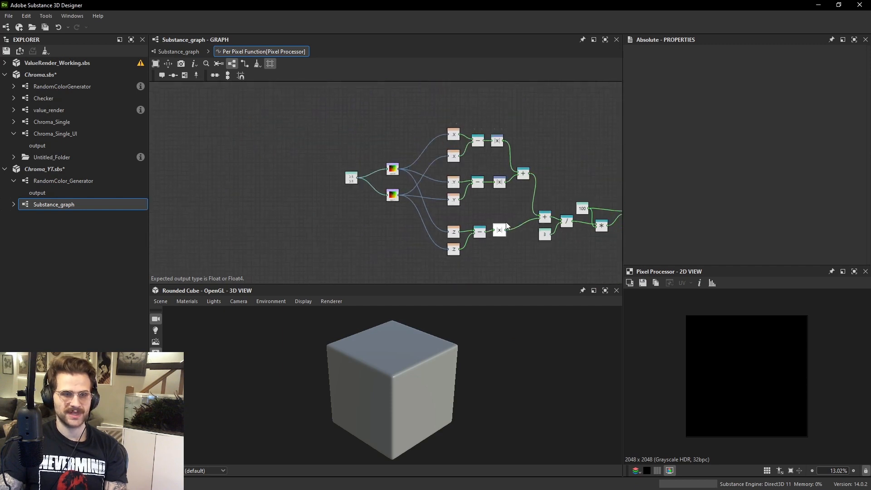
Return to the main graph and check the Value Processor's result with the Target and Guess connections swapped and restored.
{"action": "middle_click_drag", "start_coordinate": [505, 227], "coordinate": [500, 234]}
{"action": "left_click", "coordinate": [199, 54]}
{"action": "left_click", "coordinate": [442, 184]}
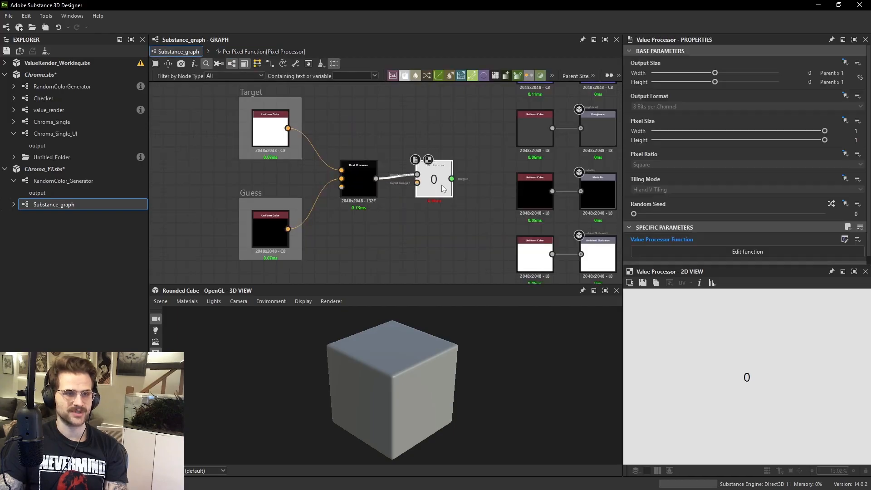
{"action": "middle_click_drag", "start_coordinate": [442, 184], "coordinate": [479, 163]}
{"action": "left_click", "coordinate": [299, 116]}
{"action": "left_click_drag", "start_coordinate": [348, 127], "coordinate": [369, 180]}
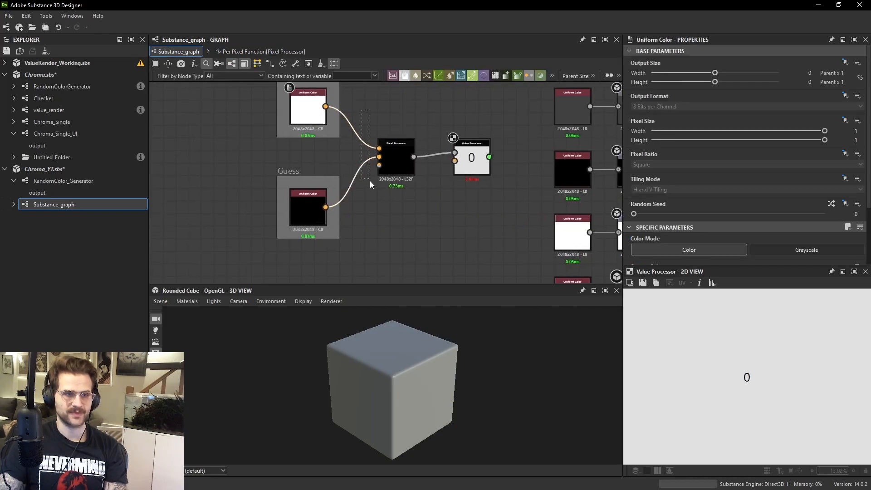
{"action": "key", "text": "x"}
{"action": "key", "text": "x"}
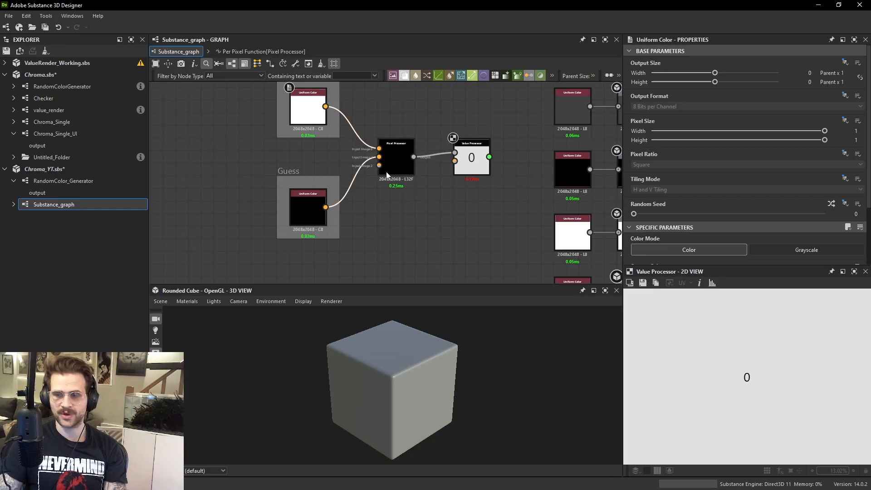
Set the Guess colour to magenta (H about 0.88, V about 0.54) and the Target colour to green (H about 0.35, V about 0.58).
{"action": "scroll", "coordinate": [372, 129], "scroll_direction": "up", "scroll_amount": 3}
{"action": "left_click", "coordinate": [277, 254]}
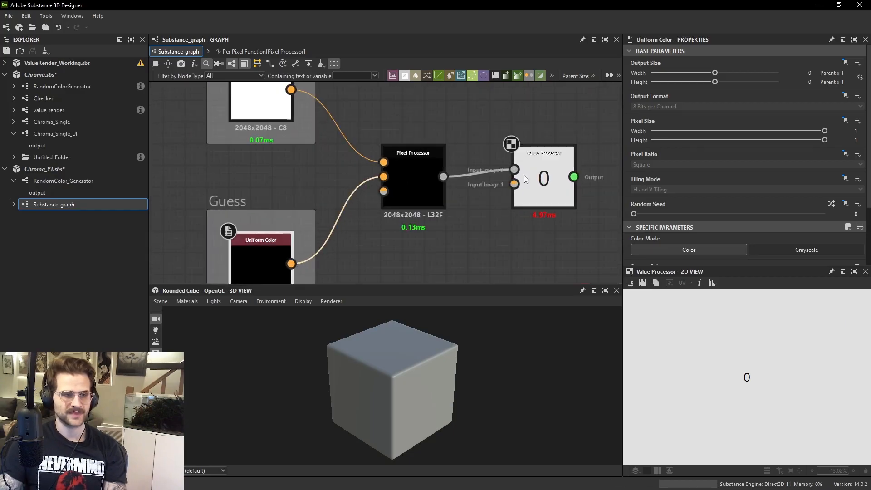
{"action": "scroll", "coordinate": [591, 171], "scroll_direction": "down", "scroll_amount": 1}
{"action": "scroll", "coordinate": [699, 195], "scroll_direction": "down", "scroll_amount": 2}
{"action": "left_click", "coordinate": [833, 222]}
{"action": "left_click_drag", "start_coordinate": [832, 222], "coordinate": [828, 224]}
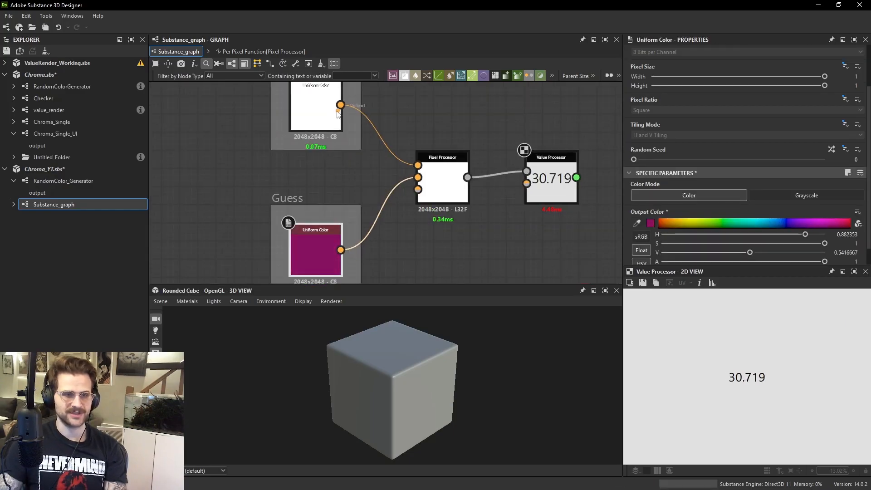
{"action": "left_click", "coordinate": [324, 120]}
{"action": "left_click_drag", "start_coordinate": [712, 222], "coordinate": [716, 222]}
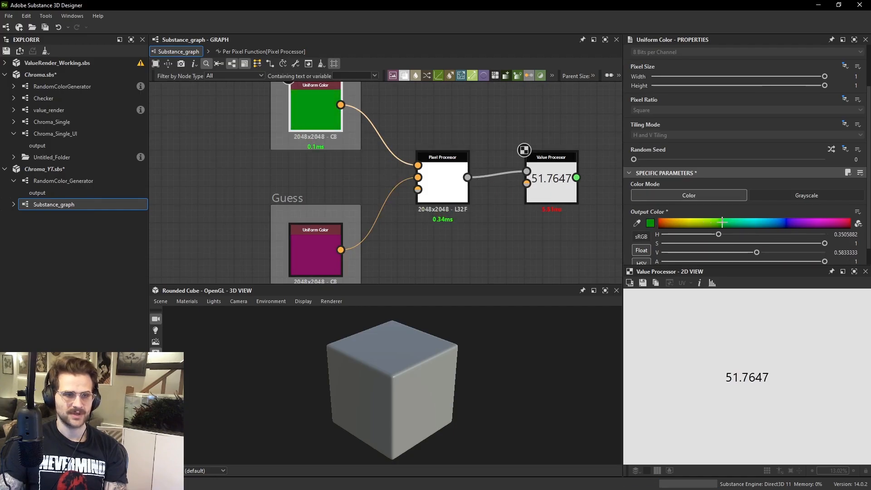
Set the Guess colour to a green close to the Target, H about 0.39 and V about 0.58, and examine the resulting score.
{"action": "left_click", "coordinate": [323, 238]}
{"action": "left_click_drag", "start_coordinate": [806, 224], "coordinate": [732, 222]}
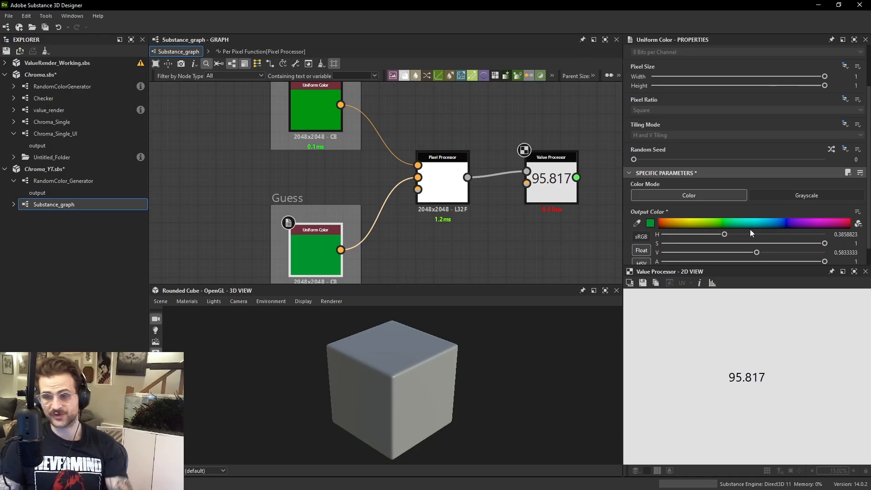
{"action": "left_click", "coordinate": [559, 182]}
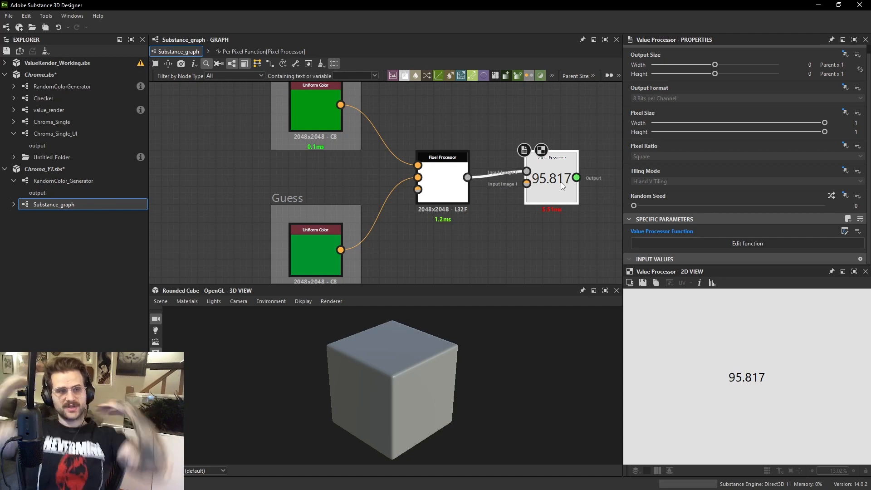
{"action": "left_click", "coordinate": [446, 177]}
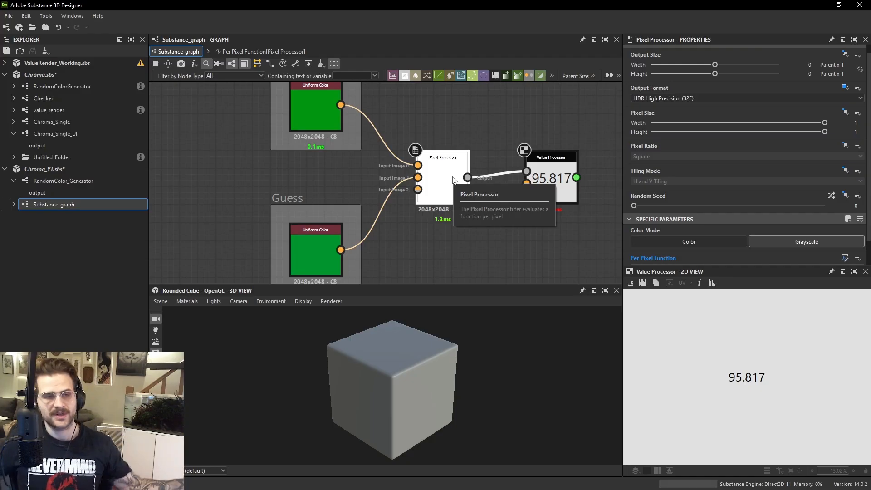
Rename the graph Substance_graph in the Chroma_YT package as ColorCompare.
{"action": "left_click", "coordinate": [61, 206]}
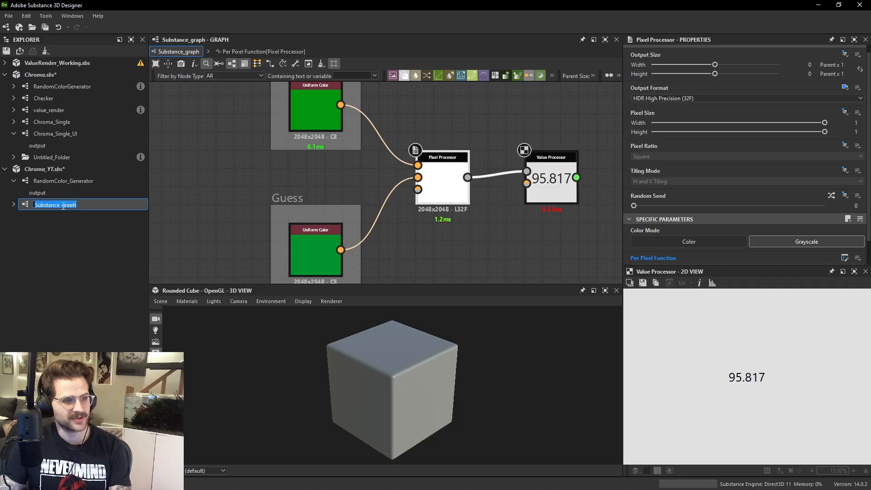
{"action": "type", "text": "Co"}
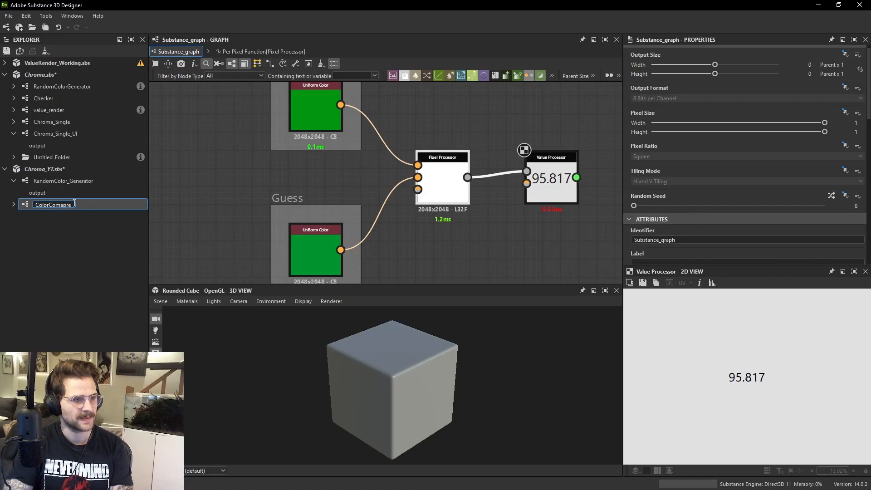
{"action": "type", "text": "lorCompare"}
{"action": "key", "text": "Return"}
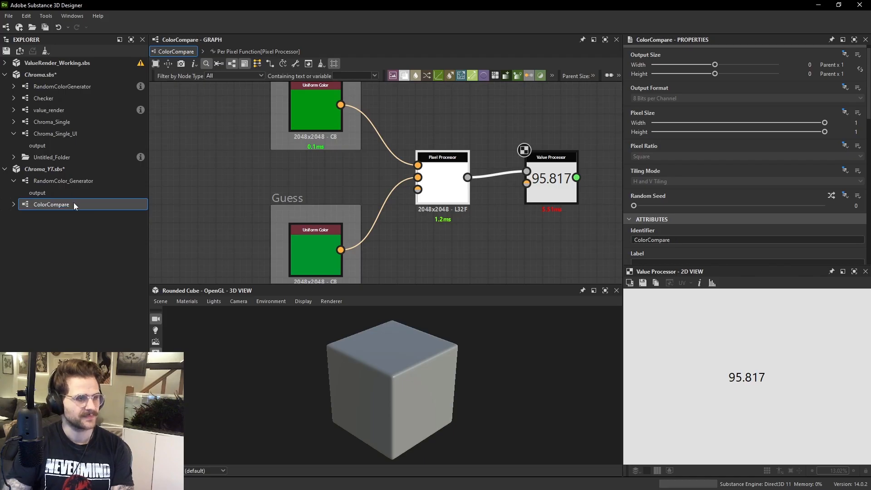
Create a new Substance graph named GameGraph in the Chroma_YT package.
{"action": "left_click", "coordinate": [16, 181]}
{"action": "right_click", "coordinate": [50, 170]}
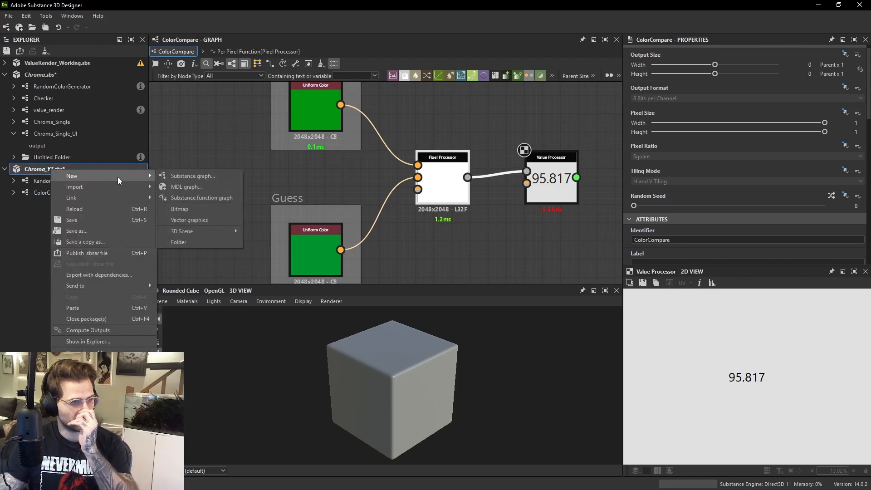
{"action": "left_click", "coordinate": [176, 175]}
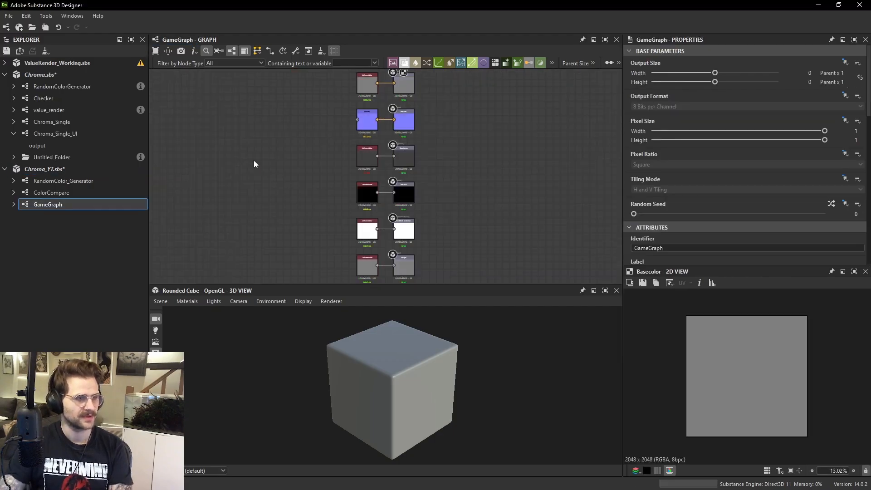
Add the RandomColor_Generator and ColorCompare graphs as side-by-side instance nodes in GameGraph.
{"action": "left_click_drag", "start_coordinate": [109, 178], "coordinate": [258, 160]}
{"action": "scroll", "coordinate": [258, 160], "scroll_direction": "up", "scroll_amount": 8}
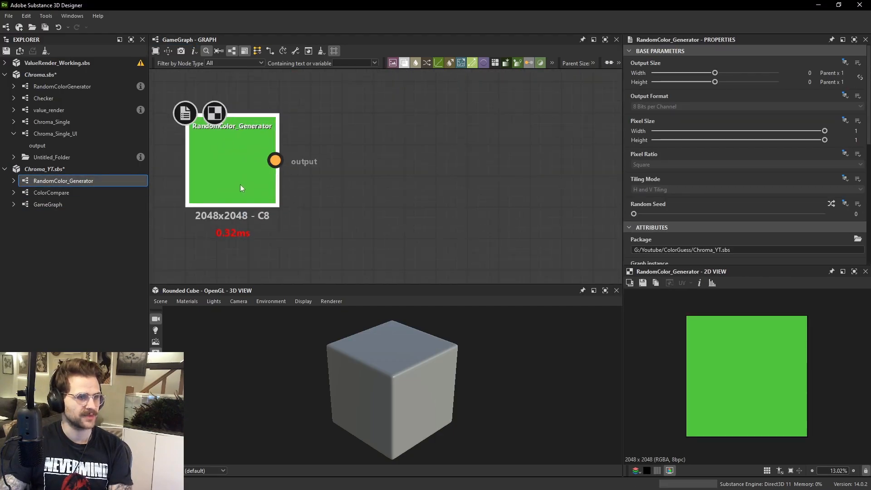
{"action": "scroll", "coordinate": [240, 184], "scroll_direction": "down", "scroll_amount": 4}
{"action": "middle_click_drag", "start_coordinate": [240, 184], "coordinate": [270, 143]}
{"action": "left_click_drag", "start_coordinate": [73, 192], "coordinate": [354, 152]}
{"action": "scroll", "coordinate": [365, 148], "scroll_direction": "up", "scroll_amount": 3}
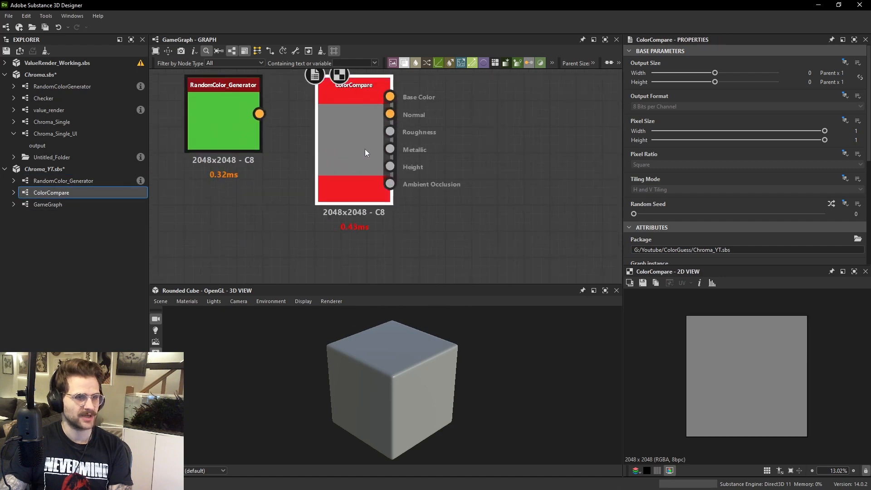
{"action": "scroll", "coordinate": [363, 150], "scroll_direction": "down", "scroll_amount": 5}
{"action": "scroll", "coordinate": [360, 136], "scroll_direction": "up", "scroll_amount": 4}
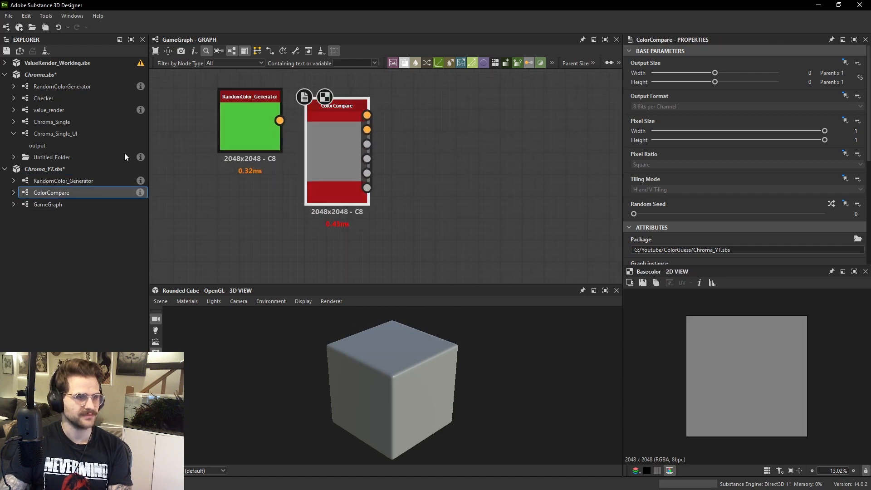
Open the ColorCompare graph and delete all six default material outputs together with their source nodes.
{"action": "double_click", "coordinate": [78, 190]}
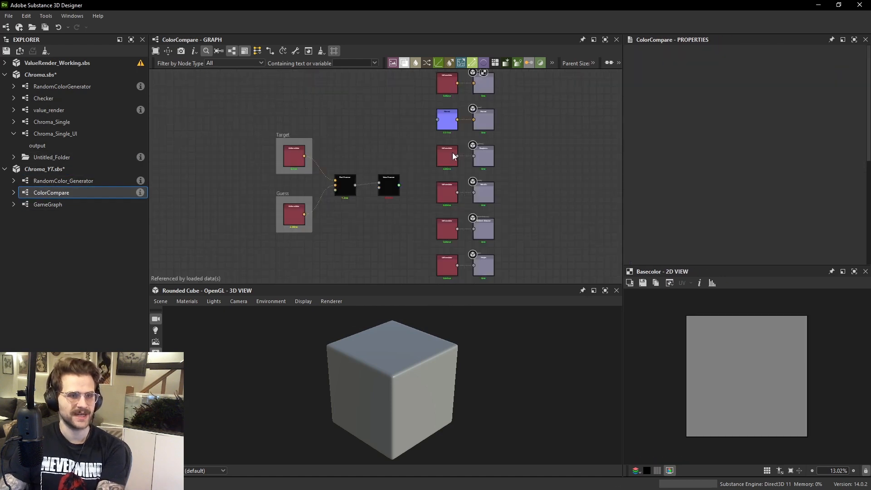
{"action": "scroll", "coordinate": [453, 152], "scroll_direction": "down", "scroll_amount": 3}
{"action": "scroll", "coordinate": [442, 142], "scroll_direction": "up", "scroll_amount": 2}
{"action": "left_click_drag", "start_coordinate": [433, 93], "coordinate": [491, 272]}
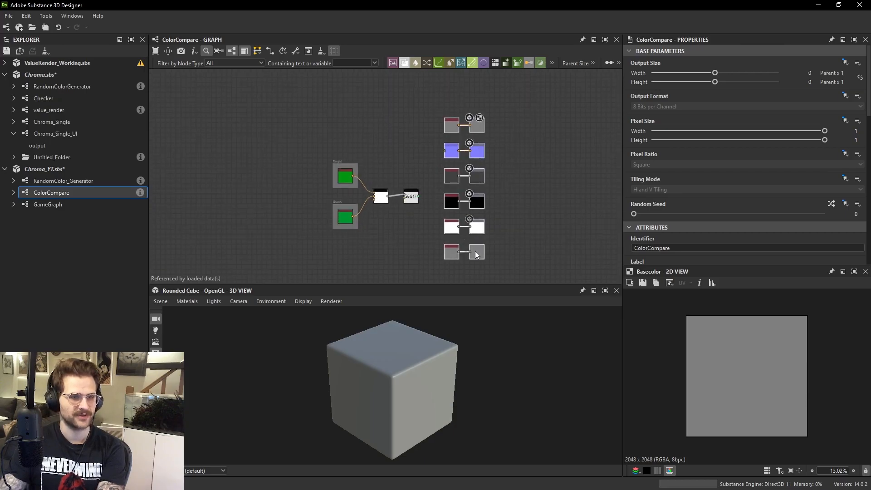
{"action": "key", "text": "Delete"}
Add an Output node above the Value Processor and connect the Pixel Processor's result to it.
{"action": "scroll", "coordinate": [438, 218], "scroll_direction": "up", "scroll_amount": 3}
{"action": "key", "text": "space"}
{"action": "type", "text": "out"}
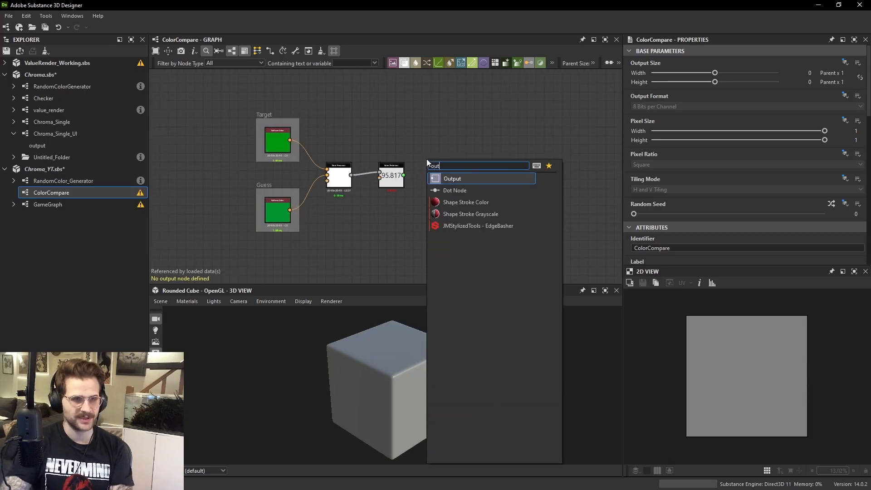
{"action": "key", "text": "Down"}
{"action": "key", "text": "Down"}
{"action": "key", "text": "Up"}
{"action": "key", "text": "Up"}
{"action": "key", "text": "Return"}
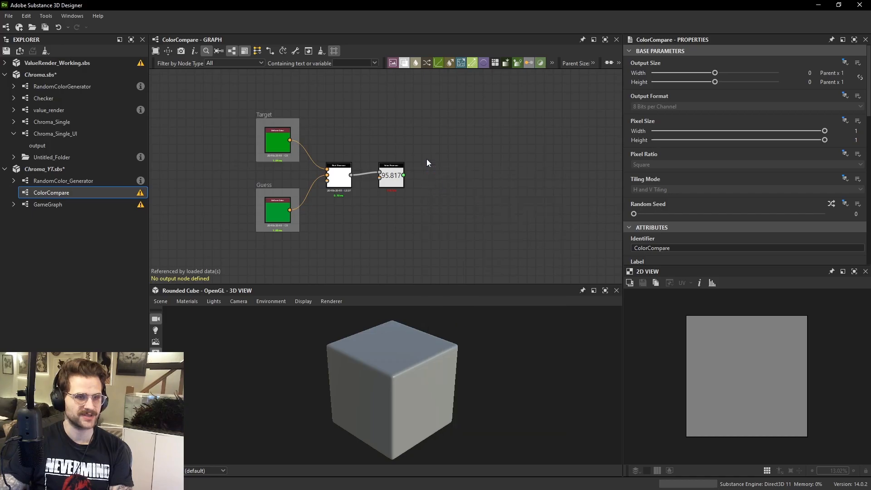
{"action": "right_click", "coordinate": [426, 159]}
{"action": "left_click", "coordinate": [447, 139]}
{"action": "scroll", "coordinate": [447, 148], "scroll_direction": "up", "scroll_amount": 1}
{"action": "left_click_drag", "start_coordinate": [388, 169], "coordinate": [425, 198]}
{"action": "left_click", "coordinate": [423, 165]}
Add a second Output node fed by the Value Processor and line up the first output above it.
{"action": "left_click", "coordinate": [433, 257]}
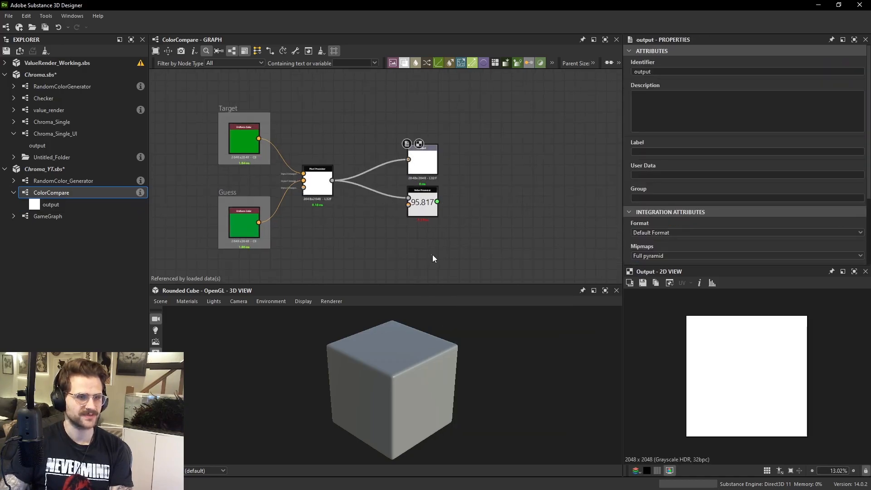
{"action": "key", "text": "space"}
{"action": "type", "text": "out"}
{"action": "key", "text": "Return"}
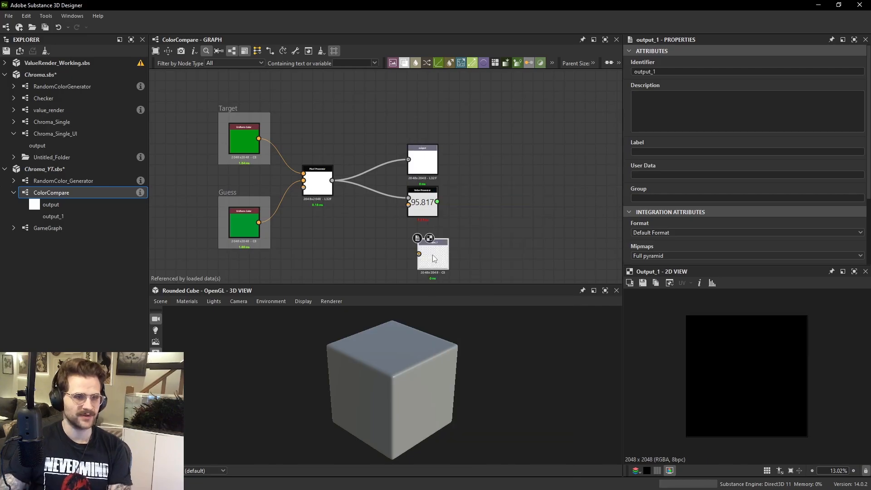
{"action": "left_click_drag", "start_coordinate": [432, 255], "coordinate": [461, 202]}
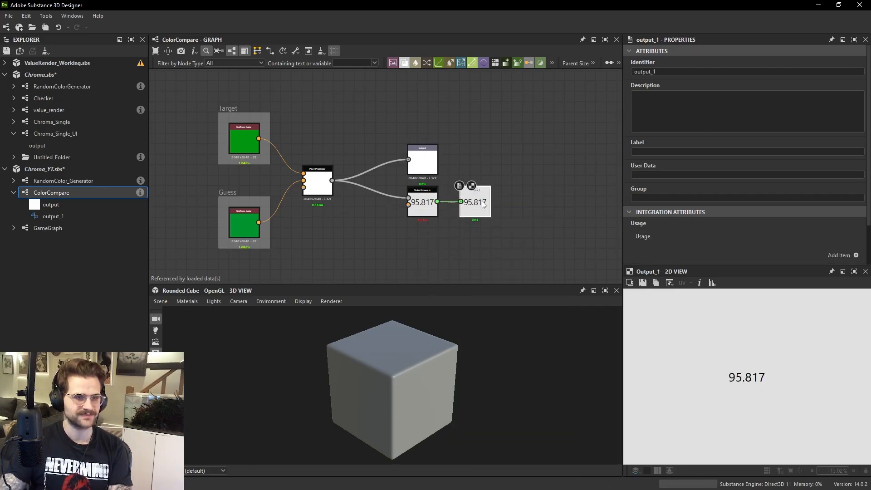
{"action": "scroll", "coordinate": [447, 158], "scroll_direction": "up", "scroll_amount": 1}
{"action": "left_click_drag", "start_coordinate": [427, 169], "coordinate": [489, 166]}
Set the identifier of the output fed by the Pixel Processor to Color_Difference.
{"action": "left_click", "coordinate": [491, 165]}
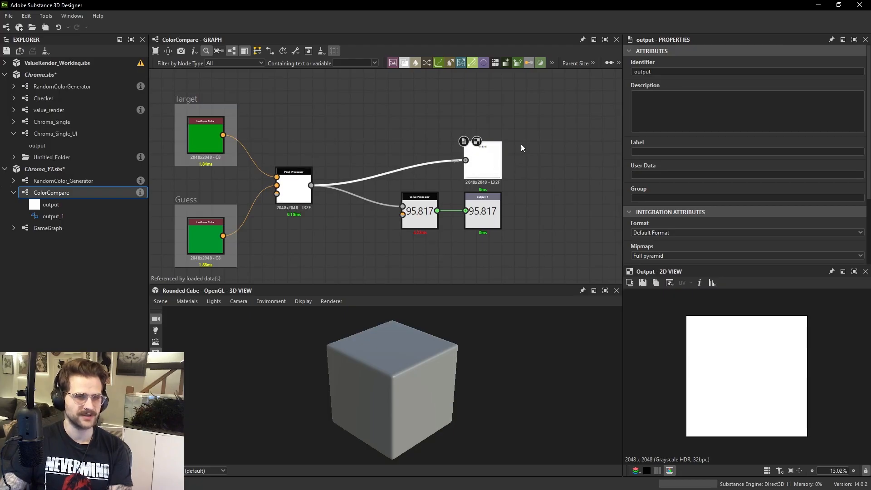
{"action": "left_click_drag", "start_coordinate": [654, 72], "coordinate": [540, 64]}
{"action": "type", "text": "Color"}
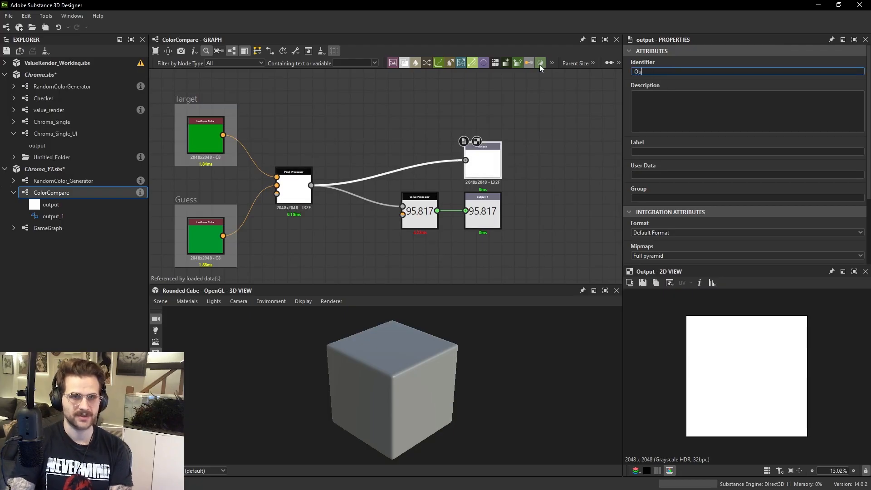
{"action": "type", "text": " Differe"}
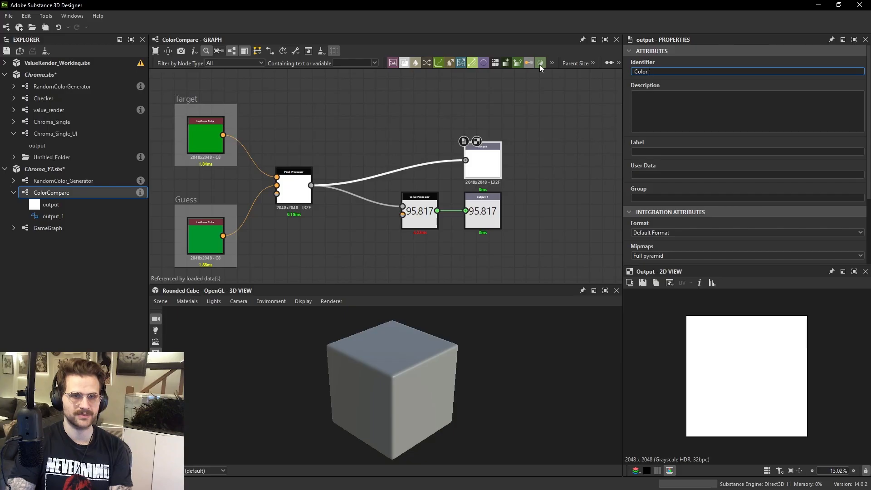
{"action": "type", "text": "nce"}
{"action": "key", "text": "Return"}
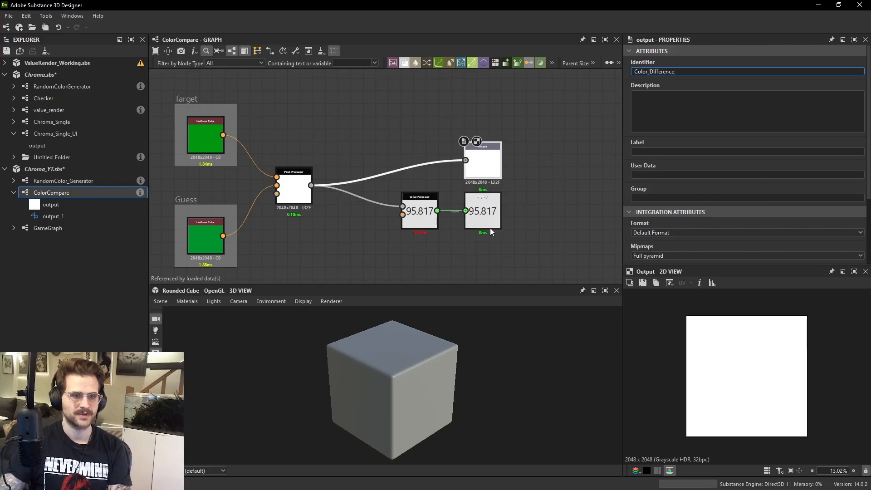
Set both the identifier and the label of the Value Processor's output to Score.
{"action": "left_click", "coordinate": [485, 217]}
{"action": "double_click", "coordinate": [686, 68]}
{"action": "type", "text": "Score"}
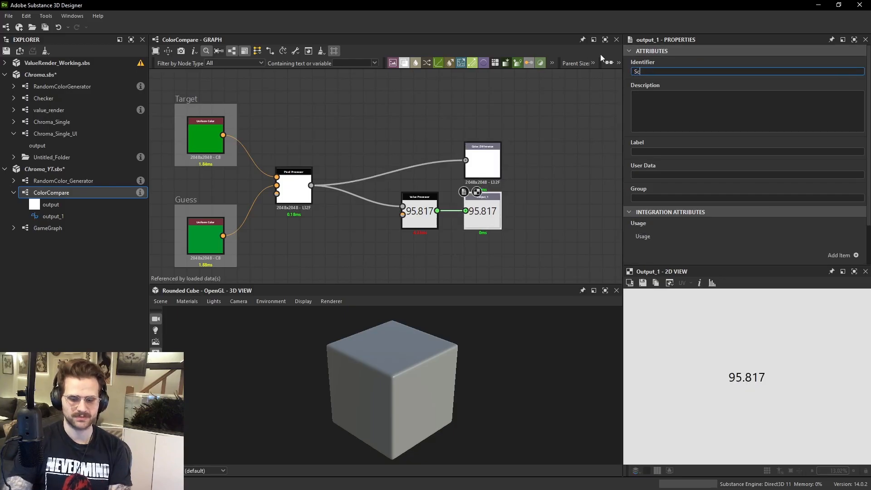
{"action": "key", "text": "Tab"}
{"action": "key", "text": "Tab"}
{"action": "key", "text": "Tab"}
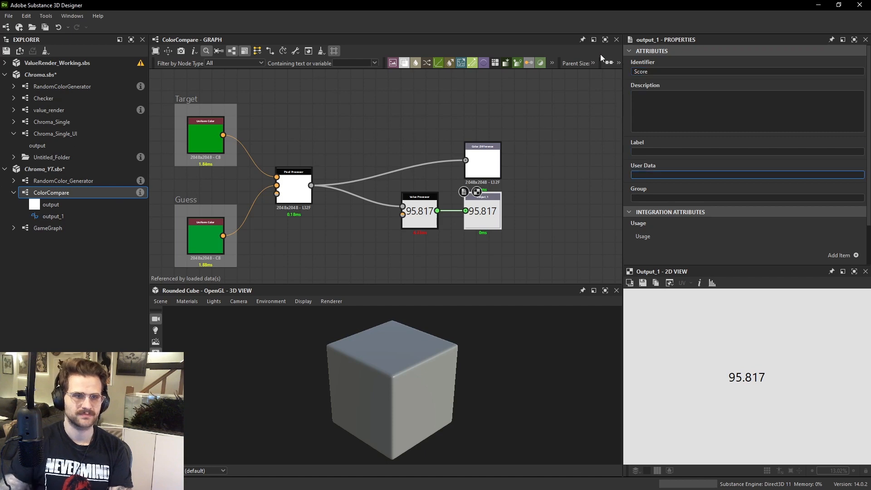
{"action": "left_click", "coordinate": [661, 155]}
{"action": "left_click", "coordinate": [660, 154]}
{"action": "type", "text": "Score"}
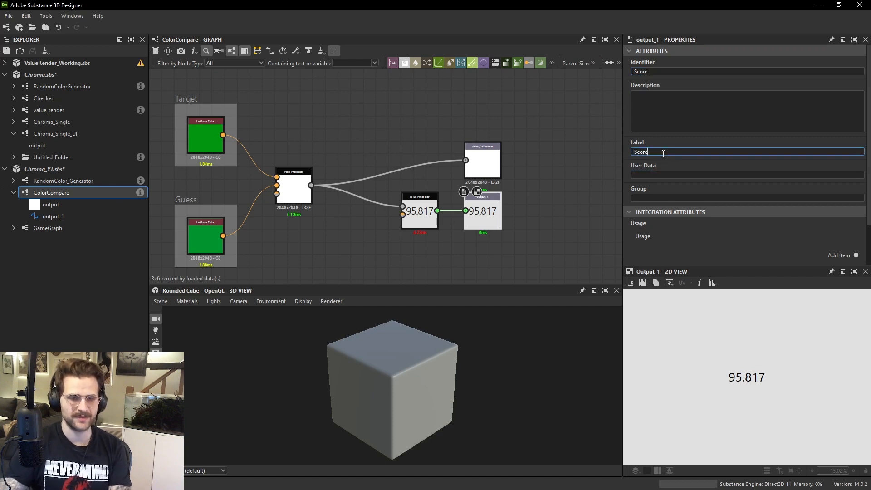
Set the label of the Color_Difference output to Color Difference.
{"action": "left_click", "coordinate": [482, 165]}
{"action": "left_click", "coordinate": [673, 154]}
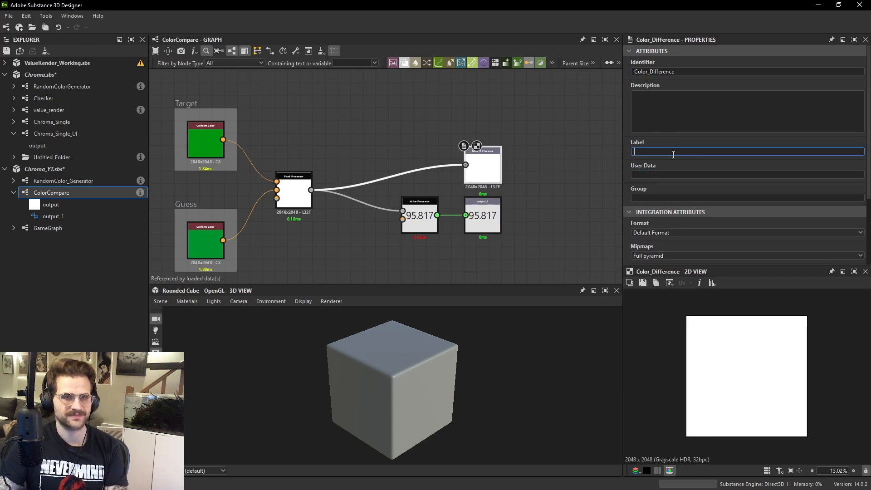
{"action": "left_click", "coordinate": [483, 213]}
Review the Target and Guess colours, and open GameGraph to examine the updated ColorCompare node's output connectors.
{"action": "middle_click_drag", "start_coordinate": [281, 159], "coordinate": [333, 135]}
{"action": "double_click", "coordinate": [260, 116]}
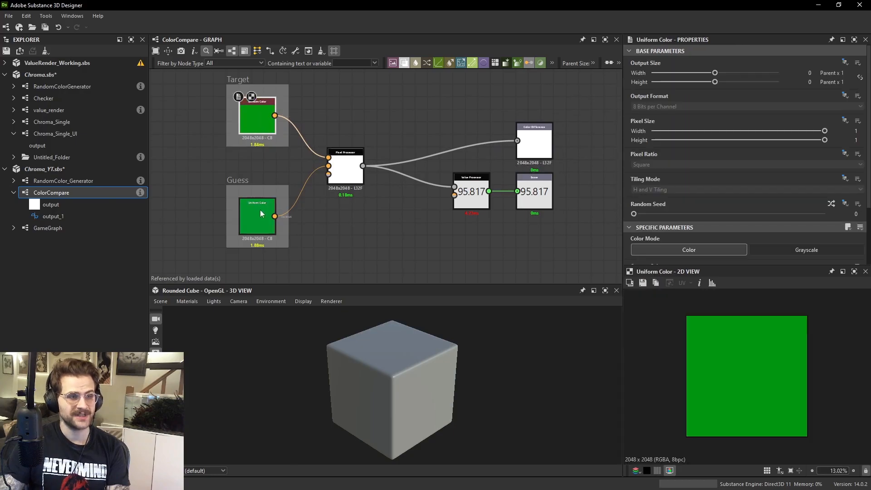
{"action": "left_click", "coordinate": [260, 213]}
{"action": "double_click", "coordinate": [270, 142]}
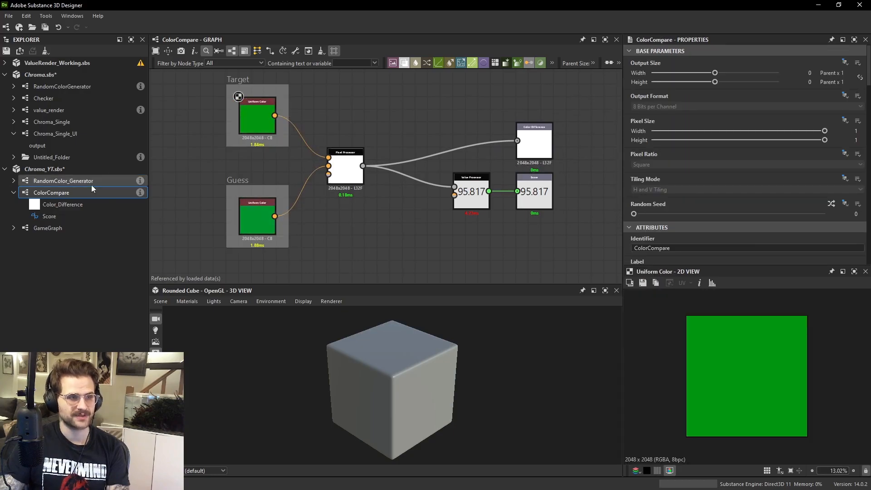
{"action": "left_click", "coordinate": [68, 228]}
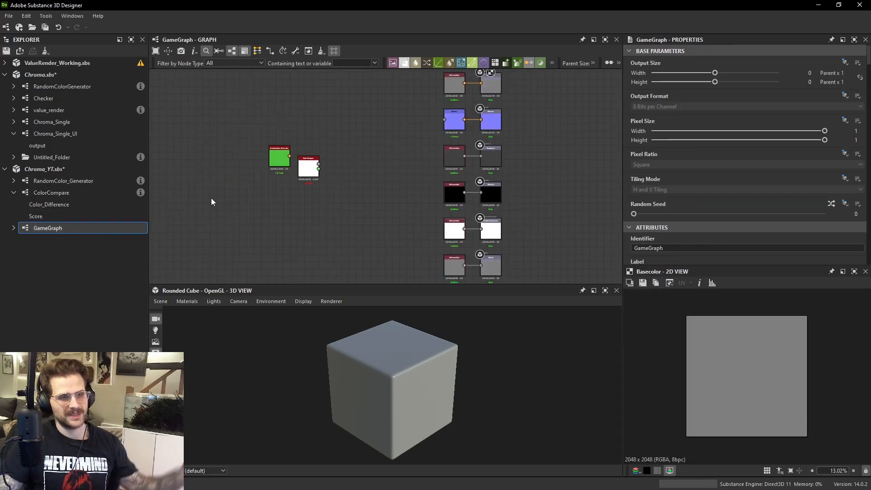
{"action": "scroll", "coordinate": [327, 176], "scroll_direction": "up", "scroll_amount": 3}
{"action": "left_click", "coordinate": [316, 169]}
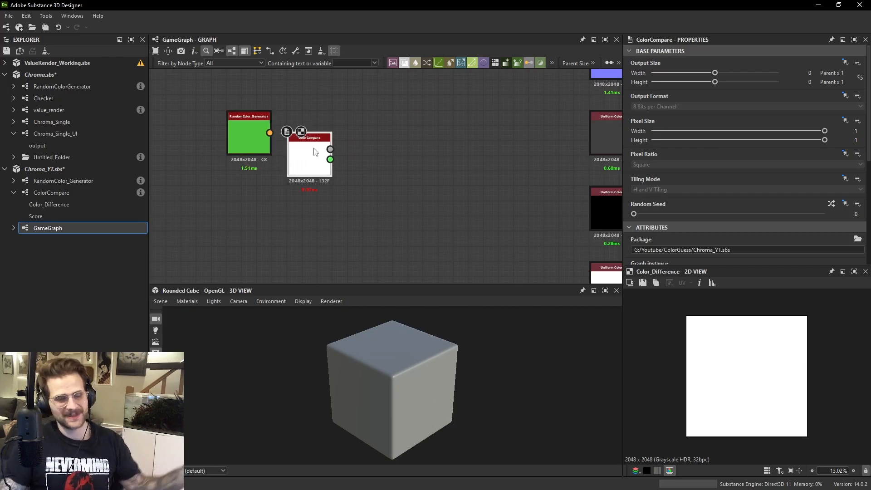
Reorder the ColorCompare graph's outputs so that Score comes before Color Difference.
{"action": "double_click", "coordinate": [89, 190]}
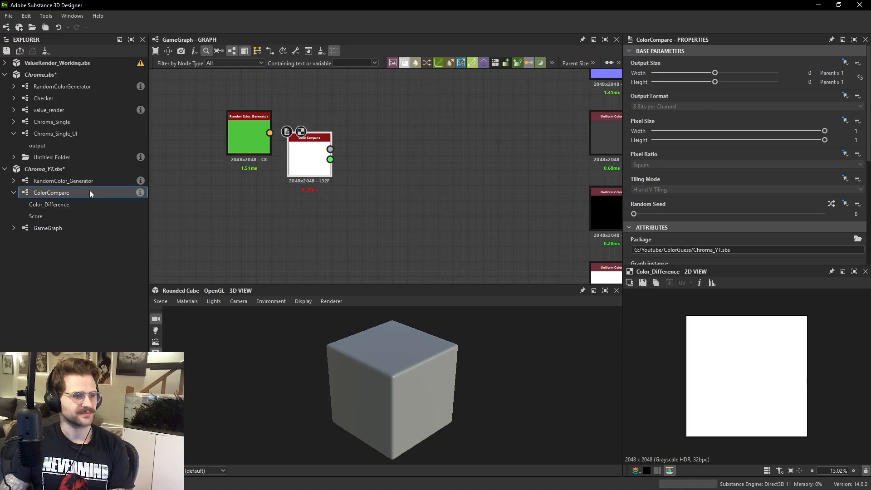
{"action": "scroll", "coordinate": [692, 179], "scroll_direction": "down", "scroll_amount": 10}
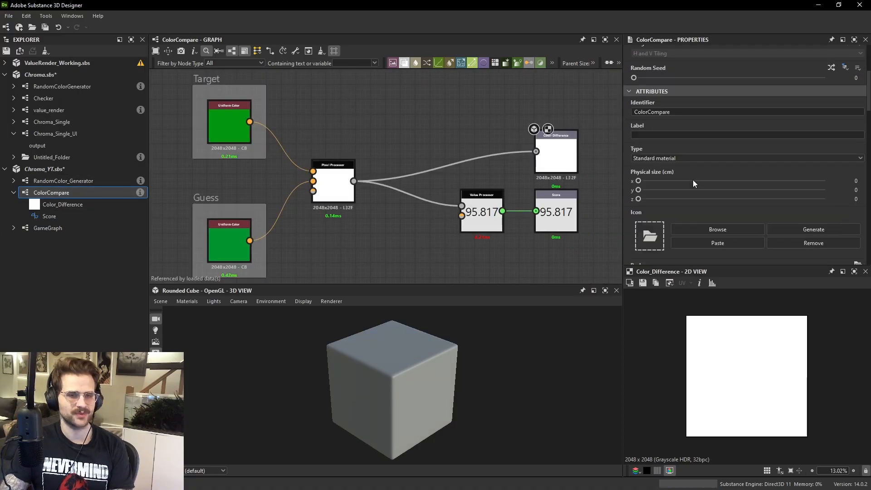
{"action": "left_click", "coordinate": [634, 181]}
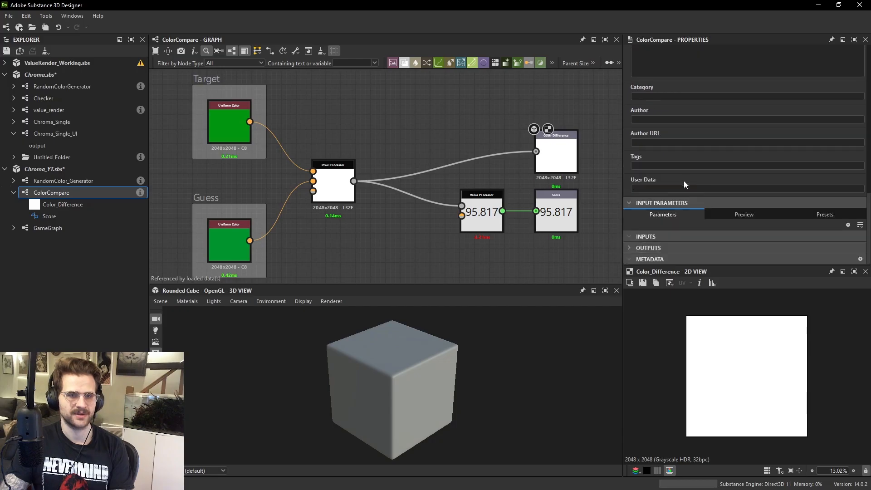
{"action": "left_click", "coordinate": [628, 248]}
{"action": "scroll", "coordinate": [636, 195], "scroll_direction": "down", "scroll_amount": 4}
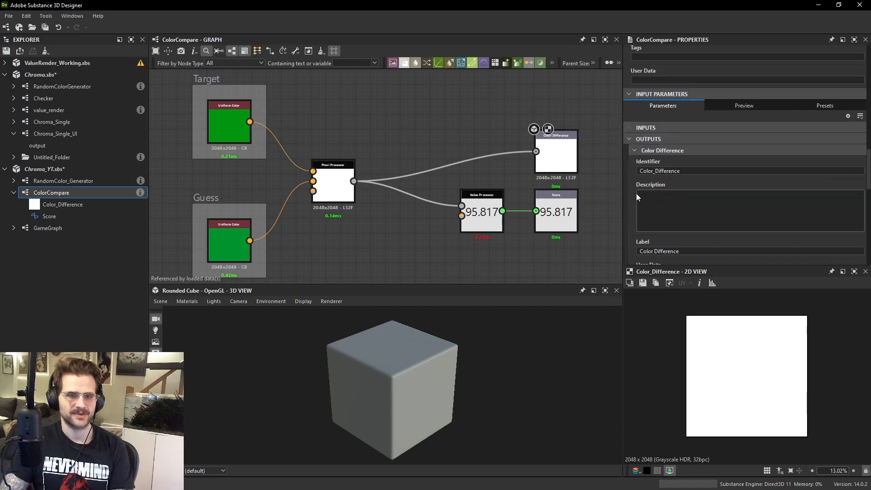
{"action": "left_click", "coordinate": [635, 152]}
{"action": "left_click", "coordinate": [630, 165]}
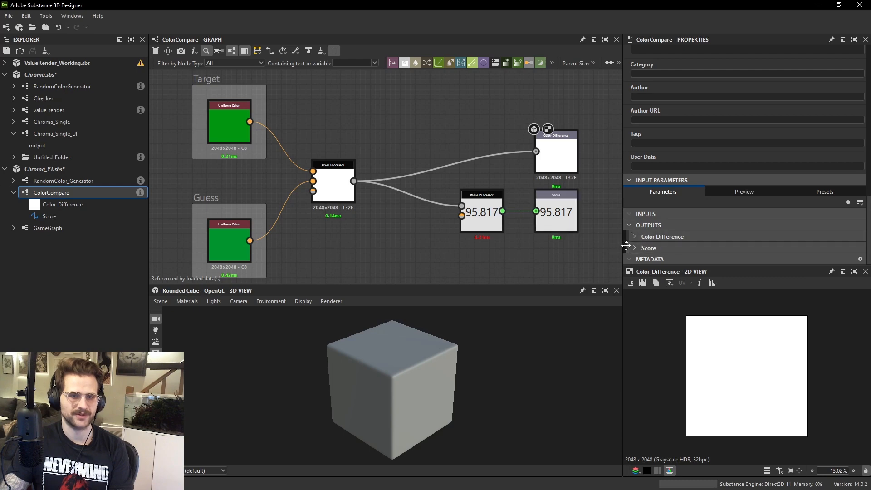
{"action": "mouse_move", "coordinate": [630, 246]}
{"action": "left_mouse_down"}
{"action": "mouse_move", "coordinate": [628, 236]}
{"action": "mouse_move", "coordinate": [617, 245]}
{"action": "left_mouse_up"}
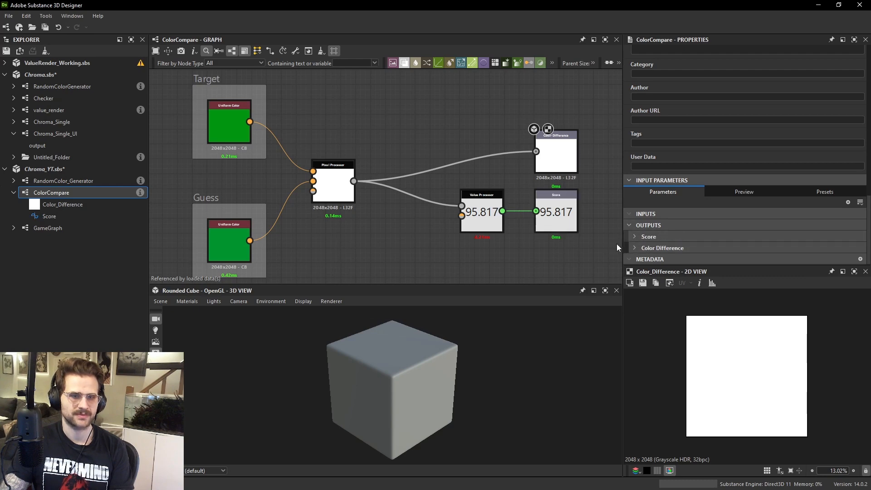
Add an Input Color node beside the Target colour, above the Pixel Processor.
{"action": "left_click", "coordinate": [556, 152]}
{"action": "middle_click_drag", "start_coordinate": [320, 144], "coordinate": [421, 140]}
{"action": "left_click", "coordinate": [304, 134]}
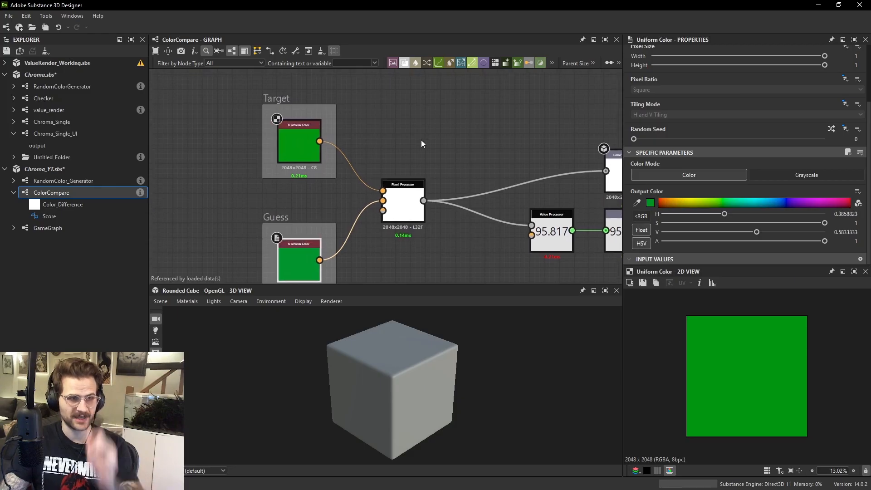
{"action": "left_click", "coordinate": [421, 141]}
{"action": "key", "text": "space"}
{"action": "type", "text": "inpu"}
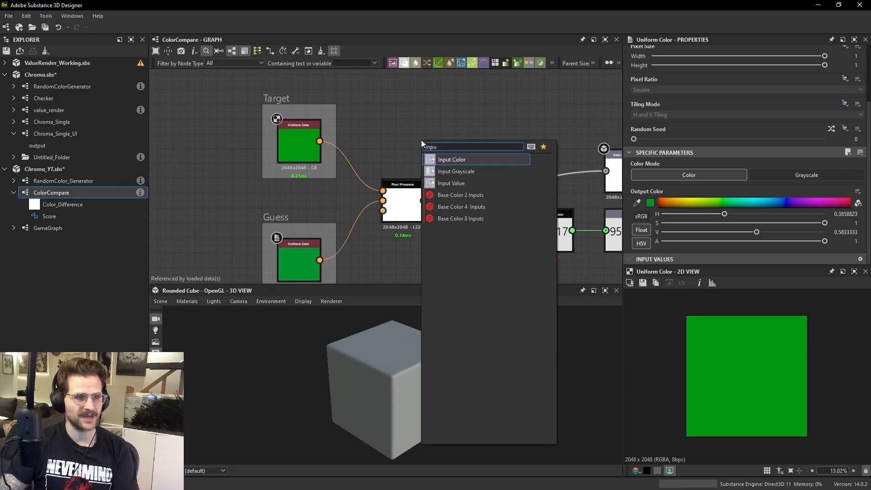
{"action": "key", "text": "Return"}
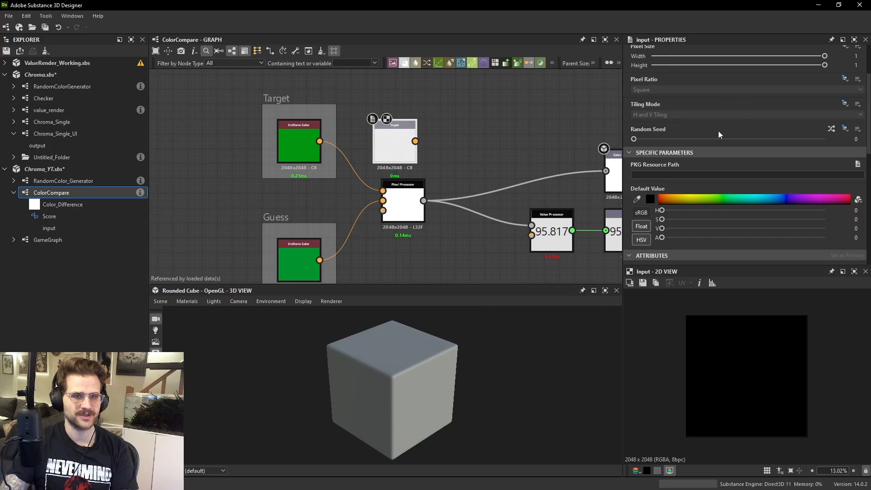
Set the new input's identifier to Random_Color and its label to Random Color.
{"action": "scroll", "coordinate": [718, 134], "scroll_direction": "down", "scroll_amount": 3}
{"action": "double_click", "coordinate": [640, 167]}
{"action": "type", "text": "Random Color"}
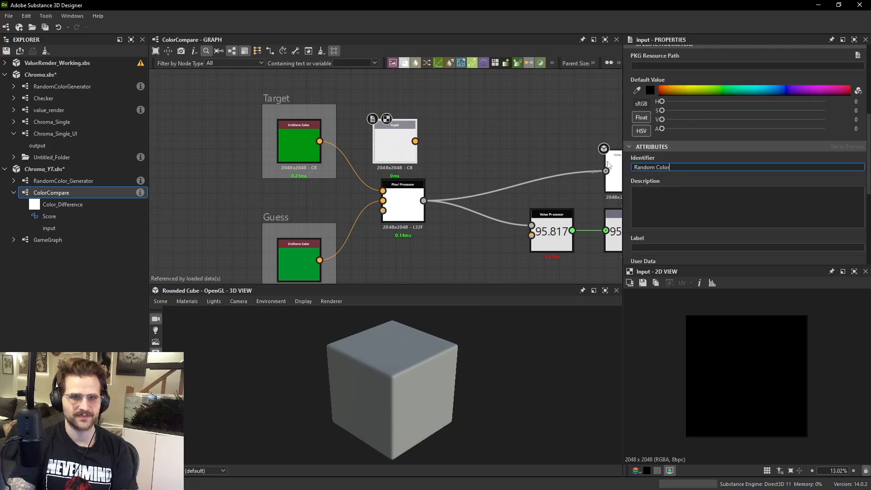
{"action": "key", "text": "Tab"}
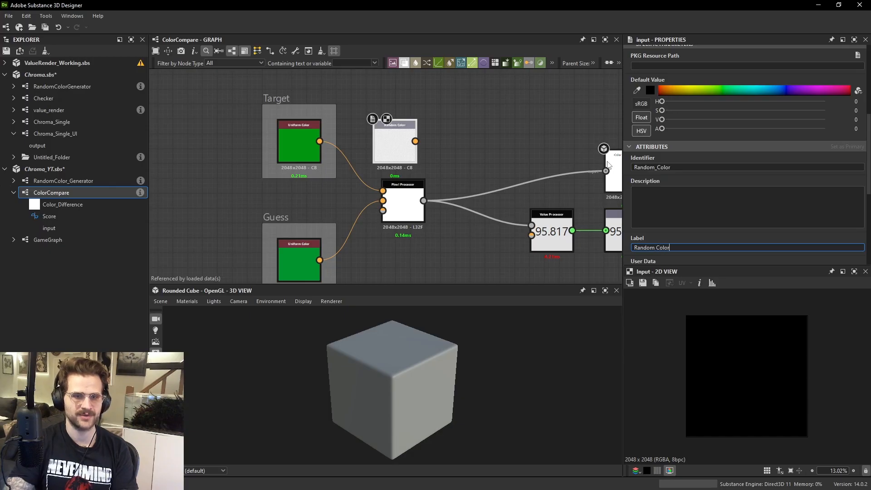
Apply the Random Color label and nudge its input node slightly closer to the Target colour.
{"action": "left_click", "coordinate": [453, 155]}
{"action": "left_click_drag", "start_coordinate": [409, 146], "coordinate": [403, 145]}
{"action": "left_click", "coordinate": [442, 159]}
{"action": "middle_click_drag", "start_coordinate": [426, 275], "coordinate": [431, 234]}
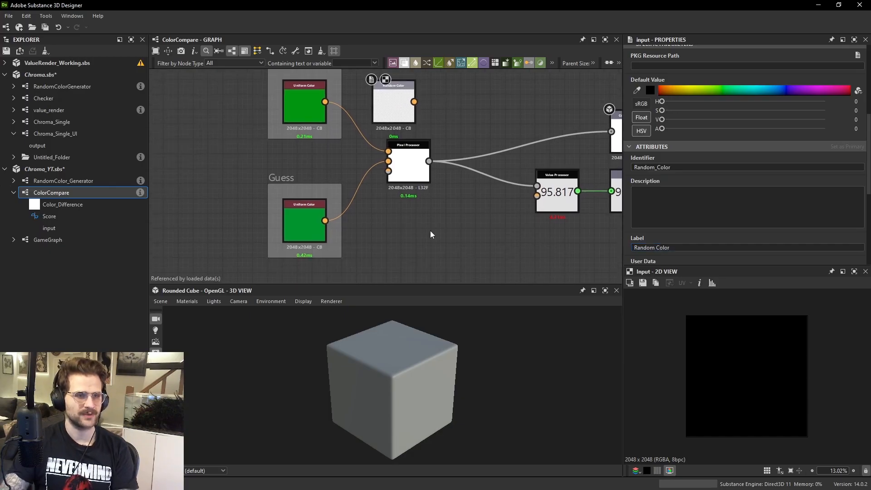
{"action": "key", "text": "space"}
{"action": "type", "text": "out"}
{"action": "key", "text": "Return"}
{"action": "left_click_drag", "start_coordinate": [443, 227], "coordinate": [405, 233]}
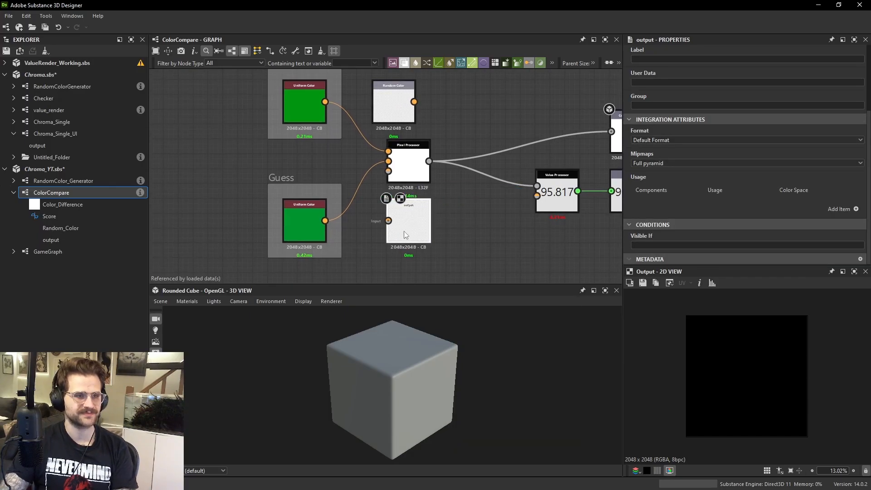
{"action": "key", "text": "Delete"}
Add a second Input Color node beside the Guess colour, below the Pixel Processor.
{"action": "key", "text": "space"}
{"action": "type", "text": "input"}
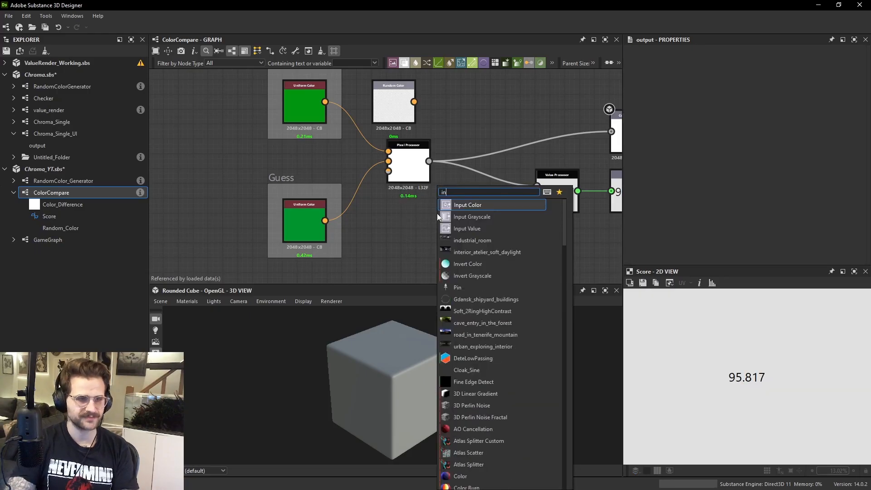
{"action": "key", "text": "Return"}
{"action": "left_click_drag", "start_coordinate": [438, 217], "coordinate": [409, 218]}
Set the second input's identifier to Color_Guess and its label to Color Guess.
{"action": "scroll", "coordinate": [669, 203], "scroll_direction": "down", "scroll_amount": 5}
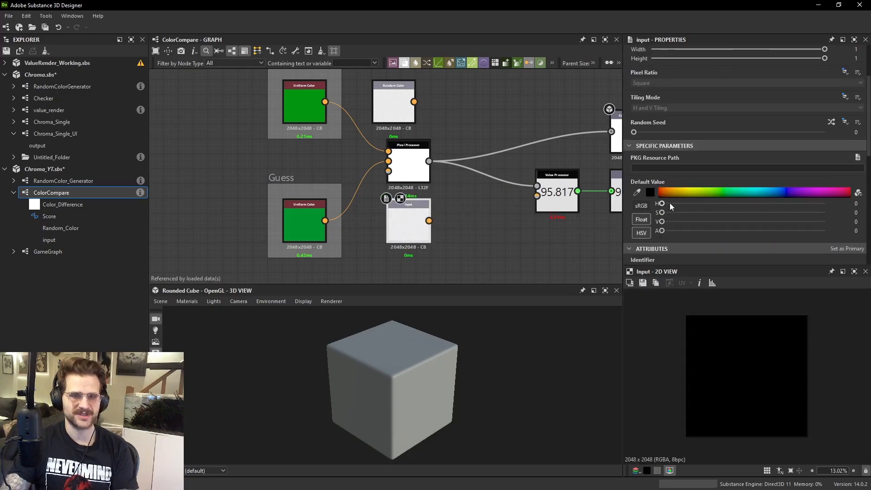
{"action": "left_click_drag", "start_coordinate": [666, 160], "coordinate": [586, 150]}
{"action": "type", "text": "Color GUe"}
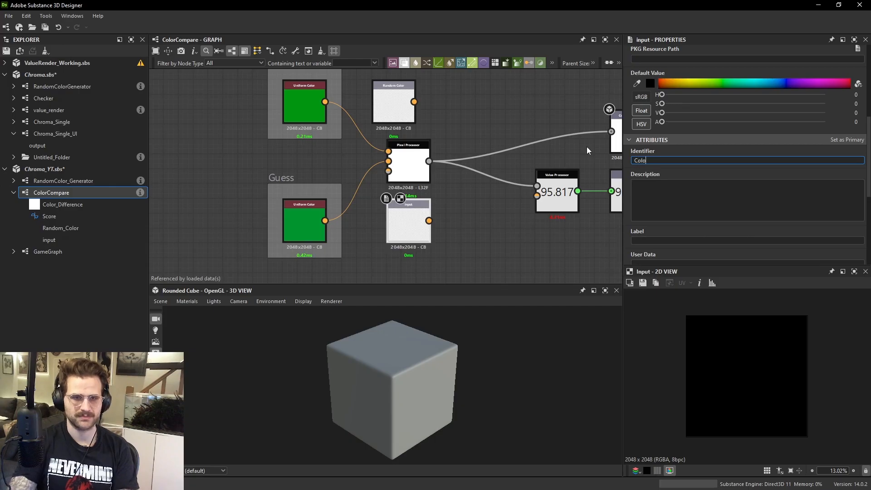
{"action": "key", "text": "BackSpace"}
{"action": "key", "text": "BackSpace"}
{"action": "type", "text": "uess"}
{"action": "key", "text": "Tab"}
{"action": "key", "text": "Tab"}
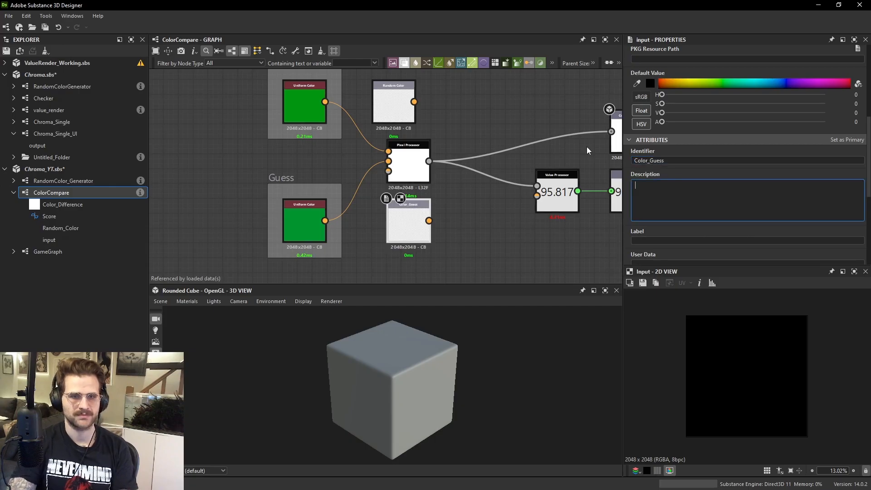
{"action": "type", "text": "Color Guess"}
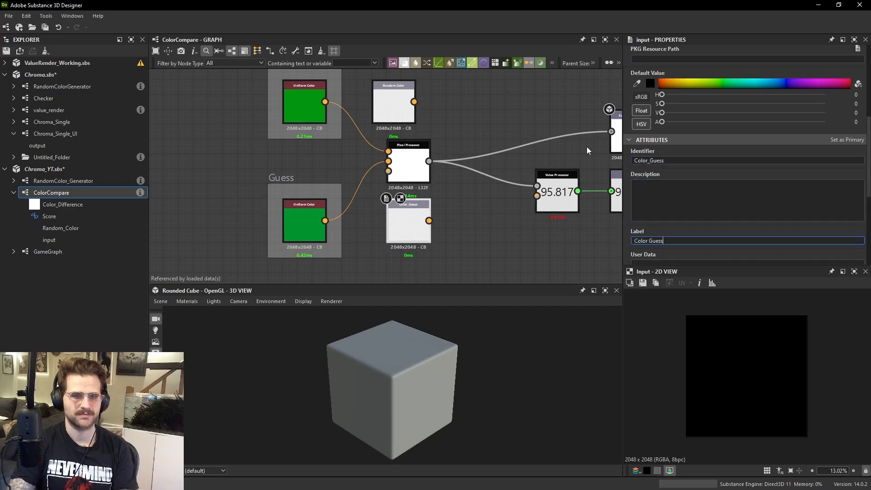
Connect the Random Color and Color Guess inputs to the Pixel Processor in place of the uniform colours, stacking the two input nodes.
{"action": "left_click_drag", "start_coordinate": [387, 198], "coordinate": [209, 191]}
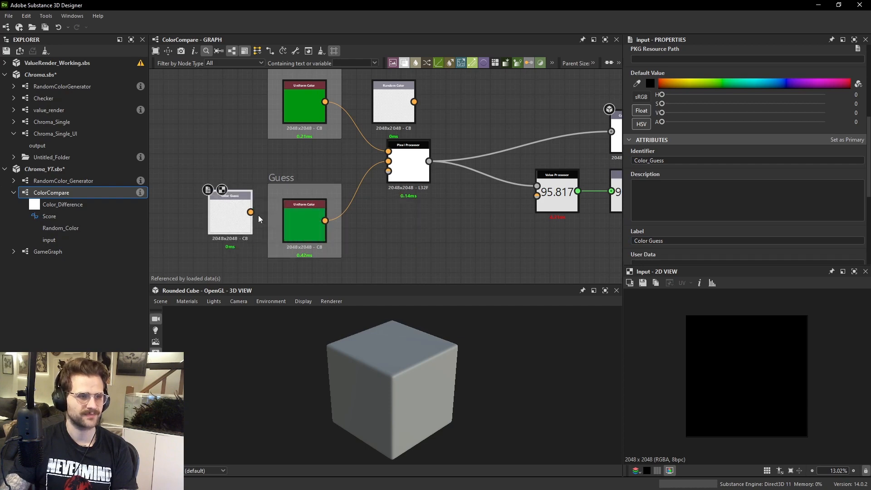
{"action": "left_click_drag", "start_coordinate": [251, 212], "coordinate": [389, 161]}
{"action": "left_click_drag", "start_coordinate": [393, 90], "coordinate": [388, 152]}
{"action": "scroll", "coordinate": [382, 141], "scroll_direction": "down", "scroll_amount": 2}
{"action": "left_click_drag", "start_coordinate": [370, 115], "coordinate": [280, 140]}
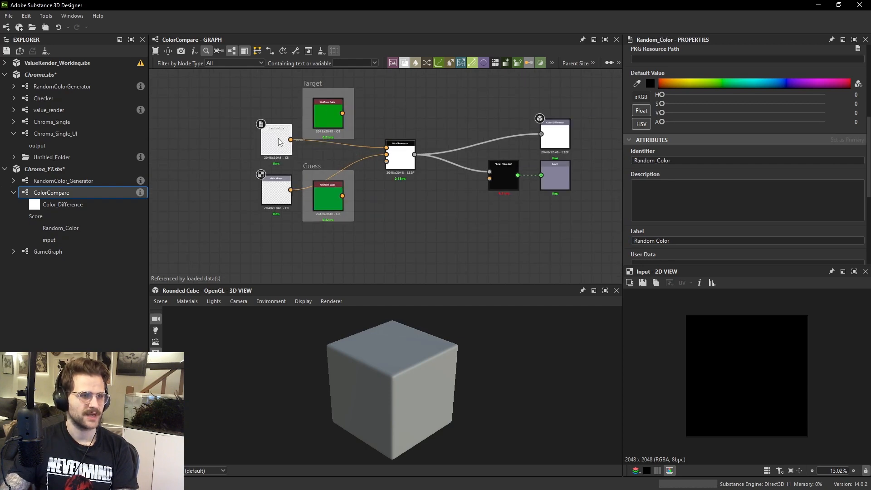
Move the Target and Guess frames with their uniform colours to the left of the two input nodes.
{"action": "left_click_drag", "start_coordinate": [316, 87], "coordinate": [213, 87]}
{"action": "left_click_drag", "start_coordinate": [312, 166], "coordinate": [208, 166]}
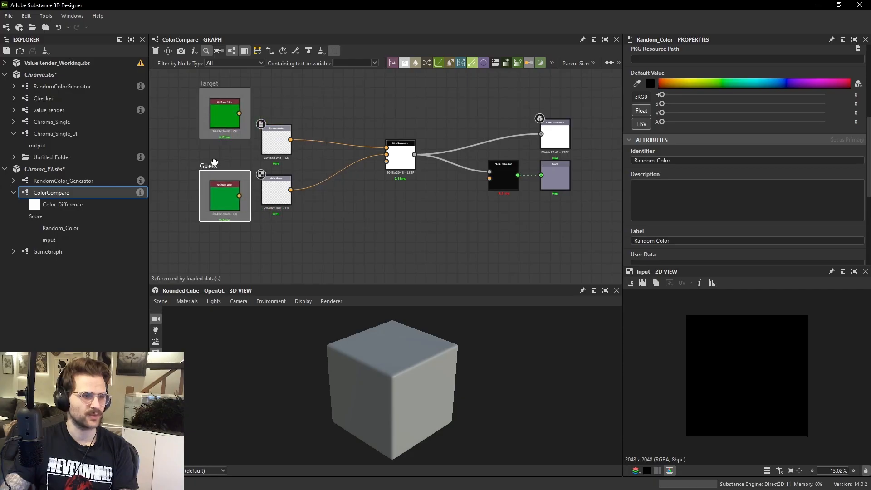
{"action": "middle_click_drag", "start_coordinate": [232, 158], "coordinate": [302, 174]}
{"action": "left_click_drag", "start_coordinate": [244, 138], "coordinate": [326, 255]}
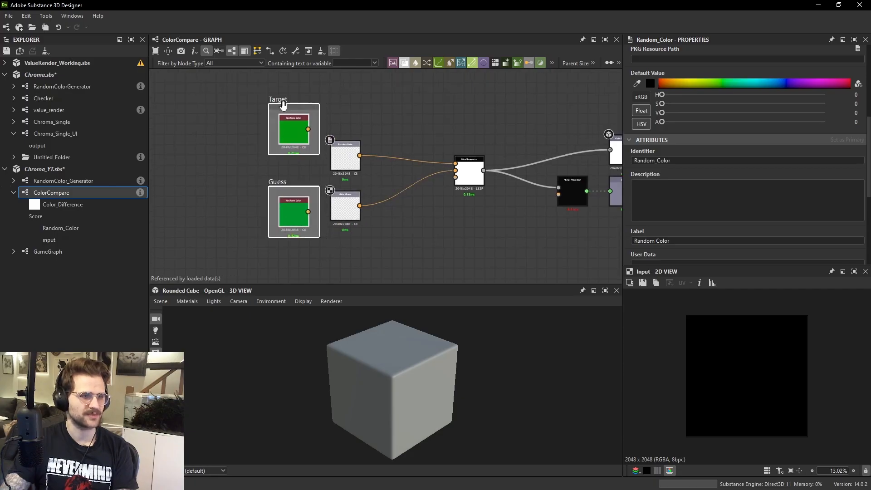
{"action": "left_click_drag", "start_coordinate": [275, 106], "coordinate": [243, 105]}
Add a frame and enlarge it so that it encloses both the Target and Guess groups.
{"action": "key", "text": "space"}
{"action": "type", "text": "fra"}
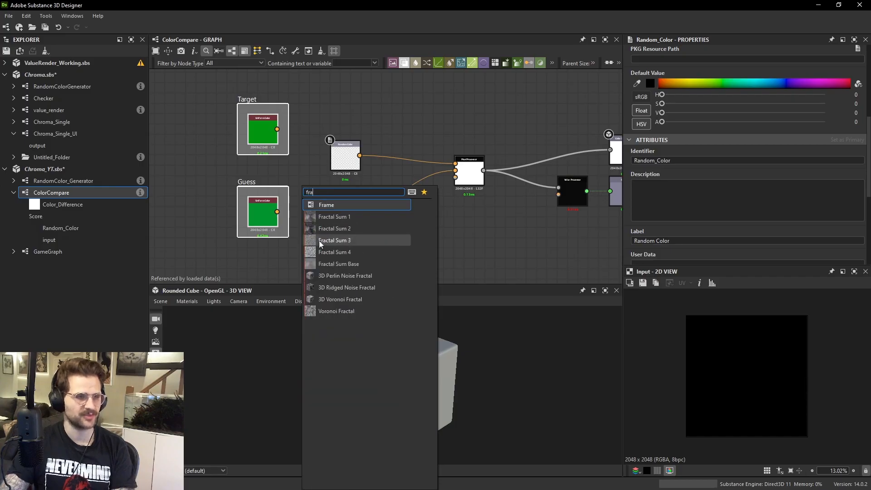
{"action": "left_click", "coordinate": [337, 205]}
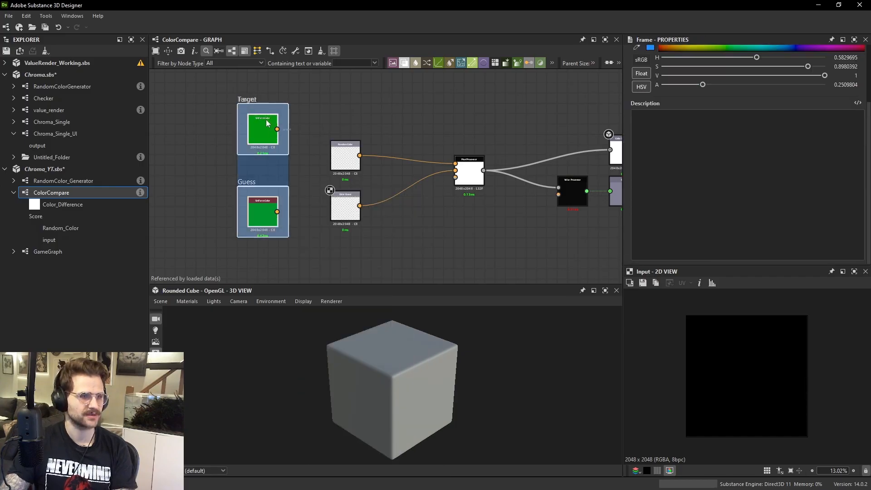
{"action": "left_click_drag", "start_coordinate": [289, 182], "coordinate": [300, 179]}
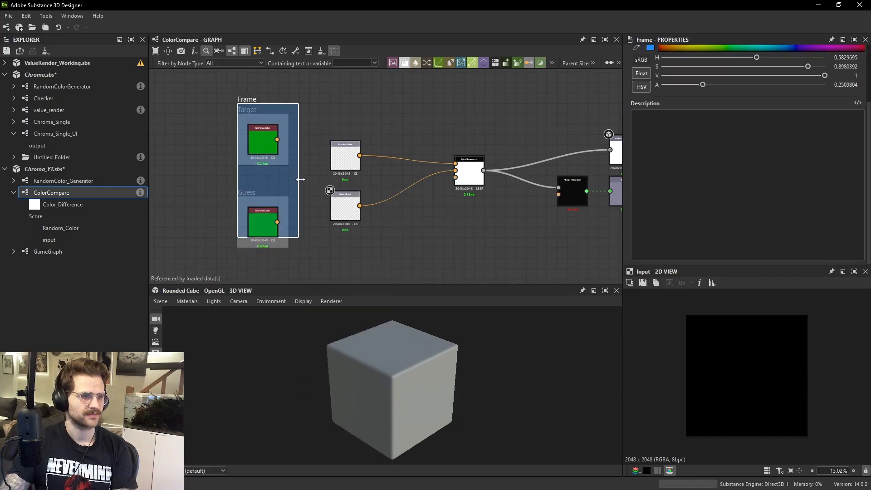
{"action": "left_click_drag", "start_coordinate": [303, 243], "coordinate": [302, 266]}
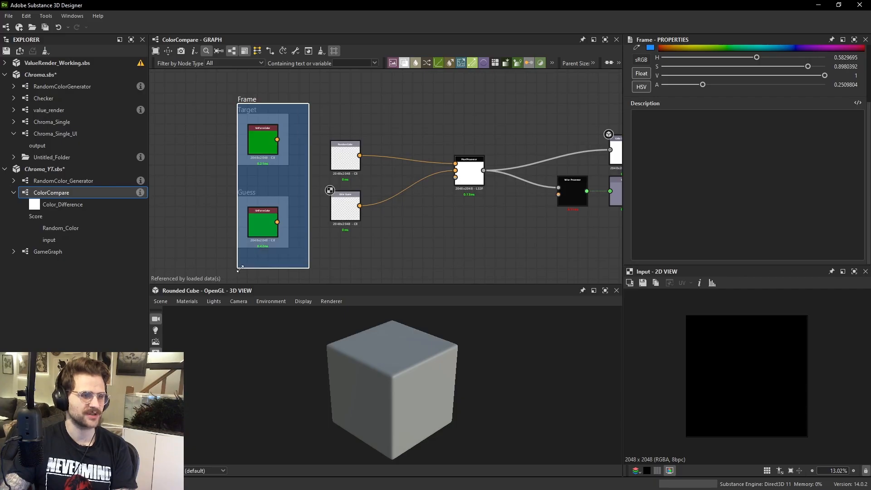
{"action": "left_click_drag", "start_coordinate": [240, 269], "coordinate": [230, 267]}
Set the new frame's colour saturation to 0 and its title to Debug.
{"action": "scroll", "coordinate": [664, 90], "scroll_direction": "up", "scroll_amount": 2}
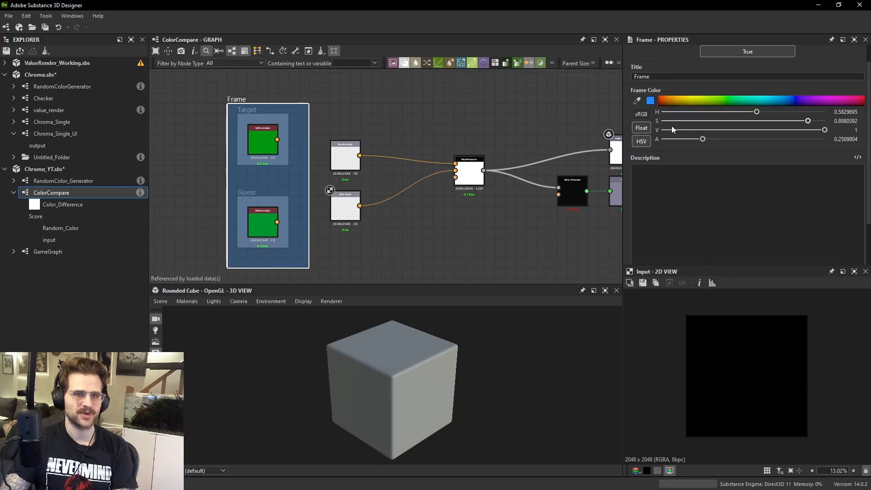
{"action": "left_click_drag", "start_coordinate": [671, 121], "coordinate": [586, 91]}
{"action": "left_click", "coordinate": [639, 76]}
{"action": "type", "text": "Debug"}
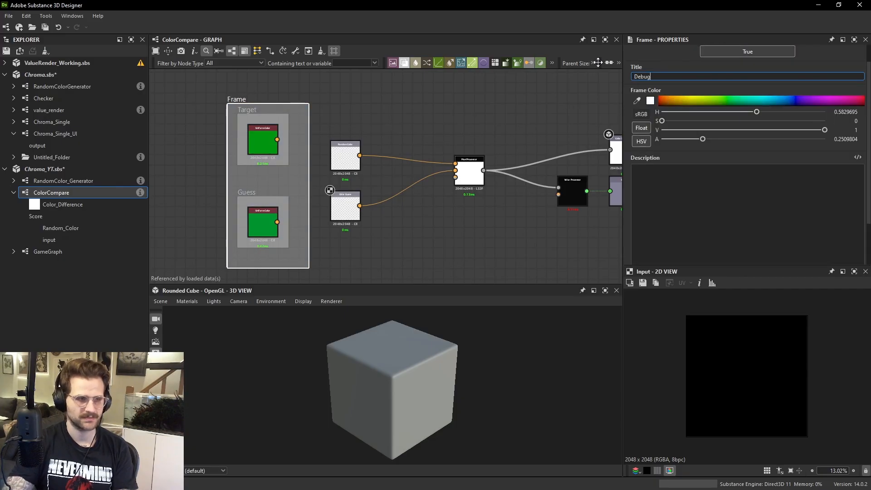
{"action": "key", "text": "Return"}
Check the Color Difference output of ColorCompare and open GameGraph.
{"action": "left_click", "coordinate": [491, 137]}
{"action": "middle_click_drag", "start_coordinate": [493, 145], "coordinate": [415, 143]}
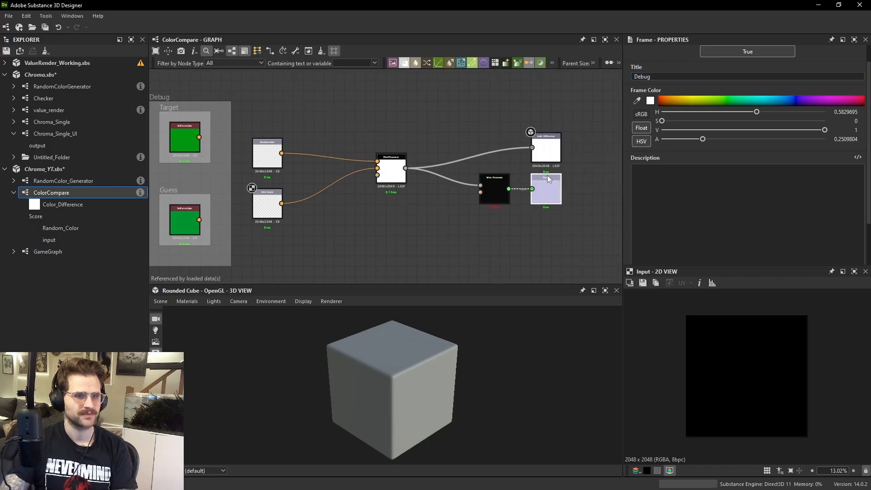
{"action": "left_click", "coordinate": [546, 150]}
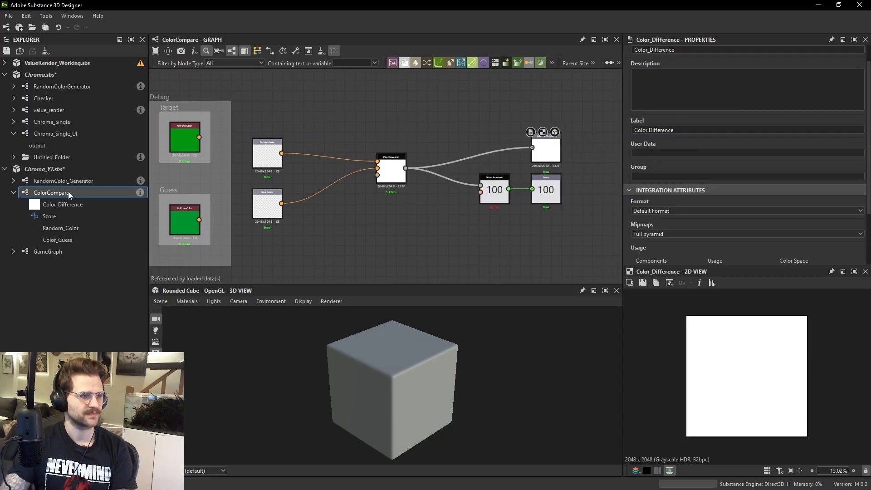
{"action": "left_click", "coordinate": [13, 192]}
{"action": "left_click", "coordinate": [48, 204]}
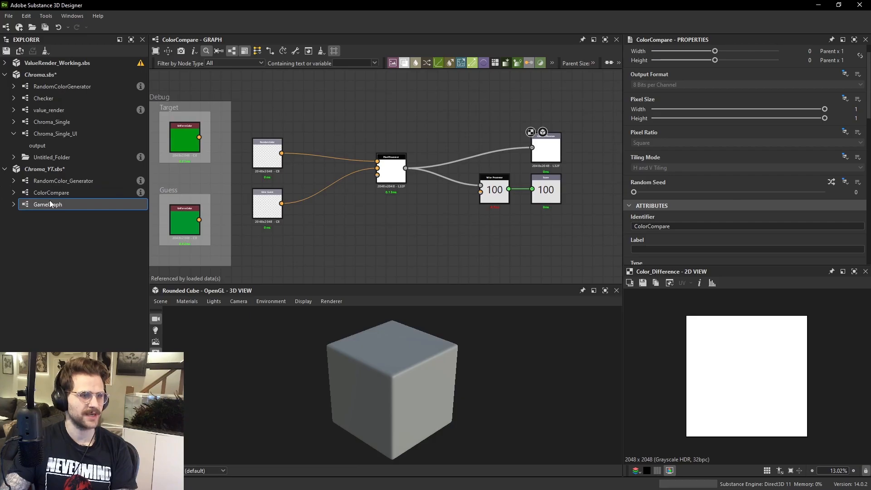
{"action": "double_click", "coordinate": [49, 203]}
Move the ColorCompare node away from RandomColor_Generator and connect the generator to its Random Color input.
{"action": "middle_click_drag", "start_coordinate": [310, 153], "coordinate": [315, 158]}
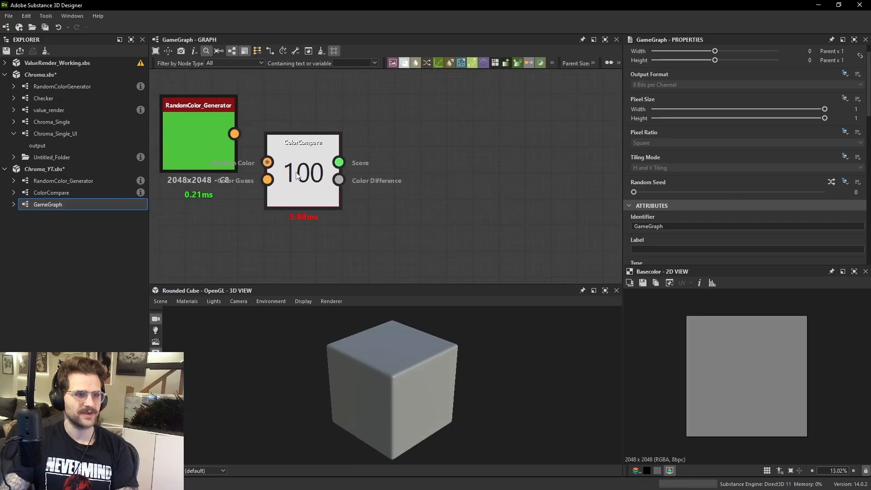
{"action": "double_click", "coordinate": [297, 173]}
{"action": "middle_click_drag", "start_coordinate": [338, 187], "coordinate": [419, 218]}
{"action": "left_click_drag", "start_coordinate": [292, 175], "coordinate": [389, 201]}
{"action": "middle_click_drag", "start_coordinate": [249, 239], "coordinate": [278, 215]}
Add a Uniform Color node below RandomColor_Generator and connect it to ColorCompare's Color Guess input.
{"action": "key", "text": "space"}
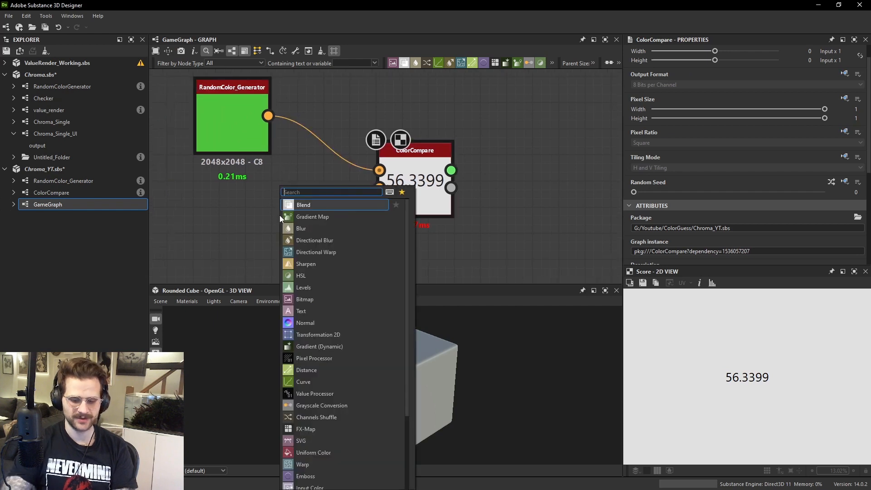
{"action": "type", "text": "uniform"}
{"action": "key", "text": "Return"}
{"action": "left_click_drag", "start_coordinate": [263, 211], "coordinate": [379, 187]}
{"action": "left_click", "coordinate": [414, 202]}
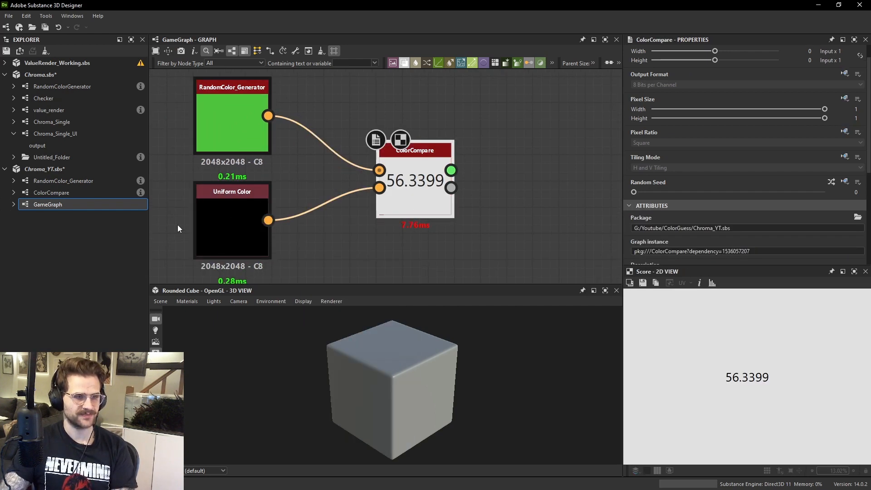
Match the Uniform Color node to the random green by setting hue 0.31, saturation 0.72 and value 0.76.
{"action": "left_click", "coordinate": [227, 224]}
{"action": "left_click_drag", "start_coordinate": [683, 232], "coordinate": [706, 232]}
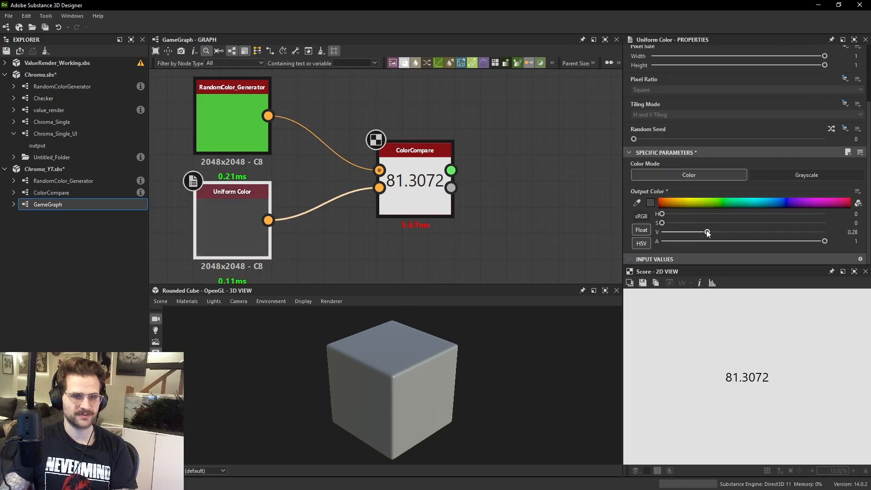
{"action": "left_click_drag", "start_coordinate": [661, 214], "coordinate": [770, 232]}
{"action": "left_click_drag", "start_coordinate": [705, 222], "coordinate": [791, 223]}
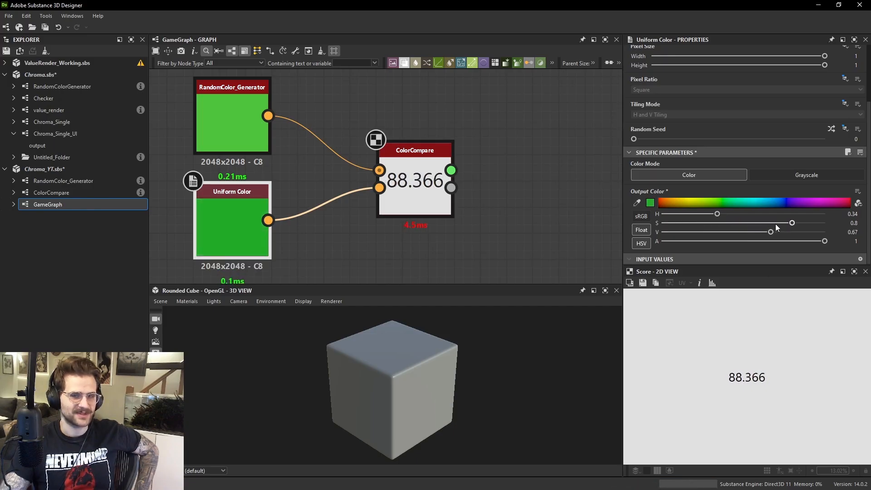
{"action": "left_click_drag", "start_coordinate": [718, 214], "coordinate": [711, 214]}
{"action": "mouse_move", "coordinate": [791, 223]}
{"action": "left_mouse_down"}
{"action": "mouse_move", "coordinate": [779, 223]}
{"action": "mouse_move", "coordinate": [777, 232]}
{"action": "mouse_move", "coordinate": [784, 232]}
{"action": "left_mouse_up"}
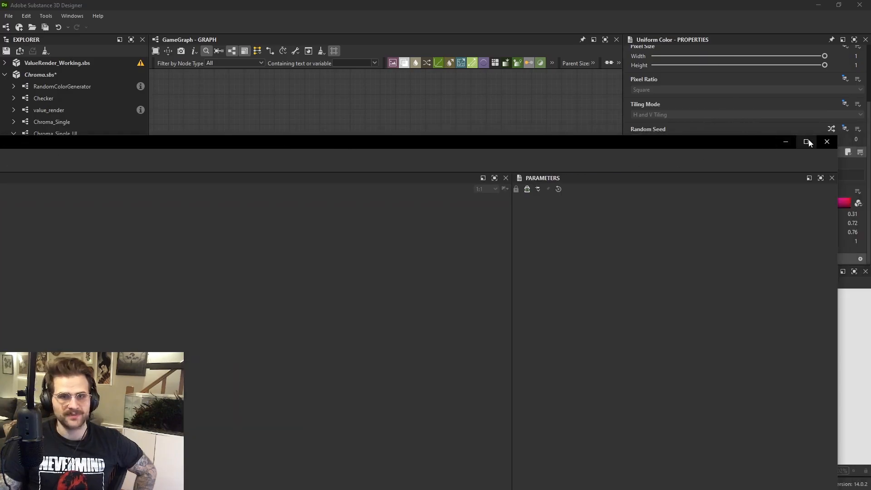
{"action": "left_click", "coordinate": [805, 141]}
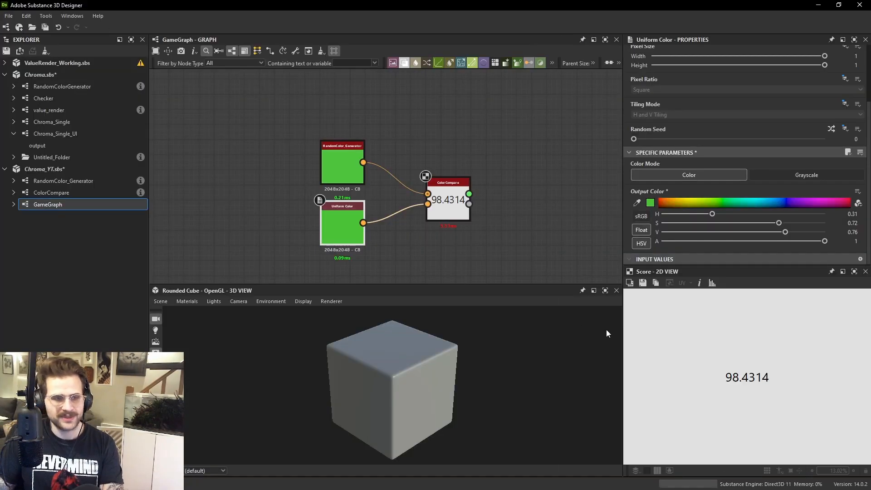
Delete all of GameGraph's template output nodes and their source nodes except the Base Color pair.
{"action": "scroll", "coordinate": [485, 146], "scroll_direction": "down", "scroll_amount": 5}
{"action": "middle_click_drag", "start_coordinate": [515, 171], "coordinate": [409, 175]}
{"action": "scroll", "coordinate": [472, 112], "scroll_direction": "up", "scroll_amount": 1}
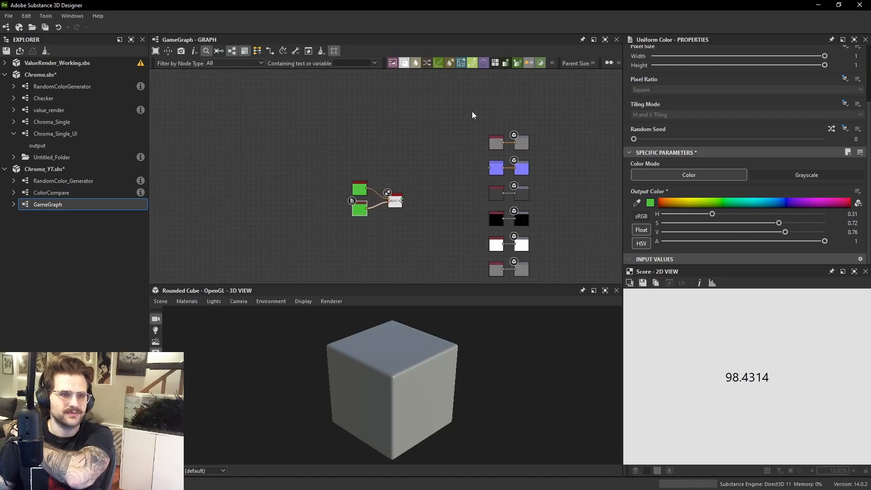
{"action": "middle_click_drag", "start_coordinate": [472, 110], "coordinate": [471, 100]}
{"action": "left_click_drag", "start_coordinate": [471, 100], "coordinate": [457, 149]}
{"action": "key", "text": "Delete"}
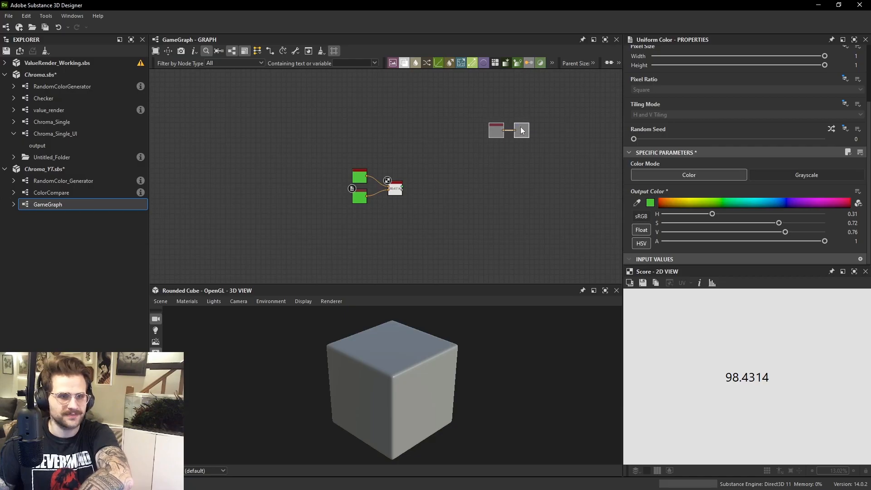
Move the Base Color output node down beside the ColorCompare node, level with its outputs.
{"action": "left_click", "coordinate": [448, 173]}
{"action": "scroll", "coordinate": [448, 173], "scroll_direction": "up", "scroll_amount": 4}
{"action": "left_click_drag", "start_coordinate": [521, 130], "coordinate": [453, 209]}
{"action": "middle_click_drag", "start_coordinate": [455, 210], "coordinate": [538, 192]}
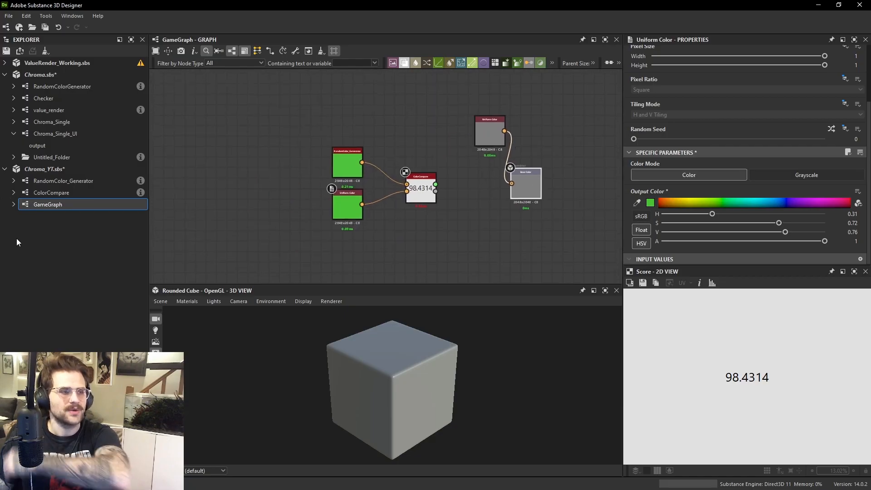
Collapse the Chroma.sbs package and select the ColorCompare node in GameGraph.
{"action": "left_click", "coordinate": [81, 173]}
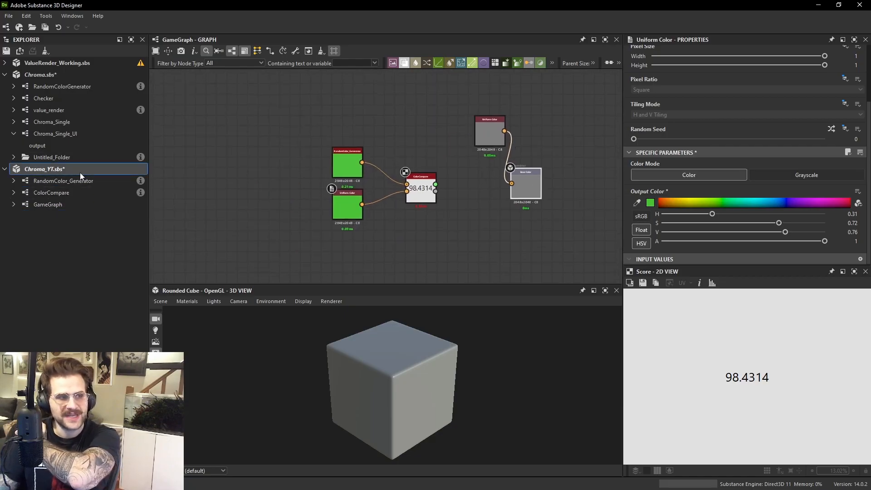
{"action": "left_click", "coordinate": [4, 74]}
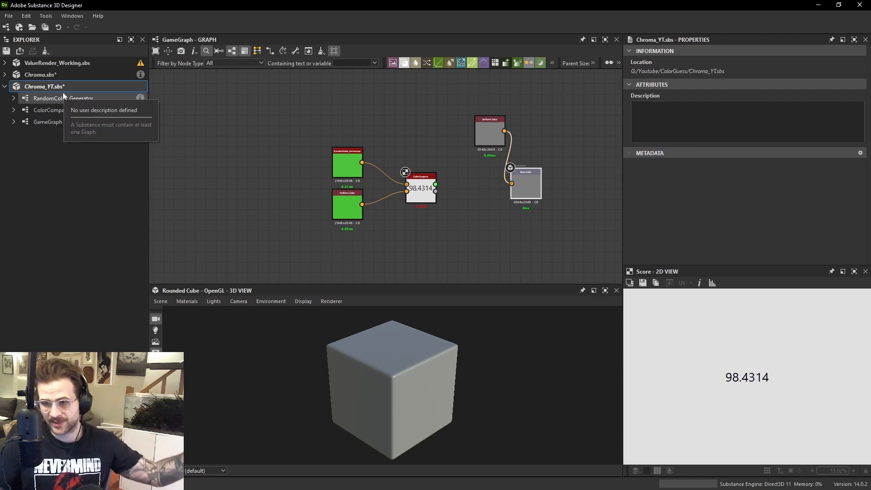
{"action": "scroll", "coordinate": [426, 191], "scroll_direction": "up", "scroll_amount": 2}
{"action": "left_click_drag", "start_coordinate": [427, 191], "coordinate": [425, 183]}
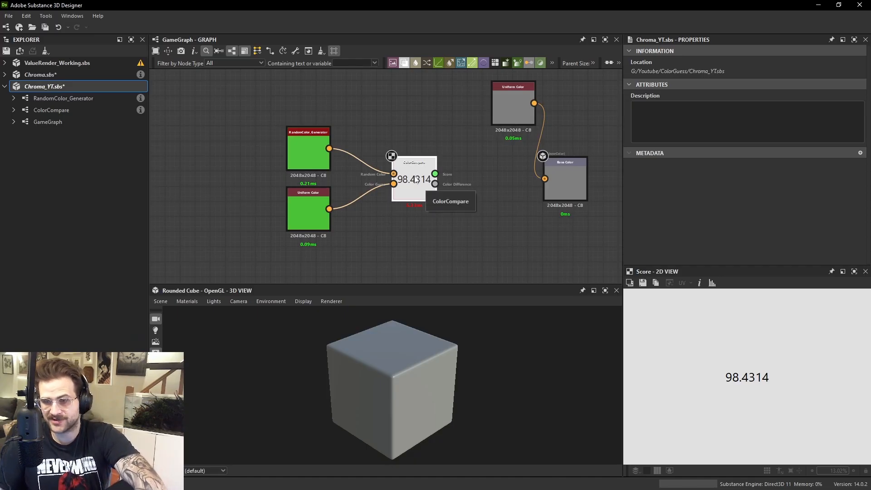
{"action": "scroll", "coordinate": [388, 181], "scroll_direction": "up", "scroll_amount": 1}
{"action": "left_click", "coordinate": [417, 168]}
{"action": "scroll", "coordinate": [411, 163], "scroll_direction": "down", "scroll_amount": 1}
{"action": "middle_click_drag", "start_coordinate": [411, 161], "coordinate": [437, 157]}
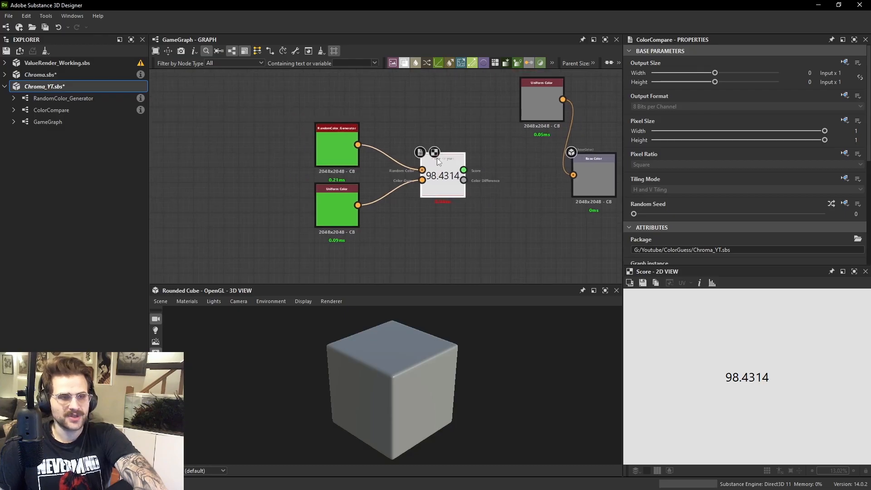
Move the RandomColor_Generator, Uniform Color and ColorCompare nodes together to the left, farther from the Base Color output.
{"action": "left_click_drag", "start_coordinate": [310, 107], "coordinate": [393, 163]}
{"action": "middle_click_drag", "start_coordinate": [394, 162], "coordinate": [410, 183]}
{"action": "left_click_drag", "start_coordinate": [354, 235], "coordinate": [294, 234]}
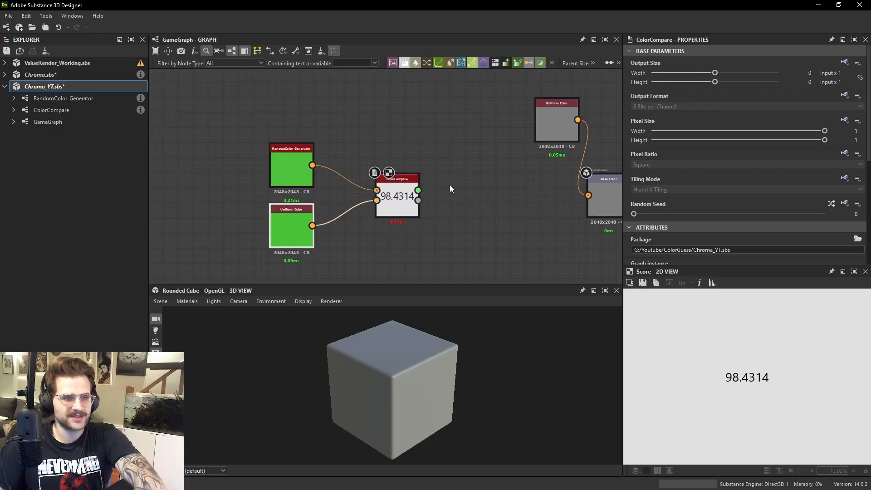
Add a Uniform Color node in the empty graph area above ColorCompare.
{"action": "scroll", "coordinate": [440, 185], "scroll_direction": "down", "scroll_amount": 2}
{"action": "left_click_drag", "start_coordinate": [303, 142], "coordinate": [363, 198]}
{"action": "key", "text": "space"}
{"action": "type", "text": "uni"}
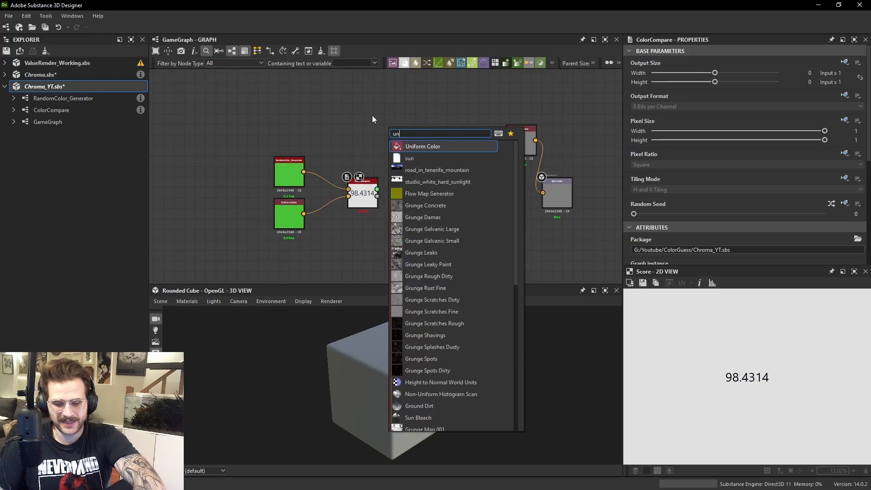
{"action": "left_click", "coordinate": [429, 144]}
{"action": "scroll", "coordinate": [735, 183], "scroll_direction": "down", "scroll_amount": 2}
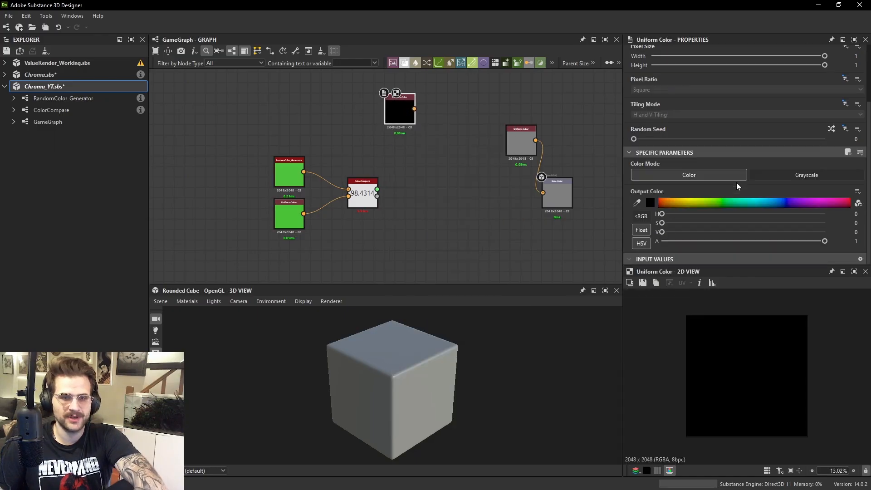
Make the new Uniform Color mid-grey with a V value of 0.47 and move the node farther left and up.
{"action": "left_click_drag", "start_coordinate": [685, 232], "coordinate": [660, 223]}
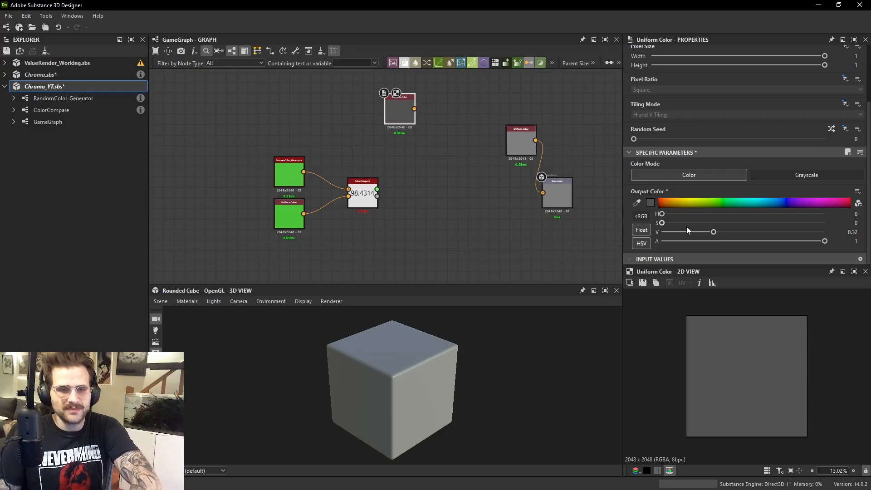
{"action": "middle_click_drag", "start_coordinate": [433, 139], "coordinate": [450, 171]}
{"action": "scroll", "coordinate": [411, 144], "scroll_direction": "up", "scroll_amount": 2}
{"action": "left_click_drag", "start_coordinate": [712, 231], "coordinate": [737, 231]}
{"action": "scroll", "coordinate": [766, 376], "scroll_direction": "down", "scroll_amount": 2}
{"action": "scroll", "coordinate": [482, 202], "scroll_direction": "down", "scroll_amount": 3}
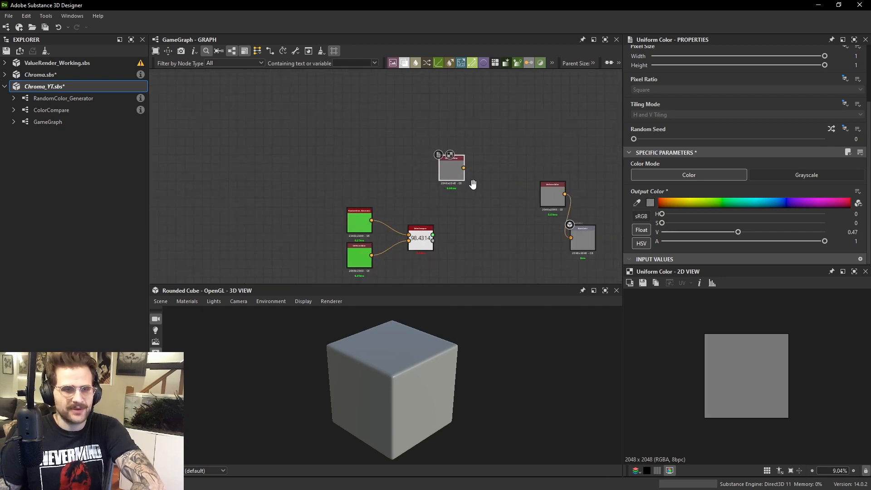
{"action": "left_click_drag", "start_coordinate": [461, 174], "coordinate": [422, 153]}
Shift the RandomColor_Generator, green Uniform Color and ColorCompare nodes together further left, widening the gap before the Base Color output.
{"action": "scroll", "coordinate": [428, 219], "scroll_direction": "up", "scroll_amount": 2}
{"action": "middle_click_drag", "start_coordinate": [429, 219], "coordinate": [431, 166]}
{"action": "left_click_drag", "start_coordinate": [304, 148], "coordinate": [404, 202]}
{"action": "left_click_drag", "start_coordinate": [408, 204], "coordinate": [364, 204]}
Set the saturation of the Uniform Color feeding ColorCompare to 0.16, then preview RandomColor_Generator's colour for comparison.
{"action": "left_click", "coordinate": [296, 165]}
{"action": "left_click", "coordinate": [301, 216]}
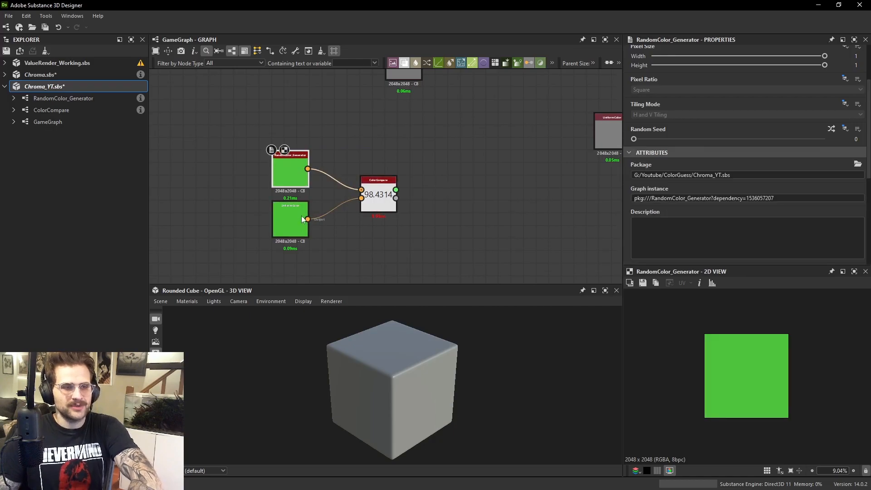
{"action": "left_click", "coordinate": [287, 175]}
{"action": "left_click", "coordinate": [286, 206]}
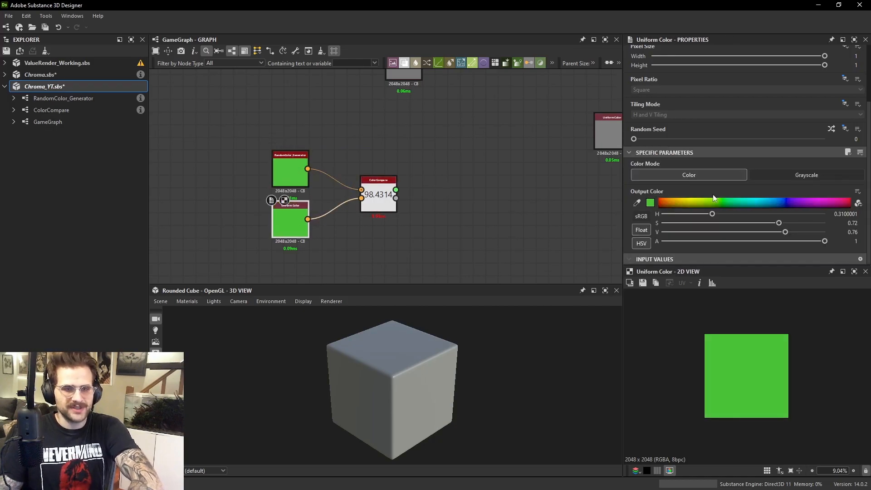
{"action": "left_click_drag", "start_coordinate": [721, 223], "coordinate": [688, 222]}
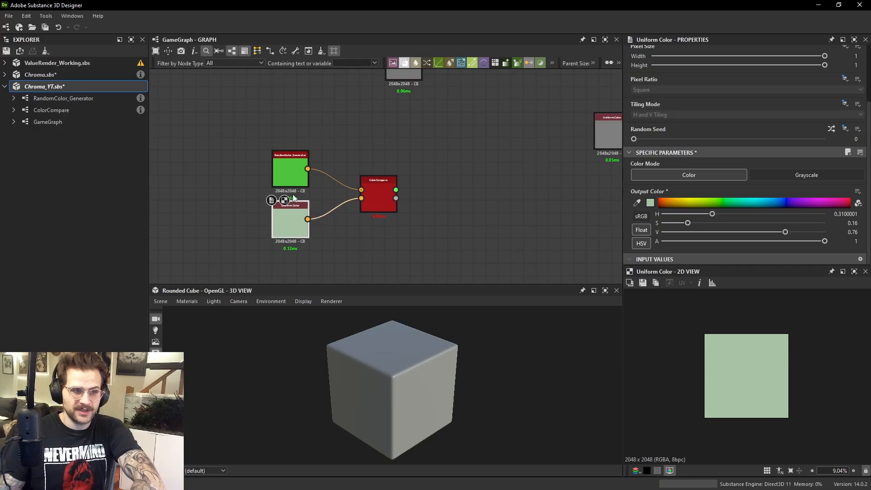
{"action": "left_click", "coordinate": [292, 181]}
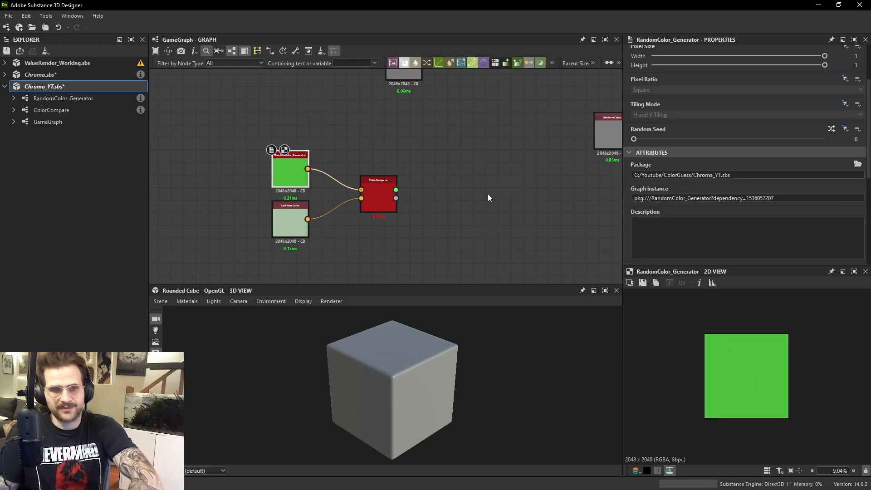
Add a Tile Generator Color node beyond ColorCompare and set its X Amount to 2 and Y Amount to 1.
{"action": "key", "text": "space"}
{"action": "type", "text": "tile ge"}
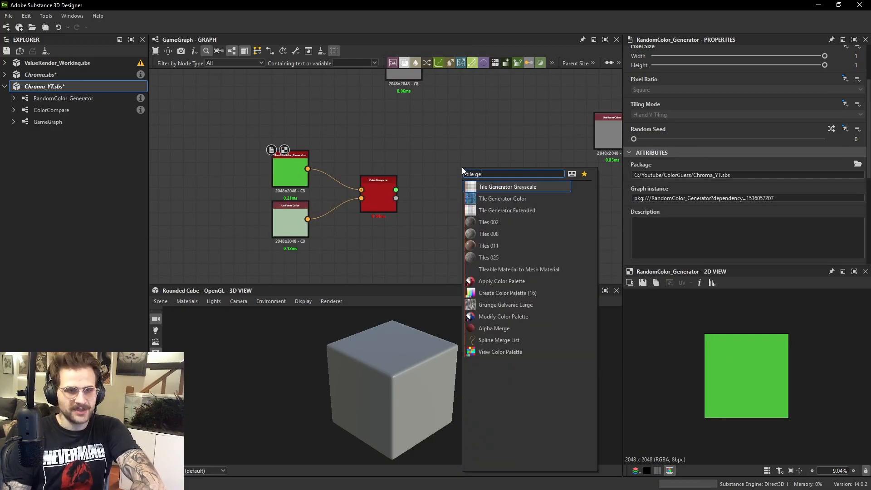
{"action": "key", "text": "Down"}
{"action": "key", "text": "Return"}
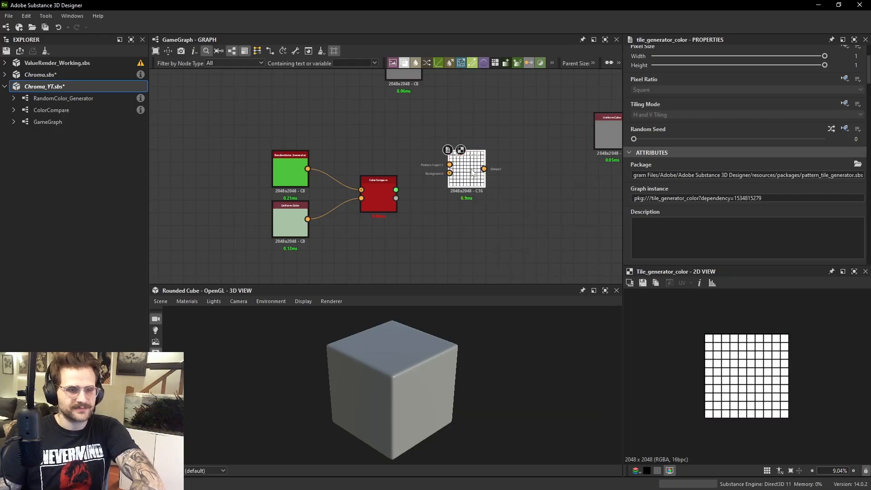
{"action": "scroll", "coordinate": [680, 181], "scroll_direction": "down", "scroll_amount": 5}
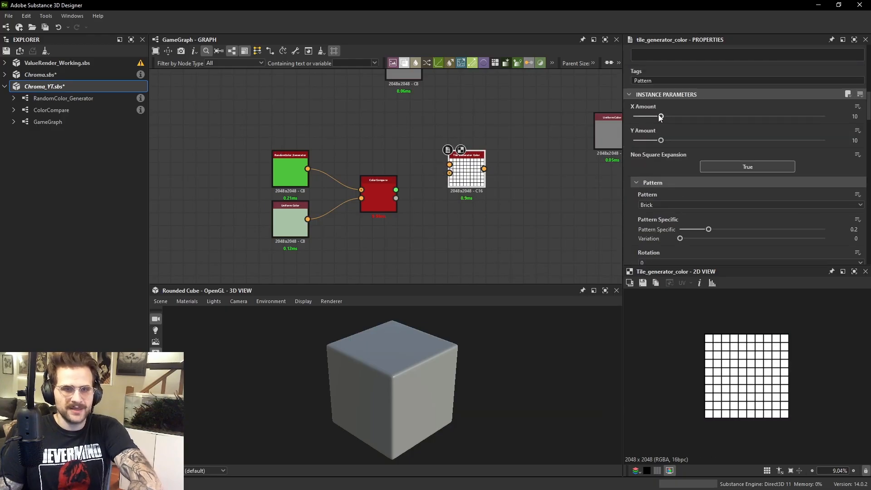
{"action": "left_click_drag", "start_coordinate": [660, 117], "coordinate": [634, 141]}
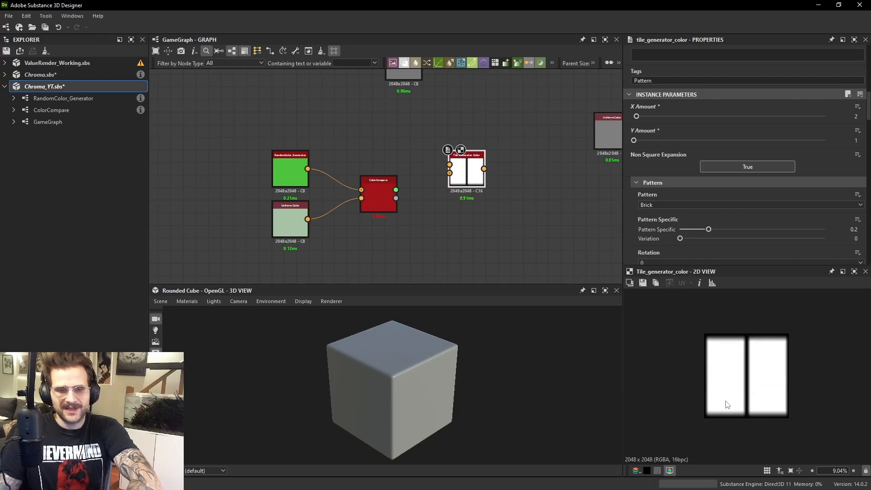
Change the Tile Generator Color's pattern to Square and set its scale to 0.86.
{"action": "left_click", "coordinate": [671, 204]}
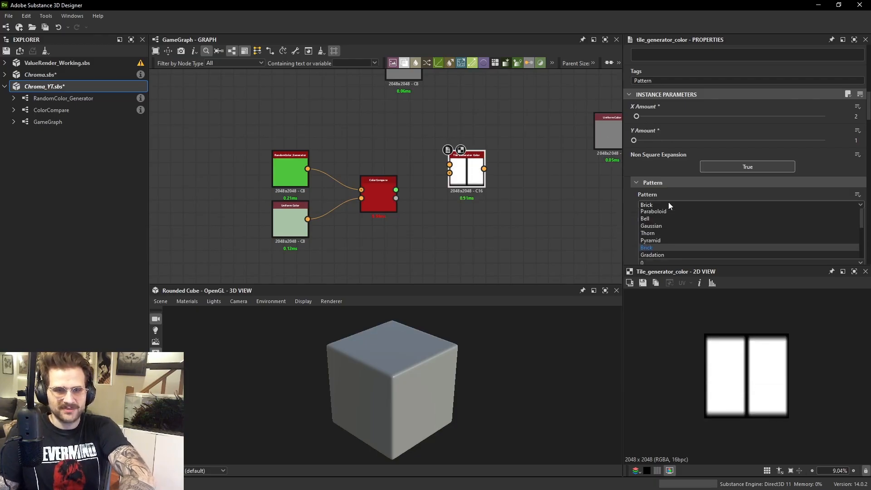
{"action": "left_click", "coordinate": [663, 219]}
{"action": "scroll", "coordinate": [633, 218], "scroll_direction": "down", "scroll_amount": 2}
{"action": "scroll", "coordinate": [630, 218], "scroll_direction": "down", "scroll_amount": 3}
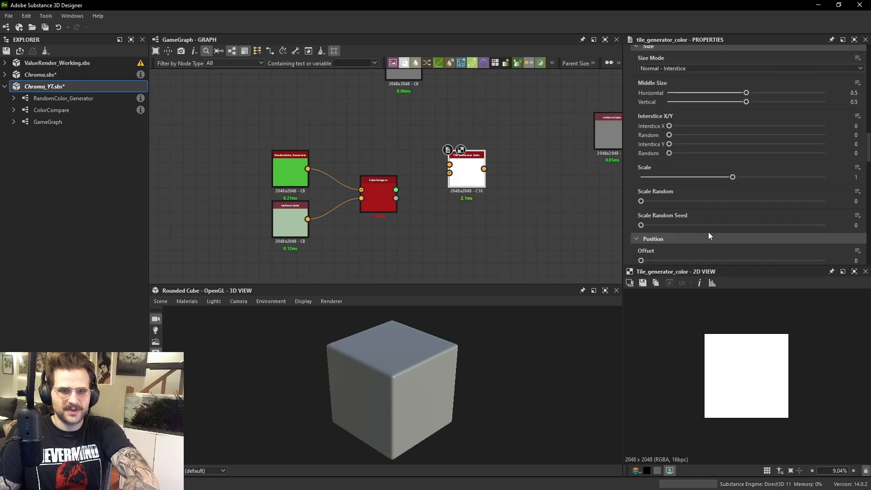
{"action": "left_click_drag", "start_coordinate": [731, 177], "coordinate": [720, 178]}
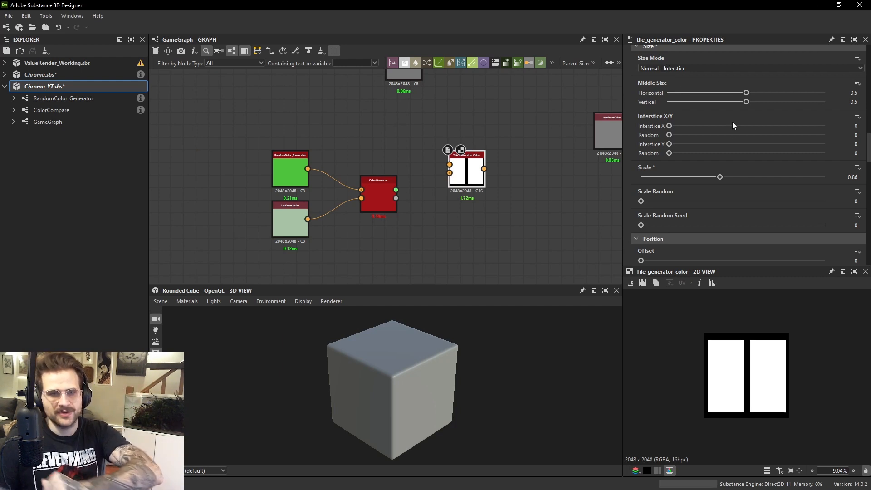
Set the tile generator's Size Mode to Keep Ratio and its scale to 0.75.
{"action": "left_click", "coordinate": [682, 68]}
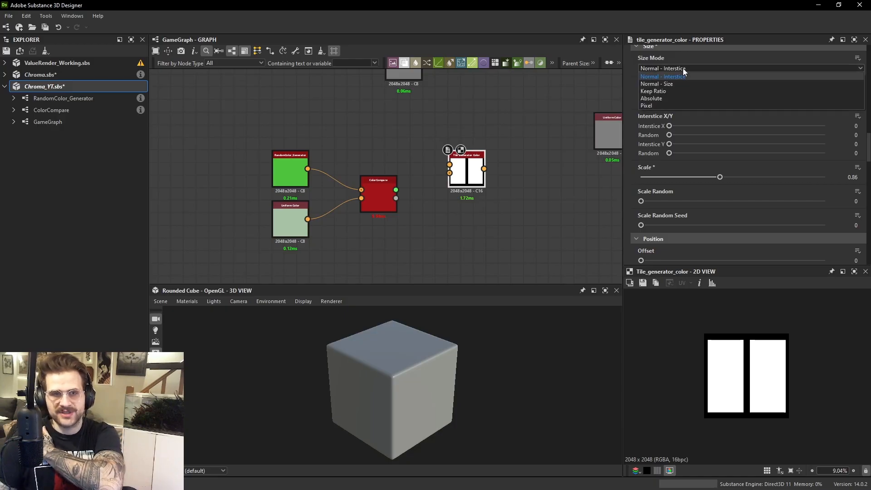
{"action": "left_click", "coordinate": [676, 91]}
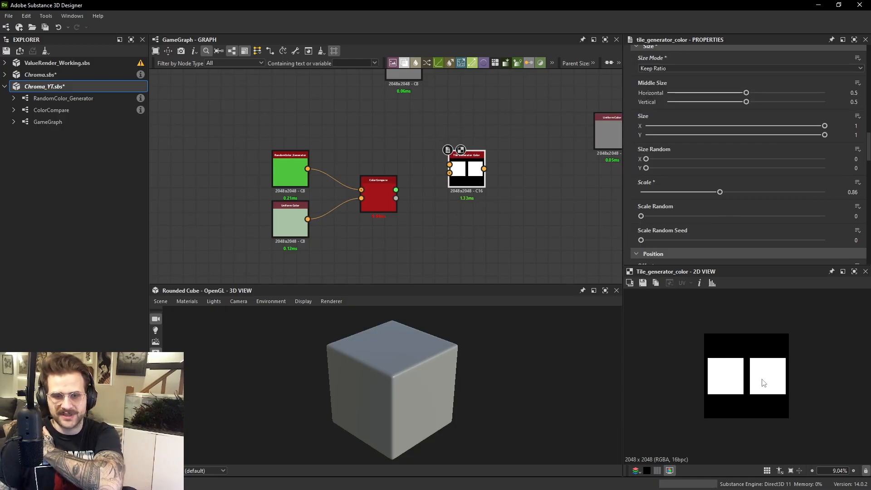
{"action": "scroll", "coordinate": [763, 383], "scroll_direction": "up", "scroll_amount": 1}
{"action": "scroll", "coordinate": [717, 160], "scroll_direction": "up", "scroll_amount": 10}
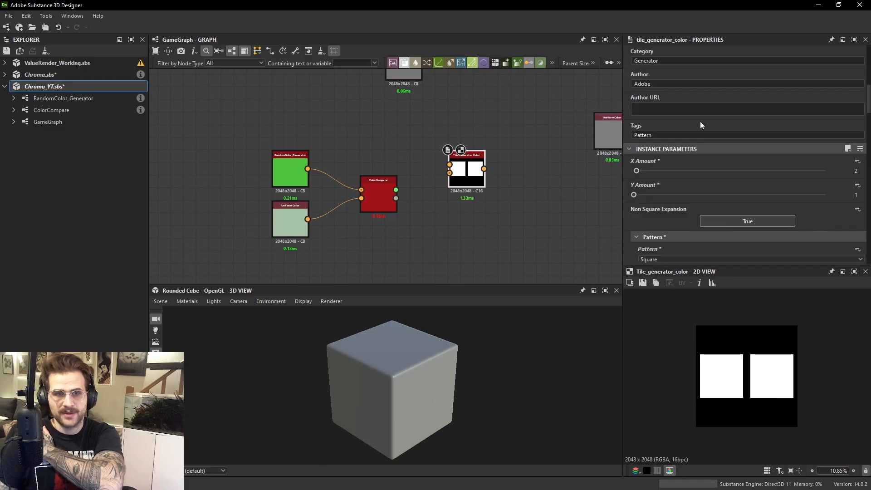
{"action": "mouse_move", "coordinate": [634, 195]}
{"action": "left_mouse_down"}
{"action": "mouse_move", "coordinate": [670, 190]}
{"action": "mouse_move", "coordinate": [633, 195]}
{"action": "left_mouse_up"}
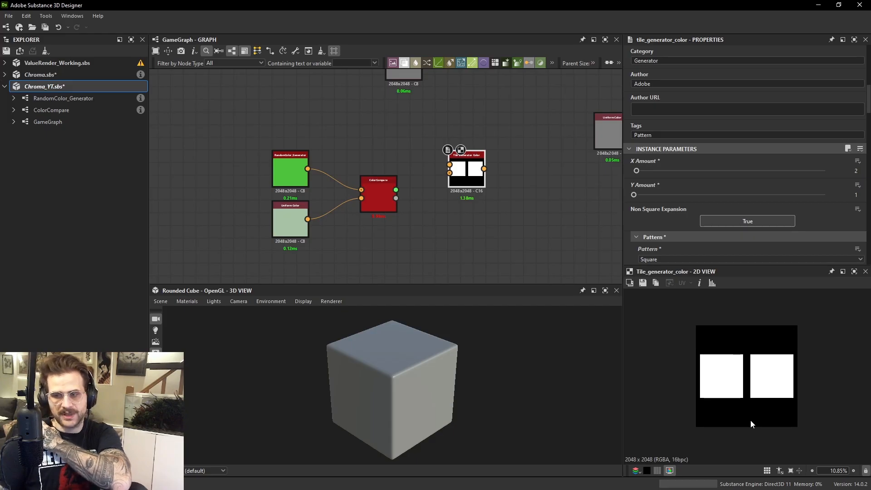
{"action": "scroll", "coordinate": [728, 175], "scroll_direction": "down", "scroll_amount": 1}
{"action": "scroll", "coordinate": [728, 176], "scroll_direction": "down", "scroll_amount": 10}
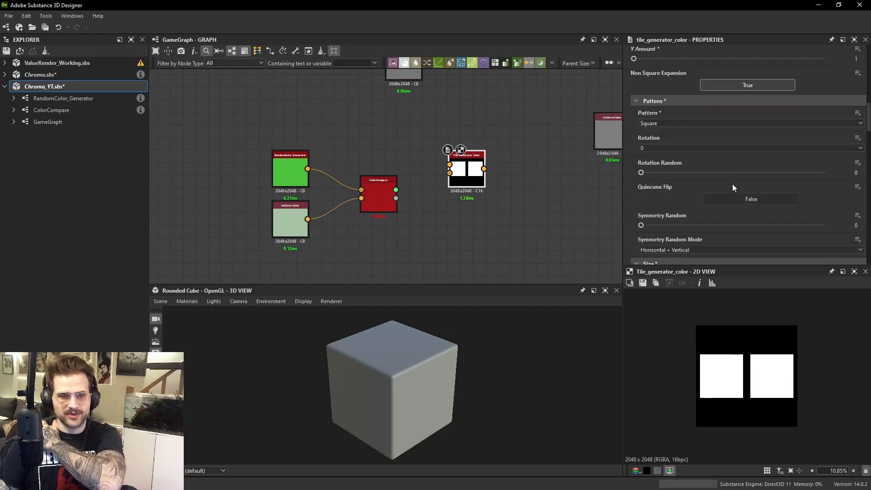
{"action": "left_click_drag", "start_coordinate": [720, 246], "coordinate": [710, 247]}
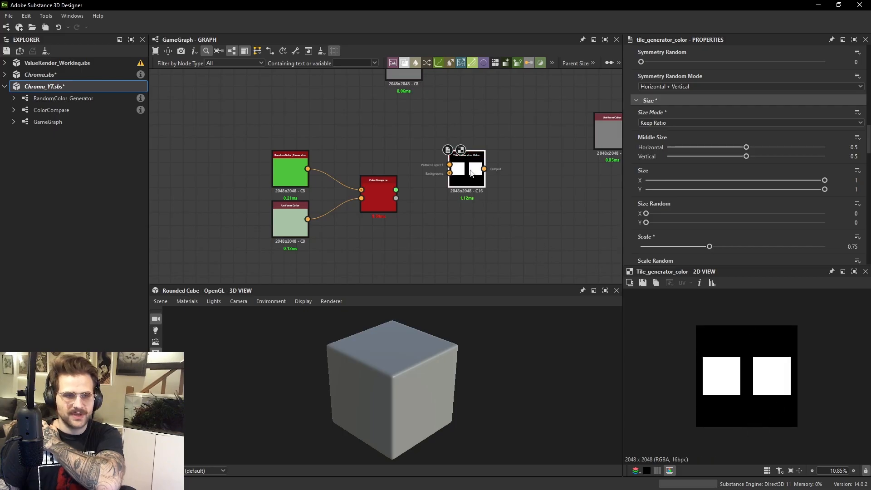
Connect RandomColor_Generator to the tile generator's pattern input, and set Pattern to Image Input with a Pattern Input Number of 2.
{"action": "scroll", "coordinate": [376, 158], "scroll_direction": "up", "scroll_amount": 2}
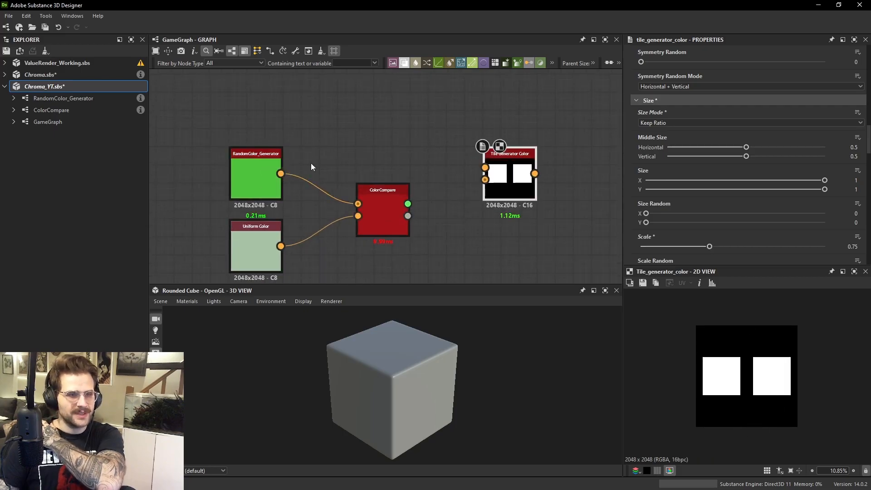
{"action": "left_click_drag", "start_coordinate": [280, 173], "coordinate": [485, 168]}
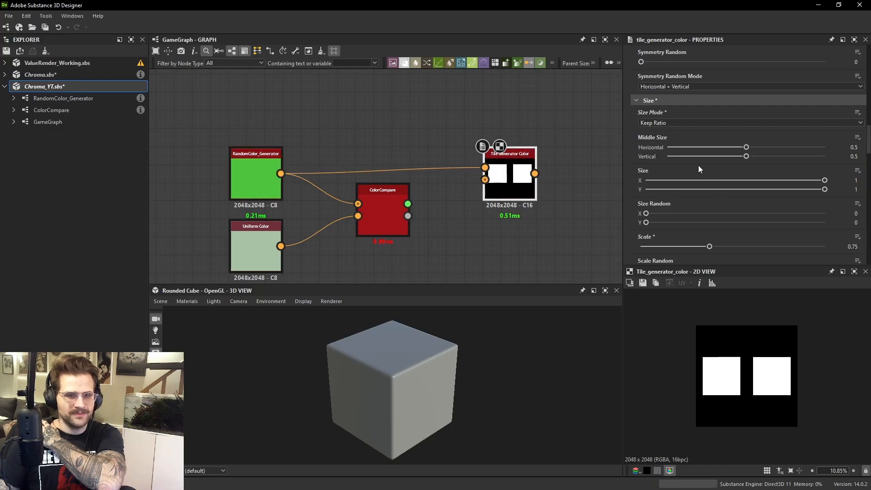
{"action": "scroll", "coordinate": [646, 97], "scroll_direction": "up", "scroll_amount": 5}
{"action": "left_click", "coordinate": [651, 126]}
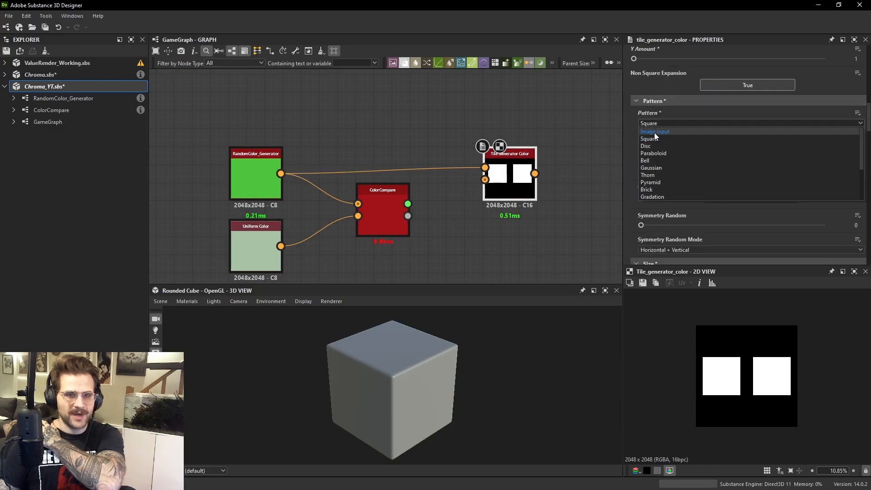
{"action": "left_click", "coordinate": [654, 132]}
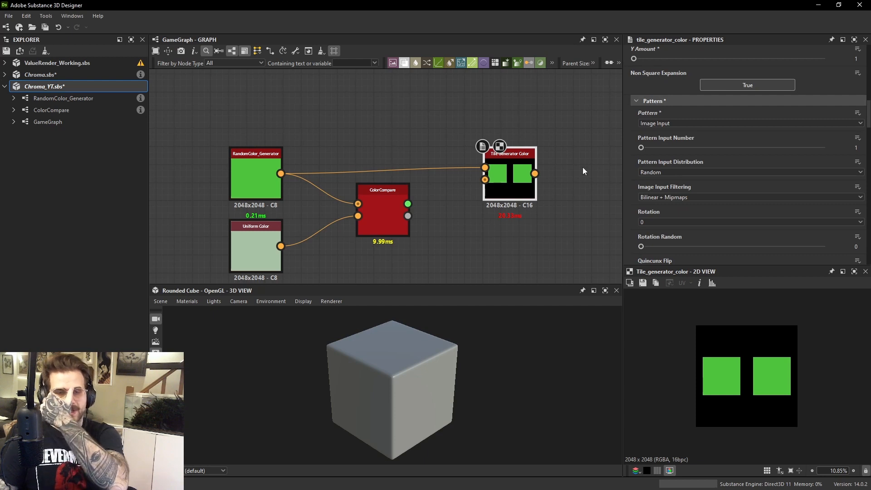
{"action": "left_click_drag", "start_coordinate": [655, 148], "coordinate": [678, 149]}
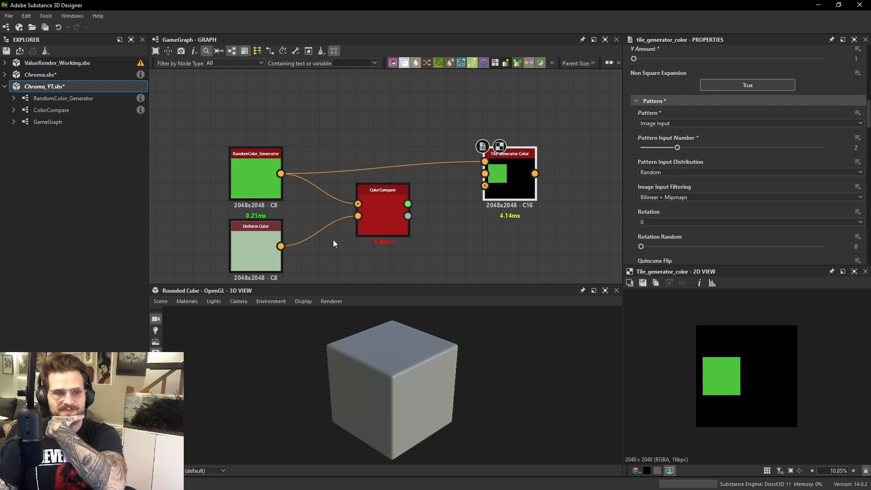
{"action": "left_click_drag", "start_coordinate": [284, 244], "coordinate": [522, 184]}
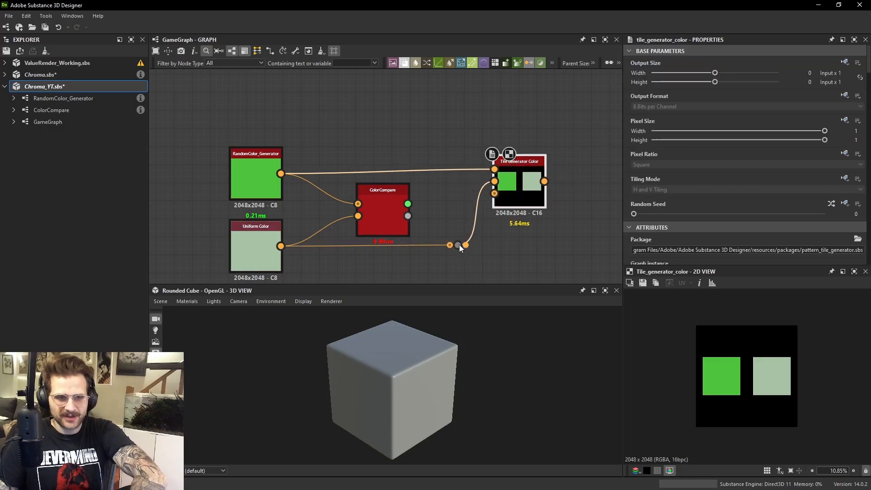
{"action": "key", "text": "ctrl+z"}
{"action": "key", "text": "ctrl+z"}
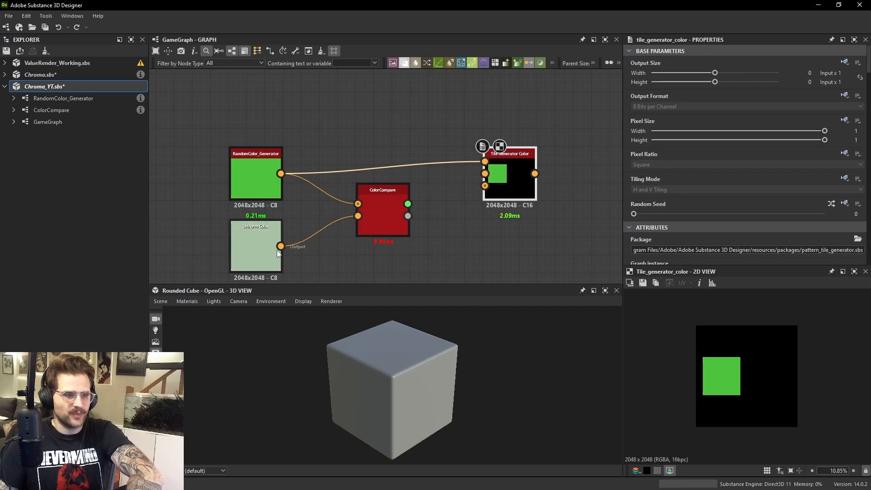
Connect Uniform Color to the tile generator's second pattern input, routed through a Dot below ColorCompare, and move the tile generator farther right.
{"action": "left_click_drag", "start_coordinate": [280, 246], "coordinate": [530, 194]}
{"action": "left_click", "coordinate": [496, 186]}
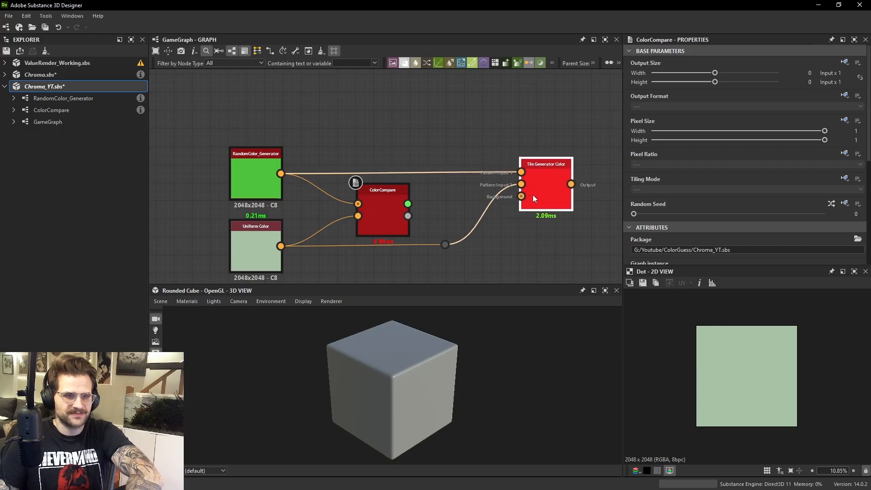
{"action": "scroll", "coordinate": [765, 174], "scroll_direction": "down", "scroll_amount": 3}
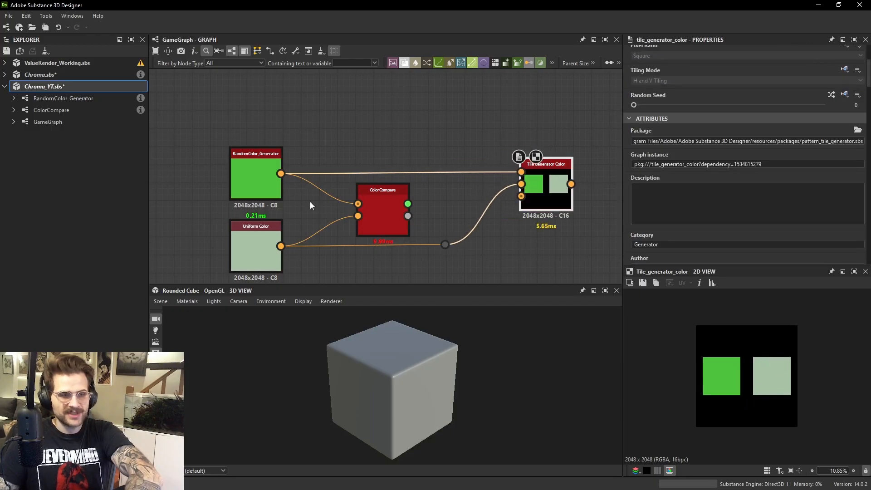
Set the V value of the Uniform Color feeding ColorCompare to 0.77 and select the Tile Generator Color node.
{"action": "middle_click_drag", "start_coordinate": [310, 205], "coordinate": [316, 177]}
{"action": "left_click", "coordinate": [260, 208]}
{"action": "mouse_move", "coordinate": [788, 232]}
{"action": "left_mouse_down"}
{"action": "mouse_move", "coordinate": [754, 233]}
{"action": "mouse_move", "coordinate": [817, 227]}
{"action": "mouse_move", "coordinate": [726, 227]}
{"action": "mouse_move", "coordinate": [793, 221]}
{"action": "mouse_move", "coordinate": [786, 226]}
{"action": "left_mouse_up"}
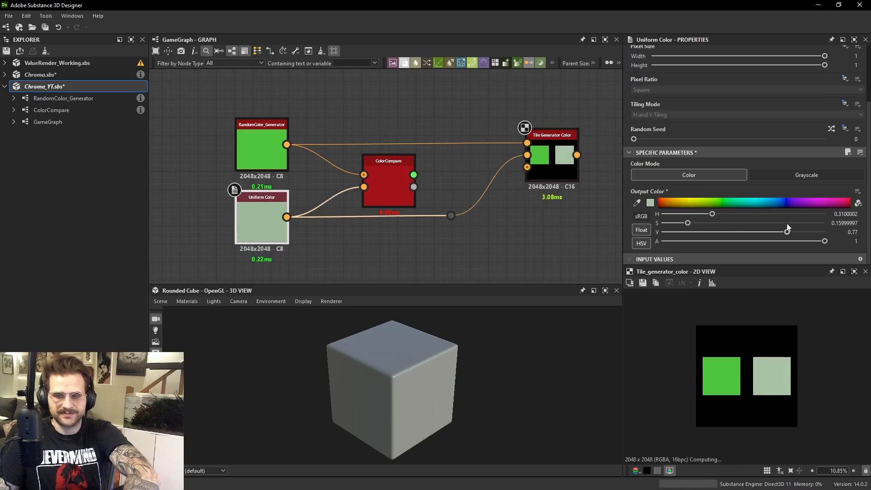
{"action": "left_click", "coordinate": [558, 168]}
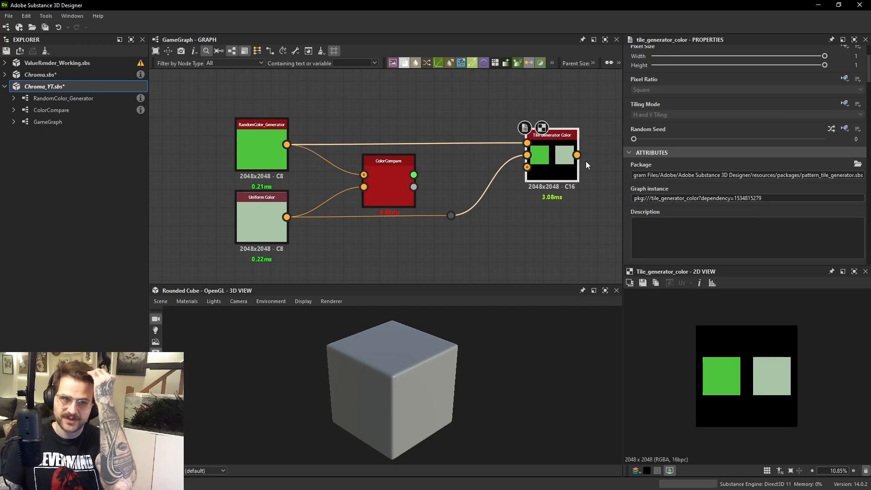
Show RandomColor_Generator's properties and nudge the Tile Generator Color node slightly up.
{"action": "left_click", "coordinate": [564, 97]}
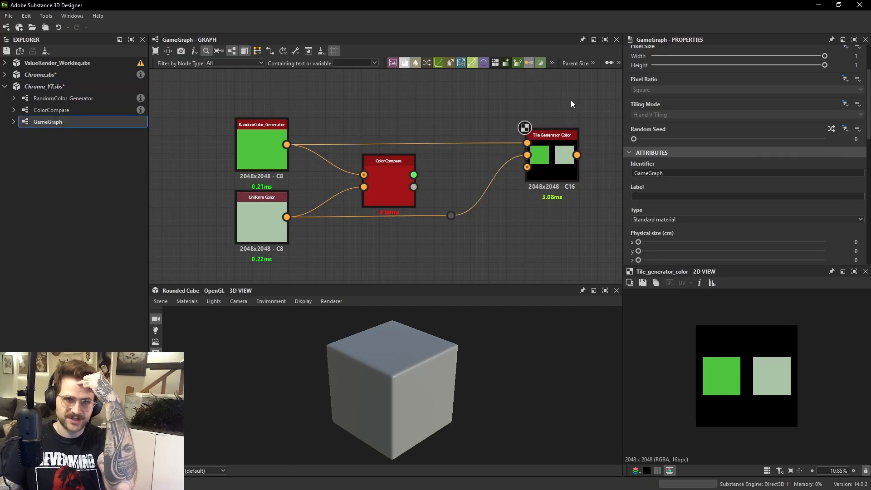
{"action": "left_click", "coordinate": [258, 139]}
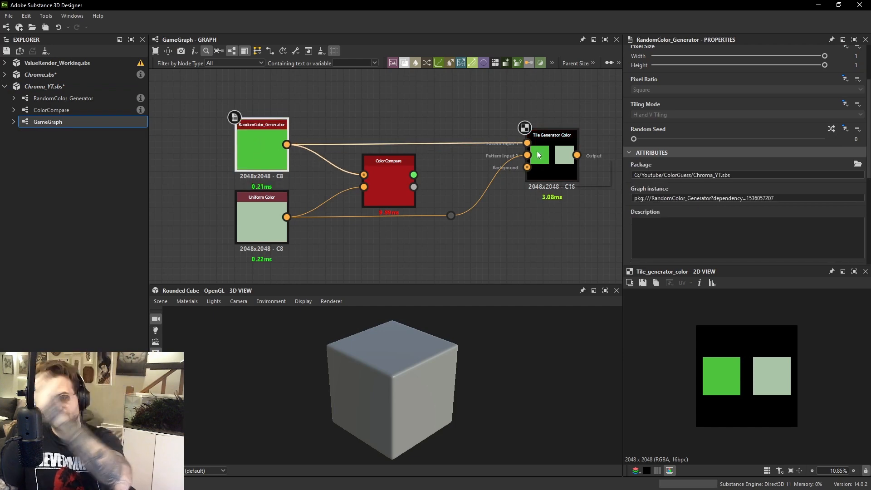
{"action": "left_click_drag", "start_coordinate": [544, 154], "coordinate": [544, 151]}
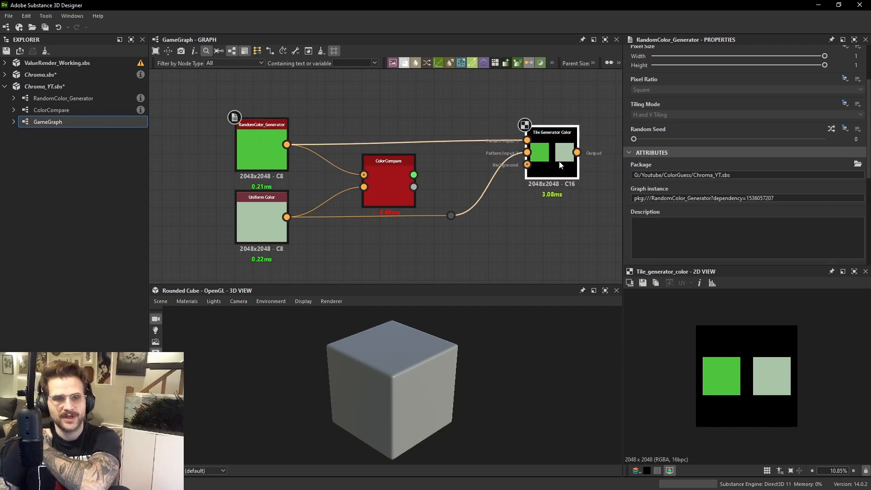
Try several random seeds on the Tile Generator Color node and return Random Seed to 0.
{"action": "left_click", "coordinate": [830, 131]}
{"action": "scroll", "coordinate": [751, 377], "scroll_direction": "up", "scroll_amount": 2}
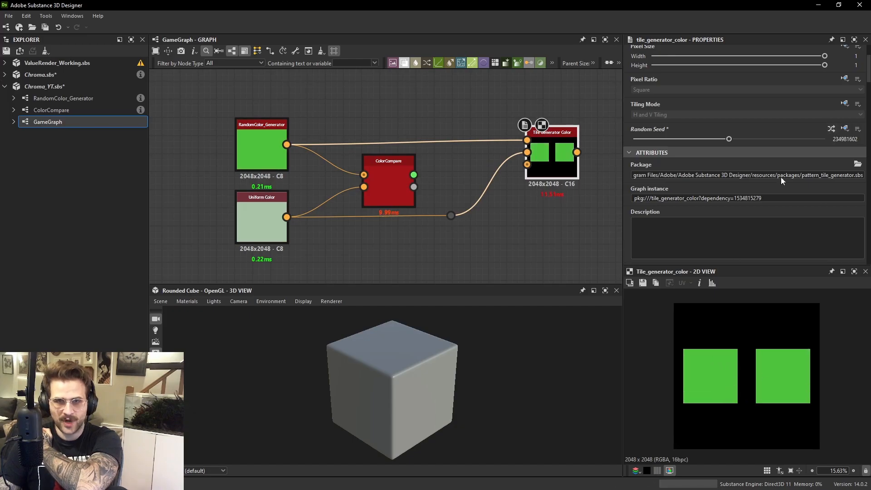
{"action": "left_click", "coordinate": [831, 130]}
{"action": "left_click", "coordinate": [831, 130]}
{"action": "left_click", "coordinate": [831, 130]}
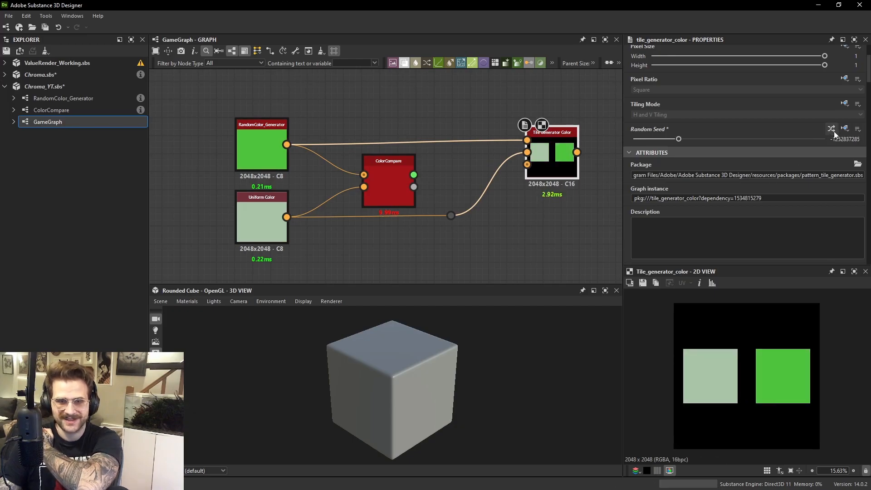
{"action": "left_click", "coordinate": [831, 130]}
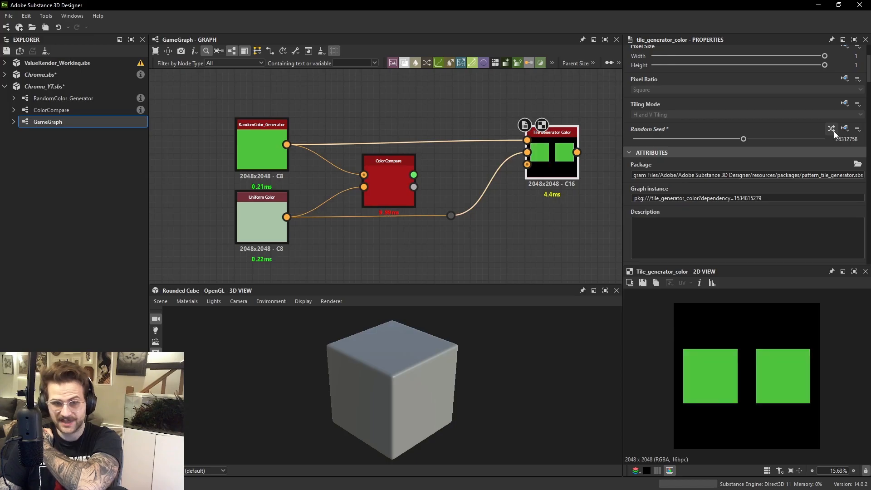
{"action": "left_click", "coordinate": [832, 131]}
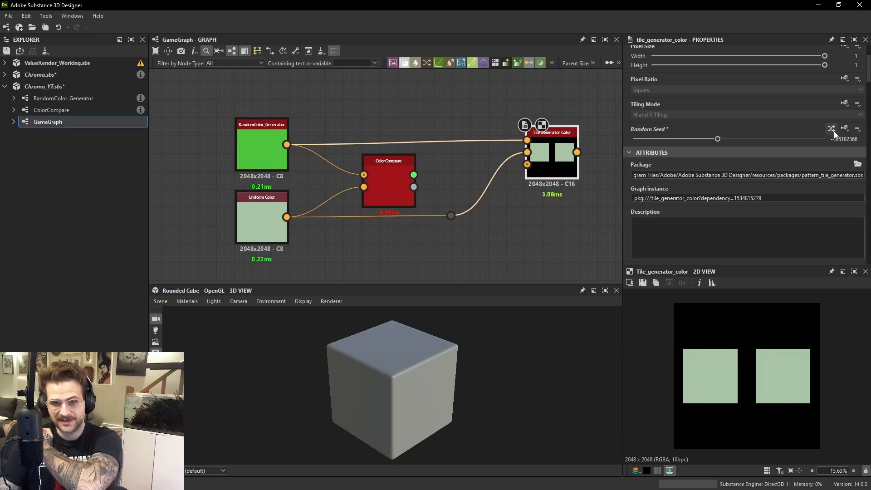
{"action": "left_click", "coordinate": [833, 131]}
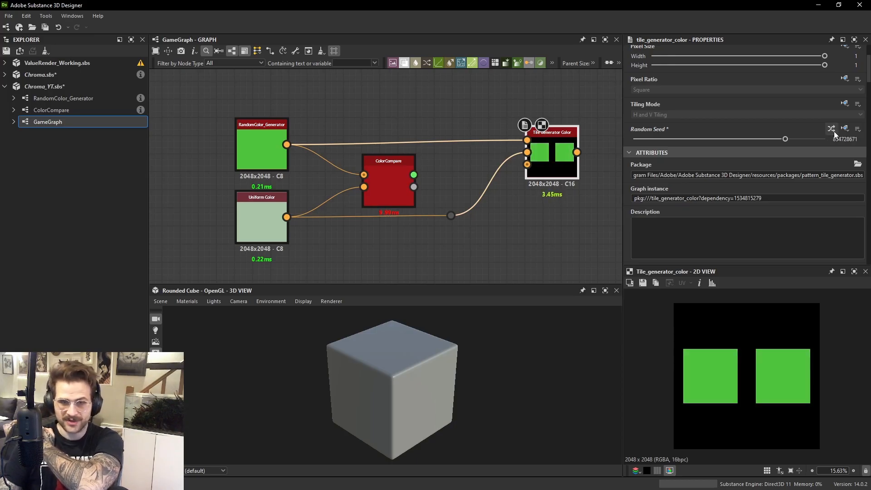
{"action": "left_click", "coordinate": [845, 139]}
{"action": "type", "text": "0"}
{"action": "key", "text": "Return"}
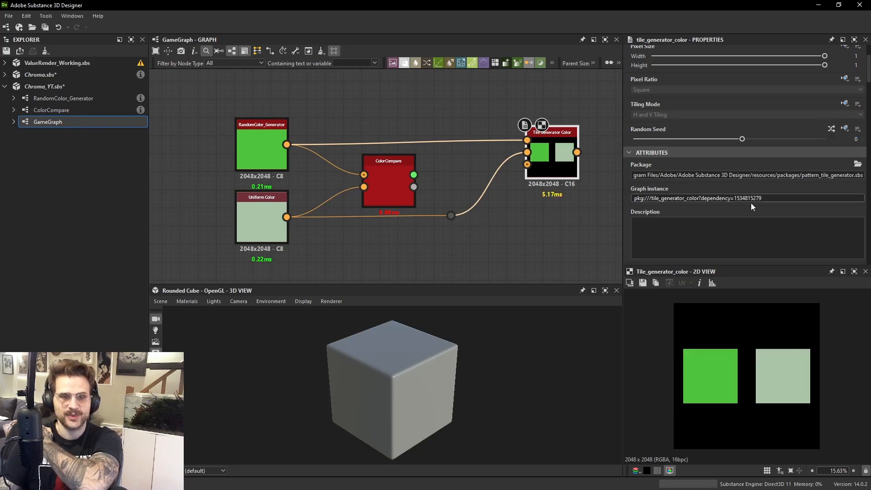
Set the Tile Generator Color node's Pattern Input Distribution to By Pattern Number.
{"action": "scroll", "coordinate": [750, 203], "scroll_direction": "down", "scroll_amount": 3}
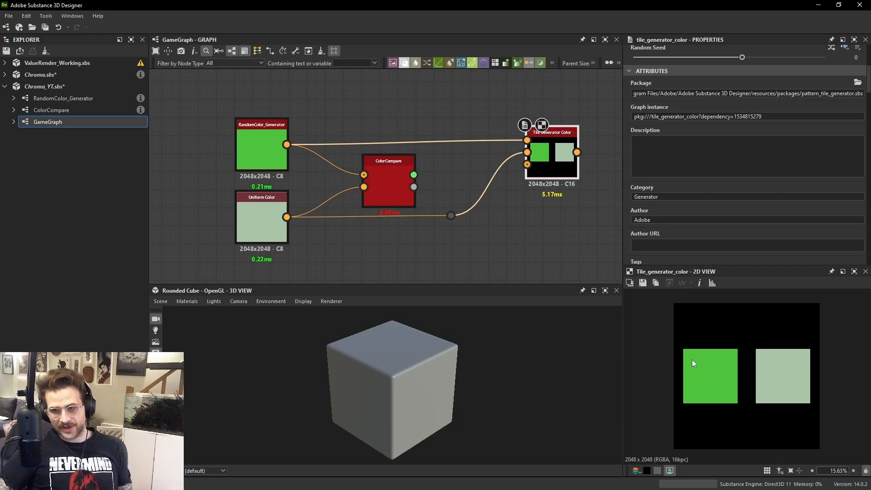
{"action": "scroll", "coordinate": [744, 94], "scroll_direction": "down", "scroll_amount": 10}
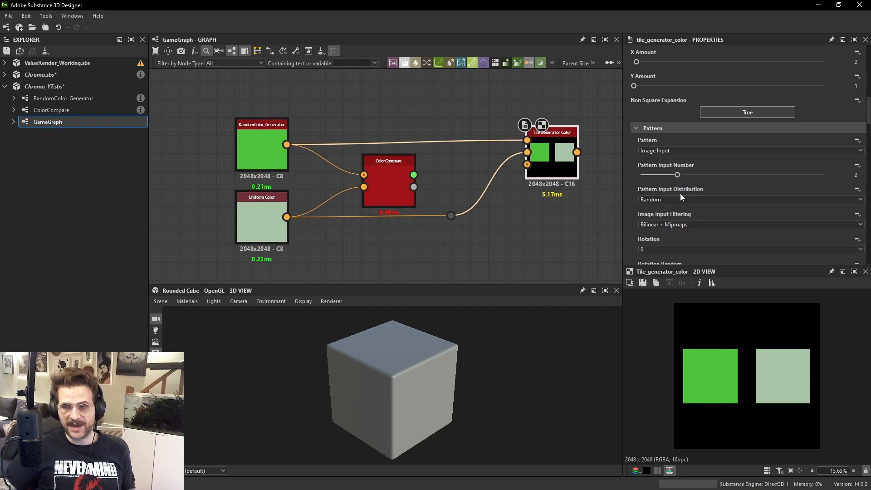
{"action": "left_click", "coordinate": [663, 200]}
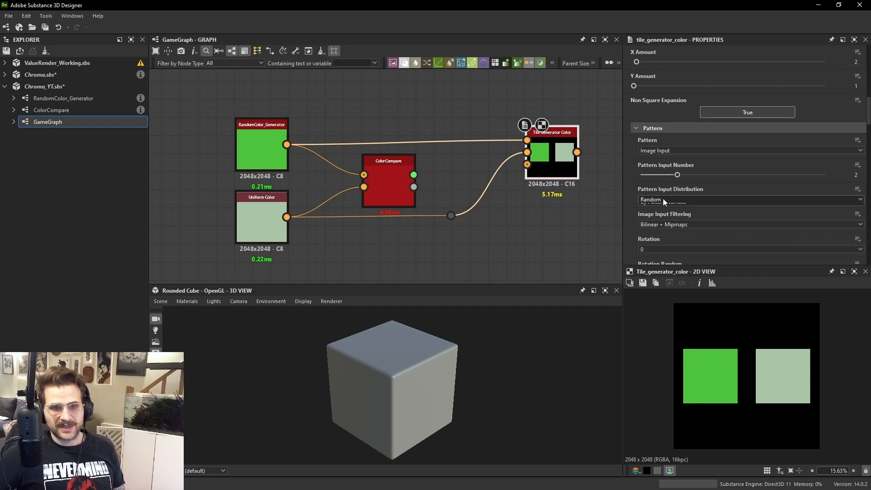
{"action": "left_click", "coordinate": [662, 215]}
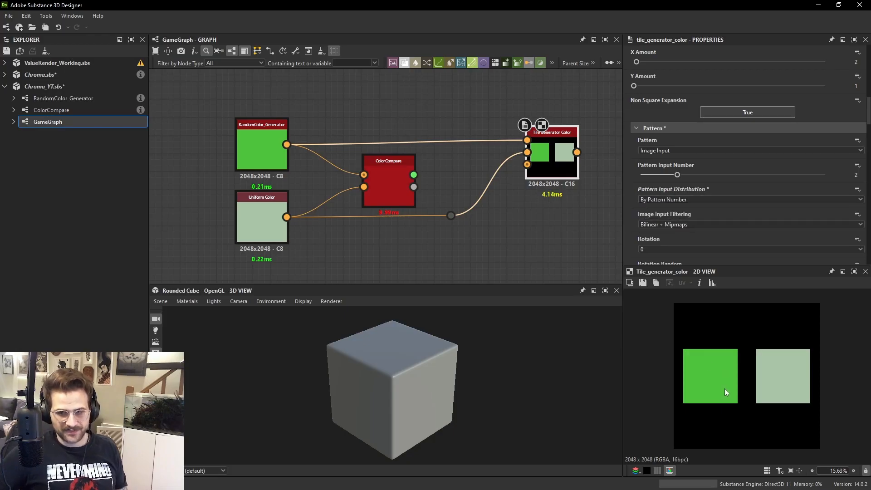
Check the pattern distribution by randomizing the Tile Generator Color seed repeatedly, and restore Random Seed to 0.
{"action": "scroll", "coordinate": [565, 181], "scroll_direction": "up", "scroll_amount": 3}
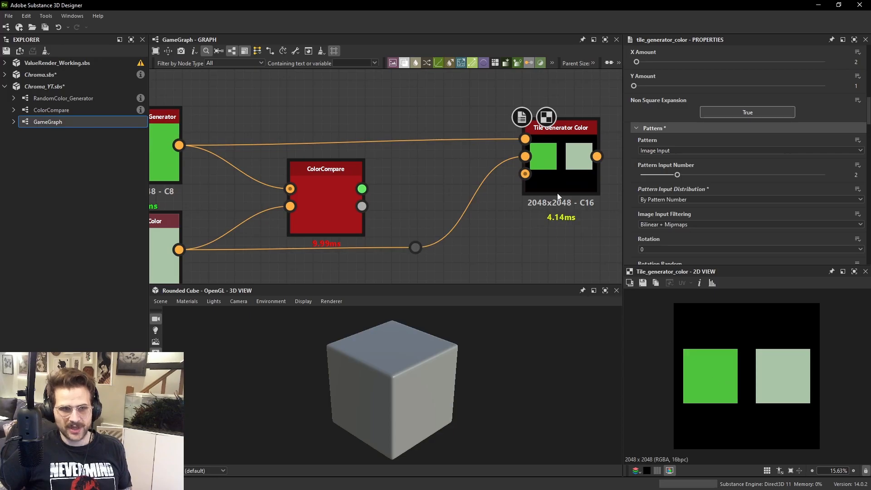
{"action": "double_click", "coordinate": [526, 155]}
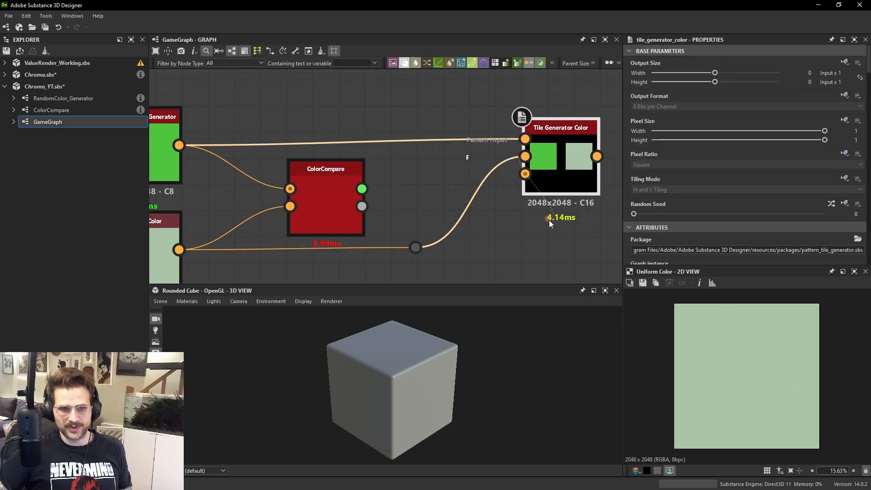
{"action": "double_click", "coordinate": [577, 168]}
{"action": "left_click", "coordinate": [844, 203]}
{"action": "left_click", "coordinate": [831, 204]}
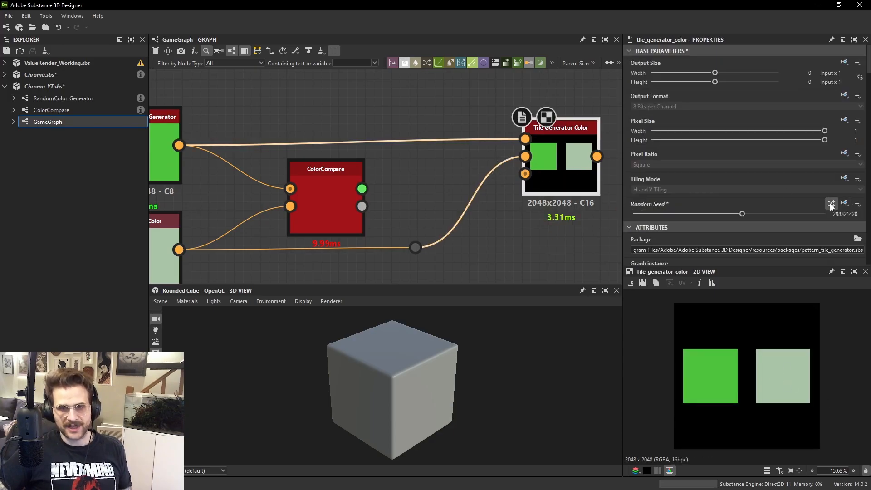
{"action": "left_click", "coordinate": [831, 204]}
{"action": "left_click", "coordinate": [831, 204]}
{"action": "left_click", "coordinate": [831, 204]}
{"action": "left_click", "coordinate": [831, 204]}
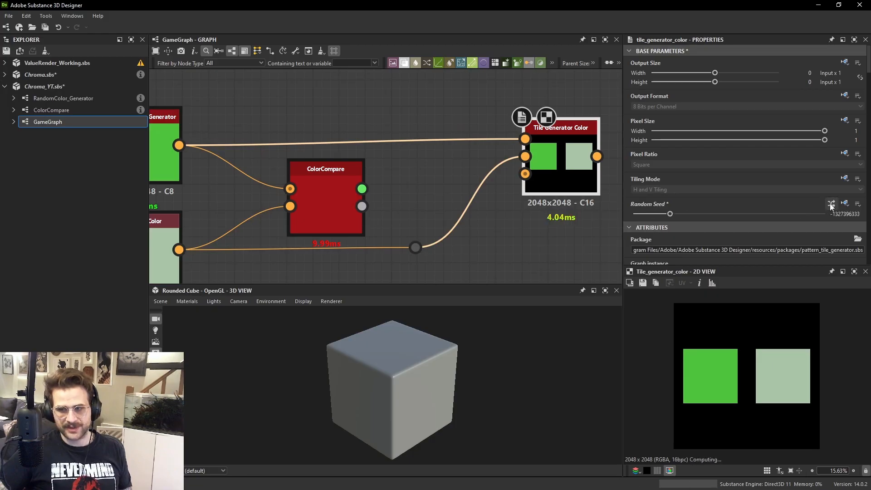
{"action": "left_click", "coordinate": [831, 204]}
{"action": "type", "text": "0"}
{"action": "key", "text": "Return"}
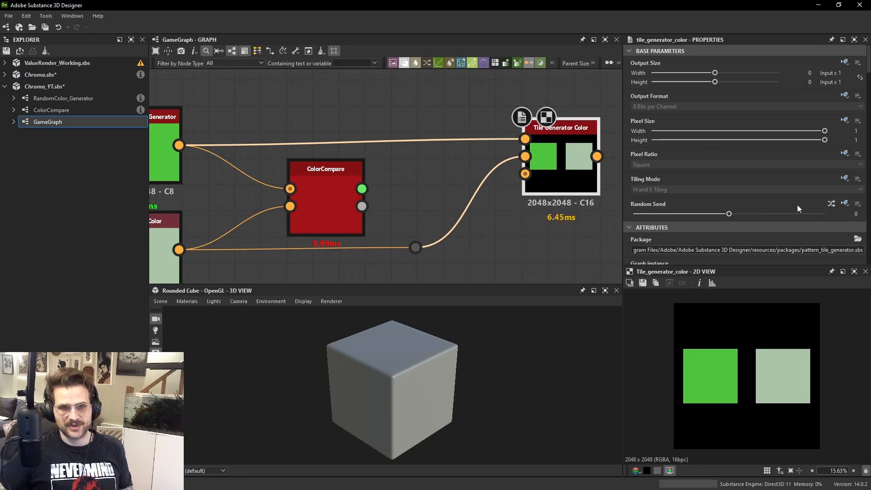
Make the Tile Generator Color background transparent by setting the Background Color alpha to 0.
{"action": "left_click_drag", "start_coordinate": [564, 159], "coordinate": [564, 147]}
{"action": "middle_click_drag", "start_coordinate": [564, 148], "coordinate": [483, 166]}
{"action": "left_click_drag", "start_coordinate": [477, 170], "coordinate": [478, 182]}
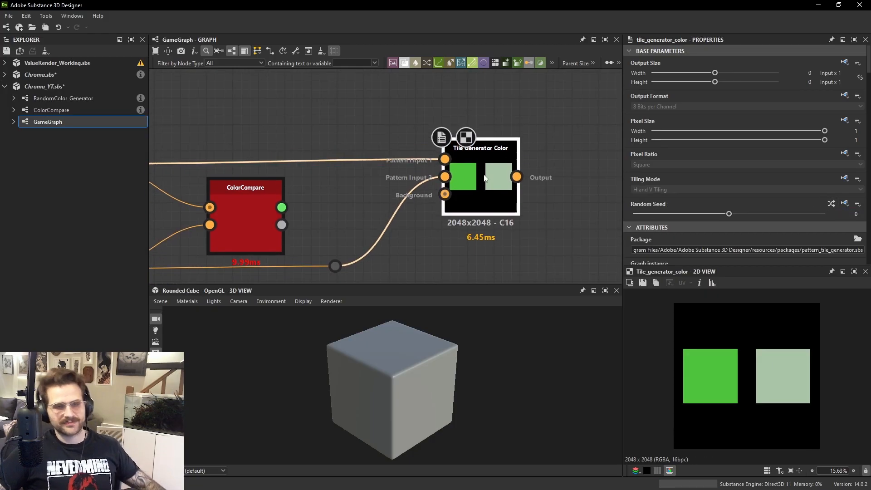
{"action": "scroll", "coordinate": [725, 190], "scroll_direction": "down", "scroll_amount": 15}
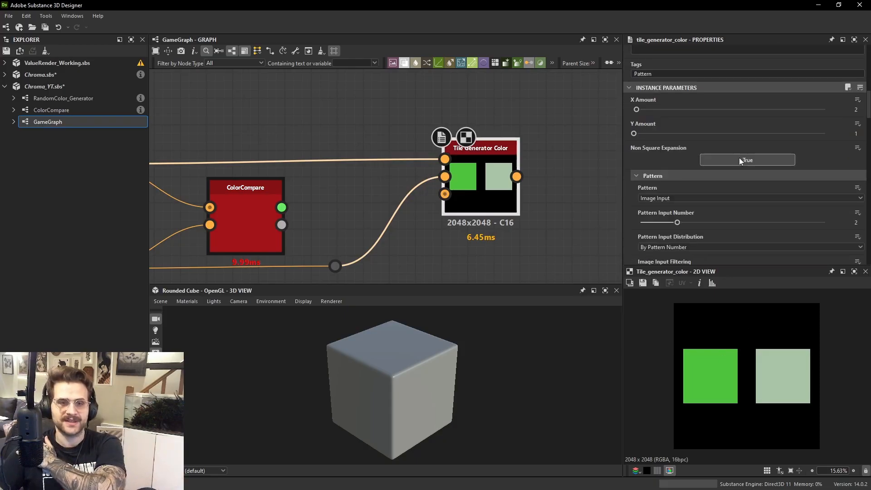
{"action": "scroll", "coordinate": [711, 185], "scroll_direction": "down", "scroll_amount": 20}
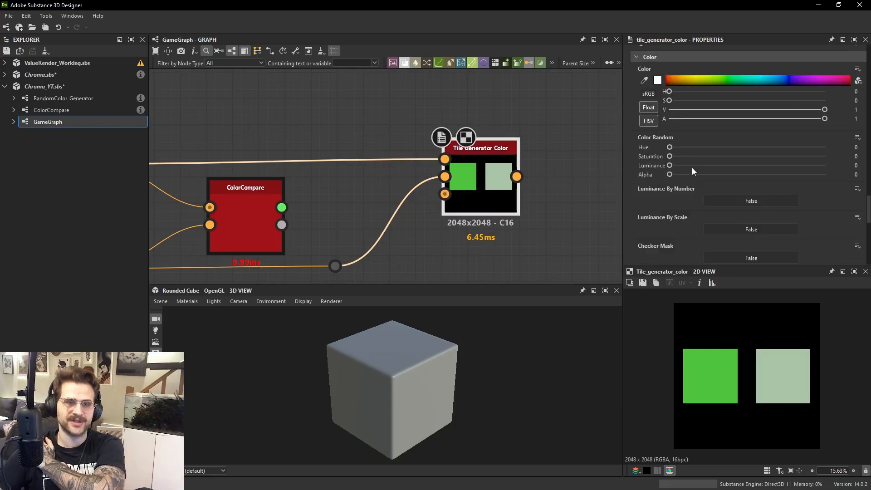
{"action": "scroll", "coordinate": [685, 149], "scroll_direction": "up", "scroll_amount": 1}
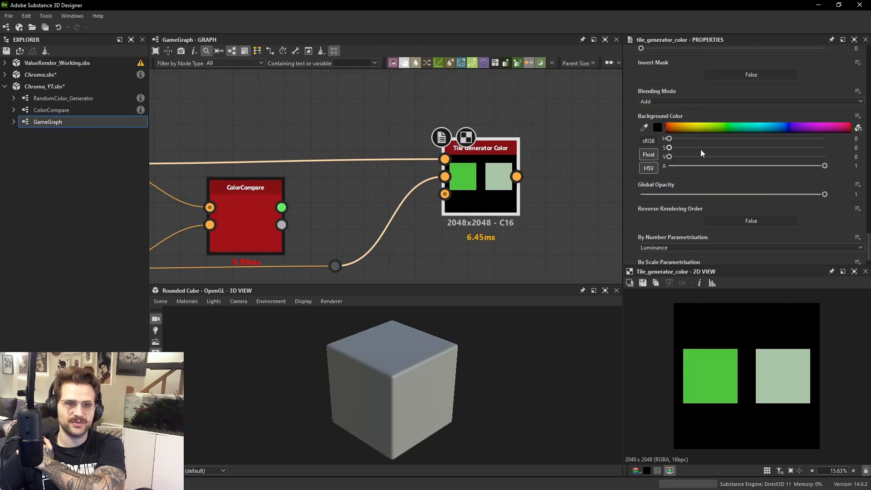
{"action": "left_click_drag", "start_coordinate": [686, 165], "coordinate": [630, 167]}
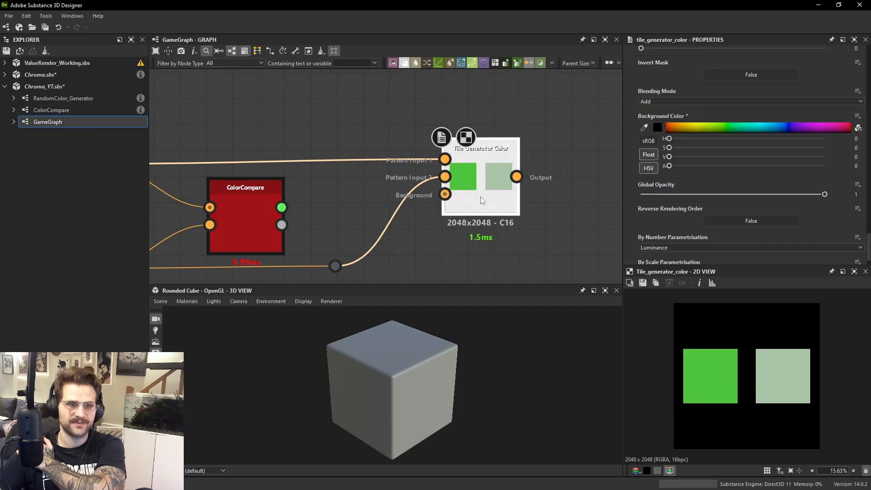
Add a Blend node between Tile Generator Color and Base Color, and move the gray Uniform Color node above the tile generator.
{"action": "scroll", "coordinate": [480, 197], "scroll_direction": "down", "scroll_amount": 3}
{"action": "middle_click_drag", "start_coordinate": [568, 198], "coordinate": [491, 199]}
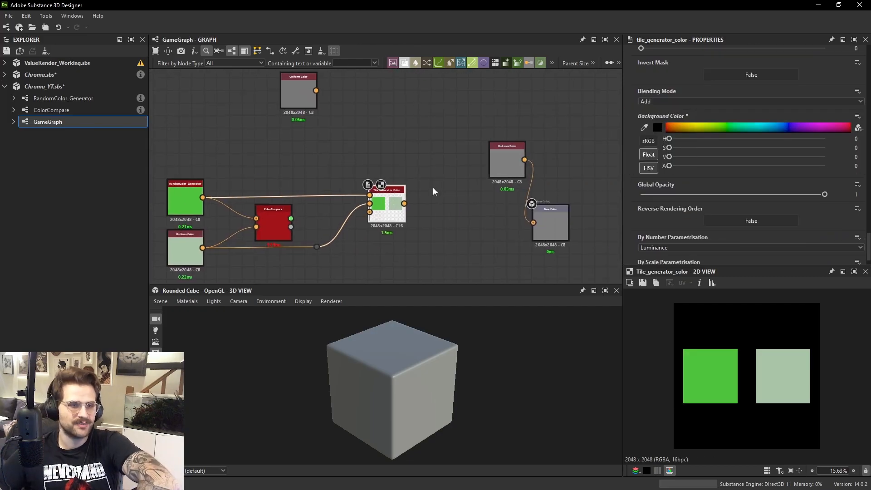
{"action": "key", "text": "space"}
{"action": "left_click", "coordinate": [459, 205]}
{"action": "left_click_drag", "start_coordinate": [508, 155], "coordinate": [407, 142]}
{"action": "left_click_drag", "start_coordinate": [436, 200], "coordinate": [461, 212]}
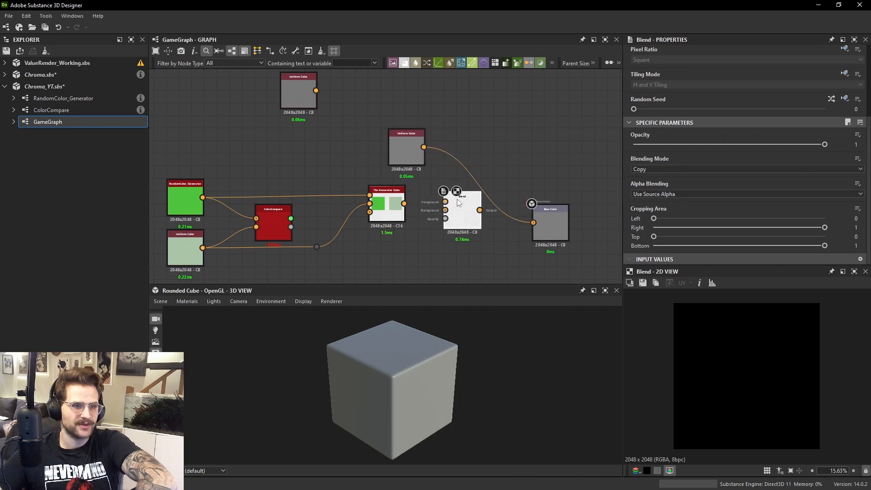
Connect Tile Generator Color as Blend's foreground and the gray Uniform Color as its background, and feed Blend into Base Color.
{"action": "left_click_drag", "start_coordinate": [404, 203], "coordinate": [420, 150]}
{"action": "left_click_drag", "start_coordinate": [480, 203], "coordinate": [523, 213]}
{"action": "left_click_drag", "start_coordinate": [408, 151], "coordinate": [394, 150]}
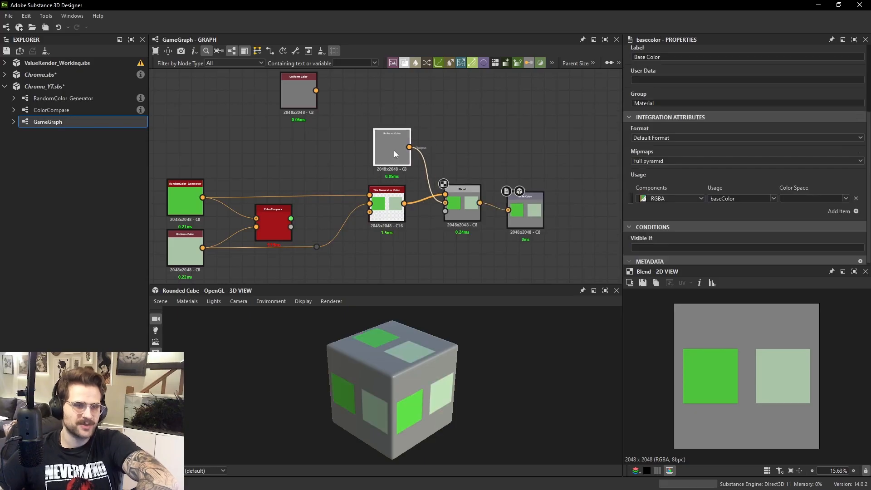
Set the V value of the Uniform Color behind the swatches to 0.4 and align Base Color with the Blend node.
{"action": "left_click_drag", "start_coordinate": [743, 233], "coordinate": [727, 233]}
{"action": "scroll", "coordinate": [751, 334], "scroll_direction": "up", "scroll_amount": 1}
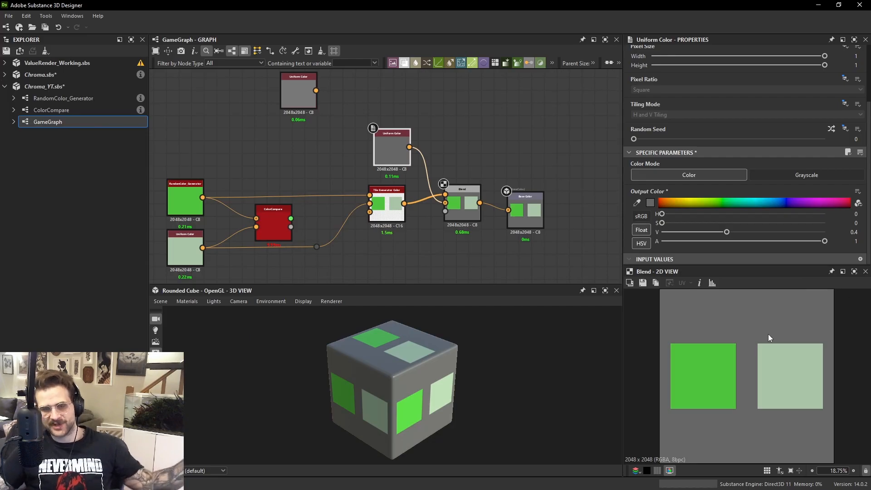
{"action": "scroll", "coordinate": [462, 349], "scroll_direction": "down", "scroll_amount": 1}
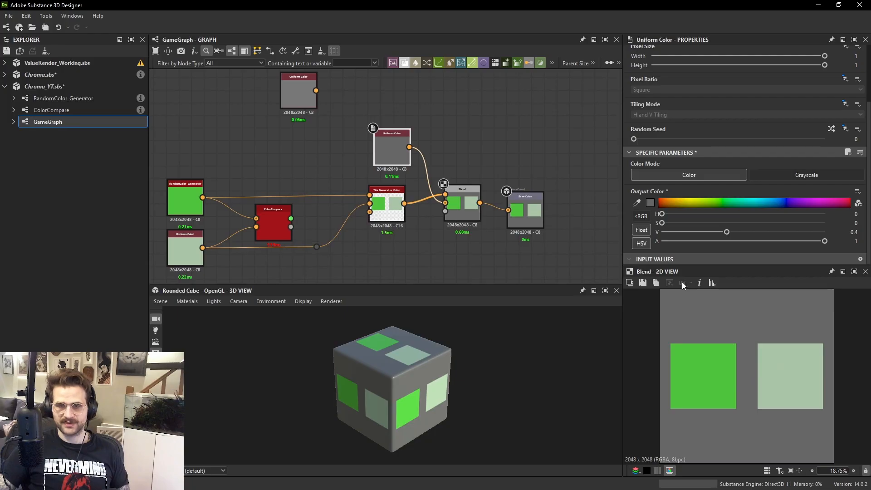
{"action": "left_click", "coordinate": [520, 209]}
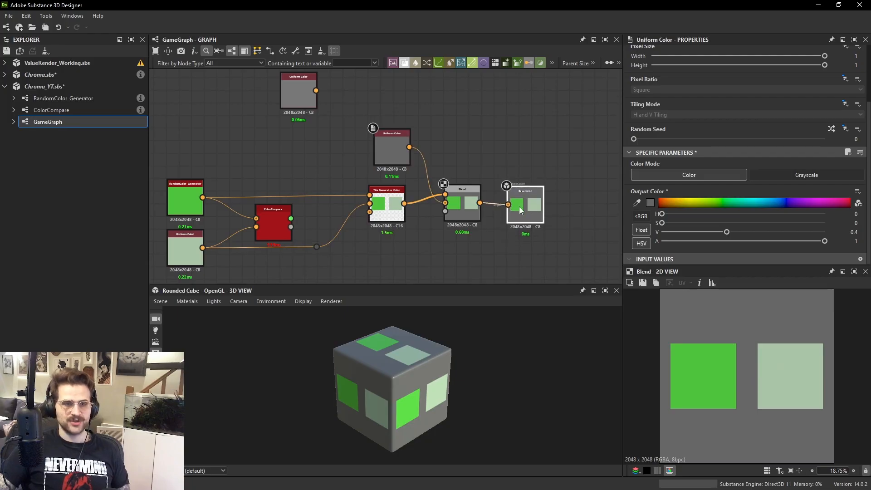
Set the Uniform Color feeding ColorCompare to black, with H, S and V at 0.
{"action": "middle_click_drag", "start_coordinate": [357, 229], "coordinate": [465, 210]}
{"action": "double_click", "coordinate": [286, 229]}
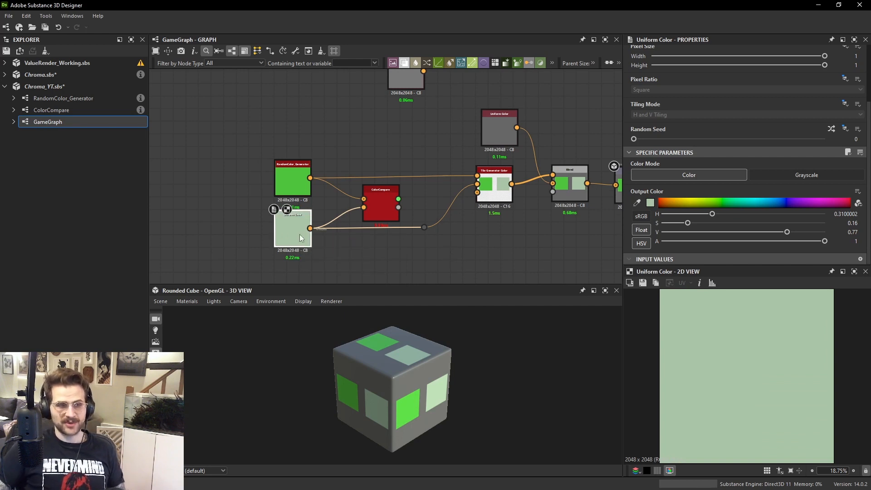
{"action": "left_click_drag", "start_coordinate": [667, 232], "coordinate": [655, 232]}
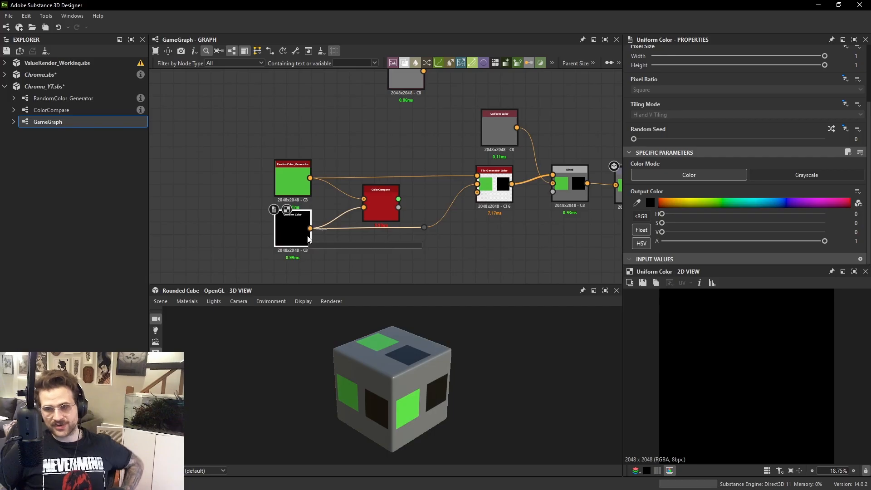
Expose the black Uniform Color's Output Color as a graph input with identifier Color_Guess, label Color Guess and group Guess.
{"action": "left_click", "coordinate": [857, 193]}
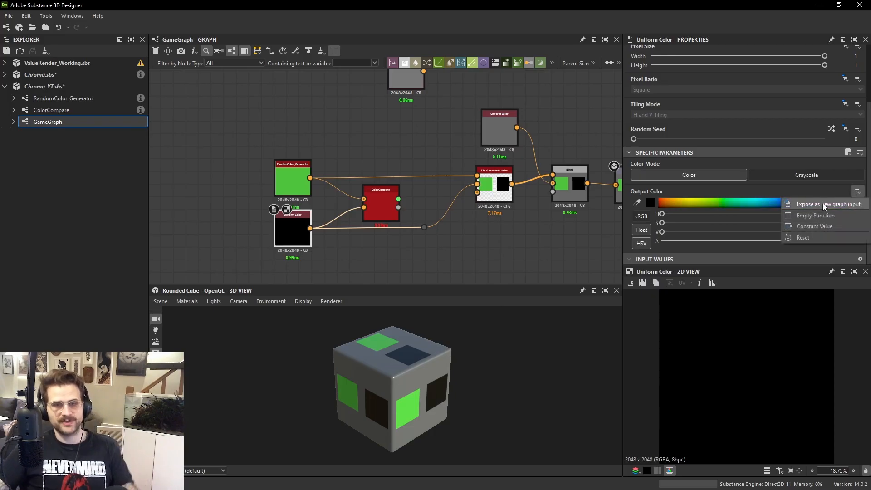
{"action": "left_click", "coordinate": [822, 201]}
{"action": "double_click", "coordinate": [375, 164]}
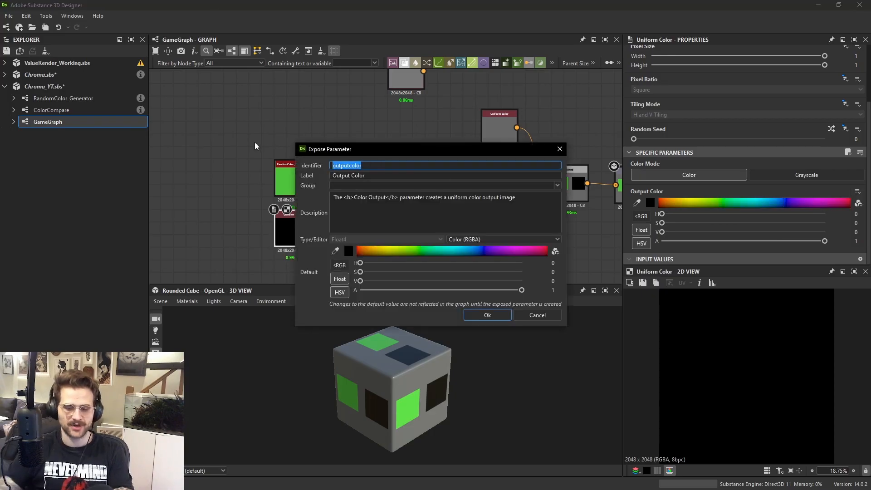
{"action": "type", "text": "Color Guess"}
{"action": "key", "text": "Tab"}
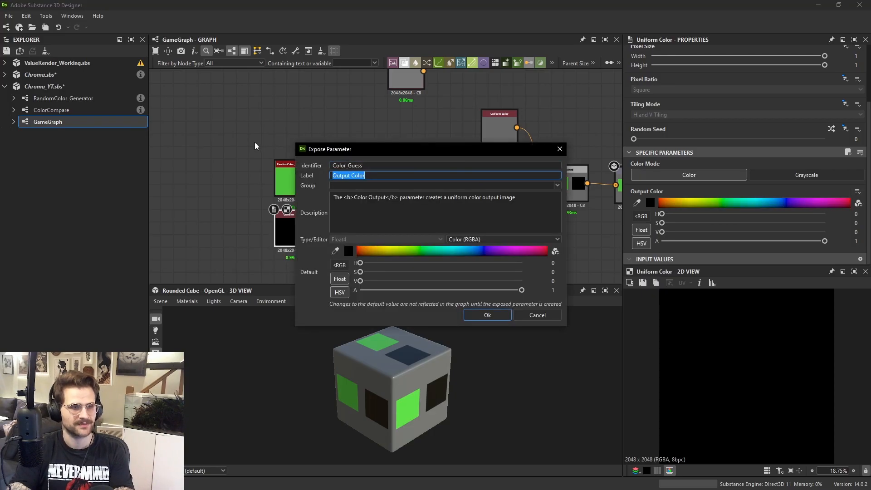
{"action": "type", "text": "Cp"}
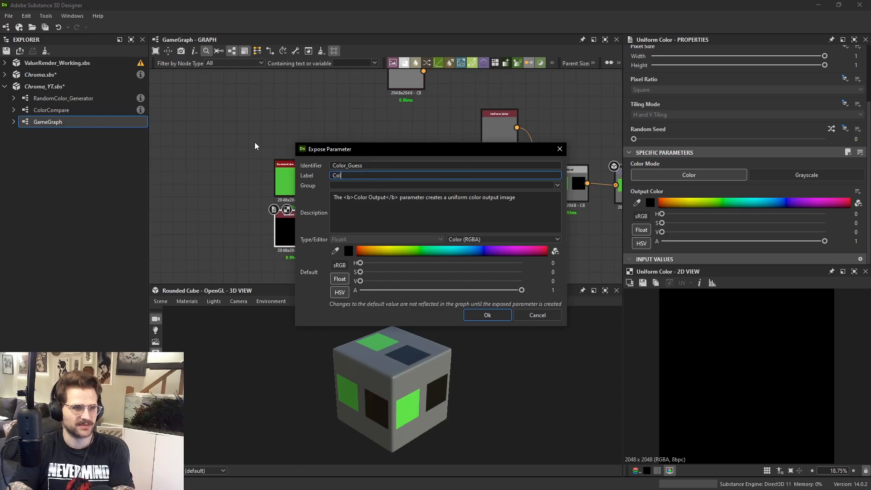
{"action": "key", "text": "BackSpace"}
{"action": "type", "text": "olor Gues"}
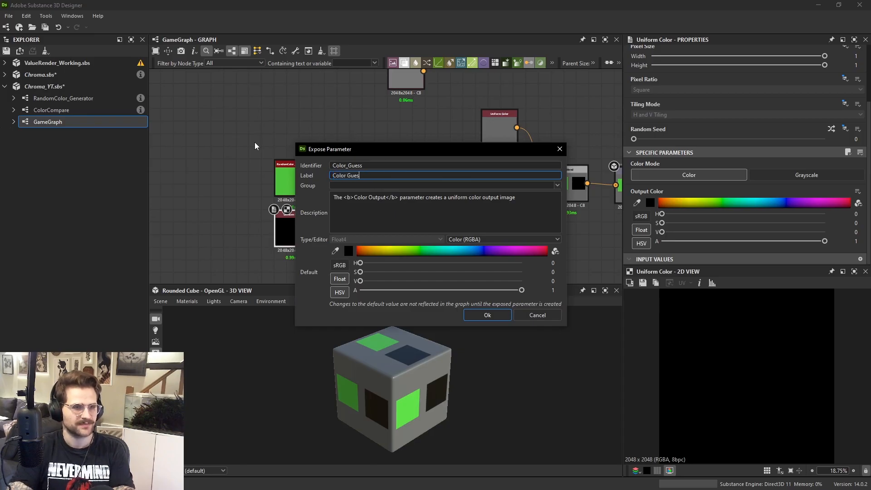
{"action": "type", "text": "s"}
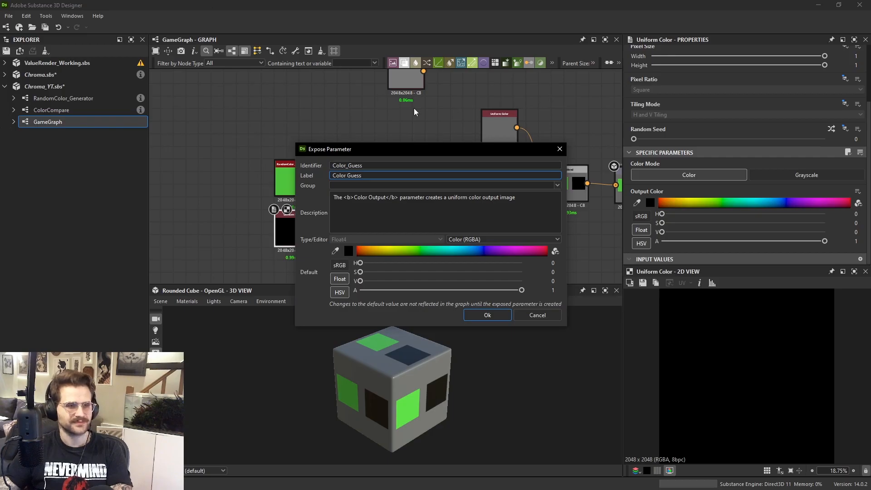
{"action": "key", "text": "Tab"}
{"action": "type", "text": "Guess"}
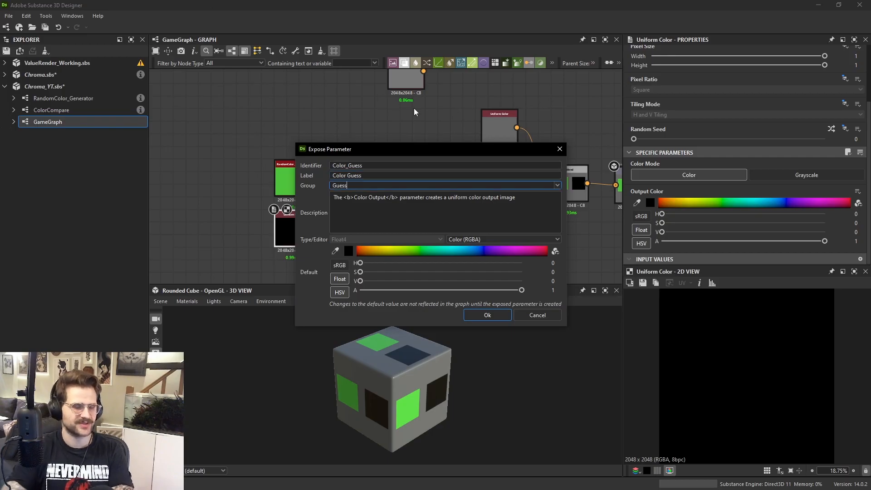
{"action": "left_click", "coordinate": [495, 313]}
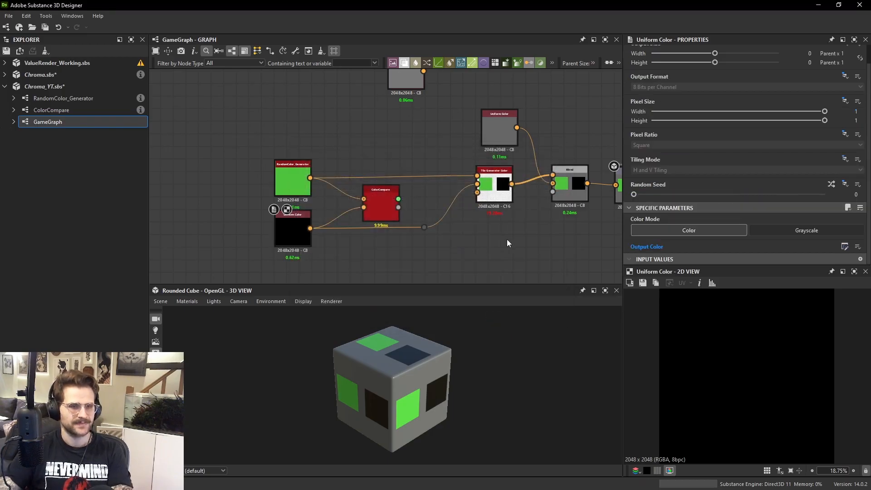
Publish the Chroma_YT package as Chroma_YT.sbsar in the ColorGuess folder with Auto archive compression.
{"action": "middle_click_drag", "start_coordinate": [594, 191], "coordinate": [459, 187]}
{"action": "left_click", "coordinate": [494, 168]}
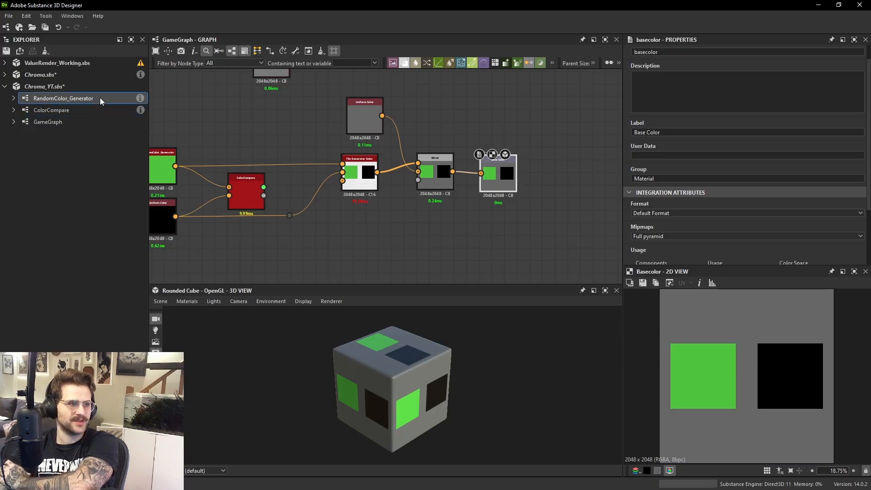
{"action": "left_click", "coordinate": [91, 111]}
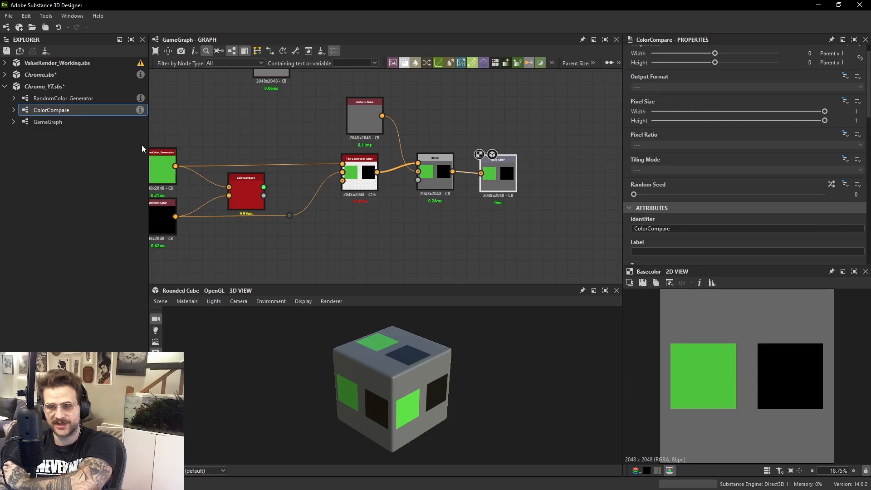
{"action": "right_click", "coordinate": [58, 87]}
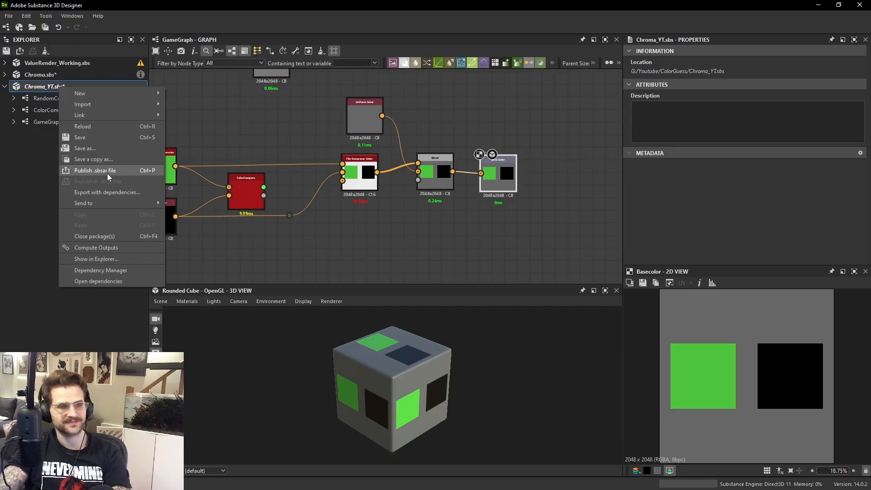
{"action": "left_click", "coordinate": [108, 172]}
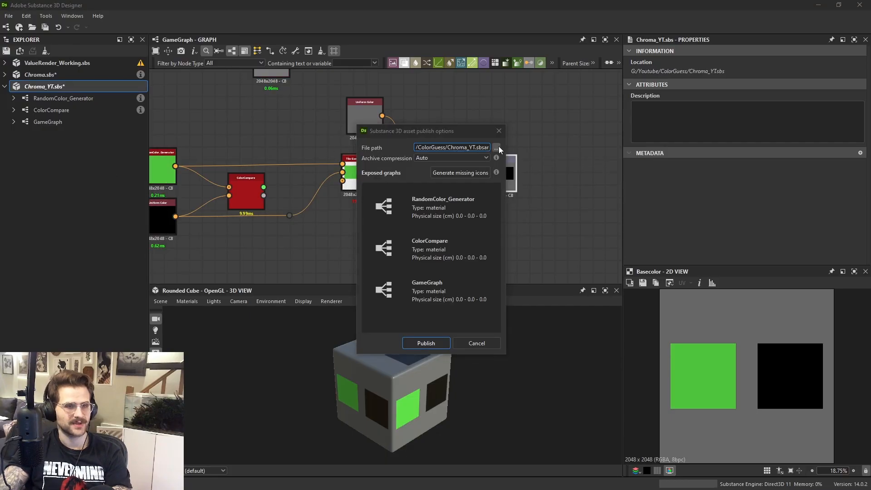
{"action": "left_click", "coordinate": [496, 148]}
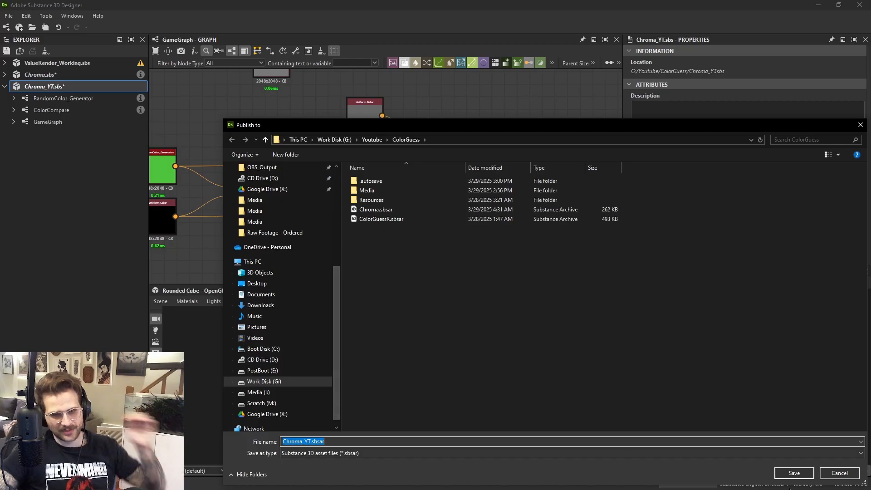
{"action": "left_click", "coordinate": [793, 473]}
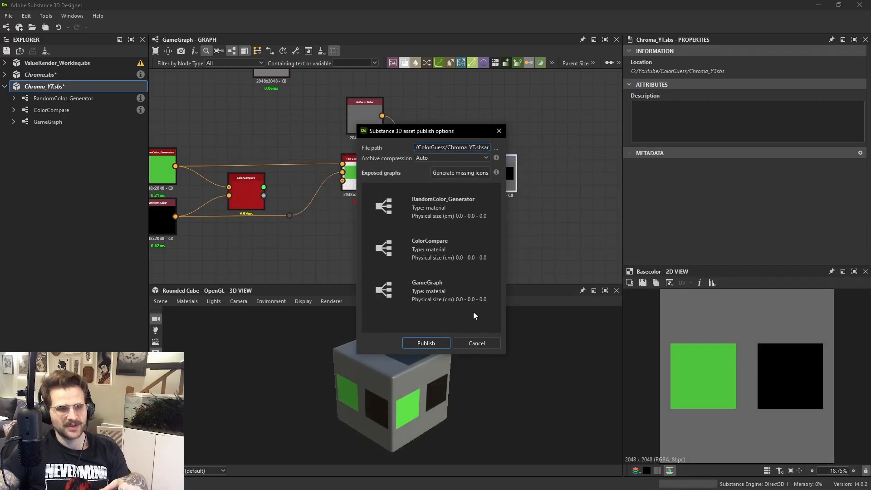
{"action": "left_click", "coordinate": [426, 342]}
Switch to Substance Player and open Chroma_YT.sbsar from the ColorGuess folder.
{"action": "key", "text": "alt+Tab"}
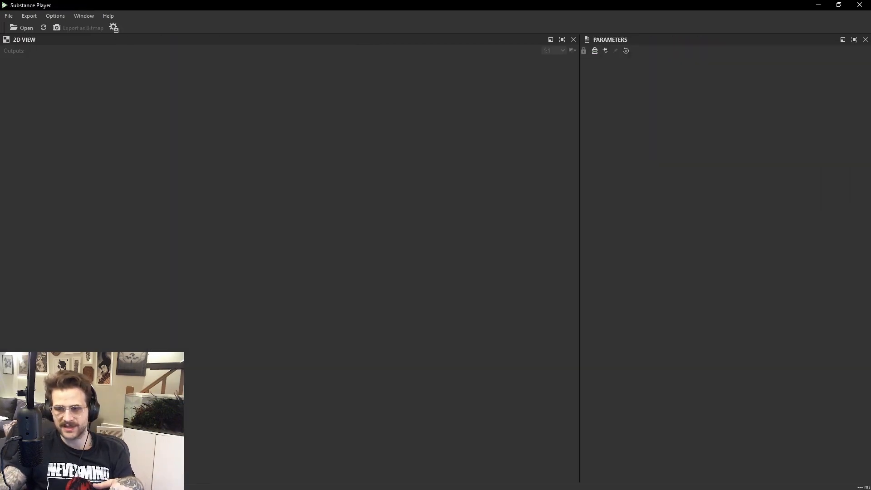
{"action": "left_click", "coordinate": [8, 19]}
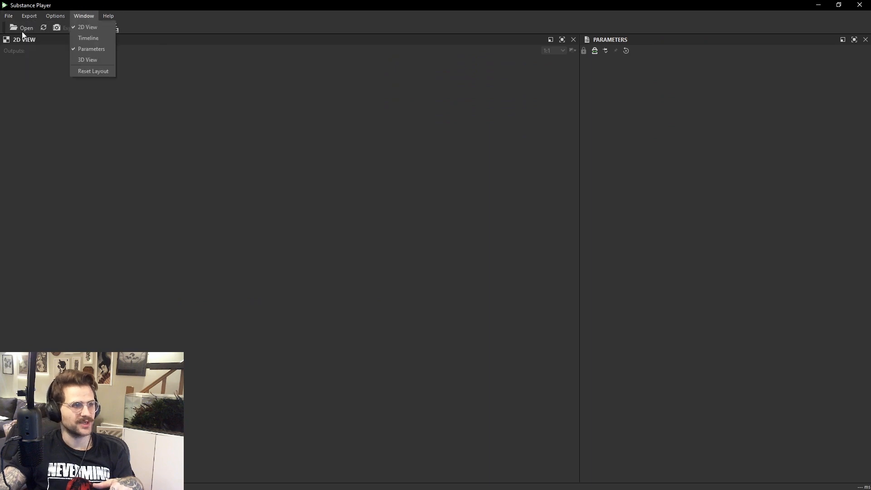
{"action": "left_click", "coordinate": [21, 31]}
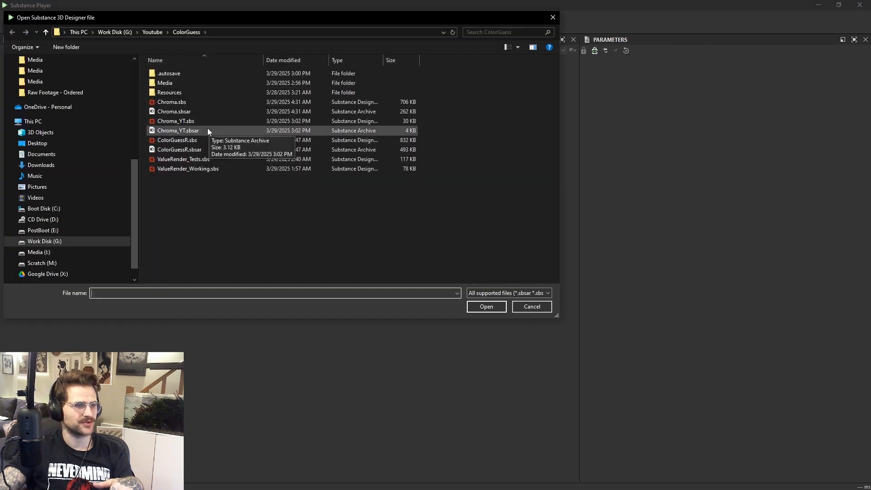
{"action": "double_click", "coordinate": [206, 131]}
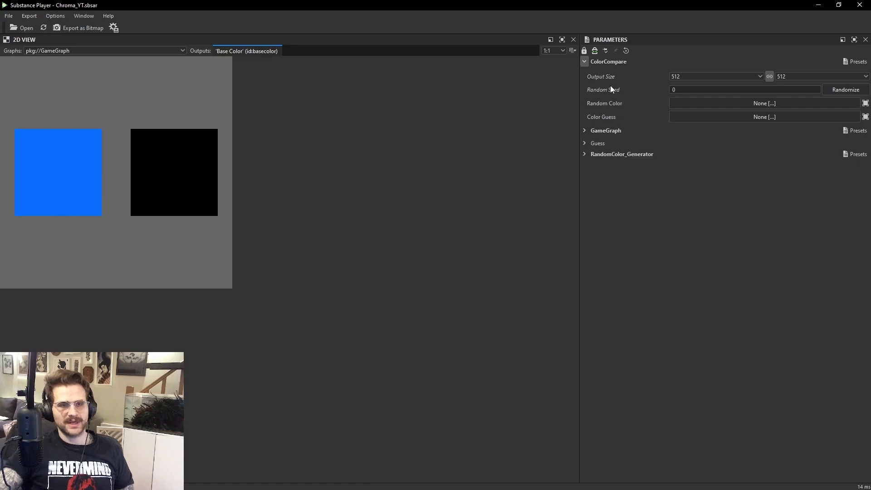
Examine which parameters the ColorCompare, GameGraph, Guess and RandomColor_Generator groups expose in the published archive.
{"action": "left_click", "coordinate": [584, 131]}
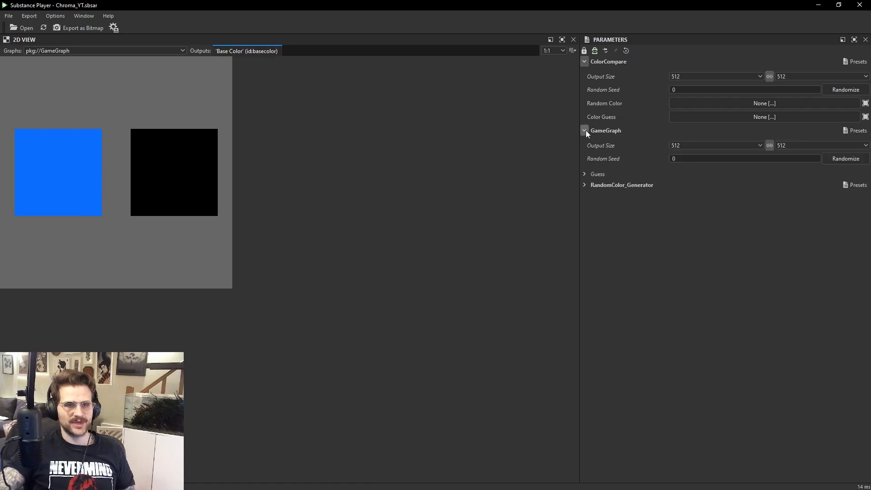
{"action": "left_click", "coordinate": [584, 174]}
{"action": "left_click", "coordinate": [584, 202]}
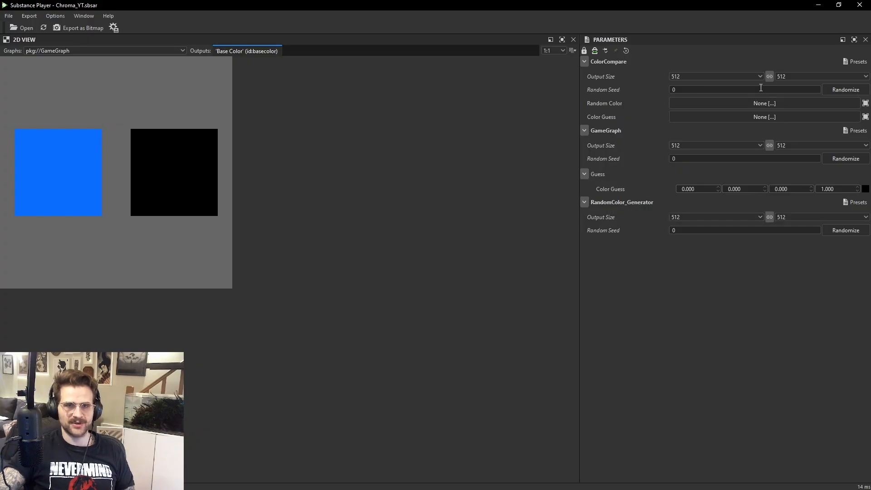
{"action": "left_click", "coordinate": [585, 62]}
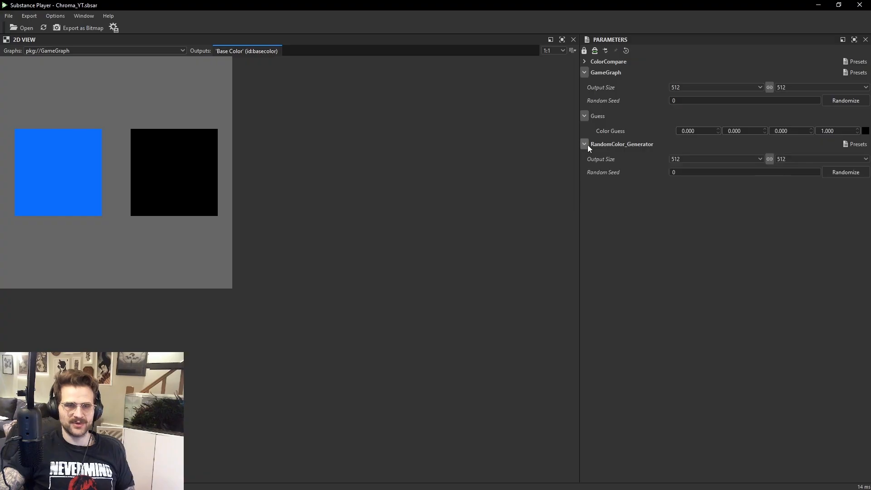
{"action": "left_click", "coordinate": [584, 115]}
{"action": "left_click", "coordinate": [585, 116]}
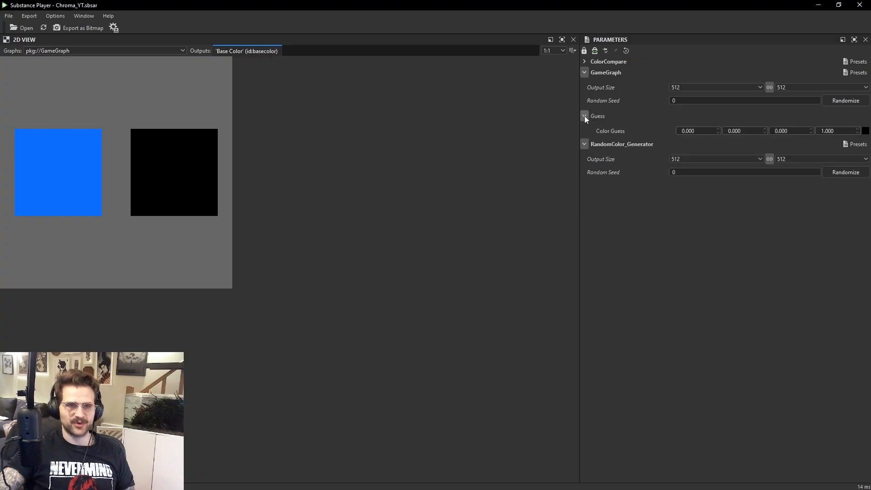
{"action": "left_click", "coordinate": [584, 115]}
{"action": "left_click", "coordinate": [585, 115]}
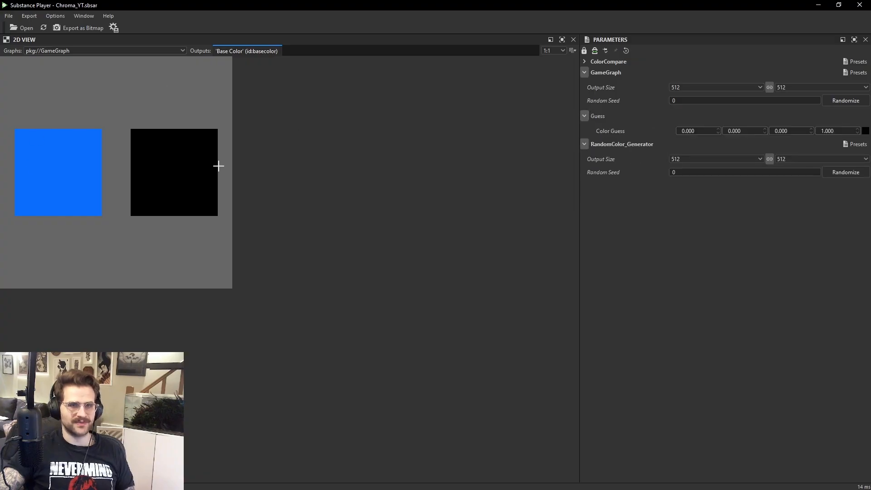
{"action": "left_click", "coordinate": [583, 74]}
{"action": "left_click", "coordinate": [584, 75]}
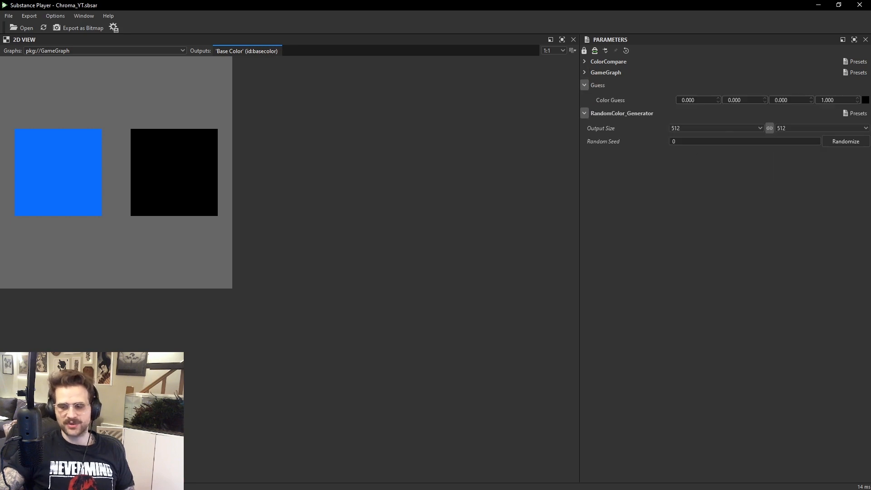
Try a GameGraph output size of 1024 against the swatches, and return it to 512.
{"action": "left_click", "coordinate": [587, 72]}
{"action": "left_click", "coordinate": [734, 87]}
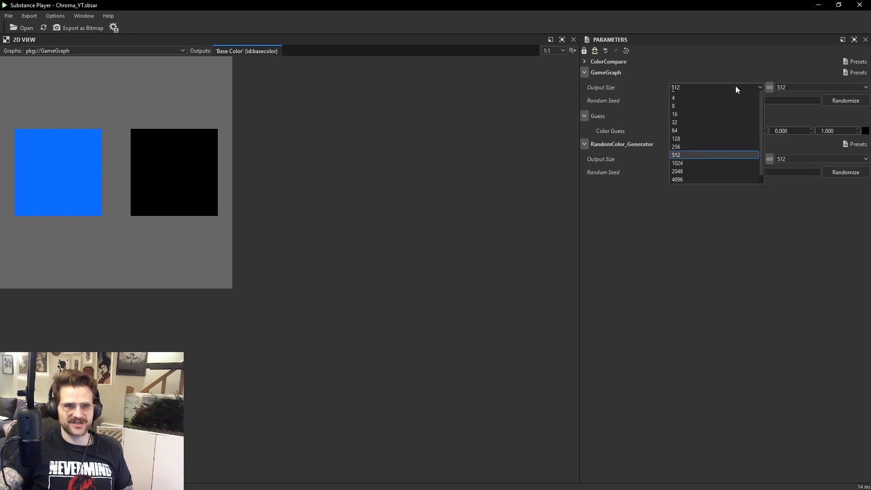
{"action": "left_click", "coordinate": [699, 177]}
{"action": "left_click", "coordinate": [714, 90]}
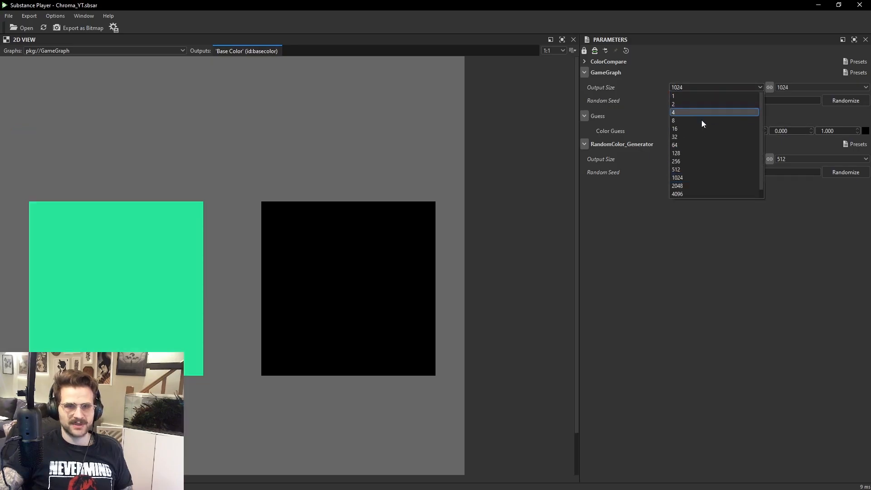
{"action": "left_click", "coordinate": [695, 170]}
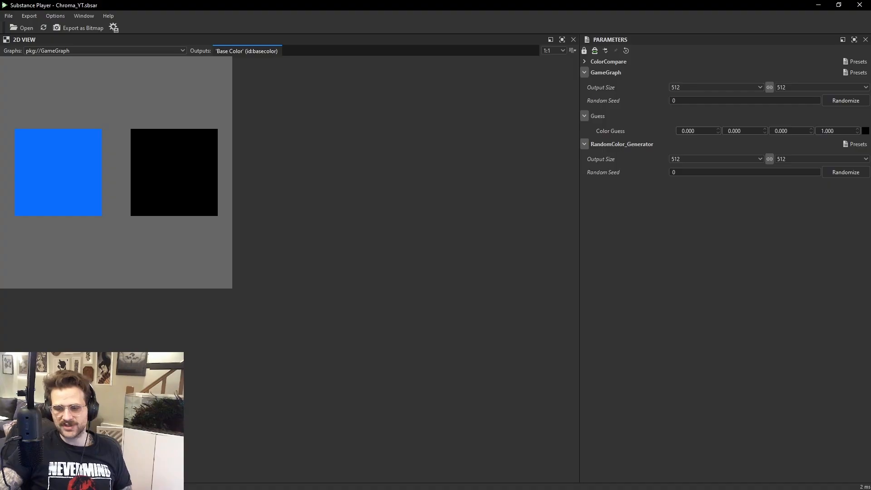
Switch back to Substance 3D Designer, set GameGraph's output size to absolute 1024 x 1024 px, and close the 3D view.
{"action": "key", "text": "alt+Tab"}
{"action": "double_click", "coordinate": [415, 230]}
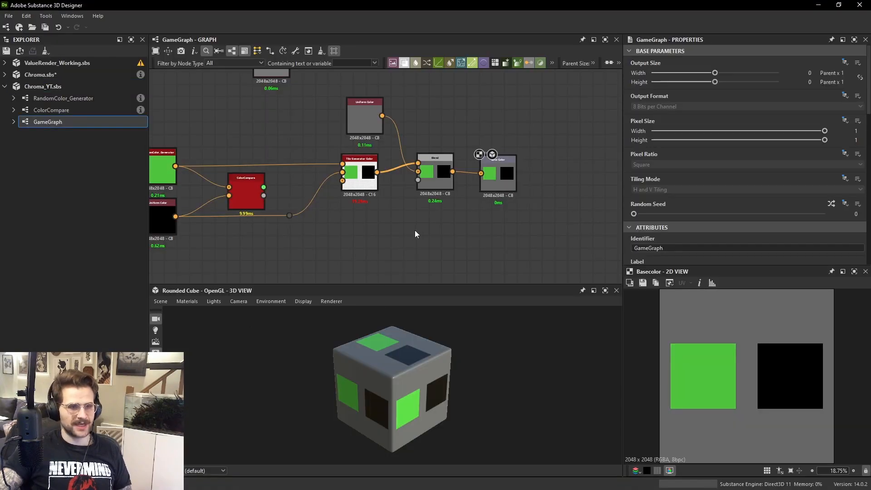
{"action": "middle_click_drag", "start_coordinate": [418, 218], "coordinate": [440, 228]}
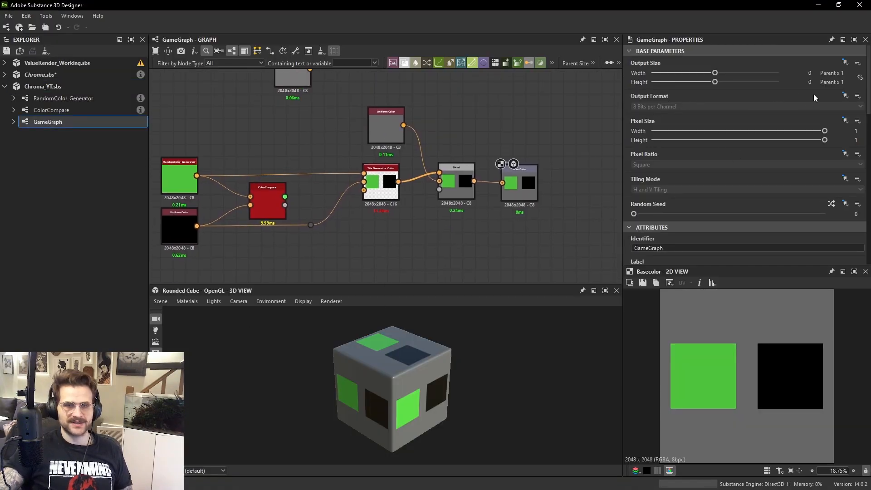
{"action": "left_click", "coordinate": [845, 61]}
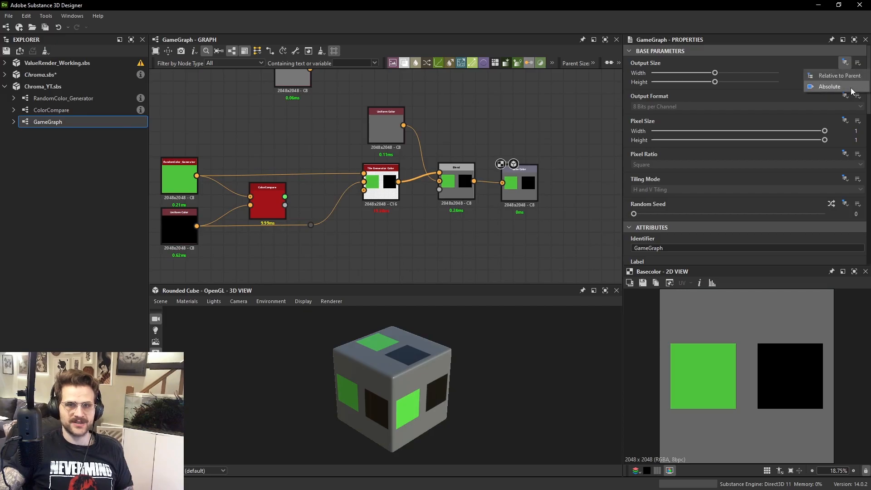
{"action": "left_click", "coordinate": [839, 85]}
{"action": "left_click_drag", "start_coordinate": [756, 73], "coordinate": [767, 82]}
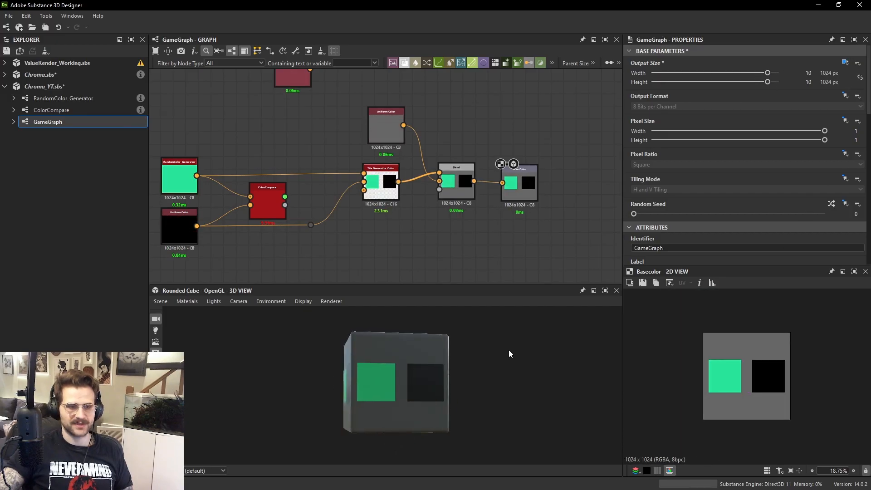
{"action": "left_click", "coordinate": [615, 290]}
{"action": "scroll", "coordinate": [758, 355], "scroll_direction": "up", "scroll_amount": 5}
Turn off Exposed in SBSAR for the ColorCompare and RandomColor_Generator graphs, and reopen GameGraph.
{"action": "scroll", "coordinate": [737, 148], "scroll_direction": "down", "scroll_amount": 12}
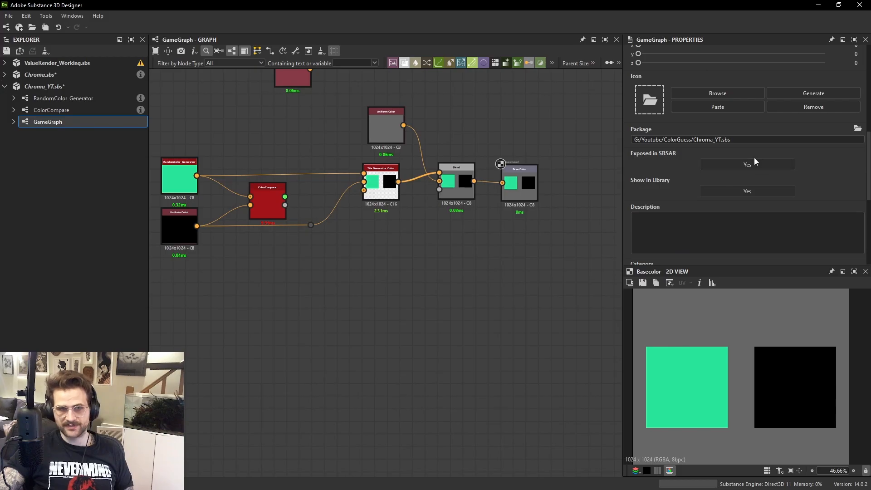
{"action": "middle_click_drag", "start_coordinate": [572, 172], "coordinate": [577, 200]}
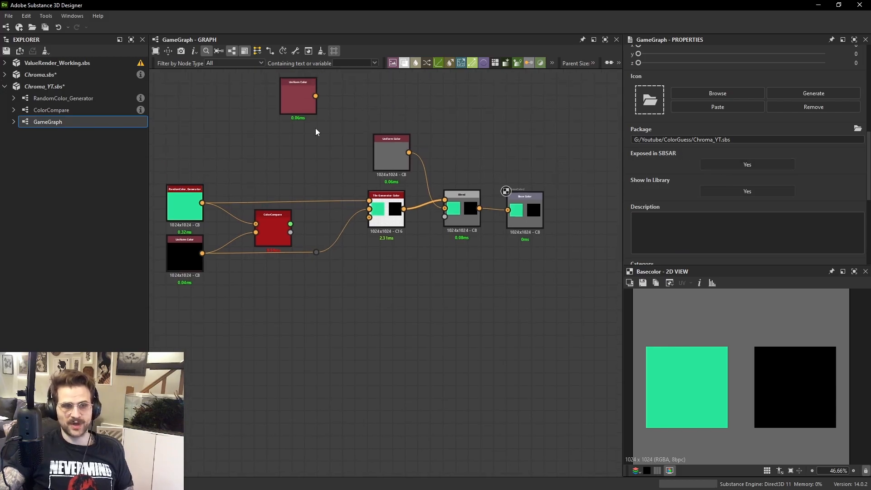
{"action": "left_click", "coordinate": [56, 109]}
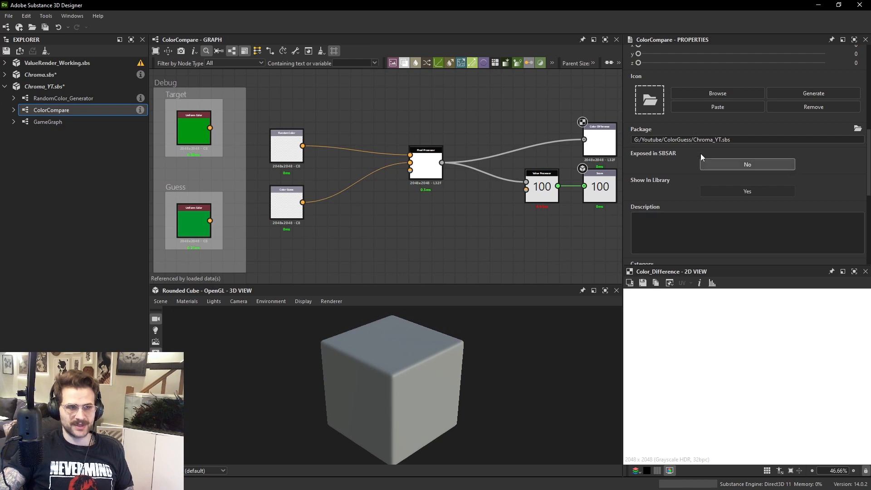
{"action": "double_click", "coordinate": [92, 99]}
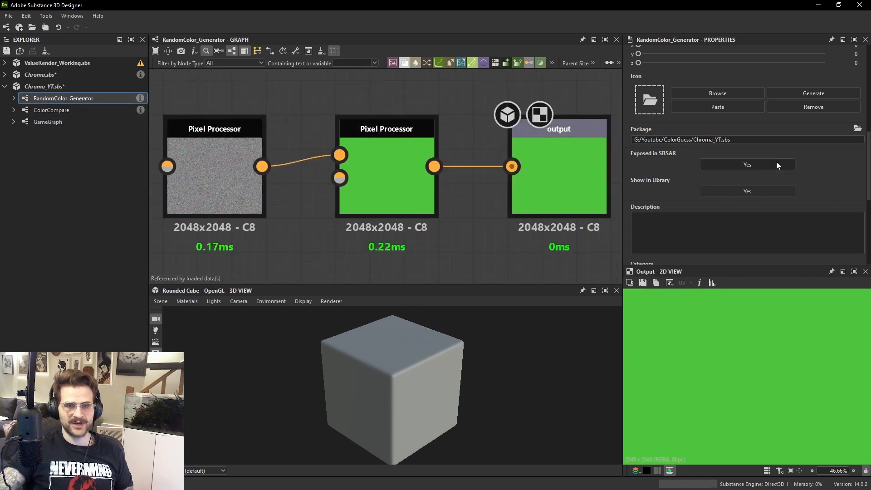
{"action": "left_click", "coordinate": [763, 165]}
{"action": "left_click", "coordinate": [79, 121]}
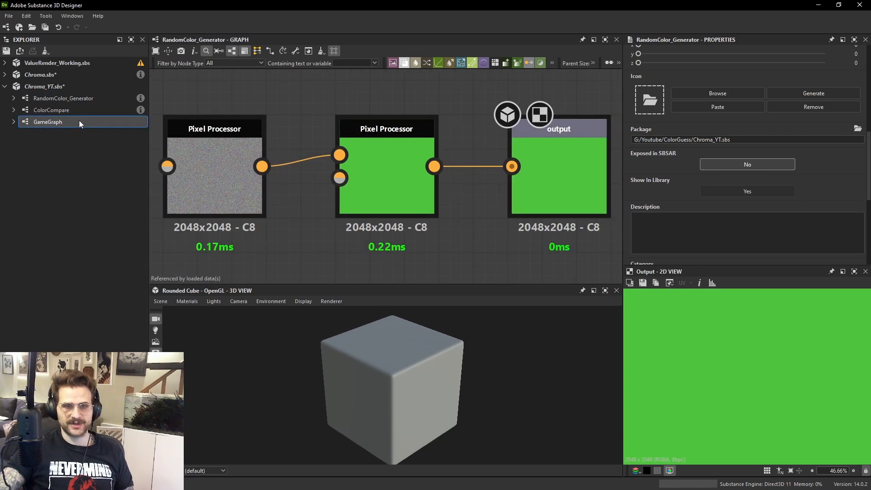
{"action": "double_click", "coordinate": [79, 121]}
Republish the .sbsar file of the Chroma_YT package, switch to Substance Player and reload the archive there.
{"action": "right_click", "coordinate": [48, 89]}
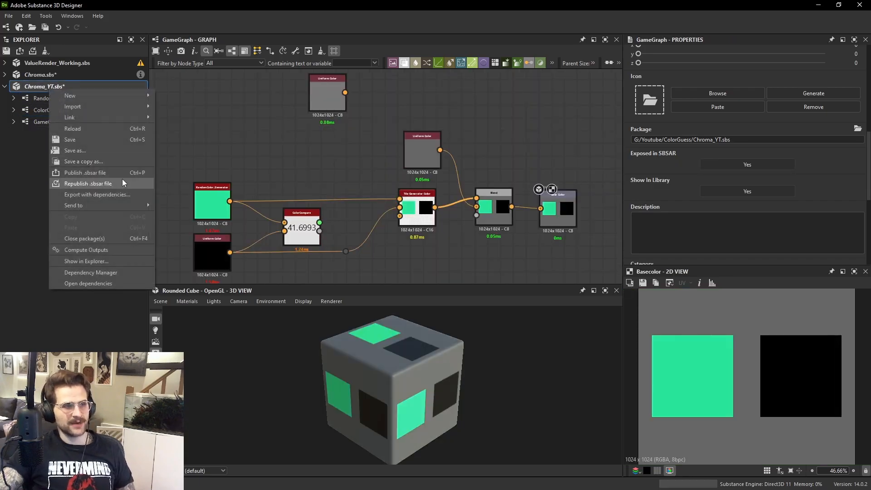
{"action": "left_click", "coordinate": [114, 182]}
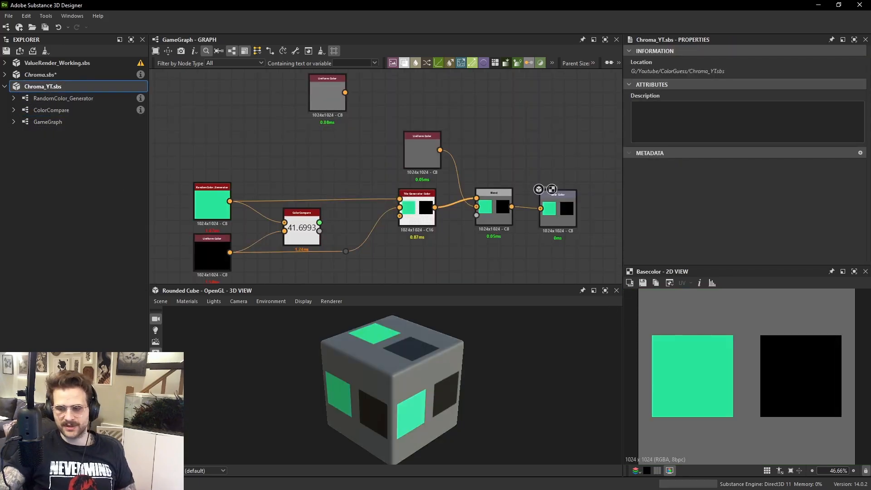
{"action": "key", "text": "alt+Tab"}
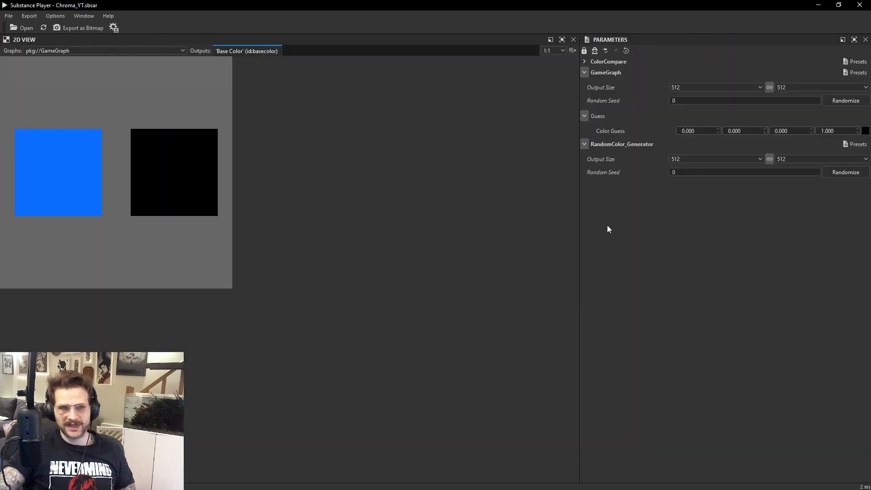
{"action": "left_click", "coordinate": [44, 27]}
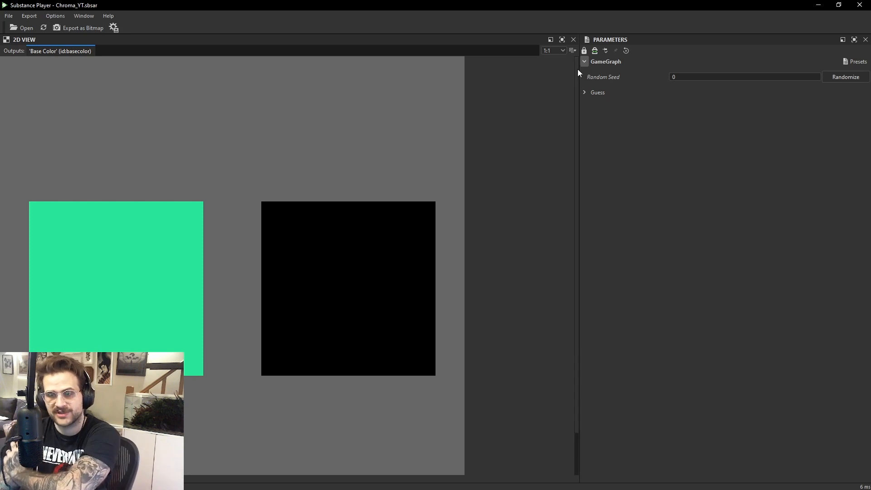
Expand the Guess group and set Color Guess to the green #78cf7b.
{"action": "left_click", "coordinate": [589, 97]}
{"action": "left_click", "coordinate": [865, 108]}
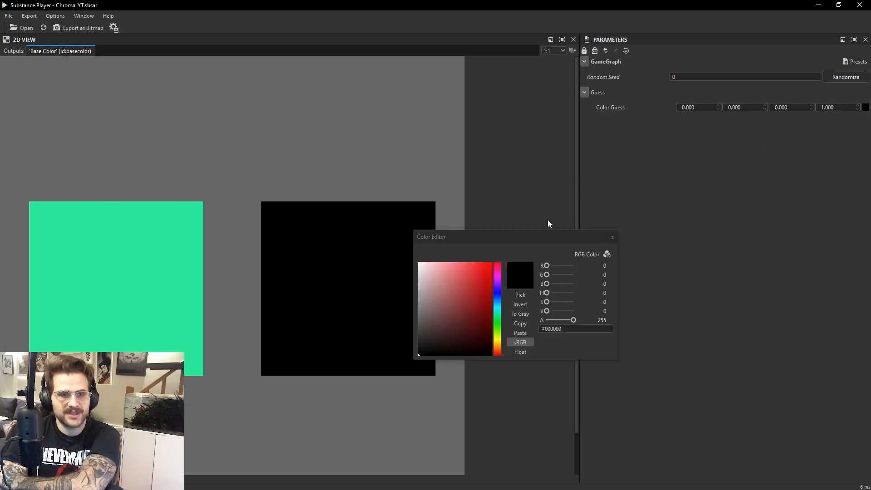
{"action": "left_click_drag", "start_coordinate": [463, 330], "coordinate": [448, 279]}
{"action": "left_click", "coordinate": [496, 323]}
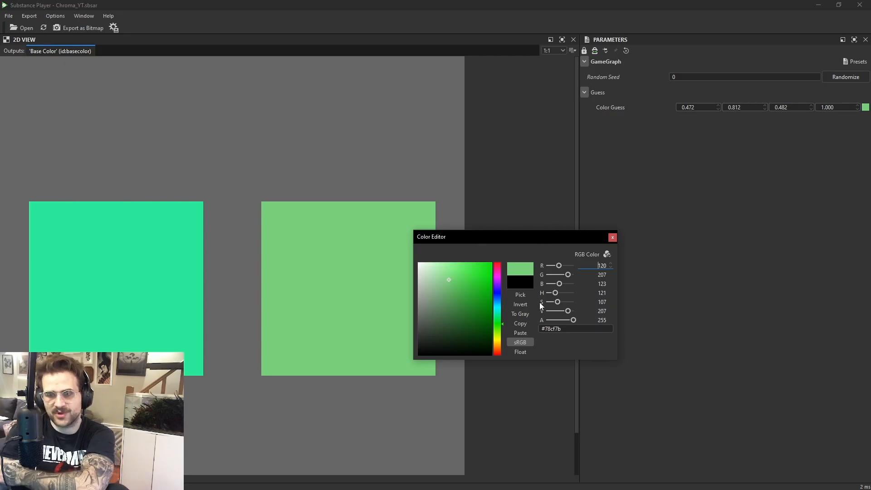
{"action": "left_click", "coordinate": [612, 237]}
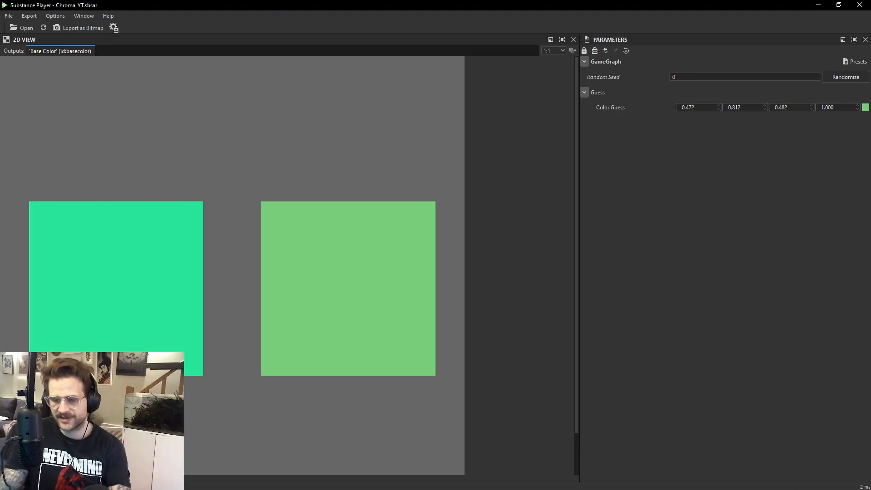
Switch back to Substance 3D Designer, nudge the Base Color output node slightly upward, and preview ColorCompare's Score.
{"action": "key", "text": "alt+Tab"}
{"action": "scroll", "coordinate": [531, 204], "scroll_direction": "down", "scroll_amount": 1}
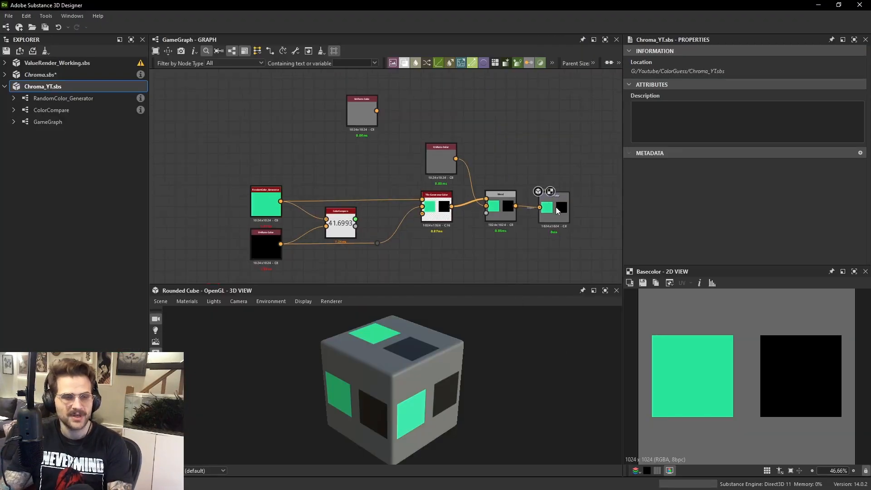
{"action": "left_click_drag", "start_coordinate": [564, 216], "coordinate": [562, 207]}
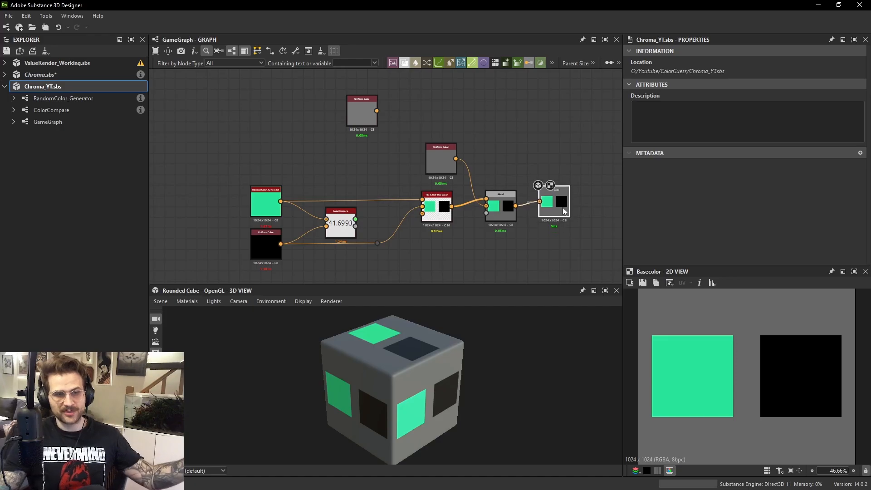
{"action": "scroll", "coordinate": [331, 218], "scroll_direction": "up", "scroll_amount": 2}
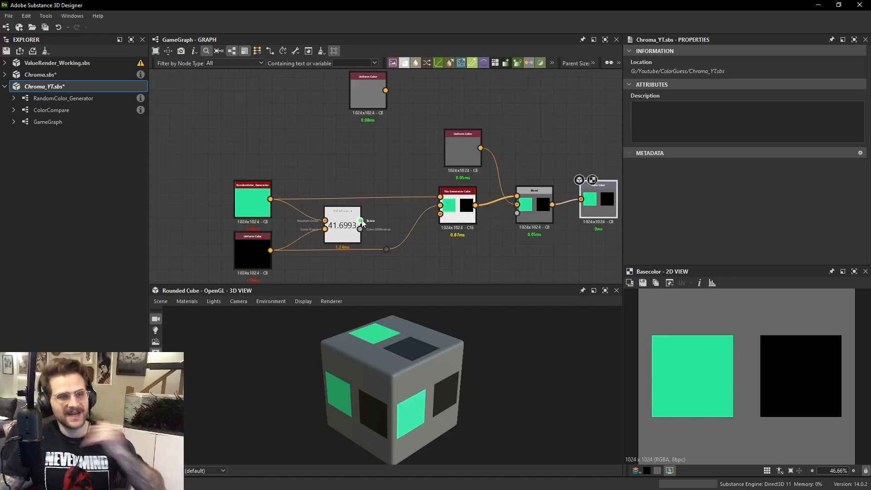
{"action": "double_click", "coordinate": [349, 223]}
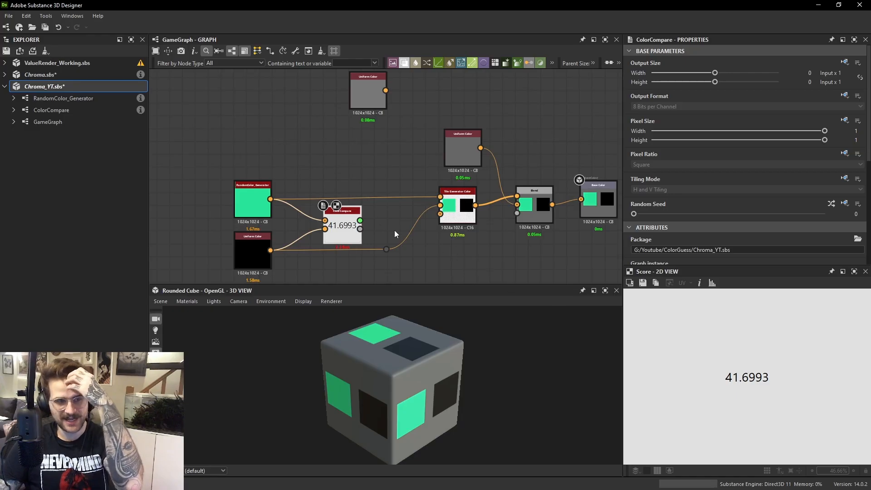
Add a second Blend node below the existing one in GameGraph, with the first Blend's output feeding its background.
{"action": "left_click_drag", "start_coordinate": [359, 221], "coordinate": [534, 252]}
{"action": "left_click", "coordinate": [524, 252]}
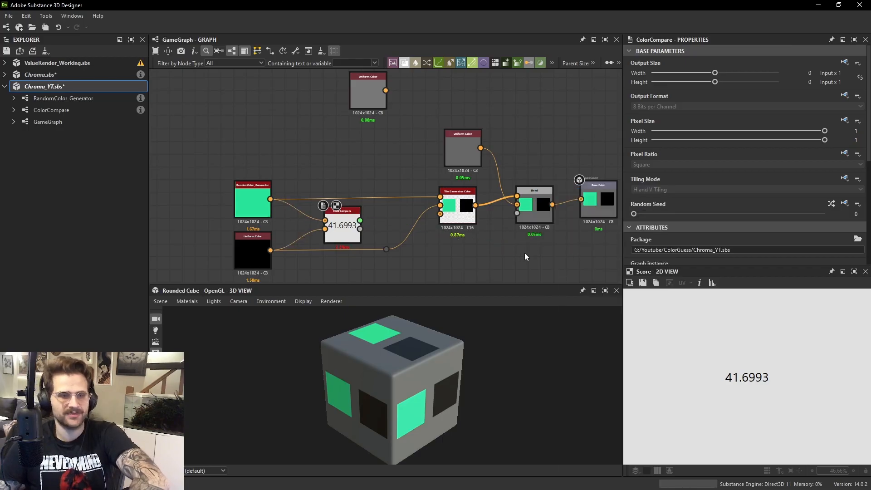
{"action": "key", "text": "space"}
{"action": "left_click", "coordinate": [573, 206]}
{"action": "left_click", "coordinate": [540, 193]}
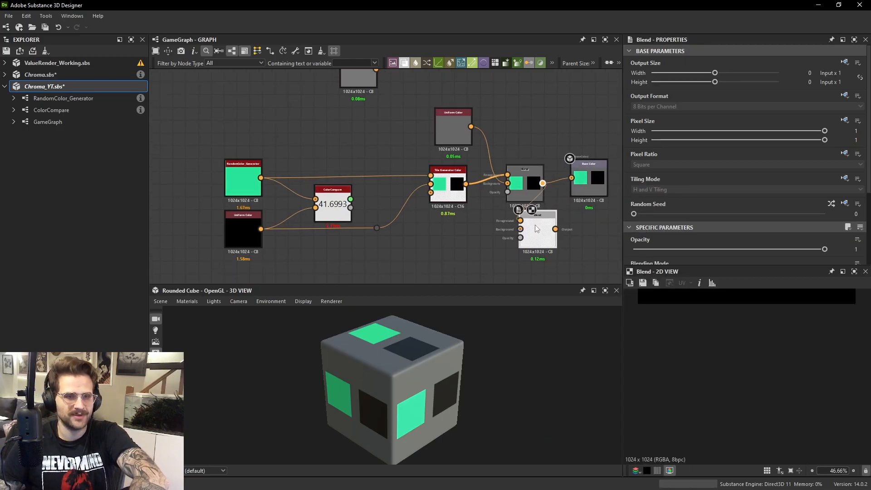
{"action": "key", "text": "space"}
{"action": "left_click", "coordinate": [504, 204]}
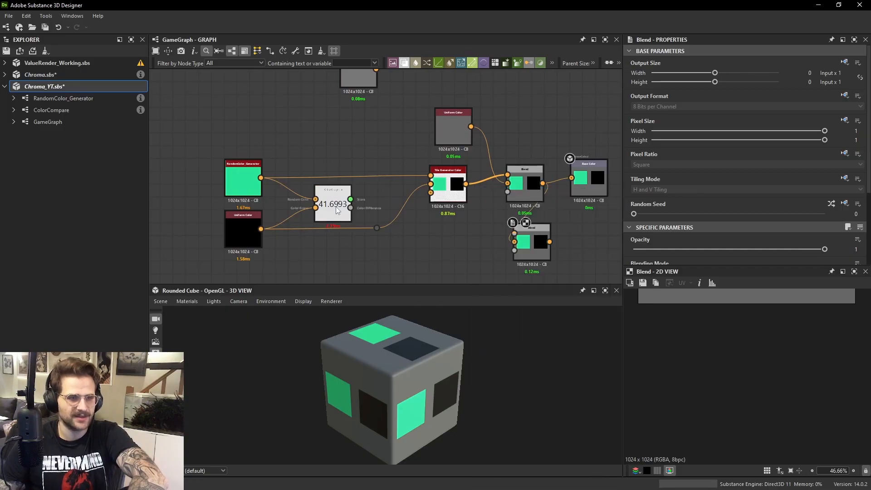
Try to connect ColorCompare's Score output to the new Blend's foreground, and preview the Score value.
{"action": "left_click_drag", "start_coordinate": [351, 199], "coordinate": [514, 233]}
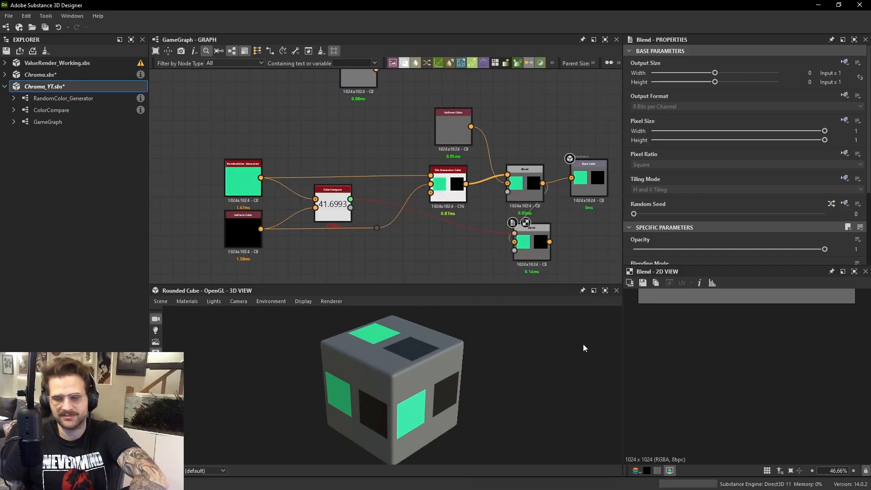
{"action": "scroll", "coordinate": [340, 205], "scroll_direction": "up", "scroll_amount": 2}
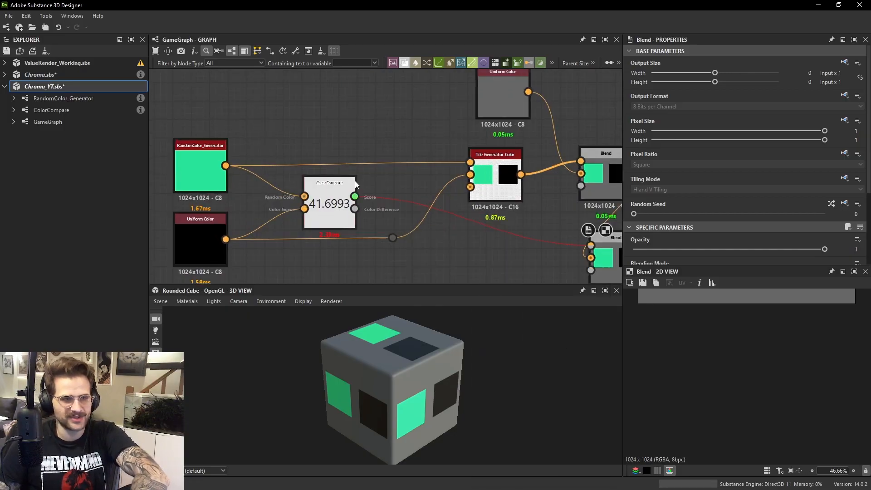
{"action": "double_click", "coordinate": [329, 211]}
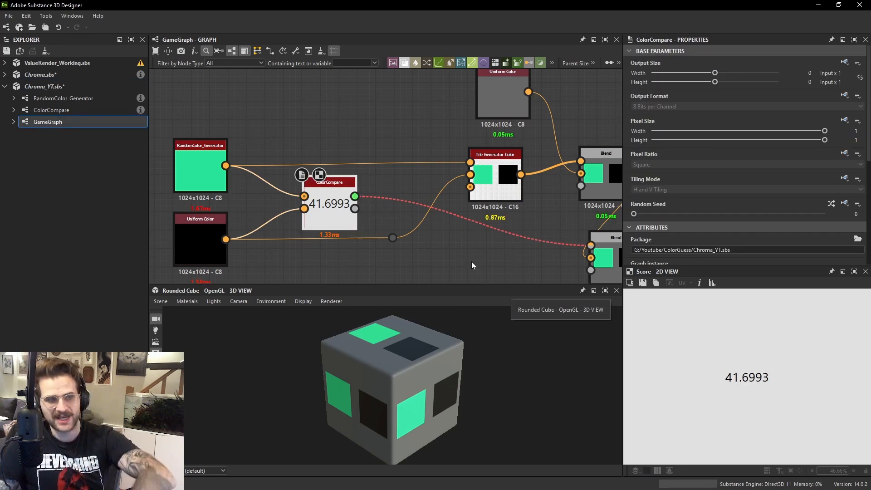
Add an Edge Detect node beside the new Blend and try to feed ColorCompare's Score output into it.
{"action": "key", "text": "space"}
{"action": "type", "text": "edge"}
{"action": "left_click", "coordinate": [498, 204]}
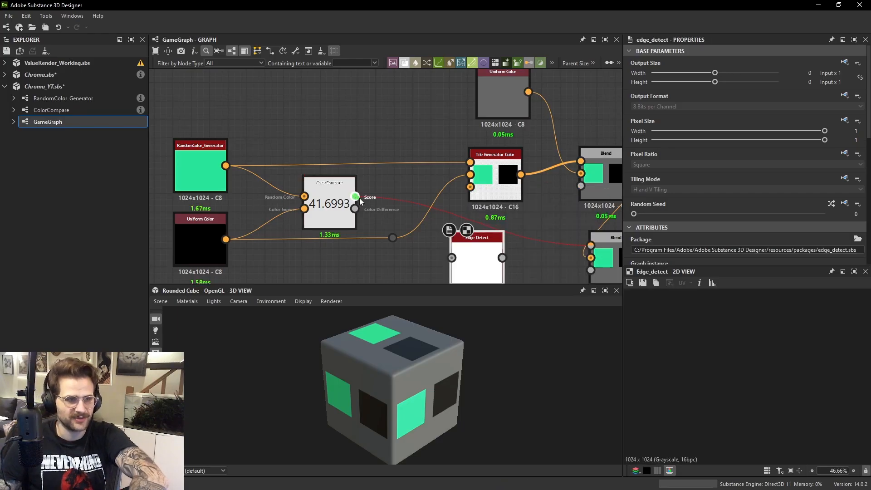
{"action": "left_click_drag", "start_coordinate": [354, 196], "coordinate": [452, 257]}
{"action": "scroll", "coordinate": [456, 254], "scroll_direction": "down", "scroll_amount": 2}
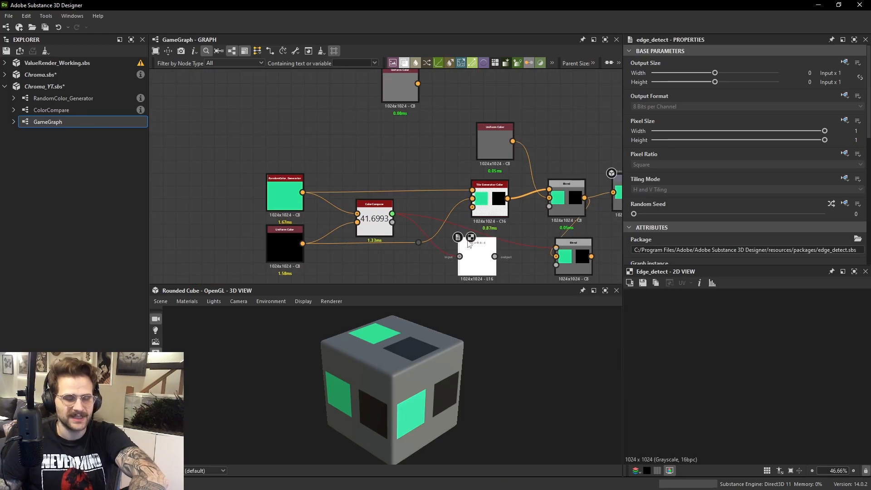
Delete the link from Score to the new Blend and remove the Edge Detect node.
{"action": "left_click", "coordinate": [448, 222]}
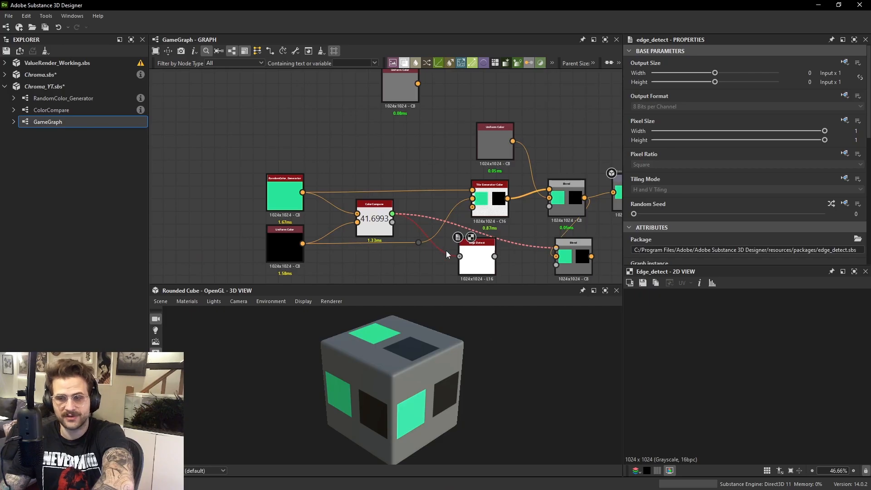
{"action": "key", "text": "Delete"}
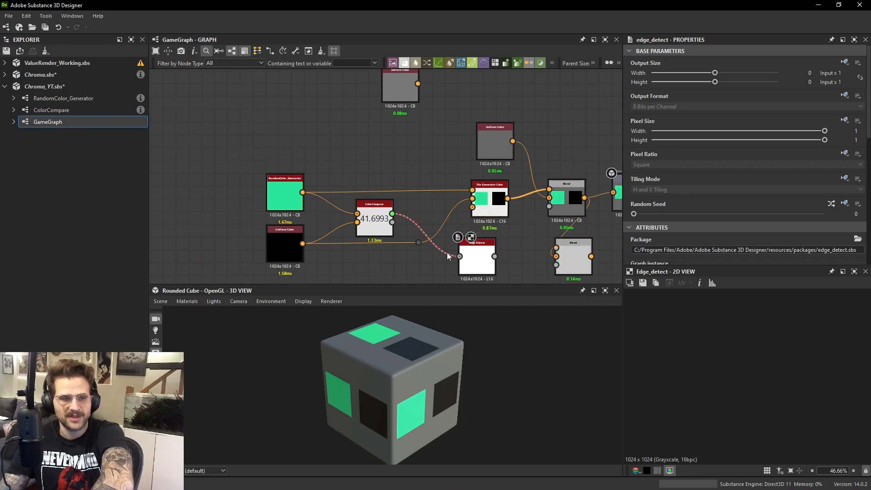
{"action": "left_click", "coordinate": [483, 257]}
{"action": "key", "text": "Delete"}
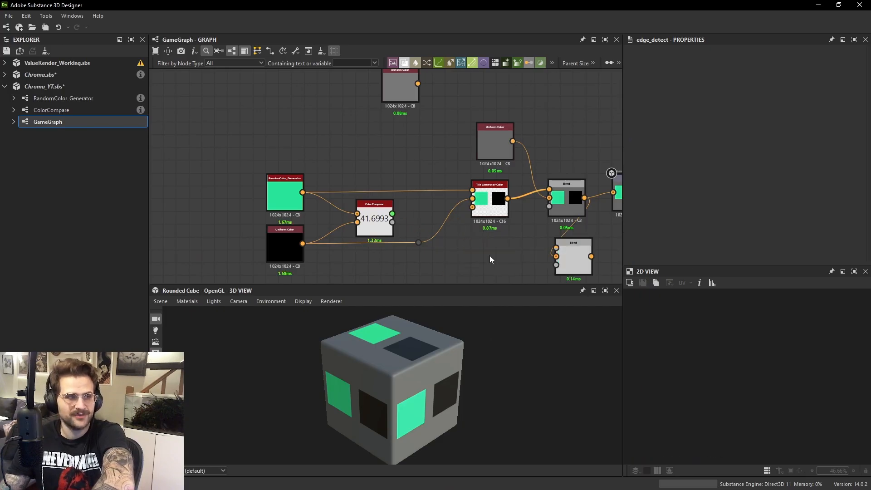
Place the value_render graph from Chroma.sbs in GameGraph and connect ColorCompare's Score output to its input.
{"action": "left_click", "coordinate": [5, 74]}
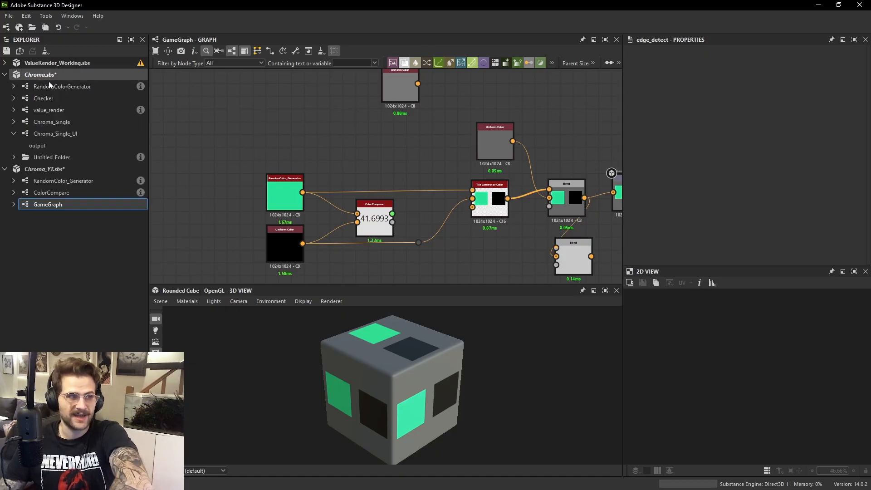
{"action": "left_click_drag", "start_coordinate": [61, 113], "coordinate": [458, 243]}
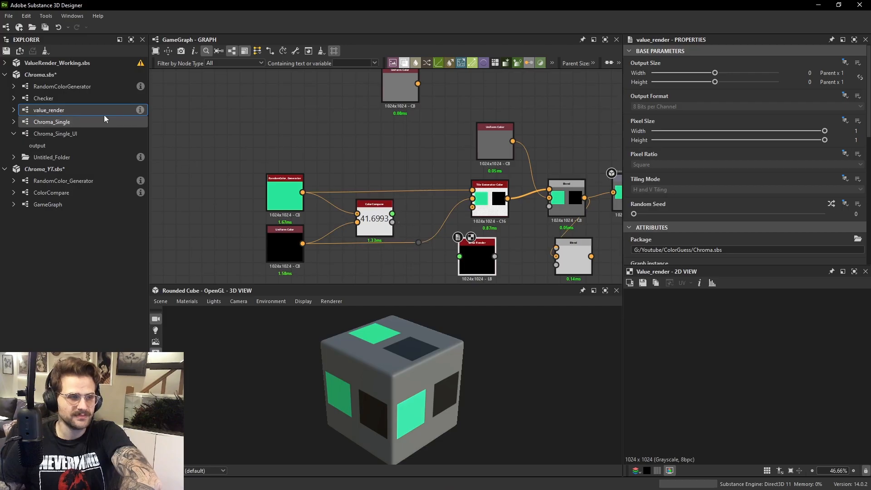
{"action": "left_click", "coordinate": [14, 110]}
{"action": "left_click", "coordinate": [5, 74]}
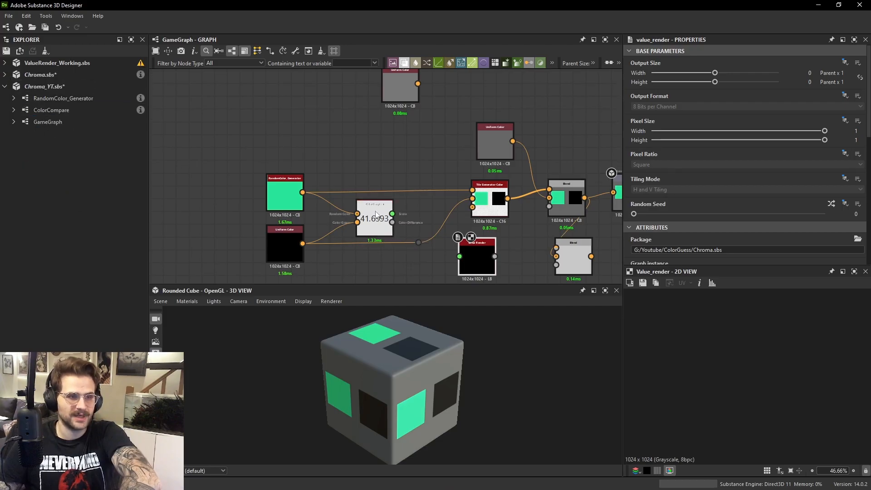
{"action": "middle_click_drag", "start_coordinate": [478, 247], "coordinate": [445, 194]}
{"action": "scroll", "coordinate": [445, 194], "scroll_direction": "up", "scroll_amount": 2}
{"action": "left_click_drag", "start_coordinate": [317, 148], "coordinate": [413, 209]}
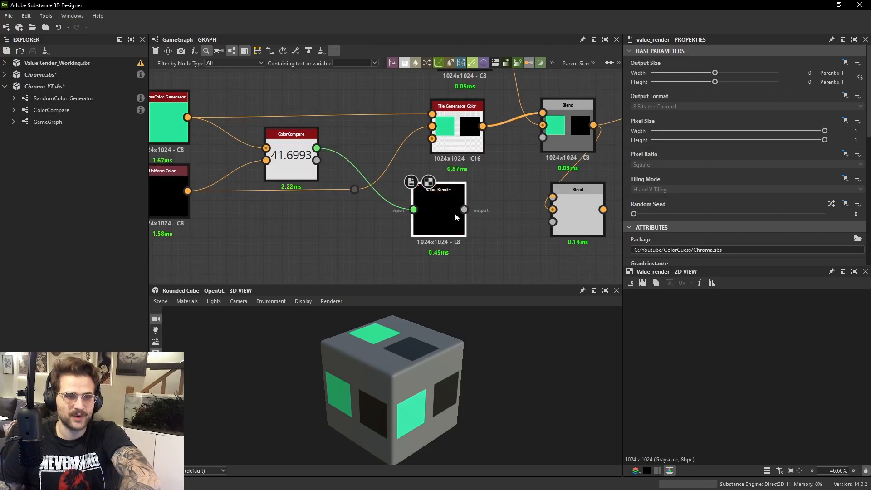
Move the Value Render node directly beneath the Tile Generator Color node in the graph.
{"action": "scroll", "coordinate": [710, 316], "scroll_direction": "up", "scroll_amount": 3}
{"action": "scroll", "coordinate": [710, 316], "scroll_direction": "up", "scroll_amount": 3}
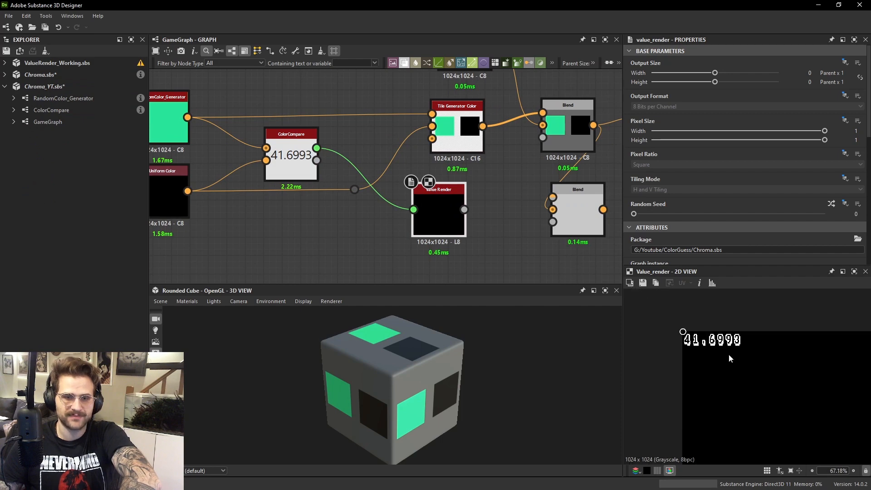
{"action": "scroll", "coordinate": [722, 200], "scroll_direction": "down", "scroll_amount": 3}
{"action": "scroll", "coordinate": [722, 200], "scroll_direction": "down", "scroll_amount": 3}
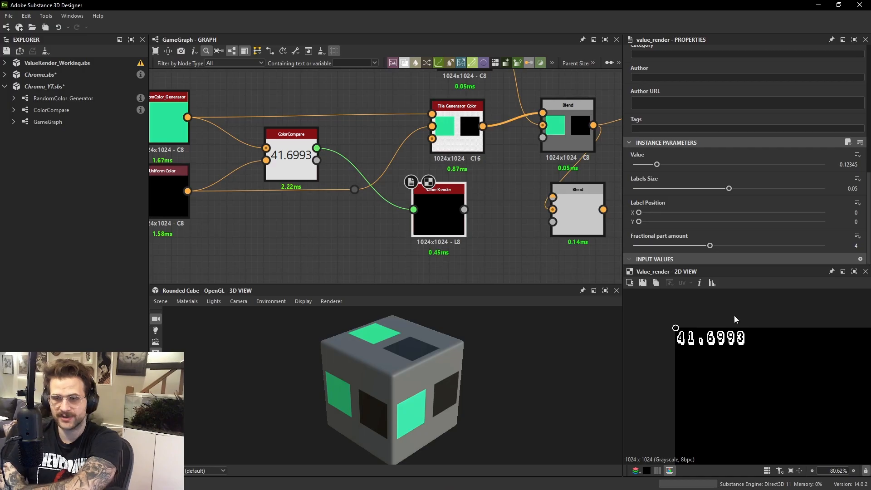
{"action": "left_click_drag", "start_coordinate": [433, 213], "coordinate": [452, 213]}
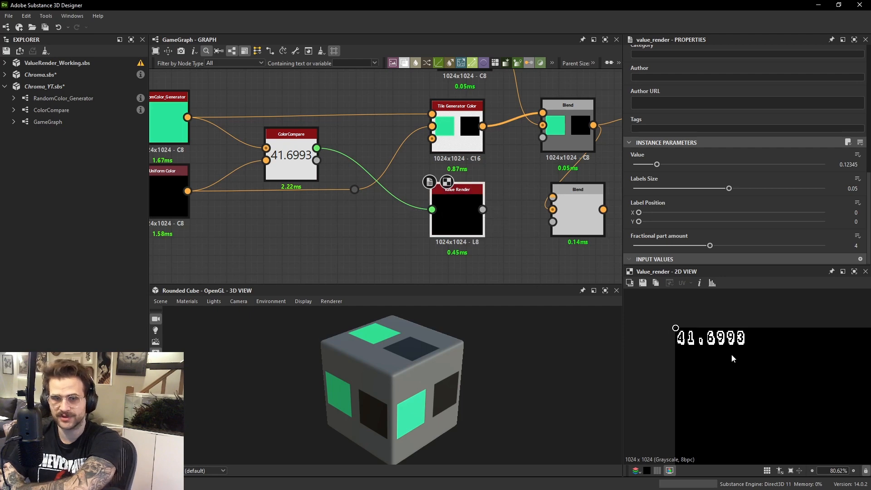
Reposition the Value Render label to about X 0.24, Y 0.44 and enlarge Labels Size to about 0.096.
{"action": "scroll", "coordinate": [731, 355], "scroll_direction": "down", "scroll_amount": 4}
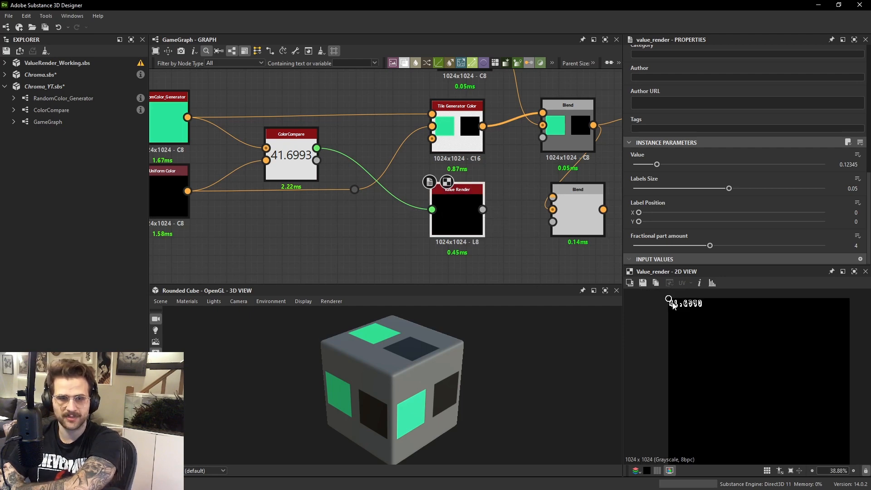
{"action": "left_click_drag", "start_coordinate": [673, 305], "coordinate": [716, 383]}
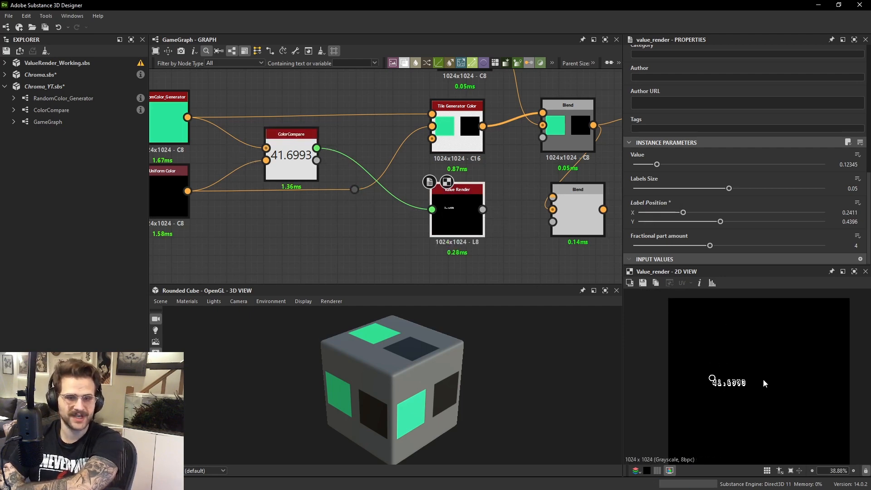
{"action": "scroll", "coordinate": [763, 383], "scroll_direction": "up", "scroll_amount": 5}
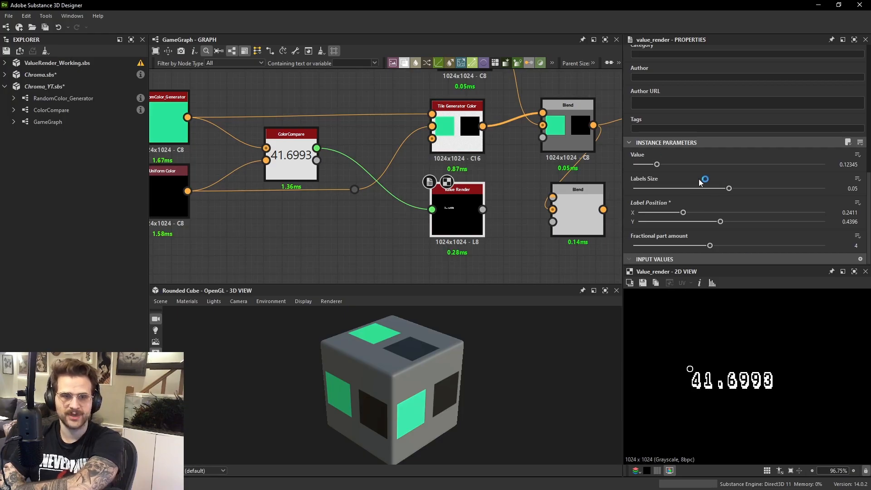
{"action": "left_click_drag", "start_coordinate": [701, 181], "coordinate": [816, 187]}
{"action": "scroll", "coordinate": [801, 366], "scroll_direction": "down", "scroll_amount": 4}
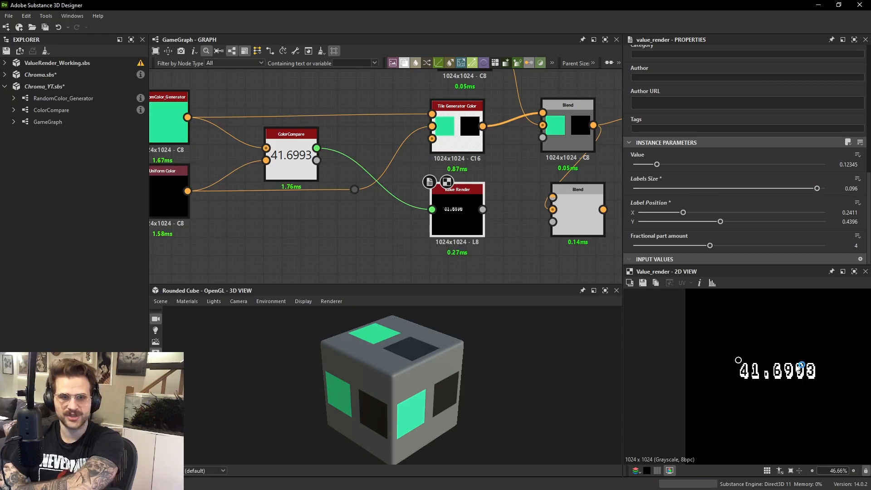
{"action": "scroll", "coordinate": [791, 361], "scroll_direction": "up", "scroll_amount": 2}
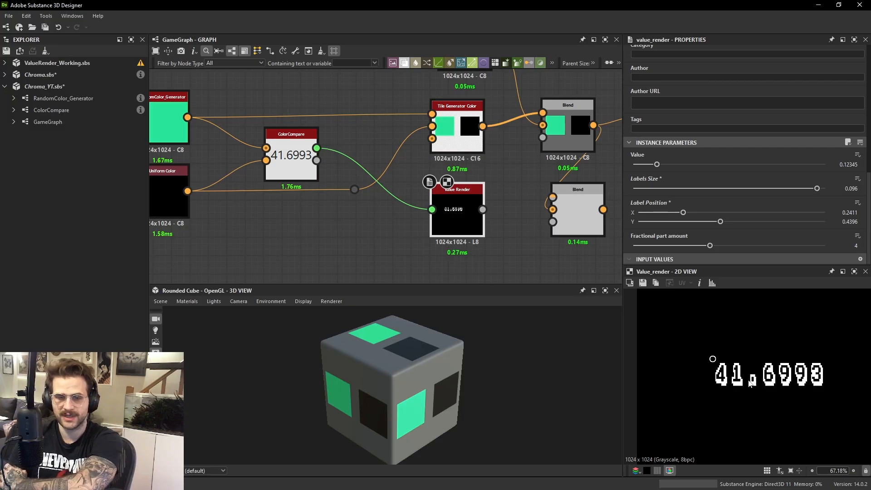
{"action": "scroll", "coordinate": [777, 343], "scroll_direction": "down", "scroll_amount": 2}
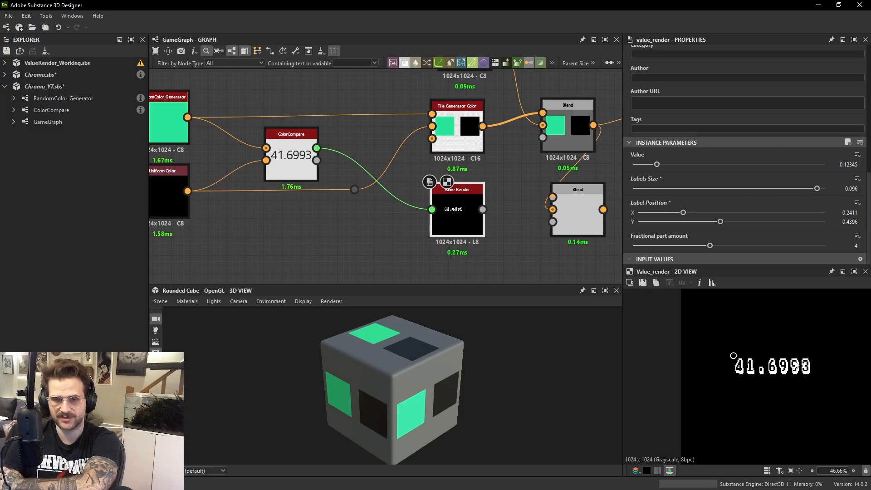
{"action": "scroll", "coordinate": [810, 369], "scroll_direction": "down", "scroll_amount": 2}
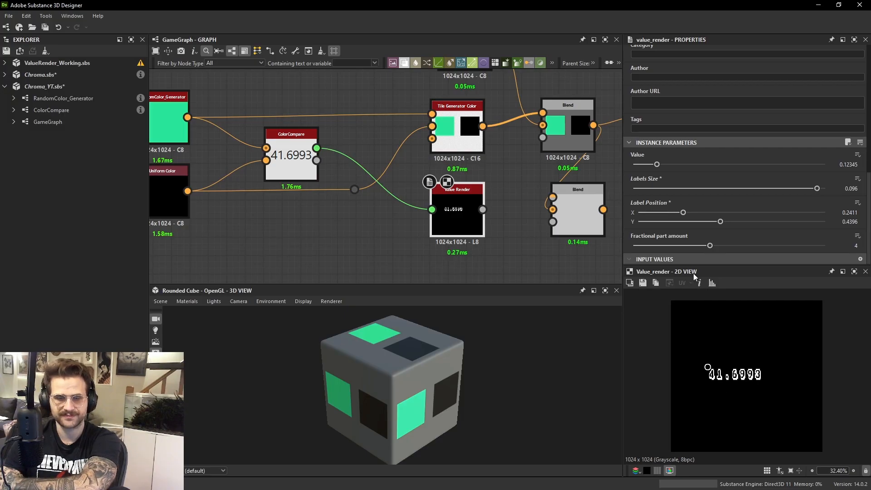
Set Labels Size to 0.2, reduce it to about 0.145, and move the label to about X 0.27, Y 0.56.
{"action": "left_click", "coordinate": [823, 188]}
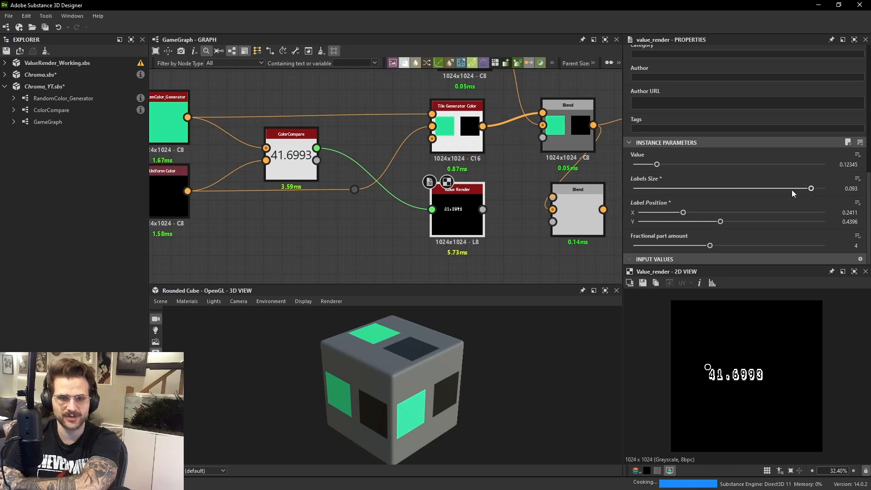
{"action": "left_click_drag", "start_coordinate": [857, 190], "coordinate": [814, 190]}
{"action": "type", "text": "0.2"}
{"action": "key", "text": "Return"}
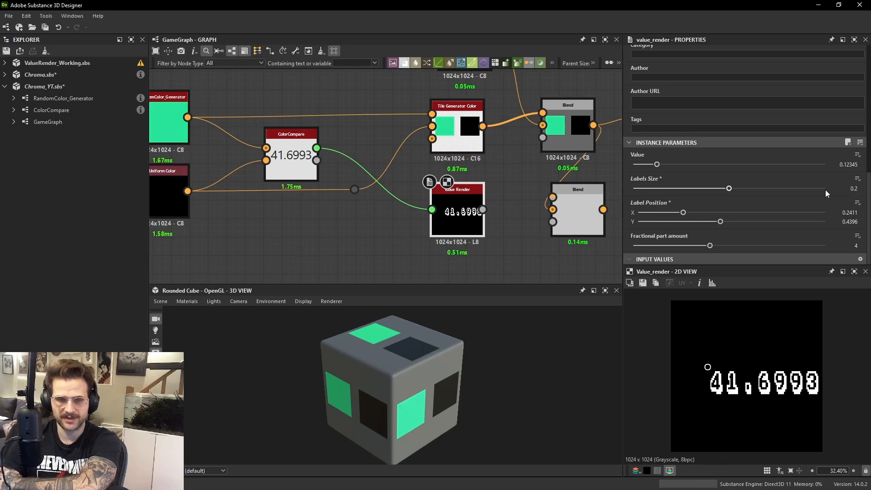
{"action": "left_click_drag", "start_coordinate": [729, 188], "coordinate": [696, 212]}
{"action": "left_click_drag", "start_coordinate": [718, 367], "coordinate": [711, 387]}
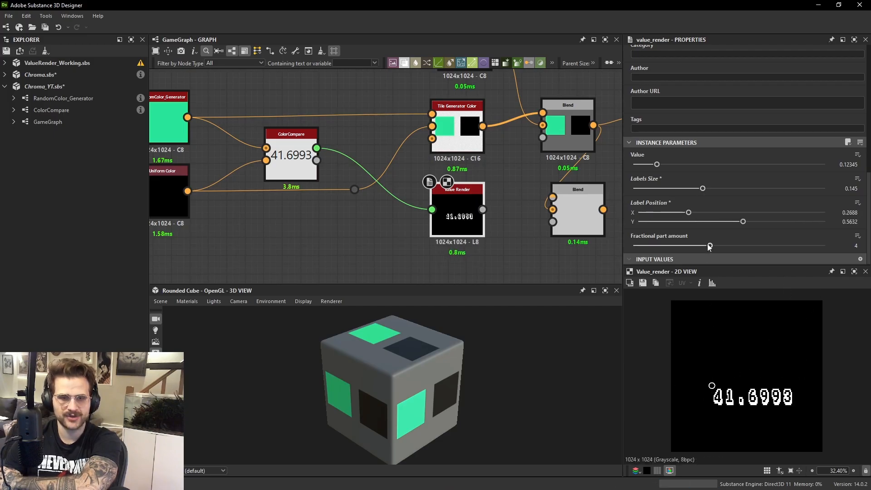
Reduce the Value Render node's fractional part amount to 1 and shift the label position to about X 0.336.
{"action": "left_click_drag", "start_coordinate": [710, 246], "coordinate": [648, 248]}
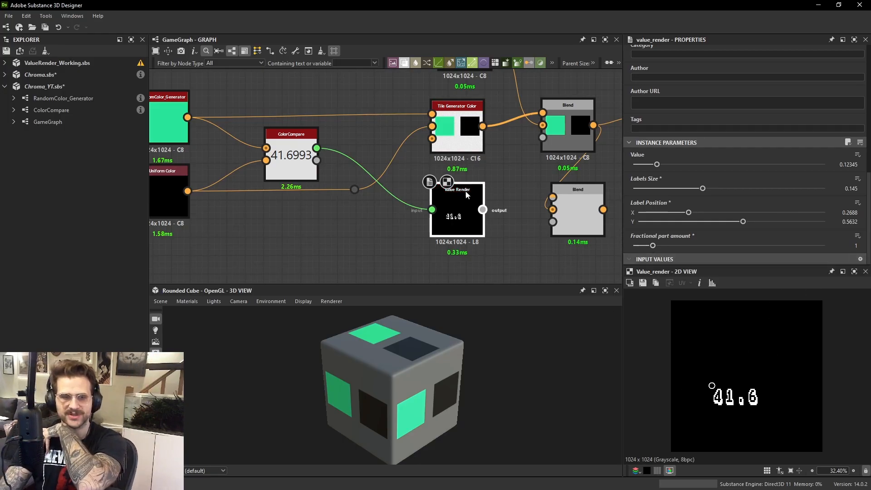
{"action": "mouse_move", "coordinate": [655, 244]}
{"action": "left_mouse_down"}
{"action": "mouse_move", "coordinate": [670, 245]}
{"action": "mouse_move", "coordinate": [656, 245]}
{"action": "left_mouse_up"}
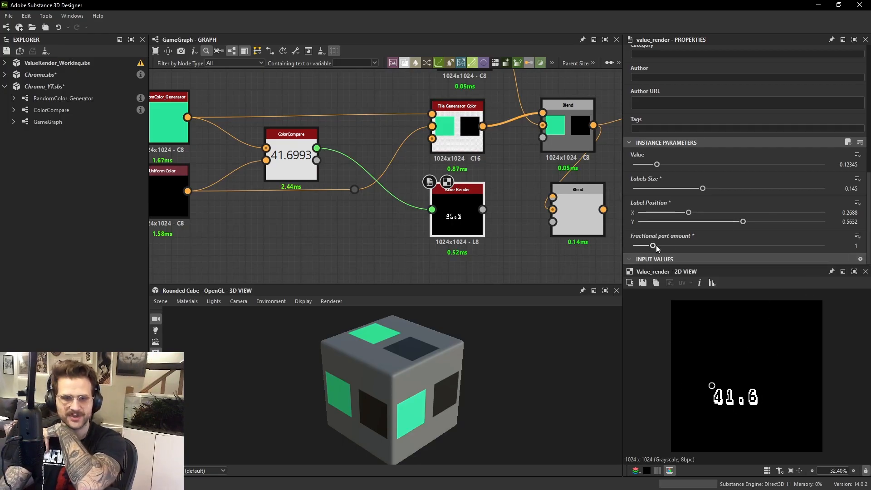
{"action": "mouse_move", "coordinate": [688, 212]}
{"action": "left_mouse_down"}
{"action": "mouse_move", "coordinate": [724, 213]}
{"action": "mouse_move", "coordinate": [701, 213]}
{"action": "left_mouse_up"}
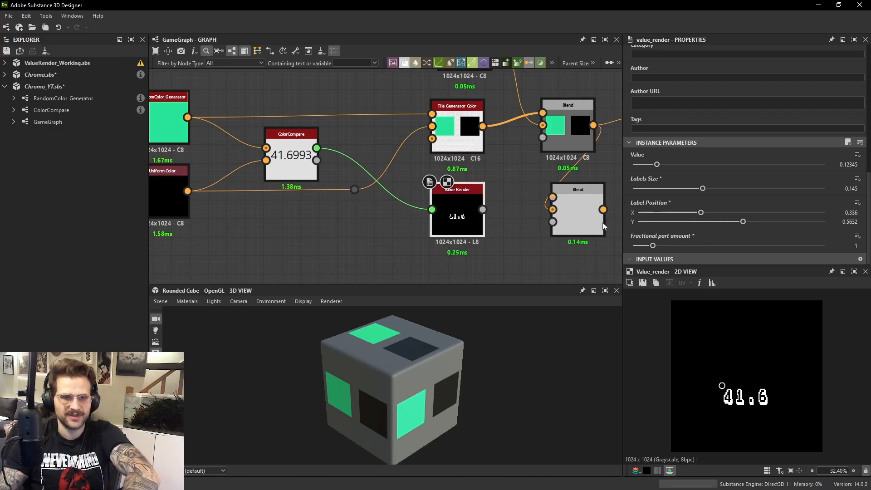
Add a Gradient Map node and connect the Value Render output to its input.
{"action": "scroll", "coordinate": [555, 214], "scroll_direction": "down", "scroll_amount": 2}
{"action": "left_click_drag", "start_coordinate": [507, 215], "coordinate": [473, 241]}
{"action": "key", "text": "space"}
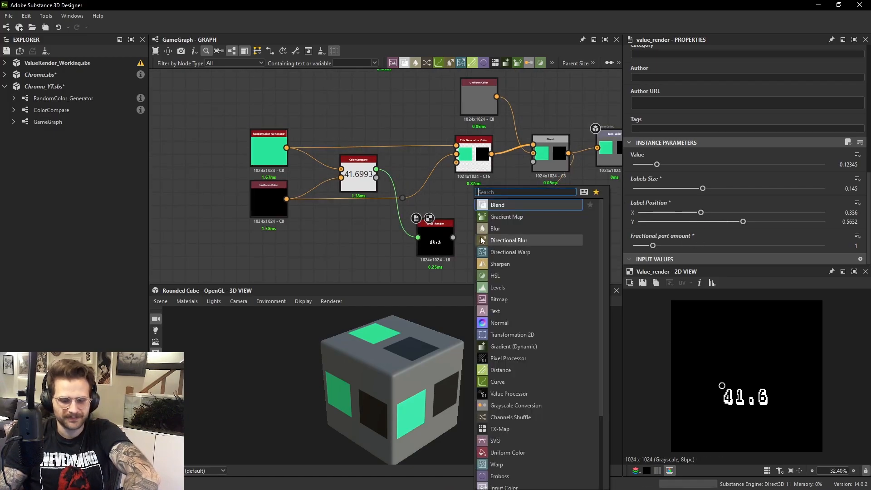
{"action": "type", "text": "gr"}
{"action": "left_click", "coordinate": [511, 207]}
{"action": "middle_click_drag", "start_coordinate": [512, 225], "coordinate": [485, 198]}
{"action": "scroll", "coordinate": [482, 196], "scroll_direction": "down", "scroll_amount": 1}
{"action": "mouse_move", "coordinate": [449, 205]}
{"action": "left_mouse_down"}
{"action": "mouse_move", "coordinate": [458, 205]}
{"action": "mouse_move", "coordinate": [448, 207]}
{"action": "left_mouse_up"}
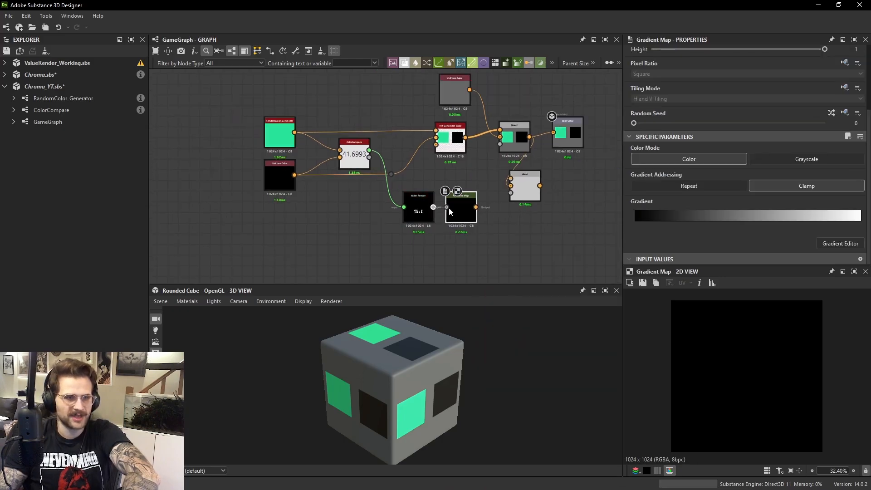
Feed the Gradient Map into the lower Blend node's foreground and connect that Blend to the Base Color output.
{"action": "left_click_drag", "start_coordinate": [525, 195], "coordinate": [525, 216]}
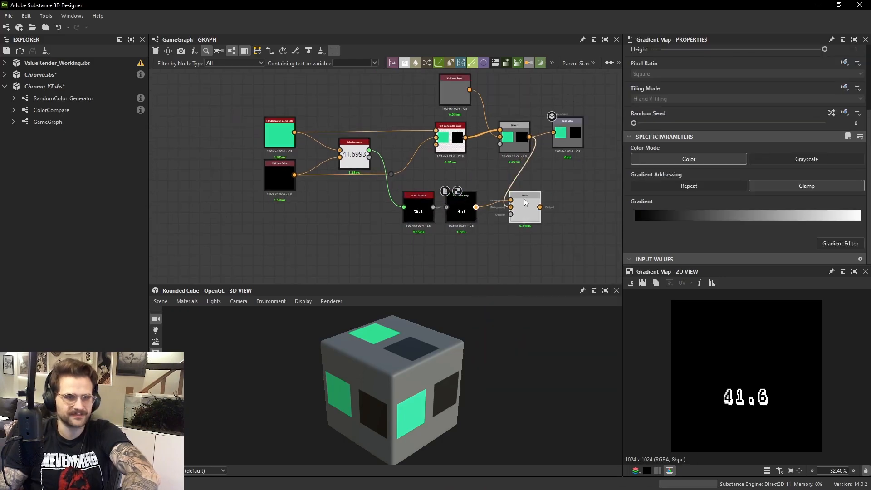
{"action": "double_click", "coordinate": [524, 201]}
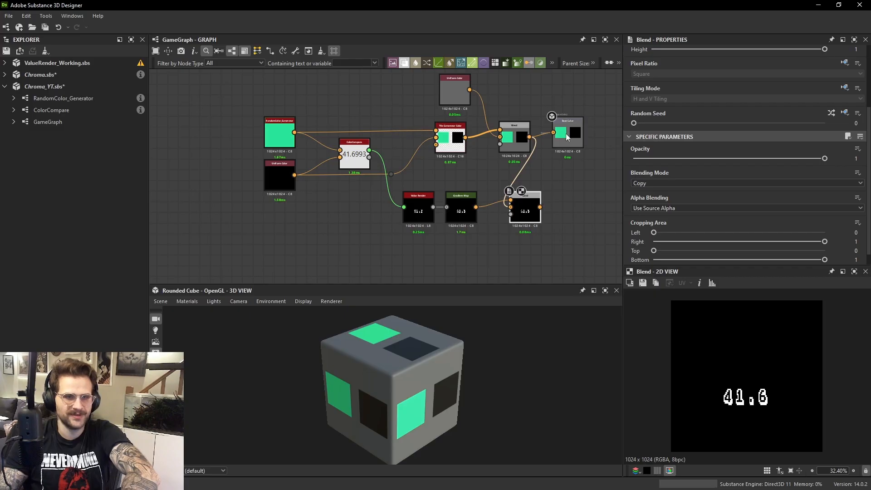
{"action": "left_click_drag", "start_coordinate": [553, 133], "coordinate": [575, 202]}
{"action": "left_click", "coordinate": [574, 176]}
{"action": "double_click", "coordinate": [575, 202]}
{"action": "double_click", "coordinate": [529, 210]}
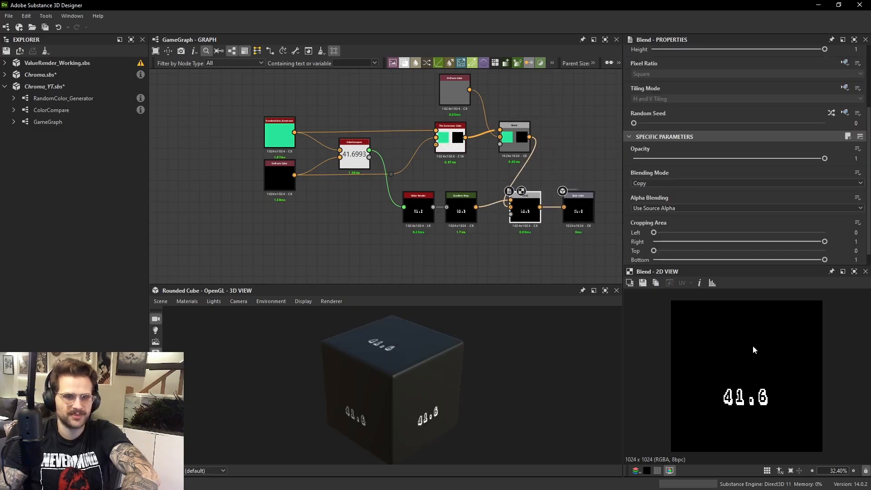
Set the lower Blend node's blending mode to Add (Linear Dodge).
{"action": "scroll", "coordinate": [767, 374], "scroll_direction": "up", "scroll_amount": 3}
{"action": "left_click", "coordinate": [644, 183]}
{"action": "left_click", "coordinate": [655, 191]}
{"action": "scroll", "coordinate": [777, 371], "scroll_direction": "down", "scroll_amount": 1}
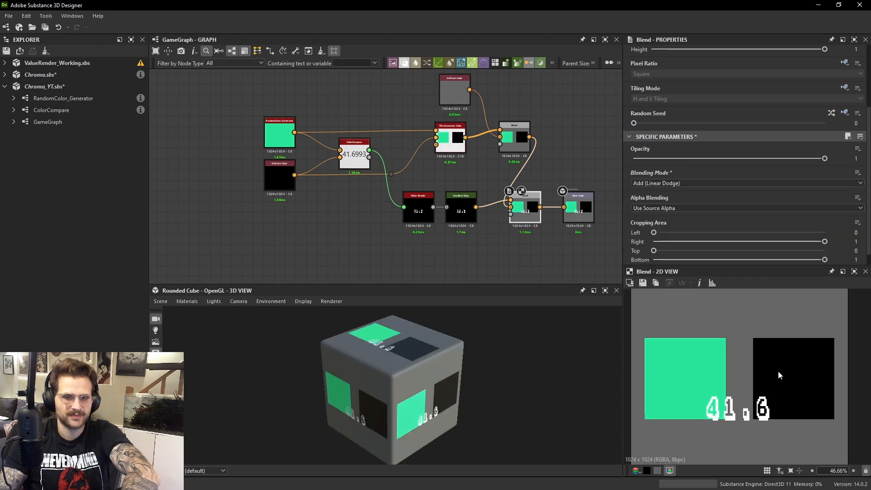
Move the rendered value beneath the two color squares to about X 0.41, Y 0.83 and set Labels Size to about 0.096.
{"action": "middle_click_drag", "start_coordinate": [461, 230], "coordinate": [456, 169]}
{"action": "left_click", "coordinate": [415, 153]}
{"action": "scroll", "coordinate": [758, 370], "scroll_direction": "down", "scroll_amount": 2}
{"action": "scroll", "coordinate": [719, 367], "scroll_direction": "up", "scroll_amount": 2}
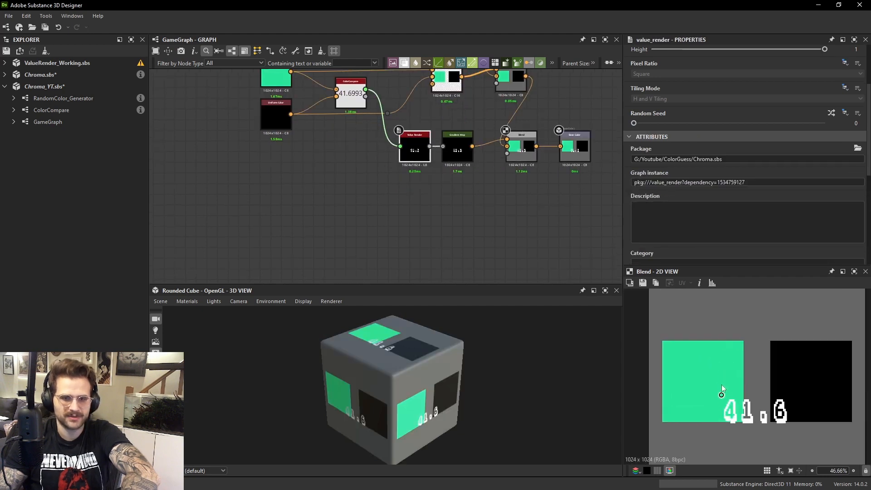
{"action": "middle_click_drag", "start_coordinate": [738, 376], "coordinate": [706, 333]}
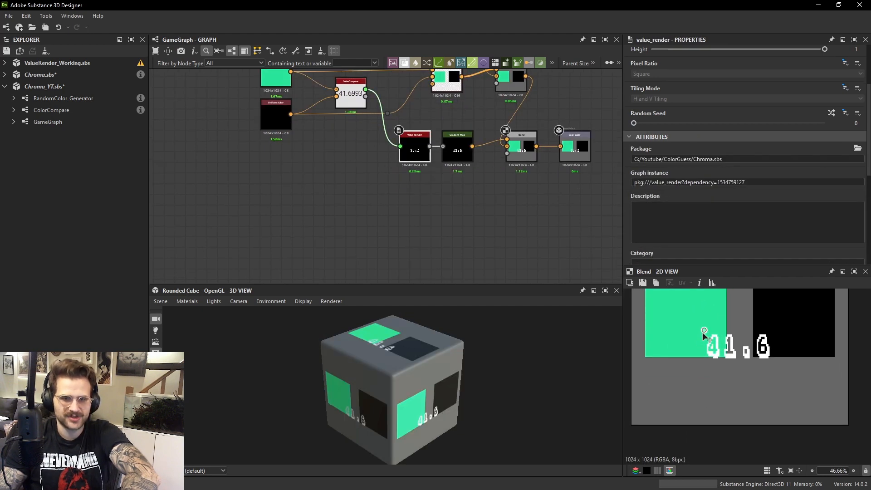
{"action": "left_click_drag", "start_coordinate": [704, 330], "coordinate": [709, 382]}
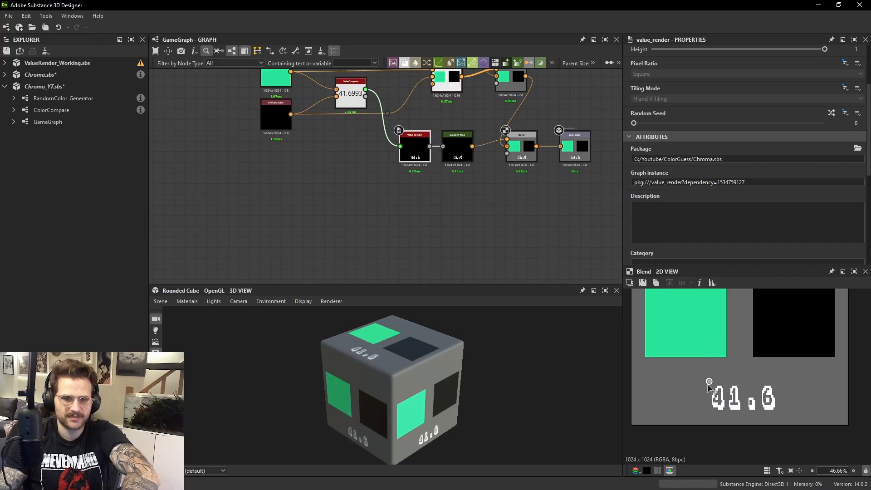
{"action": "scroll", "coordinate": [684, 170], "scroll_direction": "down", "scroll_amount": 5}
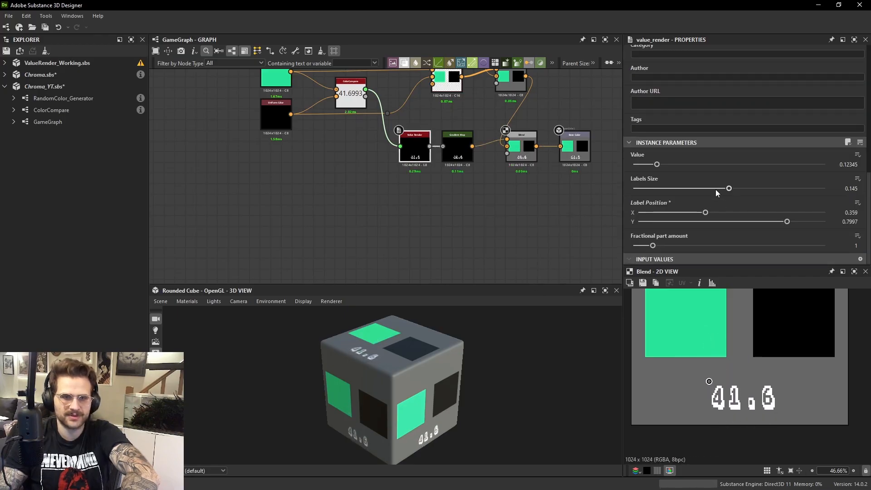
{"action": "left_click_drag", "start_coordinate": [716, 190], "coordinate": [697, 188]}
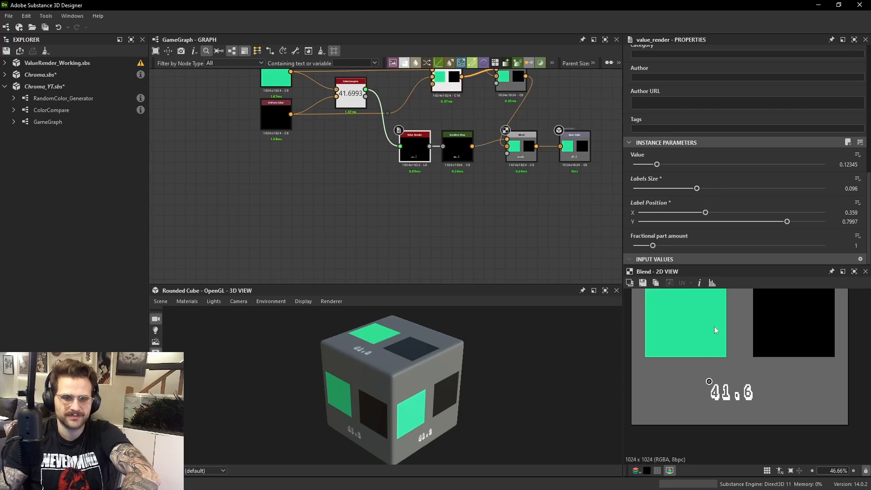
{"action": "mouse_move", "coordinate": [706, 384]}
{"action": "left_mouse_down"}
{"action": "mouse_move", "coordinate": [733, 379]}
{"action": "mouse_move", "coordinate": [719, 388]}
{"action": "left_mouse_up"}
Add a Text node to the graph below the Value Render and Gradient Map nodes.
{"action": "middle_click_drag", "start_coordinate": [503, 256], "coordinate": [502, 269]}
{"action": "key", "text": "space"}
{"action": "type", "text": "text"}
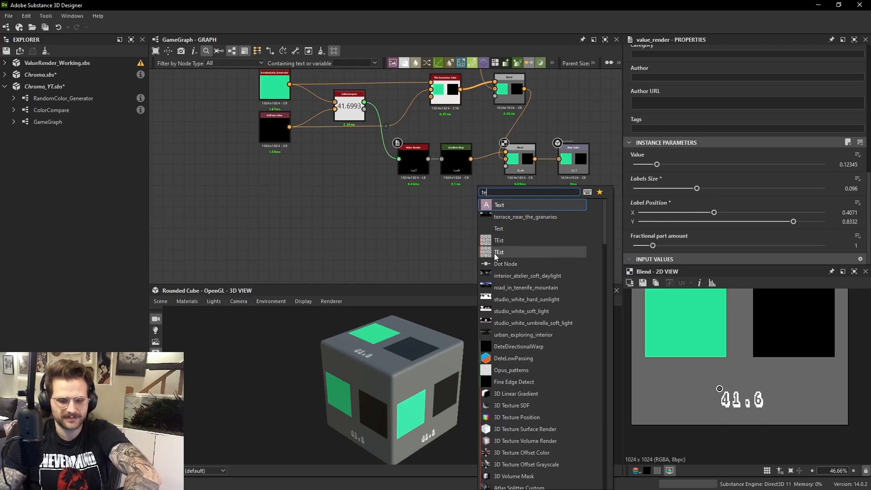
{"action": "left_click", "coordinate": [460, 230]}
{"action": "key", "text": "space"}
{"action": "type", "text": "text"}
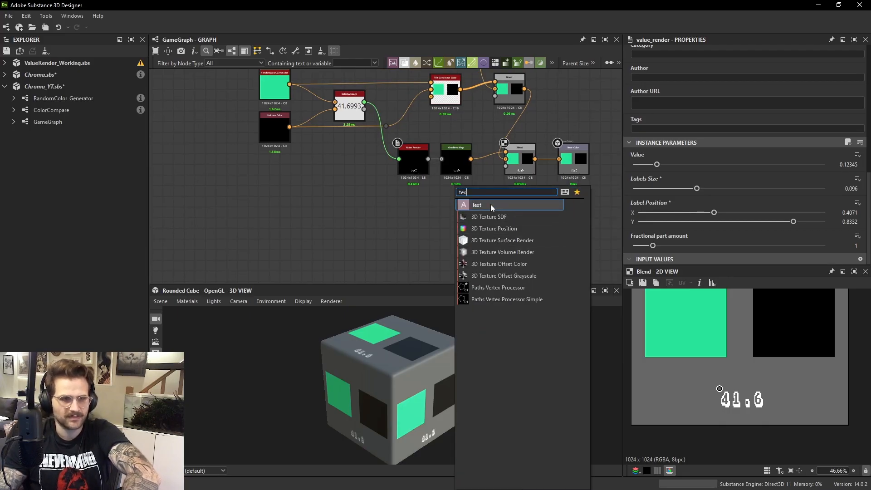
{"action": "left_click", "coordinate": [491, 204]}
Set the Text node's content to "Score".
{"action": "scroll", "coordinate": [682, 95], "scroll_direction": "up", "scroll_amount": 4}
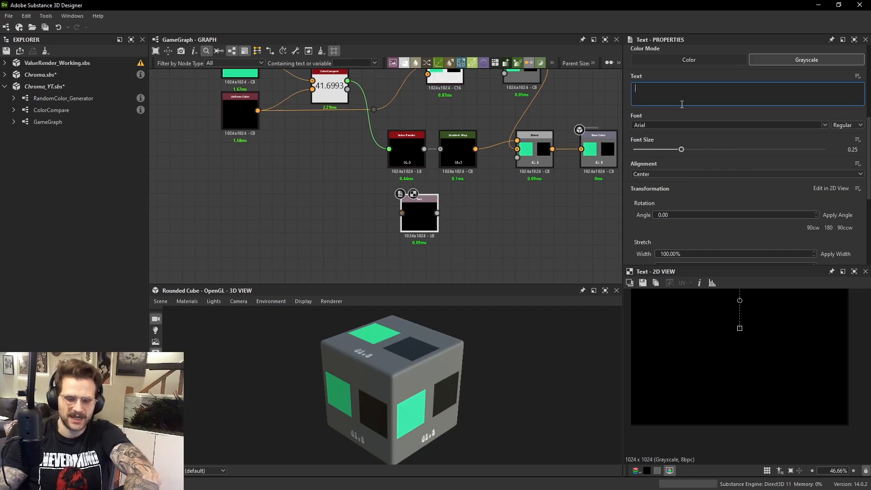
{"action": "type", "text": "Scorwe"}
{"action": "key", "text": "BackSpace"}
{"action": "key", "text": "BackSpace"}
{"action": "type", "text": "e"}
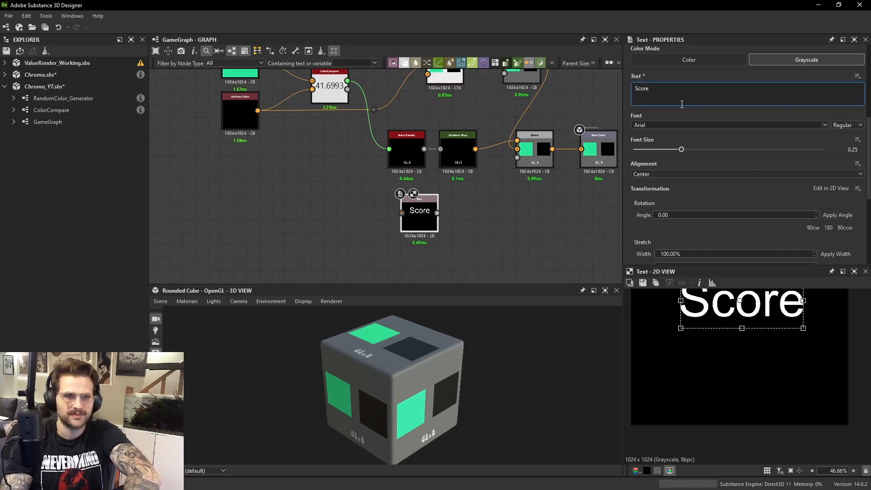
{"action": "left_click", "coordinate": [517, 216]}
{"action": "middle_click_drag", "start_coordinate": [515, 216], "coordinate": [511, 230]}
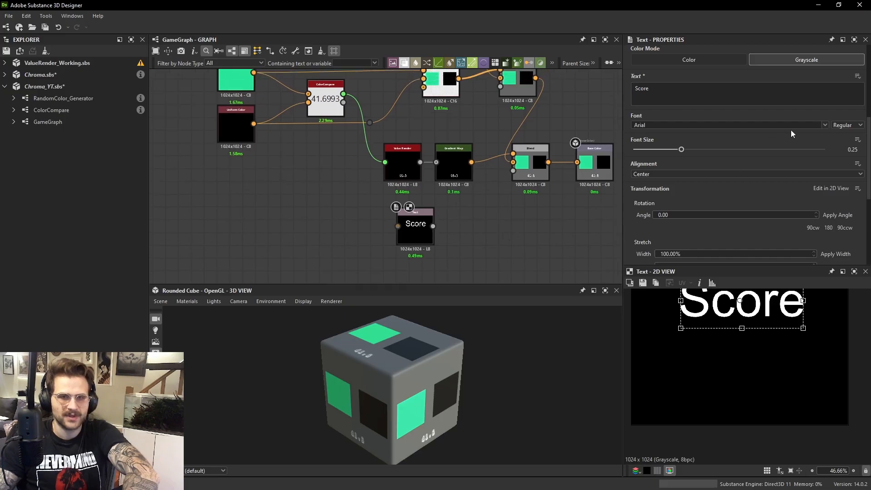
Set the Text node's font to Karmatic Arcade and its font size to about 0.18.
{"action": "left_click", "coordinate": [823, 126]}
{"action": "scroll", "coordinate": [689, 166], "scroll_direction": "down", "scroll_amount": 5}
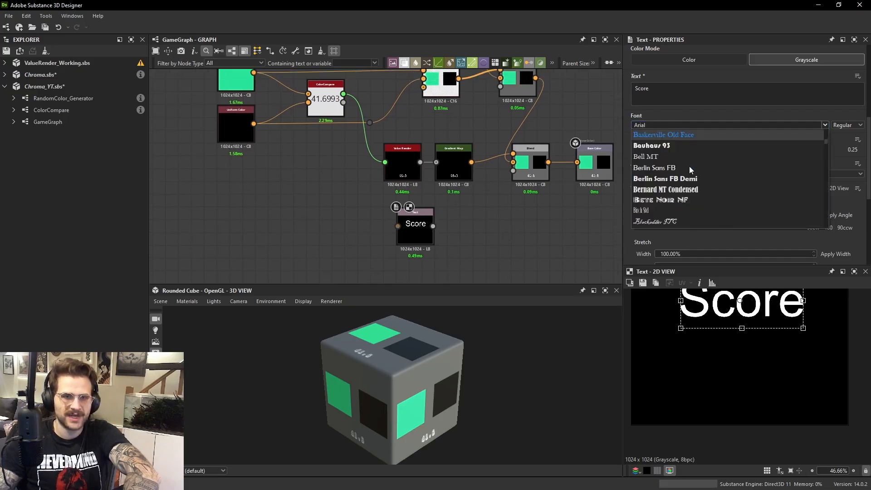
{"action": "scroll", "coordinate": [694, 170], "scroll_direction": "down", "scroll_amount": 15}
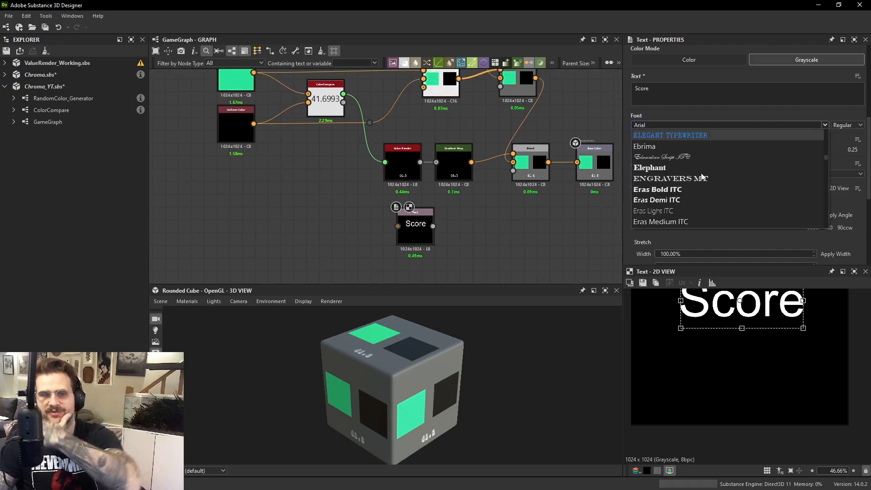
{"action": "scroll", "coordinate": [700, 176], "scroll_direction": "down", "scroll_amount": 15}
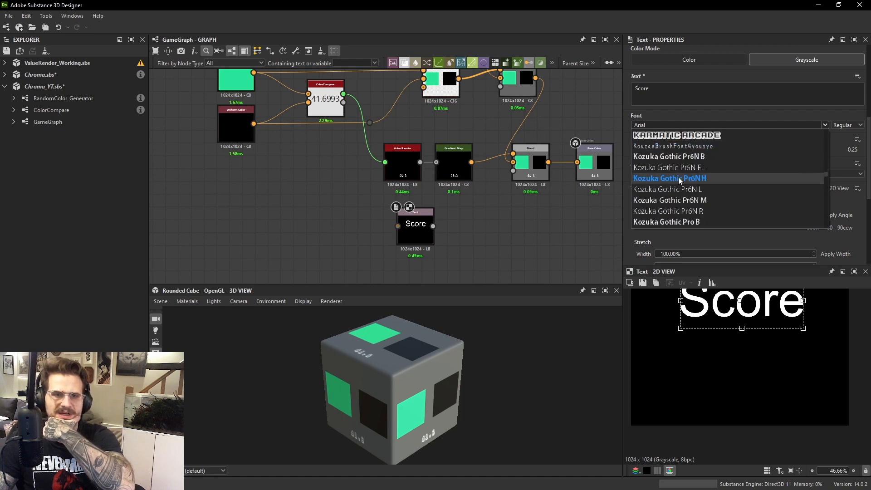
{"action": "scroll", "coordinate": [677, 178], "scroll_direction": "up", "scroll_amount": 2}
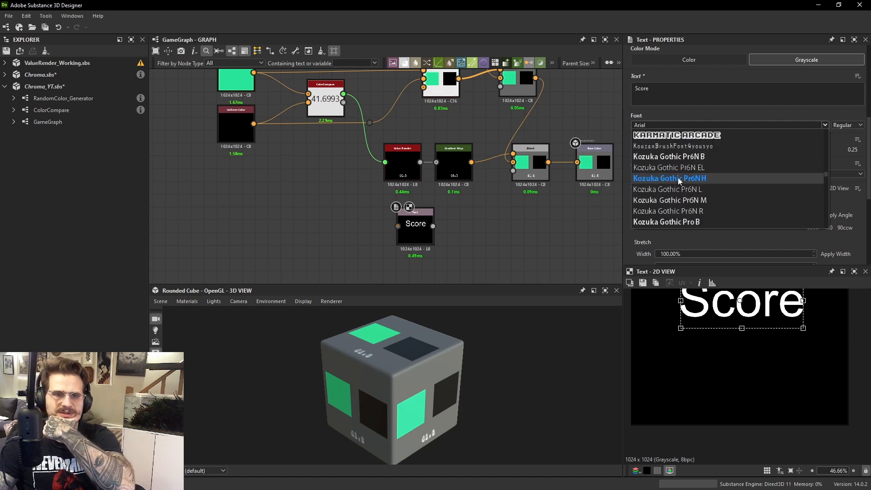
{"action": "left_click", "coordinate": [673, 135]}
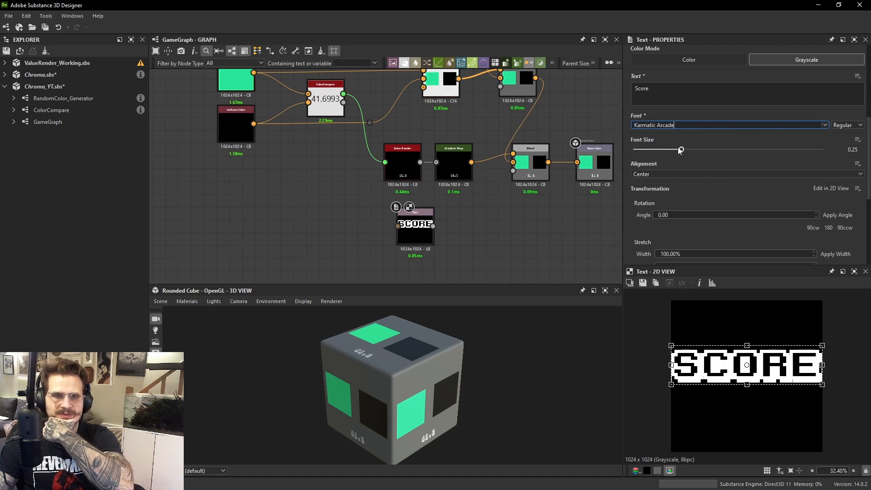
{"action": "left_click_drag", "start_coordinate": [680, 150], "coordinate": [667, 153]}
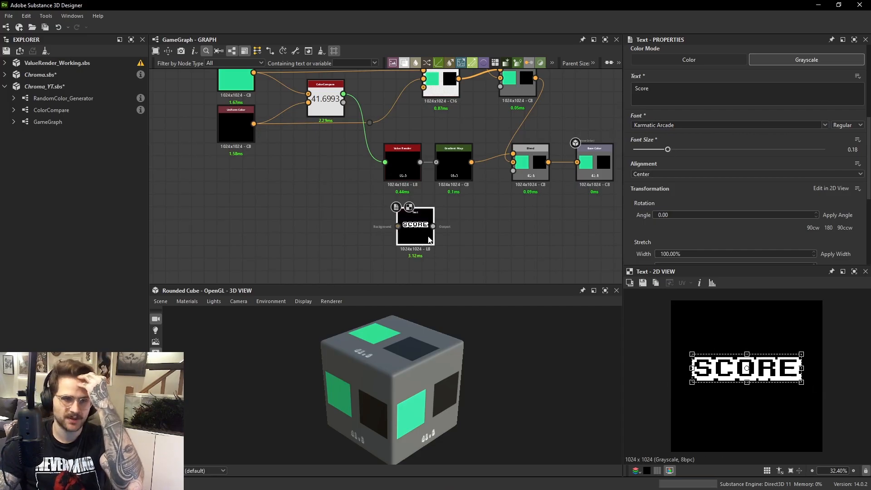
Align the Text node with the Value Render node and move the score row down so that the Text node sits above it.
{"action": "scroll", "coordinate": [469, 214], "scroll_direction": "up", "scroll_amount": 1}
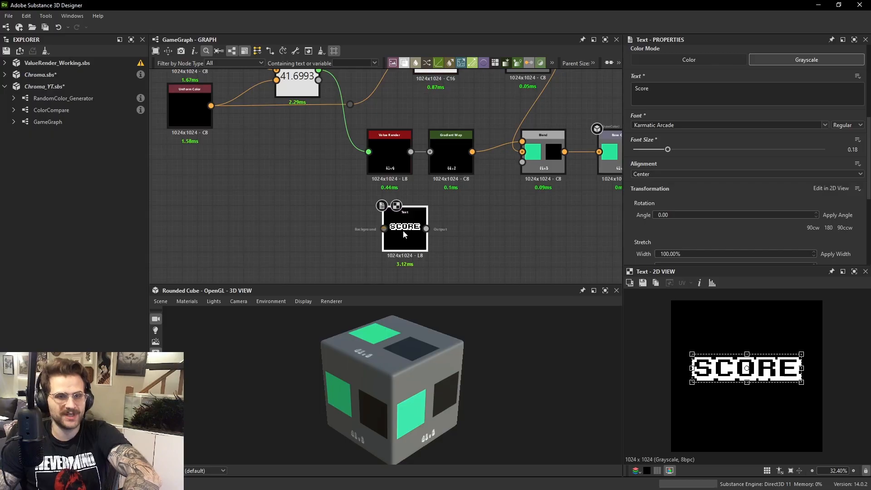
{"action": "scroll", "coordinate": [706, 221], "scroll_direction": "down", "scroll_amount": 5}
{"action": "middle_click_drag", "start_coordinate": [530, 206], "coordinate": [487, 223]}
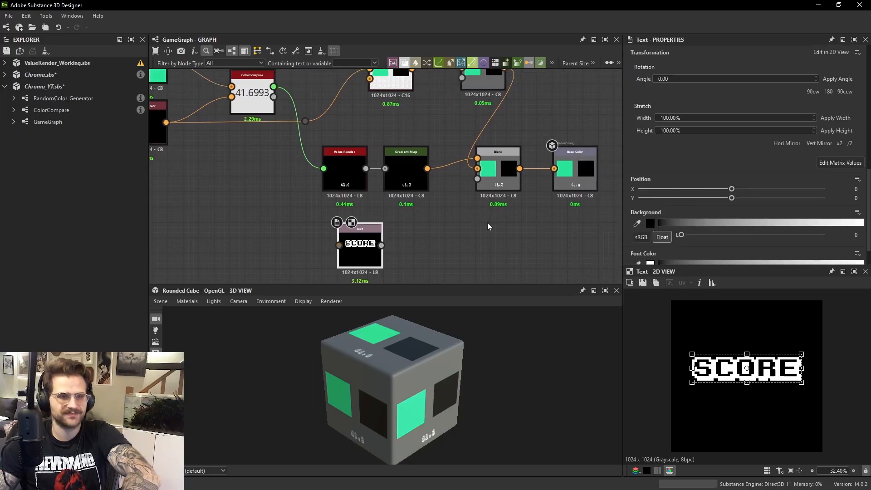
{"action": "left_click", "coordinate": [485, 225]}
{"action": "middle_click_drag", "start_coordinate": [362, 248], "coordinate": [427, 246]}
{"action": "left_click_drag", "start_coordinate": [429, 245], "coordinate": [413, 229]}
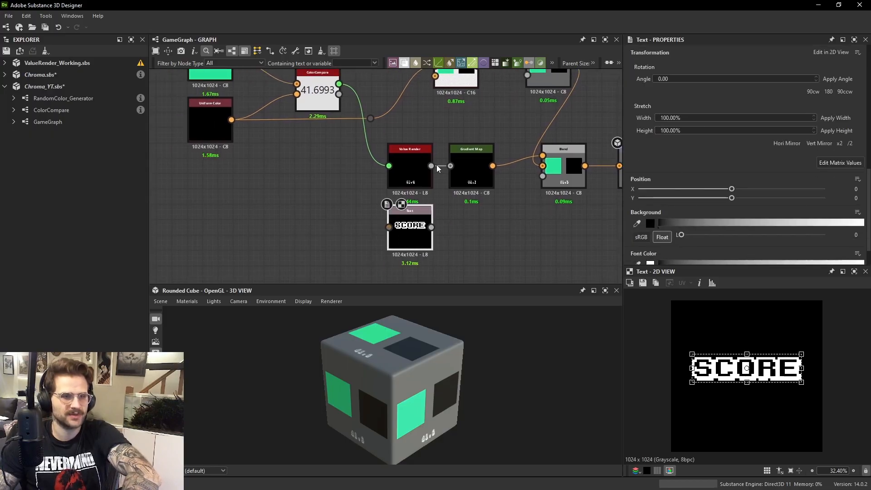
{"action": "scroll", "coordinate": [481, 164], "scroll_direction": "down", "scroll_amount": 4}
{"action": "left_click_drag", "start_coordinate": [420, 154], "coordinate": [552, 234]}
{"action": "left_click_drag", "start_coordinate": [439, 202], "coordinate": [436, 218]}
Add a Gradient Map node after the Text node and feed the text into it.
{"action": "key", "text": "space"}
{"action": "type", "text": "gr"}
{"action": "left_click", "coordinate": [510, 205]}
{"action": "scroll", "coordinate": [442, 204], "scroll_direction": "up", "scroll_amount": 3}
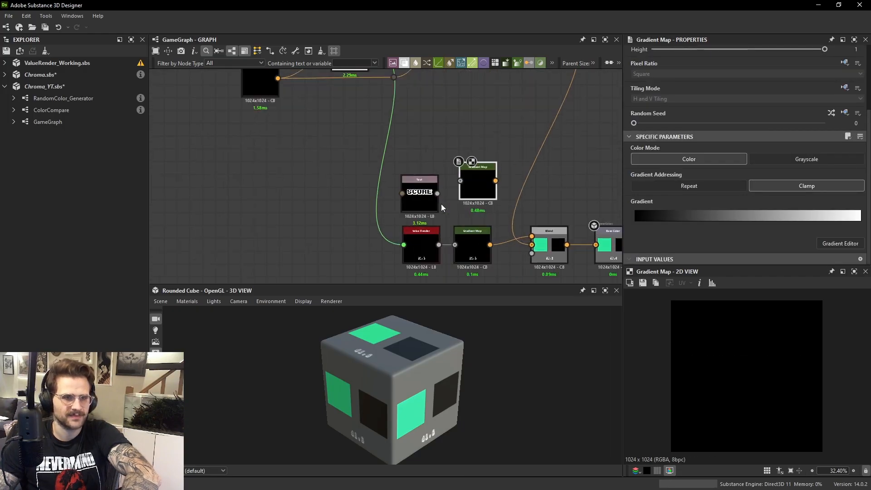
Add a Blend node after the new Gradient Map and connect the Score text to it.
{"action": "key", "text": "space"}
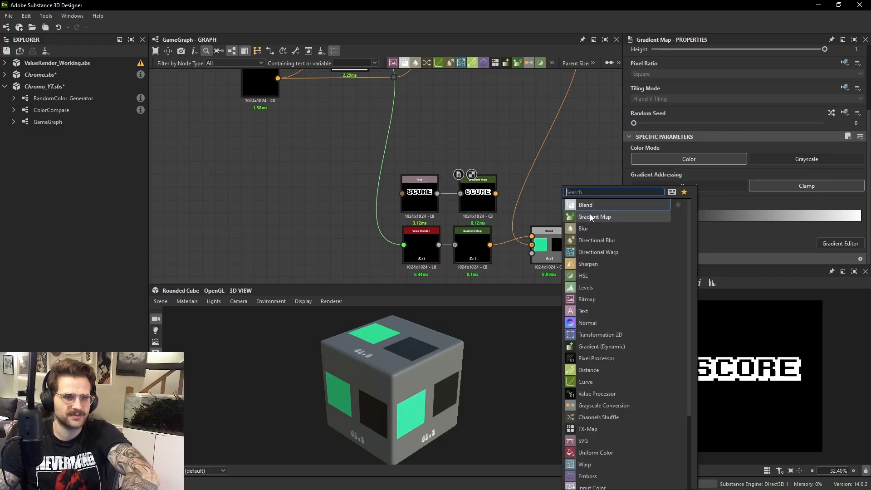
{"action": "left_click", "coordinate": [590, 207]}
{"action": "middle_click_drag", "start_coordinate": [556, 198], "coordinate": [530, 207]}
{"action": "left_click_drag", "start_coordinate": [468, 204], "coordinate": [519, 202]}
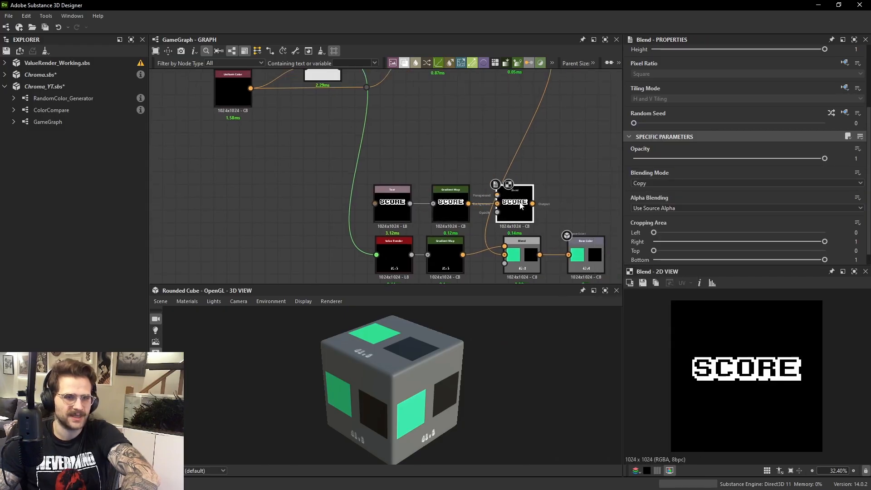
Route the color squares into the new Blend's background and its output into the lower Blend's background, and view the Base Color output.
{"action": "middle_click_drag", "start_coordinate": [528, 167], "coordinate": [517, 210]}
{"action": "left_click_drag", "start_coordinate": [523, 86], "coordinate": [501, 208]}
{"action": "middle_click_drag", "start_coordinate": [501, 213], "coordinate": [506, 184]}
{"action": "left_click_drag", "start_coordinate": [507, 184], "coordinate": [491, 210]}
{"action": "left_click_drag", "start_coordinate": [502, 216], "coordinate": [509, 216]}
{"action": "left_click", "coordinate": [535, 219]}
{"action": "middle_click_drag", "start_coordinate": [520, 241], "coordinate": [549, 209]}
{"action": "left_click", "coordinate": [509, 255]}
{"action": "double_click", "coordinate": [585, 253]}
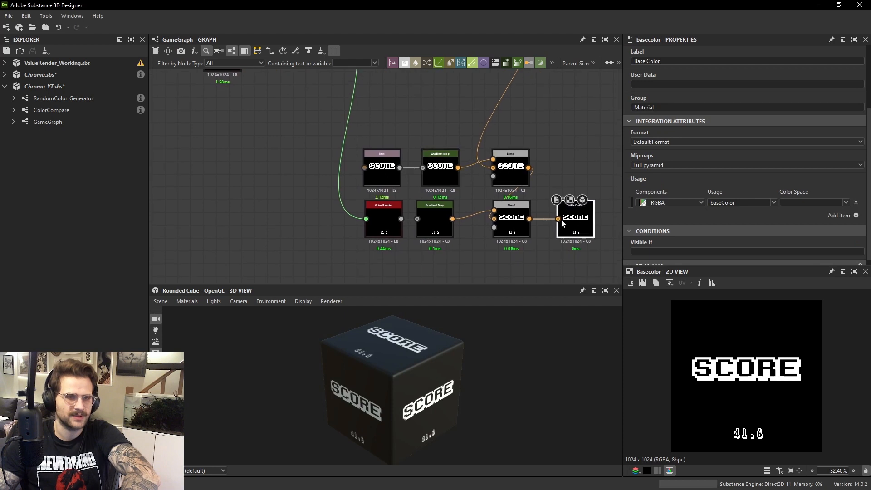
Set the upper Blend node's blending mode to Add (Linear Dodge).
{"action": "left_click", "coordinate": [509, 156]}
{"action": "left_click", "coordinate": [653, 182]}
{"action": "left_click", "coordinate": [655, 199]}
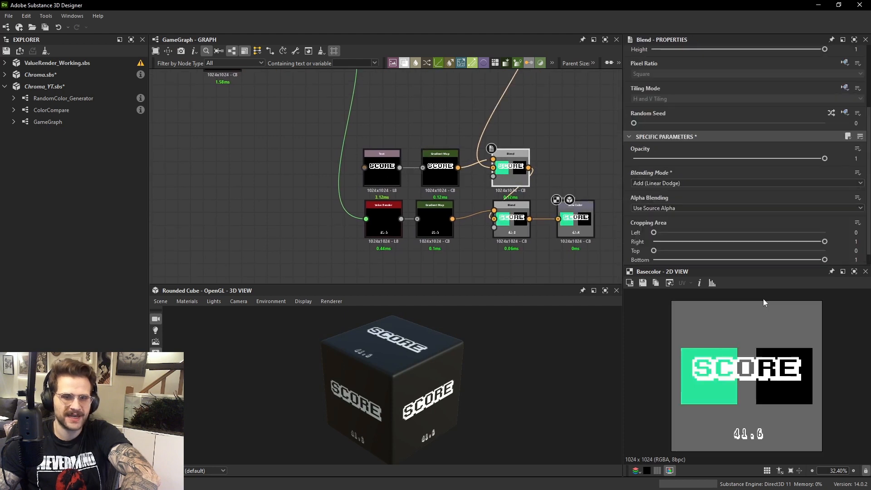
Reduce the Score text's font size and set its Y position to 0.3, placing it just above the score value.
{"action": "middle_click_drag", "start_coordinate": [388, 170], "coordinate": [378, 128]}
{"action": "scroll", "coordinate": [378, 128], "scroll_direction": "up", "scroll_amount": 1}
{"action": "left_click", "coordinate": [378, 129]}
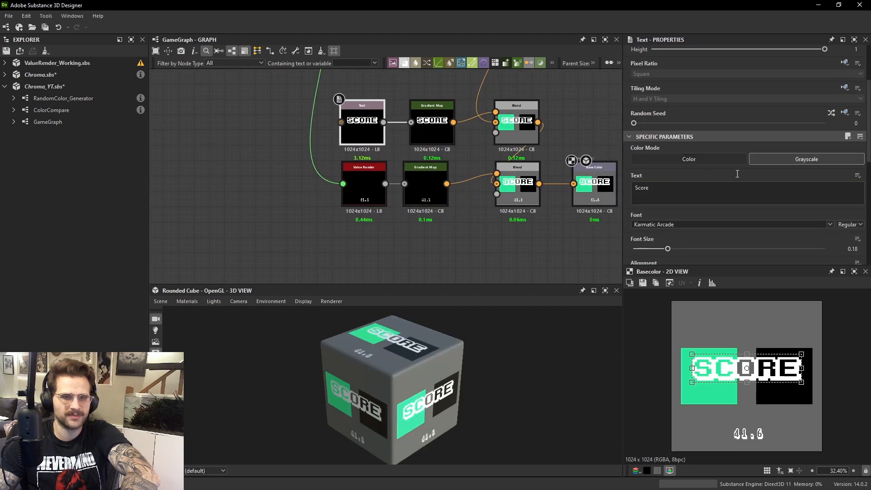
{"action": "scroll", "coordinate": [699, 123], "scroll_direction": "down", "scroll_amount": 5}
{"action": "left_click_drag", "start_coordinate": [667, 87], "coordinate": [649, 88]}
{"action": "scroll", "coordinate": [728, 203], "scroll_direction": "down", "scroll_amount": 3}
{"action": "left_click_drag", "start_coordinate": [731, 188], "coordinate": [759, 189]}
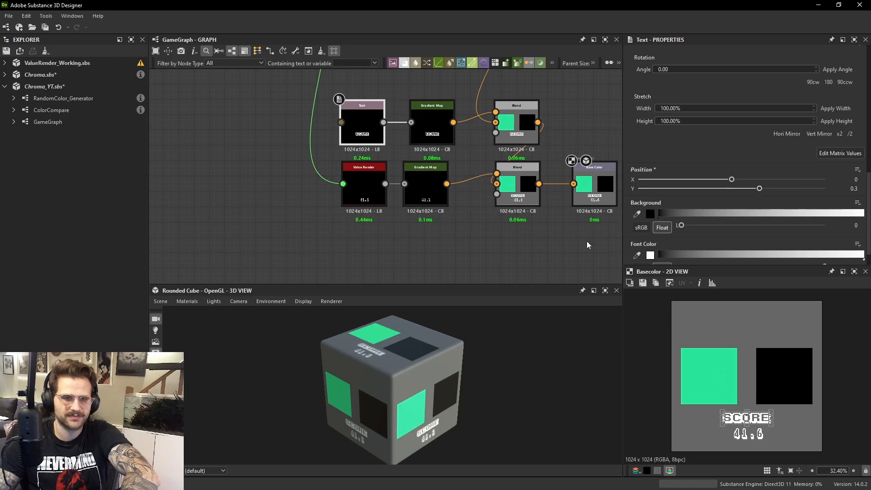
Save the Chroma_YT.sbs package and republish its .sbsar file.
{"action": "left_click_drag", "start_coordinate": [577, 190], "coordinate": [583, 191]}
{"action": "middle_click_drag", "start_coordinate": [583, 191], "coordinate": [500, 229]}
{"action": "key", "text": "ctrl+s"}
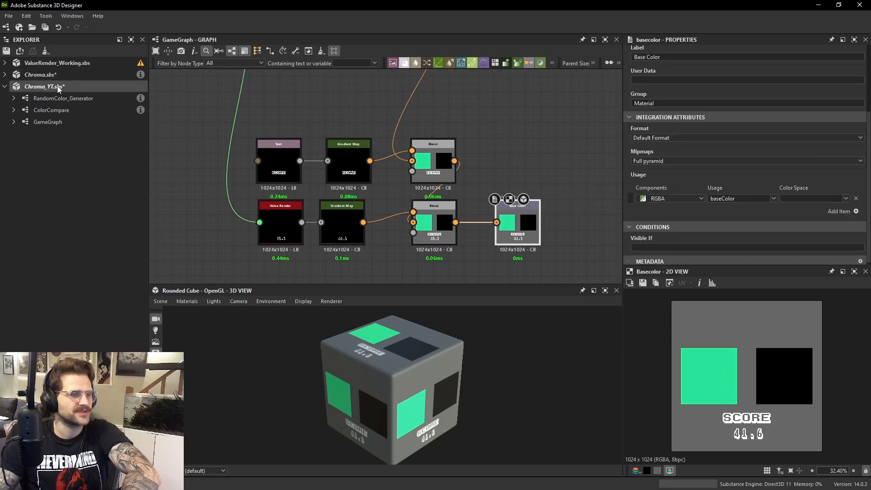
{"action": "right_click", "coordinate": [71, 91]}
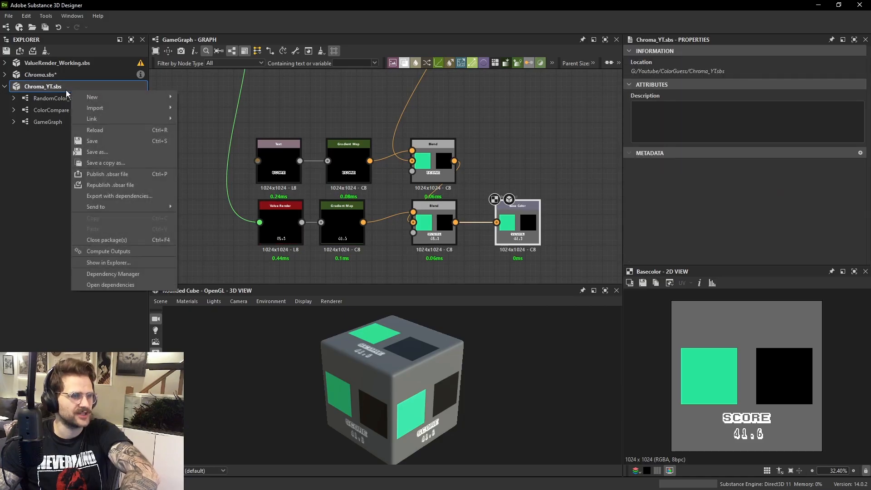
{"action": "left_click", "coordinate": [67, 89]}
{"action": "right_click", "coordinate": [66, 89]}
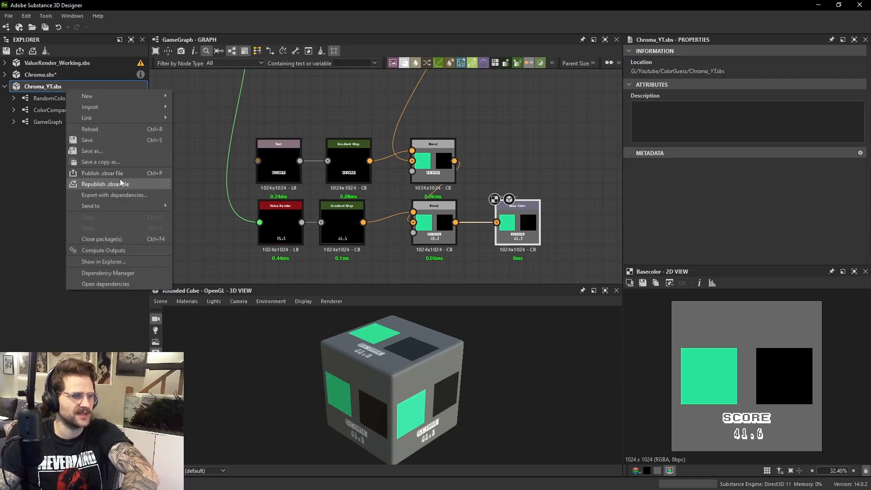
{"action": "left_click", "coordinate": [119, 179]}
{"action": "left_click", "coordinate": [409, 255]}
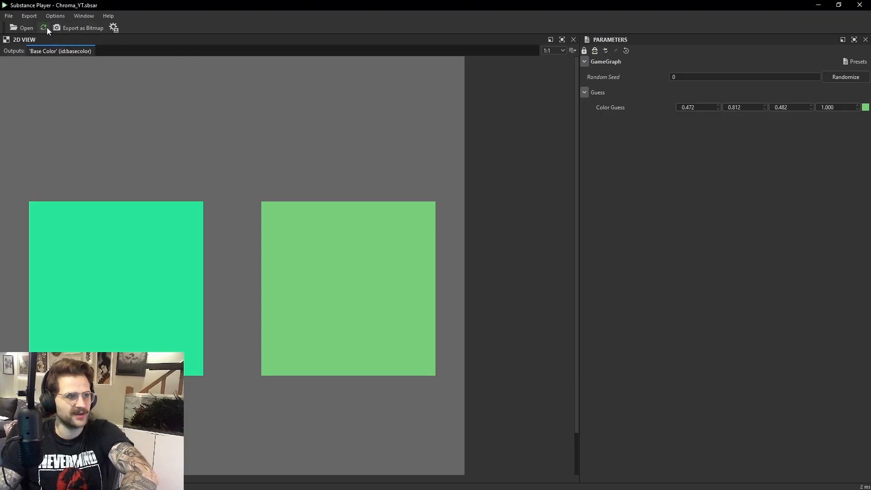
Switch to Substance Player, reload Chroma_YT.sbsar and set the 2D view zoom to Fit.
{"action": "left_click", "coordinate": [47, 28]}
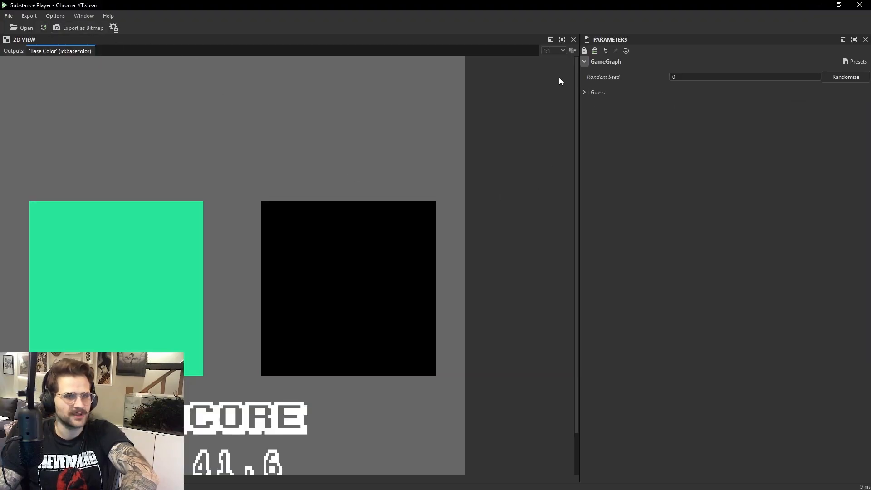
{"action": "scroll", "coordinate": [481, 150], "scroll_direction": "down", "scroll_amount": 2}
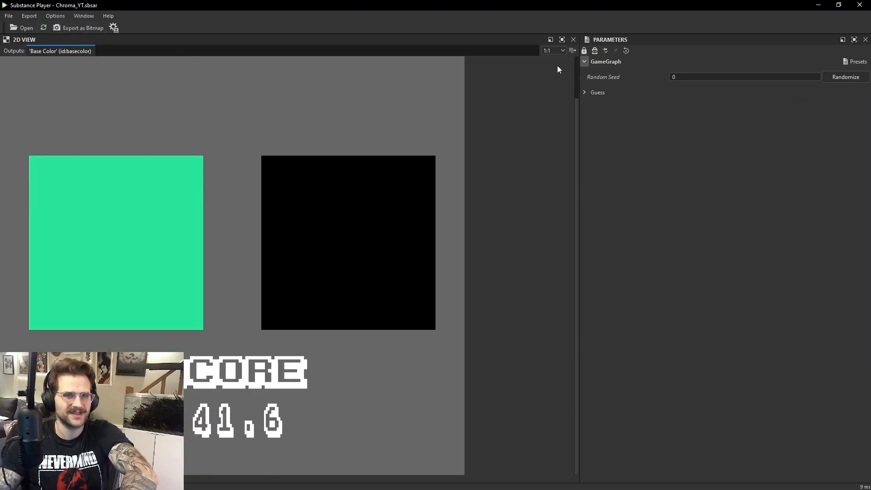
{"action": "left_click", "coordinate": [555, 50]}
{"action": "left_click", "coordinate": [554, 113]}
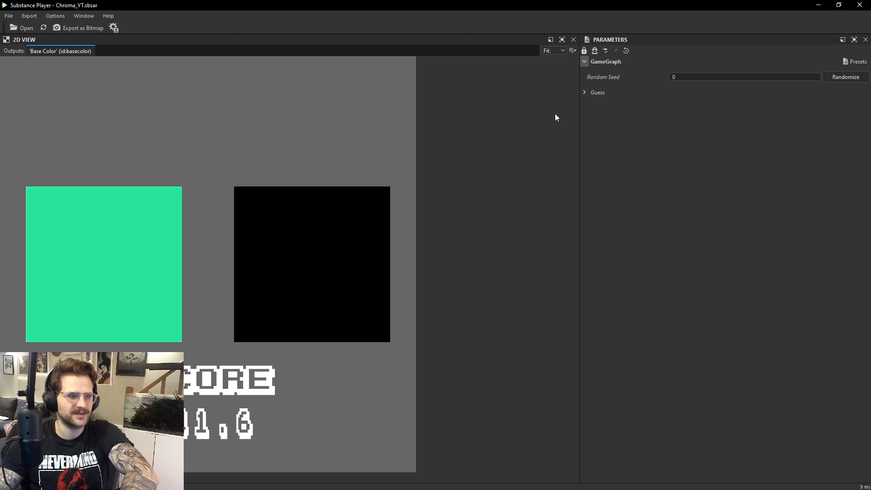
Open the Color Guess color for editing and match it roughly to the target square with about #2be48b.
{"action": "left_click", "coordinate": [591, 92]}
{"action": "left_click", "coordinate": [865, 108]}
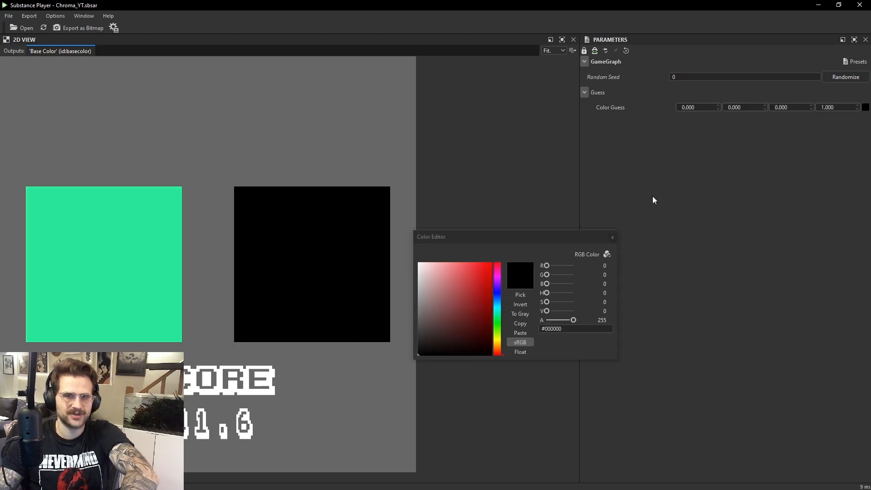
{"action": "left_click_drag", "start_coordinate": [464, 332], "coordinate": [463, 275]}
{"action": "left_click", "coordinate": [496, 323]}
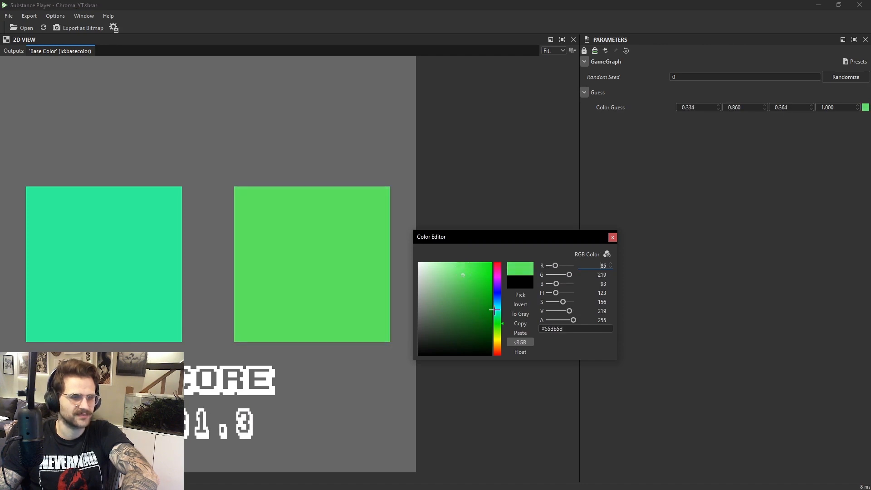
{"action": "left_click_drag", "start_coordinate": [501, 321], "coordinate": [500, 316]}
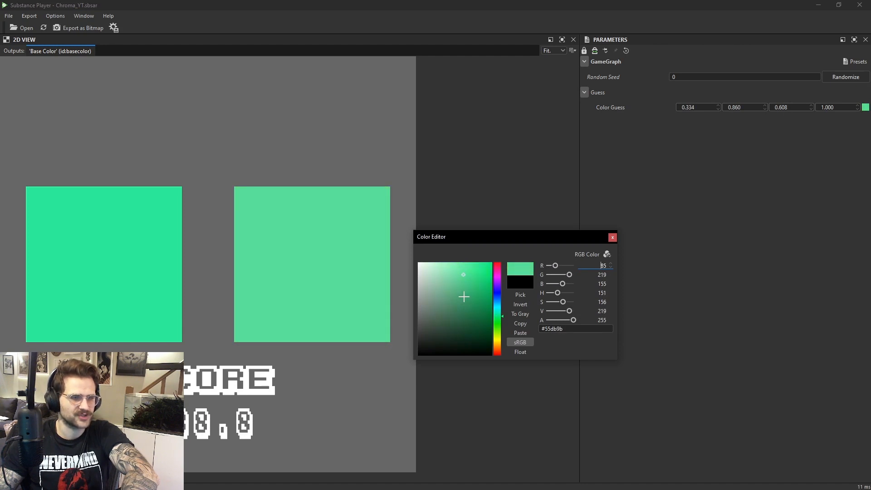
{"action": "left_click", "coordinate": [478, 271]}
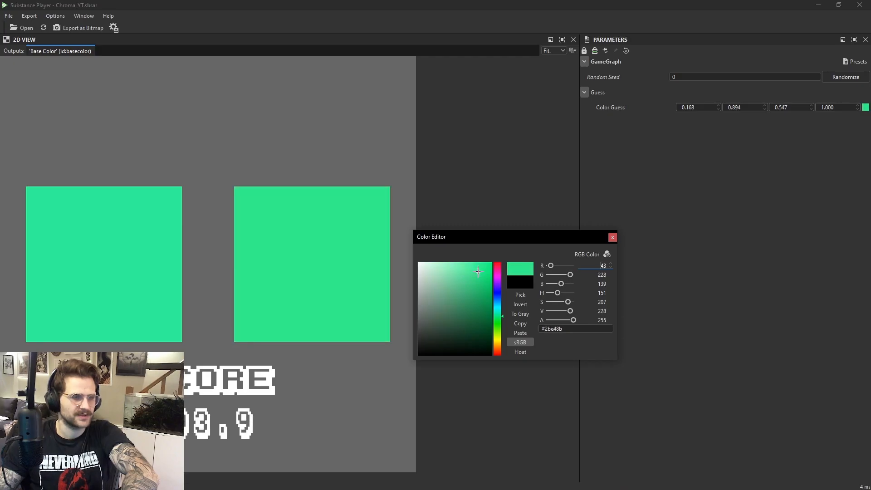
Try further shades of green for Color Guess to test the score, ending at about #30ca7c.
{"action": "left_click_drag", "start_coordinate": [478, 272], "coordinate": [479, 273]}
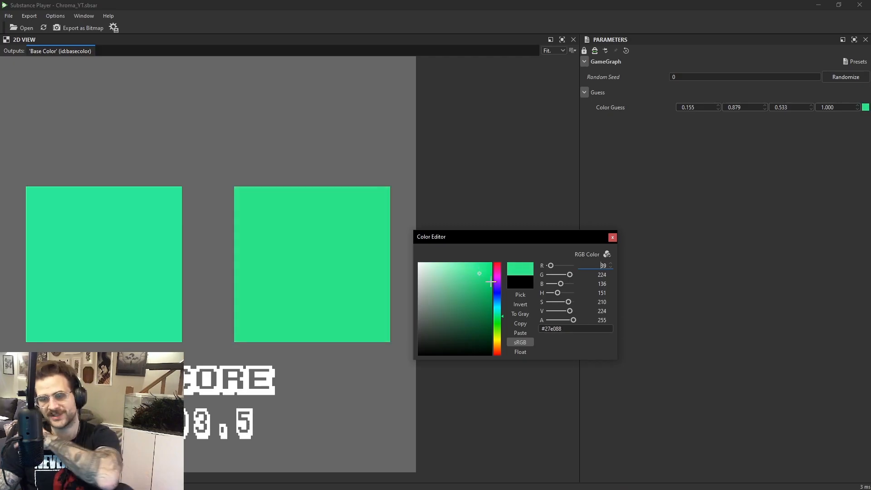
{"action": "left_click_drag", "start_coordinate": [479, 273], "coordinate": [470, 275]}
{"action": "left_click", "coordinate": [498, 322]}
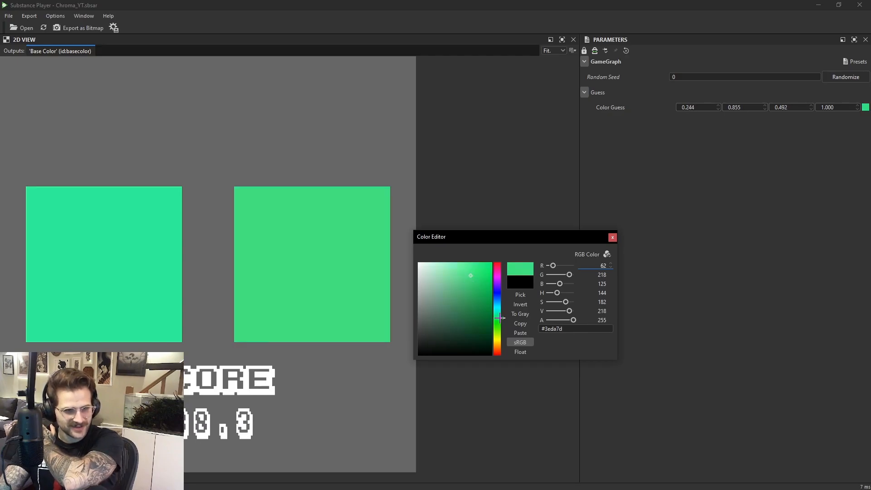
{"action": "left_click", "coordinate": [473, 275]}
{"action": "mouse_move", "coordinate": [473, 275]}
{"action": "left_mouse_down"}
{"action": "mouse_move", "coordinate": [456, 268]}
{"action": "mouse_move", "coordinate": [461, 278]}
{"action": "left_mouse_up"}
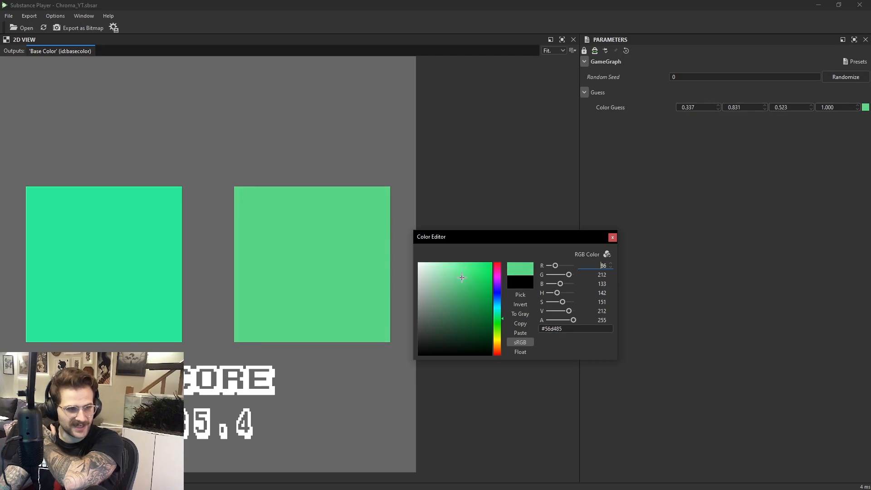
{"action": "left_click_drag", "start_coordinate": [502, 319], "coordinate": [502, 317]}
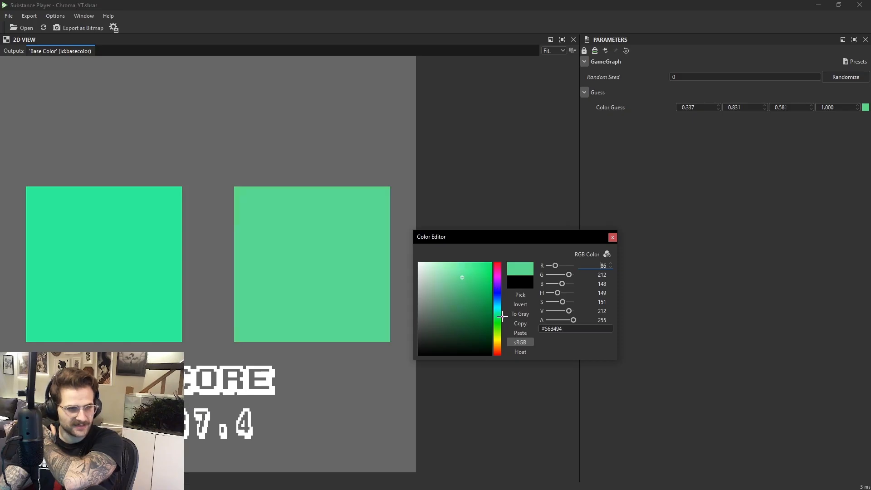
{"action": "left_click_drag", "start_coordinate": [462, 277], "coordinate": [474, 281]}
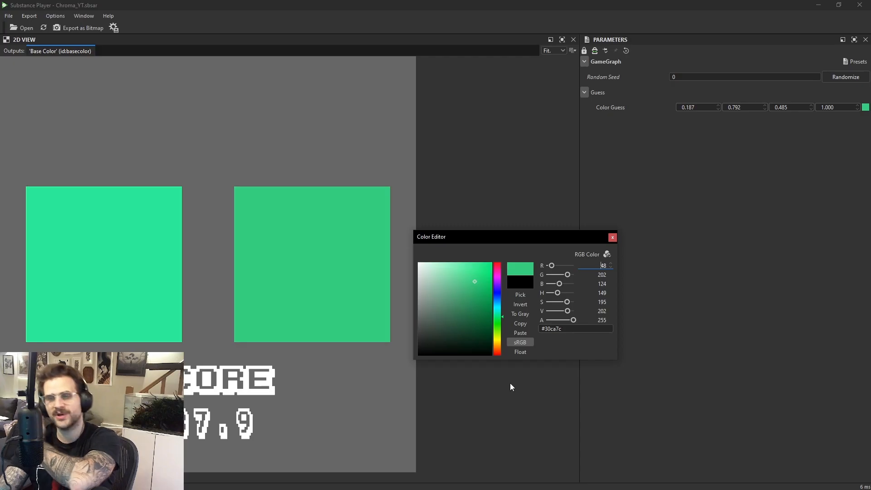
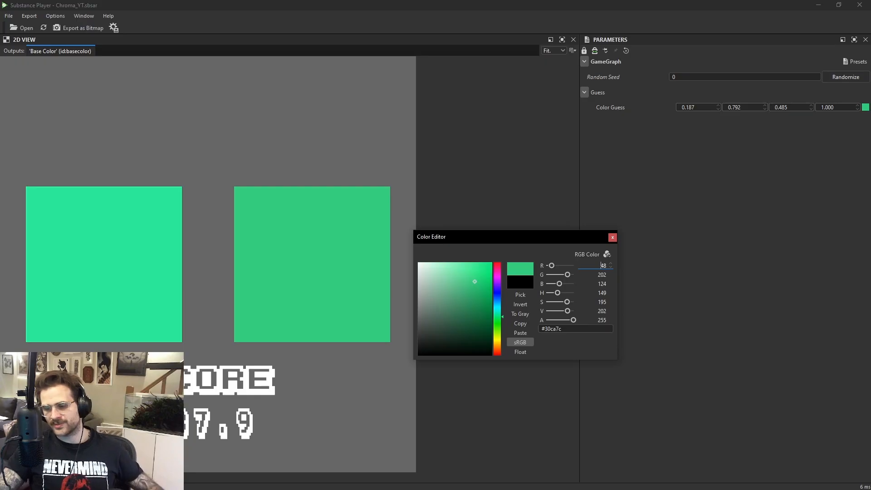
Switch back to Substance 3D Designer and review the Base Color output and the surrounding game graph.
{"action": "key", "text": "alt+Tab"}
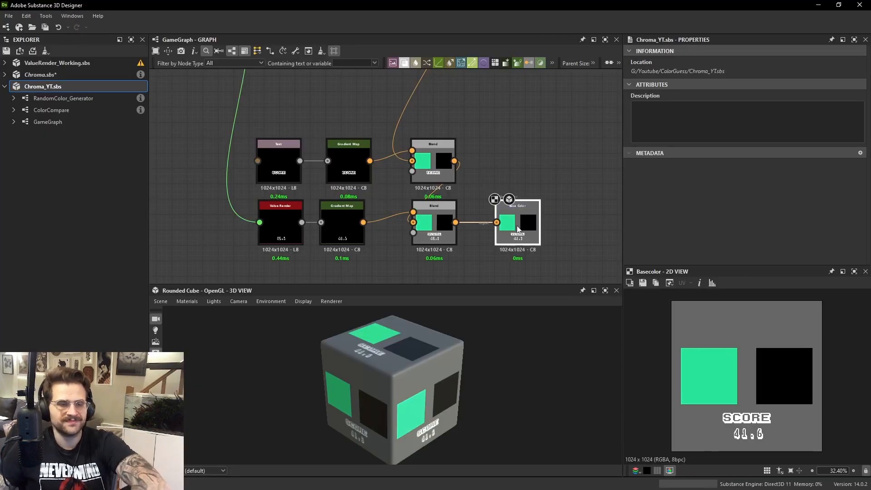
{"action": "left_click", "coordinate": [514, 228]}
{"action": "scroll", "coordinate": [513, 227], "scroll_direction": "down", "scroll_amount": 4}
{"action": "double_click", "coordinate": [524, 165]}
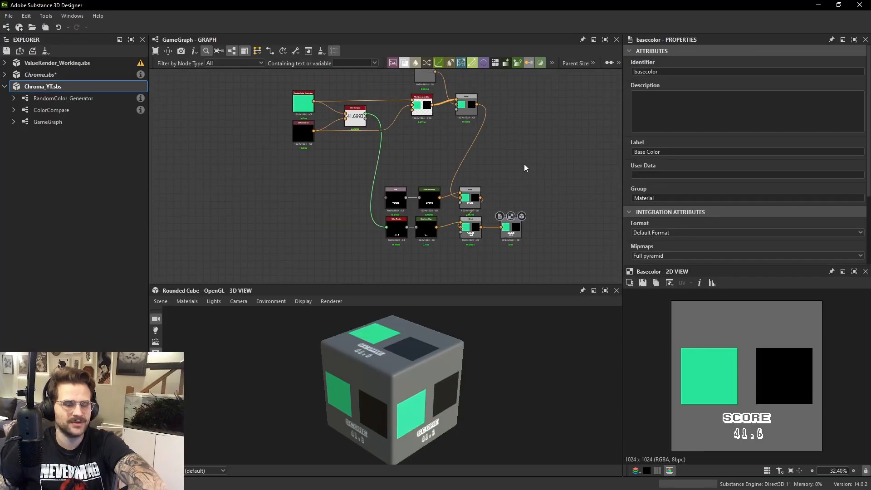
Add a new input parameter to GameGraph below Color Guess and set its type to Boolean.
{"action": "scroll", "coordinate": [728, 147], "scroll_direction": "down", "scroll_amount": 10}
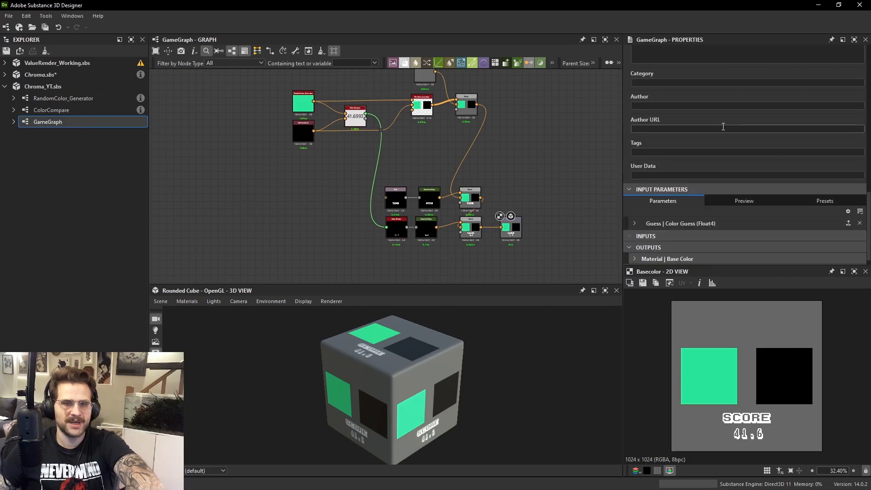
{"action": "left_click", "coordinate": [635, 213]}
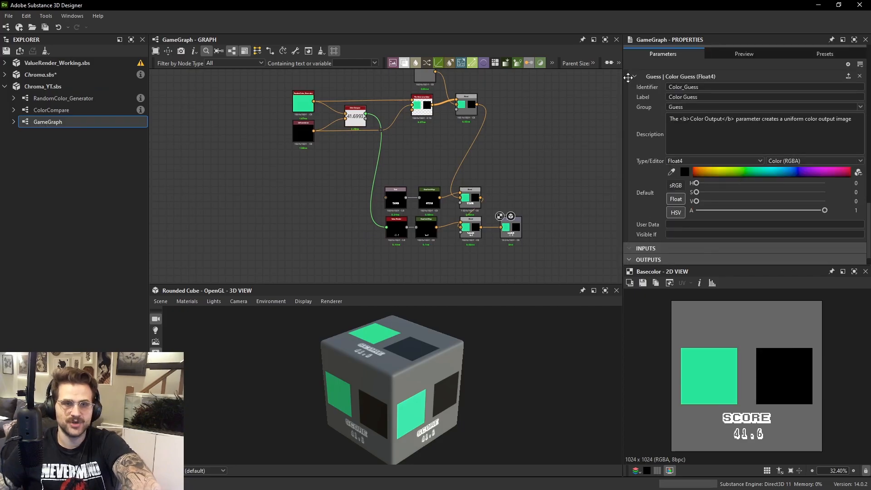
{"action": "left_click", "coordinate": [633, 76]}
{"action": "middle_click_drag", "start_coordinate": [611, 112], "coordinate": [525, 131]}
{"action": "left_click", "coordinate": [638, 237]}
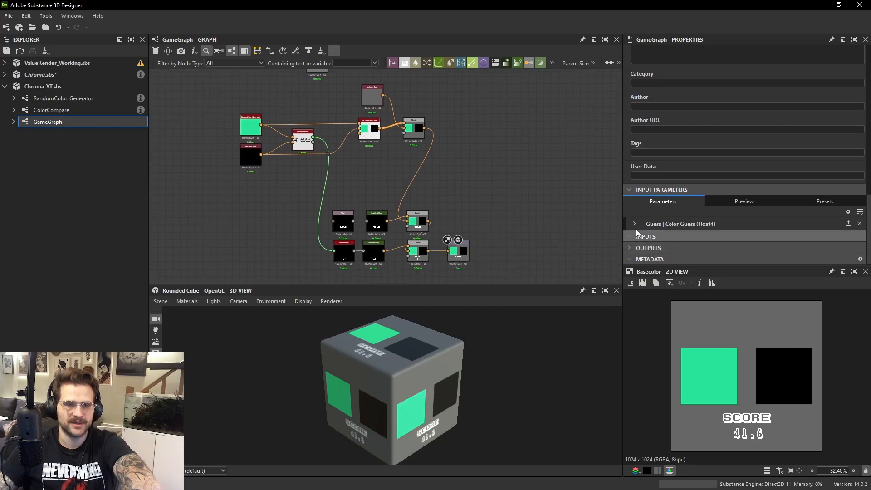
{"action": "left_click", "coordinate": [848, 211]}
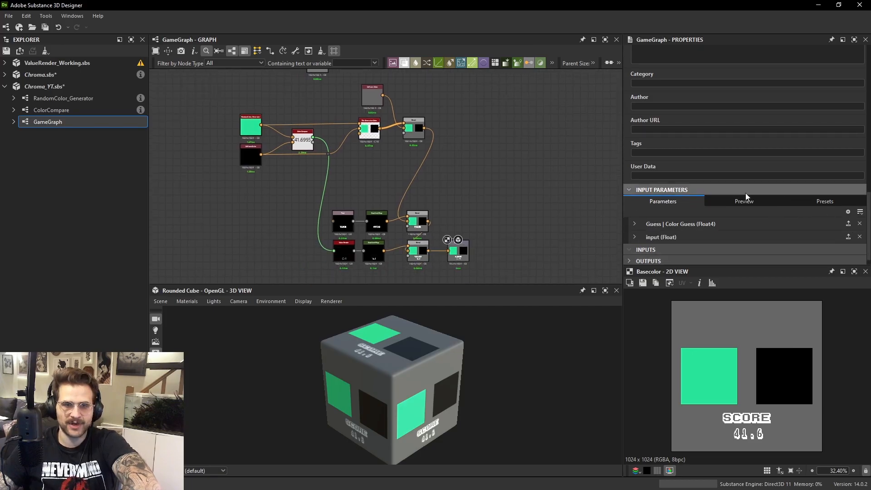
{"action": "left_click", "coordinate": [634, 237]}
{"action": "scroll", "coordinate": [676, 226], "scroll_direction": "down", "scroll_amount": 2}
{"action": "scroll", "coordinate": [726, 205], "scroll_direction": "down", "scroll_amount": 3}
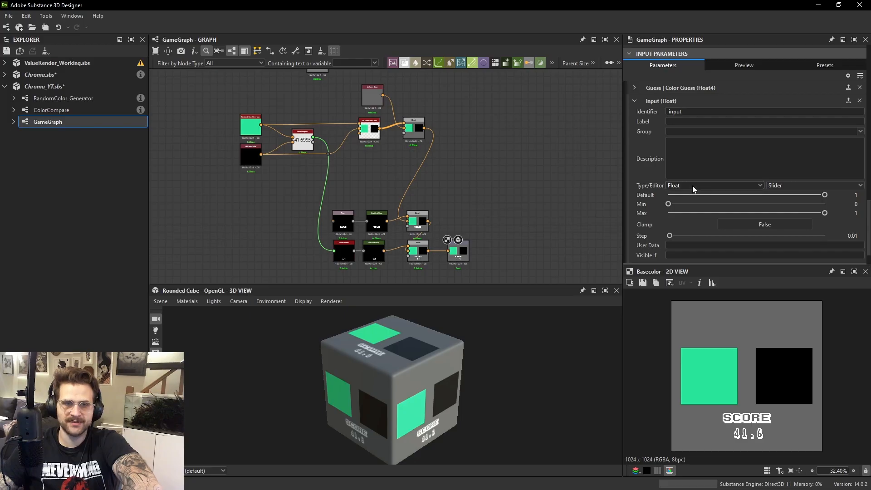
{"action": "left_click", "coordinate": [692, 186]}
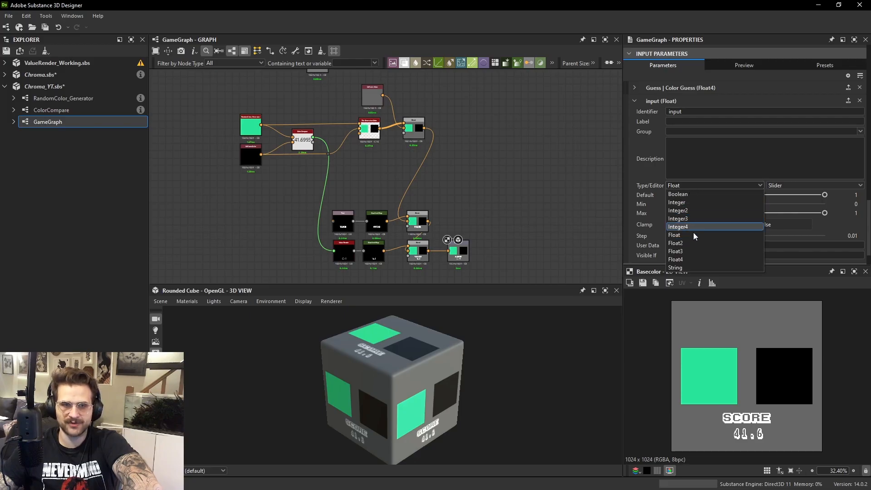
{"action": "left_click", "coordinate": [695, 195]}
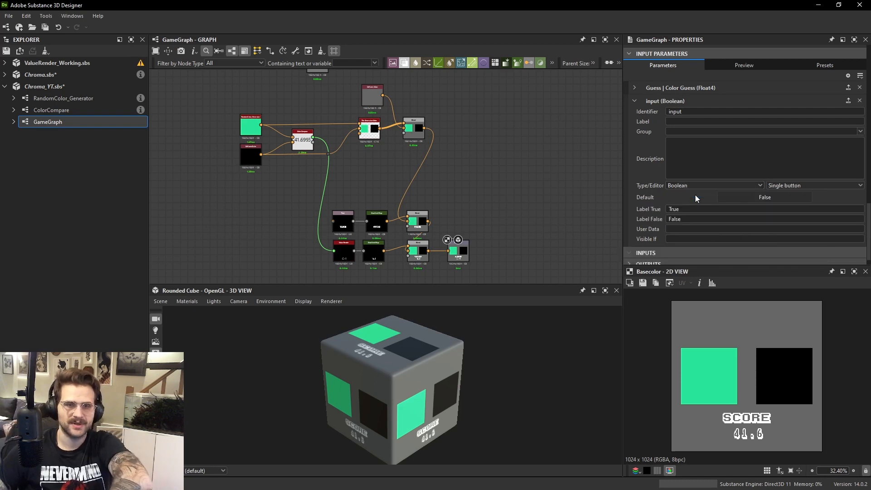
Set the new Boolean parameter's identifier to Submit_Guess.
{"action": "double_click", "coordinate": [674, 112]}
{"action": "type", "text": "Sub"}
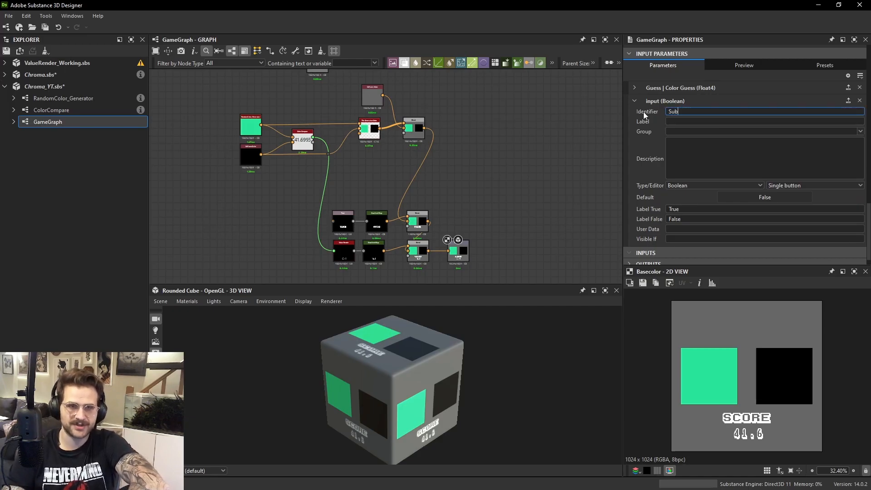
{"action": "type", "text": "mit "}
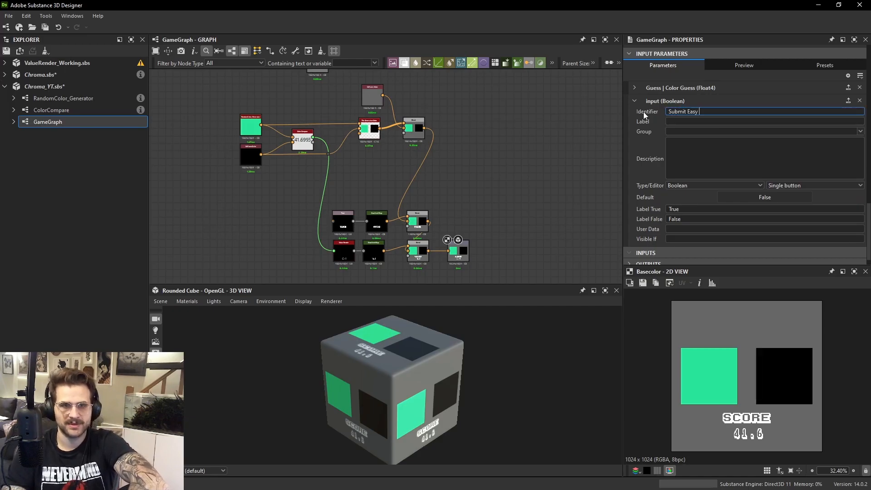
{"action": "type", "text": "Easy Guess"}
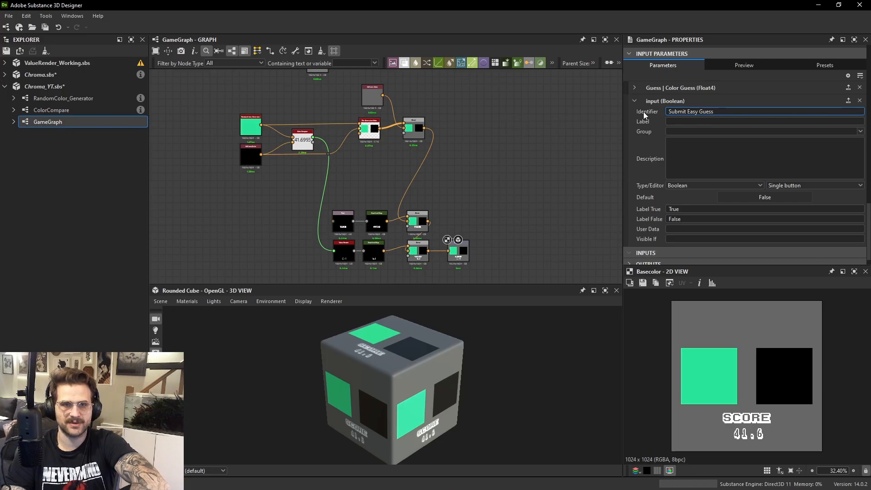
{"action": "key", "text": "BackSpace"}
{"action": "key", "text": "BackSpace"}
{"action": "key", "text": "BackSpace"}
{"action": "key", "text": "BackSpace"}
{"action": "key", "text": "BackSpace"}
{"action": "key", "text": "BackSpace"}
{"action": "key", "text": "BackSpace"}
{"action": "key", "text": "BackSpace"}
{"action": "key", "text": "BackSpace"}
{"action": "key", "text": "BackSpace"}
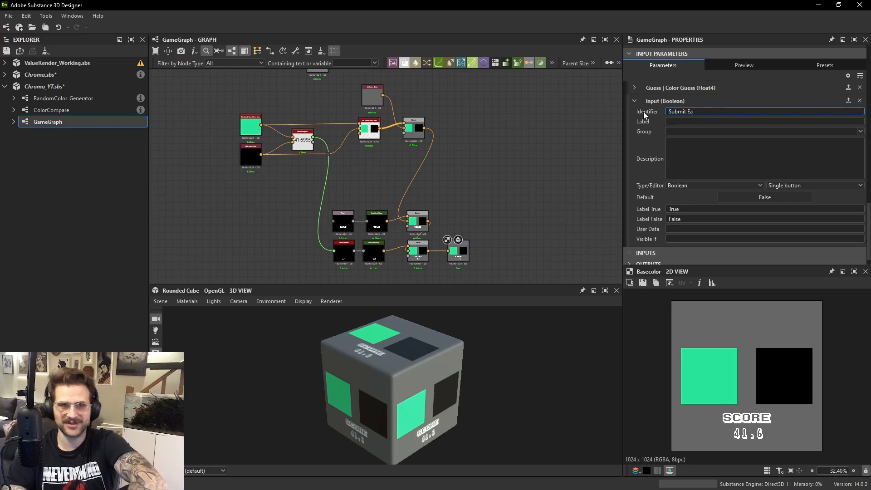
{"action": "type", "text": "Guess"}
{"action": "key", "text": "Tab"}
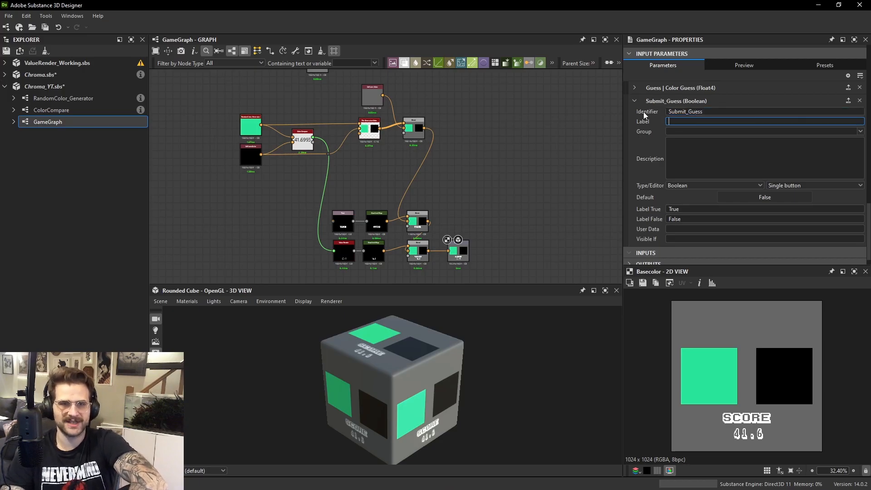
Label the Boolean parameter "Submit Guess" and assign it to the Guess group.
{"action": "type", "text": "Submit Gu"}
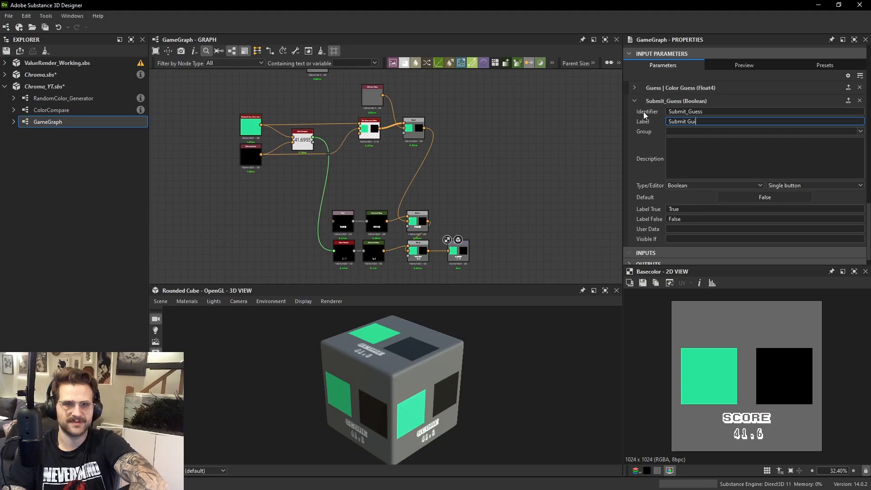
{"action": "type", "text": "ess"}
{"action": "key", "text": "Tab"}
{"action": "type", "text": "Guess"}
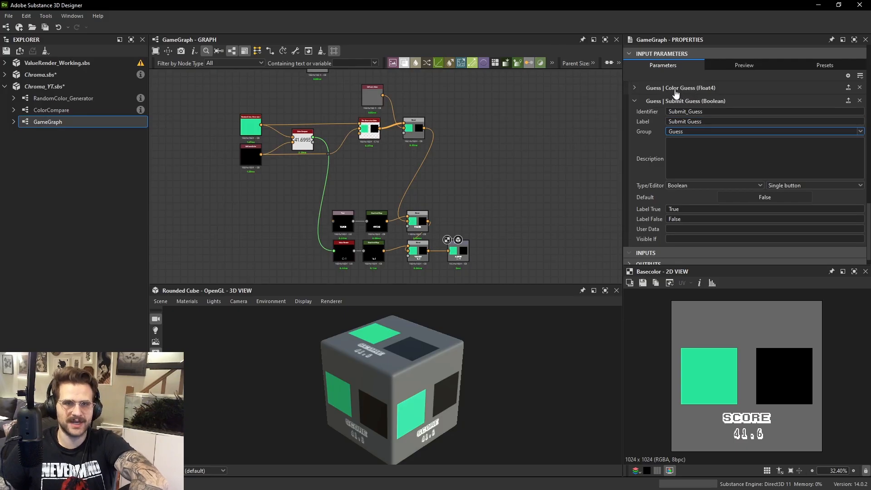
Review the GameGraph input parameter list and the Submit Guess parameter's settings.
{"action": "left_click", "coordinate": [633, 104]}
{"action": "left_click", "coordinate": [633, 228]}
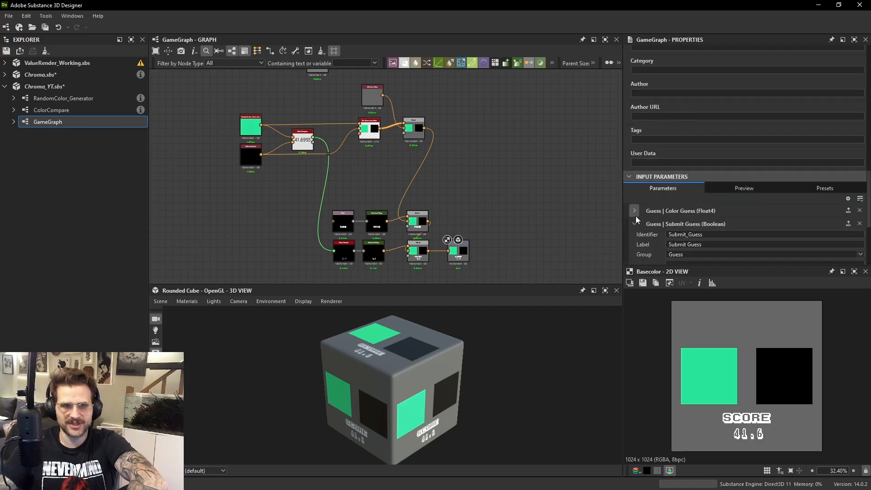
{"action": "scroll", "coordinate": [666, 215], "scroll_direction": "down", "scroll_amount": 1}
{"action": "left_click", "coordinate": [634, 183]}
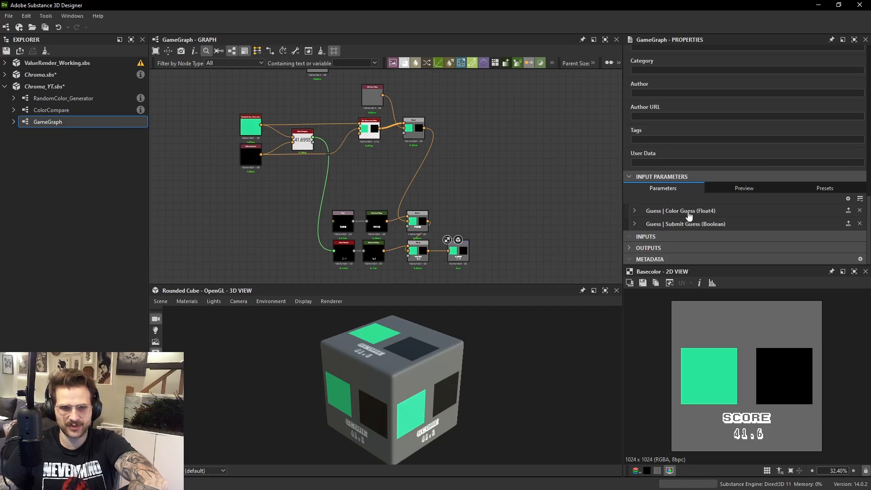
{"action": "left_click", "coordinate": [634, 224]}
{"action": "scroll", "coordinate": [680, 213], "scroll_direction": "down", "scroll_amount": 3}
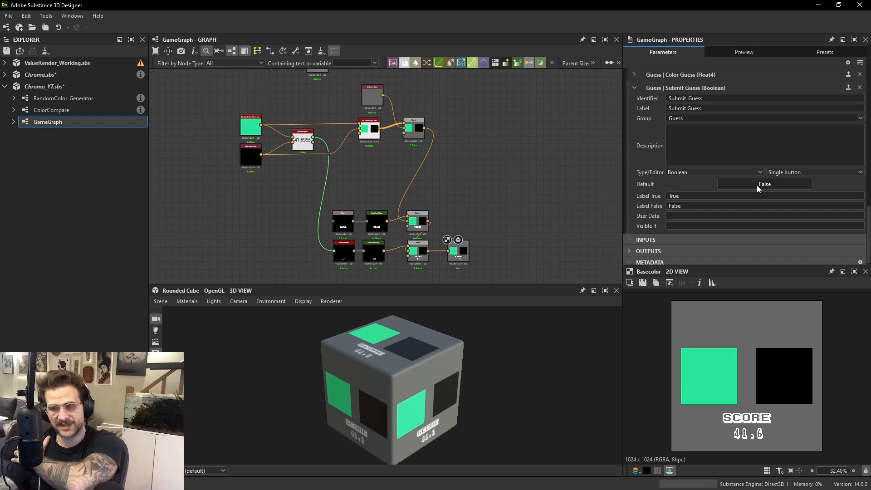
{"action": "scroll", "coordinate": [472, 184], "scroll_direction": "up", "scroll_amount": 2}
Try hiding the score by lowering the opacity of the Blend node feeding Base Color to 0, and return it to 1.
{"action": "left_click", "coordinate": [456, 206]}
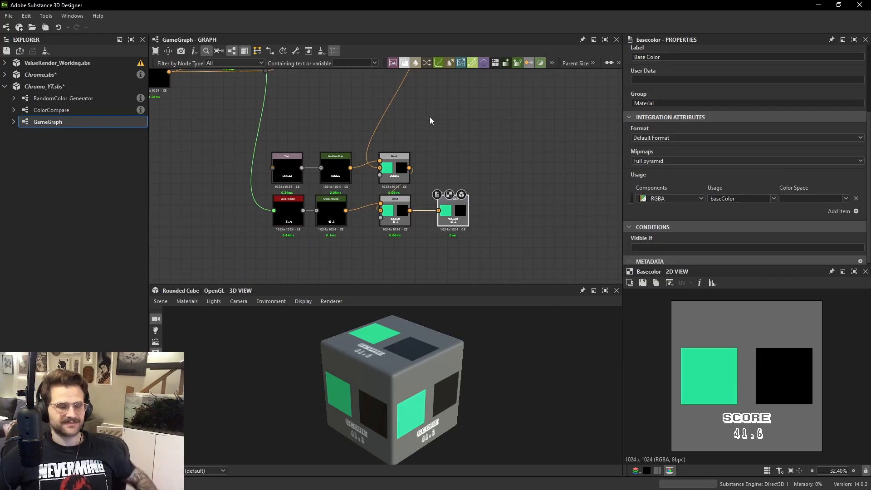
{"action": "middle_click_drag", "start_coordinate": [475, 140], "coordinate": [477, 174]}
{"action": "middle_click_drag", "start_coordinate": [473, 118], "coordinate": [501, 172]}
{"action": "scroll", "coordinate": [663, 164], "scroll_direction": "down", "scroll_amount": 1}
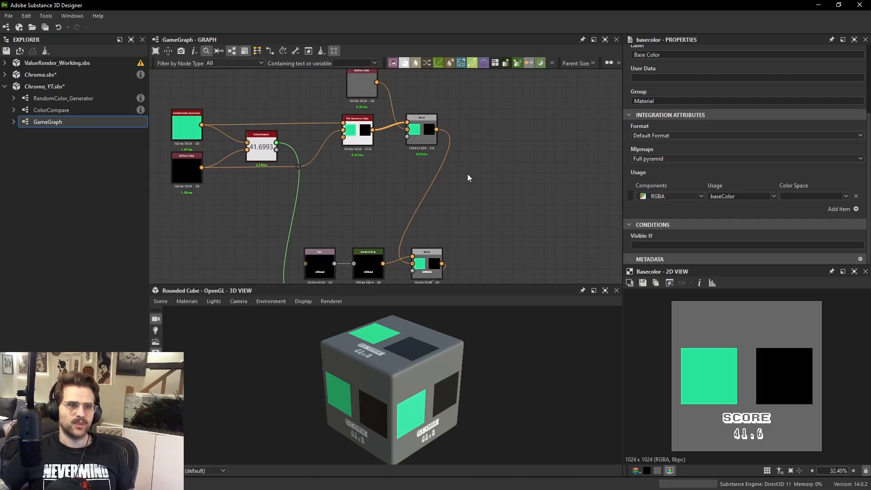
{"action": "middle_click_drag", "start_coordinate": [462, 229], "coordinate": [472, 147]}
{"action": "scroll", "coordinate": [437, 200], "scroll_direction": "up", "scroll_amount": 2}
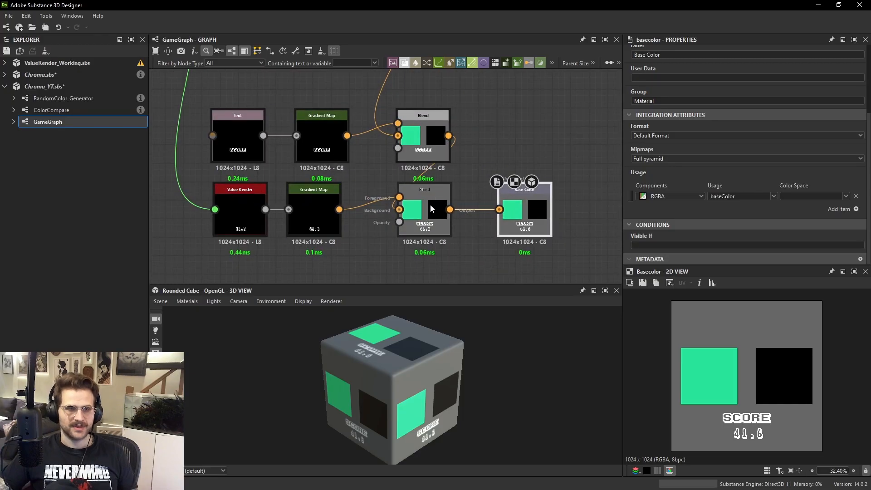
{"action": "left_click", "coordinate": [430, 204]}
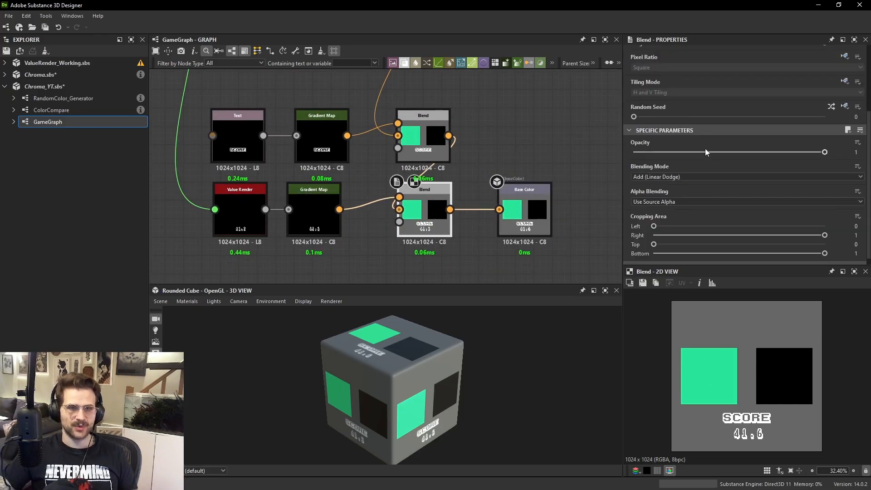
{"action": "left_click_drag", "start_coordinate": [705, 152], "coordinate": [1, 147]}
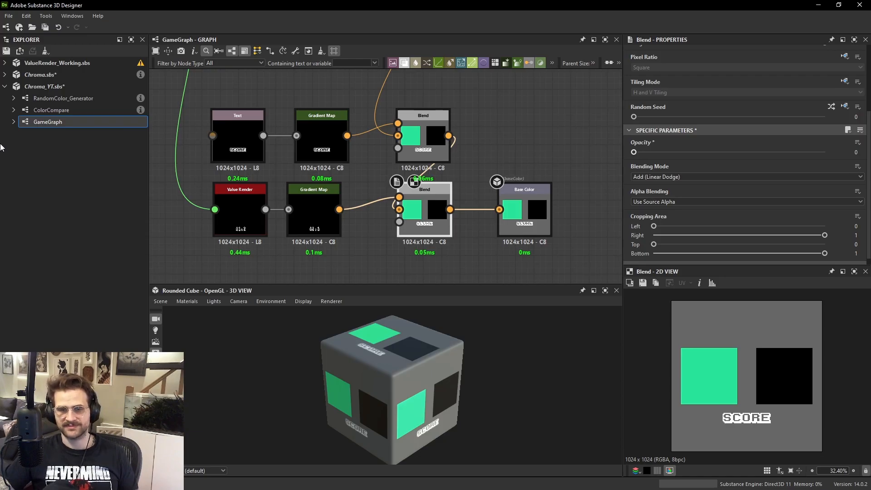
{"action": "left_click_drag", "start_coordinate": [1, 147], "coordinate": [214, 139]}
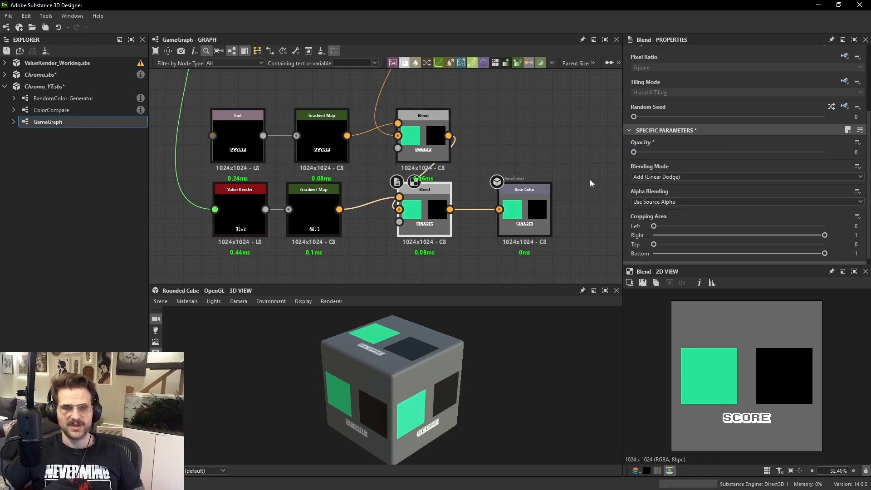
{"action": "left_click", "coordinate": [858, 143]}
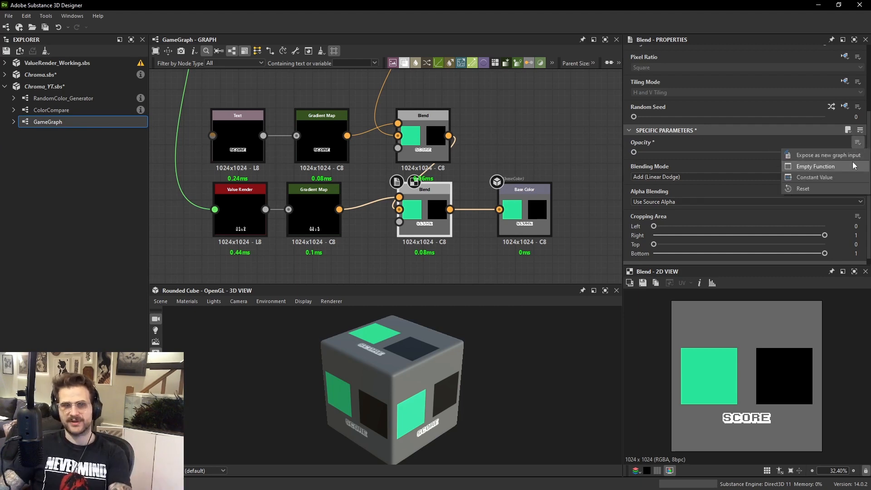
{"action": "left_click_drag", "start_coordinate": [661, 153], "coordinate": [843, 150]}
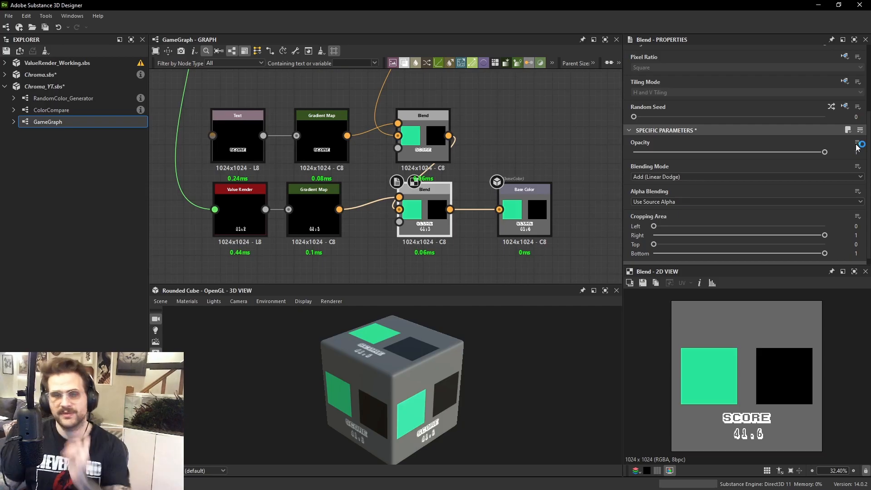
Create an empty function for the Blend node's opacity and add a Get Float4 node reading Color_Guess.
{"action": "left_click", "coordinate": [856, 142]}
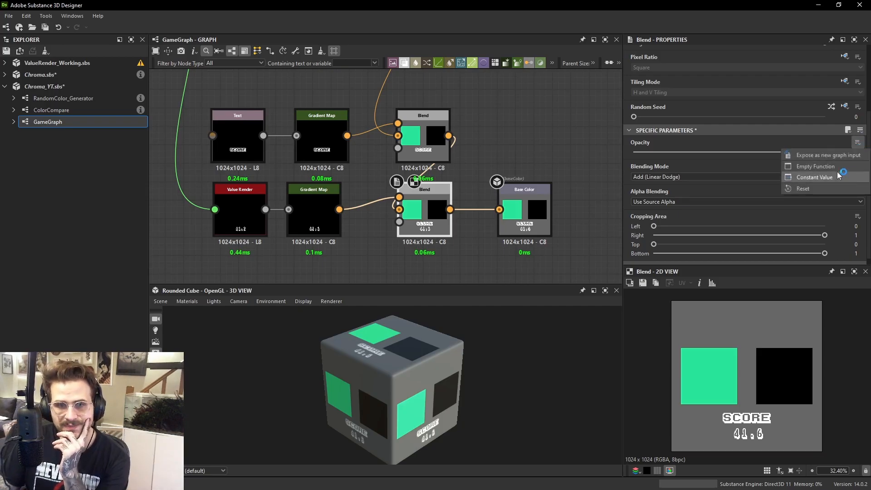
{"action": "left_click", "coordinate": [837, 171]}
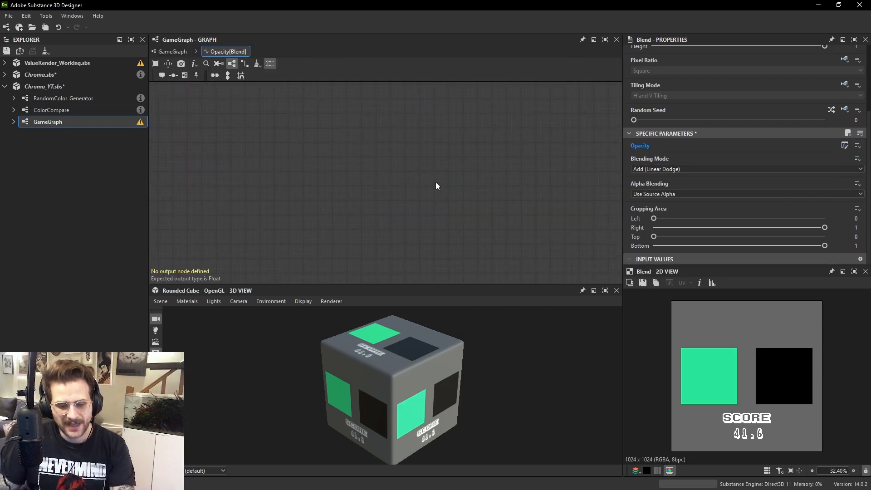
{"action": "key", "text": "space"}
{"action": "type", "text": "get"}
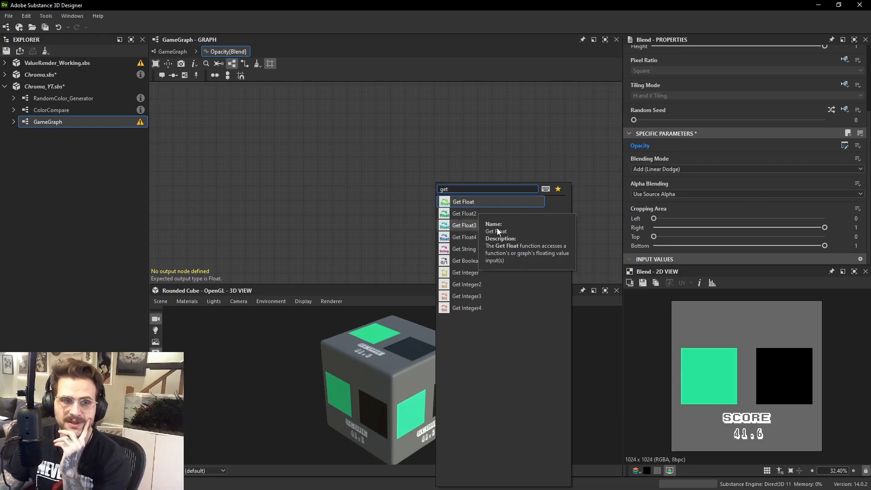
{"action": "left_click", "coordinate": [473, 235]}
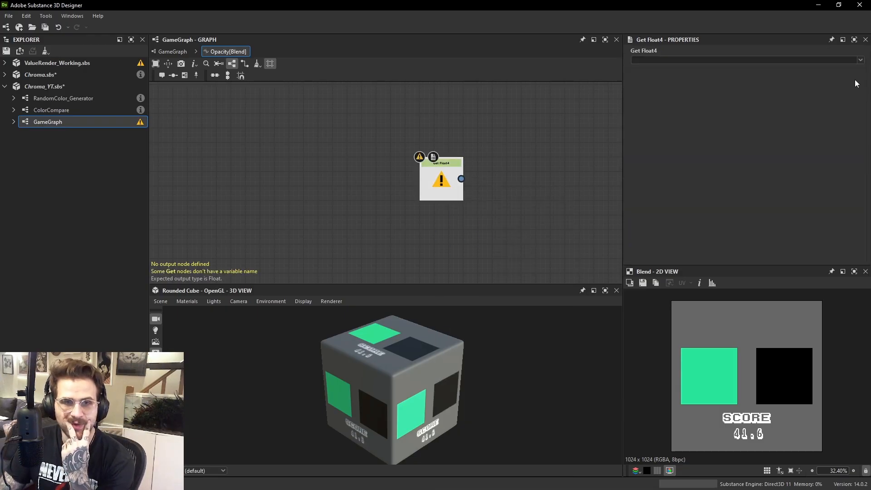
{"action": "left_click", "coordinate": [860, 60]}
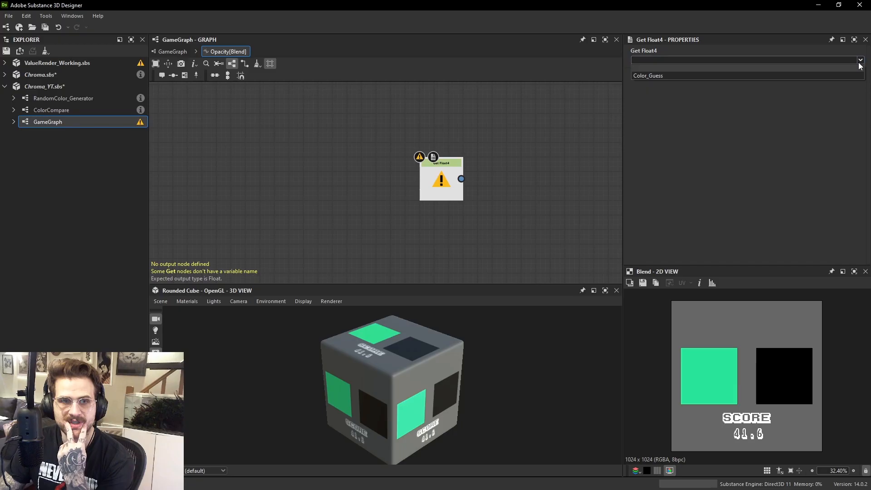
{"action": "left_click", "coordinate": [690, 77]}
{"action": "mouse_move", "coordinate": [432, 183]}
{"action": "left_mouse_down"}
{"action": "mouse_move", "coordinate": [447, 169]}
{"action": "mouse_move", "coordinate": [432, 168]}
{"action": "left_mouse_up"}
Add a Get Boolean node reading Submit_Guess and place it below the Color_Guess node.
{"action": "key", "text": "space"}
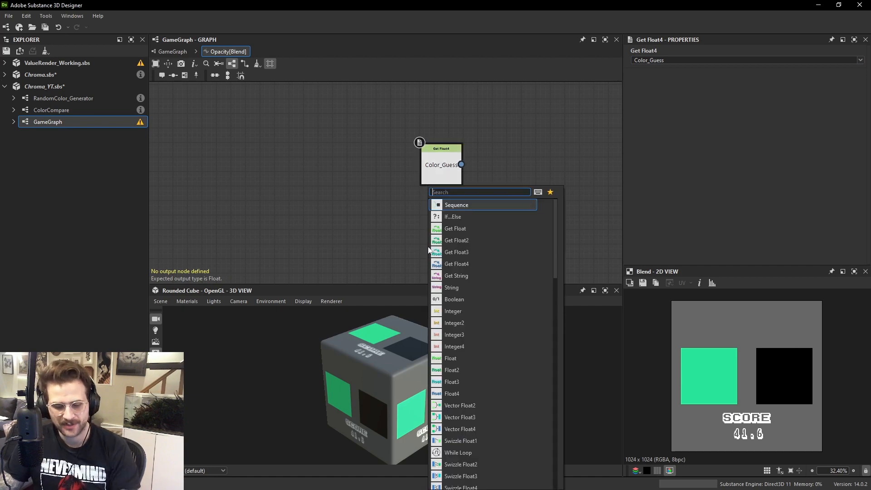
{"action": "type", "text": "get"}
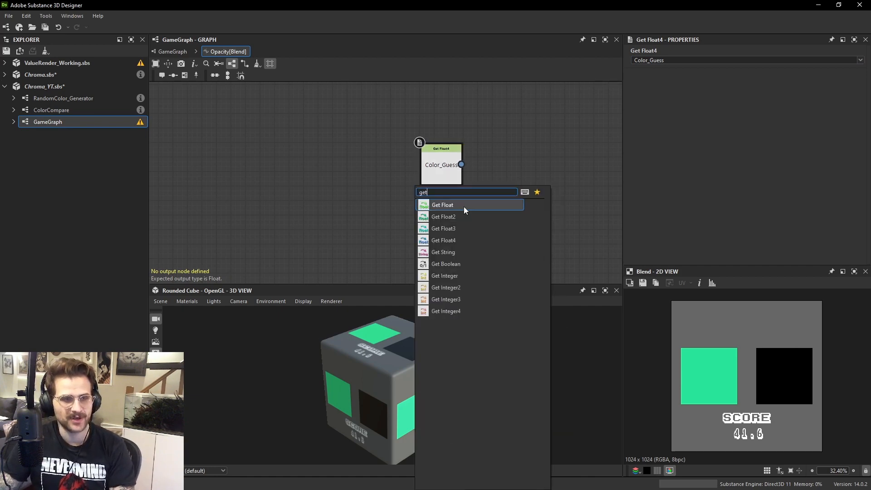
{"action": "left_click", "coordinate": [455, 264]}
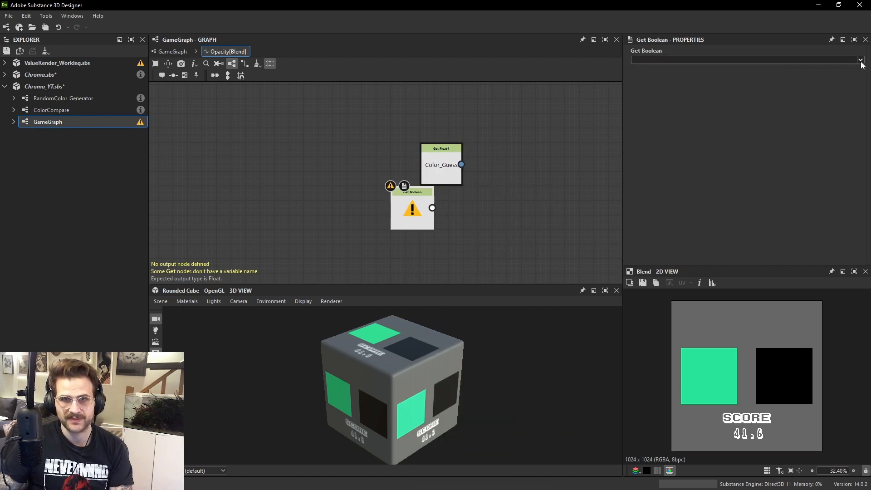
{"action": "left_click", "coordinate": [860, 60]}
{"action": "left_click", "coordinate": [653, 75]}
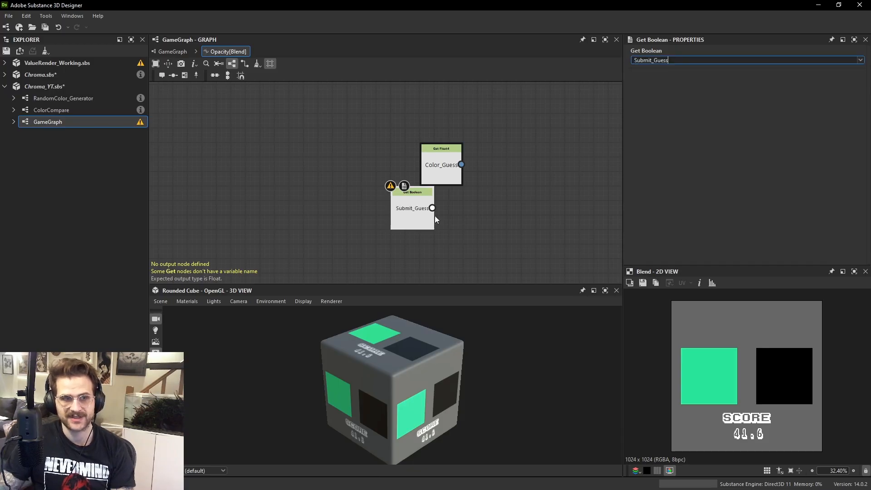
{"action": "left_click_drag", "start_coordinate": [431, 216], "coordinate": [438, 224]}
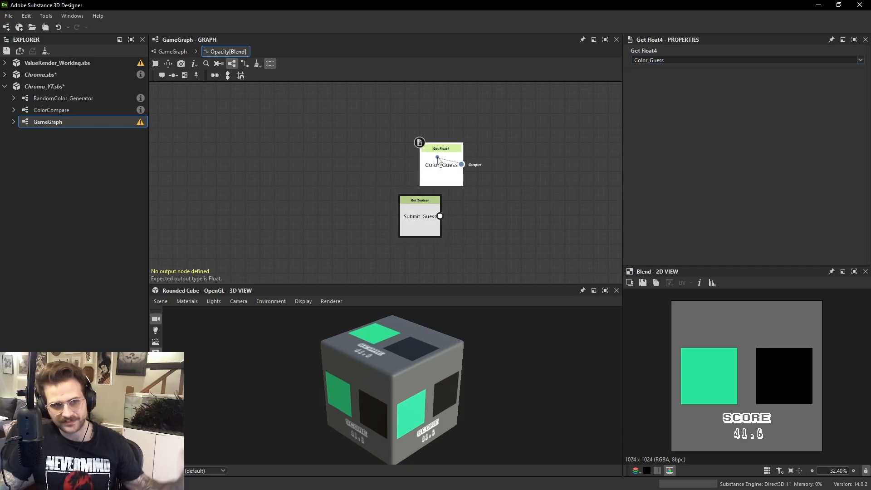
Delete the Get Float4 node reading Color_Guess from the opacity function and keep the Submit_Guess Boolean node.
{"action": "left_click_drag", "start_coordinate": [434, 160], "coordinate": [413, 145]}
{"action": "key", "text": "Delete"}
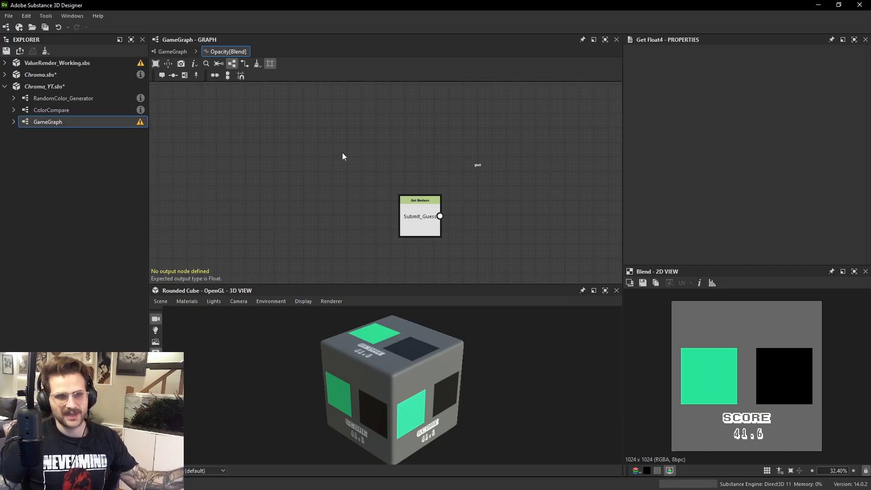
{"action": "left_click", "coordinate": [424, 217]}
{"action": "scroll", "coordinate": [424, 218], "scroll_direction": "up", "scroll_amount": 3}
{"action": "left_click", "coordinate": [419, 203]}
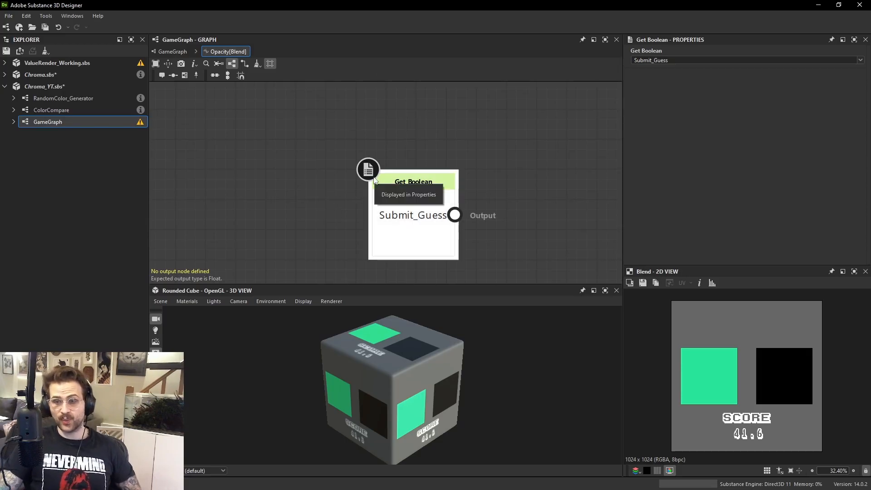
Check the Opacity parameter of the Blend node feeding Base Color in GameGraph, and reopen its function.
{"action": "left_click", "coordinate": [172, 52]}
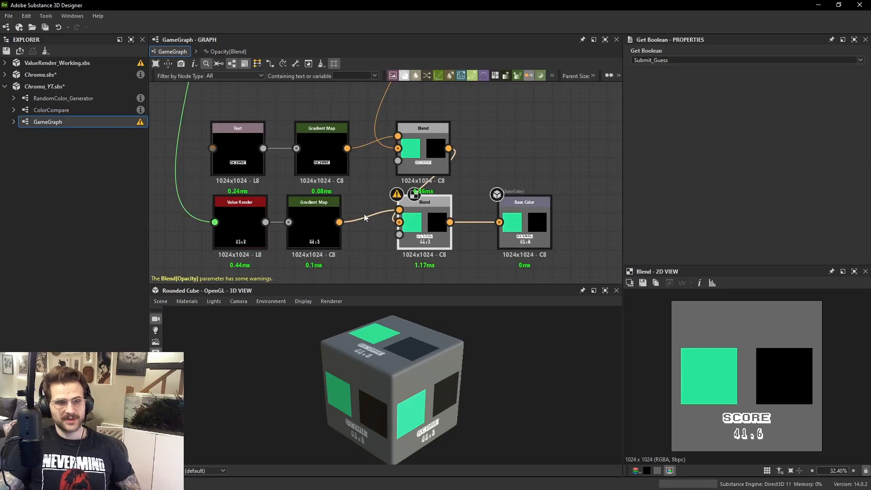
{"action": "left_click", "coordinate": [411, 227]}
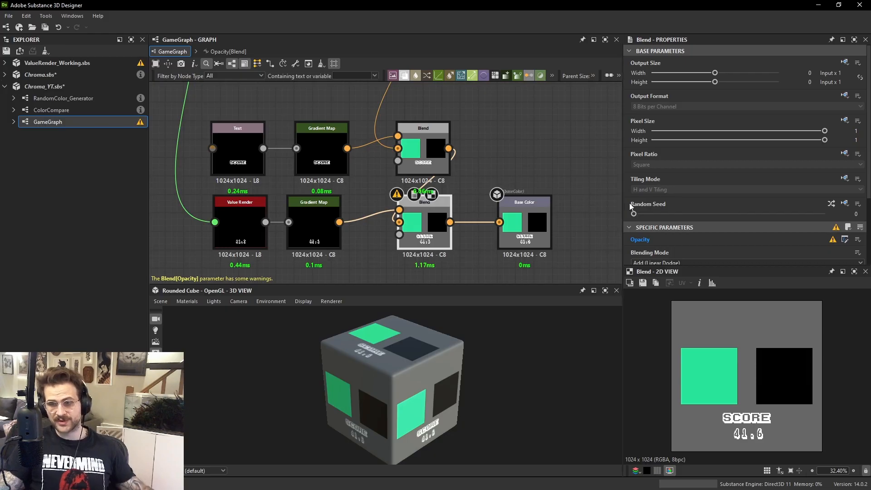
{"action": "scroll", "coordinate": [665, 252], "scroll_direction": "down", "scroll_amount": 3}
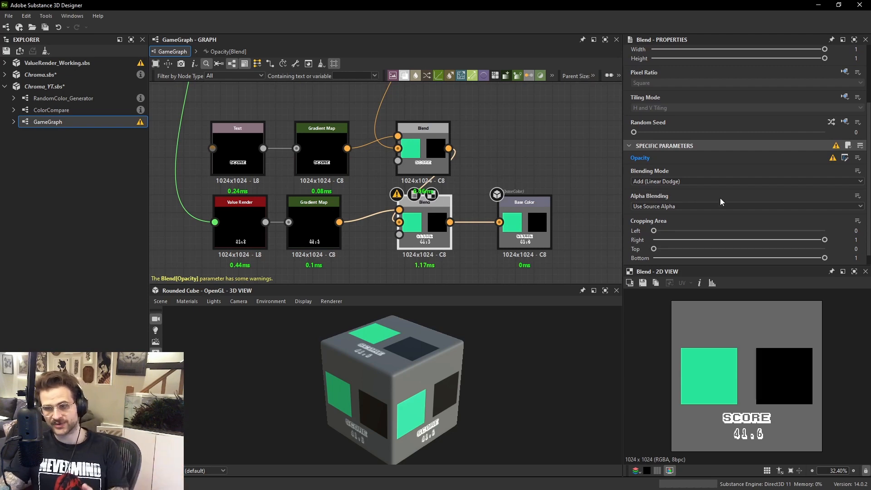
{"action": "left_click", "coordinate": [844, 157]}
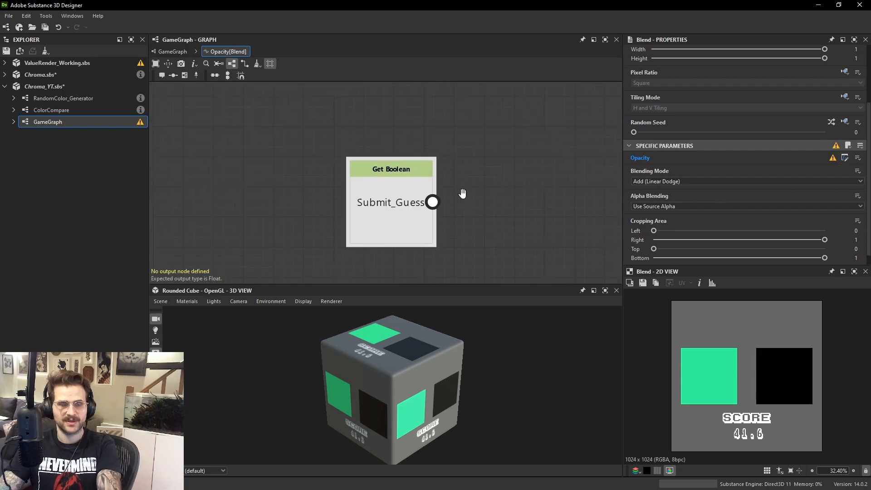
Add an If...Else node to the opacity function and connect the Submit_Guess node to its Condition input.
{"action": "left_click_drag", "start_coordinate": [372, 180], "coordinate": [330, 155]}
{"action": "left_click", "coordinate": [530, 200]}
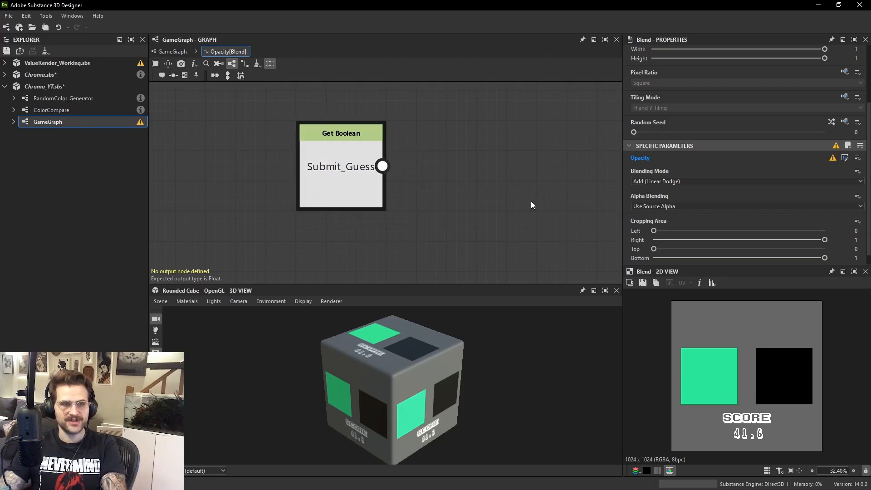
{"action": "key", "text": "space"}
{"action": "type", "text": "if"}
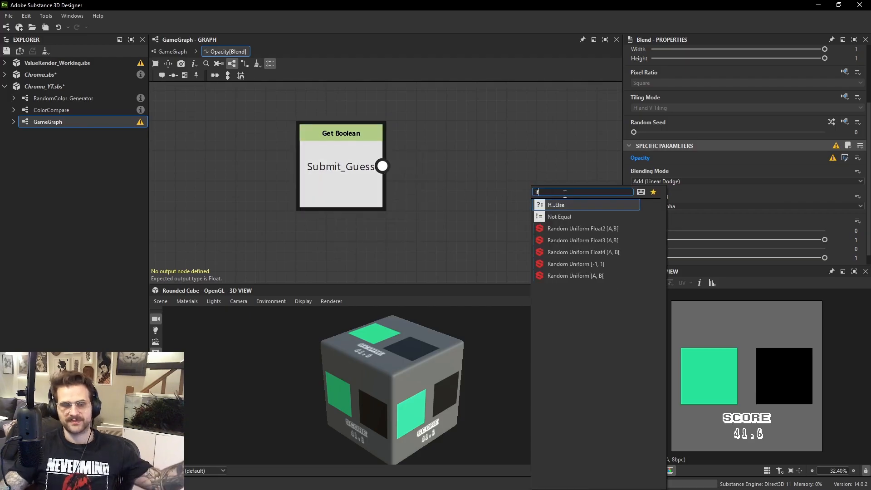
{"action": "left_click", "coordinate": [562, 208]}
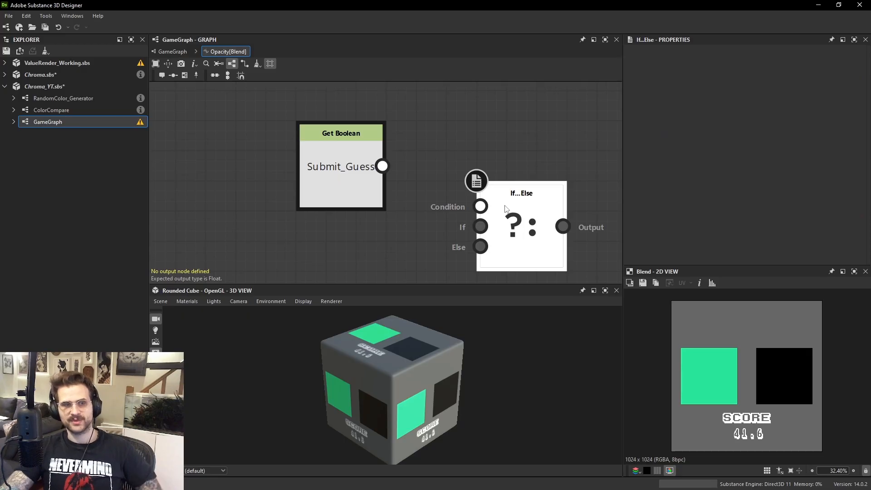
{"action": "left_click_drag", "start_coordinate": [382, 166], "coordinate": [499, 203]}
{"action": "scroll", "coordinate": [393, 163], "scroll_direction": "up", "scroll_amount": 2}
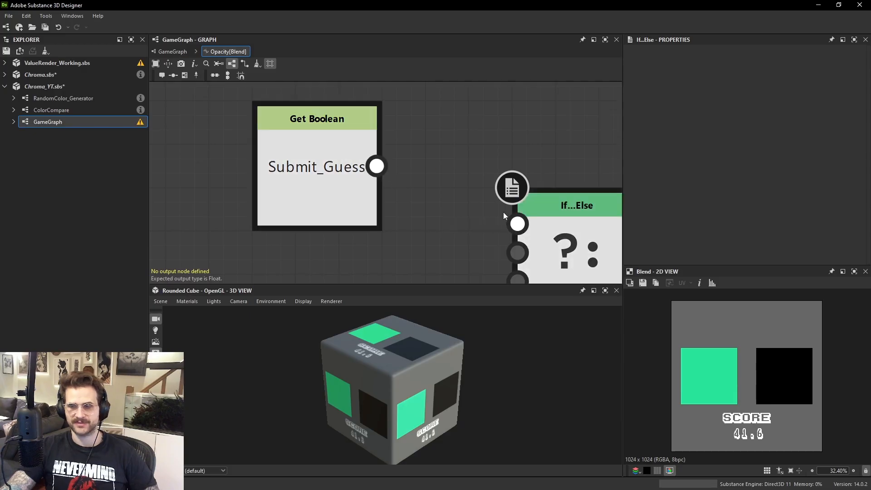
{"action": "left_click_drag", "start_coordinate": [376, 166], "coordinate": [517, 223]}
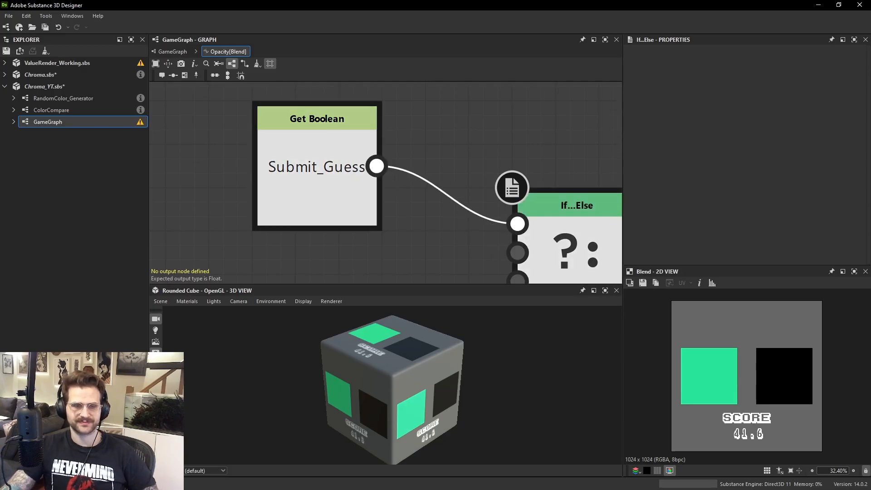
Examine the If...Else node's Condition, If and Else inputs and the Submit_Guess node driving it.
{"action": "scroll", "coordinate": [490, 269], "scroll_direction": "down", "scroll_amount": 1}
{"action": "middle_click_drag", "start_coordinate": [477, 250], "coordinate": [357, 265]}
{"action": "middle_click_drag", "start_coordinate": [328, 161], "coordinate": [354, 143]}
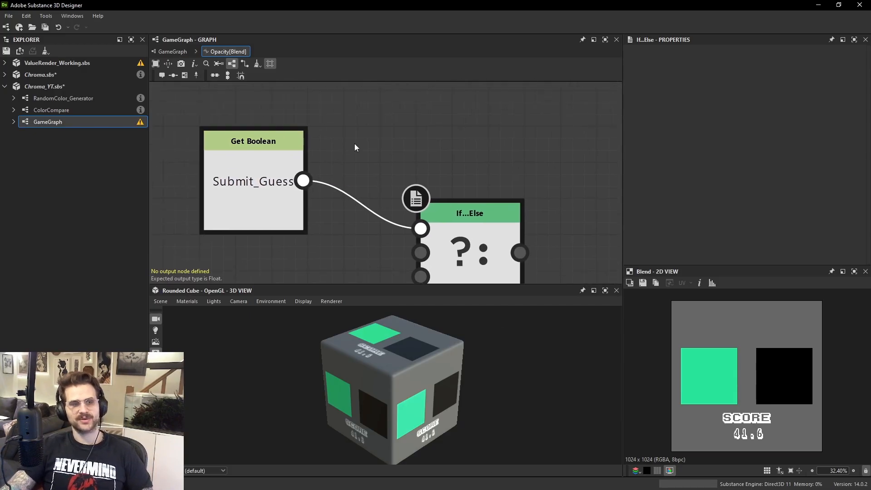
{"action": "middle_click_drag", "start_coordinate": [344, 175], "coordinate": [332, 105]}
{"action": "middle_click_drag", "start_coordinate": [417, 148], "coordinate": [417, 150]}
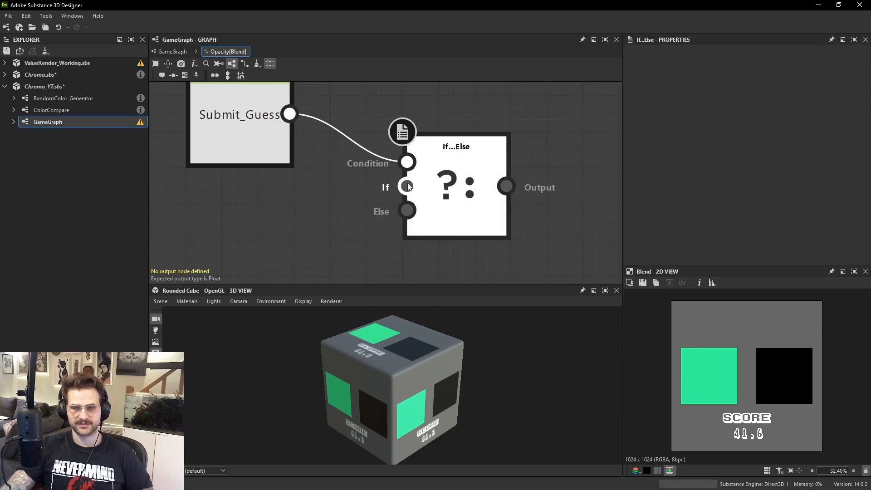
{"action": "left_click", "coordinate": [244, 120]}
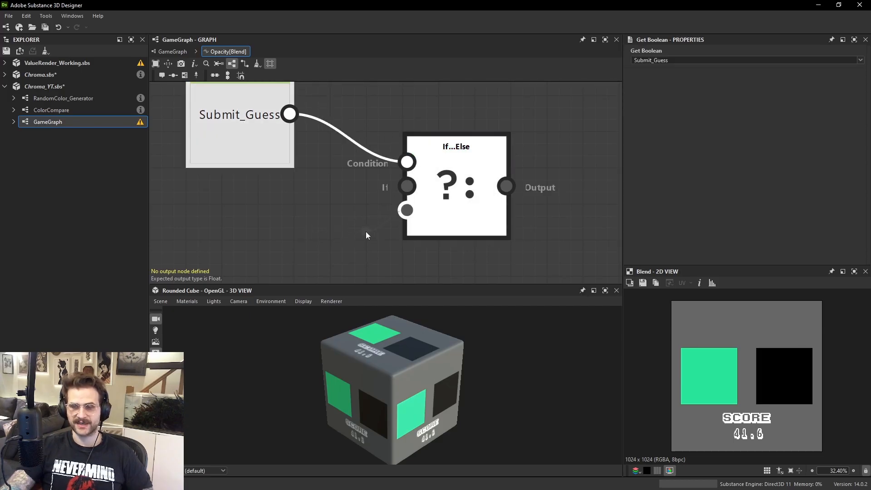
{"action": "middle_click_drag", "start_coordinate": [255, 142], "coordinate": [256, 159]}
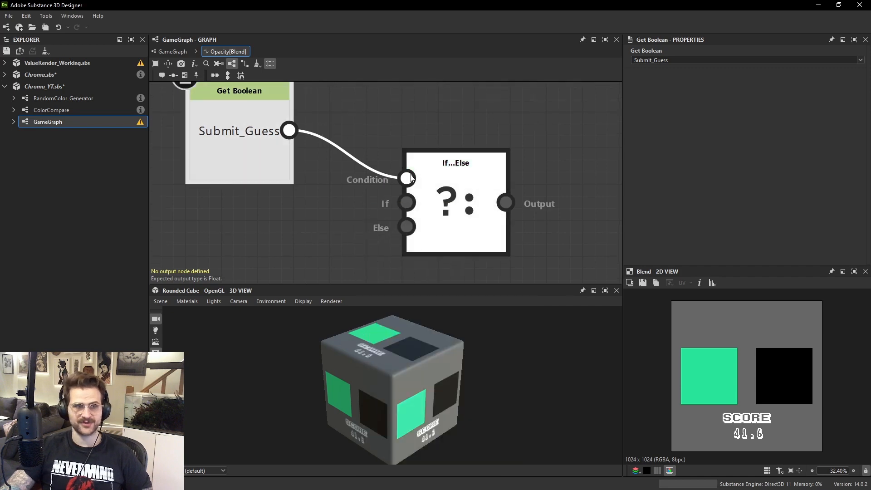
{"action": "left_click", "coordinate": [408, 231]}
{"action": "scroll", "coordinate": [325, 228], "scroll_direction": "down", "scroll_amount": 2}
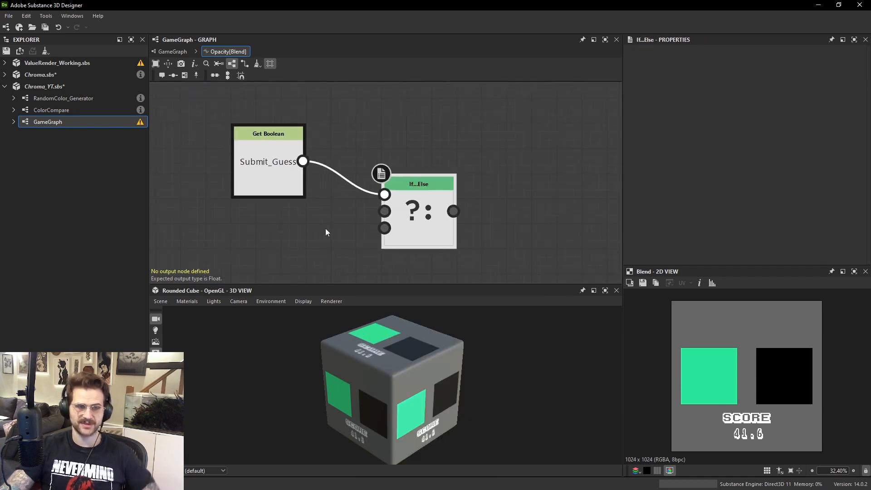
Add a Float constant below Submit_Guess, set it to 1, and connect it to the If...Else node's If input.
{"action": "right_click", "coordinate": [302, 233]}
{"action": "left_click", "coordinate": [320, 202]}
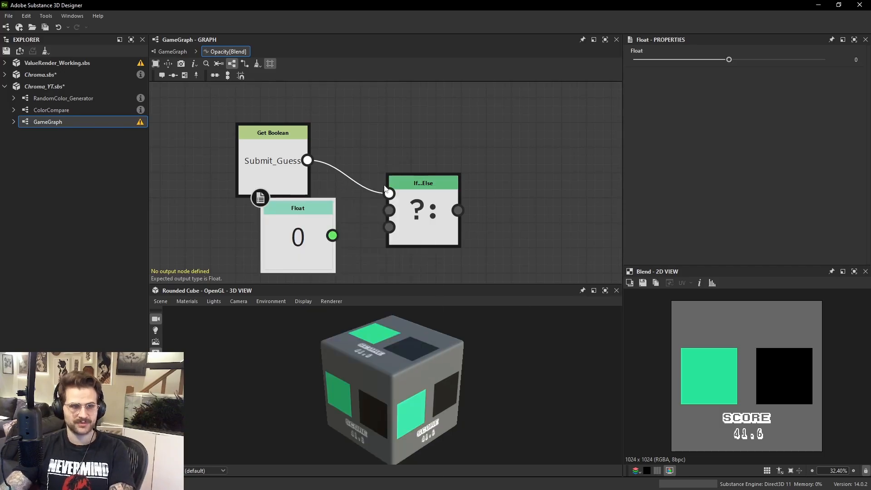
{"action": "left_click_drag", "start_coordinate": [390, 195], "coordinate": [441, 170]}
{"action": "left_click_drag", "start_coordinate": [298, 208], "coordinate": [272, 233]}
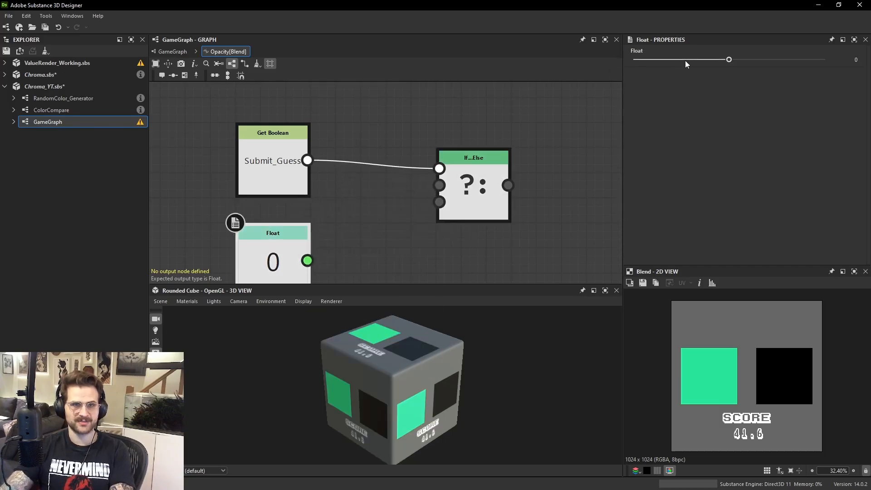
{"action": "key", "text": "Return"}
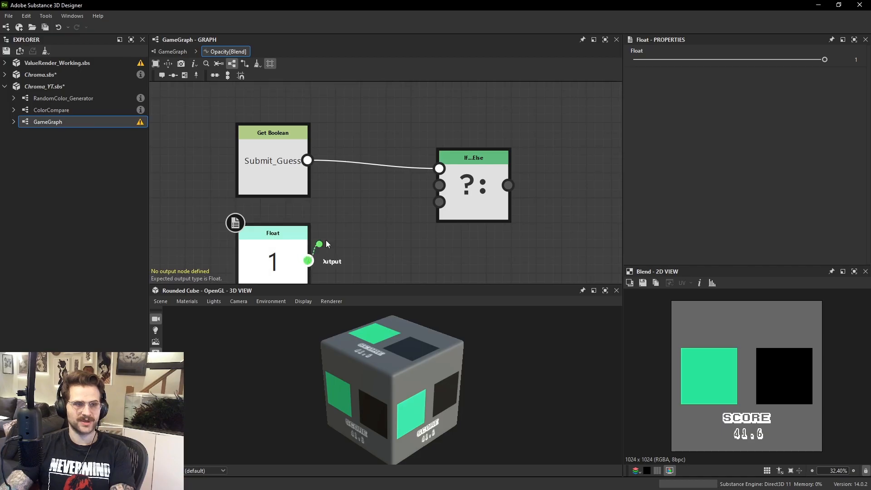
{"action": "left_click_drag", "start_coordinate": [306, 260], "coordinate": [439, 184]}
{"action": "scroll", "coordinate": [424, 199], "scroll_direction": "down", "scroll_amount": 1}
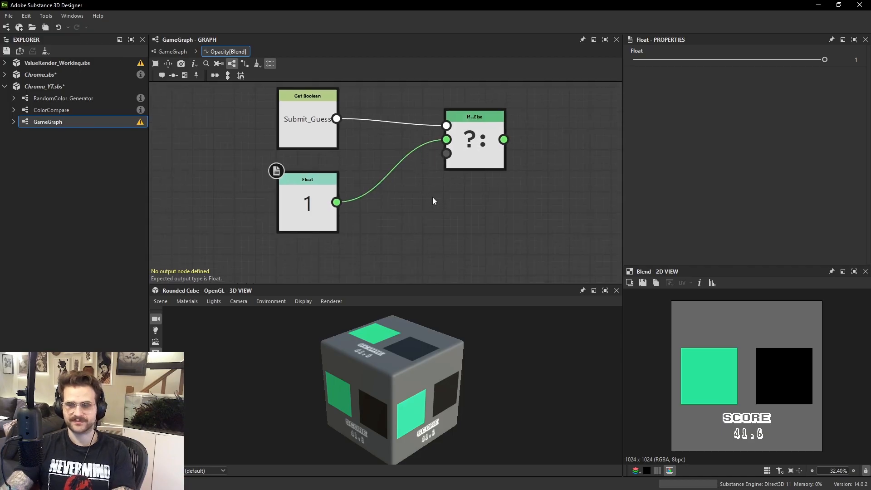
Duplicate the Float constant, place the copy below the original, and set its value to 0.
{"action": "scroll", "coordinate": [410, 193], "scroll_direction": "down", "scroll_amount": 1}
{"action": "key", "text": "ctrl+d"}
{"action": "left_click_drag", "start_coordinate": [381, 206], "coordinate": [329, 259]}
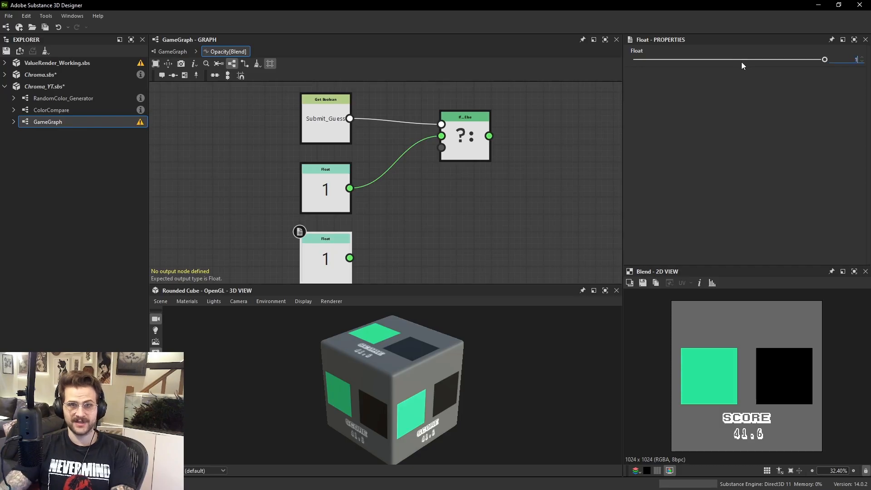
{"action": "left_click_drag", "start_coordinate": [741, 62], "coordinate": [754, 61]}
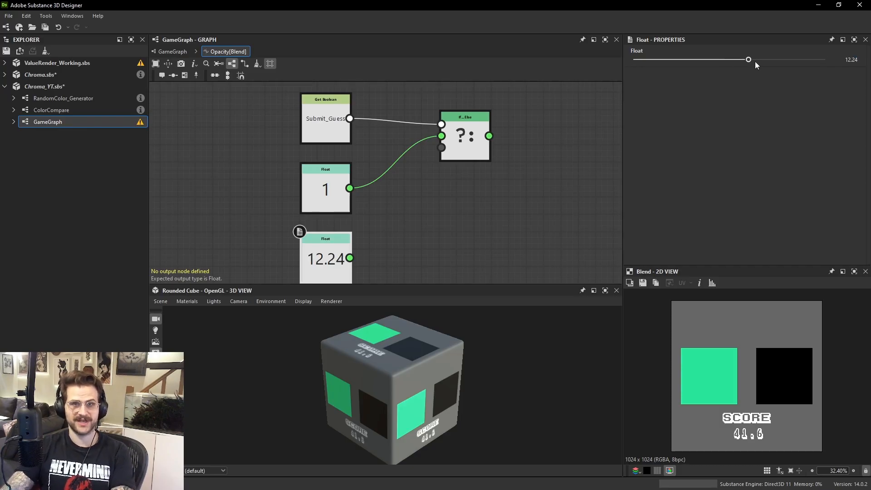
{"action": "key", "text": "Tab"}
{"action": "type", "text": "0"}
{"action": "key", "text": "Return"}
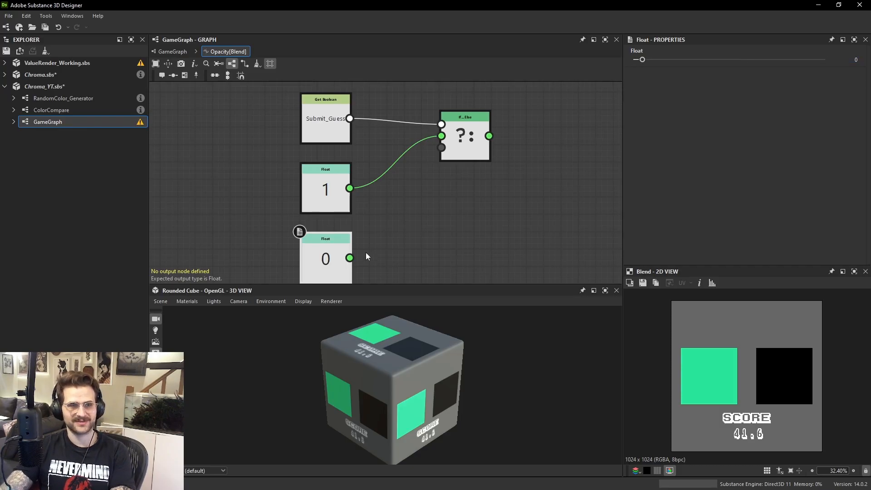
Connect the Float 0 node to the If...Else node's Else input and set If...Else as the function's output node.
{"action": "left_click_drag", "start_coordinate": [350, 257], "coordinate": [442, 148]}
{"action": "left_click_drag", "start_coordinate": [451, 142], "coordinate": [451, 159]}
{"action": "right_click", "coordinate": [451, 159]}
{"action": "left_click", "coordinate": [501, 200]}
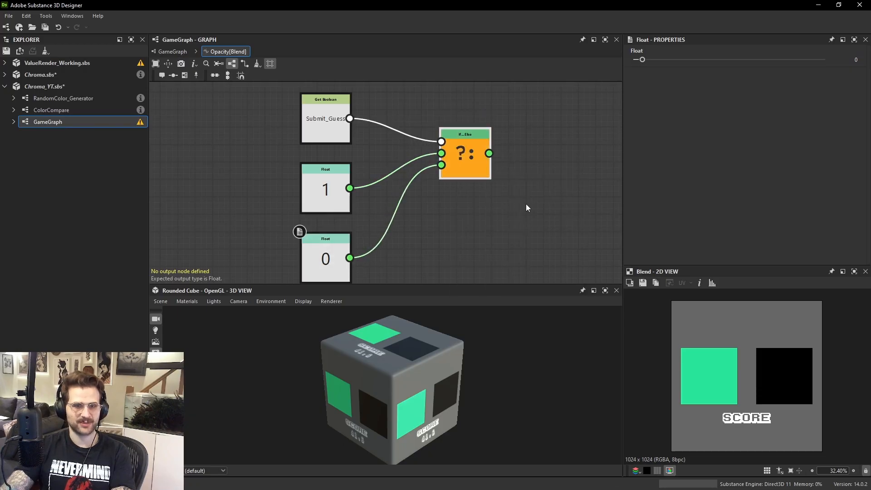
Test the score's visibility in GameGraph by toggling Submit Guess's default between True and False, and leave it at False.
{"action": "left_click", "coordinate": [182, 51]}
{"action": "left_click", "coordinate": [455, 195]}
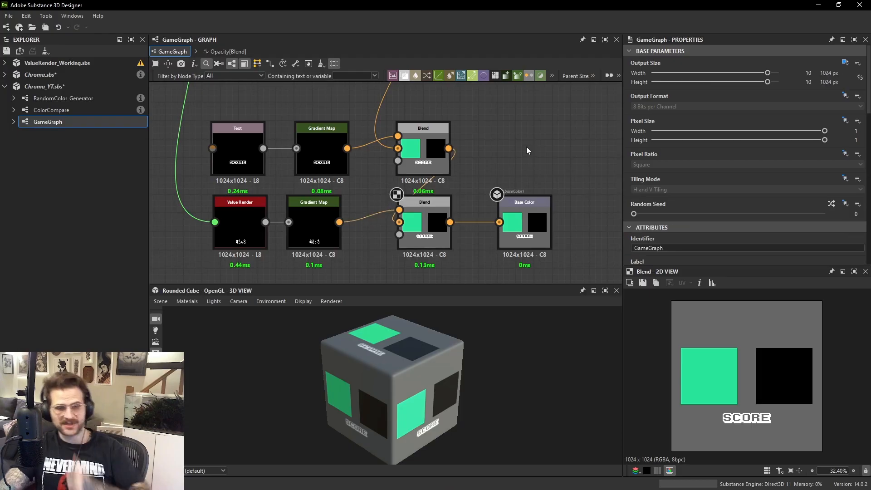
{"action": "scroll", "coordinate": [752, 175], "scroll_direction": "down", "scroll_amount": 10}
{"action": "scroll", "coordinate": [654, 189], "scroll_direction": "down", "scroll_amount": 2}
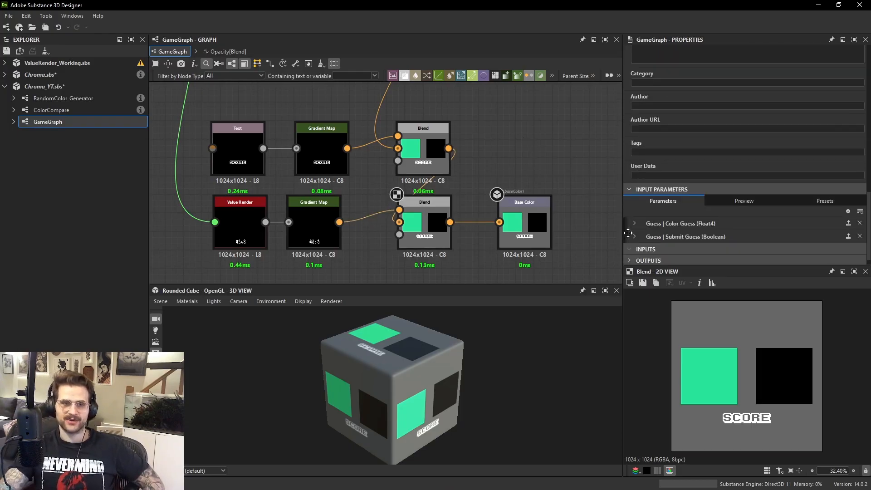
{"action": "left_click", "coordinate": [633, 241]}
{"action": "scroll", "coordinate": [633, 241], "scroll_direction": "down", "scroll_amount": 3}
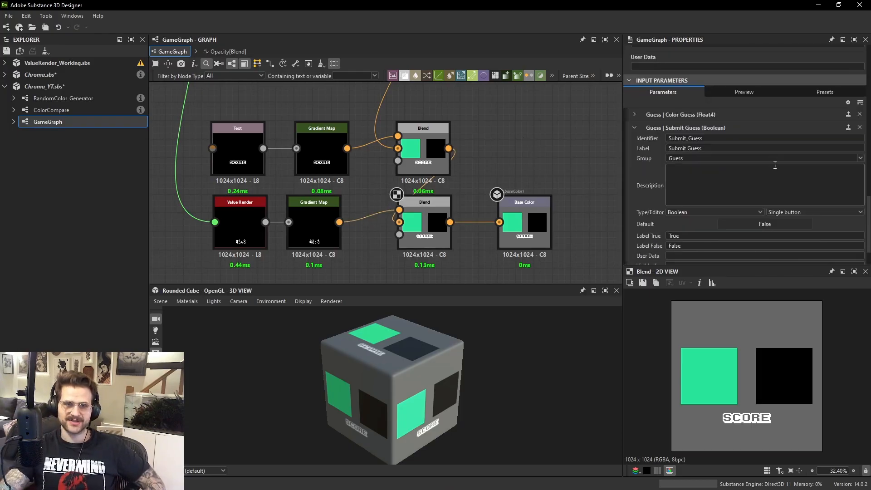
{"action": "left_click", "coordinate": [771, 227]}
{"action": "left_click", "coordinate": [772, 227]}
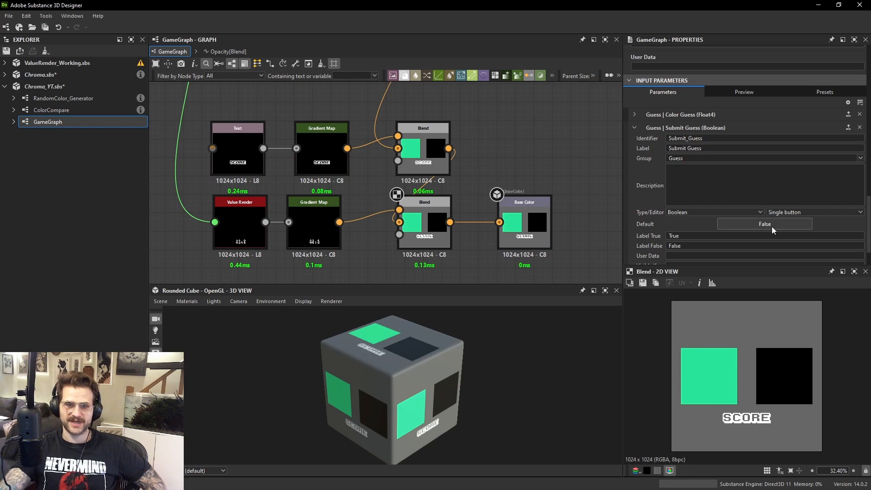
{"action": "left_click", "coordinate": [772, 227]}
{"action": "left_click", "coordinate": [771, 227]}
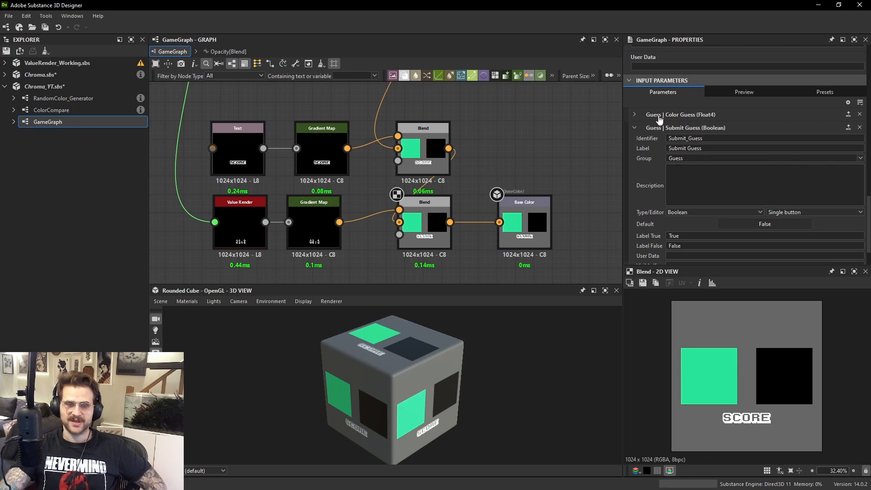
{"action": "left_click", "coordinate": [781, 223]}
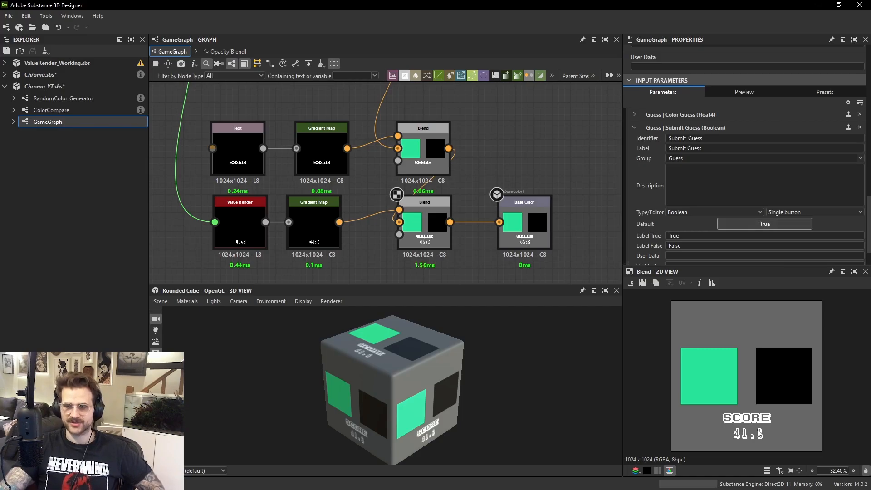
{"action": "left_click", "coordinate": [764, 224]}
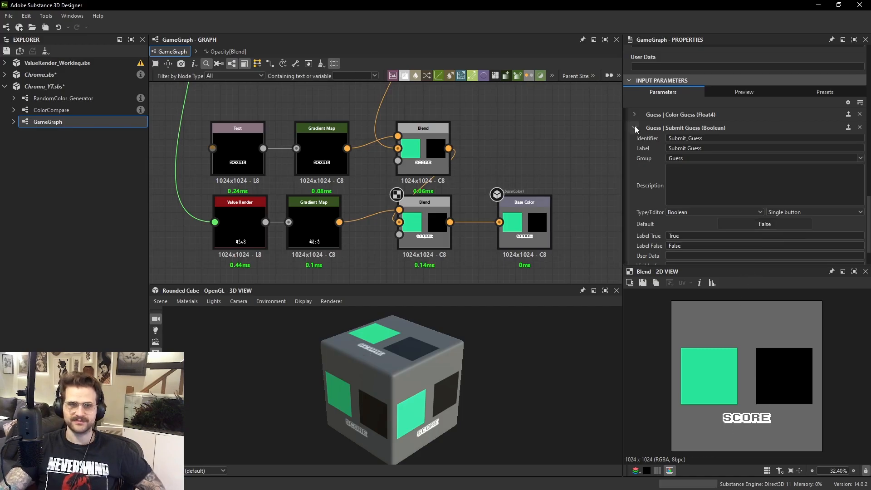
{"action": "left_click", "coordinate": [634, 128]}
Save the Chroma_YT.sbs package.
{"action": "left_click", "coordinate": [78, 82]}
{"action": "key", "text": "ctrl+s"}
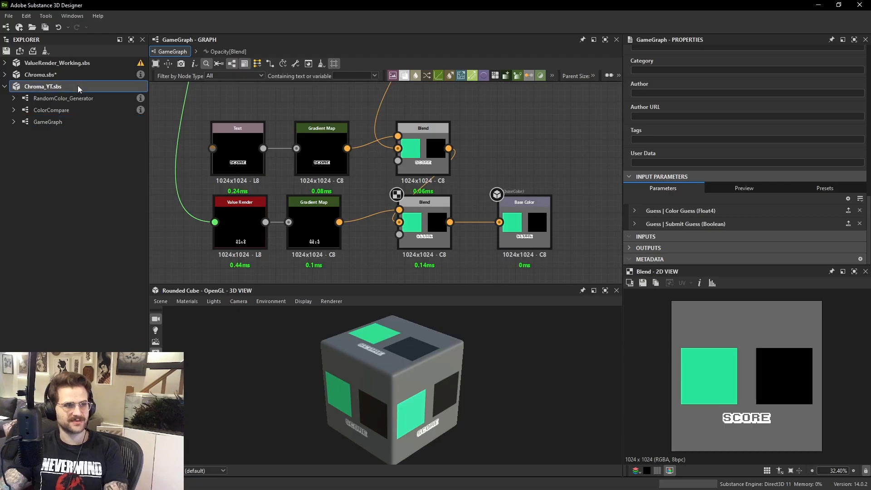
{"action": "right_click", "coordinate": [77, 86]}
{"action": "left_click", "coordinate": [51, 88]}
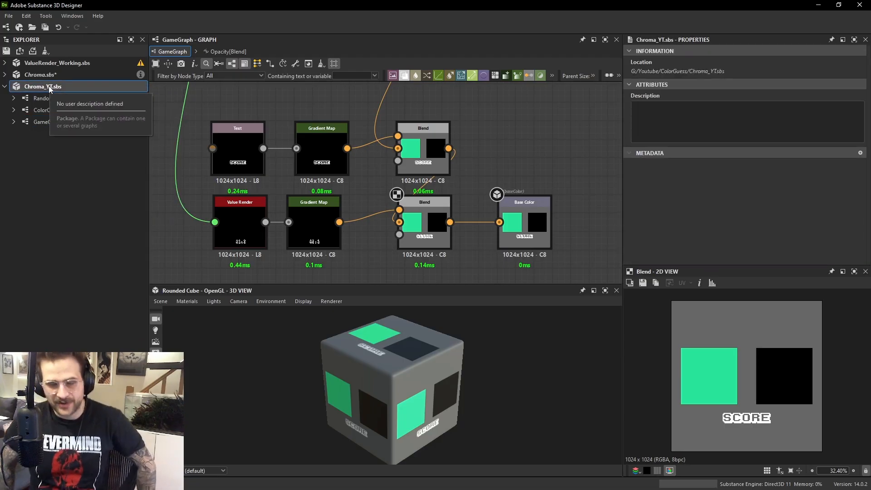
Publish the package as Chroma_YT.sbsar and load the updated version in Substance Player.
{"action": "right_click", "coordinate": [37, 85]}
{"action": "left_click", "coordinate": [102, 181]}
{"action": "left_click", "coordinate": [409, 254]}
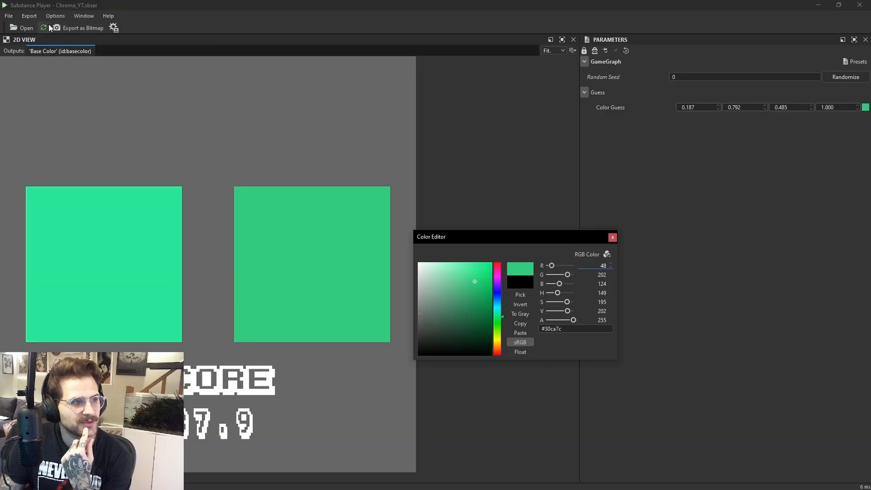
{"action": "left_click", "coordinate": [593, 93]}
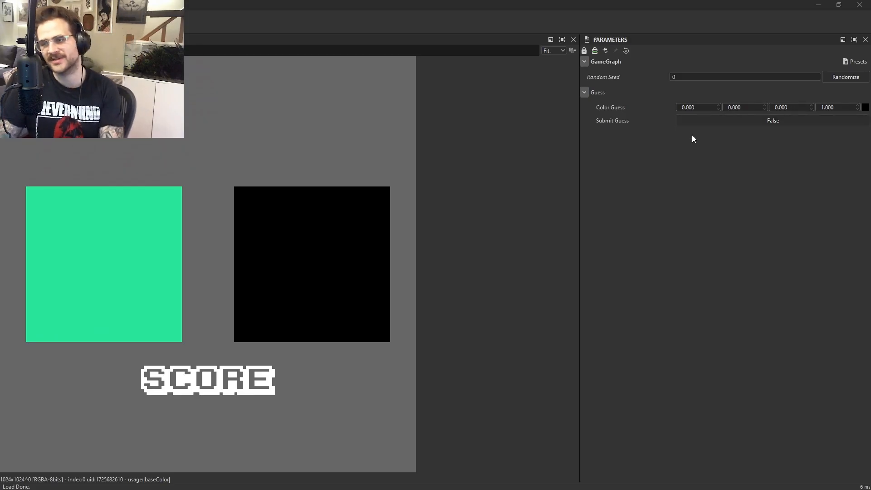
Set the Color Guess to bright green with RGB 0.298, 0.894, 0.419 and switch Submit Guess to True.
{"action": "left_click", "coordinate": [672, 17]}
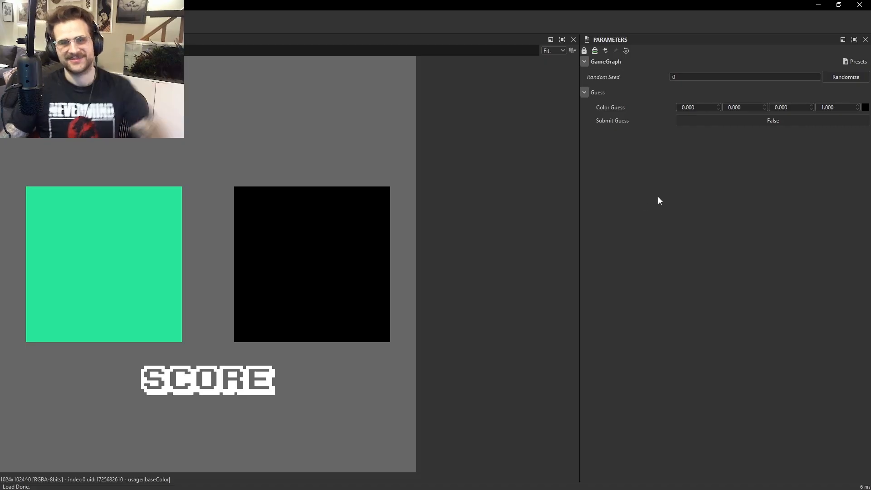
{"action": "left_click", "coordinate": [864, 108]}
{"action": "left_click_drag", "start_coordinate": [456, 318], "coordinate": [476, 285]}
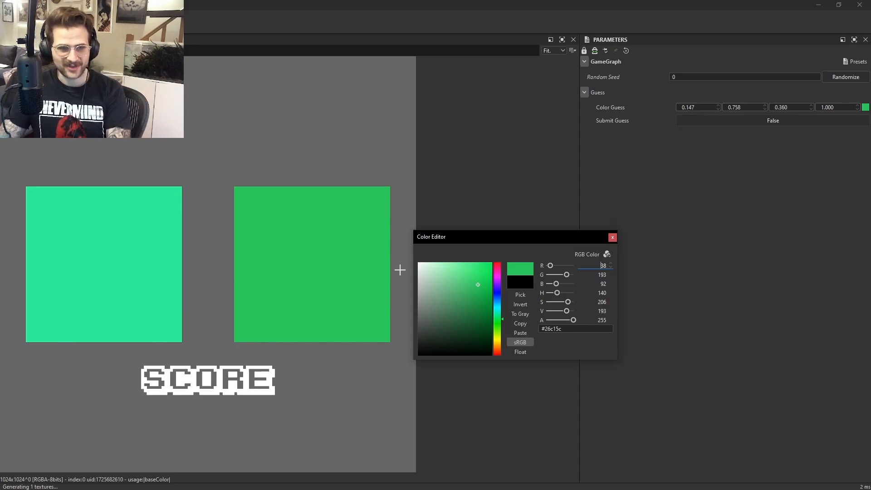
{"action": "left_click", "coordinate": [498, 321]}
{"action": "left_click", "coordinate": [499, 317]}
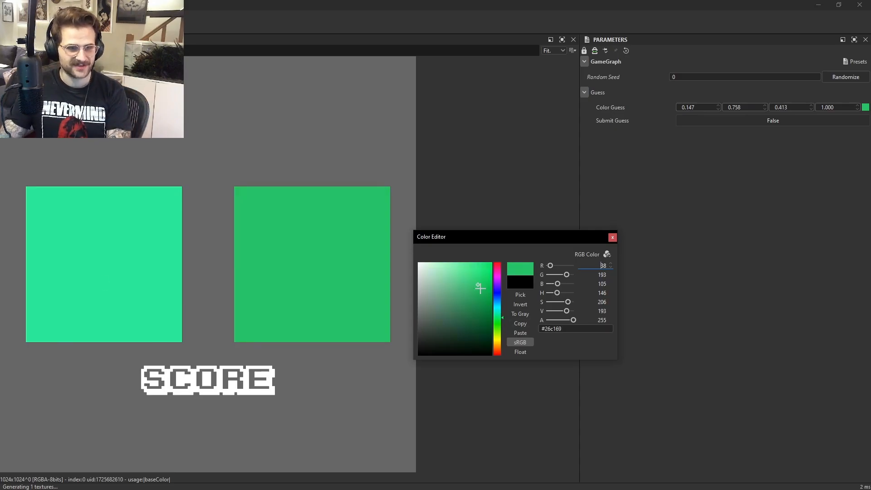
{"action": "left_click_drag", "start_coordinate": [479, 289], "coordinate": [466, 274]}
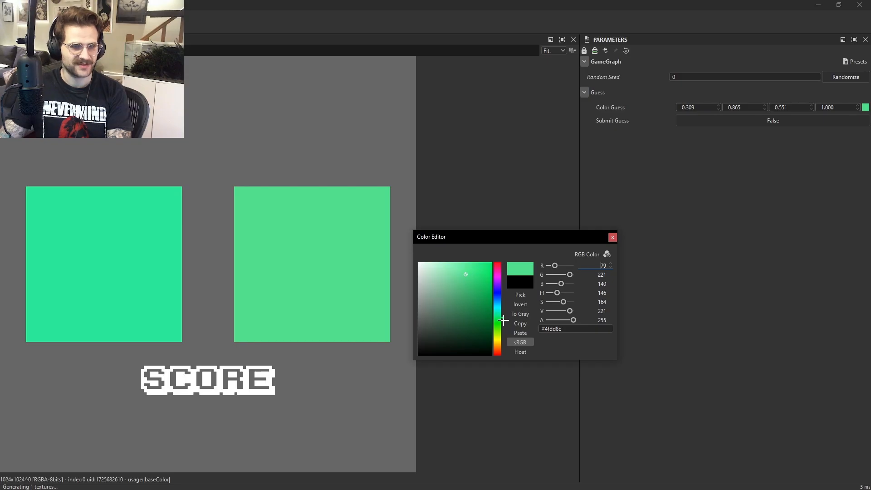
{"action": "left_click_drag", "start_coordinate": [503, 318], "coordinate": [502, 321]}
{"action": "left_click_drag", "start_coordinate": [465, 274], "coordinate": [468, 271]}
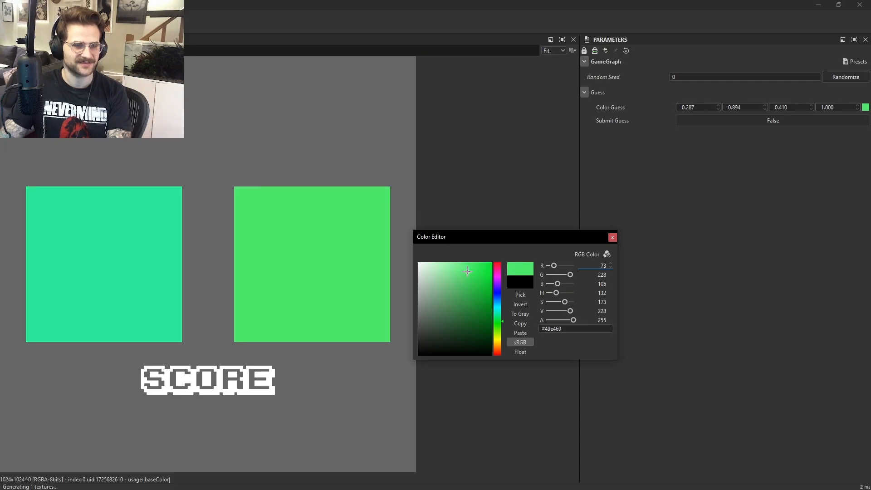
{"action": "left_click", "coordinate": [612, 237]}
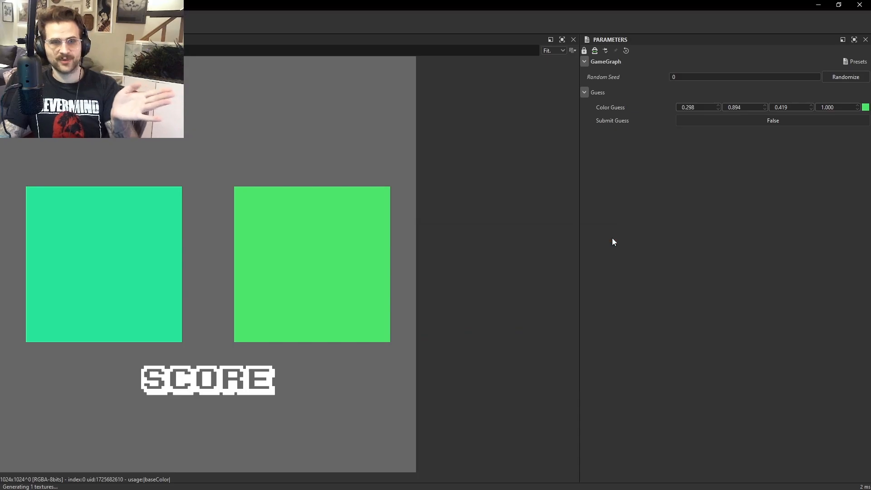
{"action": "left_click", "coordinate": [785, 123]}
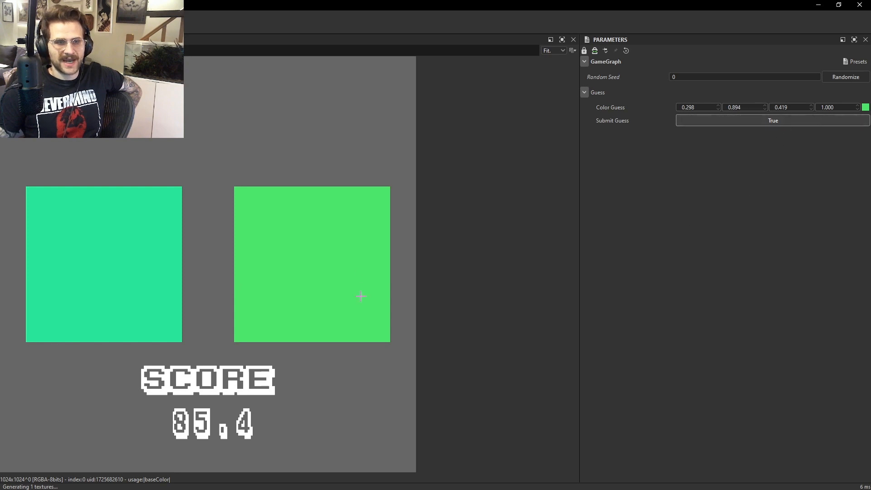
Change the Color Guess to light green #87e99b while Submit Guess is True.
{"action": "left_click", "coordinate": [865, 107]}
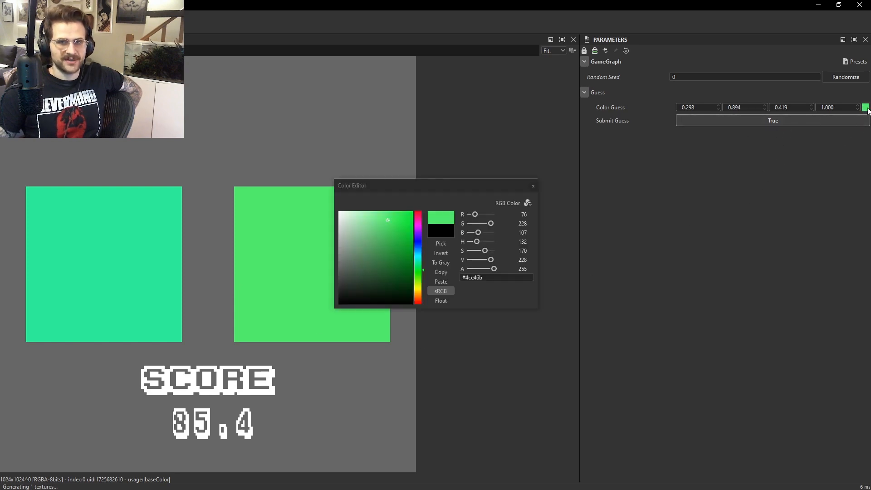
{"action": "left_click", "coordinate": [375, 218]}
{"action": "left_click_drag", "start_coordinate": [375, 218], "coordinate": [367, 214]}
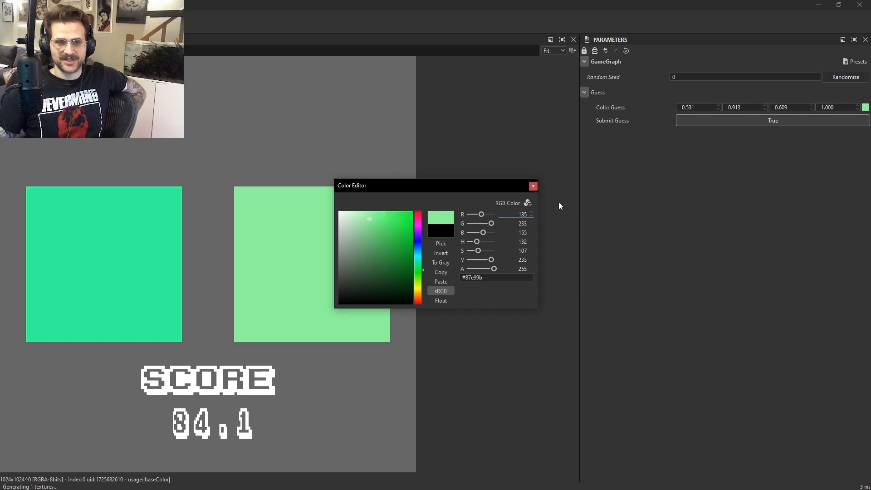
{"action": "left_click", "coordinate": [533, 186]}
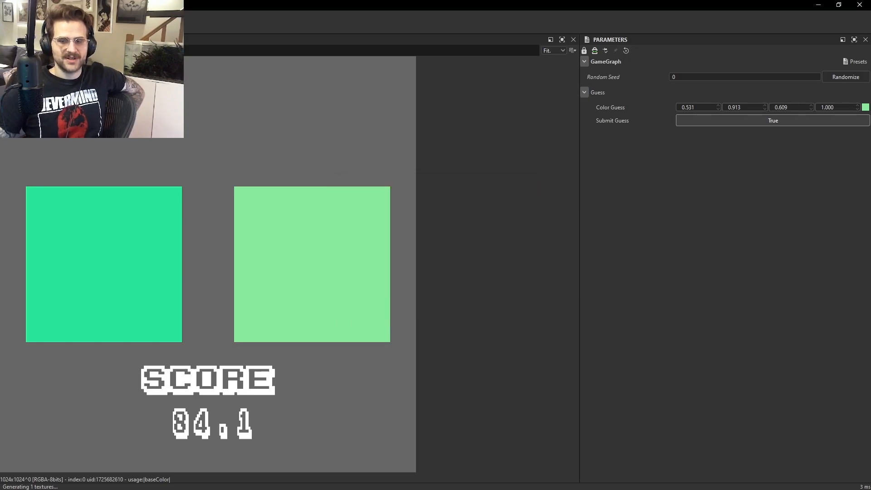
{"action": "key", "text": "alt+Tab"}
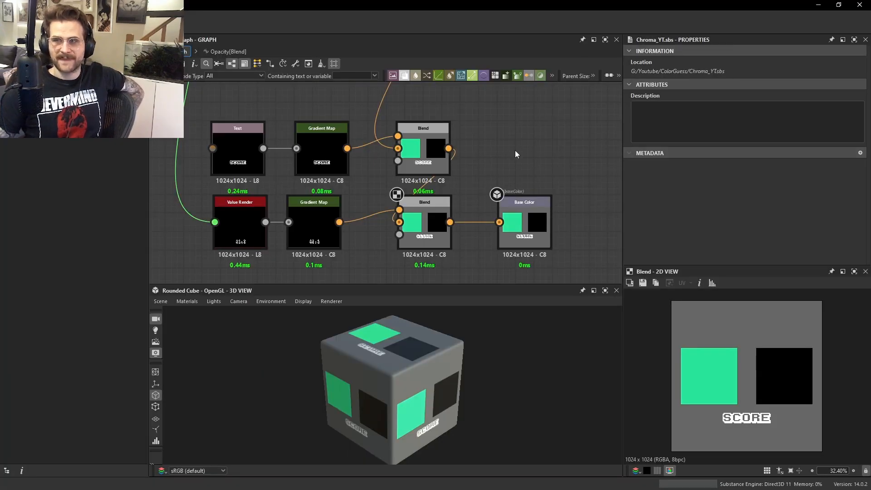
{"action": "scroll", "coordinate": [447, 166], "scroll_direction": "down", "scroll_amount": 3}
{"action": "middle_click_drag", "start_coordinate": [444, 166], "coordinate": [461, 170]}
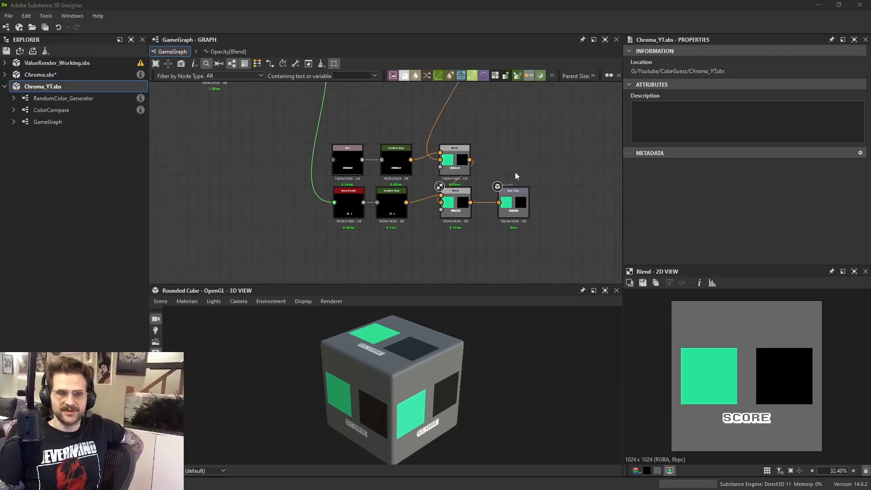
{"action": "middle_click_drag", "start_coordinate": [516, 176], "coordinate": [487, 168]}
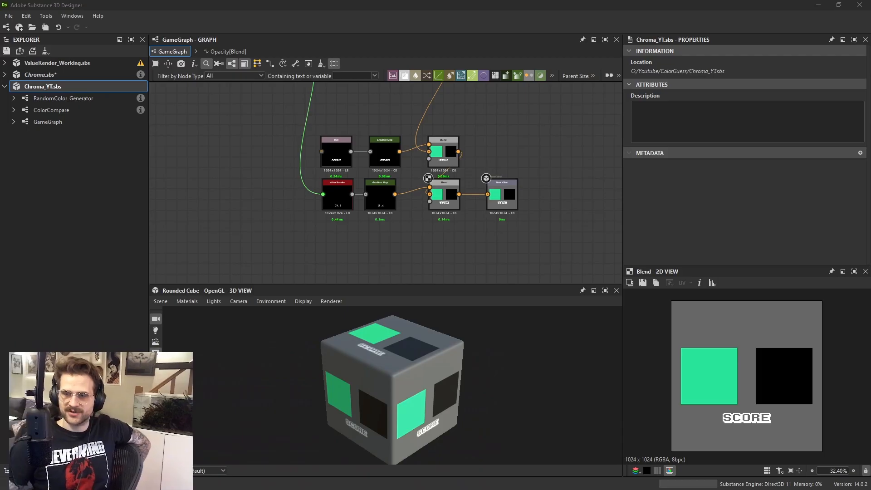
{"action": "scroll", "coordinate": [507, 190], "scroll_direction": "up", "scroll_amount": 2}
{"action": "left_click", "coordinate": [504, 187]}
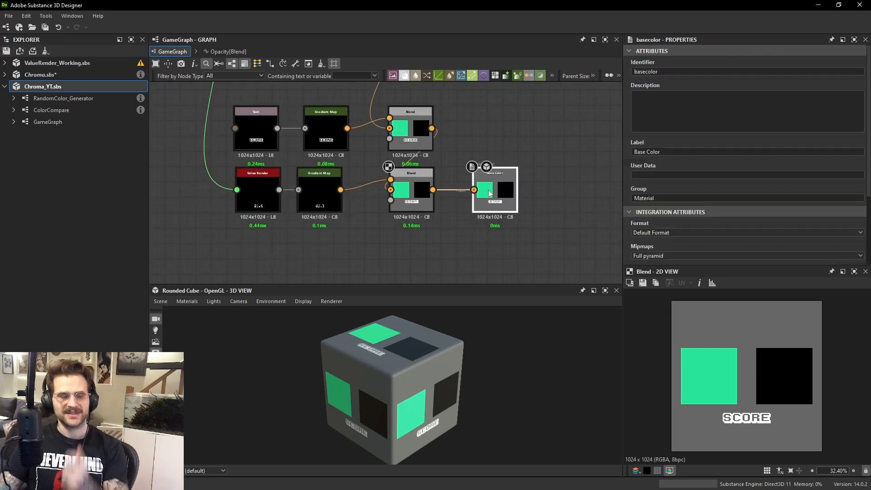
{"action": "left_click", "coordinate": [554, 130]}
Switch to Substance Player, swap the 2D View and Parameters panels, and widen the Parameters panel.
{"action": "key", "text": "alt+Tab"}
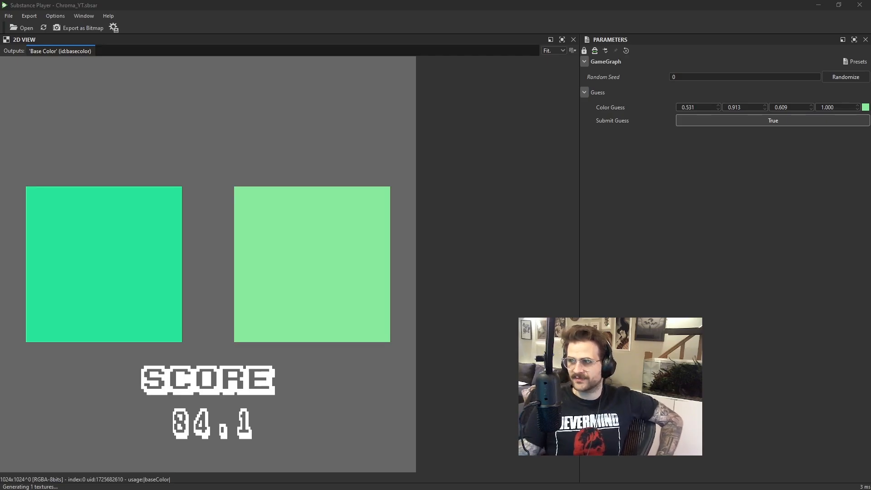
{"action": "left_click_drag", "start_coordinate": [78, 39], "coordinate": [798, 93]}
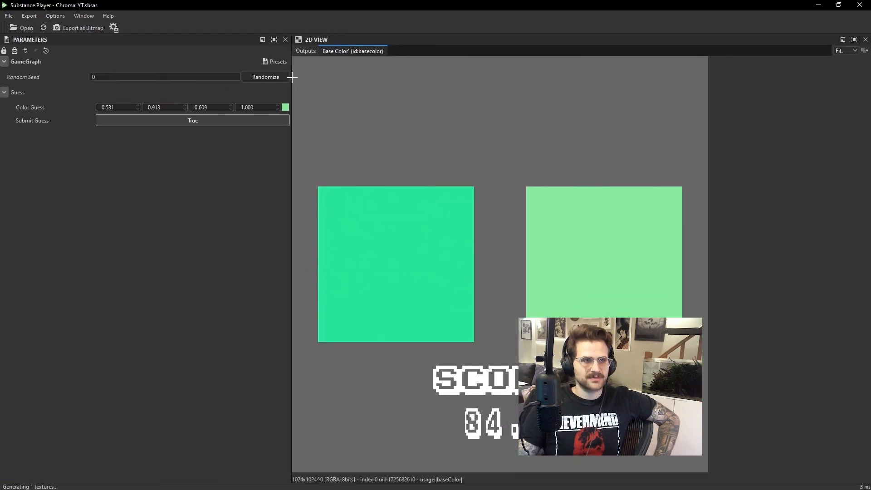
{"action": "left_click_drag", "start_coordinate": [292, 77], "coordinate": [428, 84]}
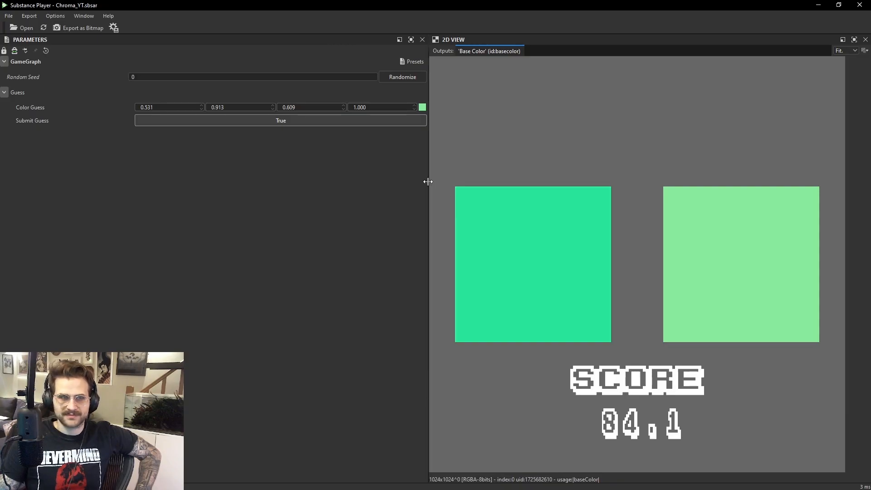
{"action": "left_click_drag", "start_coordinate": [427, 182], "coordinate": [393, 186]}
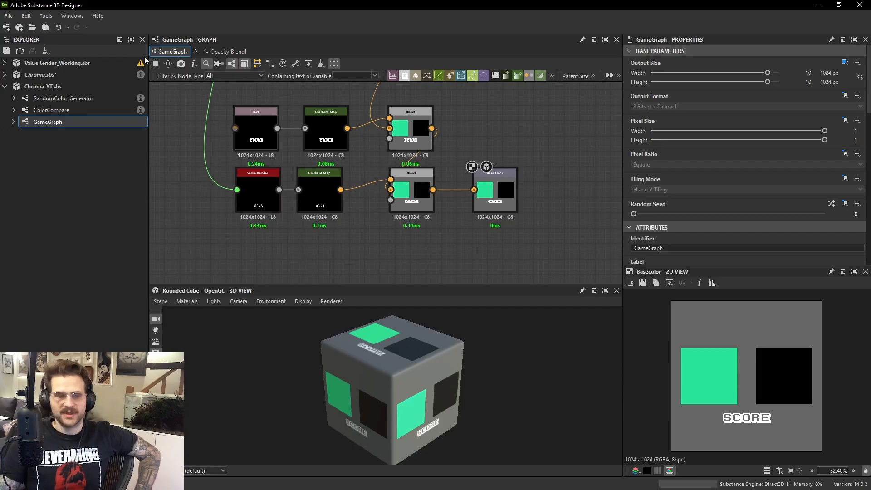
Switch to Substance 3D Designer and examine the settings of GameGraph's Color Guess and Submit Guess input parameters.
{"action": "scroll", "coordinate": [710, 175], "scroll_direction": "down", "scroll_amount": 5}
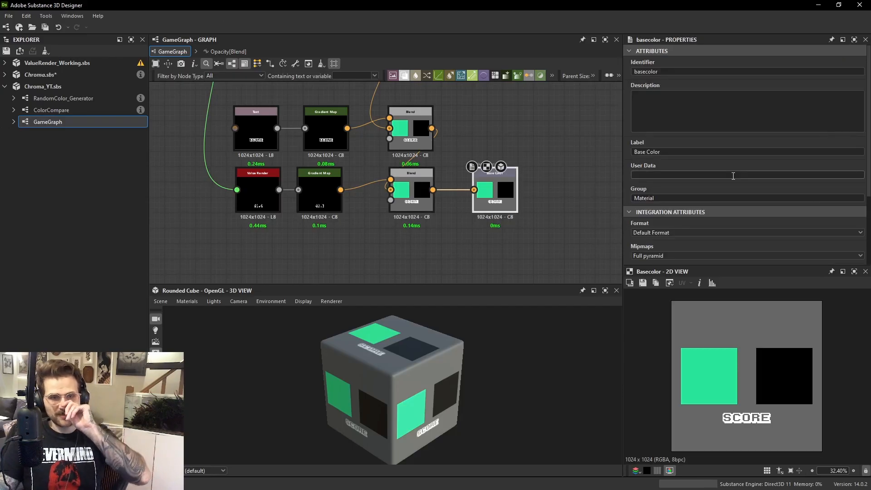
{"action": "scroll", "coordinate": [710, 176], "scroll_direction": "down", "scroll_amount": 5}
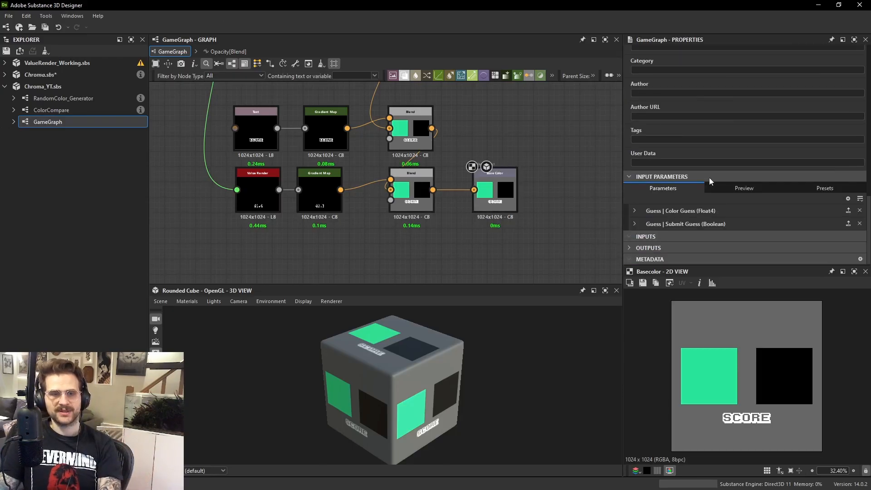
{"action": "left_click", "coordinate": [637, 211]}
{"action": "scroll", "coordinate": [768, 204], "scroll_direction": "down", "scroll_amount": 4}
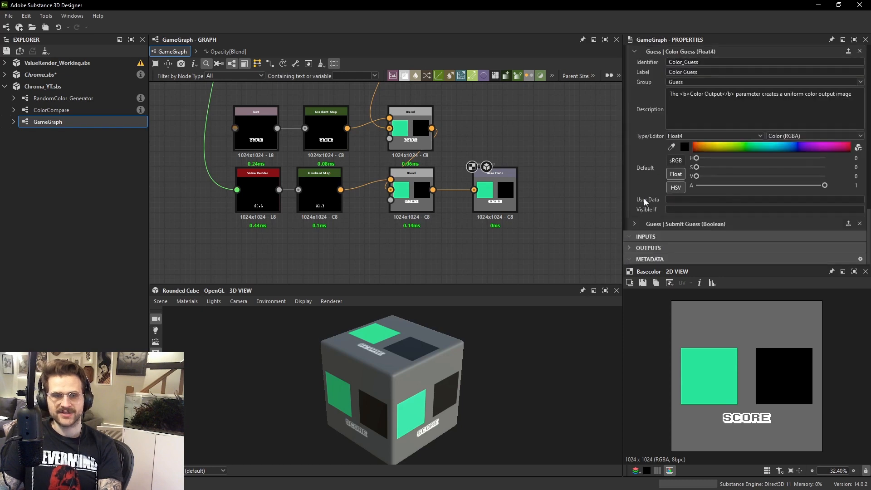
{"action": "left_click", "coordinate": [635, 224]}
{"action": "scroll", "coordinate": [778, 241], "scroll_direction": "down", "scroll_amount": 1}
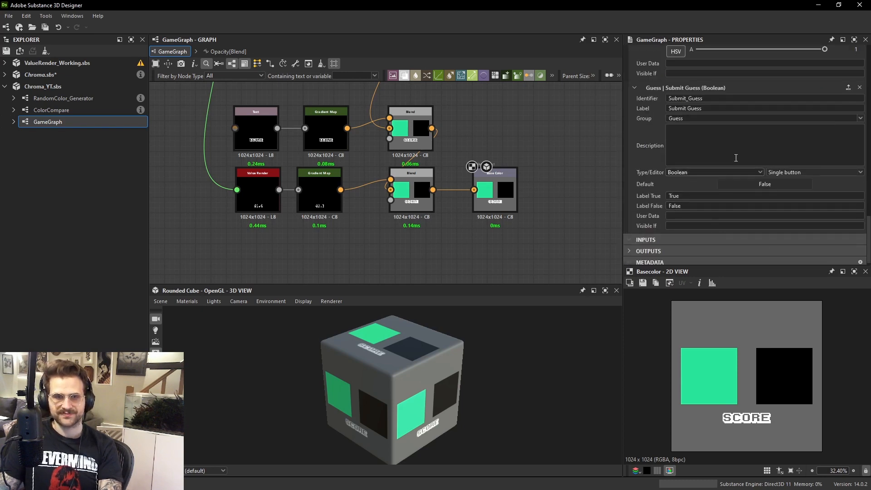
{"action": "scroll", "coordinate": [690, 110], "scroll_direction": "up", "scroll_amount": 1}
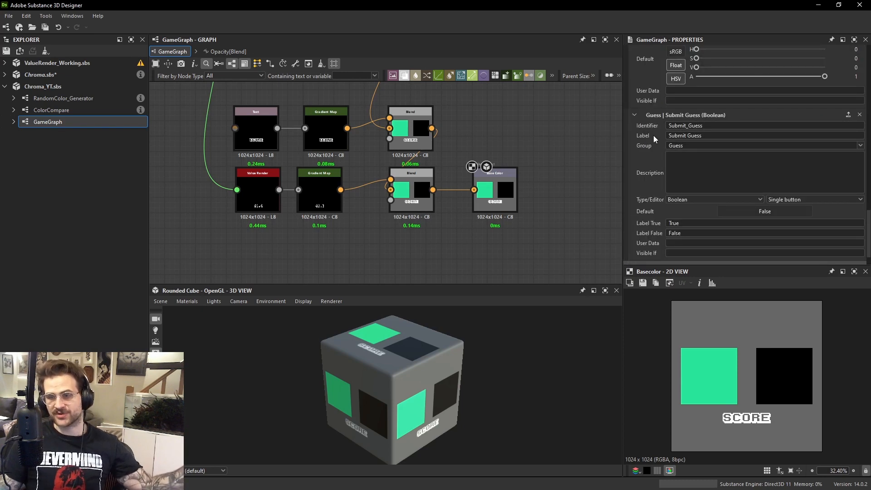
{"action": "left_click", "coordinate": [634, 115]}
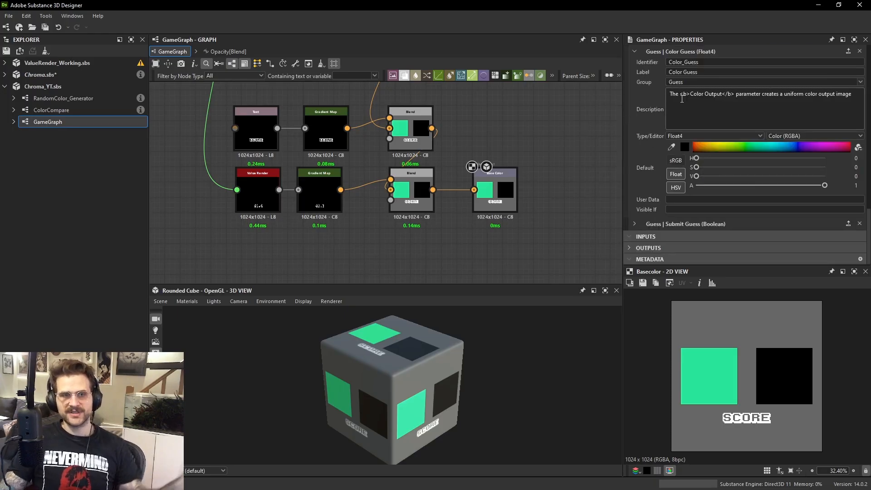
{"action": "scroll", "coordinate": [707, 93], "scroll_direction": "up", "scroll_amount": 1}
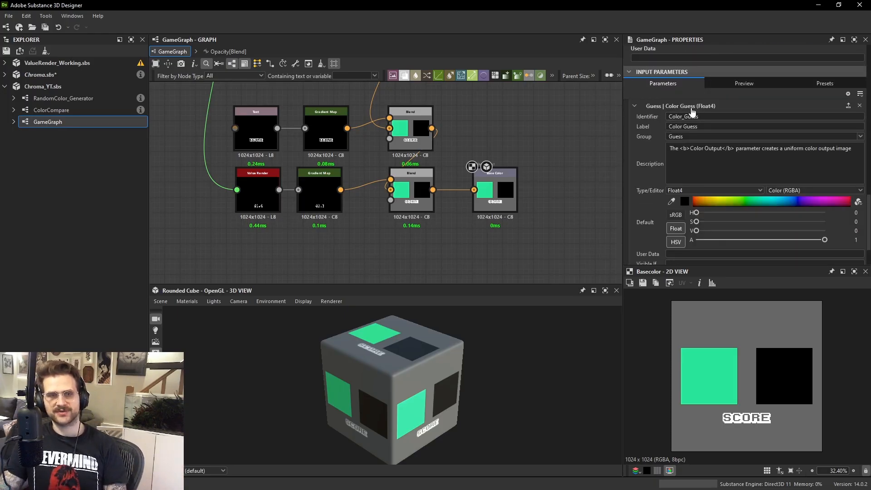
{"action": "scroll", "coordinate": [710, 128], "scroll_direction": "down", "scroll_amount": 1}
{"action": "scroll", "coordinate": [710, 127], "scroll_direction": "down", "scroll_amount": 1}
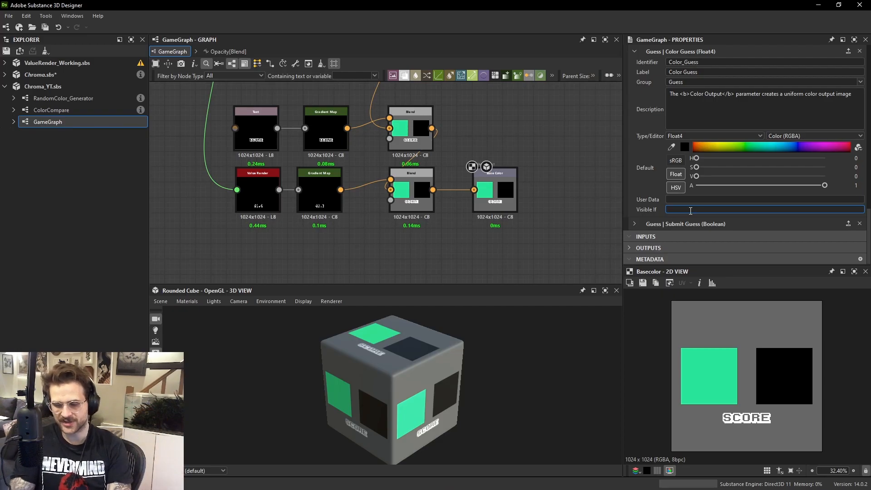
Set the Color Guess parameter's Visible If condition to input["Submit_Guess"] == false.
{"action": "type", "text": "input[\""}
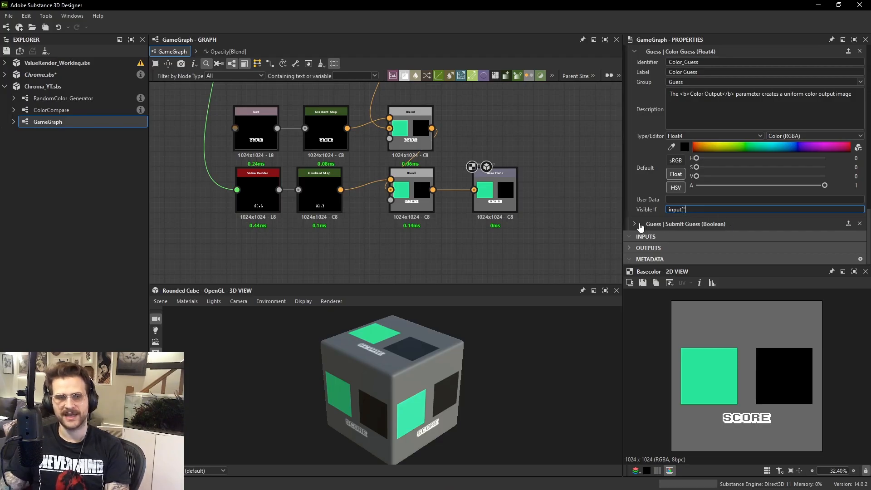
{"action": "scroll", "coordinate": [635, 222], "scroll_direction": "up", "scroll_amount": 2}
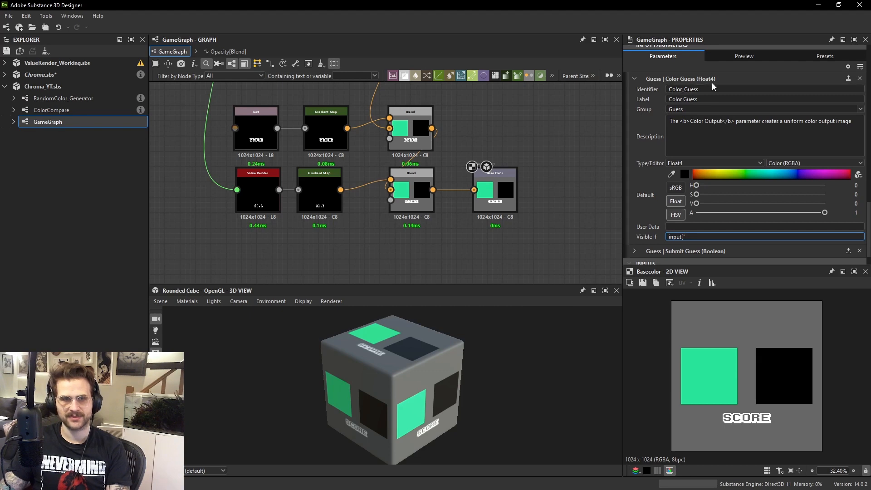
{"action": "scroll", "coordinate": [644, 232], "scroll_direction": "down", "scroll_amount": 2}
{"action": "left_click", "coordinate": [634, 224]}
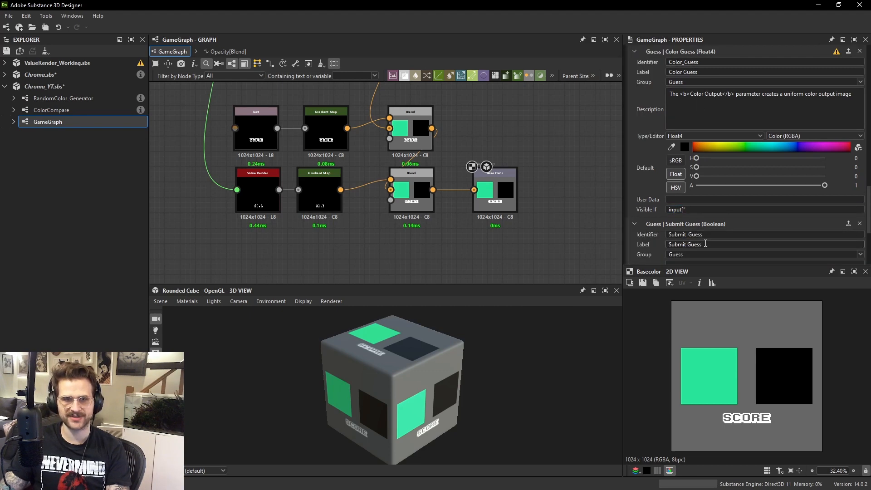
{"action": "left_click", "coordinate": [705, 200]}
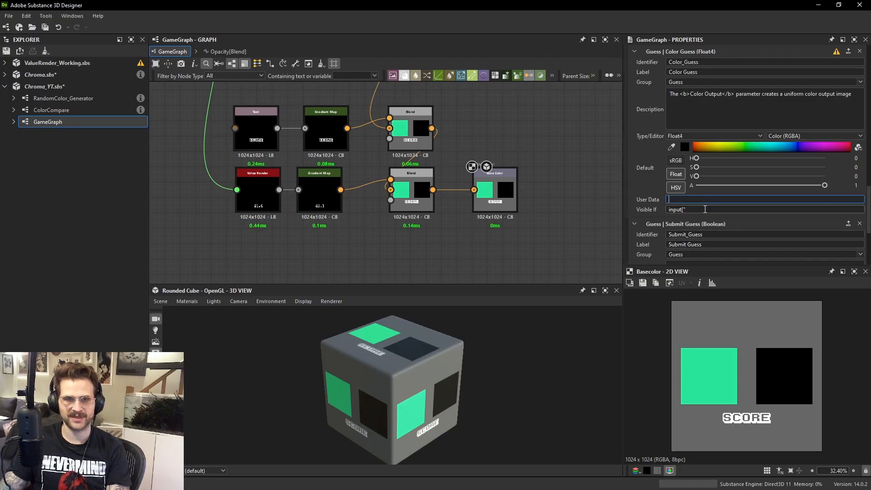
{"action": "left_click", "coordinate": [705, 210]}
{"action": "type", "text": "Submi"}
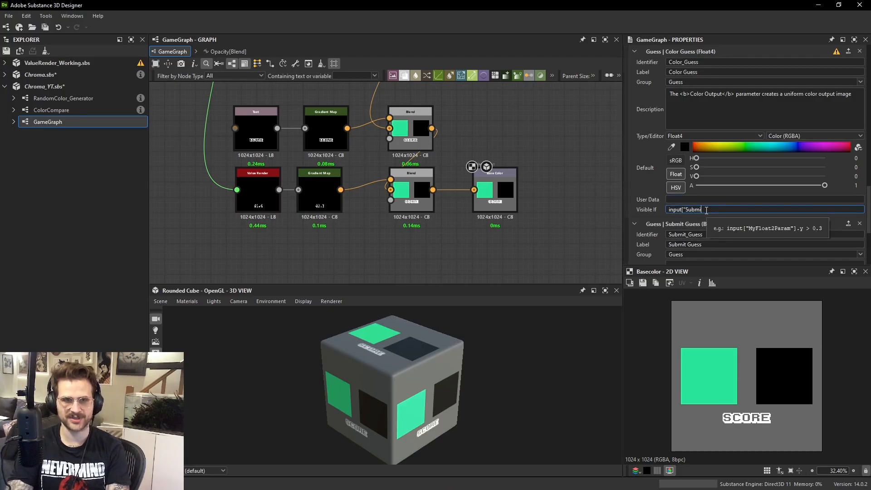
{"action": "type", "text": "t_Guess"}
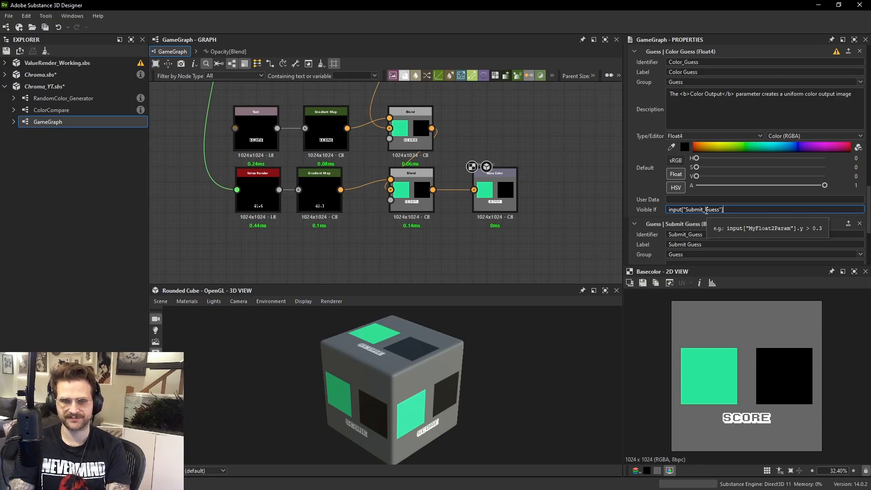
{"action": "type", "text": "\"]"}
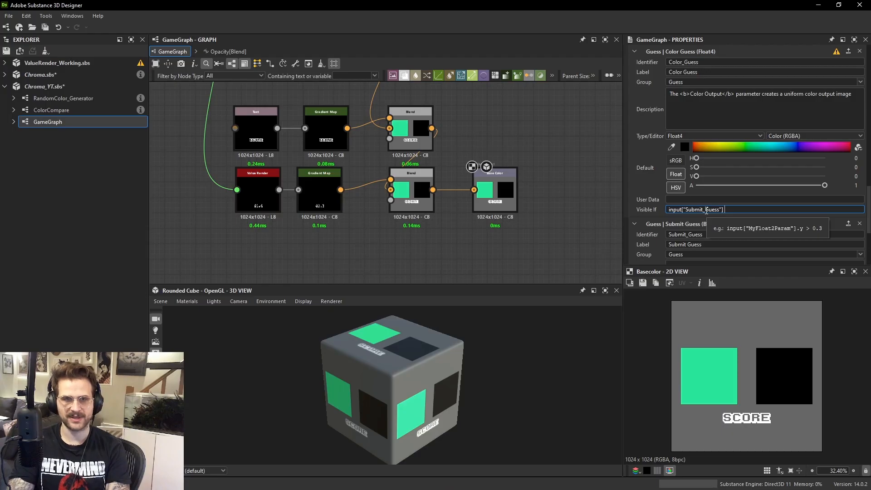
{"action": "type", "text": " ="}
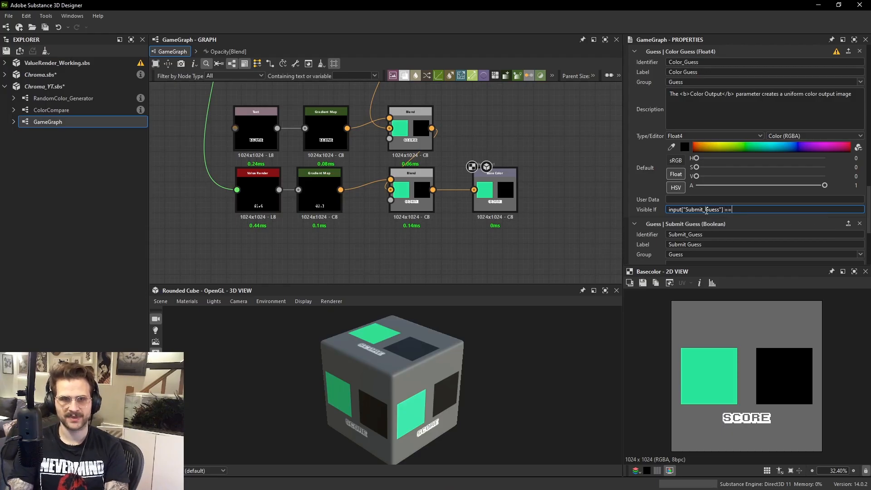
{"action": "type", "text": "= false"}
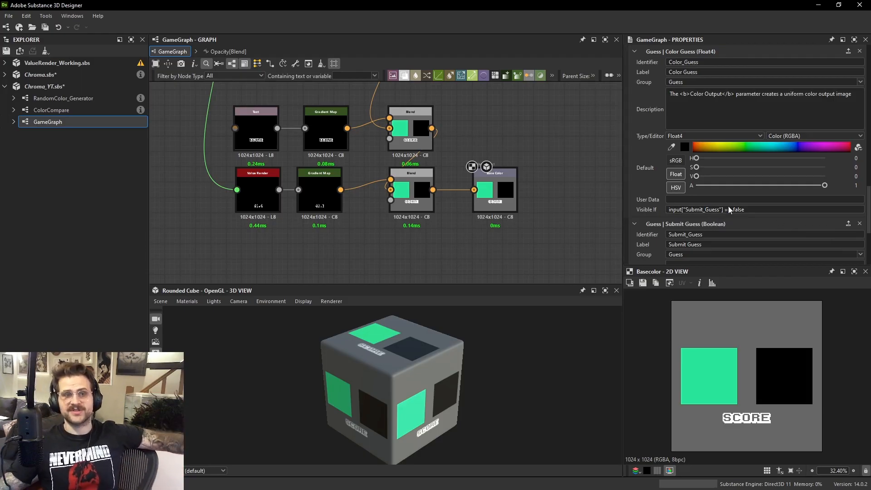
Save the Chroma_YT package, republish it as an SBSAR despite unsaved dependencies, and reload it in Substance Player.
{"action": "scroll", "coordinate": [739, 206], "scroll_direction": "down", "scroll_amount": 3}
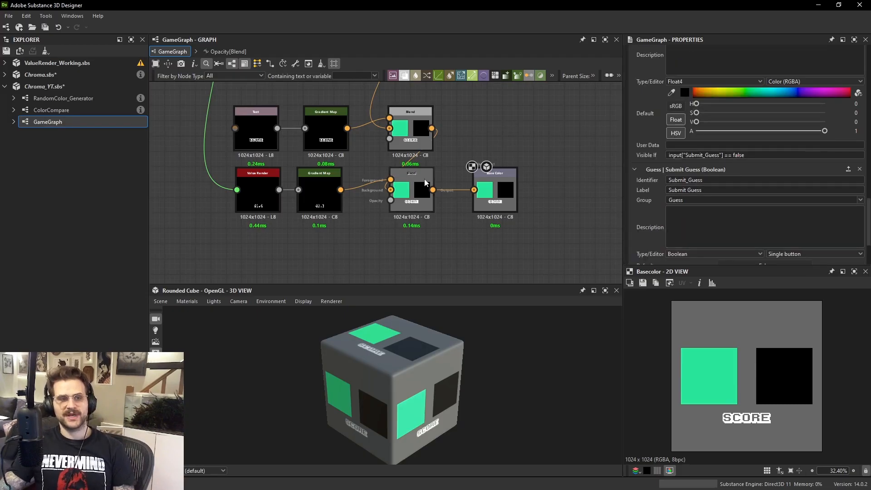
{"action": "right_click", "coordinate": [89, 91]}
{"action": "left_click", "coordinate": [126, 151]}
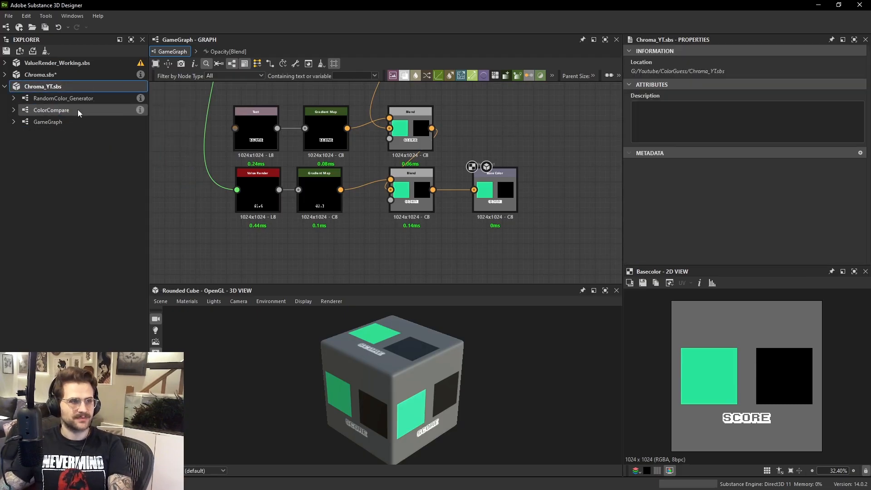
{"action": "right_click", "coordinate": [73, 84]}
{"action": "left_click", "coordinate": [132, 188]}
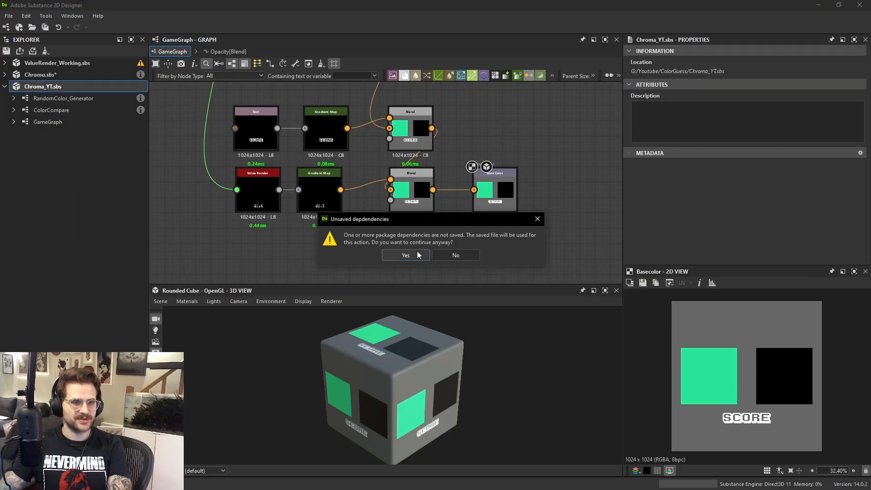
{"action": "left_click", "coordinate": [418, 255]}
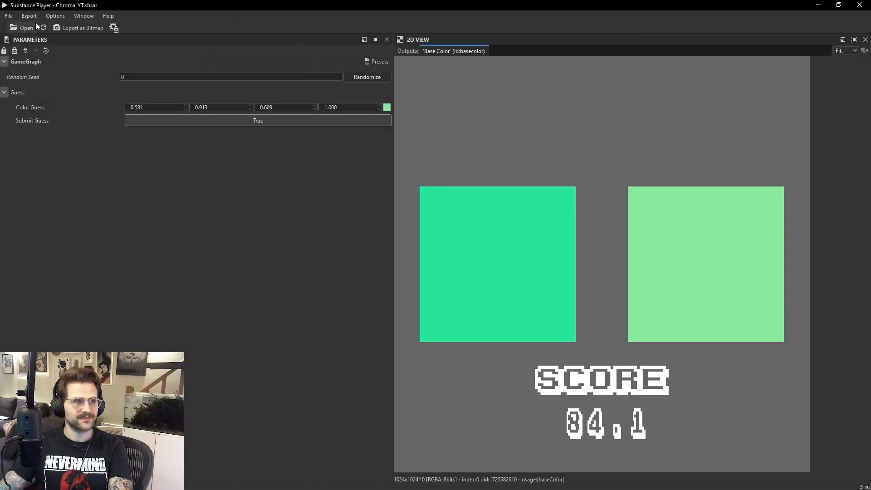
{"action": "left_click", "coordinate": [44, 28]}
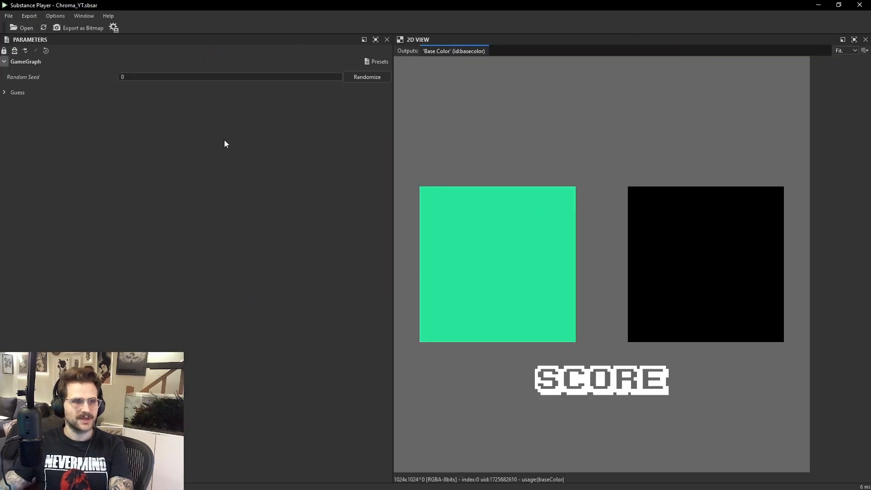
Set the Color Guess to bright green #53ffa3 and submit the guess by setting Submit Guess to True.
{"action": "left_click", "coordinate": [9, 93]}
{"action": "left_click", "coordinate": [386, 107]}
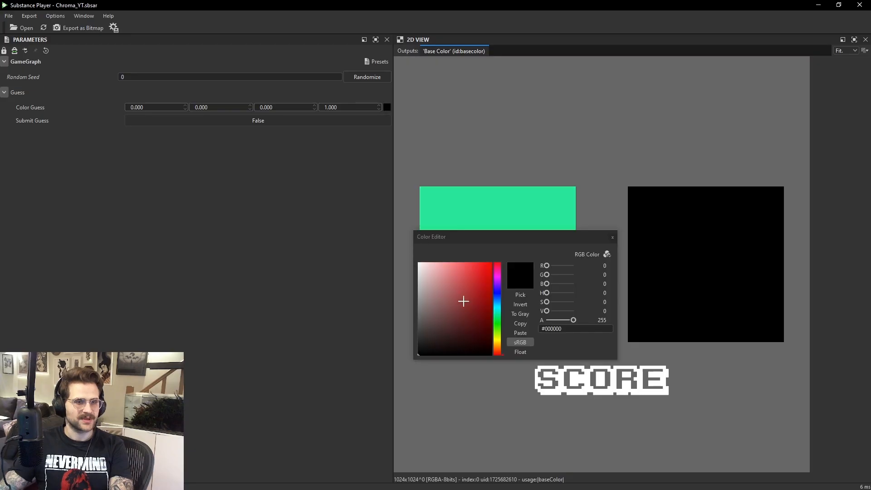
{"action": "left_click_drag", "start_coordinate": [497, 320], "coordinate": [498, 313]}
{"action": "left_click_drag", "start_coordinate": [517, 237], "coordinate": [193, 260]}
{"action": "left_click", "coordinate": [148, 336]}
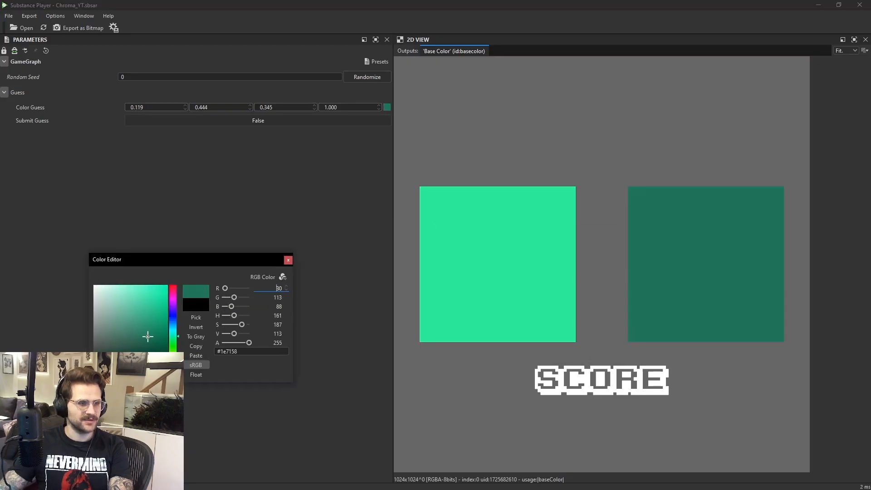
{"action": "left_click_drag", "start_coordinate": [147, 335], "coordinate": [149, 298]}
{"action": "mouse_move", "coordinate": [174, 347]}
{"action": "left_mouse_down"}
{"action": "mouse_move", "coordinate": [180, 334]}
{"action": "mouse_move", "coordinate": [174, 339]}
{"action": "left_mouse_up"}
{"action": "mouse_move", "coordinate": [146, 301]}
{"action": "left_mouse_down"}
{"action": "mouse_move", "coordinate": [140, 296]}
{"action": "mouse_move", "coordinate": [157, 296]}
{"action": "mouse_move", "coordinate": [139, 293]}
{"action": "mouse_move", "coordinate": [143, 282]}
{"action": "left_mouse_up"}
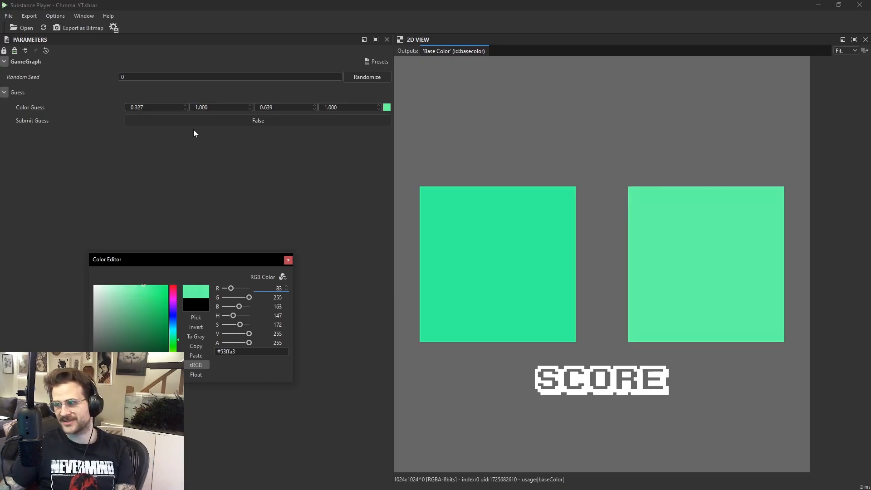
{"action": "left_click", "coordinate": [293, 120]}
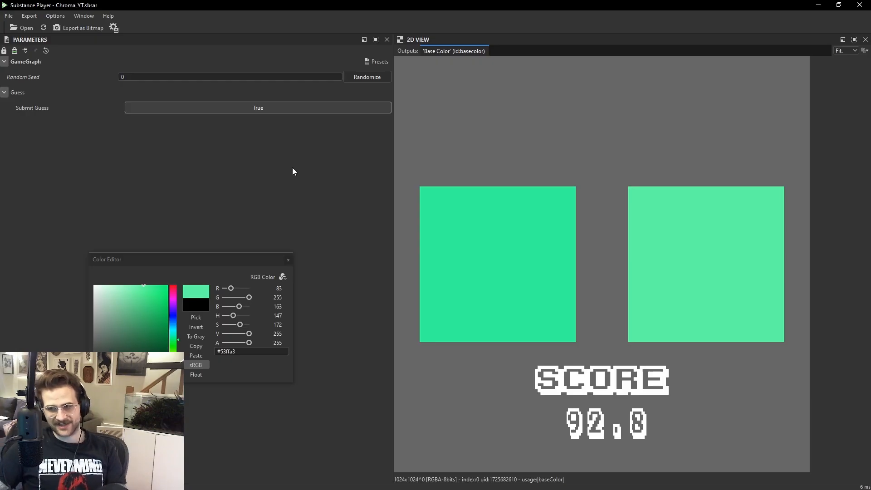
Change the Color Guess to darker green #15c165 while Submit Guess is True, and set Submit Guess back to False.
{"action": "left_click_drag", "start_coordinate": [170, 259], "coordinate": [200, 247]}
{"action": "left_click_drag", "start_coordinate": [187, 312], "coordinate": [188, 287]}
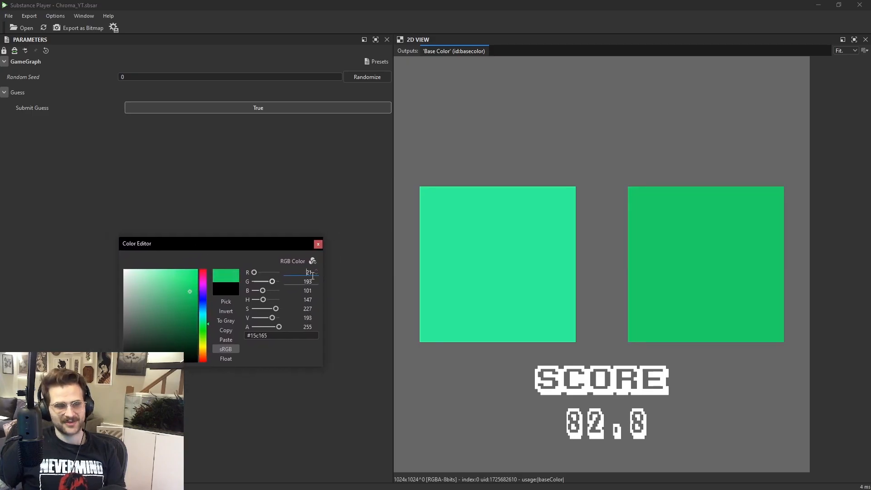
{"action": "left_click", "coordinate": [318, 244]}
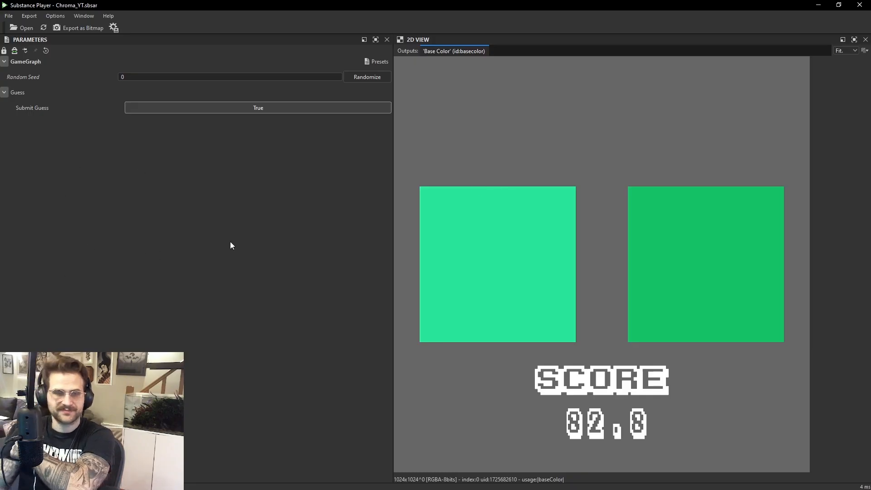
{"action": "left_click", "coordinate": [206, 107]}
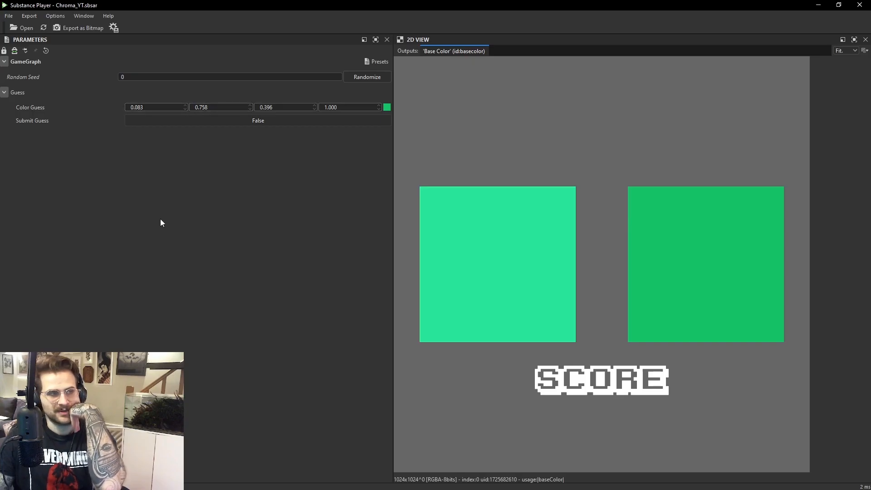
Reload the package and toggle Submit Guess to True and back to False with the default black guess.
{"action": "left_click", "coordinate": [44, 28]}
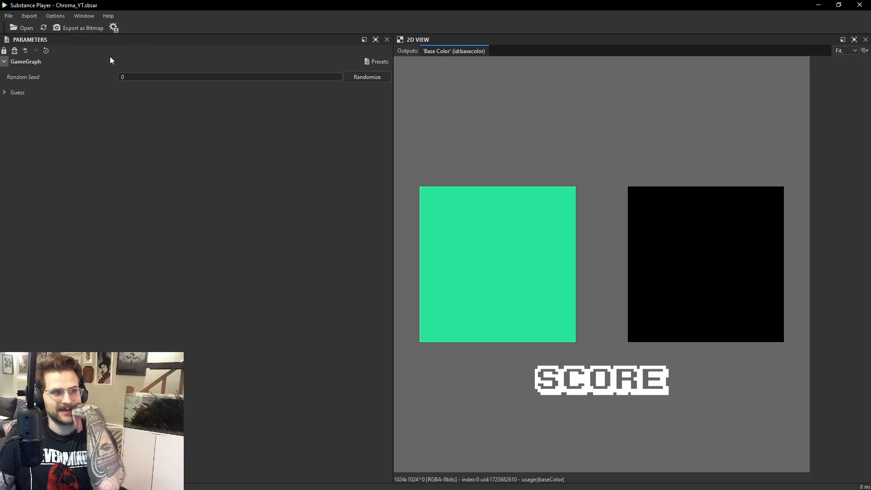
{"action": "left_click", "coordinate": [4, 92]}
{"action": "left_click", "coordinate": [238, 120]}
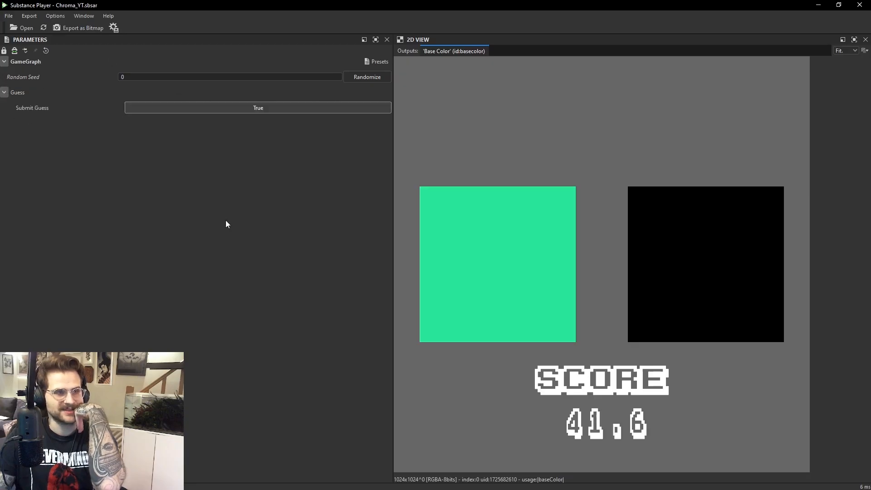
{"action": "left_click", "coordinate": [296, 107]}
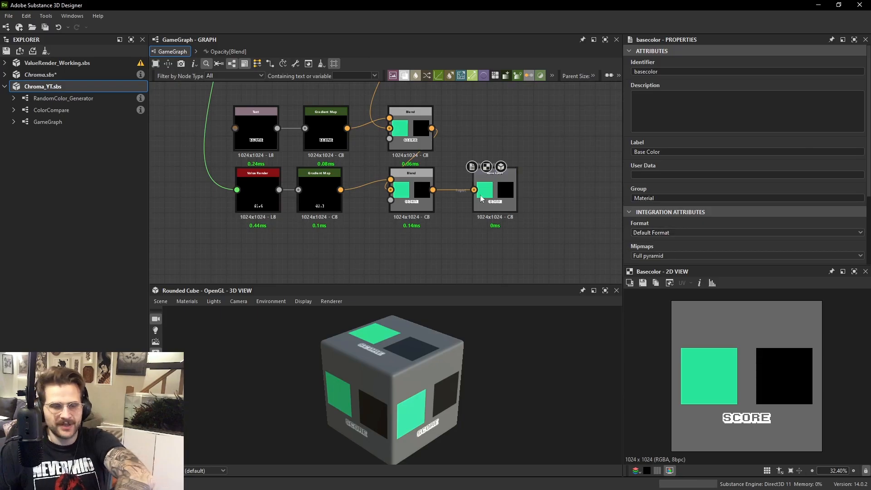
Switch to Substance 3D Designer and examine the Visible If settings of GameGraph's Color Guess and Submit Guess parameters.
{"action": "middle_click_drag", "start_coordinate": [545, 141], "coordinate": [545, 155]}
{"action": "left_click", "coordinate": [545, 154]}
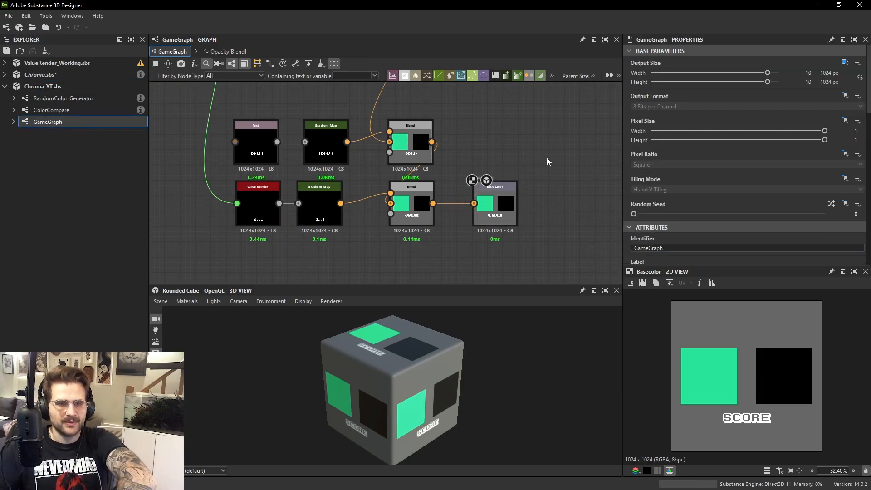
{"action": "scroll", "coordinate": [766, 166], "scroll_direction": "down", "scroll_amount": 6}
{"action": "scroll", "coordinate": [766, 166], "scroll_direction": "down", "scroll_amount": 4}
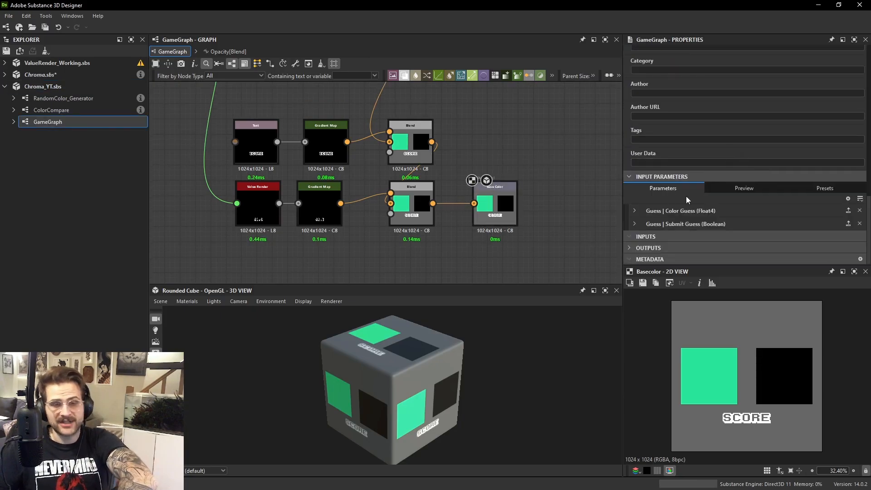
{"action": "left_click", "coordinate": [634, 211]}
{"action": "scroll", "coordinate": [742, 158], "scroll_direction": "down", "scroll_amount": 4}
{"action": "scroll", "coordinate": [742, 158], "scroll_direction": "down", "scroll_amount": 3}
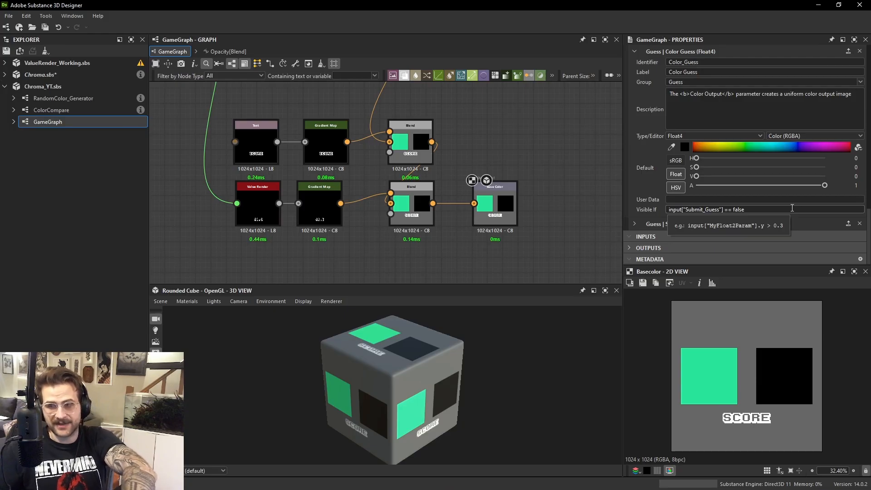
{"action": "scroll", "coordinate": [725, 118], "scroll_direction": "up", "scroll_amount": 2}
{"action": "left_click", "coordinate": [635, 131]}
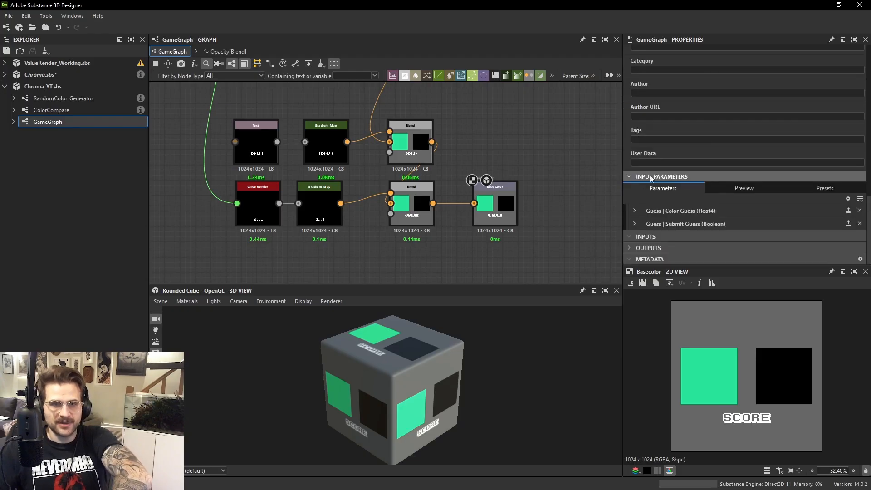
{"action": "left_click", "coordinate": [634, 223]}
{"action": "scroll", "coordinate": [720, 172], "scroll_direction": "down", "scroll_amount": 3}
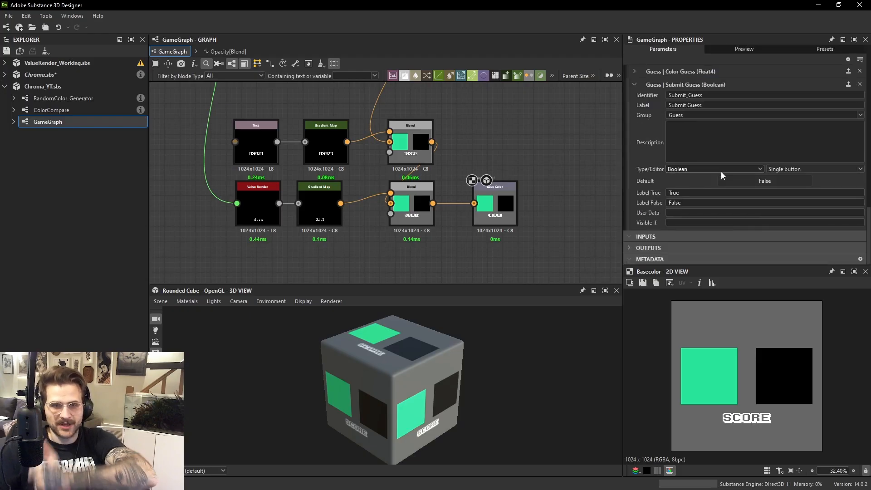
{"action": "left_click", "coordinate": [699, 219]}
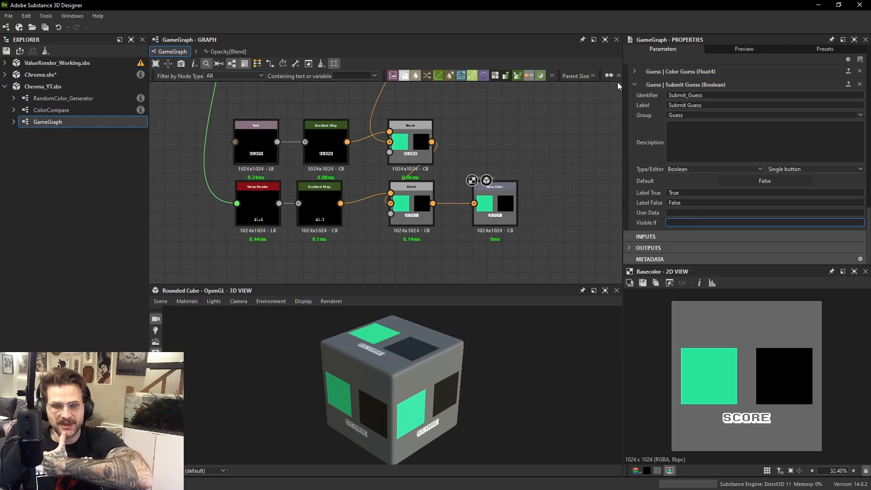
Set the Submit Guess parameter's Visible If condition to input["Color_Guess"].x > 0.01.
{"action": "left_click", "coordinate": [633, 71]}
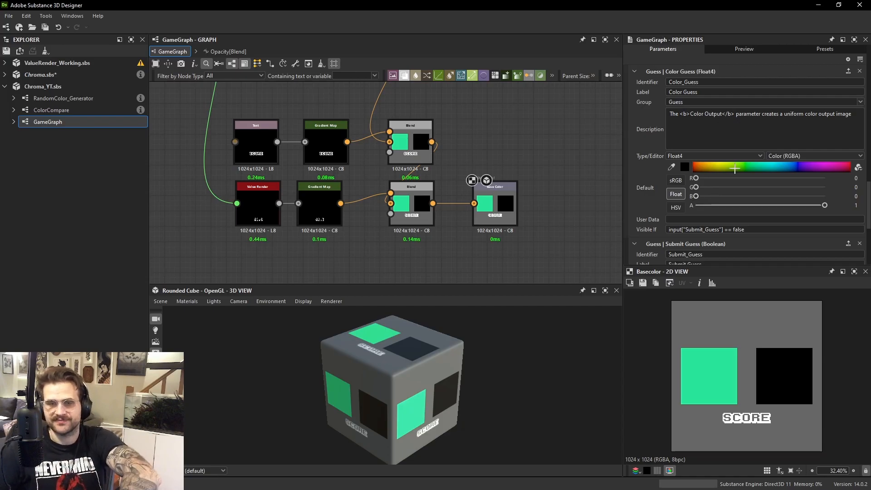
{"action": "scroll", "coordinate": [680, 172], "scroll_direction": "down", "scroll_amount": 6}
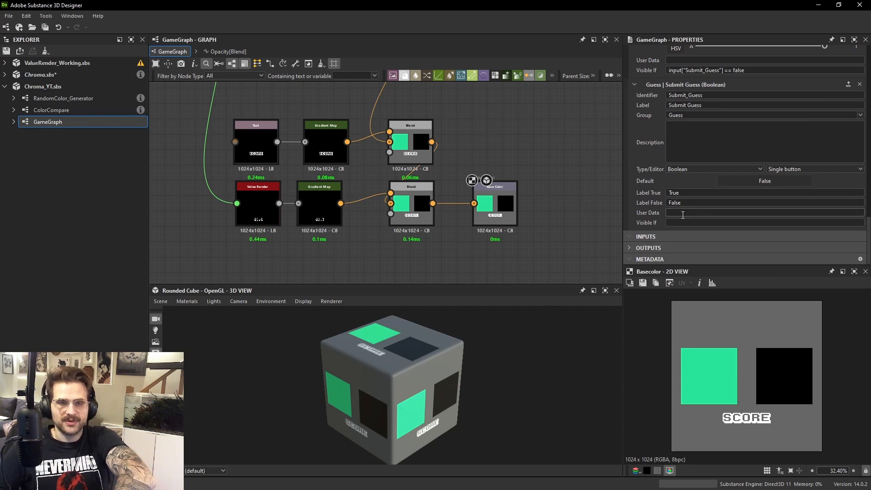
{"action": "left_click", "coordinate": [708, 222]}
{"action": "type", "text": "in"}
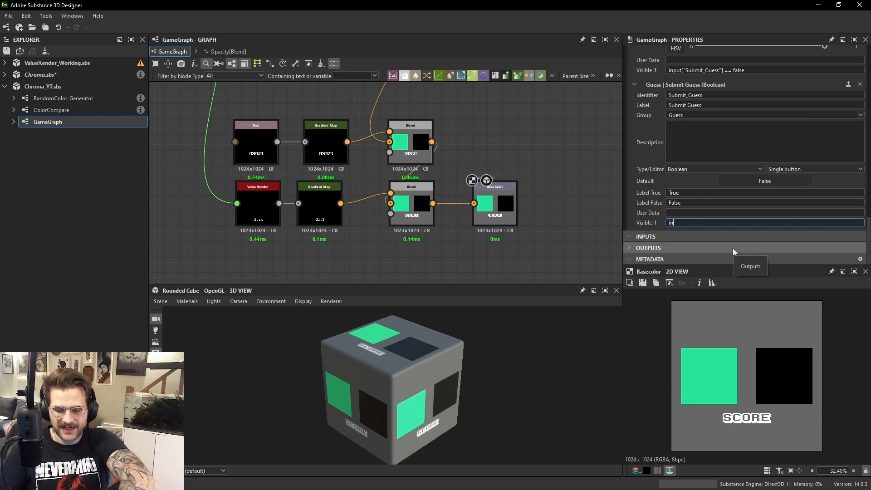
{"action": "type", "text": "put["}
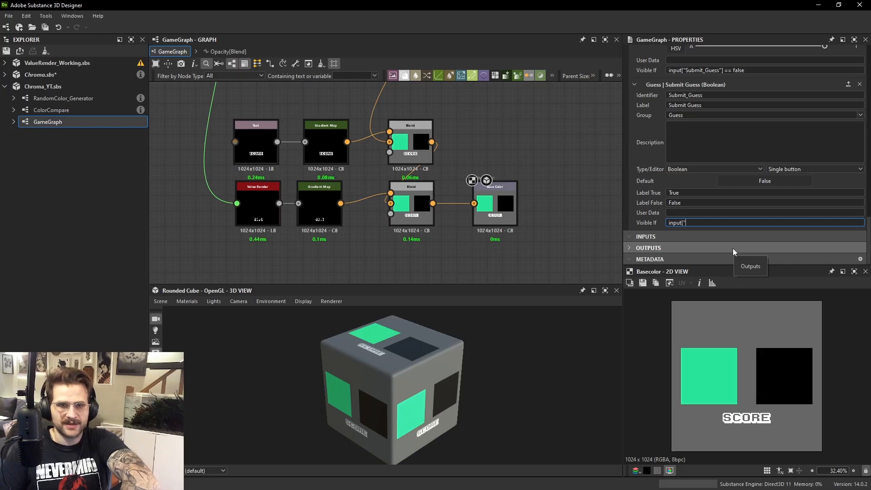
{"action": "type", "text": "\""}
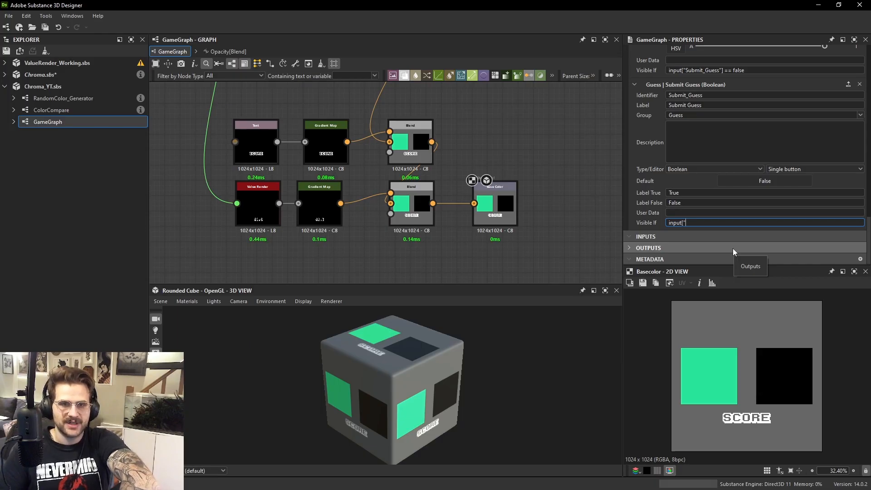
{"action": "type", "text": "Color_Guess"}
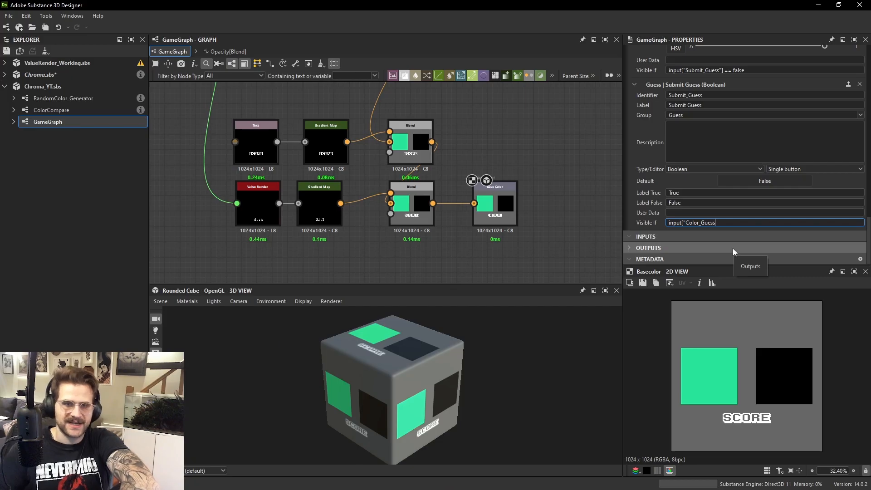
{"action": "scroll", "coordinate": [724, 241], "scroll_direction": "up", "scroll_amount": 5}
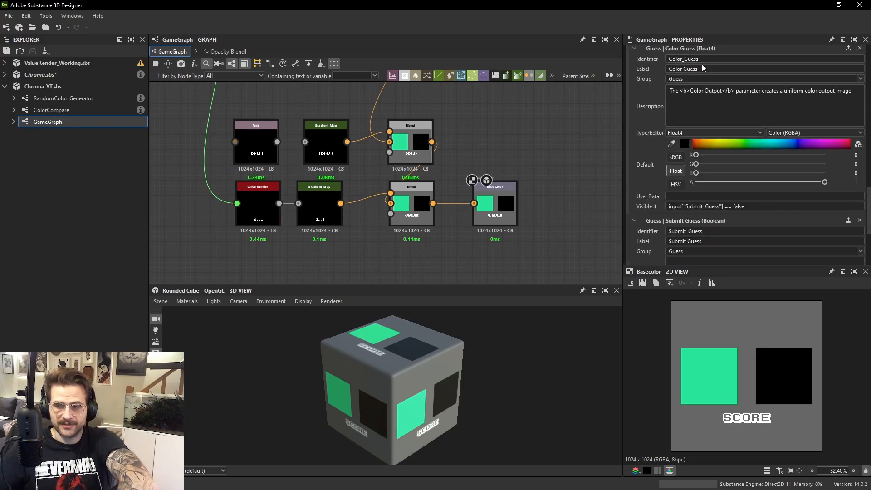
{"action": "scroll", "coordinate": [729, 204], "scroll_direction": "down", "scroll_amount": 5}
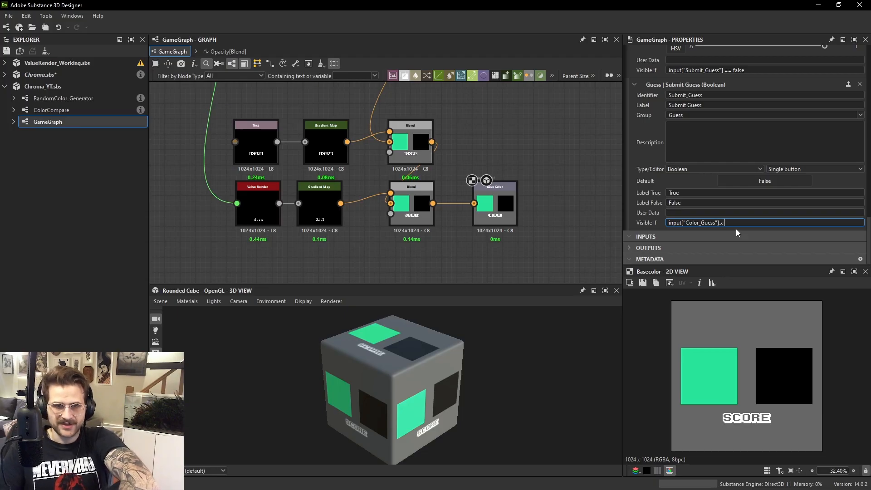
{"action": "type", "text": "<"}
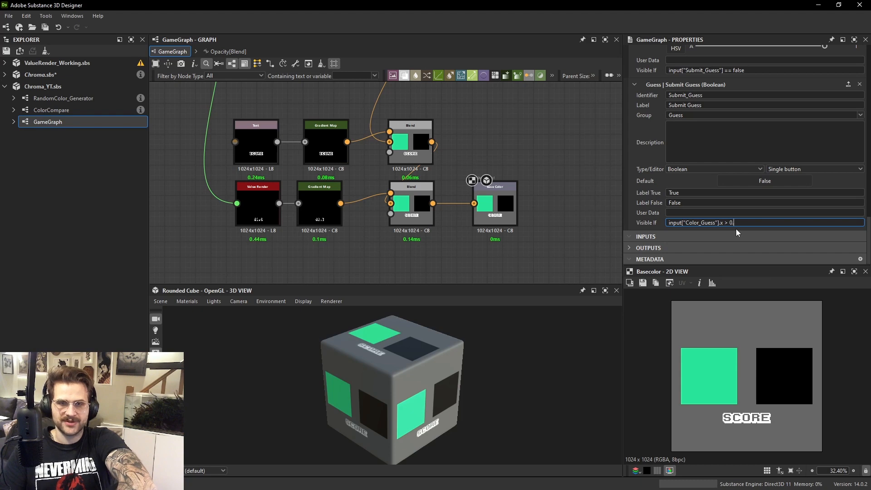
{"action": "left_click", "coordinate": [559, 144]}
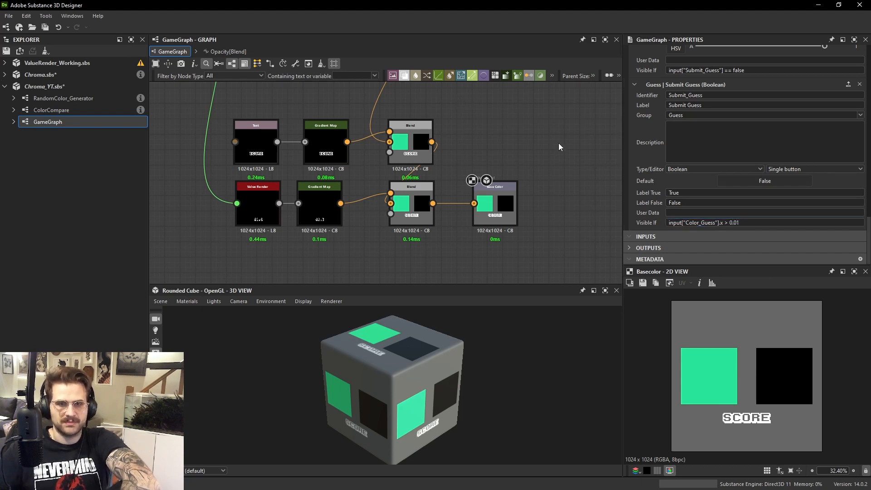
Save and republish the Chroma_YT package, and expand its Guess parameter group in Substance Player.
{"action": "left_click", "coordinate": [120, 84]}
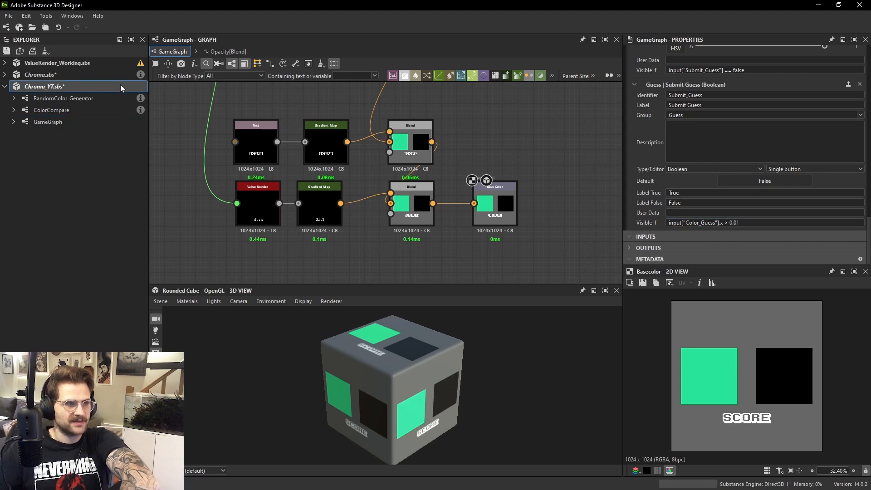
{"action": "key", "text": "ctrl+s"}
{"action": "right_click", "coordinate": [114, 82]}
{"action": "left_click", "coordinate": [167, 175]}
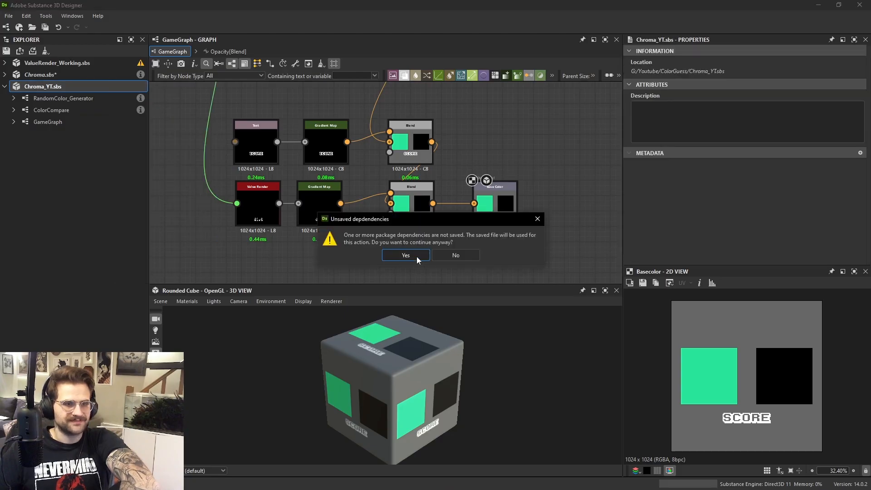
{"action": "left_click", "coordinate": [414, 256]}
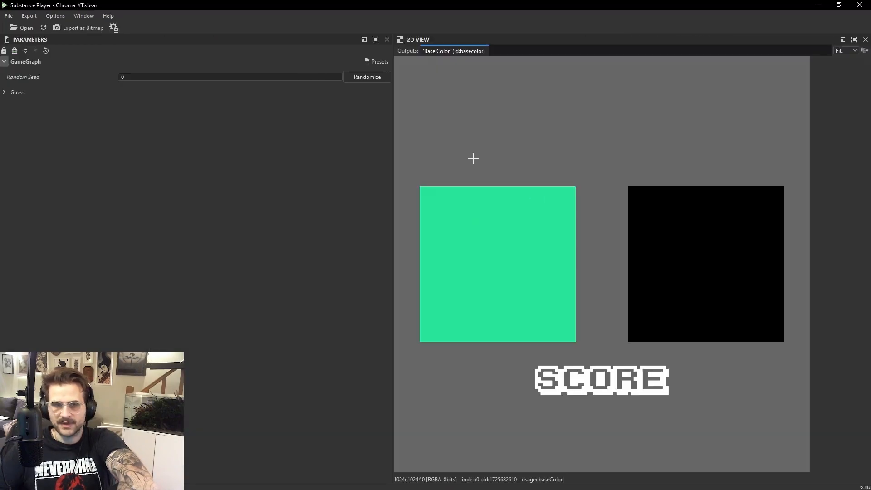
{"action": "left_click", "coordinate": [27, 92]}
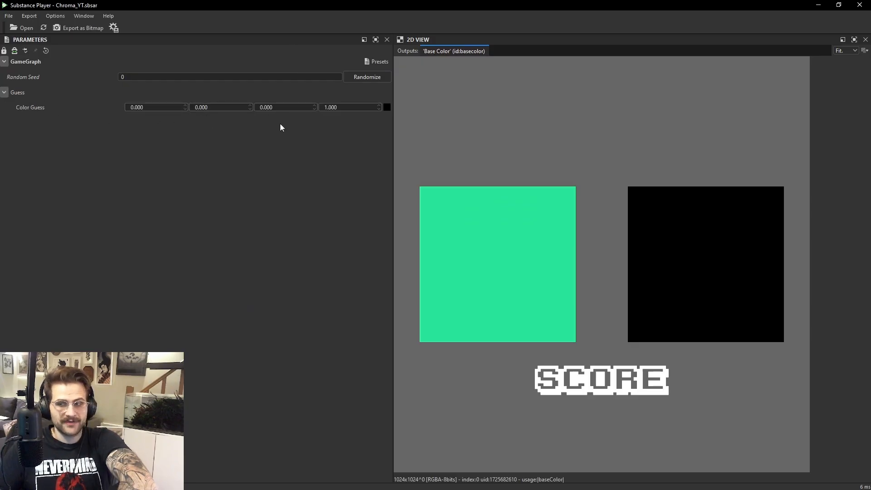
Test the Submit Guess visibility threshold by setting Color Guess's red value to 0.01 and then to 0.02.
{"action": "left_click", "coordinate": [150, 109]}
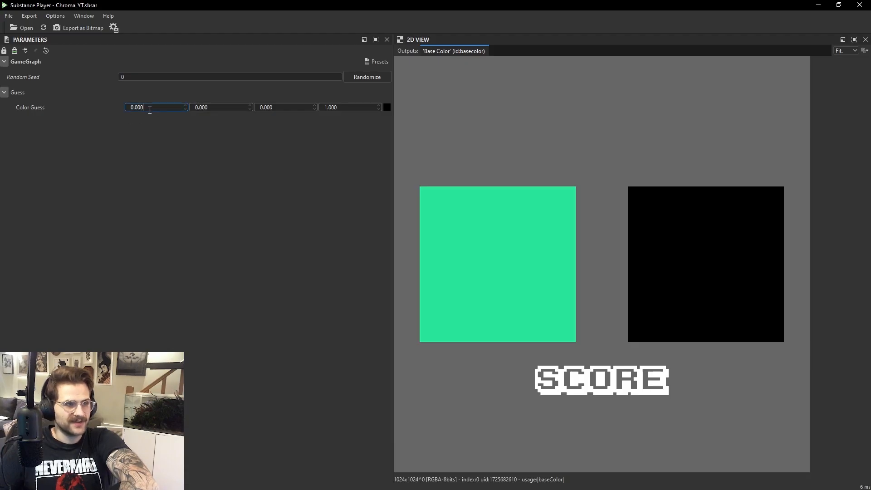
{"action": "key", "text": "BackSpace"}
{"action": "key", "text": "BackSpace"}
{"action": "type", "text": "1"}
{"action": "key", "text": "Return"}
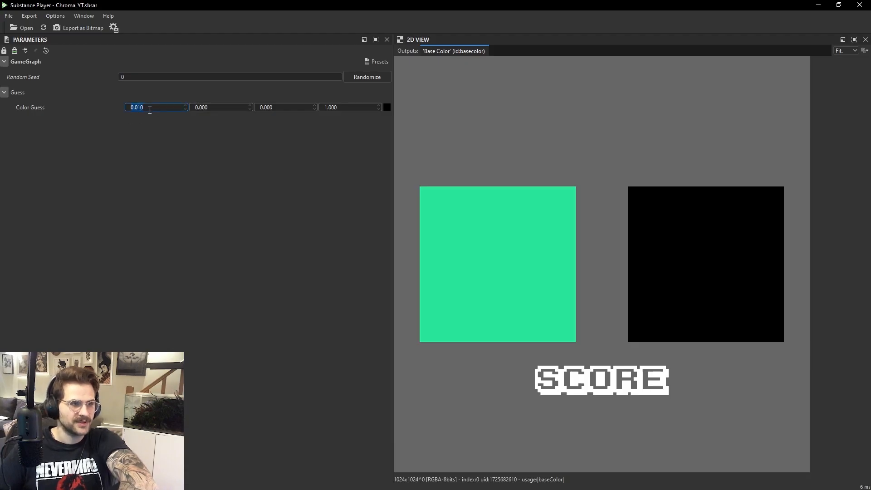
{"action": "left_click", "coordinate": [138, 108]}
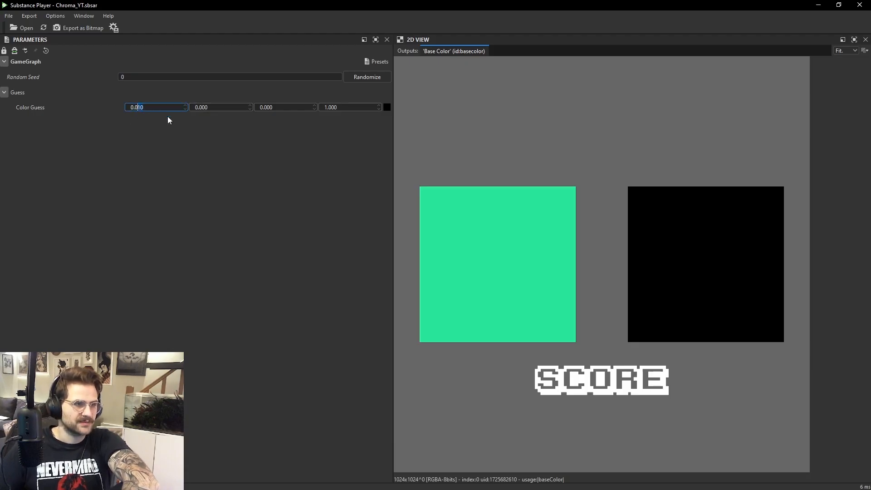
{"action": "key", "text": "Delete"}
{"action": "type", "text": "2"}
{"action": "key", "text": "Return"}
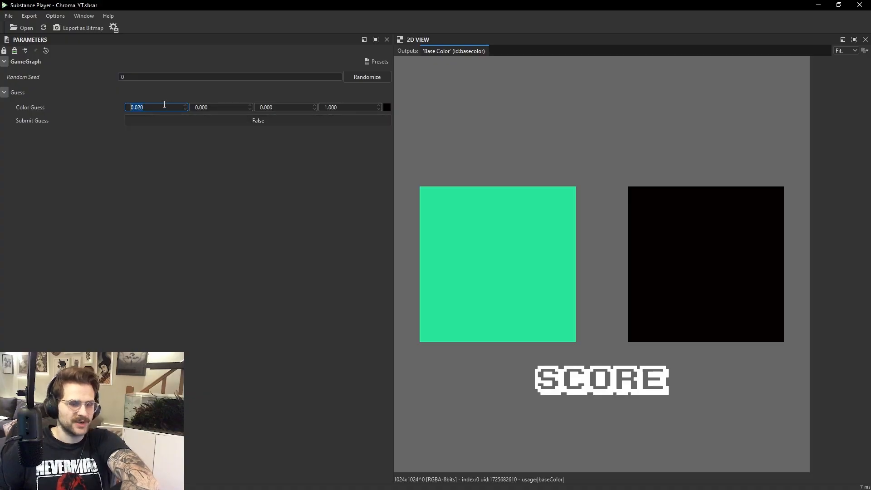
Switch to Substance 3D Designer and set the GameGraph Submit Guess parameter's Visible If condition to input["Color_Guess"].x > 0.
{"action": "key", "text": "alt+Tab"}
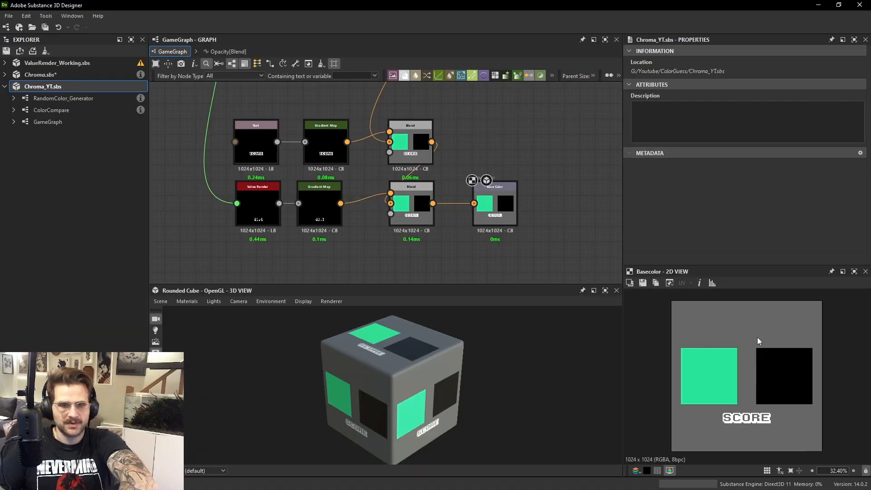
{"action": "left_click", "coordinate": [547, 206]}
{"action": "scroll", "coordinate": [711, 219], "scroll_direction": "down", "scroll_amount": 10}
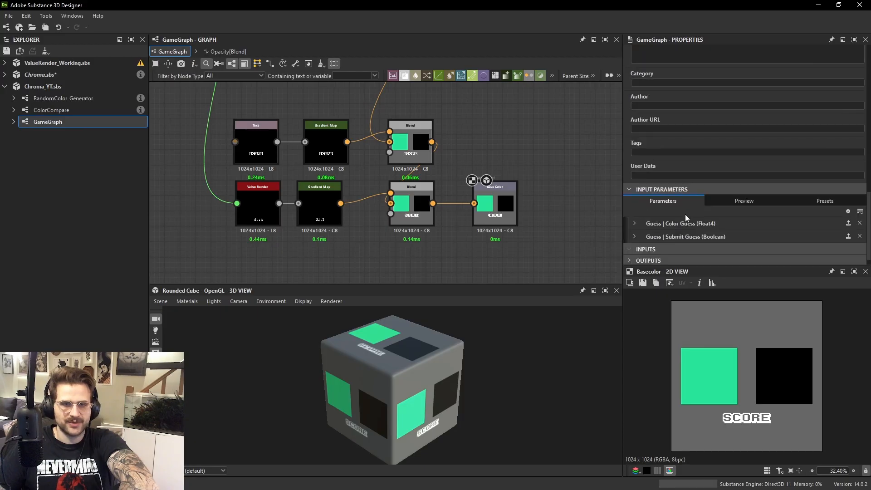
{"action": "left_click", "coordinate": [634, 236]}
{"action": "scroll", "coordinate": [726, 233], "scroll_direction": "down", "scroll_amount": 5}
{"action": "left_click_drag", "start_coordinate": [743, 238], "coordinate": [728, 238]}
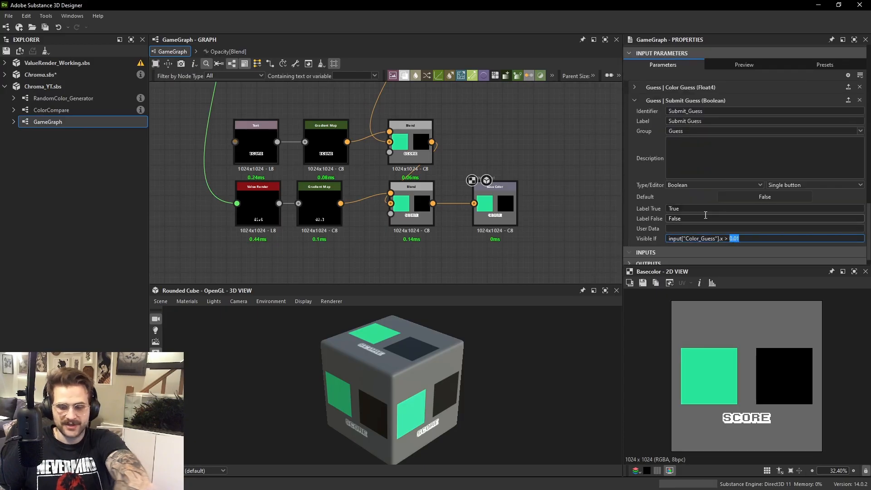
{"action": "type", "text": "0"}
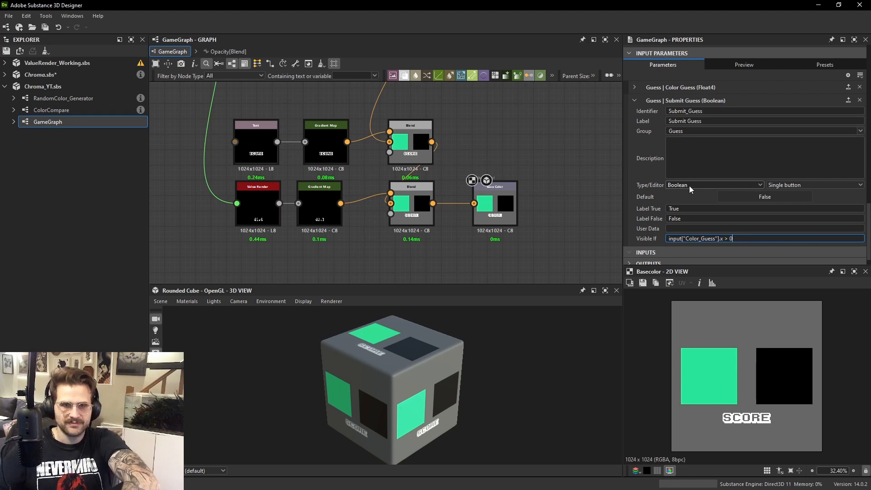
{"action": "key", "text": "Return"}
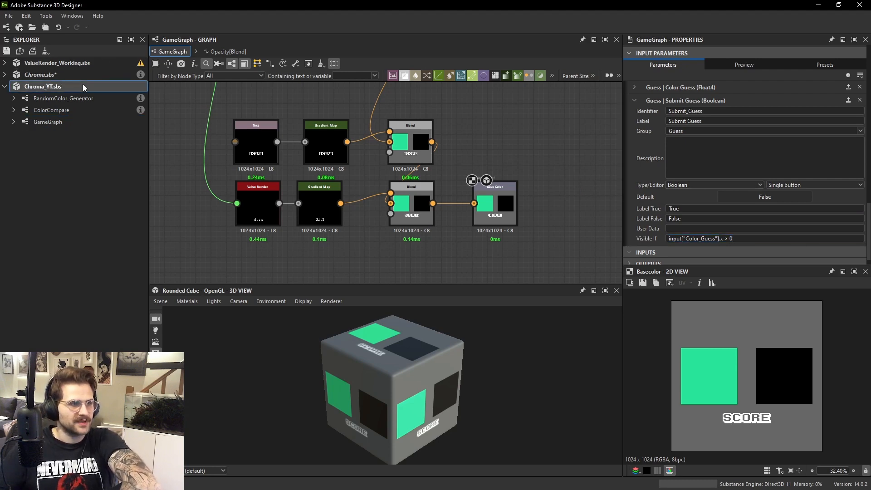
Republish the Chroma_YT package despite its unsaved dependencies, and reload it in Substance Player.
{"action": "right_click", "coordinate": [82, 85]}
{"action": "left_click", "coordinate": [157, 178]}
{"action": "left_click", "coordinate": [416, 259]}
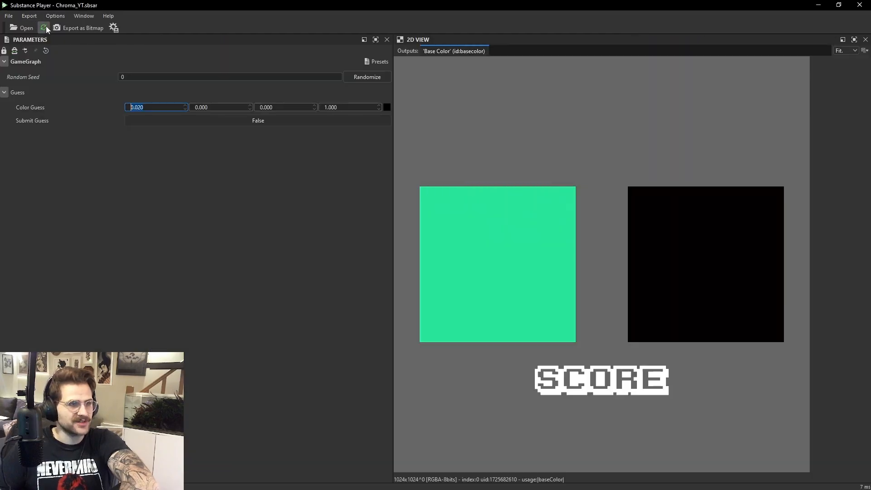
{"action": "left_click", "coordinate": [45, 27]}
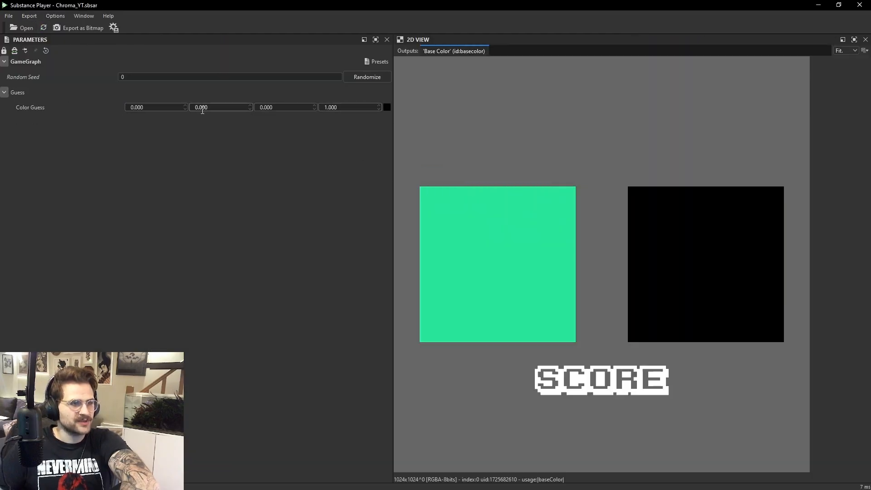
Test a guess without red by setting Color Guess to teal, with green and blue at 161.
{"action": "left_click", "coordinate": [386, 107]}
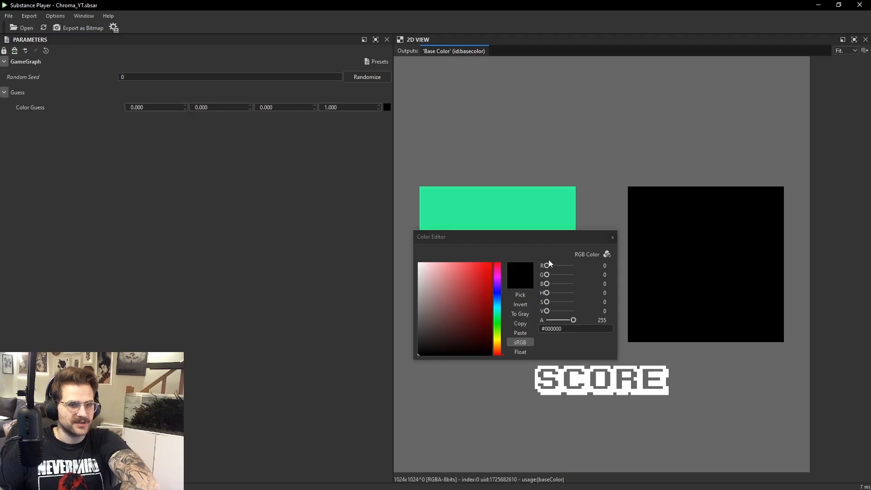
{"action": "left_click_drag", "start_coordinate": [549, 263], "coordinate": [563, 275]}
{"action": "left_click", "coordinate": [563, 284]}
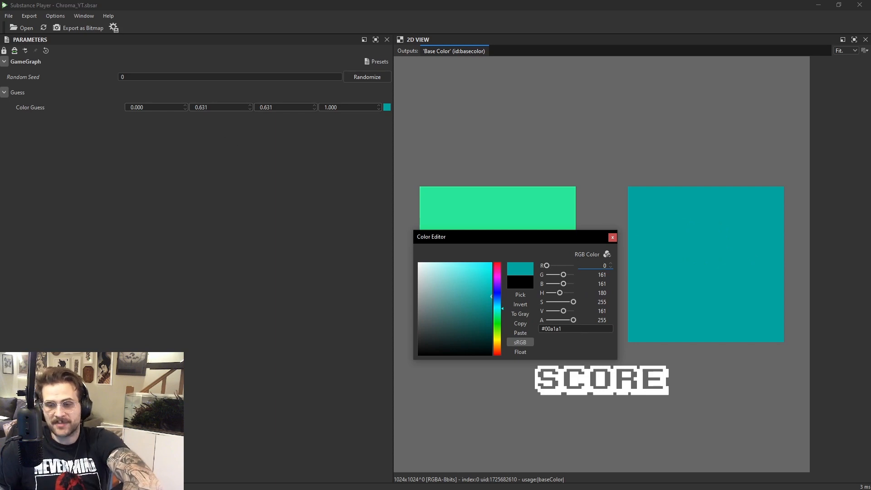
Switch to Substance 3D Designer and extend Submit Guess's Visible If condition with || input["Color_Guess"].y > 0.
{"action": "key", "text": "alt+Tab"}
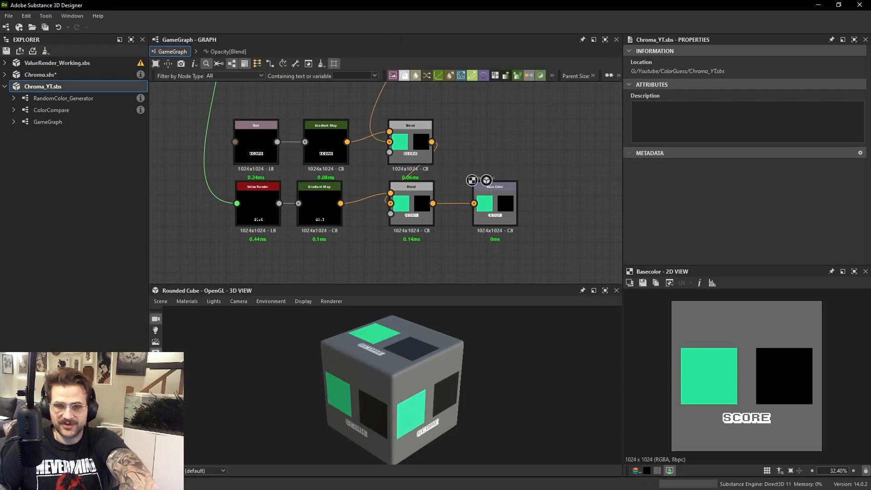
{"action": "left_click", "coordinate": [514, 215]}
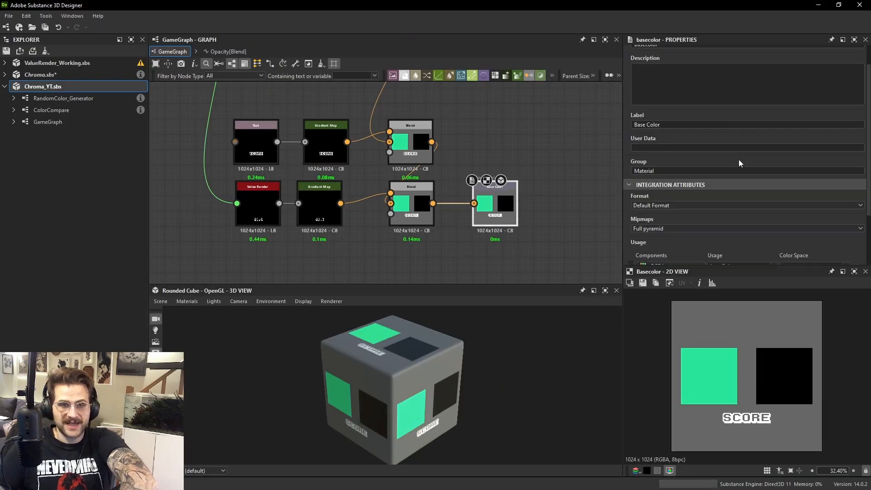
{"action": "scroll", "coordinate": [739, 172], "scroll_direction": "down", "scroll_amount": 2}
{"action": "left_click", "coordinate": [531, 168]}
{"action": "scroll", "coordinate": [712, 193], "scroll_direction": "down", "scroll_amount": 5}
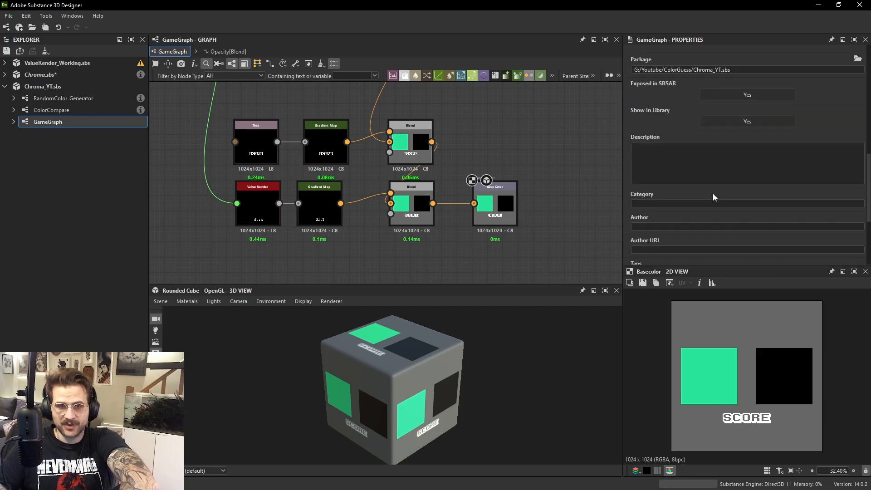
{"action": "left_click", "coordinate": [635, 224]}
{"action": "scroll", "coordinate": [782, 207], "scroll_direction": "down", "scroll_amount": 5}
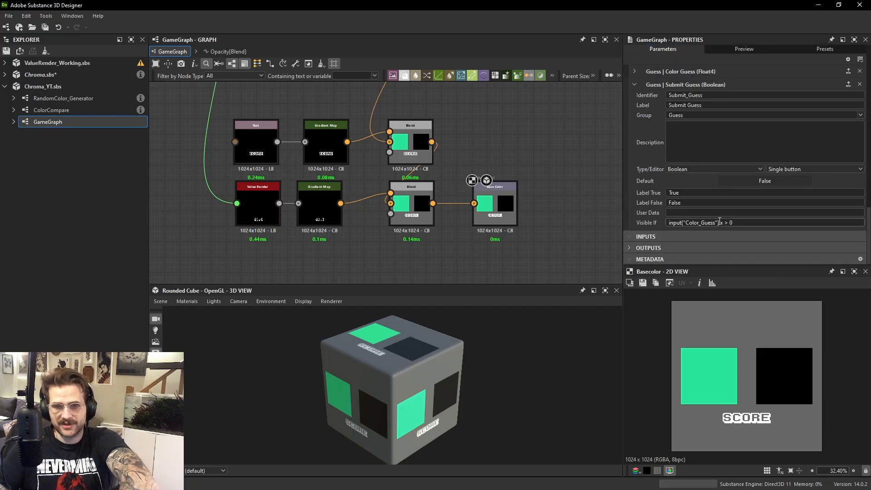
{"action": "left_click", "coordinate": [760, 222]}
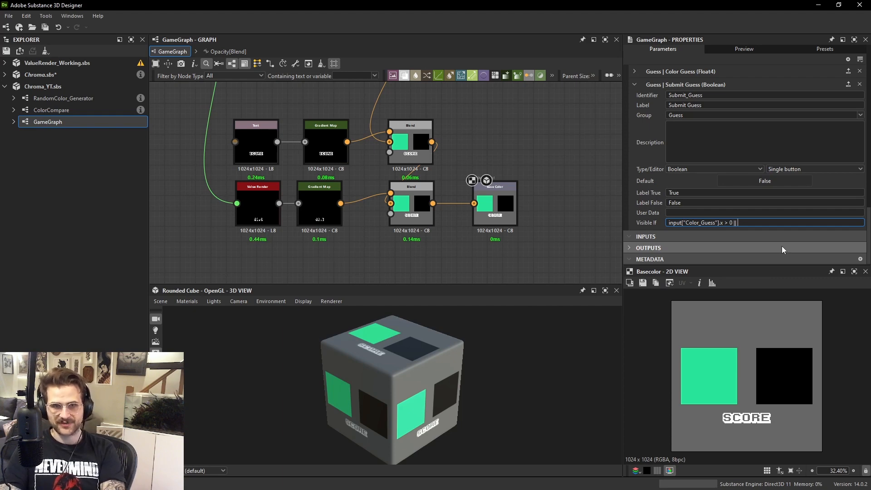
{"action": "type", "text": "input[\"Color_Guess\"].y >"}
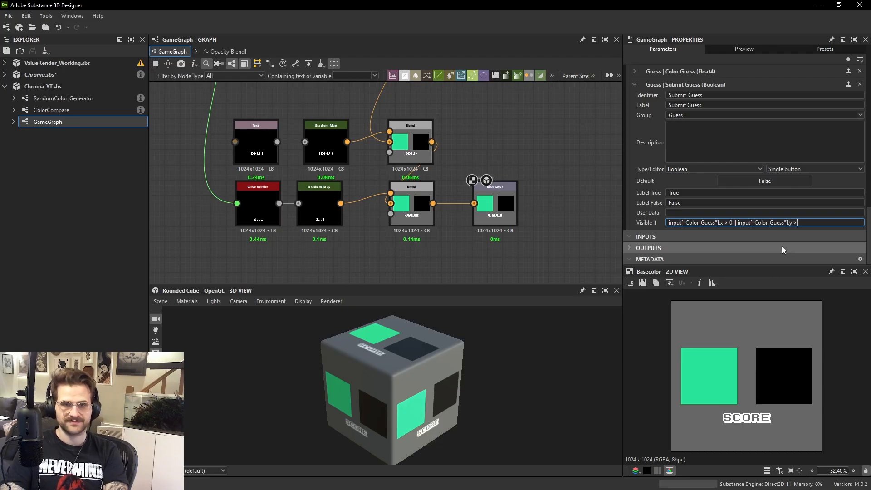
{"action": "type", "text": "0"}
{"action": "key", "text": "Return"}
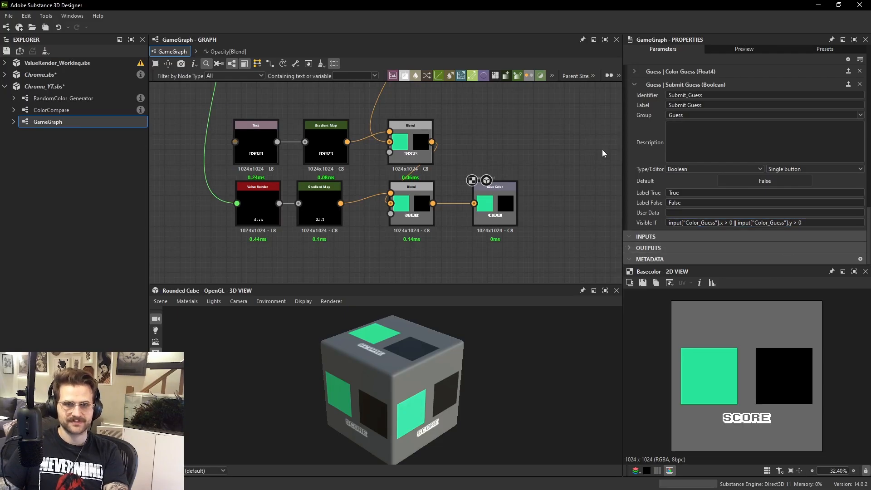
Extend Submit Guess's Visible If condition further with || input["Color_Guess"].z > 0 to cover the blue channel.
{"action": "left_click", "coordinate": [818, 223]}
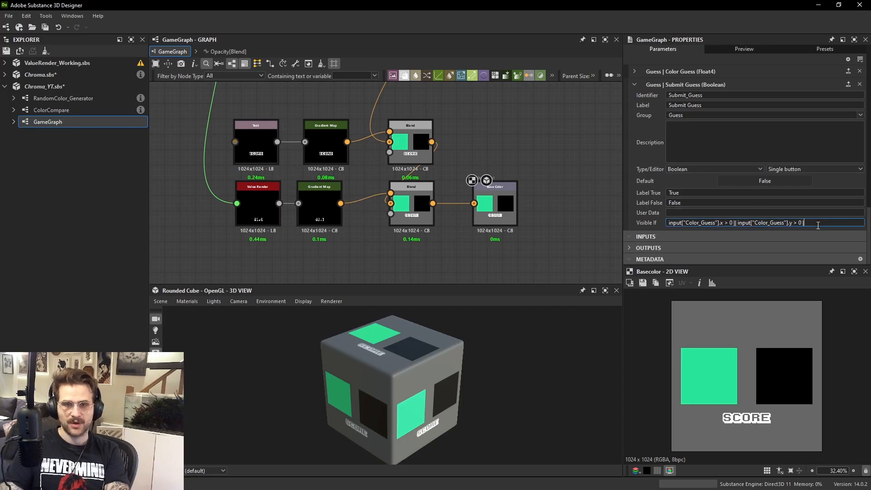
{"action": "type", "text": "|| inpu"}
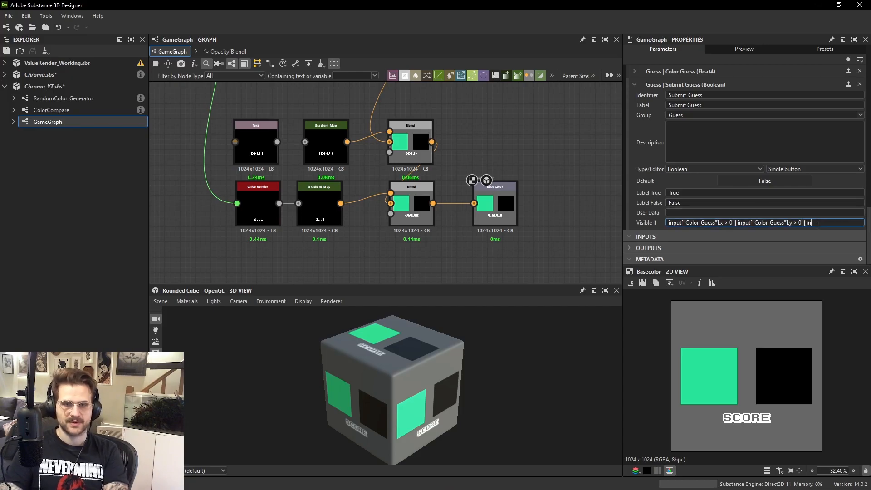
{"action": "type", "text": "t{\""}
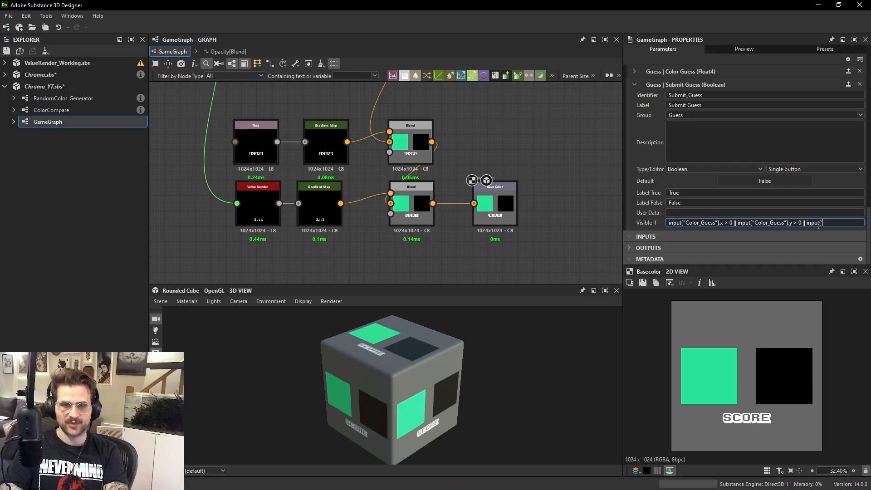
{"action": "key", "text": "BackSpace"}
{"action": "key", "text": "BackSpace"}
{"action": "type", "text": "[\""}
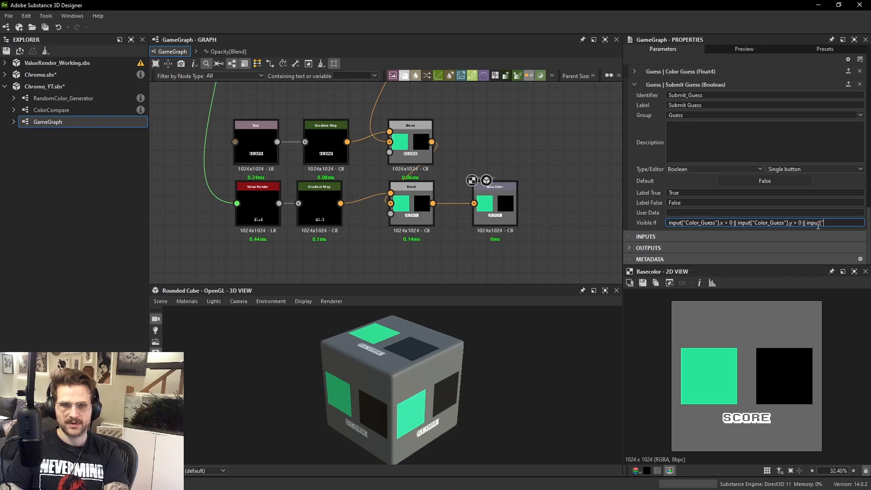
{"action": "type", "text": "Color_Guess"}
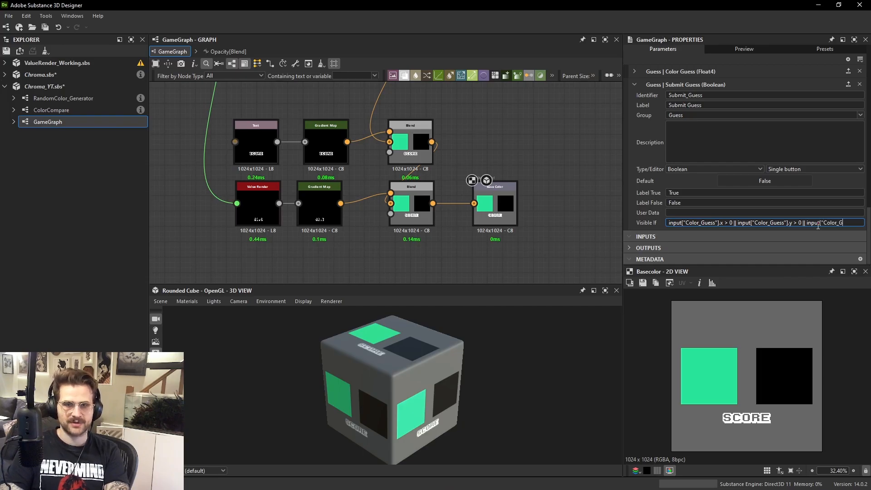
{"action": "type", "text": "\"]"}
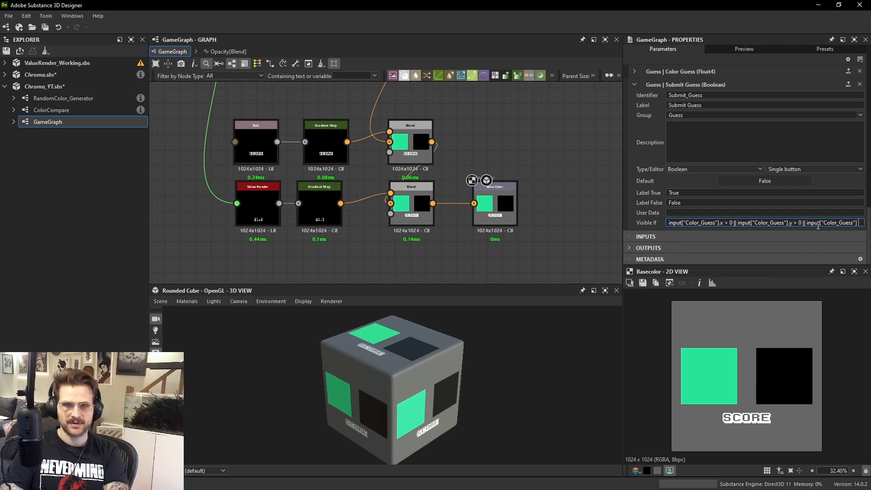
{"action": "type", "text": ".x"}
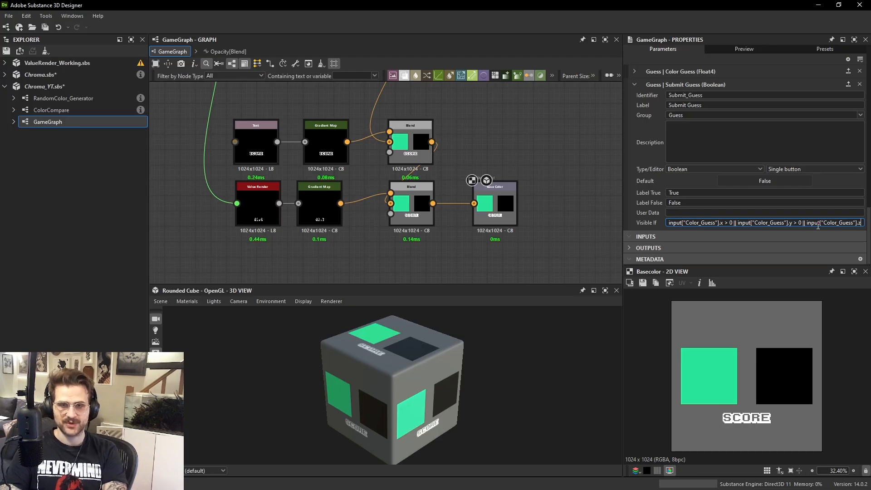
{"action": "type", "text": " > 0"}
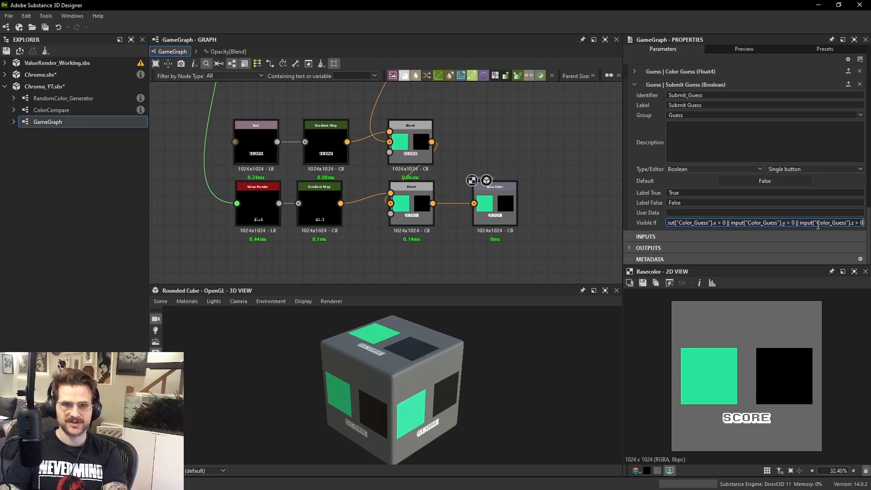
Save and republish the Chroma_YT package, and reload it in Substance Player with the Guess parameter group expanded.
{"action": "left_click", "coordinate": [90, 82]}
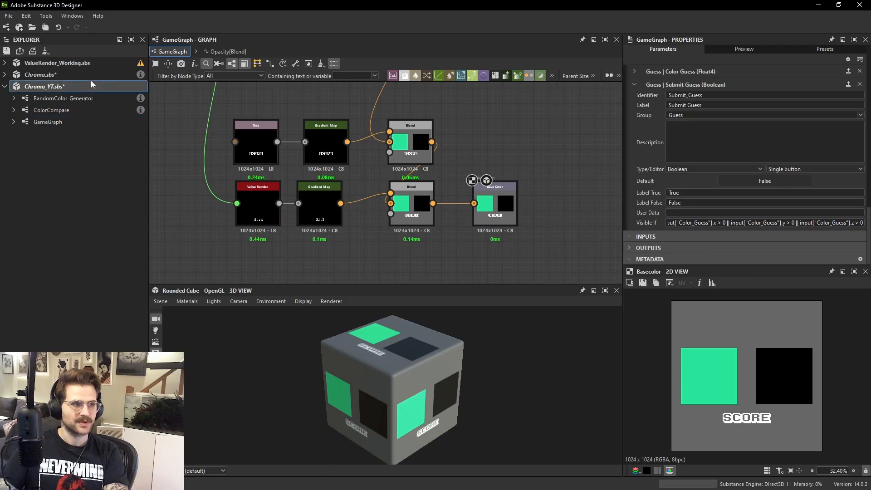
{"action": "key", "text": "ctrl+s"}
{"action": "right_click", "coordinate": [89, 83]}
{"action": "left_click", "coordinate": [136, 175]}
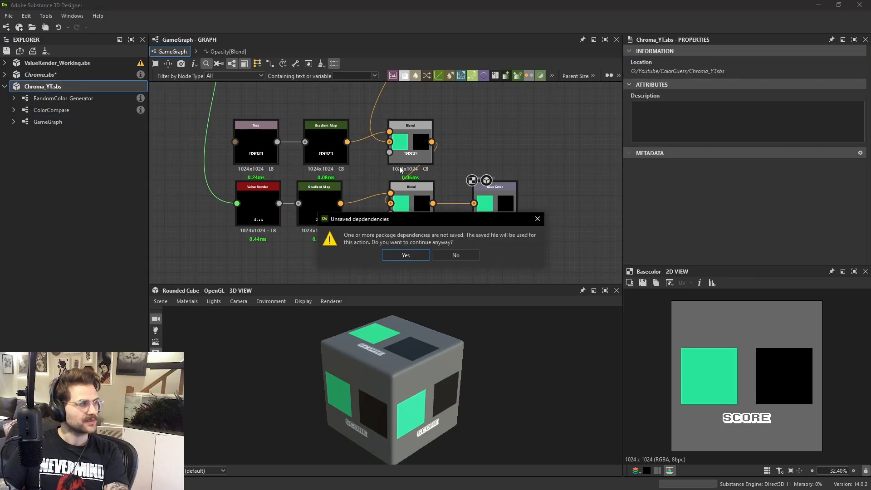
{"action": "left_click", "coordinate": [415, 257]}
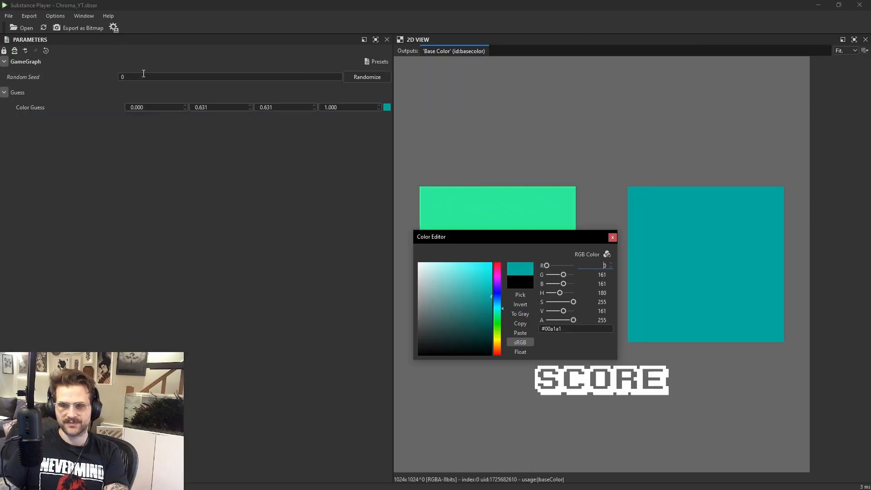
{"action": "left_click", "coordinate": [45, 28]}
{"action": "left_click", "coordinate": [18, 93]}
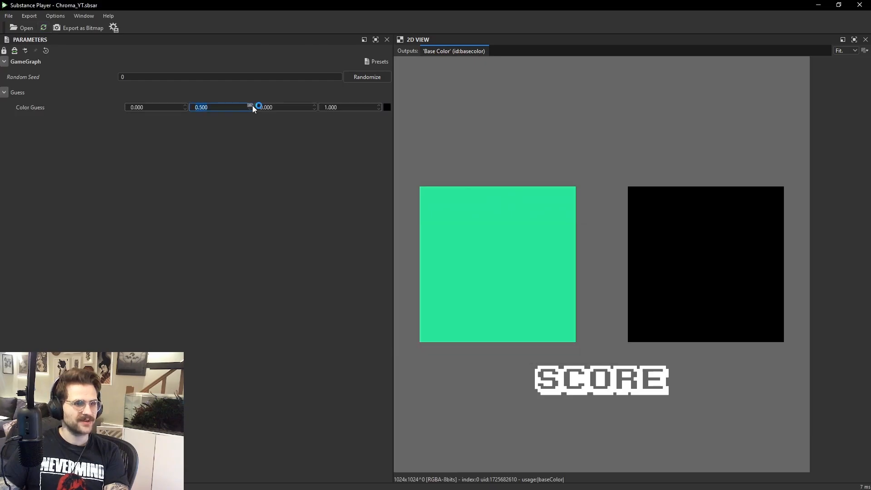
Test the new condition by raising Color Guess's green value to 0.6 and lowering its alpha to 0.7.
{"action": "left_click", "coordinate": [314, 105]}
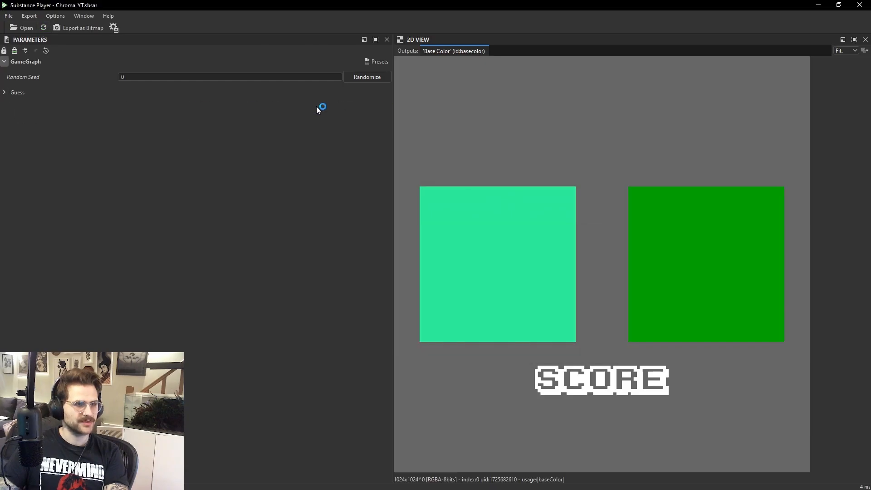
{"action": "left_click", "coordinate": [14, 93]}
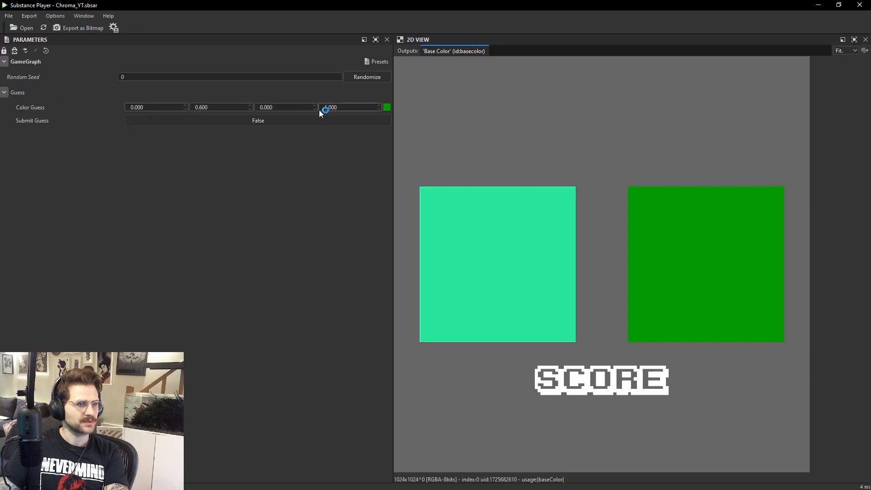
{"action": "left_click", "coordinate": [379, 109]}
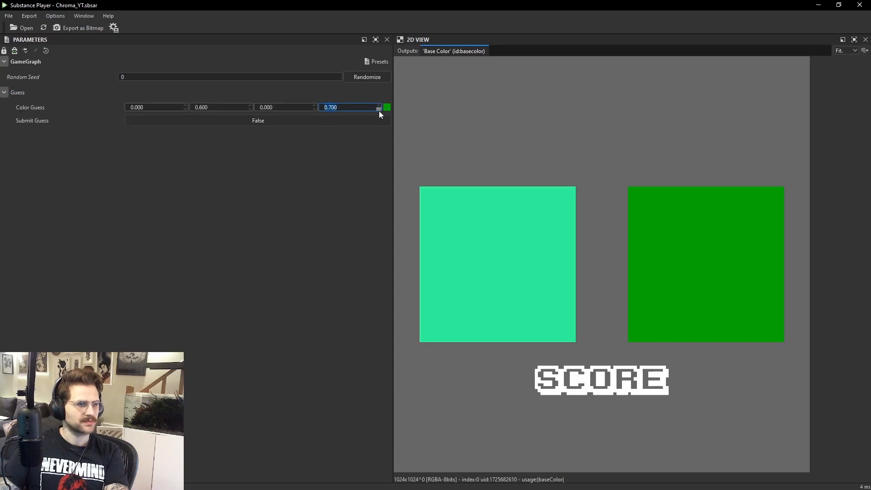
Test Color Guess's alpha by setting it to 1 and then to 0.
{"action": "type", "text": "1"}
{"action": "key", "text": "Return"}
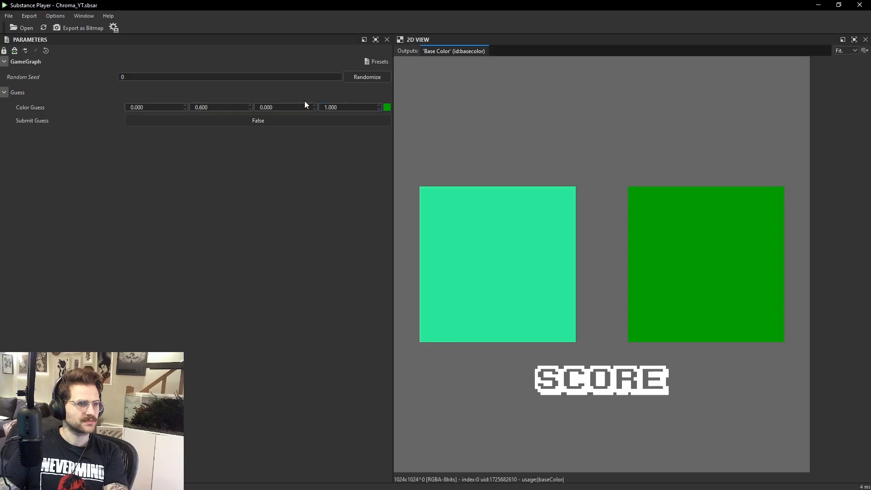
{"action": "type", "text": "0"}
{"action": "key", "text": "Return"}
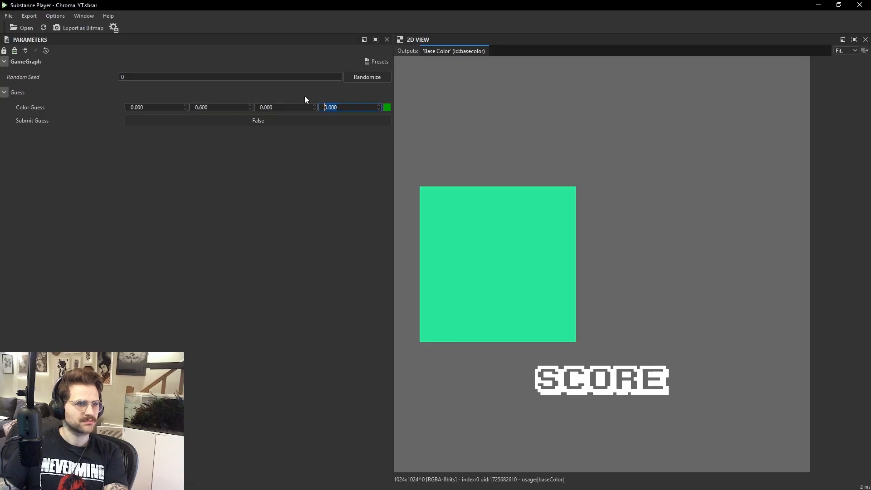
{"action": "left_click", "coordinate": [360, 106]}
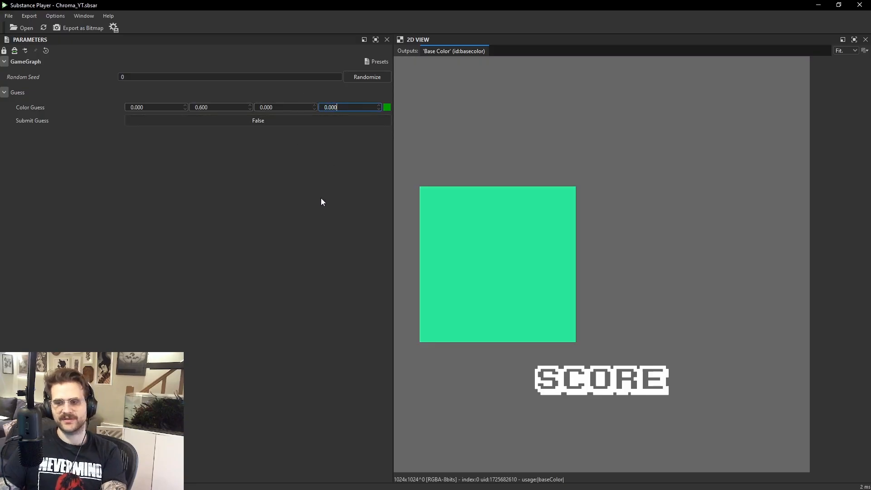
Try stepping Color Guess's blue value, and set both the blue and green channels to 0.
{"action": "left_click", "coordinate": [315, 104]}
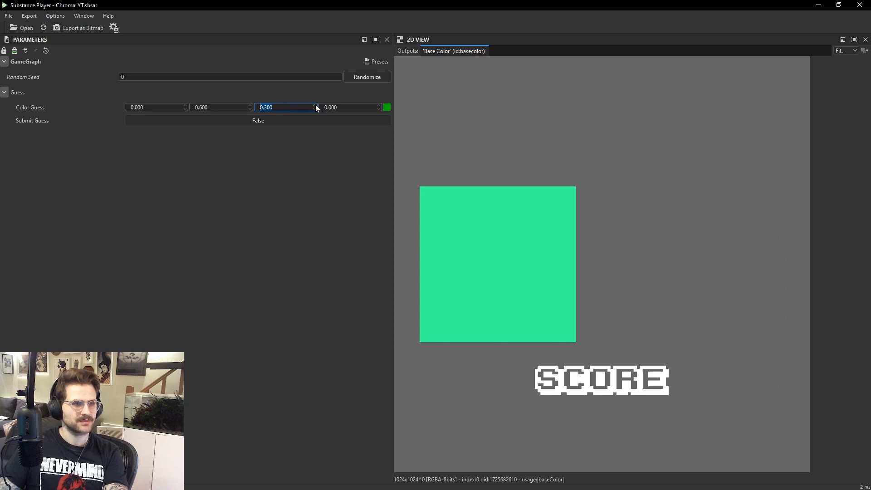
{"action": "triple_click", "coordinate": [316, 107]}
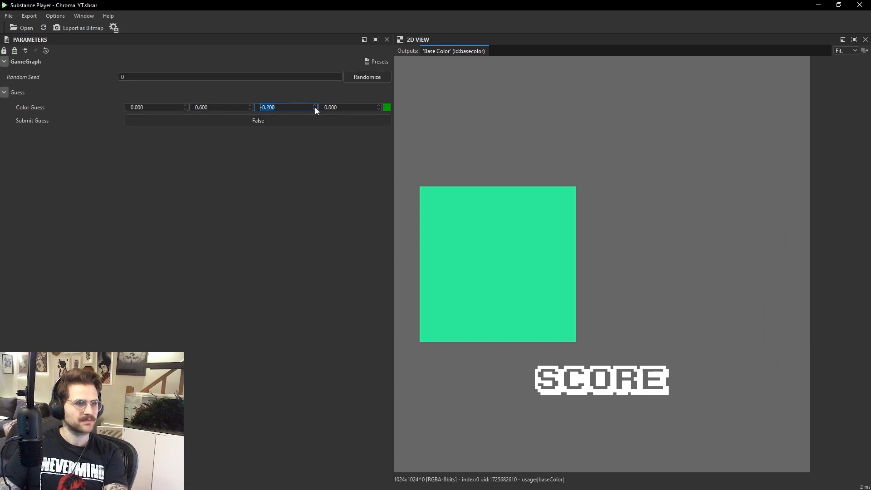
{"action": "type", "text": "0"}
{"action": "key", "text": "Return"}
{"action": "key", "text": "shift+Tab"}
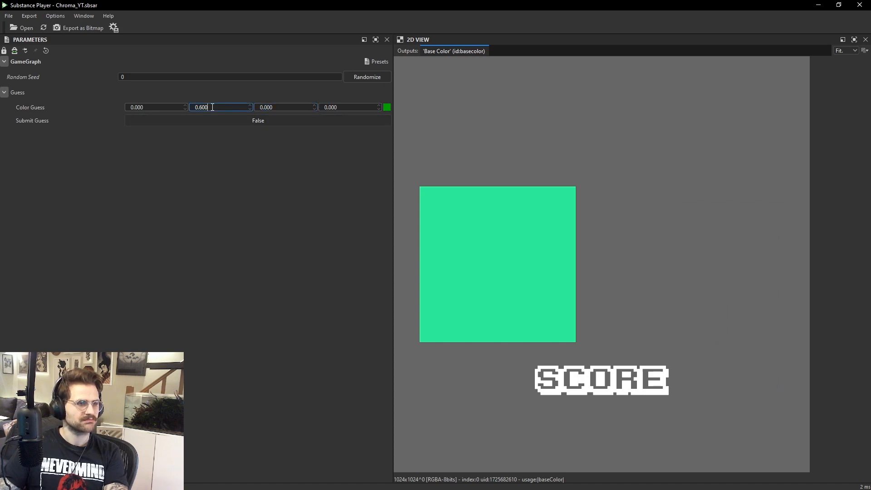
{"action": "type", "text": "0"}
{"action": "key", "text": "BackSpace"}
{"action": "type", "text": "."}
{"action": "key", "text": "Return"}
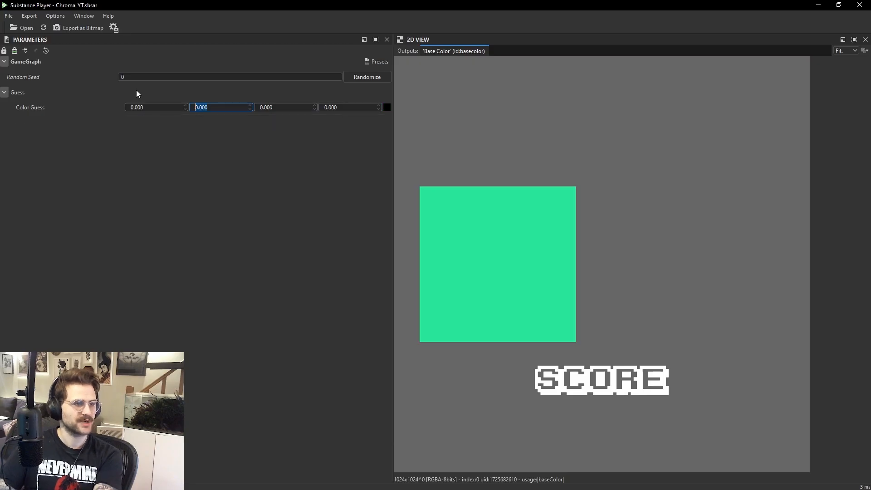
Try entering a small value in Color Guess's red channel while the other channels are at 0.
{"action": "left_click", "coordinate": [140, 107]}
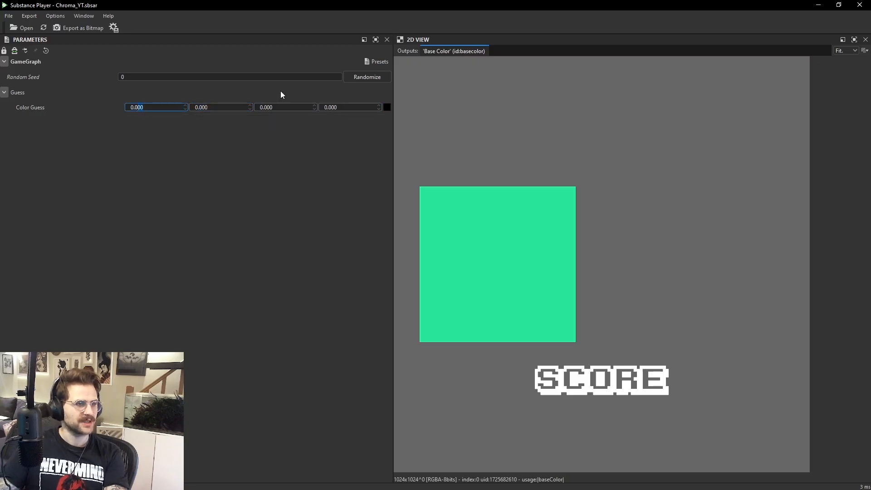
{"action": "key", "text": "BackSpace"}
{"action": "key", "text": "BackSpace"}
{"action": "type", "text": "1"}
{"action": "key", "text": "Return"}
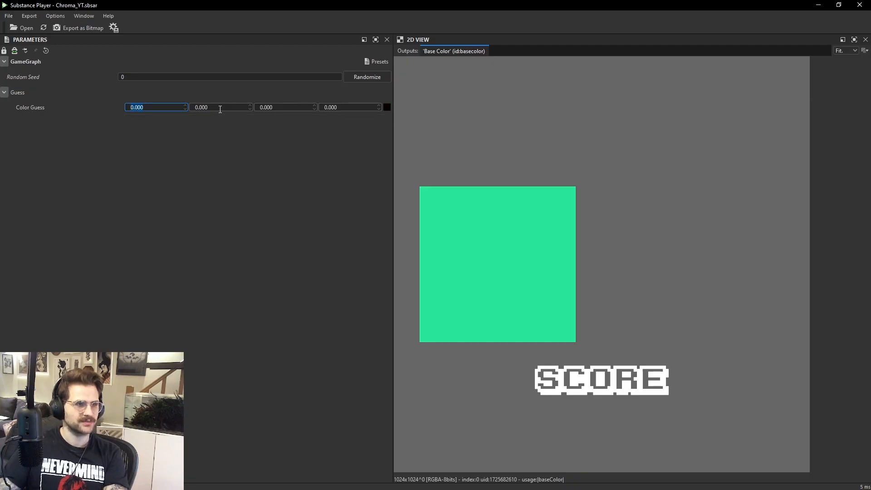
Test Submit Guess's visibility by setting Color Guess's green to 0.01 and returning it to 0.
{"action": "left_click", "coordinate": [236, 107]}
{"action": "key", "text": "BackSpace"}
{"action": "key", "text": "BackSpace"}
{"action": "type", "text": "1"}
{"action": "key", "text": "Return"}
{"action": "left_click", "coordinate": [236, 107]}
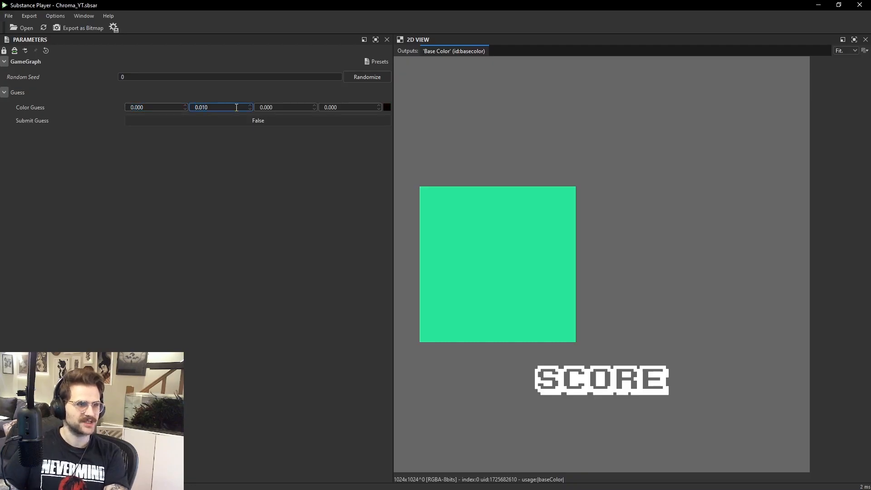
{"action": "key", "text": "BackSpace"}
{"action": "key", "text": "BackSpace"}
{"action": "key", "text": "Return"}
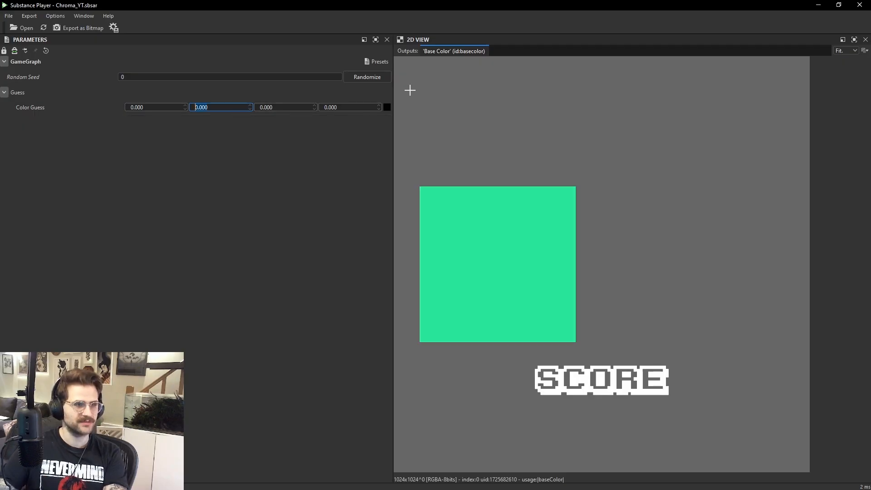
Set Color Guess's blue channel to 0.01 to test Submit Guess's visibility condition.
{"action": "left_click", "coordinate": [300, 108]}
{"action": "key", "text": "BackSpace"}
{"action": "key", "text": "BackSpace"}
{"action": "type", "text": "1"}
{"action": "key", "text": "Return"}
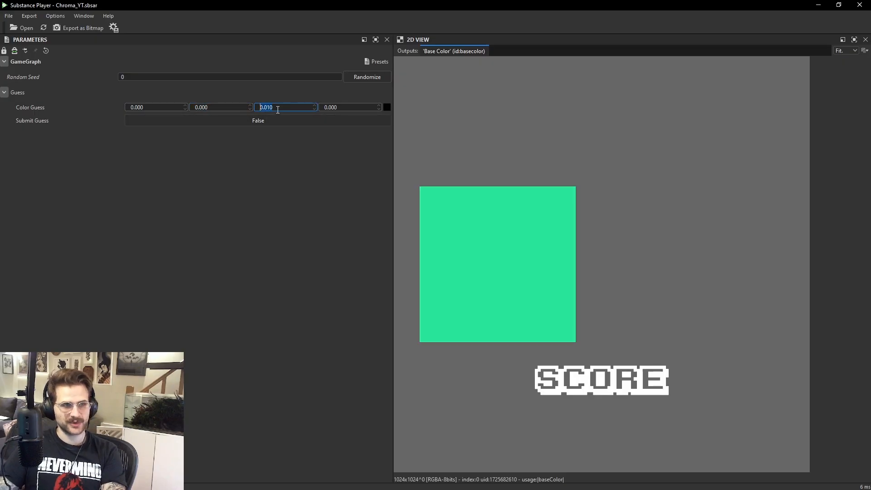
Choose a medium blue of about 0.123, 0.448, 0.657 for Color Guess in the Color Editor.
{"action": "left_click", "coordinate": [387, 107]}
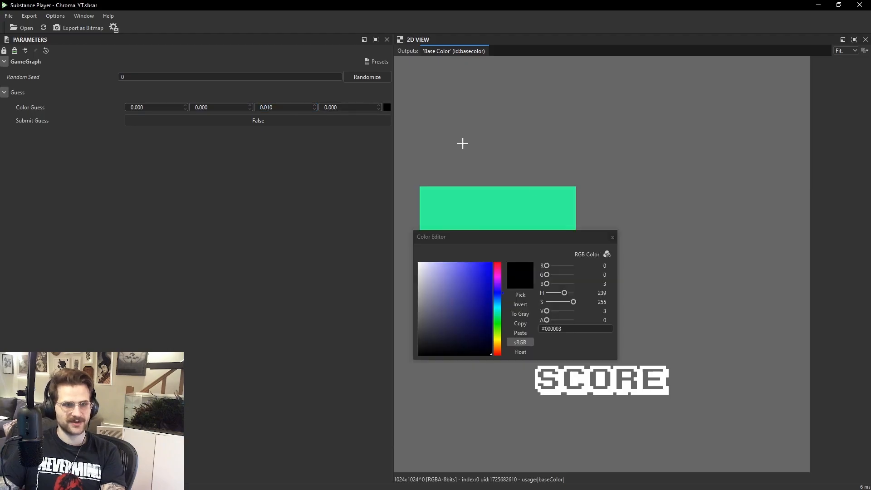
{"action": "left_click", "coordinate": [484, 297]}
{"action": "left_click_drag", "start_coordinate": [484, 298], "coordinate": [478, 301]}
{"action": "left_click_drag", "start_coordinate": [498, 294], "coordinate": [499, 302]}
{"action": "left_click_drag", "start_coordinate": [474, 304], "coordinate": [478, 294]}
{"action": "left_click", "coordinate": [613, 237]}
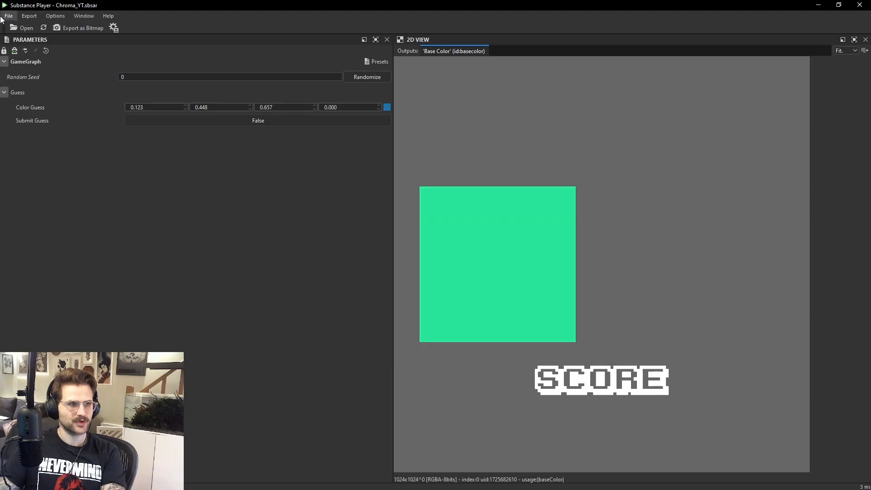
Reload the package, expand the Guess group, and pick a teal (#39818f) for Color Guess in the Color Editor.
{"action": "left_click", "coordinate": [41, 29]}
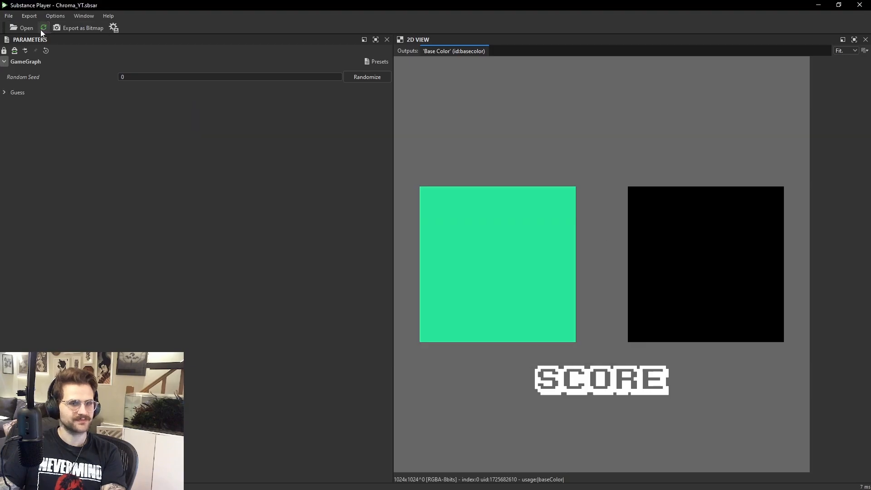
{"action": "left_click", "coordinate": [4, 93]}
{"action": "left_click", "coordinate": [386, 107]}
{"action": "mouse_move", "coordinate": [458, 313]}
{"action": "left_mouse_down"}
{"action": "mouse_move", "coordinate": [467, 295]}
{"action": "mouse_move", "coordinate": [457, 283]}
{"action": "mouse_move", "coordinate": [476, 317]}
{"action": "mouse_move", "coordinate": [461, 304]}
{"action": "left_mouse_up"}
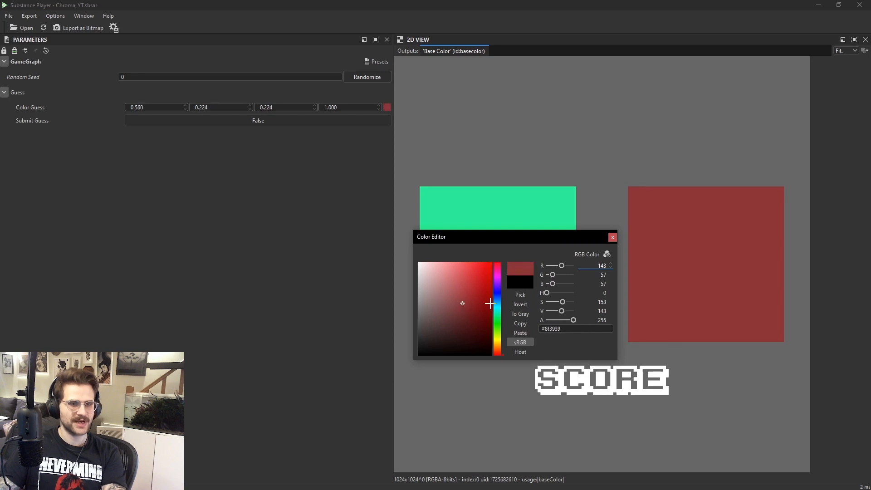
{"action": "left_click", "coordinate": [497, 306]}
Lower Color Guess's alpha to 0 to test the teal guess, and set it back to 1.
{"action": "left_click", "coordinate": [379, 109]}
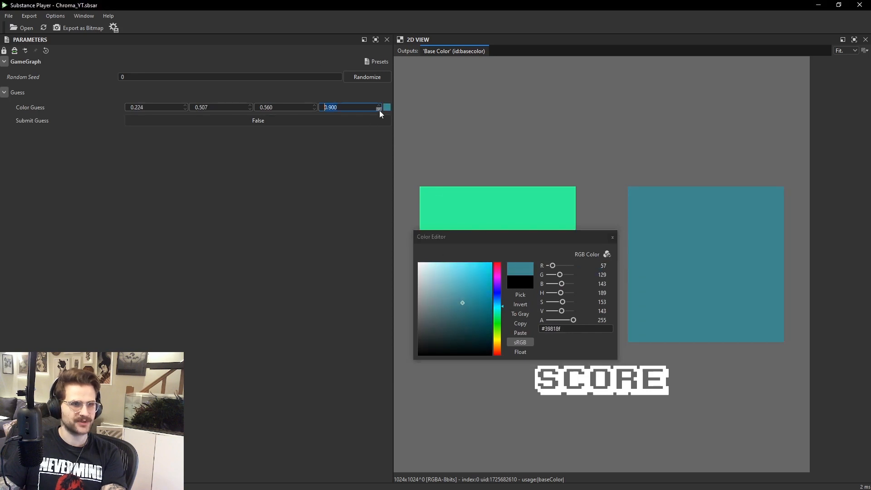
{"action": "left_click", "coordinate": [381, 111]}
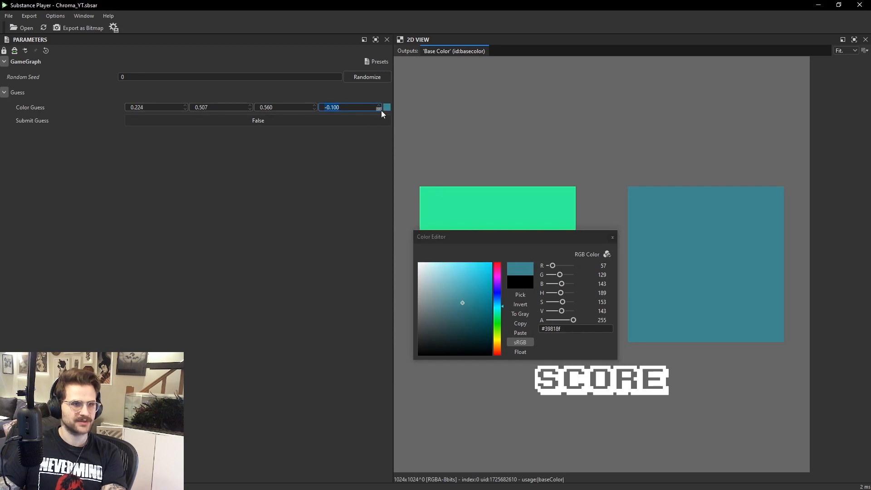
{"action": "type", "text": "0"}
{"action": "key", "text": "Return"}
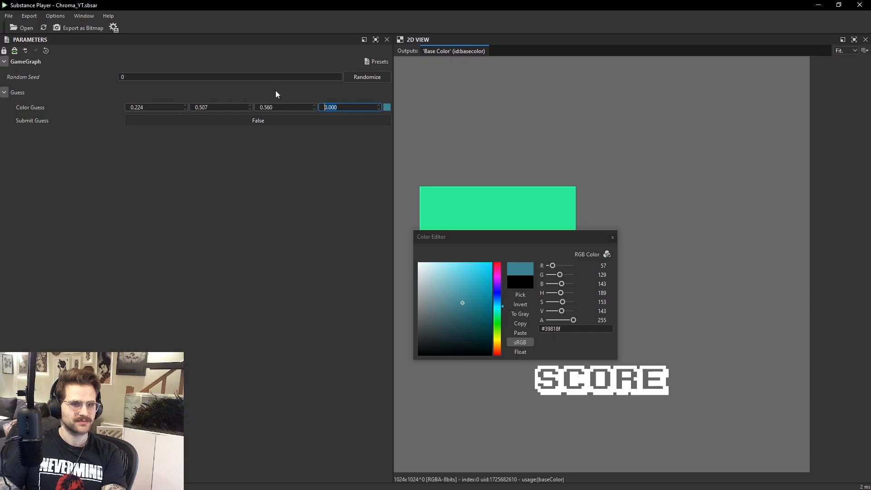
{"action": "type", "text": "1"}
{"action": "key", "text": "Return"}
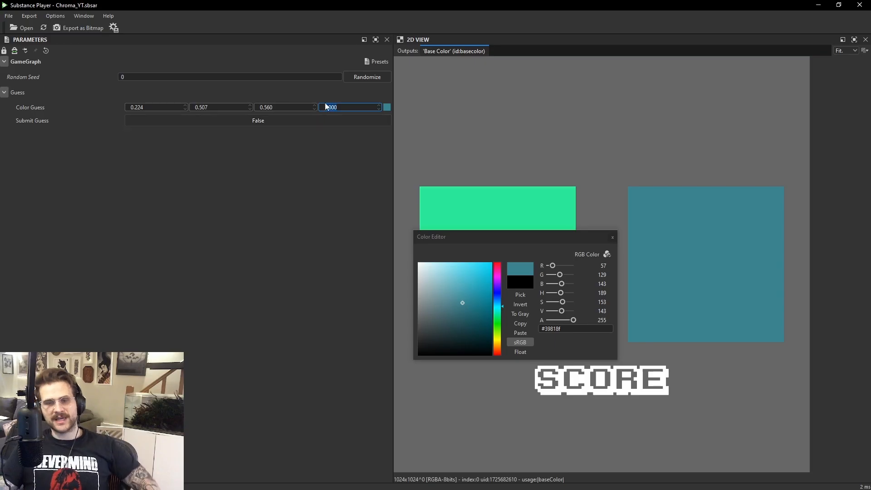
Close the Color Editor, reload the Chroma_YT package, and expand the Guess group again.
{"action": "left_click", "coordinate": [612, 237]}
{"action": "left_click", "coordinate": [45, 28]}
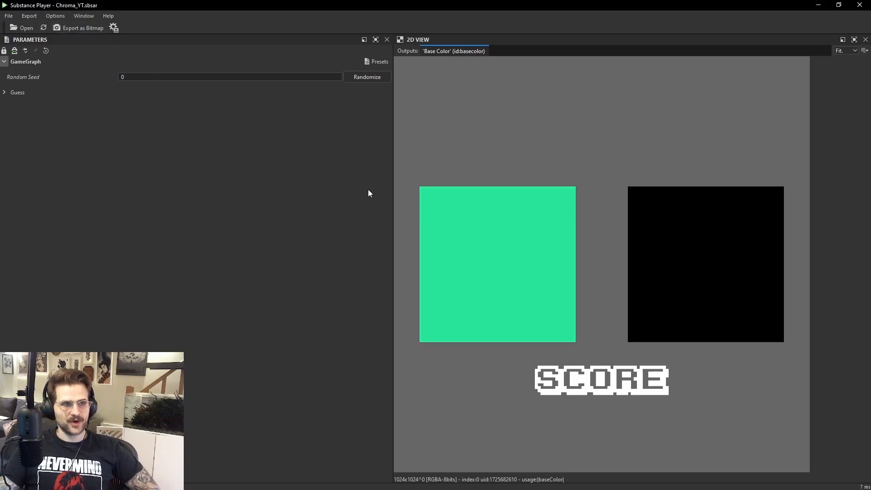
{"action": "left_click", "coordinate": [13, 93]}
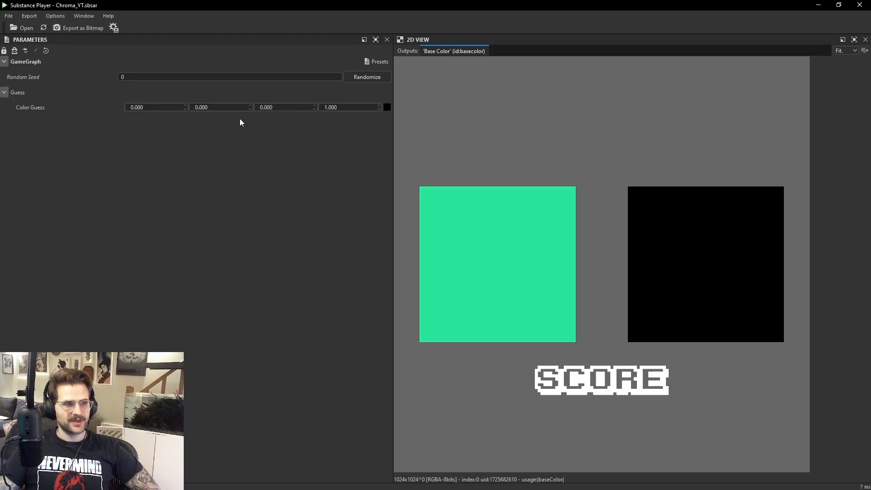
Pick a green-teal of about 0.215, 0.932, 0.693 as Color Guess to match the target, and submit the guess.
{"action": "left_click", "coordinate": [387, 108]}
{"action": "left_click_drag", "start_coordinate": [473, 301], "coordinate": [462, 269]}
{"action": "left_click", "coordinate": [497, 314]}
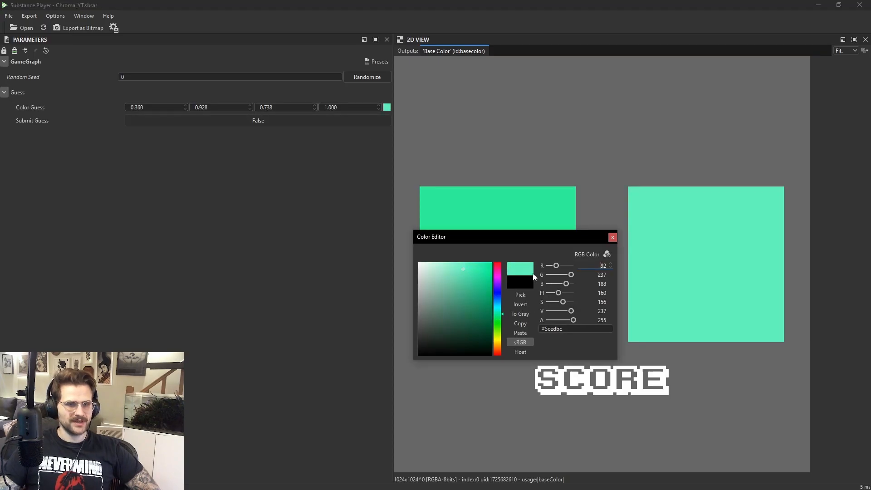
{"action": "left_click", "coordinate": [475, 272]}
{"action": "left_click", "coordinate": [612, 237]}
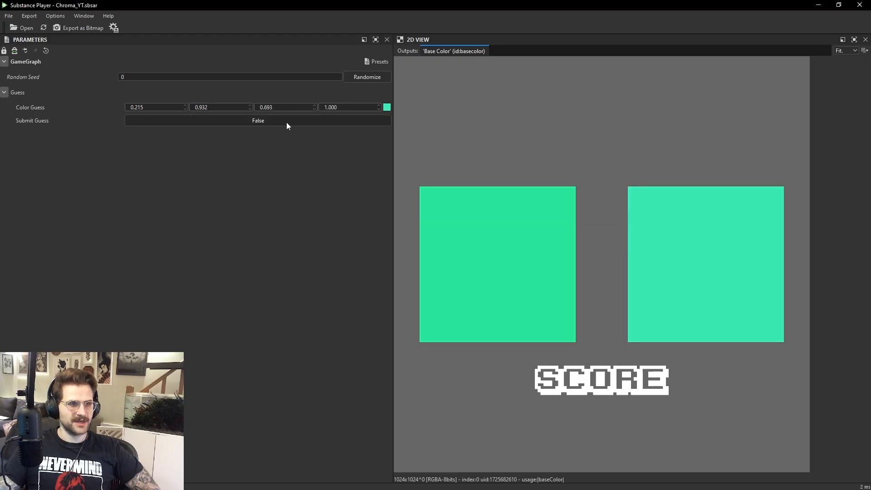
{"action": "left_click", "coordinate": [269, 121]}
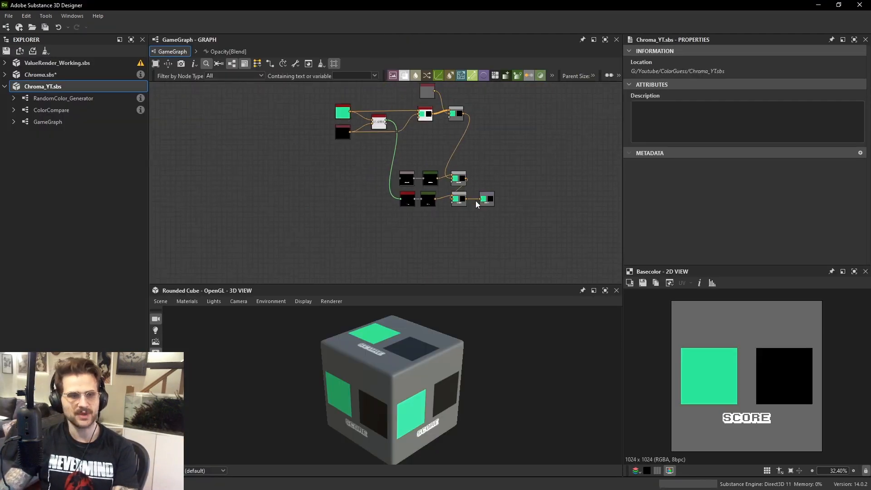
In Substance 3D Designer, move the Base Color output away from the score nodes and enclose those nodes in a frame titled UI.
{"action": "left_click_drag", "start_coordinate": [477, 207], "coordinate": [566, 205]}
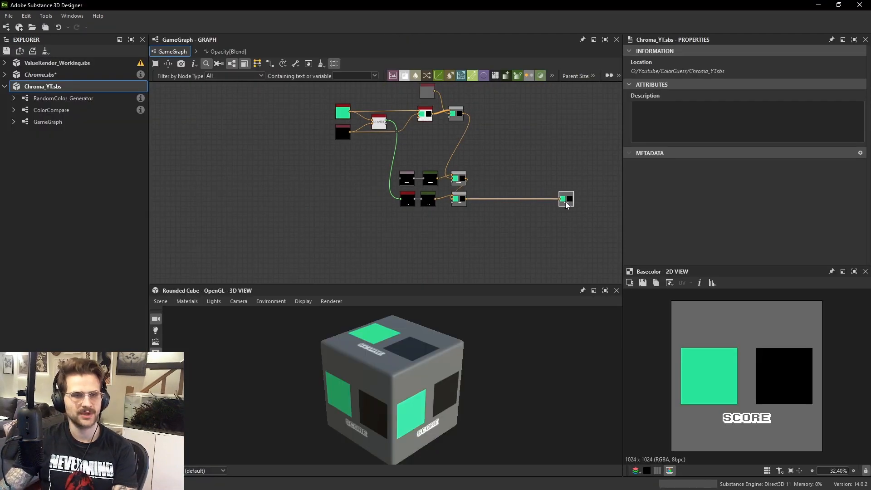
{"action": "scroll", "coordinate": [490, 201], "scroll_direction": "up", "scroll_amount": 3}
{"action": "left_click_drag", "start_coordinate": [503, 229], "coordinate": [293, 120]}
{"action": "key", "text": "space"}
{"action": "type", "text": "fr"}
{"action": "left_click", "coordinate": [351, 139]}
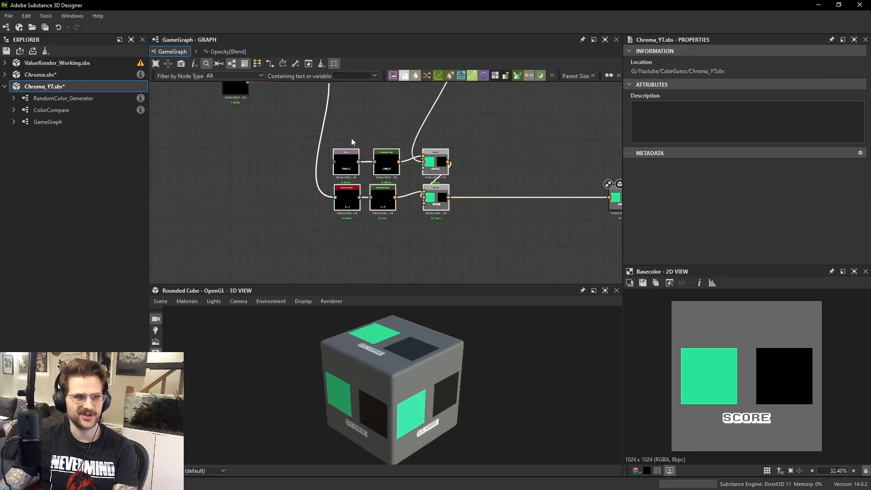
{"action": "type", "text": "UI"}
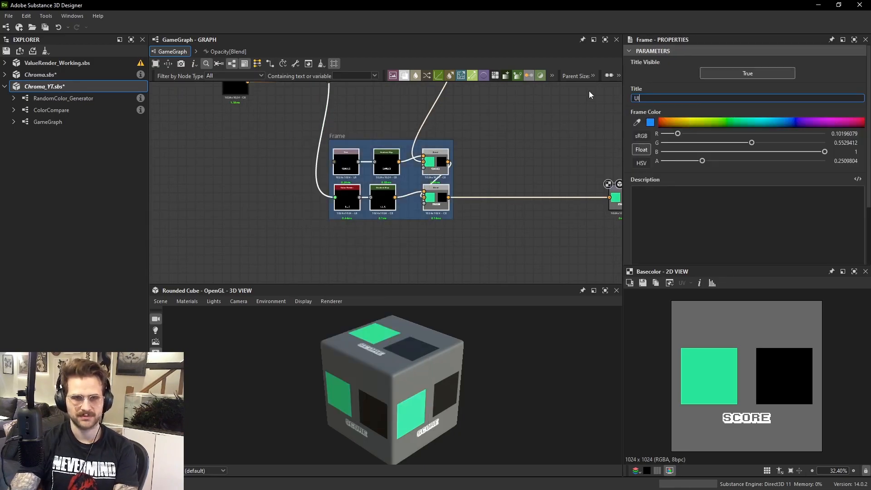
{"action": "left_click", "coordinate": [654, 180]}
Set the UI frame color's saturation to 0 in HSV mode and move the Base Color output node farther from the frame.
{"action": "left_click", "coordinate": [642, 163]}
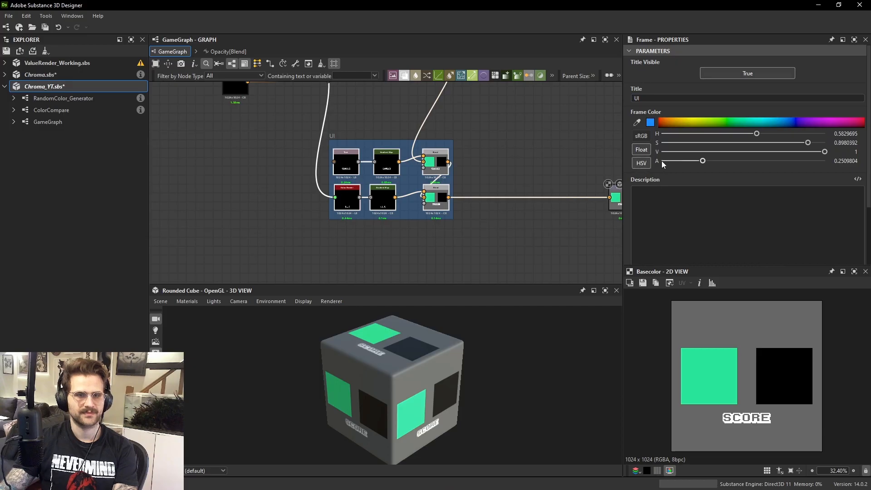
{"action": "left_click_drag", "start_coordinate": [677, 142], "coordinate": [656, 144]}
{"action": "left_click", "coordinate": [498, 200]}
{"action": "middle_click_drag", "start_coordinate": [599, 206], "coordinate": [489, 197]}
{"action": "scroll", "coordinate": [521, 198], "scroll_direction": "up", "scroll_amount": 1}
{"action": "left_click_drag", "start_coordinate": [506, 189], "coordinate": [538, 189]}
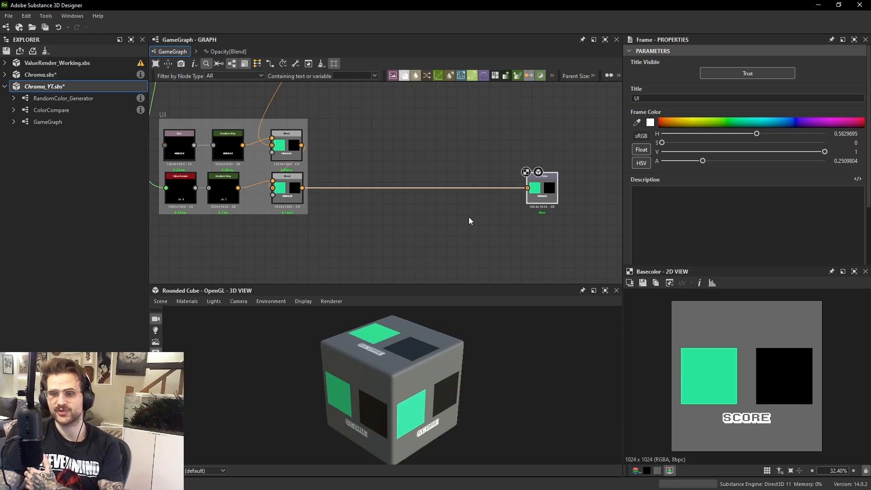
Add a Text node to the graph in the space between the UI frame and the Base Color output.
{"action": "key", "text": "space"}
{"action": "type", "text": "text"}
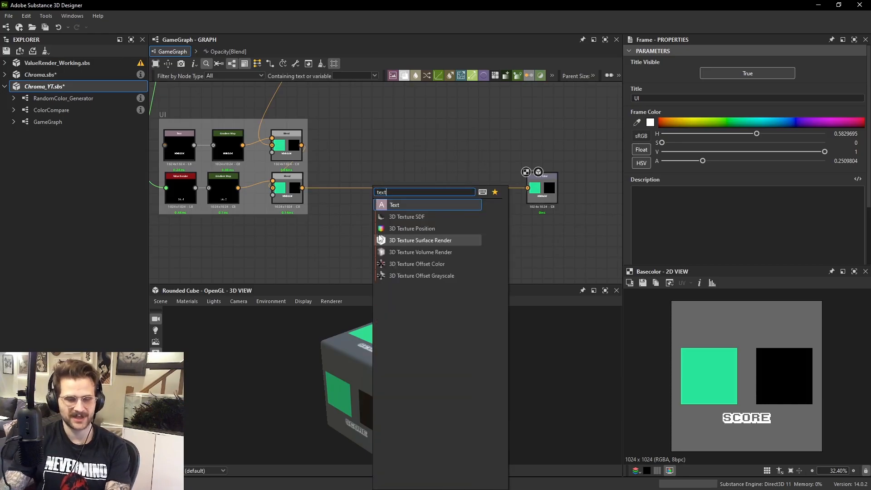
{"action": "key", "text": "Return"}
{"action": "scroll", "coordinate": [758, 194], "scroll_direction": "down", "scroll_amount": 4}
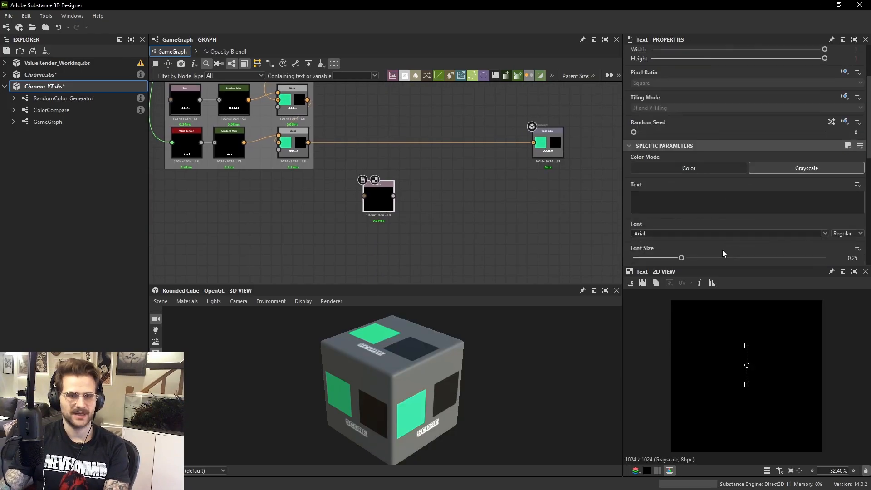
{"action": "left_click", "coordinate": [826, 207]}
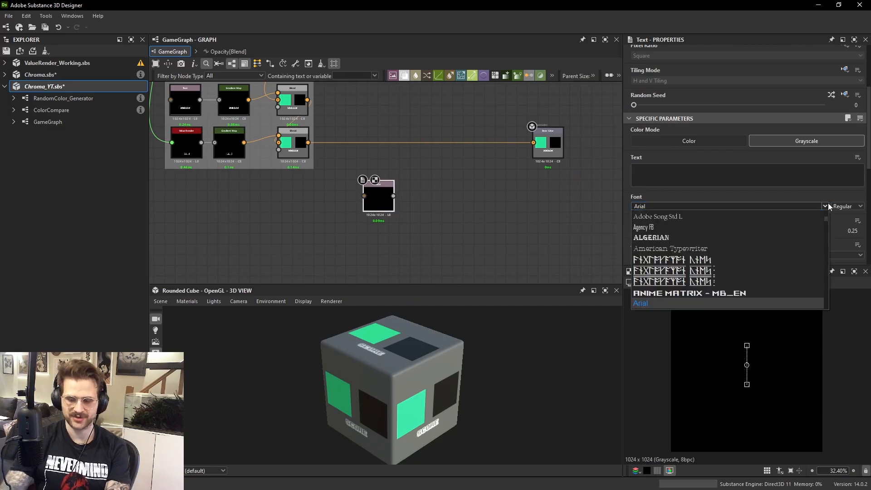
{"action": "key", "text": "n"}
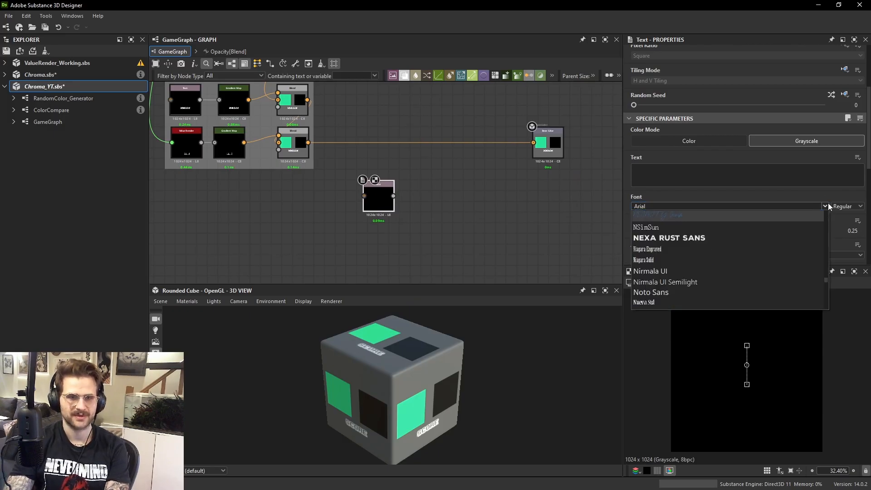
{"action": "key", "text": "c"}
{"action": "key", "text": "e"}
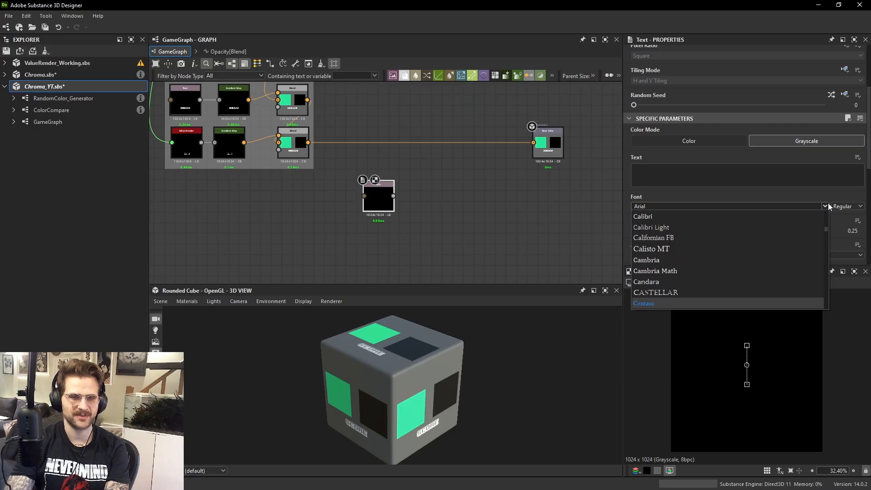
{"action": "left_click", "coordinate": [723, 177]}
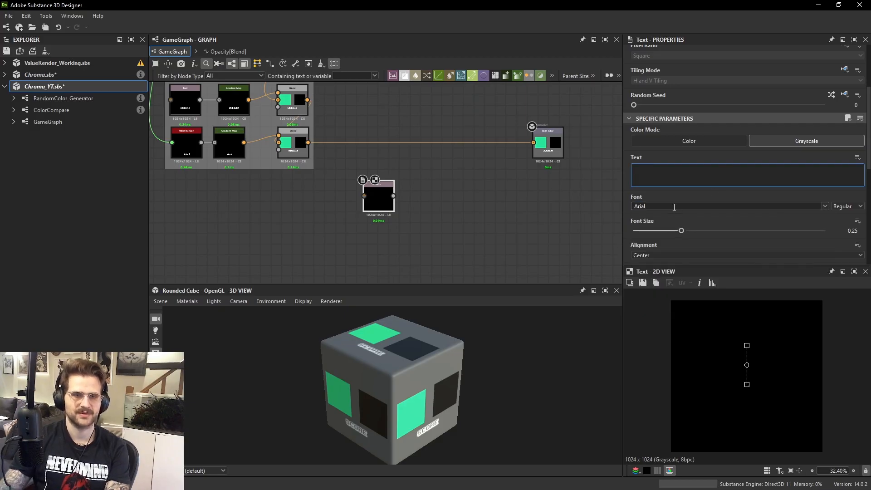
{"action": "left_click_drag", "start_coordinate": [673, 206], "coordinate": [622, 201]}
{"action": "type", "text": "pri"}
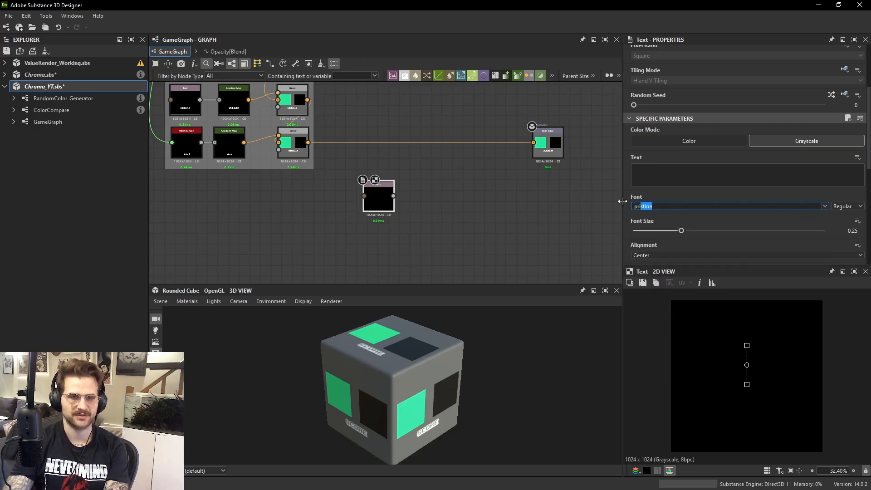
{"action": "key", "text": "BackSpace"}
{"action": "key", "text": "BackSpace"}
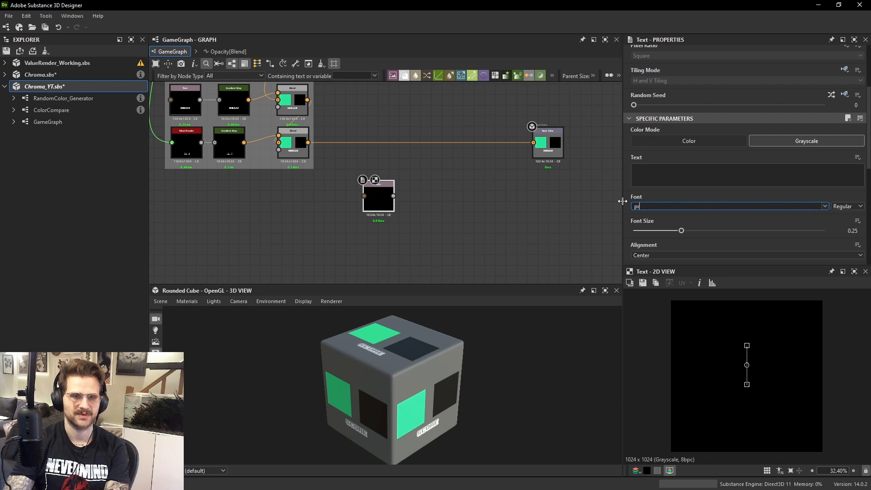
{"action": "type", "text": "int"}
{"action": "key", "text": "BackSpace"}
{"action": "key", "text": "BackSpace"}
{"action": "key", "text": "BackSpace"}
{"action": "key", "text": "BackSpace"}
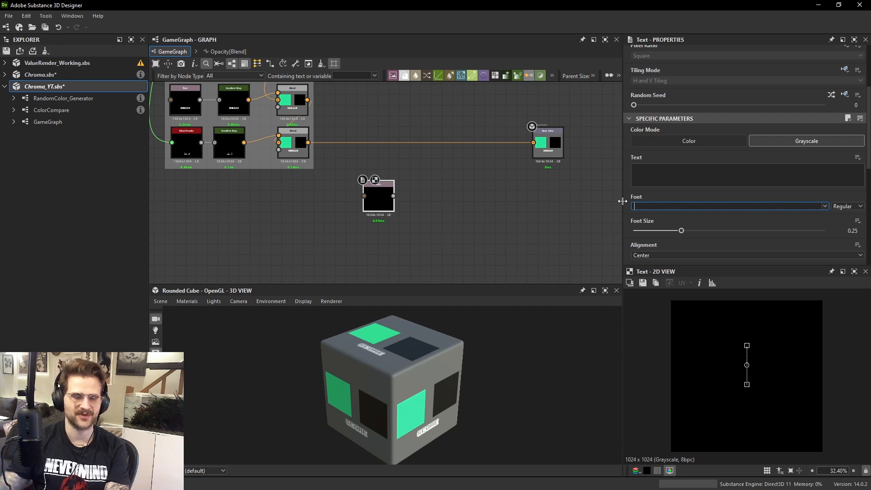
Browse the Text node's available fonts for a typeface suited to a game-over message.
{"action": "left_click", "coordinate": [788, 206]}
{"action": "scroll", "coordinate": [709, 255], "scroll_direction": "down", "scroll_amount": 15}
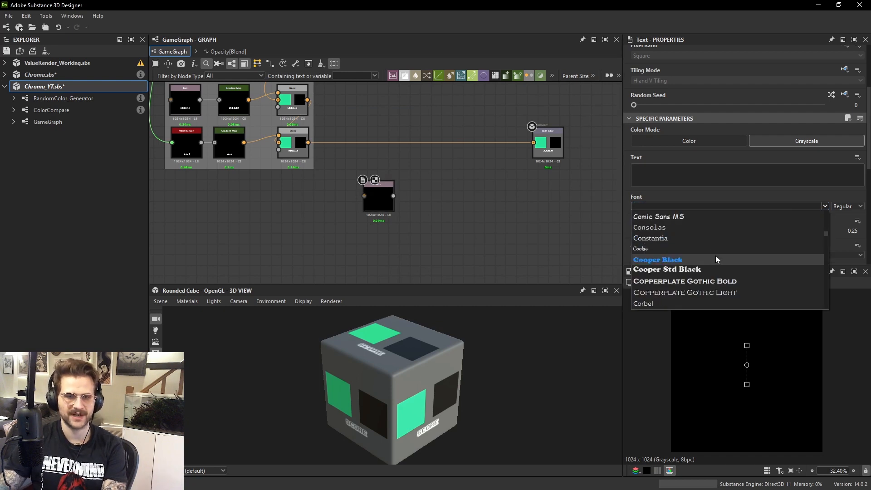
{"action": "scroll", "coordinate": [690, 252], "scroll_direction": "down", "scroll_amount": 15}
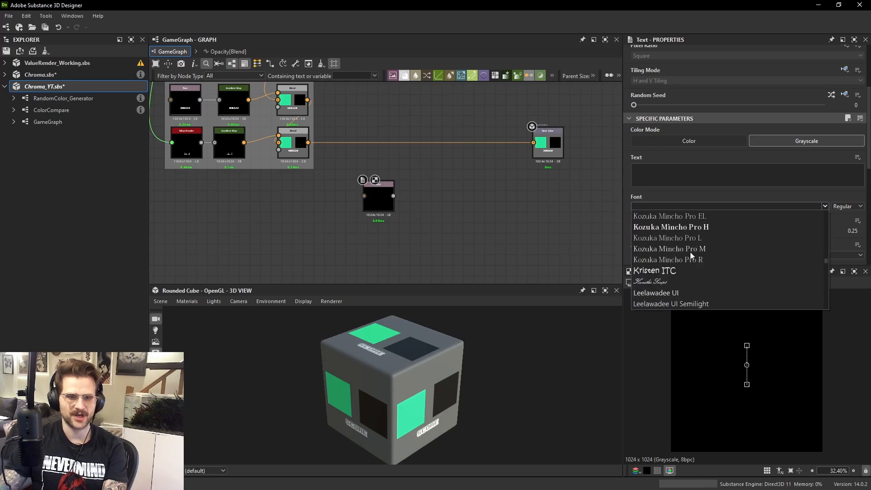
{"action": "scroll", "coordinate": [688, 248], "scroll_direction": "down", "scroll_amount": 7}
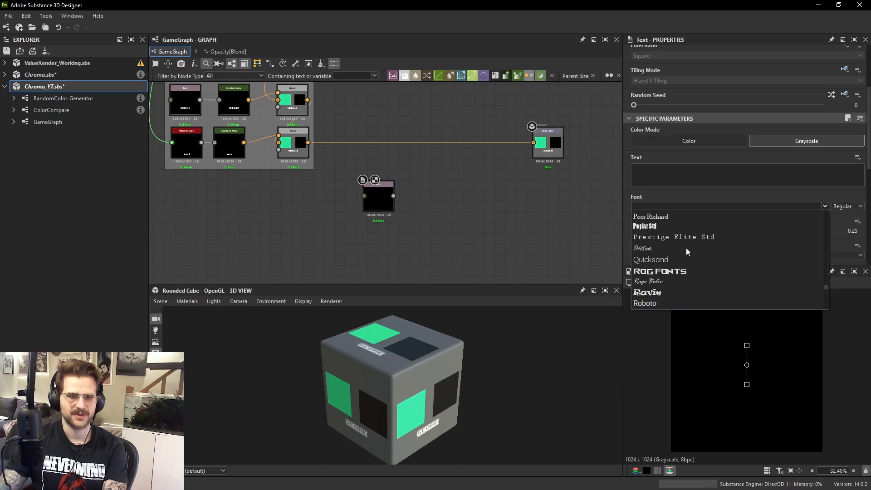
{"action": "scroll", "coordinate": [686, 247], "scroll_direction": "up", "scroll_amount": 1}
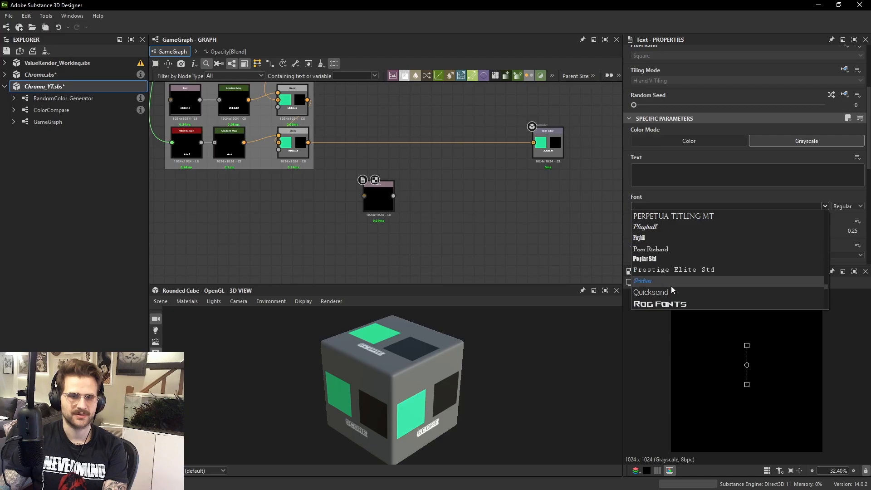
{"action": "scroll", "coordinate": [678, 281], "scroll_direction": "down", "scroll_amount": 8}
{"action": "scroll", "coordinate": [688, 263], "scroll_direction": "down", "scroll_amount": 18}
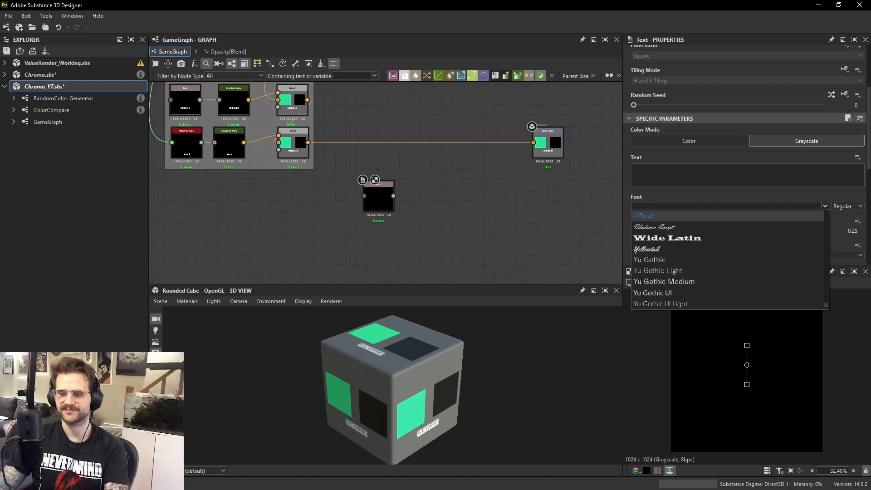
{"action": "key", "text": "alt+Tab"}
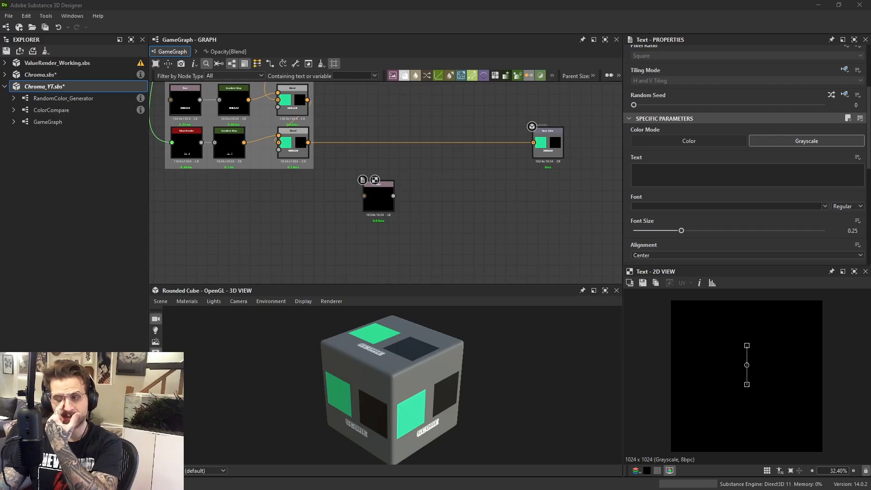
Enter YOU DIED as the Text node's text and reduce its font size to 0.21.
{"action": "left_click", "coordinate": [727, 207]}
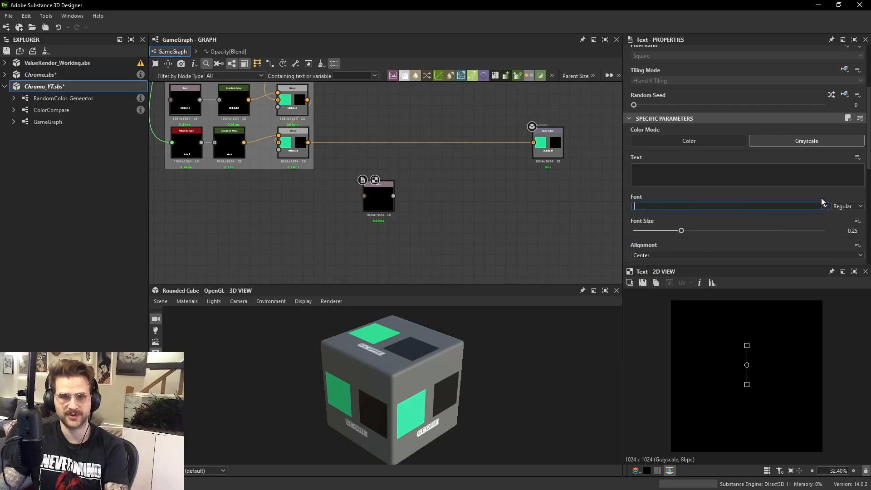
{"action": "left_click", "coordinate": [771, 176]}
{"action": "type", "text": "YoU"}
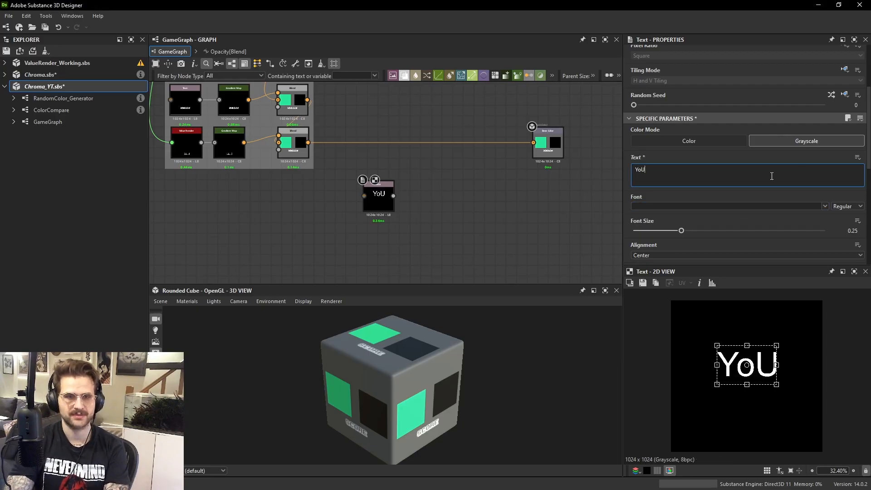
{"action": "key", "text": "BackSpace"}
{"action": "key", "text": "BackSpace"}
{"action": "type", "text": "OU DIED"}
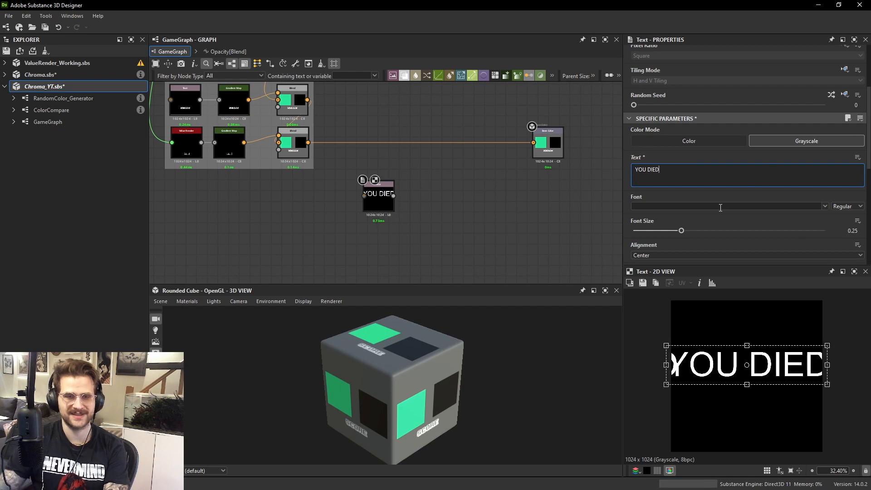
{"action": "left_click", "coordinate": [674, 232]}
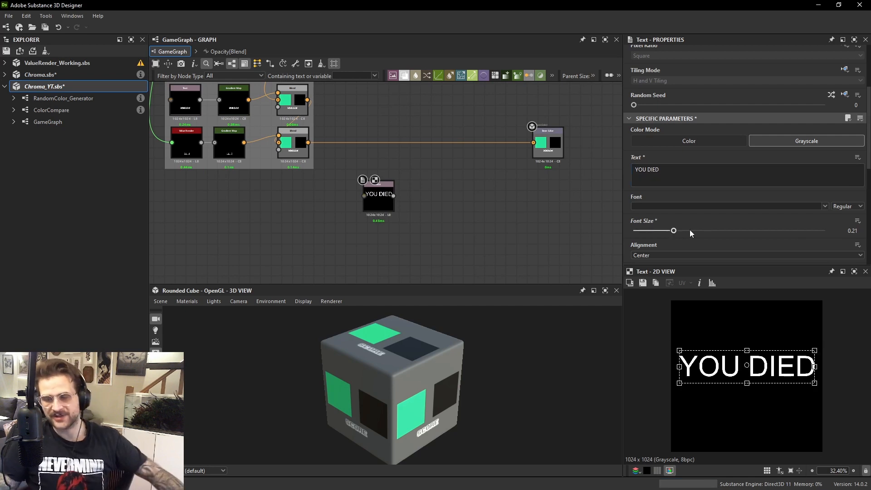
Set the YOU DIED text's font to OptimusPrinceps and its font size to 0.18.
{"action": "left_click", "coordinate": [824, 207]}
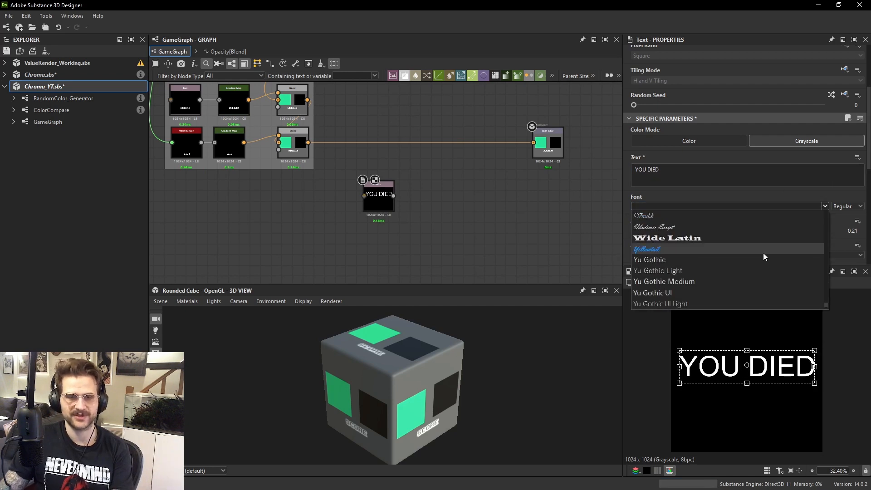
{"action": "scroll", "coordinate": [762, 252], "scroll_direction": "down", "scroll_amount": 2}
{"action": "scroll", "coordinate": [715, 260], "scroll_direction": "up", "scroll_amount": 5}
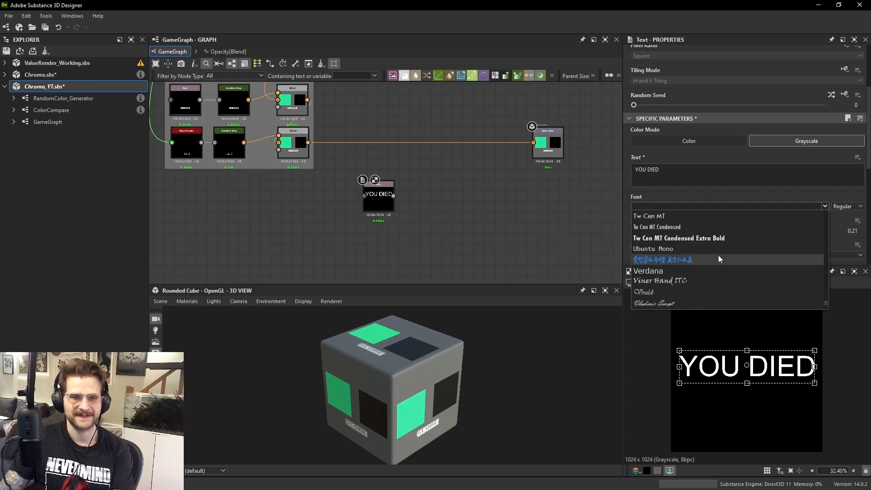
{"action": "left_click", "coordinate": [694, 208]}
{"action": "type", "text": "p"}
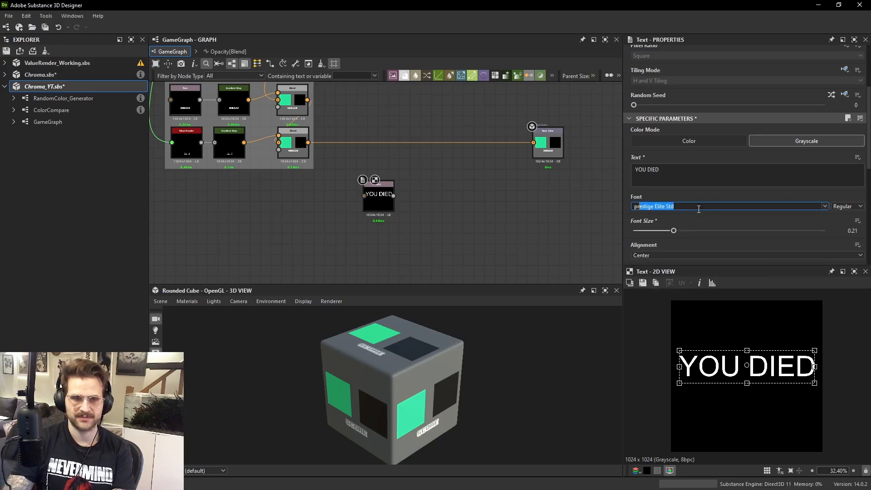
{"action": "type", "text": "ri"}
{"action": "key", "text": "BackSpace"}
{"action": "key", "text": "BackSpace"}
{"action": "key", "text": "BackSpace"}
{"action": "type", "text": "optimusPrinceps"}
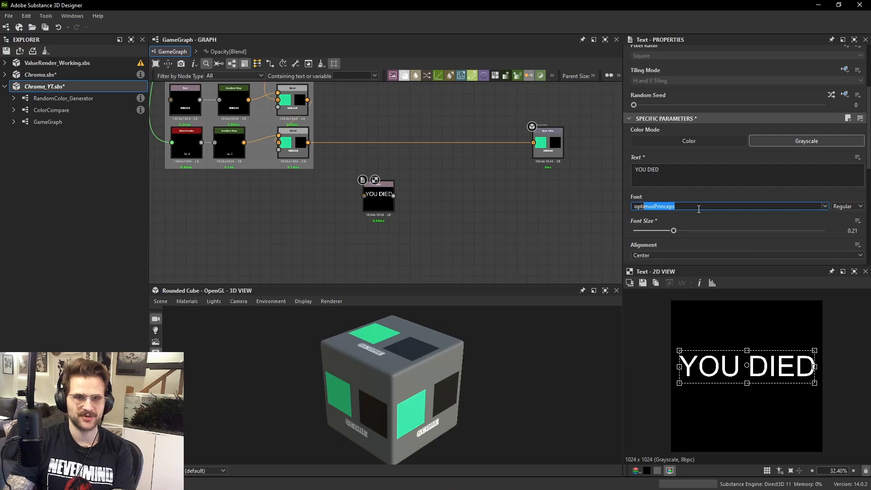
{"action": "key", "text": "Return"}
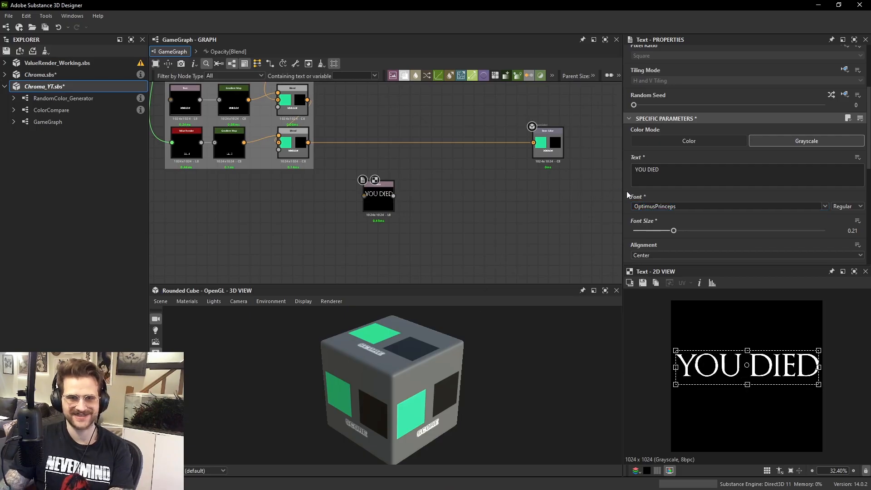
{"action": "left_click_drag", "start_coordinate": [675, 232], "coordinate": [669, 232]}
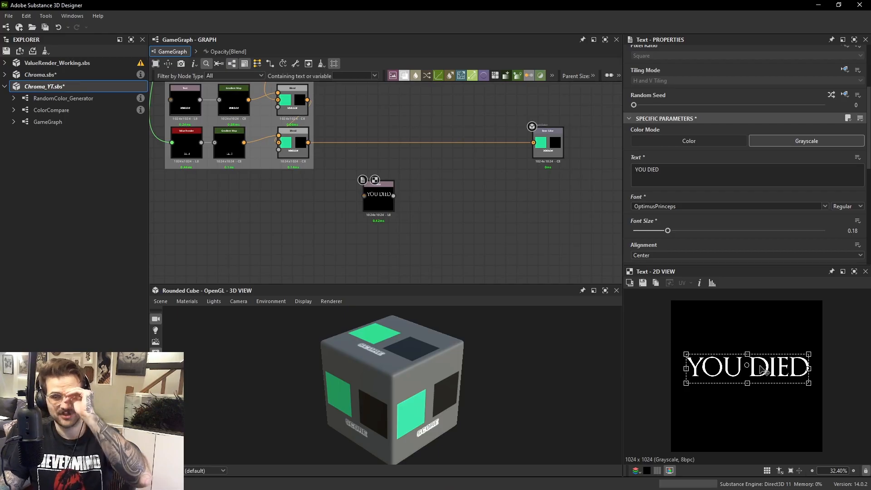
Add a black Uniform Color node beside the YOU DIED Text node, below the UI frame.
{"action": "scroll", "coordinate": [356, 230], "scroll_direction": "up", "scroll_amount": 1}
{"action": "left_click_drag", "start_coordinate": [393, 187], "coordinate": [378, 211]}
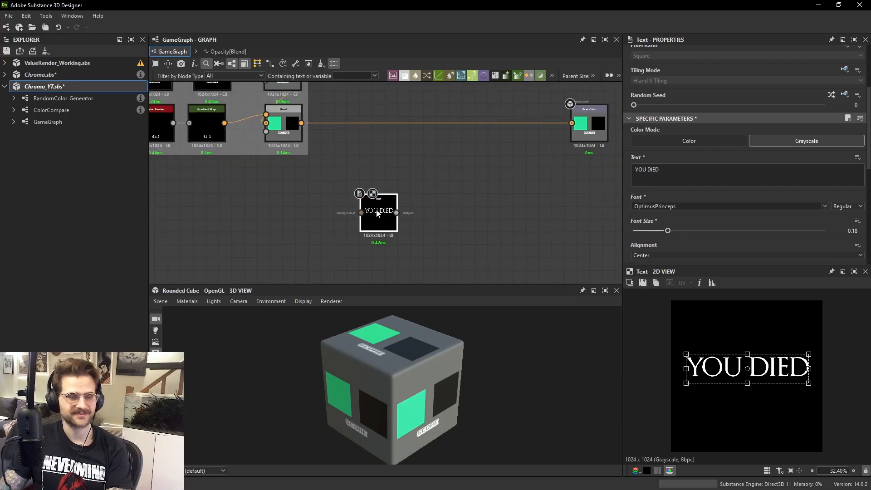
{"action": "middle_click_drag", "start_coordinate": [485, 271], "coordinate": [520, 246]}
{"action": "key", "text": "space"}
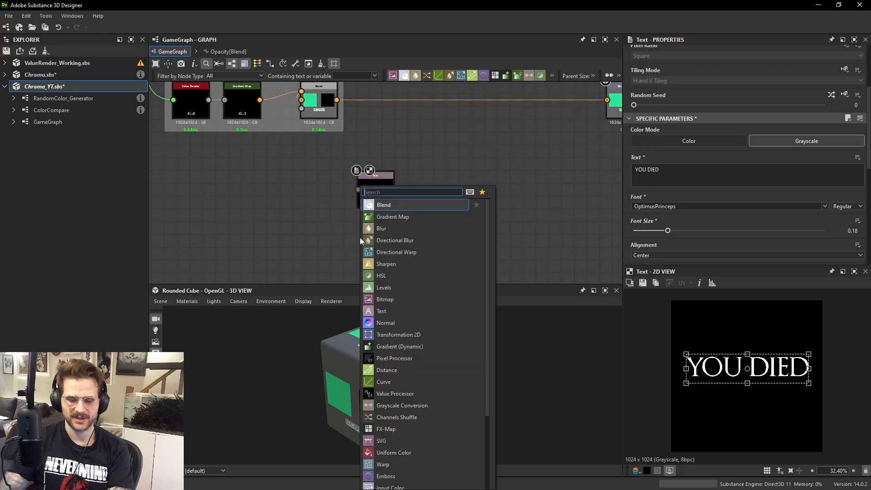
{"action": "type", "text": "uniform"}
{"action": "key", "text": "Return"}
{"action": "left_click_drag", "start_coordinate": [360, 237], "coordinate": [296, 236]}
{"action": "middle_click_drag", "start_coordinate": [459, 211], "coordinate": [473, 202]}
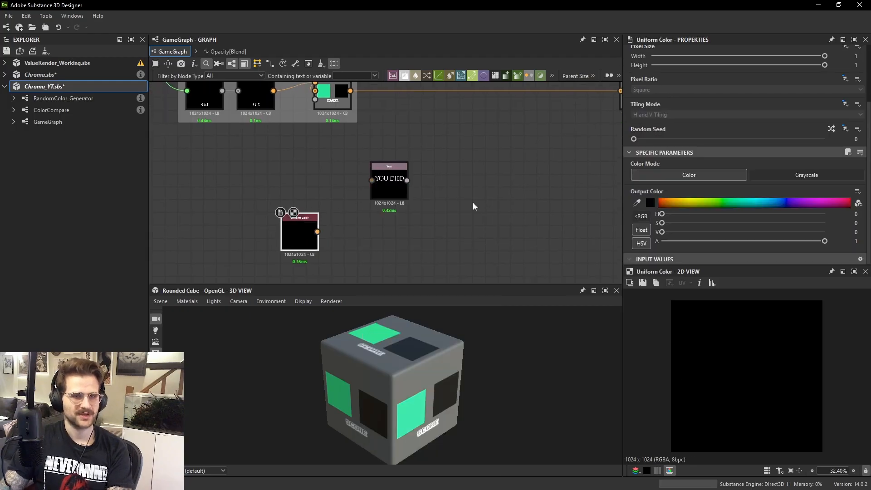
Add a second Uniform Color node feeding a new Blend node's foreground, and make it pure red with saturation and value at 1.
{"action": "middle_click_drag", "start_coordinate": [414, 207], "coordinate": [490, 170]}
{"action": "left_click_drag", "start_coordinate": [372, 200], "coordinate": [354, 132]}
{"action": "key", "text": "space"}
{"action": "left_click", "coordinate": [455, 208]}
{"action": "left_click_drag", "start_coordinate": [826, 199], "coordinate": [860, 192]}
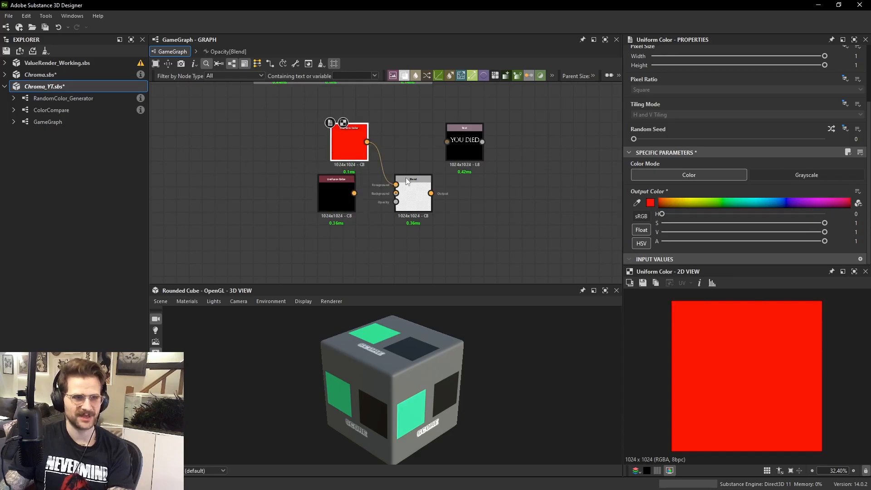
Connect the YOU DIED text to the Blend's opacity and the black Uniform Color to its background, and preview the Blend.
{"action": "left_click_drag", "start_coordinate": [470, 136], "coordinate": [330, 240]}
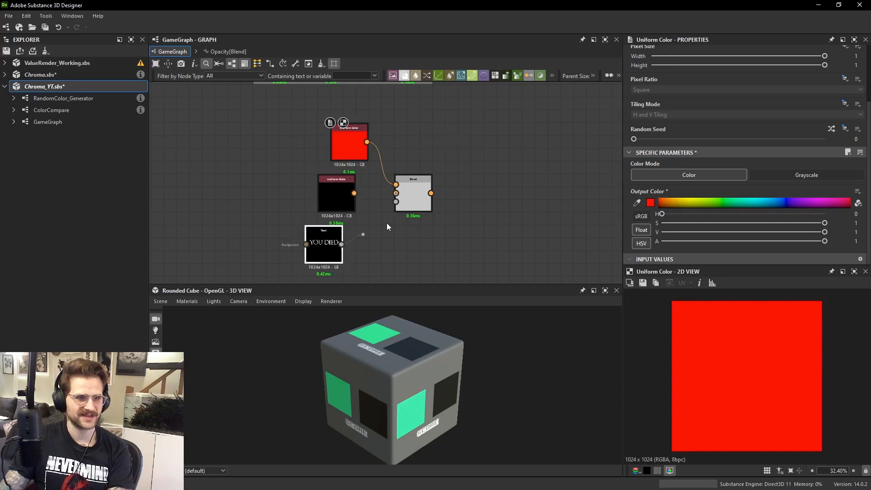
{"action": "left_click", "coordinate": [414, 208]}
{"action": "left_click_drag", "start_coordinate": [354, 193], "coordinate": [396, 194]}
{"action": "double_click", "coordinate": [409, 196]}
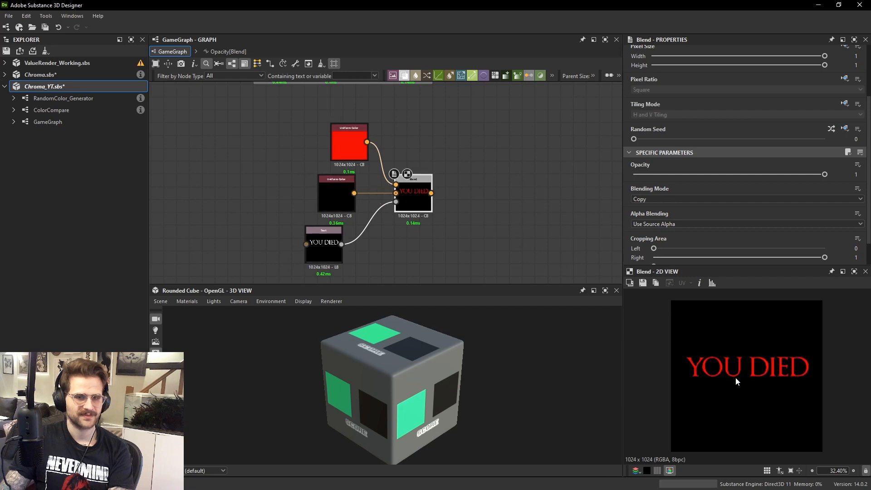
Align the red Uniform Color node above the black one and darken its color to a value of 0.74.
{"action": "scroll", "coordinate": [736, 381], "scroll_direction": "up", "scroll_amount": 3}
{"action": "left_click_drag", "start_coordinate": [349, 142], "coordinate": [336, 143]}
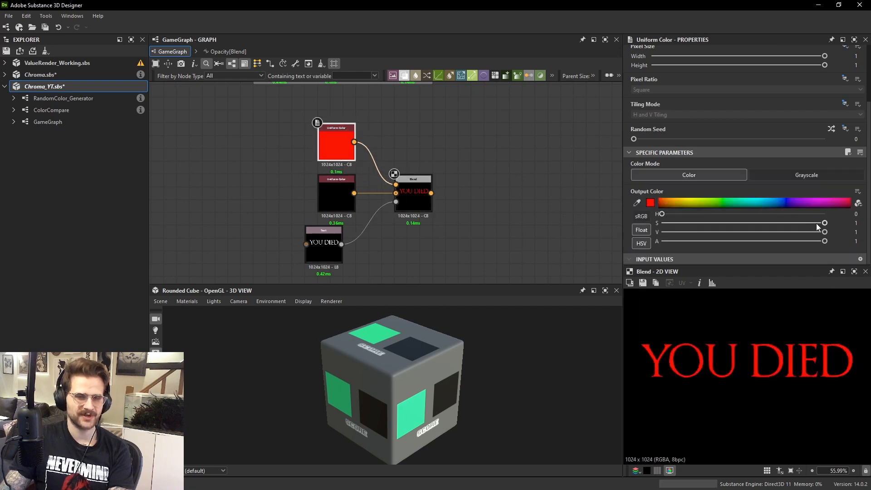
{"action": "left_click_drag", "start_coordinate": [813, 225], "coordinate": [781, 232]}
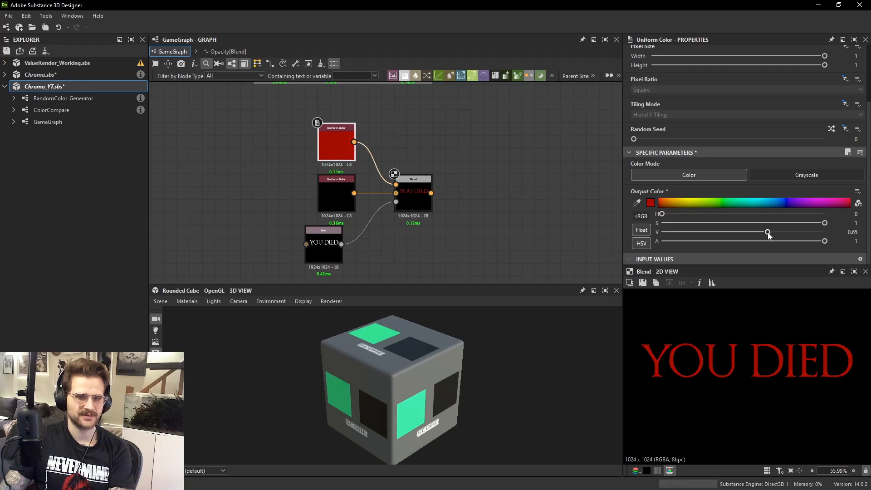
{"action": "scroll", "coordinate": [775, 360], "scroll_direction": "down", "scroll_amount": 2}
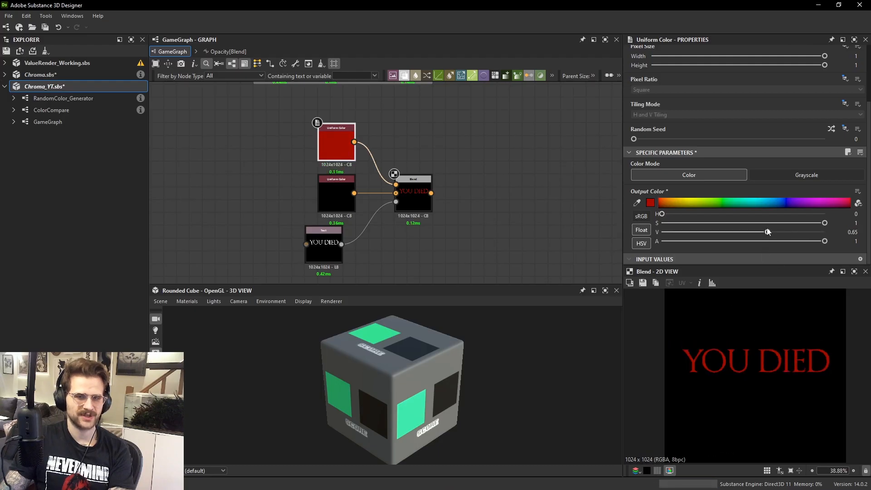
{"action": "left_click_drag", "start_coordinate": [767, 232], "coordinate": [787, 233]}
{"action": "scroll", "coordinate": [805, 352], "scroll_direction": "down", "scroll_amount": 1}
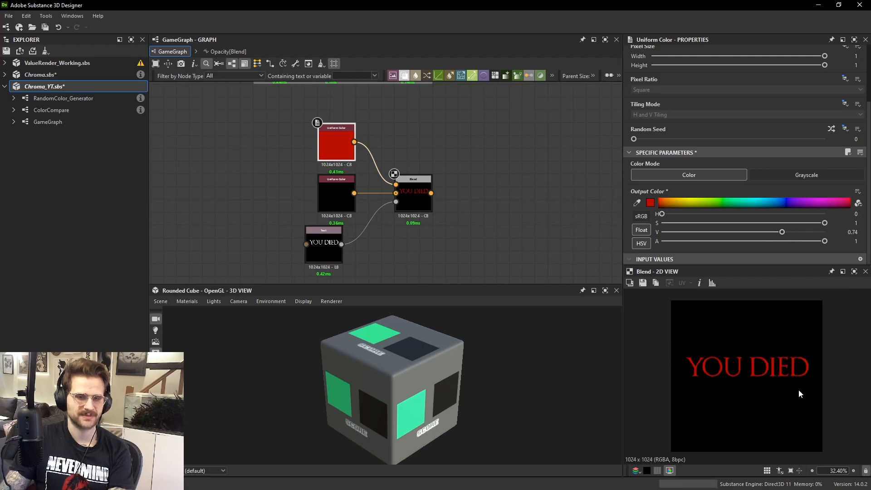
Align the Text node under the two Uniform Color nodes and move the whole YOU DIED group beneath the UI frame.
{"action": "left_click_drag", "start_coordinate": [328, 243], "coordinate": [341, 244]}
{"action": "scroll", "coordinate": [342, 244], "scroll_direction": "down", "scroll_amount": 3}
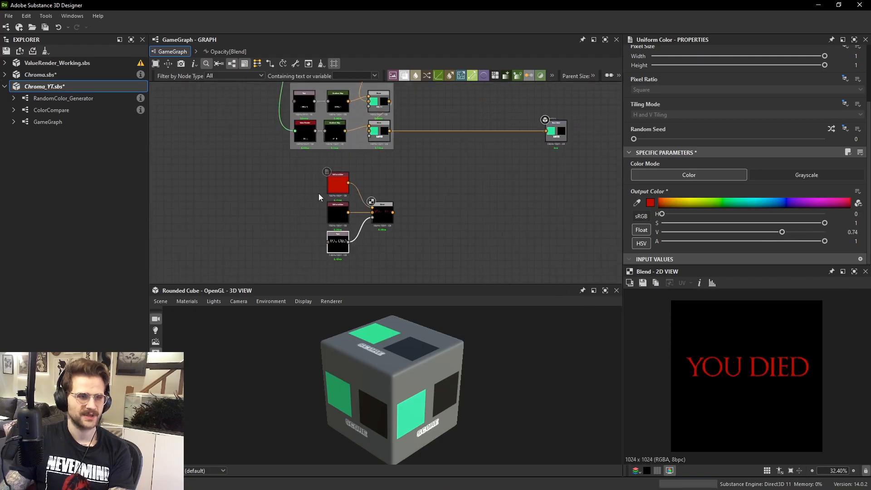
{"action": "left_click_drag", "start_coordinate": [319, 193], "coordinate": [398, 240]}
{"action": "left_click_drag", "start_coordinate": [382, 209], "coordinate": [352, 203]}
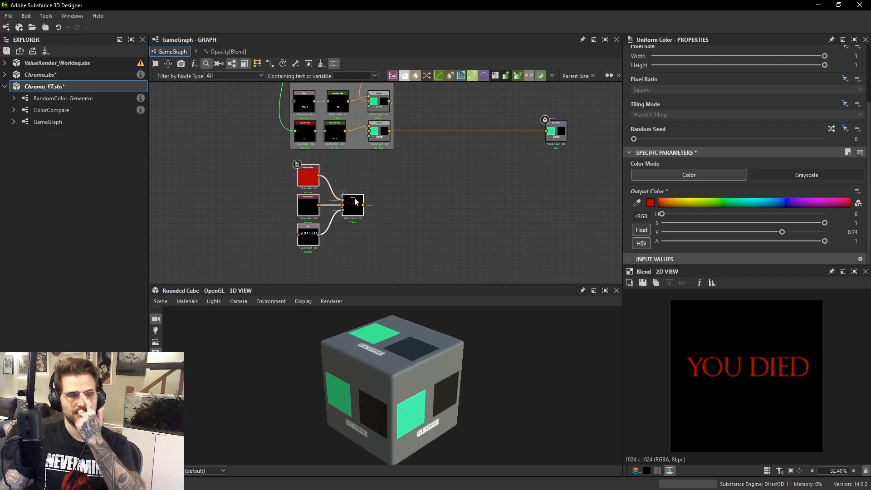
{"action": "left_click", "coordinate": [382, 186]}
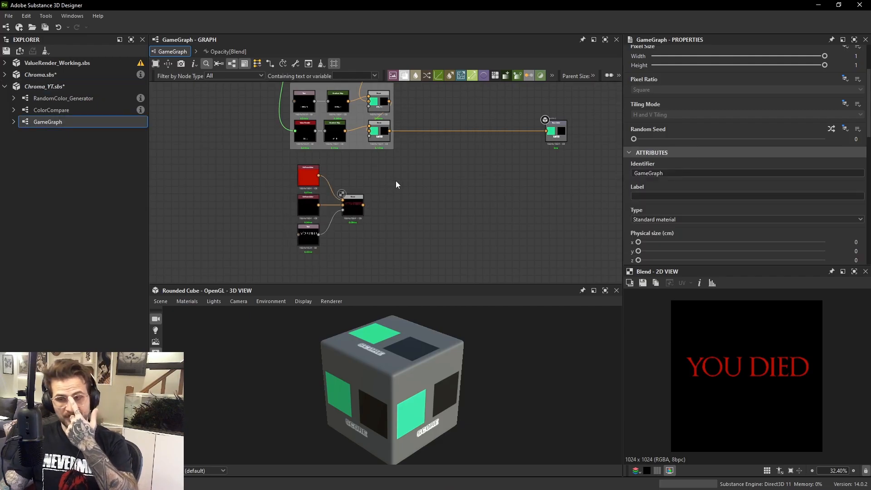
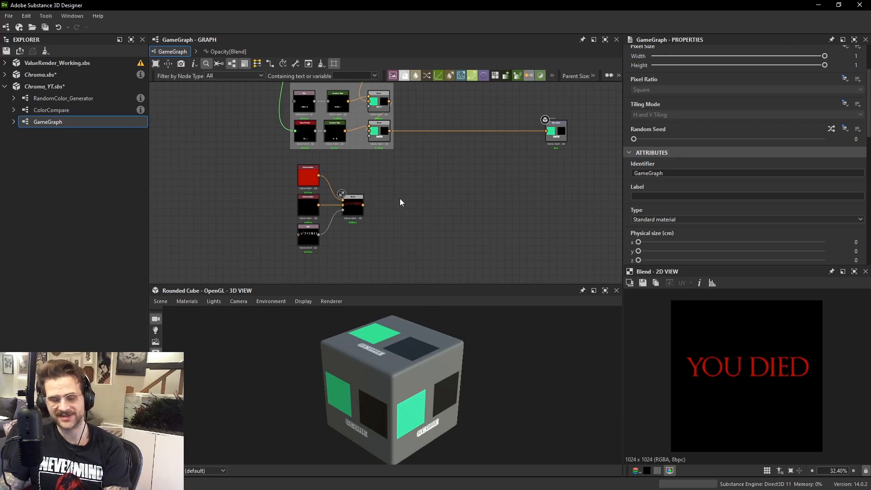
{"action": "scroll", "coordinate": [399, 198], "scroll_direction": "up", "scroll_amount": 2}
{"action": "key", "text": "space"}
{"action": "left_click", "coordinate": [451, 215]}
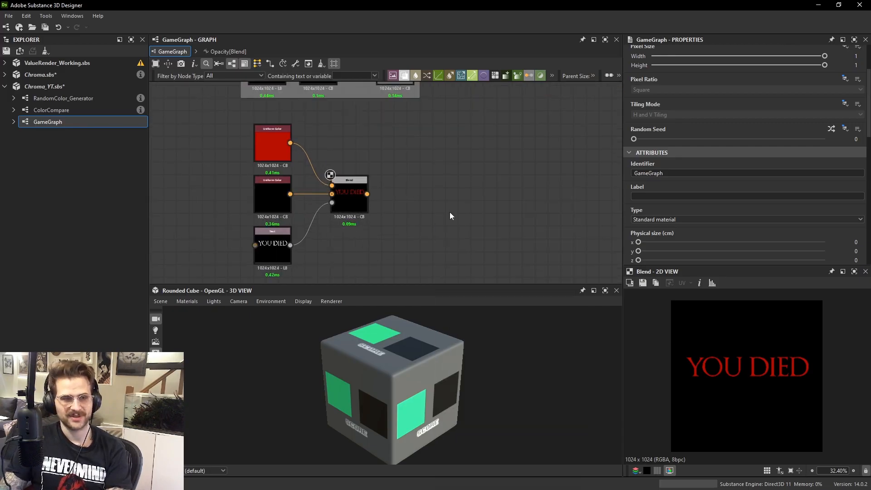
{"action": "key", "text": "ctrl+z"}
{"action": "key", "text": "ctrl+z"}
Move the final game-over Blend further from its inputs and insert a new Blend between the YOU DIED text and its opacity.
{"action": "left_click_drag", "start_coordinate": [376, 194], "coordinate": [420, 192]}
{"action": "key", "text": "space"}
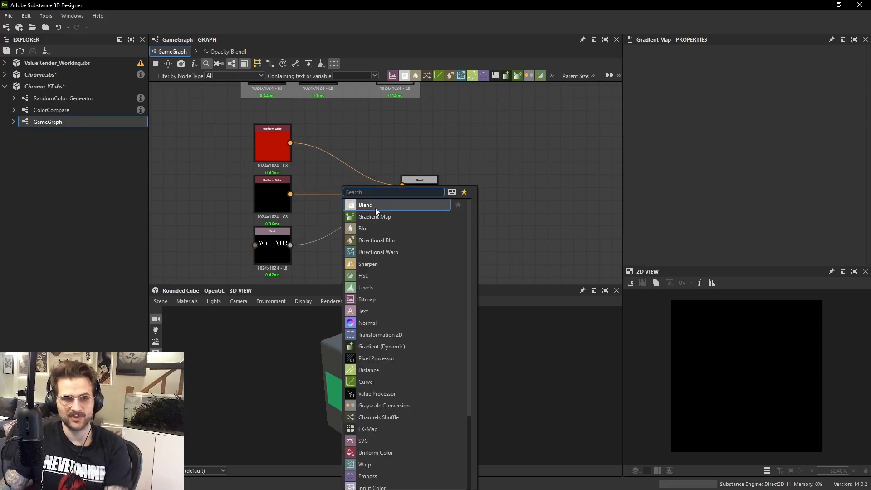
{"action": "left_click", "coordinate": [375, 207]}
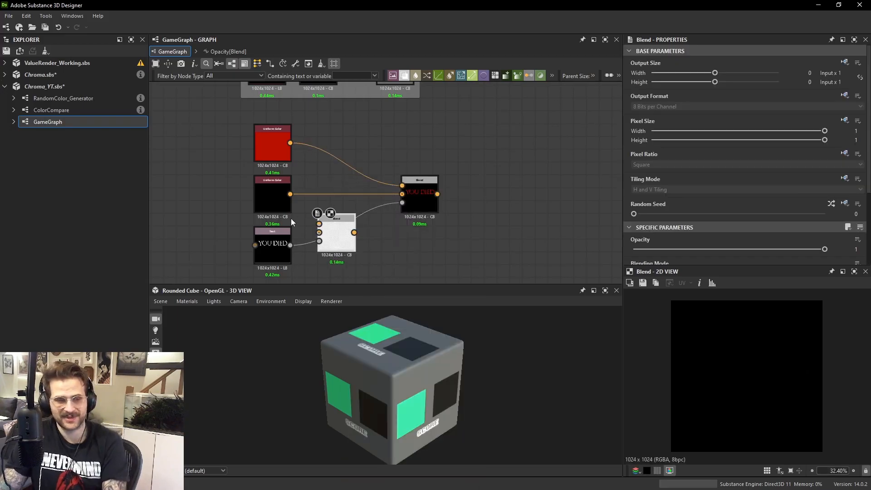
{"action": "scroll", "coordinate": [260, 228], "scroll_direction": "up", "scroll_amount": 1}
{"action": "left_click_drag", "start_coordinate": [297, 249], "coordinate": [346, 230]}
{"action": "left_click_drag", "start_coordinate": [347, 232], "coordinate": [366, 239]}
Preview the score's Value Render node in the UI frame.
{"action": "scroll", "coordinate": [378, 229], "scroll_direction": "down", "scroll_amount": 1}
{"action": "middle_click_drag", "start_coordinate": [379, 227], "coordinate": [386, 293]}
{"action": "scroll", "coordinate": [351, 109], "scroll_direction": "up", "scroll_amount": 1}
{"action": "middle_click_drag", "start_coordinate": [352, 109], "coordinate": [353, 162]}
{"action": "scroll", "coordinate": [352, 156], "scroll_direction": "down", "scroll_amount": 2}
{"action": "left_click", "coordinate": [354, 146]}
{"action": "scroll", "coordinate": [339, 178], "scroll_direction": "up", "scroll_amount": 2}
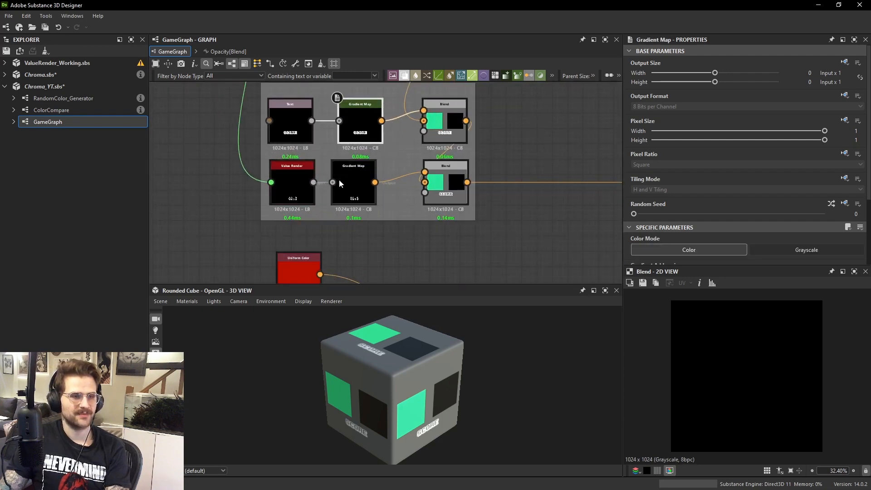
{"action": "double_click", "coordinate": [303, 190]}
{"action": "scroll", "coordinate": [303, 183], "scroll_direction": "down", "scroll_amount": 2}
{"action": "middle_click_drag", "start_coordinate": [329, 202], "coordinate": [357, 103]}
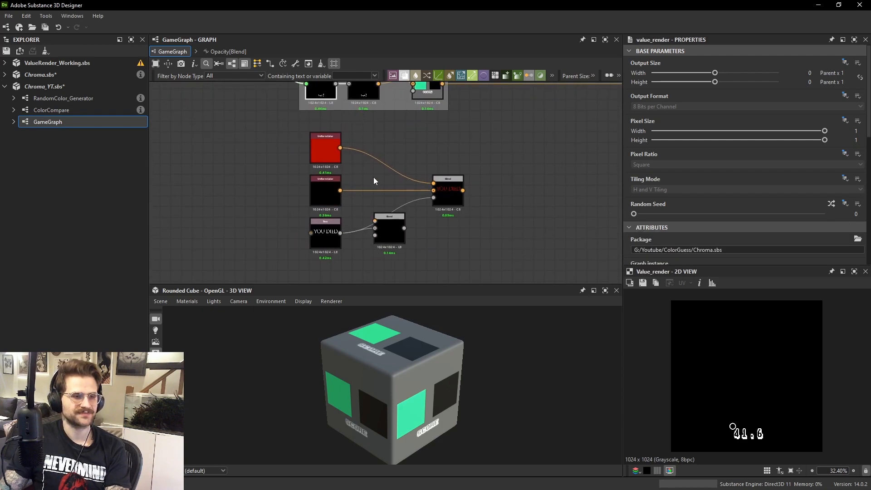
Add another Blend node beneath the UI frame and connect the Value Render output to its foreground.
{"action": "middle_click_drag", "start_coordinate": [368, 160], "coordinate": [378, 193]}
{"action": "key", "text": "space"}
{"action": "left_click", "coordinate": [426, 190]}
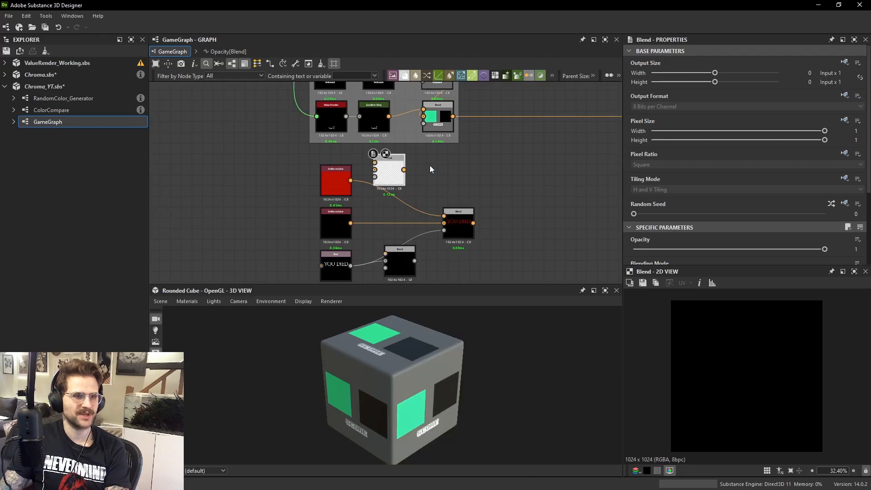
{"action": "middle_click_drag", "start_coordinate": [429, 166], "coordinate": [415, 194]}
{"action": "mouse_move", "coordinate": [387, 192]}
{"action": "left_mouse_down"}
{"action": "mouse_move", "coordinate": [414, 193]}
{"action": "mouse_move", "coordinate": [397, 193]}
{"action": "left_mouse_up"}
{"action": "middle_click_drag", "start_coordinate": [396, 193], "coordinate": [391, 204]}
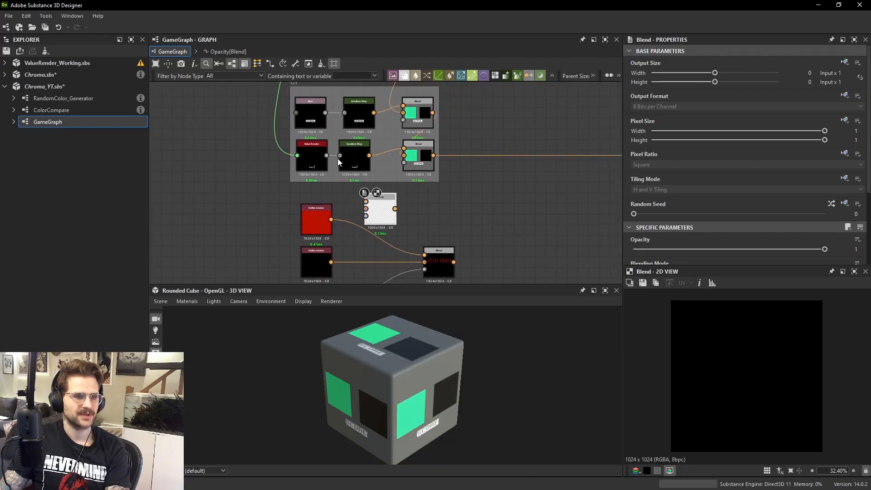
{"action": "left_click_drag", "start_coordinate": [326, 155], "coordinate": [366, 201]}
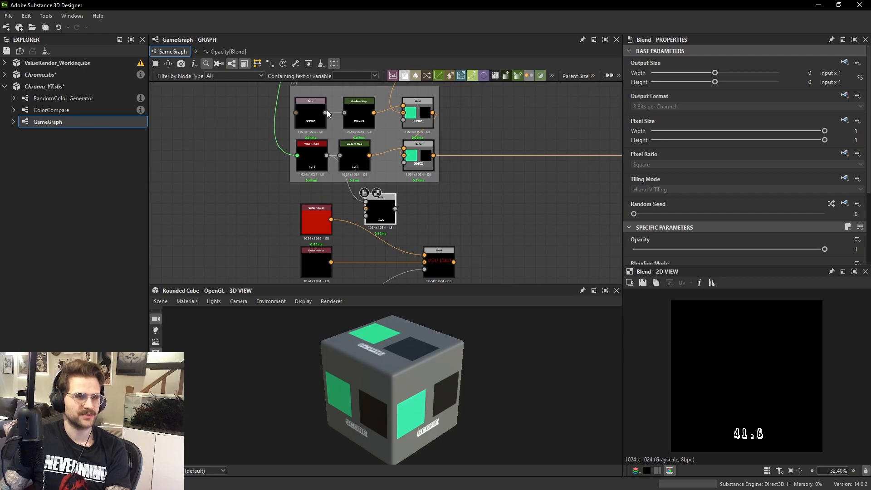
Connect the SCORE text to the new Blend's background and set its blending mode to Add (Linear Dodge).
{"action": "scroll", "coordinate": [700, 228], "scroll_direction": "down", "scroll_amount": 3}
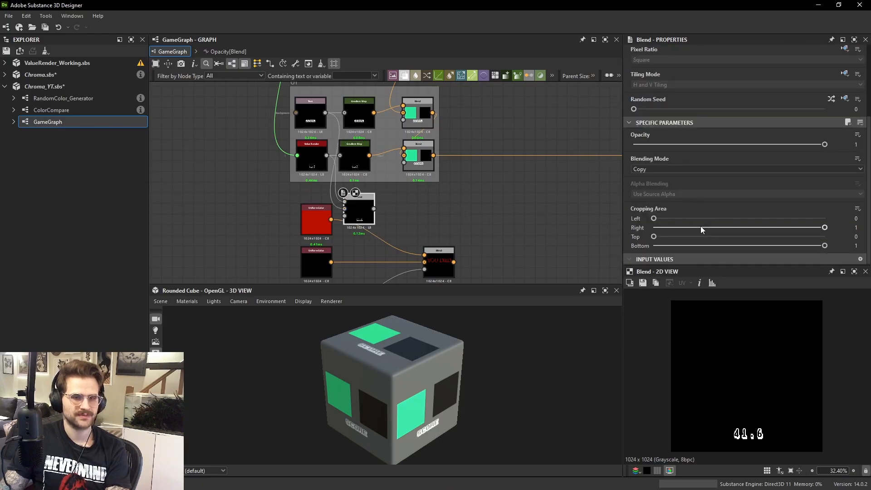
{"action": "left_click", "coordinate": [659, 168]}
{"action": "left_click", "coordinate": [652, 182]}
{"action": "middle_click_drag", "start_coordinate": [424, 221], "coordinate": [421, 143]}
{"action": "scroll", "coordinate": [421, 143], "scroll_direction": "down", "scroll_amount": 1}
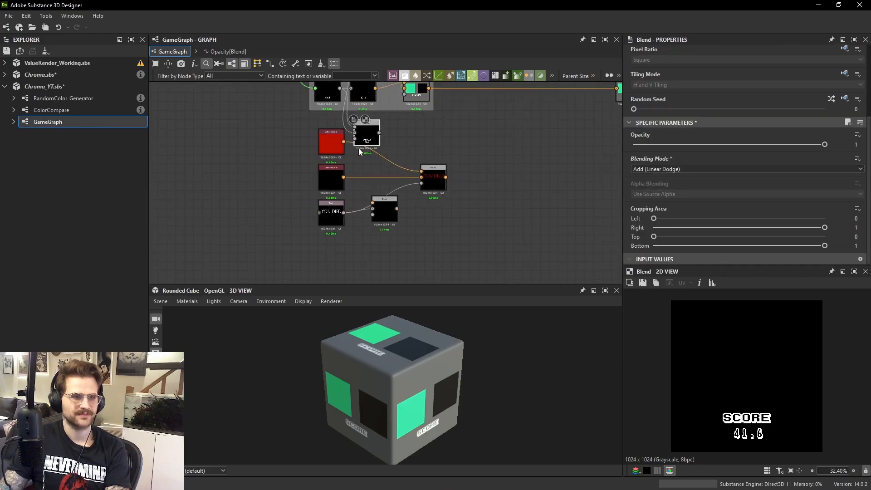
Make room beside the YOU DIED inputs, feed the score Blend into the YOU DIED Blend's foreground, and set that Blend to Add (Linear Dodge).
{"action": "left_click_drag", "start_coordinate": [280, 132], "coordinate": [332, 216]}
{"action": "left_click_drag", "start_coordinate": [331, 215], "coordinate": [305, 216]}
{"action": "left_click_drag", "start_coordinate": [366, 136], "coordinate": [349, 196]}
{"action": "left_click", "coordinate": [374, 203]}
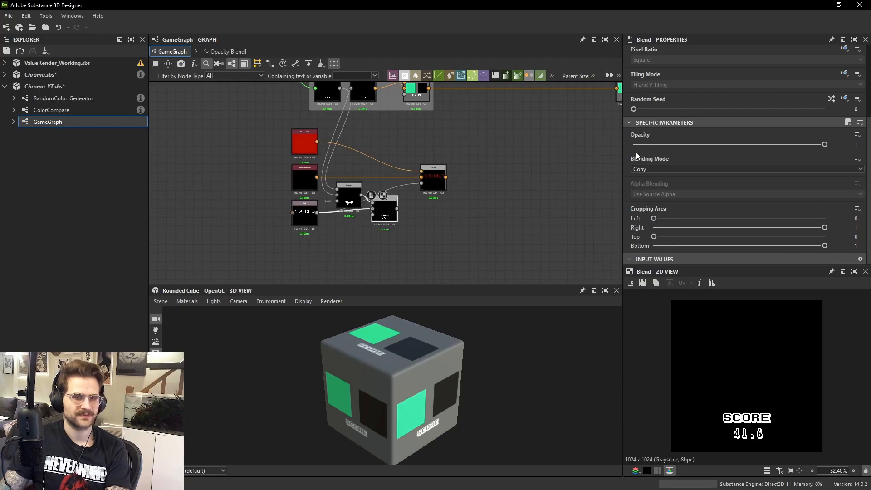
{"action": "left_click", "coordinate": [652, 170]}
{"action": "left_click", "coordinate": [649, 183]}
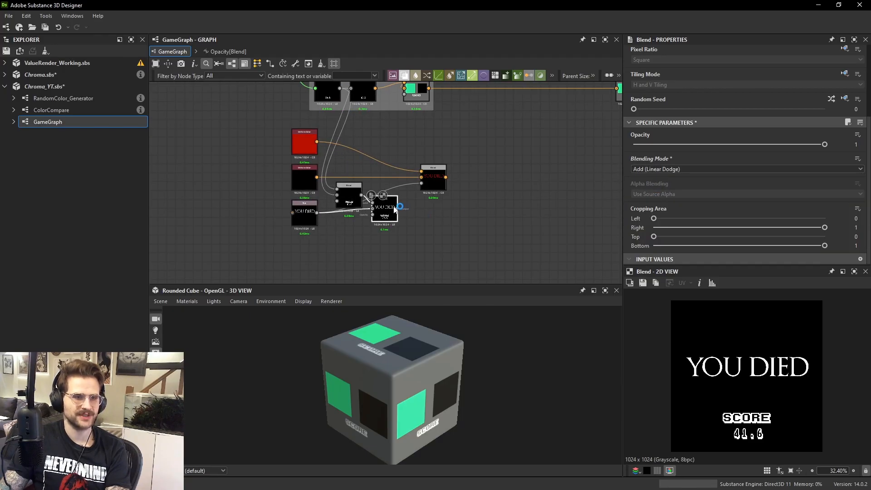
Preview the final red Blend and move the YOU DIED text higher in the image.
{"action": "left_click", "coordinate": [428, 187]}
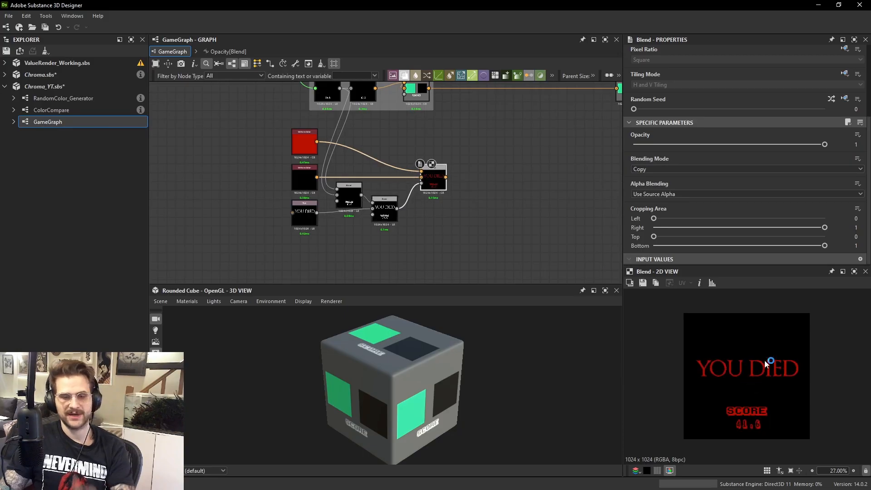
{"action": "scroll", "coordinate": [363, 144], "scroll_direction": "up", "scroll_amount": 2}
{"action": "left_click", "coordinate": [284, 238]}
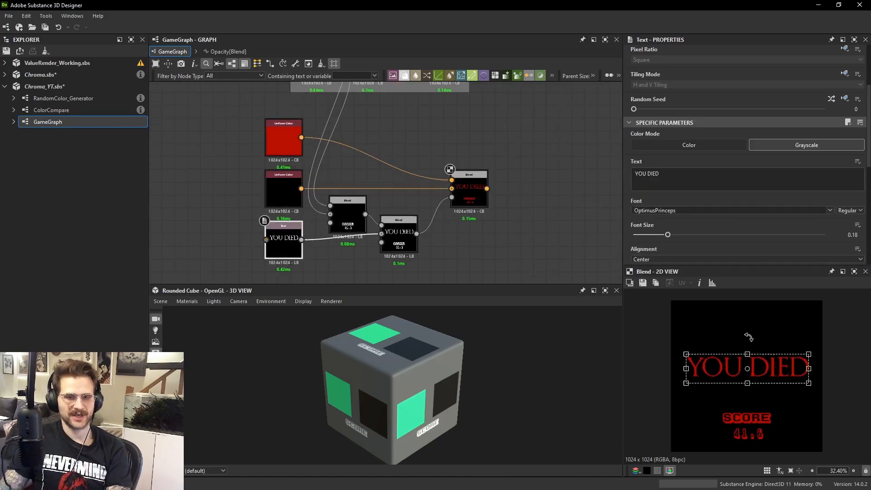
{"action": "left_click_drag", "start_coordinate": [789, 375], "coordinate": [784, 343]}
Duplicate the YOU DIED Text node below the original and rewrite its text as "Reset and Re-seed", with the S of seed capitalized.
{"action": "middle_click_drag", "start_coordinate": [286, 281], "coordinate": [306, 214]}
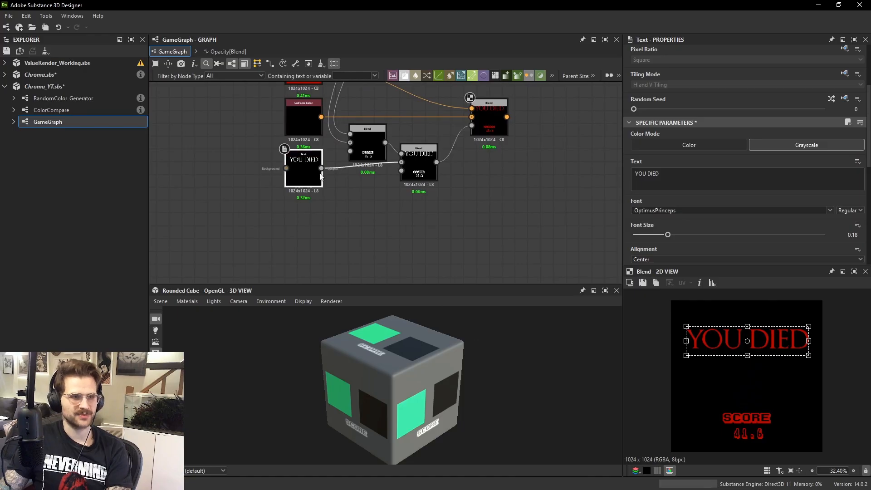
{"action": "key", "text": "ctrl+d"}
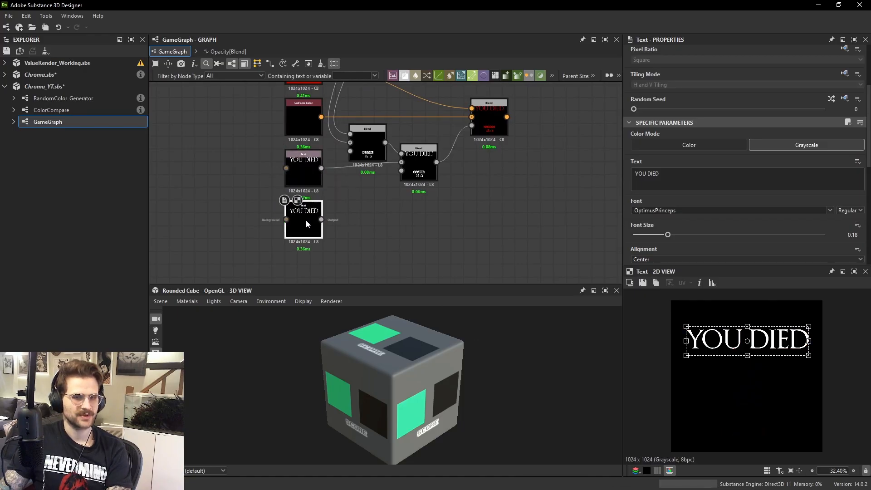
{"action": "left_click", "coordinate": [725, 174]}
{"action": "type", "text": "Res"}
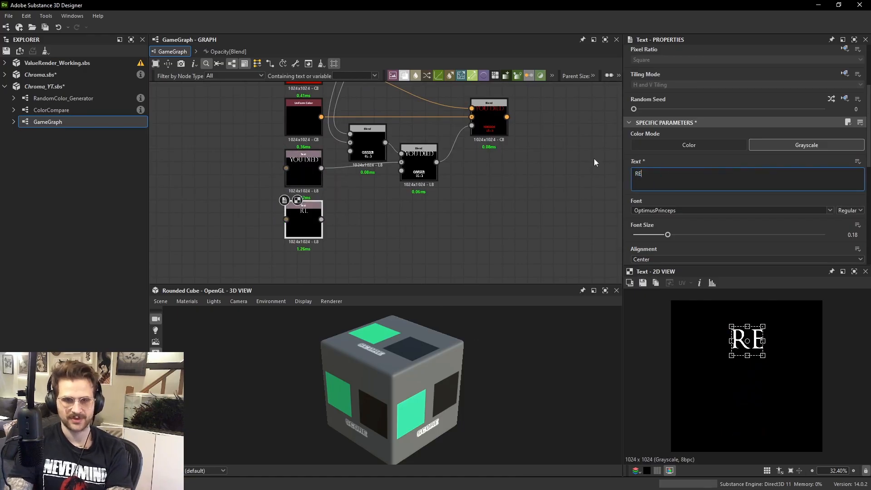
{"action": "key", "text": "BackSpace"}
{"action": "type", "text": "set "}
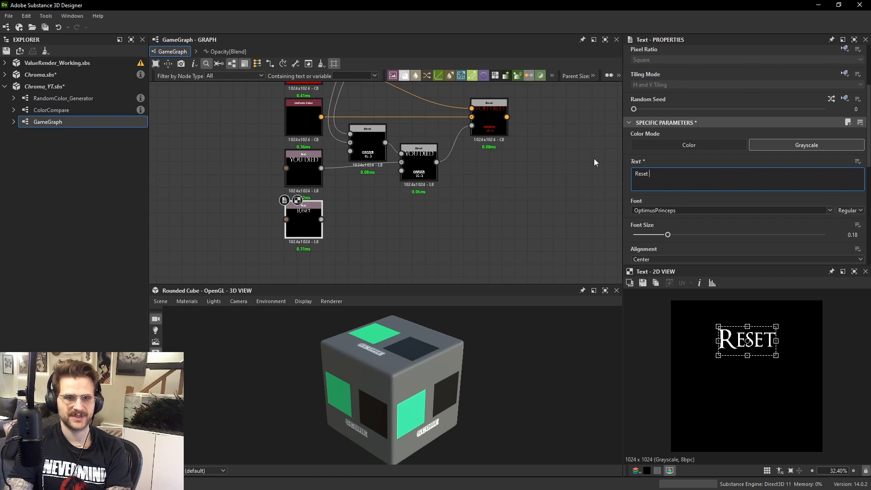
{"action": "type", "text": "and Re-seed"}
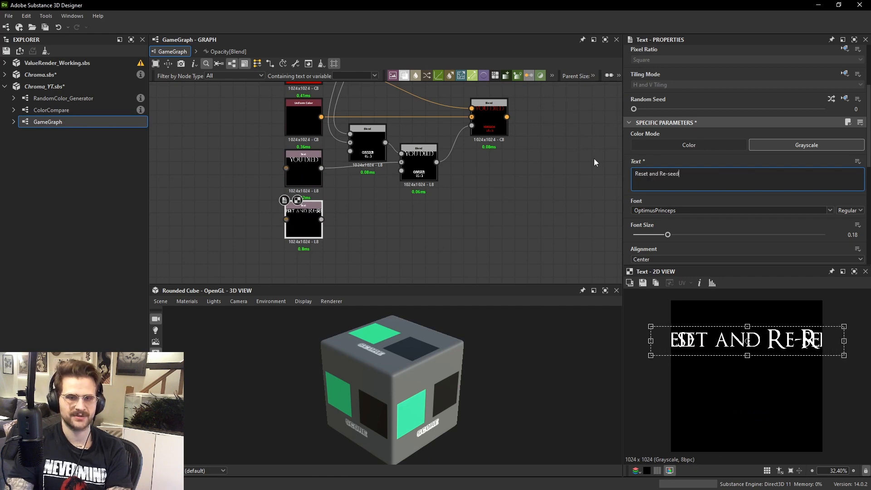
{"action": "key", "text": "BackSpace"}
{"action": "key", "text": "BackSpace"}
{"action": "key", "text": "BackSpace"}
{"action": "key", "text": "BackSpace"}
{"action": "type", "text": "S"}
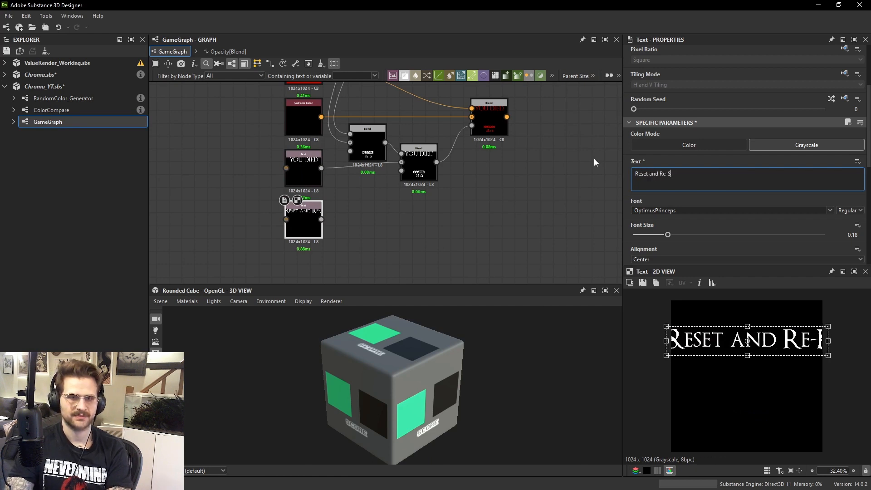
Complete the text node's message as "Reset and Re-Seed" over "To go again" and set its font size to 0.12.
{"action": "type", "text": "eed"}
{"action": "key", "text": "Return"}
{"action": "type", "text": "To "}
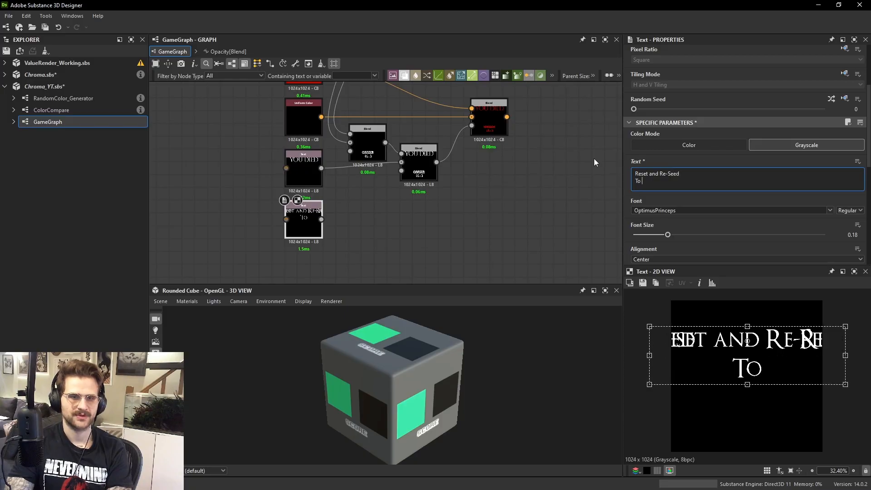
{"action": "type", "text": "go again"}
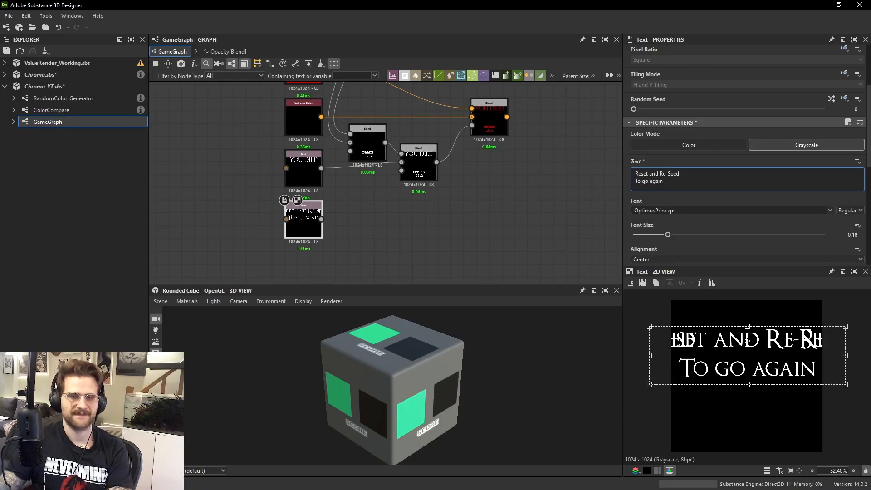
{"action": "left_click_drag", "start_coordinate": [660, 235], "coordinate": [657, 239]}
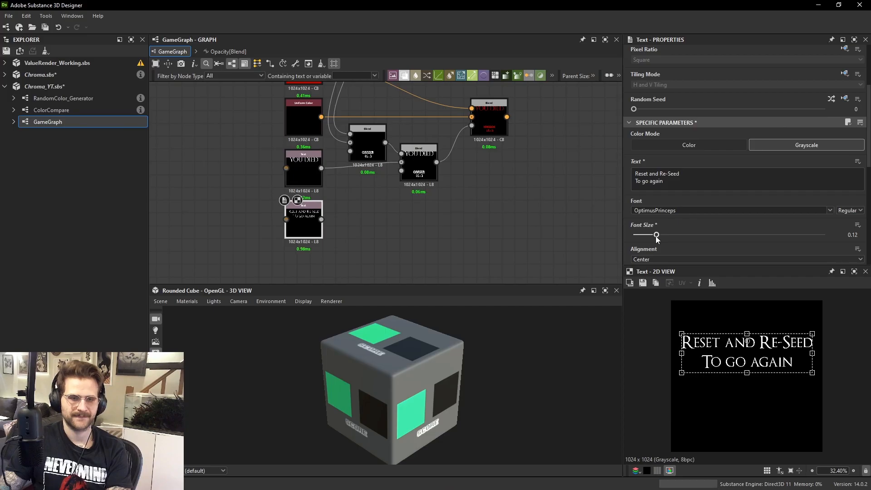
Add a Blend node combining the new text with the "YOU DIED" blend, change its blending mode, and feed it into the red screen's opacity.
{"action": "left_click", "coordinate": [385, 203]}
{"action": "key", "text": "space"}
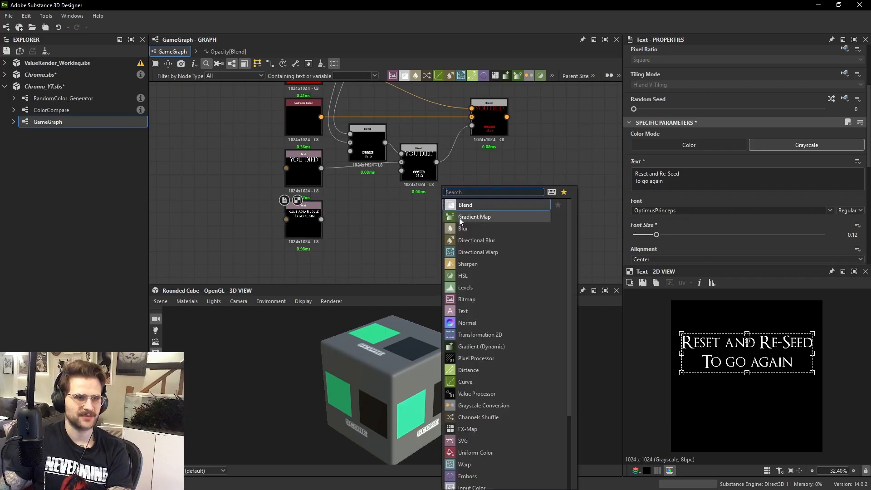
{"action": "left_click", "coordinate": [467, 204]}
{"action": "left_click_drag", "start_coordinate": [441, 198], "coordinate": [441, 223]}
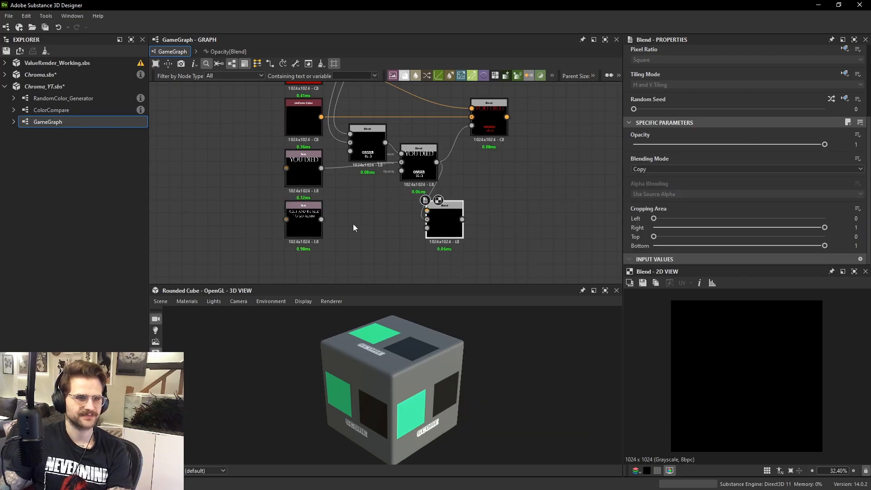
{"action": "left_click", "coordinate": [745, 169]}
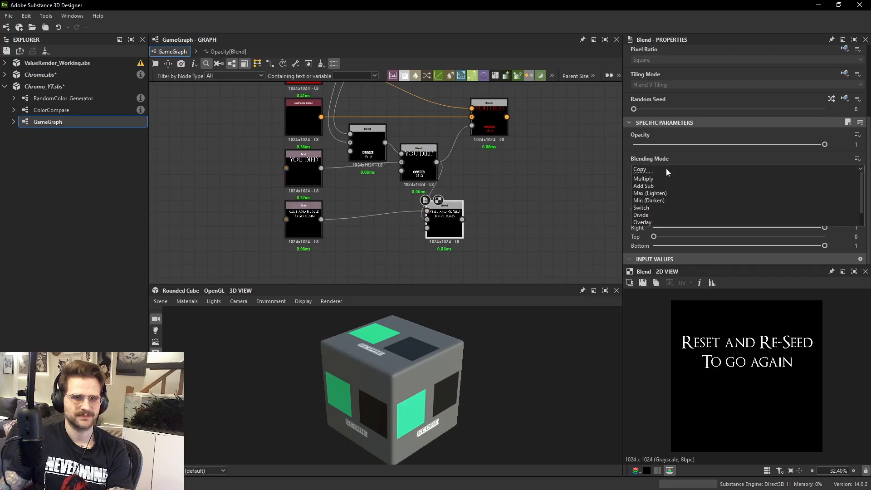
{"action": "left_click", "coordinate": [662, 181]}
{"action": "left_click_drag", "start_coordinate": [462, 219], "coordinate": [472, 125]}
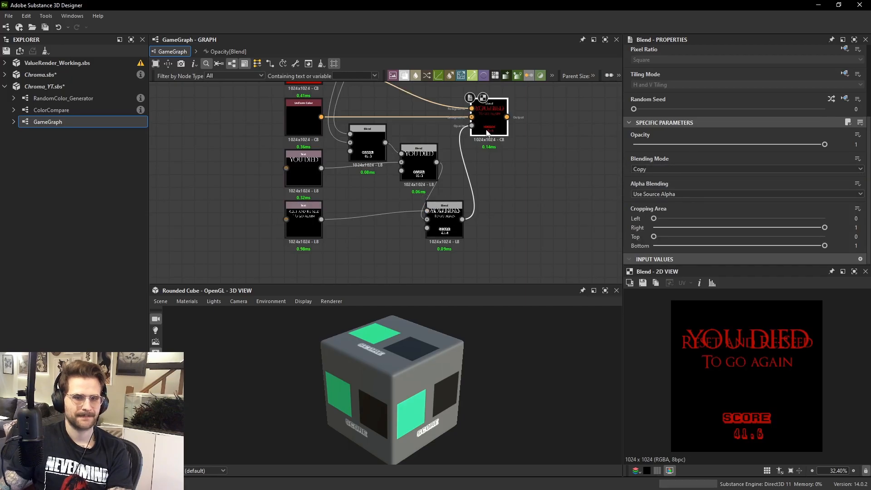
Reduce the "Reset and Re-Seed" text's font size and move it just below "YOU DIED", above the score.
{"action": "left_click", "coordinate": [303, 220]}
{"action": "scroll", "coordinate": [728, 200], "scroll_direction": "down", "scroll_amount": 5}
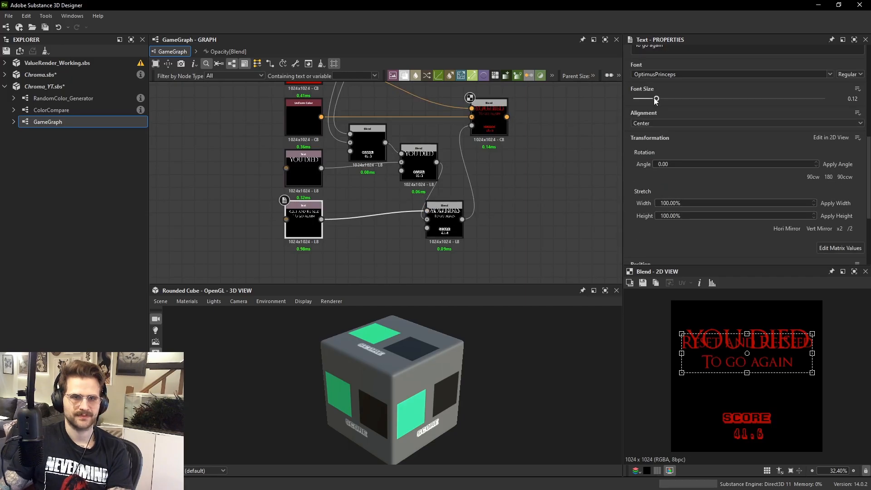
{"action": "left_click_drag", "start_coordinate": [656, 99], "coordinate": [650, 99]}
{"action": "scroll", "coordinate": [780, 369], "scroll_direction": "up", "scroll_amount": 1}
{"action": "left_click_drag", "start_coordinate": [780, 367], "coordinate": [780, 395]}
{"action": "left_click", "coordinate": [522, 202]}
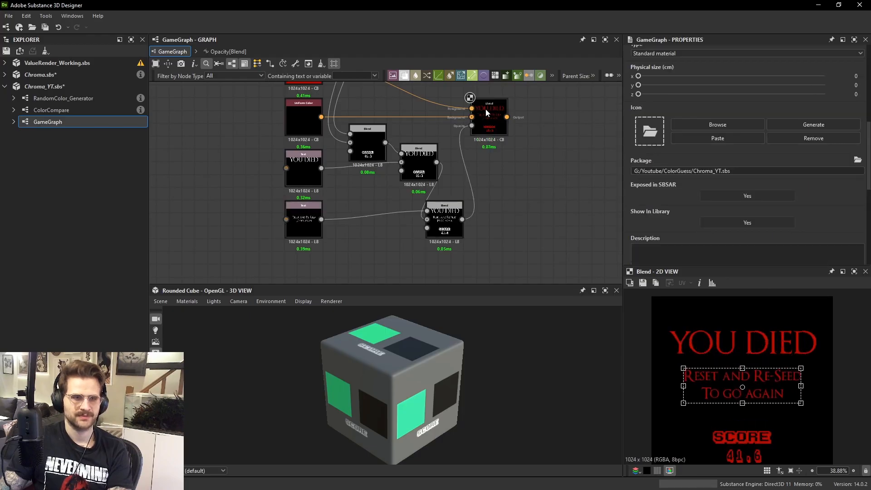
Add a Pixel Processor node in the free space beside the "YOU DIED" screen's final Blend node.
{"action": "left_click", "coordinate": [486, 111]}
{"action": "scroll", "coordinate": [488, 112], "scroll_direction": "down", "scroll_amount": 1}
{"action": "middle_click_drag", "start_coordinate": [487, 112], "coordinate": [423, 176]}
{"action": "scroll", "coordinate": [753, 359], "scroll_direction": "down", "scroll_amount": 3}
{"action": "scroll", "coordinate": [415, 216], "scroll_direction": "down", "scroll_amount": 2}
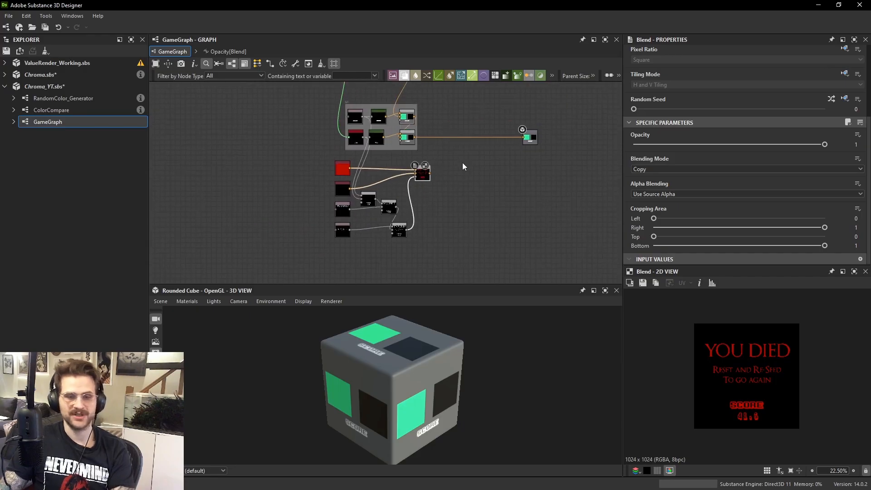
{"action": "middle_click_drag", "start_coordinate": [455, 143], "coordinate": [456, 153]}
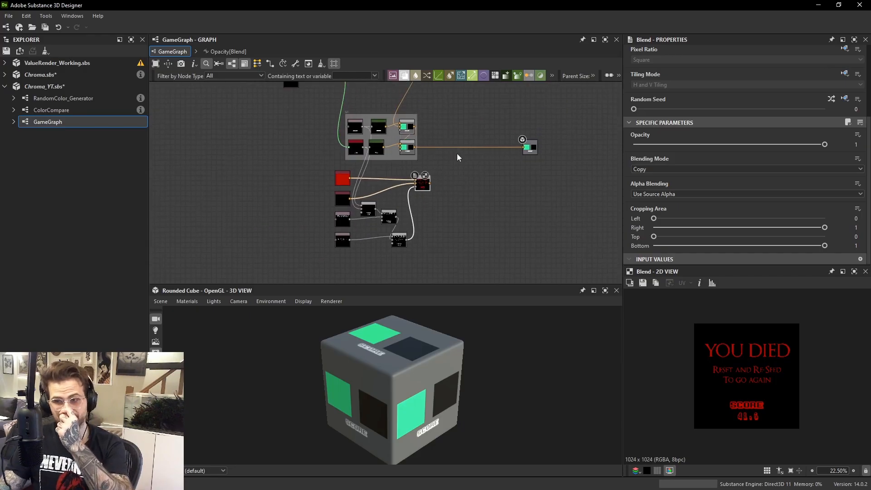
{"action": "scroll", "coordinate": [451, 149], "scroll_direction": "up", "scroll_amount": 1}
{"action": "key", "text": "space"}
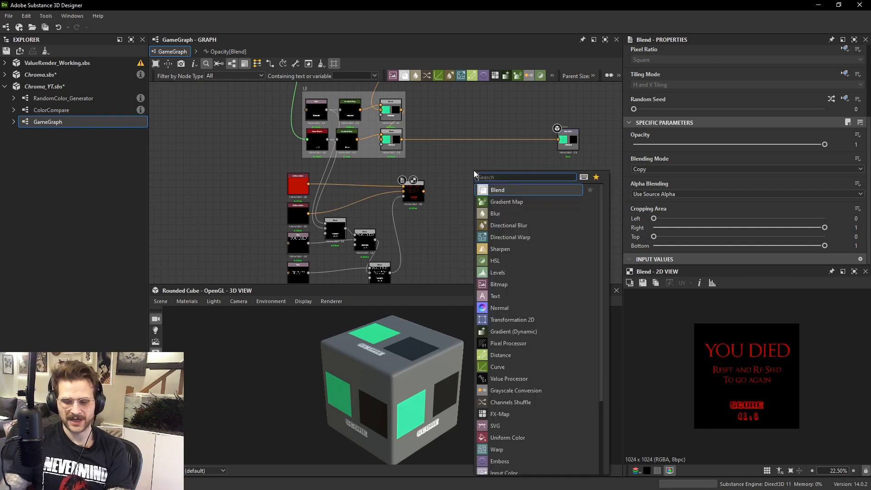
{"action": "type", "text": "pixel"}
{"action": "key", "text": "Return"}
{"action": "scroll", "coordinate": [351, 187], "scroll_direction": "up", "scroll_amount": 1}
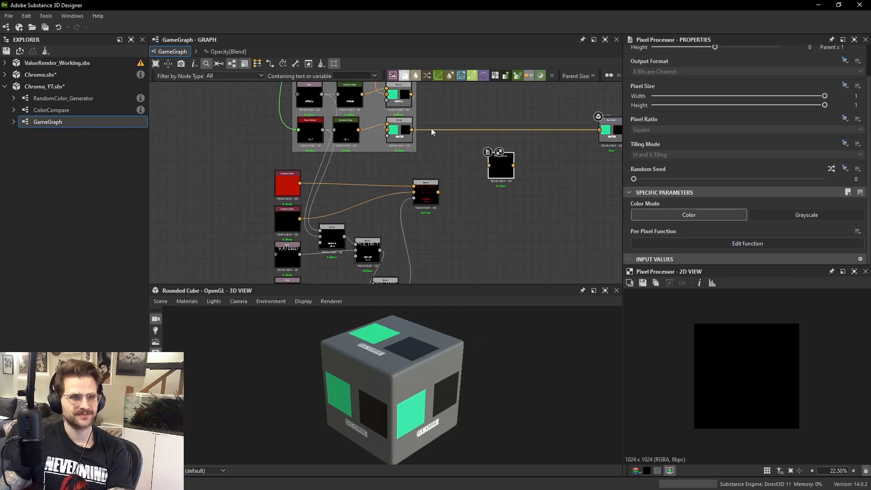
Connect the game screen's Blend and the "YOU DIED" Blend to the Pixel Processor's first and second inputs.
{"action": "left_click_drag", "start_coordinate": [412, 129], "coordinate": [512, 151]}
{"action": "scroll", "coordinate": [512, 150], "scroll_direction": "up", "scroll_amount": 1}
{"action": "middle_click_drag", "start_coordinate": [512, 150], "coordinate": [492, 166]}
{"action": "left_click", "coordinate": [384, 220]}
{"action": "scroll", "coordinate": [384, 220], "scroll_direction": "up", "scroll_amount": 2}
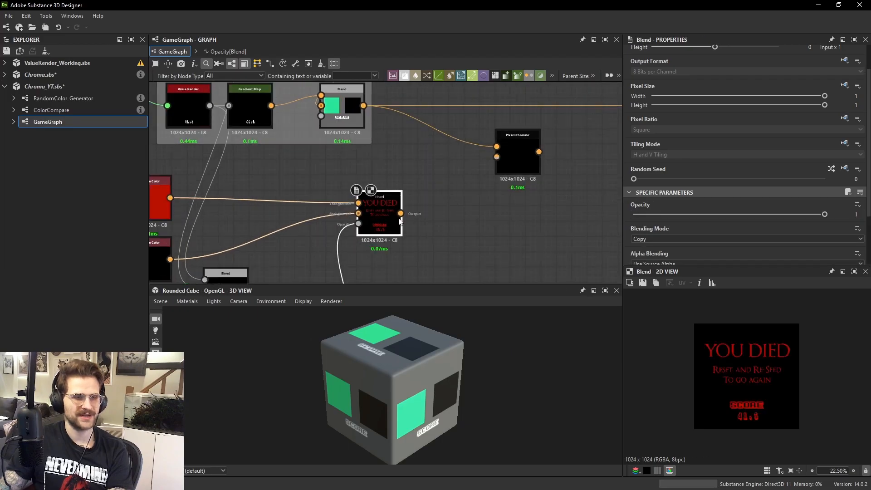
{"action": "left_click_drag", "start_coordinate": [501, 149], "coordinate": [401, 213]}
{"action": "key", "text": "ctrl+z"}
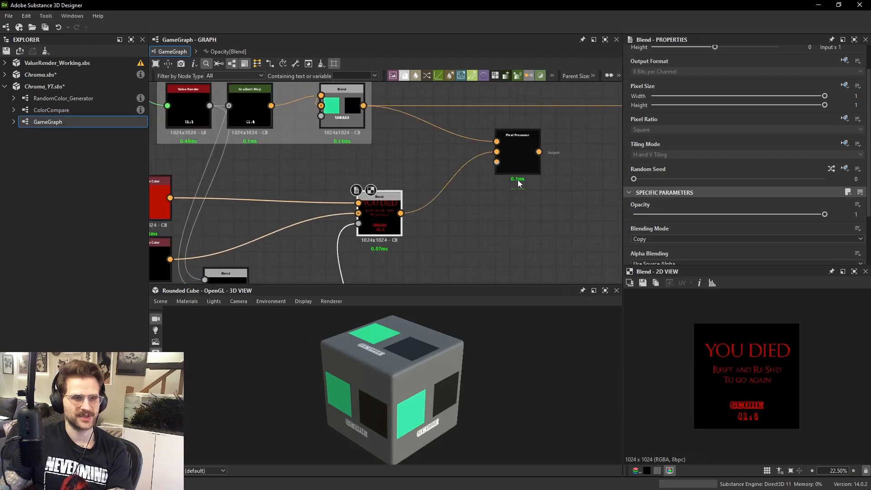
Examine the Pixel Processor and the game and "YOU DIED" Blend nodes that feed it.
{"action": "double_click", "coordinate": [520, 155]}
{"action": "middle_click_drag", "start_coordinate": [520, 158], "coordinate": [510, 191]}
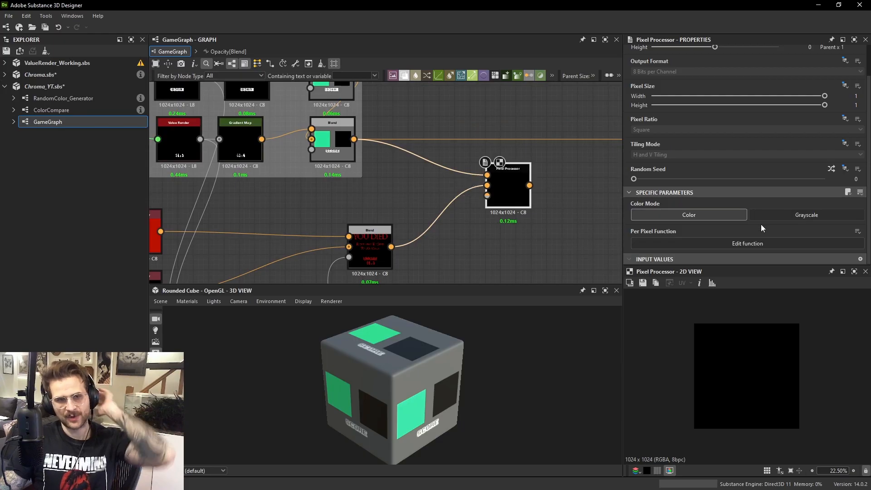
{"action": "left_click", "coordinate": [332, 145]}
{"action": "left_click", "coordinate": [378, 254]}
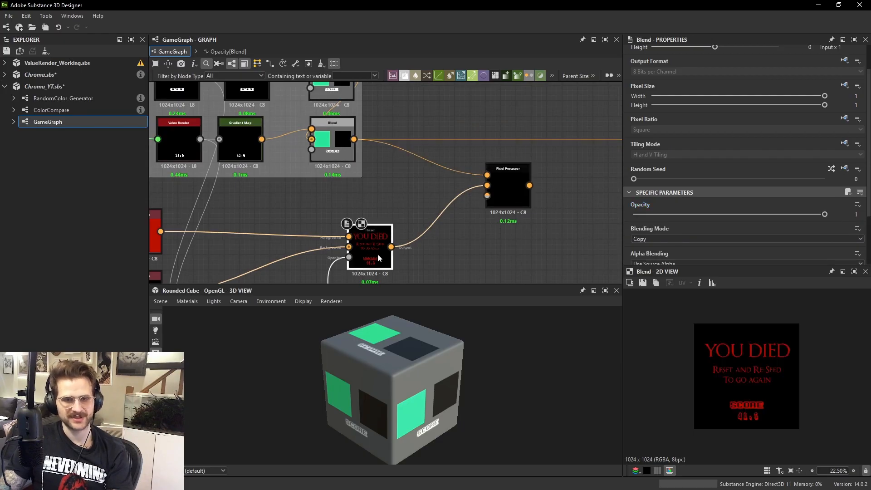
{"action": "double_click", "coordinate": [497, 186]}
{"action": "double_click", "coordinate": [337, 150]}
{"action": "left_click_drag", "start_coordinate": [373, 250], "coordinate": [360, 254]}
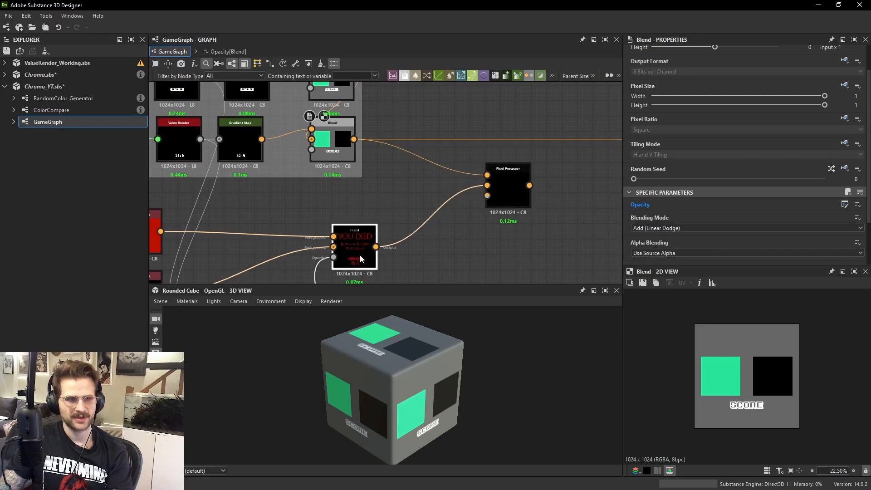
{"action": "left_click", "coordinate": [515, 199]}
{"action": "double_click", "coordinate": [516, 202]}
{"action": "left_click", "coordinate": [335, 139]}
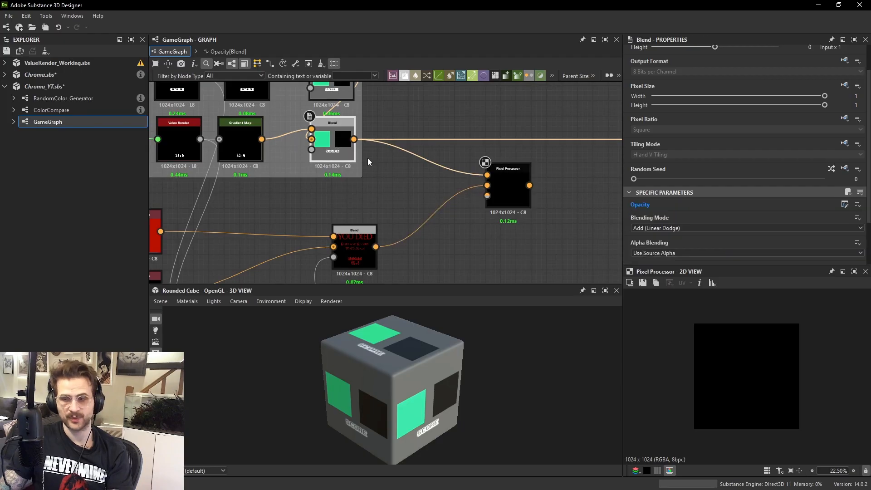
{"action": "left_click_drag", "start_coordinate": [367, 160], "coordinate": [381, 160]}
{"action": "left_click", "coordinate": [356, 252]}
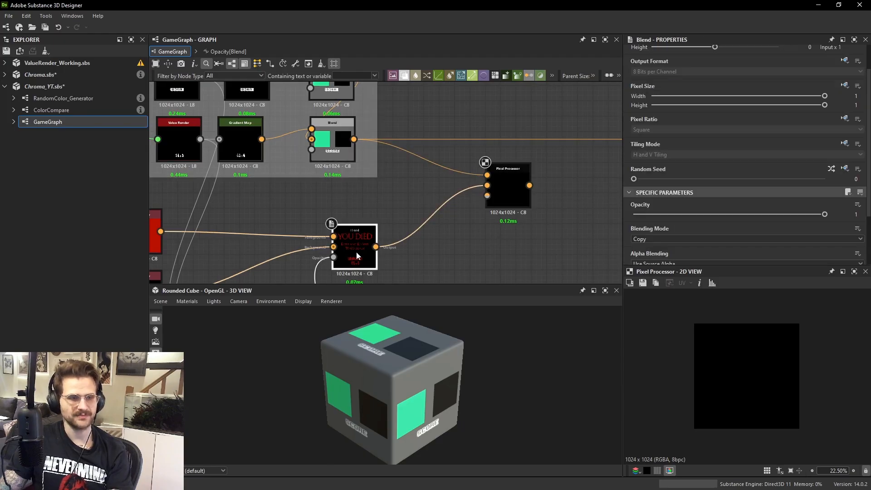
Open the Pixel Processor's per-pixel function for editing and add a Get Float2 node.
{"action": "left_click", "coordinate": [497, 195]}
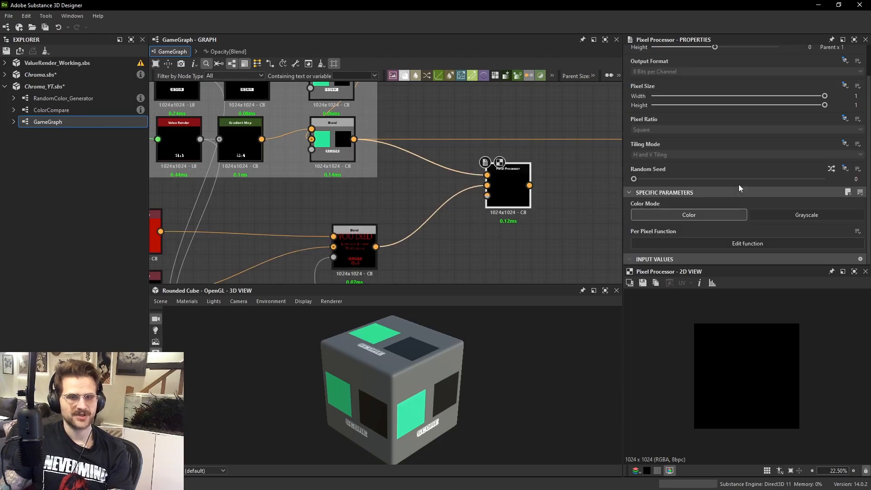
{"action": "left_click", "coordinate": [767, 244]}
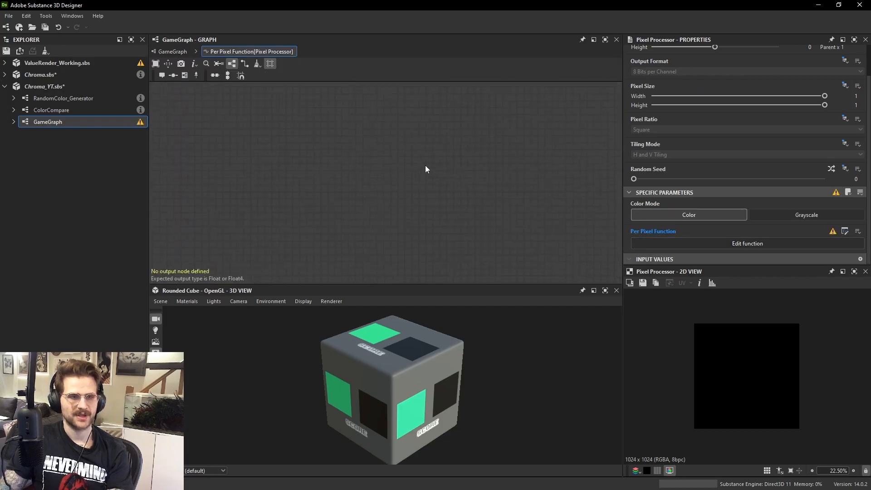
{"action": "key", "text": "space"}
{"action": "type", "text": "ge"}
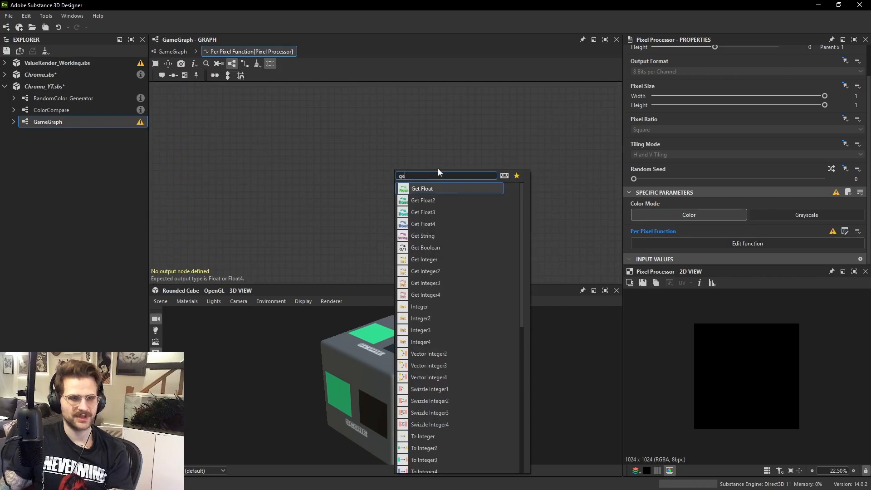
{"action": "left_click", "coordinate": [438, 201]}
{"action": "scroll", "coordinate": [436, 199], "scroll_direction": "up", "scroll_amount": 3}
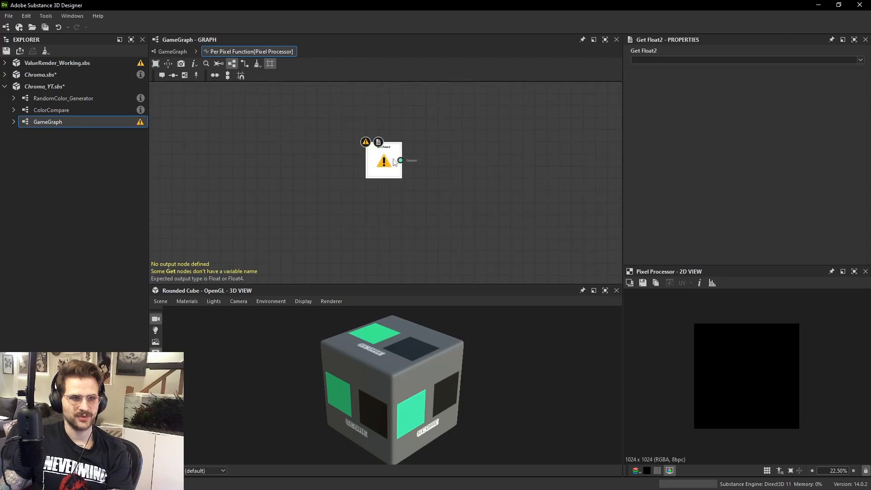
Add a Sample Color node and connect the Get Float2 node to its position input.
{"action": "key", "text": "space"}
{"action": "type", "text": "sampl"}
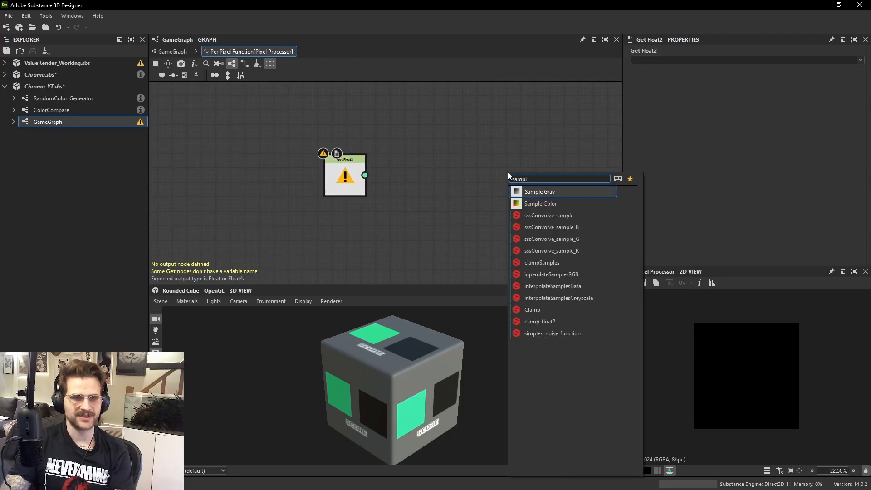
{"action": "key", "text": "Down"}
{"action": "key", "text": "Return"}
{"action": "left_click_drag", "start_coordinate": [509, 174], "coordinate": [422, 160]}
{"action": "left_click_drag", "start_coordinate": [364, 175], "coordinate": [407, 160]}
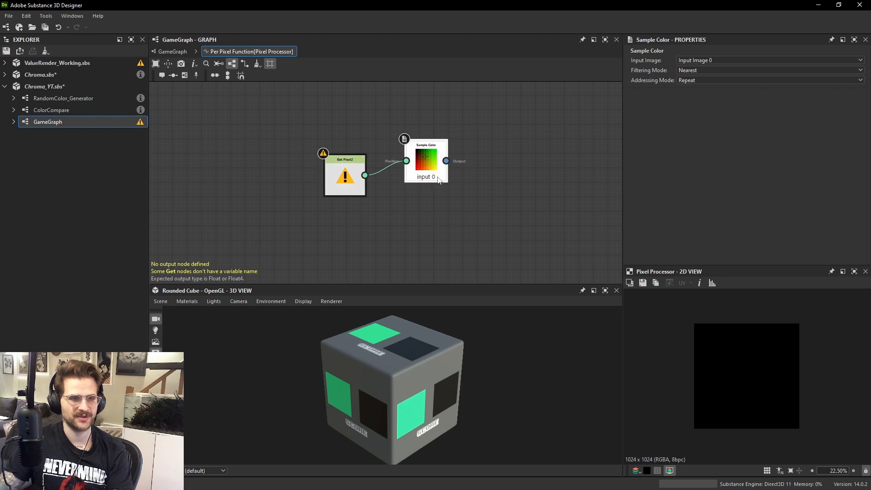
Duplicate the Sample Color node with its Get Float2 connection and set the copy's input image to Input Image 1.
{"action": "key", "text": "ctrl+d"}
{"action": "left_click", "coordinate": [363, 183]}
{"action": "left_click", "coordinate": [443, 213]}
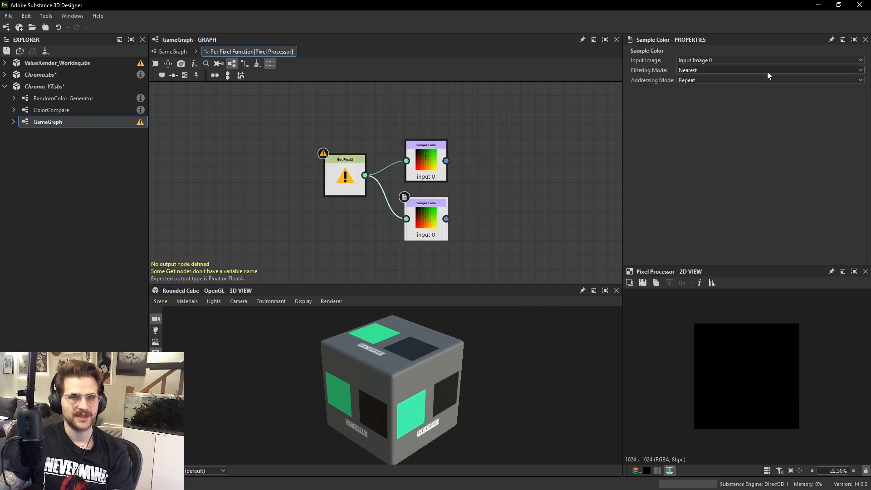
{"action": "left_click", "coordinate": [725, 60]}
{"action": "left_click", "coordinate": [719, 75]}
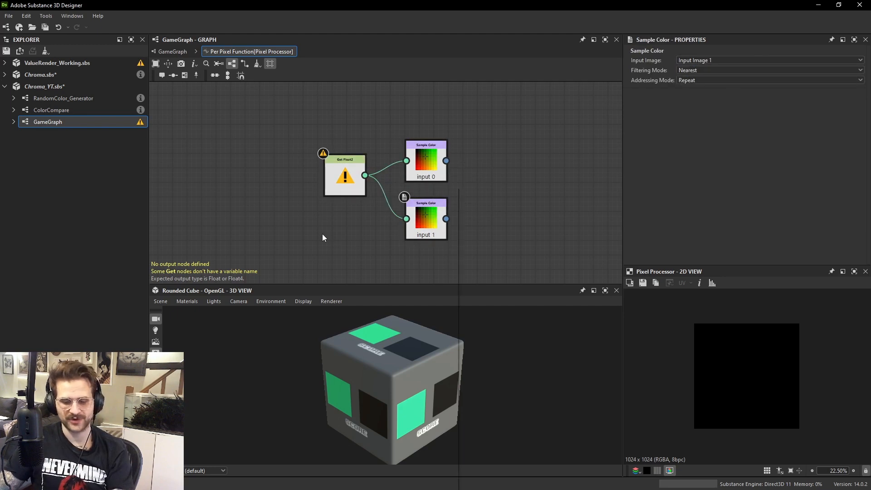
Add a Float2 node with values 0.5 and 0.5 and connect it to the position inputs of both Sample Color nodes.
{"action": "key", "text": "space"}
{"action": "type", "text": "fl"}
{"action": "key", "text": "Down"}
{"action": "key", "text": "Return"}
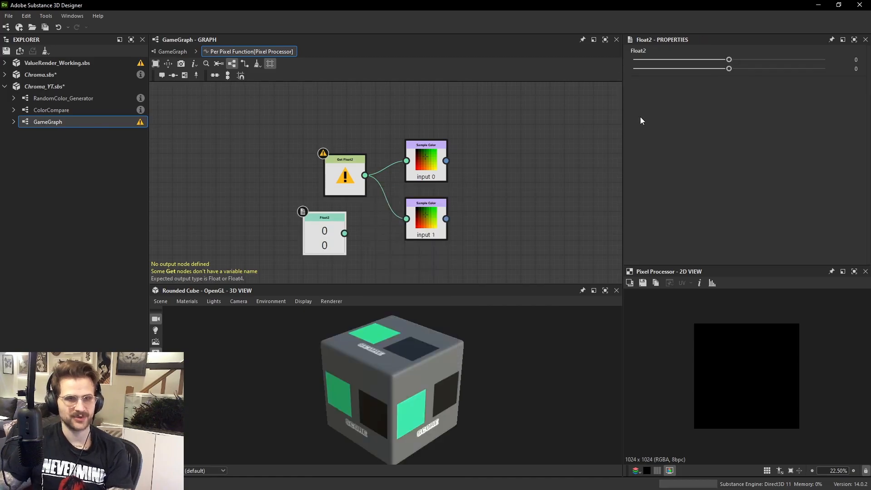
{"action": "type", "text": ".5"}
{"action": "key", "text": "Tab"}
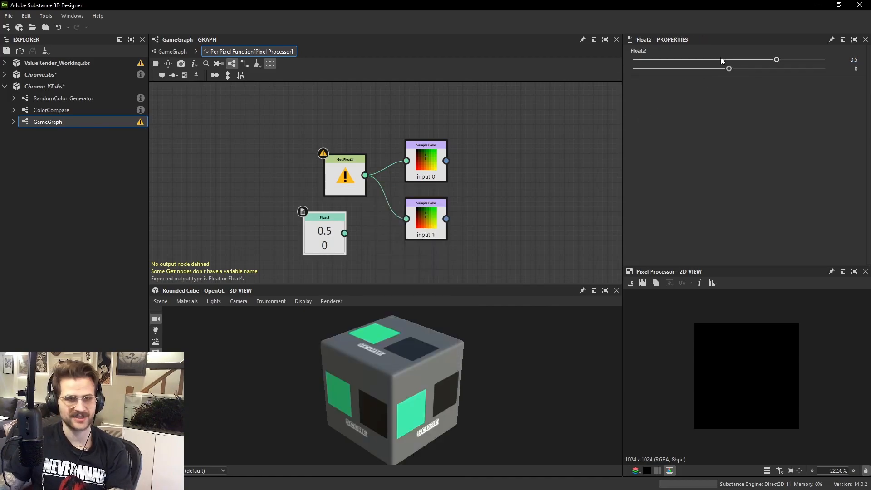
{"action": "type", "text": ".5"}
{"action": "key", "text": "Return"}
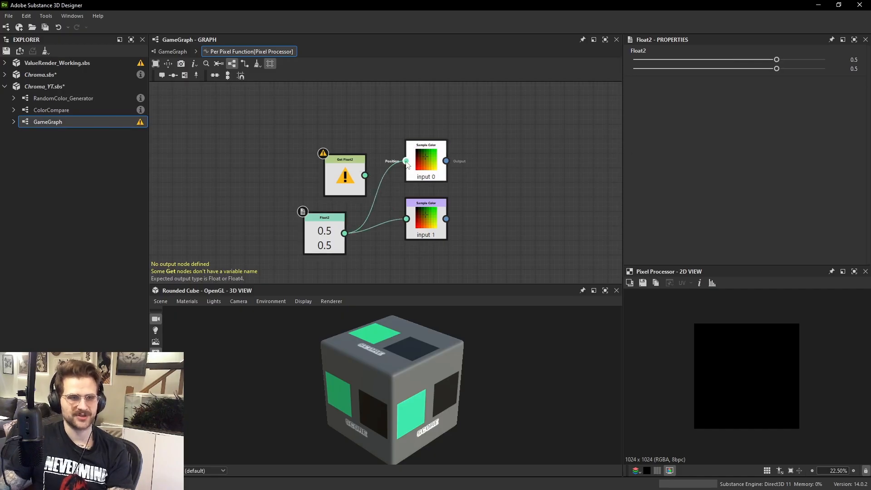
Set the input 0 Sample Color node as the function's output and return to GameGraph.
{"action": "right_click", "coordinate": [421, 153]}
{"action": "left_click", "coordinate": [475, 195]}
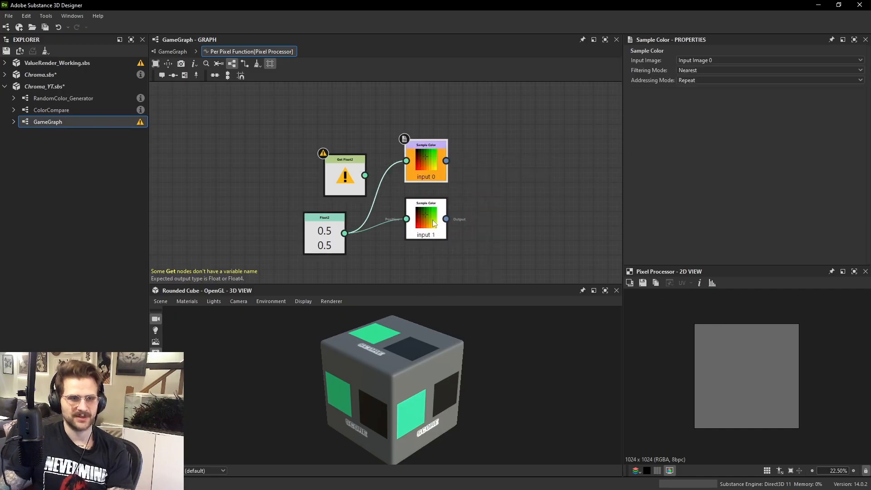
{"action": "left_click", "coordinate": [172, 52]}
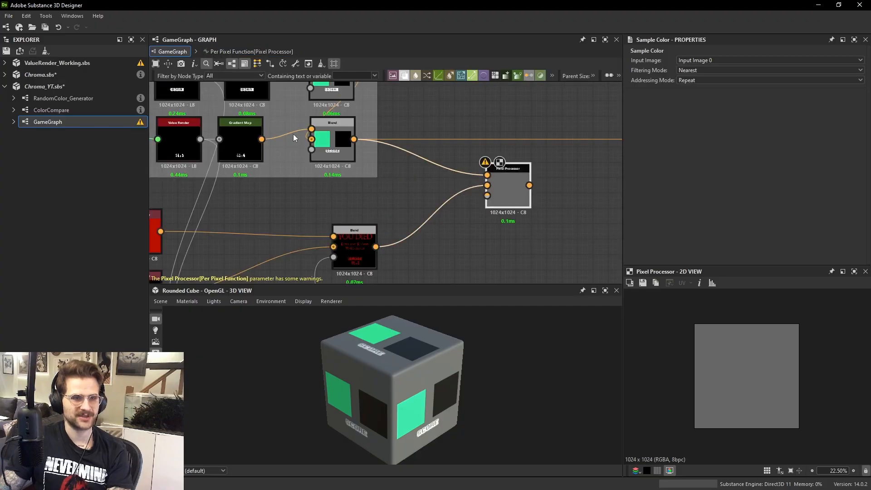
Compare the centre of the game screen Blend with the Pixel Processor's output and inspect the "YOU DIED" Blend up close.
{"action": "double_click", "coordinate": [336, 142]}
{"action": "scroll", "coordinate": [749, 367], "scroll_direction": "up", "scroll_amount": 5}
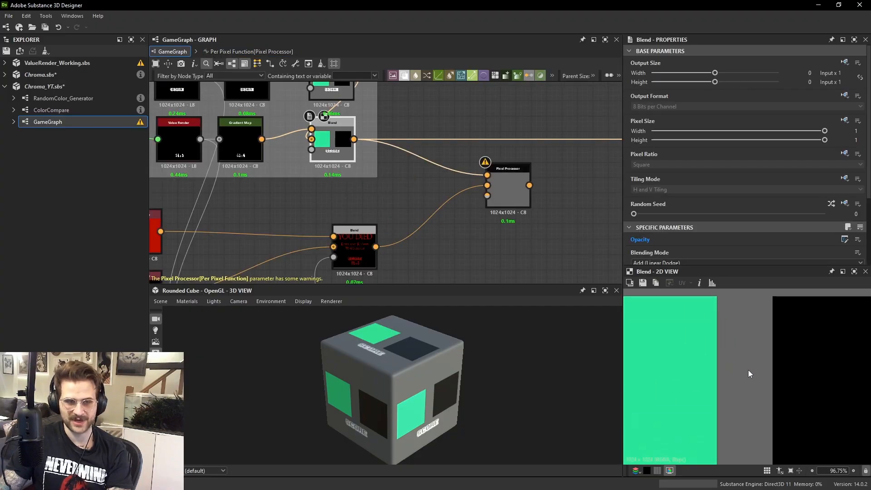
{"action": "double_click", "coordinate": [502, 191]}
{"action": "scroll", "coordinate": [357, 239], "scroll_direction": "up", "scroll_amount": 5}
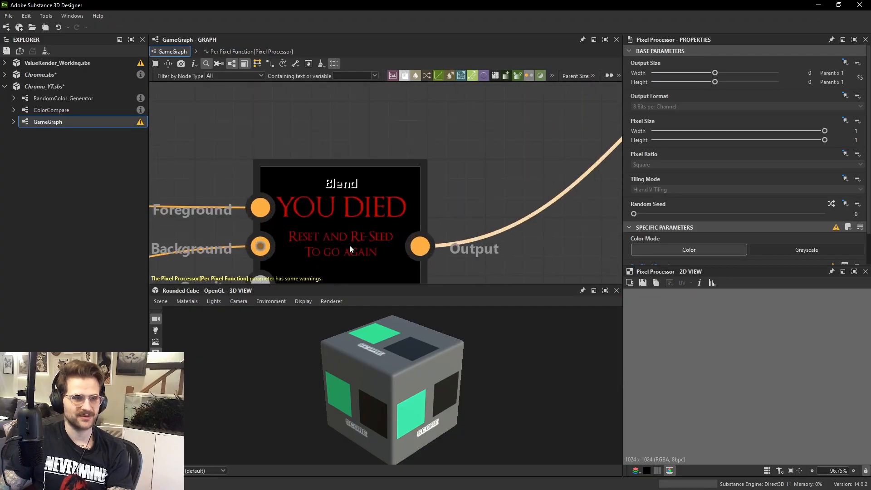
Open the Pixel Processor's per-pixel function and set the input 1 Sample Color node as the output.
{"action": "scroll", "coordinate": [341, 244], "scroll_direction": "down", "scroll_amount": 3}
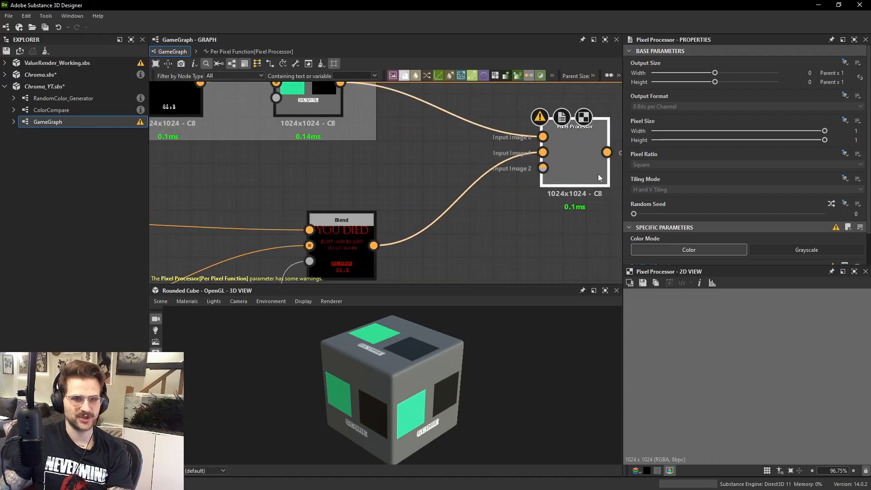
{"action": "scroll", "coordinate": [756, 230], "scroll_direction": "down", "scroll_amount": 2}
{"action": "left_click", "coordinate": [755, 244]}
{"action": "right_click", "coordinate": [417, 220]}
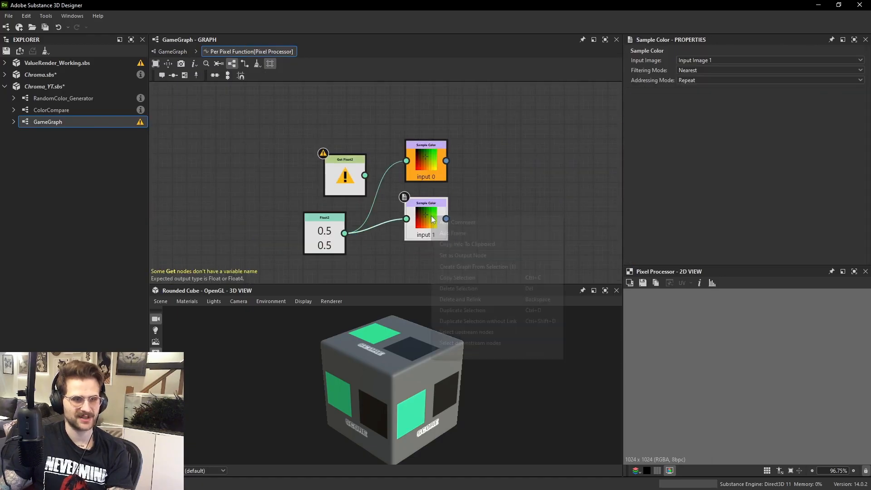
{"action": "left_click", "coordinate": [465, 253]}
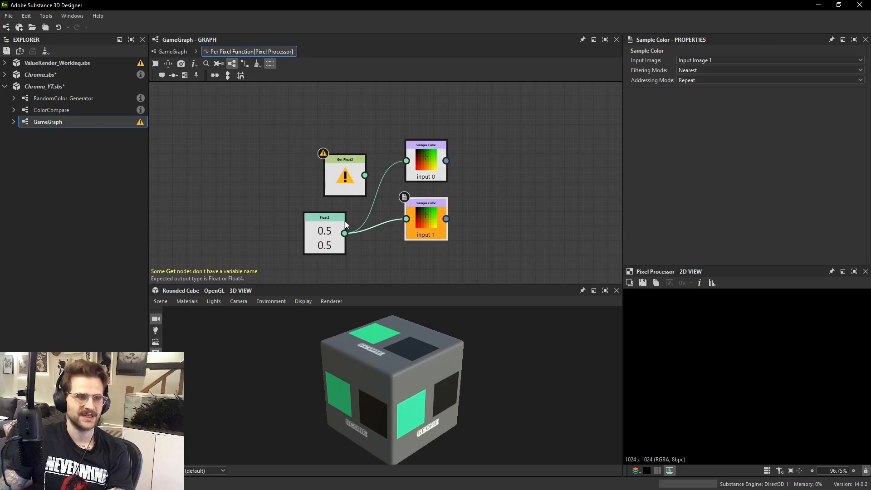
Move the Float2 and Get Float2 nodes away from the Sample Color nodes and replace Get Float2 with a fresh one.
{"action": "left_click_drag", "start_coordinate": [345, 222], "coordinate": [315, 193]}
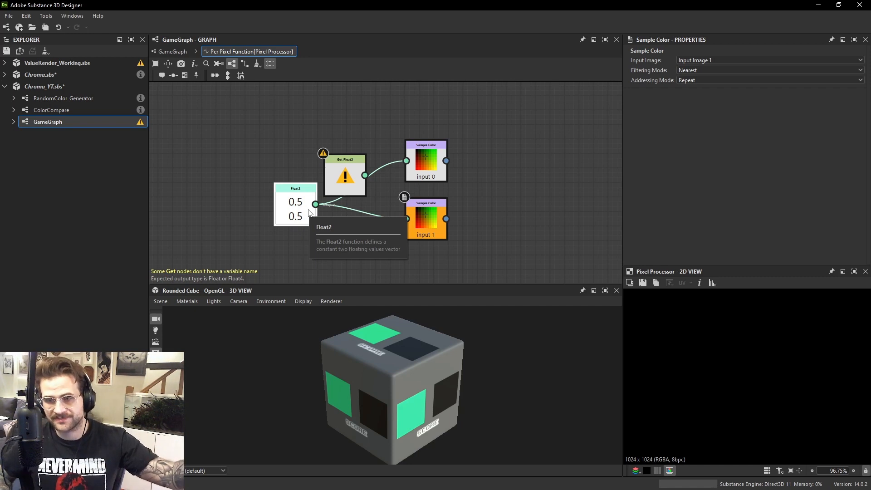
{"action": "left_click_drag", "start_coordinate": [351, 164], "coordinate": [301, 135]}
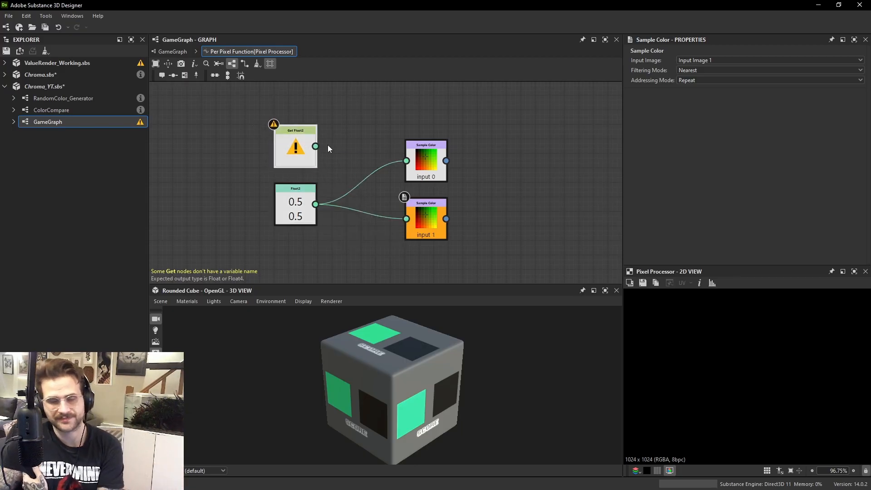
{"action": "left_click", "coordinate": [297, 150]}
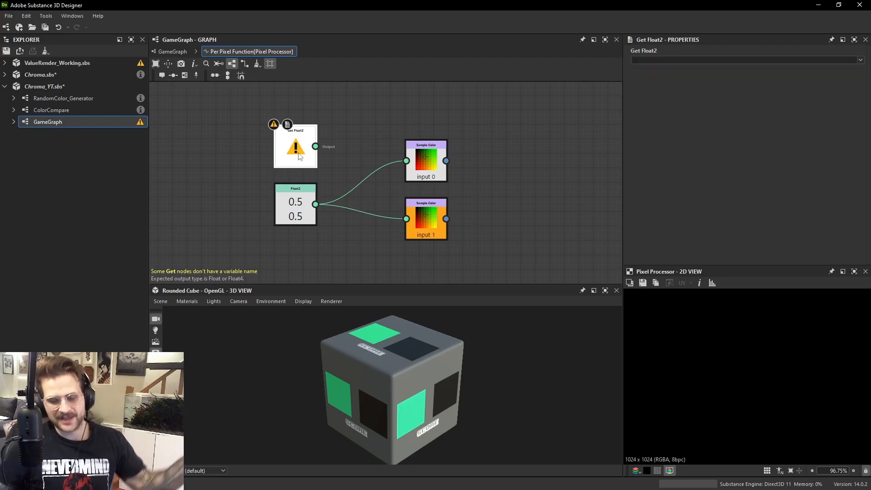
{"action": "key", "text": "Delete"}
{"action": "key", "text": "space"}
{"action": "type", "text": "get"}
{"action": "key", "text": "Down"}
{"action": "key", "text": "Return"}
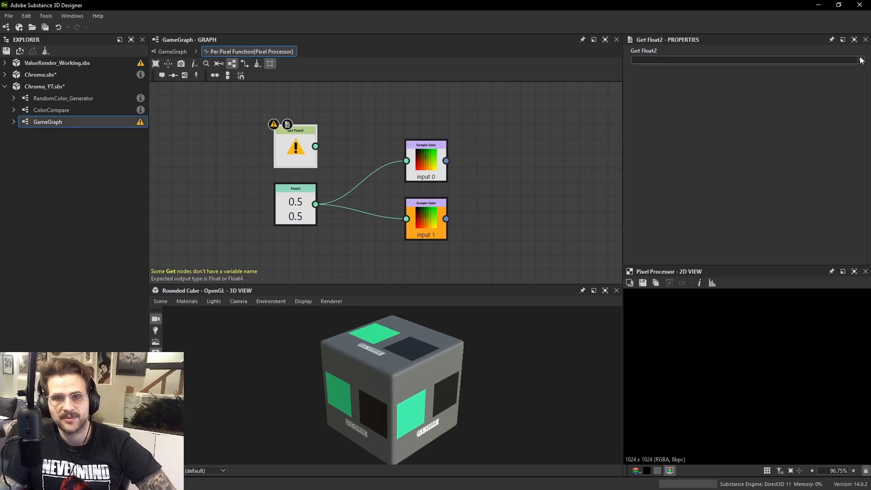
Set the Get Float2 variable to $pos and connect it to the position inputs of both Sample Color nodes.
{"action": "left_click", "coordinate": [663, 59]}
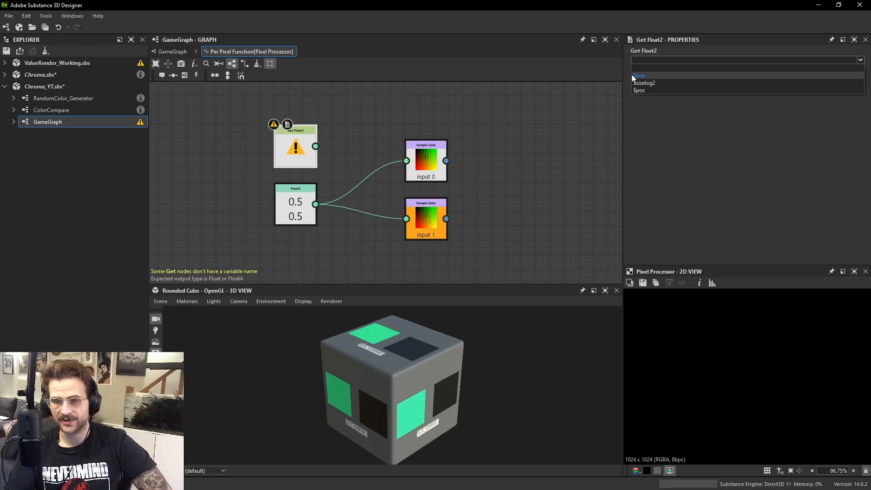
{"action": "left_click", "coordinate": [639, 89]}
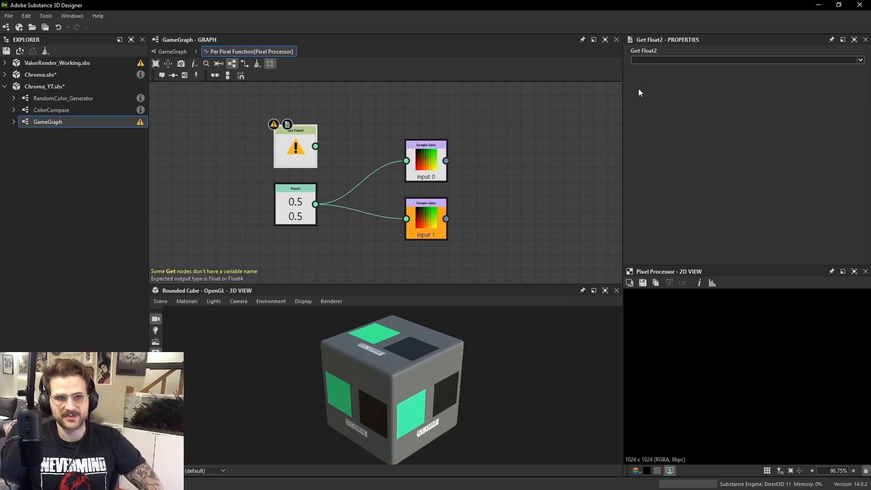
{"action": "left_click_drag", "start_coordinate": [318, 147], "coordinate": [406, 160]}
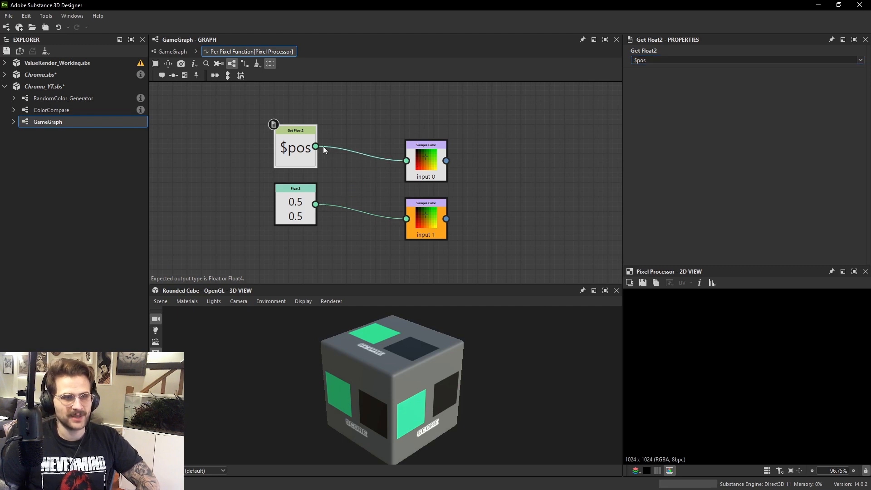
{"action": "left_click_drag", "start_coordinate": [323, 146], "coordinate": [422, 215]}
{"action": "key", "text": "f"}
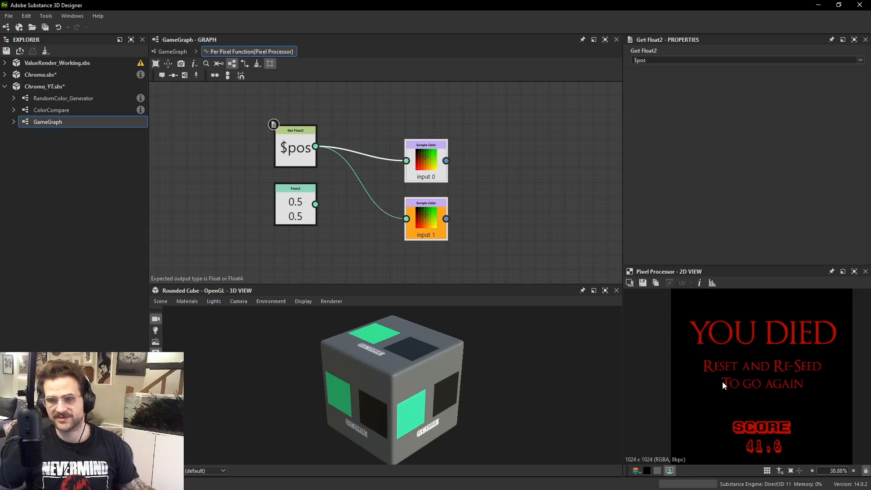
Delete the unused Float2 node and place the $pos node vertically between the two Sample Color nodes.
{"action": "left_click_drag", "start_coordinate": [303, 194], "coordinate": [276, 208]}
{"action": "key", "text": "Delete"}
{"action": "left_click_drag", "start_coordinate": [298, 151], "coordinate": [313, 196]}
Set the input 0 Sample Color node as the function's output to preview the game screen.
{"action": "scroll", "coordinate": [453, 208], "scroll_direction": "up", "scroll_amount": 1}
{"action": "left_click", "coordinate": [410, 151]}
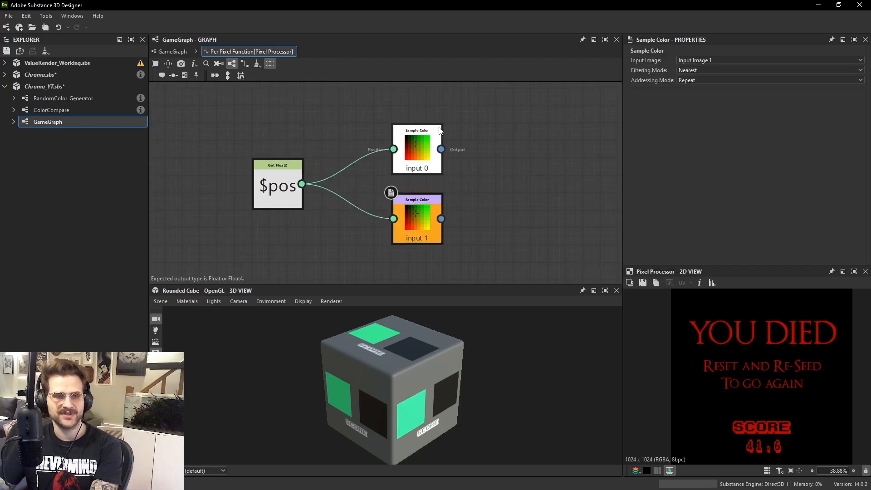
{"action": "right_click", "coordinate": [410, 152]}
{"action": "left_click", "coordinate": [480, 197]}
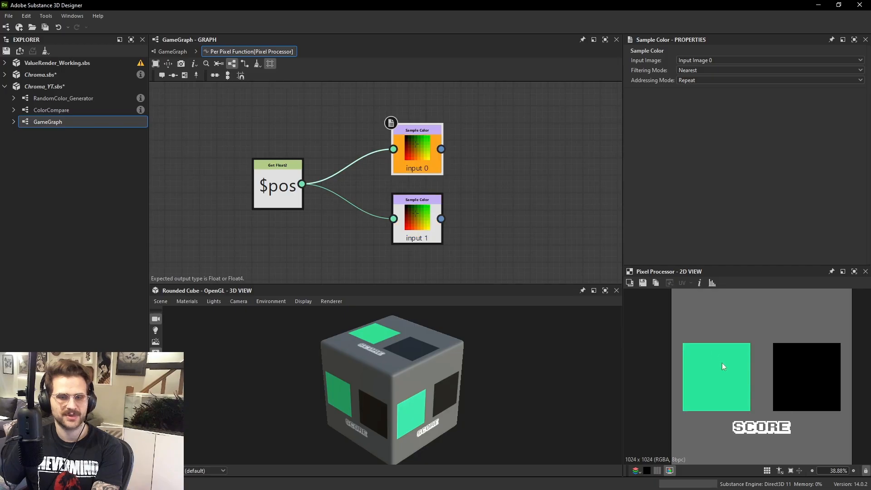
Set the input 1 Sample Color node as the function's output to preview the "YOU DIED" screen.
{"action": "left_click", "coordinate": [422, 219]}
{"action": "right_click", "coordinate": [423, 219]}
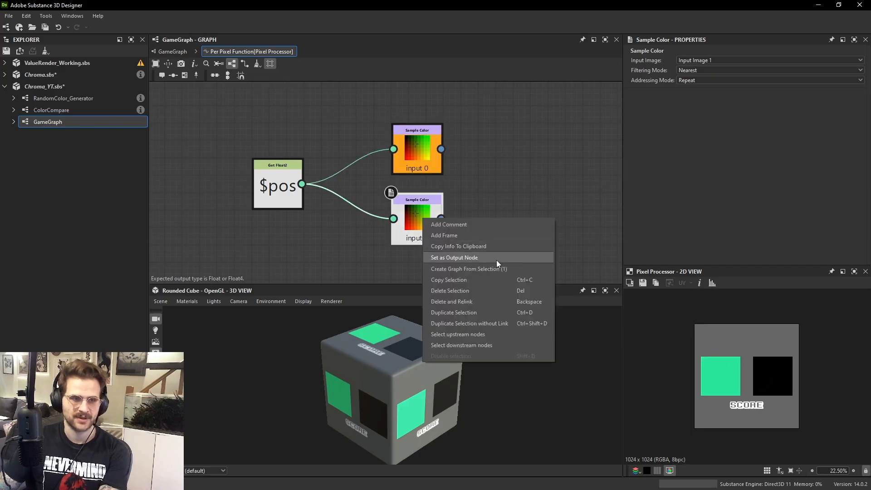
{"action": "left_click", "coordinate": [495, 267]}
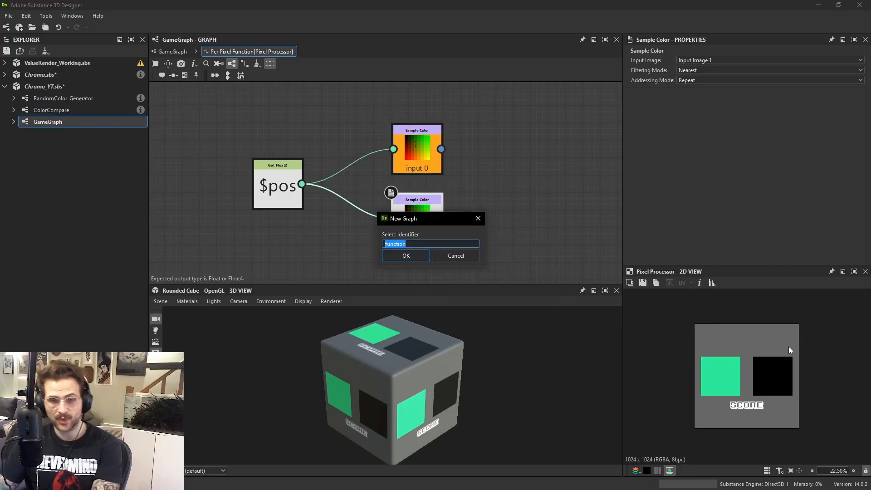
{"action": "left_click", "coordinate": [455, 256]}
{"action": "right_click", "coordinate": [431, 222]}
{"action": "left_click", "coordinate": [470, 259]}
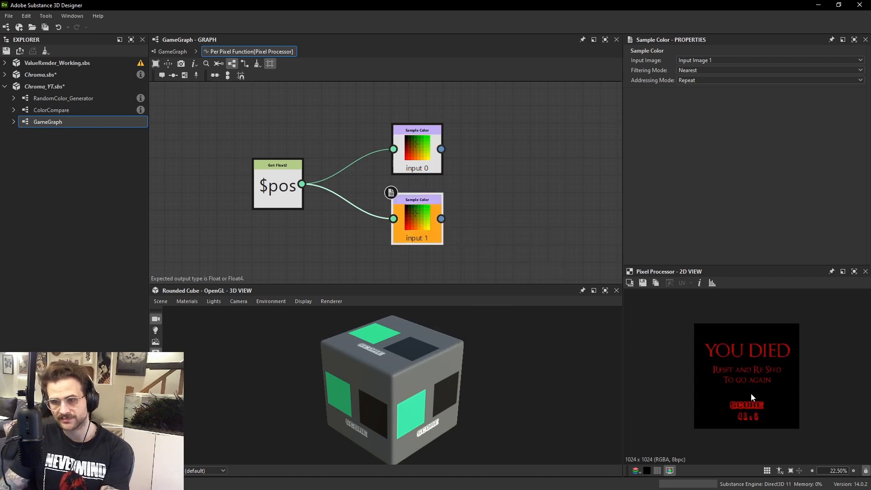
Move both Sample Color nodes together slightly farther away from the $pos node.
{"action": "middle_click_drag", "start_coordinate": [524, 158], "coordinate": [454, 171]}
{"action": "scroll", "coordinate": [458, 161], "scroll_direction": "down", "scroll_amount": 1}
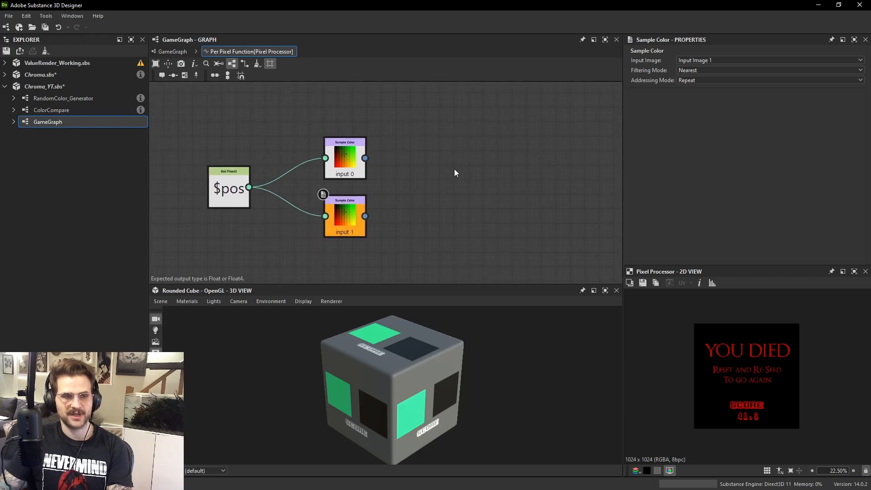
{"action": "left_click_drag", "start_coordinate": [305, 119], "coordinate": [352, 209]}
{"action": "mouse_move", "coordinate": [351, 204]}
{"action": "left_mouse_down"}
{"action": "mouse_move", "coordinate": [437, 203]}
{"action": "mouse_move", "coordinate": [365, 197]}
{"action": "left_mouse_up"}
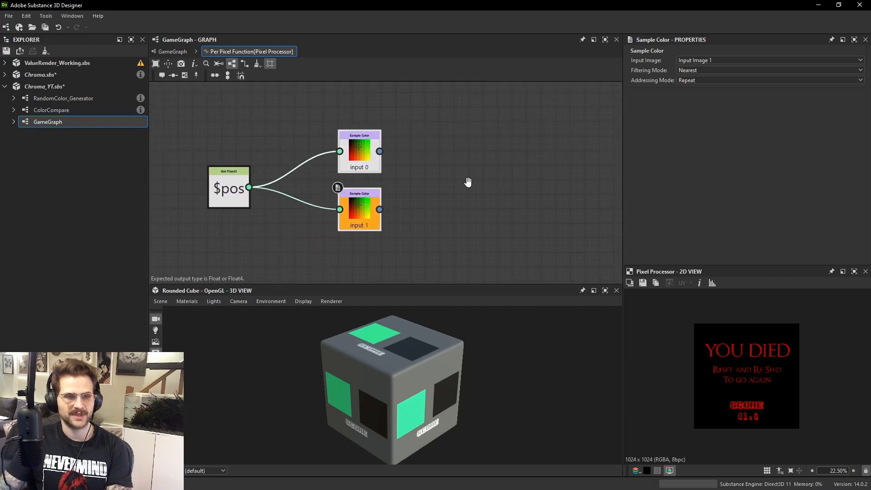
Add an If...Else node and place it beyond the output side of the Sample Color nodes.
{"action": "middle_click_drag", "start_coordinate": [467, 181], "coordinate": [435, 171]}
{"action": "left_click", "coordinate": [458, 156]}
{"action": "key", "text": "space"}
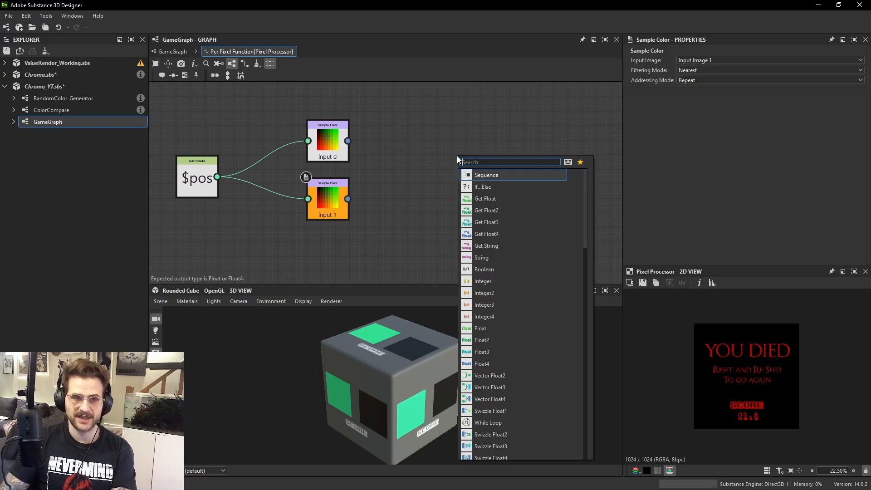
{"action": "key", "text": "Down"}
{"action": "key", "text": "Return"}
{"action": "left_click_drag", "start_coordinate": [487, 182], "coordinate": [450, 137]}
{"action": "scroll", "coordinate": [454, 164], "scroll_direction": "up", "scroll_amount": 2}
{"action": "middle_click_drag", "start_coordinate": [450, 137], "coordinate": [457, 176]}
{"action": "left_click_drag", "start_coordinate": [458, 176], "coordinate": [449, 143]}
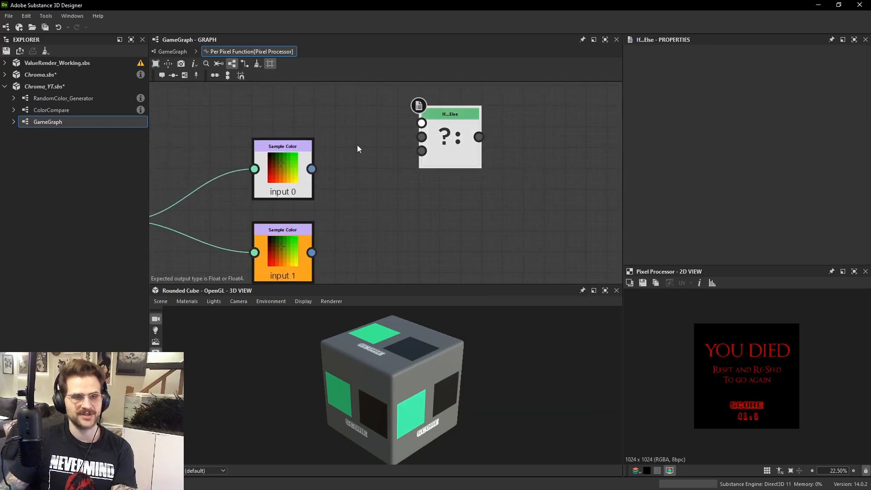
Connect the input 0 Sample Color node to the If input and the input 1 node to the Else input of If...Else.
{"action": "left_click", "coordinate": [295, 173]}
{"action": "left_click_drag", "start_coordinate": [312, 170], "coordinate": [437, 143]}
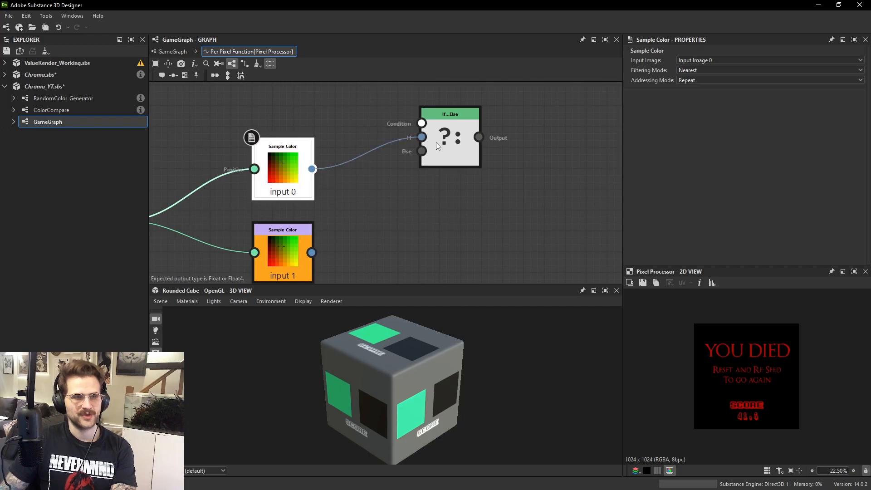
{"action": "right_click", "coordinate": [293, 170]}
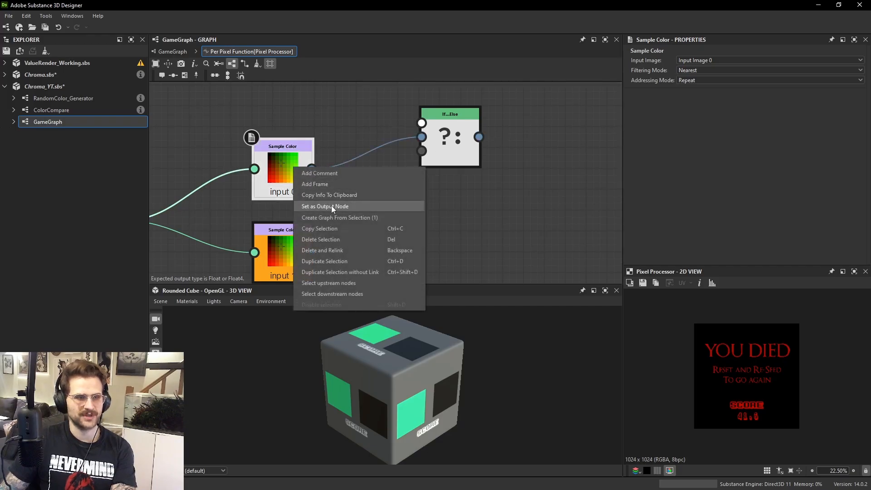
{"action": "left_click", "coordinate": [331, 205]}
{"action": "scroll", "coordinate": [310, 207], "scroll_direction": "down", "scroll_amount": 2}
{"action": "left_click", "coordinate": [312, 249]}
{"action": "left_click_drag", "start_coordinate": [312, 249], "coordinate": [473, 164]}
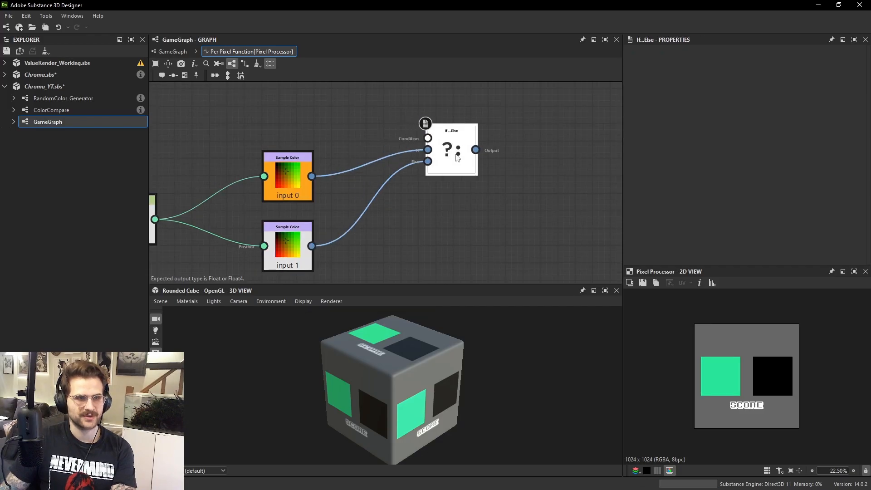
Set the If...Else node as the function's output and move it farther from the Sample Color nodes.
{"action": "right_click", "coordinate": [458, 153]}
{"action": "left_click", "coordinate": [494, 186]}
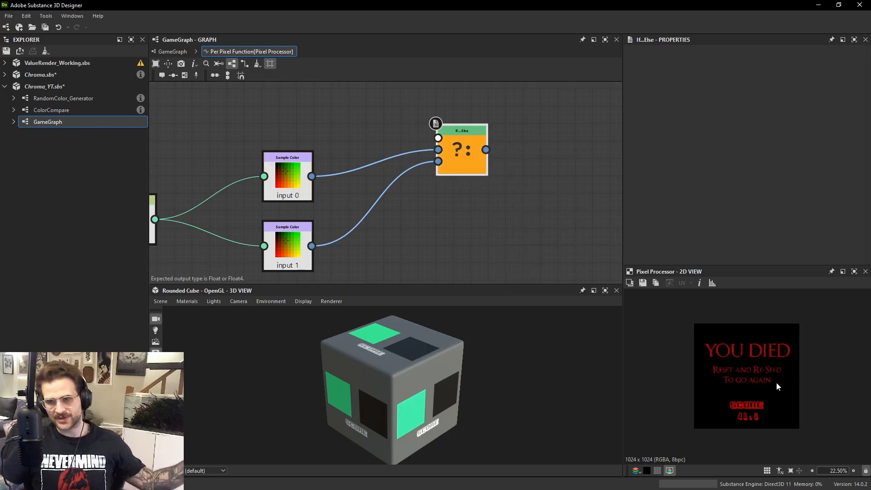
{"action": "left_click_drag", "start_coordinate": [456, 171], "coordinate": [474, 171]}
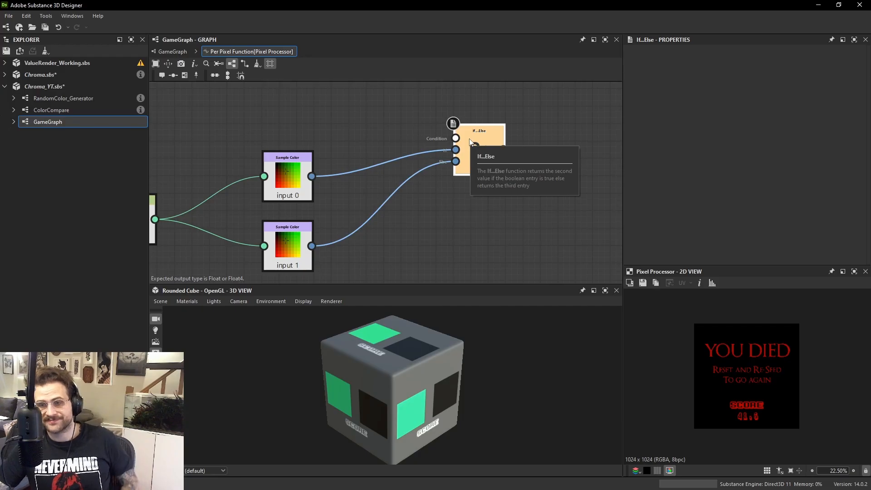
Leave the per-pixel function and return to GameGraph.
{"action": "left_click", "coordinate": [171, 52]}
{"action": "scroll", "coordinate": [439, 221], "scroll_direction": "down", "scroll_amount": 5}
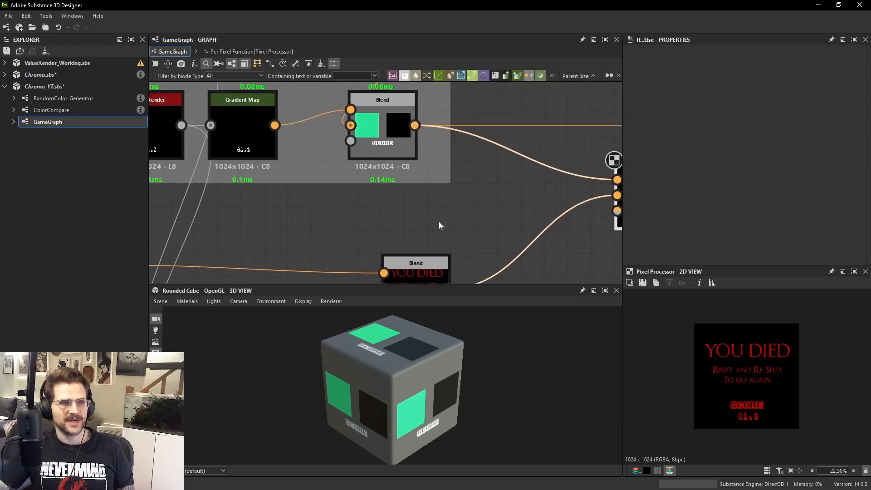
{"action": "middle_click_drag", "start_coordinate": [424, 179], "coordinate": [449, 288]}
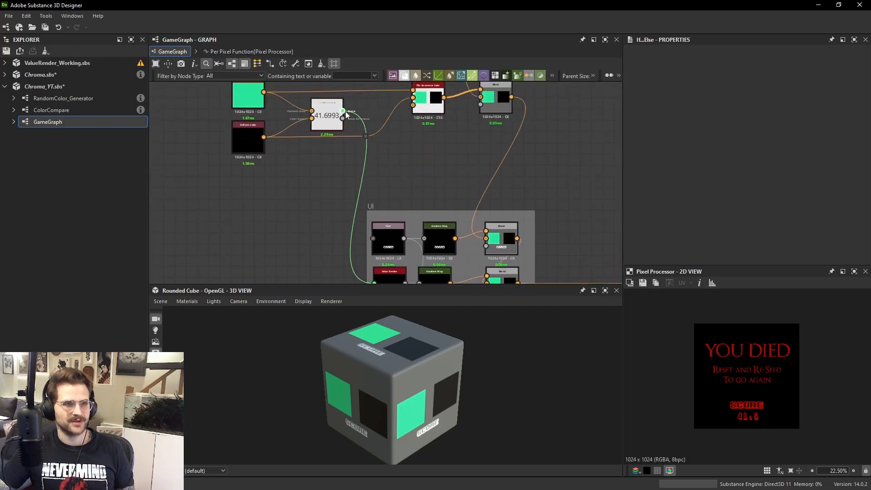
Try to connect the color comparison node's score output to the Pixel Processor's Input Image 2.
{"action": "left_click_drag", "start_coordinate": [343, 111], "coordinate": [437, 197]}
{"action": "middle_click_drag", "start_coordinate": [508, 278], "coordinate": [434, 140]}
{"action": "scroll", "coordinate": [438, 226], "scroll_direction": "up", "scroll_amount": 1}
{"action": "middle_click_drag", "start_coordinate": [534, 185], "coordinate": [426, 212]}
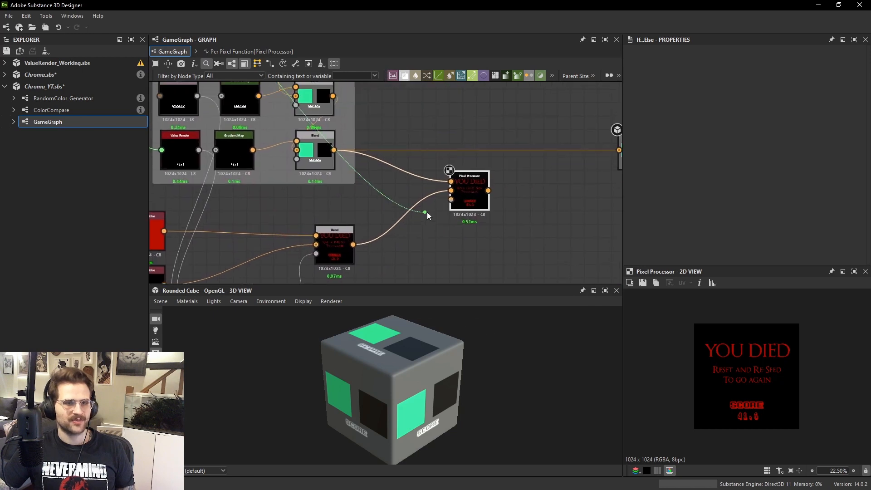
{"action": "scroll", "coordinate": [462, 214], "scroll_direction": "up", "scroll_amount": 1}
{"action": "mouse_move", "coordinate": [458, 211]}
{"action": "left_mouse_down"}
{"action": "mouse_move", "coordinate": [453, 197]}
{"action": "mouse_move", "coordinate": [453, 204]}
{"action": "left_mouse_up"}
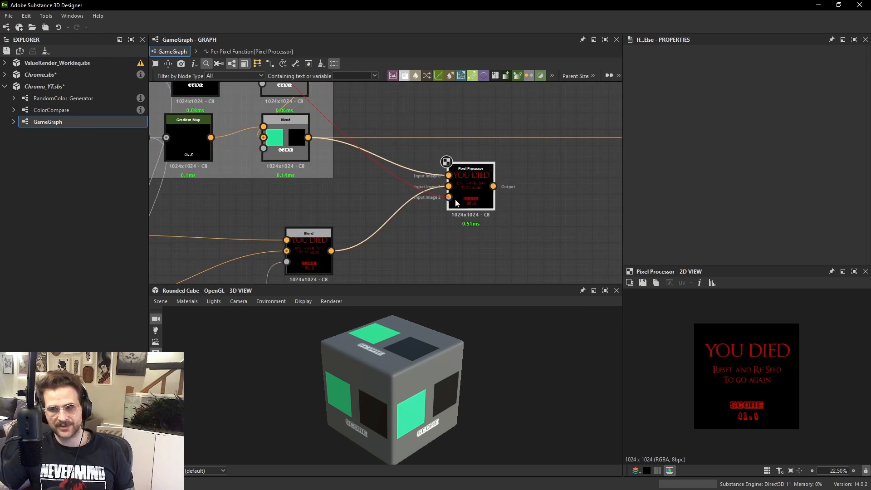
{"action": "middle_click_drag", "start_coordinate": [386, 189], "coordinate": [453, 281]}
{"action": "scroll", "coordinate": [443, 225], "scroll_direction": "down", "scroll_amount": 6}
{"action": "middle_click_drag", "start_coordinate": [374, 170], "coordinate": [404, 190]}
{"action": "scroll", "coordinate": [434, 219], "scroll_direction": "up", "scroll_amount": 5}
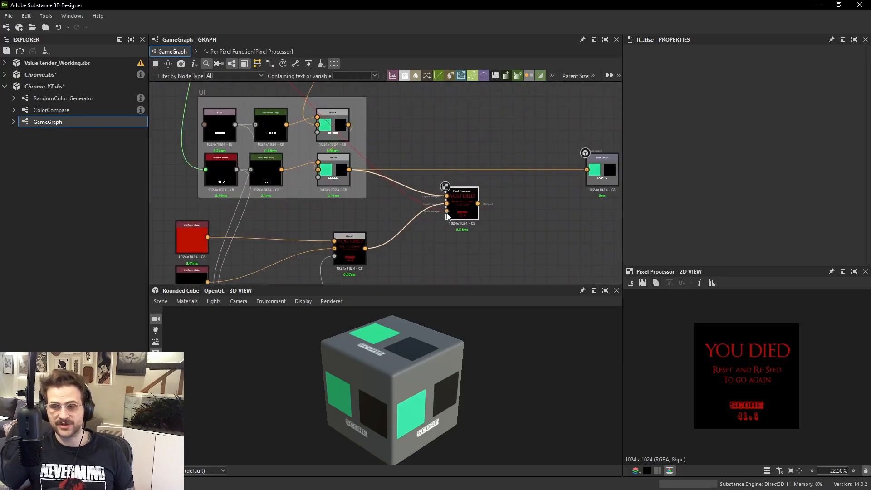
Add an input value to the Pixel Processor node.
{"action": "left_click", "coordinate": [462, 192]}
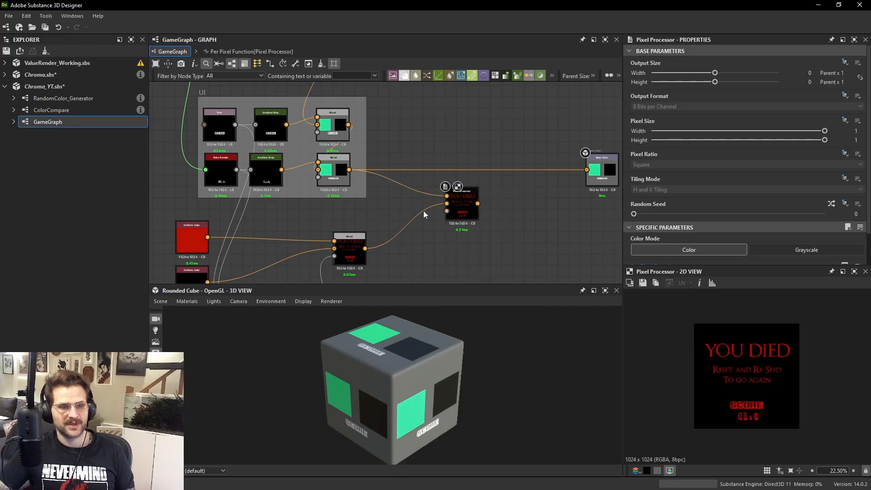
{"action": "scroll", "coordinate": [468, 186], "scroll_direction": "up", "scroll_amount": 3}
{"action": "scroll", "coordinate": [468, 186], "scroll_direction": "up", "scroll_amount": 2}
{"action": "scroll", "coordinate": [708, 177], "scroll_direction": "down", "scroll_amount": 1}
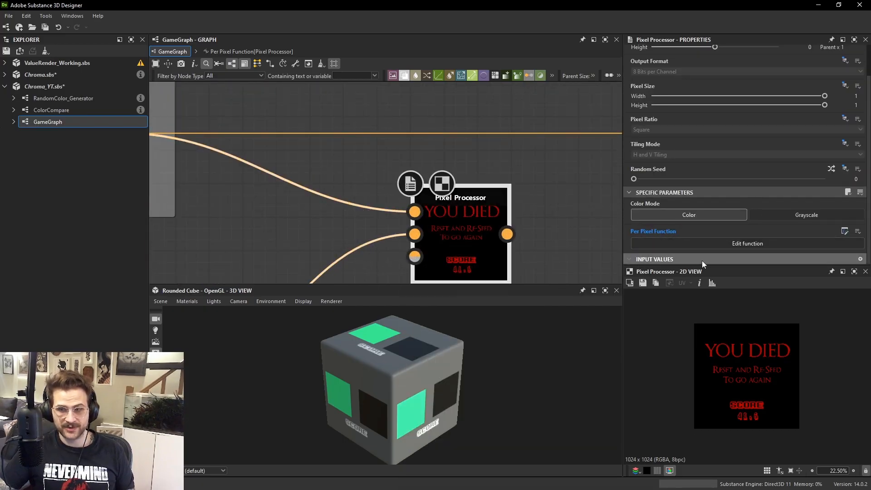
{"action": "left_click", "coordinate": [861, 260]}
{"action": "scroll", "coordinate": [829, 199], "scroll_direction": "down", "scroll_amount": 1}
{"action": "middle_click_drag", "start_coordinate": [460, 259], "coordinate": [459, 214]}
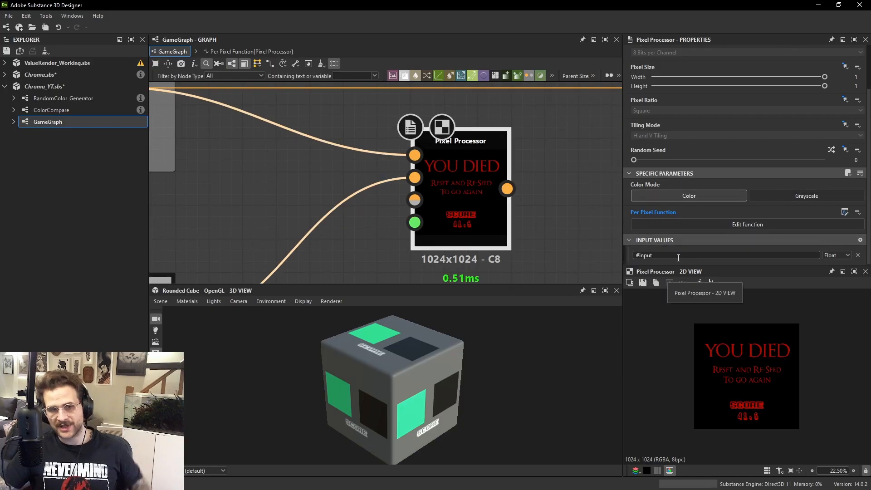
Rename the Pixel Processor's Float input value to #Score.
{"action": "left_click_drag", "start_coordinate": [675, 255], "coordinate": [624, 251]}
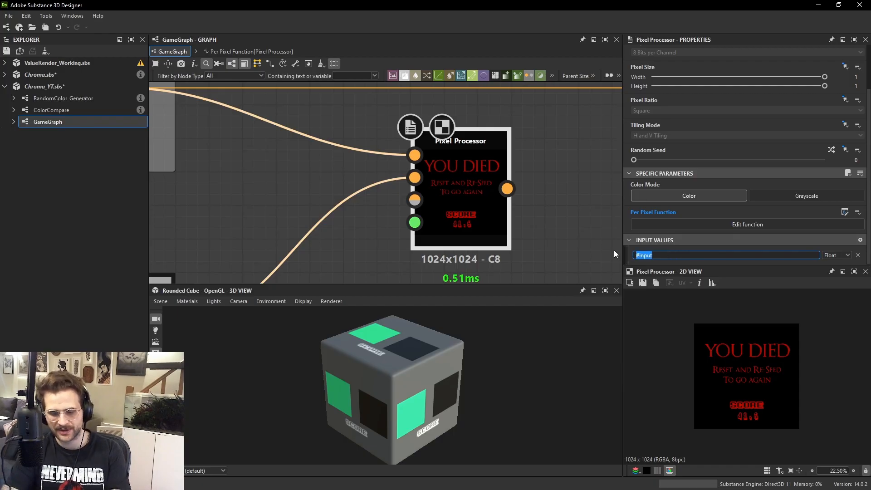
{"action": "type", "text": "#Score"}
{"action": "key", "text": "Return"}
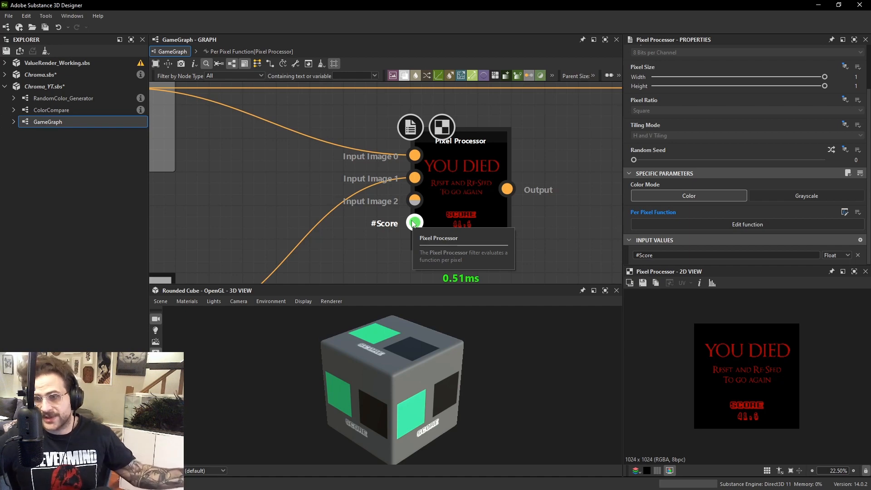
Add a Dot node to the ColorCompare node's score output and name it Final_Score.
{"action": "scroll", "coordinate": [342, 199], "scroll_direction": "down", "scroll_amount": 7}
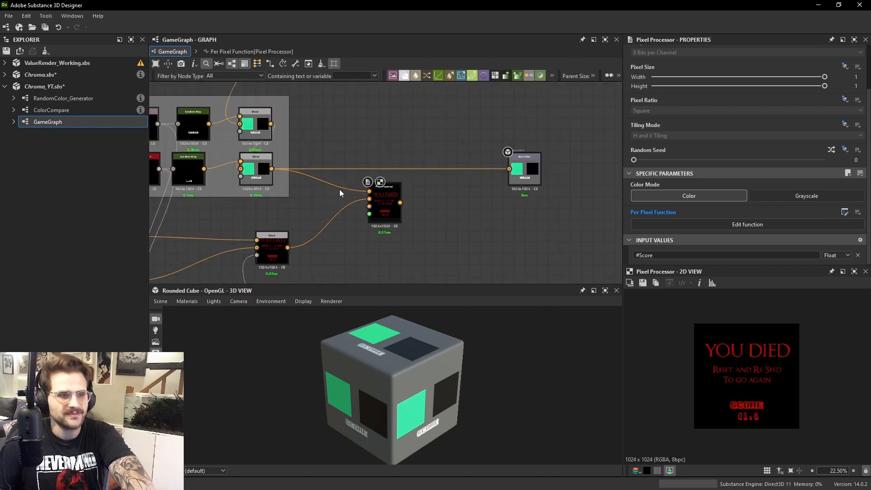
{"action": "middle_click_drag", "start_coordinate": [232, 123], "coordinate": [386, 205]}
{"action": "scroll", "coordinate": [336, 143], "scroll_direction": "up", "scroll_amount": 1}
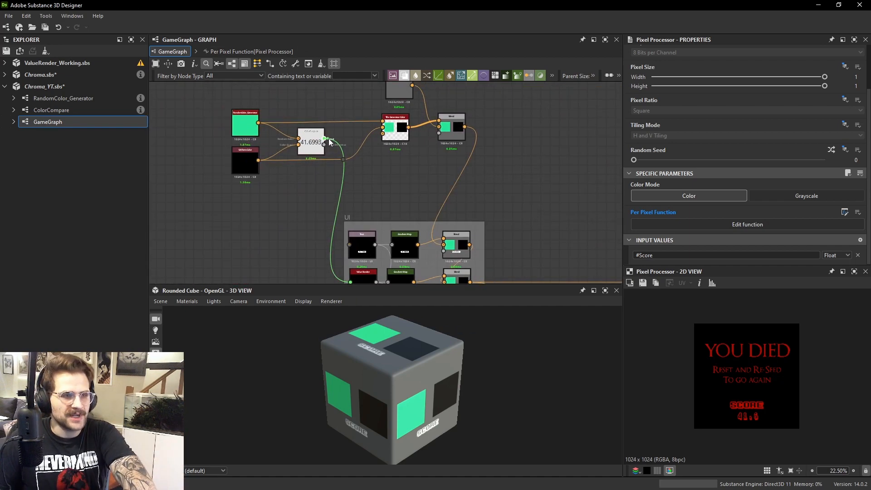
{"action": "scroll", "coordinate": [330, 142], "scroll_direction": "up", "scroll_amount": 4}
{"action": "scroll", "coordinate": [331, 142], "scroll_direction": "up", "scroll_amount": 2}
{"action": "left_click_drag", "start_coordinate": [331, 142], "coordinate": [380, 138]}
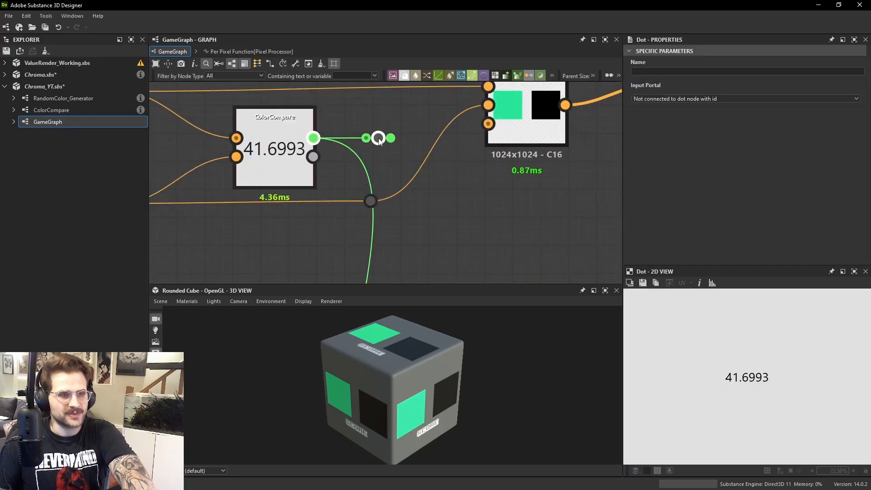
{"action": "left_click", "coordinate": [652, 71]}
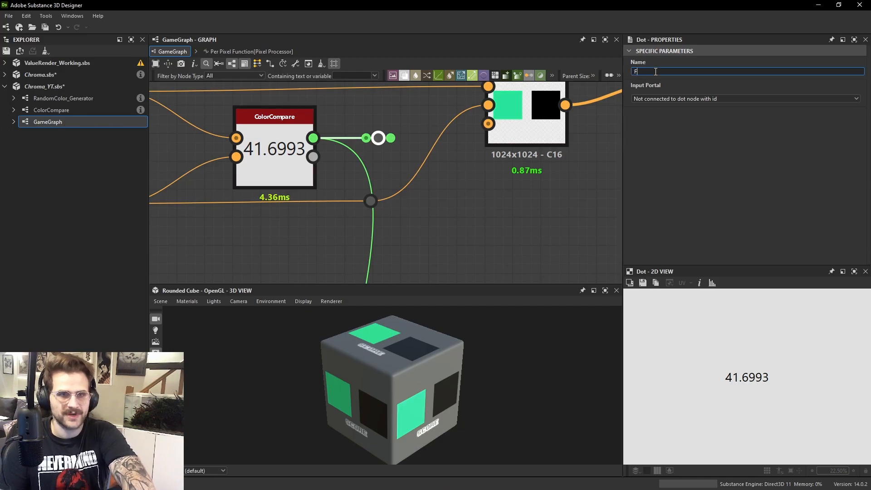
{"action": "type", "text": "Final_Score"}
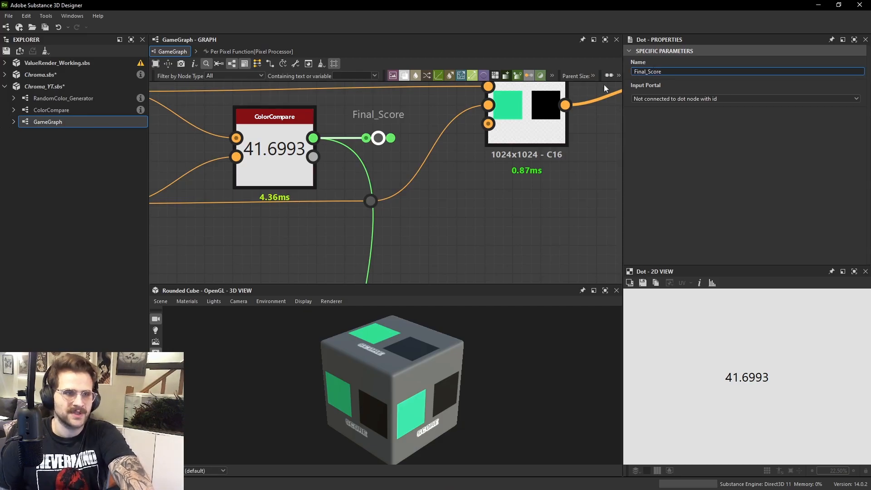
{"action": "left_click", "coordinate": [462, 215]}
Add a Dot node beside the Pixel Processor and set its input portal to Final_Score.
{"action": "scroll", "coordinate": [462, 215], "scroll_direction": "down", "scroll_amount": 7}
{"action": "middle_click_drag", "start_coordinate": [452, 241], "coordinate": [428, 144]}
{"action": "middle_click_drag", "start_coordinate": [537, 257], "coordinate": [444, 171]}
{"action": "scroll", "coordinate": [444, 171], "scroll_direction": "up", "scroll_amount": 3}
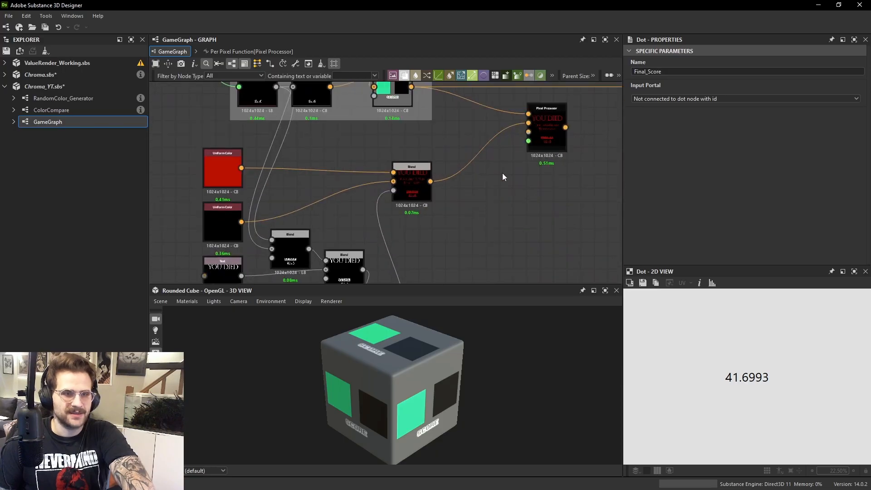
{"action": "key", "text": "space"}
{"action": "type", "text": "dot"}
{"action": "key", "text": "Return"}
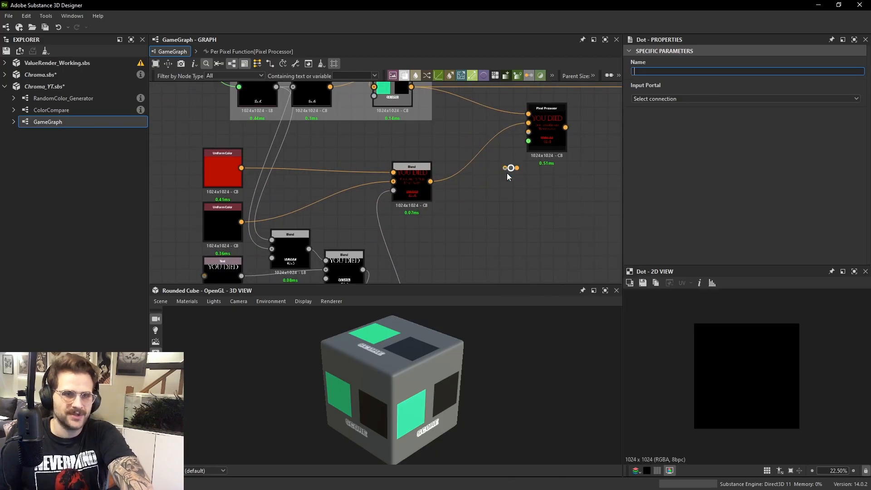
{"action": "left_click", "coordinate": [856, 99]}
{"action": "left_click", "coordinate": [648, 109]}
Connect the Final_Score portal dot to the Pixel Processor's #Score input.
{"action": "scroll", "coordinate": [535, 154], "scroll_direction": "up", "scroll_amount": 2}
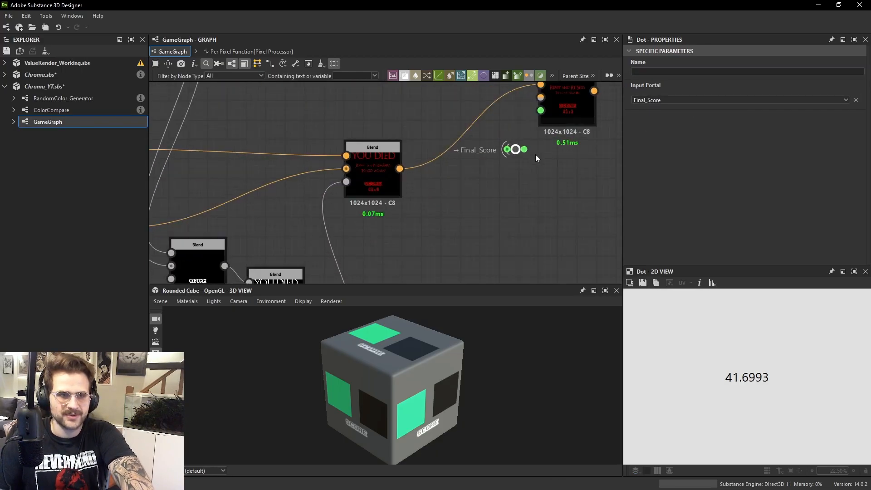
{"action": "left_click_drag", "start_coordinate": [524, 149], "coordinate": [541, 110]}
{"action": "scroll", "coordinate": [509, 205], "scroll_direction": "down", "scroll_amount": 5}
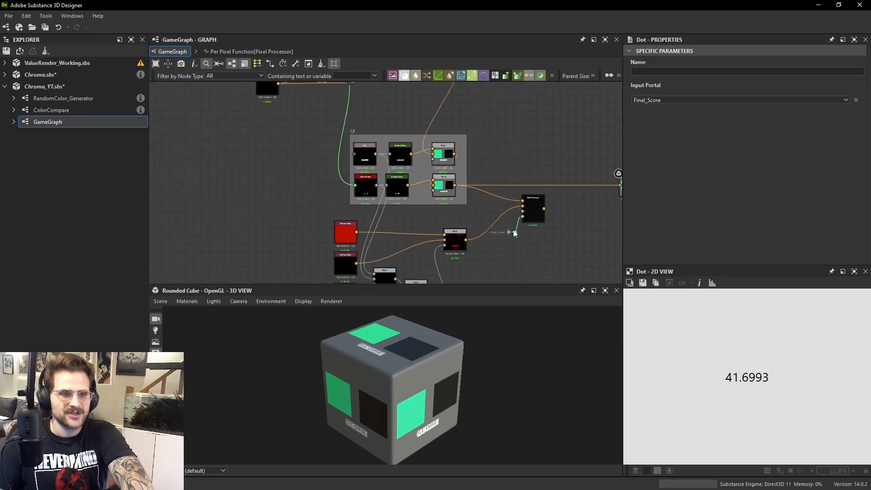
Examine the Final_Score portal link from ColorCompare to the Pixel Processor, along with the direct score link into the UI frame.
{"action": "left_click", "coordinate": [513, 231]}
{"action": "middle_click_drag", "start_coordinate": [546, 241], "coordinate": [545, 257]}
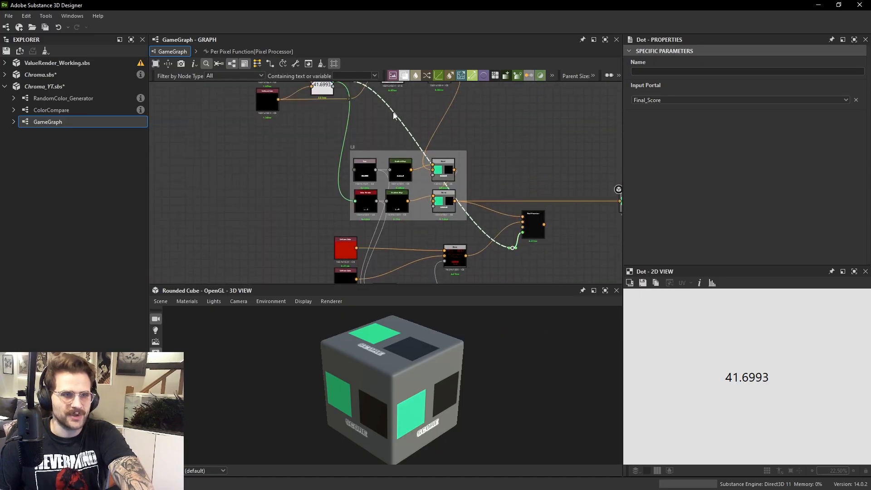
{"action": "scroll", "coordinate": [549, 275], "scroll_direction": "up", "scroll_amount": 1}
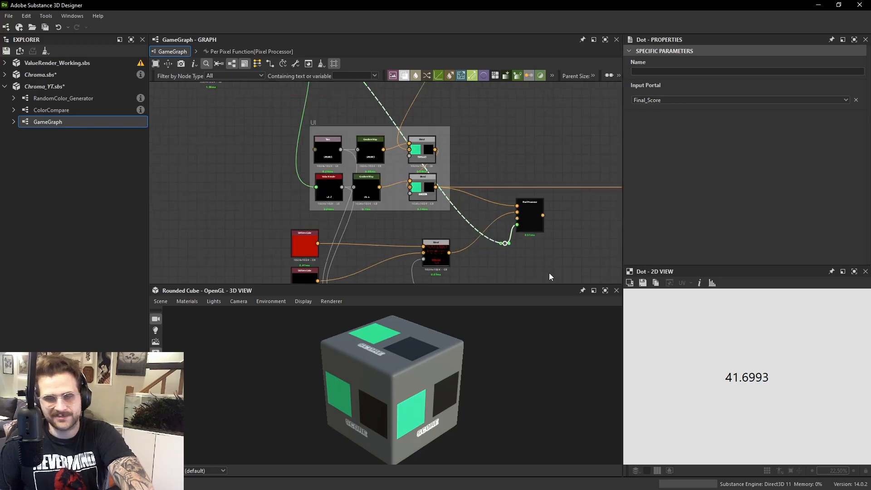
{"action": "scroll", "coordinate": [502, 240], "scroll_direction": "up", "scroll_amount": 5}
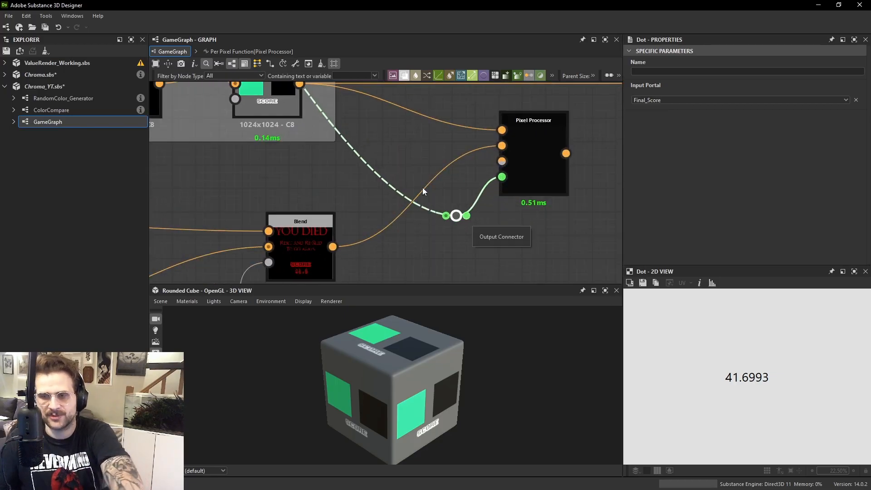
{"action": "scroll", "coordinate": [459, 207], "scroll_direction": "up", "scroll_amount": 2}
{"action": "scroll", "coordinate": [462, 208], "scroll_direction": "down", "scroll_amount": 6}
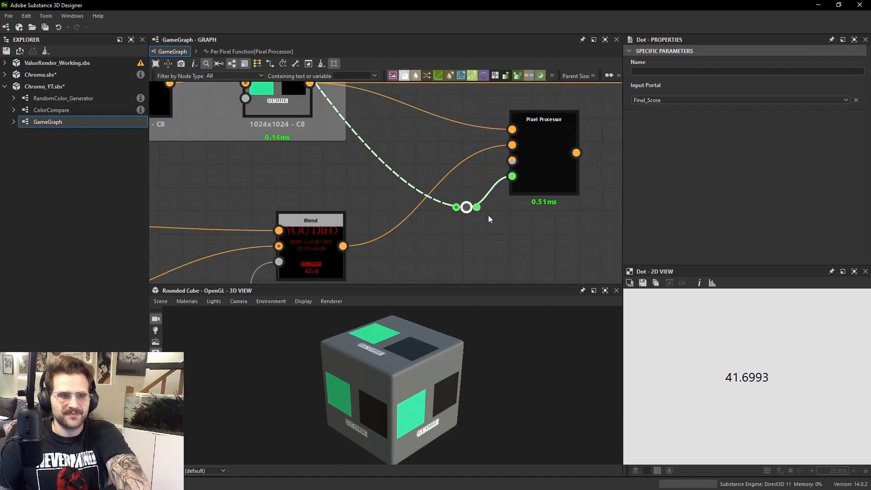
{"action": "left_click_drag", "start_coordinate": [386, 192], "coordinate": [388, 199]}
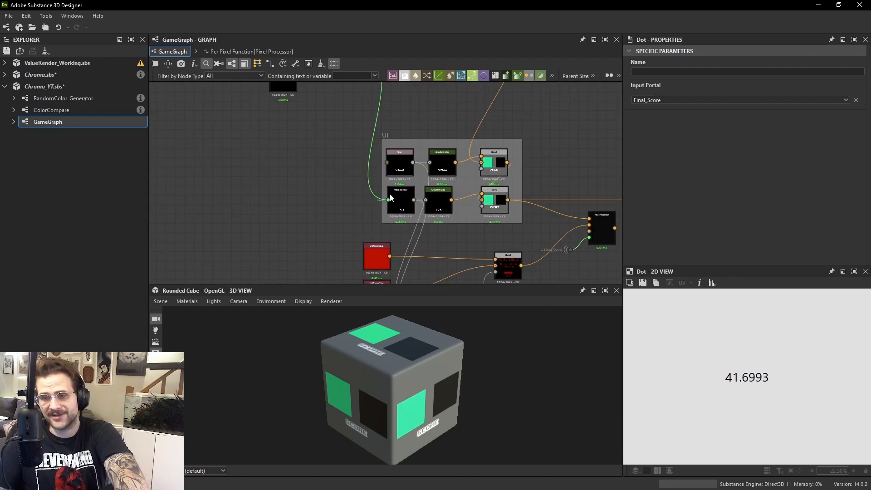
{"action": "middle_click_drag", "start_coordinate": [374, 179], "coordinate": [372, 191]}
{"action": "scroll", "coordinate": [388, 201], "scroll_direction": "up", "scroll_amount": 1}
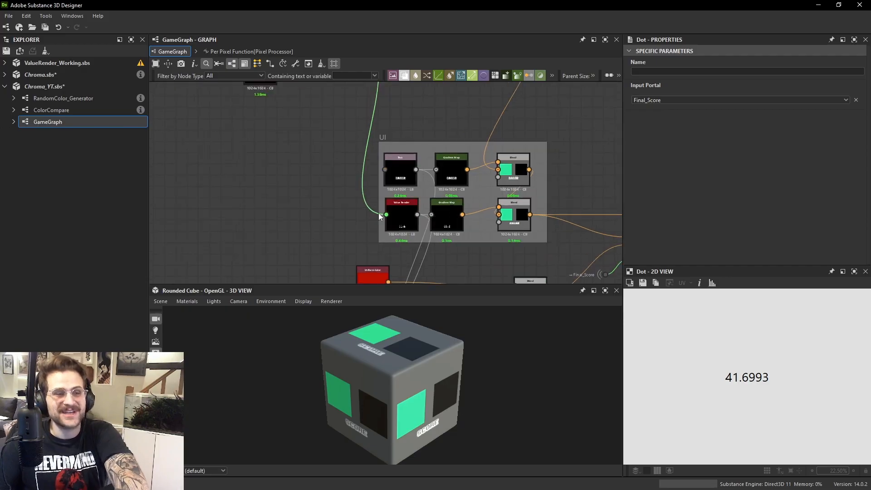
{"action": "middle_click_drag", "start_coordinate": [379, 119], "coordinate": [380, 160]}
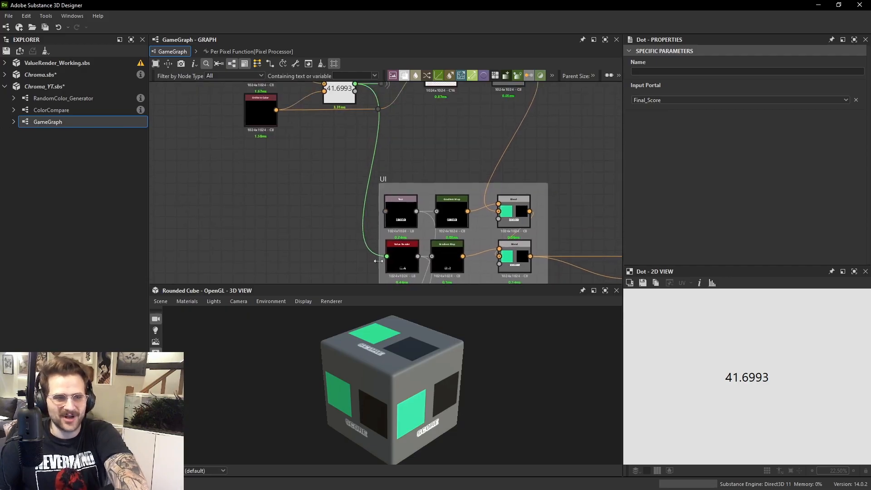
{"action": "scroll", "coordinate": [464, 248], "scroll_direction": "down", "scroll_amount": 1}
{"action": "middle_click_drag", "start_coordinate": [464, 249], "coordinate": [364, 127]}
{"action": "scroll", "coordinate": [364, 127], "scroll_direction": "down", "scroll_amount": 1}
{"action": "left_click", "coordinate": [463, 178]}
{"action": "middle_click_drag", "start_coordinate": [465, 178], "coordinate": [478, 241]}
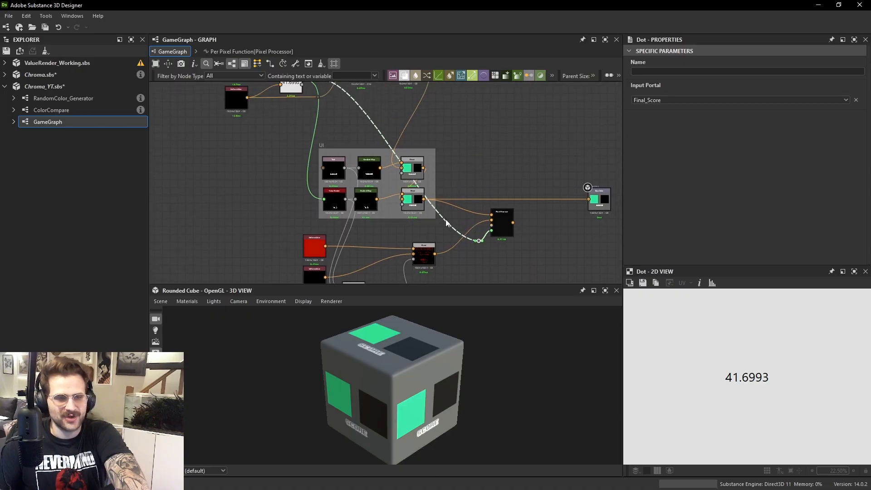
{"action": "middle_click_drag", "start_coordinate": [506, 179], "coordinate": [470, 129]}
{"action": "left_click", "coordinate": [506, 184]}
{"action": "scroll", "coordinate": [506, 183], "scroll_direction": "up", "scroll_amount": 2}
{"action": "scroll", "coordinate": [484, 180], "scroll_direction": "up", "scroll_amount": 3}
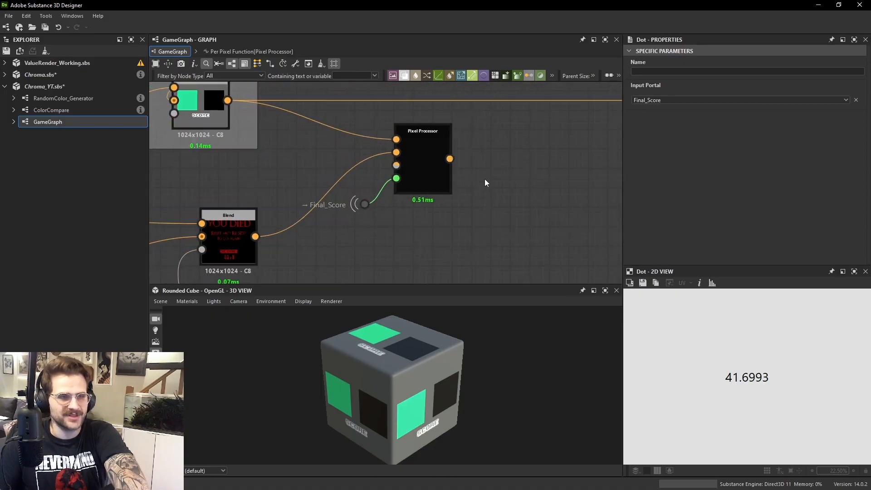
{"action": "scroll", "coordinate": [433, 170], "scroll_direction": "down", "scroll_amount": 1}
Examine the Pixel Processor's game-over output and the nodes and links feeding it.
{"action": "left_click", "coordinate": [434, 170]}
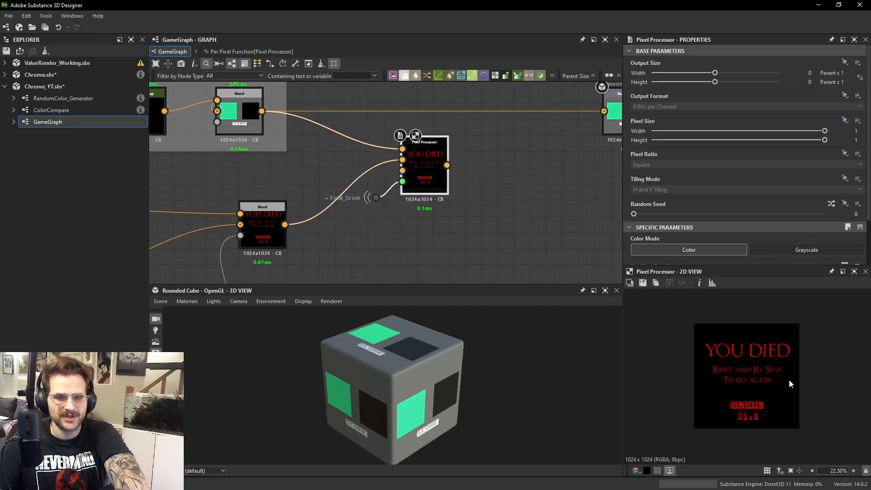
{"action": "scroll", "coordinate": [789, 383], "scroll_direction": "up", "scroll_amount": 3}
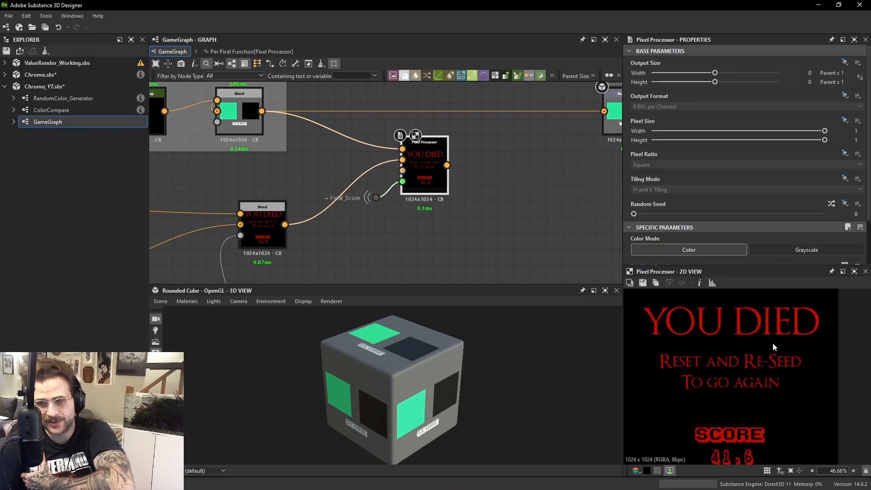
{"action": "scroll", "coordinate": [447, 220], "scroll_direction": "down", "scroll_amount": 3}
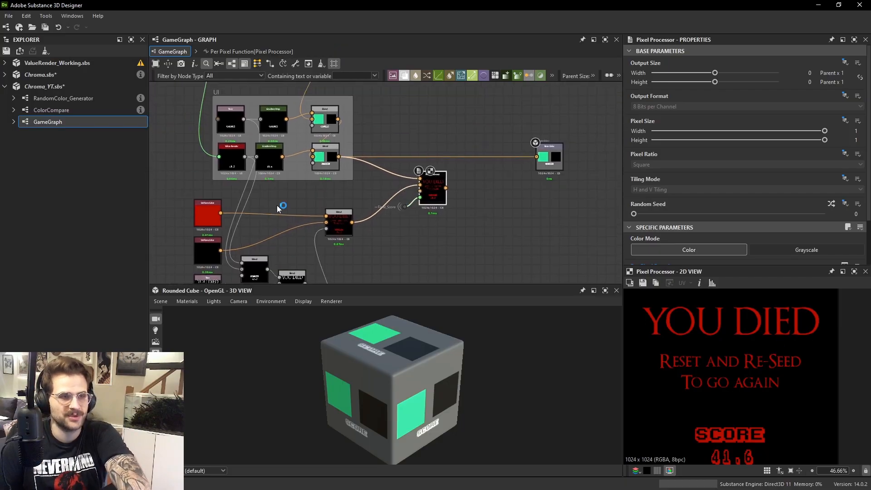
{"action": "scroll", "coordinate": [358, 137], "scroll_direction": "down", "scroll_amount": 2}
{"action": "middle_click_drag", "start_coordinate": [363, 137], "coordinate": [456, 241]}
{"action": "left_click_drag", "start_coordinate": [239, 135], "coordinate": [298, 158]}
{"action": "left_click", "coordinate": [440, 171]}
{"action": "scroll", "coordinate": [508, 229], "scroll_direction": "down", "scroll_amount": 1}
{"action": "middle_click_drag", "start_coordinate": [510, 230], "coordinate": [480, 162]}
{"action": "scroll", "coordinate": [482, 185], "scroll_direction": "up", "scroll_amount": 3}
{"action": "left_click", "coordinate": [471, 202]}
{"action": "scroll", "coordinate": [726, 234], "scroll_direction": "down", "scroll_amount": 2}
{"action": "scroll", "coordinate": [461, 222], "scroll_direction": "up", "scroll_amount": 3}
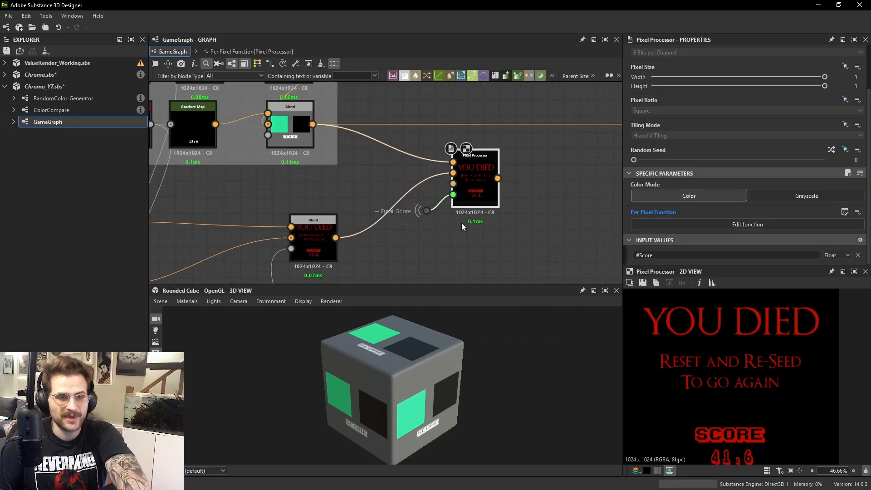
{"action": "scroll", "coordinate": [461, 222], "scroll_direction": "up", "scroll_amount": 2}
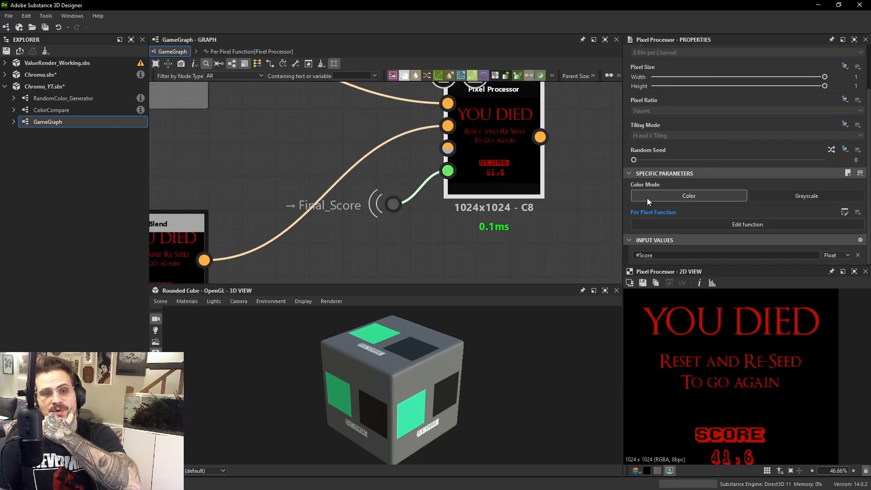
Open the Pixel Processor's per-pixel function and add a Get Float node that reads #Score.
{"action": "left_click", "coordinate": [703, 224]}
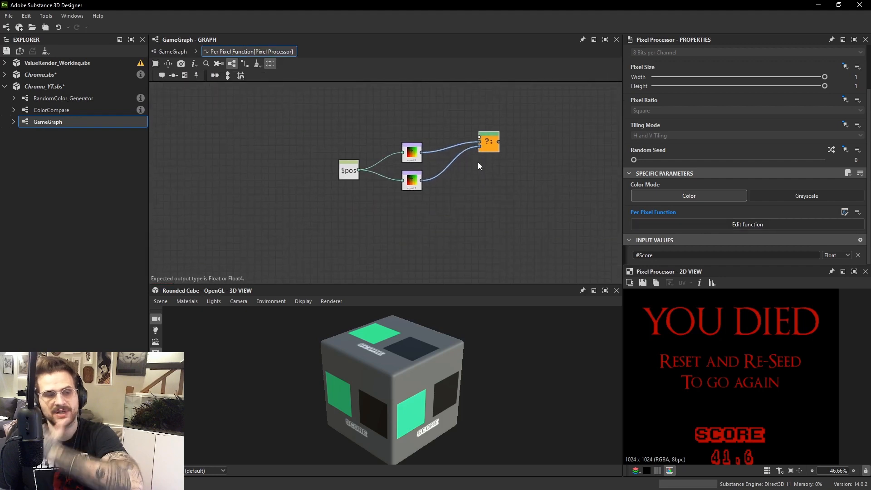
{"action": "key", "text": "space"}
{"action": "type", "text": "gt get"}
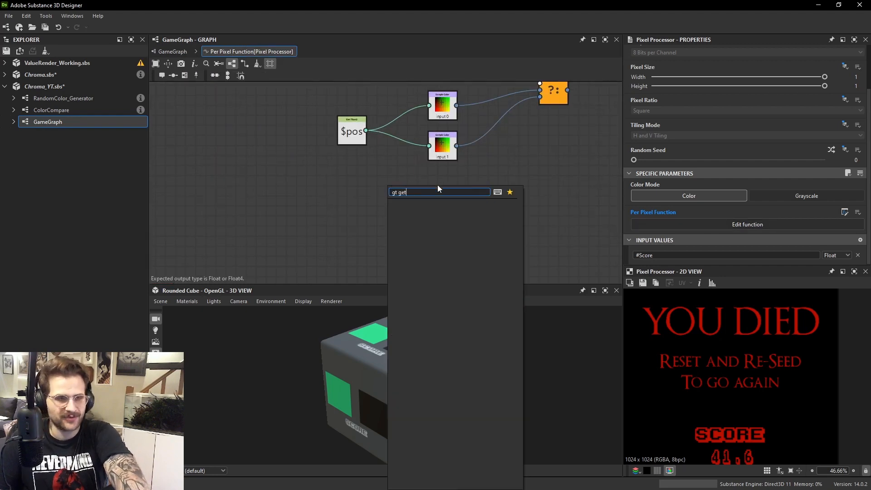
{"action": "left_click", "coordinate": [372, 194]}
{"action": "key", "text": "space"}
{"action": "type", "text": "get"}
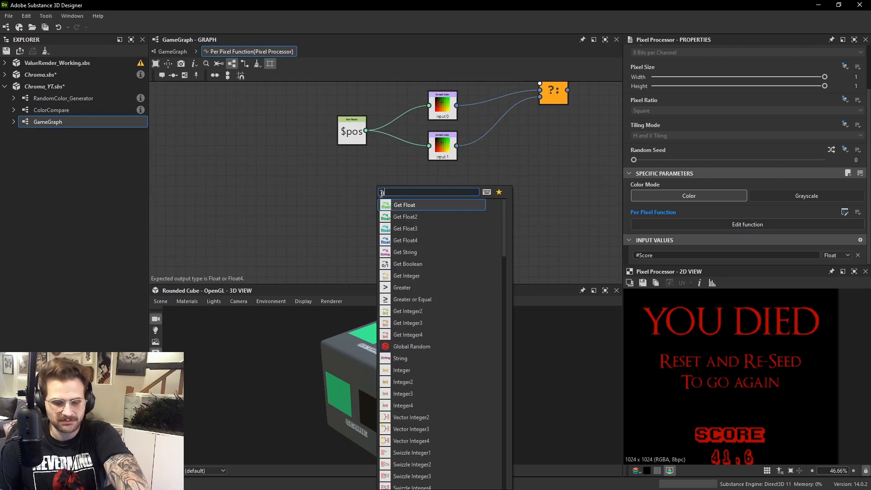
{"action": "left_click", "coordinate": [413, 206]}
{"action": "left_click", "coordinate": [859, 60]}
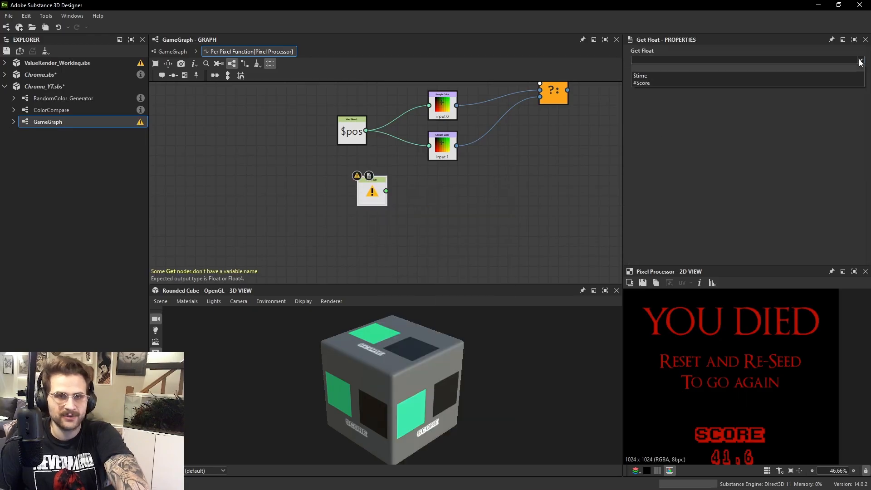
{"action": "left_click", "coordinate": [658, 81]}
Reposition the #Score node above the Sample Color nodes, leaving room before the If...Else node.
{"action": "scroll", "coordinate": [453, 189], "scroll_direction": "up", "scroll_amount": 1}
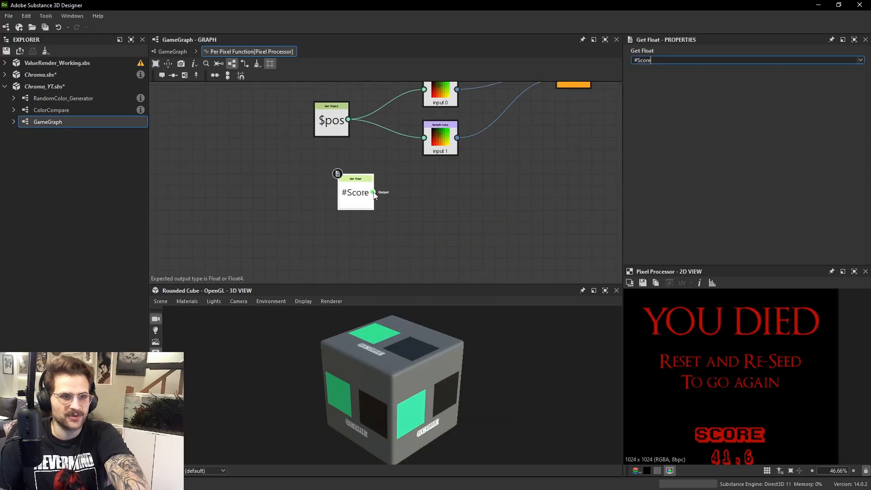
{"action": "left_click_drag", "start_coordinate": [366, 201], "coordinate": [341, 190]}
{"action": "left_click_drag", "start_coordinate": [336, 189], "coordinate": [389, 133]}
{"action": "scroll", "coordinate": [515, 175], "scroll_direction": "up", "scroll_amount": 3}
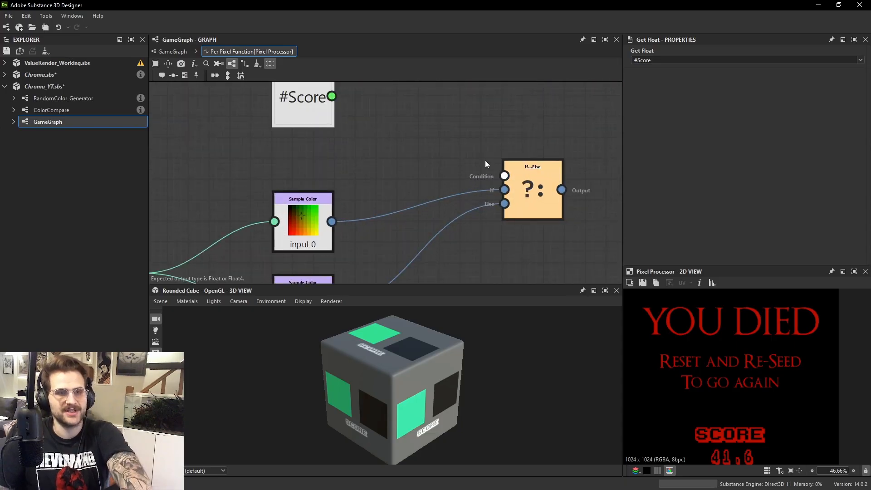
{"action": "middle_click_drag", "start_coordinate": [486, 161], "coordinate": [501, 221]}
{"action": "left_click_drag", "start_coordinate": [317, 159], "coordinate": [254, 147]}
Add a Greater or Equal node and connect #Score to its first input.
{"action": "key", "text": "space"}
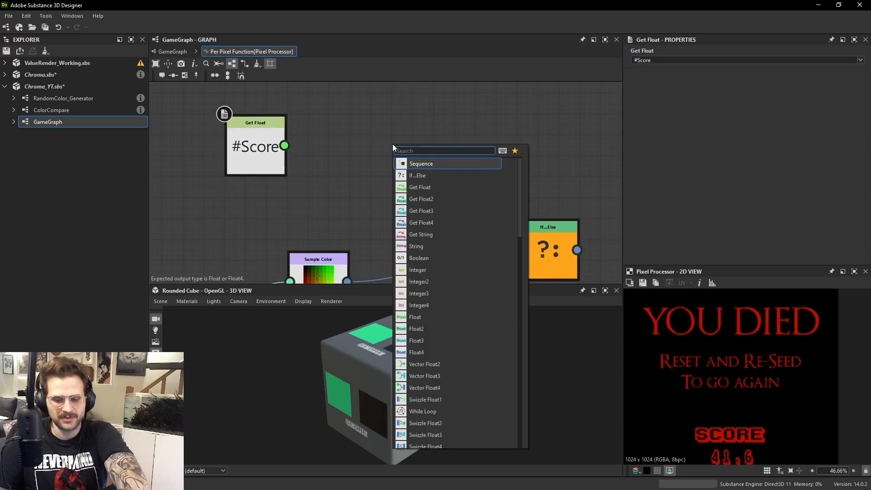
{"action": "type", "text": "gre"}
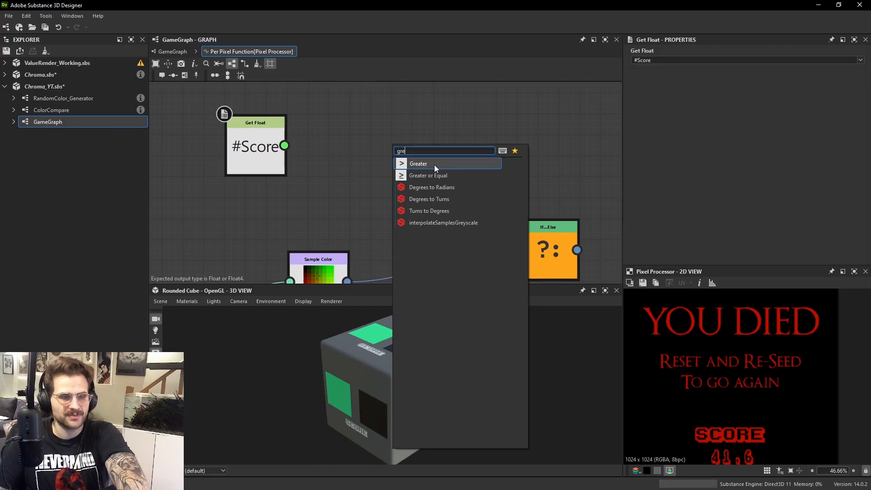
{"action": "key", "text": "Escape"}
{"action": "key", "text": "space"}
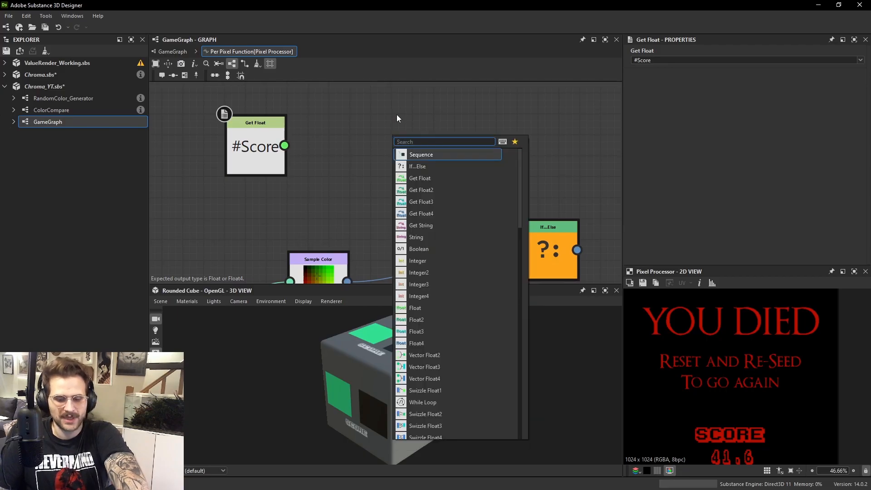
{"action": "type", "text": "gre"}
{"action": "left_click", "coordinate": [433, 165]}
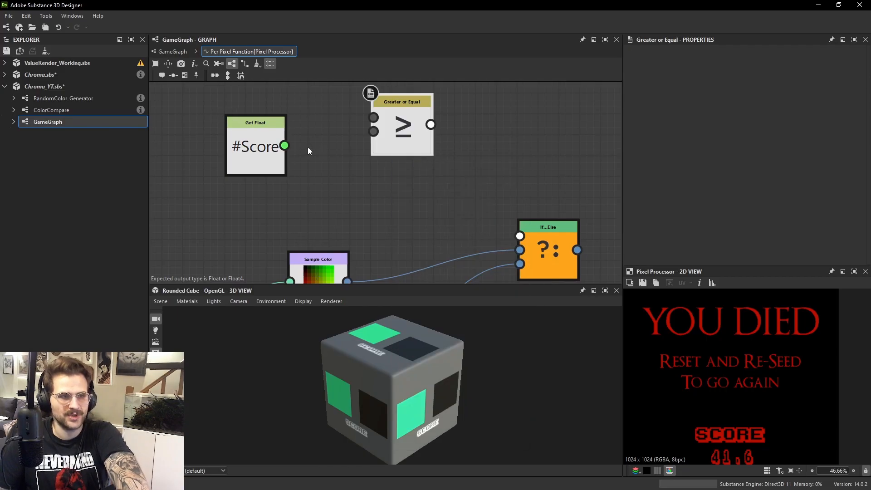
{"action": "left_click_drag", "start_coordinate": [284, 145], "coordinate": [373, 117]}
{"action": "middle_click_drag", "start_coordinate": [317, 119], "coordinate": [349, 166]}
{"action": "left_click_drag", "start_coordinate": [266, 190], "coordinate": [278, 147]}
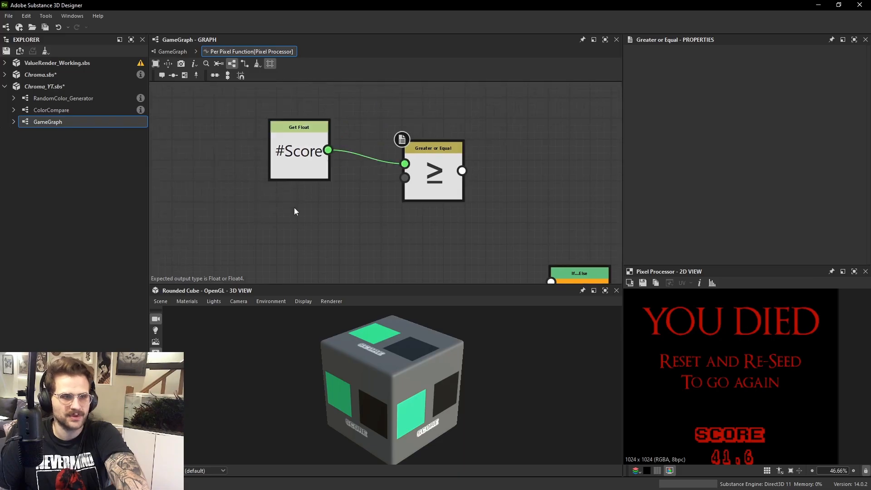
Add a Float constant node below the #Score node.
{"action": "key", "text": "space"}
{"action": "type", "text": "float"}
{"action": "key", "text": "Return"}
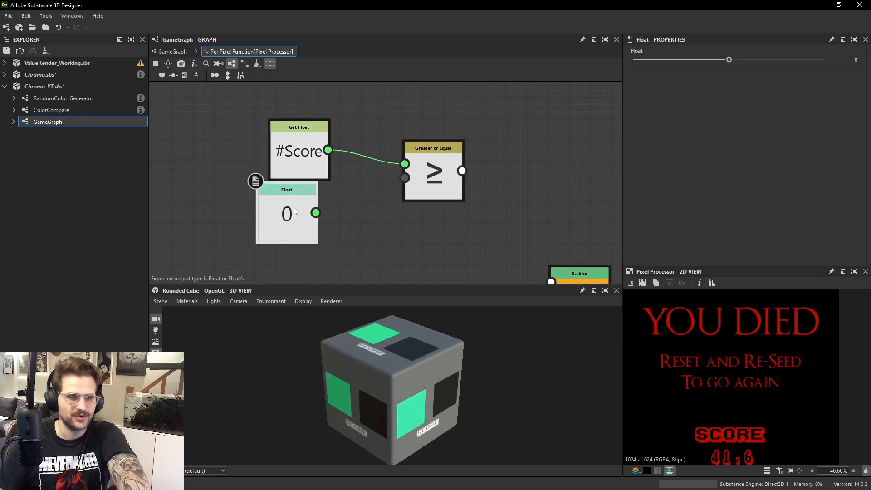
Set the Float constant to 80, connect it to the second input of Greater or Equal, and position it clear below the #Score node.
{"action": "left_click", "coordinate": [735, 60]}
{"action": "type", "text": "80"}
{"action": "key", "text": "Return"}
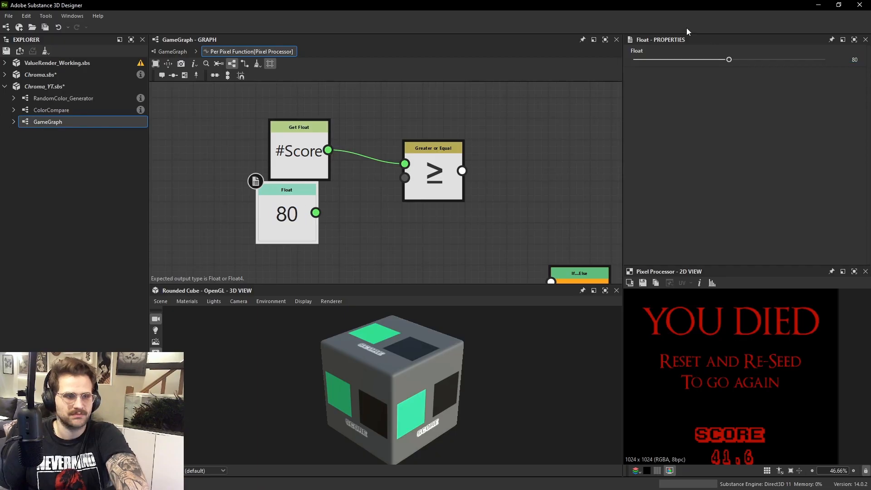
{"action": "left_click_drag", "start_coordinate": [316, 212], "coordinate": [404, 177]}
{"action": "left_click_drag", "start_coordinate": [286, 227], "coordinate": [308, 247]}
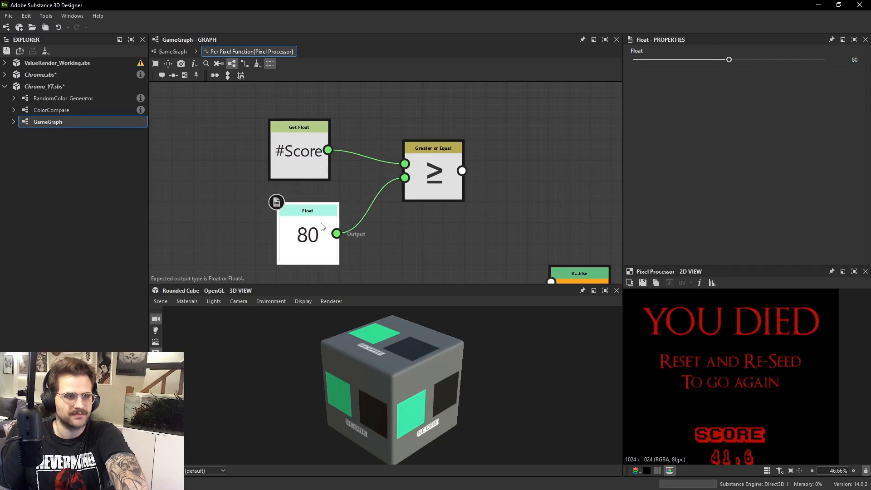
Connect the Greater or Equal node's output to the condition input of the If...Else node.
{"action": "left_click", "coordinate": [451, 163]}
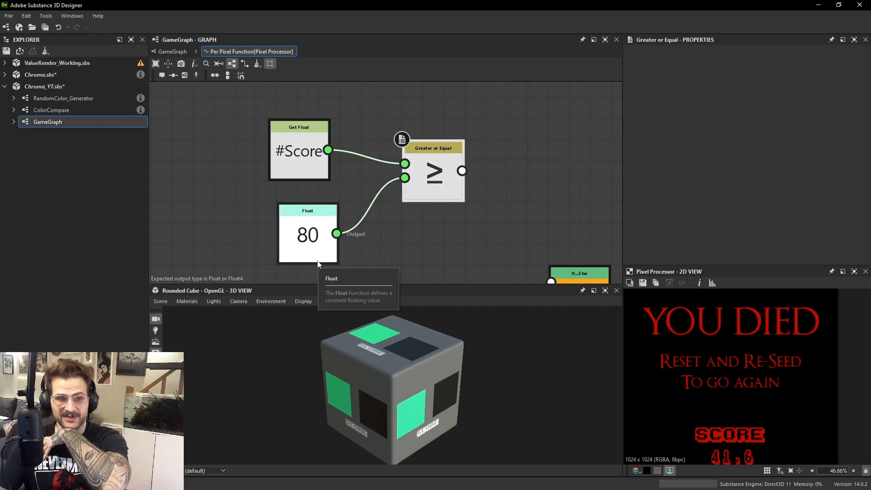
{"action": "scroll", "coordinate": [567, 194], "scroll_direction": "down", "scroll_amount": 4}
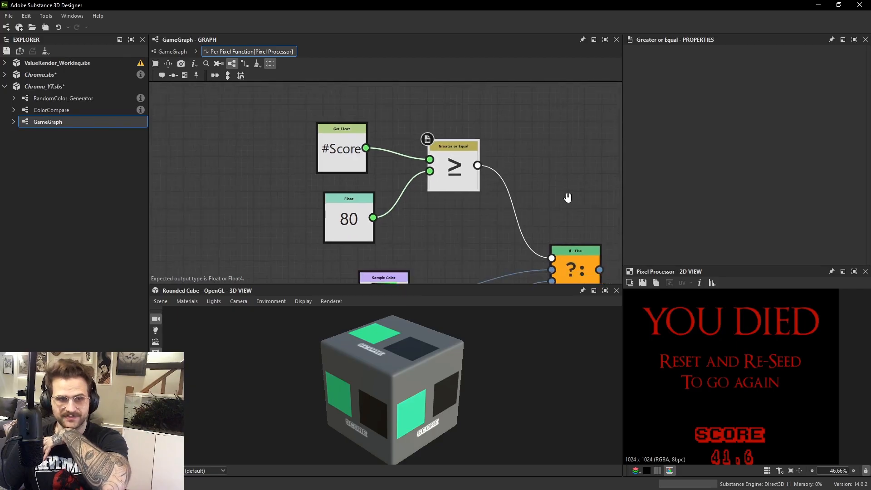
{"action": "scroll", "coordinate": [554, 202], "scroll_direction": "up", "scroll_amount": 2}
{"action": "left_click_drag", "start_coordinate": [577, 199], "coordinate": [591, 208]}
Preview each screen by setting the input 0 Sample Color node, followed by the input 1 Sample Color node, as the output node.
{"action": "left_click", "coordinate": [425, 221]}
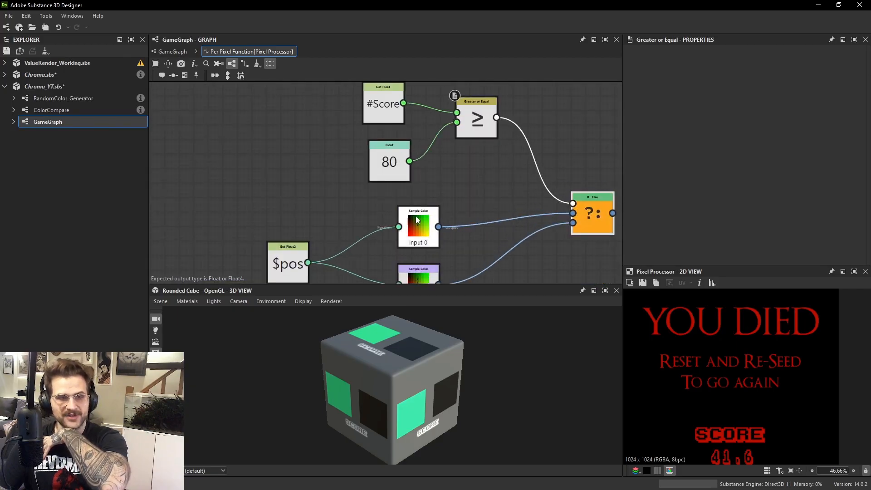
{"action": "left_click_drag", "start_coordinate": [424, 210], "coordinate": [423, 202]}
{"action": "right_click", "coordinate": [417, 217]}
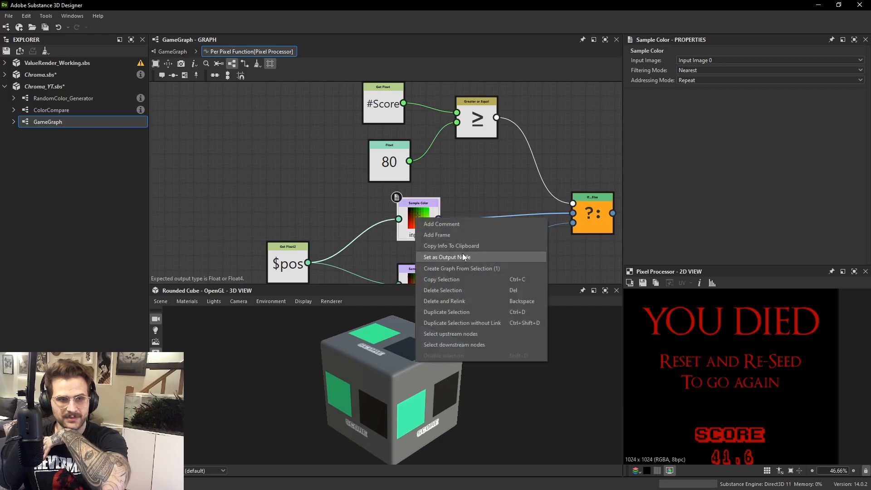
{"action": "left_click", "coordinate": [462, 253]}
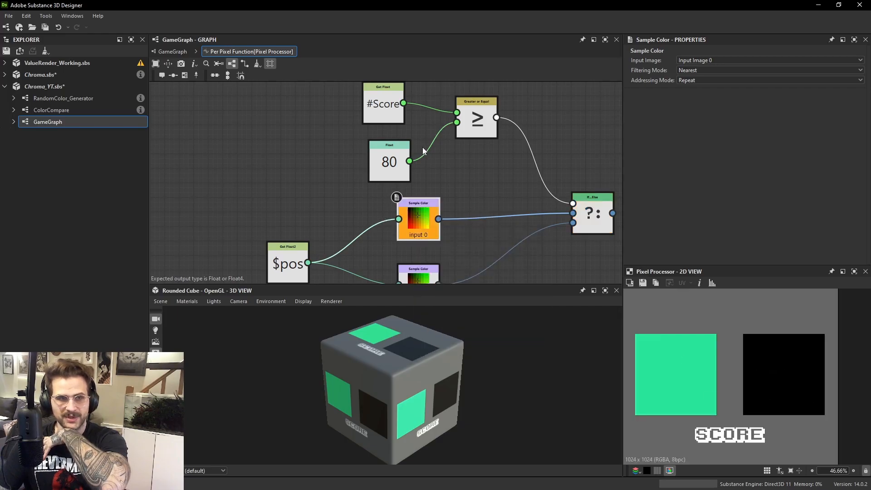
{"action": "middle_click_drag", "start_coordinate": [440, 178], "coordinate": [439, 120]}
{"action": "right_click", "coordinate": [423, 231]}
{"action": "left_click", "coordinate": [458, 273]}
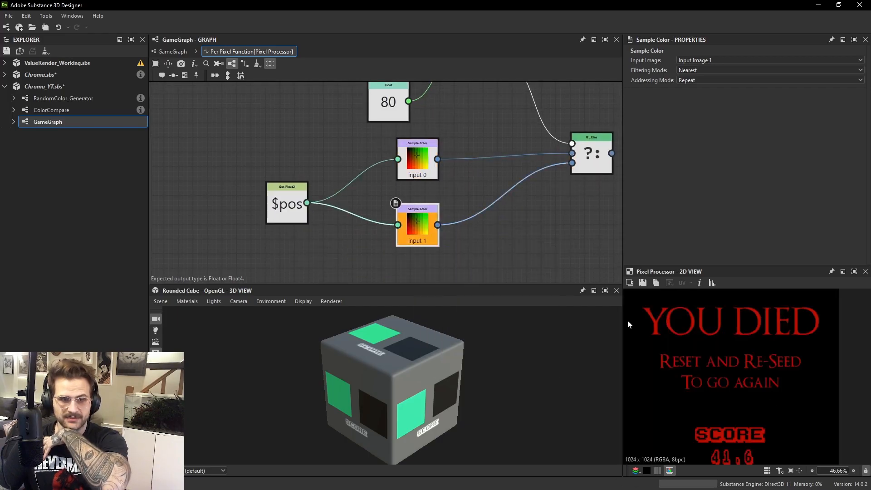
{"action": "scroll", "coordinate": [755, 391], "scroll_direction": "down", "scroll_amount": 3}
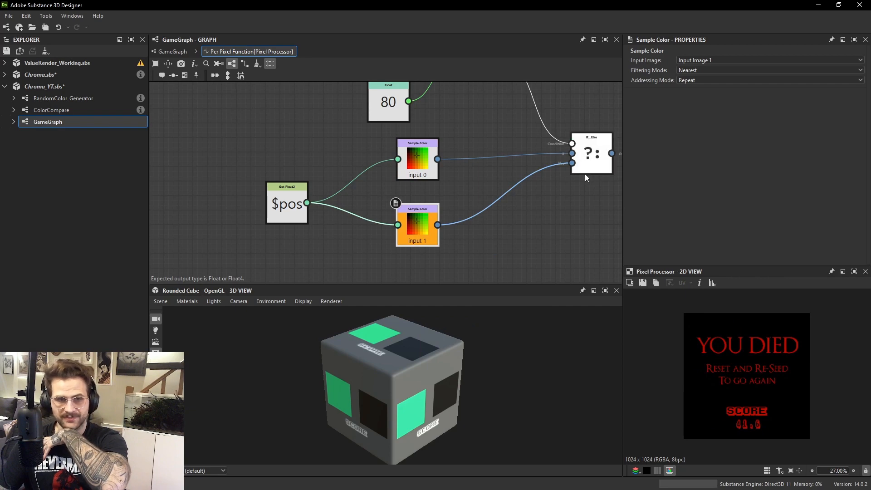
Move the If...Else node closer to the Sample Color nodes and set it as the function's output node.
{"action": "middle_click_drag", "start_coordinate": [584, 173], "coordinate": [549, 218]}
{"action": "left_click_drag", "start_coordinate": [577, 193], "coordinate": [557, 202]}
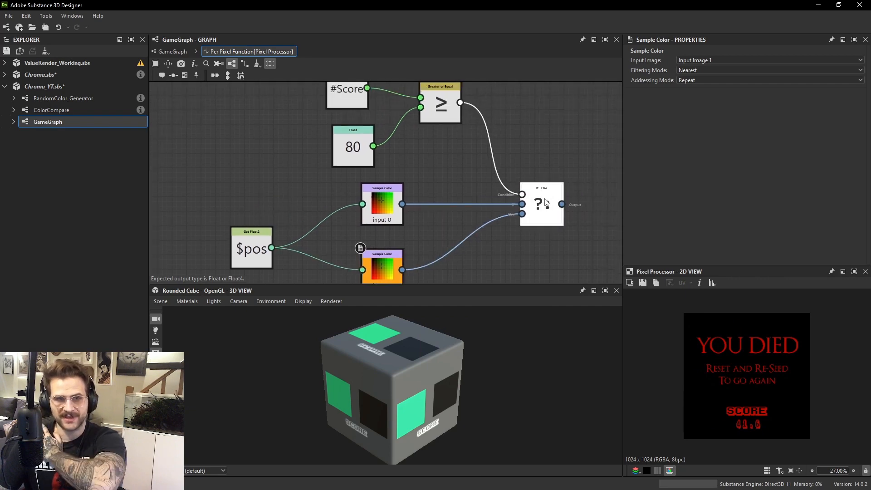
{"action": "right_click", "coordinate": [545, 203]}
{"action": "left_click", "coordinate": [590, 240]}
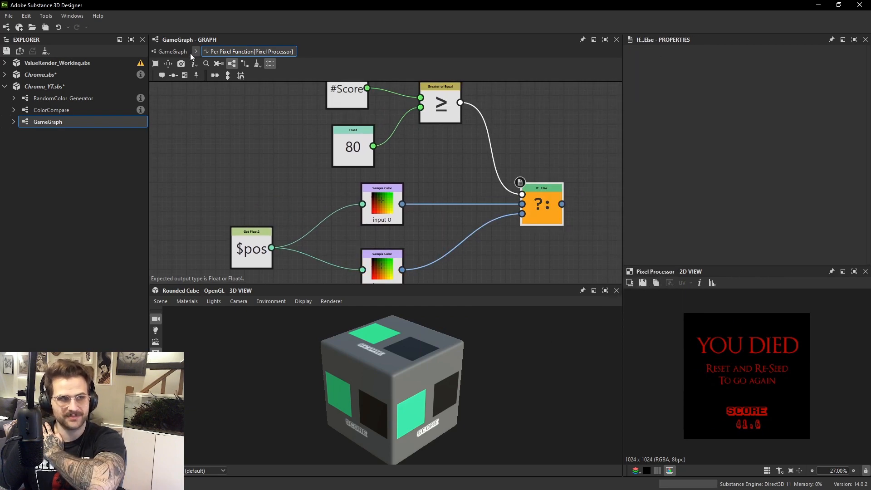
Return to GameGraph and examine the ColorCompare score output and how it feeds the Pixel Processor through Final_Score.
{"action": "left_click", "coordinate": [189, 53]}
{"action": "scroll", "coordinate": [388, 183], "scroll_direction": "down", "scroll_amount": 2}
{"action": "scroll", "coordinate": [376, 166], "scroll_direction": "down", "scroll_amount": 1}
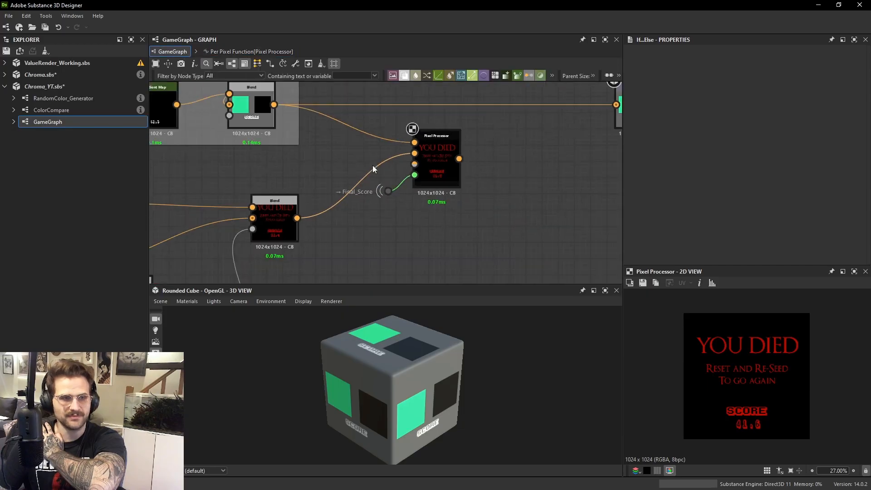
{"action": "scroll", "coordinate": [372, 165], "scroll_direction": "down", "scroll_amount": 3}
{"action": "middle_click_drag", "start_coordinate": [372, 166], "coordinate": [436, 183]}
{"action": "middle_click_drag", "start_coordinate": [417, 140], "coordinate": [586, 278]}
{"action": "scroll", "coordinate": [363, 146], "scroll_direction": "up", "scroll_amount": 1}
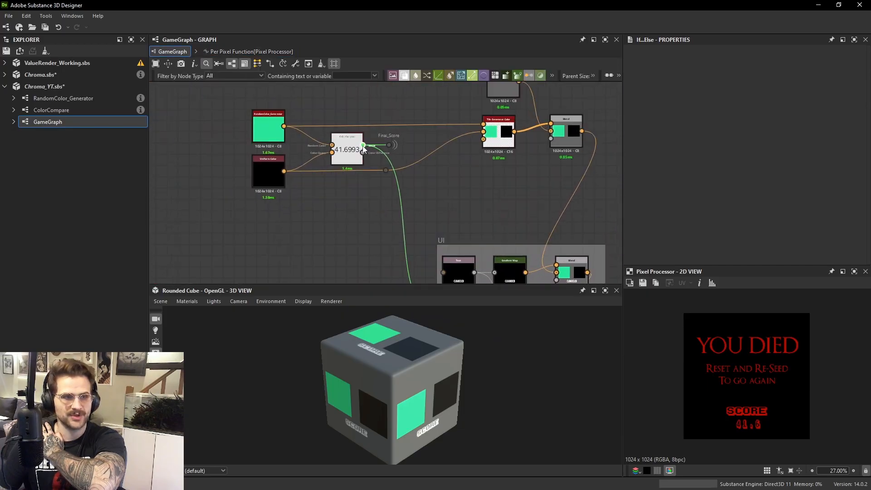
{"action": "scroll", "coordinate": [356, 158], "scroll_direction": "up", "scroll_amount": 1}
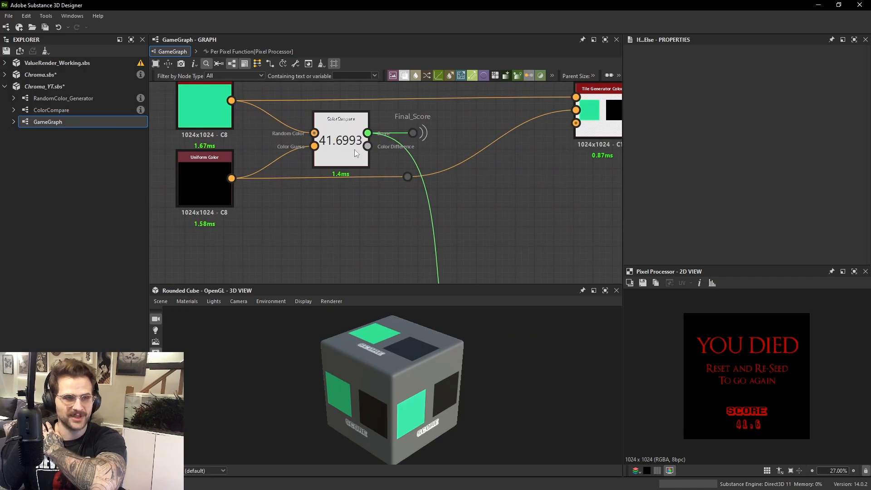
{"action": "scroll", "coordinate": [477, 176], "scroll_direction": "down", "scroll_amount": 2}
{"action": "middle_click_drag", "start_coordinate": [519, 222], "coordinate": [410, 96]}
{"action": "middle_click_drag", "start_coordinate": [567, 205], "coordinate": [387, 152]}
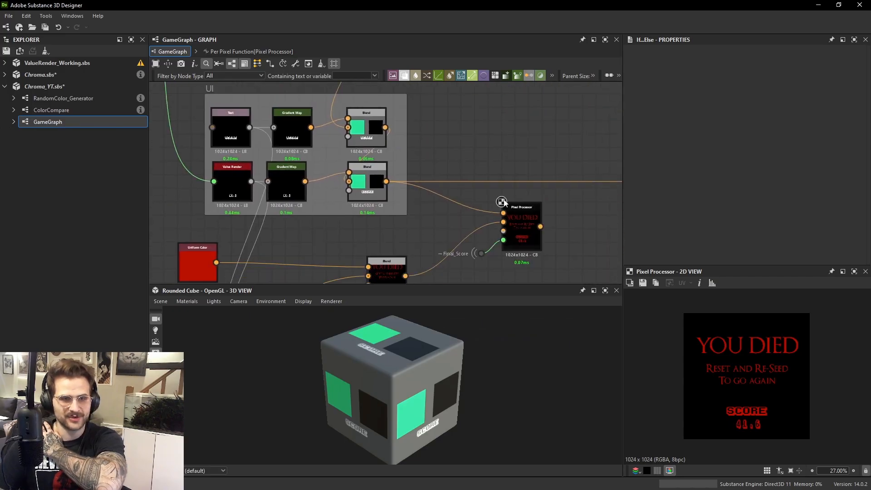
Connect the Pixel Processor to the Base Color output and preview that output in 2D with the 3D view closed.
{"action": "scroll", "coordinate": [532, 222], "scroll_direction": "down", "scroll_amount": 3}
{"action": "scroll", "coordinate": [540, 224], "scroll_direction": "up", "scroll_amount": 2}
{"action": "middle_click_drag", "start_coordinate": [549, 233], "coordinate": [457, 213]}
{"action": "left_click_drag", "start_coordinate": [442, 205], "coordinate": [509, 198]}
{"action": "double_click", "coordinate": [535, 192]}
{"action": "left_click", "coordinate": [616, 290]}
Save the Chroma_YT package and republish its .sbsar file.
{"action": "scroll", "coordinate": [558, 227], "scroll_direction": "up", "scroll_amount": 2}
{"action": "middle_click_drag", "start_coordinate": [508, 198], "coordinate": [609, 219]}
{"action": "left_click", "coordinate": [91, 90]}
{"action": "middle_click_drag", "start_coordinate": [383, 146], "coordinate": [471, 203]}
{"action": "middle_click_drag", "start_coordinate": [299, 129], "coordinate": [419, 236]}
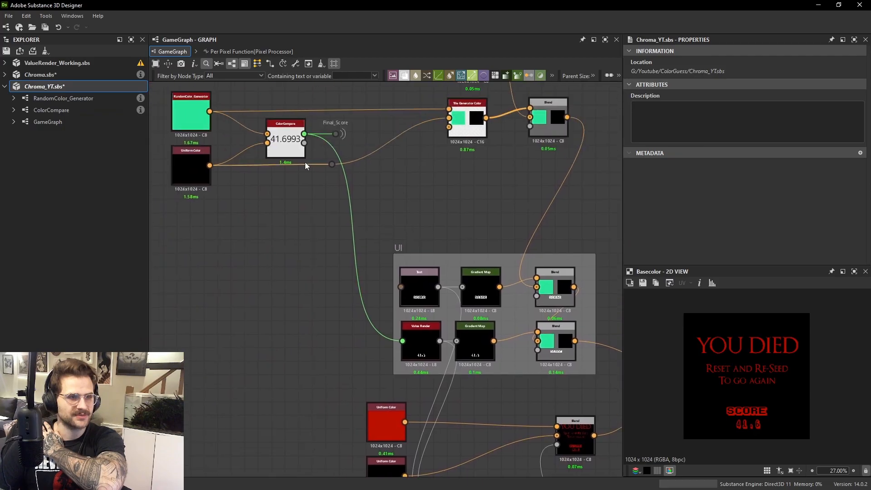
{"action": "right_click", "coordinate": [102, 87]}
{"action": "left_click", "coordinate": [147, 137]}
{"action": "right_click", "coordinate": [69, 89]}
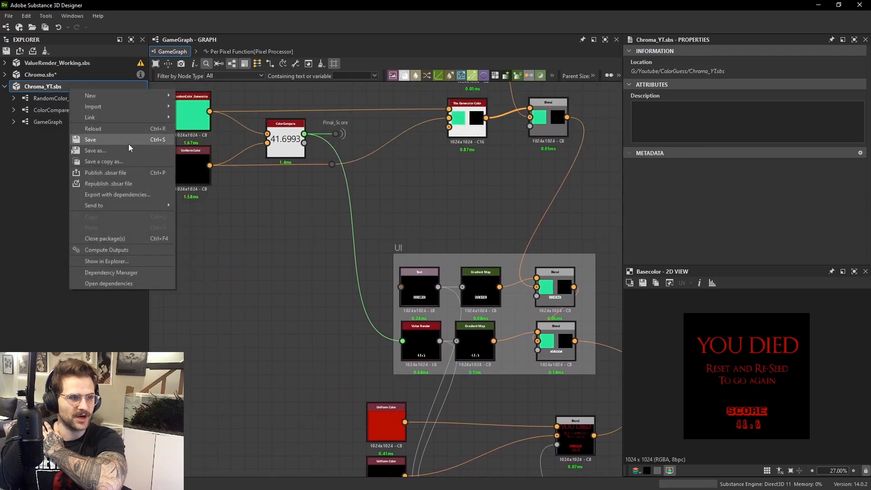
{"action": "left_click", "coordinate": [132, 183]}
{"action": "left_click", "coordinate": [408, 254]}
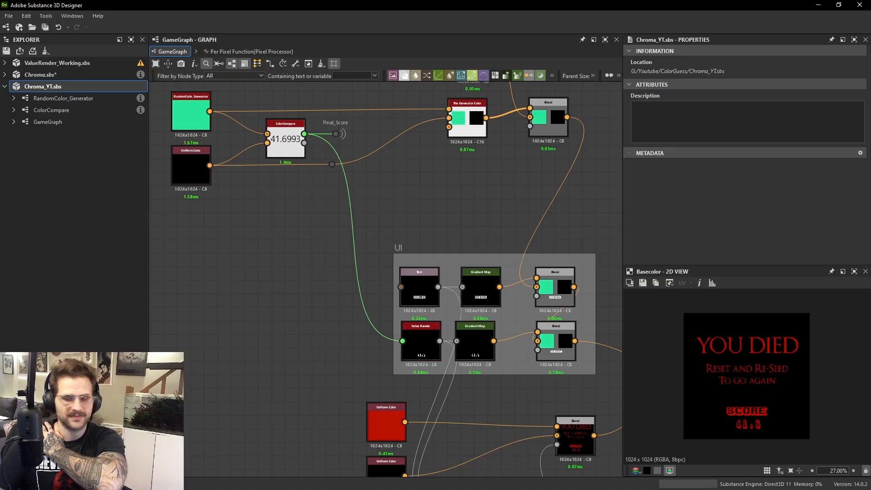
Switch to Substance Player, reload Chroma_YT.sbsar, and expand the Guess parameter group.
{"action": "key", "text": "alt+Tab"}
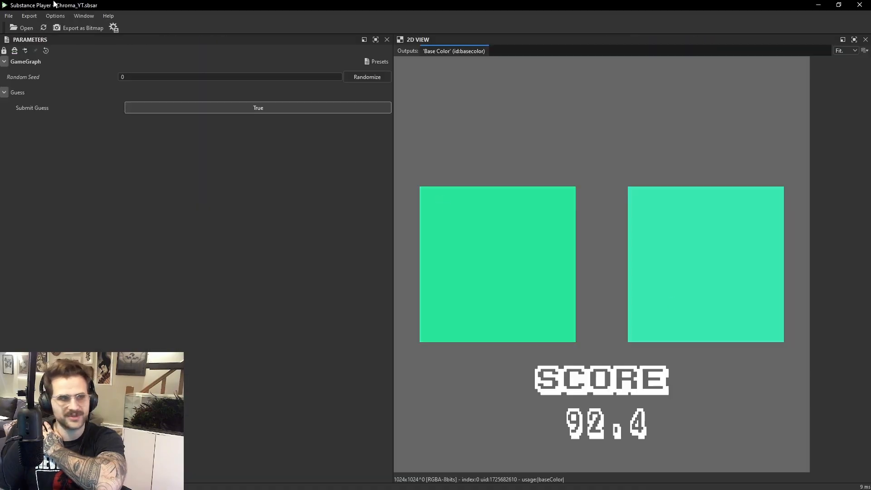
{"action": "left_click", "coordinate": [44, 30]}
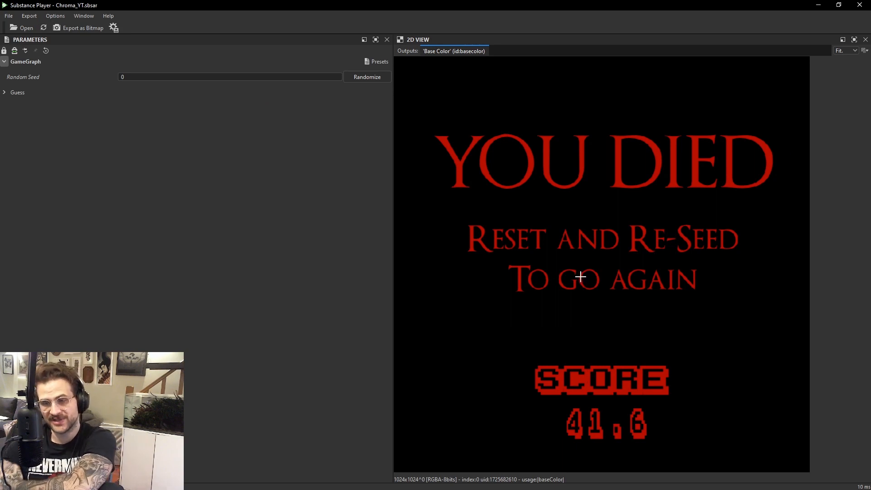
{"action": "left_click", "coordinate": [4, 92]}
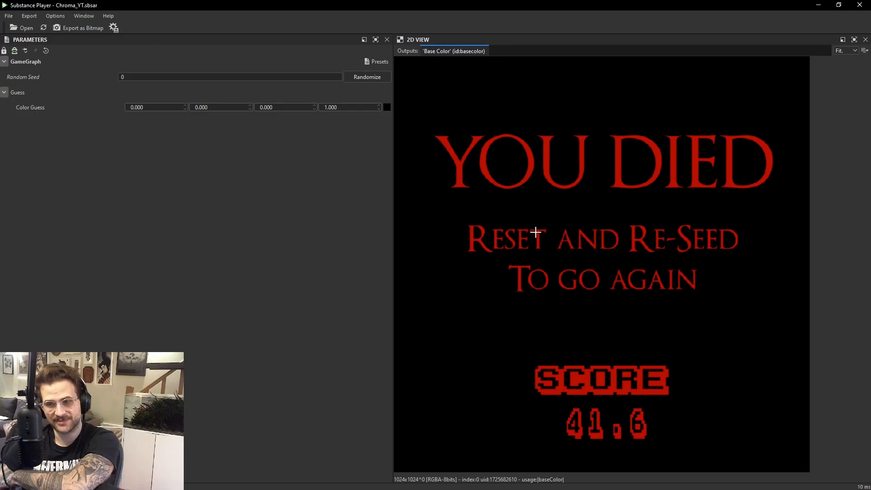
Return to Substance 3D Designer and open the Pixel Processor's per-pixel function for editing.
{"action": "left_click", "coordinate": [821, 5]}
{"action": "middle_click_drag", "start_coordinate": [580, 254], "coordinate": [383, 188]}
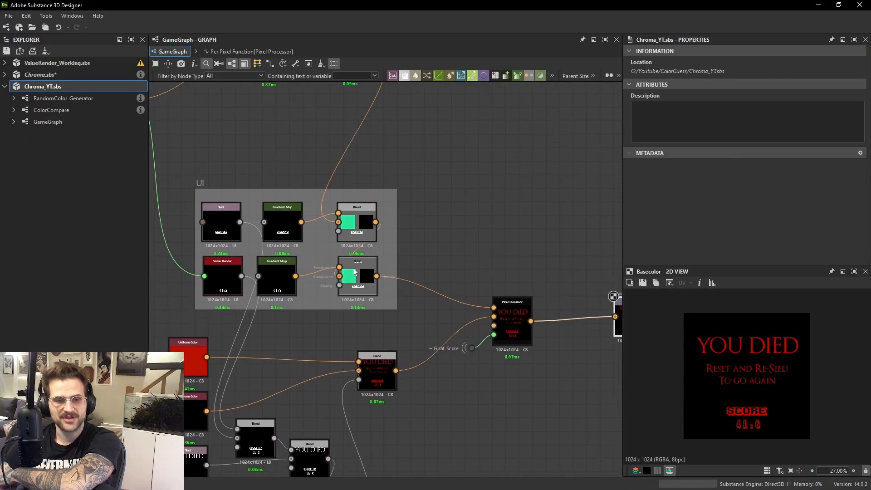
{"action": "middle_click_drag", "start_coordinate": [523, 315], "coordinate": [471, 298]}
{"action": "double_click", "coordinate": [467, 299]}
{"action": "scroll", "coordinate": [728, 246], "scroll_direction": "down", "scroll_amount": 2}
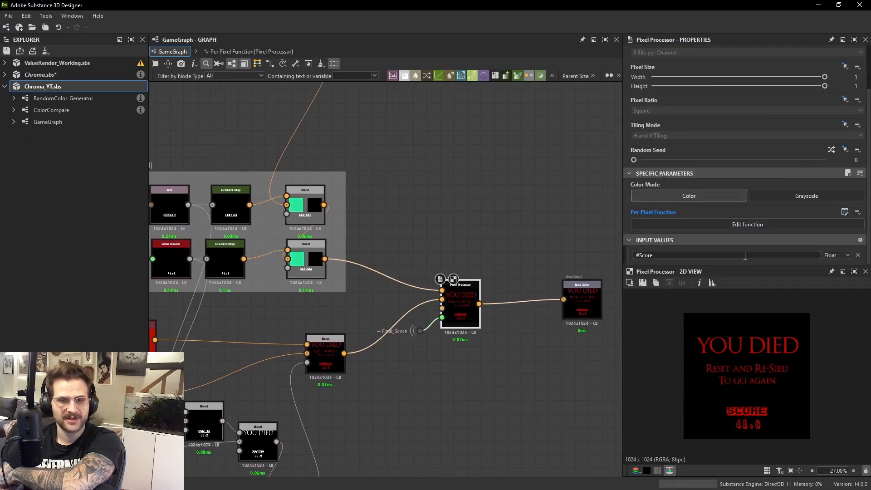
{"action": "left_click", "coordinate": [745, 225]}
Move the #Score, Float and Greater or Equal nodes higher above the Sample Color nodes, placing Greater or Equal closer to its inputs.
{"action": "scroll", "coordinate": [450, 196], "scroll_direction": "up", "scroll_amount": 1}
{"action": "middle_click_drag", "start_coordinate": [451, 197], "coordinate": [458, 277]}
{"action": "left_click_drag", "start_coordinate": [334, 152], "coordinate": [342, 161]}
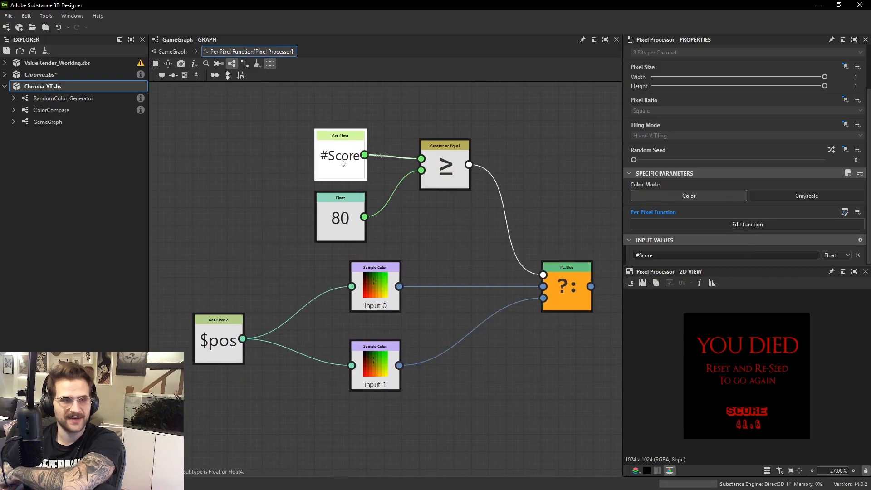
{"action": "left_click_drag", "start_coordinate": [296, 106], "coordinate": [467, 207]}
{"action": "left_click_drag", "start_coordinate": [450, 175], "coordinate": [448, 105]}
{"action": "left_click", "coordinate": [444, 153]}
{"action": "middle_click_drag", "start_coordinate": [444, 152], "coordinate": [456, 227]}
{"action": "left_click_drag", "start_coordinate": [457, 175], "coordinate": [439, 192]}
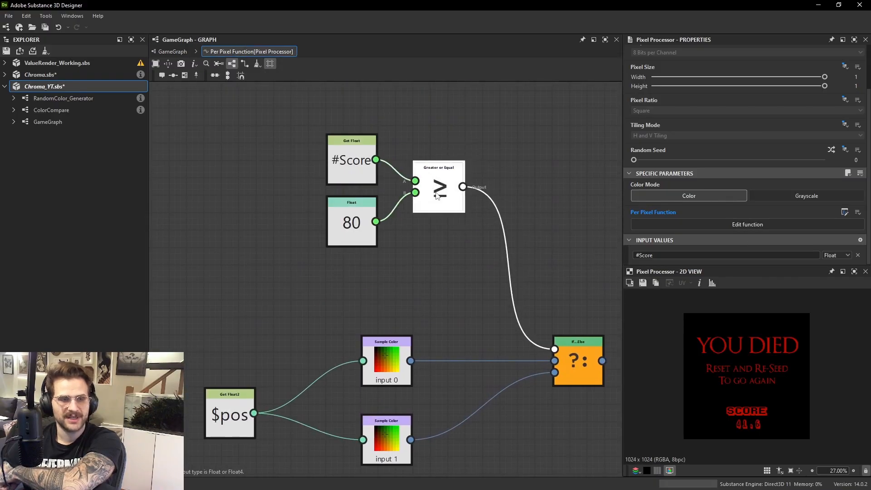
Shift the three score comparison nodes further up to leave room for another condition below them.
{"action": "left_click", "coordinate": [342, 156]}
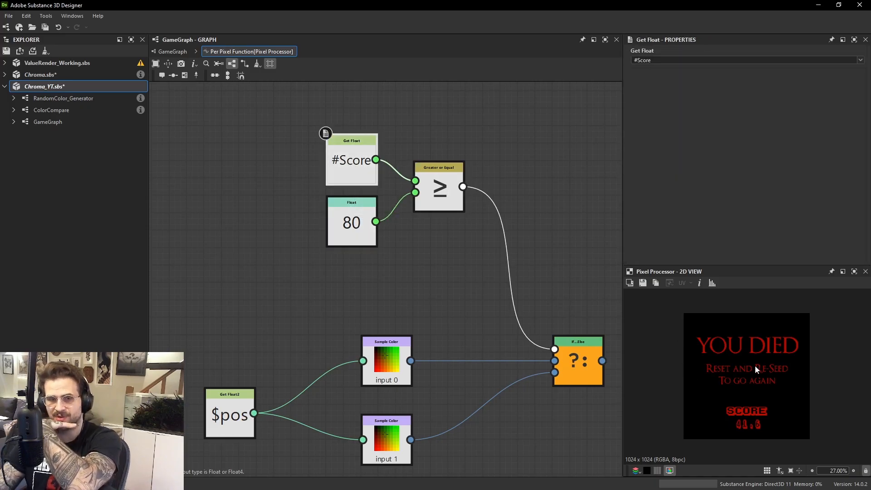
{"action": "scroll", "coordinate": [747, 424], "scroll_direction": "up", "scroll_amount": 2}
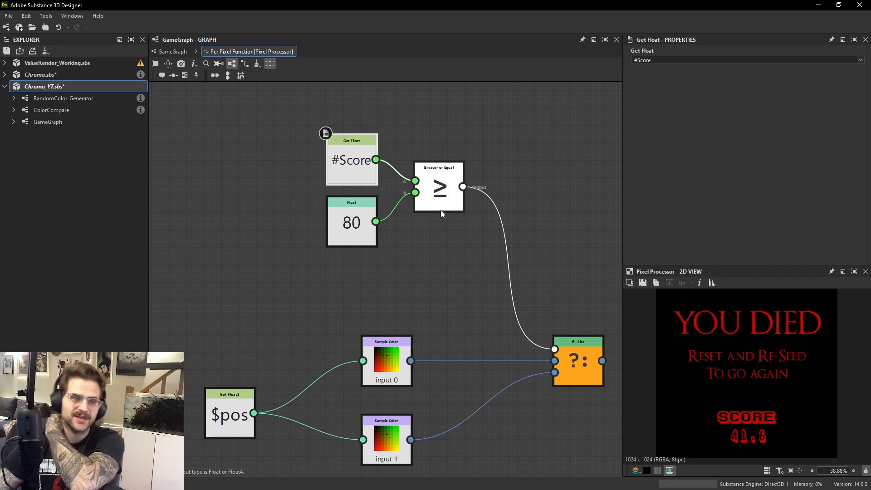
{"action": "left_click_drag", "start_coordinate": [335, 101], "coordinate": [471, 265]}
{"action": "middle_click_drag", "start_coordinate": [472, 267], "coordinate": [470, 313]}
{"action": "left_click_drag", "start_coordinate": [433, 252], "coordinate": [452, 201]}
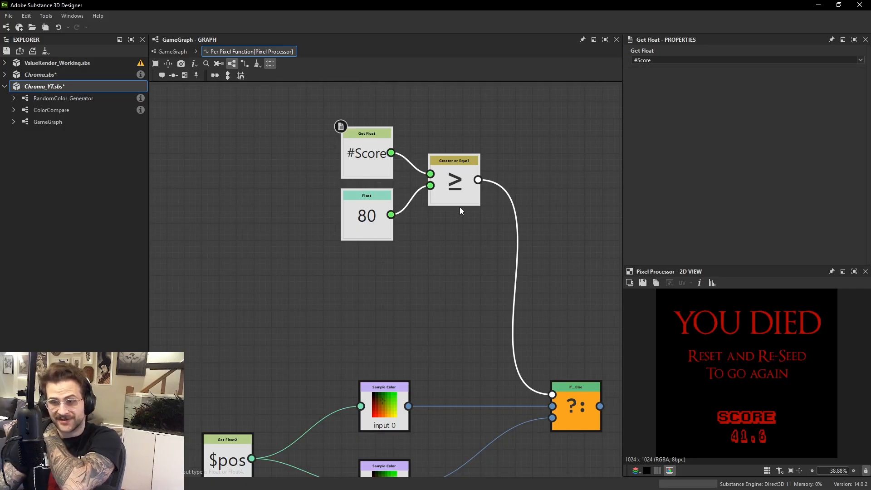
{"action": "left_click_drag", "start_coordinate": [305, 110], "coordinate": [446, 229]}
{"action": "left_click_drag", "start_coordinate": [451, 193], "coordinate": [451, 159]}
Add a Get Boolean node below the Float constant of 80.
{"action": "left_click", "coordinate": [421, 238]}
{"action": "key", "text": "space"}
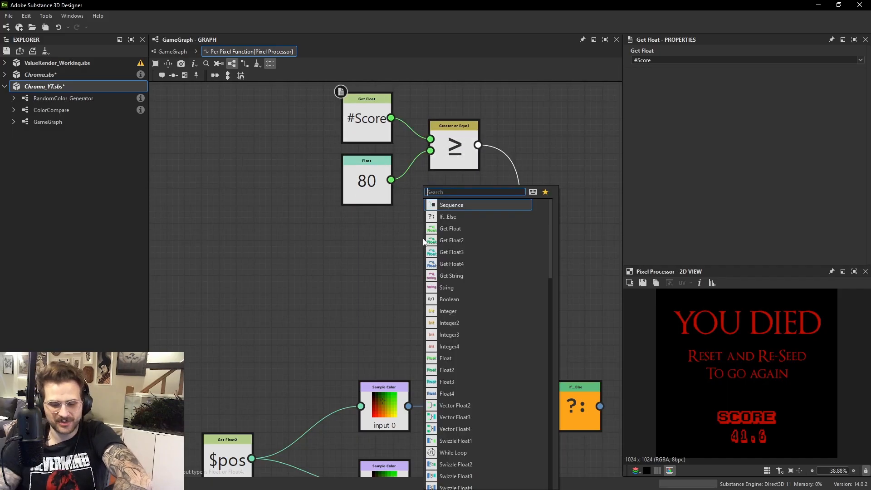
{"action": "type", "text": "get"}
{"action": "key", "text": "Down"}
{"action": "key", "text": "Down"}
{"action": "key", "text": "Down"}
{"action": "key", "text": "Down"}
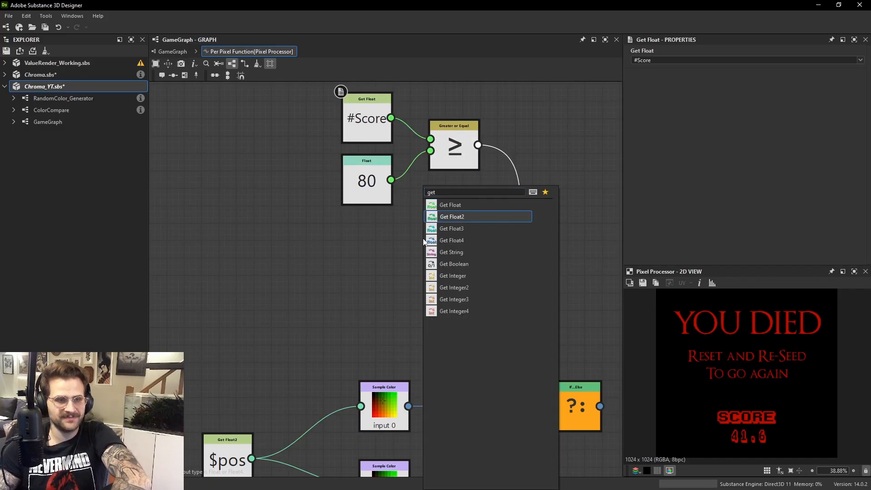
{"action": "key", "text": "Down"}
{"action": "key", "text": "Return"}
{"action": "left_click_drag", "start_coordinate": [426, 238], "coordinate": [396, 267]}
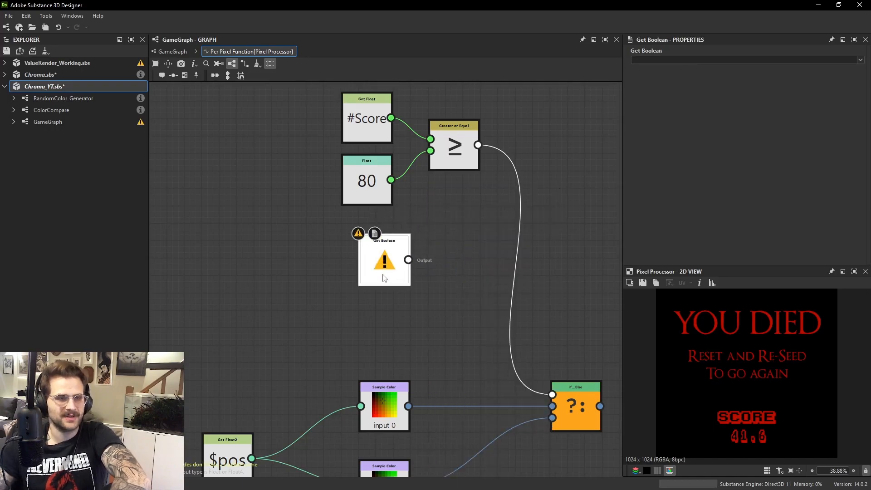
Set the Get Boolean node to read Submit_Guess and place it below the Greater or Equal node.
{"action": "left_click", "coordinate": [859, 60]}
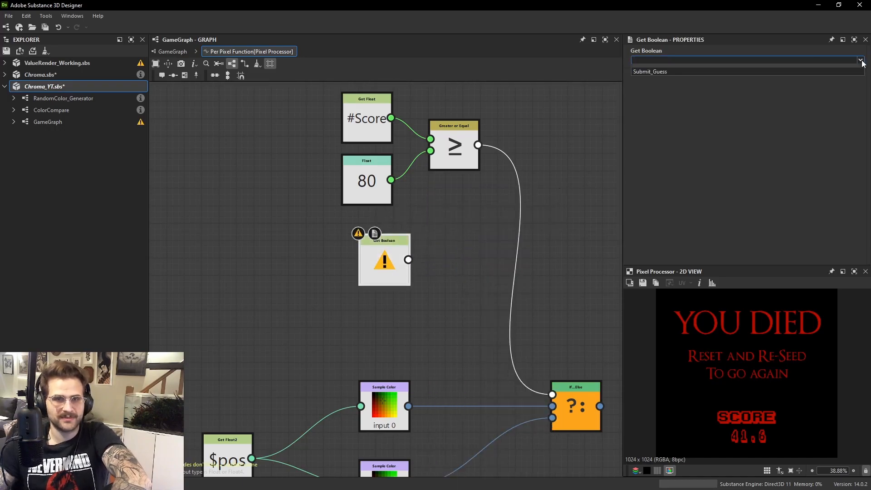
{"action": "left_click", "coordinate": [655, 72]}
{"action": "left_click_drag", "start_coordinate": [389, 262], "coordinate": [370, 262]}
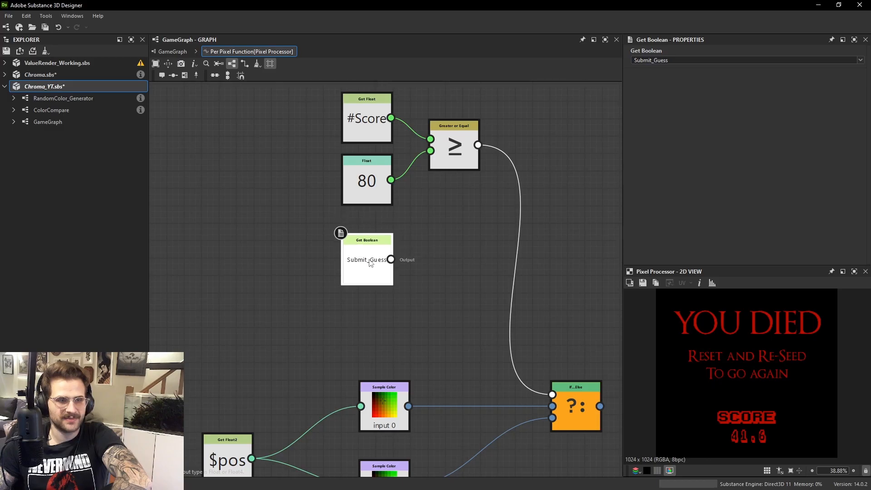
{"action": "middle_click_drag", "start_coordinate": [457, 208], "coordinate": [439, 206]}
{"action": "scroll", "coordinate": [440, 206], "scroll_direction": "down", "scroll_amount": 1}
{"action": "left_click_drag", "start_coordinate": [362, 245], "coordinate": [435, 248]}
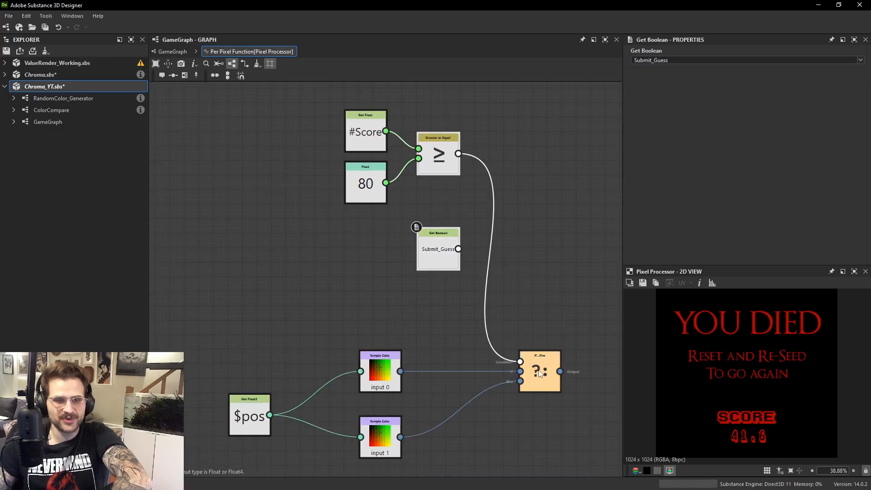
Shift the If...Else node slightly away from the Sample Color nodes and add an And node beyond the Greater or Equal node.
{"action": "left_click_drag", "start_coordinate": [543, 372], "coordinate": [557, 373]}
{"action": "key", "text": "space"}
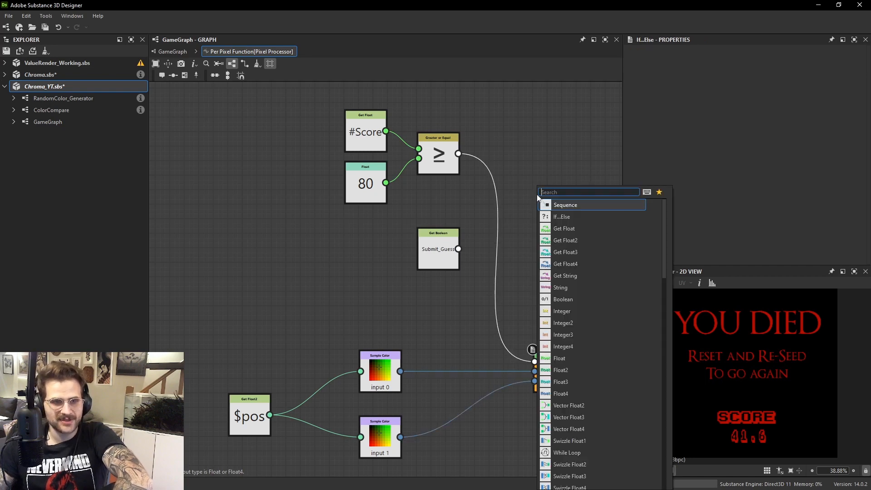
{"action": "type", "text": "and"}
{"action": "key", "text": "Return"}
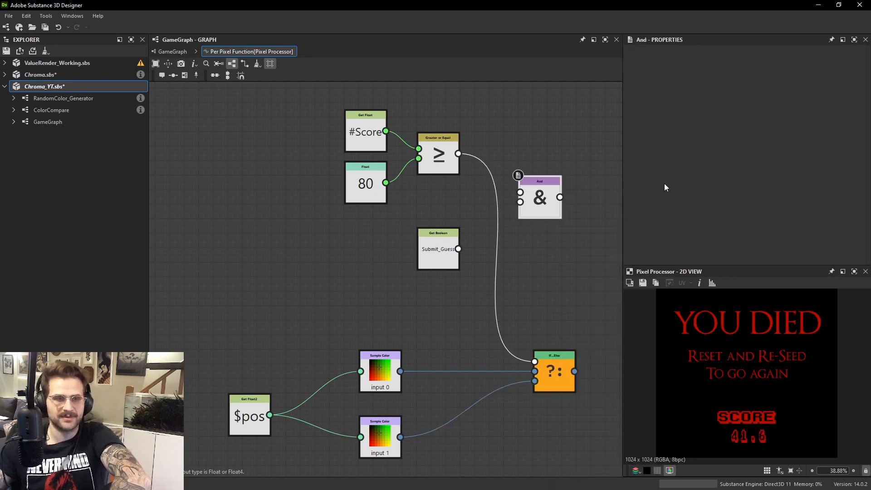
Connect Greater or Equal and Submit_Guess to the And node, place it nearer them, and connect its output to the If...Else condition.
{"action": "left_click_drag", "start_coordinate": [458, 154], "coordinate": [459, 249]}
{"action": "left_click_drag", "start_coordinate": [537, 197], "coordinate": [534, 361]}
{"action": "right_click", "coordinate": [509, 212]}
{"action": "left_click", "coordinate": [546, 184]}
{"action": "right_click", "coordinate": [515, 222]}
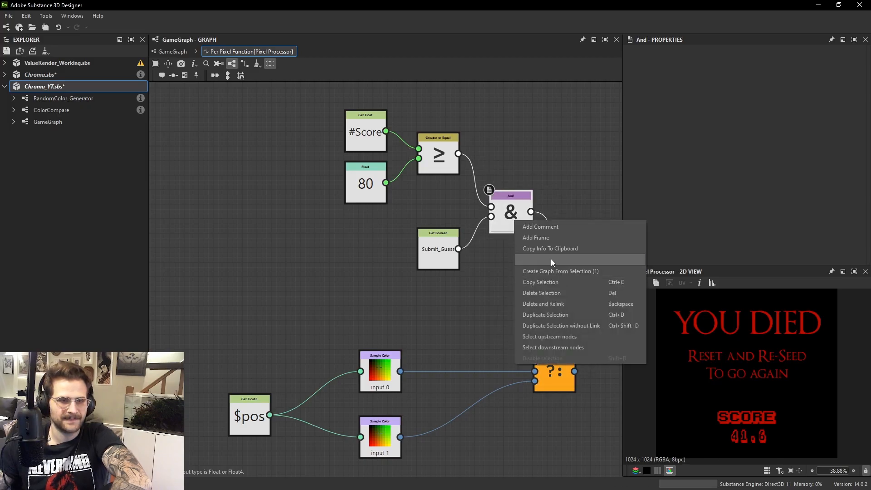
{"action": "scroll", "coordinate": [515, 212], "scroll_direction": "up", "scroll_amount": 2}
{"action": "left_click_drag", "start_coordinate": [516, 212], "coordinate": [516, 201]}
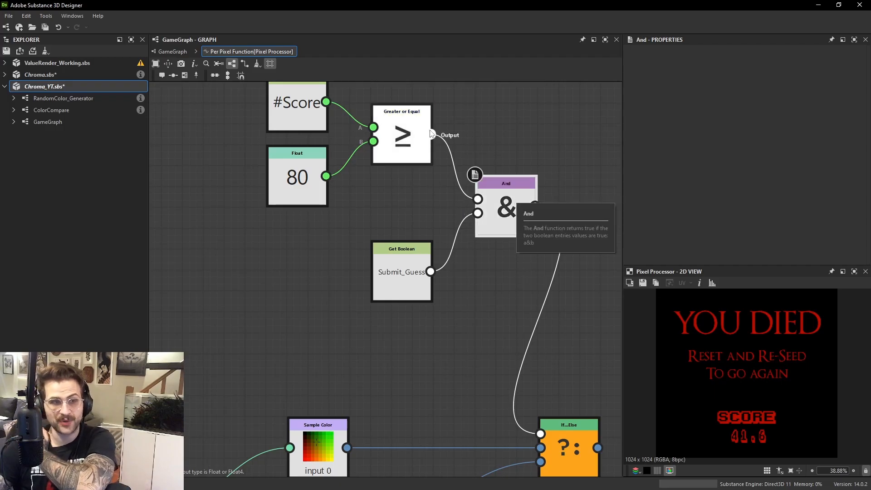
Review the And condition's inputs and set the input 0 Sample Color node as the function's output node.
{"action": "middle_click_drag", "start_coordinate": [468, 130], "coordinate": [483, 167]}
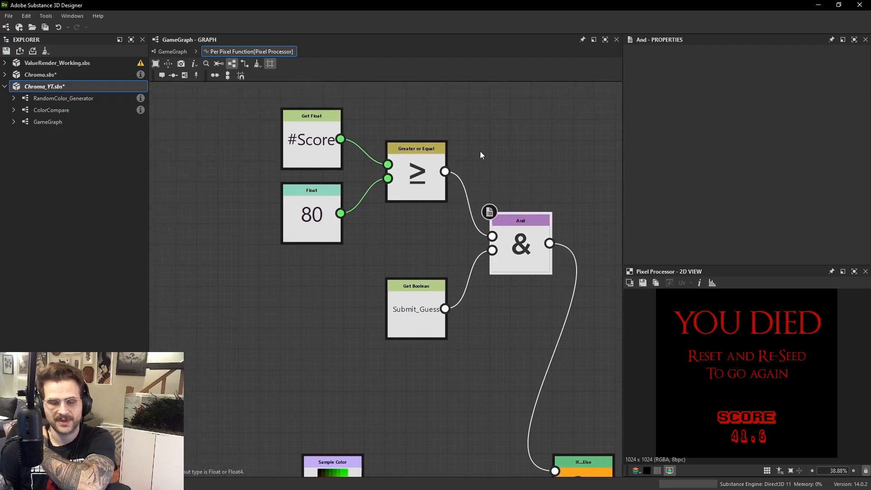
{"action": "left_click", "coordinate": [434, 307]}
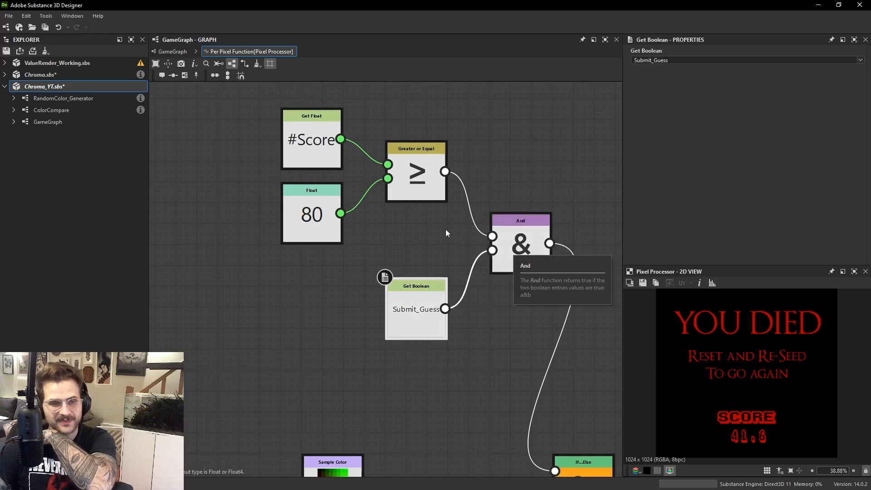
{"action": "left_click", "coordinate": [428, 172]}
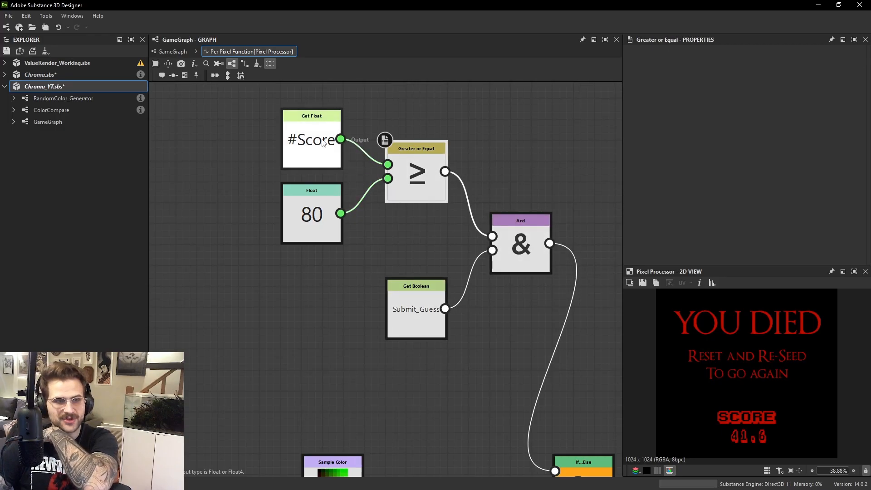
{"action": "scroll", "coordinate": [351, 167], "scroll_direction": "down", "scroll_amount": 1}
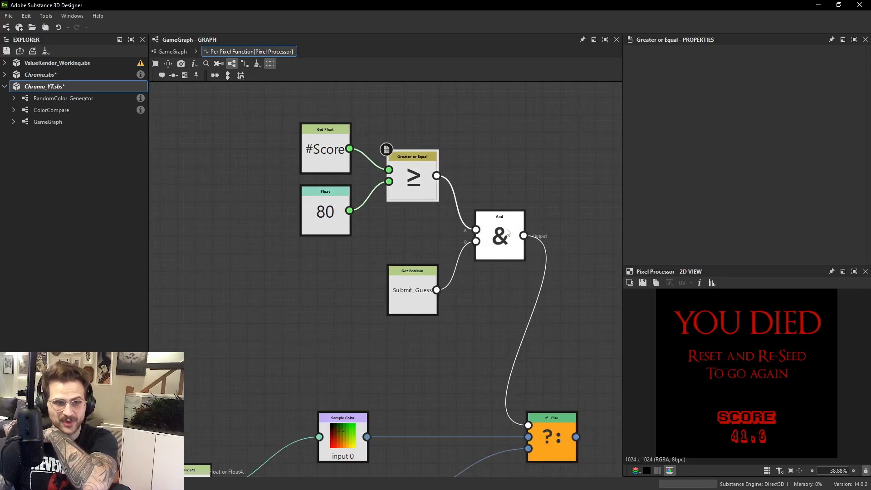
{"action": "middle_click_drag", "start_coordinate": [538, 421], "coordinate": [532, 291]}
{"action": "right_click", "coordinate": [345, 307]}
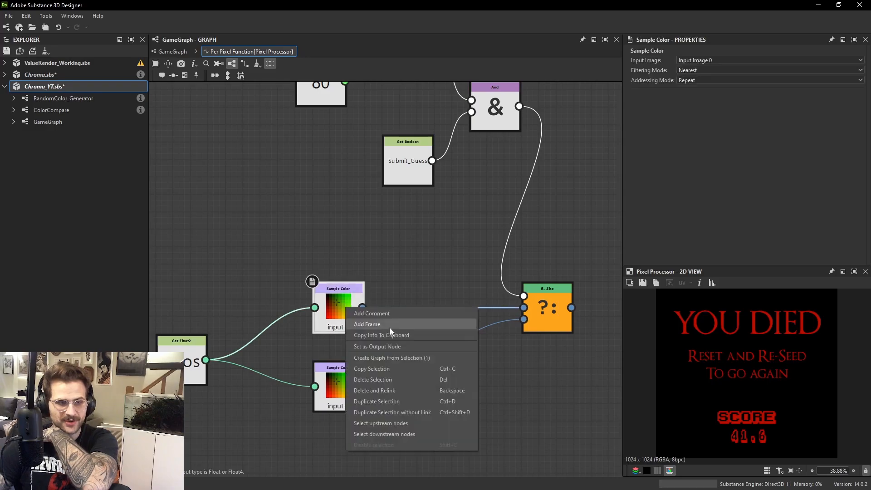
{"action": "left_click", "coordinate": [395, 347]}
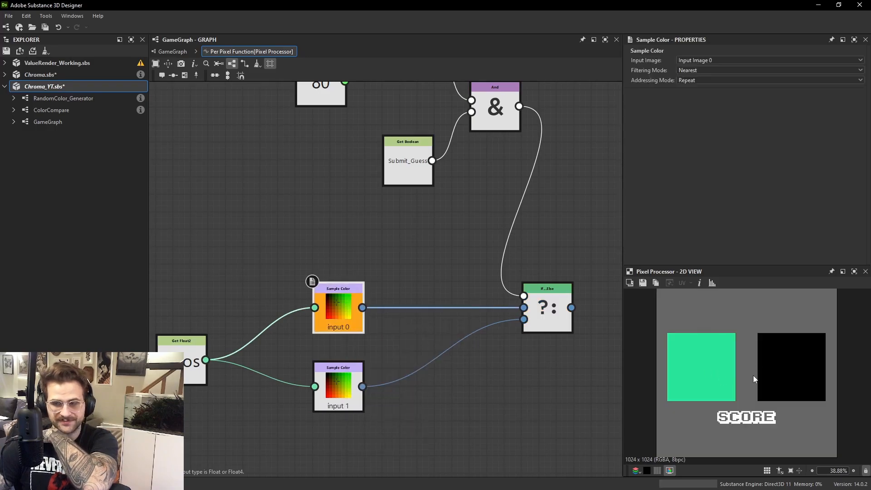
{"action": "middle_click_drag", "start_coordinate": [449, 236], "coordinate": [452, 285]}
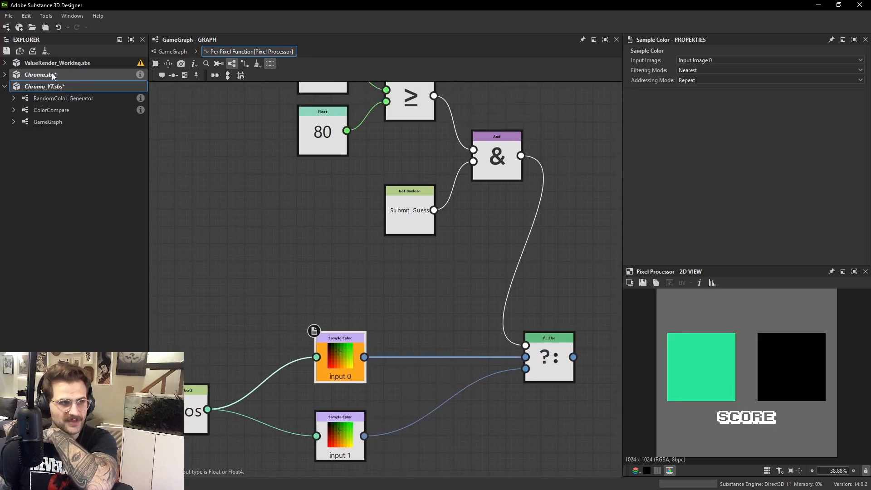
Save the Chroma_YT package and publish it as an .sbsar, continuing with the saved versions of its dependencies.
{"action": "key", "text": "ctrl+s"}
{"action": "right_click", "coordinate": [58, 94]}
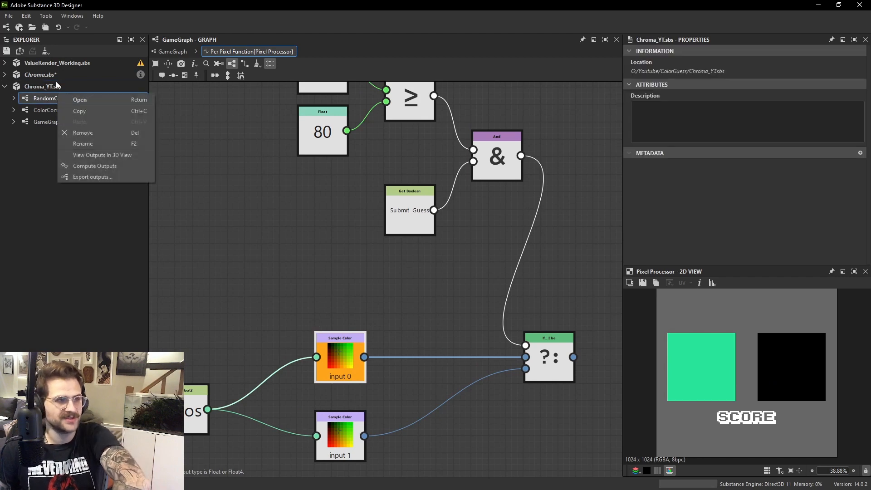
{"action": "right_click", "coordinate": [57, 83]}
{"action": "left_click", "coordinate": [95, 176]}
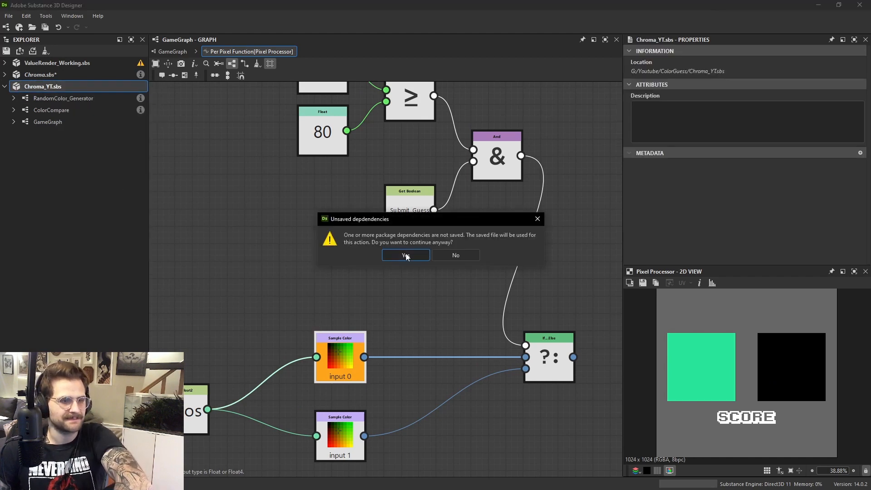
{"action": "left_click", "coordinate": [405, 255]}
{"action": "scroll", "coordinate": [377, 176], "scroll_direction": "down", "scroll_amount": 1}
{"action": "middle_click_drag", "start_coordinate": [376, 178], "coordinate": [398, 158]}
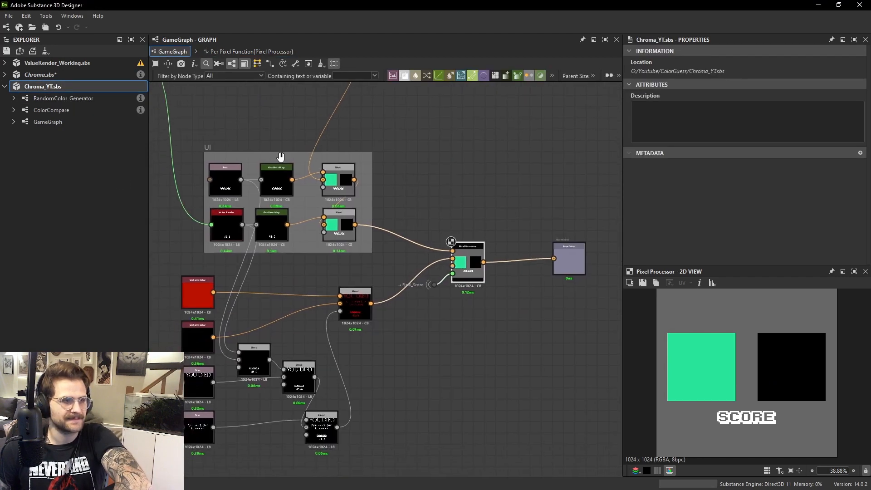
{"action": "right_click", "coordinate": [62, 85]}
{"action": "left_click", "coordinate": [119, 181]}
{"action": "left_click", "coordinate": [408, 254]}
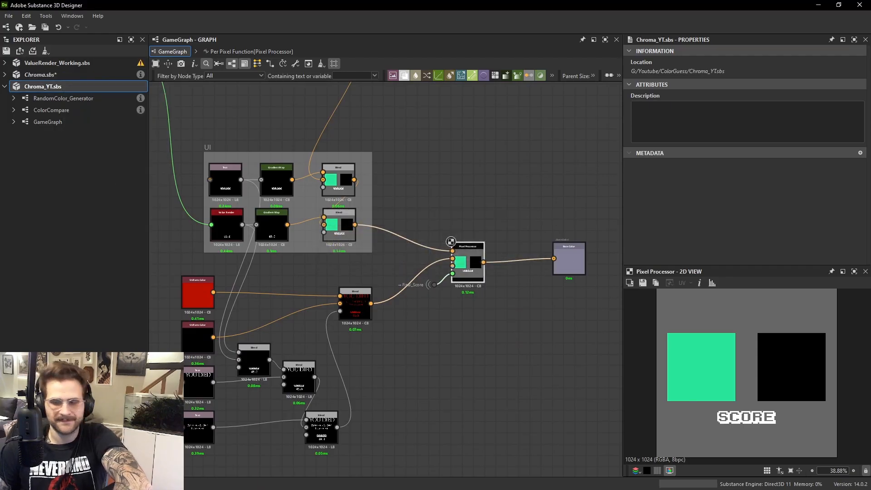
Switch to Substance Player, reload Chroma_YT.sbsar and expand the Guess parameters.
{"action": "key", "text": "alt+Tab"}
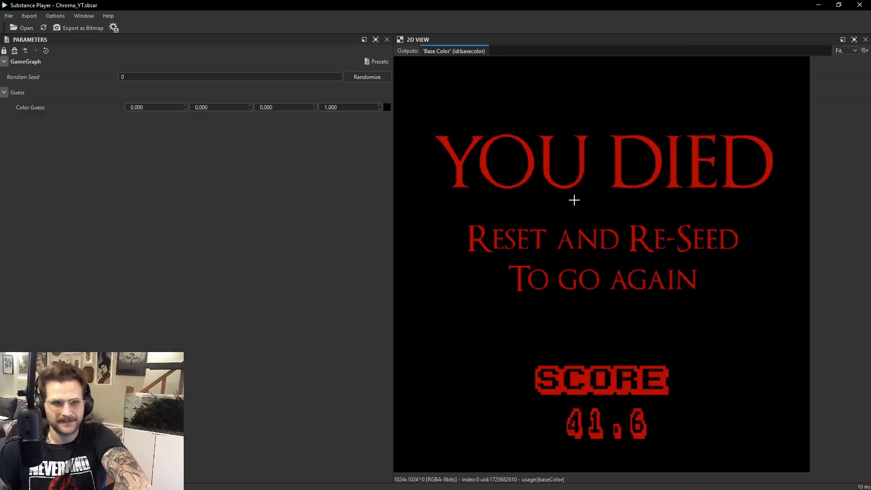
{"action": "left_click", "coordinate": [44, 27]}
{"action": "left_click", "coordinate": [8, 93]}
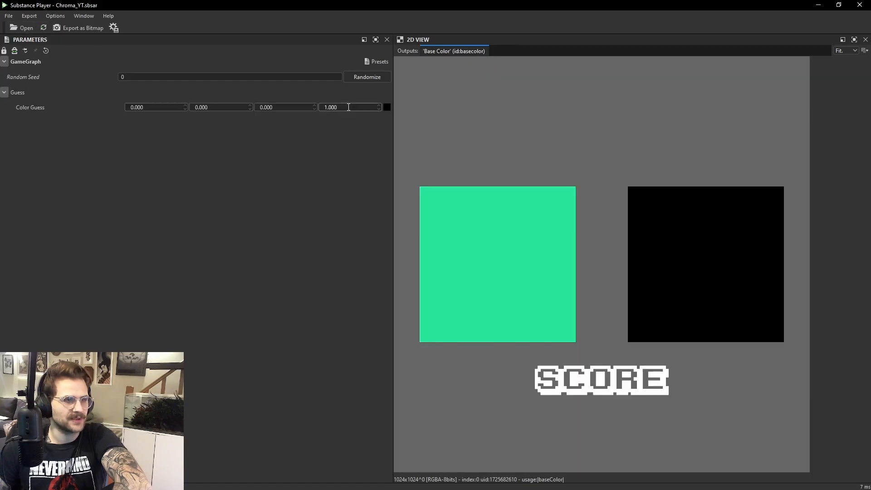
Set Color Guess to a light green of about #53ef8e and set Submit Guess to True.
{"action": "left_click", "coordinate": [386, 107]}
{"action": "left_click_drag", "start_coordinate": [495, 311], "coordinate": [495, 317]}
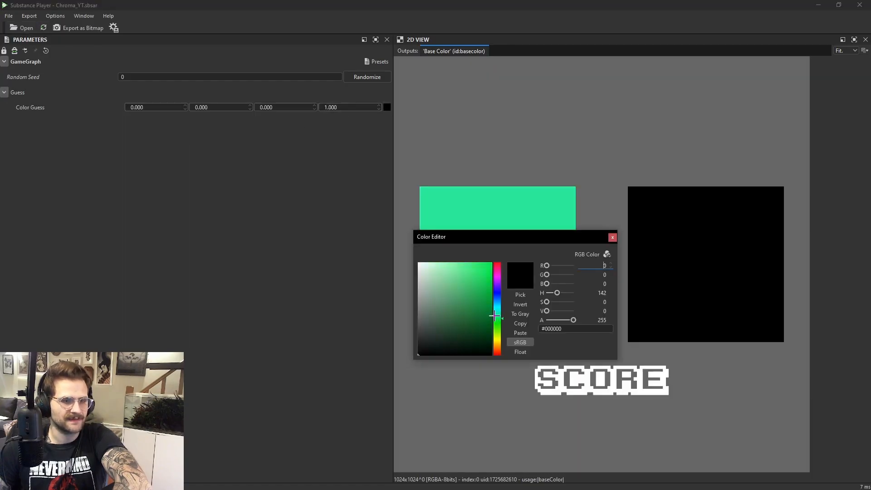
{"action": "mouse_move", "coordinate": [468, 291]}
{"action": "left_mouse_down"}
{"action": "mouse_move", "coordinate": [473, 281]}
{"action": "mouse_move", "coordinate": [463, 274]}
{"action": "left_mouse_up"}
{"action": "mouse_move", "coordinate": [465, 274]}
{"action": "left_mouse_down"}
{"action": "mouse_move", "coordinate": [458, 269]}
{"action": "mouse_move", "coordinate": [476, 267]}
{"action": "mouse_move", "coordinate": [465, 267]}
{"action": "left_mouse_up"}
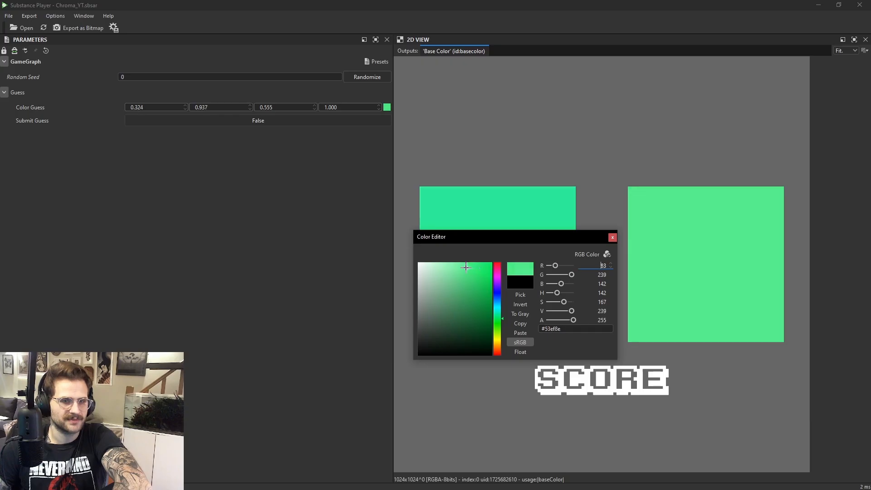
{"action": "left_click", "coordinate": [612, 237]}
{"action": "left_click", "coordinate": [245, 125]}
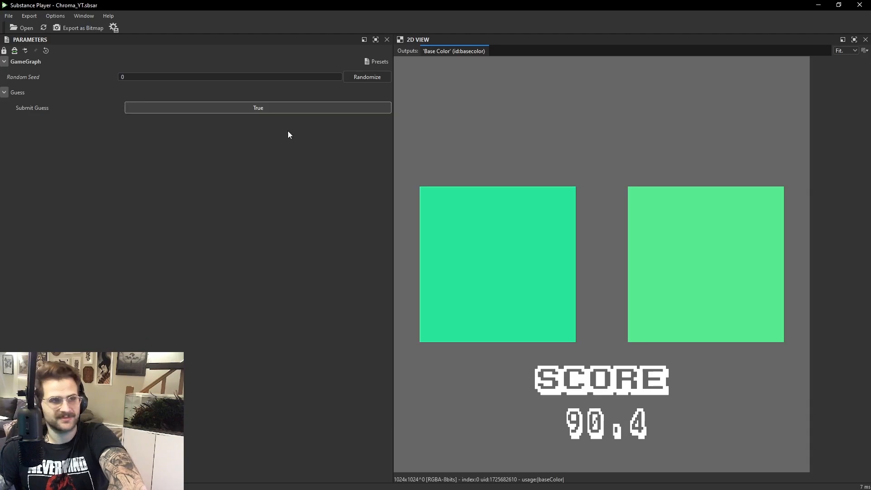
Reload the published file, randomize the seed three times for a new target colour, and expand the Guess parameters.
{"action": "left_click", "coordinate": [44, 27]}
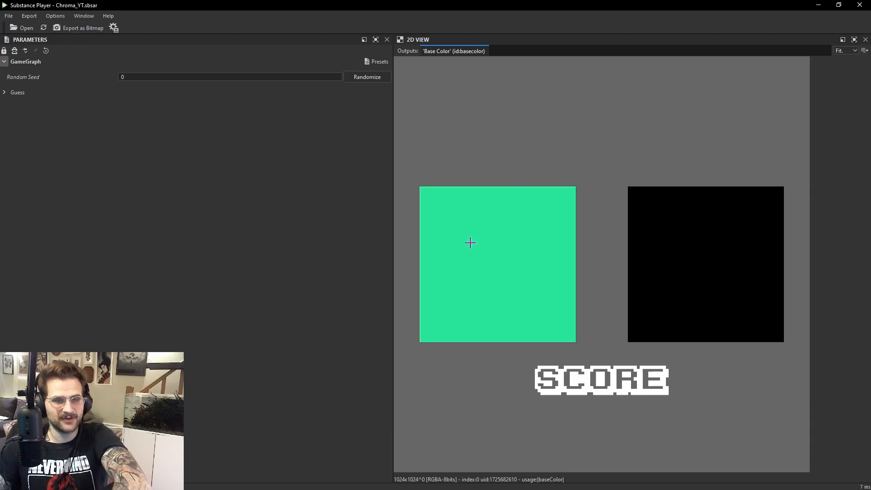
{"action": "left_click", "coordinate": [369, 80]}
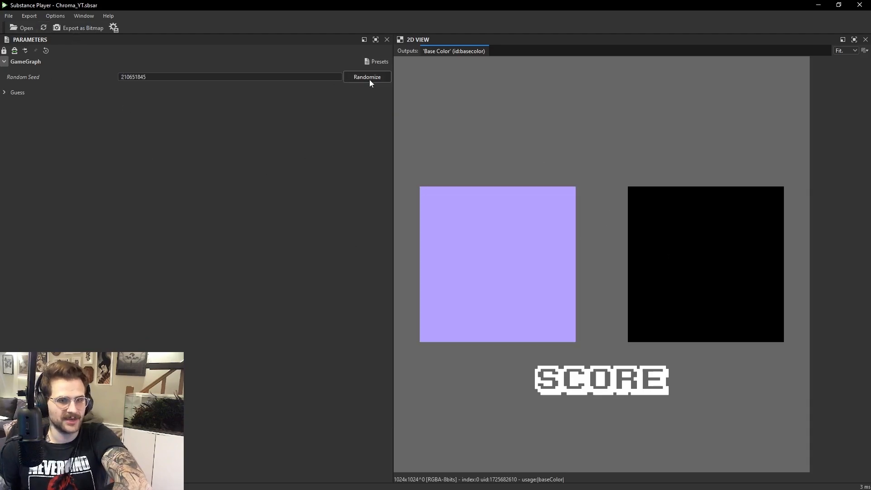
{"action": "left_click", "coordinate": [369, 80]}
{"action": "left_click", "coordinate": [369, 80]}
{"action": "left_click", "coordinate": [3, 93]}
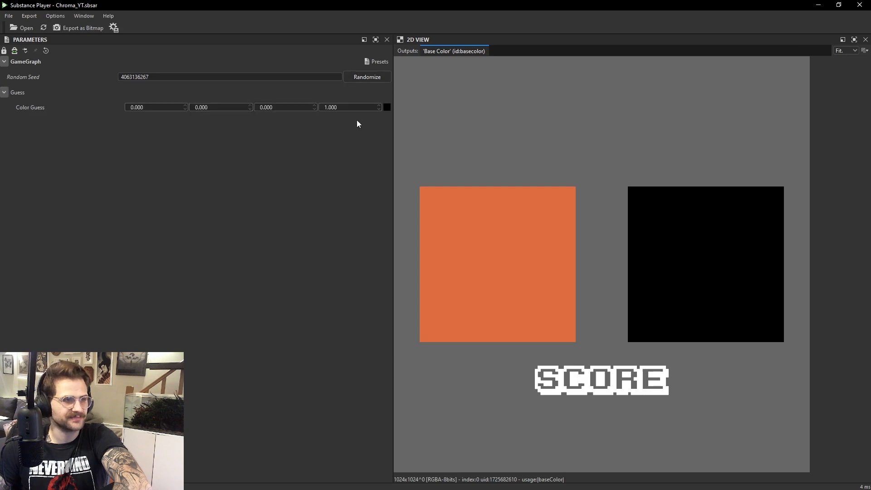
Set Color Guess to the dark brown #794728, set Submit Guess to True and close the colour editor.
{"action": "left_click", "coordinate": [387, 108]}
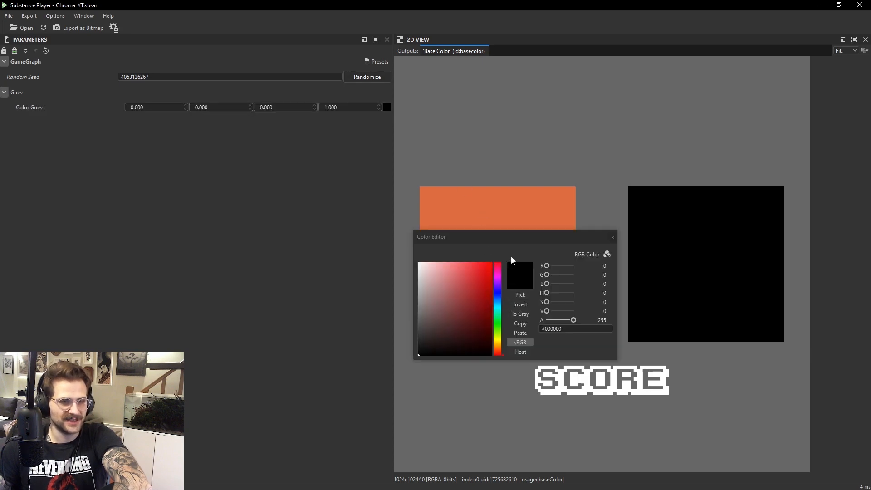
{"action": "left_click", "coordinate": [493, 378]}
{"action": "left_click", "coordinate": [449, 329]}
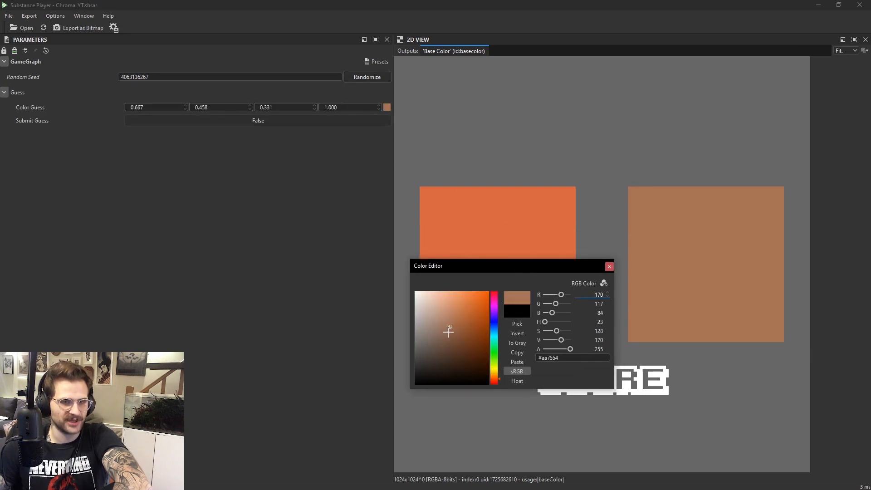
{"action": "left_click_drag", "start_coordinate": [449, 331], "coordinate": [464, 340]}
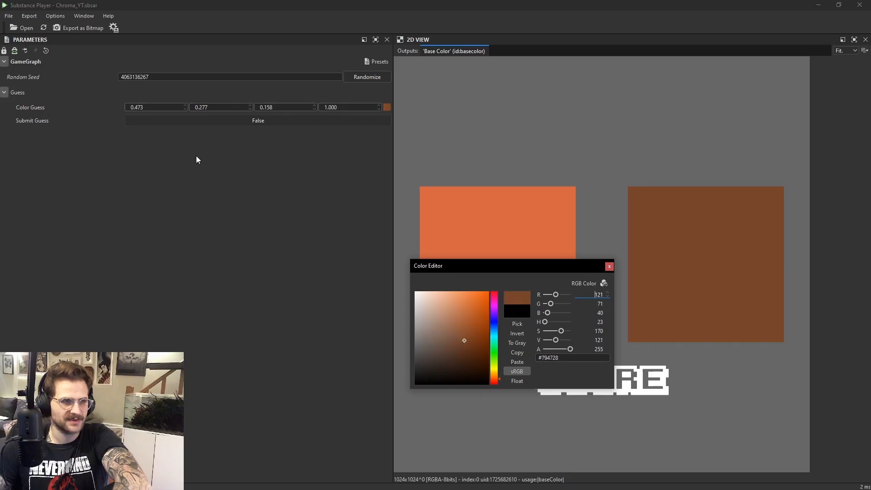
{"action": "left_click", "coordinate": [246, 129]}
{"action": "left_click", "coordinate": [255, 120]}
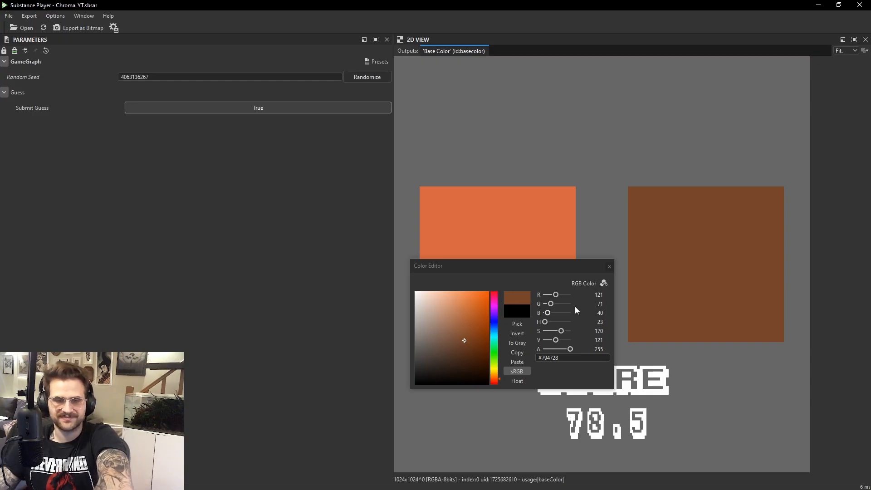
{"action": "left_click", "coordinate": [609, 266]}
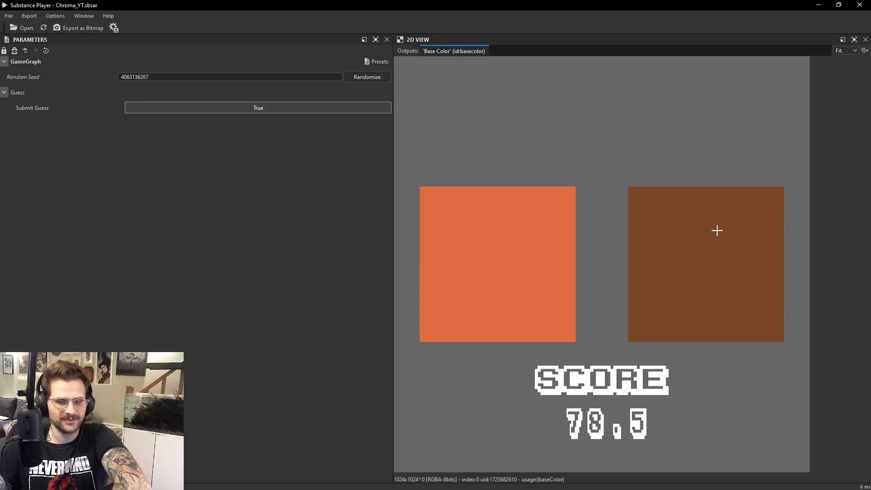
Switch back to Substance 3D Designer, reopen the Pixel Processor's per-pixel function and set the If...Else node as its output node.
{"action": "key", "text": "alt+Tab"}
{"action": "left_click", "coordinate": [476, 270]}
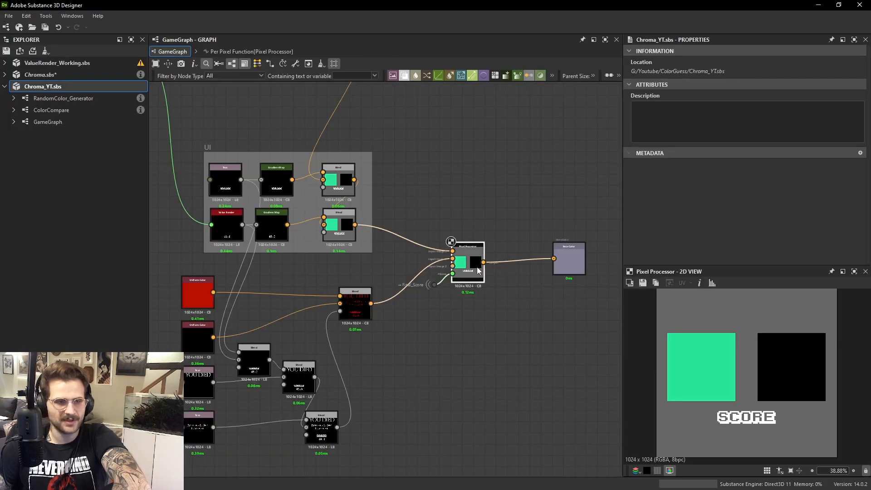
{"action": "scroll", "coordinate": [750, 223], "scroll_direction": "down", "scroll_amount": 2}
{"action": "left_click", "coordinate": [757, 226]}
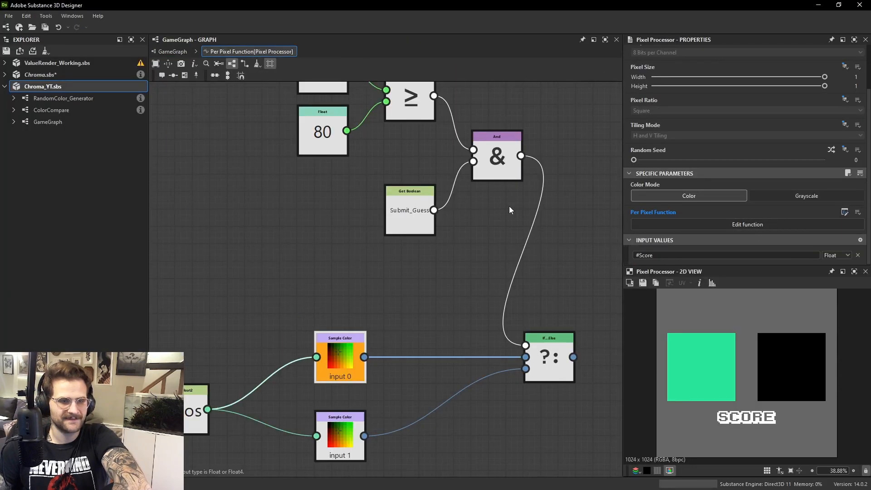
{"action": "scroll", "coordinate": [372, 290], "scroll_direction": "down", "scroll_amount": 1}
{"action": "scroll", "coordinate": [395, 258], "scroll_direction": "down", "scroll_amount": 1}
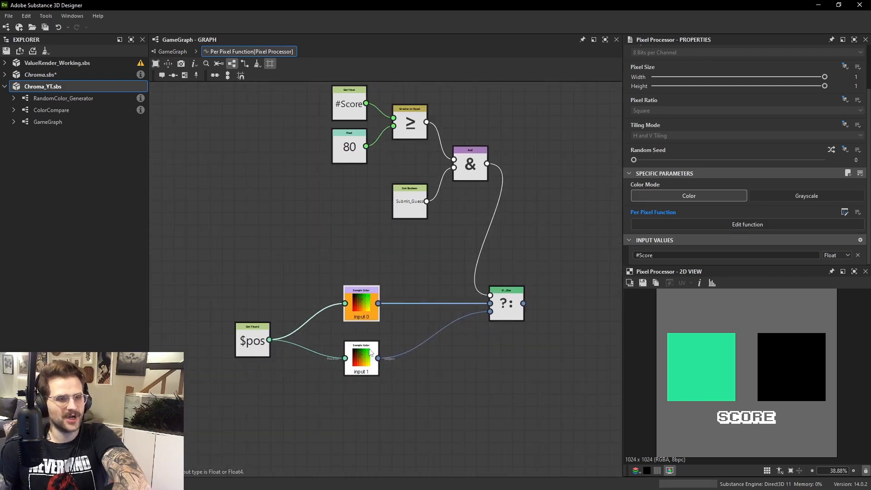
{"action": "right_click", "coordinate": [510, 303]}
{"action": "left_click", "coordinate": [540, 328]}
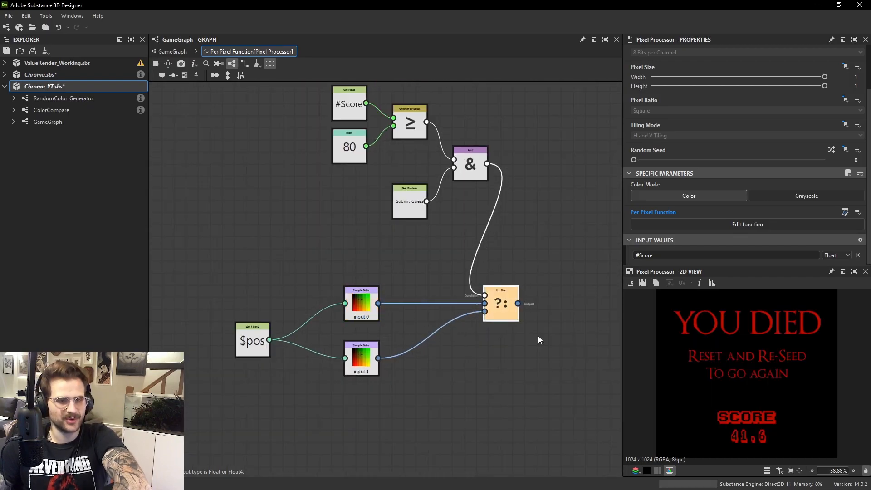
{"action": "left_click_drag", "start_coordinate": [515, 304], "coordinate": [511, 303]}
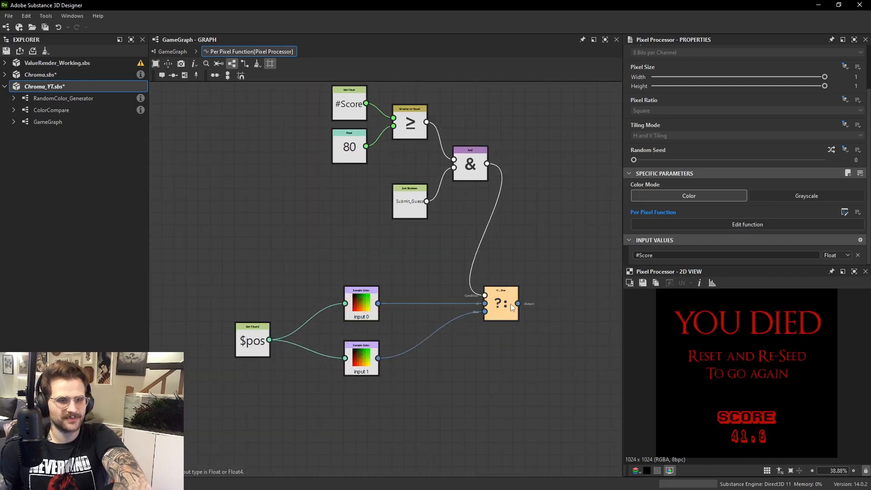
Republish Chroma_YT with its saved dependencies and reload Chroma_YT.sbsar in Substance Player.
{"action": "right_click", "coordinate": [83, 85]}
{"action": "left_click", "coordinate": [145, 179]}
{"action": "left_click", "coordinate": [408, 253]}
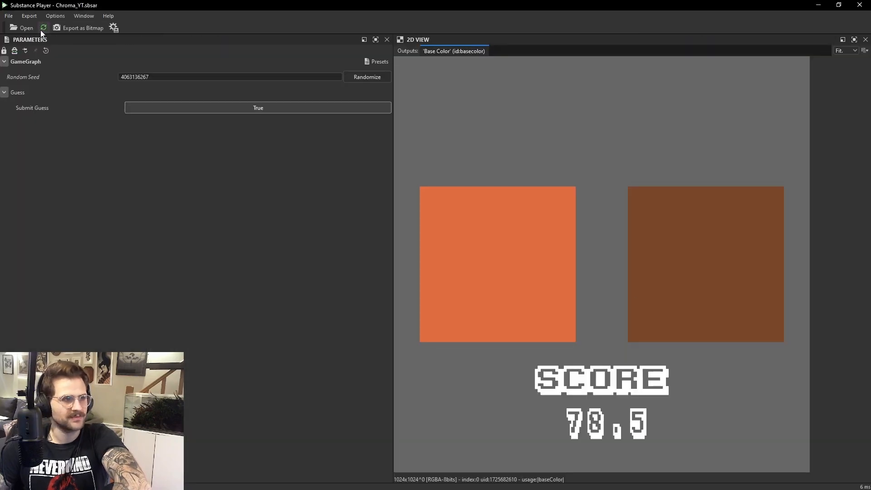
{"action": "left_click", "coordinate": [42, 29]}
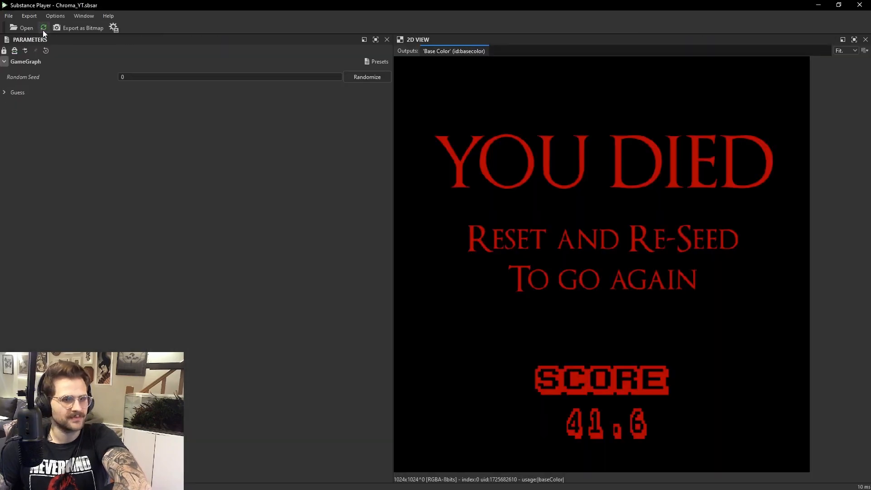
Switch back to Substance 3D Designer and move the Submit_Guess Get Boolean node directly below the Float 80 node.
{"action": "left_click", "coordinate": [4, 92]}
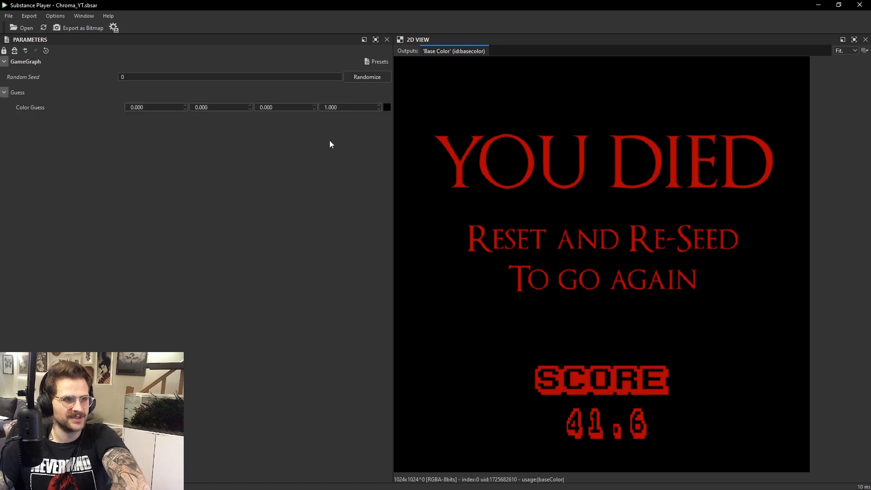
{"action": "left_click", "coordinate": [817, 4]}
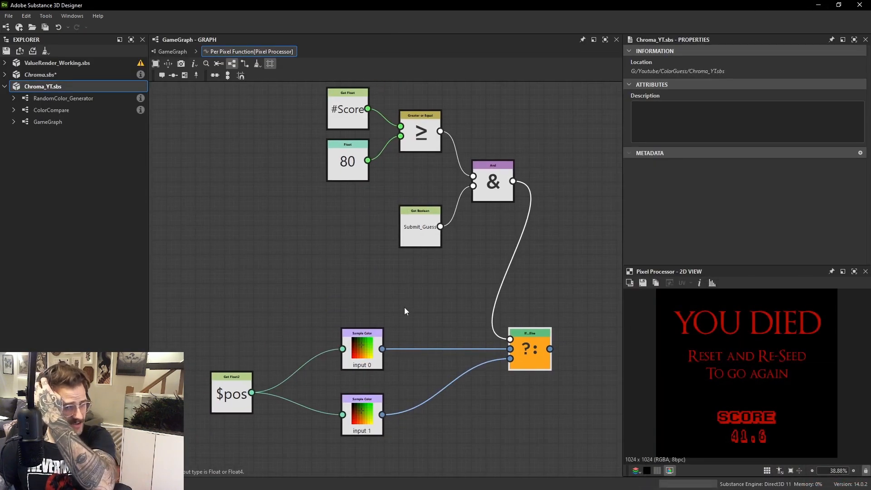
{"action": "middle_click_drag", "start_coordinate": [348, 162], "coordinate": [358, 200]}
{"action": "left_click_drag", "start_coordinate": [443, 274], "coordinate": [370, 265]}
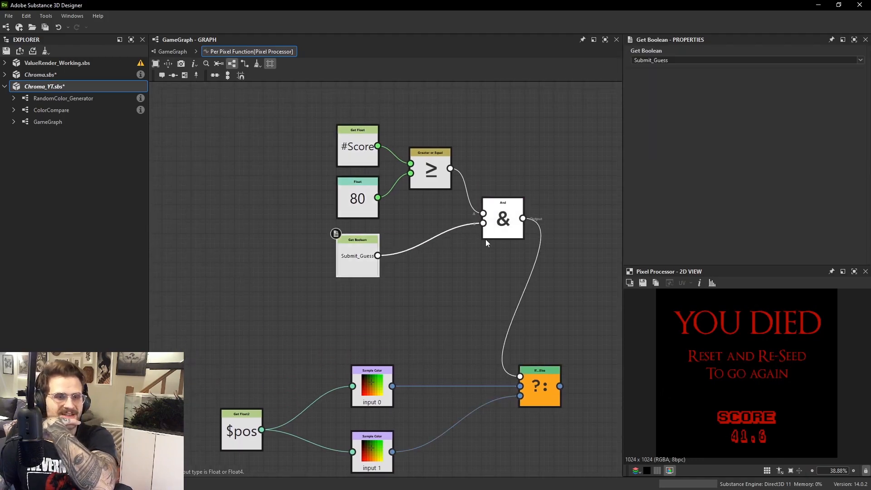
{"action": "left_click", "coordinate": [501, 217]}
Inspect the Submit Guess input parameter in GameGraph's properties and reopen the Pixel Processor's per-pixel function.
{"action": "left_click", "coordinate": [172, 52]}
{"action": "left_click", "coordinate": [532, 186]}
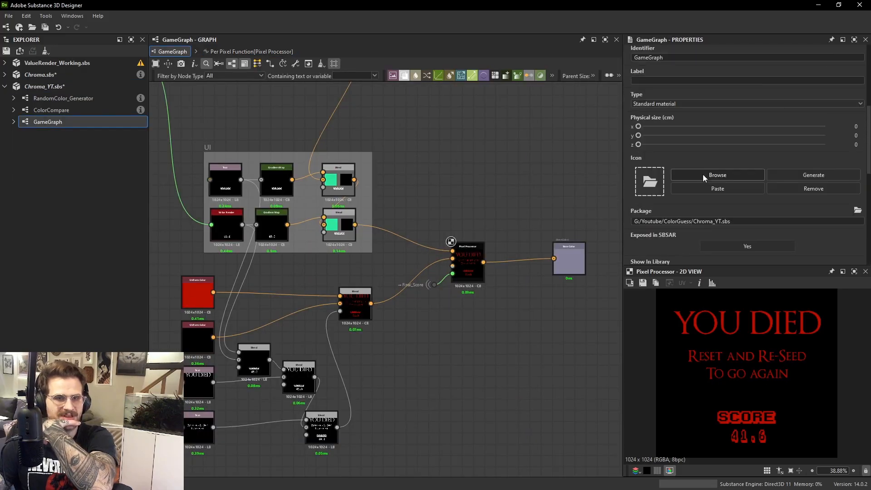
{"action": "scroll", "coordinate": [702, 174], "scroll_direction": "down", "scroll_amount": 5}
{"action": "left_click", "coordinate": [633, 224]}
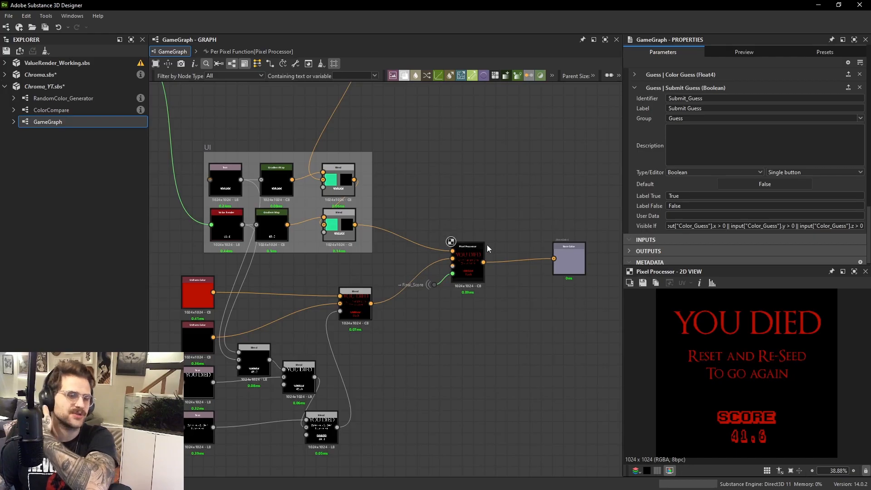
{"action": "left_click", "coordinate": [465, 251]}
{"action": "left_click", "coordinate": [732, 224]}
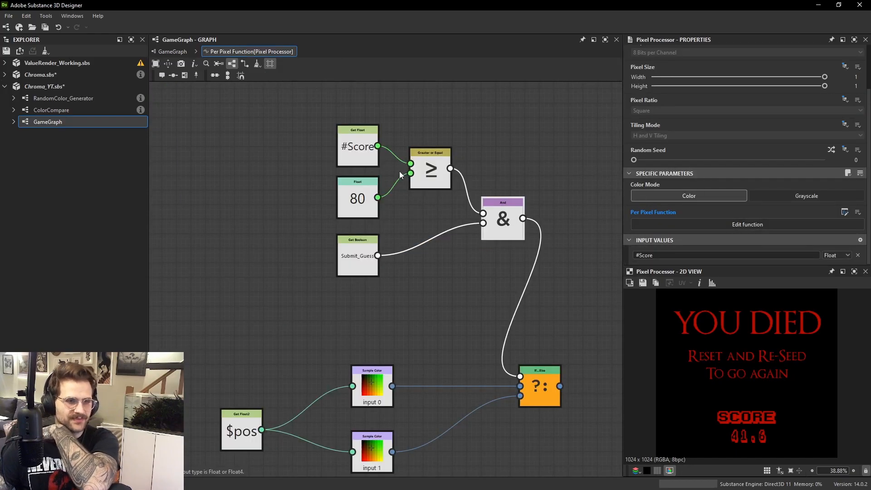
Swap the two Sample Color links into the If...Else node and place the input 1 sampler above the input 0 sampler.
{"action": "left_click", "coordinate": [383, 440]}
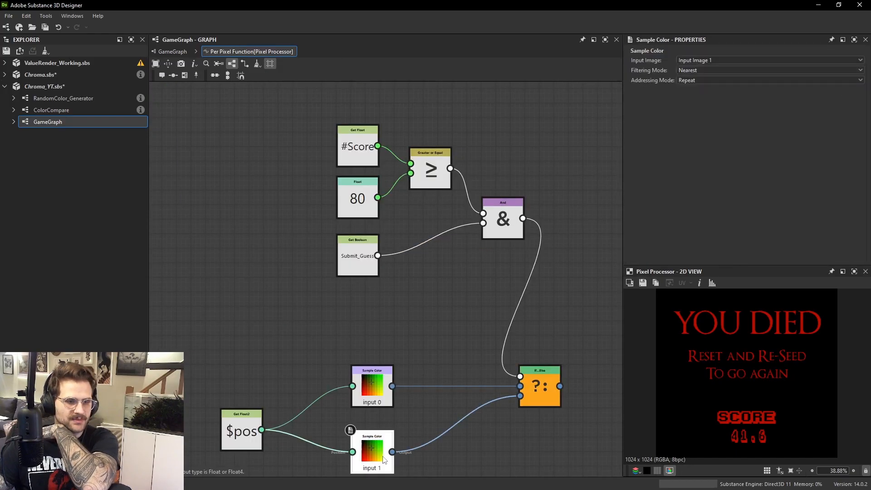
{"action": "middle_click_drag", "start_coordinate": [394, 441], "coordinate": [397, 397]}
{"action": "left_click_drag", "start_coordinate": [480, 327], "coordinate": [486, 378]}
{"action": "key", "text": "x"}
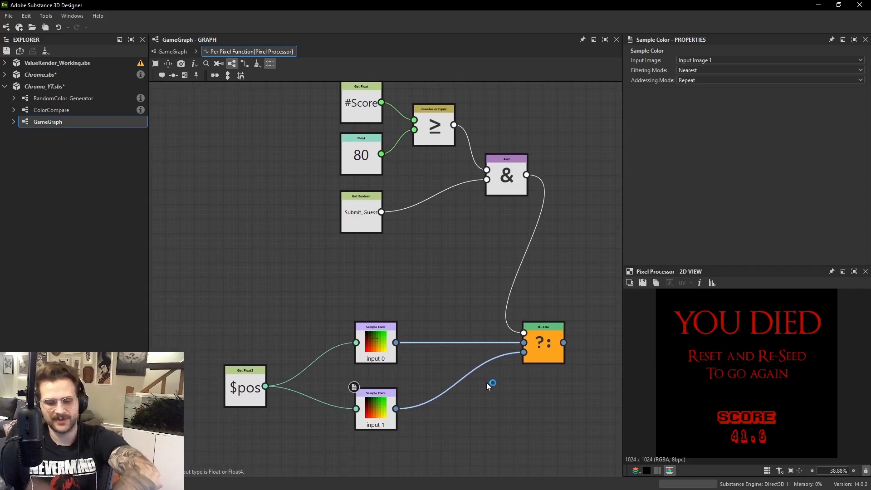
{"action": "left_click_drag", "start_coordinate": [386, 402], "coordinate": [373, 280]}
{"action": "left_click_drag", "start_coordinate": [379, 342], "coordinate": [379, 400]}
{"action": "left_click_drag", "start_coordinate": [376, 291], "coordinate": [390, 351]}
{"action": "left_click", "coordinate": [553, 346]}
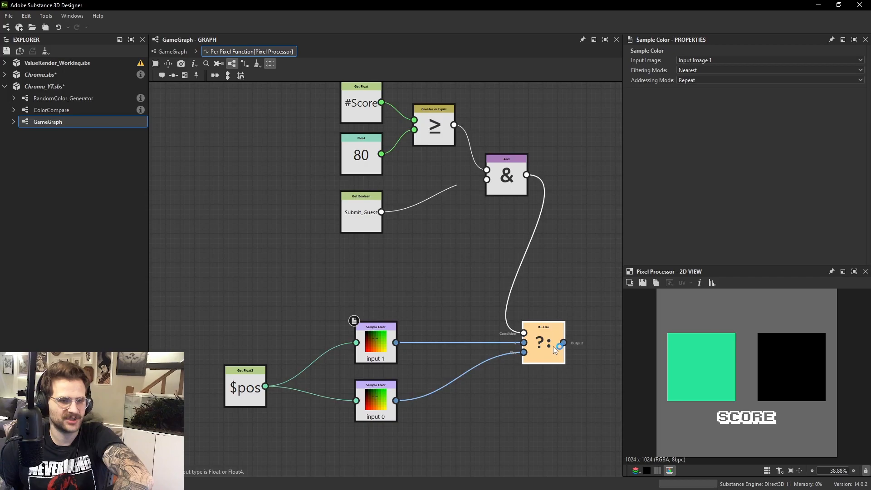
Republish Chroma_YT using the saved dependencies and reload the published file in Substance Player.
{"action": "left_click", "coordinate": [87, 88]}
{"action": "right_click", "coordinate": [87, 90]}
{"action": "left_click", "coordinate": [108, 171]}
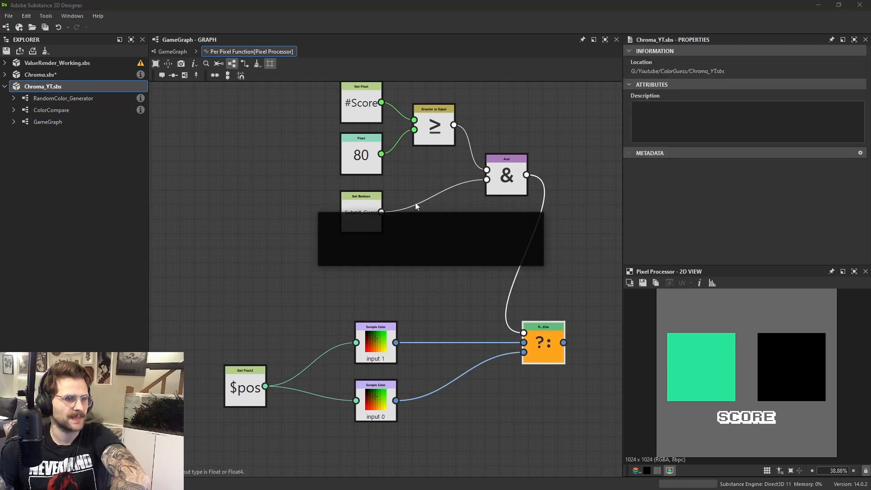
{"action": "left_click", "coordinate": [406, 256]}
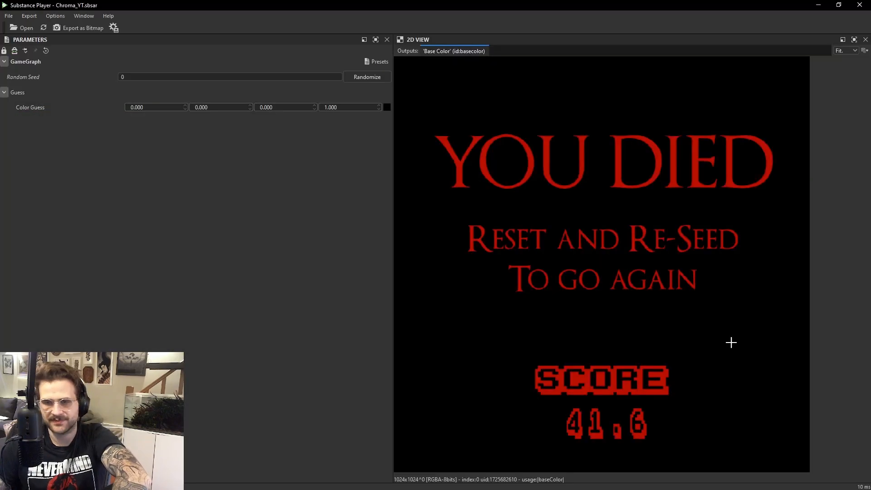
{"action": "left_click", "coordinate": [44, 28]}
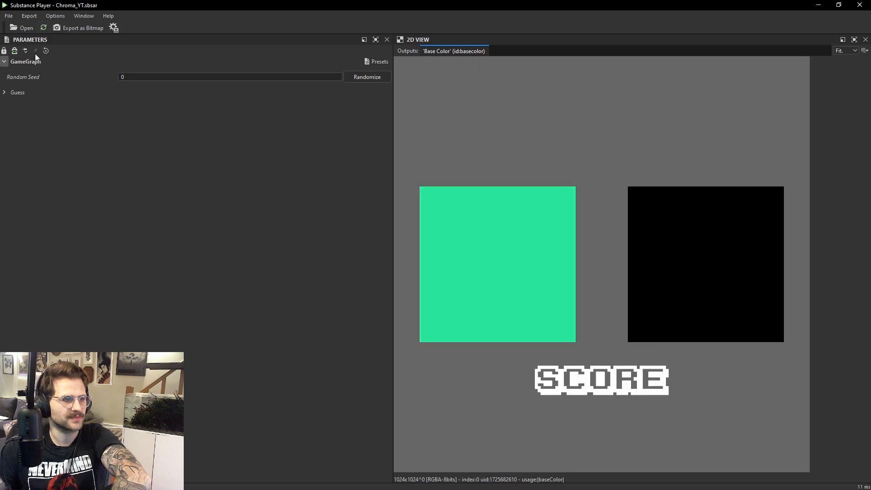
Expand the Guess parameters, set Color Guess to the light green #73ed9a and set Submit Guess to True.
{"action": "left_click", "coordinate": [5, 92]}
{"action": "left_click", "coordinate": [387, 109]}
{"action": "left_click", "coordinate": [498, 319]}
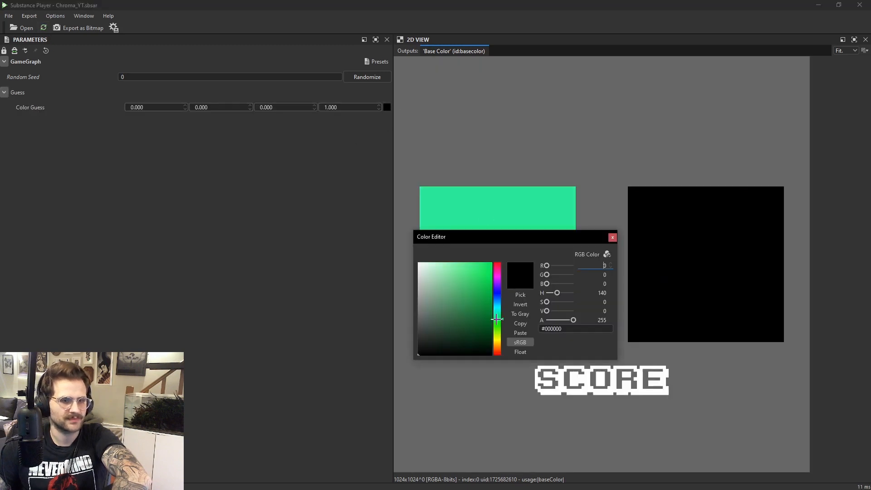
{"action": "left_click_drag", "start_coordinate": [473, 305], "coordinate": [456, 268]}
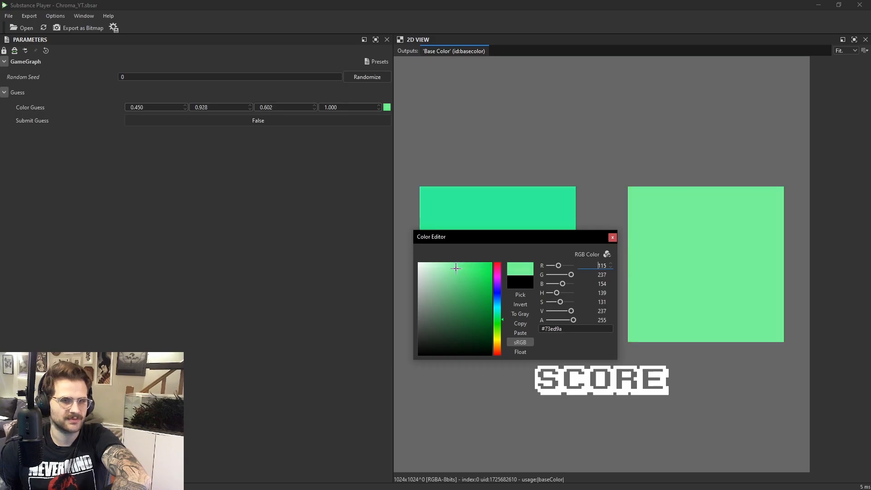
{"action": "left_click", "coordinate": [612, 237]}
{"action": "left_click", "coordinate": [217, 121]}
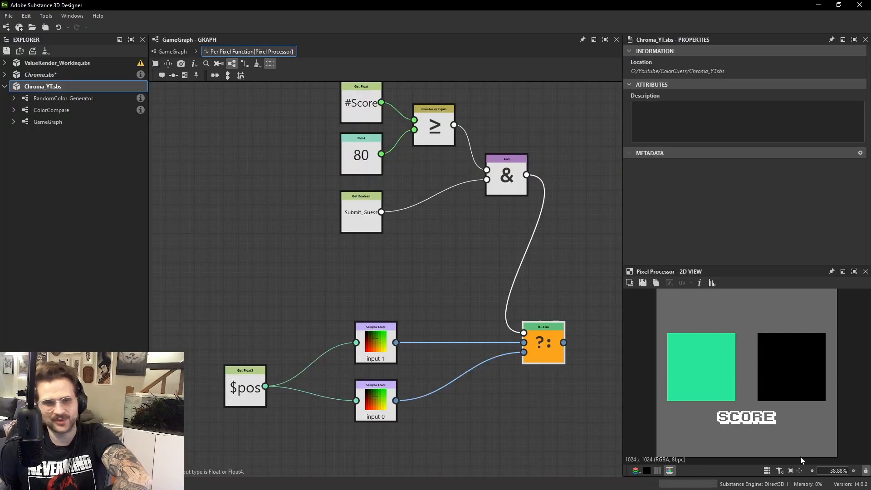
{"action": "scroll", "coordinate": [443, 159], "scroll_direction": "up", "scroll_amount": 3}
{"action": "key", "text": "space"}
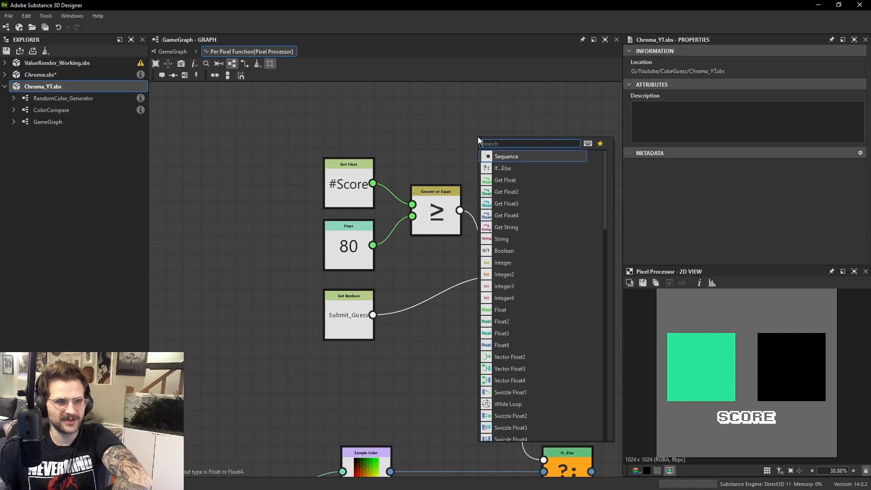
{"action": "type", "text": "l"}
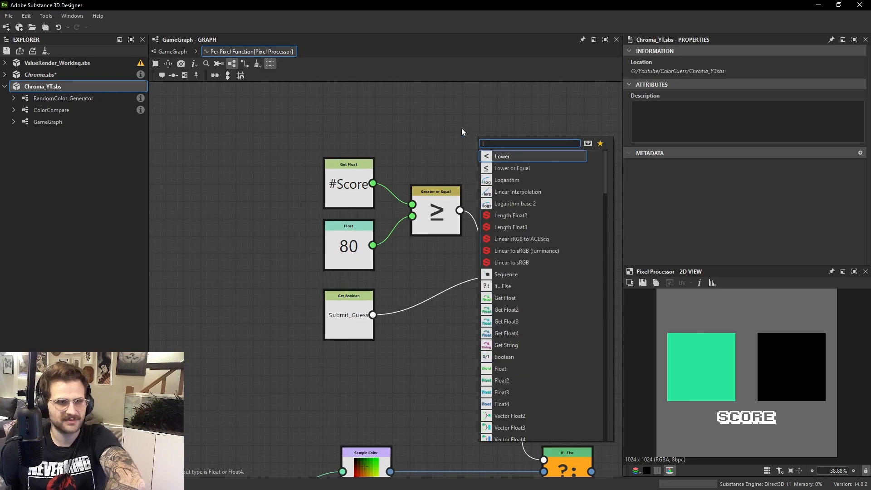
{"action": "left_click", "coordinate": [462, 128]}
Swap the #Score and 80 inputs of the Greater or Equal node and save the Chroma_YT package.
{"action": "left_click_drag", "start_coordinate": [402, 175], "coordinate": [402, 230]}
{"action": "key", "text": "x"}
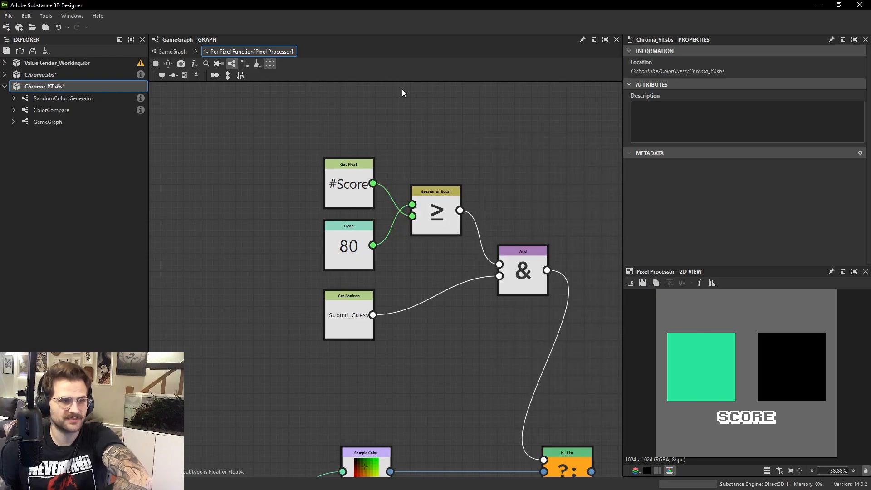
{"action": "right_click", "coordinate": [107, 88]}
{"action": "left_click", "coordinate": [156, 133]}
{"action": "left_click", "coordinate": [399, 218]}
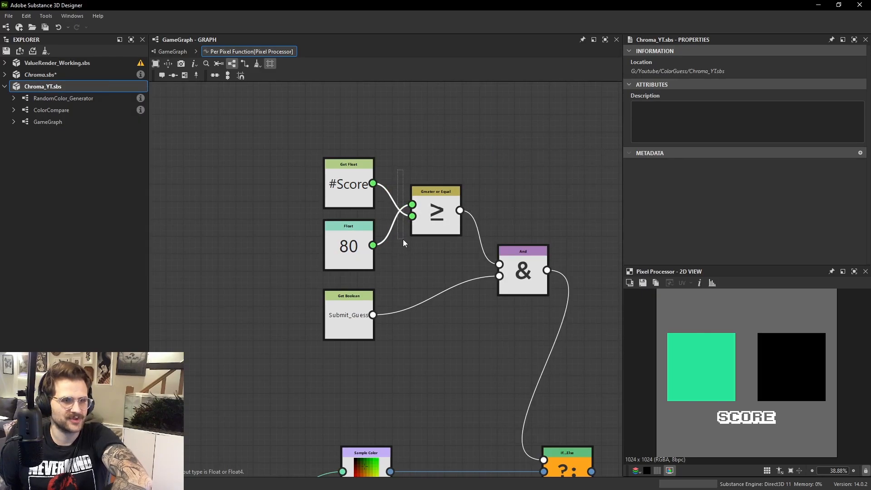
Publish Chroma_YT again with its saved dependencies, switch to Substance Player and reload the file.
{"action": "right_click", "coordinate": [88, 85]}
{"action": "left_click", "coordinate": [156, 179]}
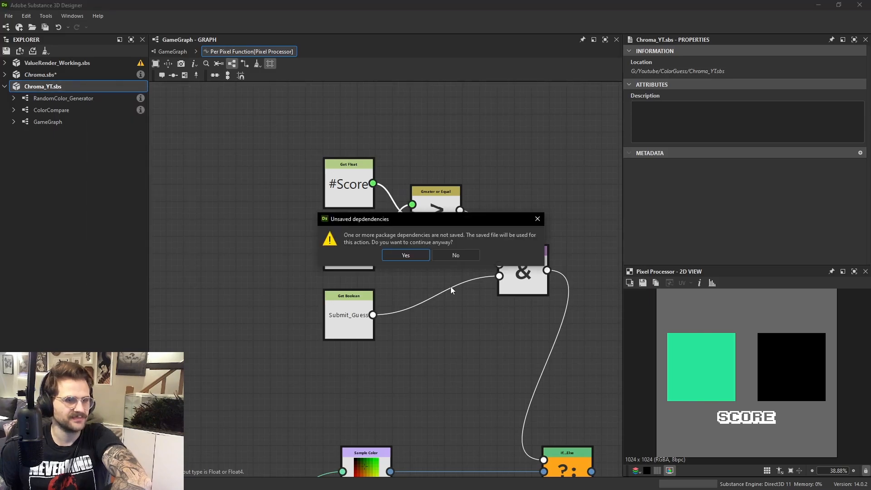
{"action": "left_click", "coordinate": [413, 255]}
{"action": "key", "text": "alt+Tab"}
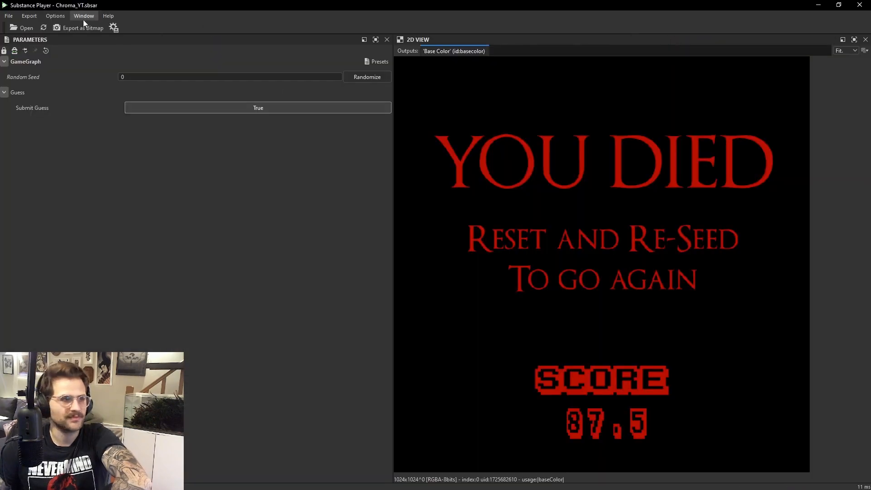
{"action": "left_click", "coordinate": [45, 30]}
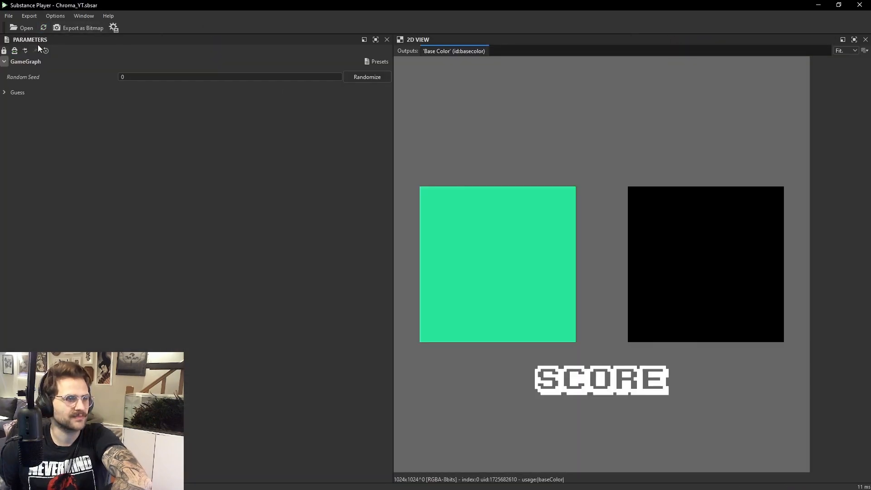
Expand the Guess parameters, set Color Guess to the bright green #4aff9e and set Submit Guess to True.
{"action": "left_click", "coordinate": [41, 89]}
{"action": "left_click", "coordinate": [387, 107]}
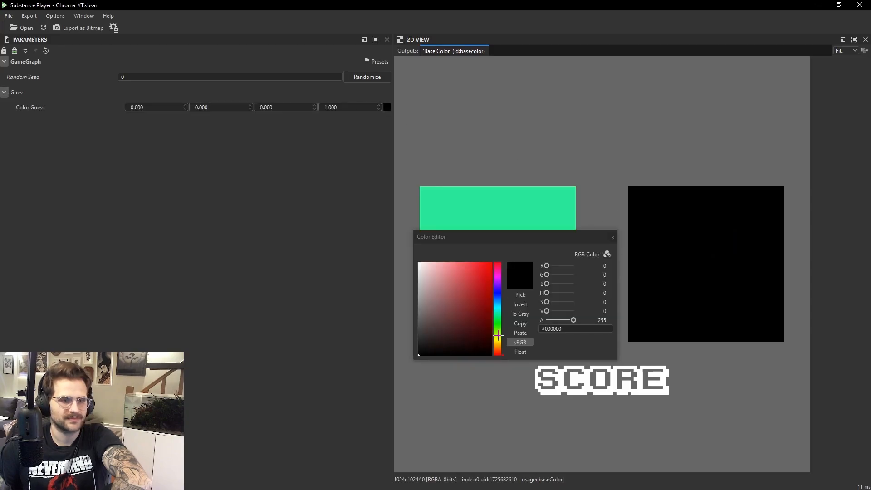
{"action": "left_click", "coordinate": [498, 308]}
{"action": "left_click", "coordinate": [461, 284]}
{"action": "left_click", "coordinate": [498, 317]}
{"action": "left_click", "coordinate": [463, 280]}
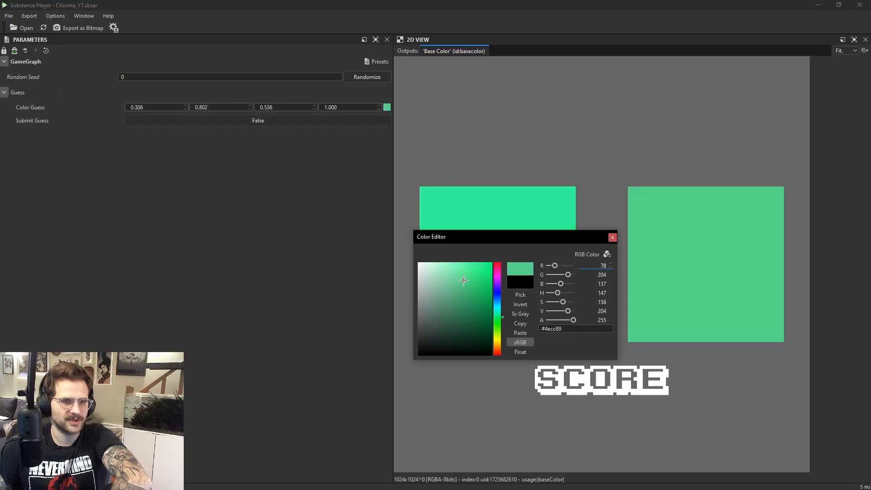
{"action": "left_click_drag", "start_coordinate": [464, 280], "coordinate": [469, 258]}
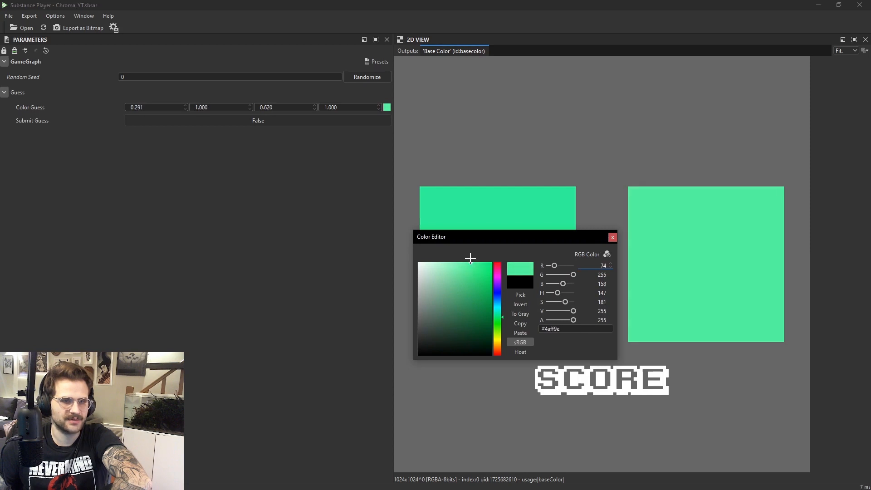
{"action": "left_click", "coordinate": [612, 238]}
{"action": "left_click", "coordinate": [262, 121]}
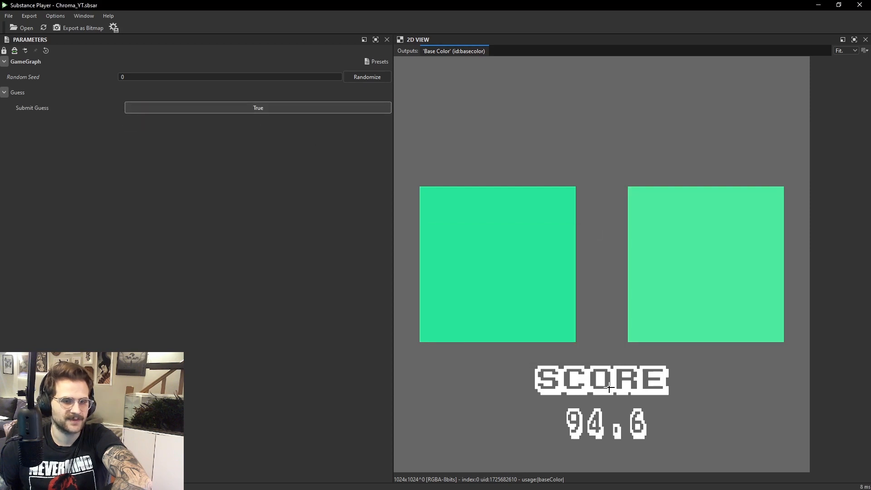
Reload the file, set Color Guess to the dark red #930d0d and set Submit Guess to True.
{"action": "left_click", "coordinate": [41, 26]}
{"action": "left_click", "coordinate": [9, 95]}
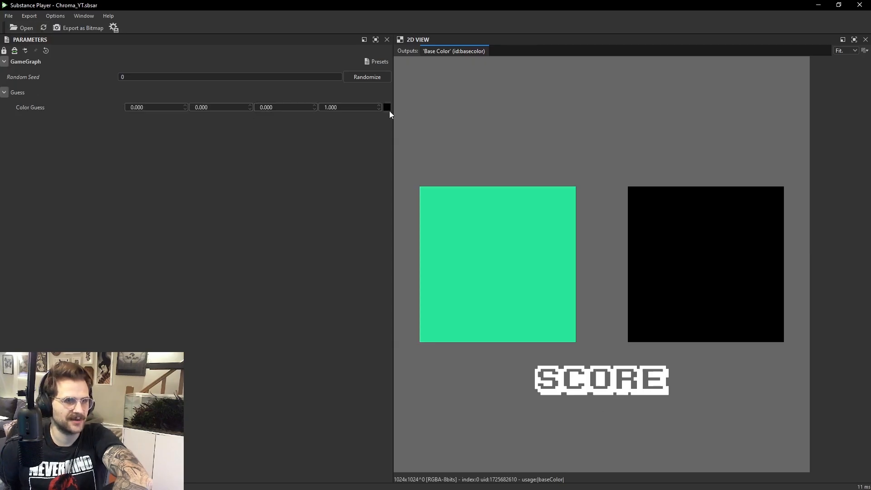
{"action": "left_click", "coordinate": [387, 109]}
{"action": "left_click", "coordinate": [478, 309]}
{"action": "left_click", "coordinate": [483, 302]}
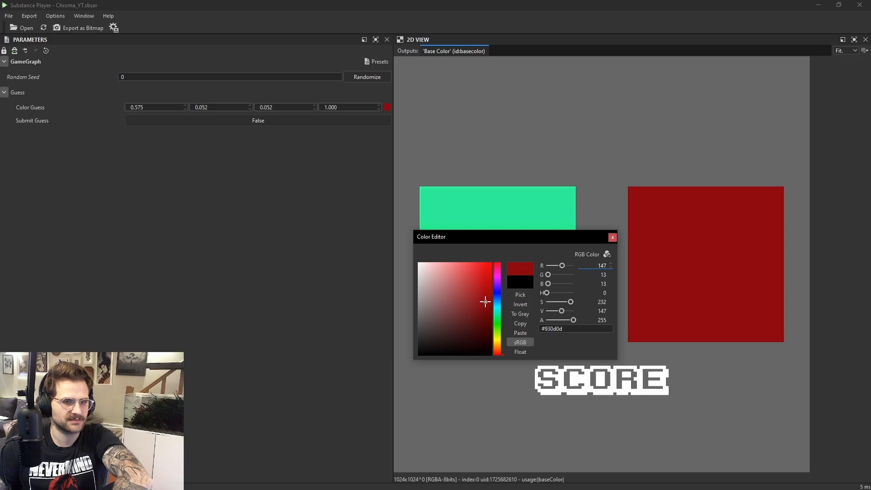
{"action": "left_click", "coordinate": [612, 237]}
{"action": "left_click", "coordinate": [319, 120]}
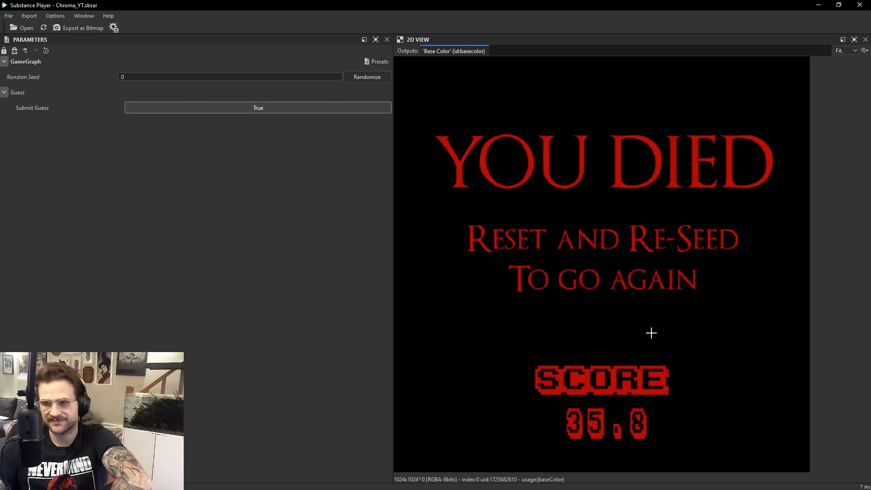
Reload the file, sample the green target square as the Color Guess (#26ff99) and set Submit Guess to True.
{"action": "left_click", "coordinate": [47, 28]}
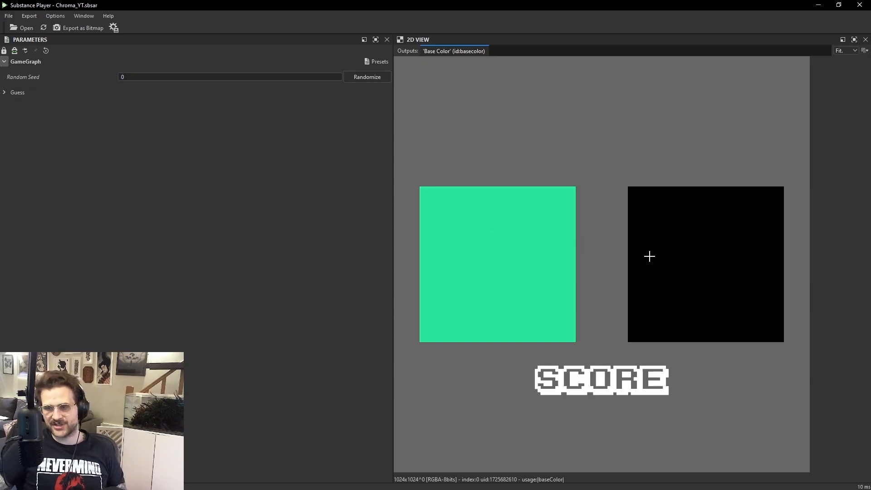
{"action": "left_click", "coordinate": [4, 92]}
{"action": "left_click", "coordinate": [387, 107]}
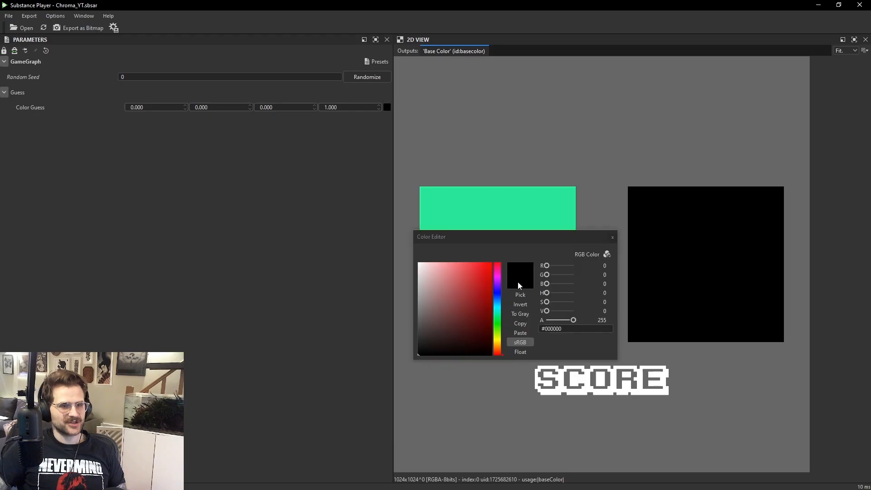
{"action": "left_click", "coordinate": [521, 295]}
{"action": "left_click", "coordinate": [514, 199]}
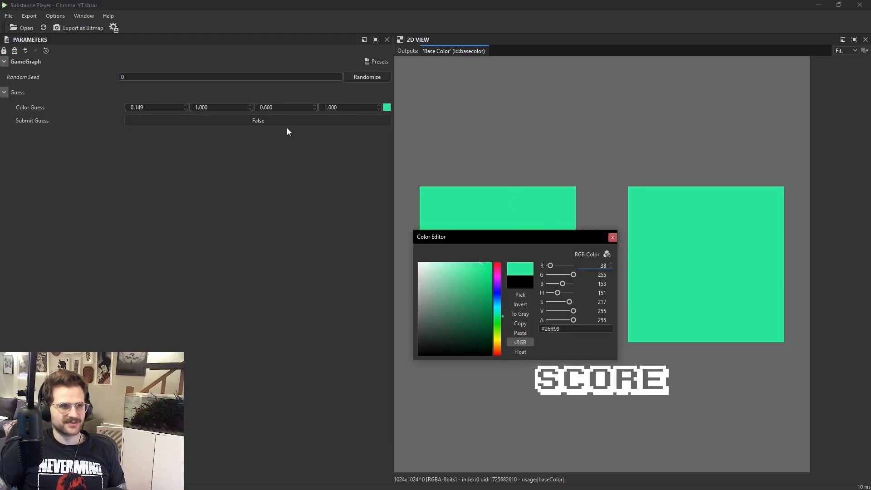
{"action": "left_click", "coordinate": [526, 294]}
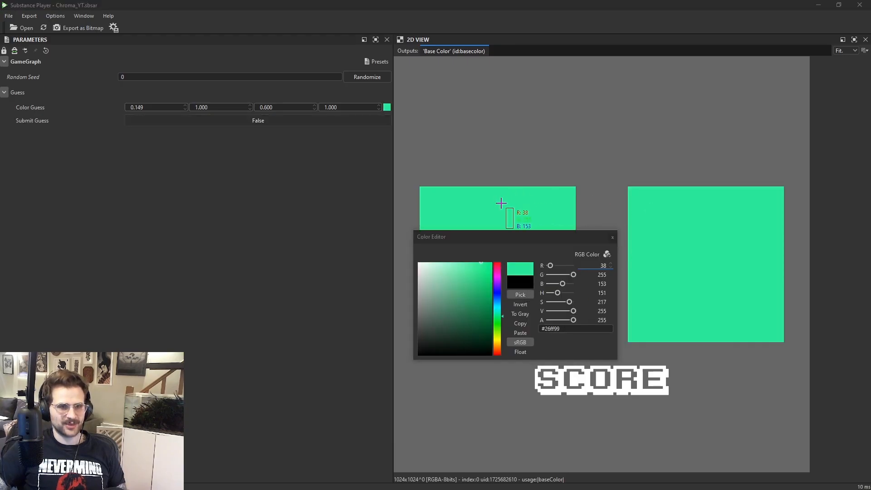
{"action": "left_click", "coordinate": [501, 204]}
{"action": "left_click", "coordinate": [264, 122]}
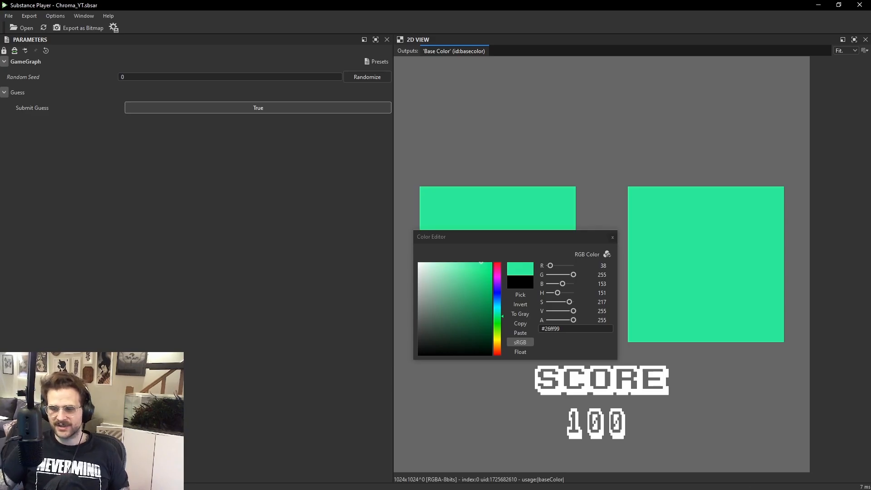
Switch to Substance 3D Designer, return to the GameGraph and move the Base Color output farther from the Pixel Processor.
{"action": "key", "text": "alt+Tab"}
{"action": "scroll", "coordinate": [464, 288], "scroll_direction": "down", "scroll_amount": 6}
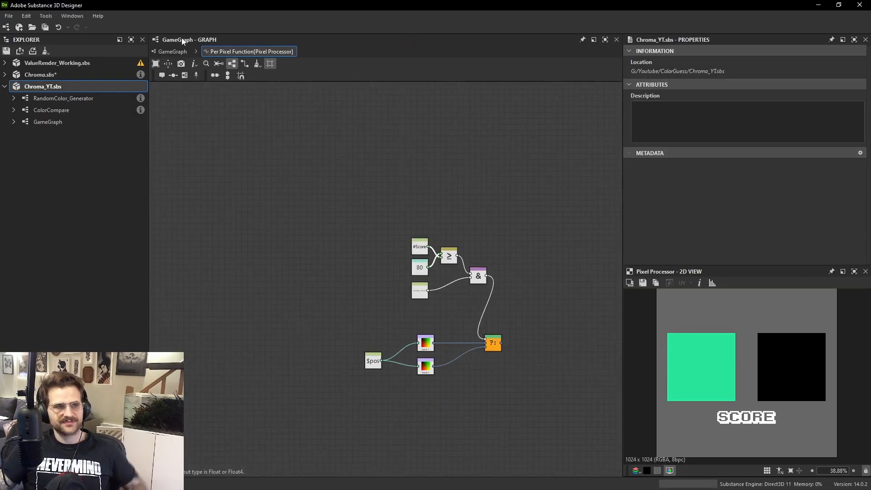
{"action": "left_click", "coordinate": [178, 55]}
{"action": "scroll", "coordinate": [462, 275], "scroll_direction": "up", "scroll_amount": 5}
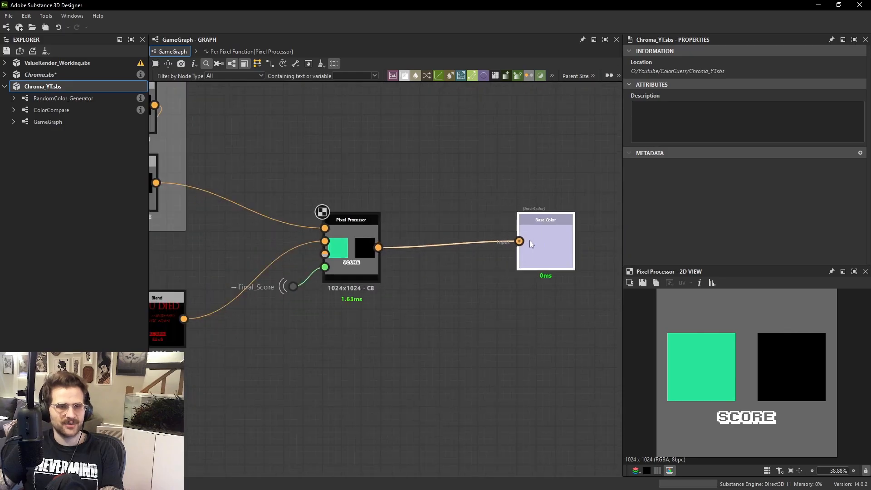
{"action": "scroll", "coordinate": [462, 274], "scroll_direction": "down", "scroll_amount": 4}
{"action": "key", "text": "space"}
{"action": "left_click", "coordinate": [436, 303]}
{"action": "middle_click_drag", "start_coordinate": [502, 281], "coordinate": [464, 286]}
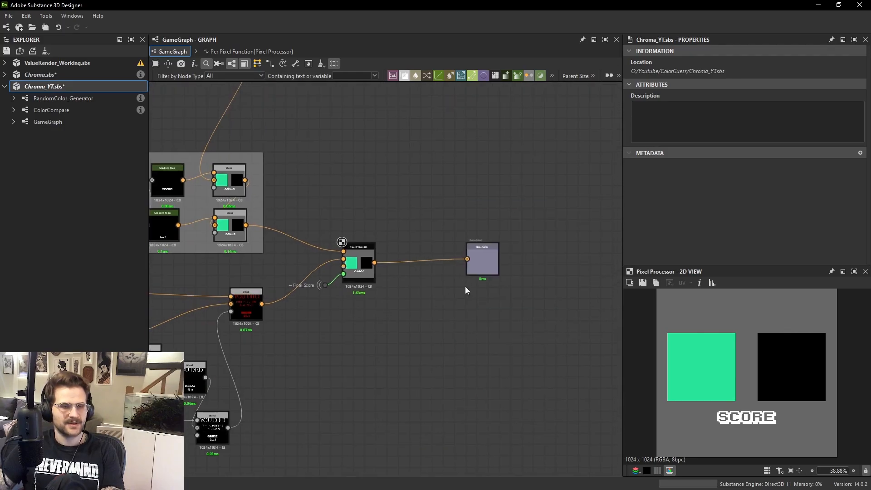
{"action": "left_click_drag", "start_coordinate": [478, 262], "coordinate": [494, 263]}
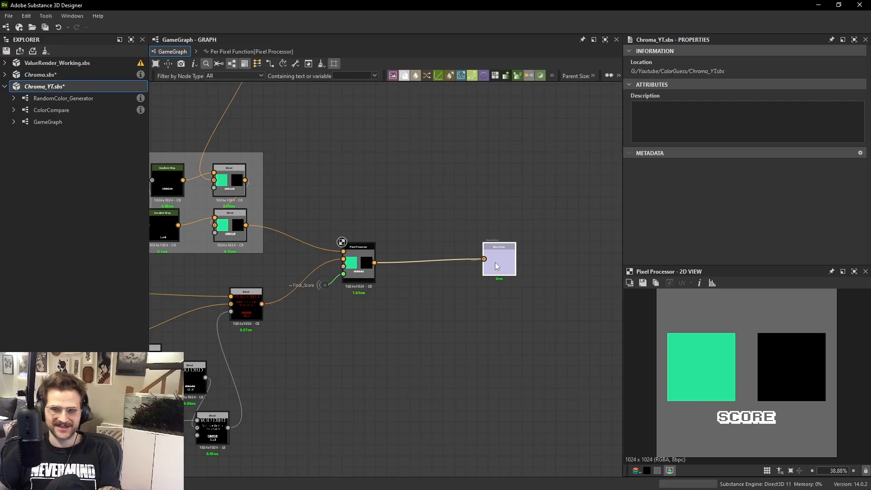
{"action": "scroll", "coordinate": [460, 233], "scroll_direction": "up", "scroll_amount": 1}
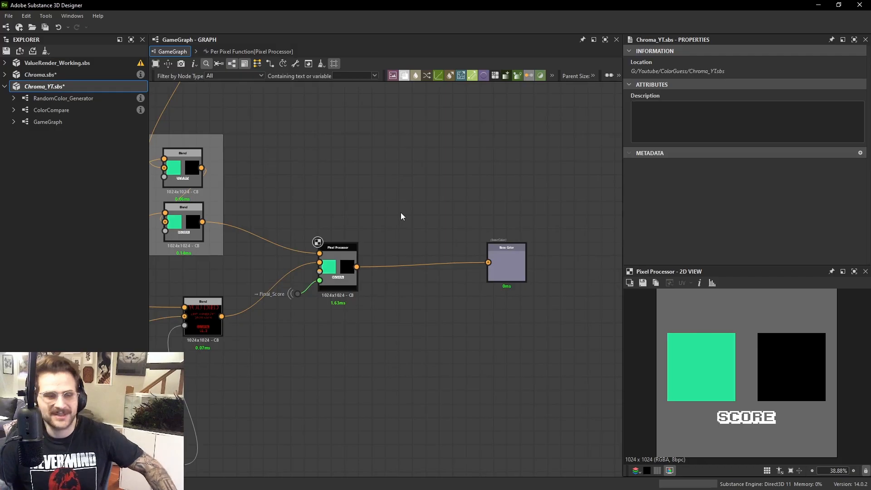
{"action": "middle_click_drag", "start_coordinate": [472, 284], "coordinate": [499, 295]}
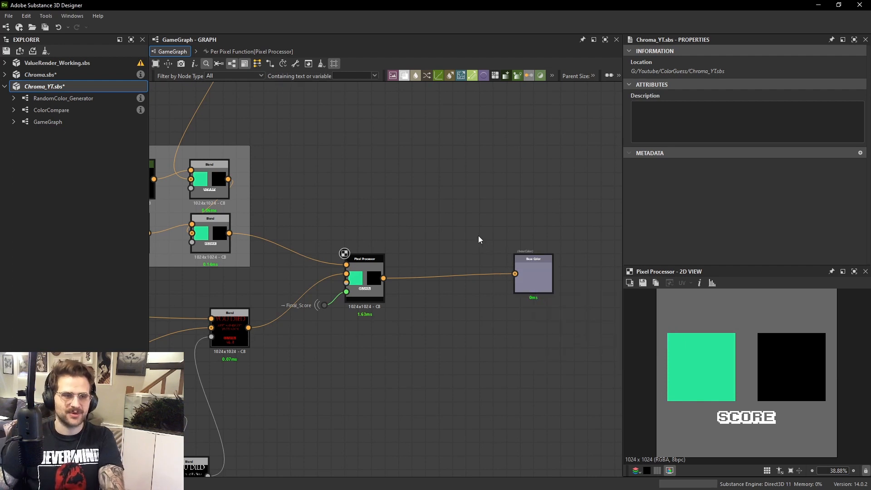
Duplicate the Pixel Processor, place the copy before the Base Color output and remove its image input connections, keeping the score connection.
{"action": "left_click", "coordinate": [375, 275]}
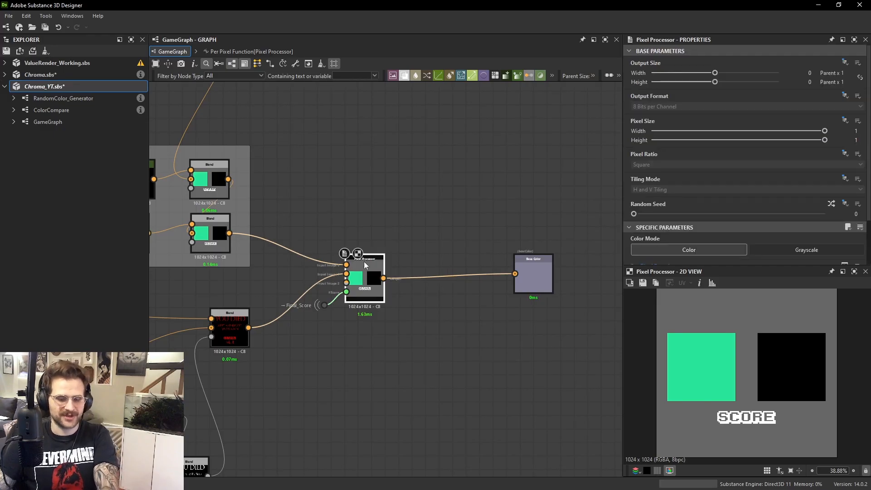
{"action": "key", "text": "ctrl+d"}
{"action": "left_click_drag", "start_coordinate": [363, 268], "coordinate": [478, 231]}
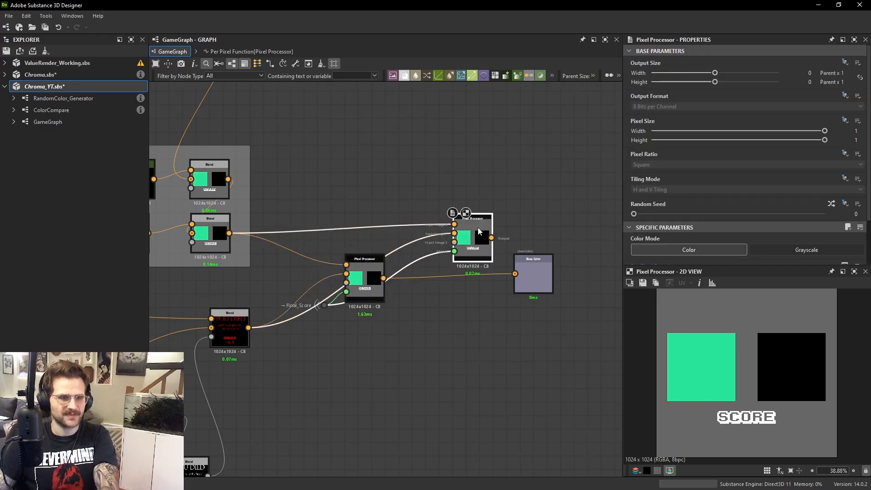
{"action": "left_click_drag", "start_coordinate": [427, 200], "coordinate": [470, 304]}
{"action": "key", "text": "Delete"}
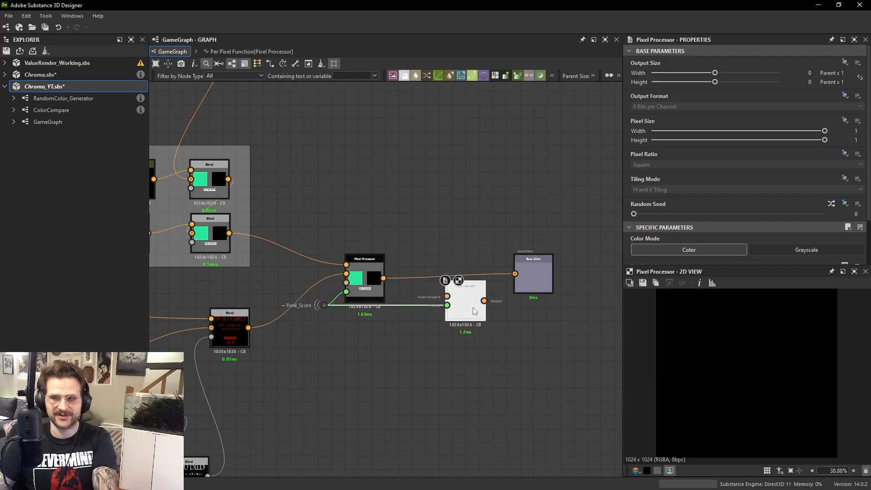
Add a frame around the "YOU DIED" screen nodes and move it below the UI frame.
{"action": "middle_click_drag", "start_coordinate": [352, 386], "coordinate": [523, 317]}
{"action": "scroll", "coordinate": [521, 316], "scroll_direction": "down", "scroll_amount": 1}
{"action": "left_click_drag", "start_coordinate": [213, 250], "coordinate": [445, 422]}
{"action": "key", "text": "space"}
{"action": "type", "text": "f"}
{"action": "left_click", "coordinate": [479, 216]}
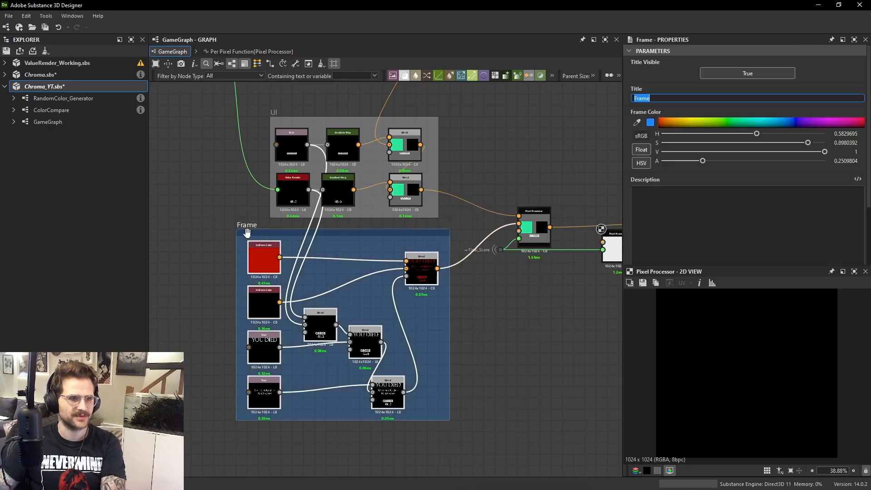
{"action": "left_click_drag", "start_coordinate": [248, 232], "coordinate": [237, 255]}
Title the new frame "Game Over".
{"action": "left_click", "coordinate": [671, 99]}
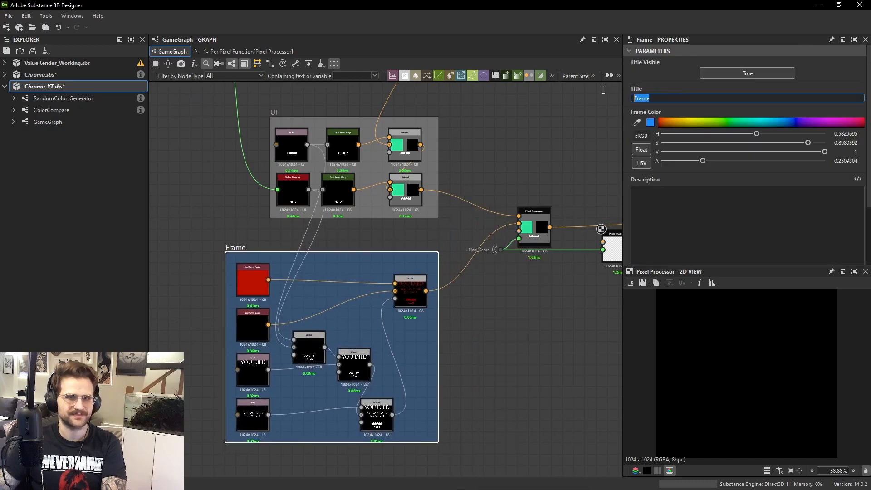
{"action": "type", "text": "Game OVer"}
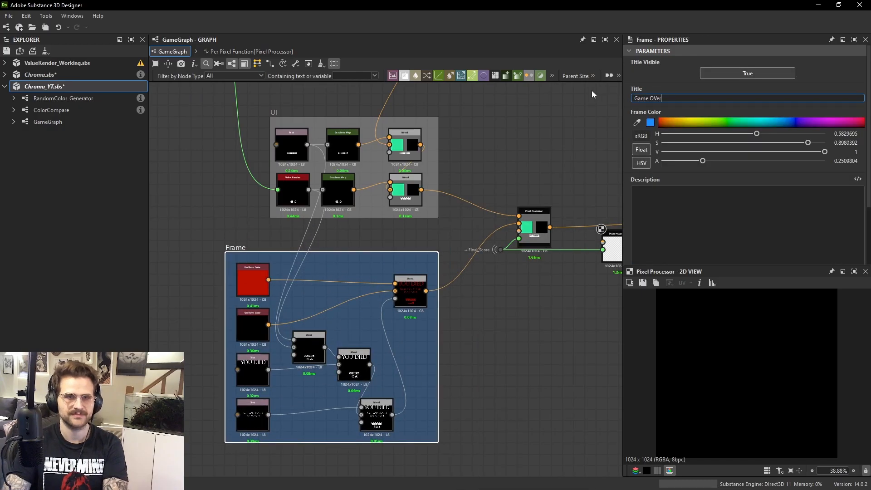
{"action": "key", "text": "BackSpace"}
{"action": "key", "text": "BackSpace"}
{"action": "type", "text": "ver"}
{"action": "key", "text": "Return"}
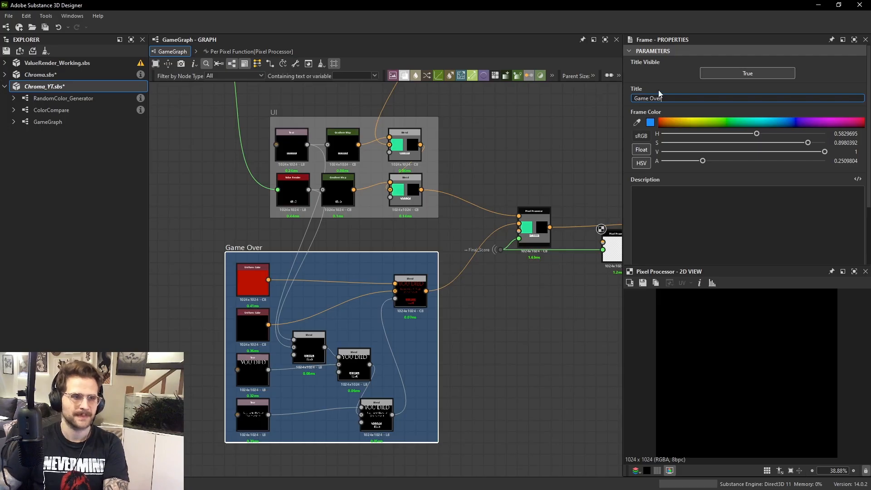
Set the Game Over frame color's saturation and value to 0.
{"action": "left_click", "coordinate": [663, 142]}
{"action": "left_click", "coordinate": [662, 152]}
{"action": "scroll", "coordinate": [361, 288], "scroll_direction": "down", "scroll_amount": 1}
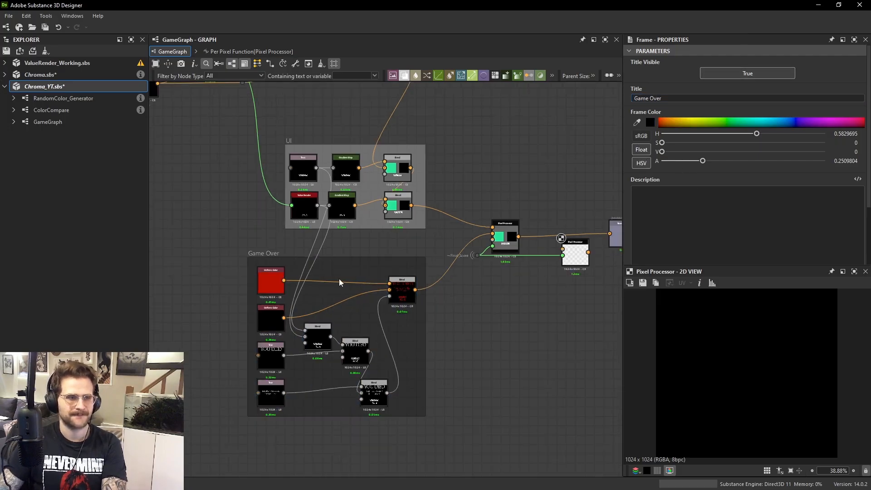
{"action": "left_click", "coordinate": [272, 250]}
{"action": "left_click_drag", "start_coordinate": [424, 428], "coordinate": [425, 429]}
Try to duplicate the Game Over frame's nodes below the Pixel Processors, and undo the duplication.
{"action": "middle_click_drag", "start_coordinate": [473, 392], "coordinate": [385, 324]}
{"action": "left_click", "coordinate": [412, 251]}
{"action": "key", "text": "ctrl+f"}
{"action": "scroll", "coordinate": [366, 219], "scroll_direction": "down", "scroll_amount": 3}
{"action": "left_click_drag", "start_coordinate": [385, 324], "coordinate": [406, 253]}
{"action": "key", "text": "ctrl+d"}
{"action": "scroll", "coordinate": [485, 236], "scroll_direction": "up", "scroll_amount": 3}
{"action": "double_click", "coordinate": [470, 268]}
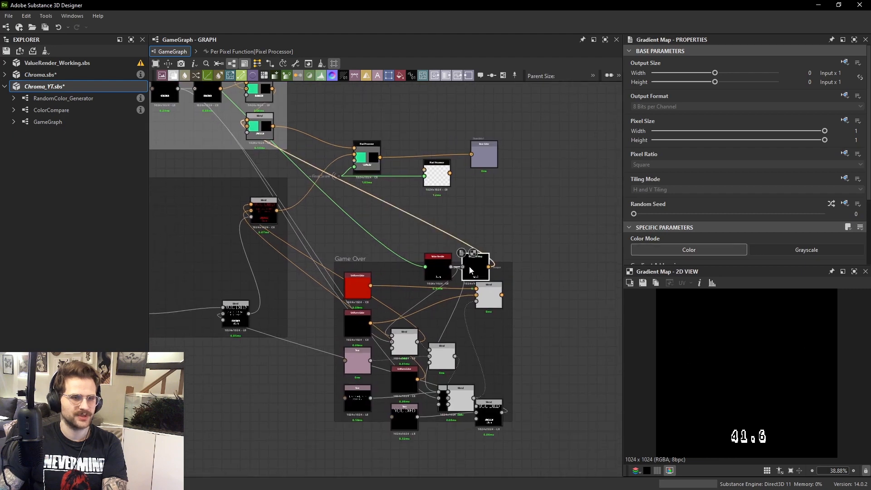
{"action": "key", "text": "ctrl+z"}
{"action": "key", "text": "ctrl+z"}
{"action": "middle_click_drag", "start_coordinate": [412, 243], "coordinate": [506, 243]}
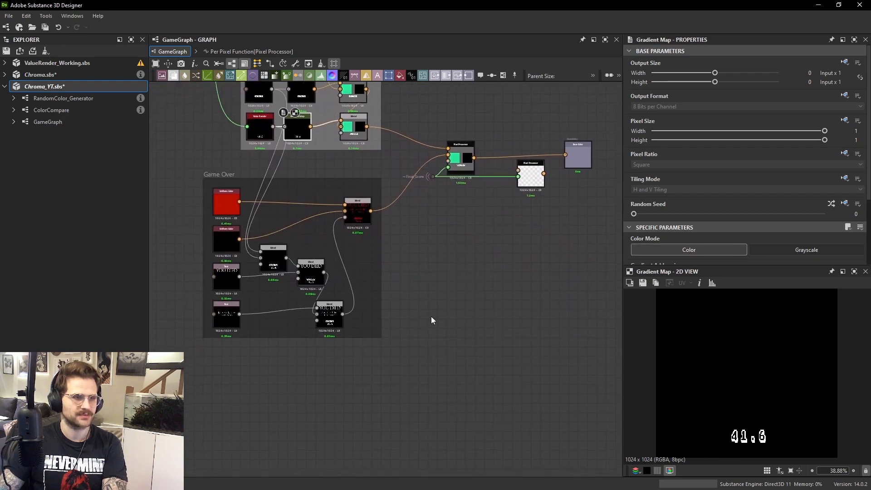
Copy the Game Over frame with its nodes and paste it into the empty area below the Pixel Processors.
{"action": "left_click_drag", "start_coordinate": [413, 323], "coordinate": [389, 347]}
{"action": "key", "text": "ctrl+c"}
{"action": "middle_click_drag", "start_coordinate": [448, 404], "coordinate": [365, 142]}
{"action": "key", "text": "ctrl+v"}
{"action": "scroll", "coordinate": [454, 335], "scroll_direction": "down", "scroll_amount": 3}
{"action": "middle_click_drag", "start_coordinate": [575, 272], "coordinate": [362, 294]}
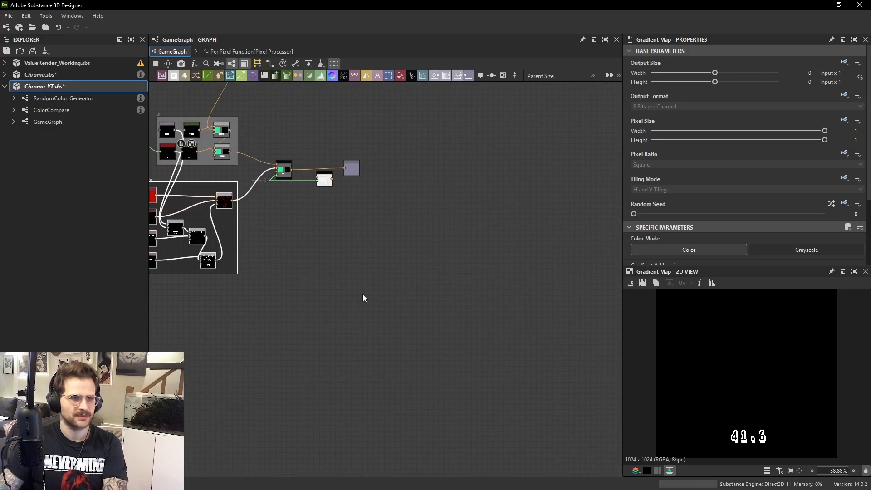
{"action": "left_click", "coordinate": [363, 293]}
{"action": "middle_click_drag", "start_coordinate": [280, 260], "coordinate": [395, 269]}
{"action": "left_click_drag", "start_coordinate": [350, 287], "coordinate": [235, 183]}
{"action": "left_click", "coordinate": [480, 283]}
{"action": "middle_click_drag", "start_coordinate": [480, 283], "coordinate": [379, 238]}
{"action": "key", "text": "ctrl+v"}
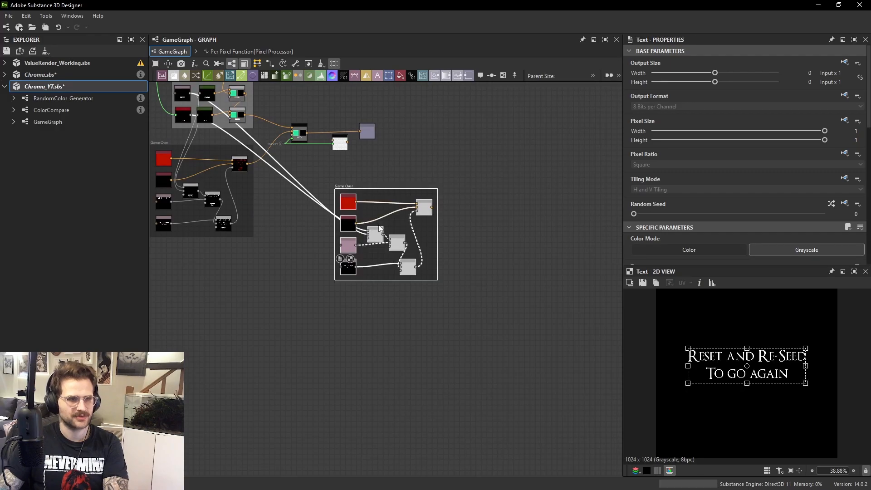
{"action": "left_click", "coordinate": [352, 181]}
{"action": "left_click_drag", "start_coordinate": [348, 185], "coordinate": [331, 185]}
Delete the two score-related Blend nodes in the pasted frame and move its "YOU DIED" Text node near the final Blend.
{"action": "double_click", "coordinate": [359, 233]}
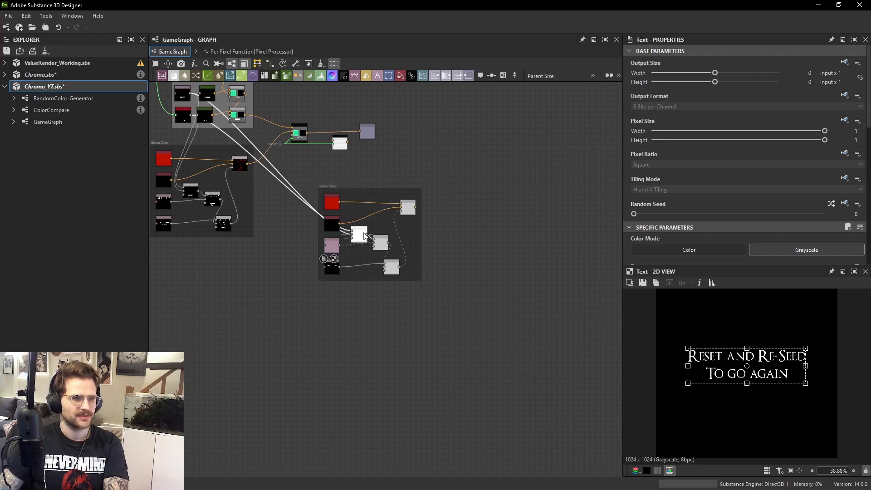
{"action": "scroll", "coordinate": [362, 238], "scroll_direction": "up", "scroll_amount": 1}
{"action": "scroll", "coordinate": [372, 242], "scroll_direction": "up", "scroll_amount": 1}
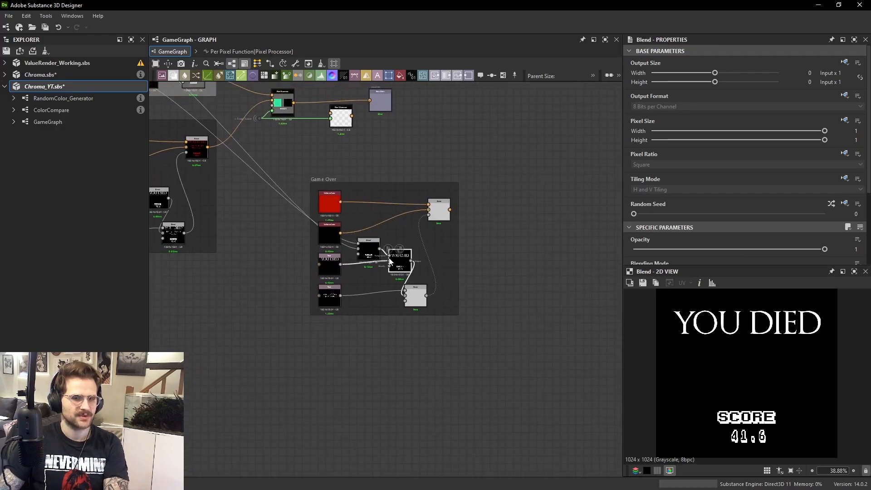
{"action": "double_click", "coordinate": [372, 250]}
{"action": "left_click", "coordinate": [399, 262]}
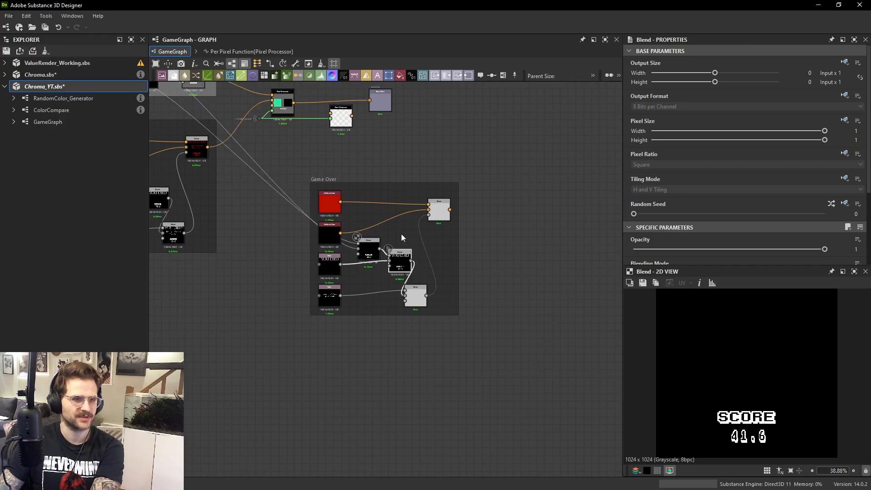
{"action": "left_click_drag", "start_coordinate": [401, 233], "coordinate": [392, 248]}
{"action": "key", "text": "Delete"}
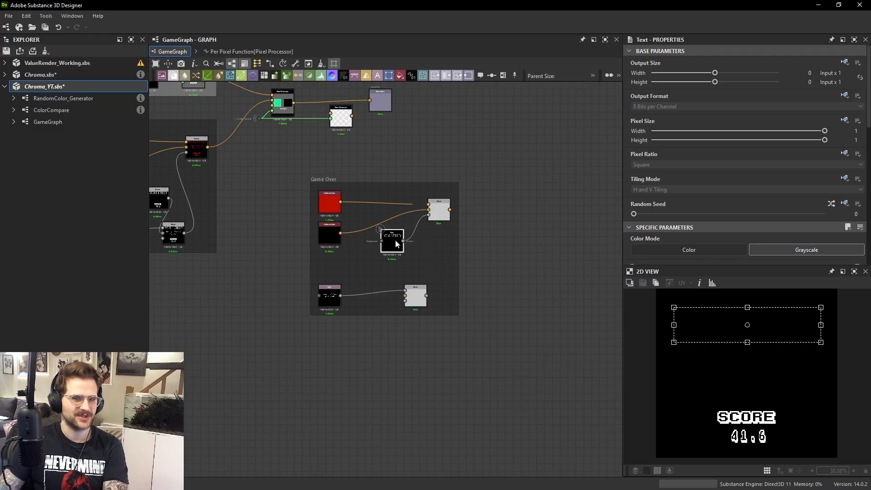
{"action": "scroll", "coordinate": [743, 200], "scroll_direction": "down", "scroll_amount": 3}
{"action": "triple_click", "coordinate": [644, 196]}
{"action": "type", "text": "CH"}
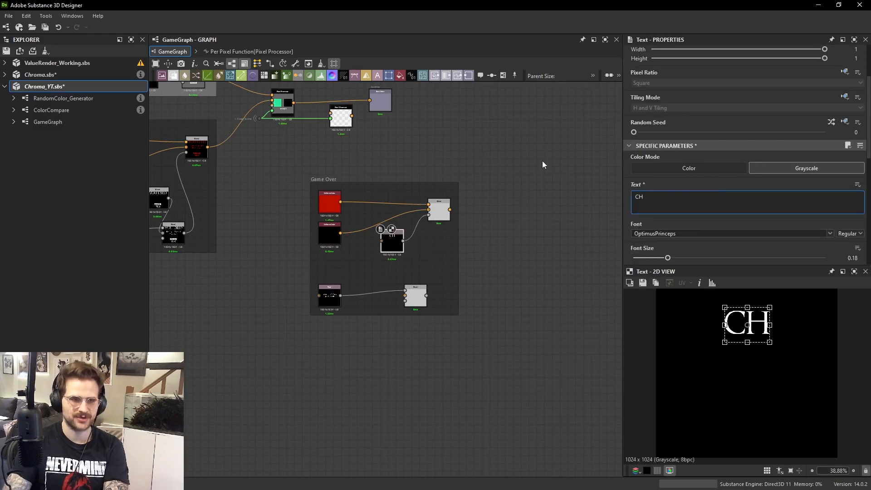
{"action": "key", "text": "ctrl+z"}
Connect the "YOU DIED" Text to the pasted frame's lower Blend, and that Blend's output to the final Blend's mask input.
{"action": "left_click_drag", "start_coordinate": [422, 301], "coordinate": [440, 302]}
{"action": "left_click", "coordinate": [429, 253]}
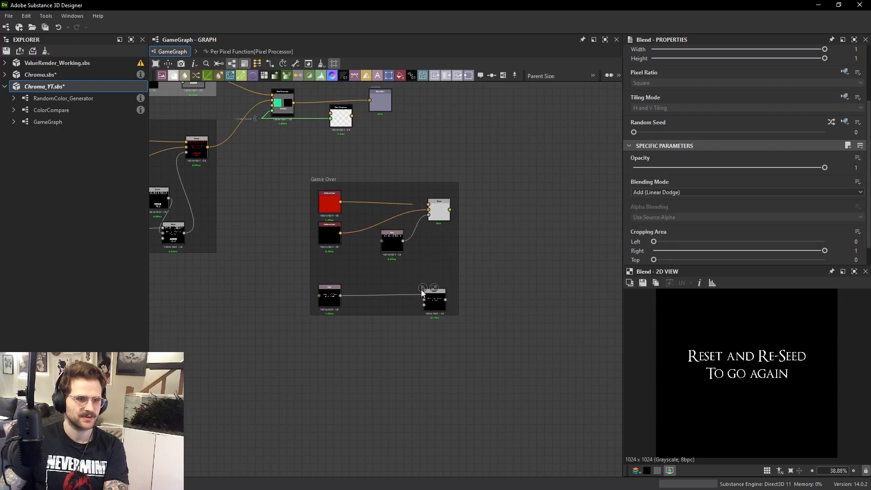
{"action": "left_click_drag", "start_coordinate": [428, 297], "coordinate": [434, 217]}
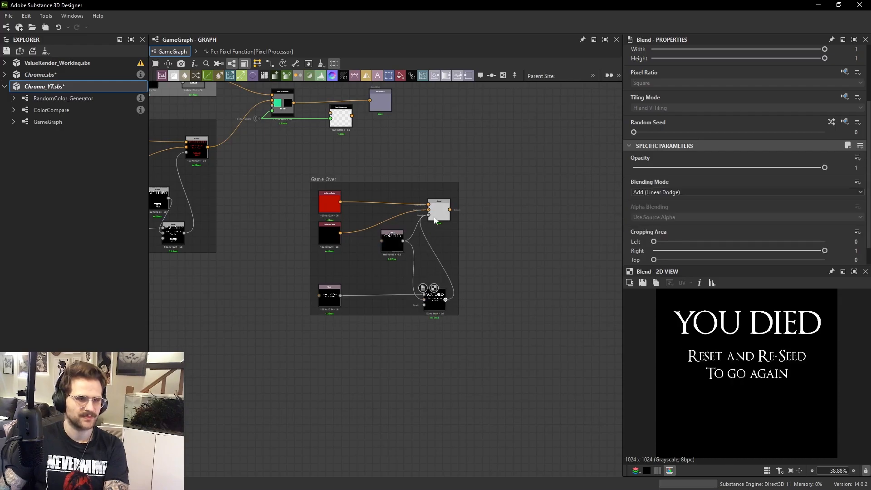
{"action": "left_click", "coordinate": [435, 217]}
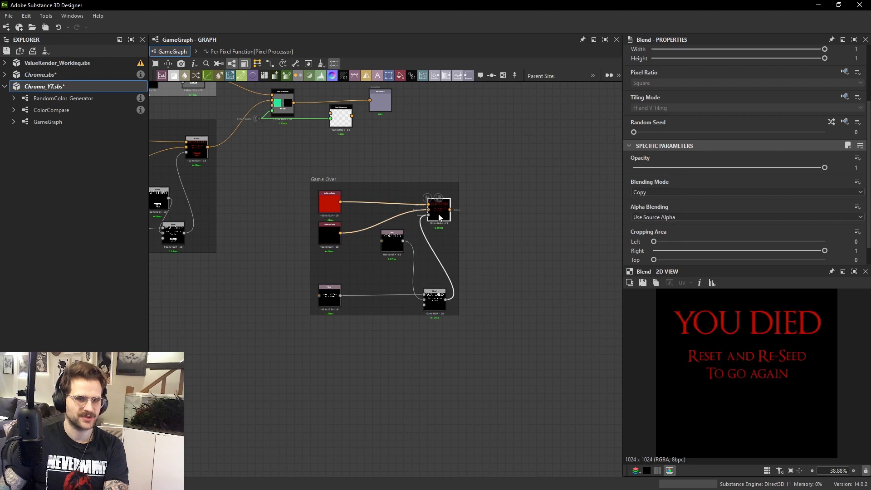
Change the pasted "YOU DIED" Text node's text to "CHEATER!".
{"action": "left_click", "coordinate": [401, 243]}
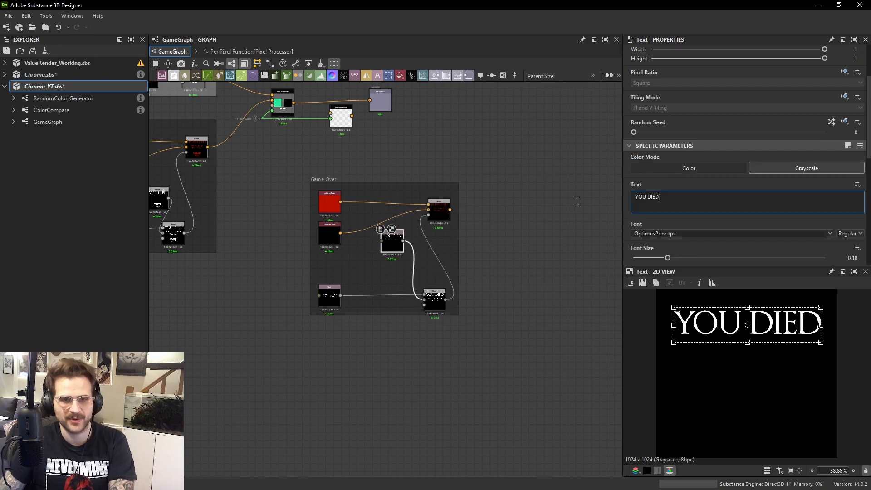
{"action": "key", "text": "BackSpace"}
{"action": "key", "text": "BackSpace"}
{"action": "key", "text": "BackSpace"}
{"action": "key", "text": "BackSpace"}
{"action": "key", "text": "BackSpace"}
{"action": "key", "text": "BackSpace"}
{"action": "key", "text": "BackSpace"}
{"action": "key", "text": "BackSpace"}
{"action": "type", "text": "CE"}
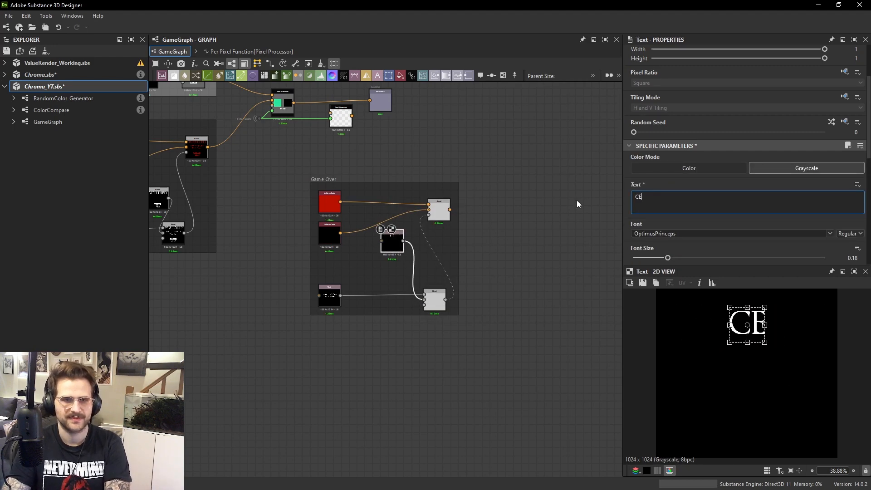
{"action": "key", "text": "BackSpace"}
{"action": "type", "text": "HEATER!"}
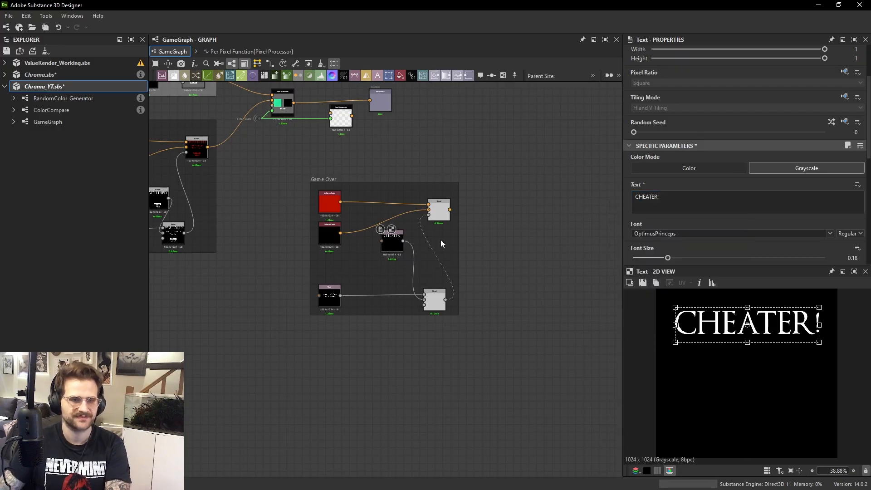
Preview the final "CHEATER!" Blend, and reposition the lower Blend and the pasted frame.
{"action": "double_click", "coordinate": [442, 217]}
{"action": "left_click_drag", "start_coordinate": [438, 303], "coordinate": [432, 298]}
{"action": "left_click_drag", "start_coordinate": [326, 180], "coordinate": [272, 203]}
Move the Base Color output and the duplicated Pixel Processor farther from the original Pixel Processor.
{"action": "middle_click_drag", "start_coordinate": [332, 120], "coordinate": [509, 192]}
{"action": "scroll", "coordinate": [555, 189], "scroll_direction": "up", "scroll_amount": 1}
{"action": "left_click", "coordinate": [512, 206]}
{"action": "left_click_drag", "start_coordinate": [520, 181], "coordinate": [561, 182]}
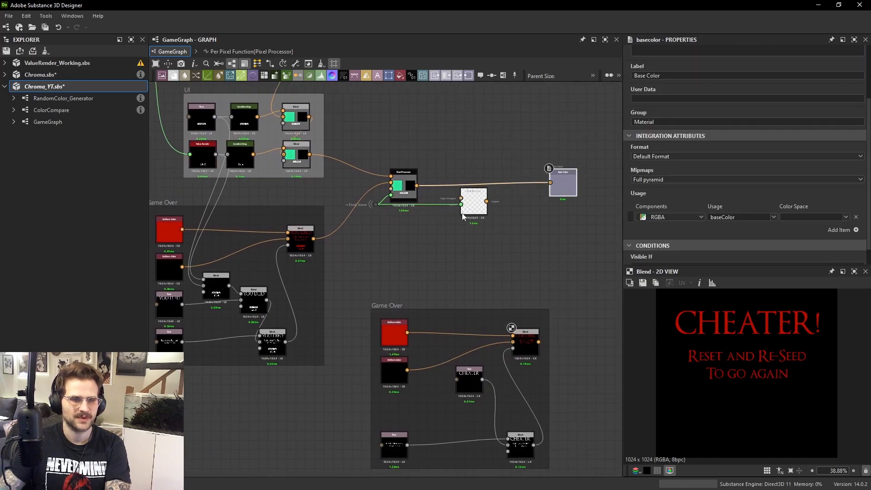
{"action": "left_click_drag", "start_coordinate": [471, 211], "coordinate": [495, 210]}
Feed the first Pixel Processor and the "CHEATER!" Blend into the second Pixel Processor's image inputs, and connect its output to Base Color.
{"action": "middle_click_drag", "start_coordinate": [495, 211], "coordinate": [484, 217]}
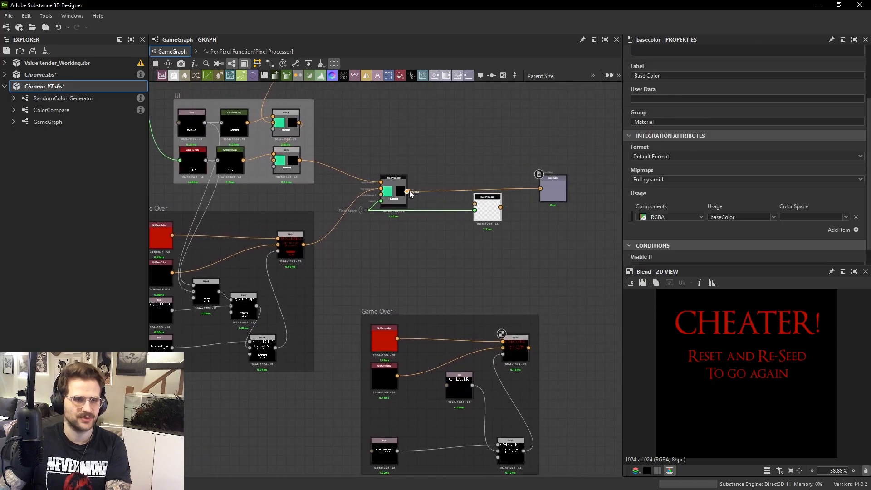
{"action": "left_click_drag", "start_coordinate": [479, 210], "coordinate": [484, 202]}
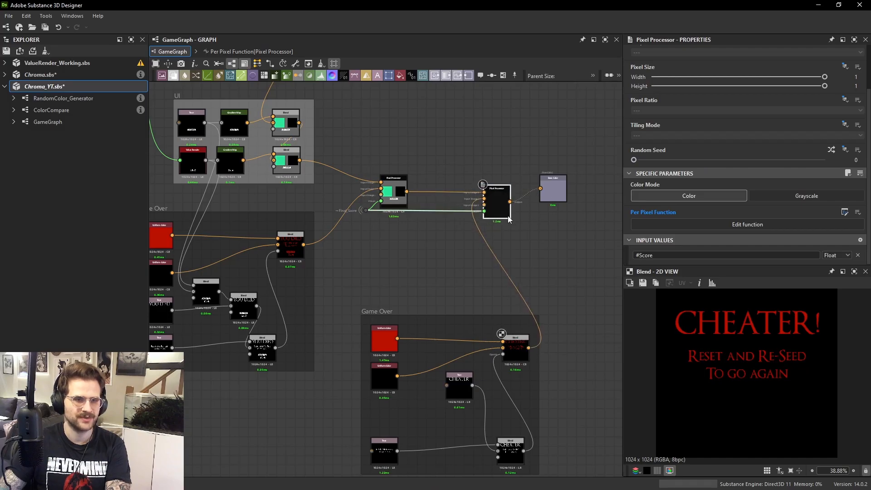
{"action": "middle_click_drag", "start_coordinate": [516, 237], "coordinate": [509, 260]}
{"action": "left_click_drag", "start_coordinate": [543, 220], "coordinate": [544, 229]}
Preview the second Pixel Processor, review its per-pixel function and return to the GameGraph.
{"action": "double_click", "coordinate": [490, 223]}
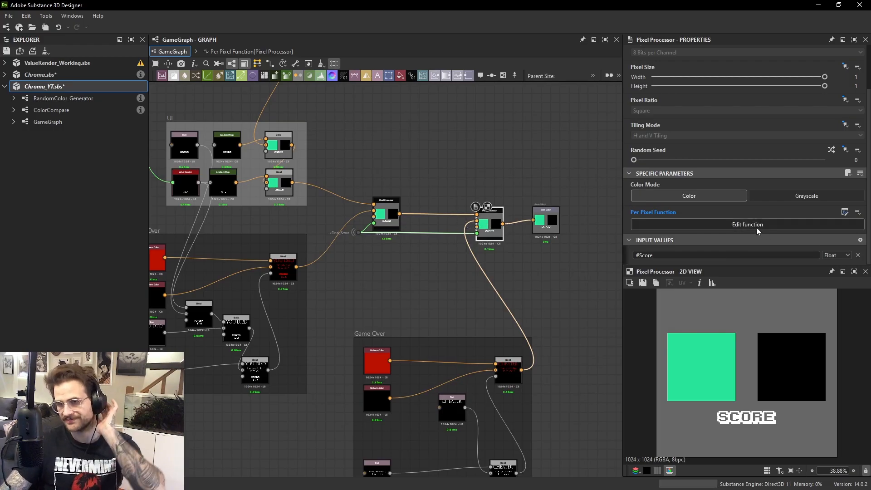
{"action": "left_click", "coordinate": [724, 223]}
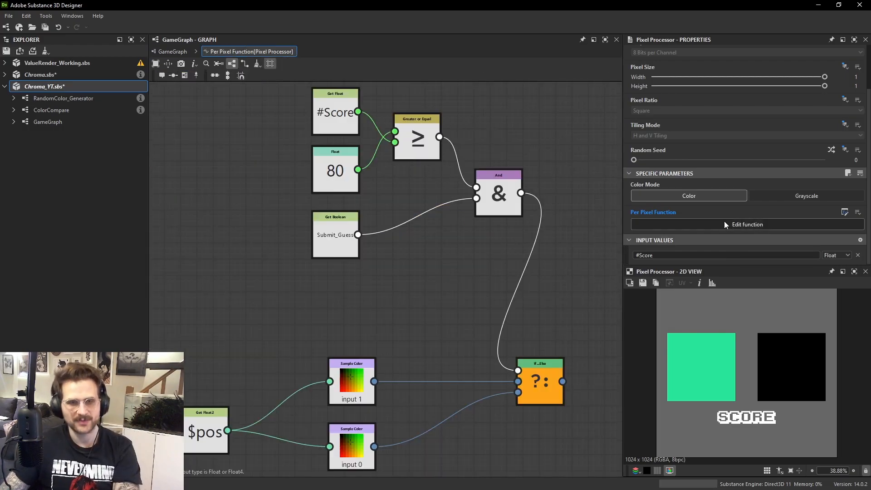
{"action": "left_click", "coordinate": [172, 52]}
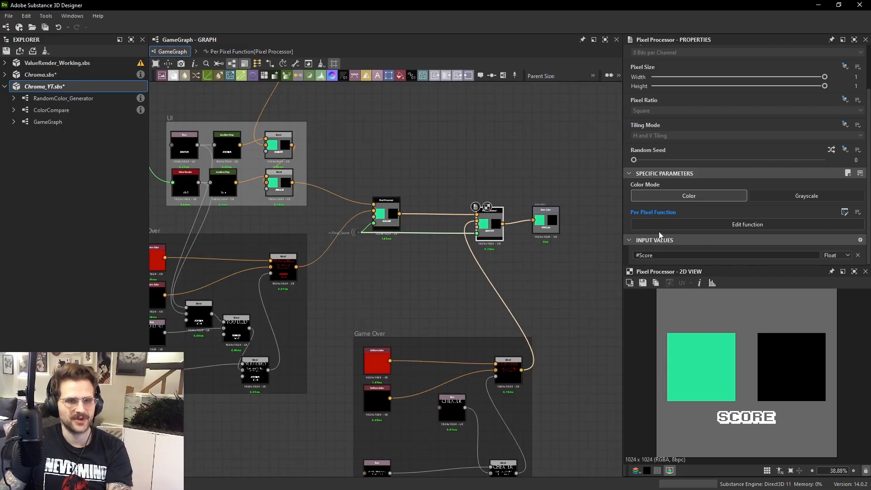
In the second Pixel Processor's function, delete the #Score, 80, Greater or Equal, Submit_Guess and And nodes.
{"action": "mouse_move", "coordinate": [483, 222]}
{"action": "left_mouse_down"}
{"action": "mouse_move", "coordinate": [483, 213]}
{"action": "mouse_move", "coordinate": [479, 222]}
{"action": "left_mouse_up"}
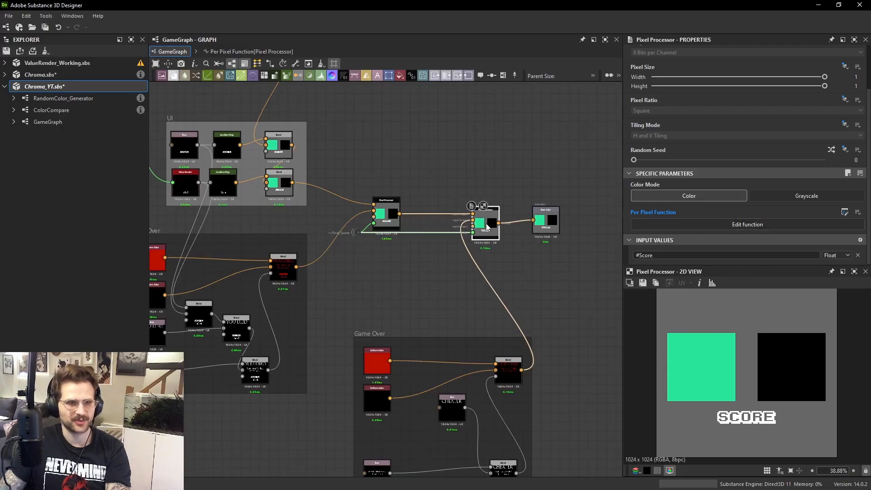
{"action": "left_click", "coordinate": [693, 229]}
{"action": "scroll", "coordinate": [450, 195], "scroll_direction": "down", "scroll_amount": 4}
{"action": "left_click_drag", "start_coordinate": [273, 140], "coordinate": [467, 262]}
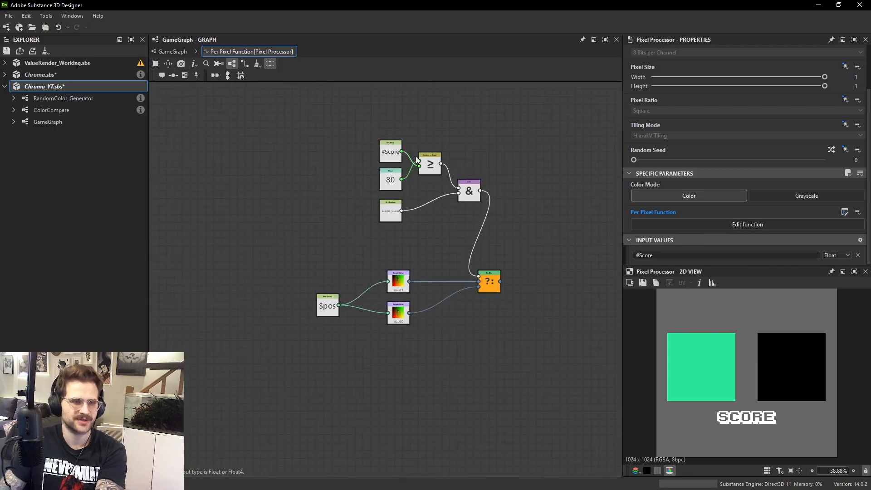
{"action": "left_click_drag", "start_coordinate": [381, 114], "coordinate": [529, 208]}
{"action": "left_click", "coordinate": [499, 285]}
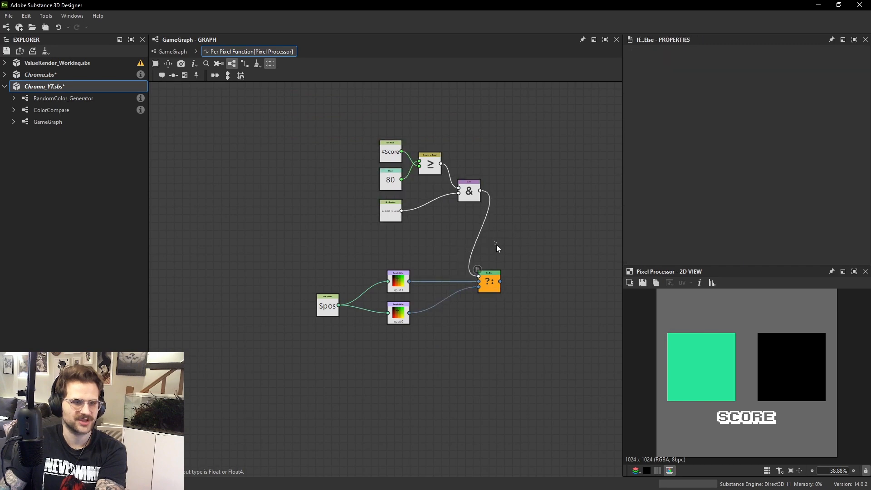
{"action": "key", "text": "Delete"}
Set the input 1 Sample Color node as the function's output, and switch the output to the input 0 Sample Color node.
{"action": "scroll", "coordinate": [397, 285], "scroll_direction": "up", "scroll_amount": 2}
{"action": "left_click", "coordinate": [391, 271]}
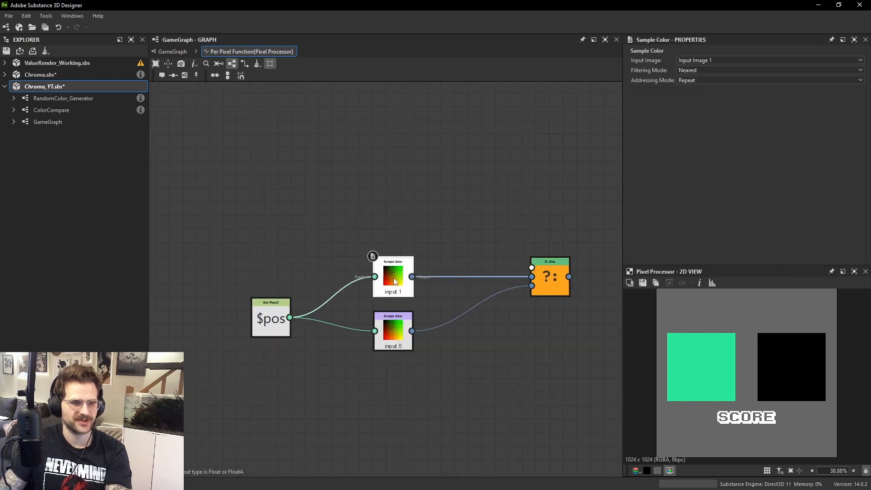
{"action": "right_click", "coordinate": [391, 271]}
{"action": "left_click", "coordinate": [435, 308]}
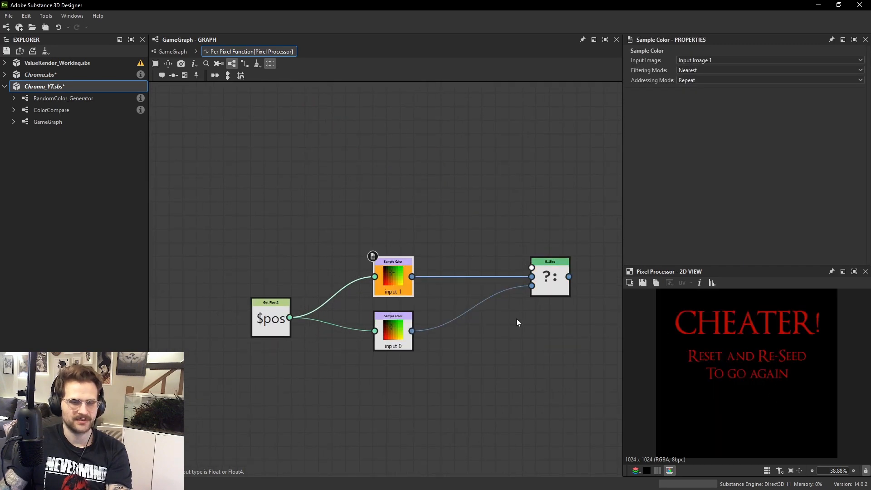
{"action": "left_click", "coordinate": [392, 331]}
{"action": "right_click", "coordinate": [397, 330]}
{"action": "left_click", "coordinate": [463, 368]}
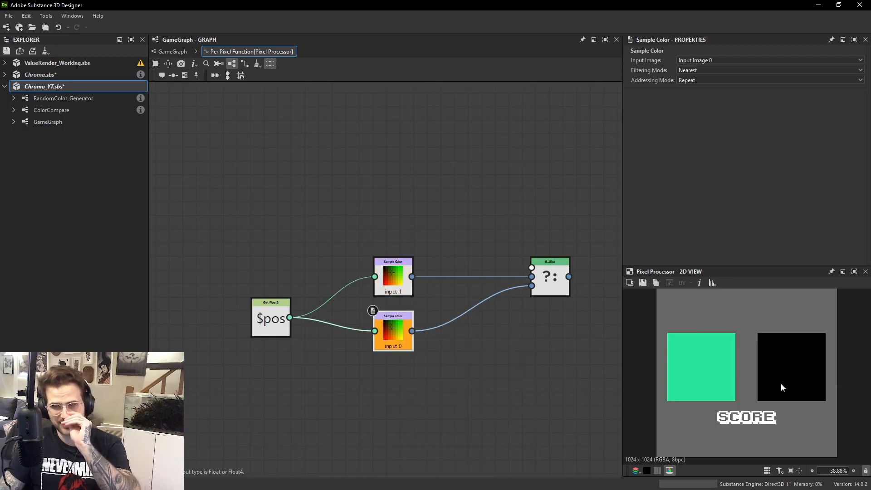
Add a Get Float node reading #Score above the Sample Color nodes.
{"action": "middle_click_drag", "start_coordinate": [534, 270], "coordinate": [516, 306]}
{"action": "key", "text": "space"}
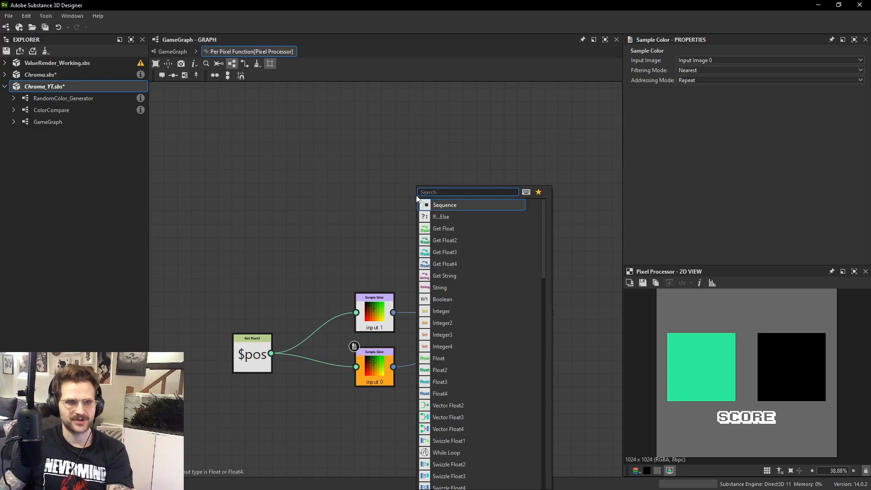
{"action": "right_click", "coordinate": [259, 131]}
{"action": "left_click", "coordinate": [491, 162]}
{"action": "key", "text": "space"}
{"action": "type", "text": "g"}
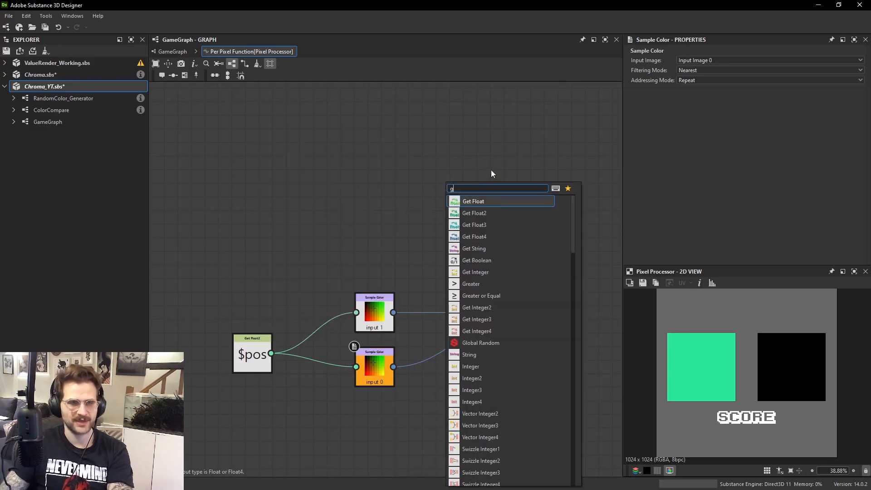
{"action": "left_click", "coordinate": [489, 198]}
{"action": "left_click", "coordinate": [859, 60]}
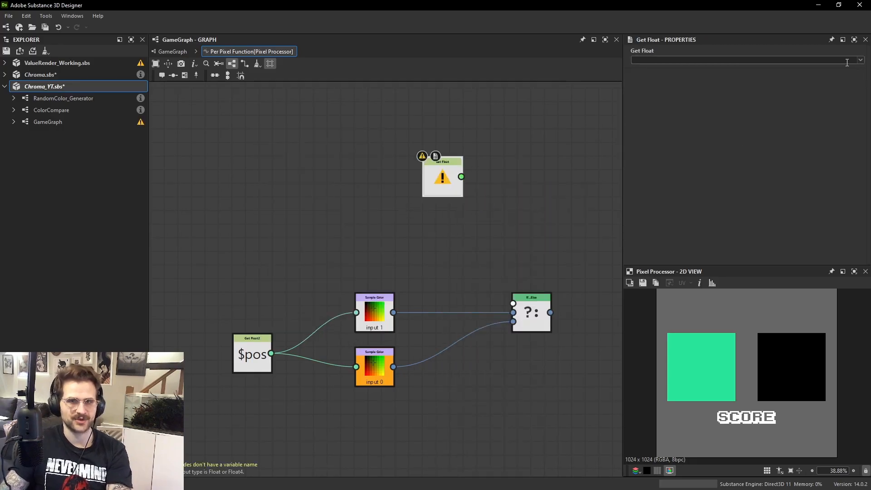
{"action": "left_click", "coordinate": [662, 81]}
{"action": "left_click_drag", "start_coordinate": [443, 182], "coordinate": [388, 188]}
{"action": "middle_click_drag", "start_coordinate": [382, 186], "coordinate": [366, 209]}
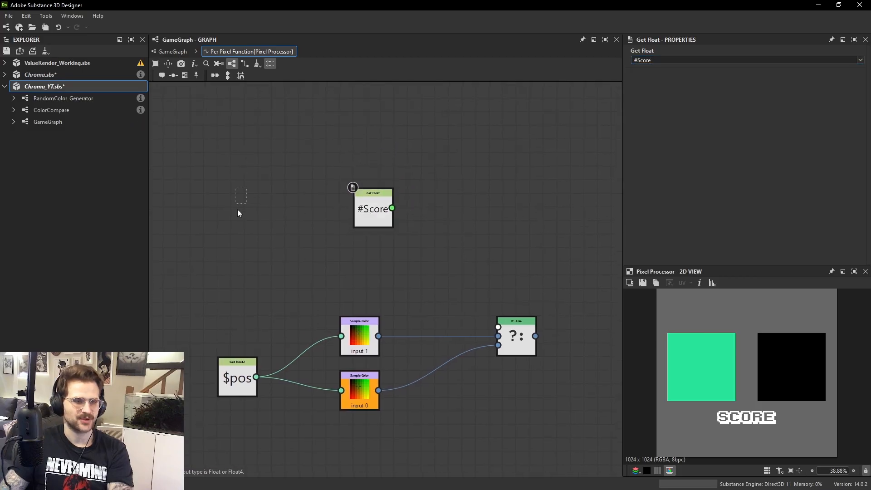
Replace all nodes in the second Pixel Processor's function with a copy of the first one's, and set If...Else as output node.
{"action": "left_click_drag", "start_coordinate": [217, 187], "coordinate": [538, 423]}
{"action": "key", "text": "Delete"}
{"action": "left_click", "coordinate": [173, 52]}
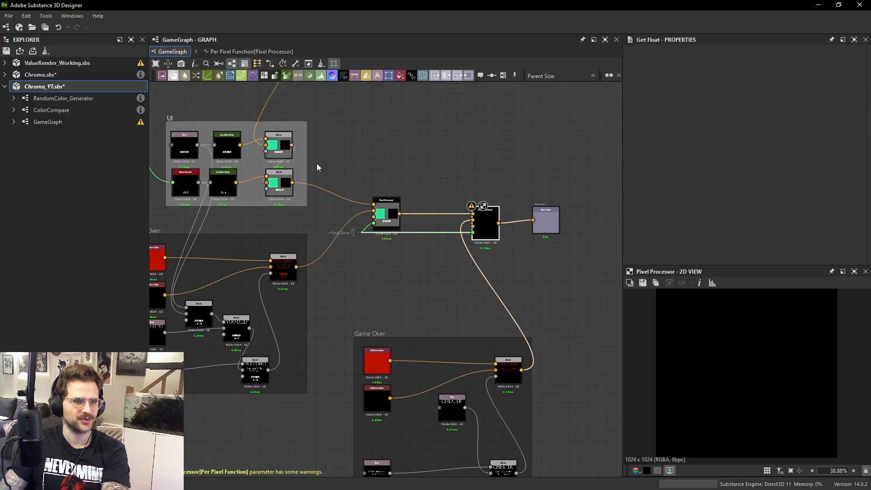
{"action": "scroll", "coordinate": [771, 181], "scroll_direction": "down", "scroll_amount": 3}
{"action": "left_click", "coordinate": [844, 212]}
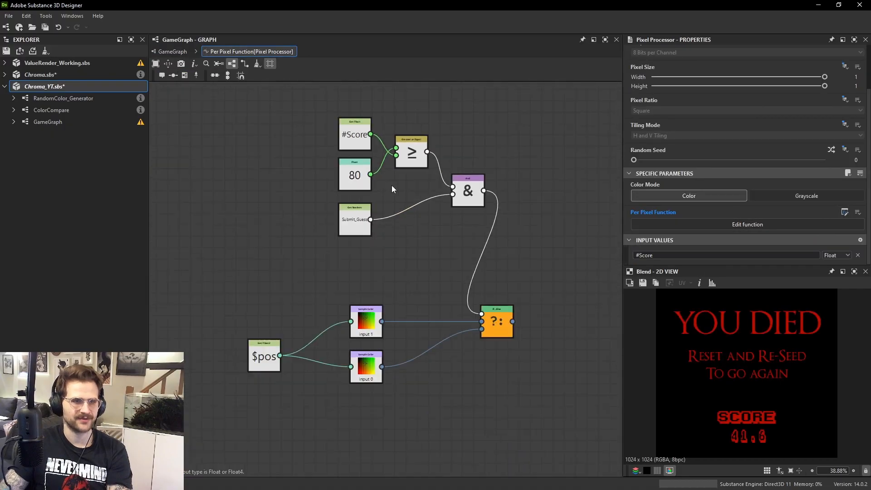
{"action": "left_click", "coordinate": [173, 51]}
{"action": "left_click", "coordinate": [720, 224]}
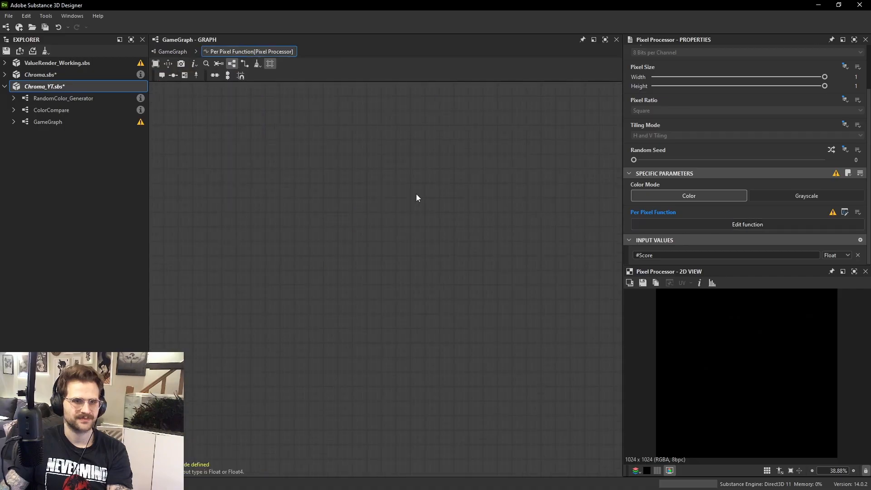
{"action": "right_click", "coordinate": [575, 283]}
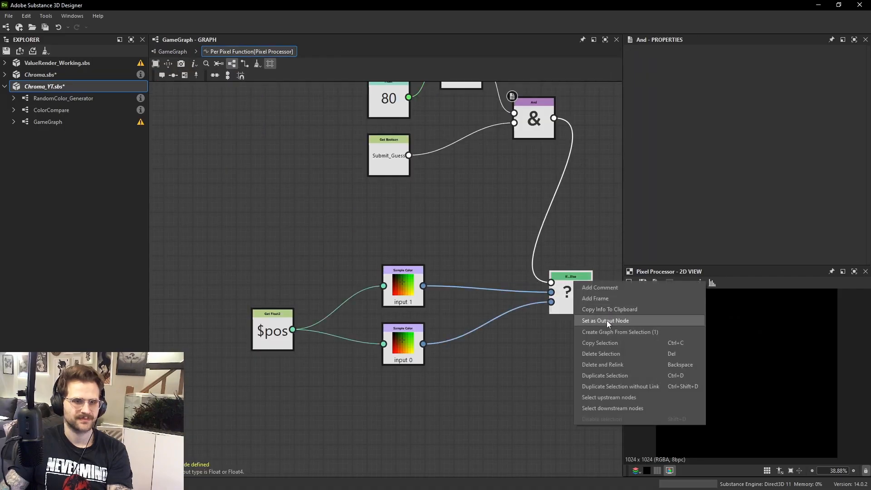
{"action": "left_click", "coordinate": [606, 320]}
Add an Equal node beside Greater or Equal and connect #Score to its first input.
{"action": "middle_click_drag", "start_coordinate": [570, 209], "coordinate": [510, 319]}
{"action": "scroll", "coordinate": [362, 191], "scroll_direction": "up", "scroll_amount": 2}
{"action": "left_click", "coordinate": [329, 143]}
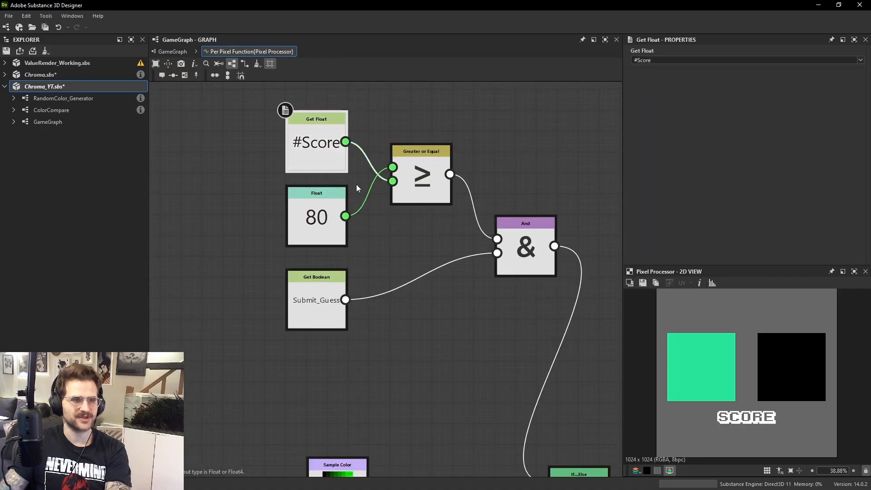
{"action": "left_click", "coordinate": [422, 176]}
{"action": "key", "text": "space"}
{"action": "type", "text": "eq"}
{"action": "left_click", "coordinate": [529, 160]}
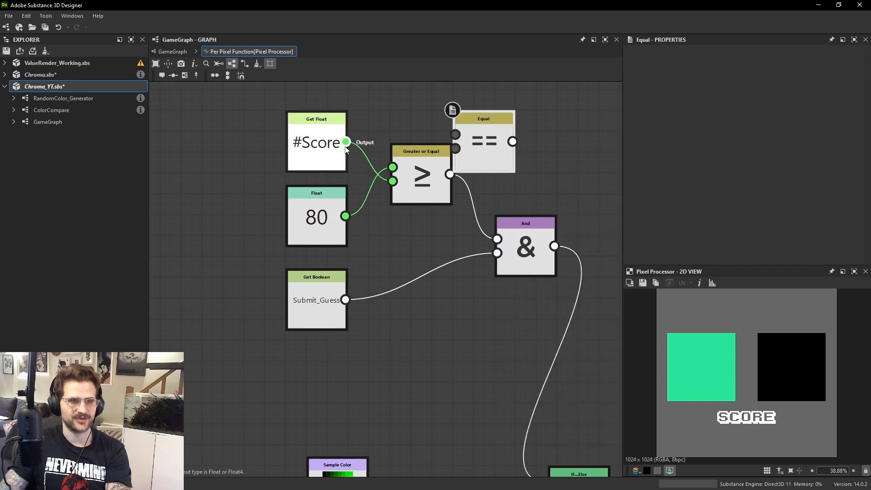
{"action": "left_click_drag", "start_coordinate": [345, 142], "coordinate": [475, 135]}
Set the Float constant below #Score to 100 and connect it to the Equal node's second input.
{"action": "left_click", "coordinate": [316, 229]}
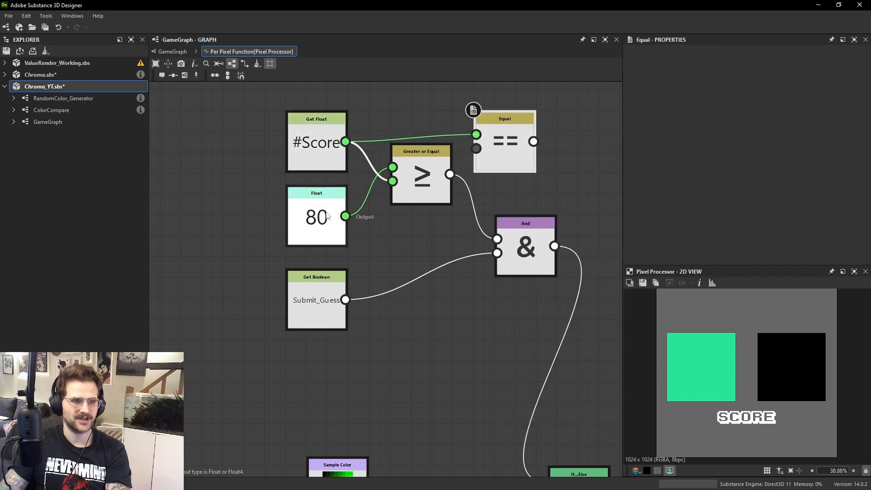
{"action": "type", "text": "100"}
{"action": "key", "text": "Return"}
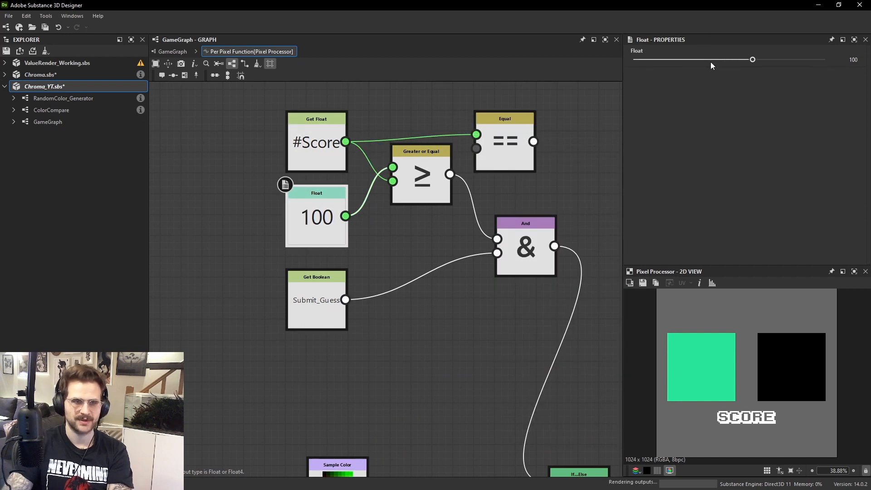
{"action": "left_click_drag", "start_coordinate": [345, 216], "coordinate": [405, 194]}
Delete the Greater or Equal node and feed the Equal result into the And node's first input.
{"action": "left_click", "coordinate": [421, 182]}
{"action": "key", "text": "Delete"}
{"action": "left_click_drag", "start_coordinate": [453, 175], "coordinate": [532, 253]}
{"action": "scroll", "coordinate": [532, 232], "scroll_direction": "down", "scroll_amount": 1}
{"action": "middle_click_drag", "start_coordinate": [531, 260], "coordinate": [515, 239]}
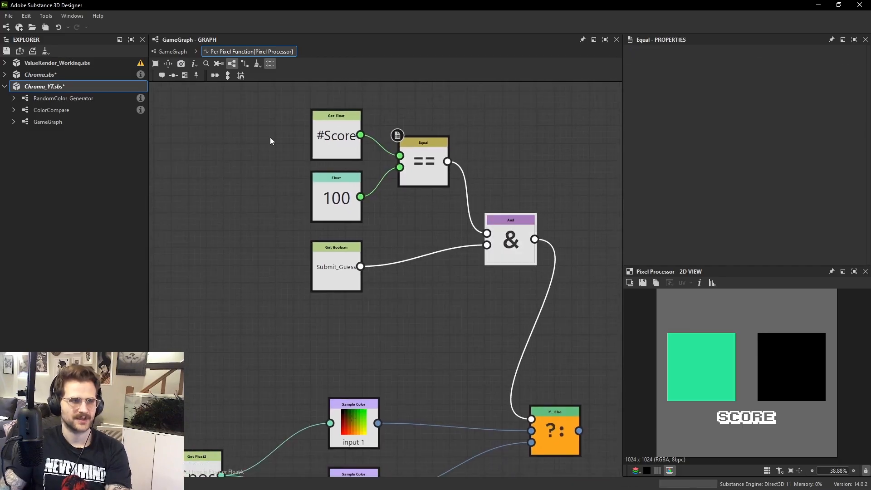
Republish the Chroma_YT package's .sbsar file, continuing despite the unsaved dependencies.
{"action": "right_click", "coordinate": [79, 84]}
{"action": "left_click", "coordinate": [133, 184]}
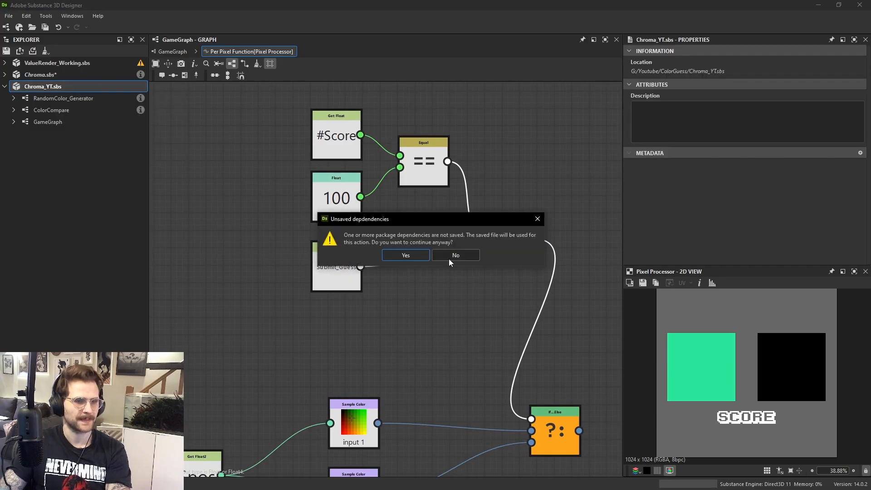
{"action": "left_click", "coordinate": [405, 255]}
Open the RandomColor_Generator graph, return to GameGraph and move the Base Color output farther from the second Pixel Processor.
{"action": "left_click", "coordinate": [72, 99]}
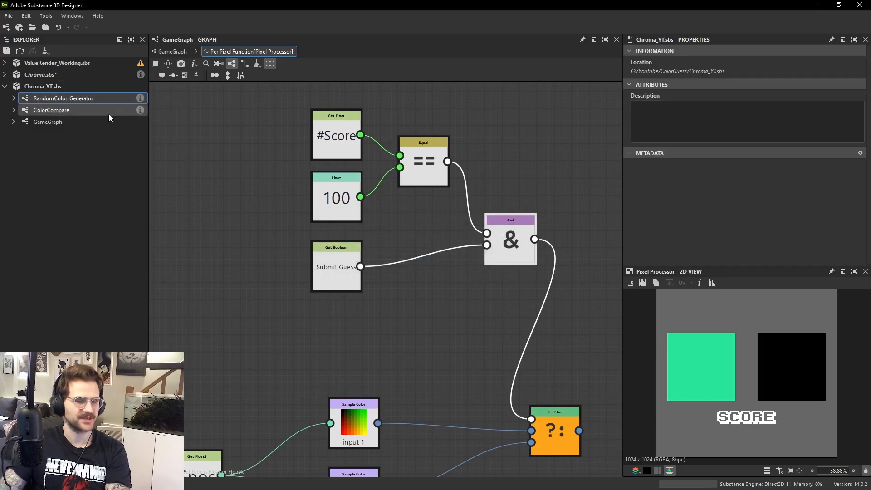
{"action": "scroll", "coordinate": [441, 272], "scroll_direction": "down", "scroll_amount": 1}
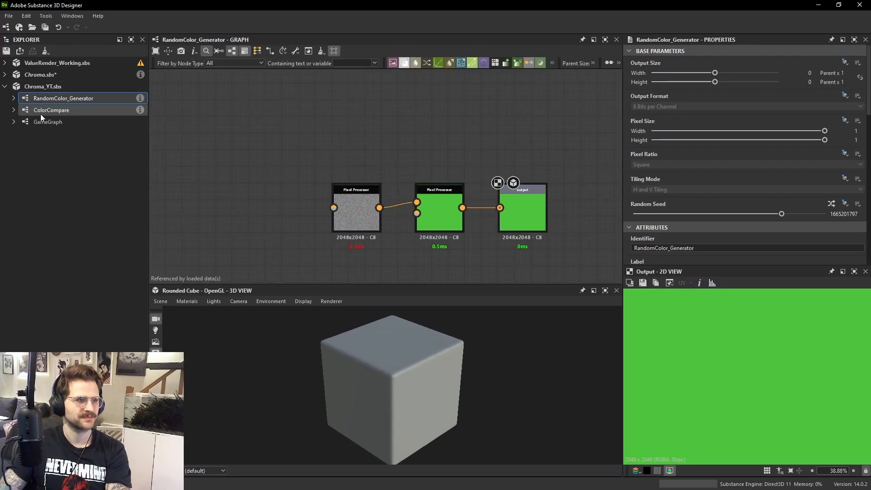
{"action": "left_click", "coordinate": [42, 120]}
{"action": "double_click", "coordinate": [42, 119]}
{"action": "middle_click_drag", "start_coordinate": [495, 183], "coordinate": [473, 180]}
{"action": "scroll", "coordinate": [473, 180], "scroll_direction": "up", "scroll_amount": 3}
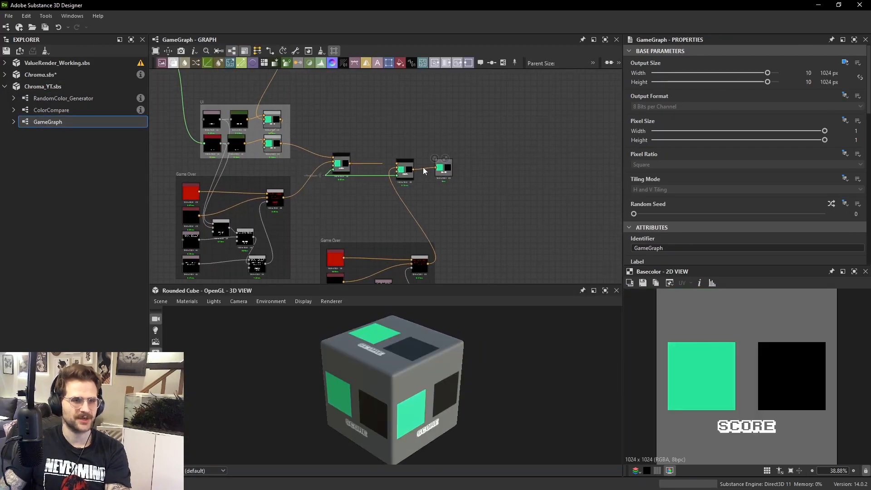
{"action": "scroll", "coordinate": [405, 173], "scroll_direction": "up", "scroll_amount": 4}
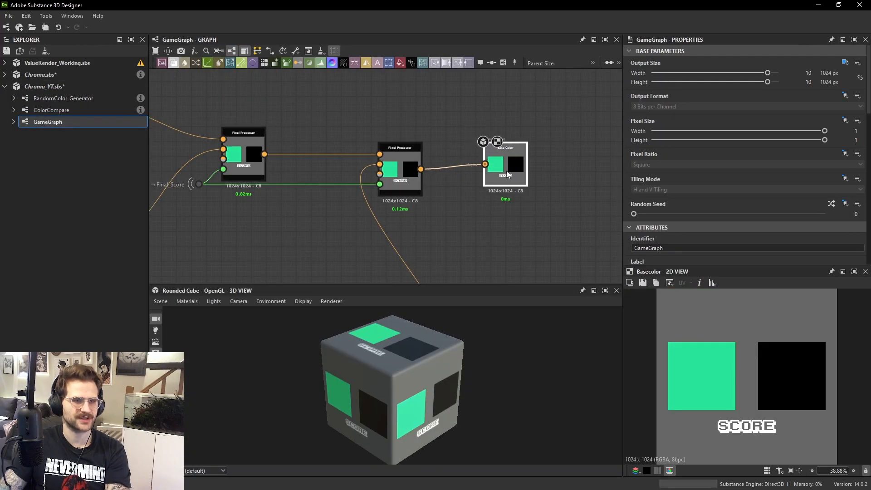
{"action": "scroll", "coordinate": [504, 177], "scroll_direction": "down", "scroll_amount": 4}
{"action": "left_click_drag", "start_coordinate": [505, 177], "coordinate": [529, 175]}
Retitle the lower "Game Over" frame around the cheater screen nodes as "Anti Cheat".
{"action": "left_click", "coordinate": [390, 248]}
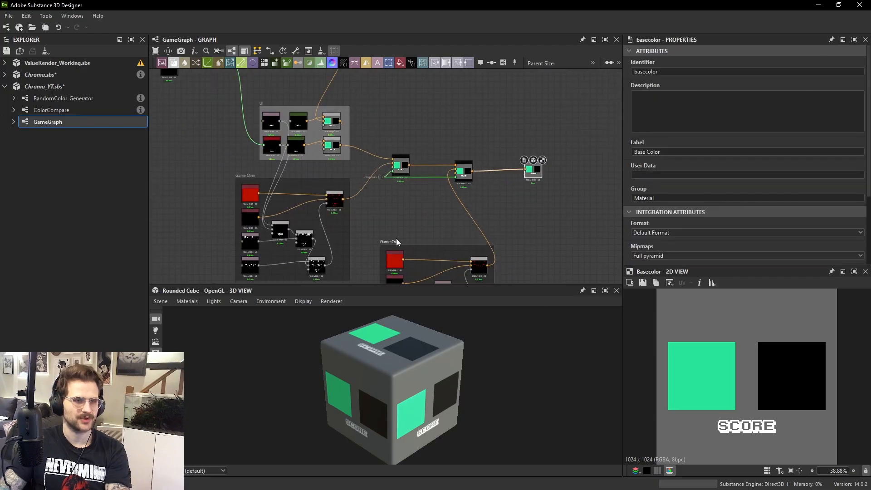
{"action": "left_click_drag", "start_coordinate": [687, 99], "coordinate": [561, 83]}
{"action": "type", "text": "Anti"}
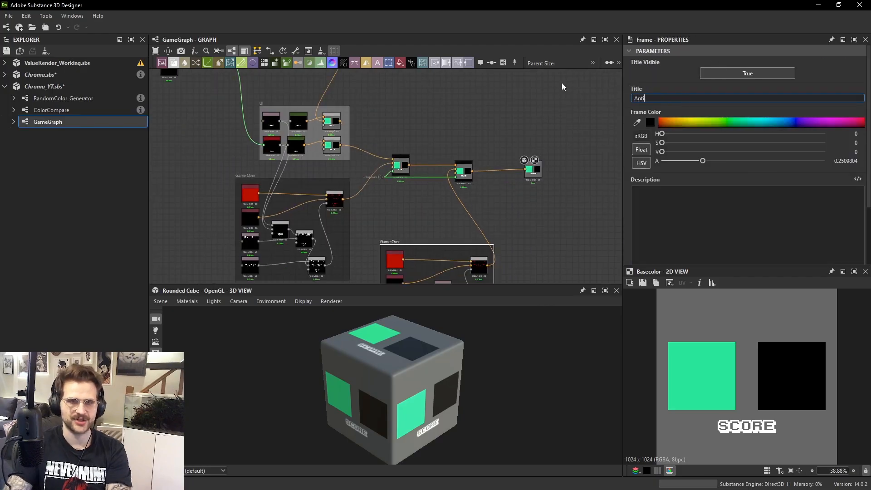
{"action": "type", "text": " Cheat"}
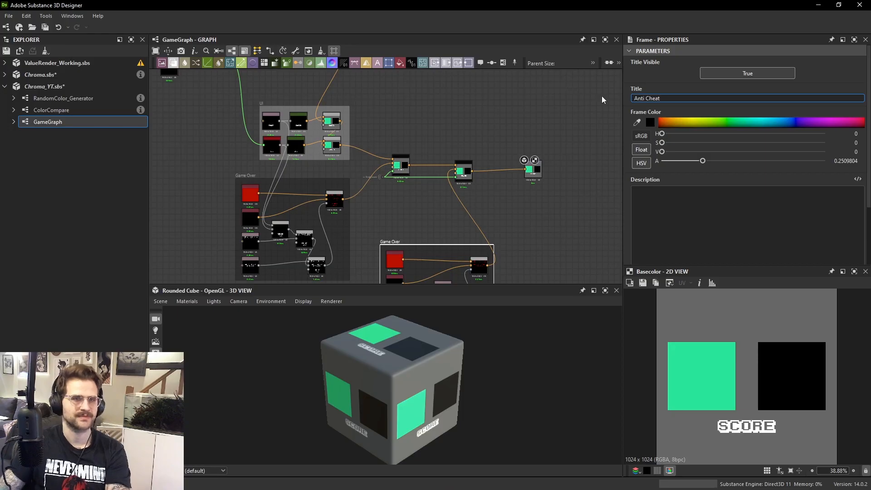
{"action": "key", "text": "Return"}
Republish Chroma_YT's .sbsar file with the retitled frame, accepting the unsaved dependencies.
{"action": "right_click", "coordinate": [67, 88]}
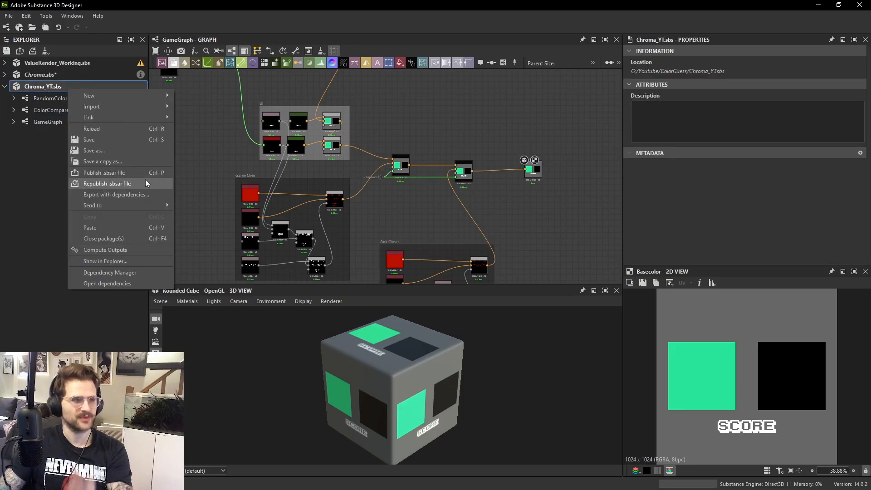
{"action": "left_click", "coordinate": [145, 179]}
{"action": "left_click", "coordinate": [406, 254]}
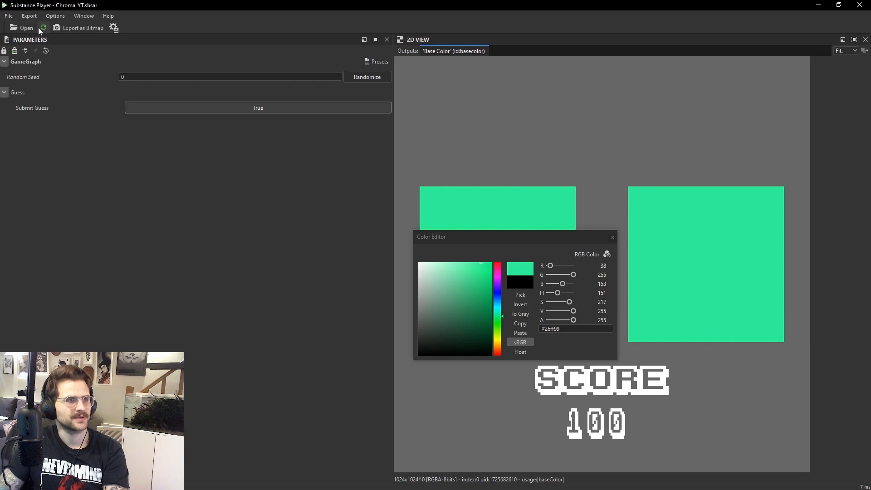
Switch to Substance Player, reload Chroma_YT.sbsar and sample the green target square as the Color Guess.
{"action": "left_click", "coordinate": [43, 28]}
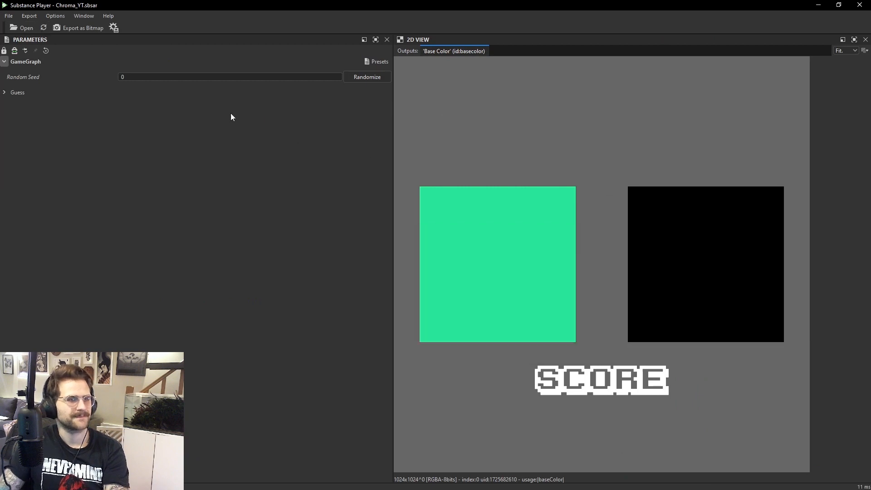
{"action": "left_click", "coordinate": [5, 92]}
{"action": "left_click", "coordinate": [386, 108]}
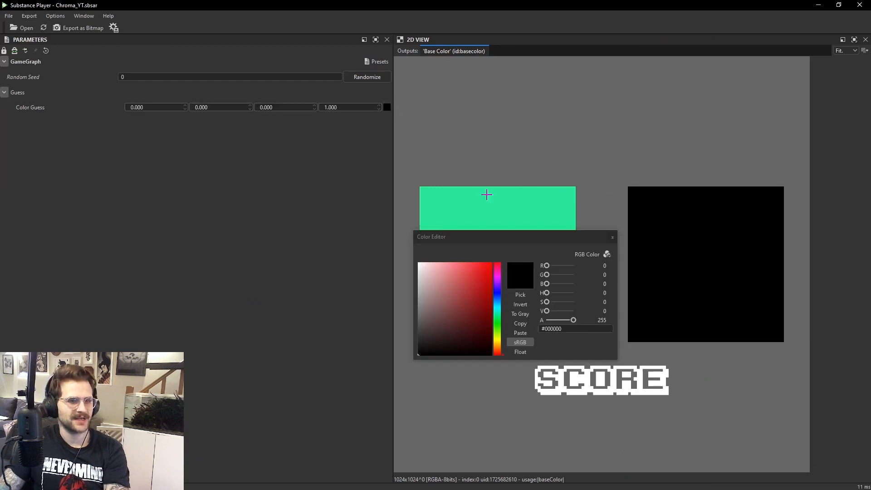
{"action": "left_click", "coordinate": [521, 295]}
{"action": "left_click", "coordinate": [506, 210]}
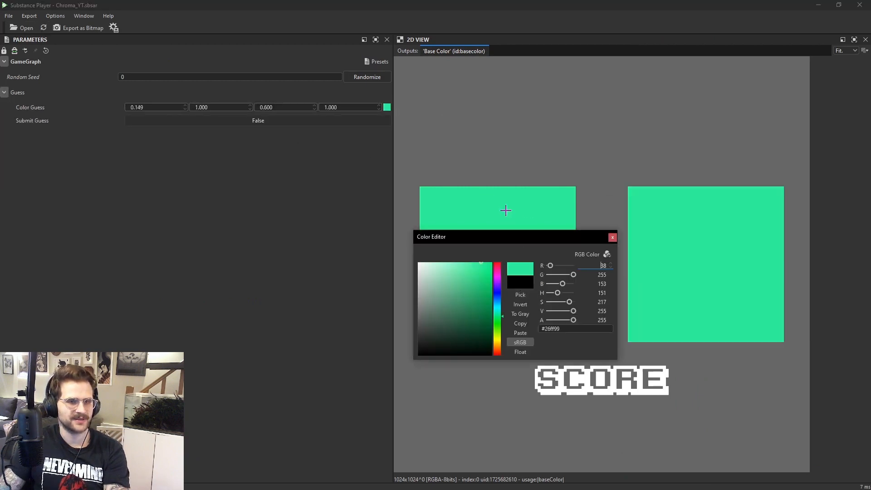
Close the colour editor, set Submit Guess to True to test the cheat check, and close Substance Player.
{"action": "left_click", "coordinate": [612, 238]}
{"action": "left_click", "coordinate": [278, 120]}
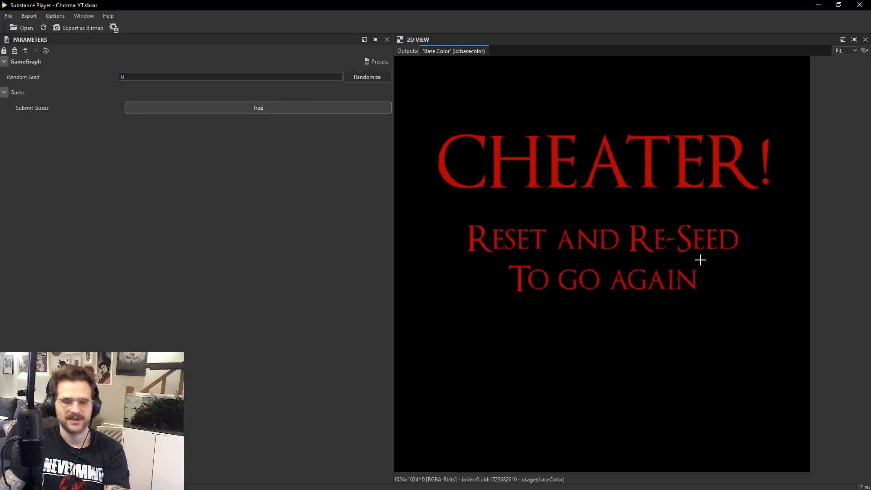
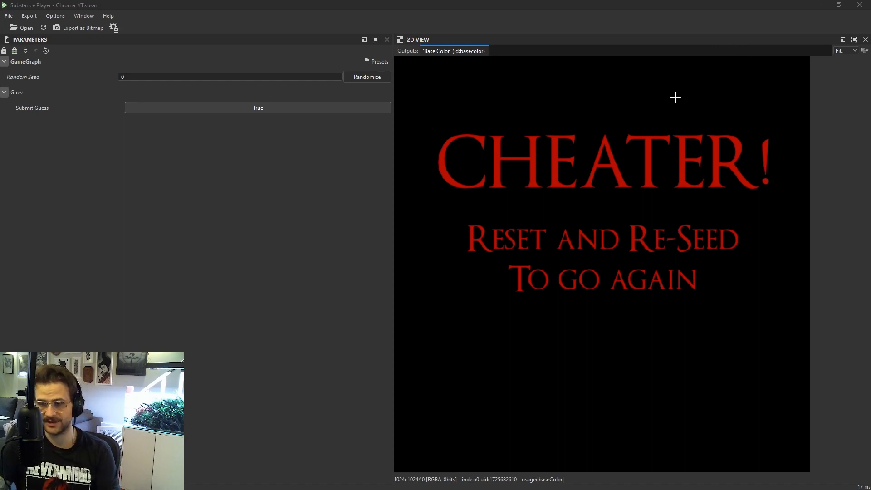
{"action": "left_click", "coordinate": [859, 5]}
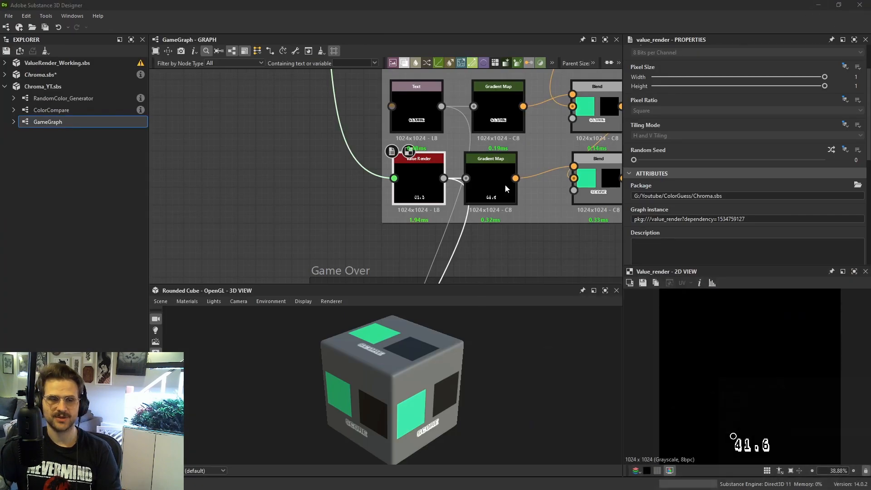
Set the Value parameter of the UI frame's Value Render node to 0.15.
{"action": "scroll", "coordinate": [476, 188], "scroll_direction": "down", "scroll_amount": 4}
{"action": "scroll", "coordinate": [434, 180], "scroll_direction": "up", "scroll_amount": 4}
{"action": "scroll", "coordinate": [442, 187], "scroll_direction": "down", "scroll_amount": 2}
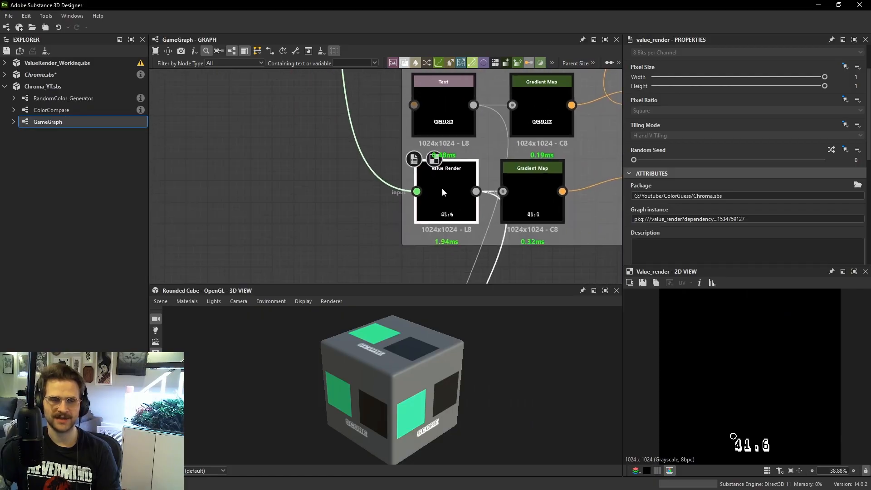
{"action": "scroll", "coordinate": [773, 214], "scroll_direction": "down", "scroll_amount": 5}
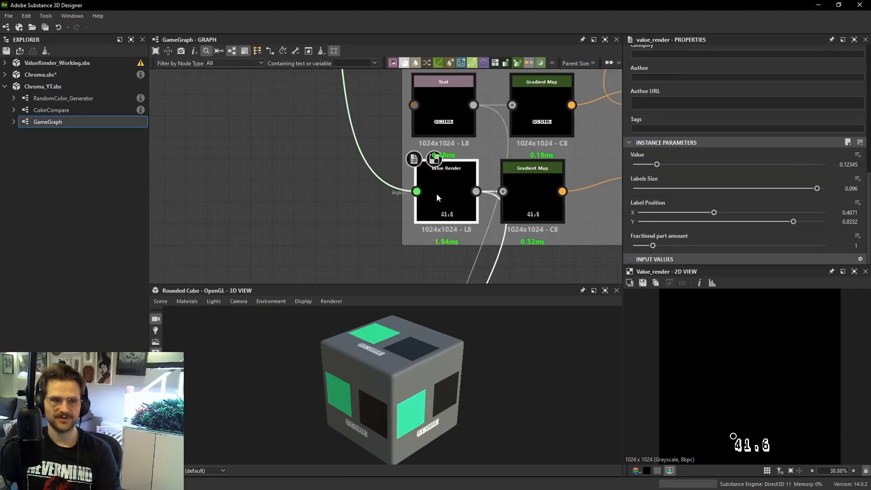
{"action": "mouse_move", "coordinate": [436, 193]}
{"action": "left_mouse_down"}
{"action": "mouse_move", "coordinate": [448, 187]}
{"action": "mouse_move", "coordinate": [439, 188]}
{"action": "left_mouse_up"}
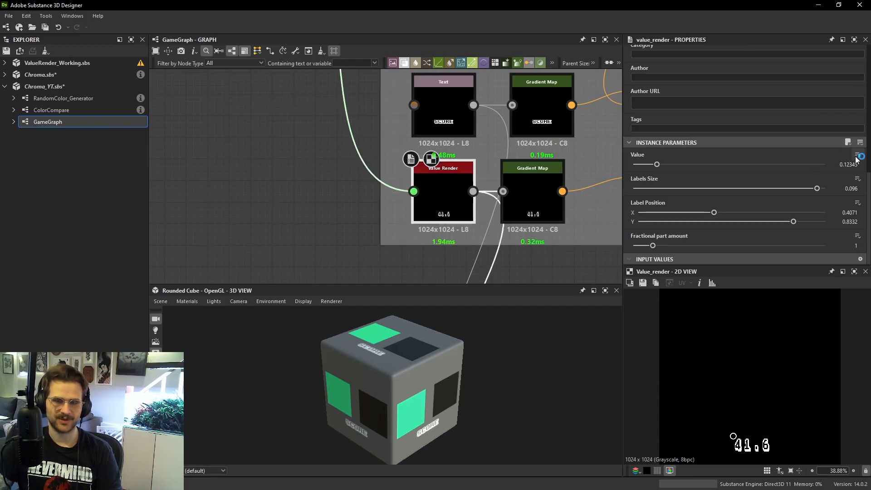
{"action": "left_click", "coordinate": [662, 164]}
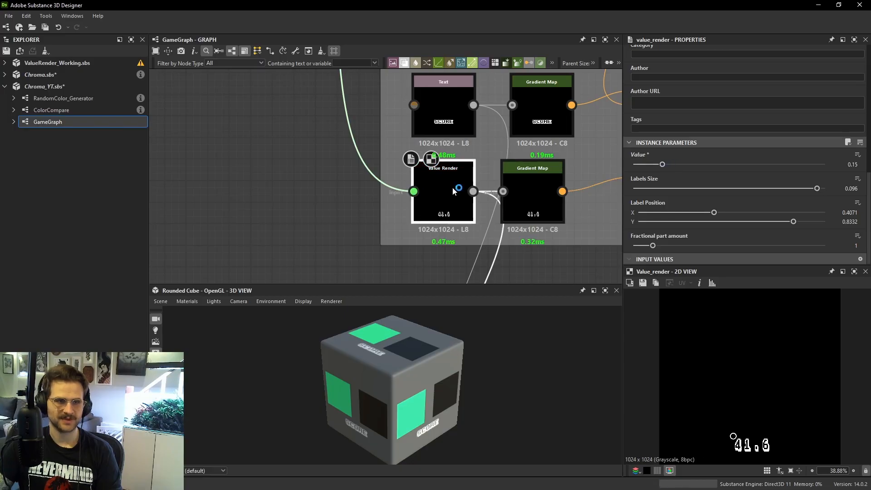
{"action": "scroll", "coordinate": [453, 186], "scroll_direction": "down", "scroll_amount": 2}
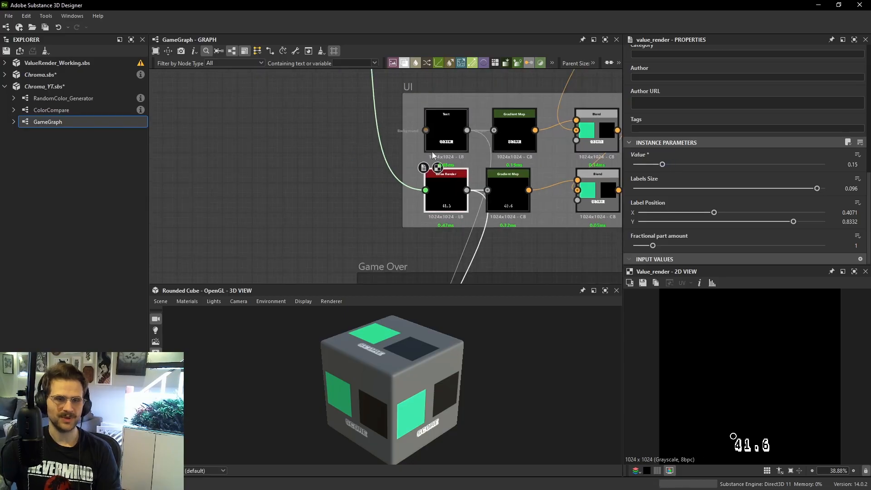
{"action": "scroll", "coordinate": [447, 191], "scroll_direction": "up", "scroll_amount": 2}
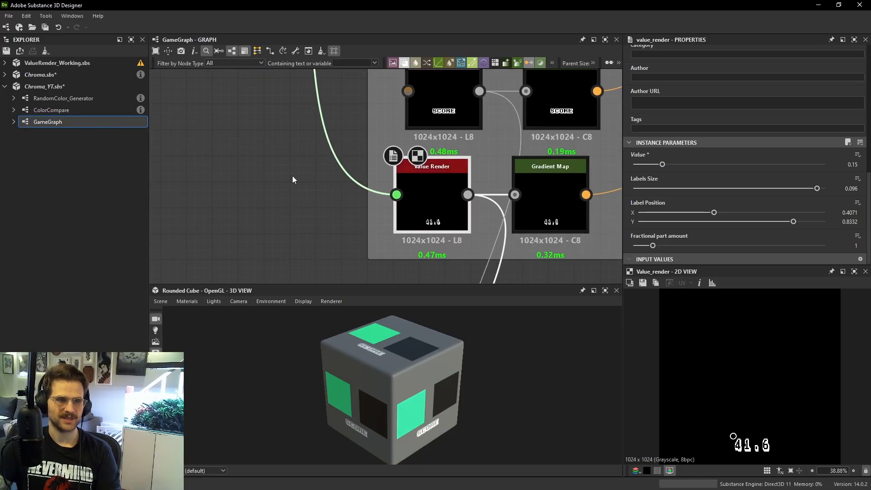
Add a Value Processor node beside the Value Render node and open its function for editing.
{"action": "middle_click_drag", "start_coordinate": [435, 196], "coordinate": [454, 200]}
{"action": "scroll", "coordinate": [277, 178], "scroll_direction": "down", "scroll_amount": 1}
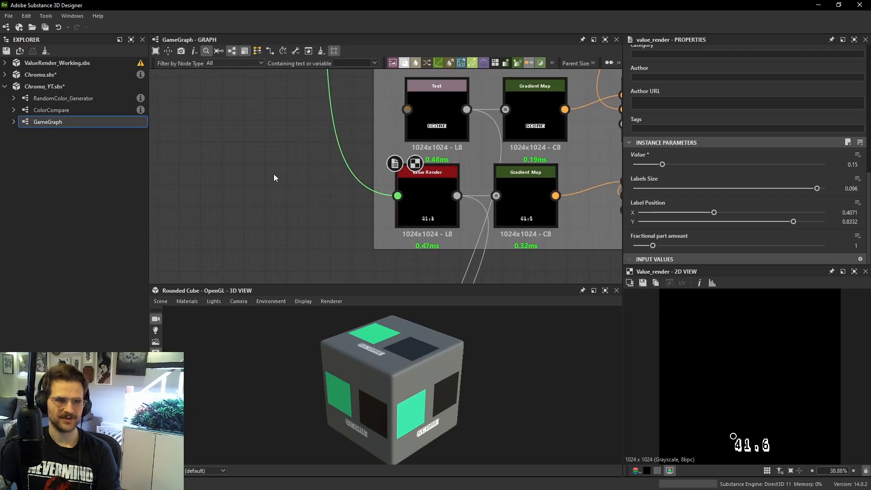
{"action": "key", "text": "space"}
{"action": "type", "text": "valu"}
{"action": "key", "text": "Return"}
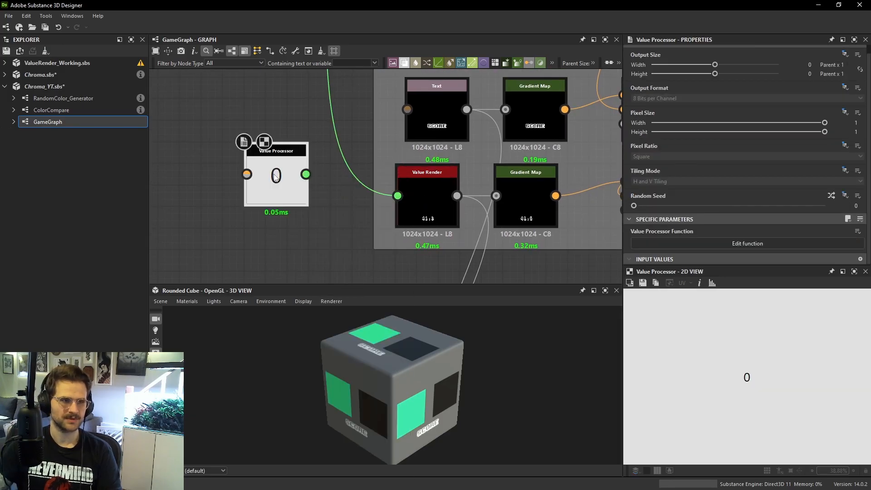
{"action": "left_click_drag", "start_coordinate": [397, 195], "coordinate": [292, 237], "text": "shift"}
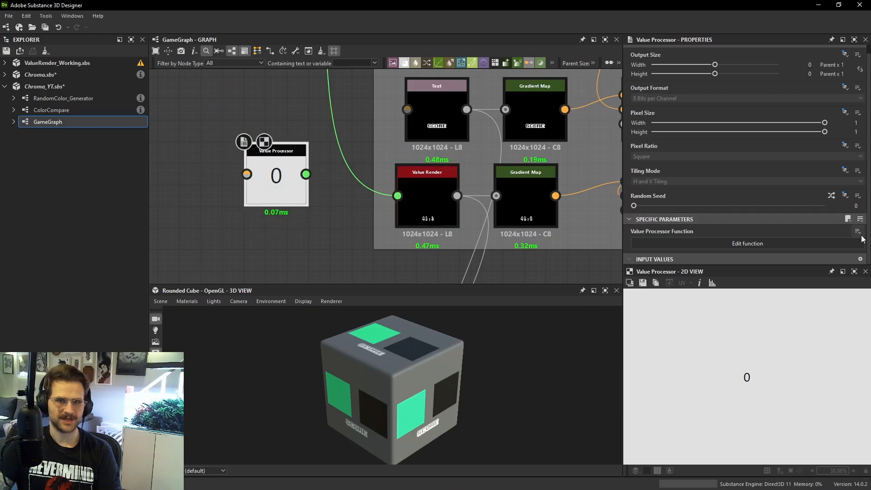
{"action": "middle_click_drag", "start_coordinate": [392, 193], "coordinate": [472, 239]}
{"action": "left_click_drag", "start_coordinate": [472, 240], "coordinate": [326, 227]}
{"action": "left_click", "coordinate": [709, 244]}
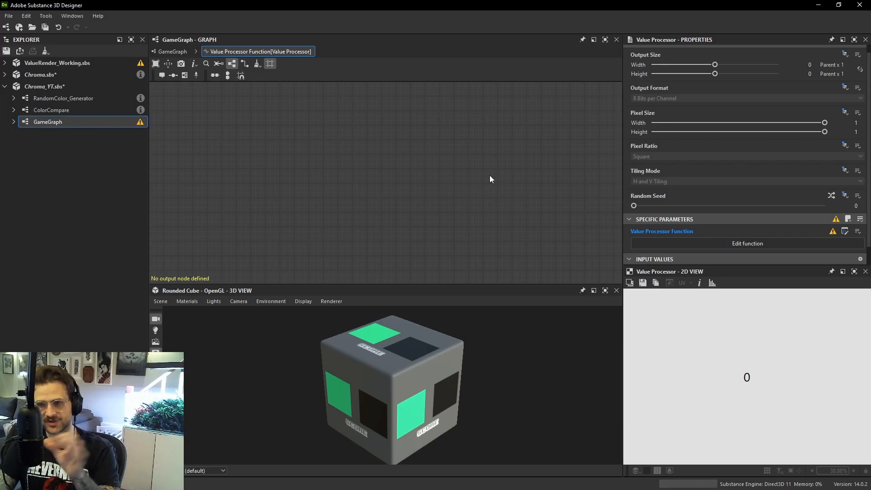
Add a Get Float node reading #input and connect it to the first input of a new Add node.
{"action": "key", "text": "space"}
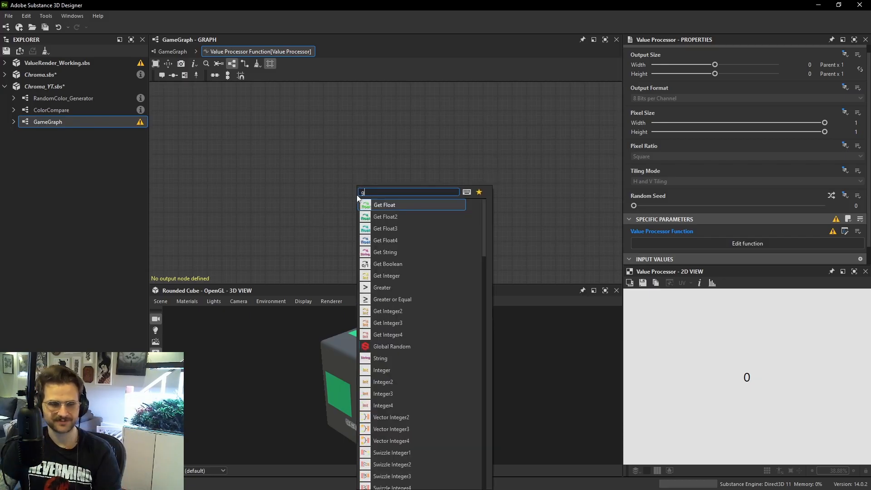
{"action": "type", "text": "get"}
{"action": "left_click", "coordinate": [404, 205]}
{"action": "left_click", "coordinate": [860, 60]}
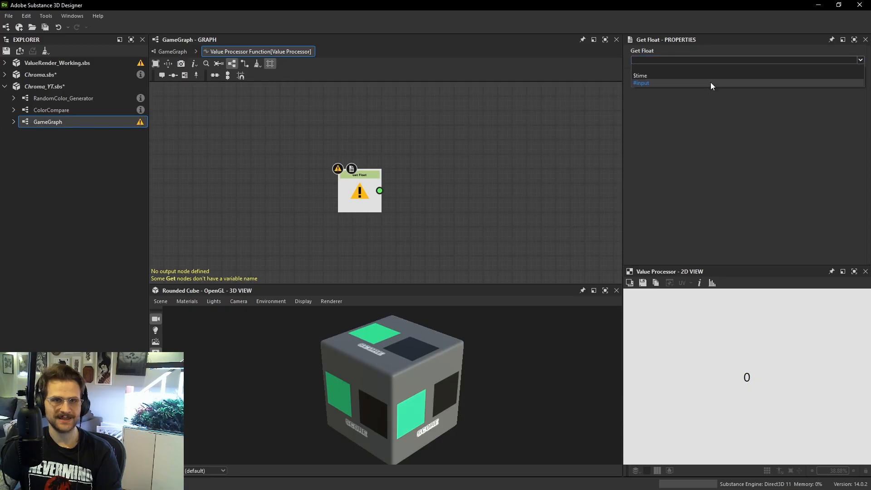
{"action": "left_click", "coordinate": [710, 82]}
{"action": "key", "text": "space"}
{"action": "type", "text": "add"}
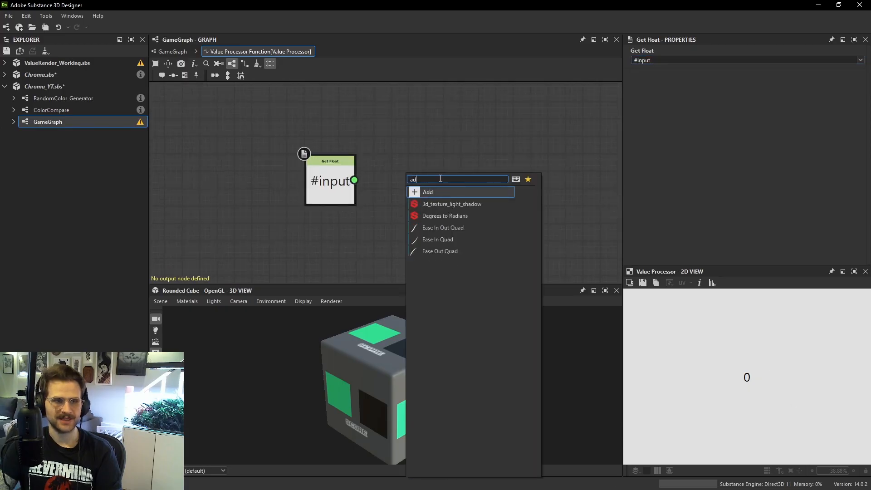
{"action": "left_click", "coordinate": [414, 188]}
{"action": "left_click_drag", "start_coordinate": [355, 181], "coordinate": [376, 175]}
{"action": "left_click_drag", "start_coordinate": [408, 171], "coordinate": [443, 171]}
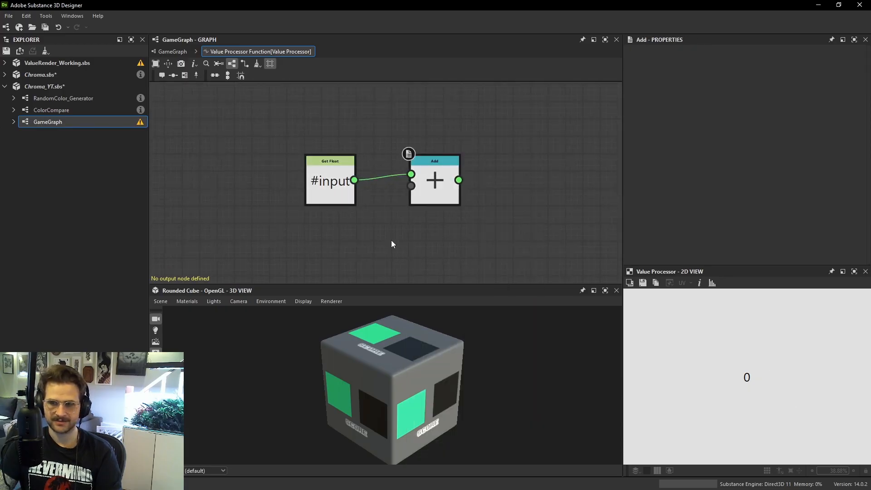
Create a Float constant of 0.01 and connect it to the Add node's second input.
{"action": "key", "text": "space"}
{"action": "type", "text": "float"}
{"action": "key", "text": "Return"}
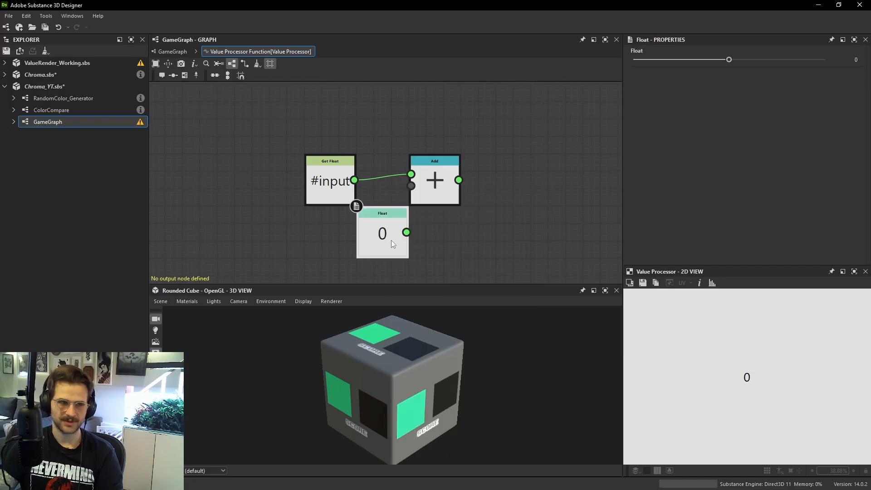
{"action": "left_click", "coordinate": [734, 59]}
{"action": "type", "text": "0.01"}
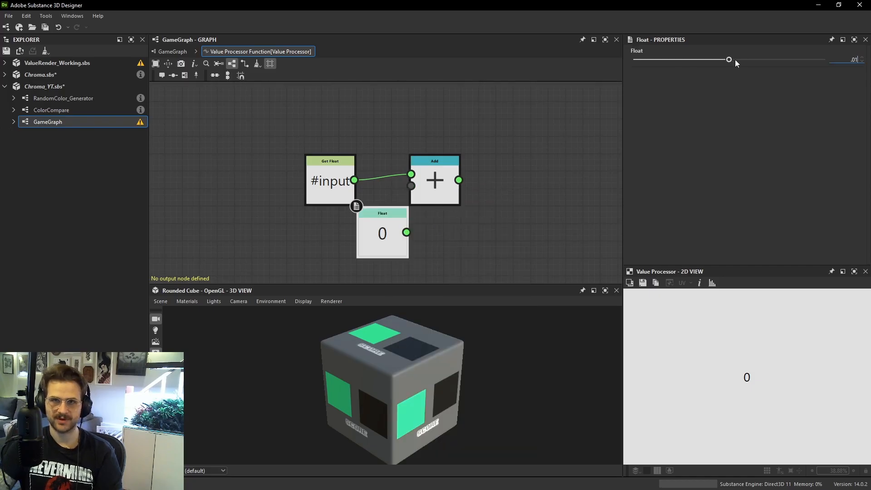
{"action": "key", "text": "Return"}
{"action": "left_click_drag", "start_coordinate": [384, 229], "coordinate": [411, 186]}
{"action": "left_click", "coordinate": [428, 195]}
Replace #input on the Add node with a test Float of 100 and make Add the function's output node.
{"action": "middle_click_drag", "start_coordinate": [389, 151], "coordinate": [385, 186]}
{"action": "key", "text": "space"}
{"action": "left_click", "coordinate": [384, 310]}
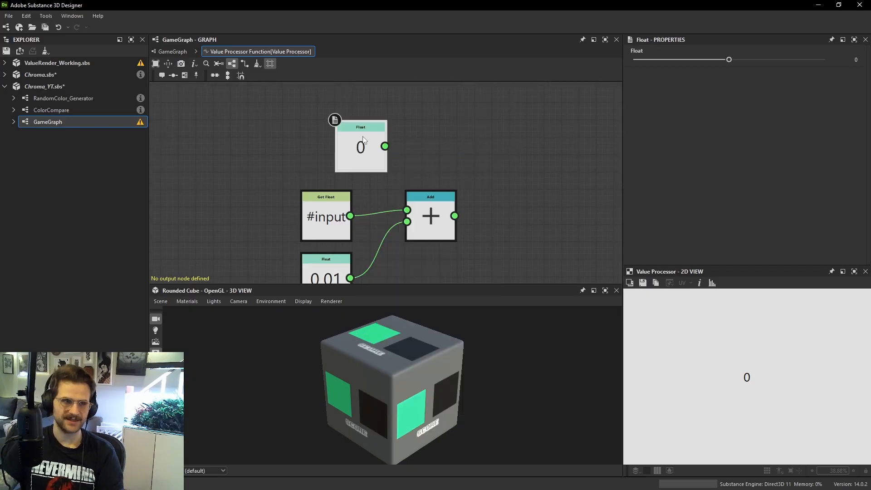
{"action": "type", "text": "100"}
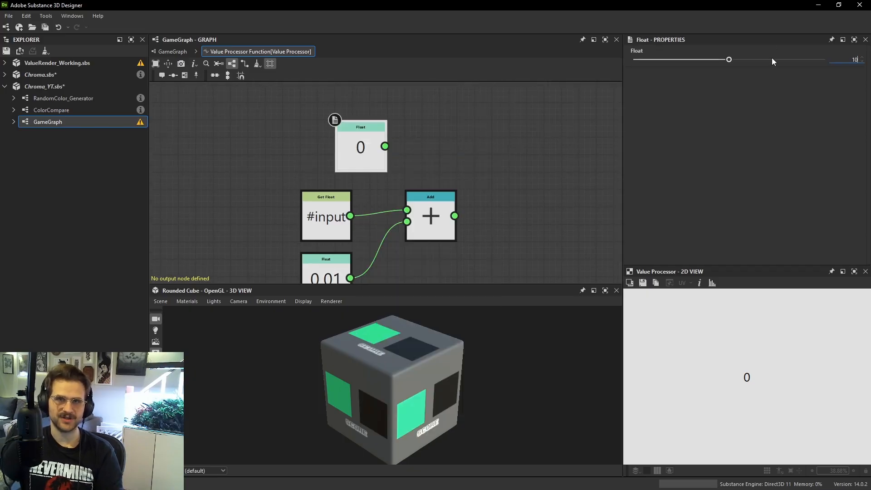
{"action": "key", "text": "Return"}
{"action": "left_click_drag", "start_coordinate": [360, 150], "coordinate": [407, 210]}
{"action": "left_click", "coordinate": [435, 212]}
{"action": "right_click", "coordinate": [436, 212]}
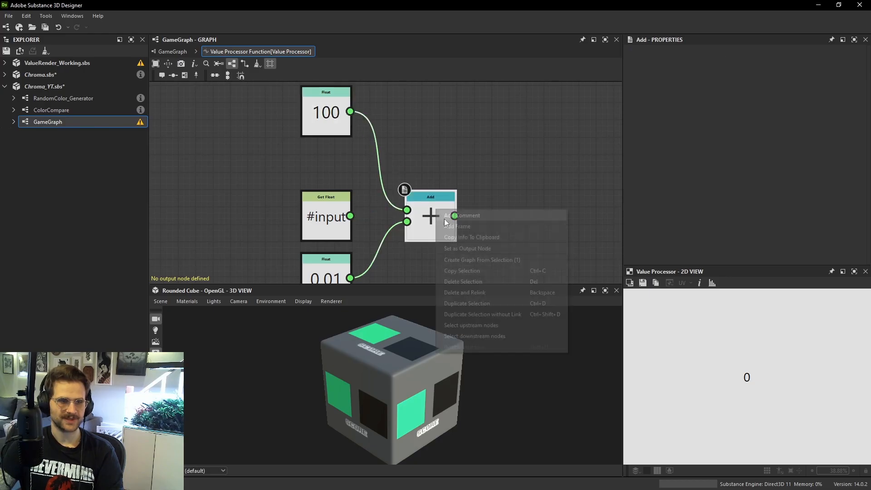
{"action": "left_click", "coordinate": [461, 249]}
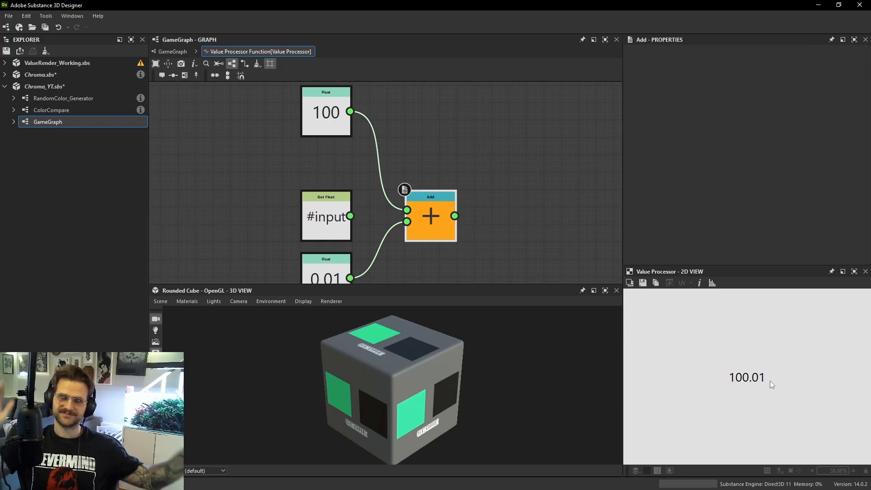
Add a Clamp node after the Add node and feed the sum into its first input.
{"action": "left_click_drag", "start_coordinate": [432, 206], "coordinate": [467, 206]}
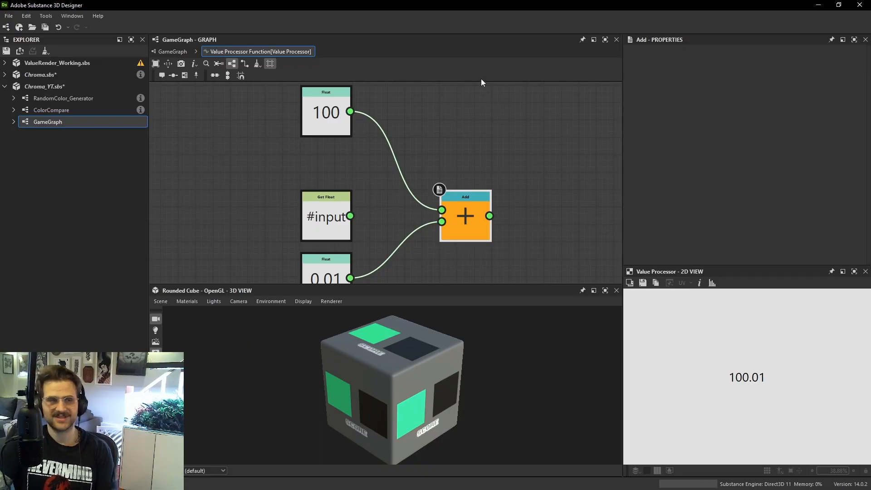
{"action": "left_click_drag", "start_coordinate": [480, 195], "coordinate": [512, 195]}
{"action": "scroll", "coordinate": [404, 202], "scroll_direction": "down", "scroll_amount": 1}
{"action": "scroll", "coordinate": [403, 199], "scroll_direction": "down", "scroll_amount": 1}
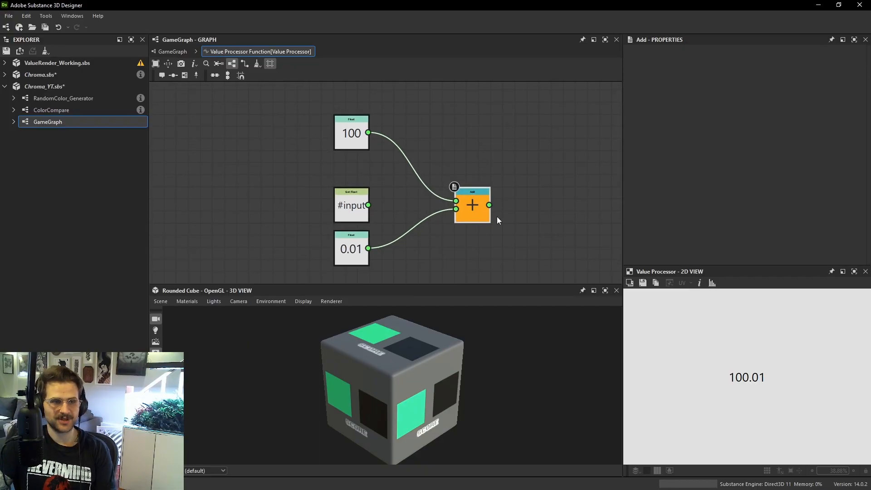
{"action": "left_click_drag", "start_coordinate": [467, 210], "coordinate": [406, 209]}
{"action": "scroll", "coordinate": [377, 208], "scroll_direction": "up", "scroll_amount": 1}
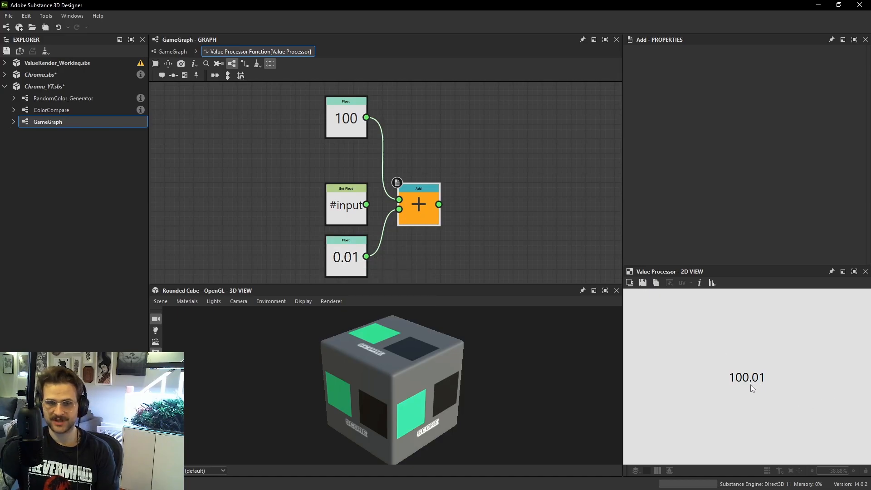
{"action": "key", "text": "space"}
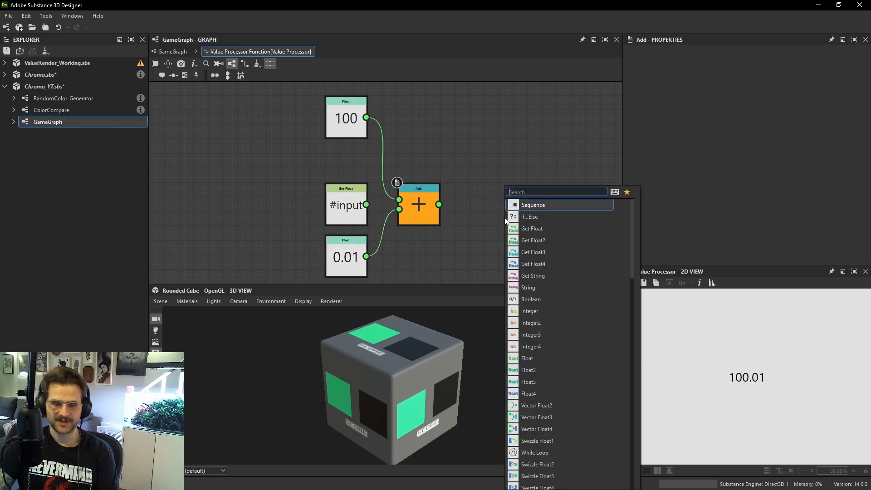
{"action": "type", "text": "clamp"}
{"action": "key", "text": "Return"}
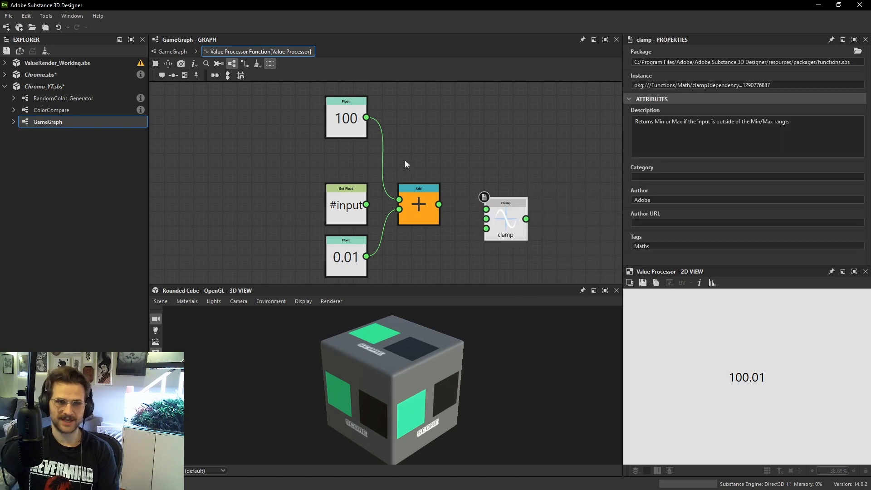
{"action": "scroll", "coordinate": [451, 211], "scroll_direction": "up", "scroll_amount": 1}
{"action": "left_click_drag", "start_coordinate": [435, 203], "coordinate": [525, 225]}
{"action": "middle_click_drag", "start_coordinate": [526, 225], "coordinate": [502, 176]}
Create a Float constant of 100 and connect it to the Clamp node as its upper limit.
{"action": "key", "text": "space"}
{"action": "type", "text": "float"}
{"action": "key", "text": "Return"}
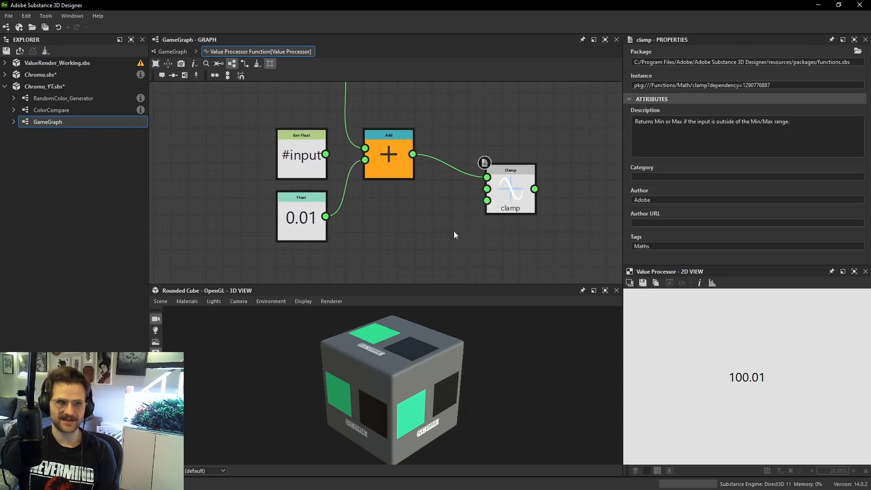
{"action": "left_click", "coordinate": [738, 60]}
{"action": "type", "text": "100"}
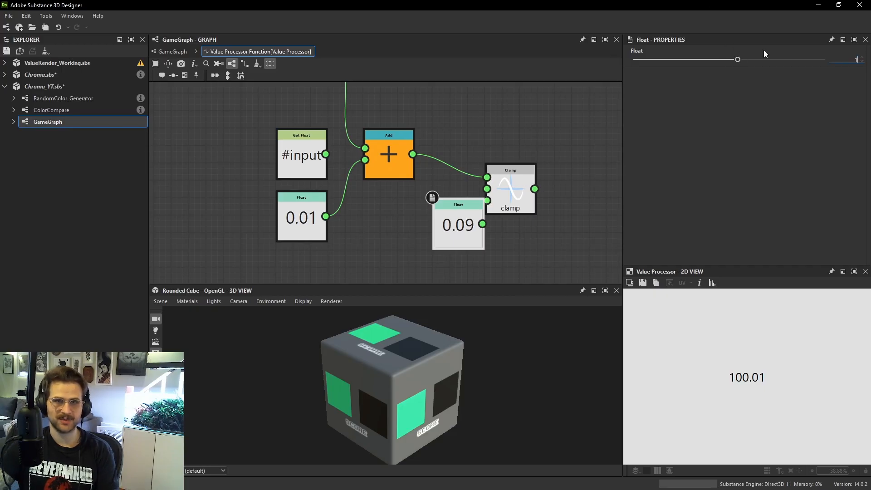
{"action": "key", "text": "Return"}
{"action": "left_click_drag", "start_coordinate": [469, 224], "coordinate": [542, 196]}
Connect a Float constant of 0 as the Clamp's lower limit, arrange the nodes, and make Clamp the output node.
{"action": "key", "text": "space"}
{"action": "type", "text": "float"}
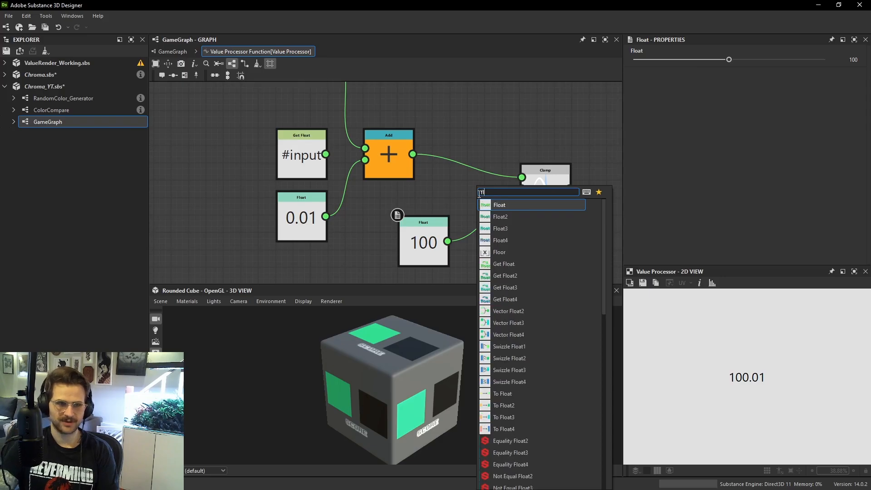
{"action": "key", "text": "Return"}
{"action": "left_click_drag", "start_coordinate": [543, 195], "coordinate": [560, 160]}
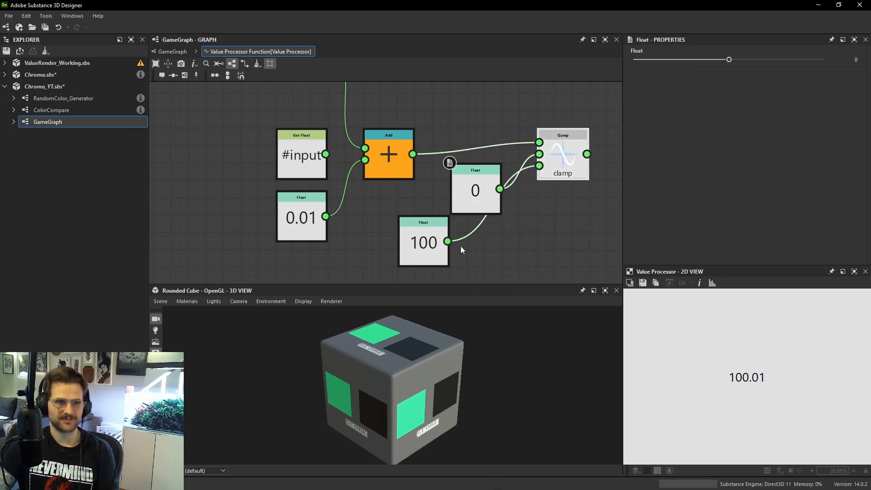
{"action": "left_click_drag", "start_coordinate": [428, 247], "coordinate": [498, 255]}
{"action": "left_click_drag", "start_coordinate": [480, 202], "coordinate": [498, 201]}
{"action": "left_click_drag", "start_coordinate": [564, 173], "coordinate": [582, 174]}
{"action": "right_click", "coordinate": [581, 171]}
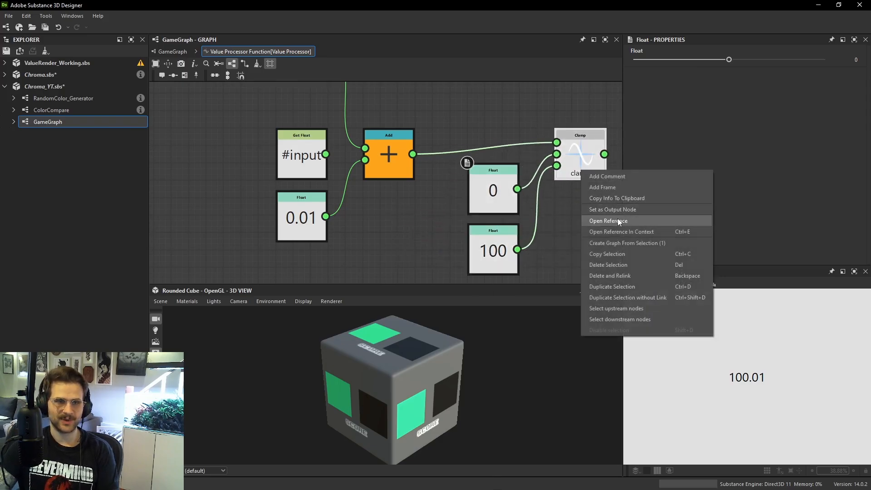
{"action": "left_click", "coordinate": [618, 210]}
Set the test Float feeding the Add node to 99.9 to check the clamped sum.
{"action": "middle_click_drag", "start_coordinate": [418, 121], "coordinate": [431, 176]}
{"action": "middle_click_drag", "start_coordinate": [306, 114], "coordinate": [309, 111]}
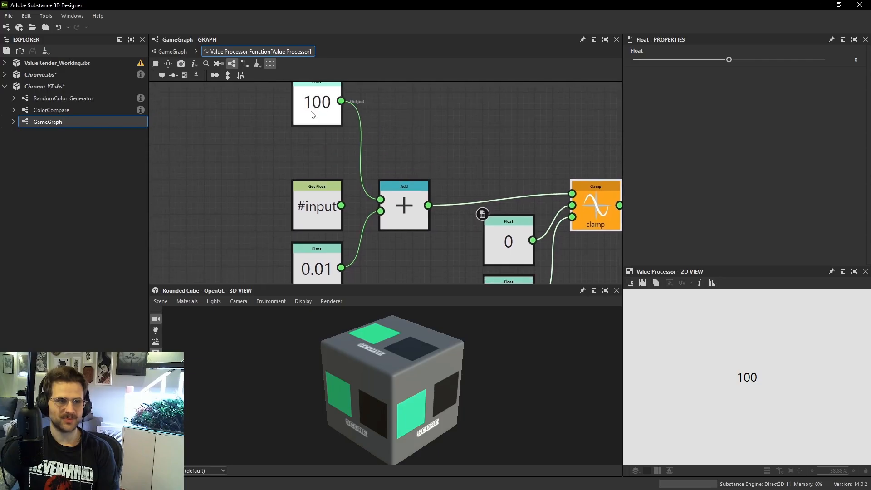
{"action": "left_click", "coordinate": [341, 109]}
{"action": "key", "text": "Tab"}
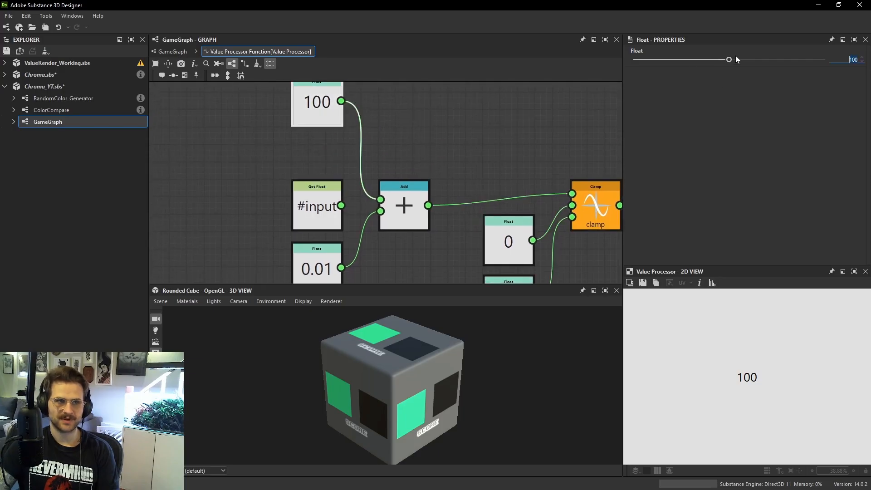
{"action": "type", "text": "."}
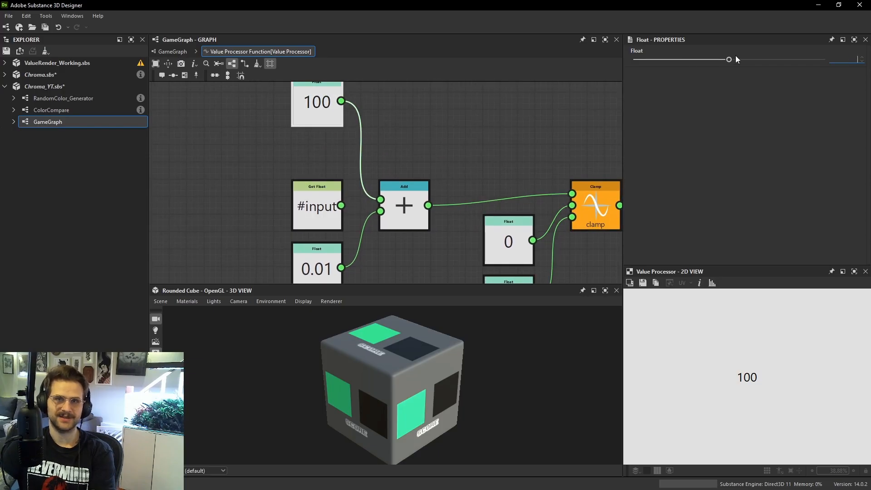
{"action": "type", "text": "99"}
{"action": "key", "text": "Return"}
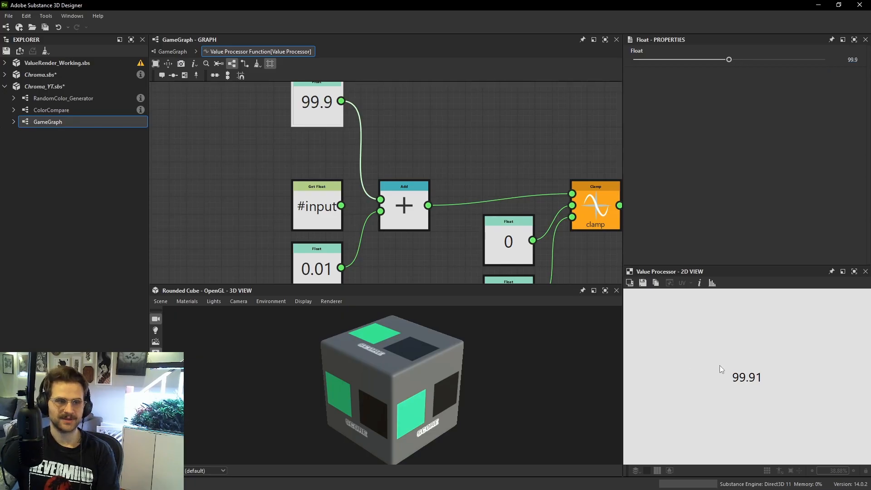
{"action": "middle_click_drag", "start_coordinate": [404, 205], "coordinate": [444, 153]}
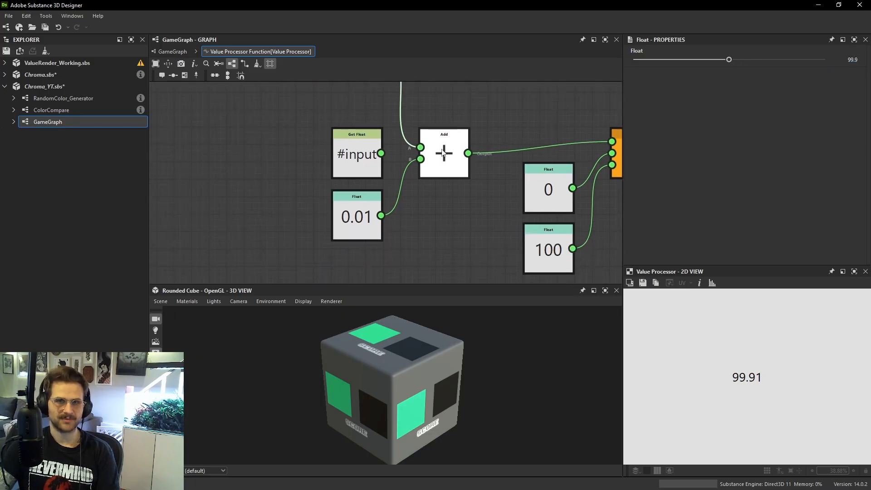
Set the Float constant feeding the Add node's second input to 0.1.
{"action": "left_click", "coordinate": [357, 213]}
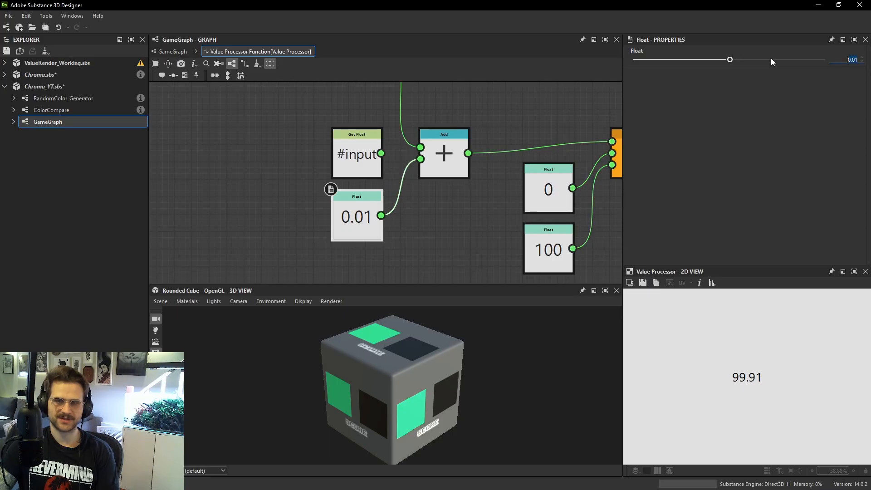
{"action": "type", "text": "0.1"}
{"action": "key", "text": "Return"}
{"action": "left_click", "coordinate": [443, 153]}
Review the test Float, Add and Clamp nodes, and set the test Float to 99.95 to check the upper limit.
{"action": "middle_click_drag", "start_coordinate": [537, 130], "coordinate": [485, 194]}
{"action": "left_click", "coordinate": [302, 113]}
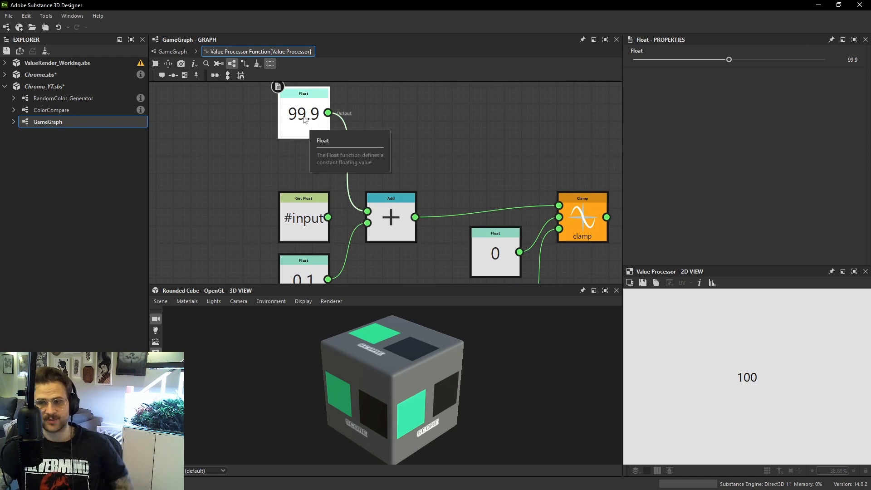
{"action": "middle_click_drag", "start_coordinate": [303, 218], "coordinate": [308, 180]}
{"action": "left_click", "coordinate": [395, 181]}
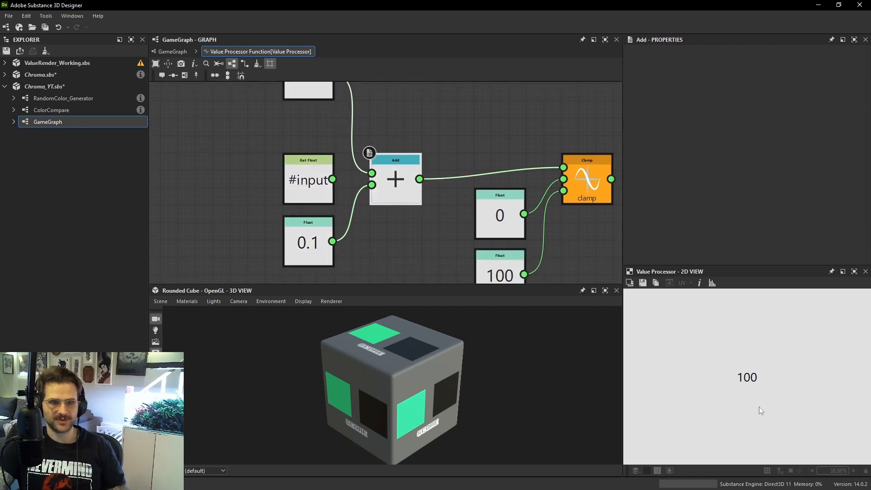
{"action": "middle_click_drag", "start_coordinate": [540, 189], "coordinate": [529, 193]}
{"action": "left_click", "coordinate": [584, 184]}
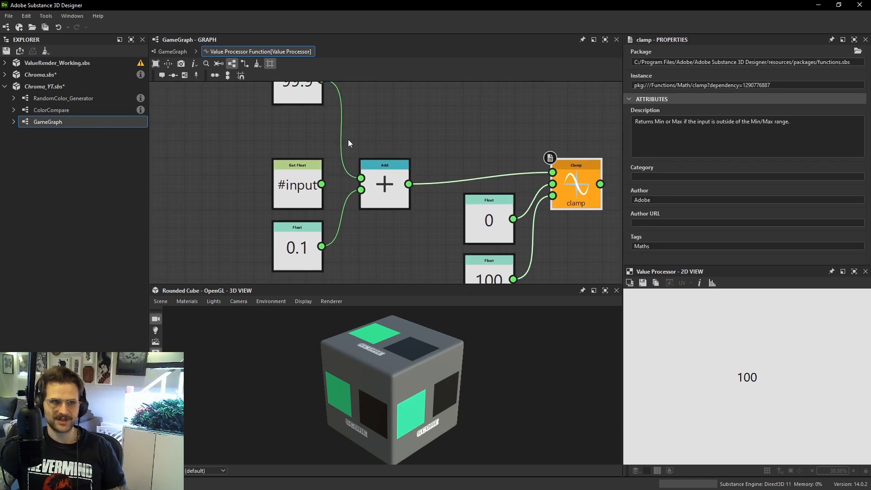
{"action": "middle_click_drag", "start_coordinate": [349, 144], "coordinate": [356, 169]}
{"action": "left_click", "coordinate": [305, 107]}
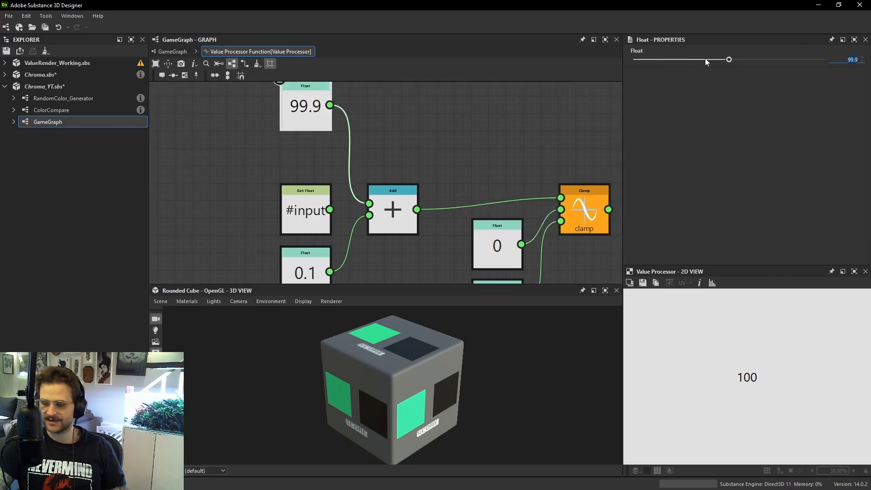
{"action": "type", "text": "99.9"}
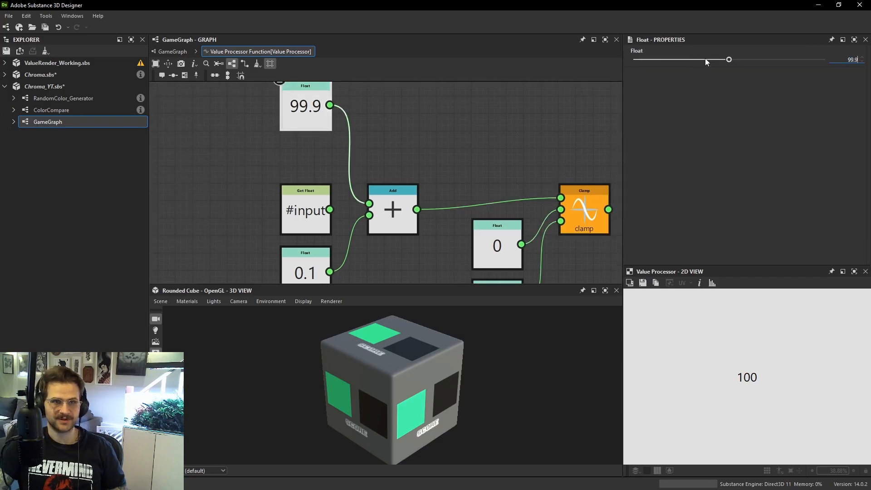
{"action": "type", "text": "5"}
{"action": "key", "text": "Return"}
Make the Add node the function's output to check the unclamped sum.
{"action": "left_click", "coordinate": [309, 270]}
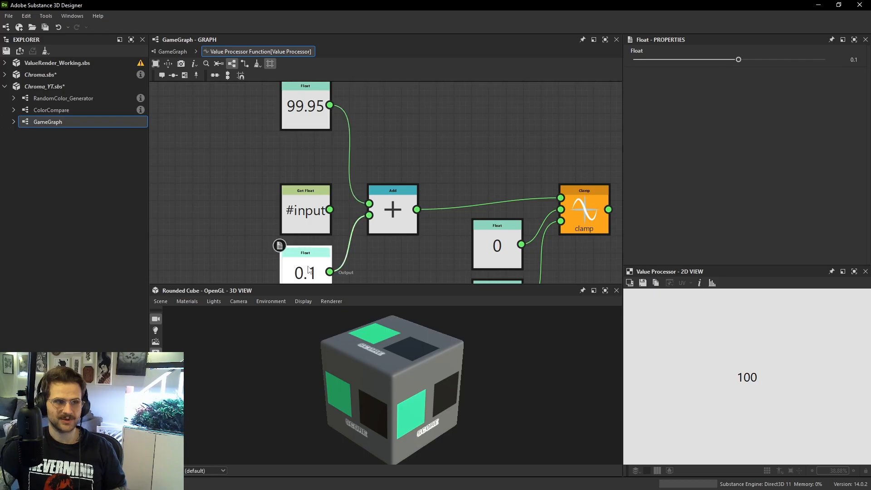
{"action": "left_click", "coordinate": [399, 223]}
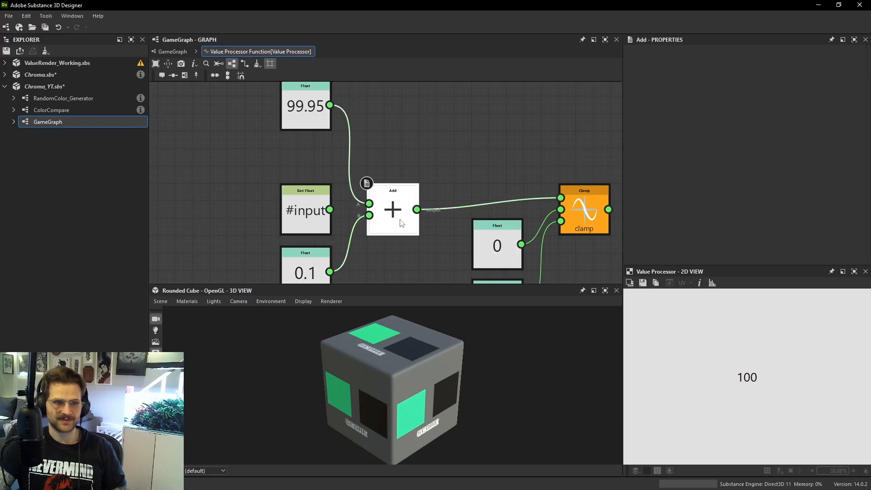
{"action": "right_click", "coordinate": [391, 196]}
{"action": "left_click", "coordinate": [435, 237]}
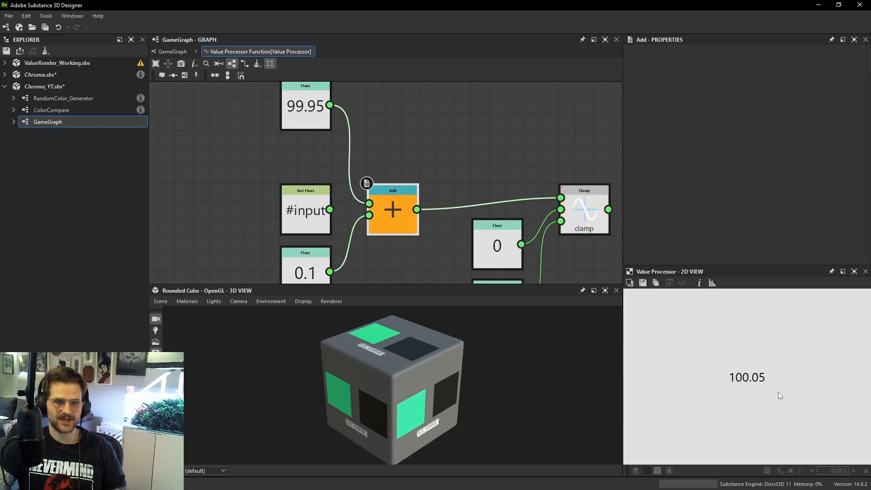
Make the Clamp node the function's output node again.
{"action": "middle_click_drag", "start_coordinate": [512, 233], "coordinate": [438, 220]}
{"action": "right_click", "coordinate": [507, 187]}
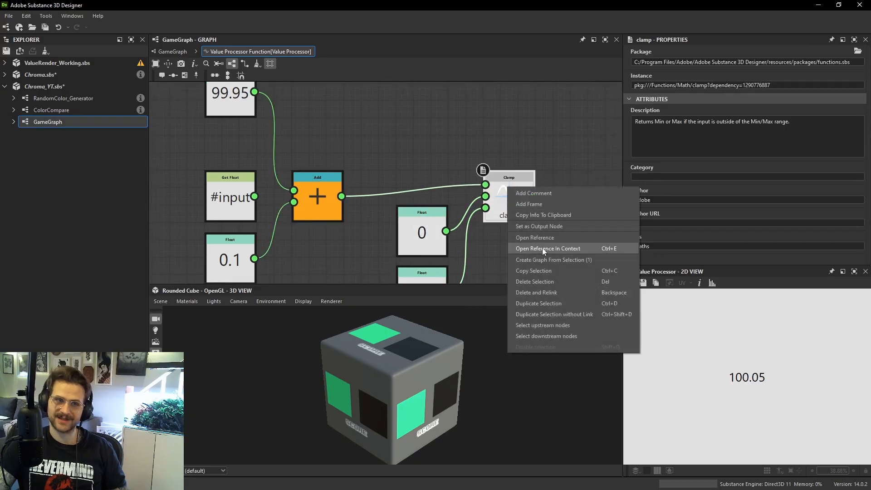
{"action": "left_click", "coordinate": [559, 219]}
{"action": "right_click", "coordinate": [514, 201]}
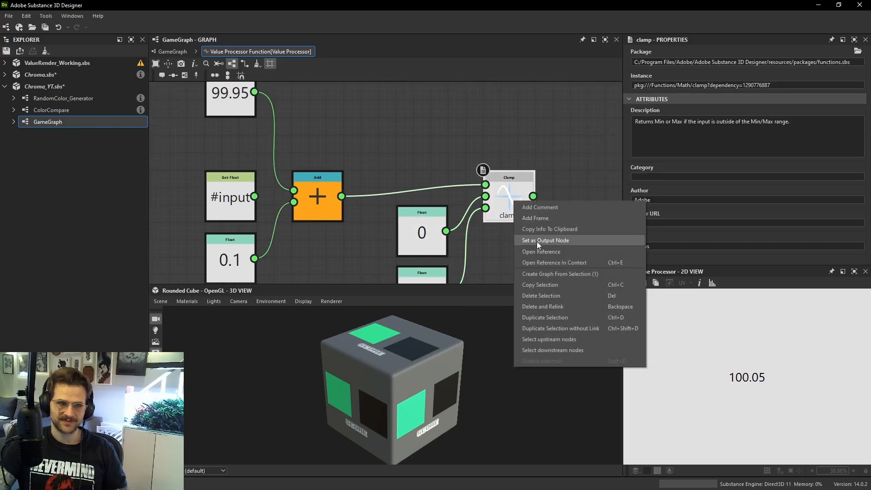
{"action": "left_click", "coordinate": [547, 243]}
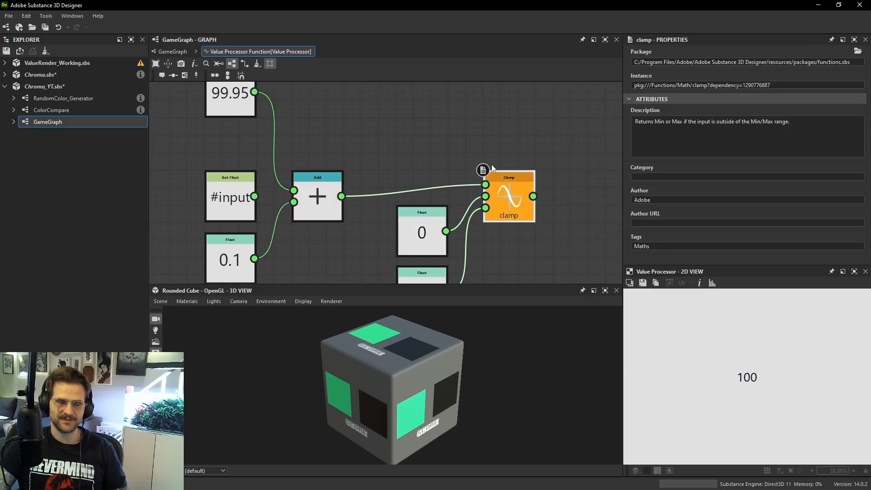
Return to GameGraph, connect the Value Processor's output to the Value Render node in the UI frame, and preview the rendered value.
{"action": "left_click", "coordinate": [173, 55]}
{"action": "left_click", "coordinate": [379, 221]}
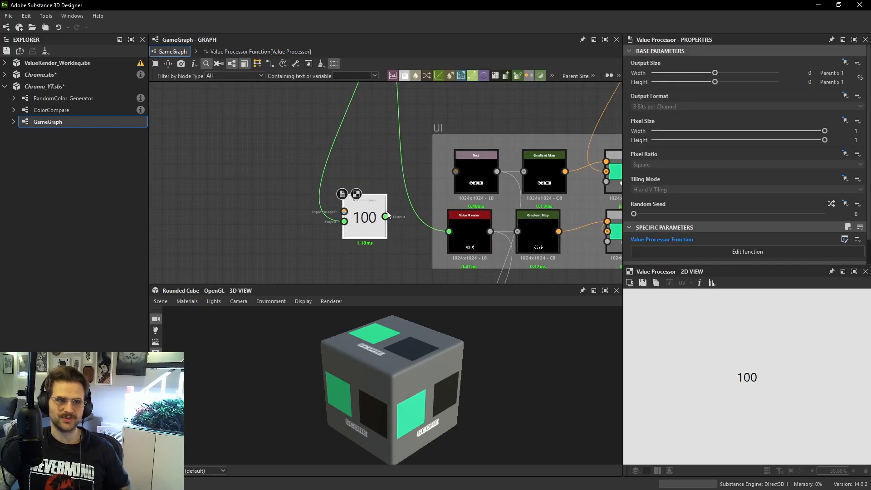
{"action": "left_click_drag", "start_coordinate": [368, 227], "coordinate": [383, 242]}
{"action": "left_click", "coordinate": [469, 235]}
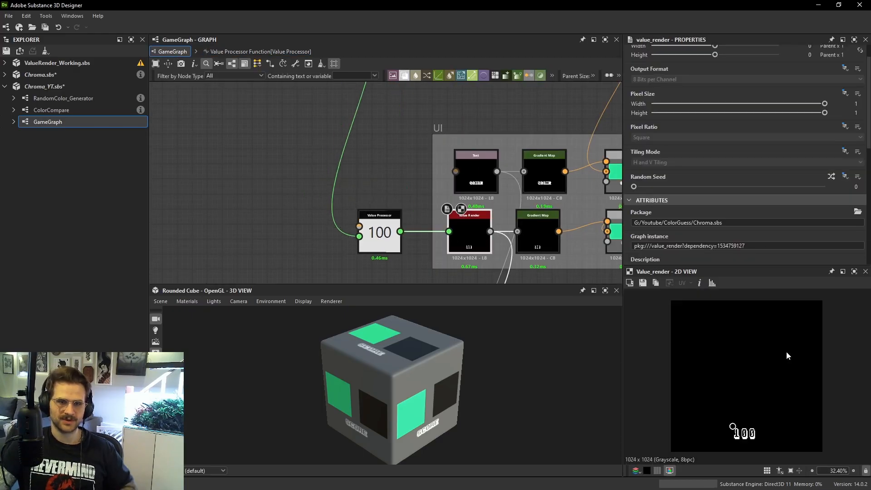
{"action": "scroll", "coordinate": [788, 355], "scroll_direction": "up", "scroll_amount": 2}
Replace the test Float with the #input Get Float on the Add node's first input in the Value Processor function, and save the package.
{"action": "left_click", "coordinate": [386, 229]}
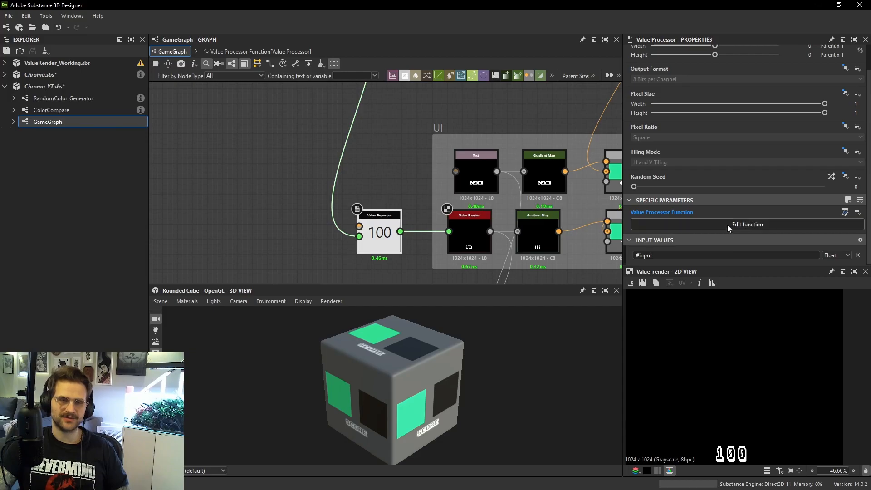
{"action": "left_click", "coordinate": [747, 224]}
{"action": "left_click_drag", "start_coordinate": [358, 152], "coordinate": [272, 113]}
{"action": "key", "text": "Delete"}
{"action": "left_click", "coordinate": [179, 52]}
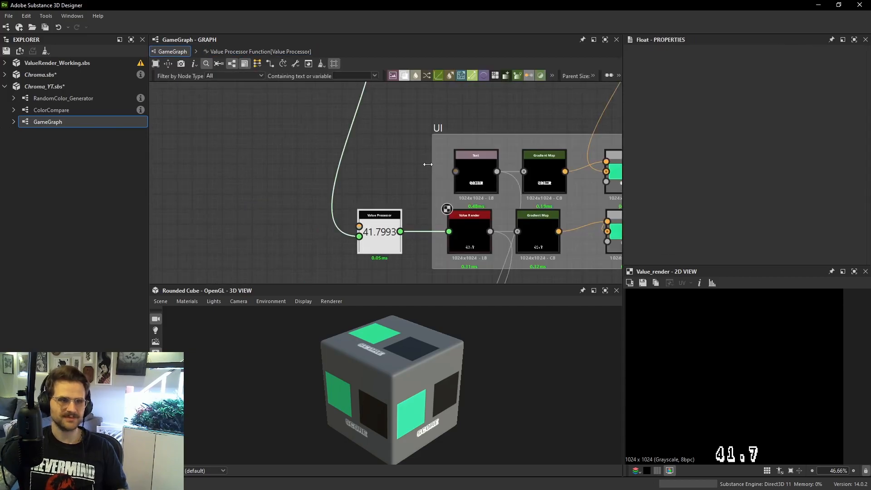
{"action": "key", "text": "ctrl+s"}
{"action": "middle_click_drag", "start_coordinate": [439, 165], "coordinate": [363, 175]}
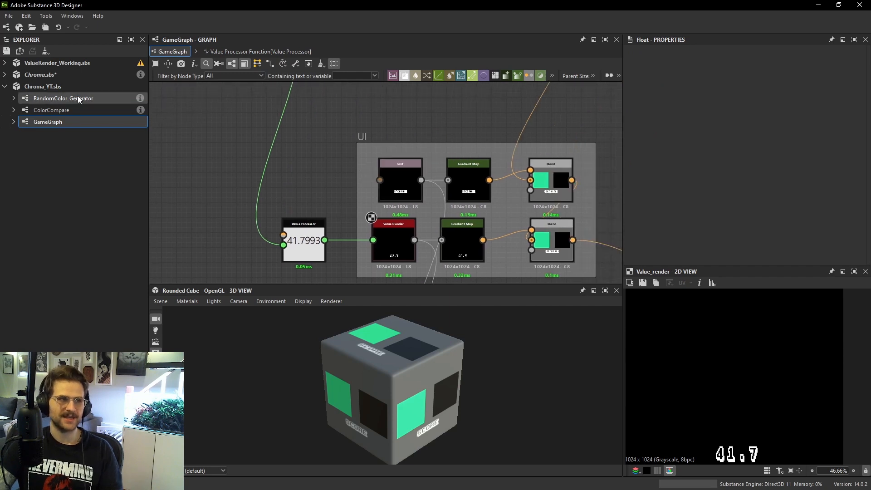